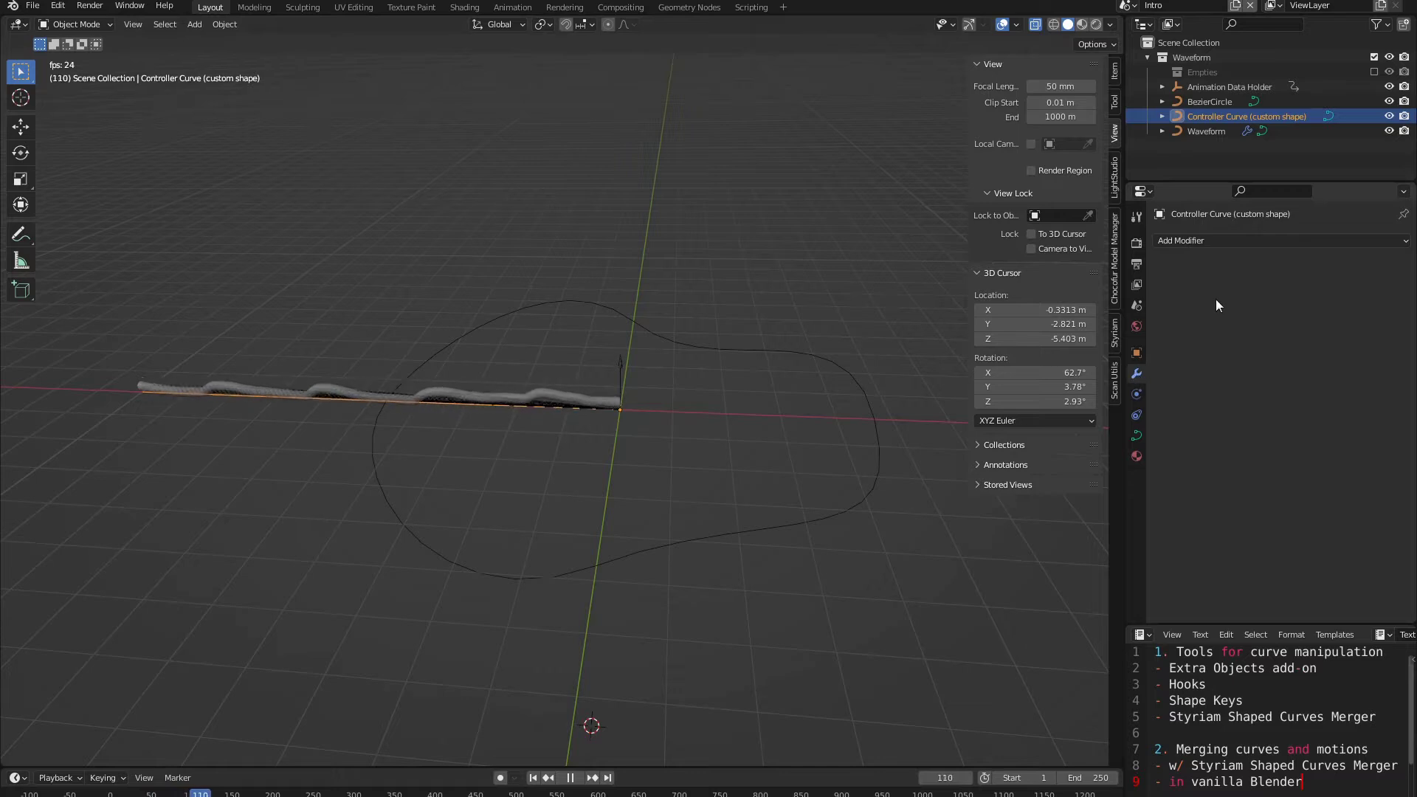
Step: Add a Curve modifier to the Controller Curve object with BezierCircle as its curve object
click(1247, 240)
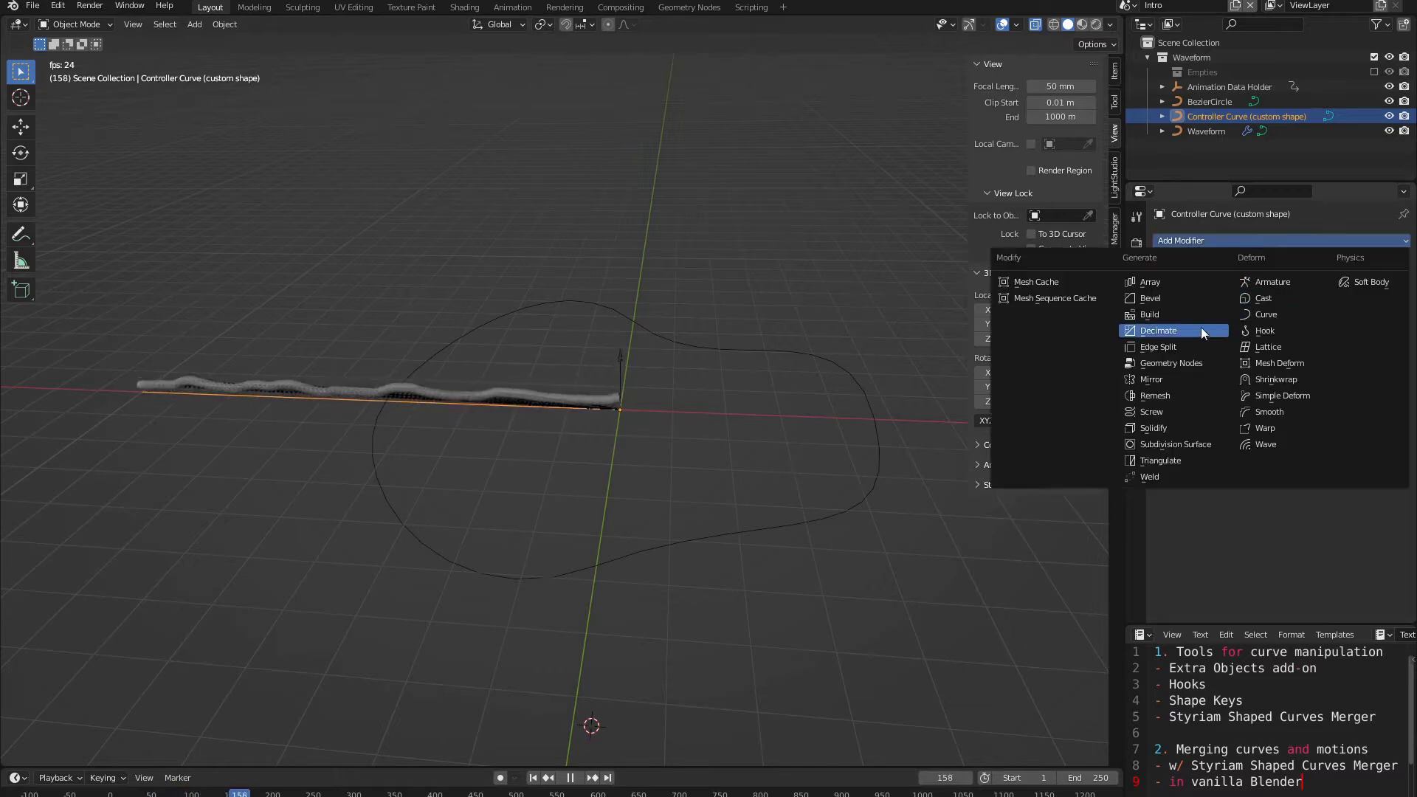
click(1269, 316)
click(1381, 287)
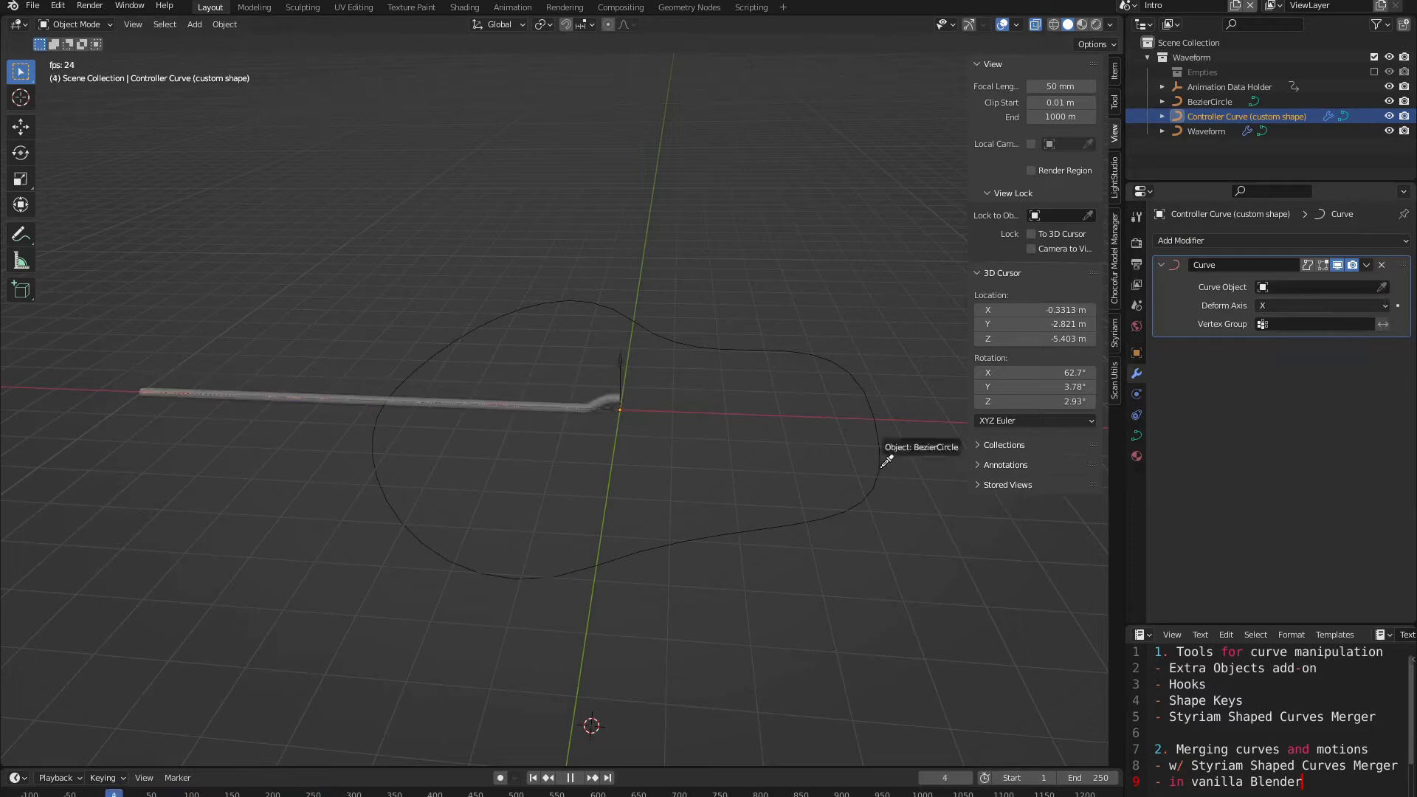
click(842, 507)
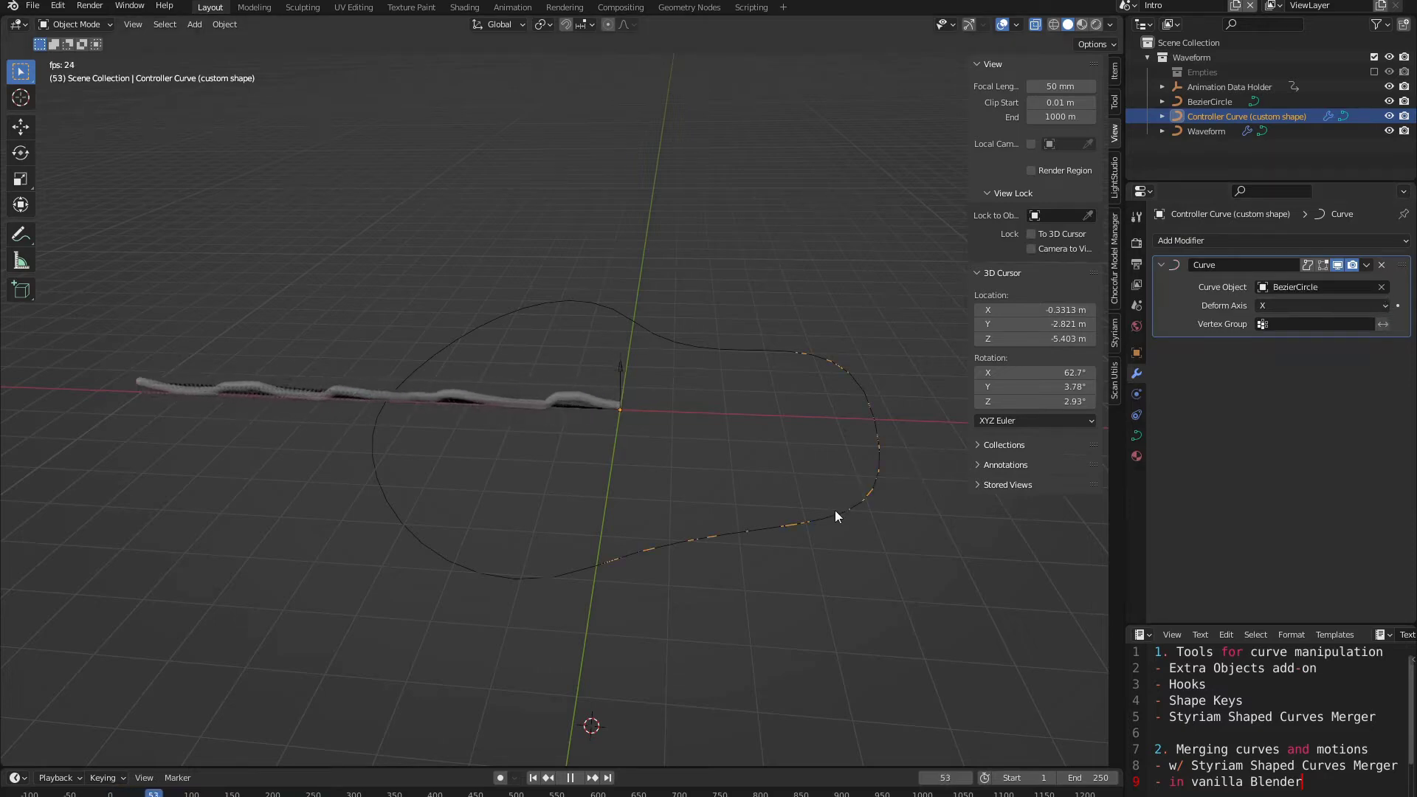
Step: Apply the Curve modifier on the spline and slide the controller curve along the global X axis
click(1307, 265)
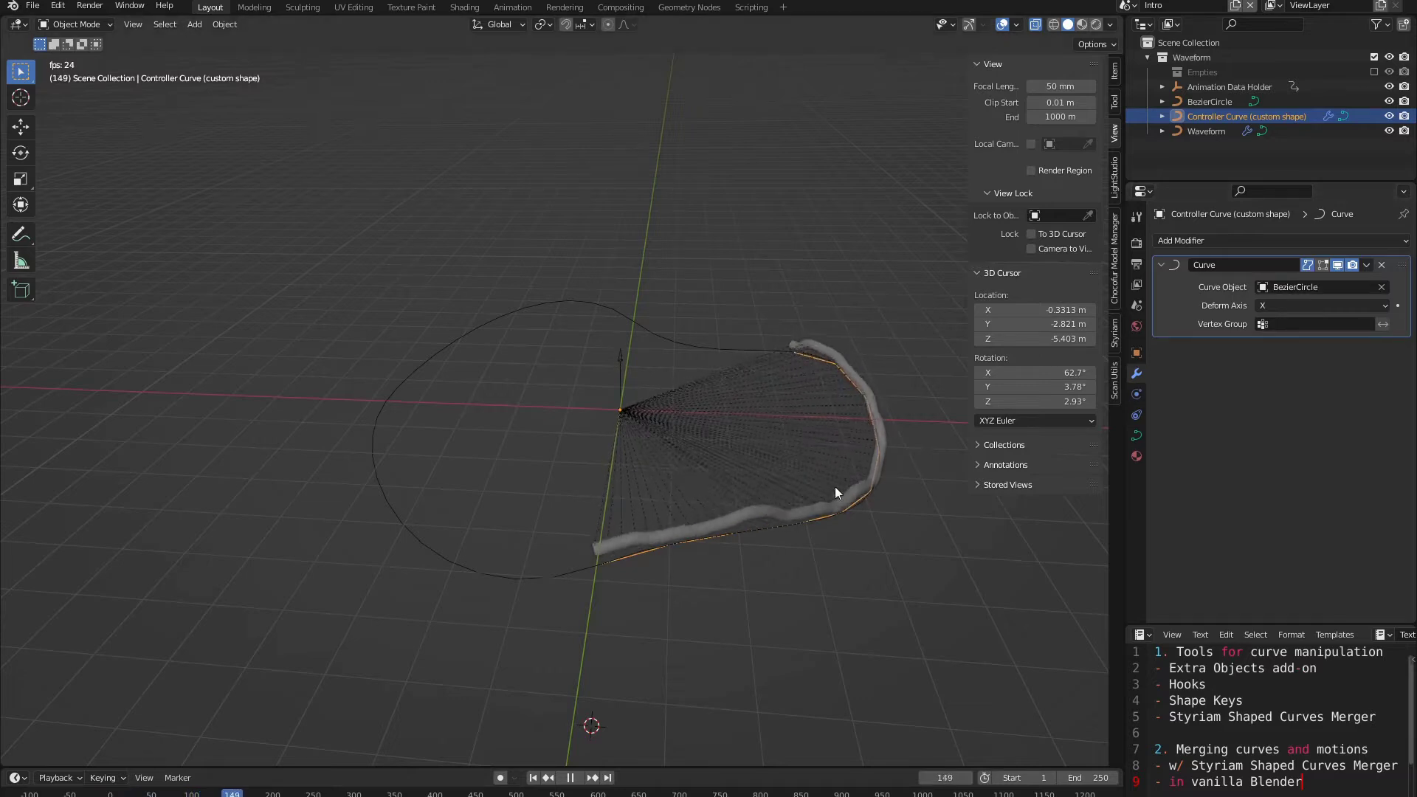
key(g)
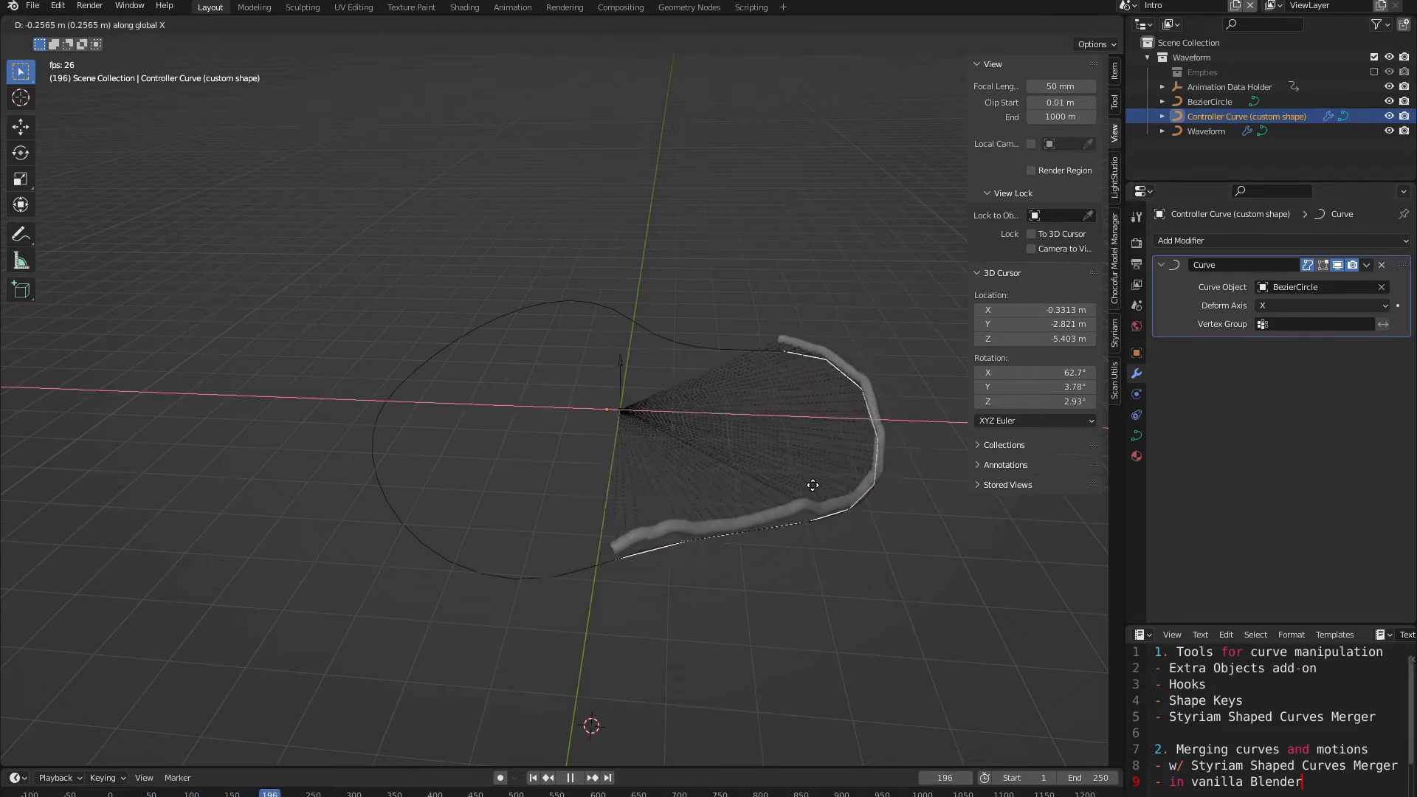
key(x)
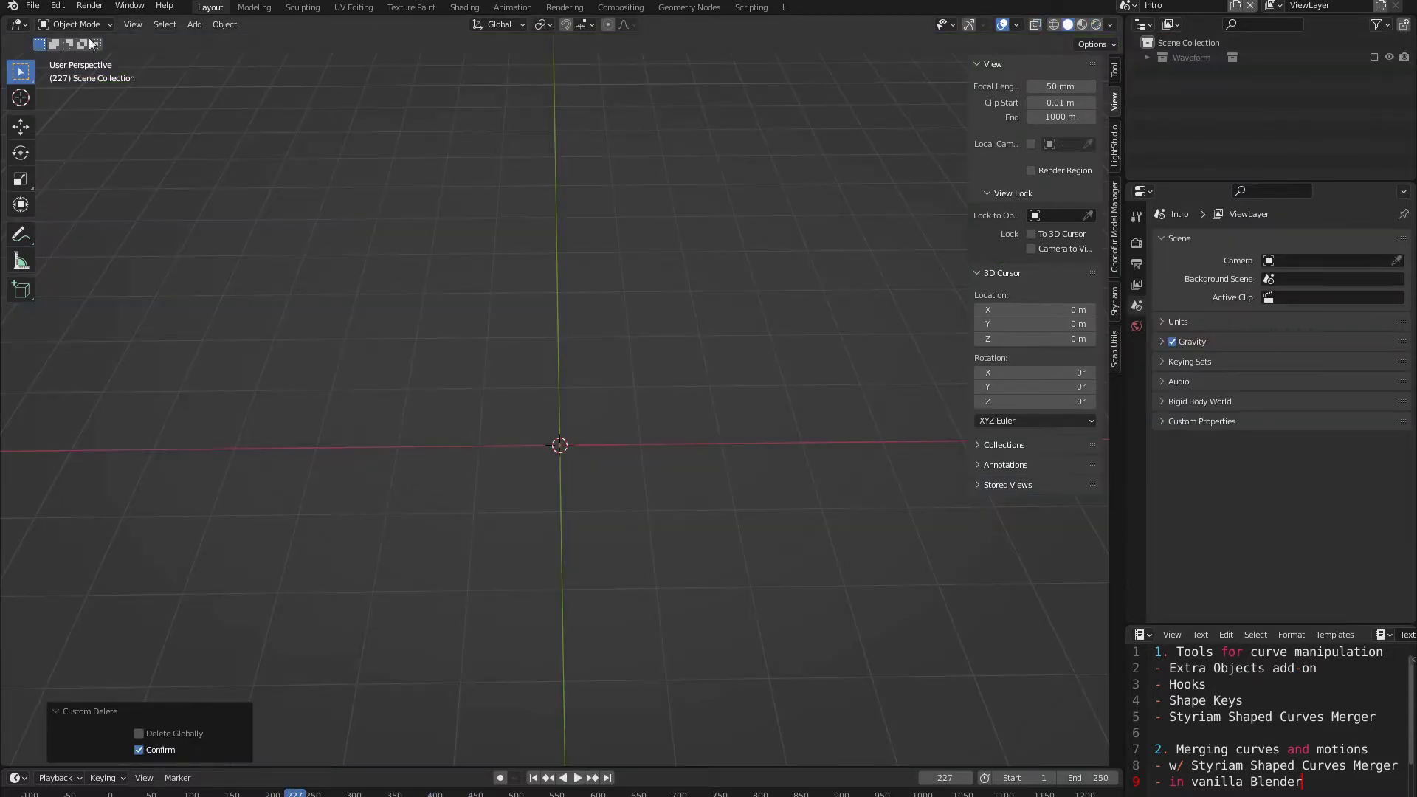
Step: Search the add-on preferences for "extra" to check the Add Curve: Extra Objects add-on, and close the preferences
click(56, 6)
click(123, 238)
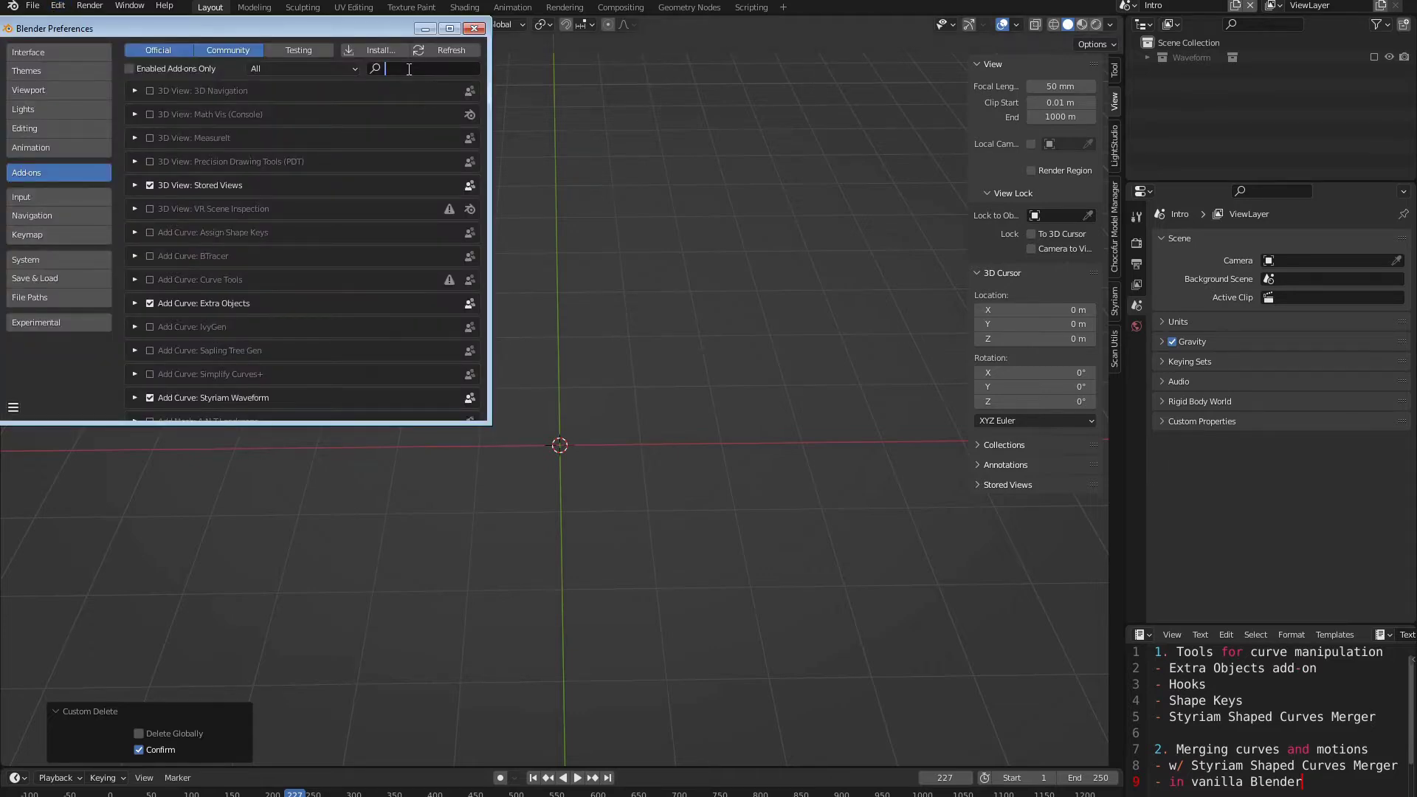
text(extra)
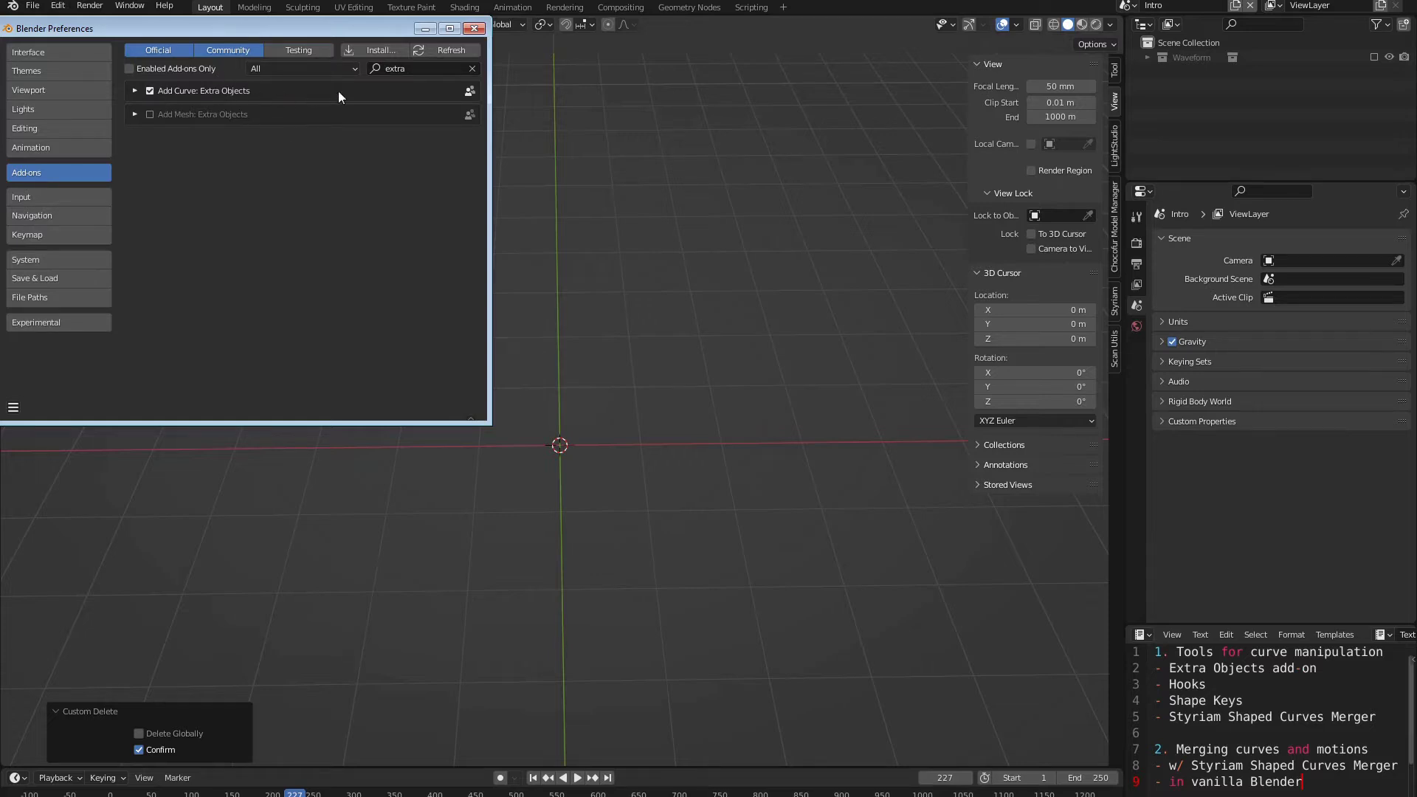
click(476, 29)
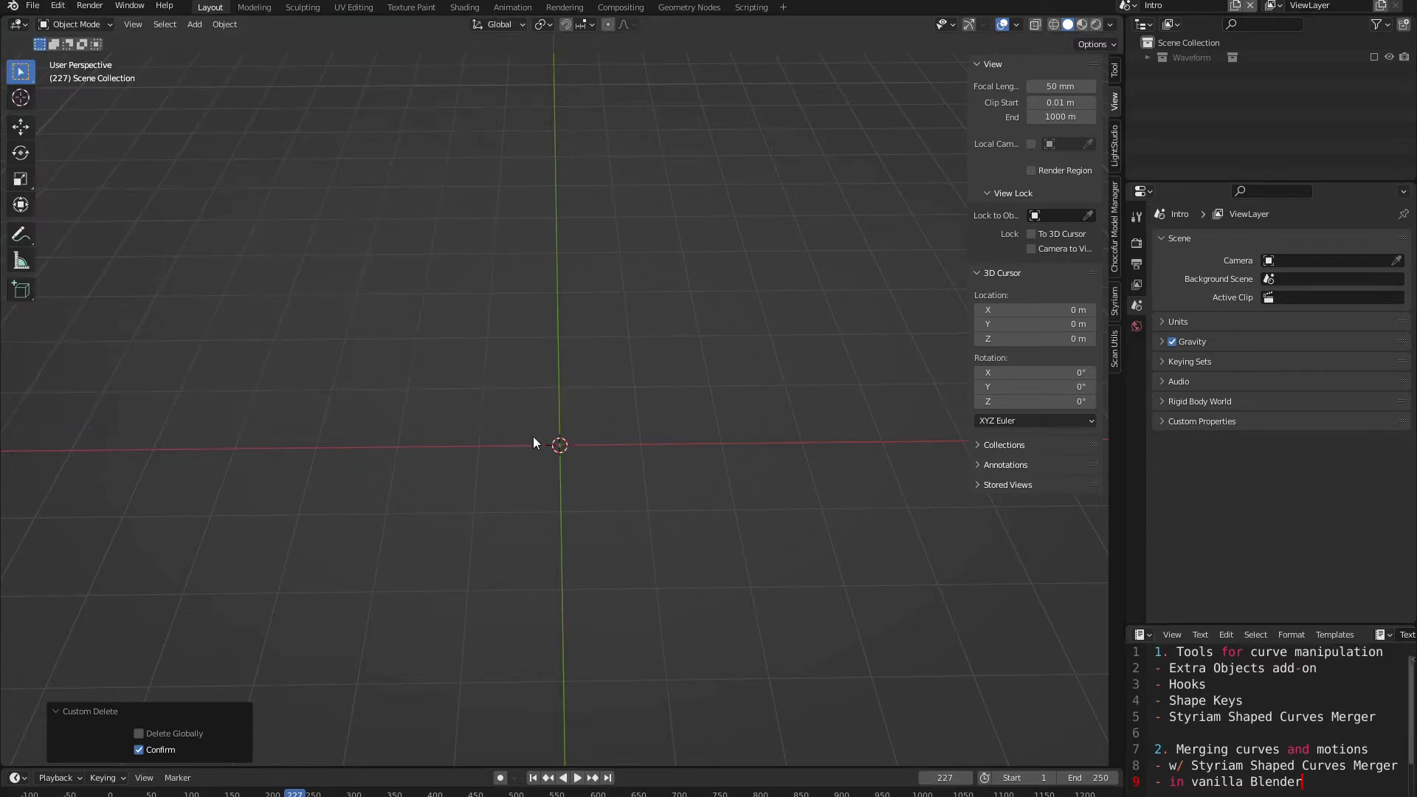
Step: Add an Archemedian curve spiral at the world origin
key(shift+a)
mouse_move(531, 436)
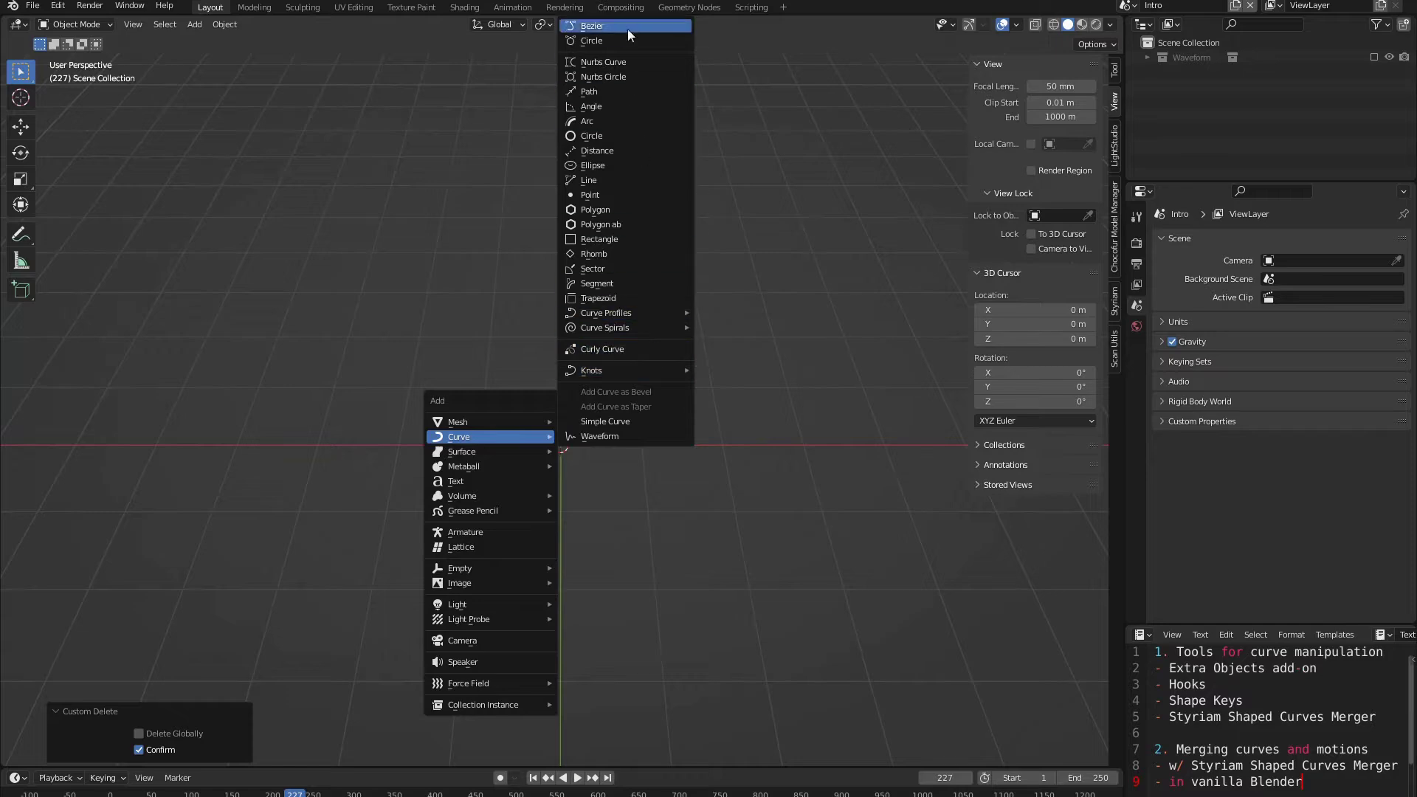
mouse_move(618, 328)
click(732, 327)
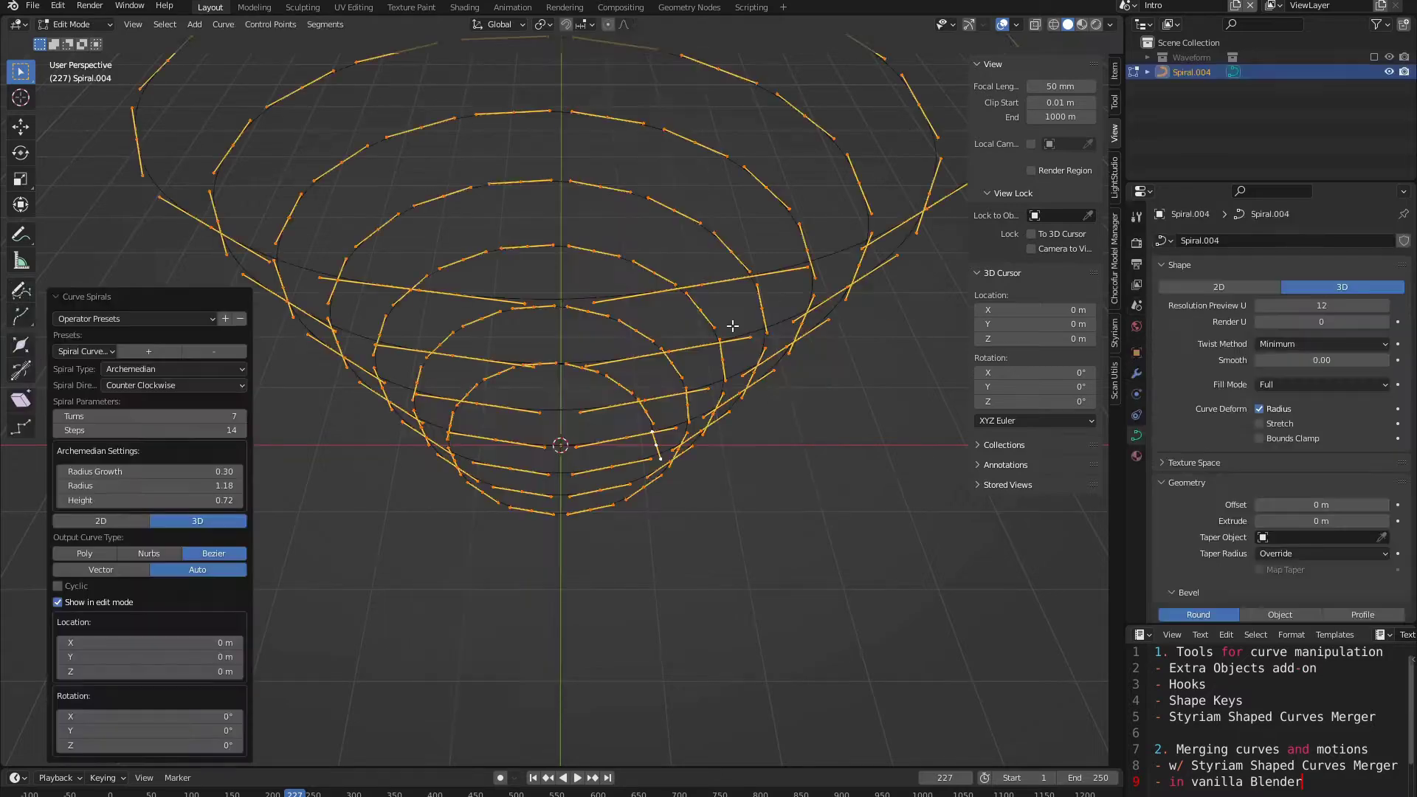
scroll(635, 345, down, 4)
middle_drag(599, 350, 576, 329)
scroll(568, 328, up, 2)
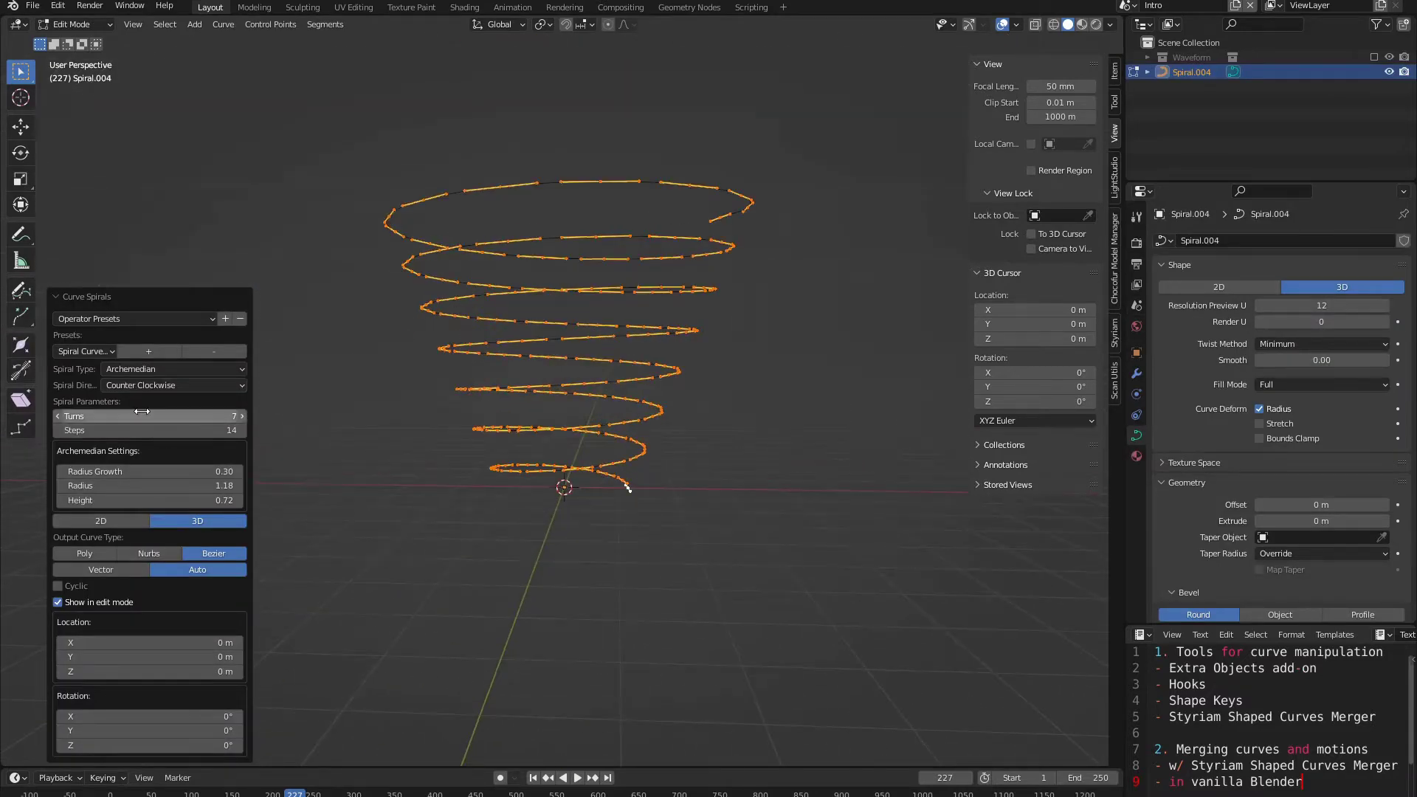
Step: Set the spiral to 3 turns and 10 steps
drag(127, 419, 147, 432)
middle_drag(238, 487, 245, 530)
scroll(495, 484, up, 2)
Step: Try the Nurbs and Poly output types for the spiral, ending with Bezier output and Auto handles
click(146, 555)
click(90, 554)
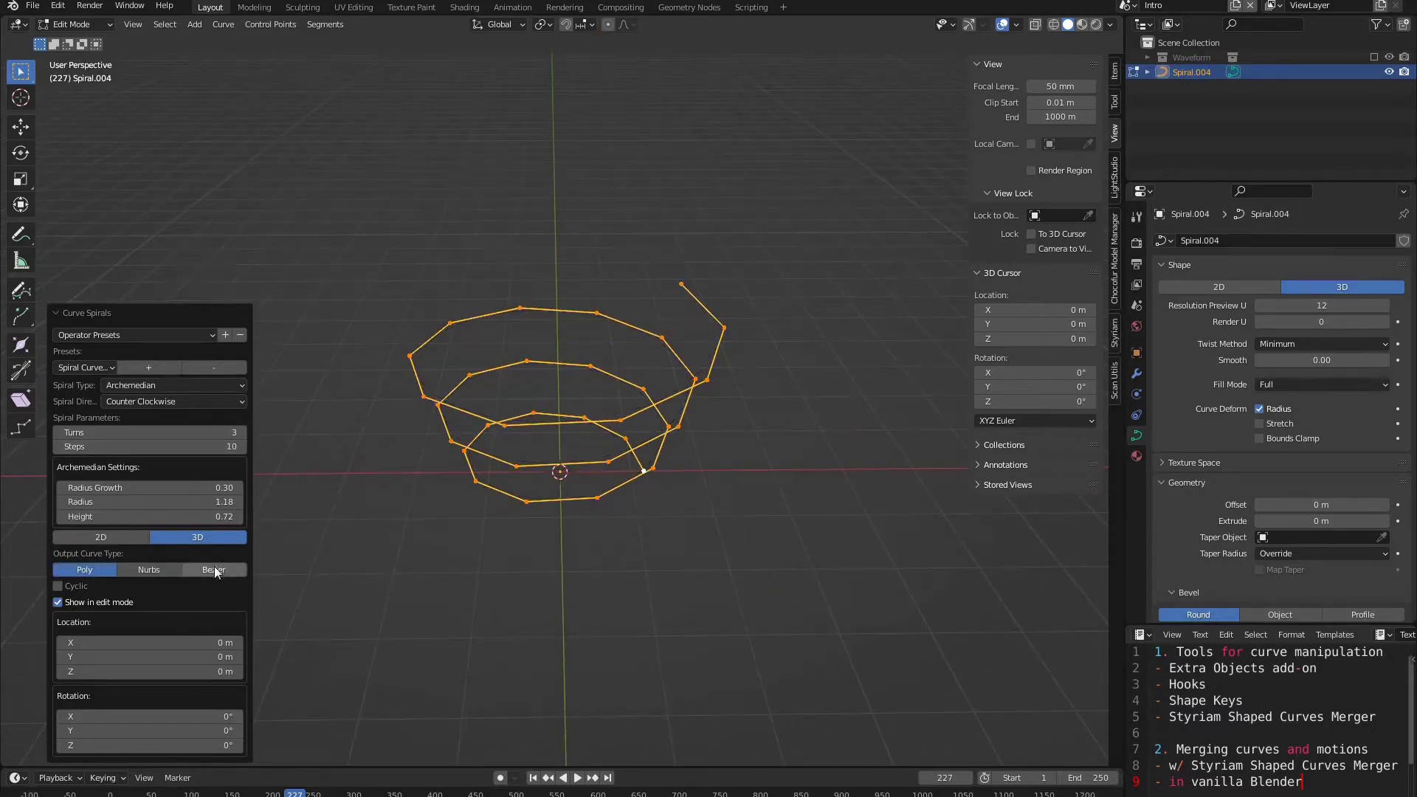
click(217, 570)
click(127, 573)
click(197, 570)
Step: Change the spiral type to Spheric with 11 turns
click(177, 369)
click(143, 405)
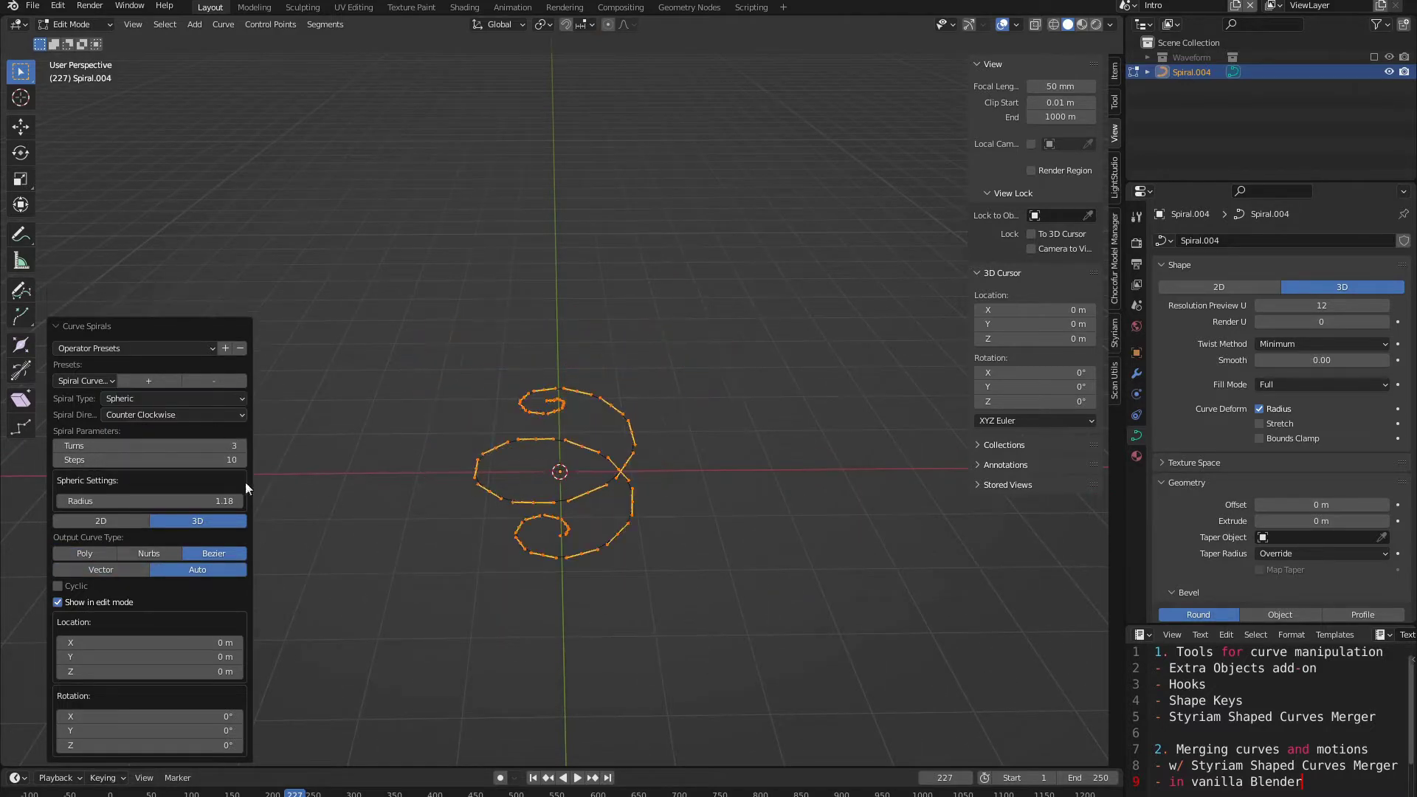
drag(141, 446, 156, 446)
middle_drag(520, 461, 550, 452)
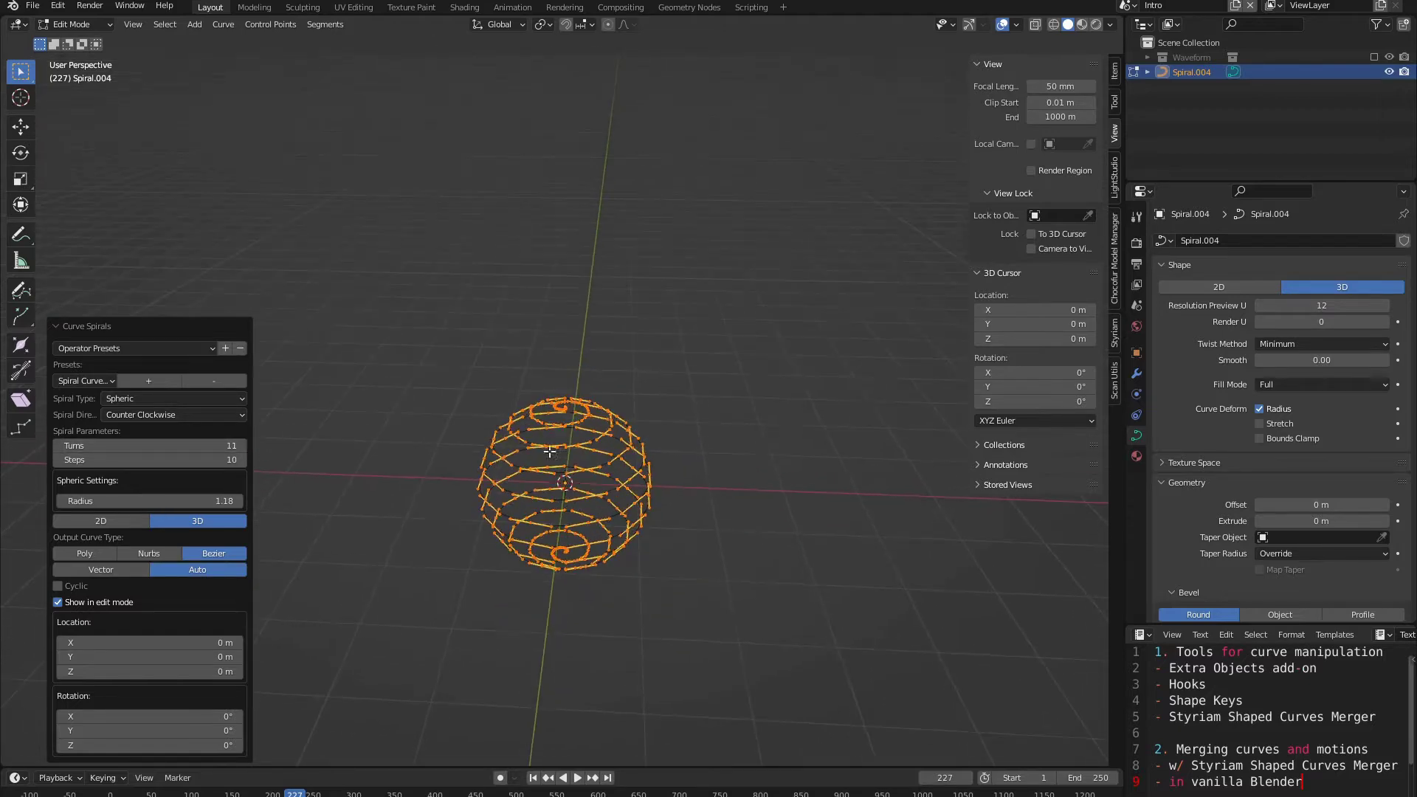
Step: Switch the spiral type back to Archemedian with a radius growth of 0.18, and reduce its height
click(166, 399)
click(161, 414)
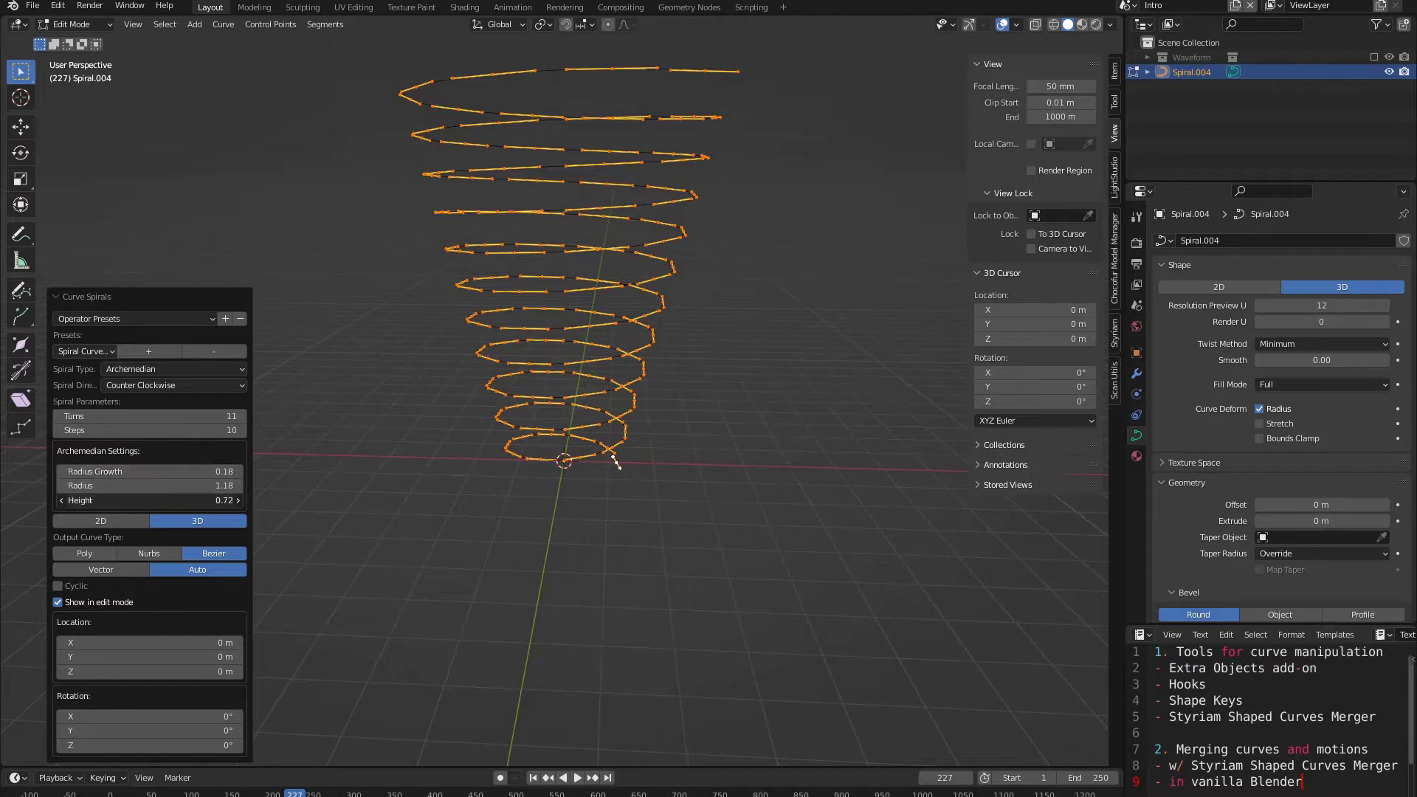
mouse_move(169, 500)
mouse_down()
mouse_move(146, 500)
mouse_move(182, 486)
mouse_up()
Step: Leave Edit Mode and delete the spiral curve
key(Tab)
key(x)
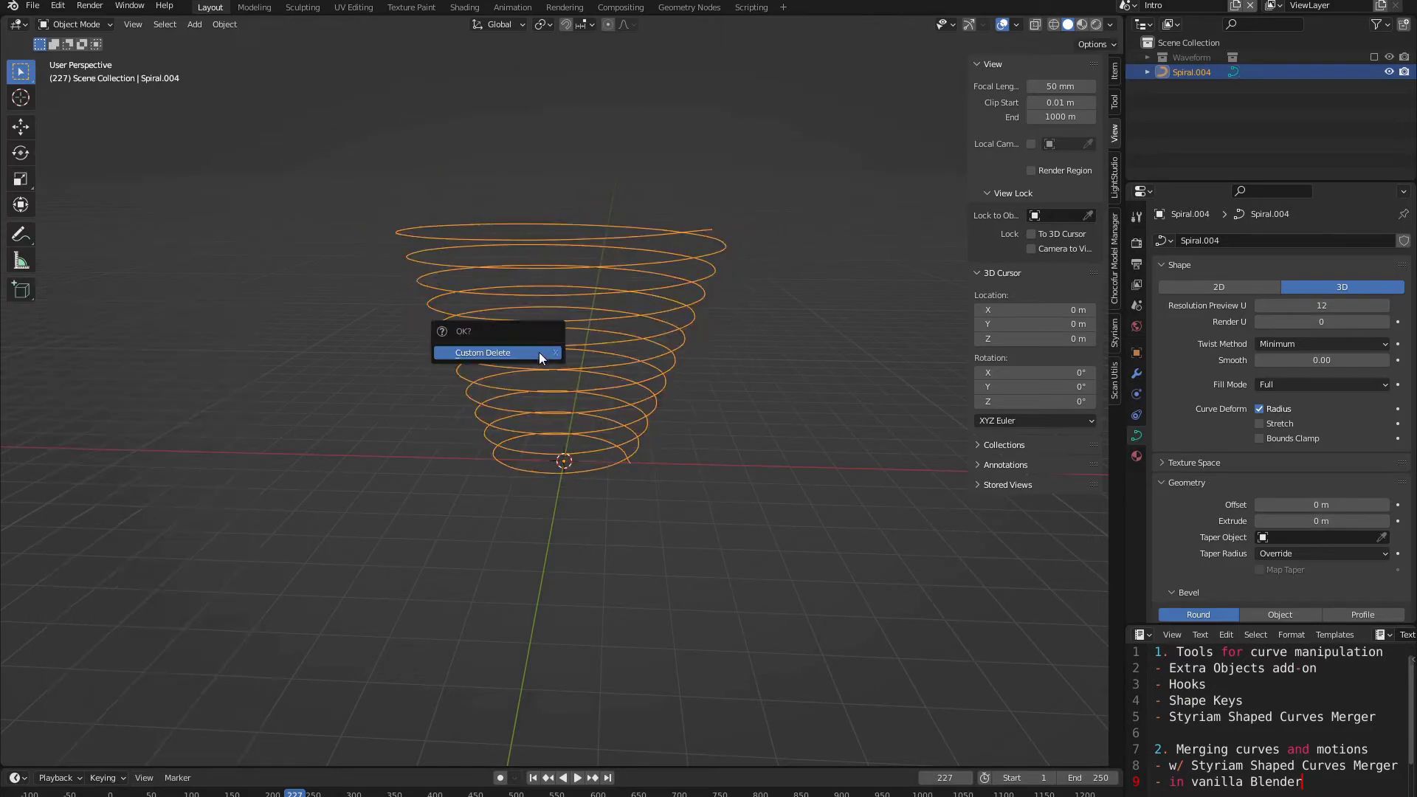
click(539, 353)
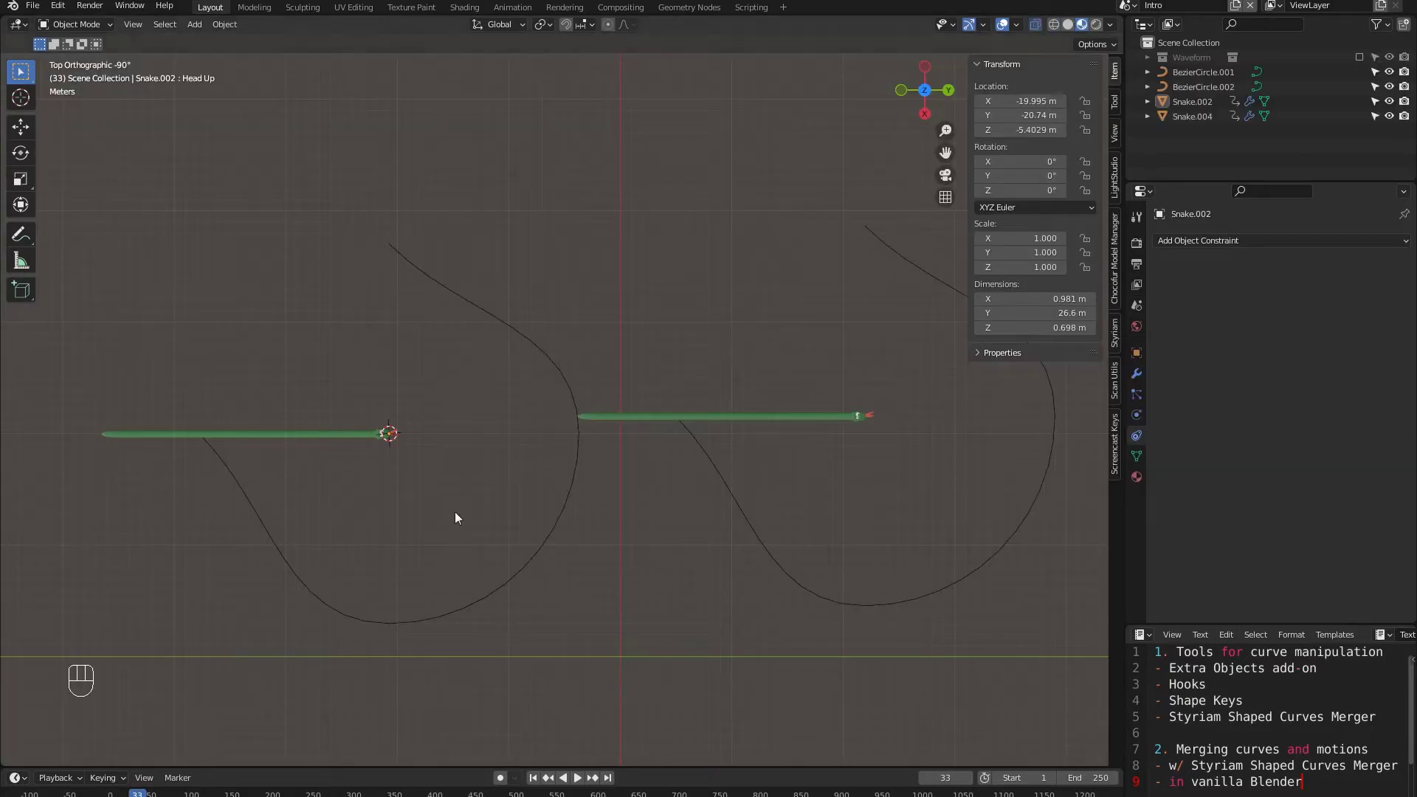
Step: Add a Follow Path constraint to Snake.002 with BezierCircle.001 as its target
click(348, 435)
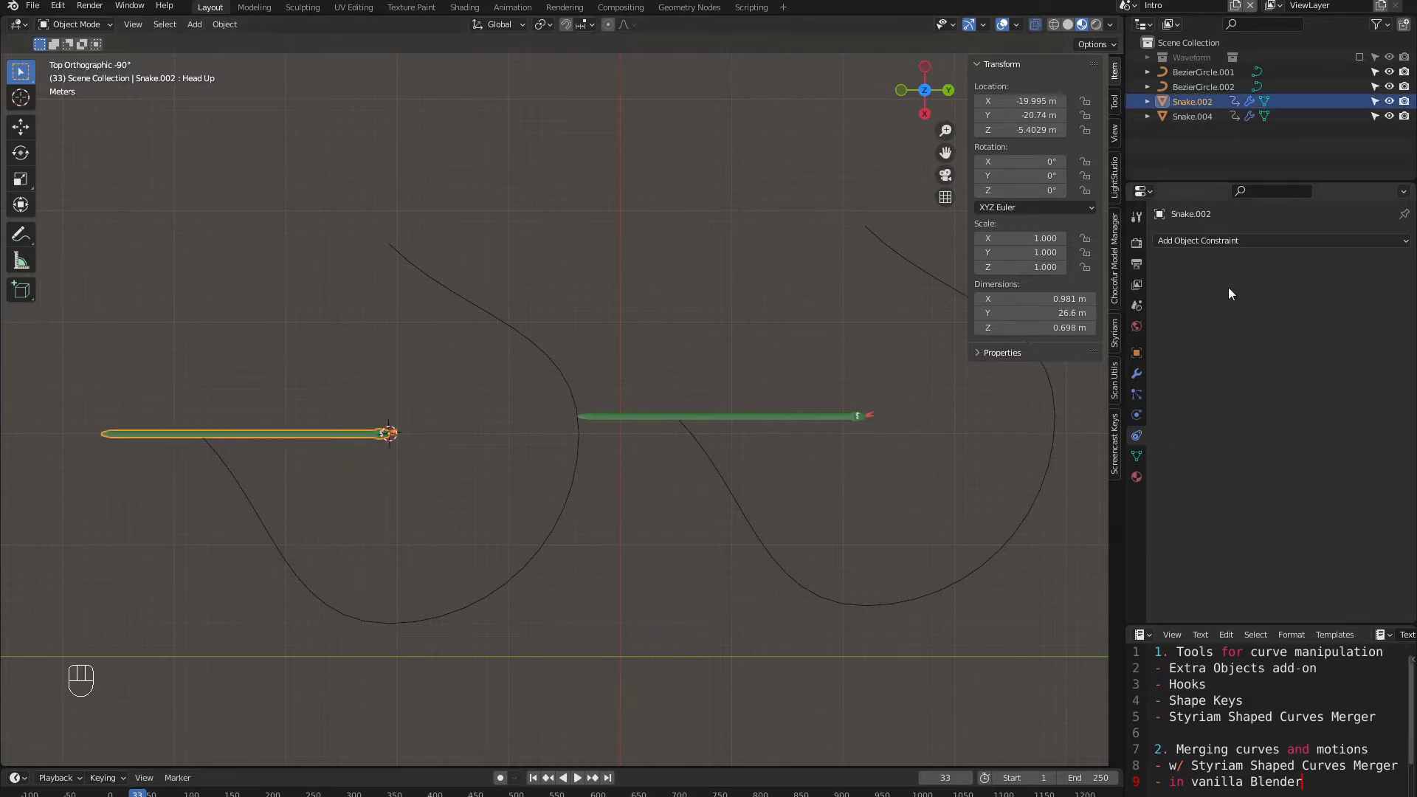
click(1250, 241)
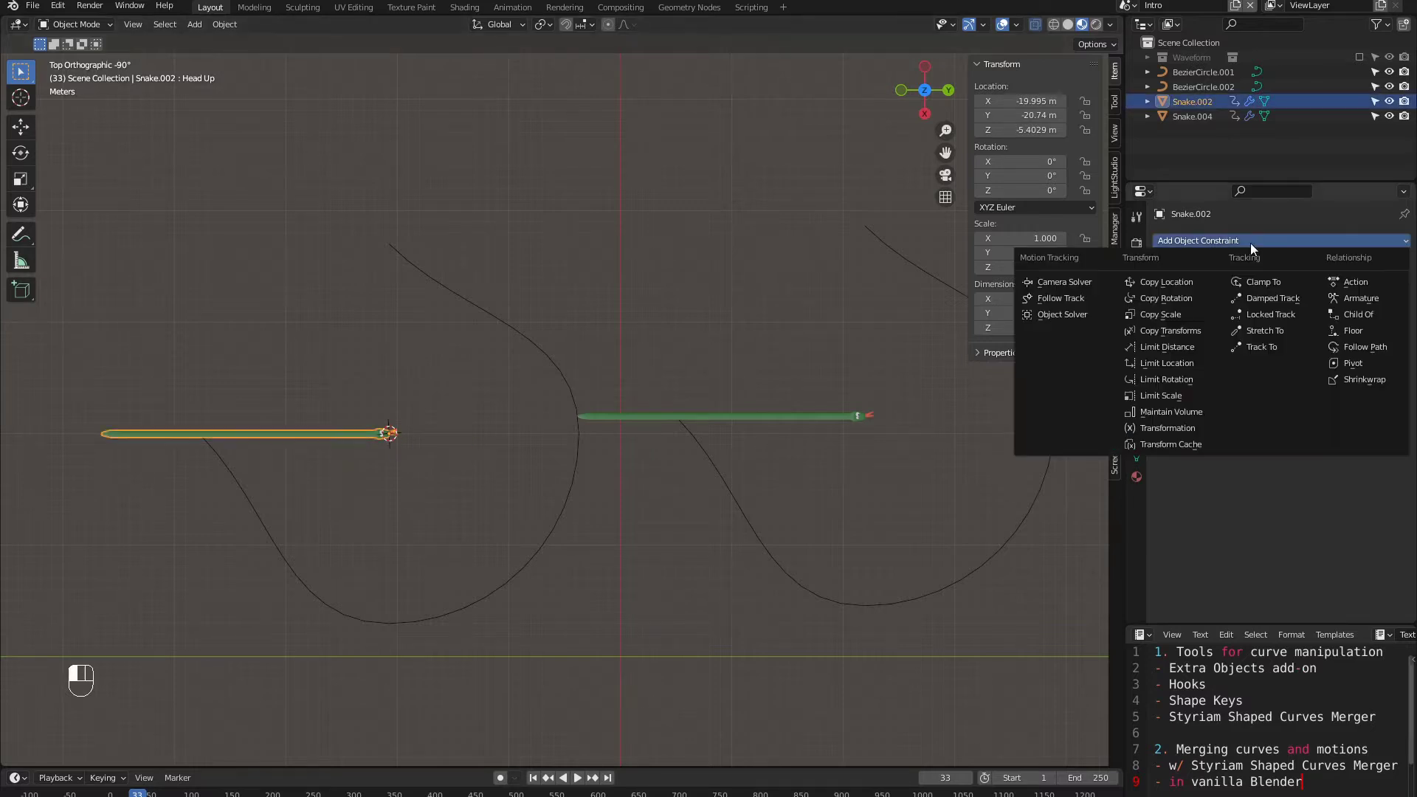
click(1375, 350)
click(1382, 287)
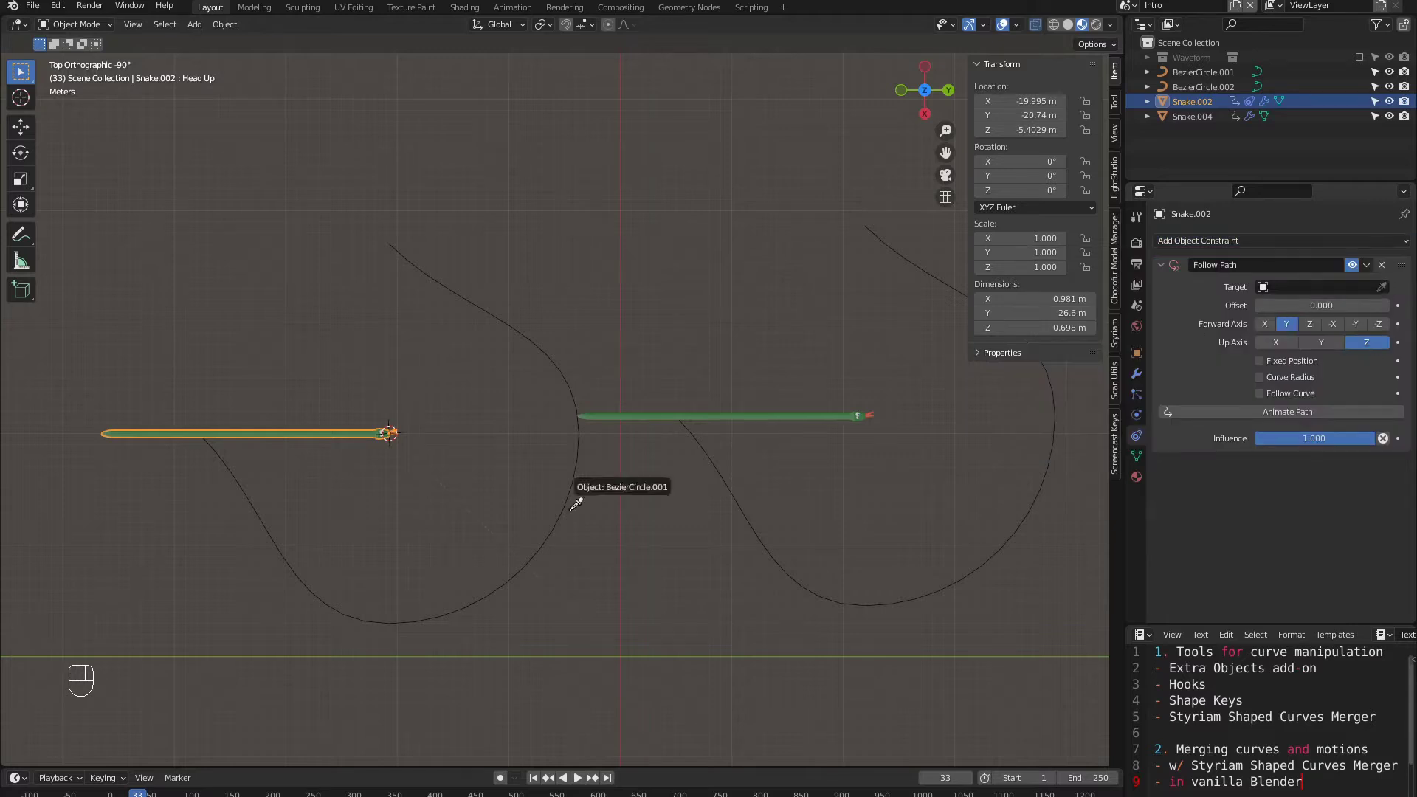
click(549, 517)
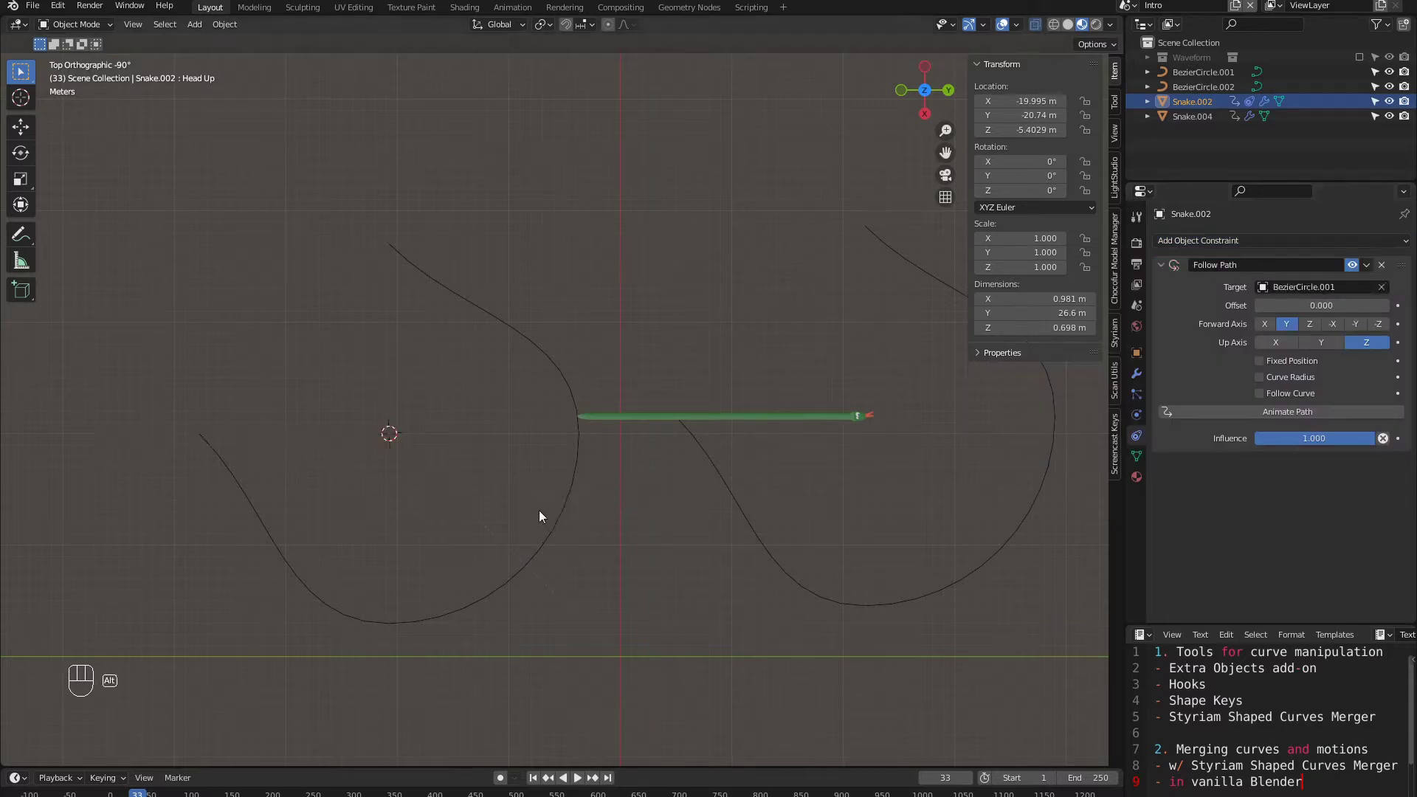
Step: Clear Snake.002's location and move it along the path using the Offset Factor, with Fixed Position and Follow Curve enabled
key(alt+g)
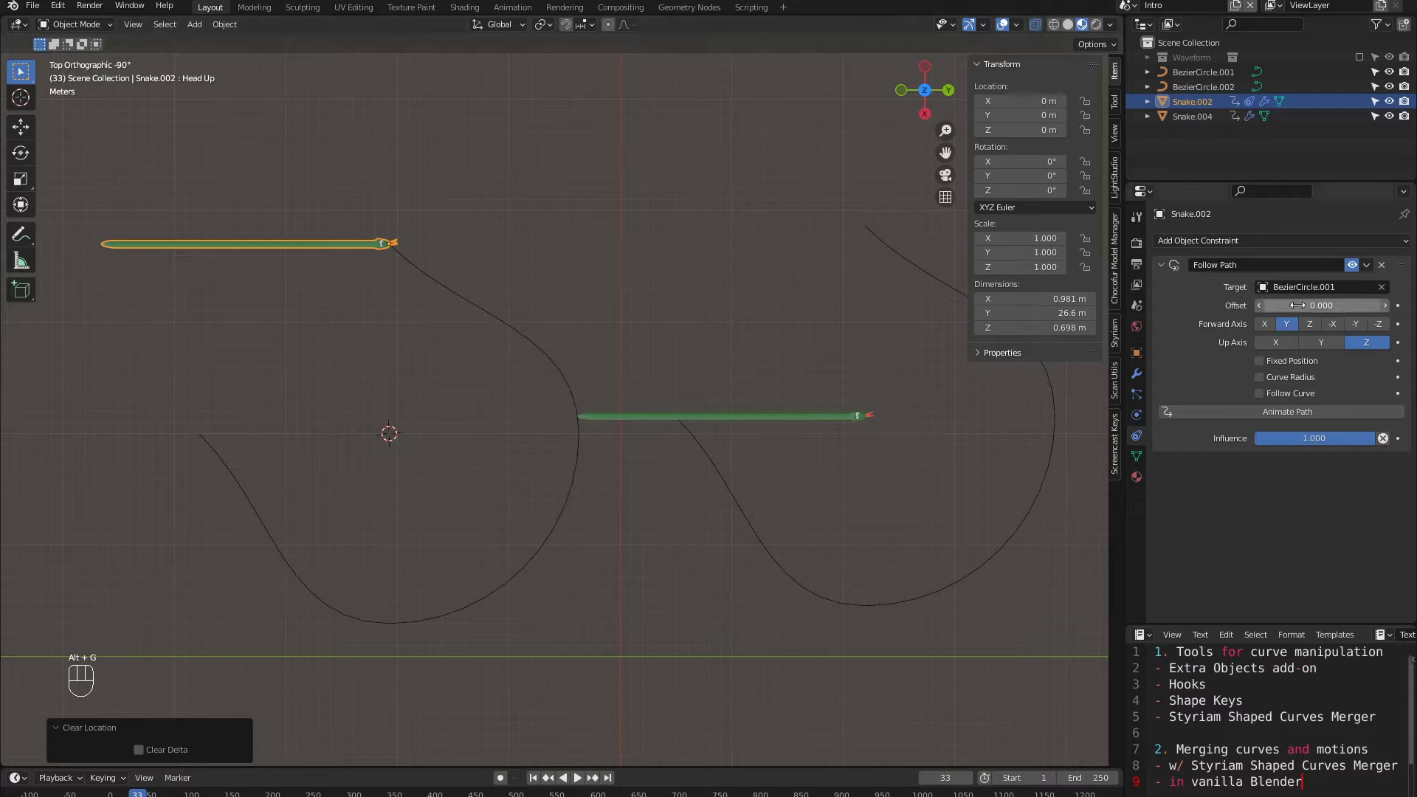
click(1279, 391)
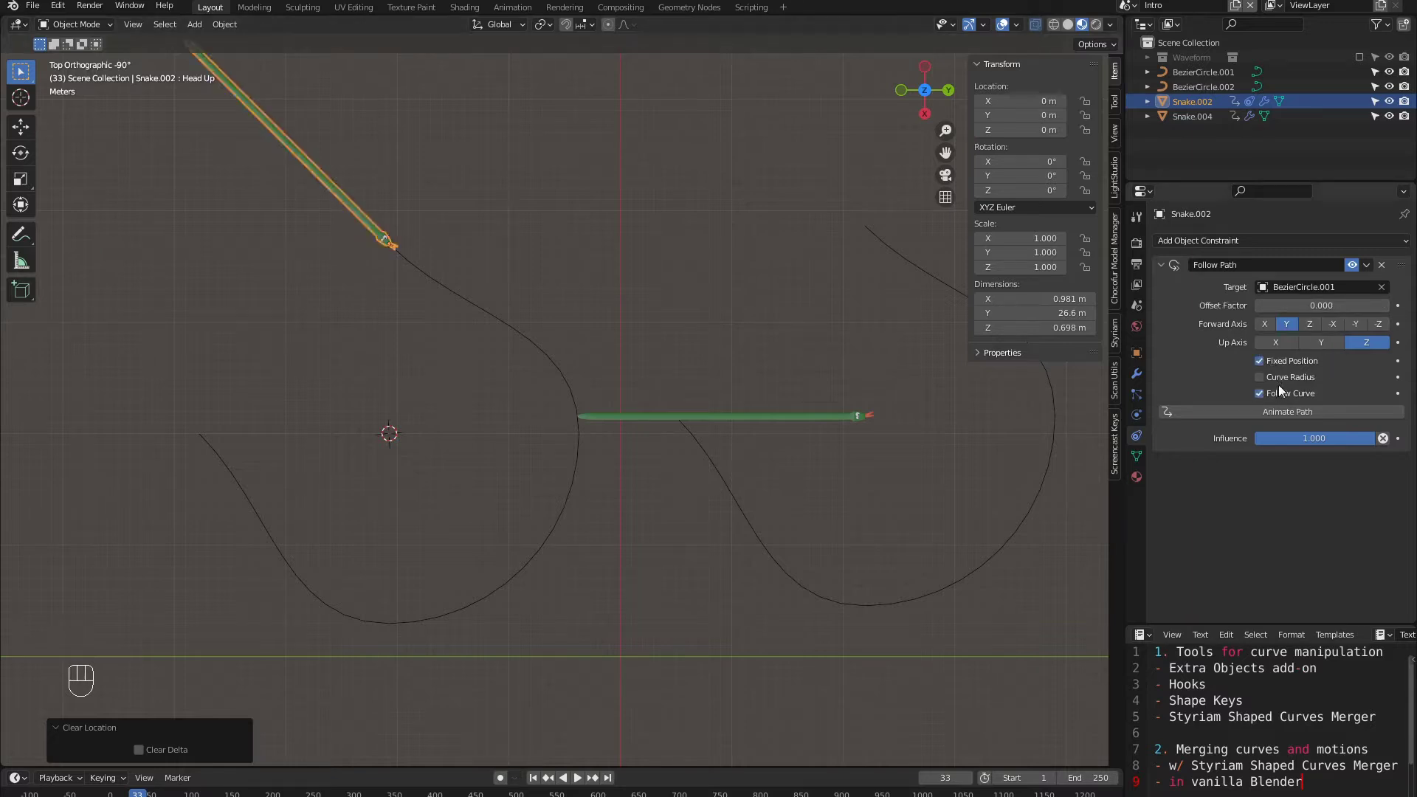
mouse_move(1278, 305)
mouse_down()
mouse_move(1412, 305)
mouse_move(1282, 304)
mouse_up()
Step: Add a Curve modifier to Snake.004 with BezierCircle.002 as the curve object and Y as the deform axis
click(837, 418)
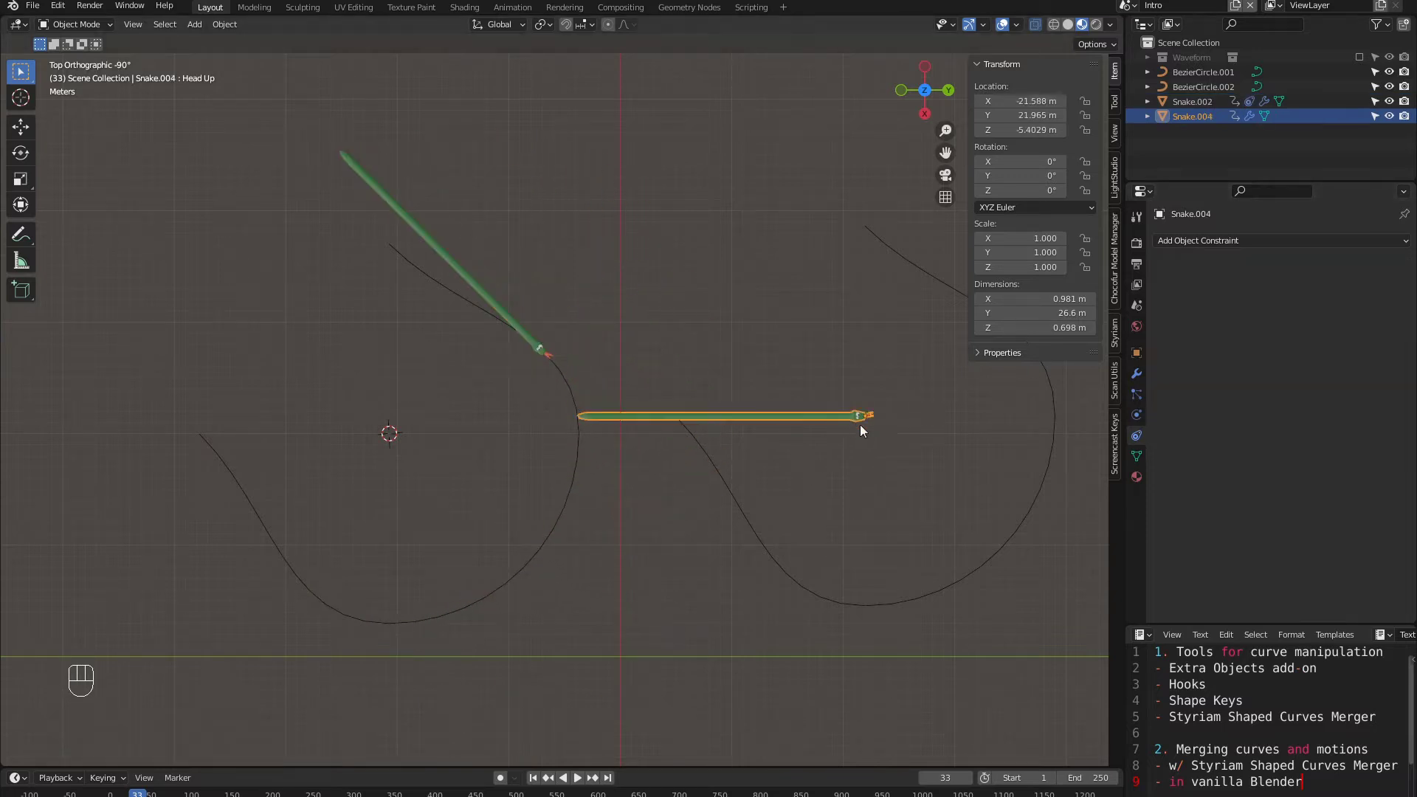
click(1135, 375)
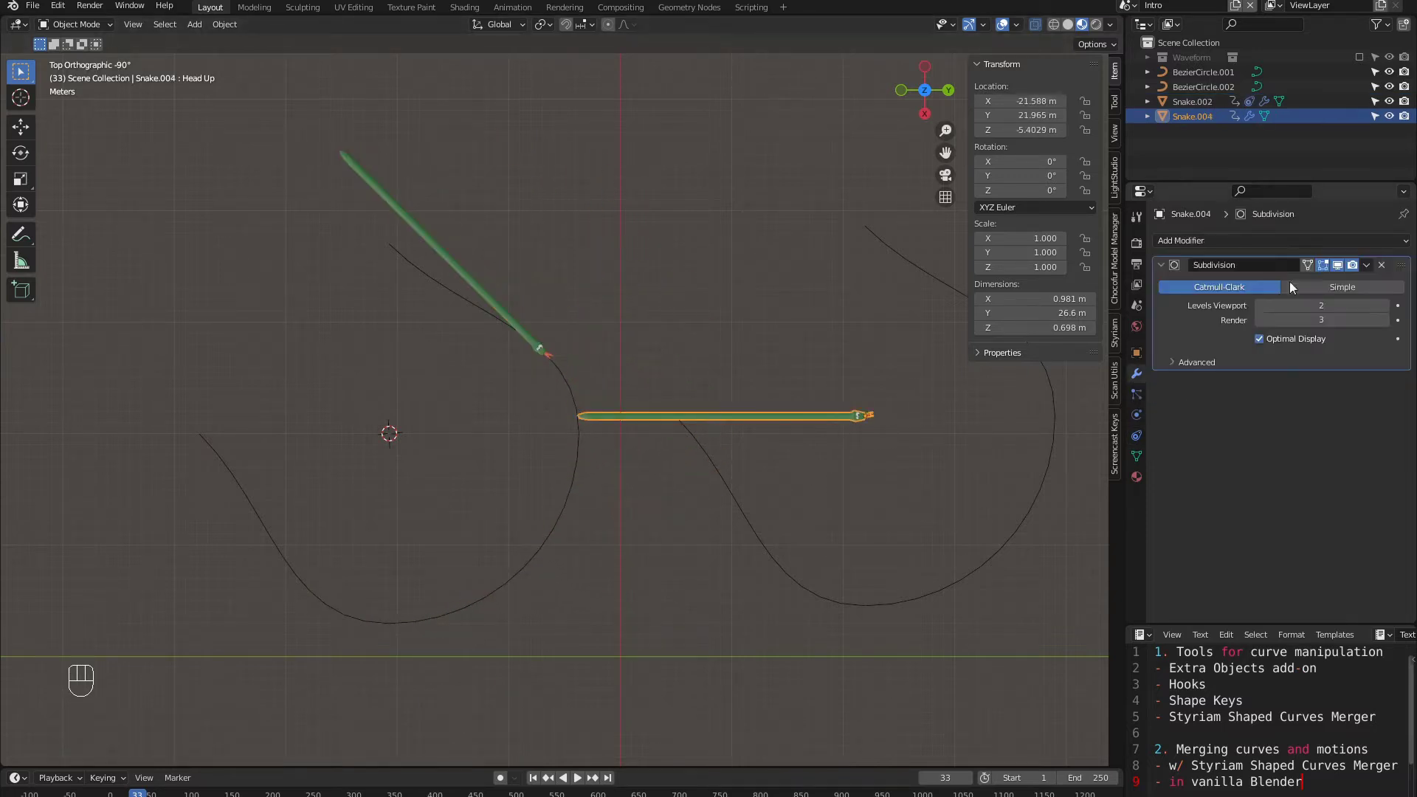
click(1242, 241)
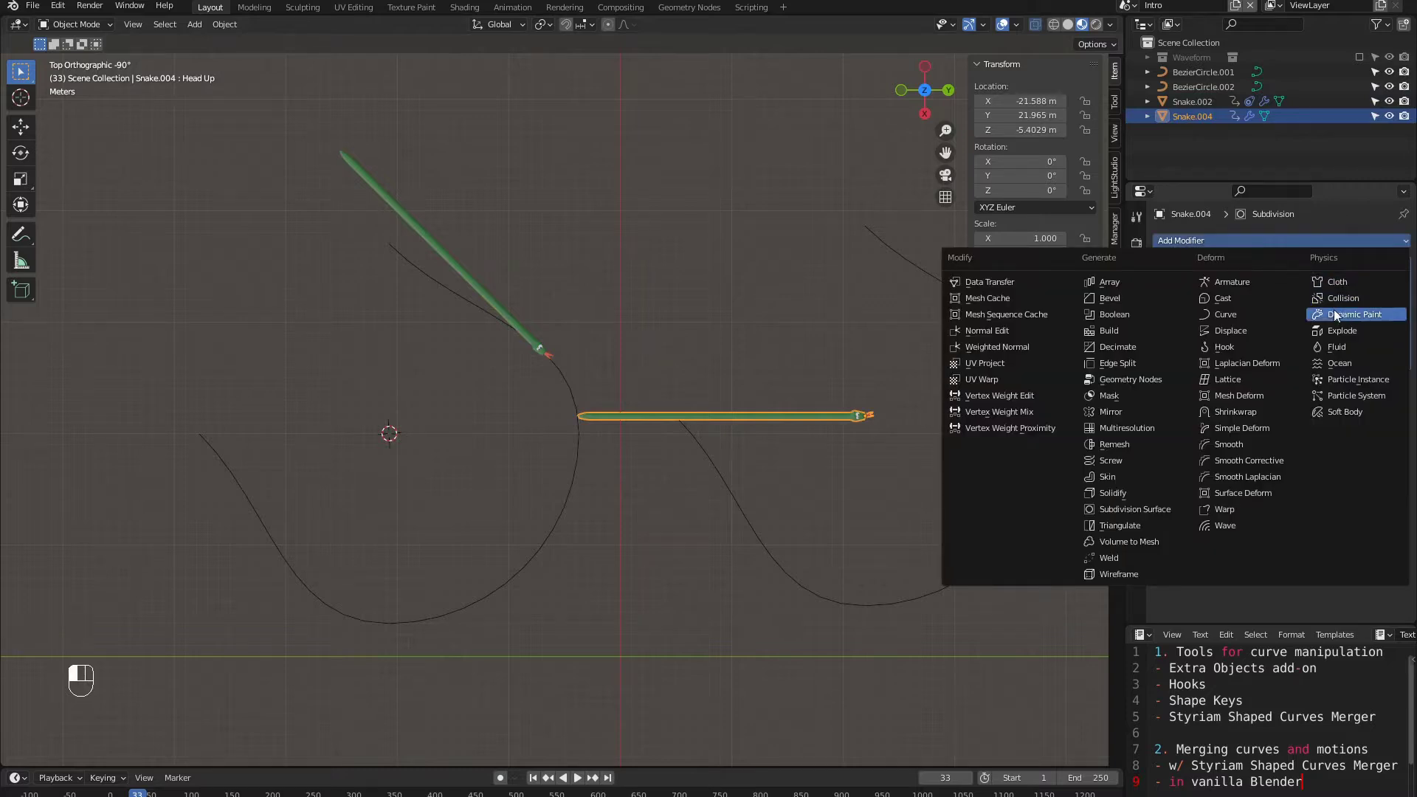
click(1234, 316)
click(1382, 404)
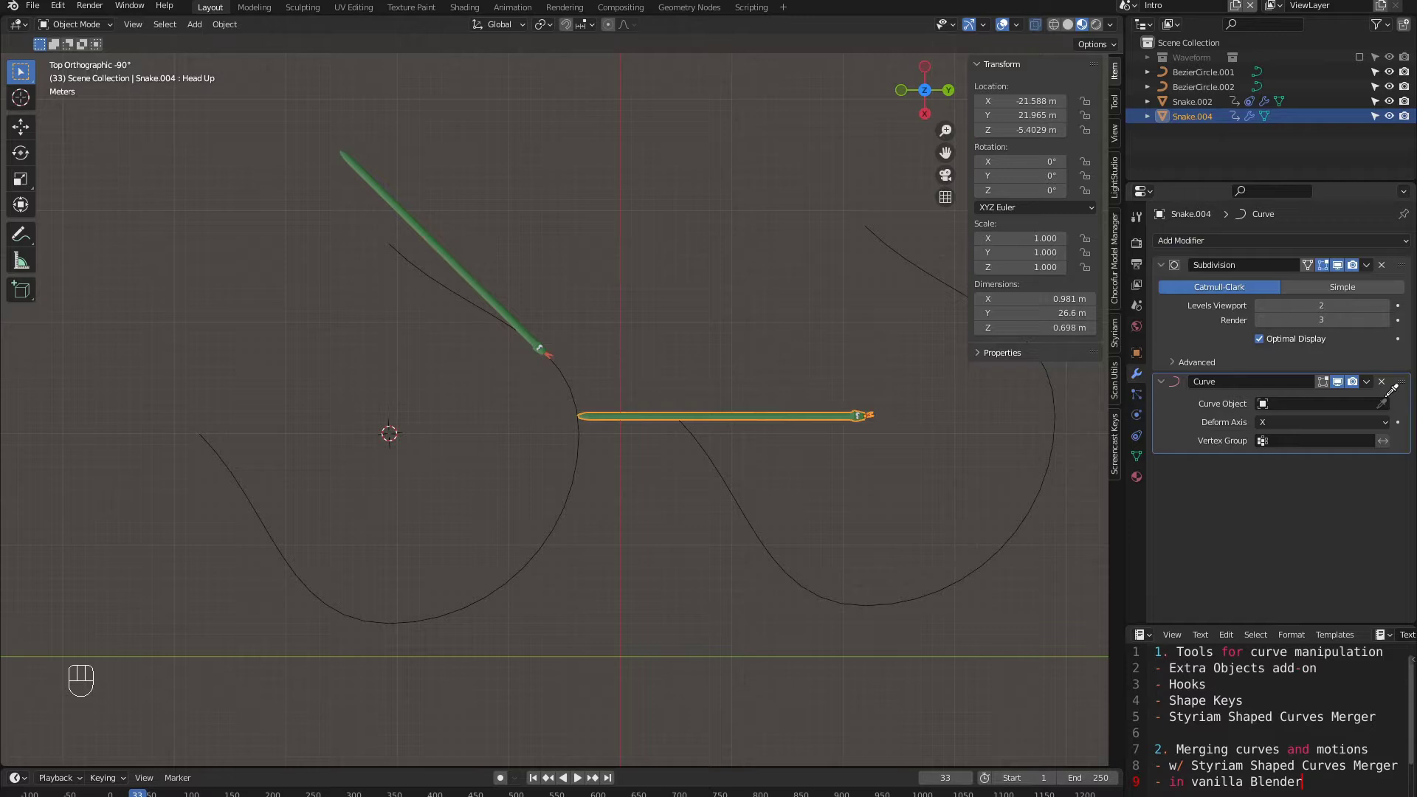
click(1045, 459)
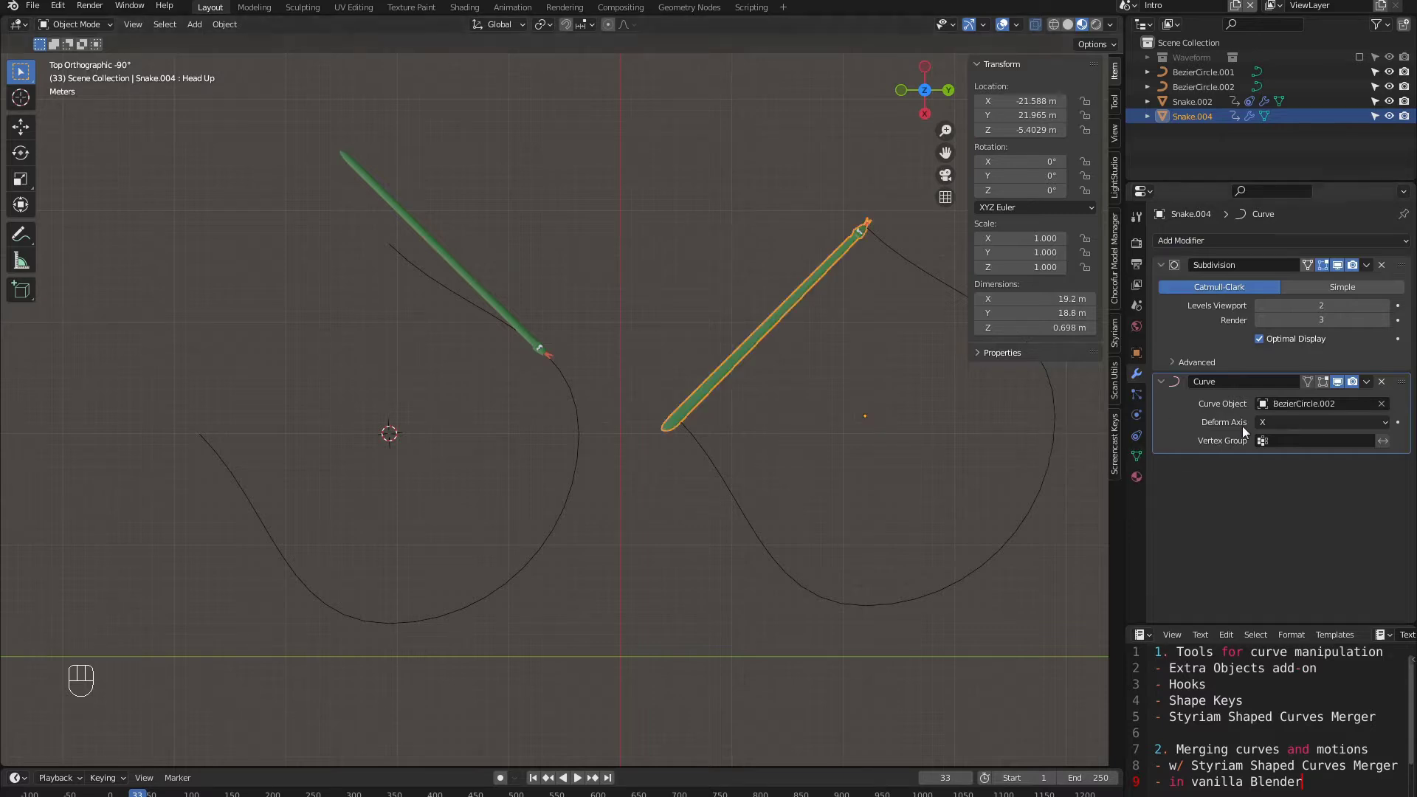
click(1276, 423)
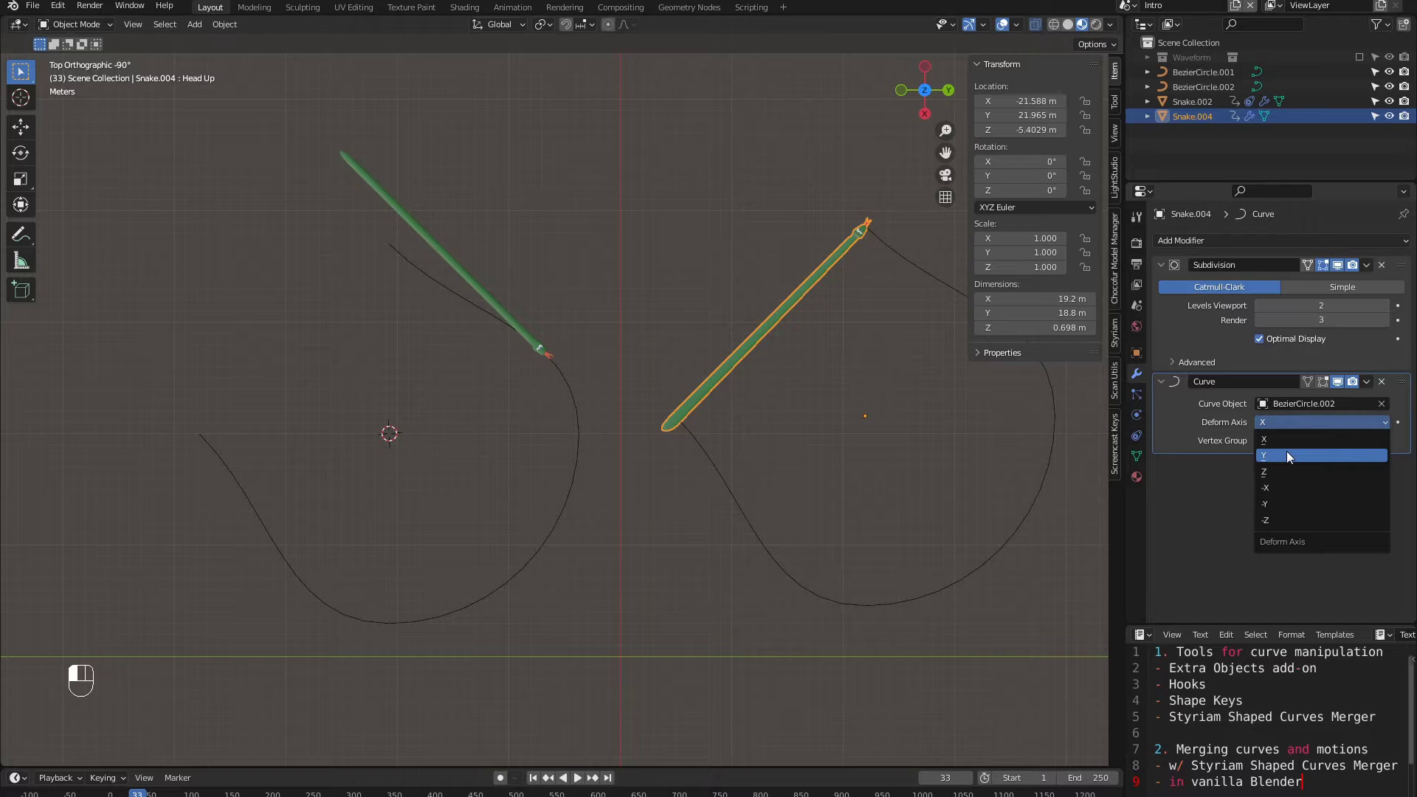
click(1287, 455)
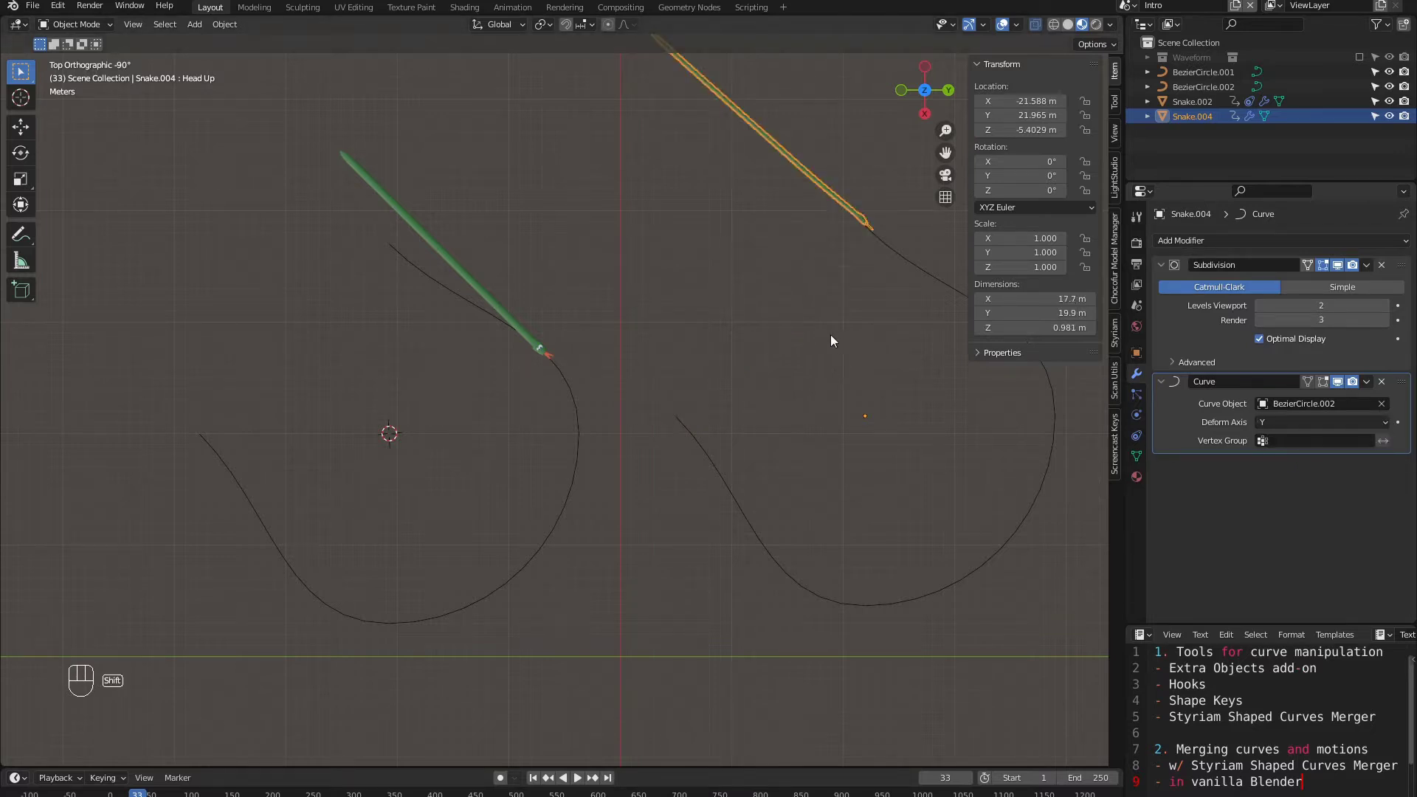
Step: Slide Snake.004 along its curve by moving it on the global Y axis to about 55.3 m
shift+middle_drag(830, 341, 601, 367)
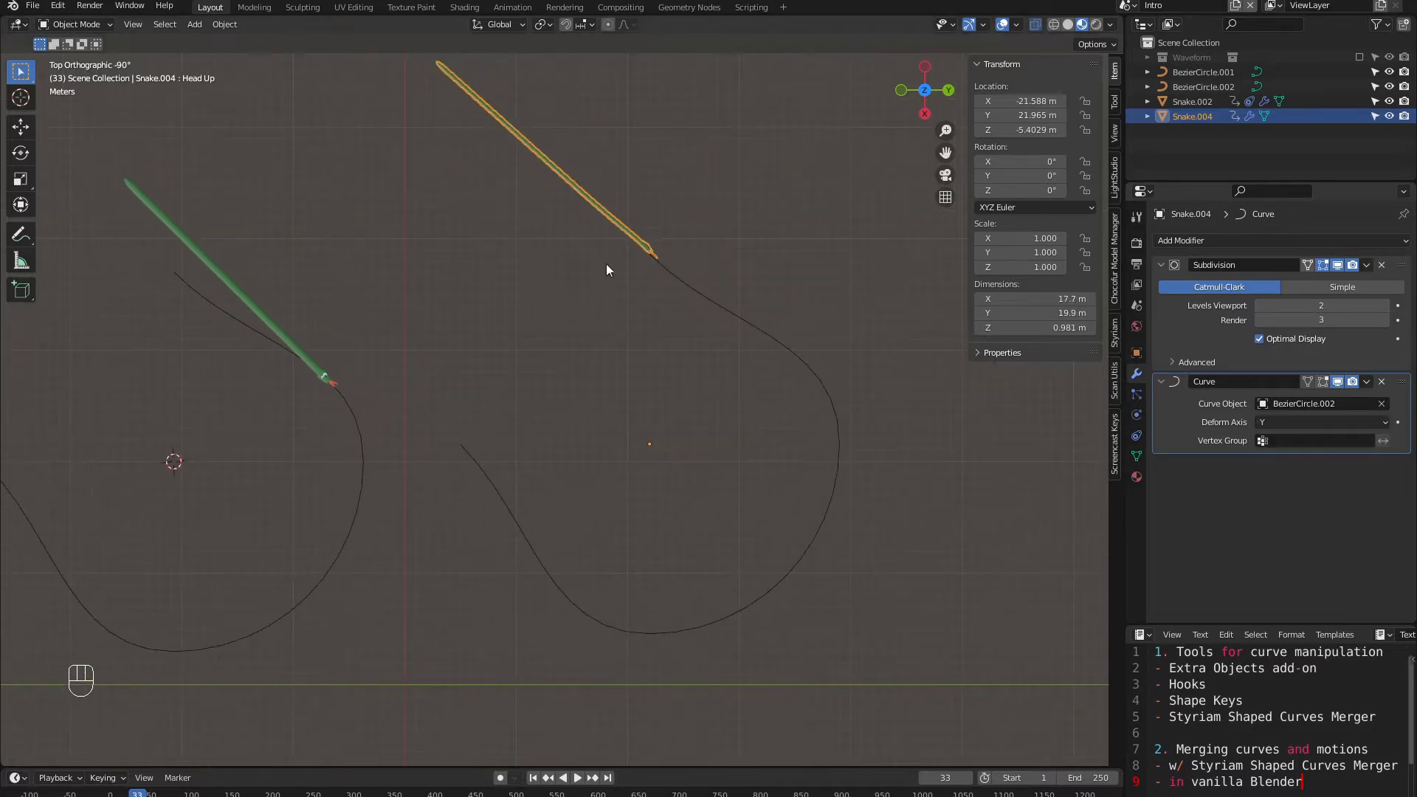
key(g)
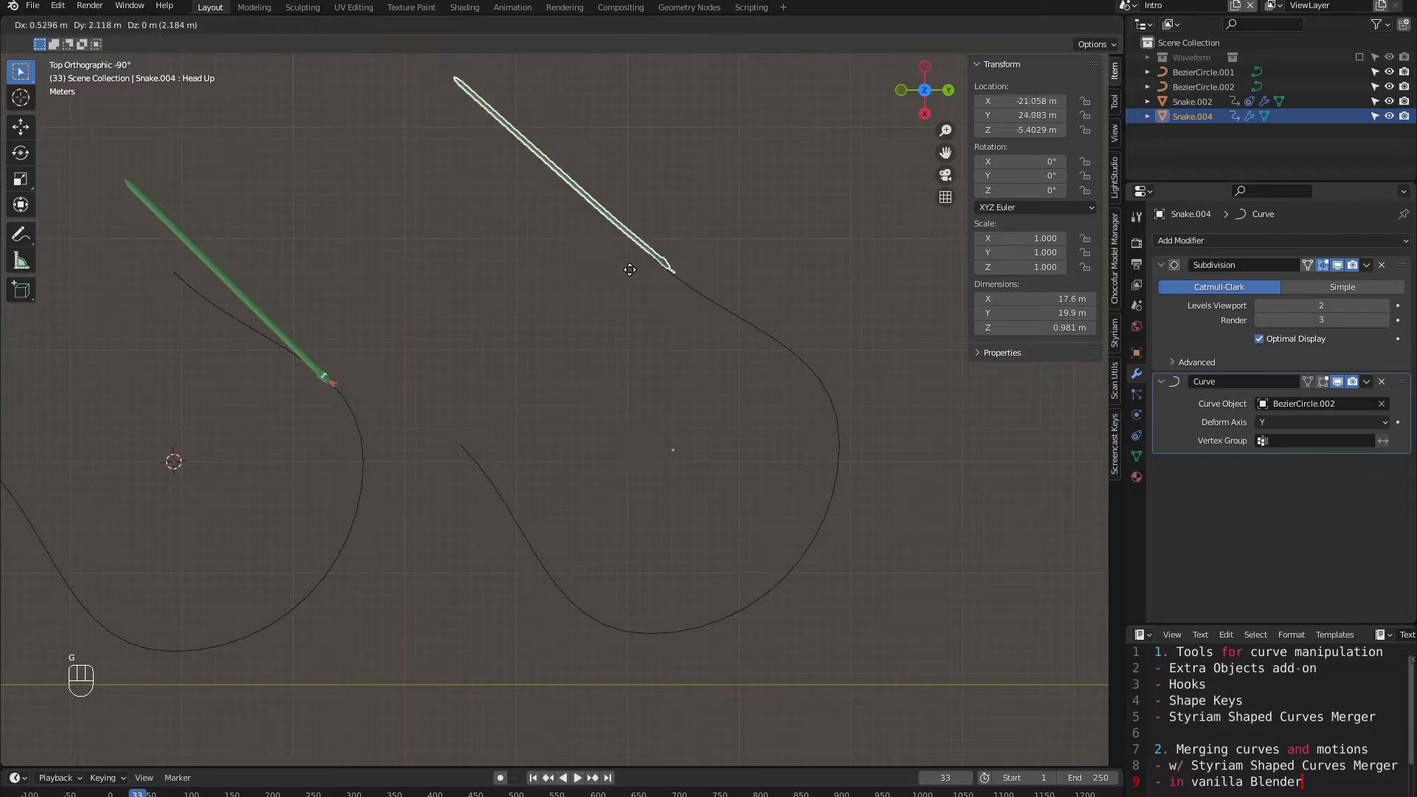
key(y)
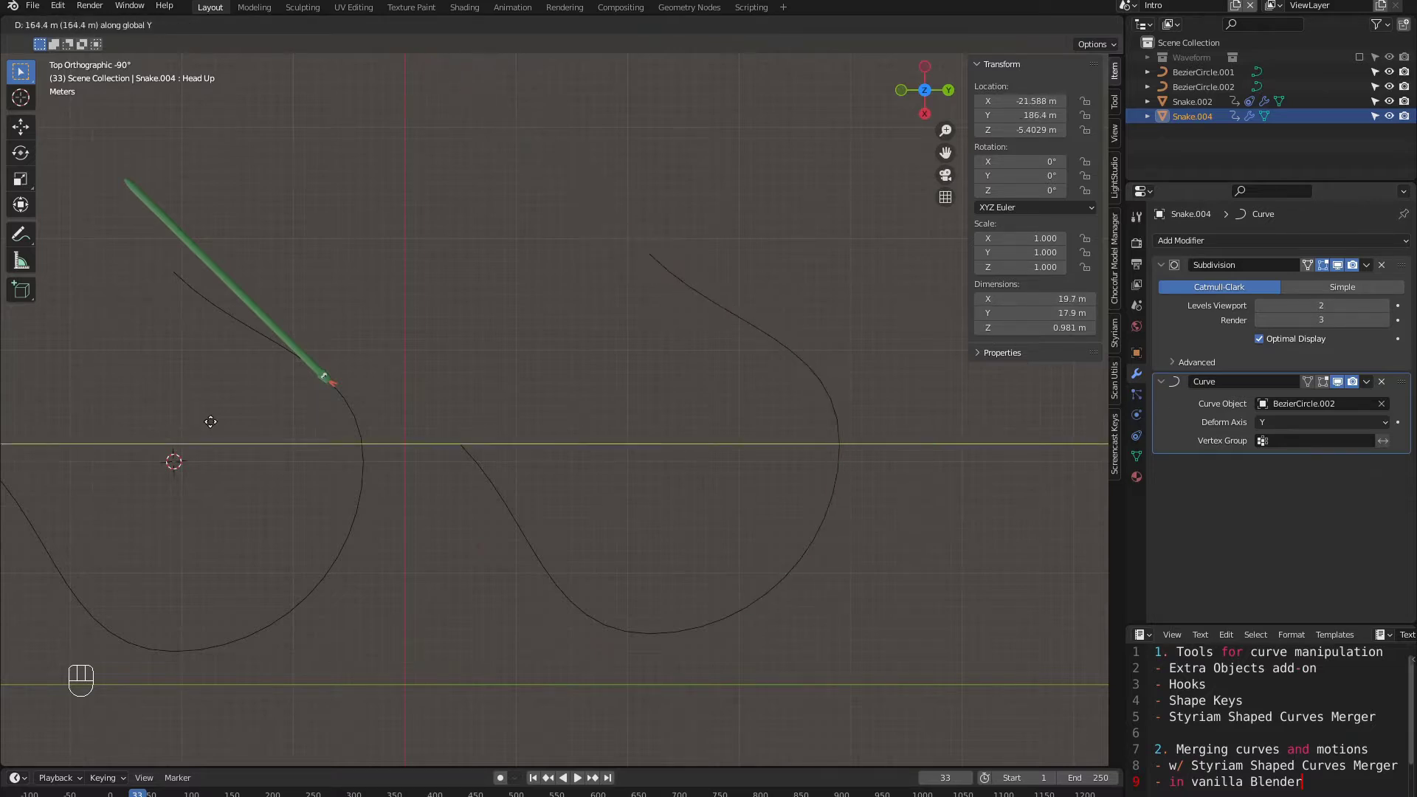
click(1060, 454)
key(g)
key(y)
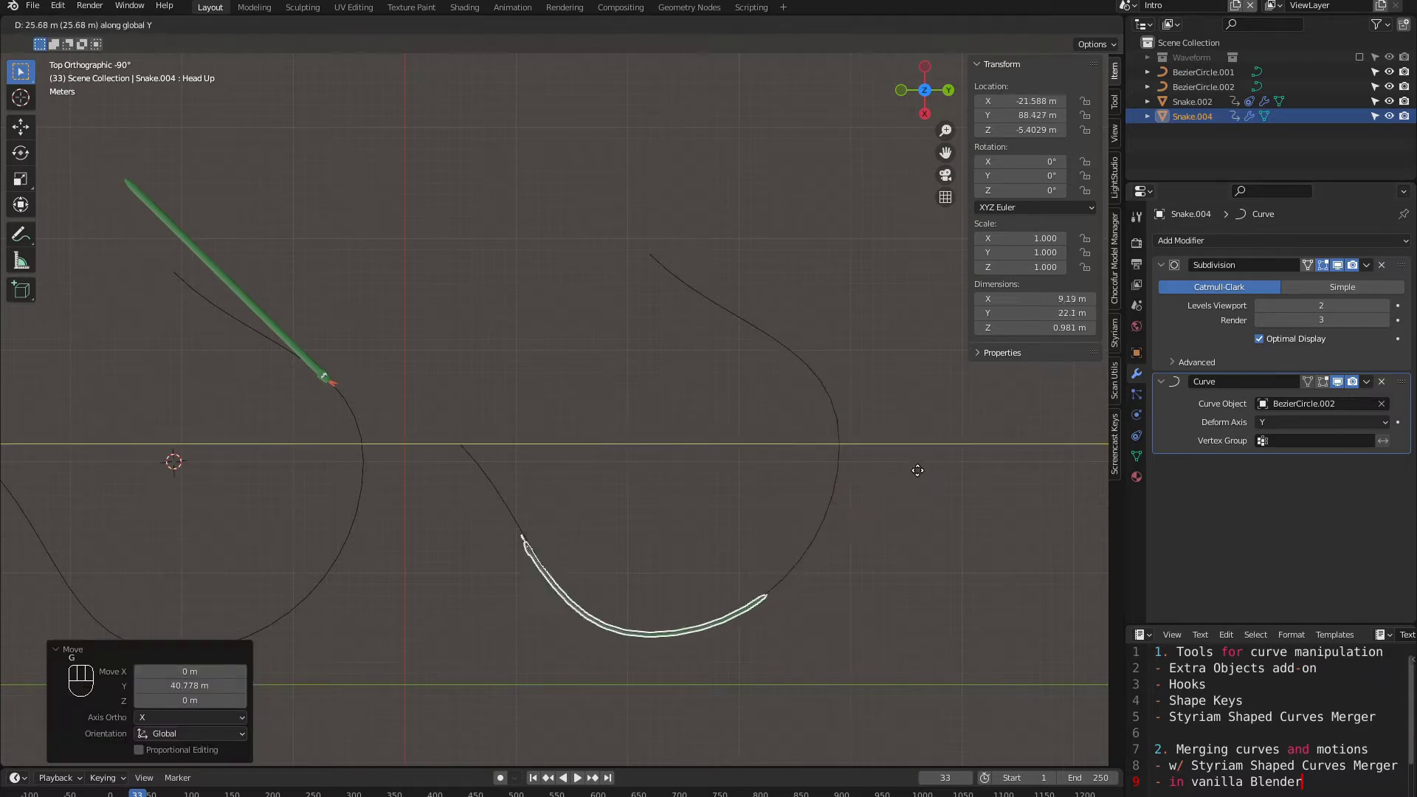
click(505, 467)
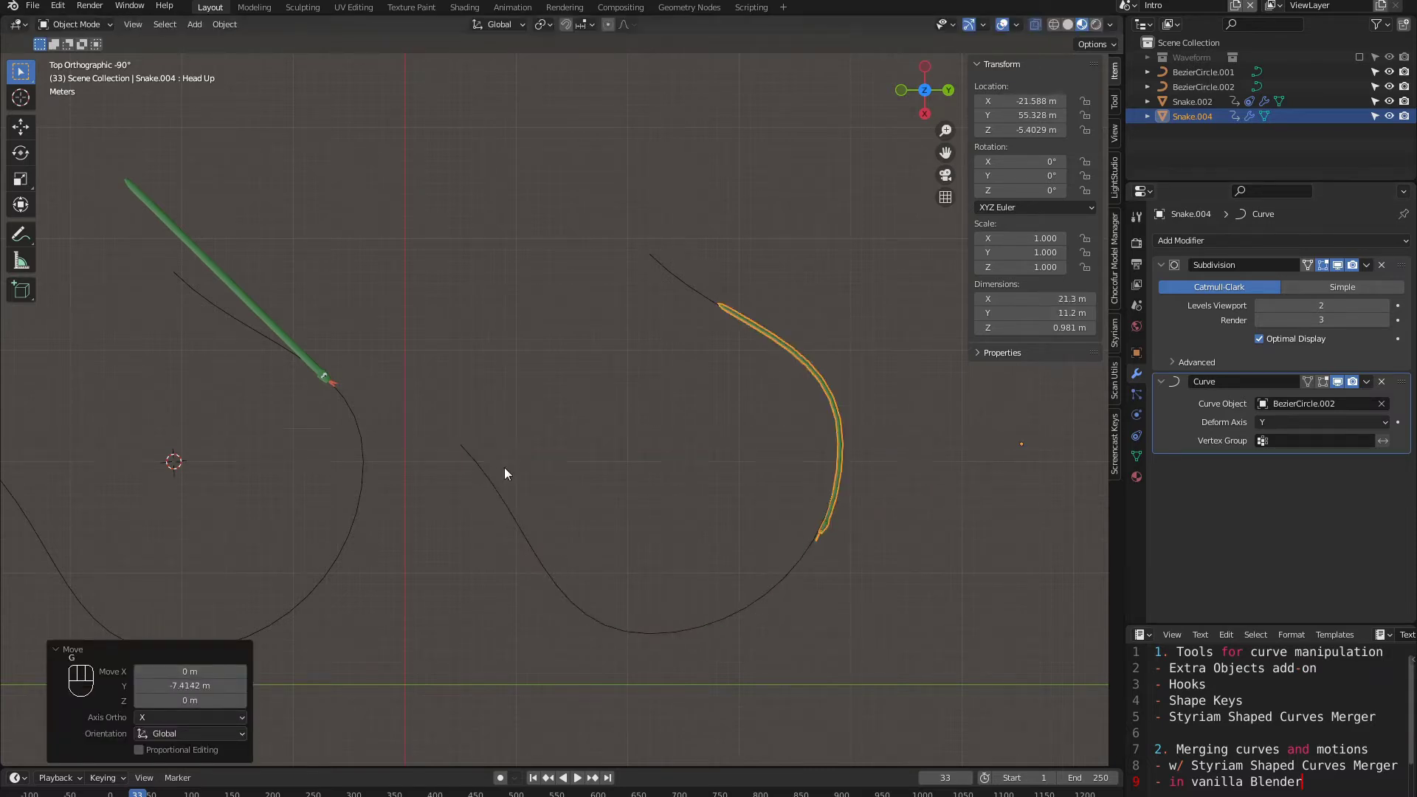
Step: Set the Follow Path Offset Factor of Snake.002 to about 0.211
click(290, 343)
click(1137, 436)
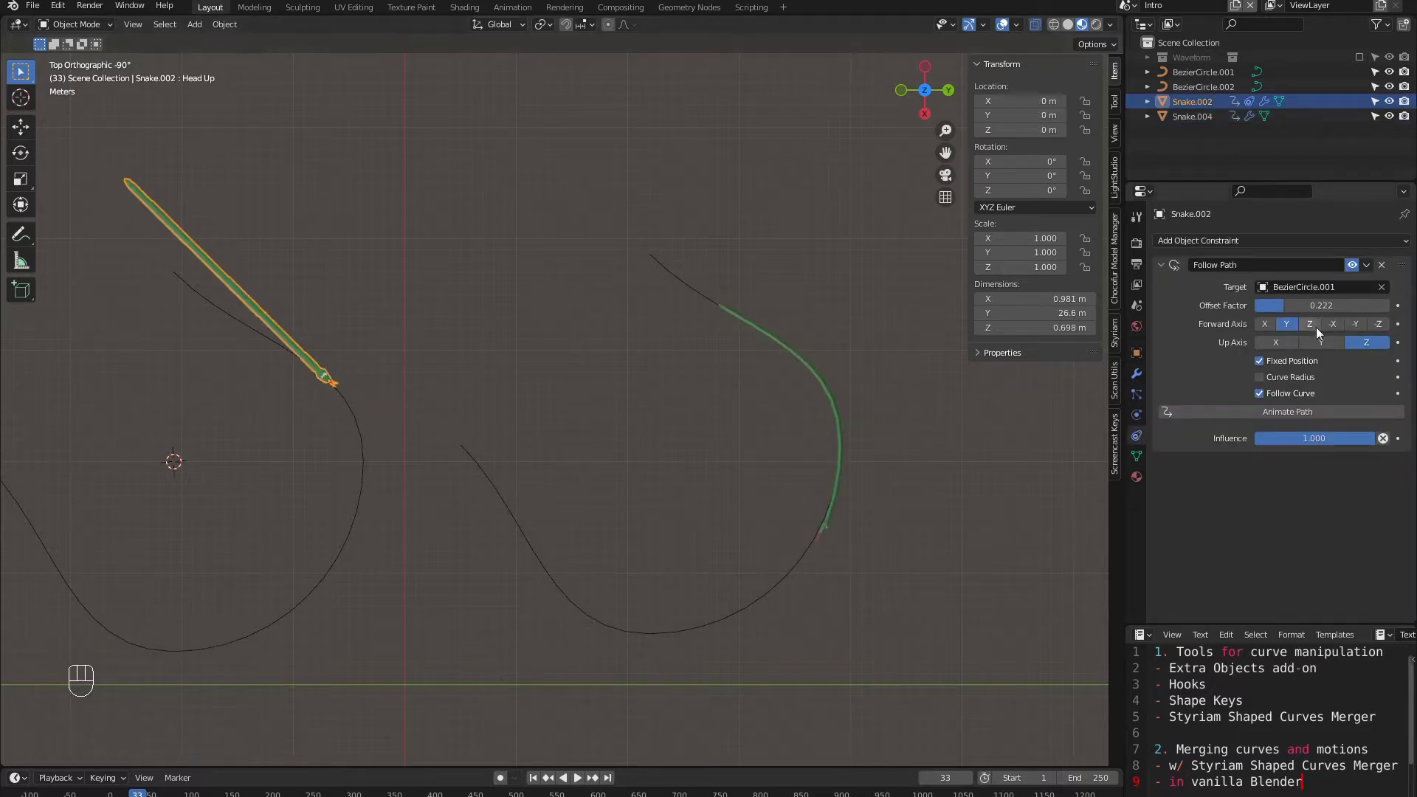
mouse_move(1297, 306)
mouse_down()
mouse_move(1372, 305)
mouse_move(1295, 305)
mouse_up()
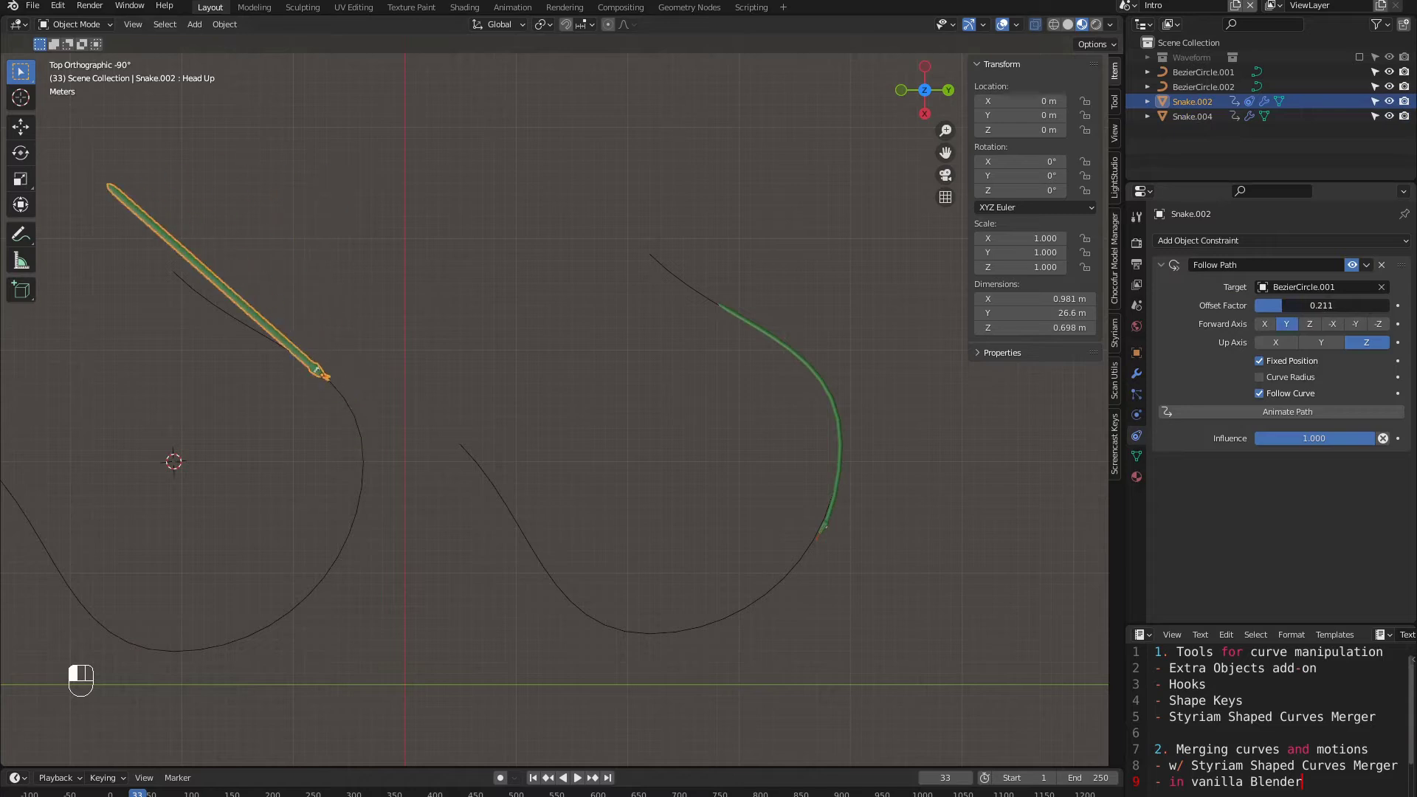
Step: Enter Edit Mode on BezierCircle.002 and tilt all its control points to about 93.5° so the snake's head faces upward
click(799, 561)
key(Tab)
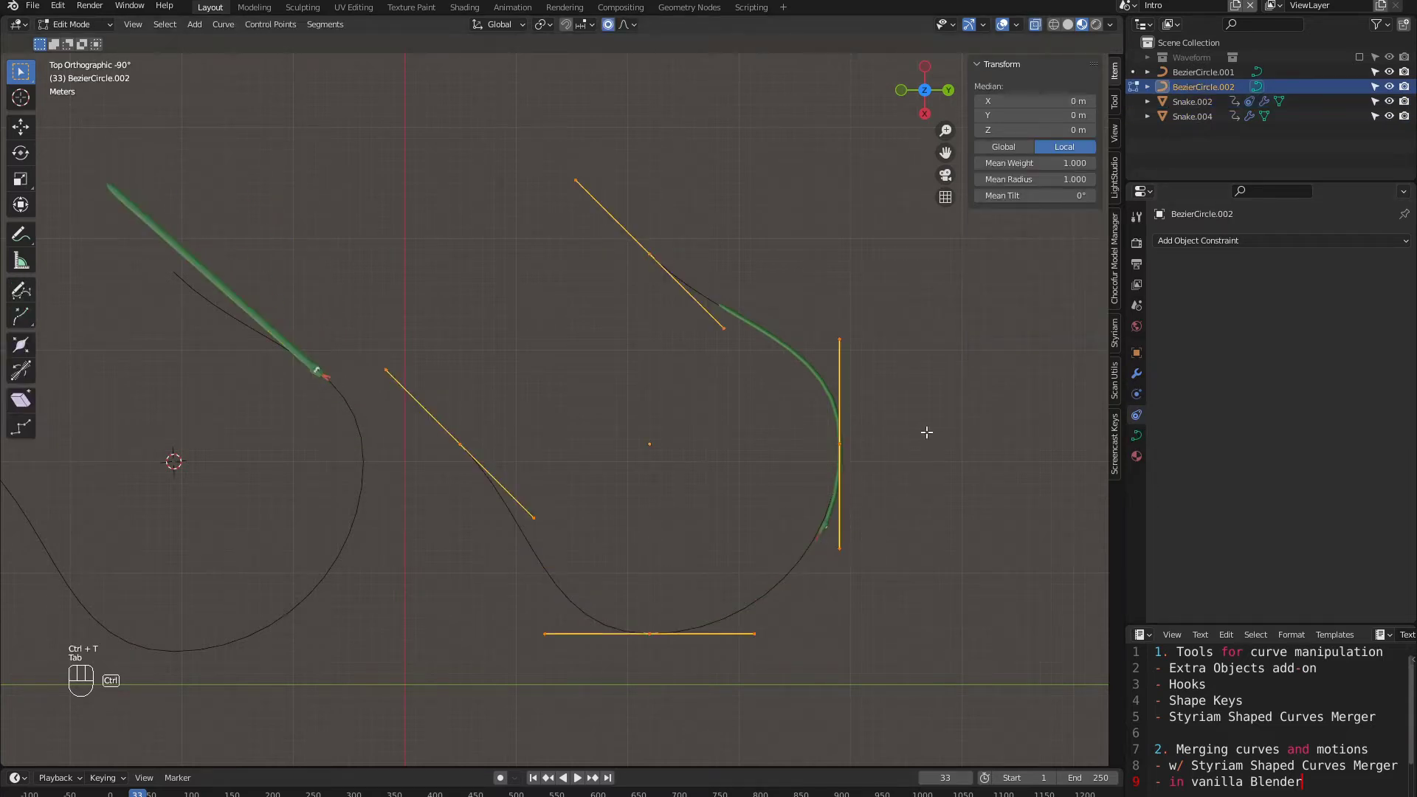
key(ctrl+t)
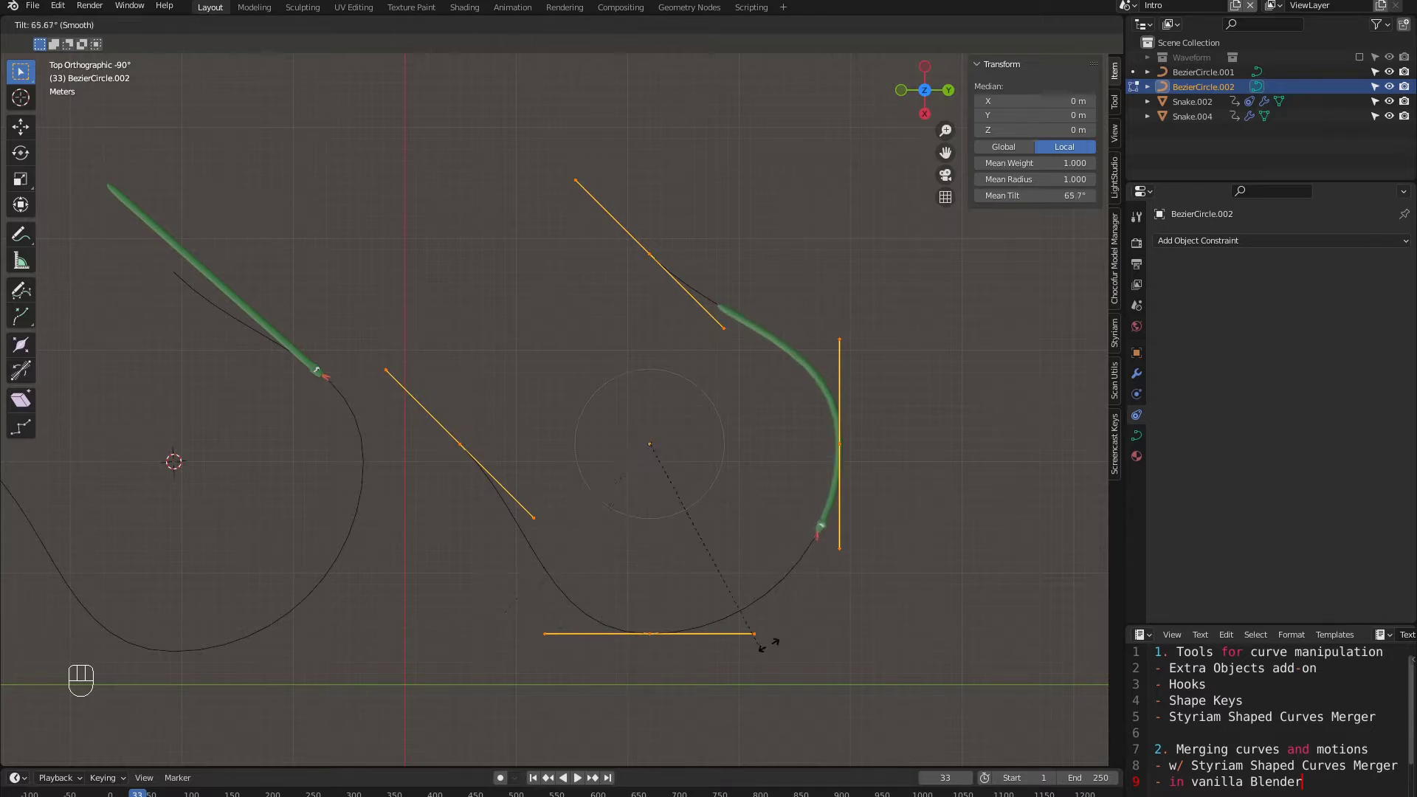
click(727, 626)
scroll(826, 609, up, 5)
shift+middle_drag(920, 611, 429, 412)
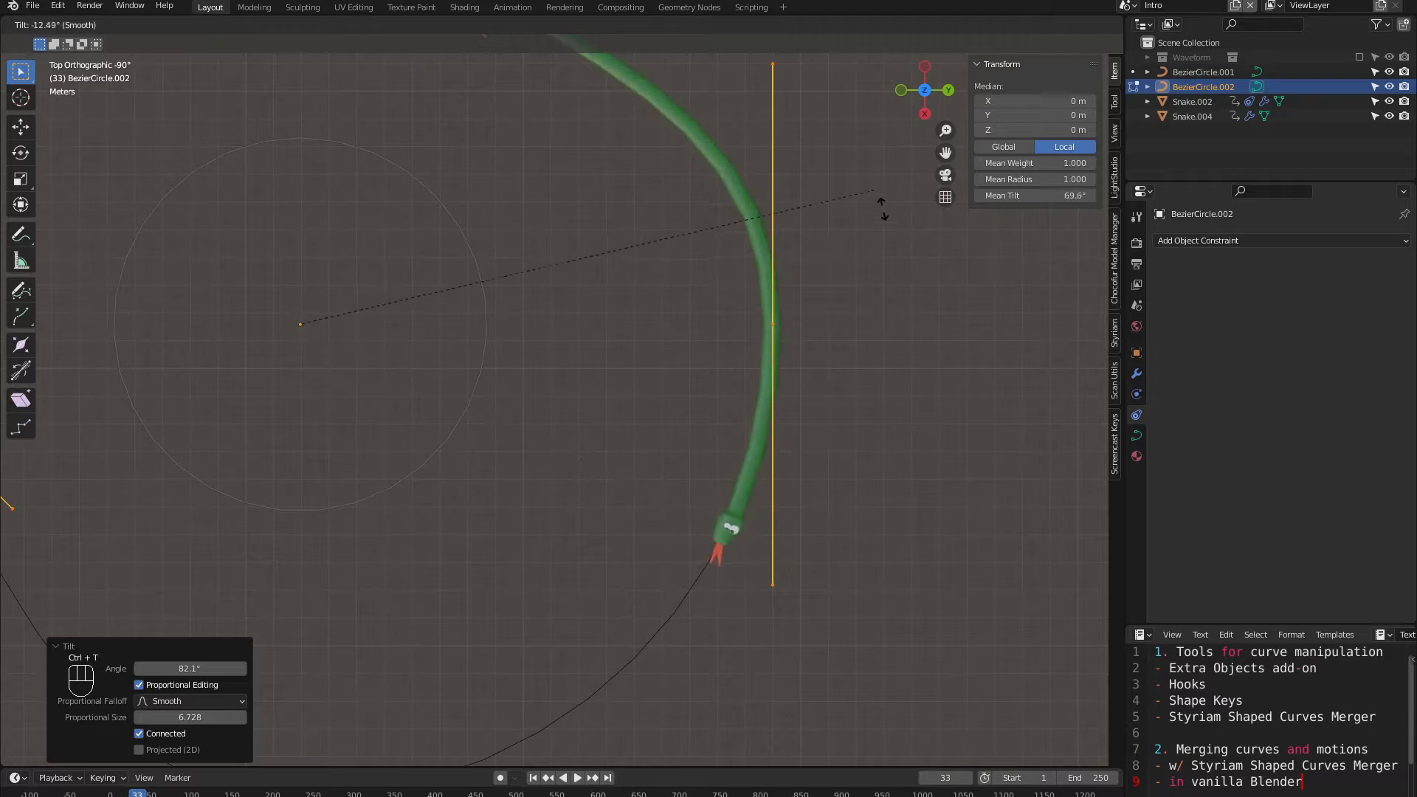
click(819, 421)
scroll(639, 418, down, 3)
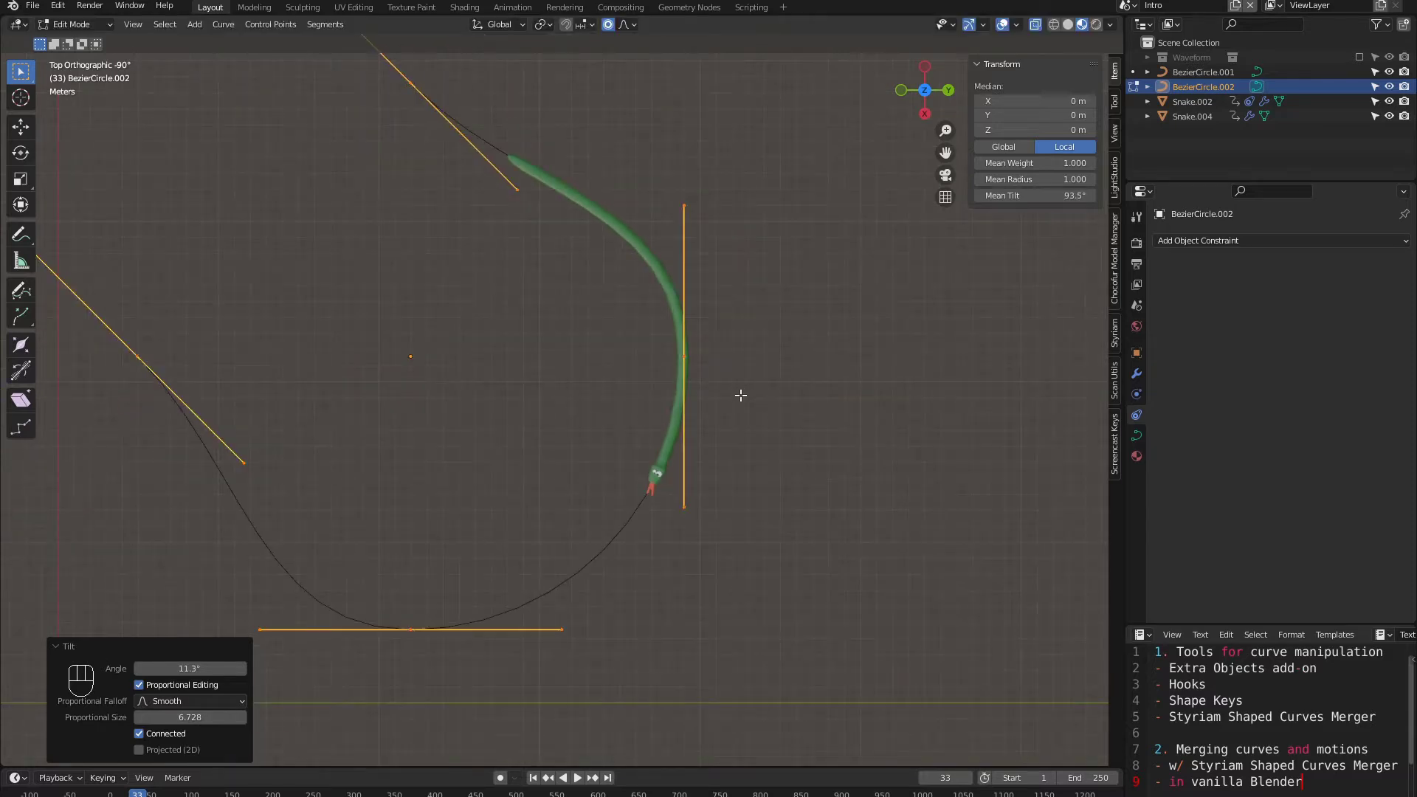
Step: Increase the radius of BezierCircle.002's control point at local Y 1 m to about 10.58 and leave Edit Mode
click(700, 360)
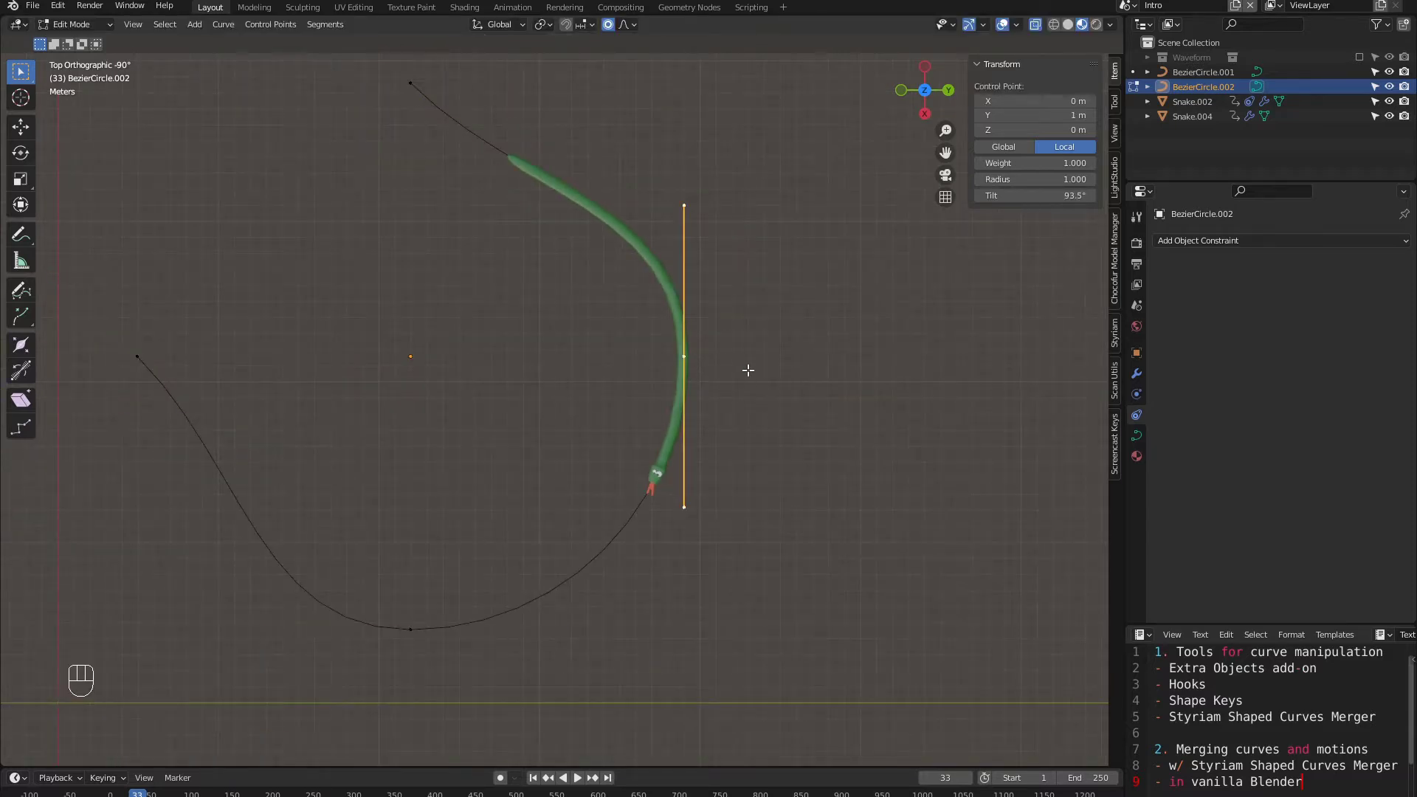
drag(1039, 179, 1069, 179)
drag(1036, 179, 1078, 179)
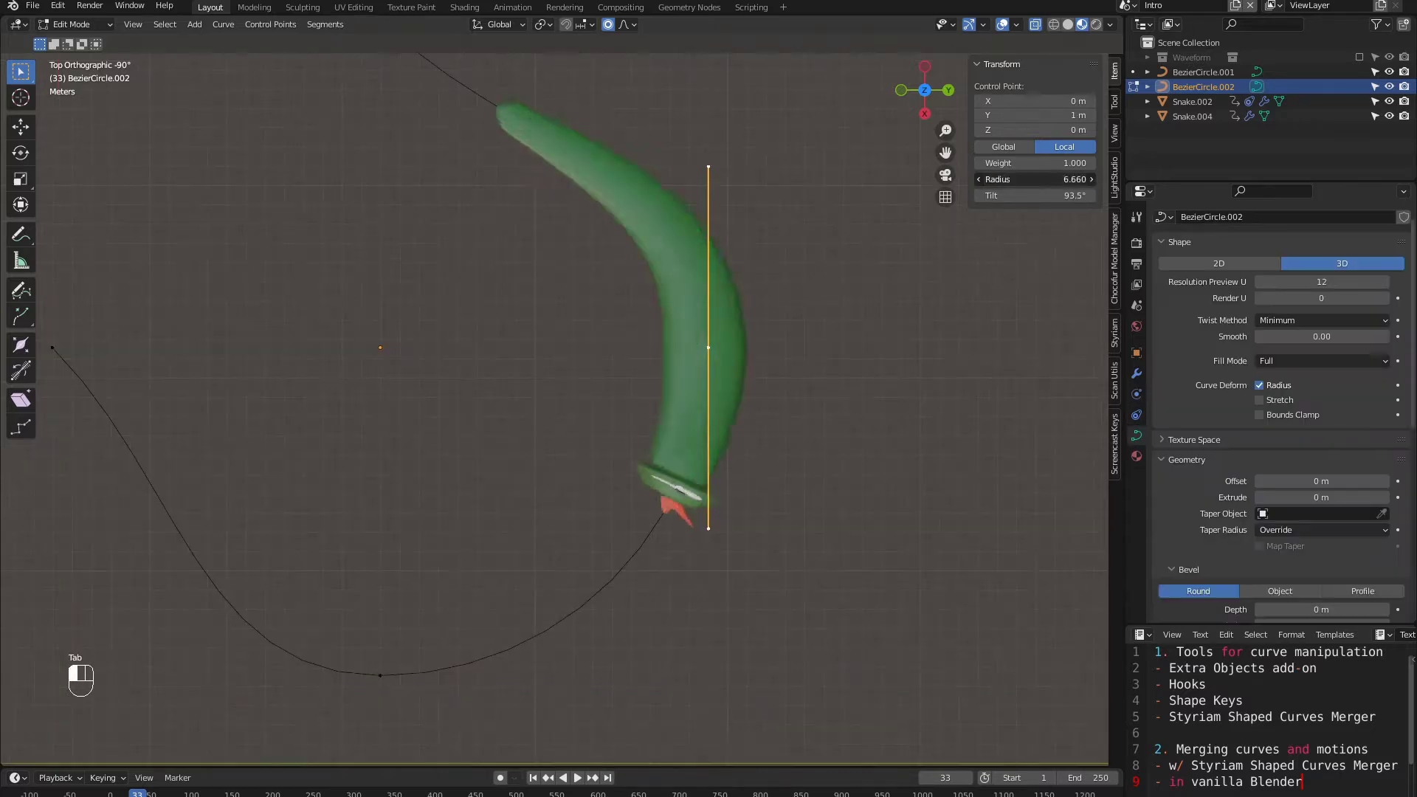
scroll(585, 371, down, 2)
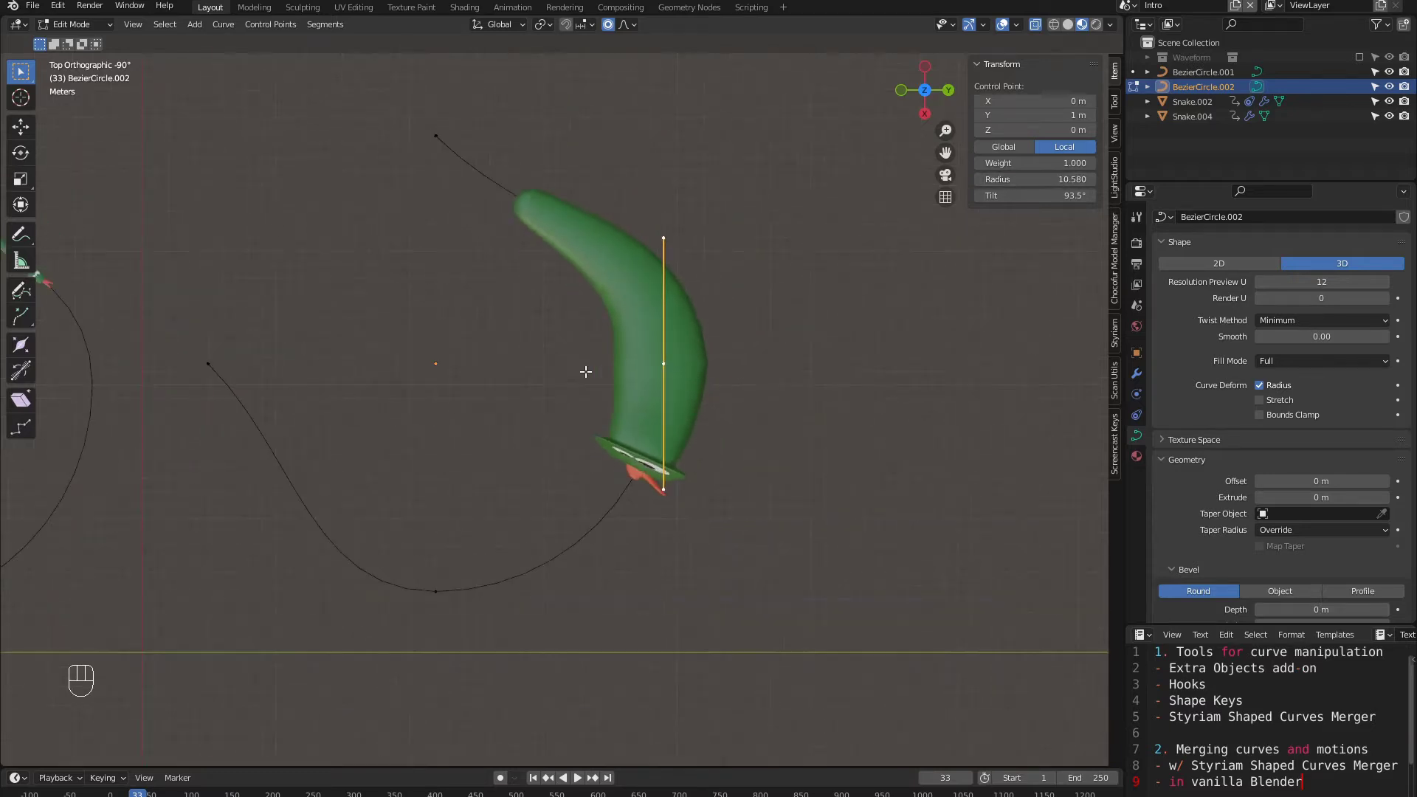
key(Tab)
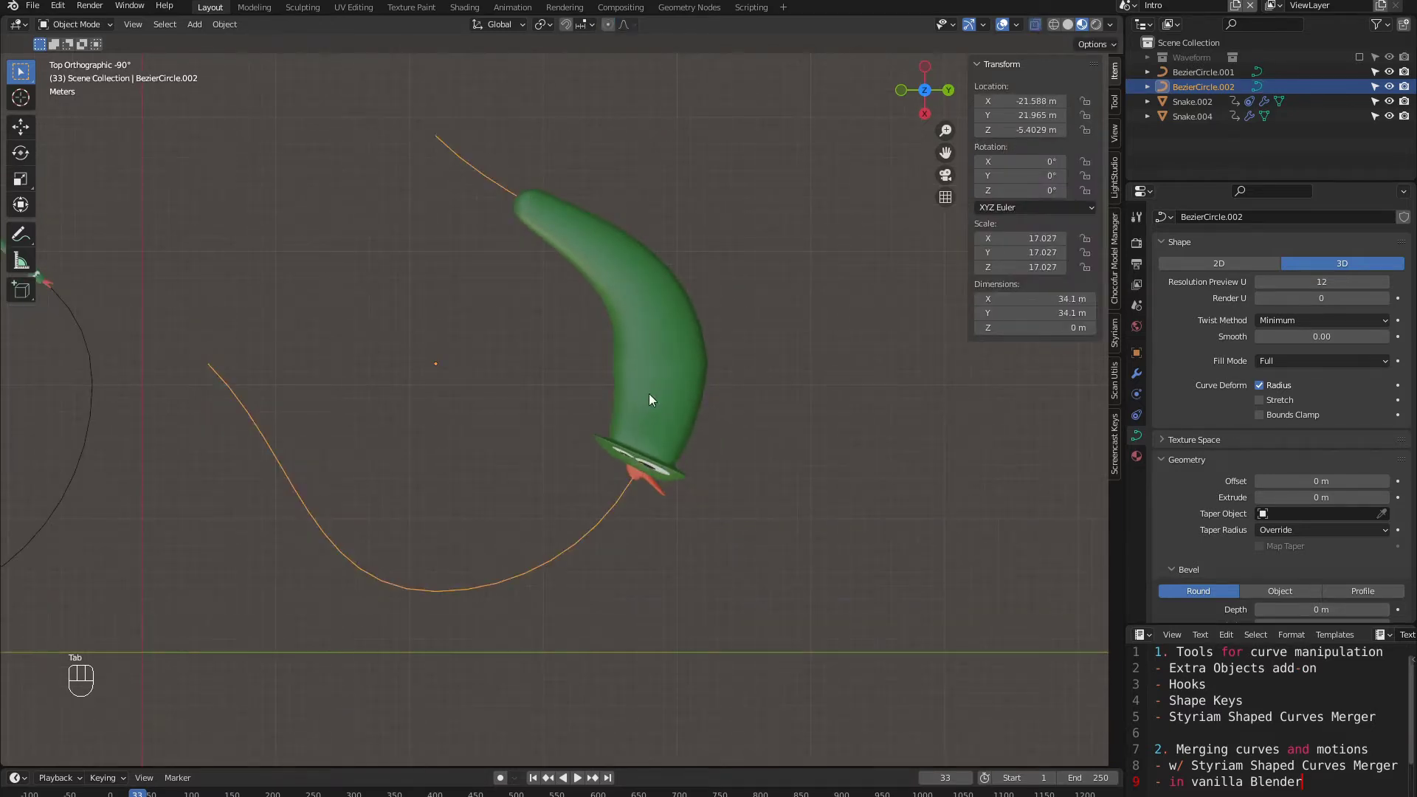
Step: Slide Snake.004 back along the curve by moving it on the global Y axis to about 48.2 m
click(654, 356)
key(g)
key(y)
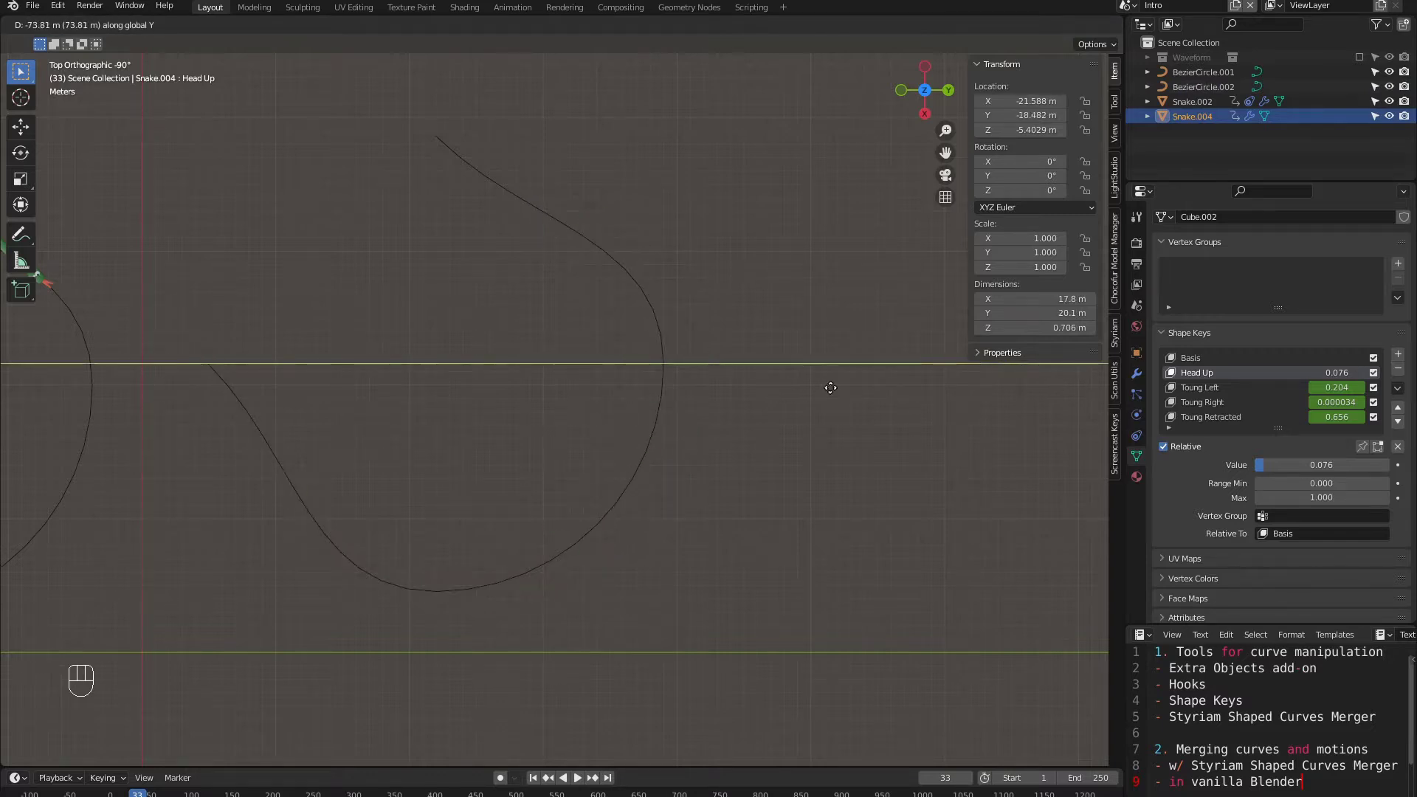
key(Escape)
key(g)
key(y)
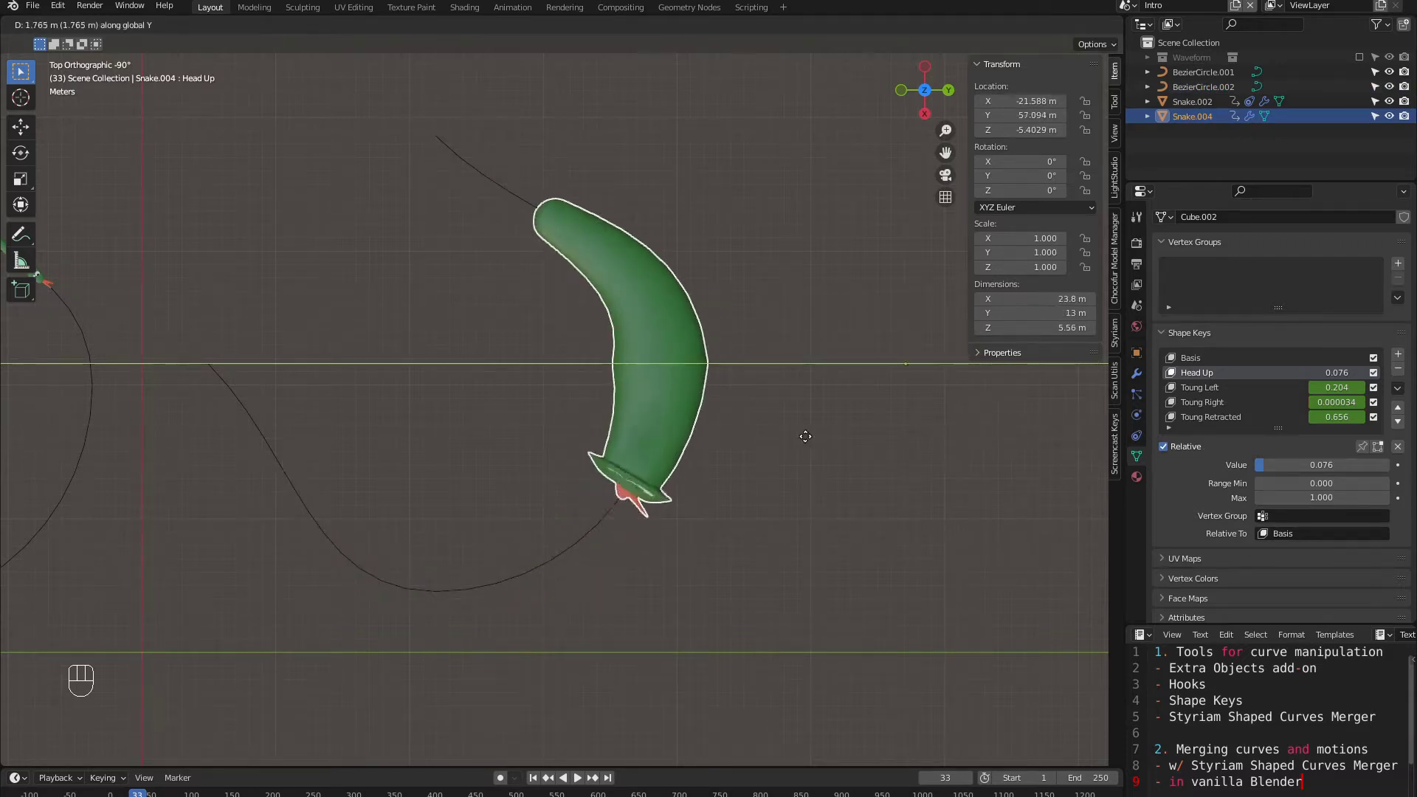
click(716, 438)
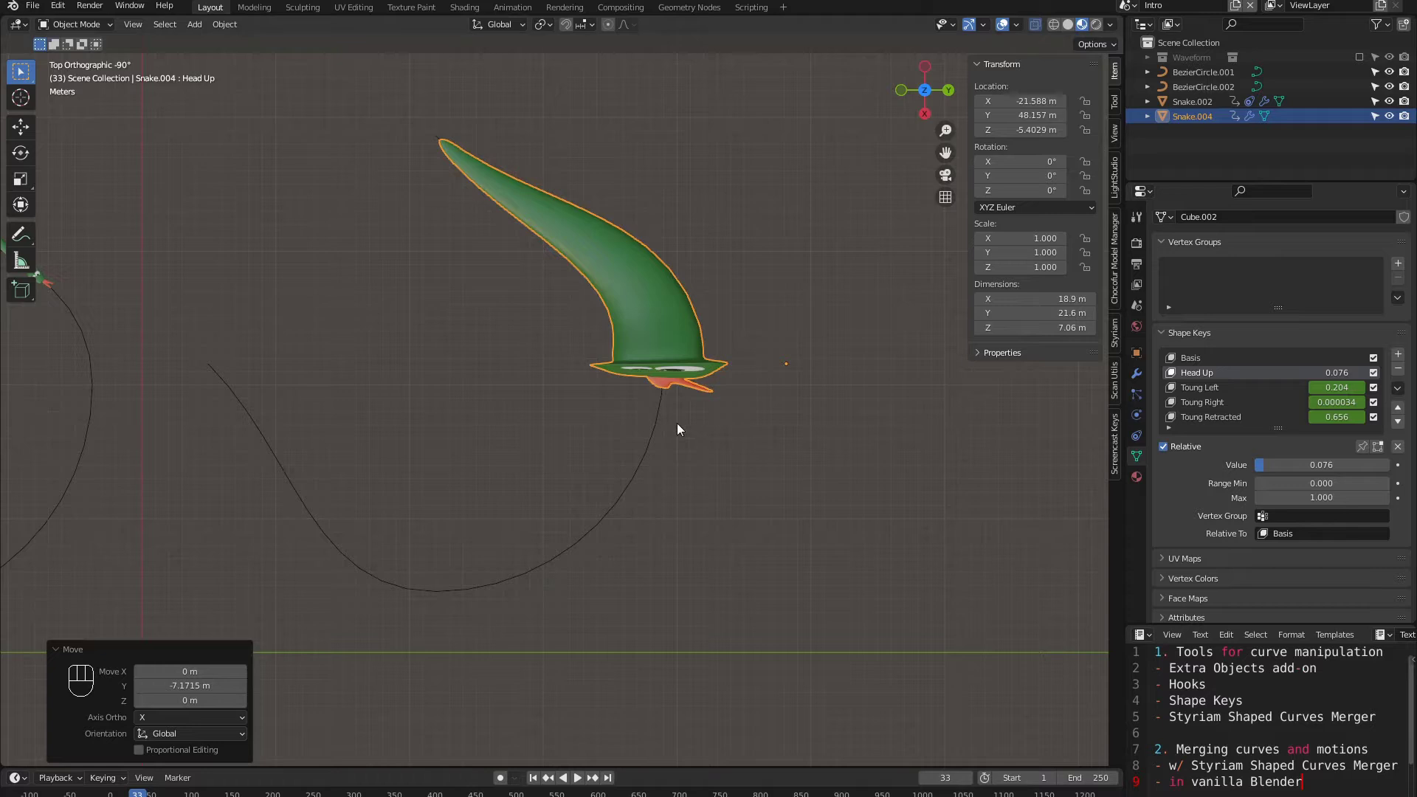
Step: Reset the radius of BezierCircle.002's enlarged control point to 1 in Edit Mode and return to Object Mode
shift+middle_drag(676, 422, 736, 404)
click(716, 407)
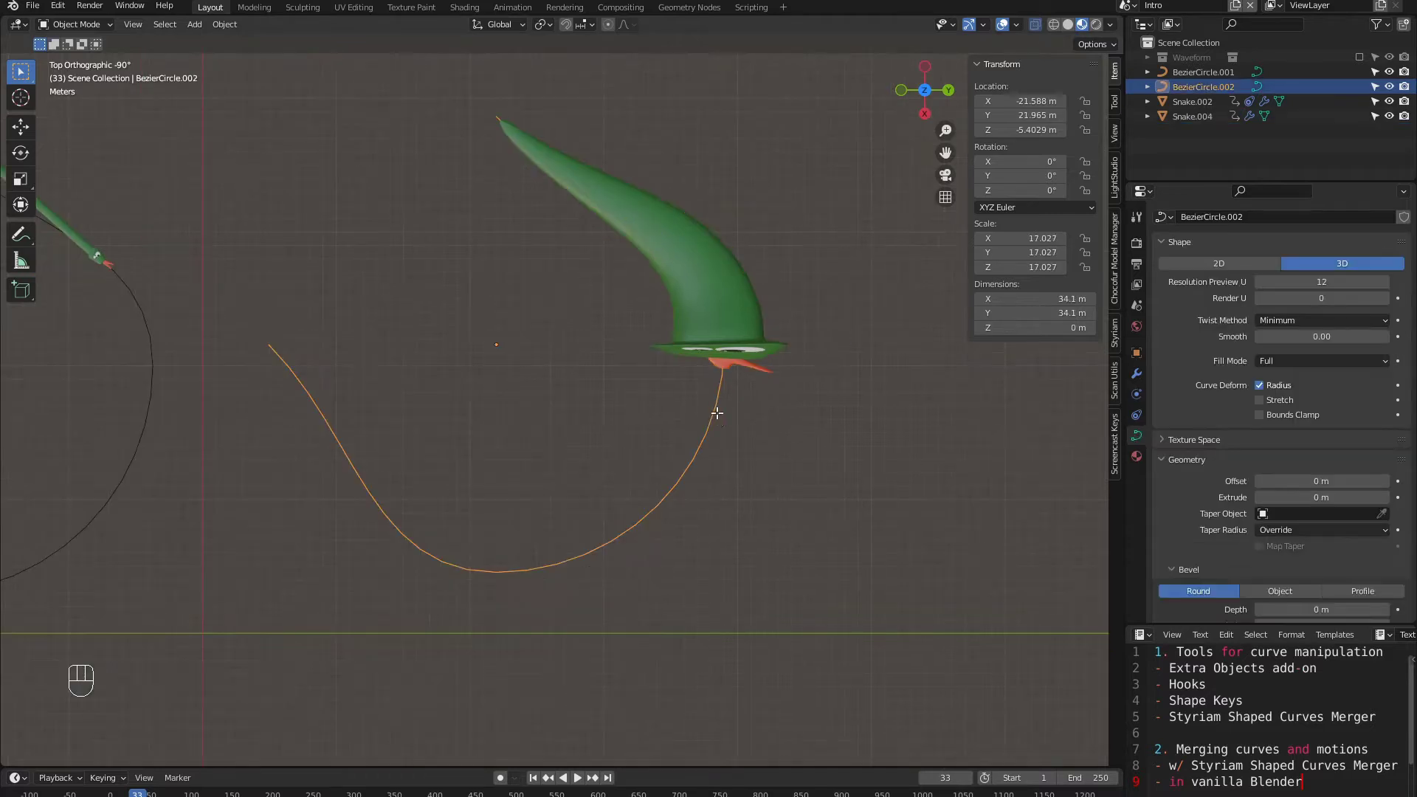
key(Tab)
double_click(1035, 179)
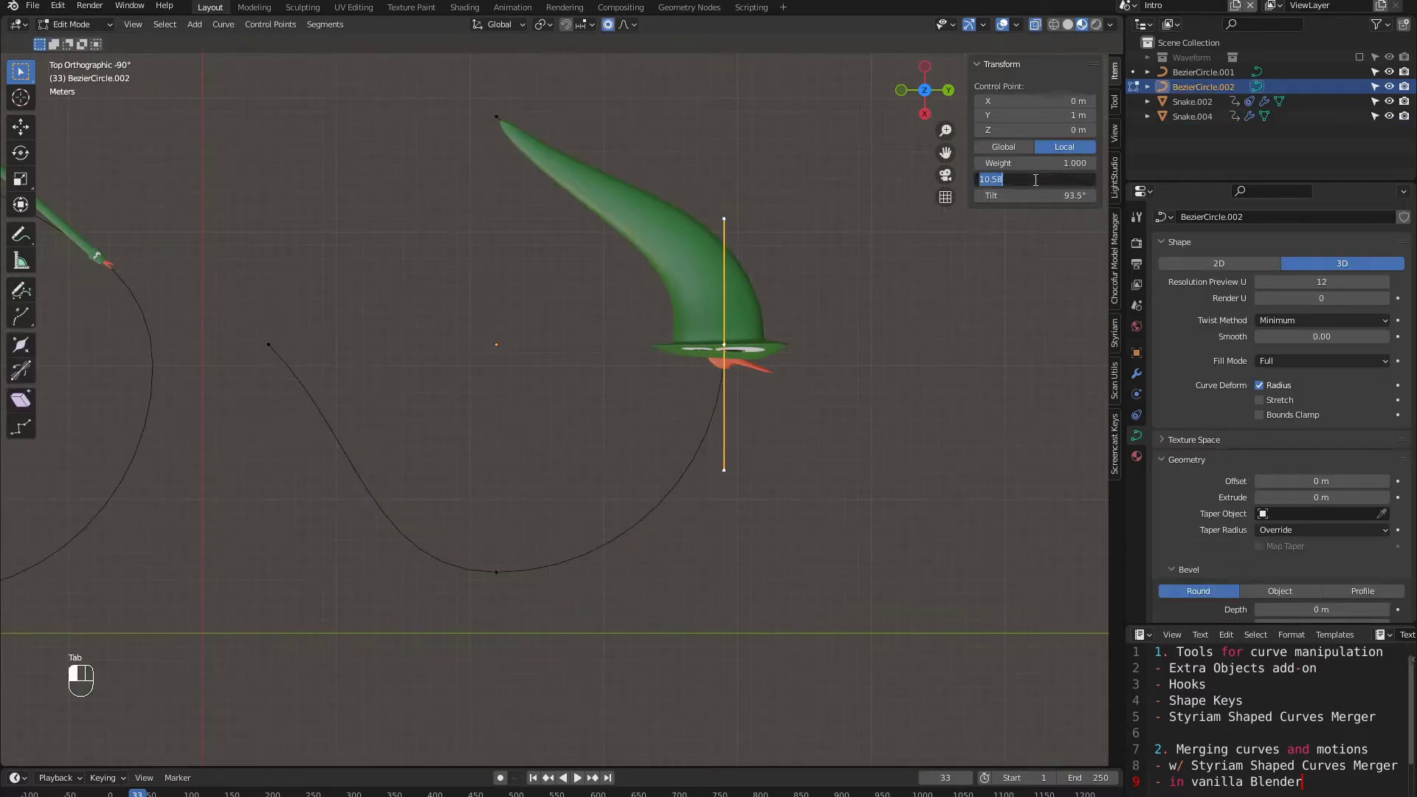
text(1)
key(Return)
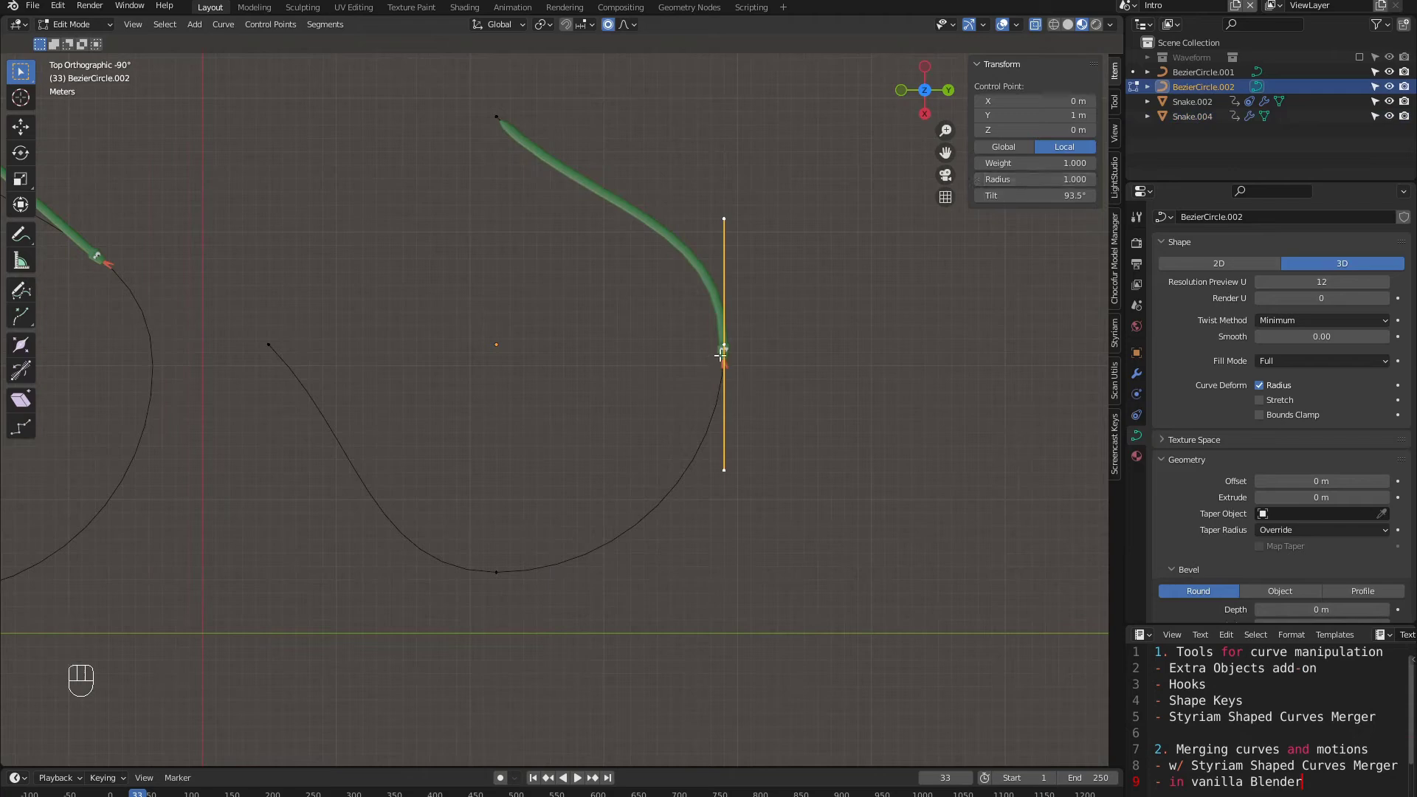
key(Tab)
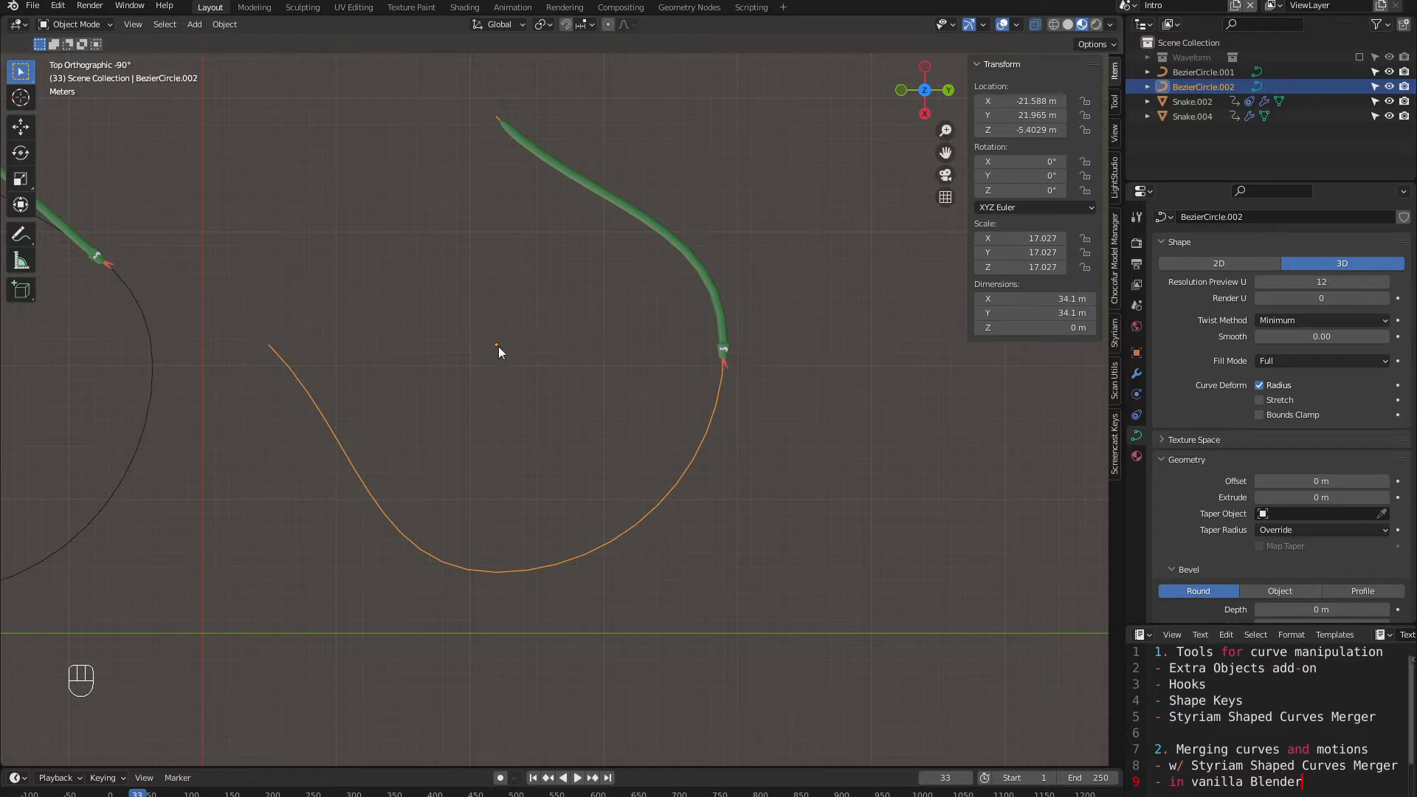
Step: Try clearing Snake.004's location, check its placement relative to the curve, and undo the clearing
click(721, 346)
key(alt+g)
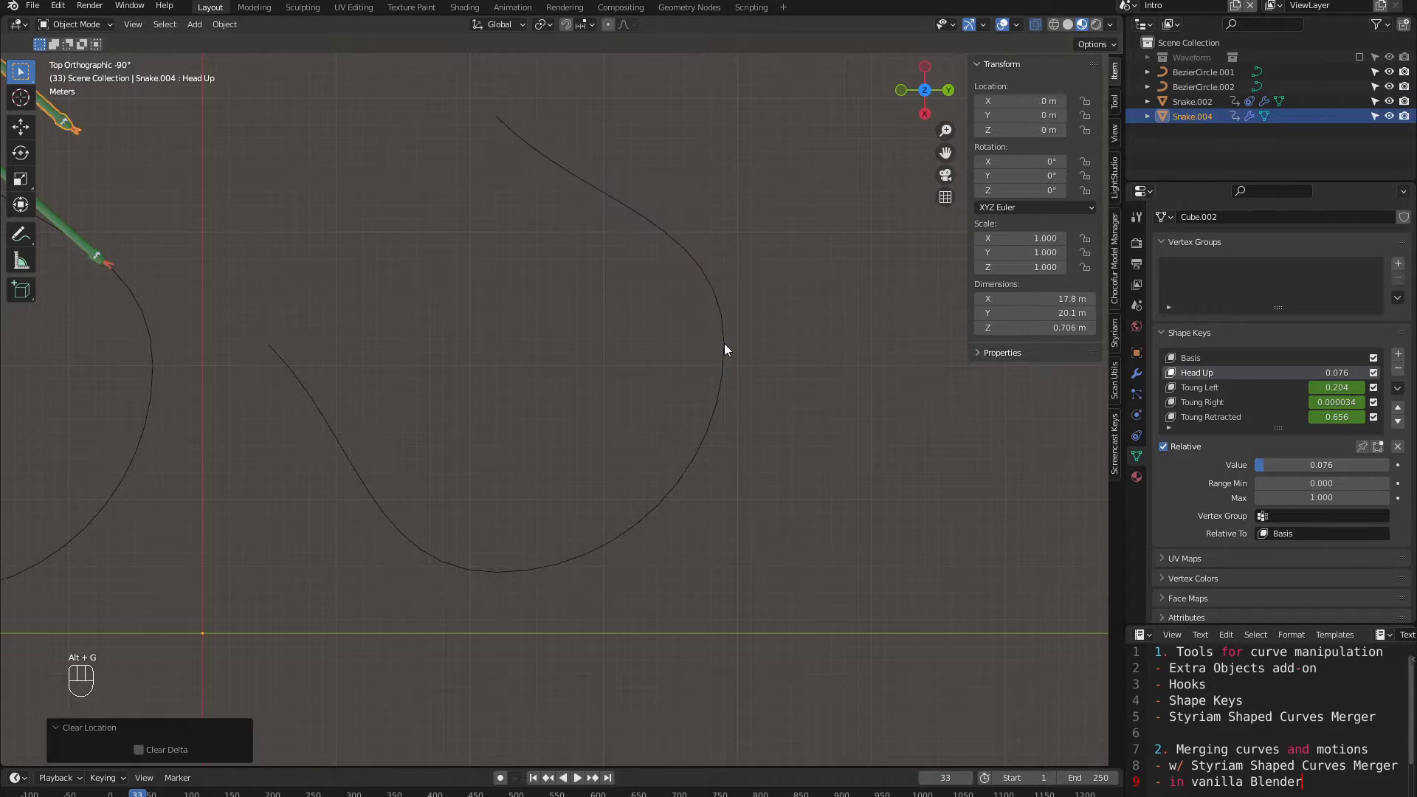
scroll(511, 380, down, 3)
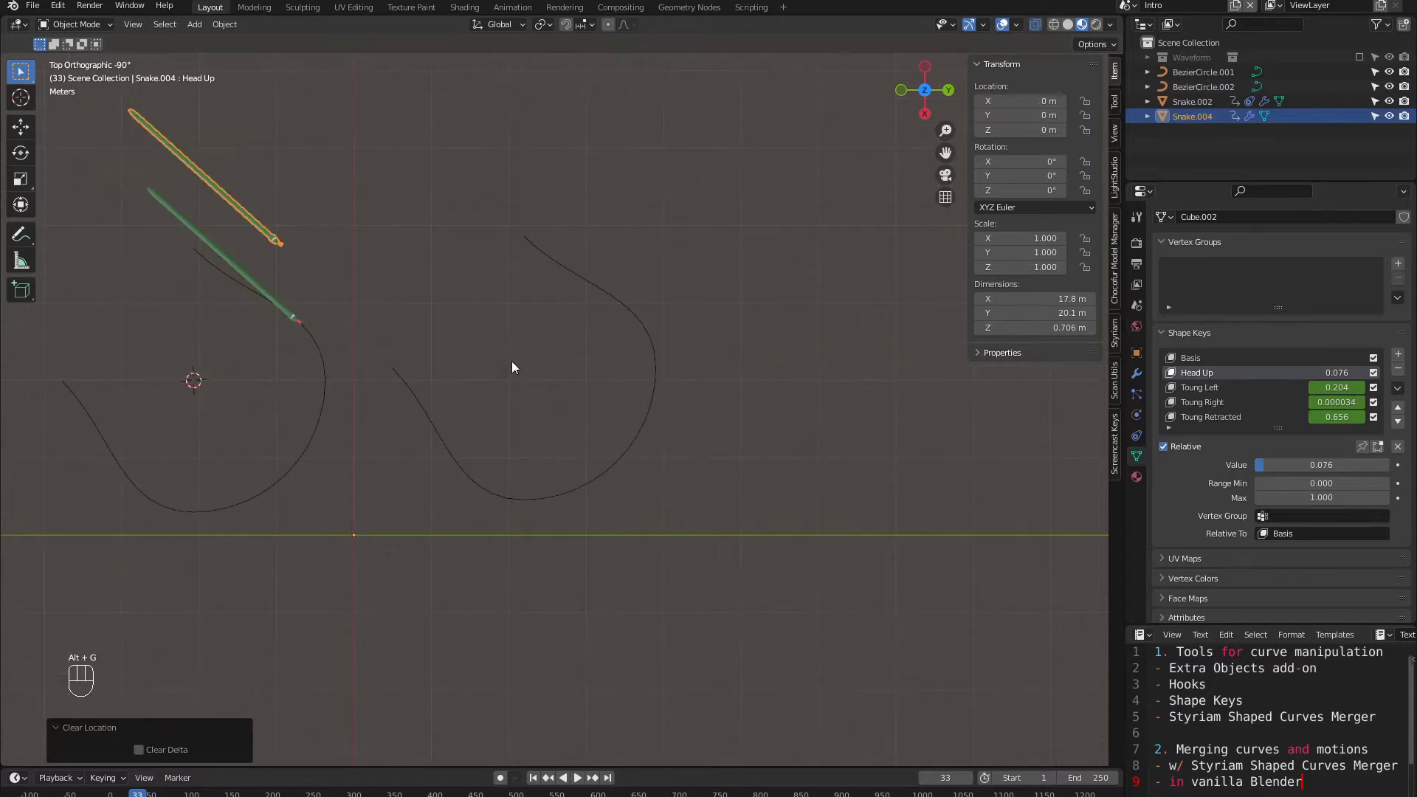
scroll(439, 465, up, 2)
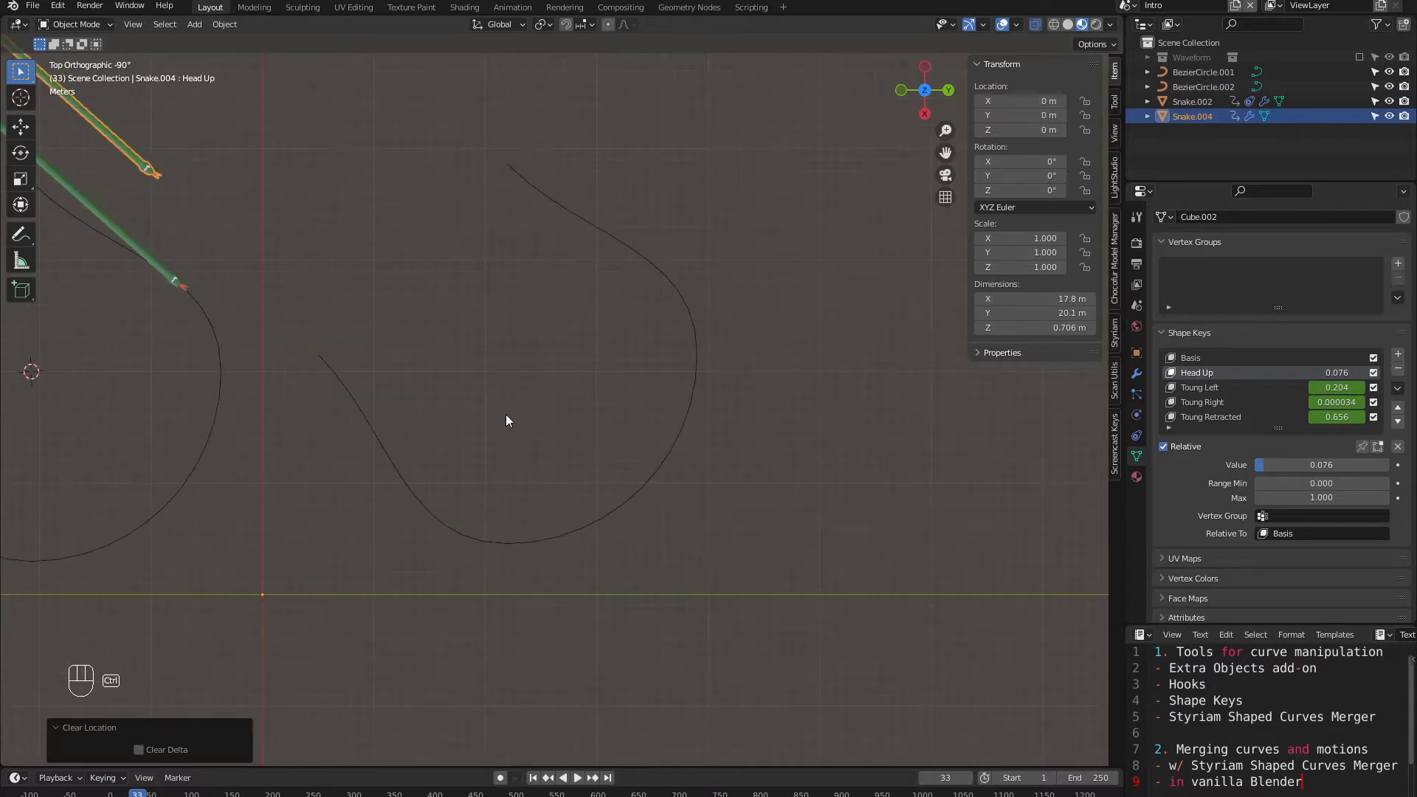
key(ctrl+z)
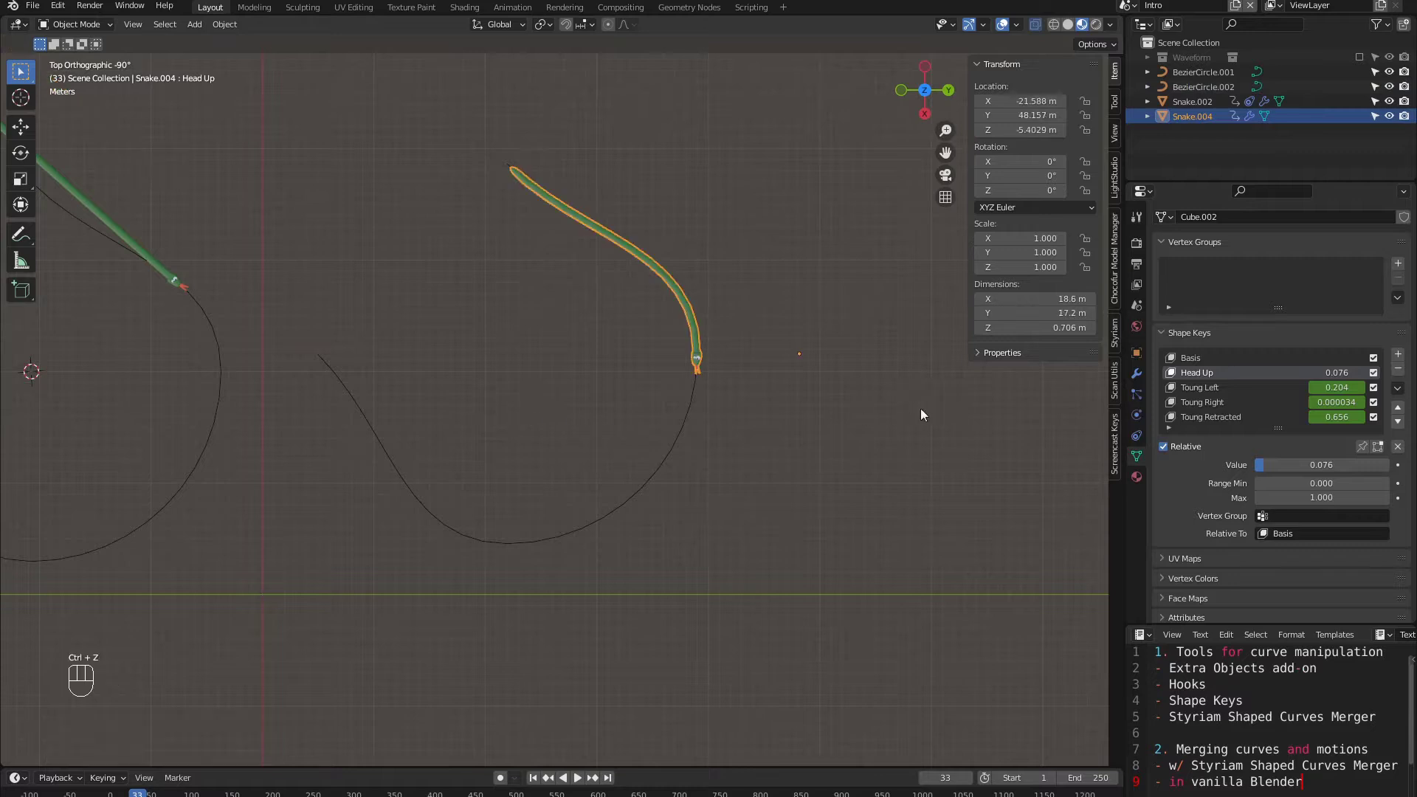
Step: Turn off the viewport display of Snake.004's Curve modifier
click(1136, 374)
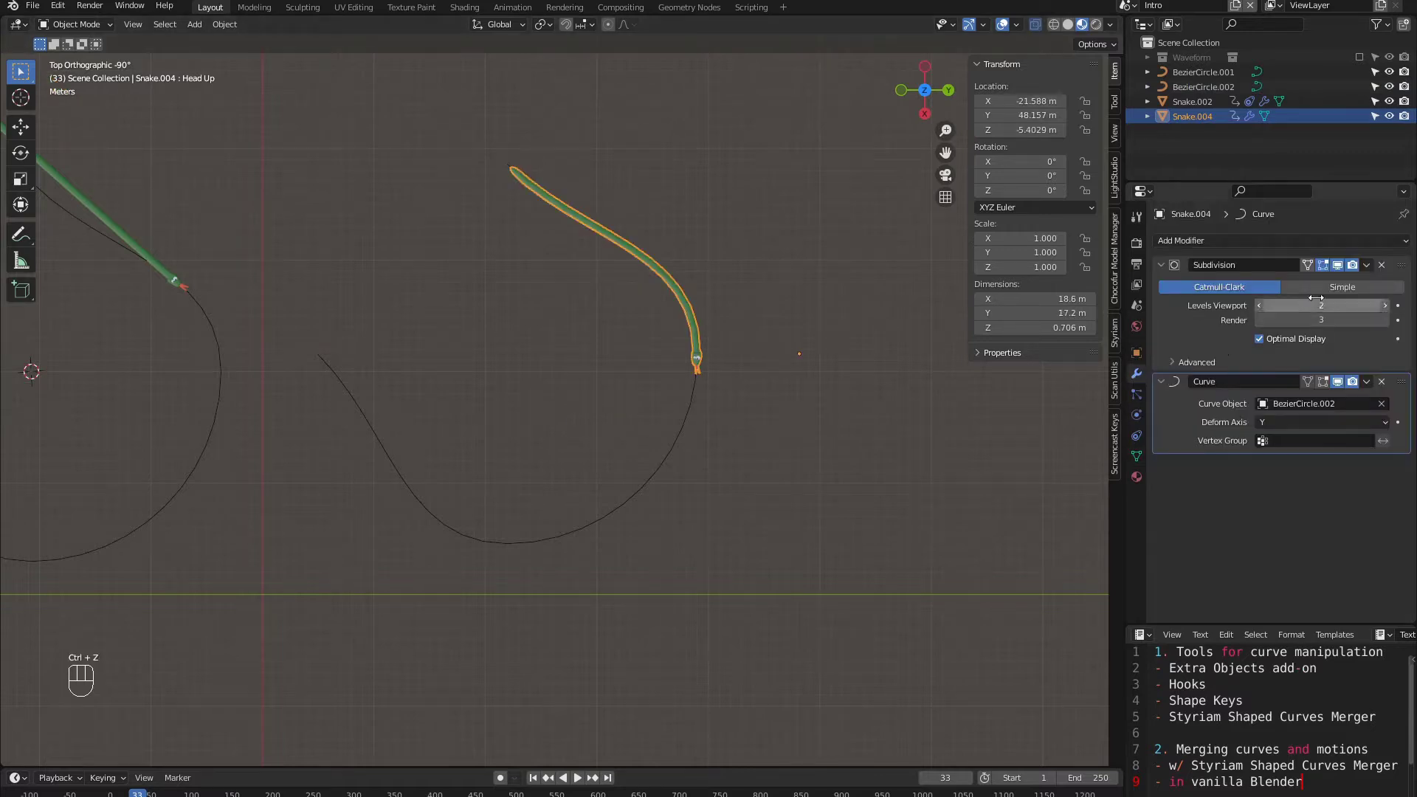
click(1337, 382)
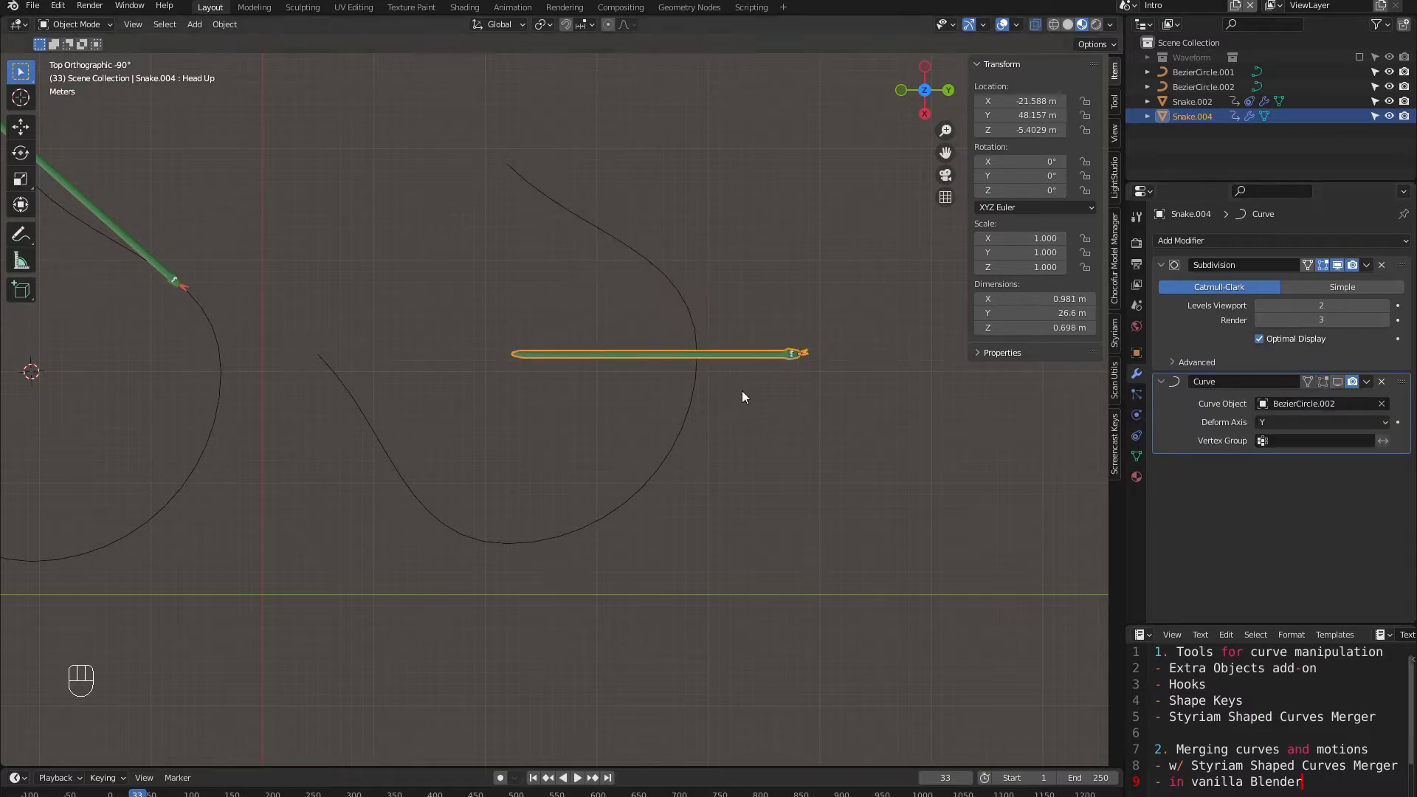
scroll(742, 391, down, 1)
Step: Snap the 3D cursor to BezierCircle.002's end control point at local Y -1 m in Edit Mode
click(662, 421)
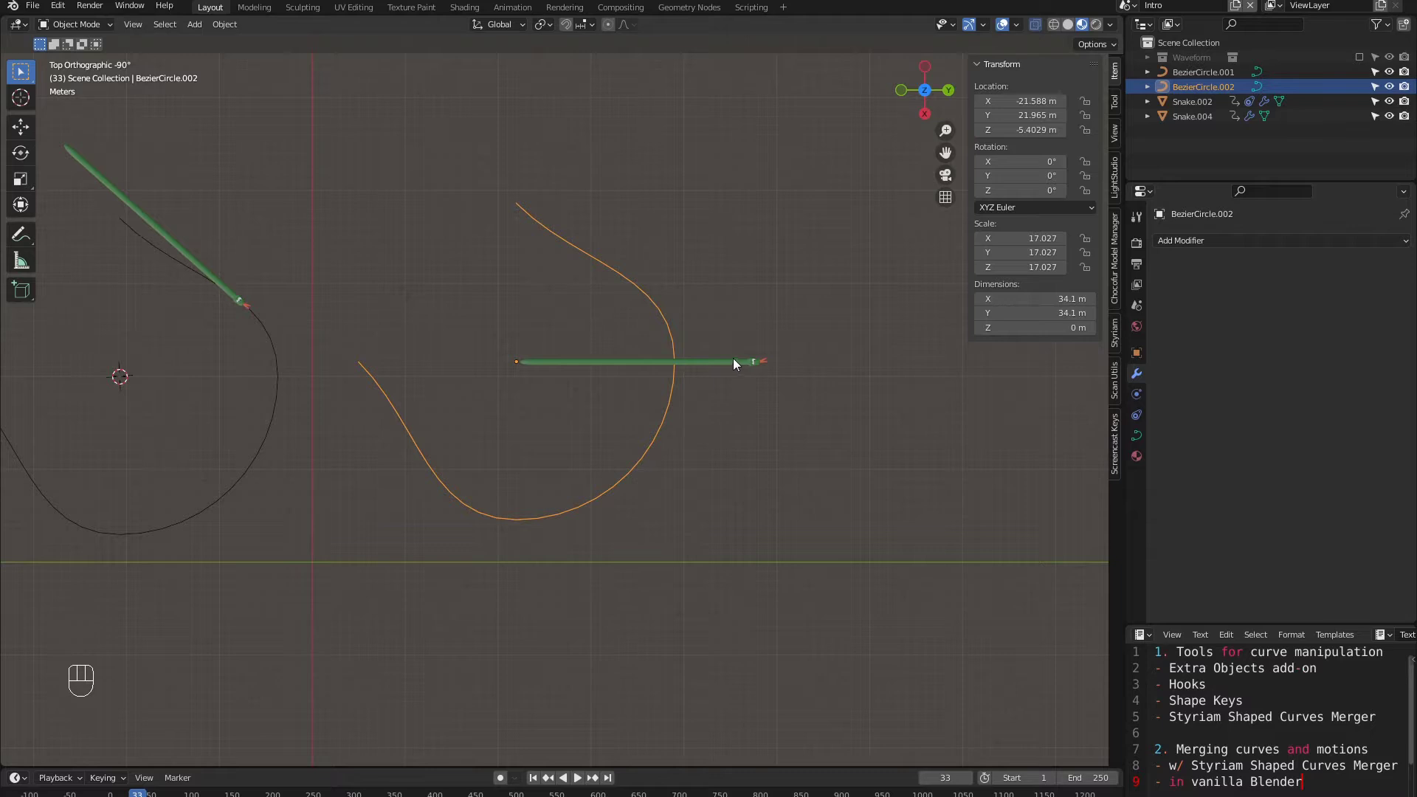
key(Tab)
click(360, 363)
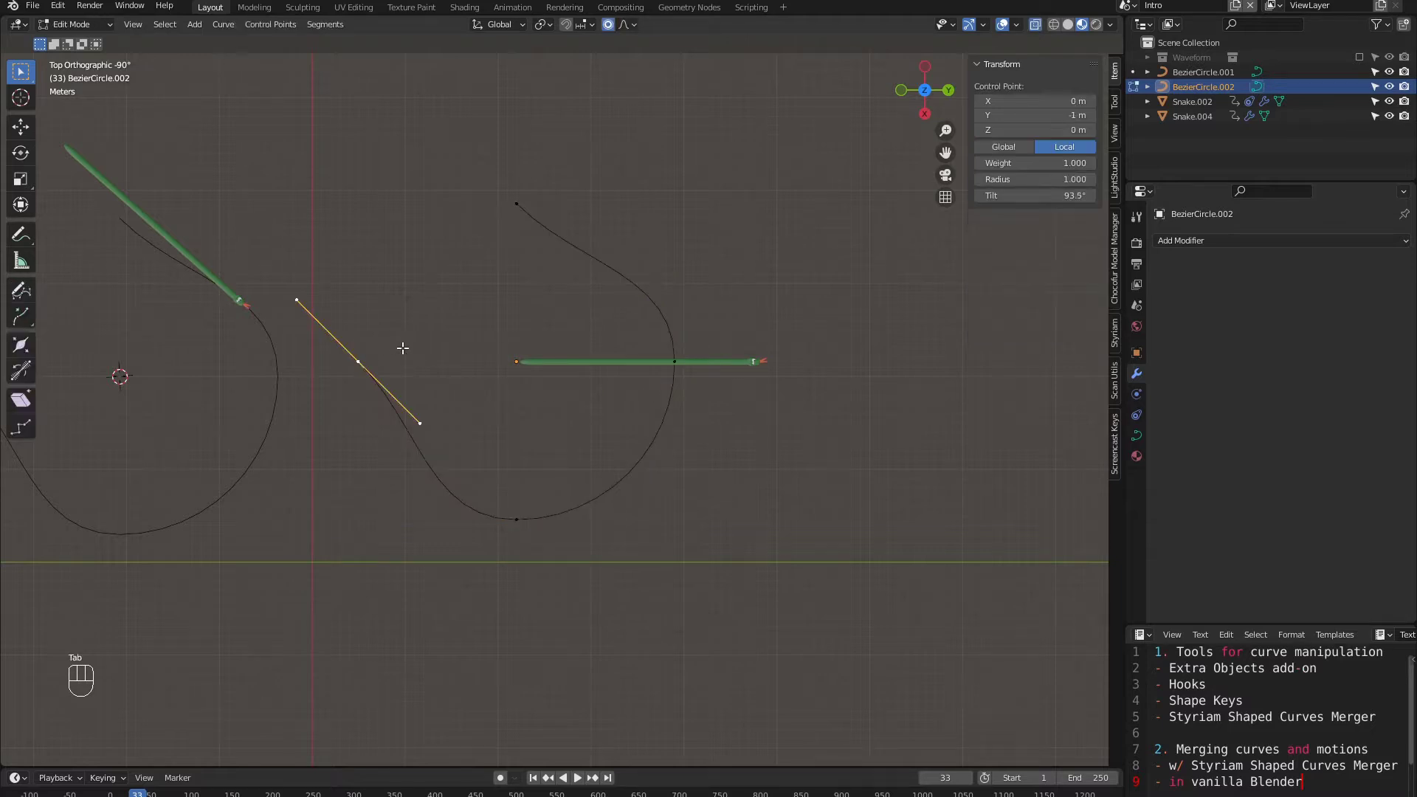
key(shift+s)
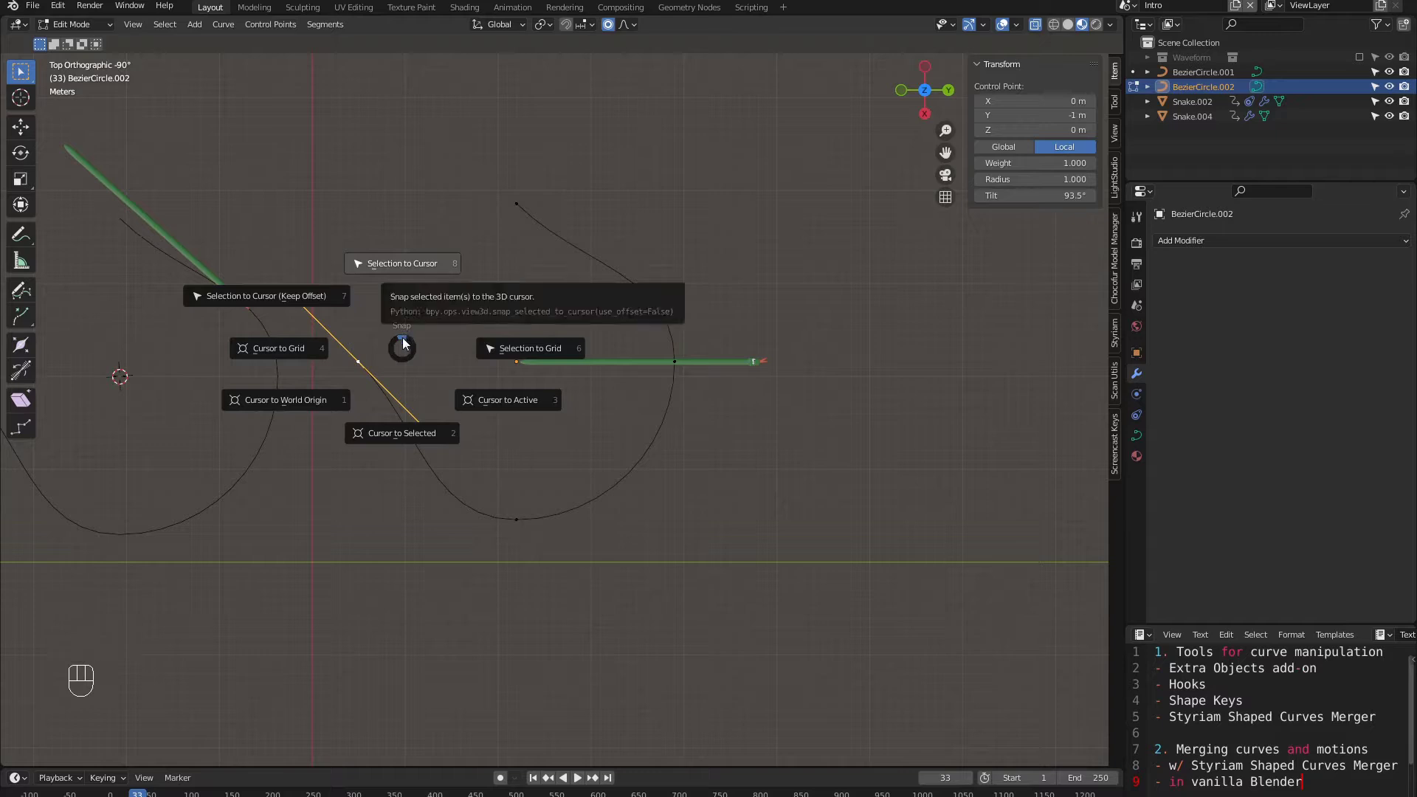
click(388, 432)
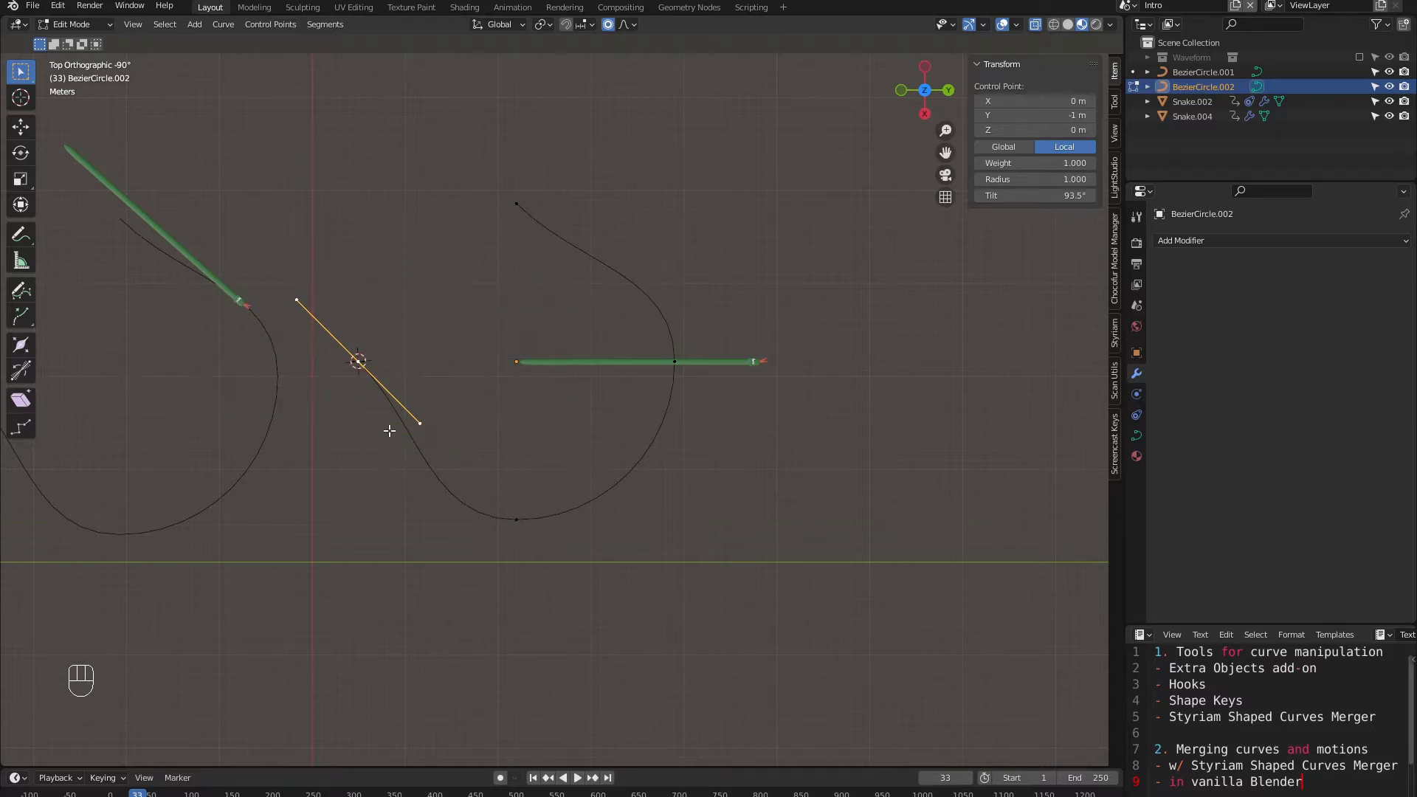
Step: Leave Edit Mode and set BezierCircle.002's origin to the 3D cursor
key(Tab)
right_click(378, 365)
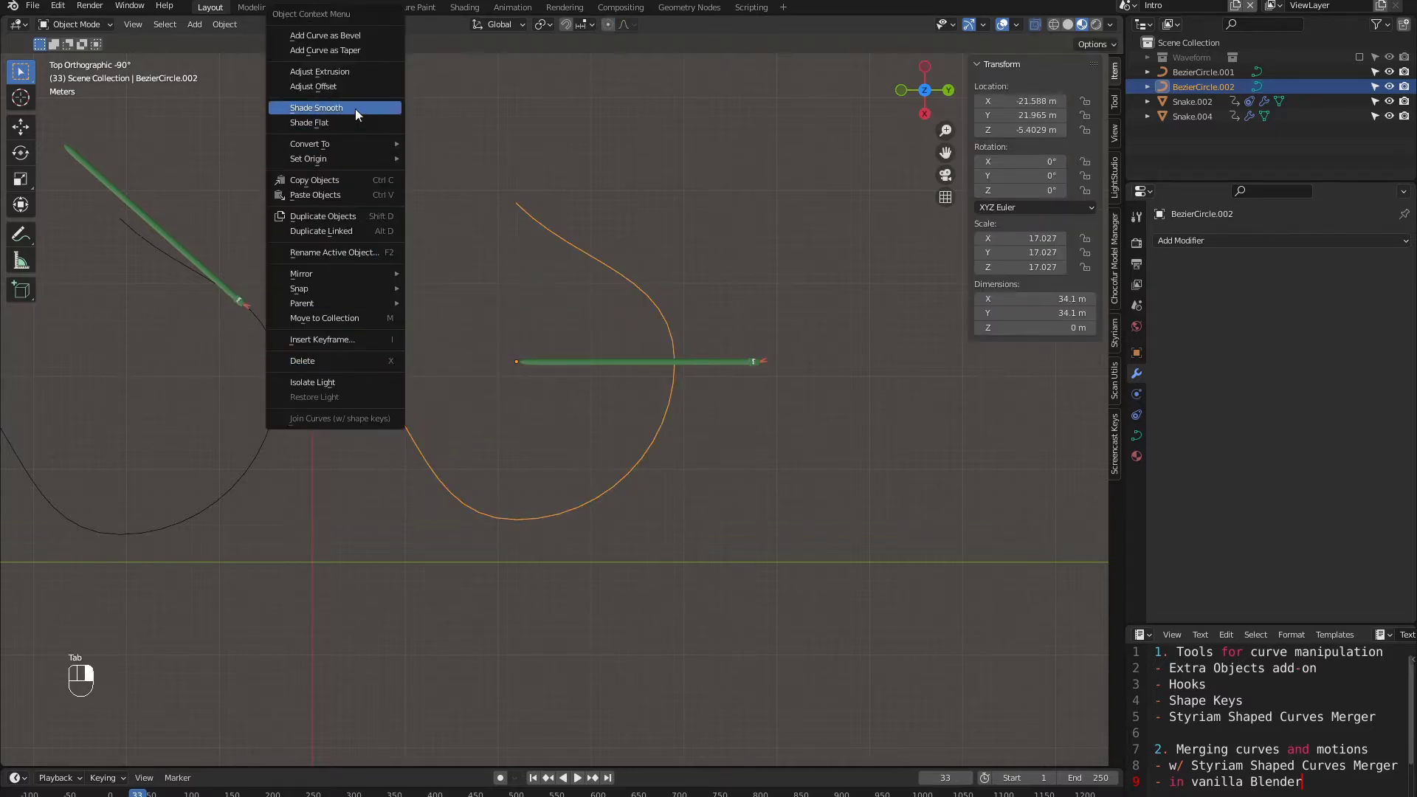
mouse_move(334, 160)
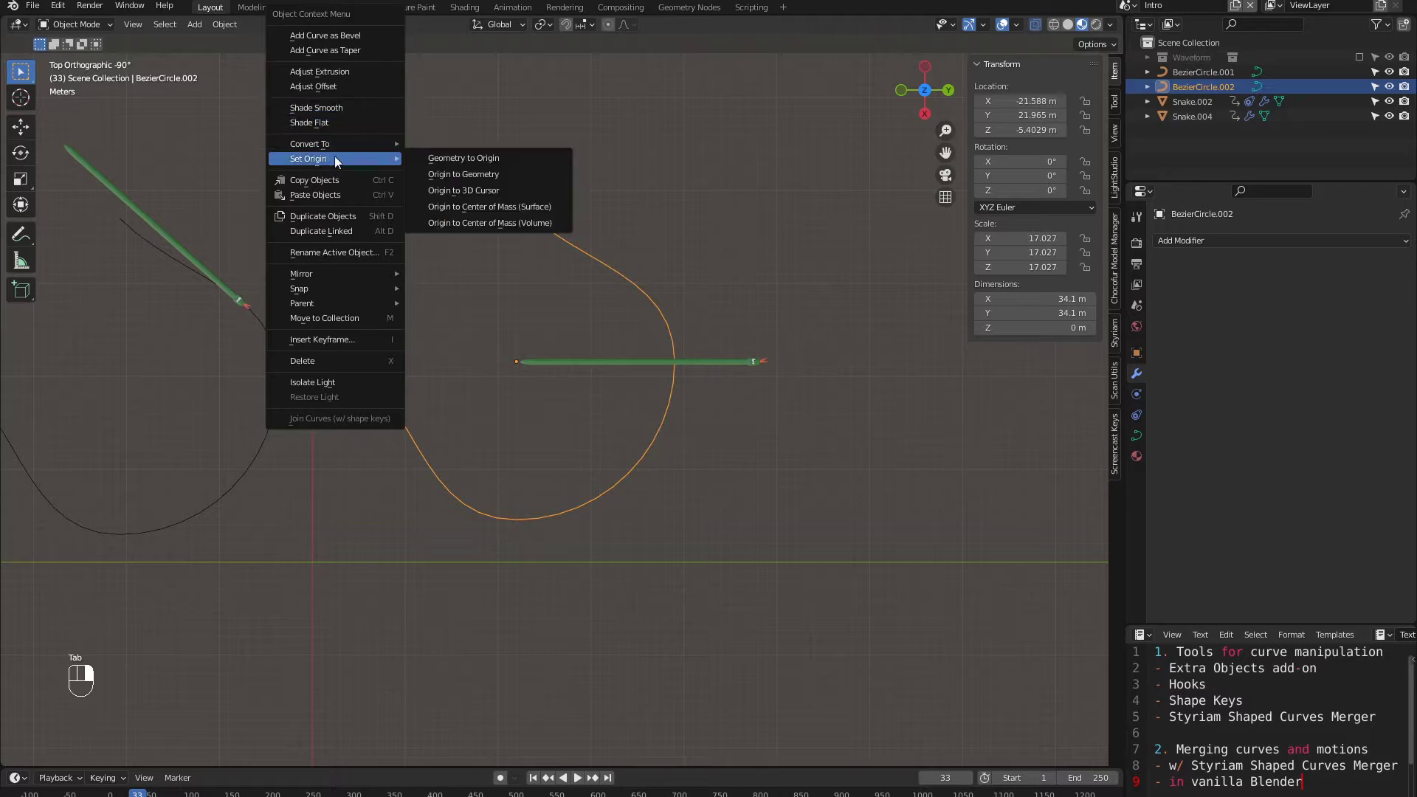
click(499, 189)
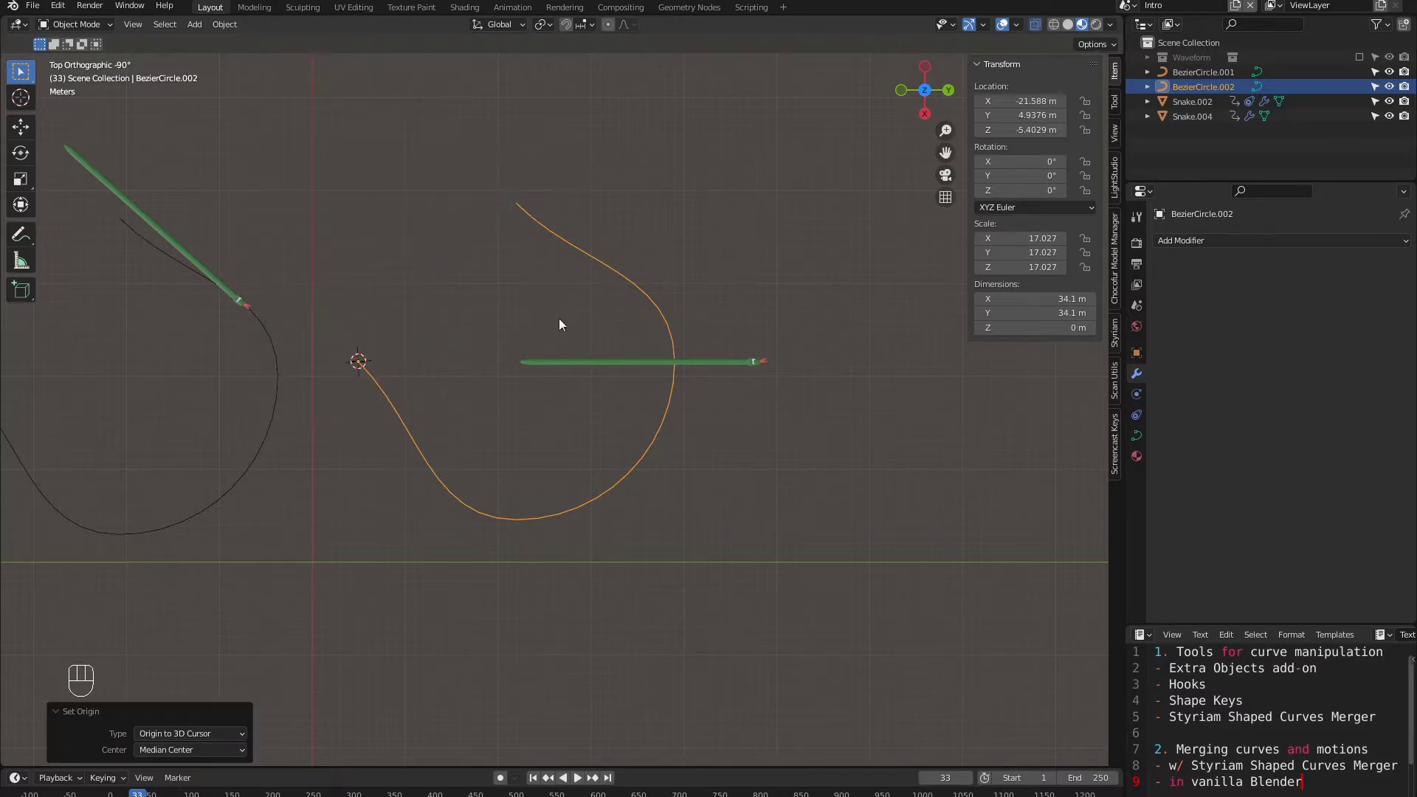
Step: Snap Snake.004 to the active BezierCircle.002's origin using Selection to Active
click(751, 363)
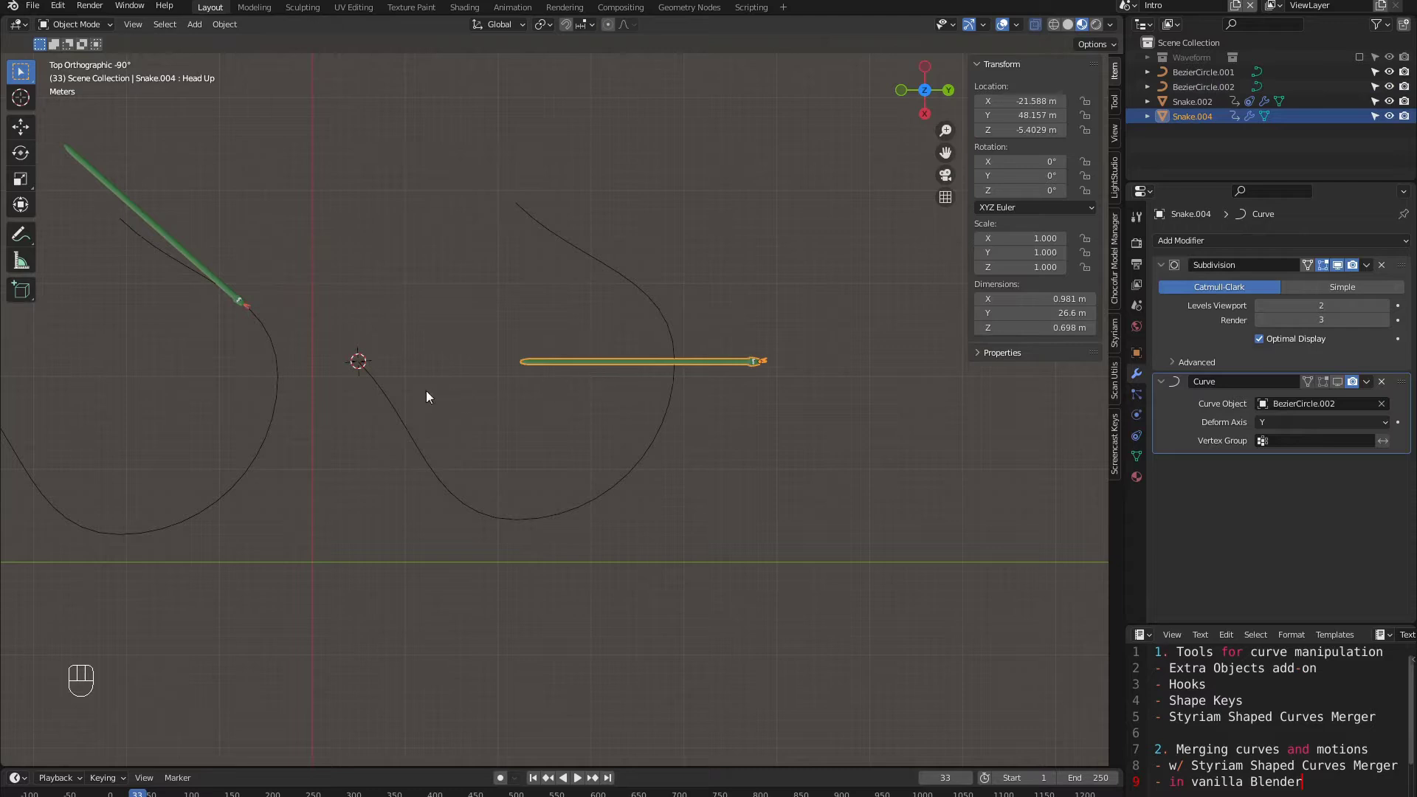
shift+click(385, 387)
key(shift+s)
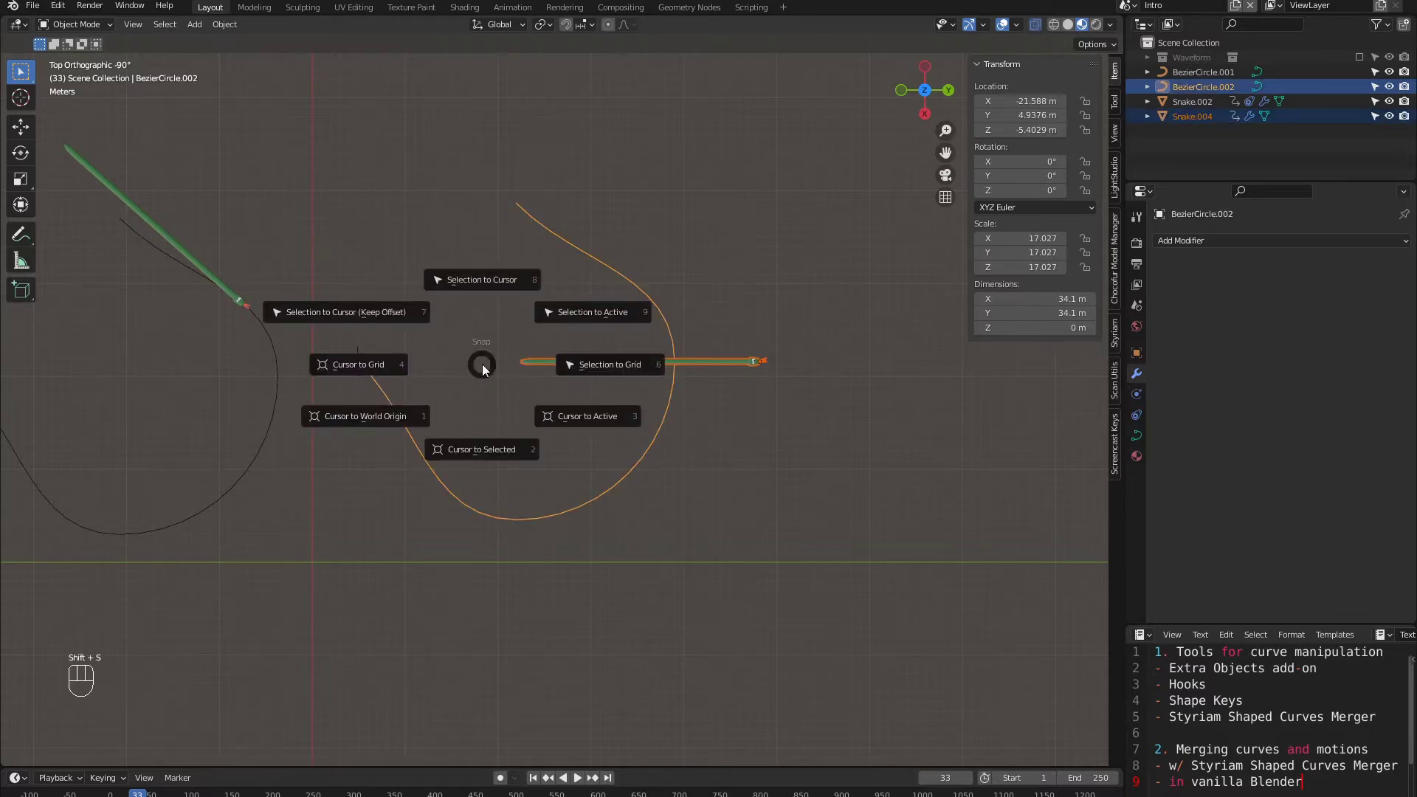
click(582, 309)
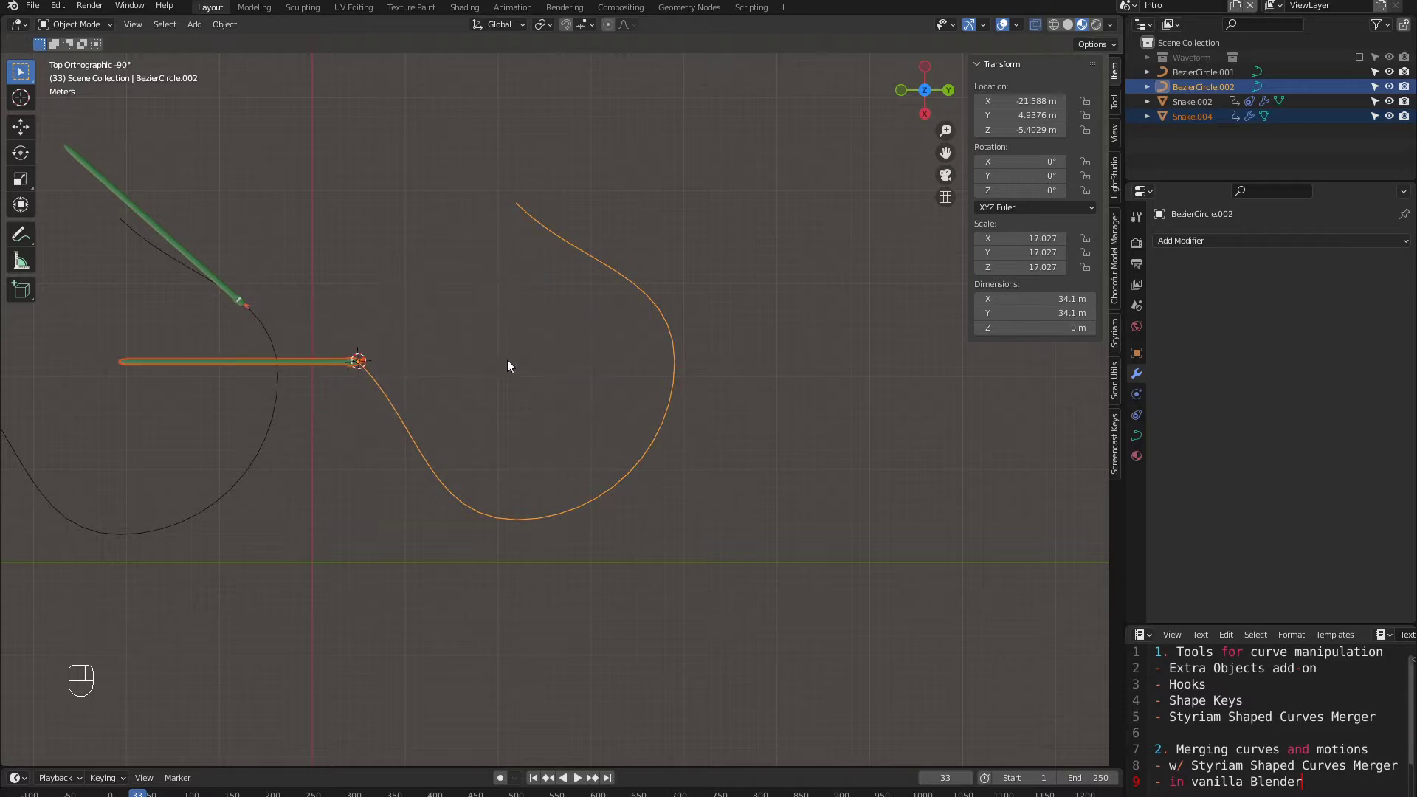
Step: Turn the viewport display of Snake.004's Curve modifier back on
scroll(480, 377, up, 1)
click(250, 358)
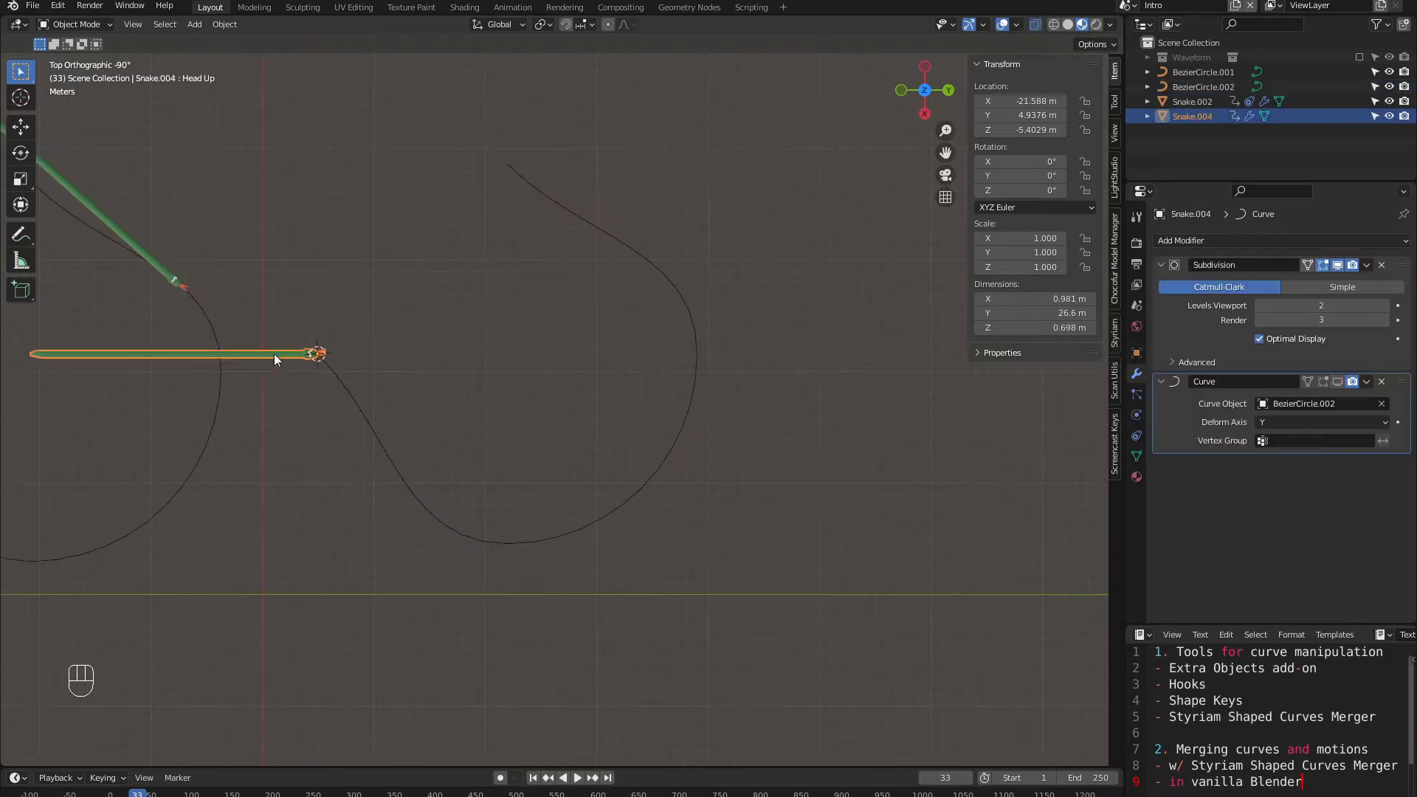
click(1337, 382)
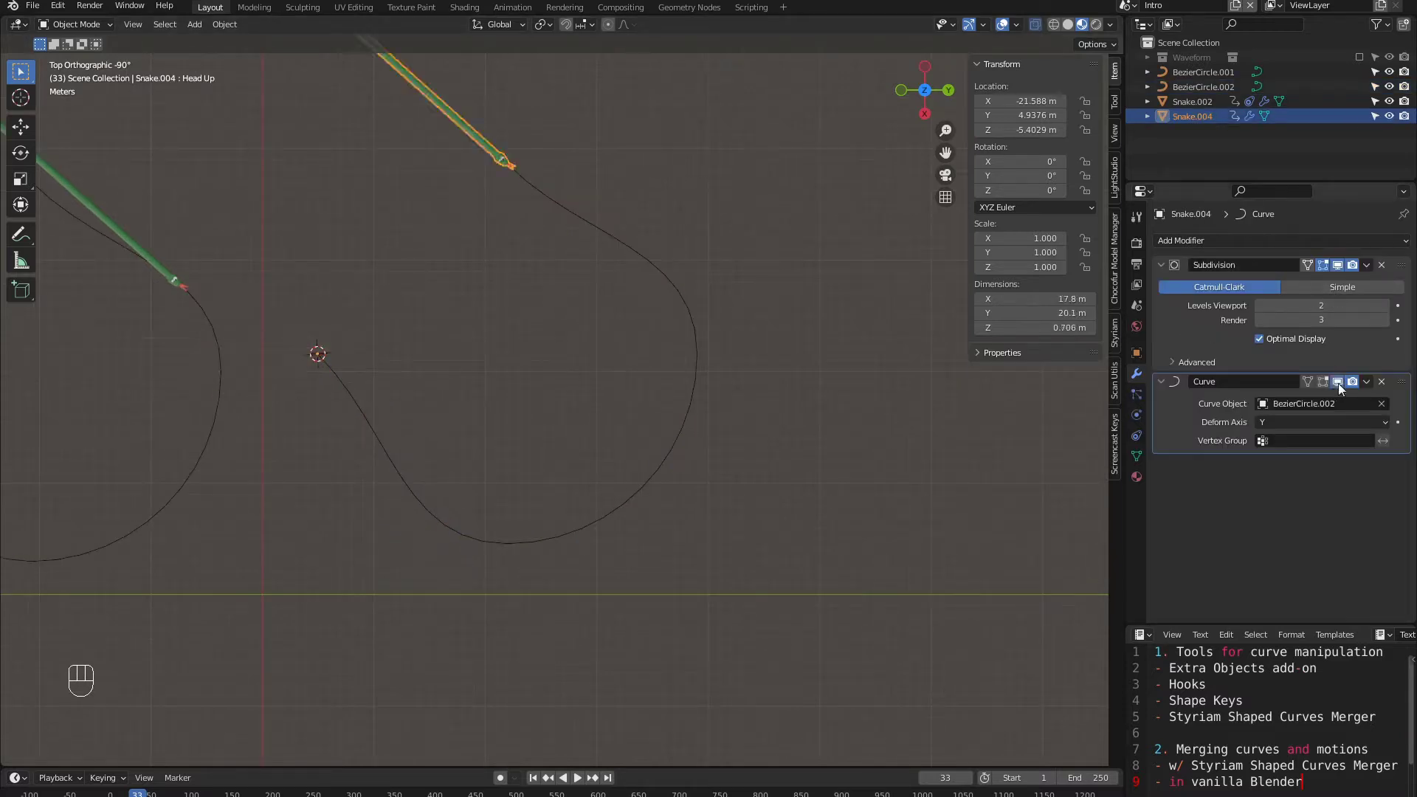
Step: Switch the direction of BezierCircle.002's spline in Edit Mode and return to Object Mode
scroll(528, 320, down, 1)
shift+middle_drag(519, 324, 568, 369)
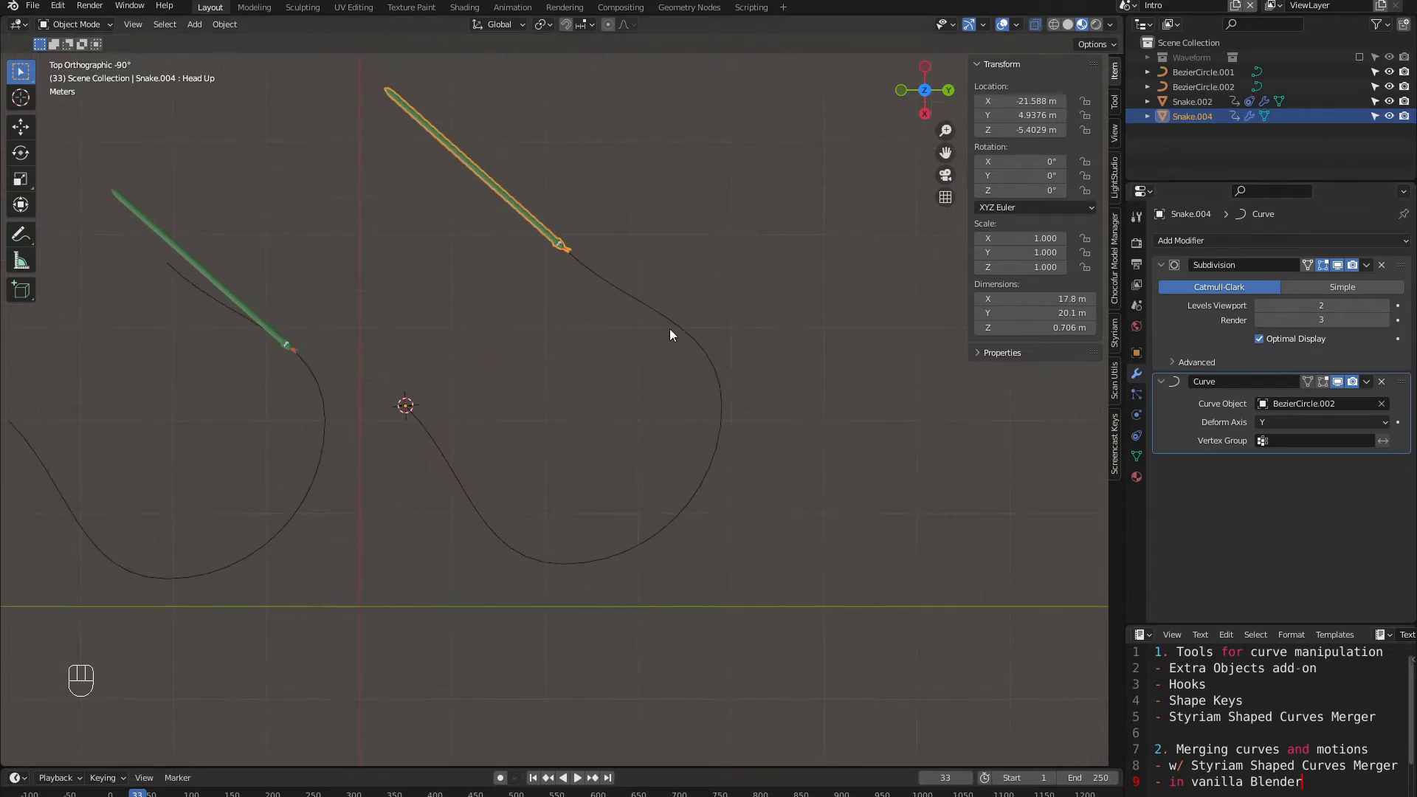
click(674, 326)
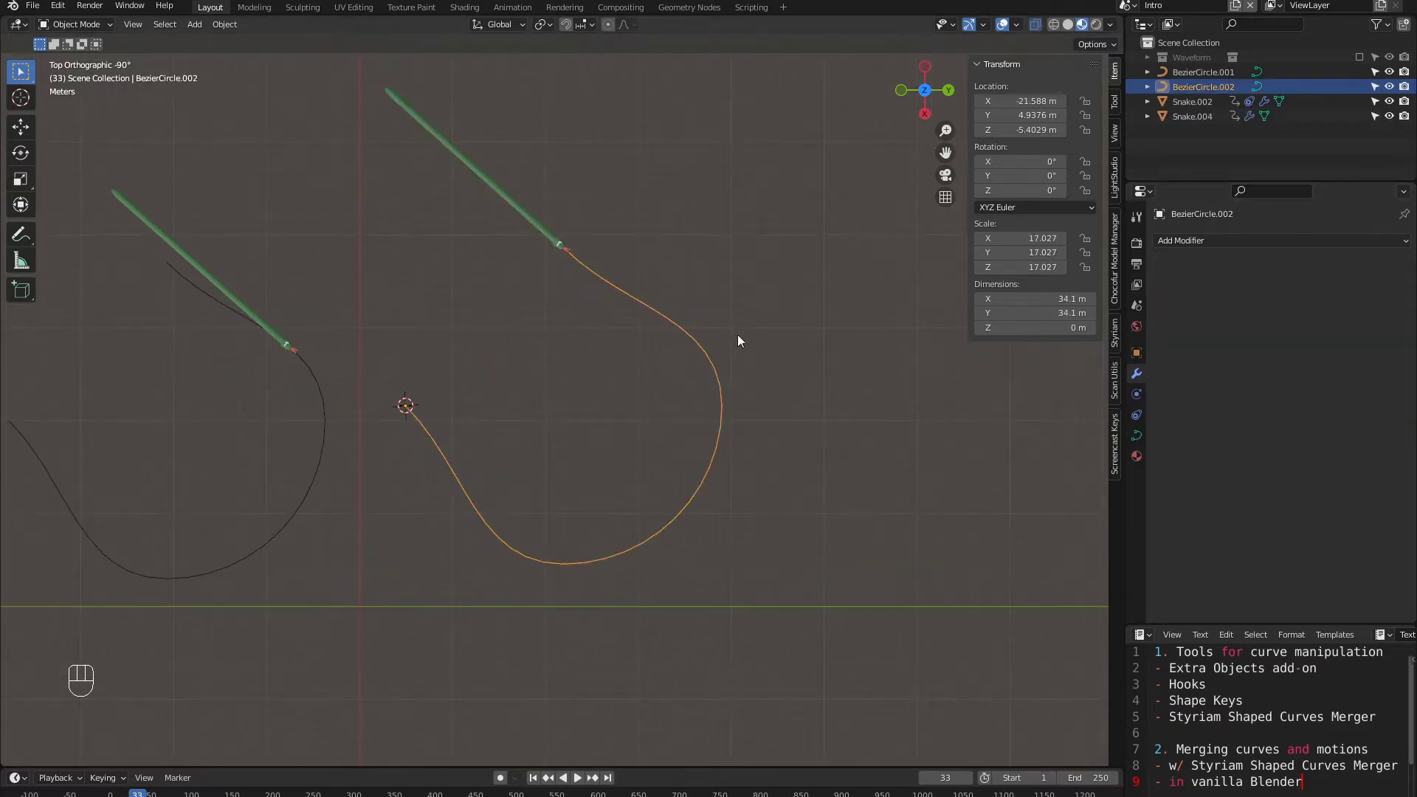
key(Tab)
right_click(587, 400)
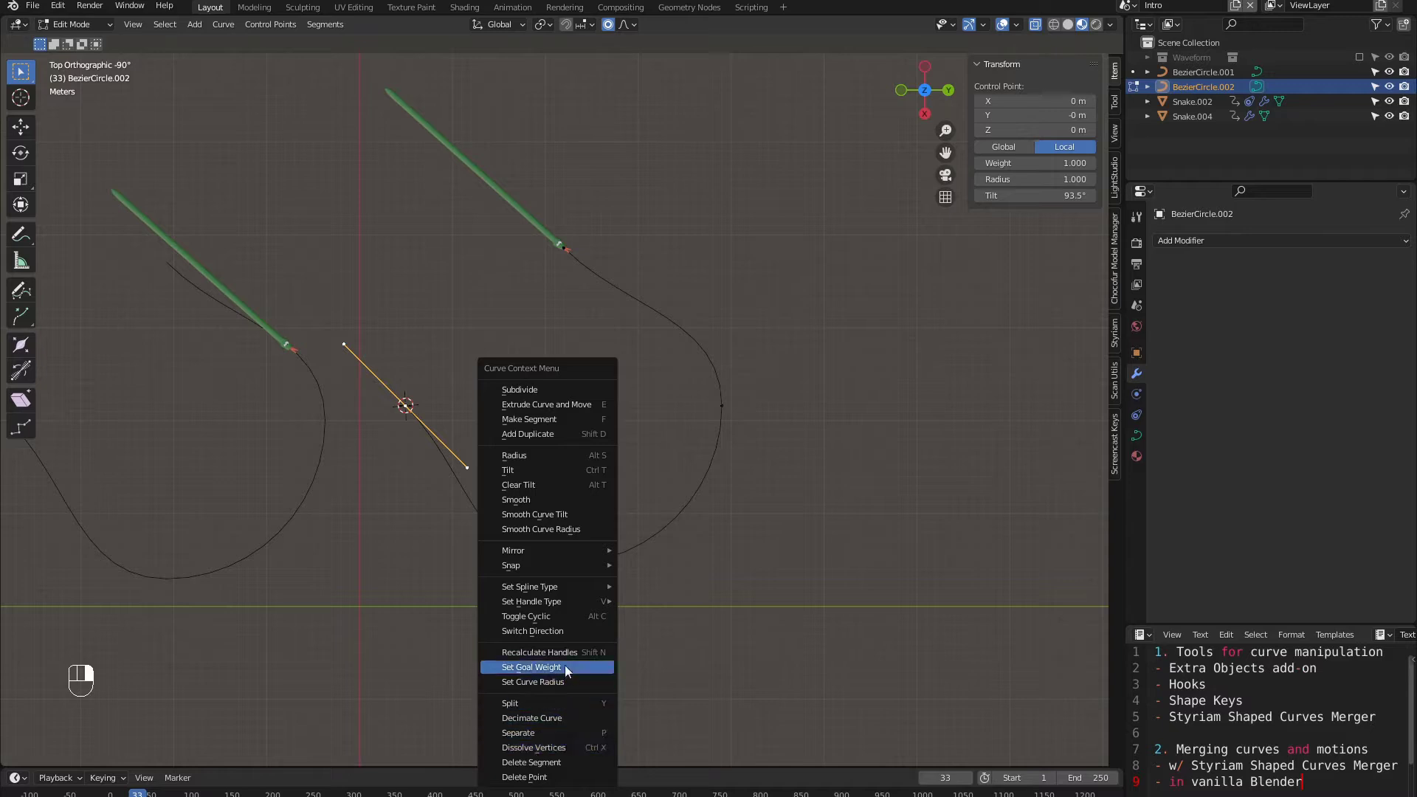
click(564, 631)
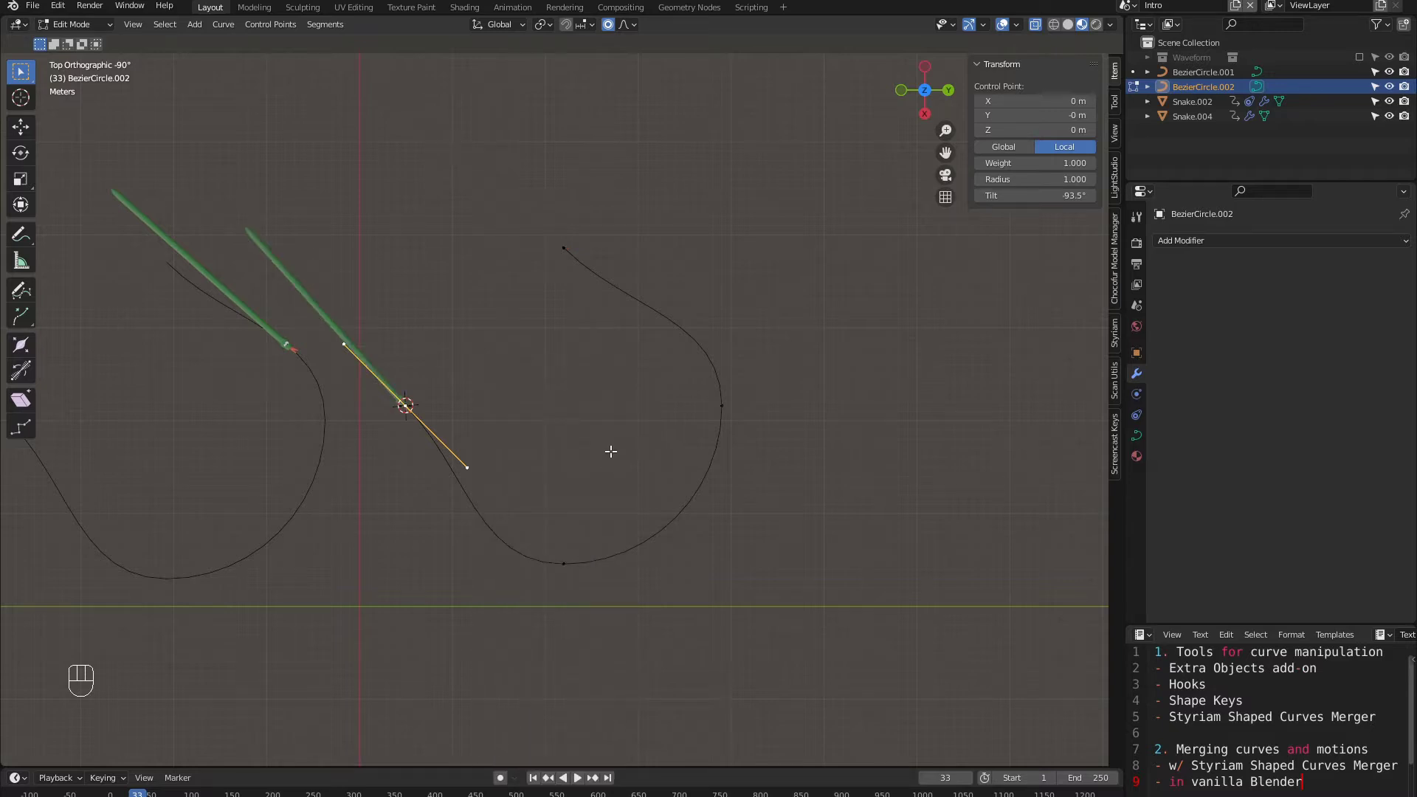
scroll(619, 448, up, 1)
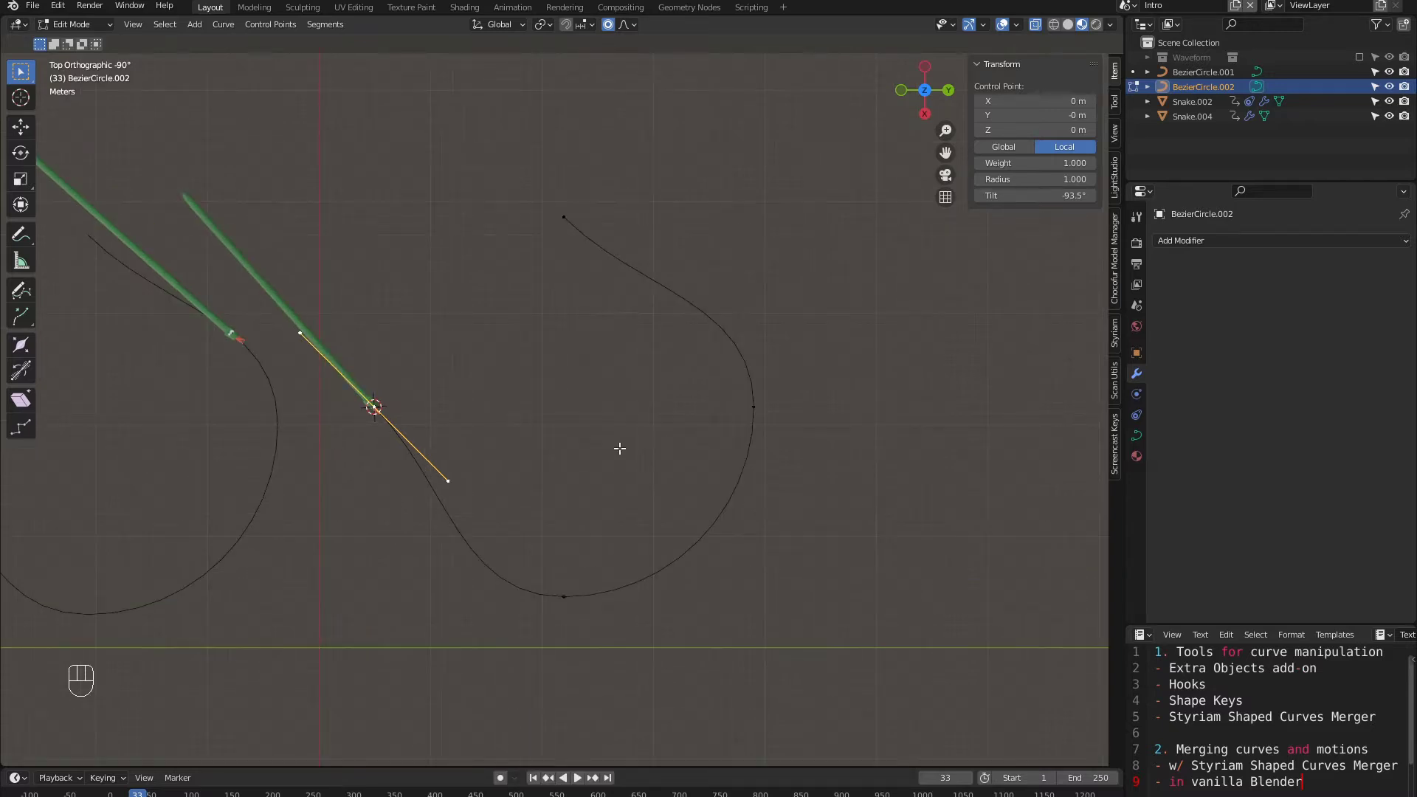
key(Tab)
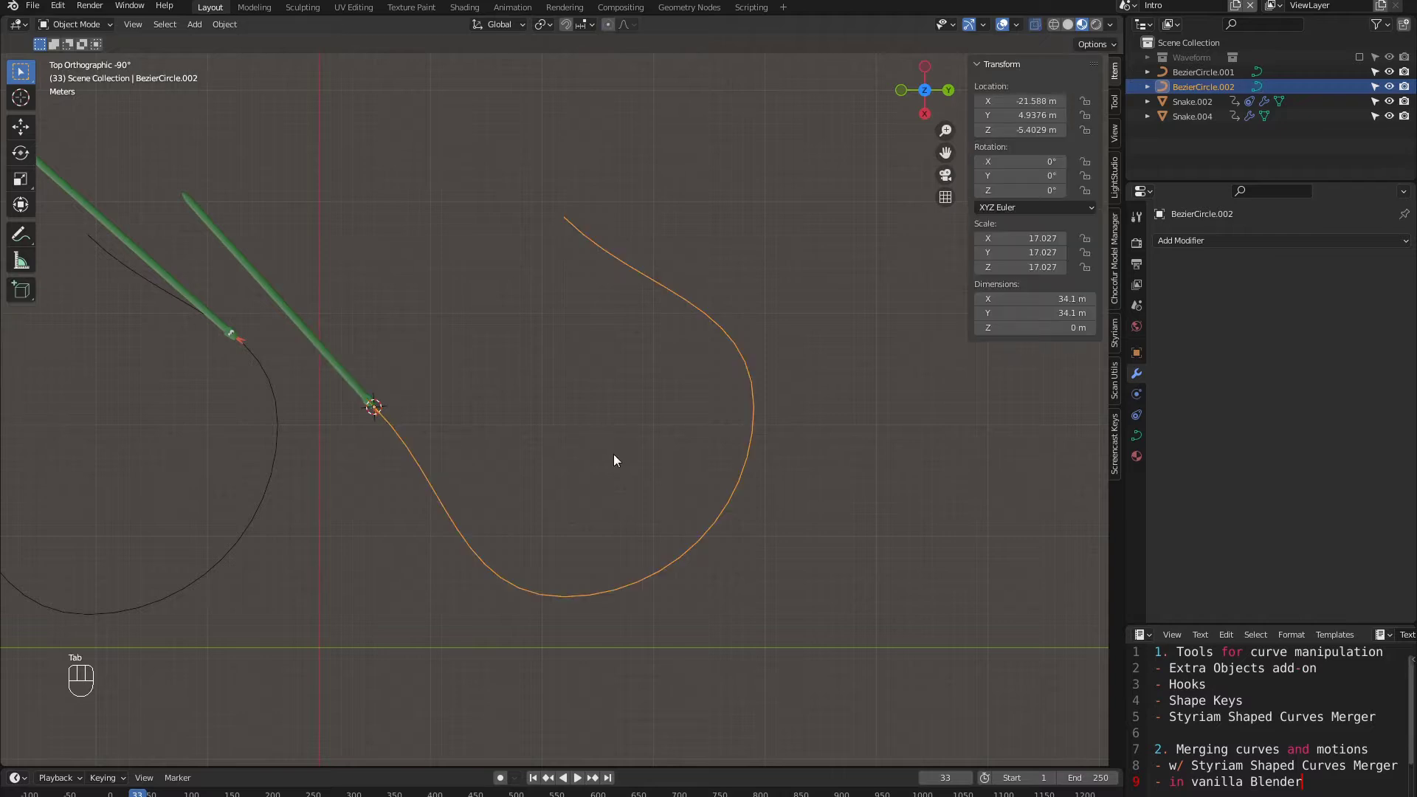
Step: Try moving Snake.004 along global Y to preview its travel on the curve, and cancel the move
click(390, 400)
key(g)
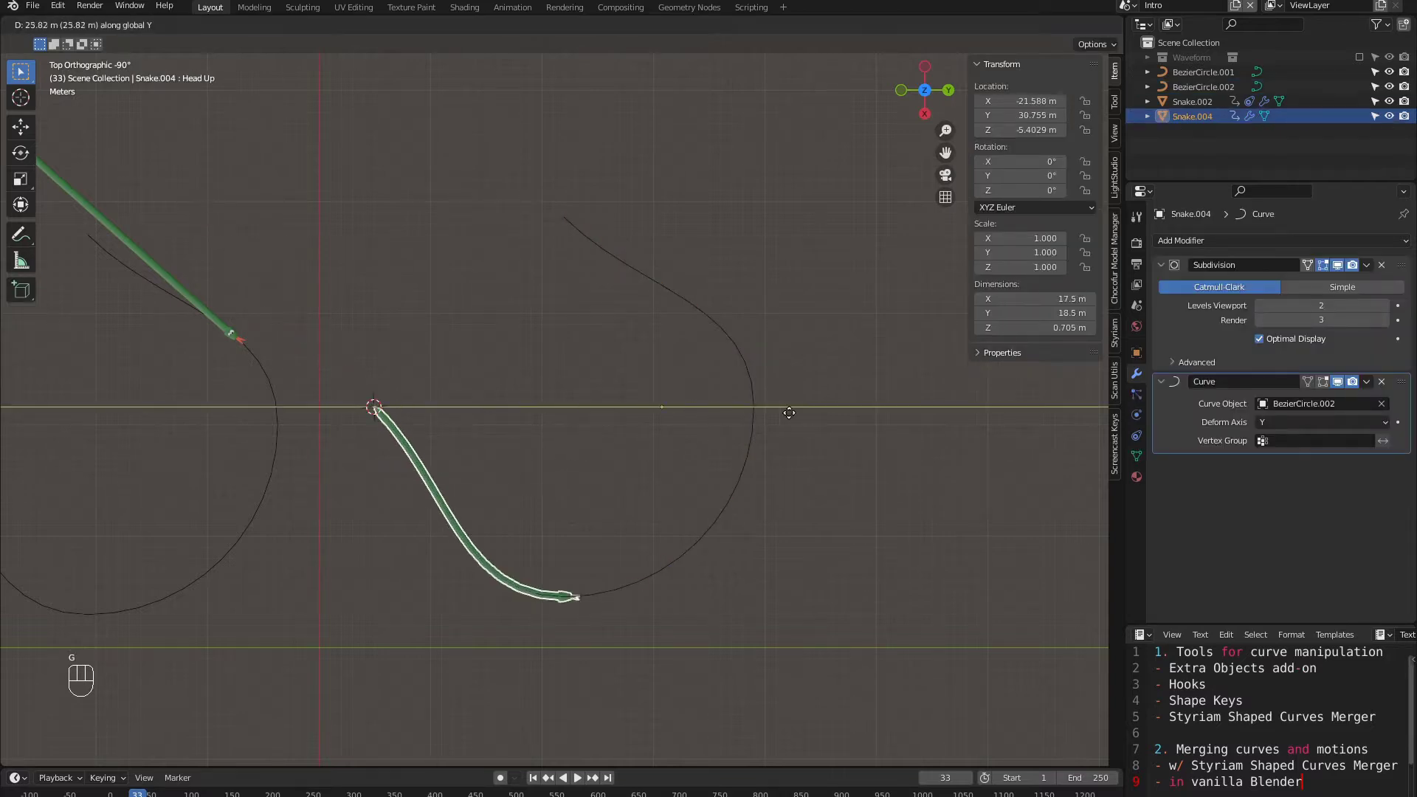
right_click(525, 453)
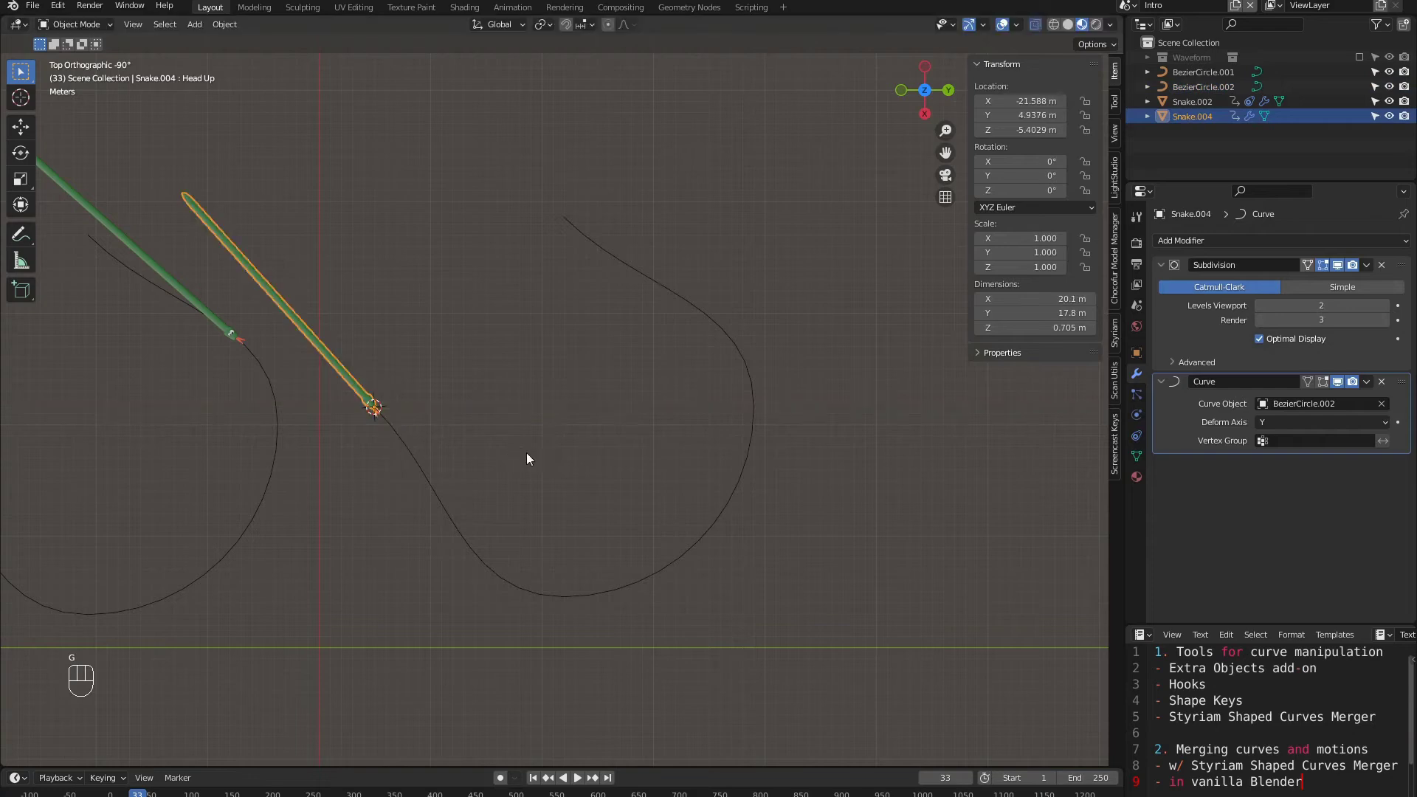
Step: Try X as the deform axis of Snake.004's Curve modifier and view the deformation in perspective
click(1287, 423)
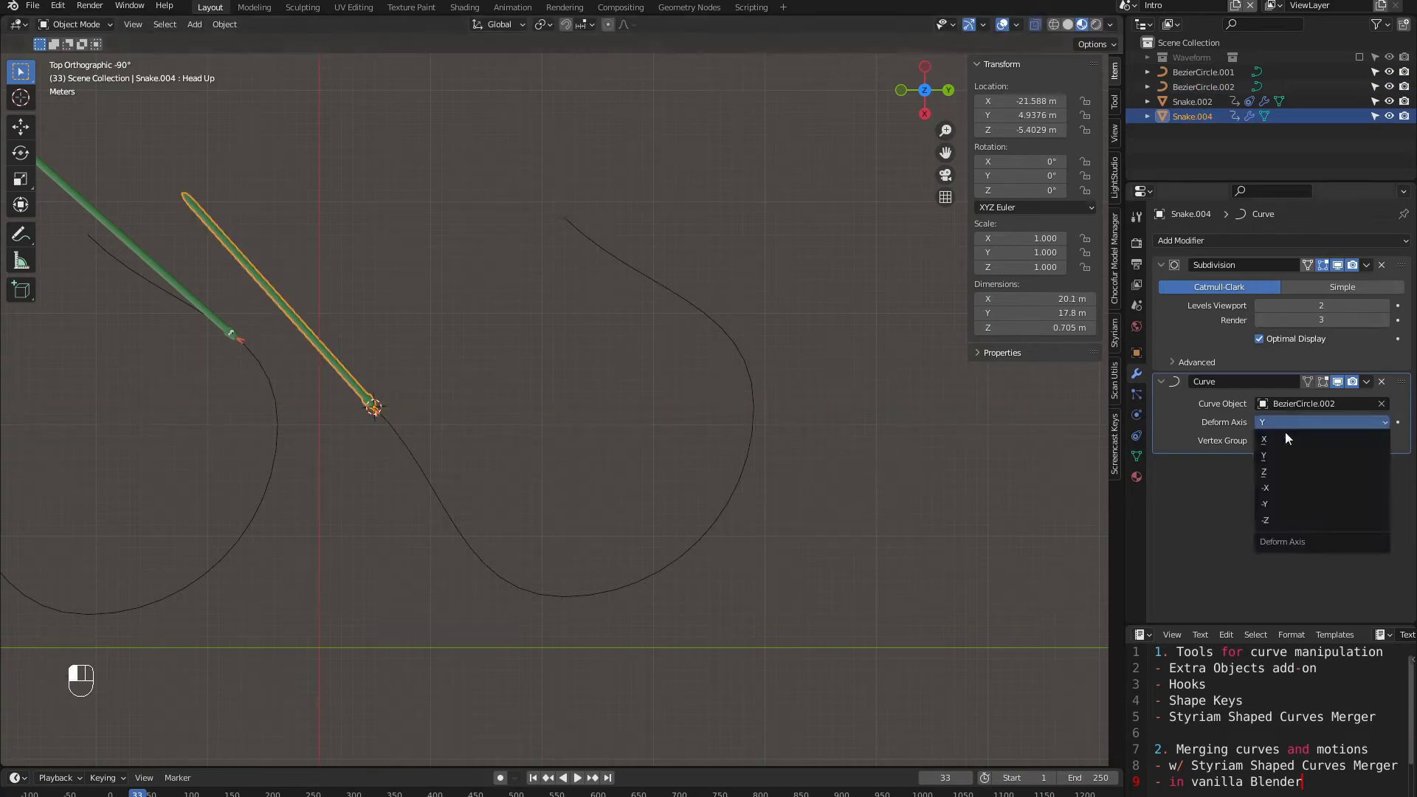
click(1273, 440)
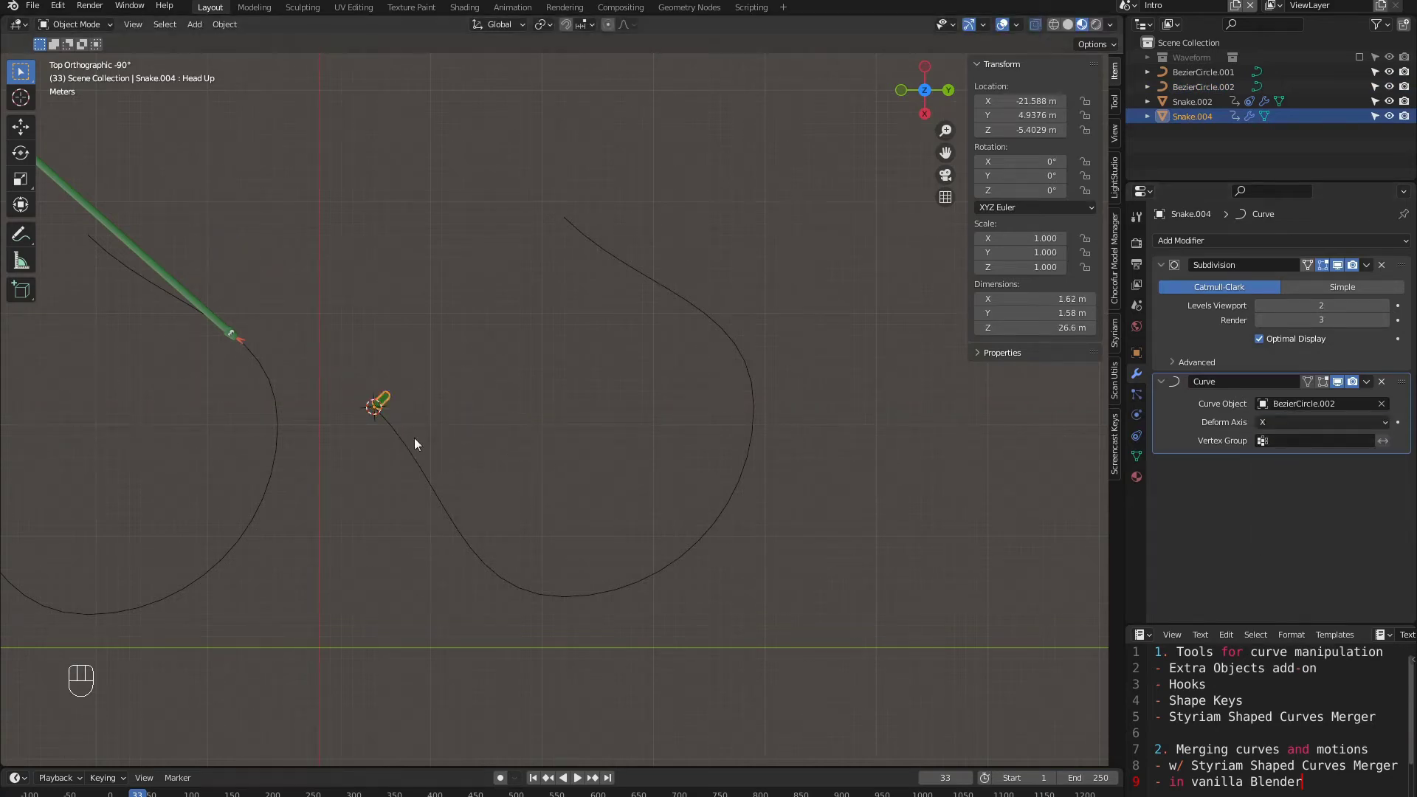
middle_drag(414, 437, 414, 352)
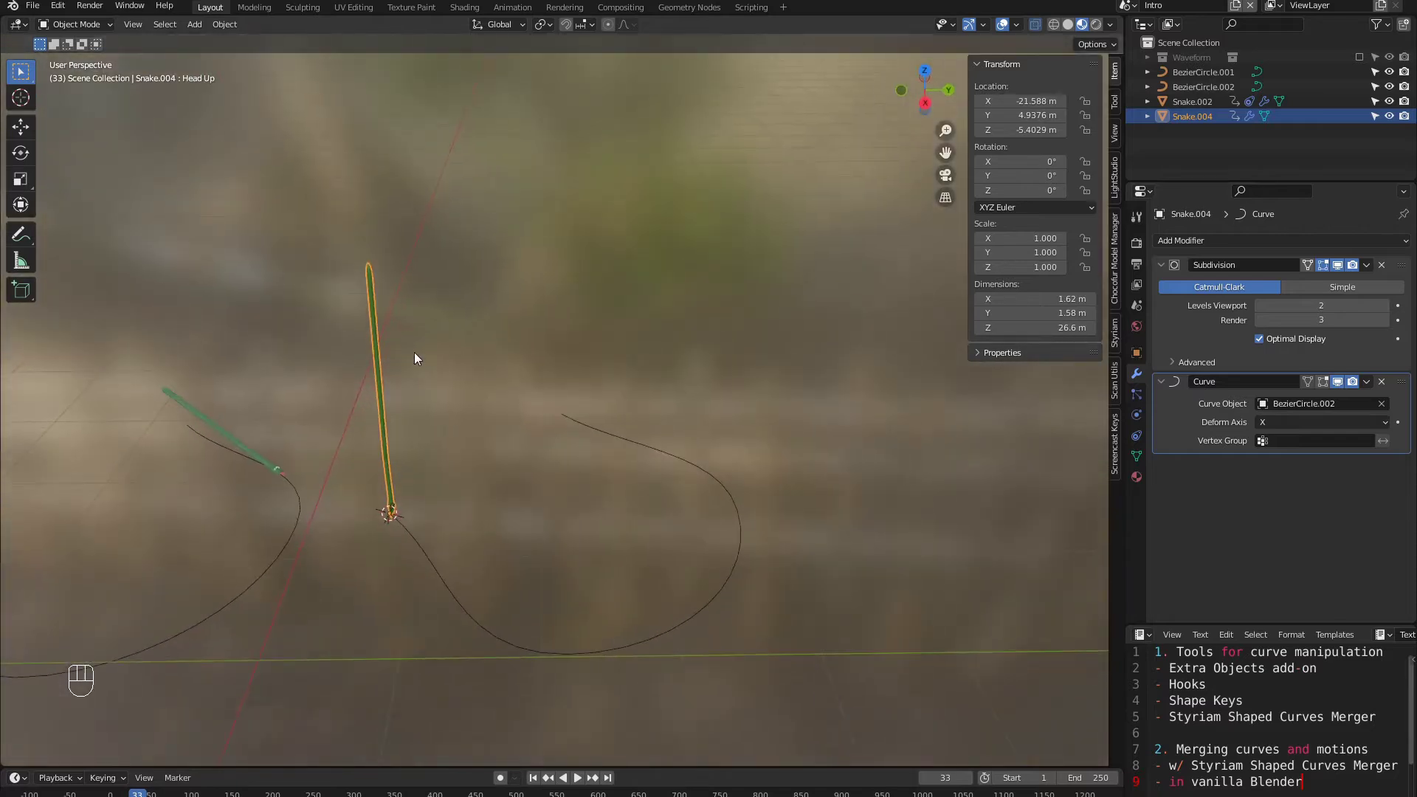
scroll(414, 353, down, 2)
Step: Switch the viewport to solid shading and try moving Snake.004 along the X axis
key(z)
click(672, 446)
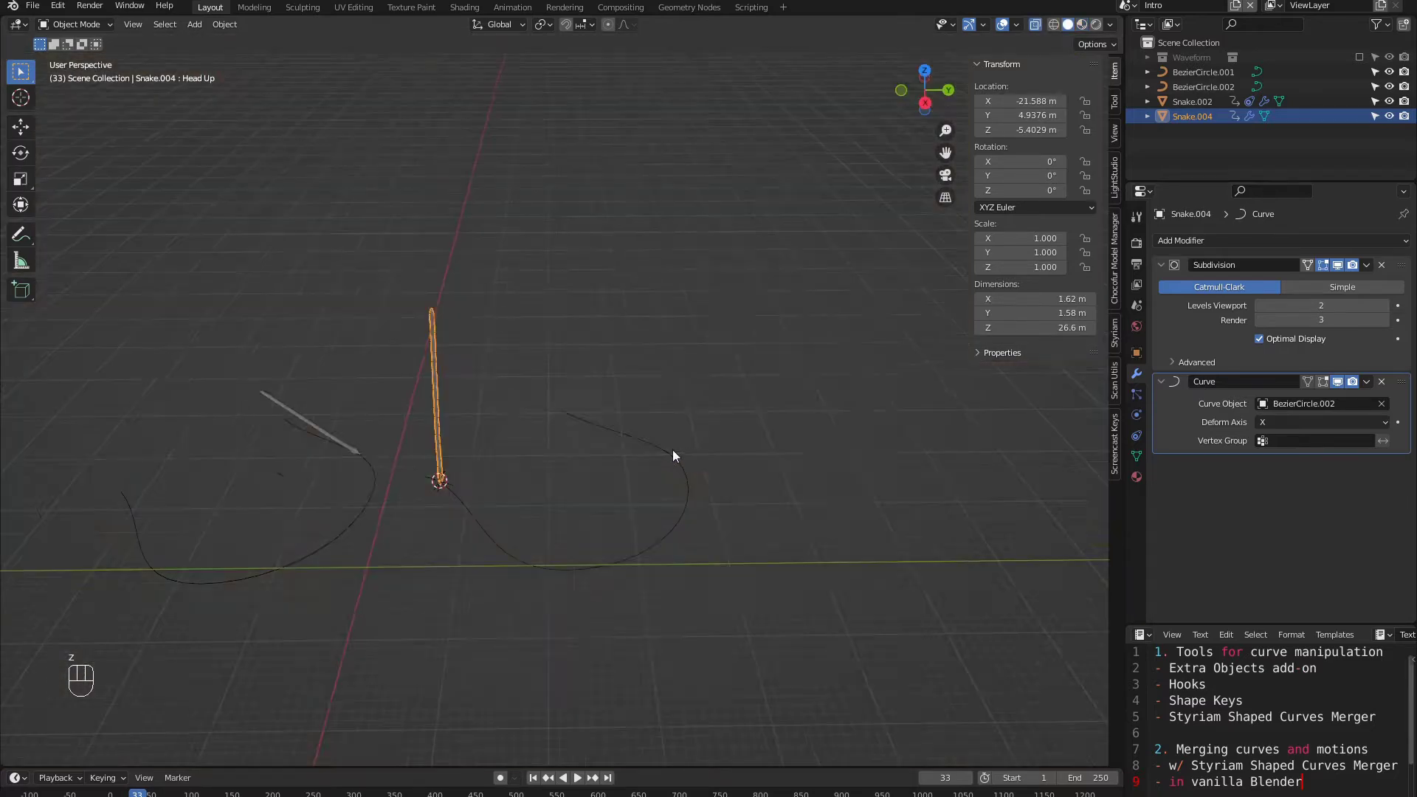
scroll(575, 495, up, 2)
mouse_move(455, 555)
shift+middle_down()
mouse_move(582, 422)
mouse_move(551, 441)
mouse_move(447, 413)
mouse_move(616, 431)
mouse_move(596, 435)
shift+middle_up()
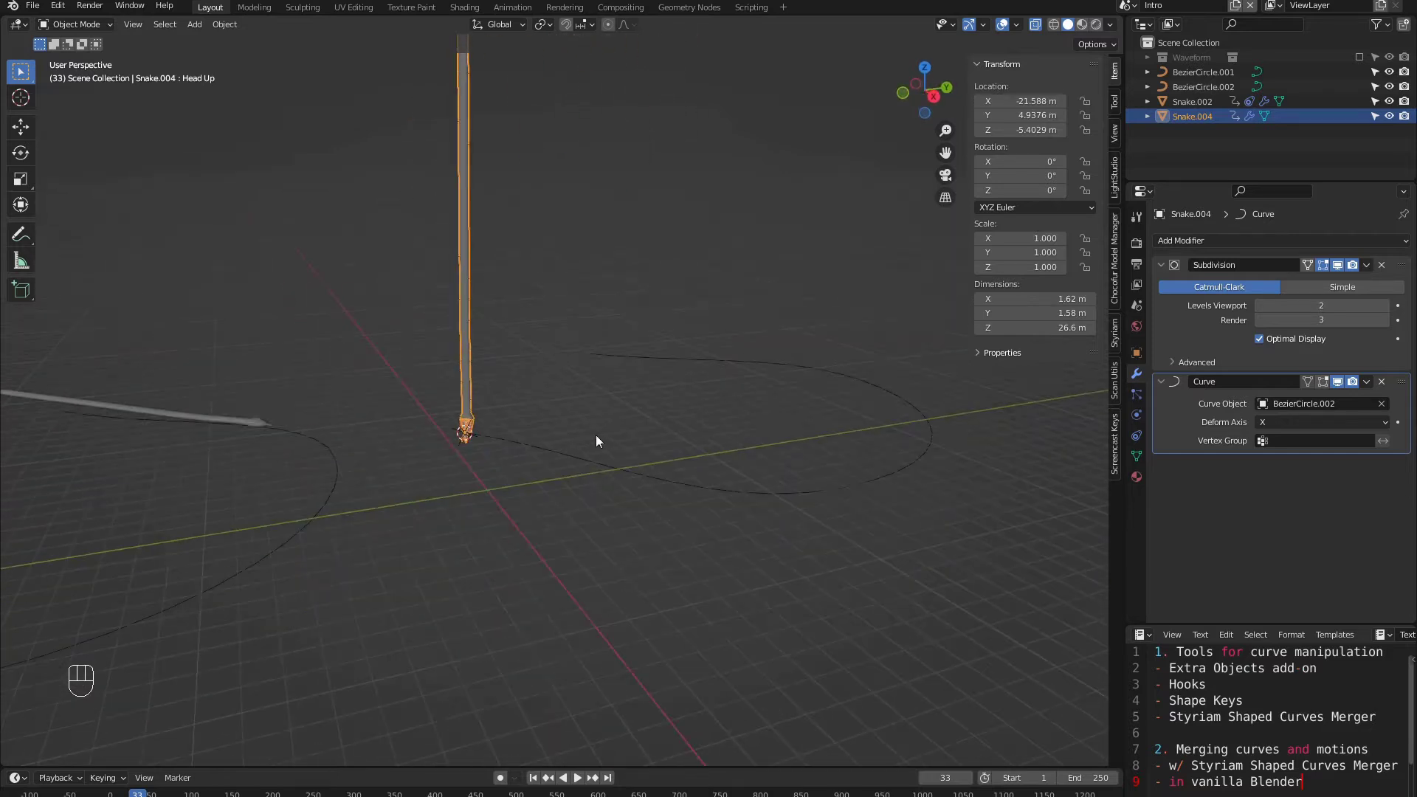
key(g)
key(x)
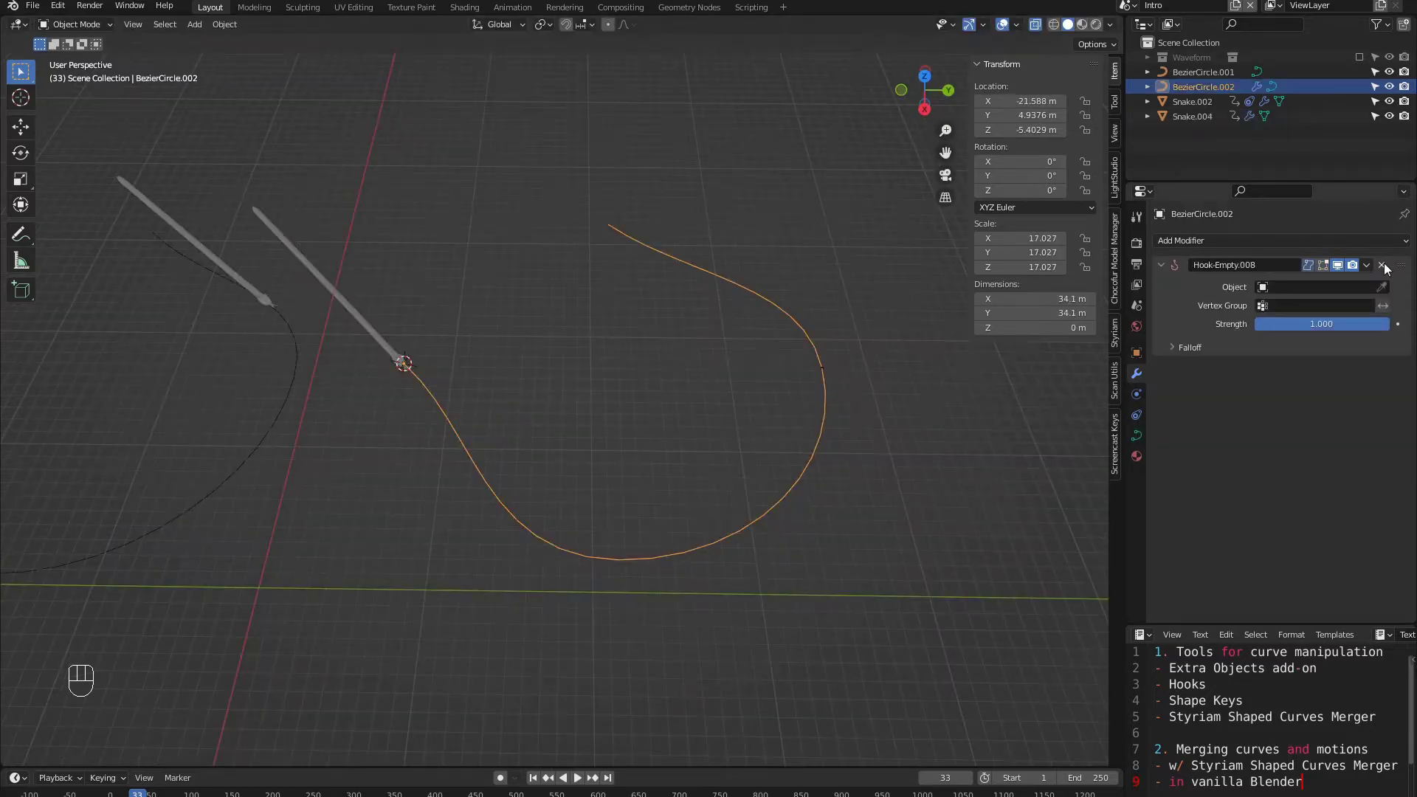
Step: Remove the Hook-Empty.008 modifier from BezierCircle.002 and reselect the curve
click(1382, 265)
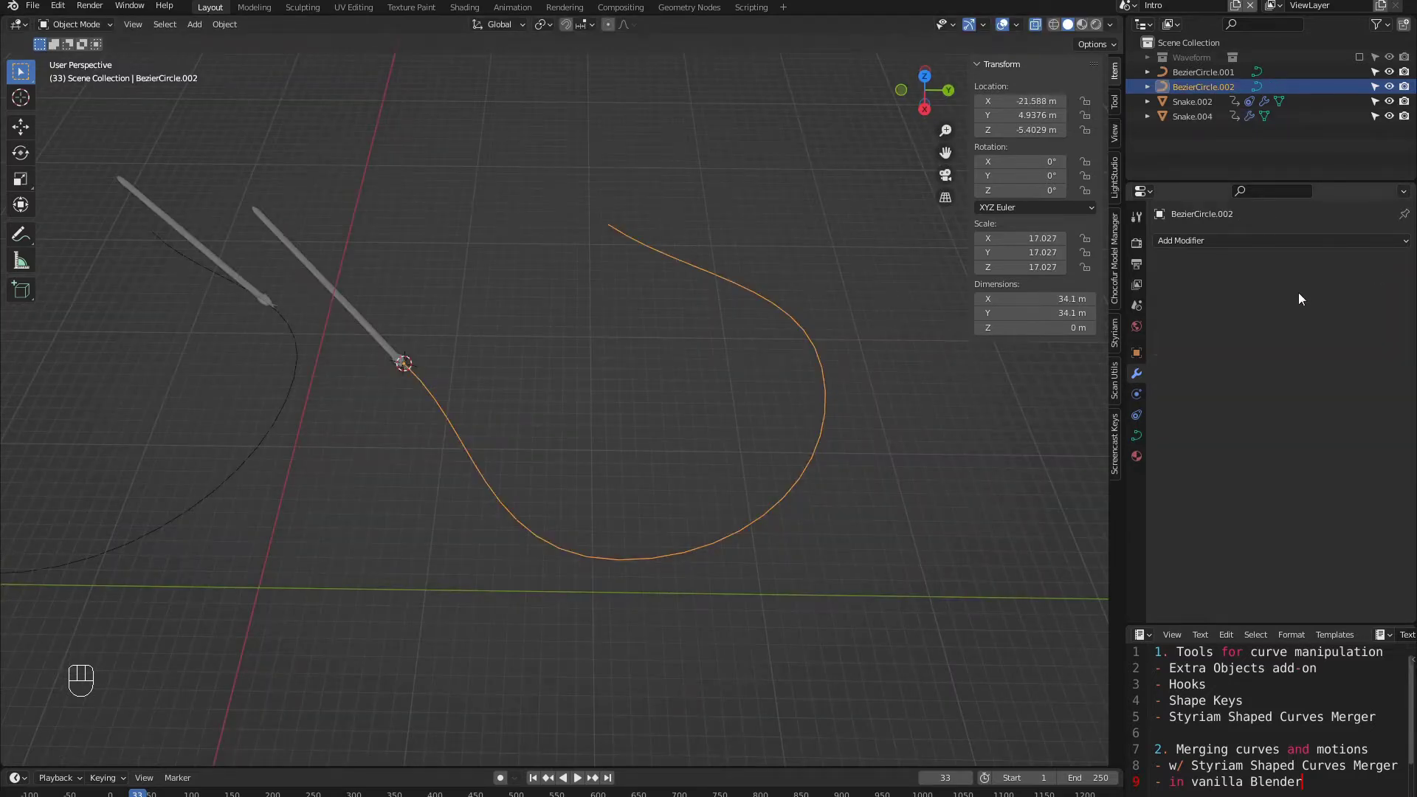
click(874, 362)
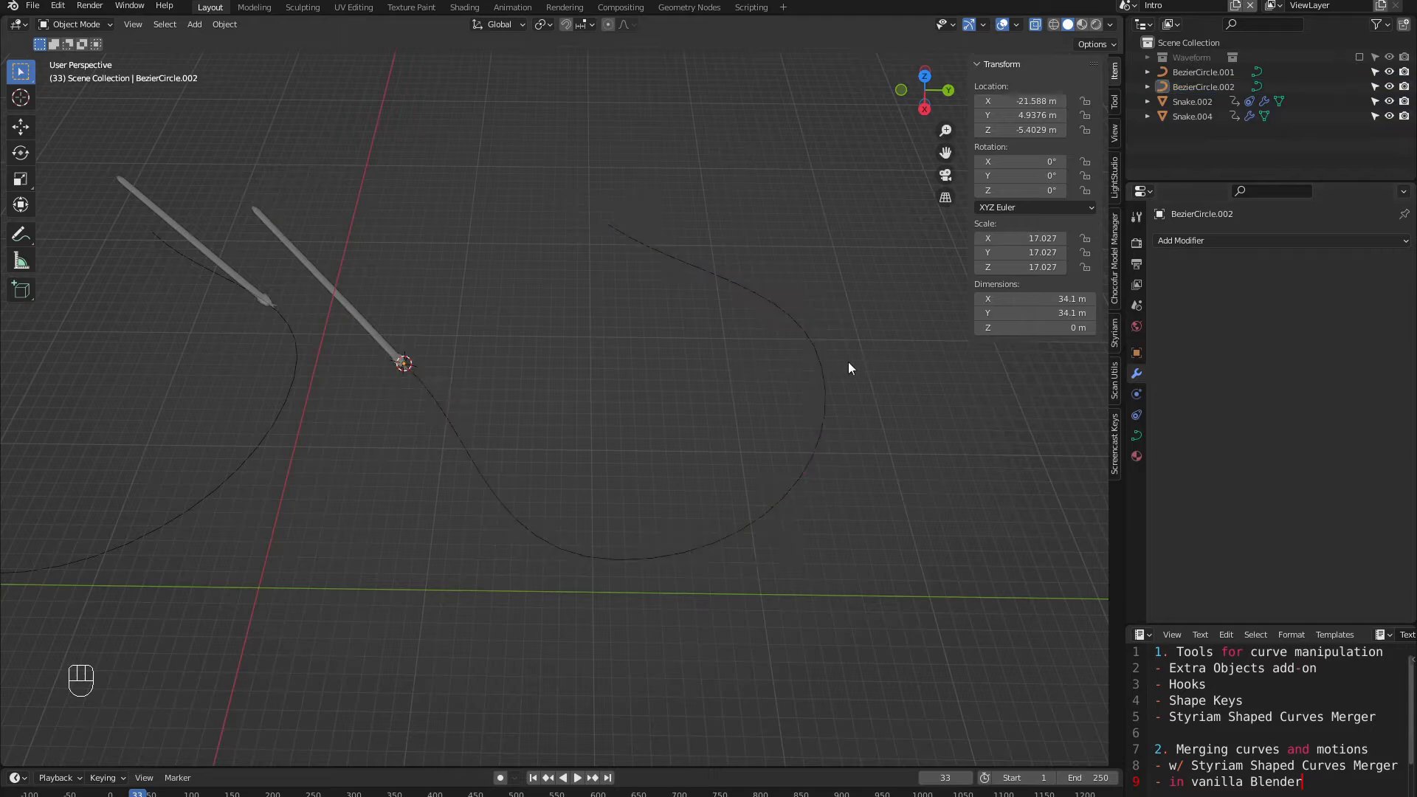
click(825, 366)
Step: Hook BezierCircle.002's control point at local Y 2 m to a new empty object, and return to Object Mode
key(Tab)
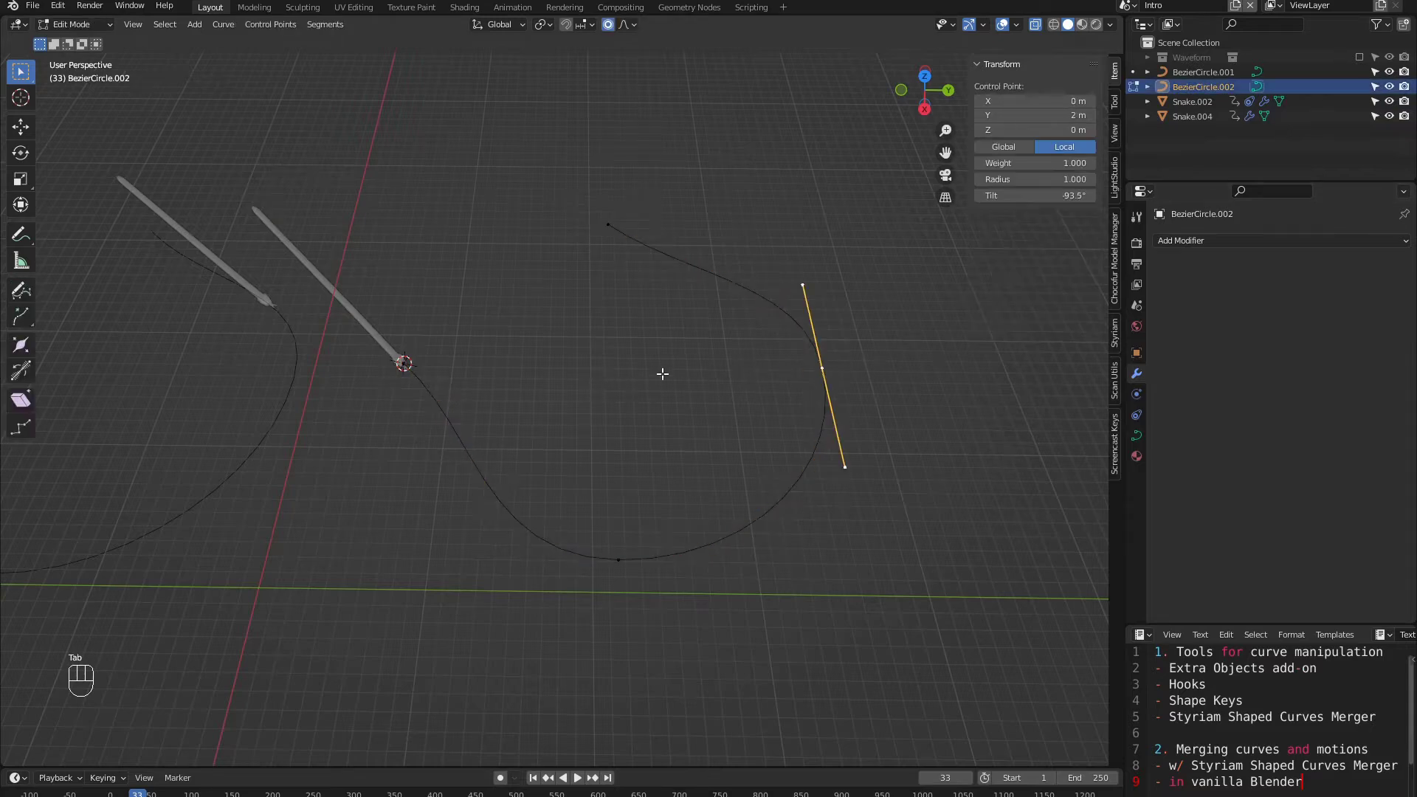
key(ctrl+h)
click(825, 362)
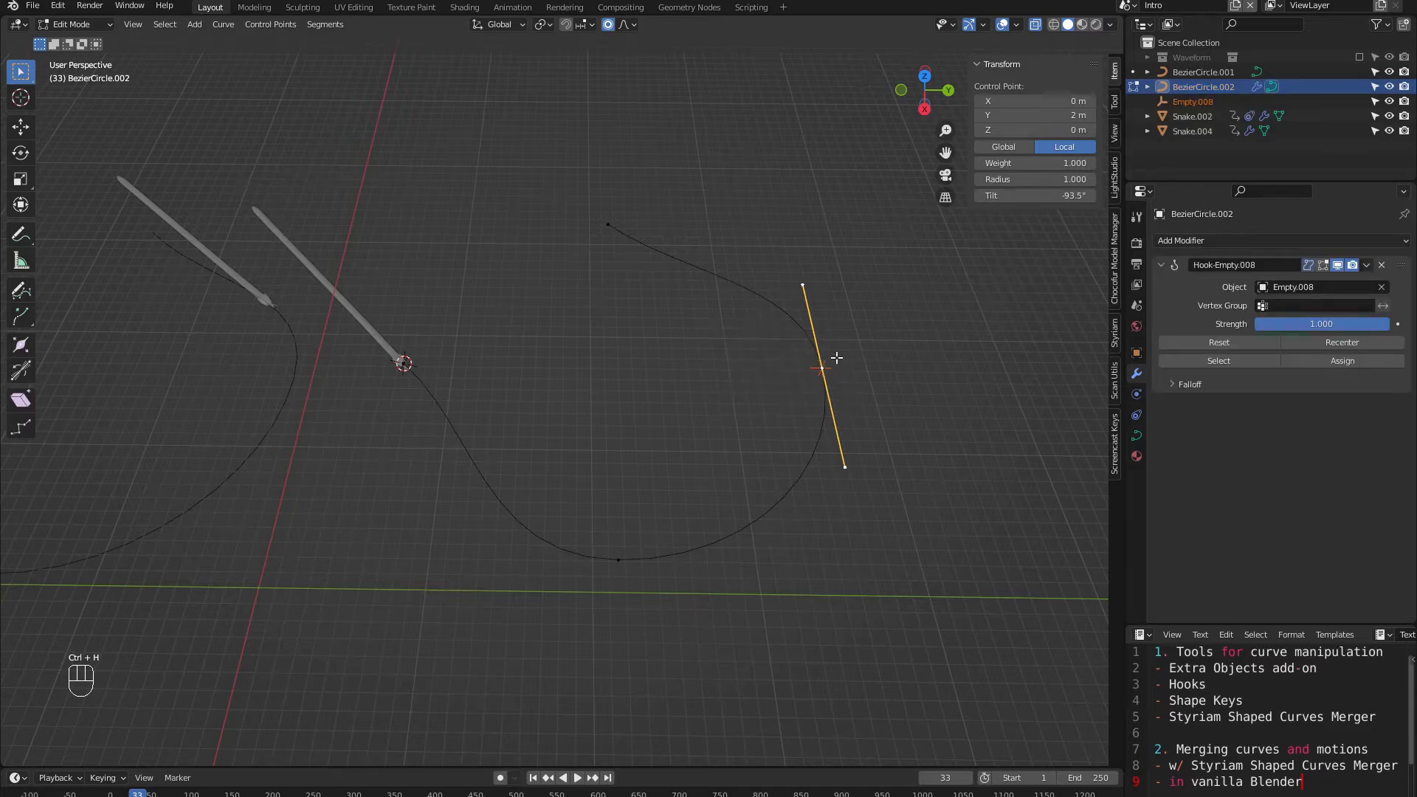
key(q)
key(Escape)
key(Tab)
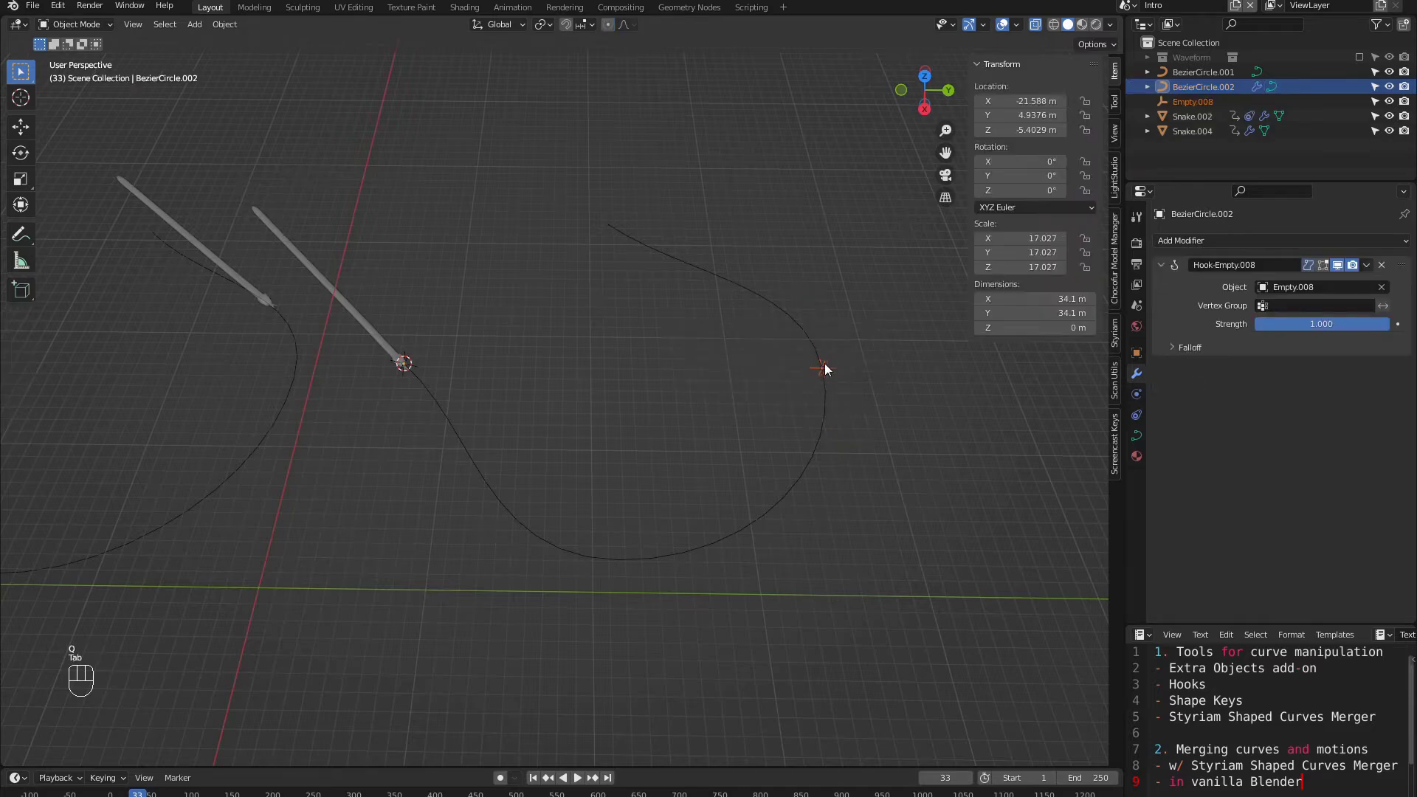
Step: Try moving the hook empty to reshape the curve, and cancel the move
click(825, 363)
key(g)
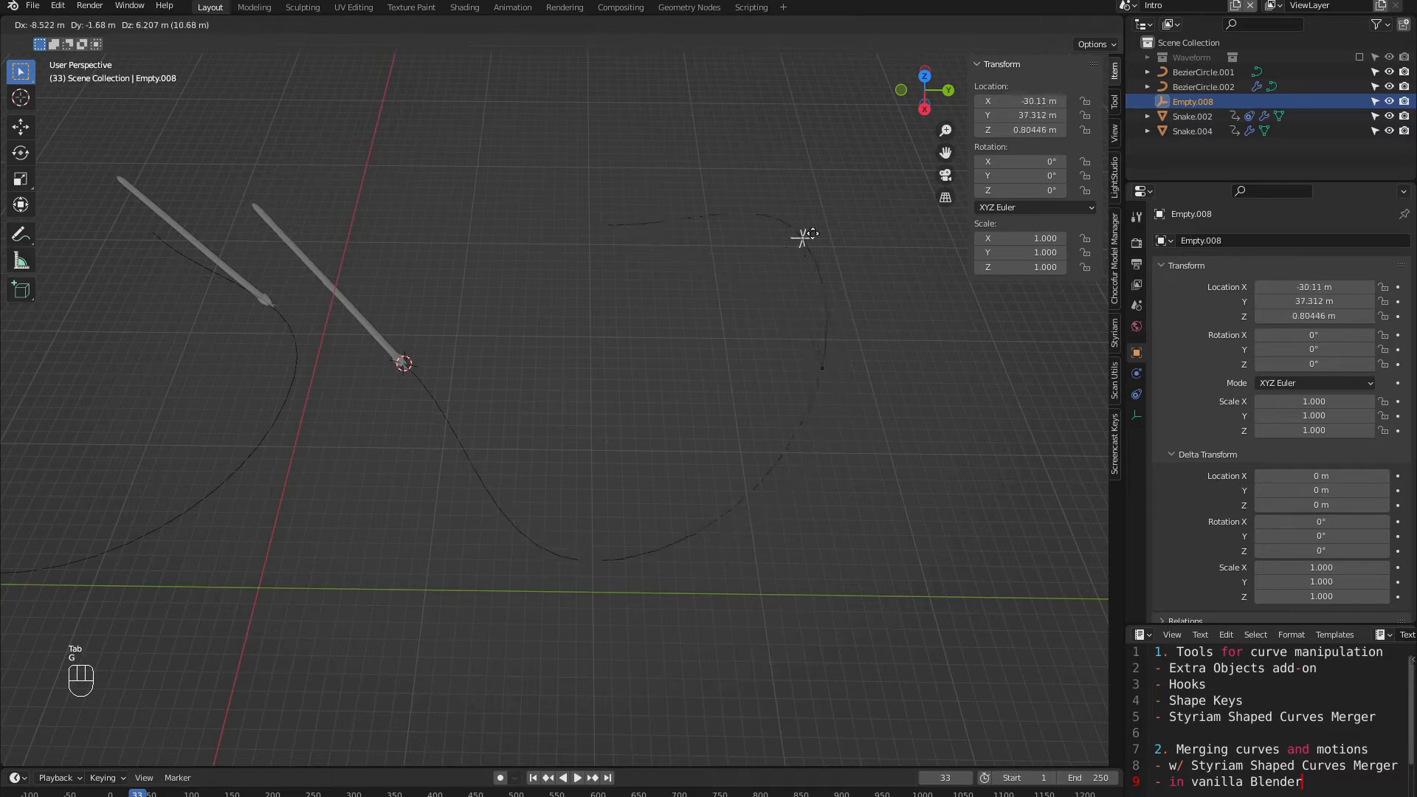
right_click(440, 335)
Step: Move Snake.004 about 60 m along global Y so it slides along the curve past the hook
click(351, 323)
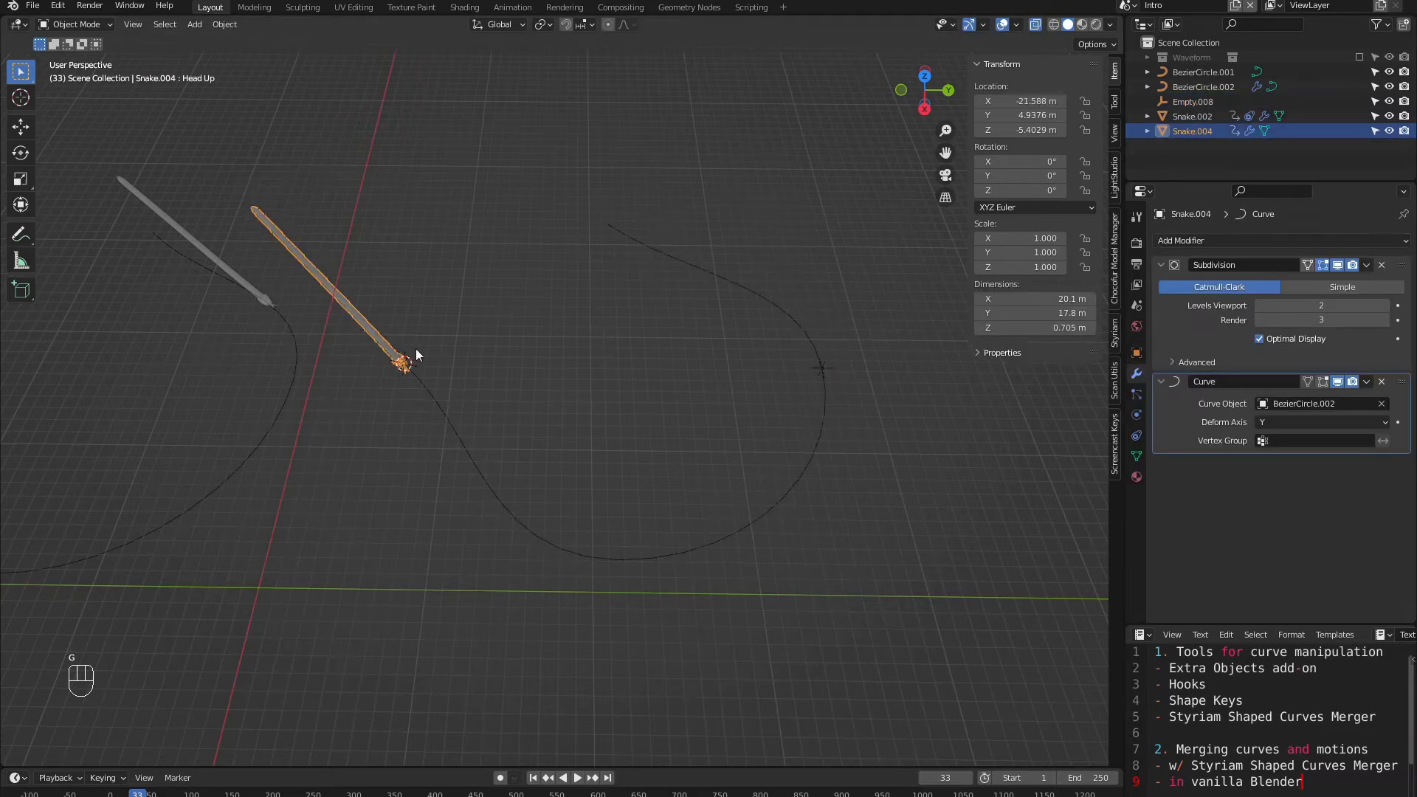
key(g)
click(38, 378)
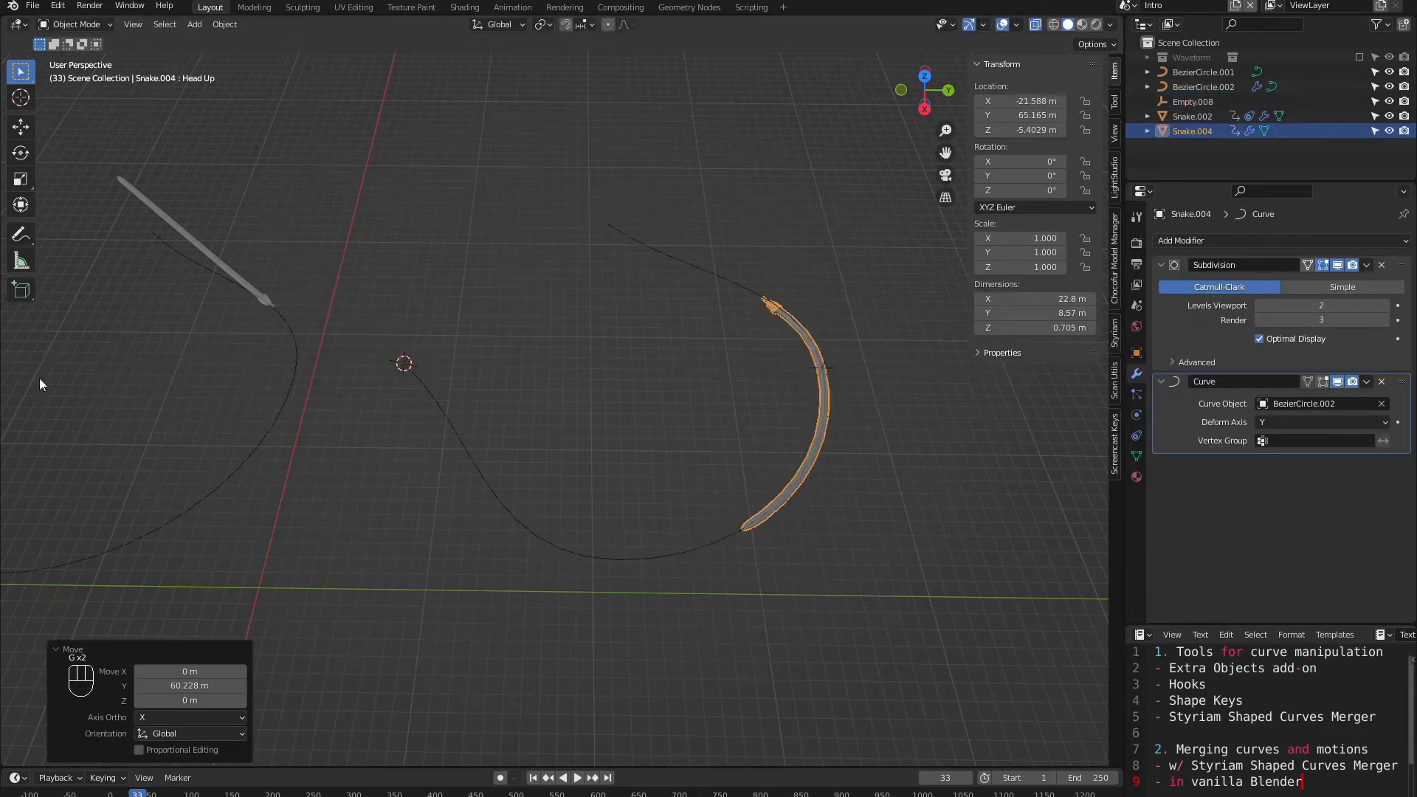
Step: Try moving the hook empty with the snake on the hooked bend, leaving the empty at its original location
click(829, 361)
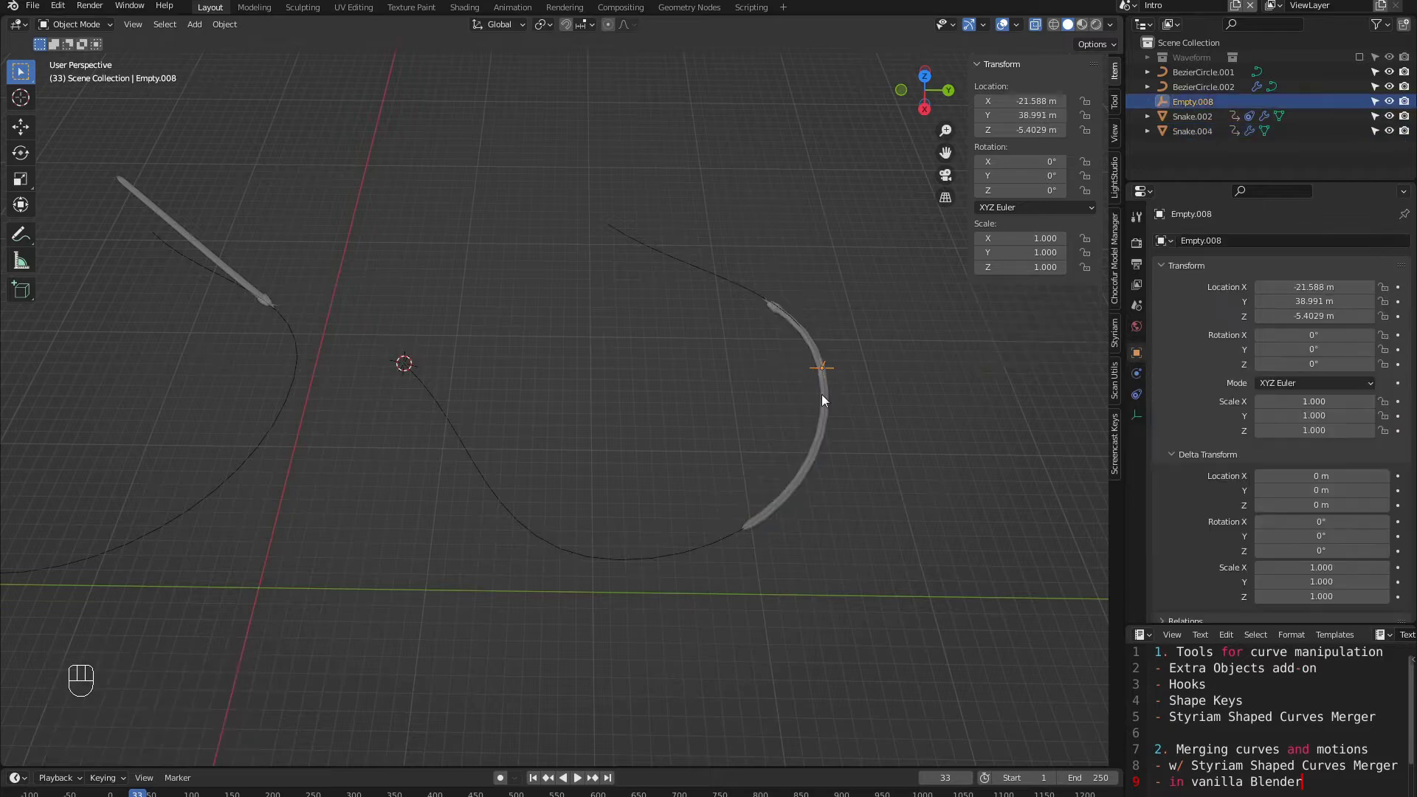
key(g)
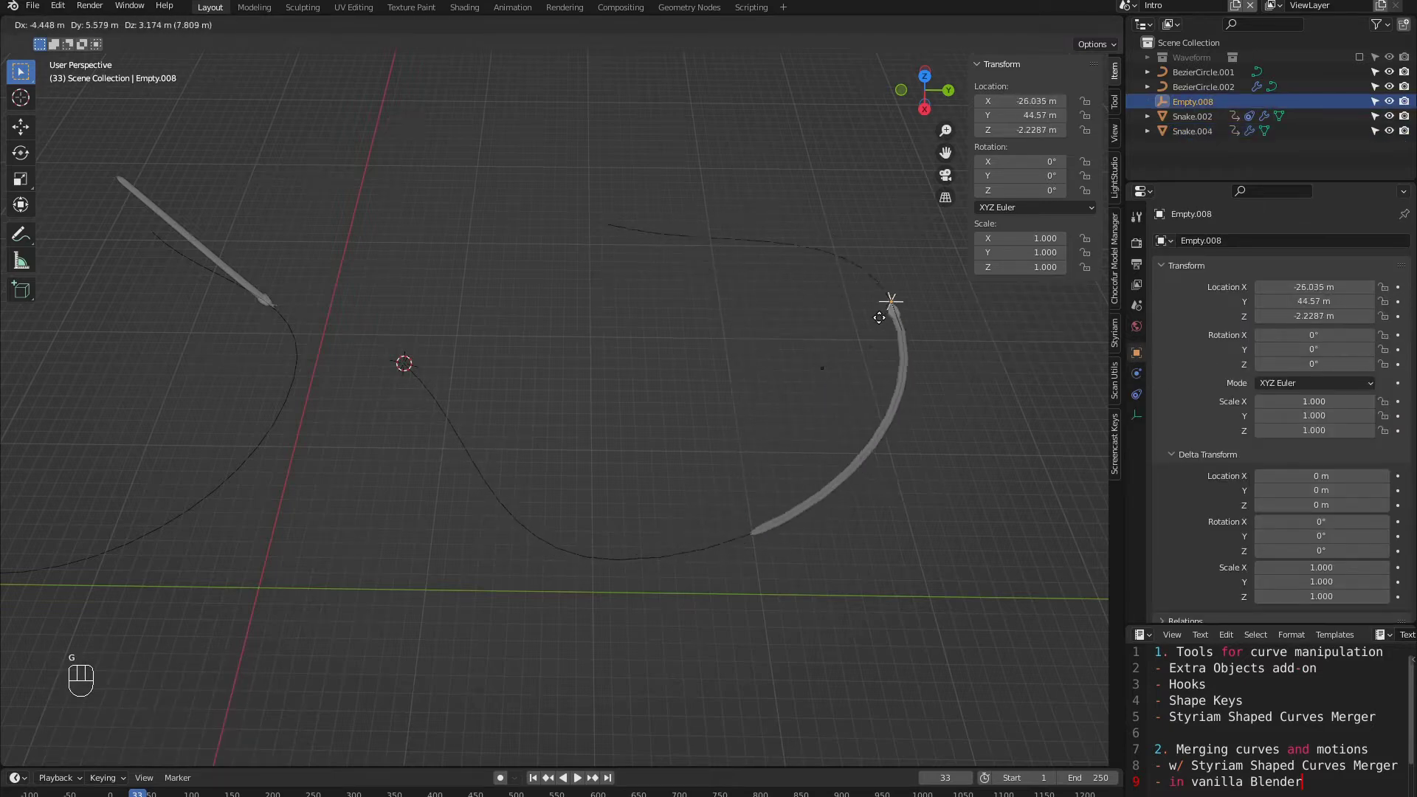
click(800, 352)
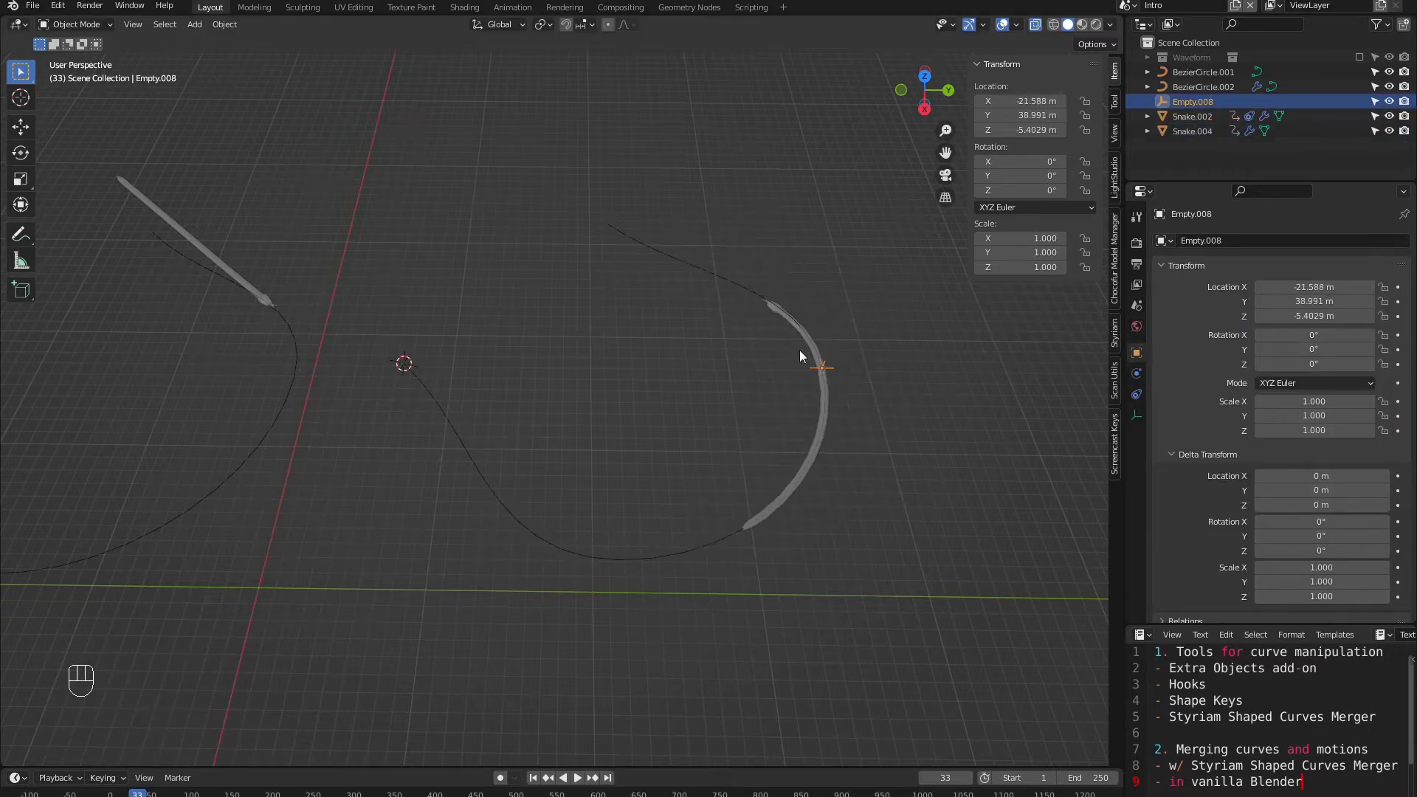
Step: Find and enable the AnimAll add-on in the preferences, and close the preferences window
click(57, 6)
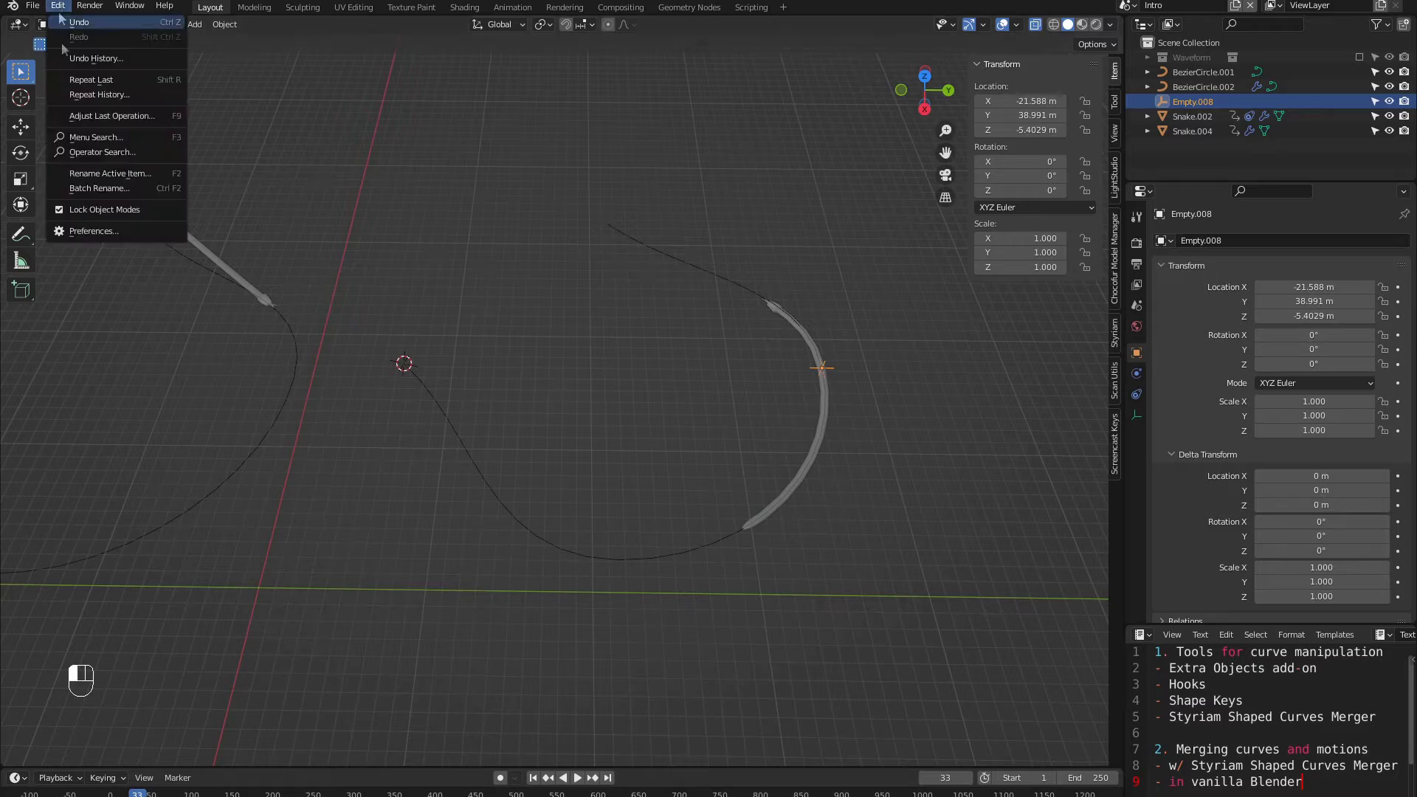
click(107, 228)
click(419, 70)
text(anim)
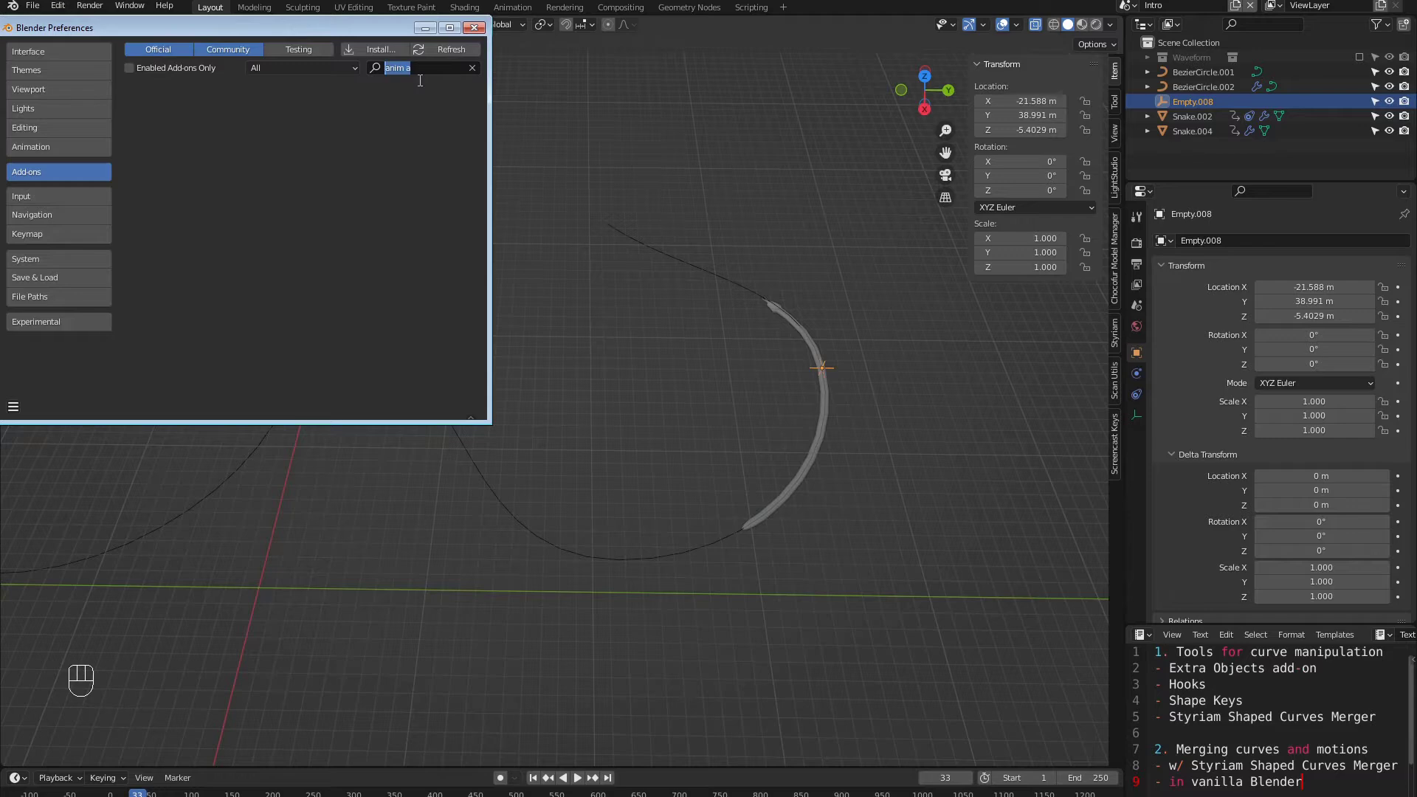
text(al)
click(474, 28)
key(ctrl+z)
key(ctrl+z)
key(ctrl+z)
key(ctrl+z)
key(ctrl+z)
key(ctrl+z)
key(ctrl+z)
key(ctrl+z)
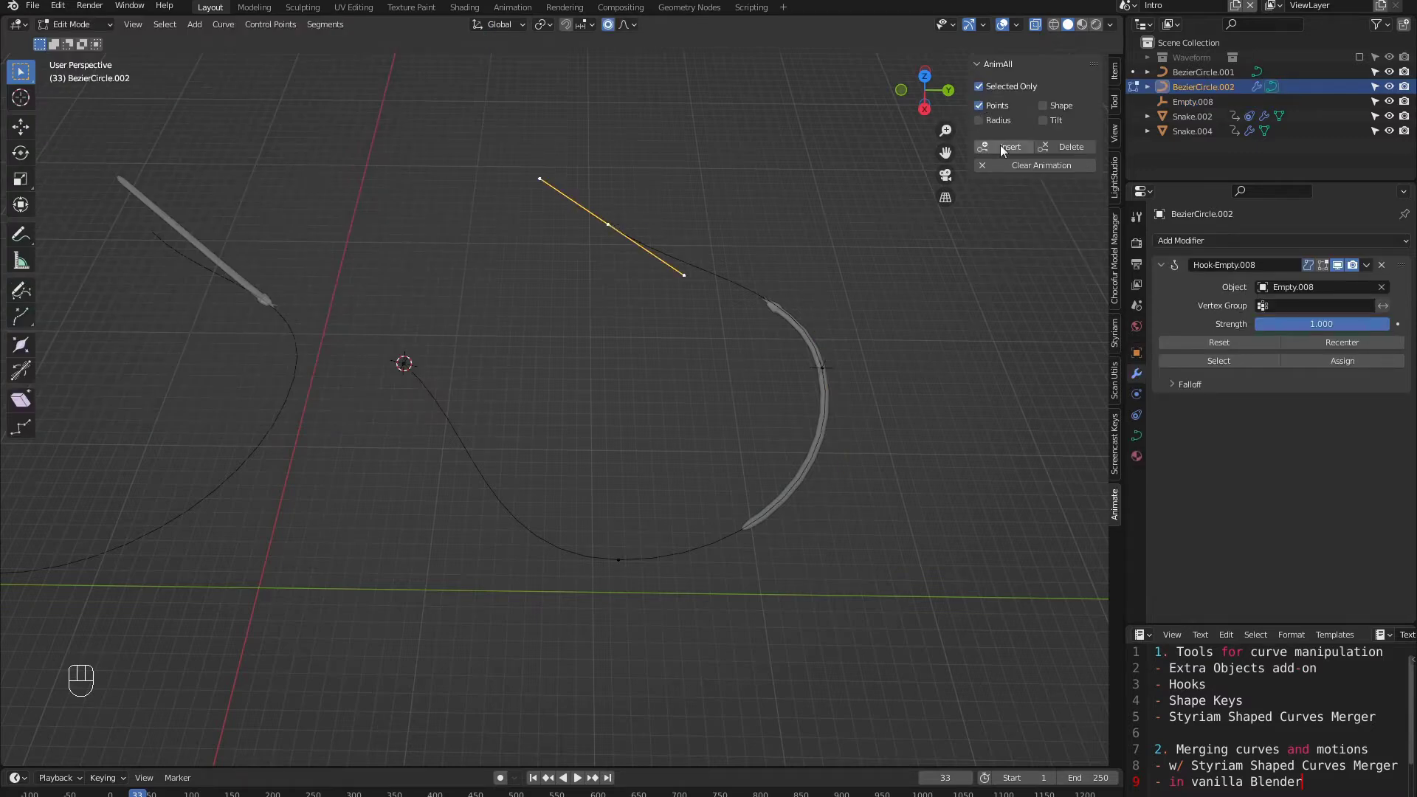
Step: At frame 115, move BezierCircle.002's selected end control point about -9.4 m in X, 2.2 m in Y and 6.8 m in Z
drag(138, 793, 204, 793)
key(g)
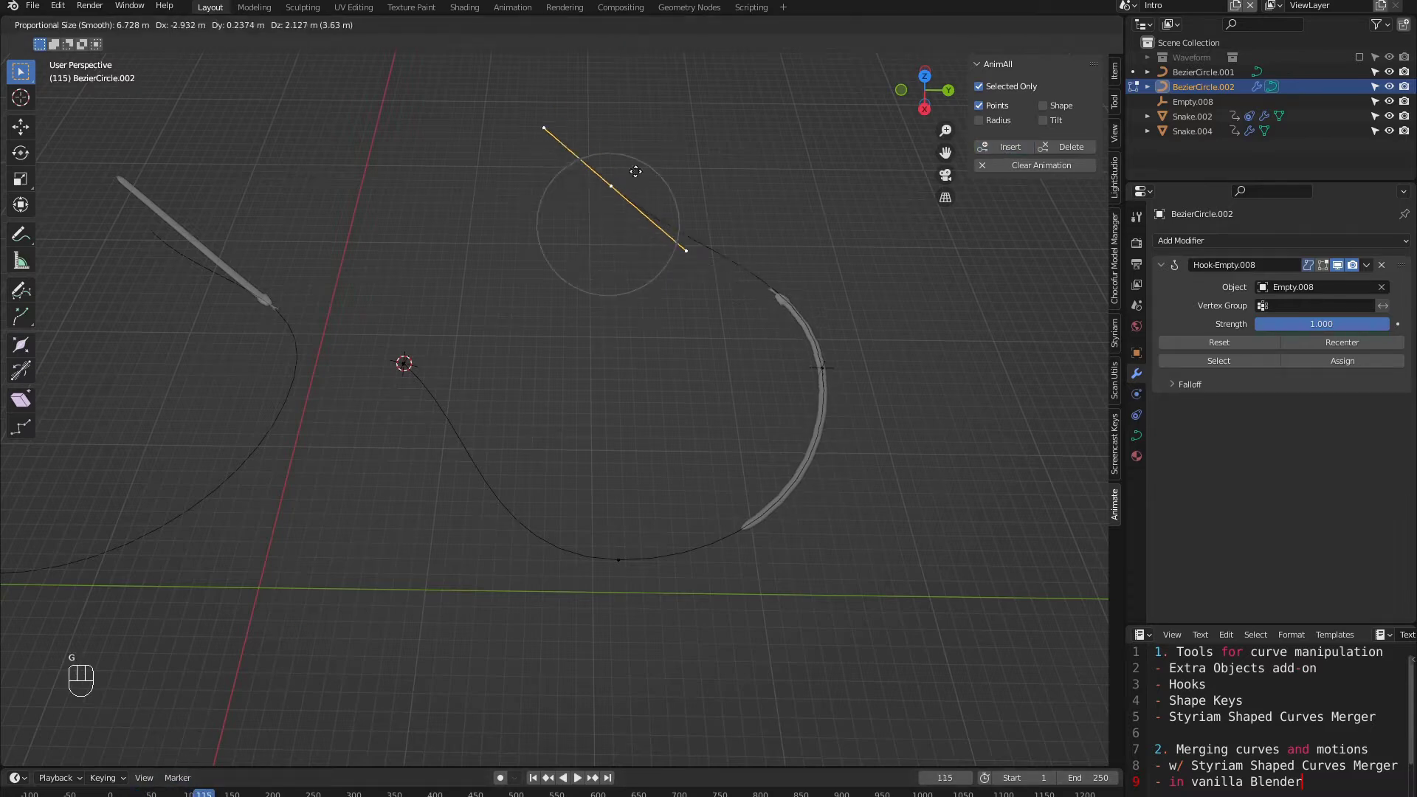
click(656, 107)
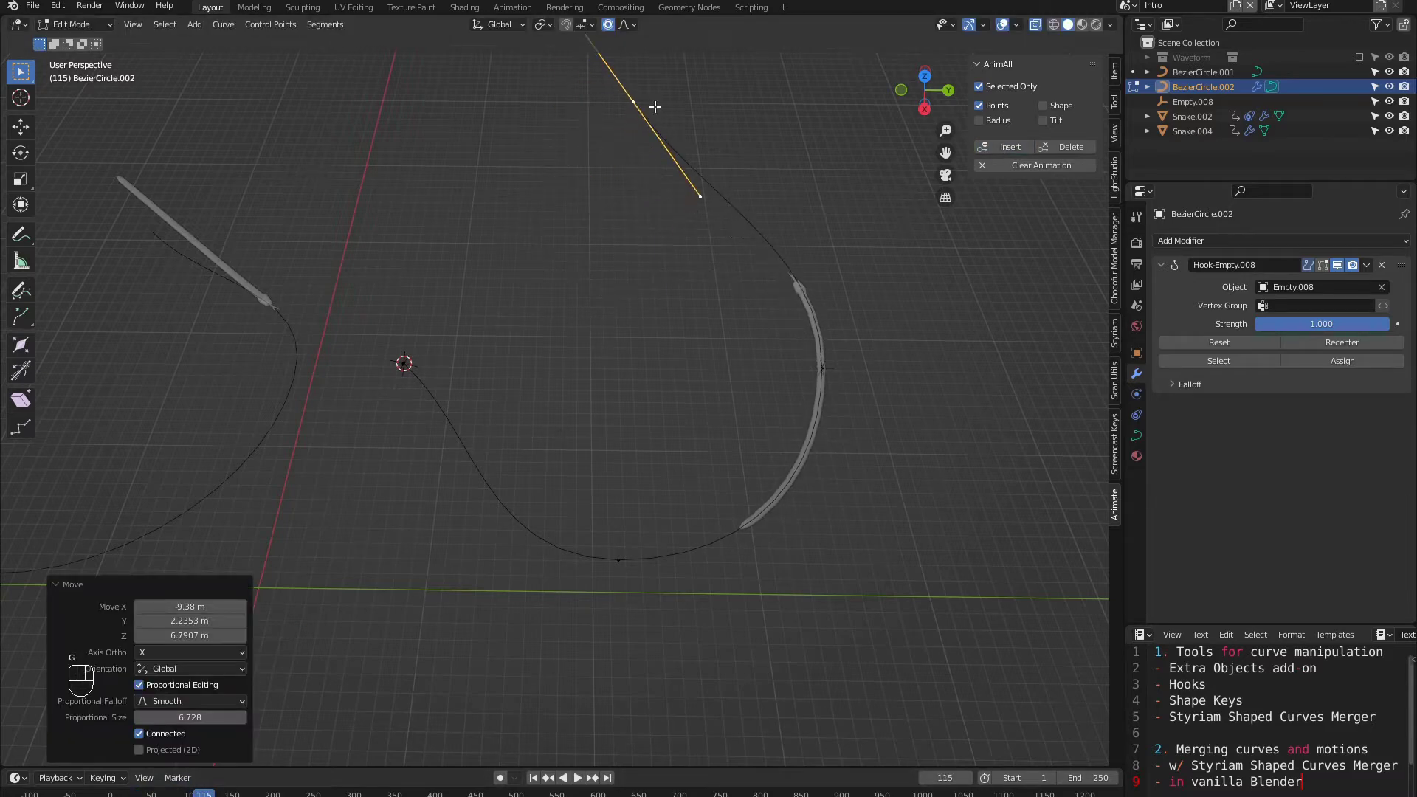
Step: Insert an AnimAll points keyframe for the selected control point at frame 115 and return the timeline to frame 4
click(1007, 148)
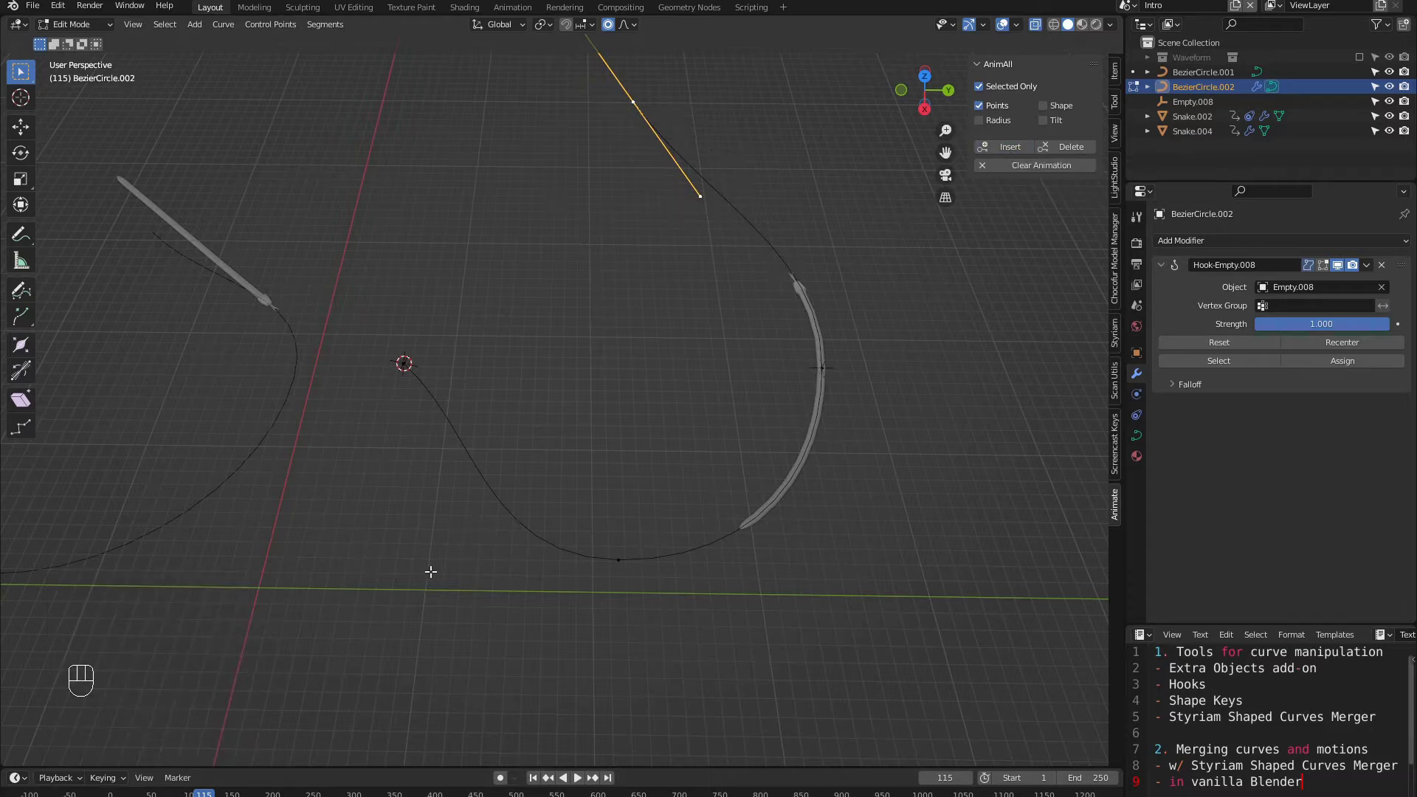
drag(204, 795, 113, 795)
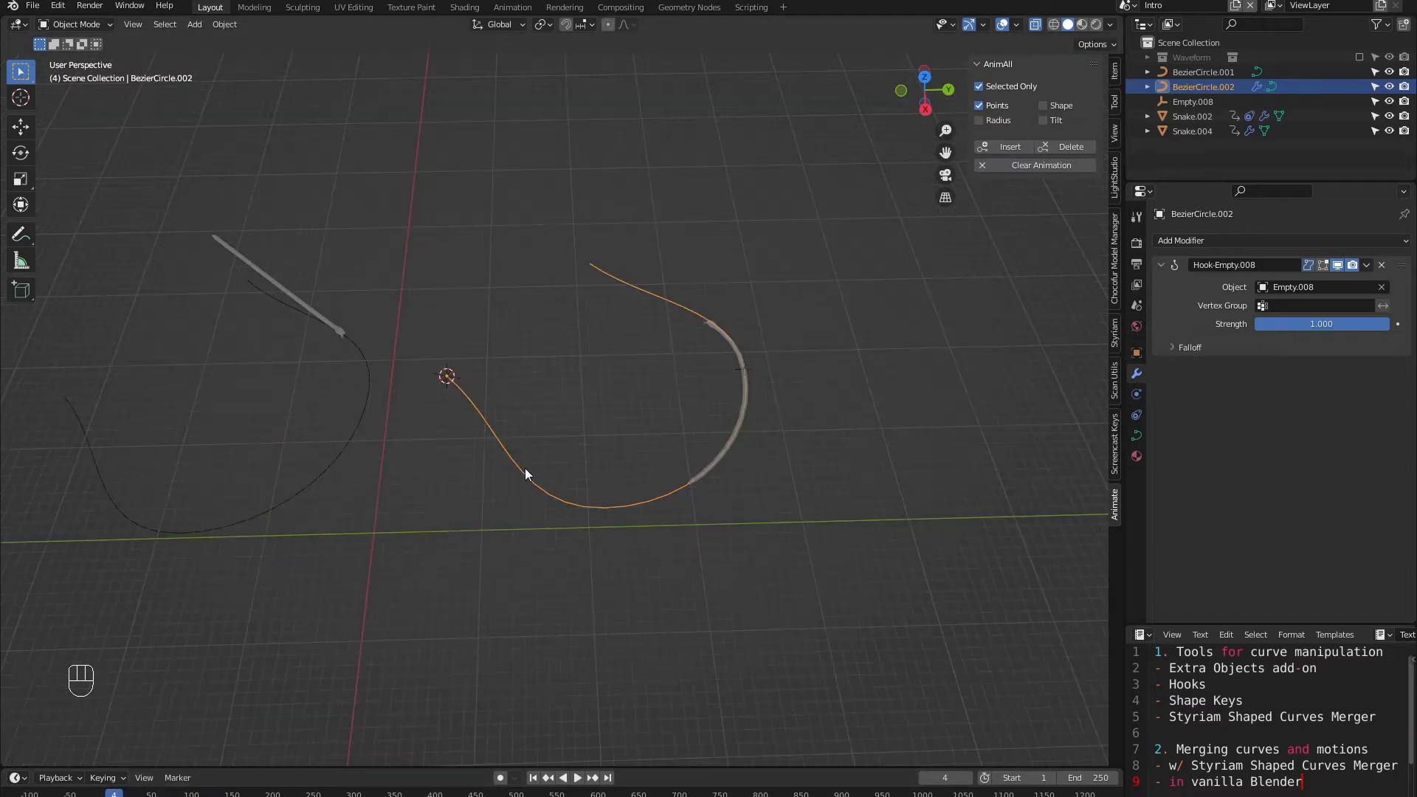
Step: Duplicate BezierCircle.002 about 51 m along global Y and remove the Hook modifier from the copy
middle_drag(525, 468, 520, 476)
key(shift+d)
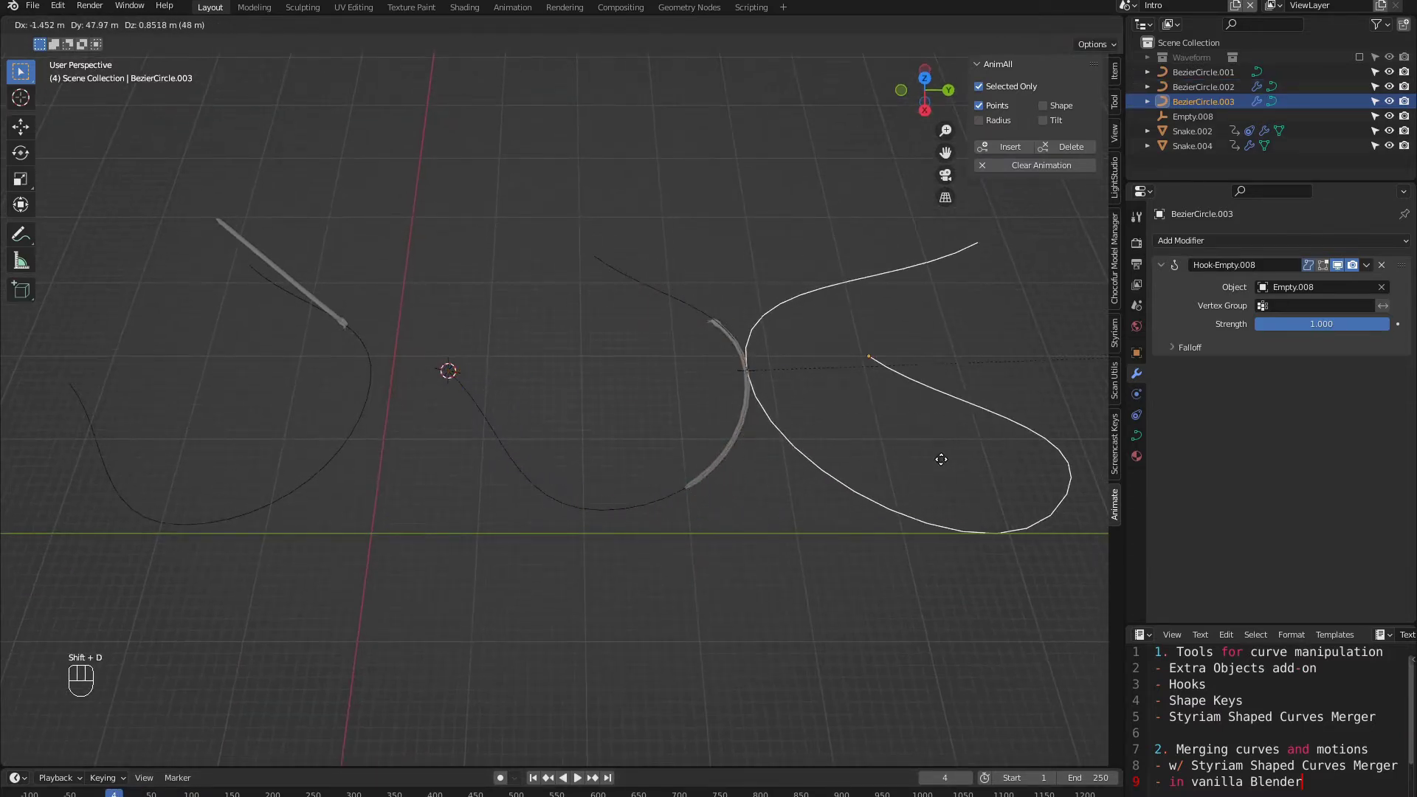
key(y)
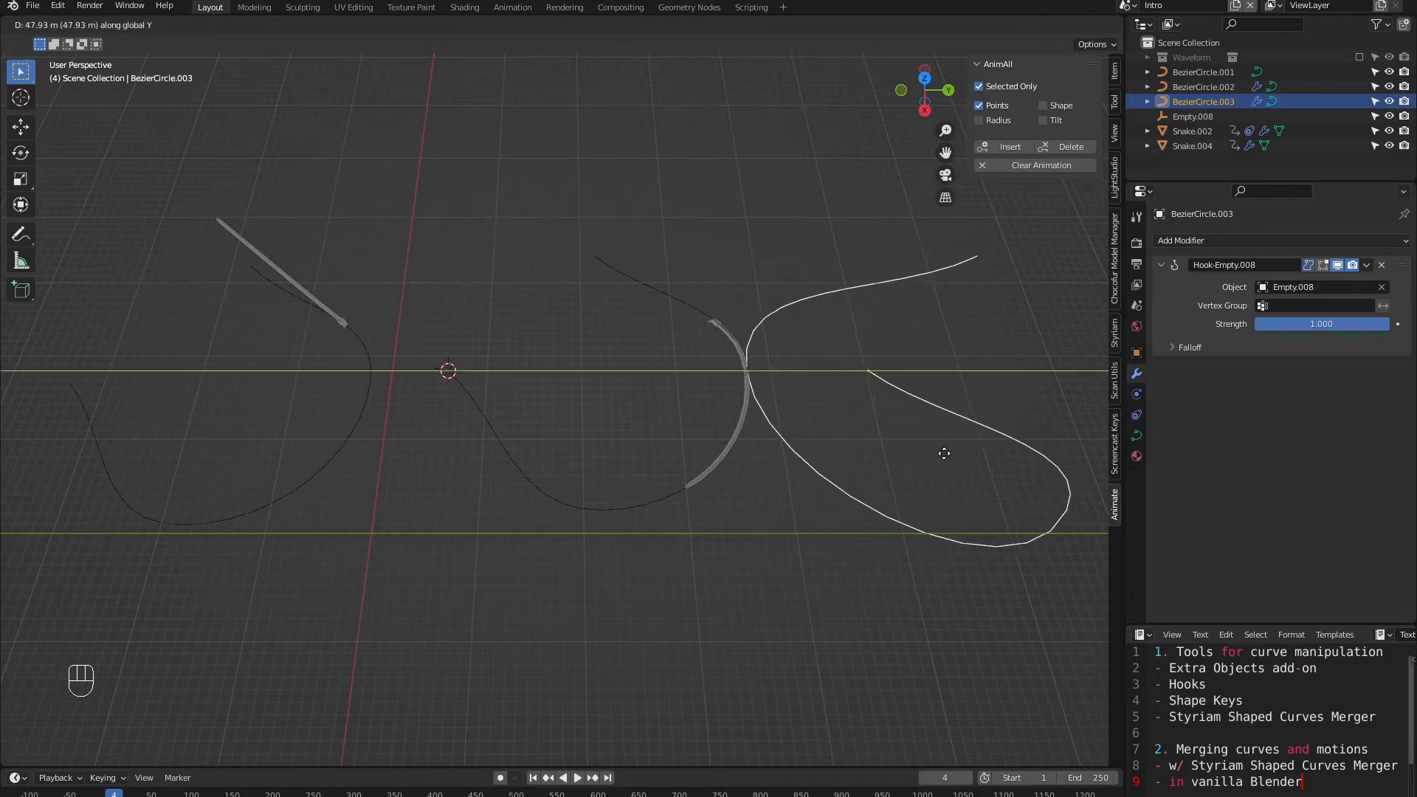
click(968, 459)
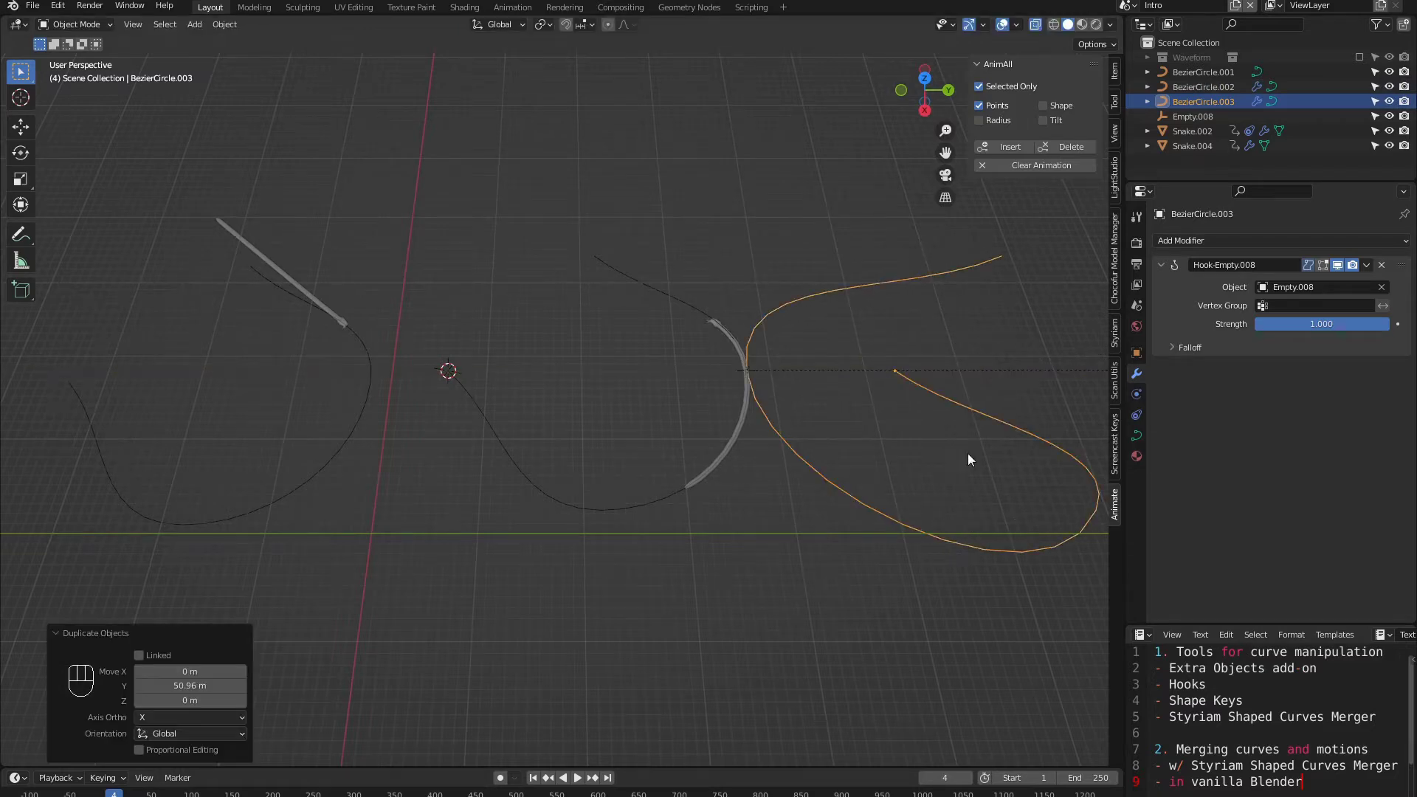
click(1381, 264)
scroll(915, 379, down, 1)
shift+middle_drag(915, 379, 639, 436)
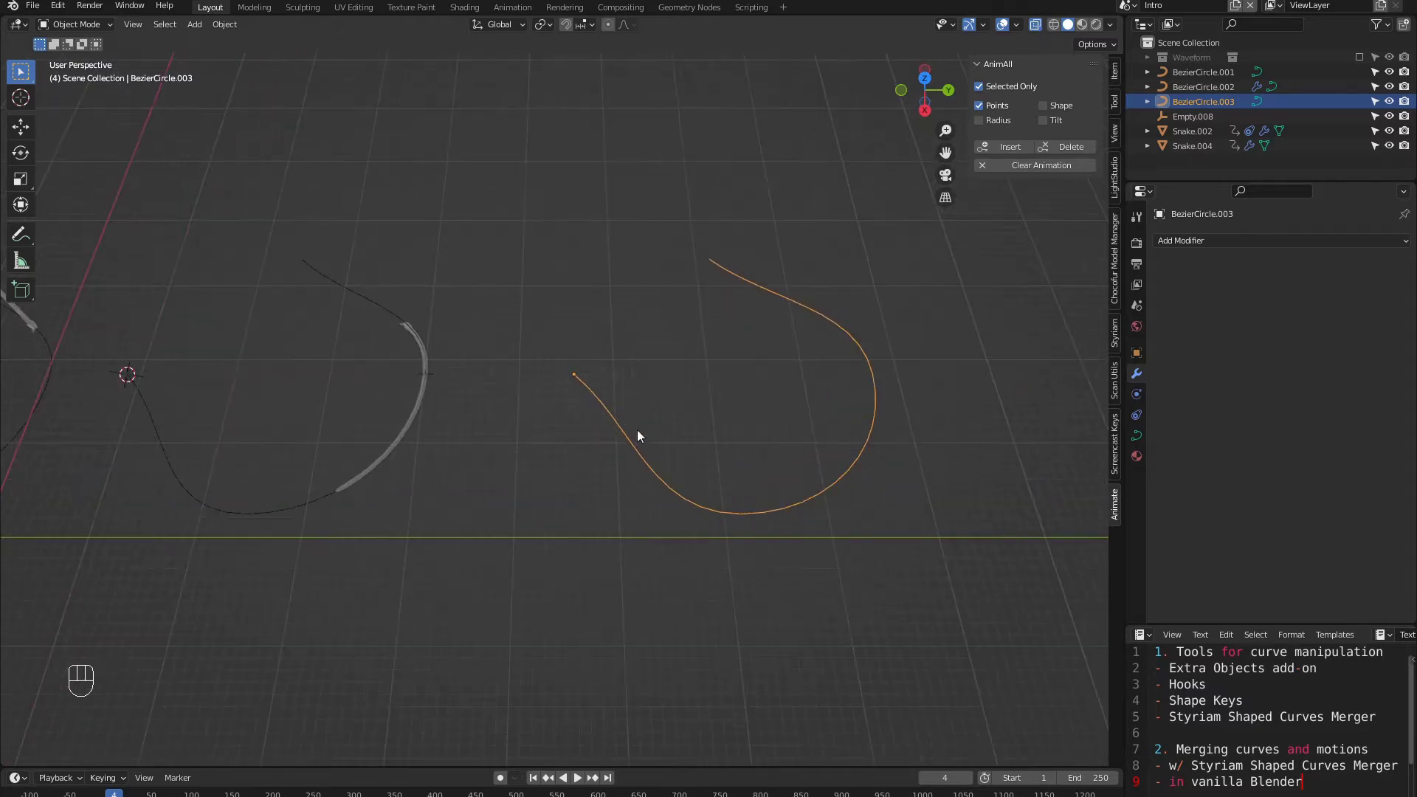
Step: Clear the AnimAll animation from BezierCircle.003 in Edit Mode and play the timeline from frame 0 to check it
key(Tab)
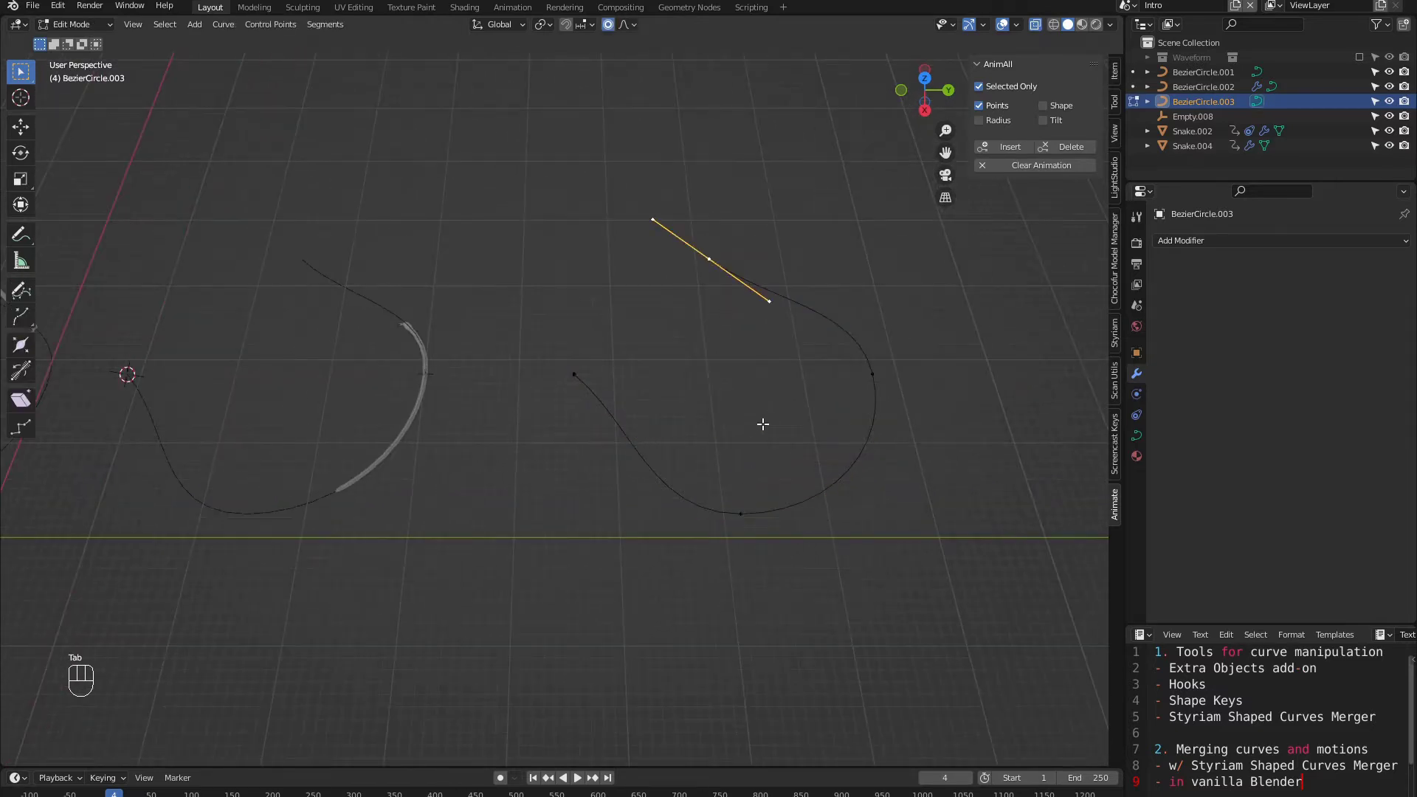
mouse_move(122, 794)
mouse_down()
mouse_move(217, 794)
mouse_move(111, 795)
mouse_up()
click(1043, 165)
click(1042, 166)
click(1044, 167)
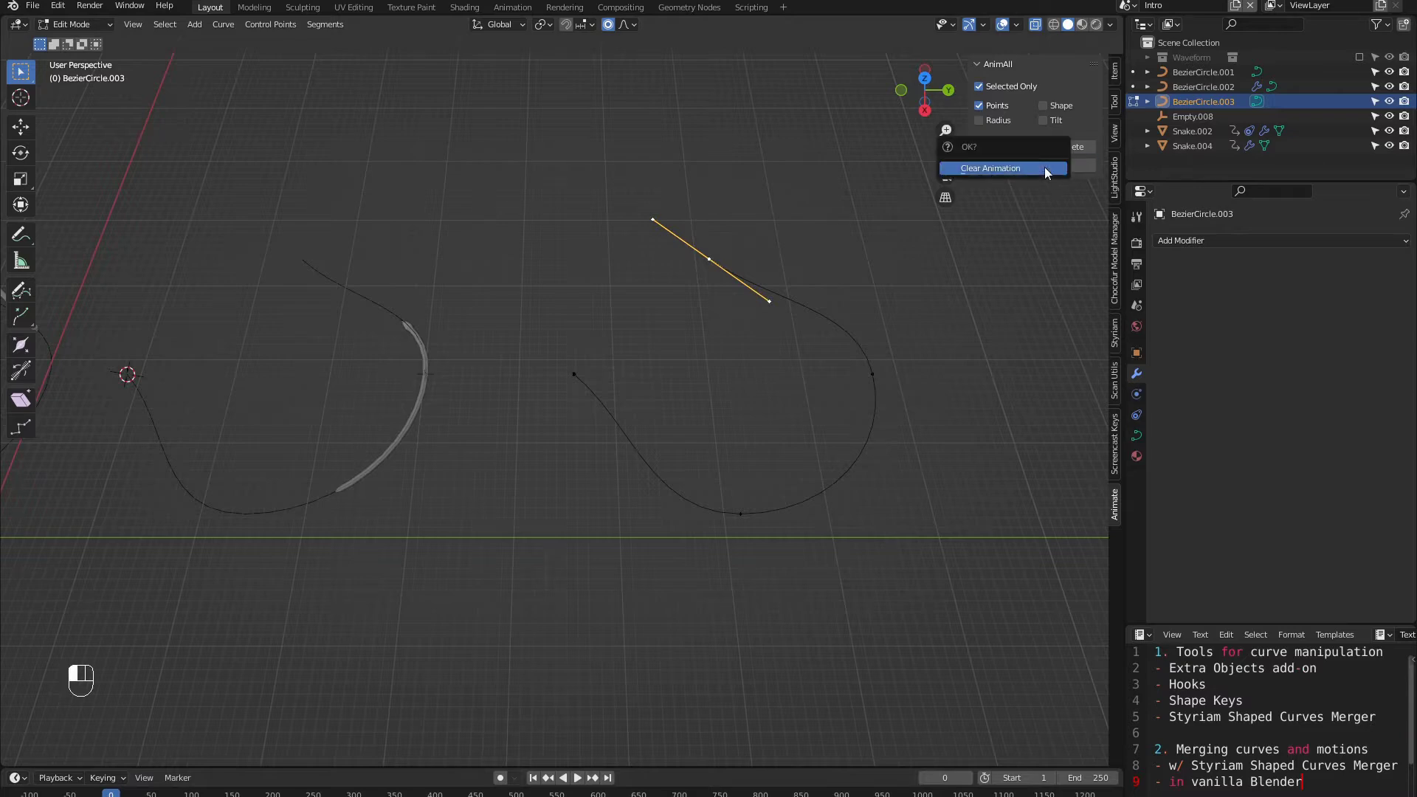
click(1042, 167)
key(space)
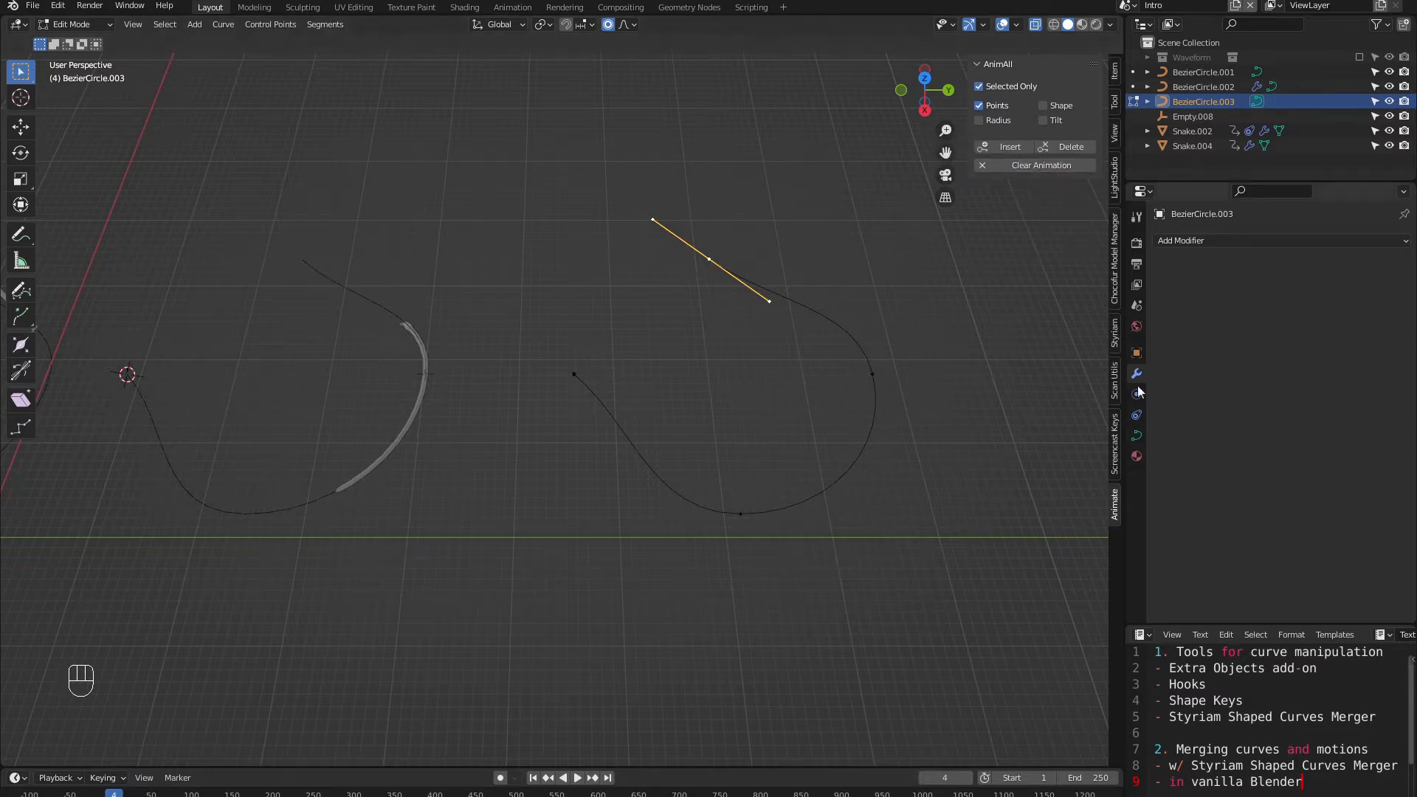
Step: Add a Basis shape key and a Key 1 shape key to BezierCircle.003 in Object Mode
click(1136, 436)
scroll(1198, 556, down, 10)
key(Tab)
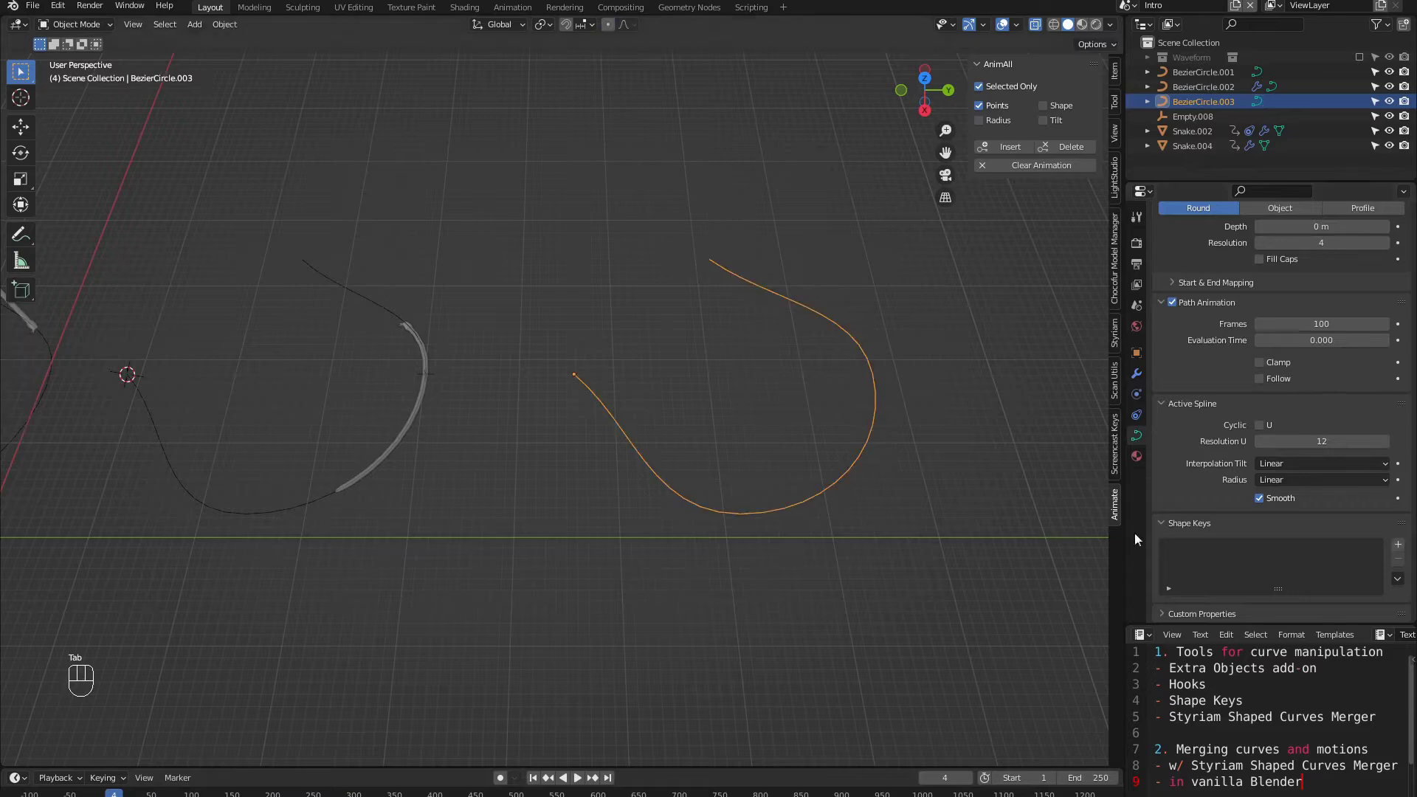
click(1398, 546)
click(1397, 546)
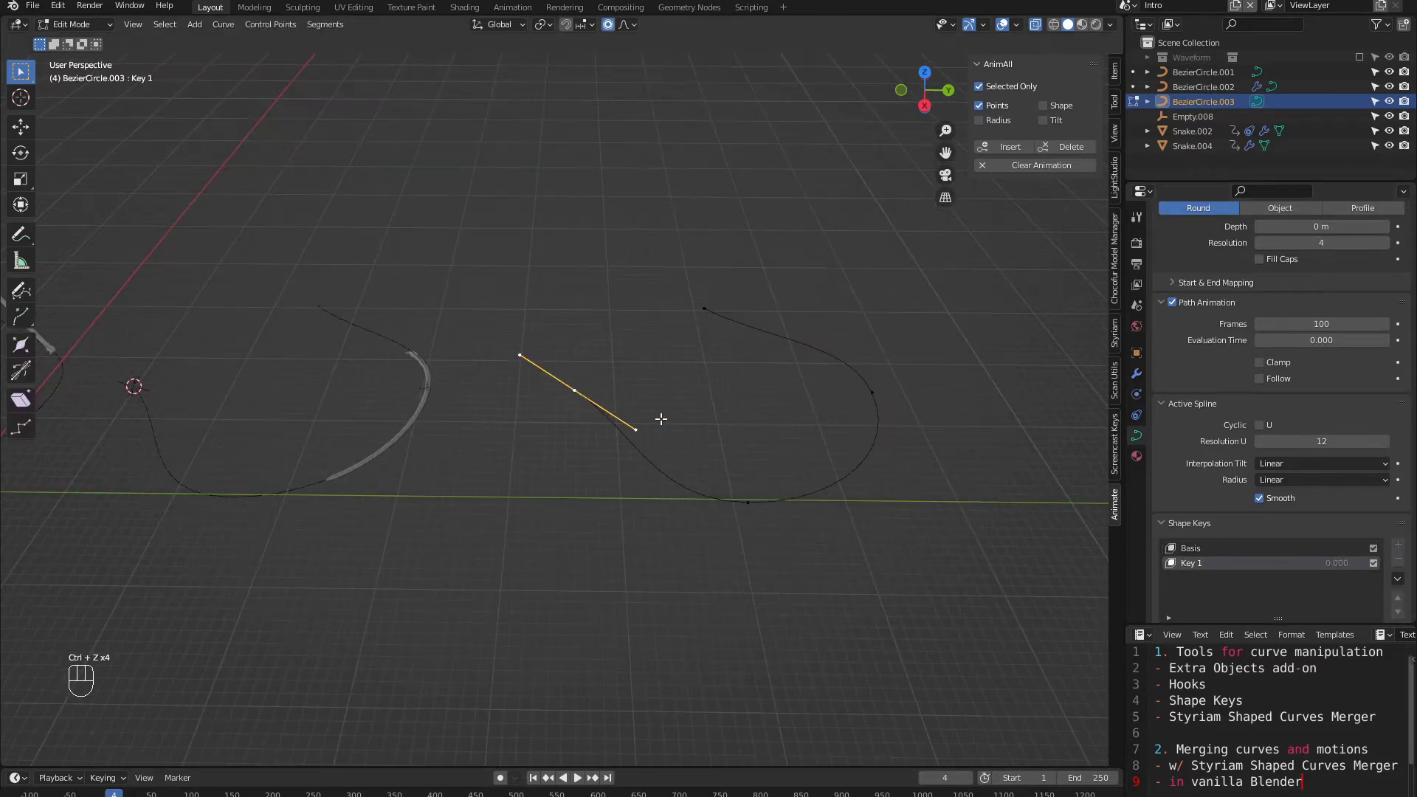
Step: In Key 1, move the start control point about 22.9 m X, 47 m Y, -27.6 m Z with connected proportional editing, size about 49.8
key(o)
key(o)
key(g)
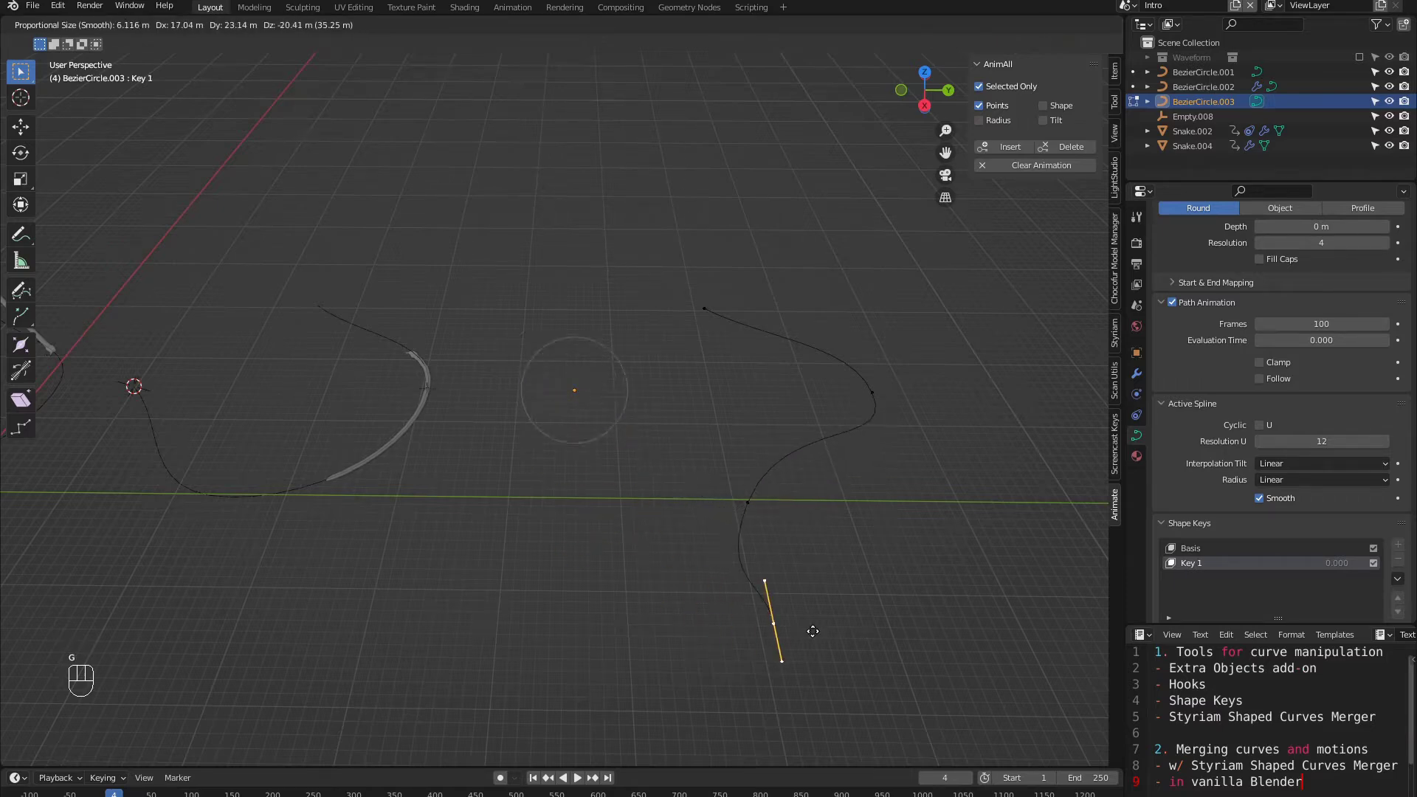
scroll(952, 642, down, 20)
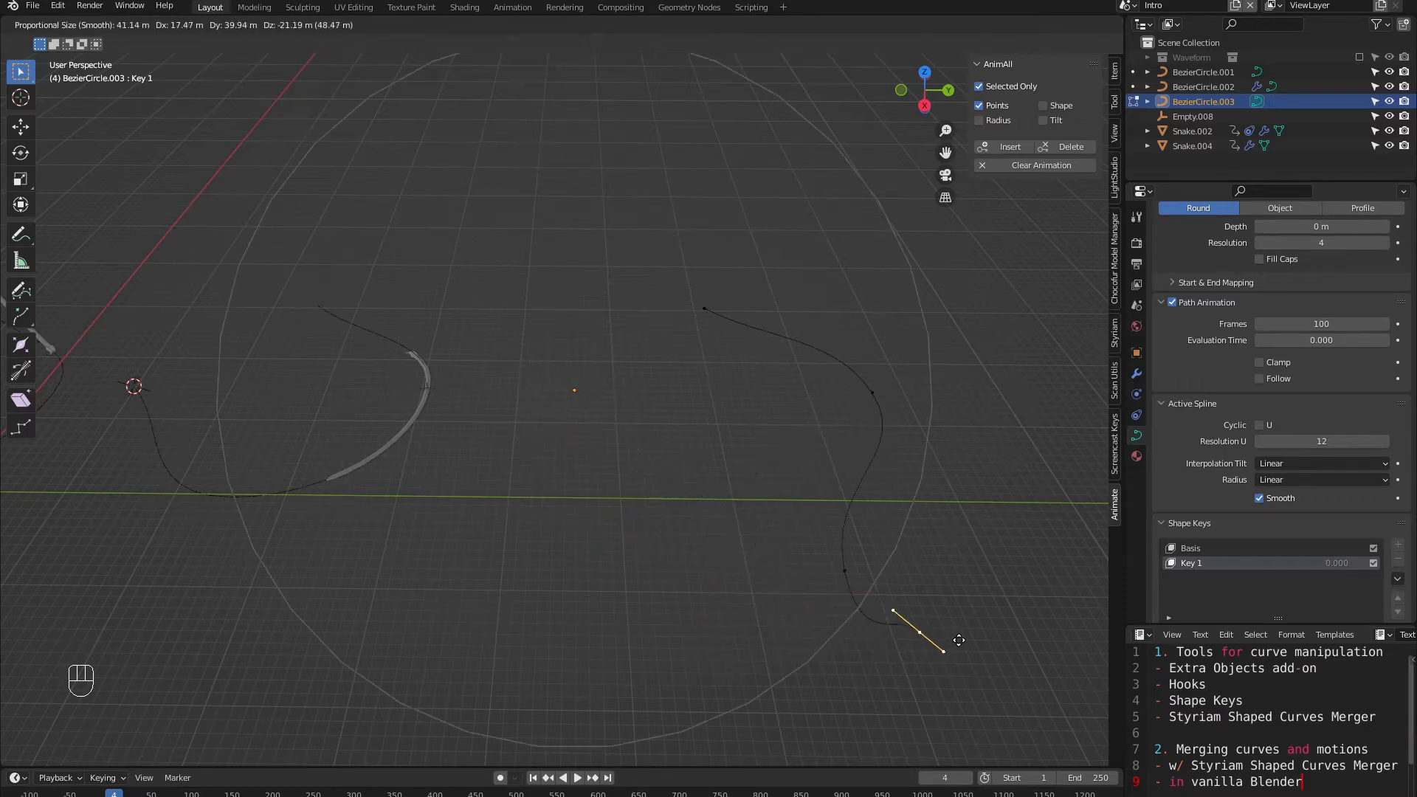
scroll(989, 638, down, 4)
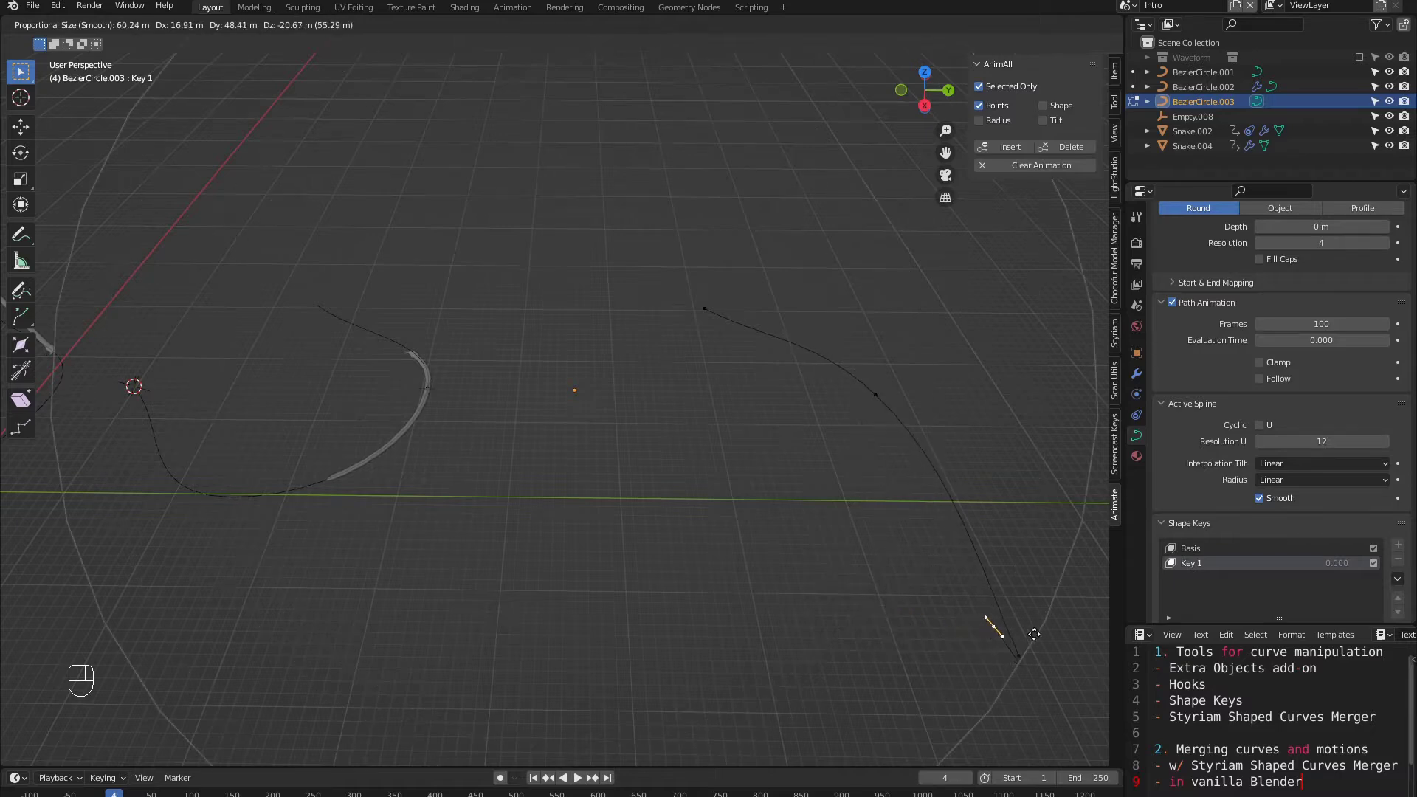
scroll(1018, 713, up, 3)
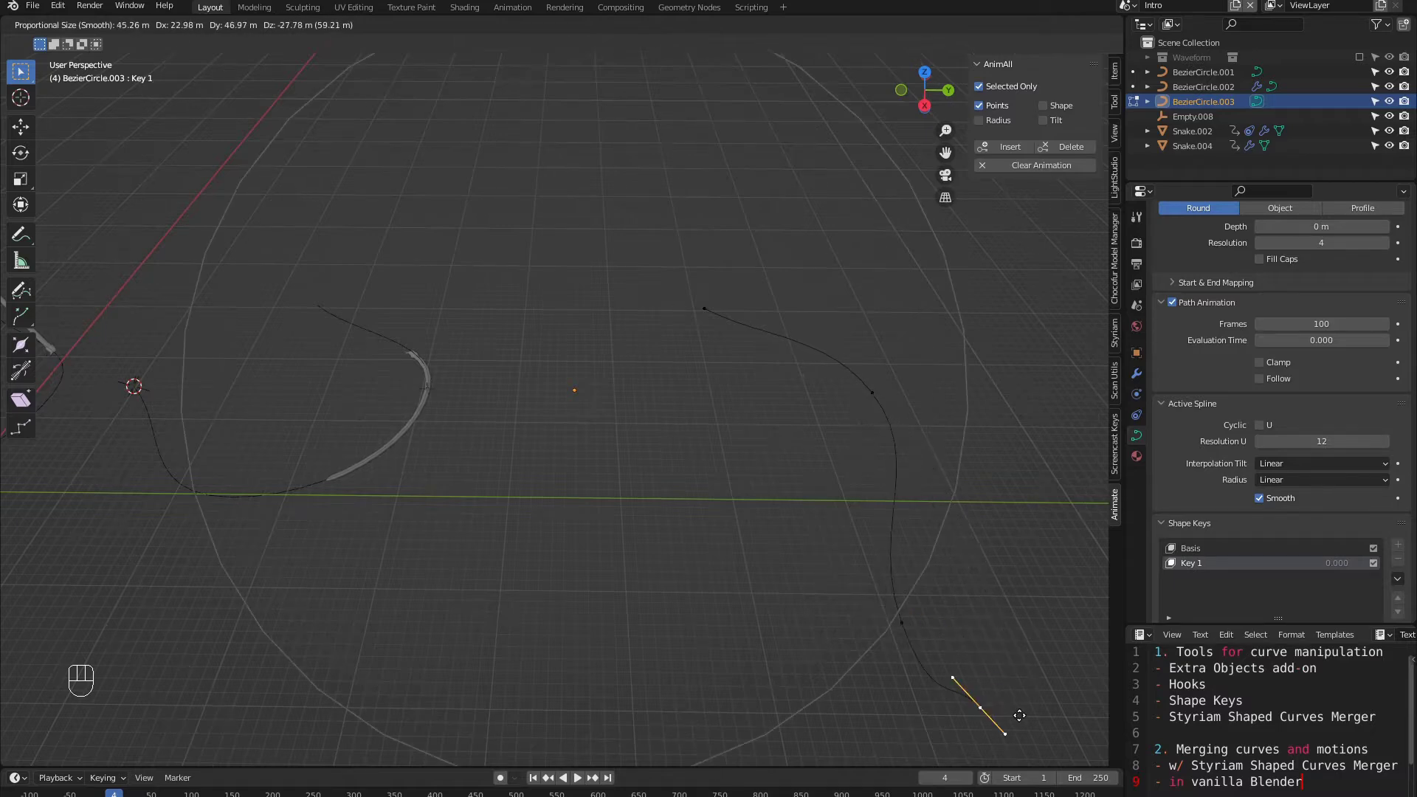
scroll(1019, 715, down, 1)
click(1019, 717)
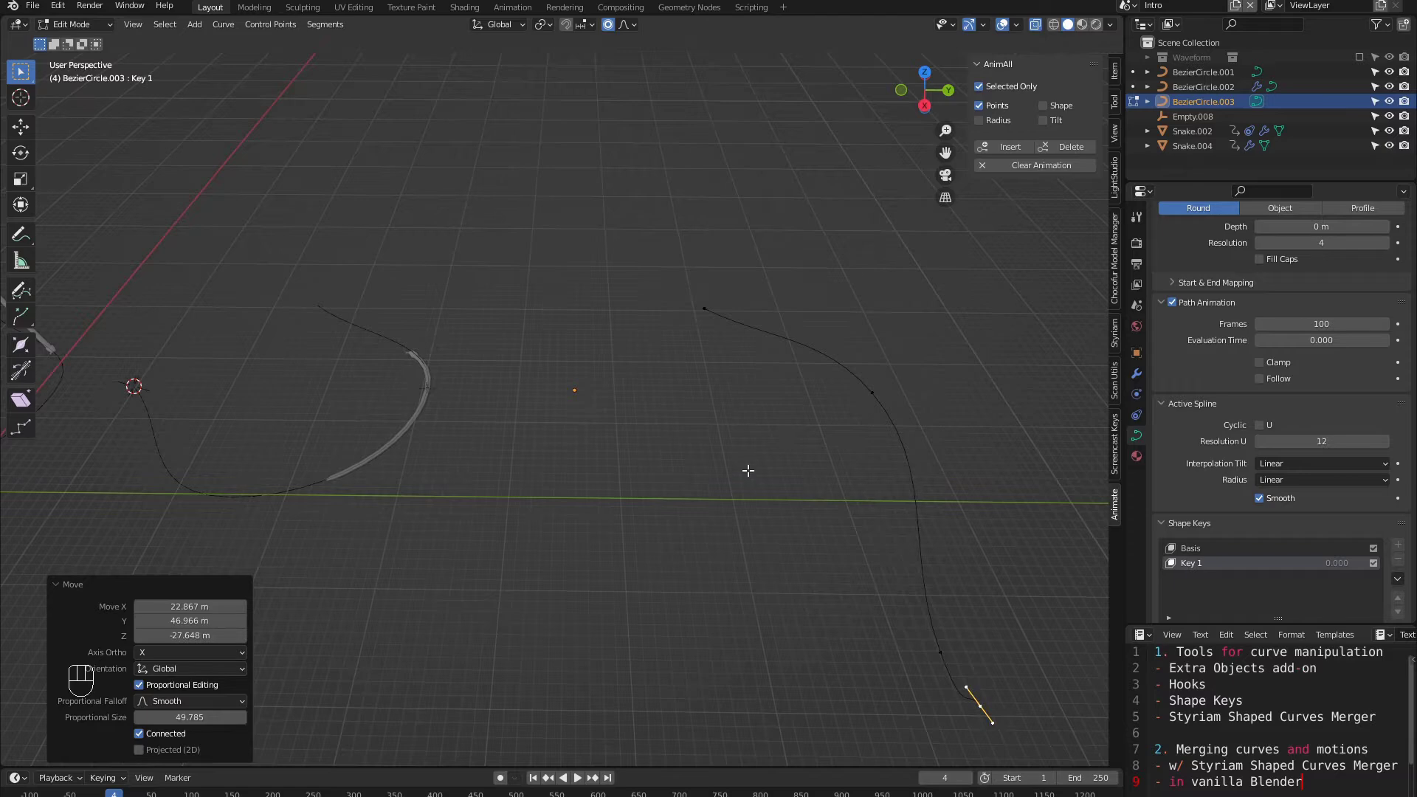
key(Tab)
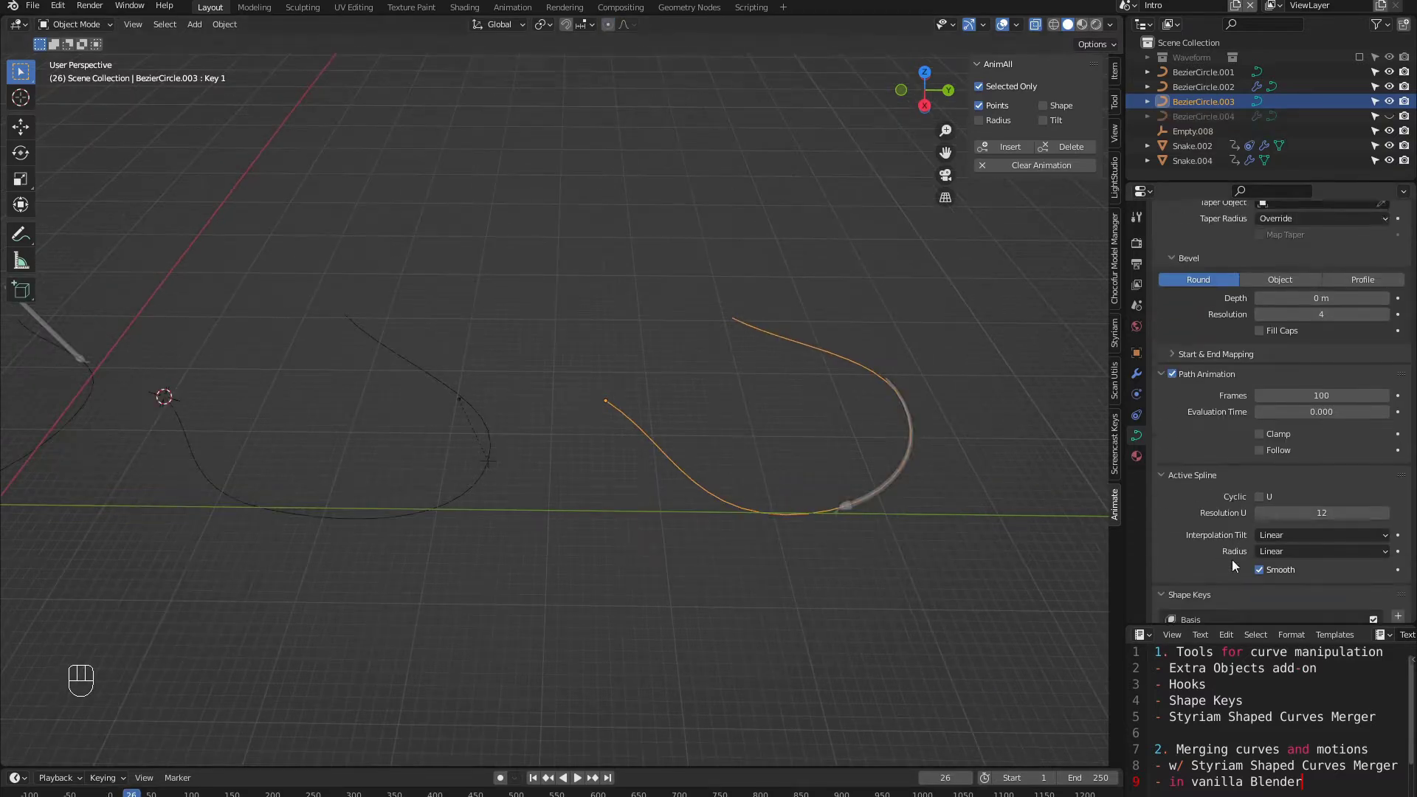
Step: Preview Key 1 of BezierCircle.003 at value 1.000, and set its value to 0.611
scroll(1232, 555, down, 4)
scroll(1340, 511, up, 1)
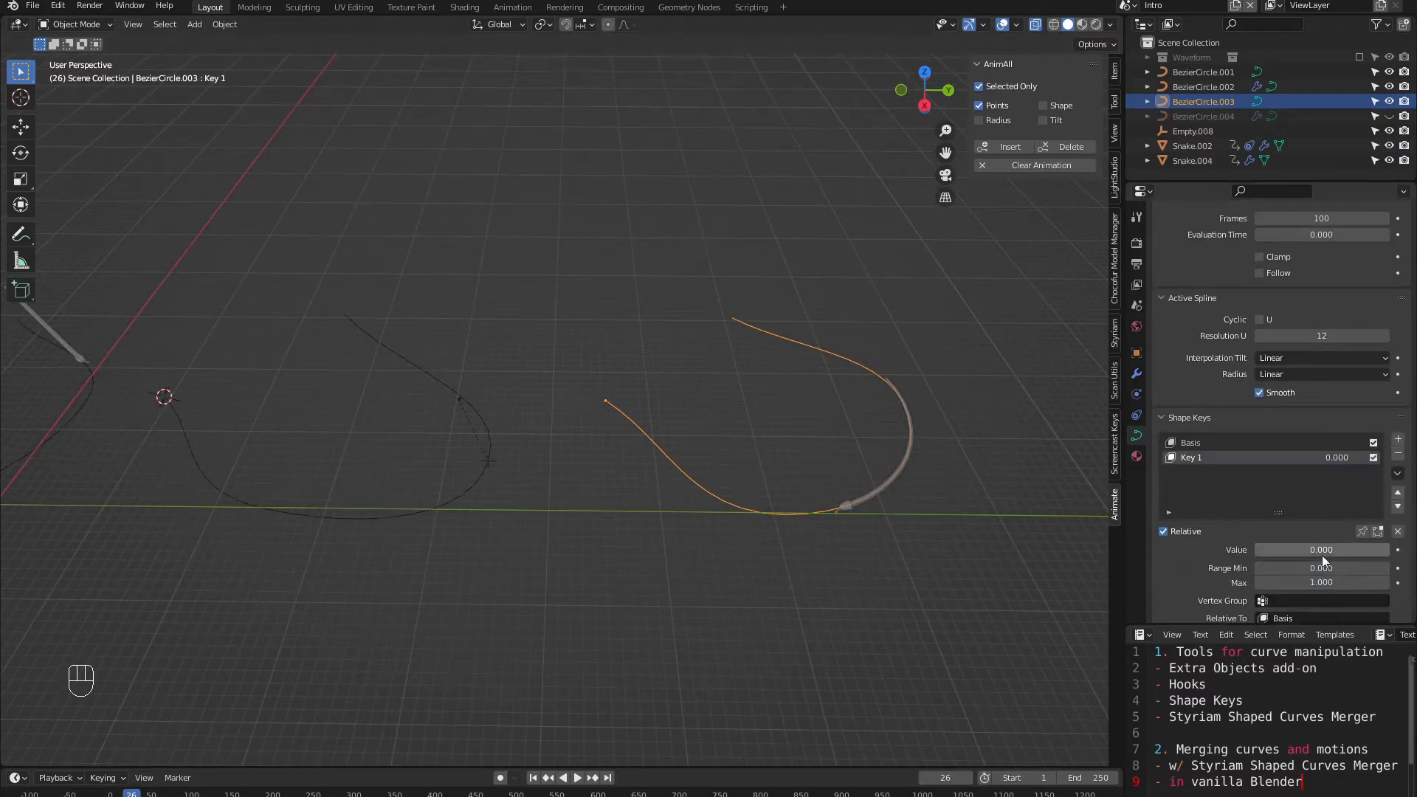
drag(1322, 555, 1390, 555)
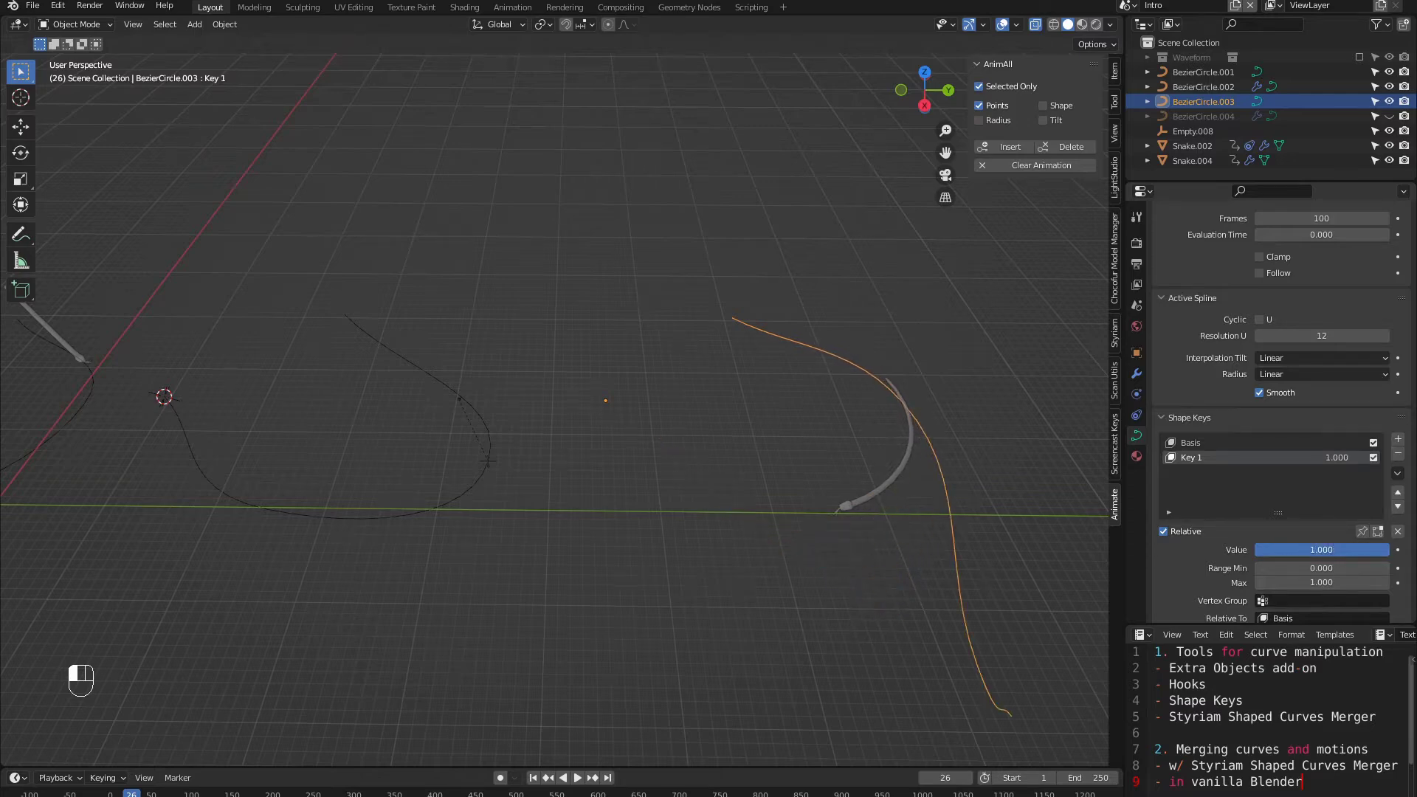
drag(1346, 557, 1293, 558)
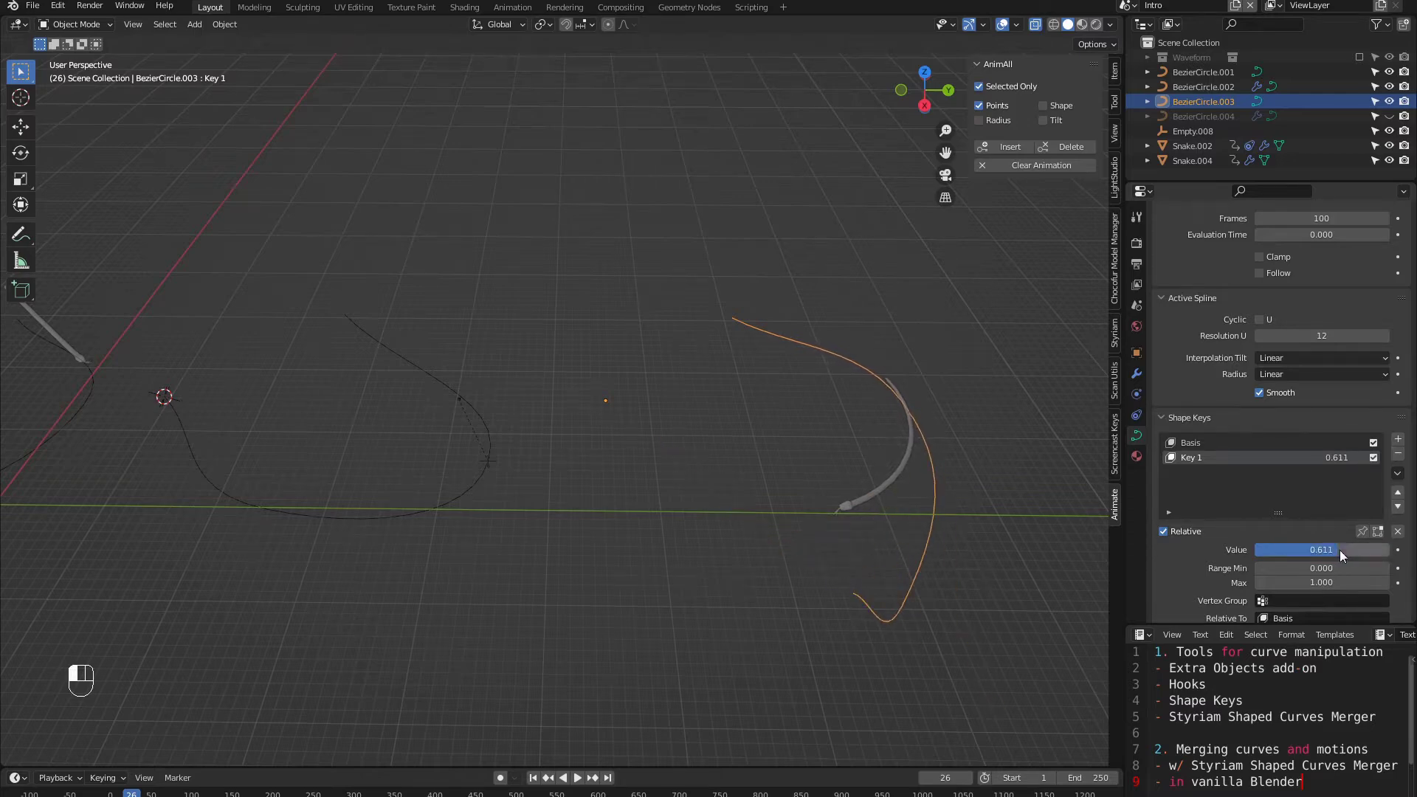
Step: Create Key 2 as a new shape from the mix, set its value to 1.000, and reset Key 1 to 0.000
click(1397, 473)
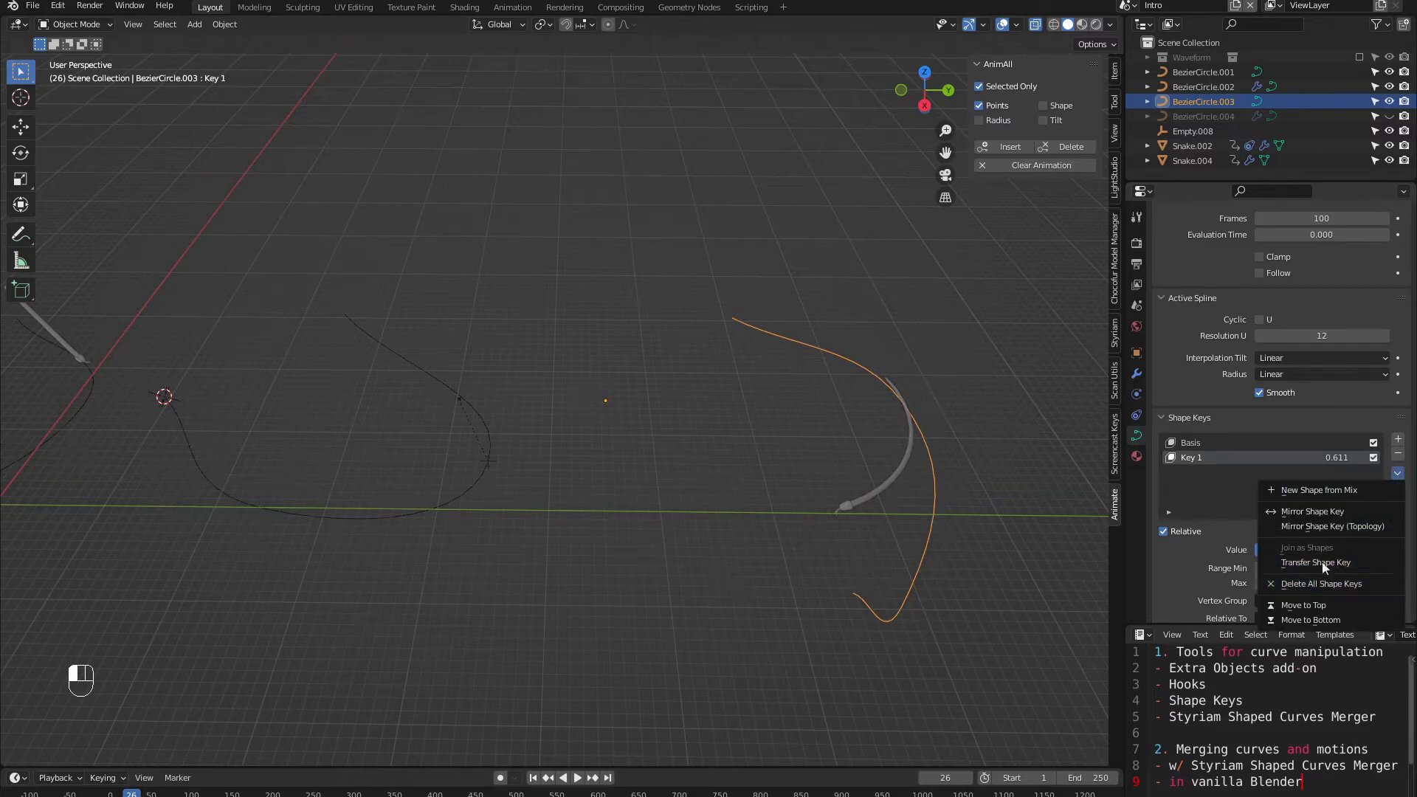
click(1339, 490)
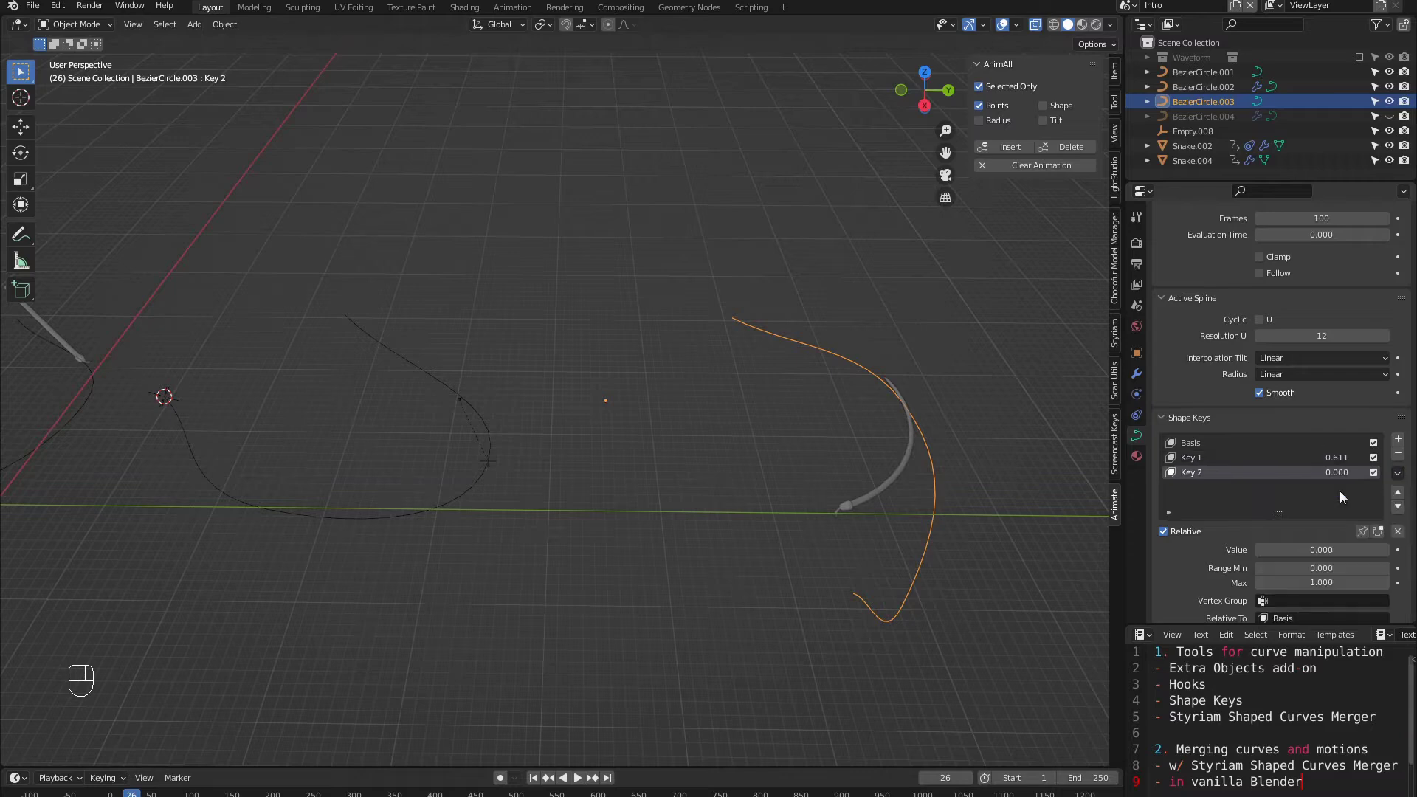
mouse_move(1323, 471)
mouse_down()
mouse_move(1350, 466)
mouse_move(1308, 458)
mouse_up()
click(1290, 457)
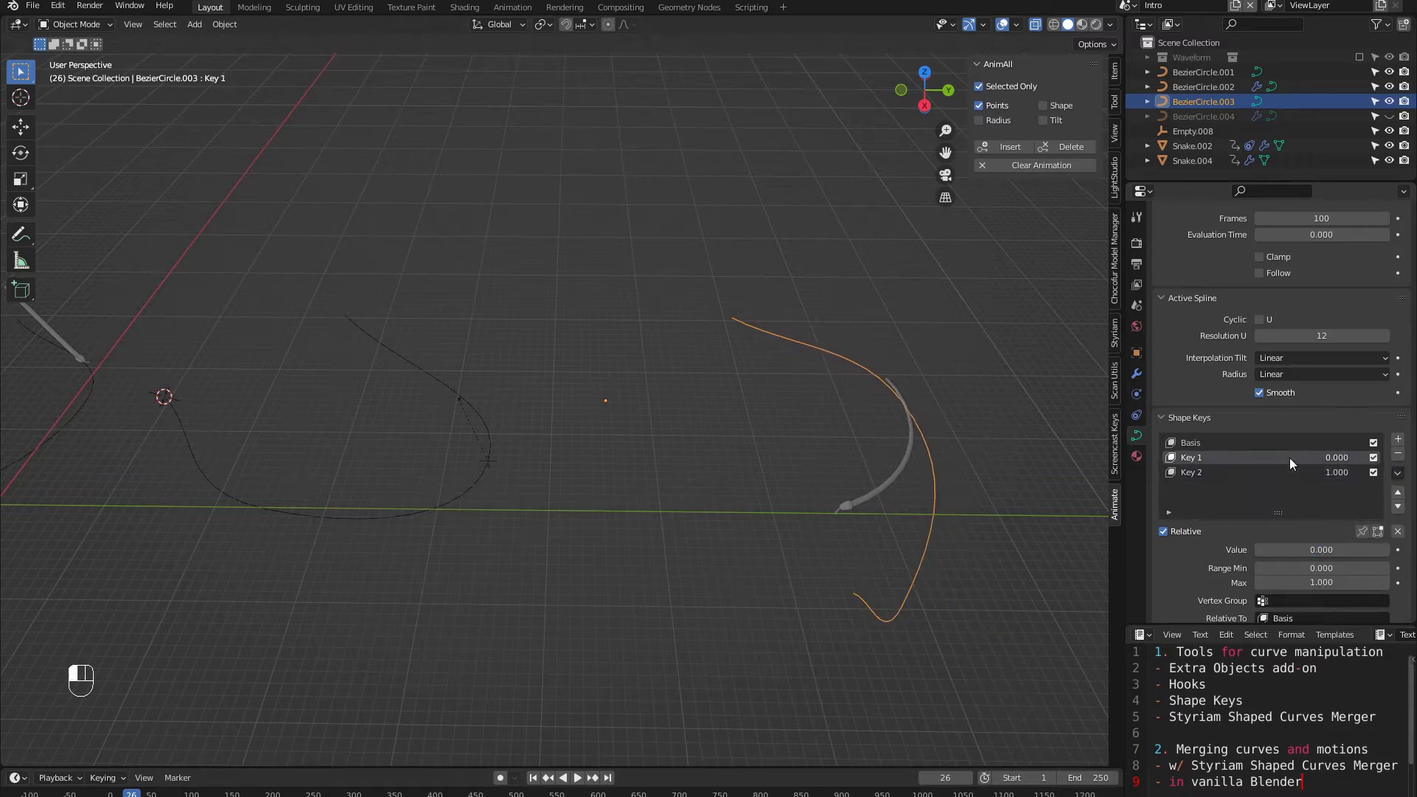
Step: Remove the shape keys Key 1, Basis and Key 2 in that order, and check the curve's shape in Edit Mode
click(1398, 453)
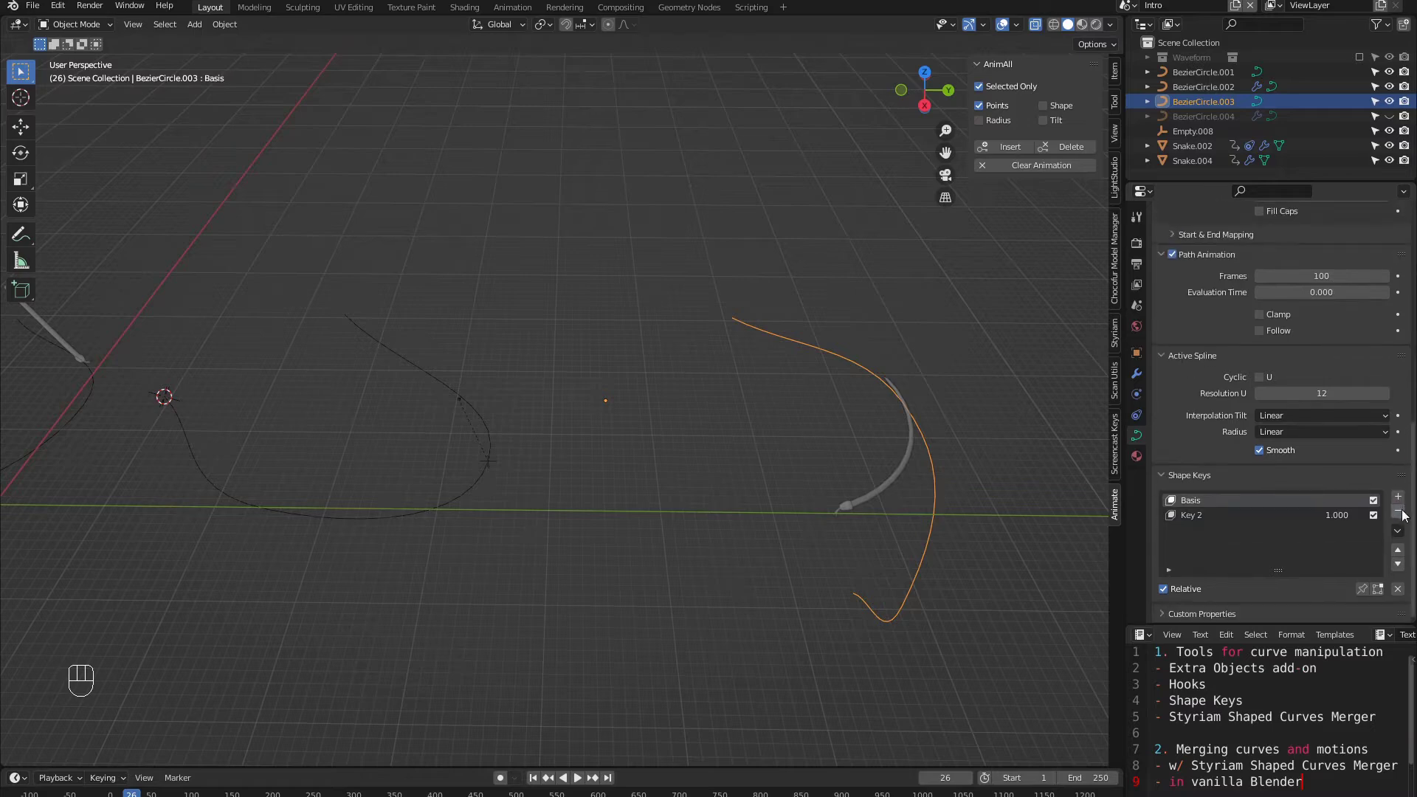
click(1399, 511)
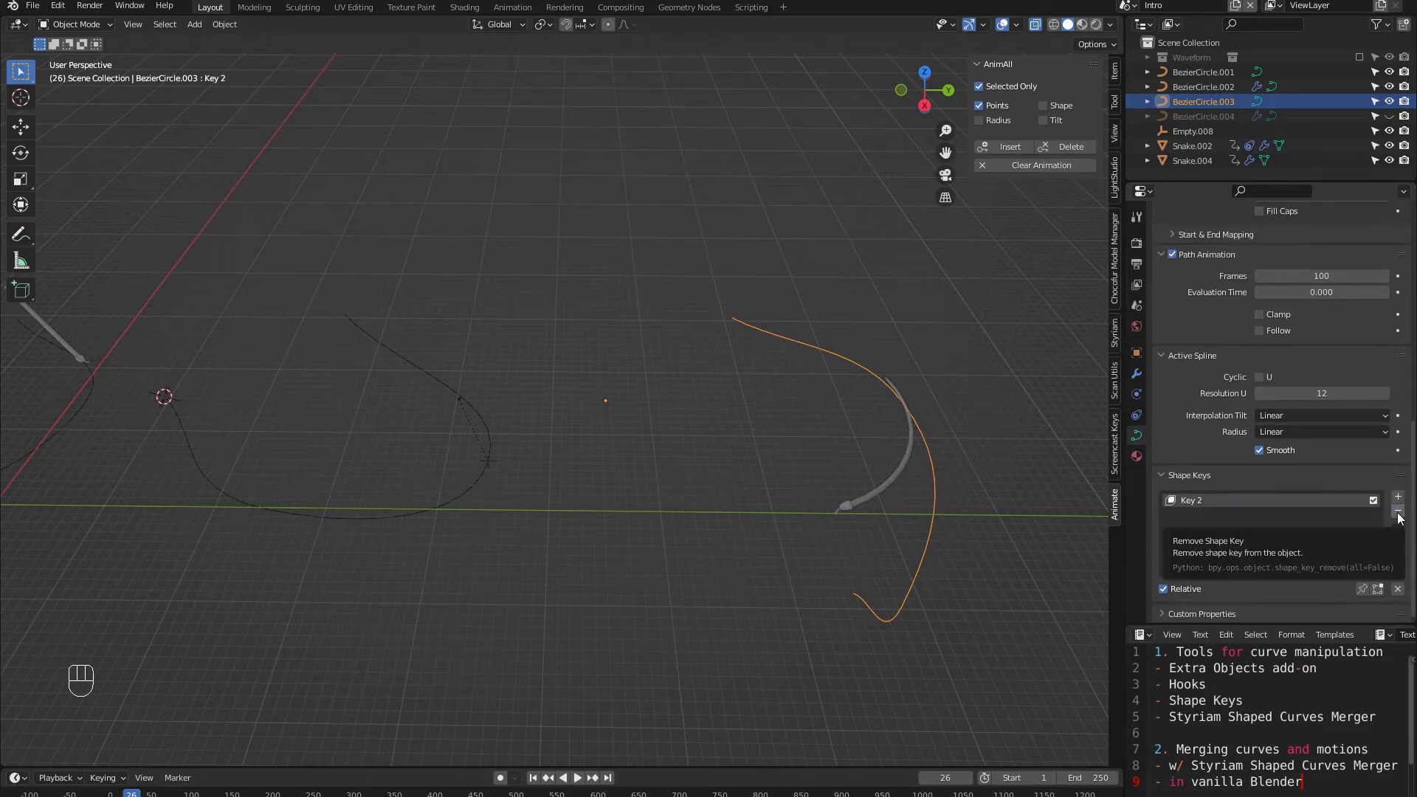
click(1398, 511)
key(Tab)
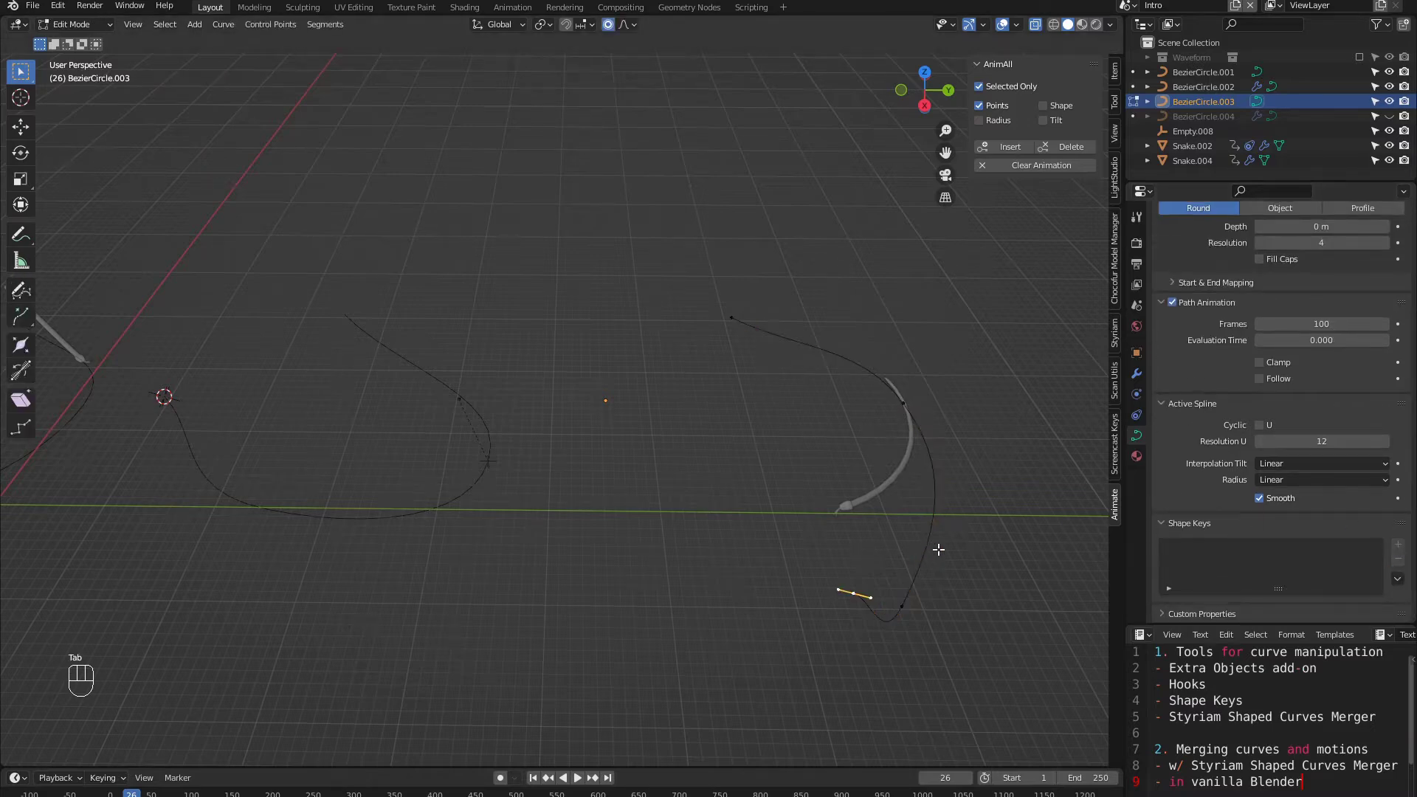
key(Tab)
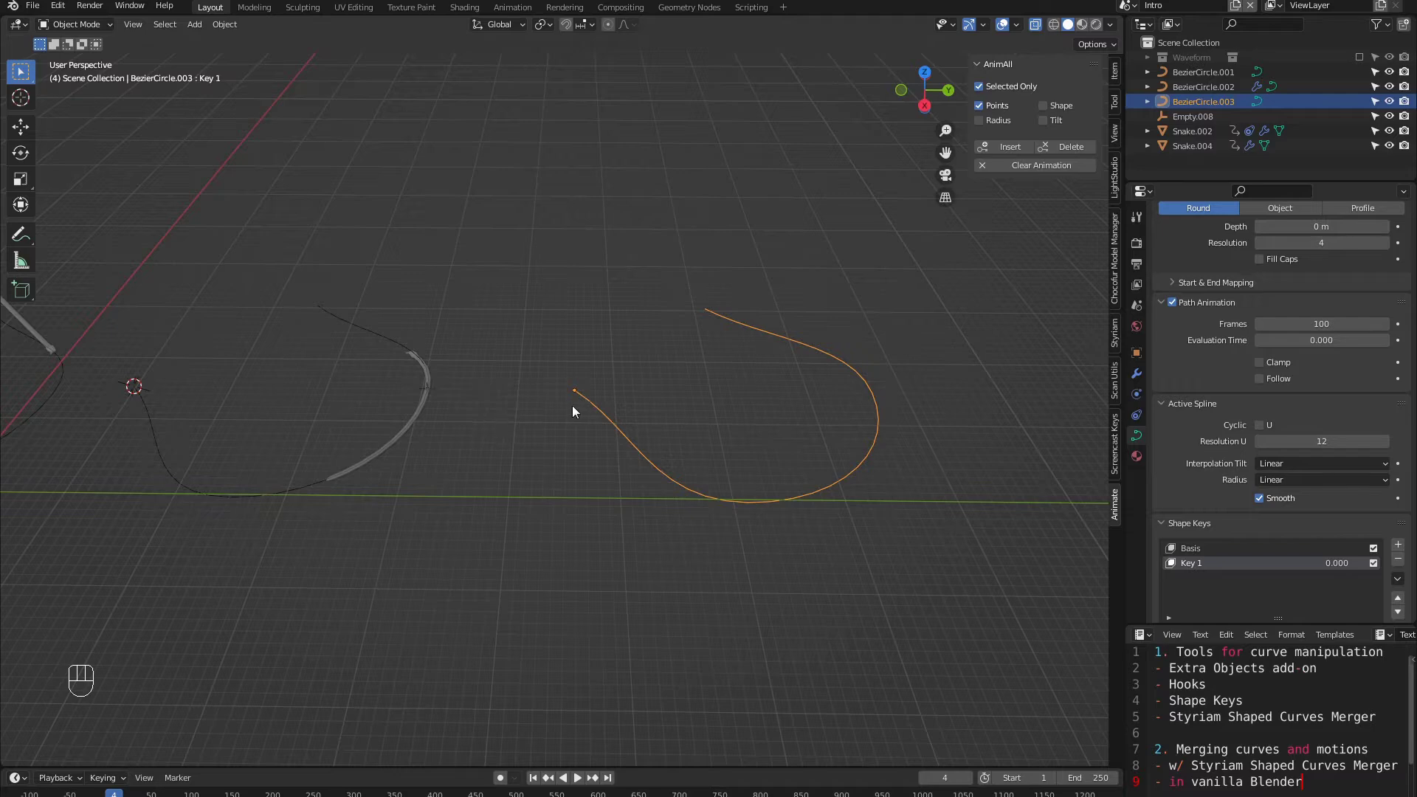
Step: Try joining BezierCircle.003 into BezierCircle.002 with BezierCircle.002 active, and undo the join
shift+click(378, 331)
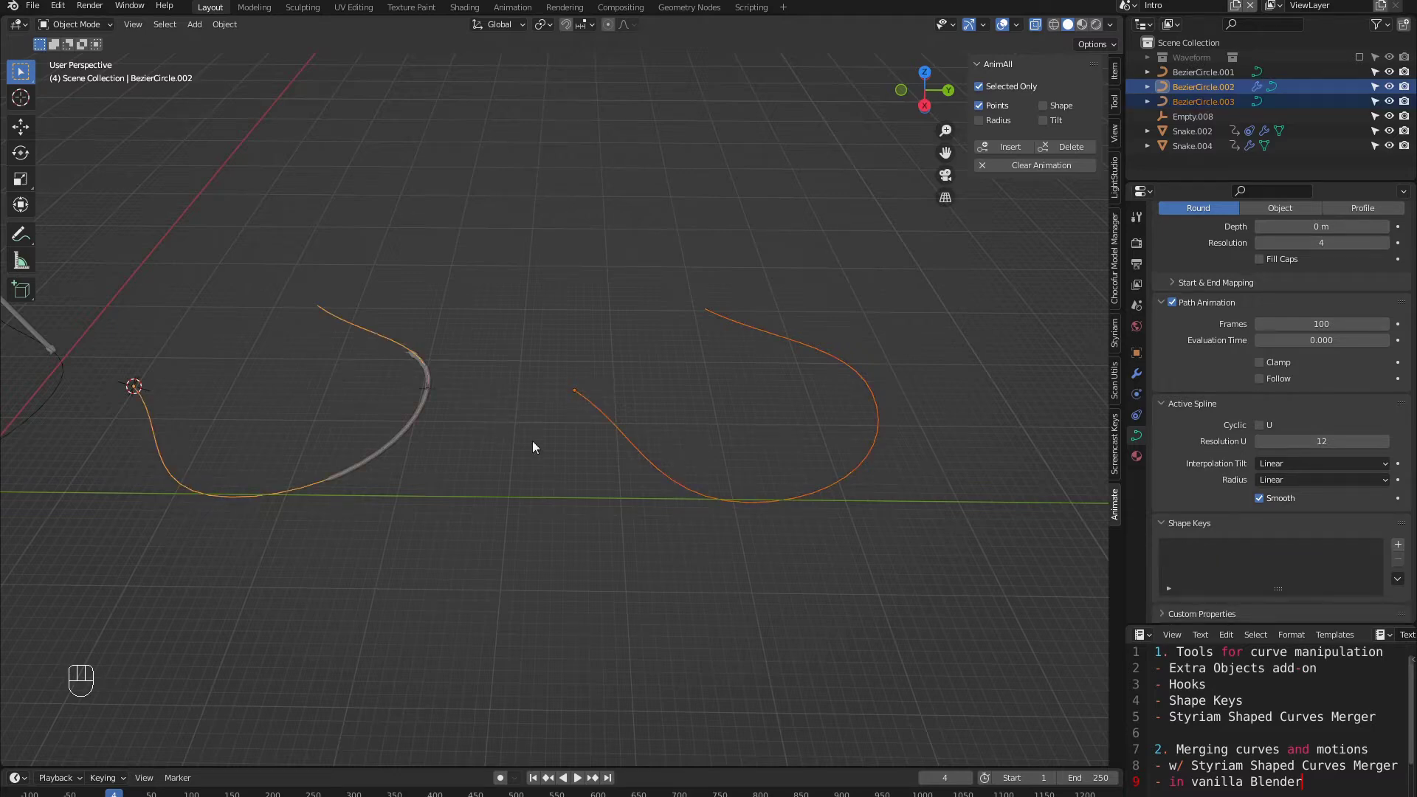
key(ctrl+j)
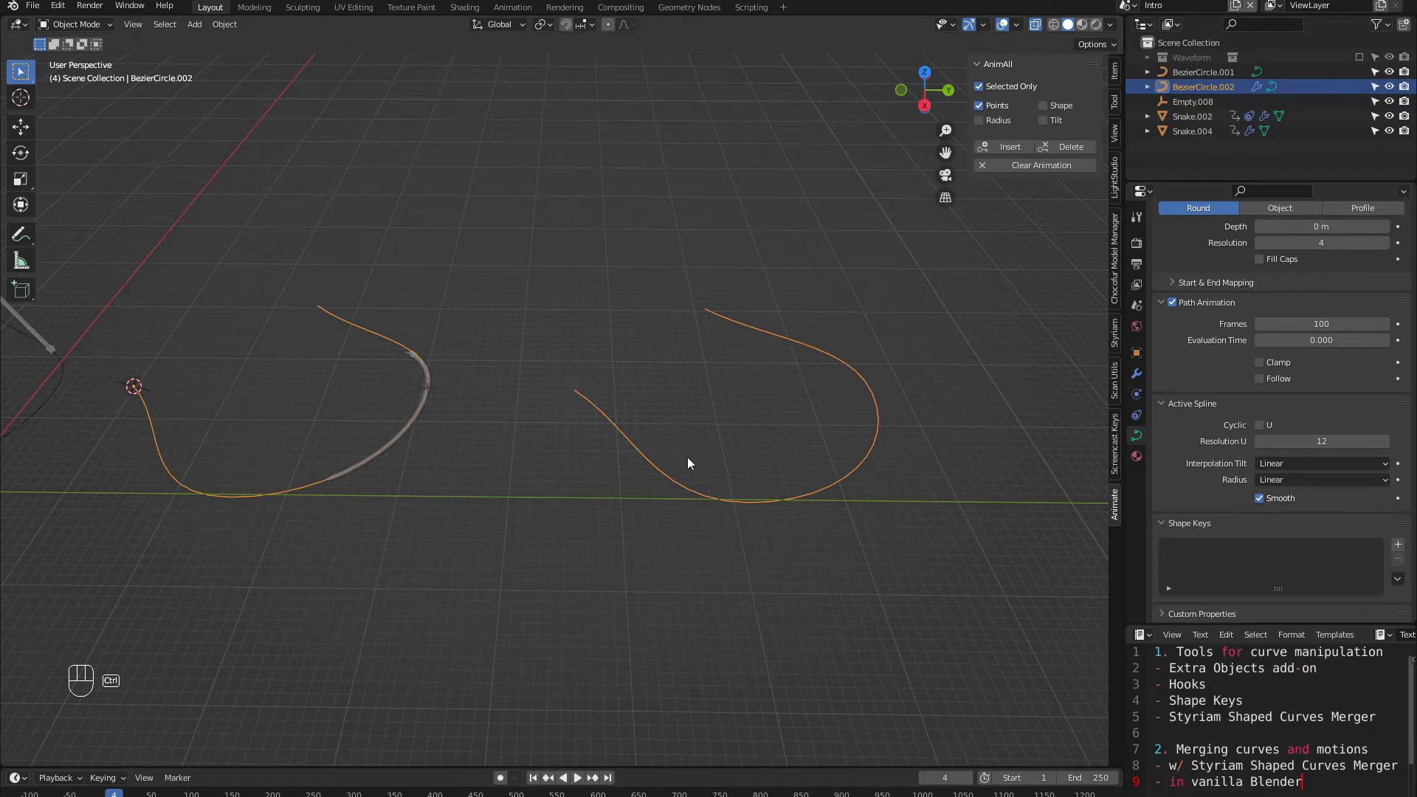
key(ctrl+z)
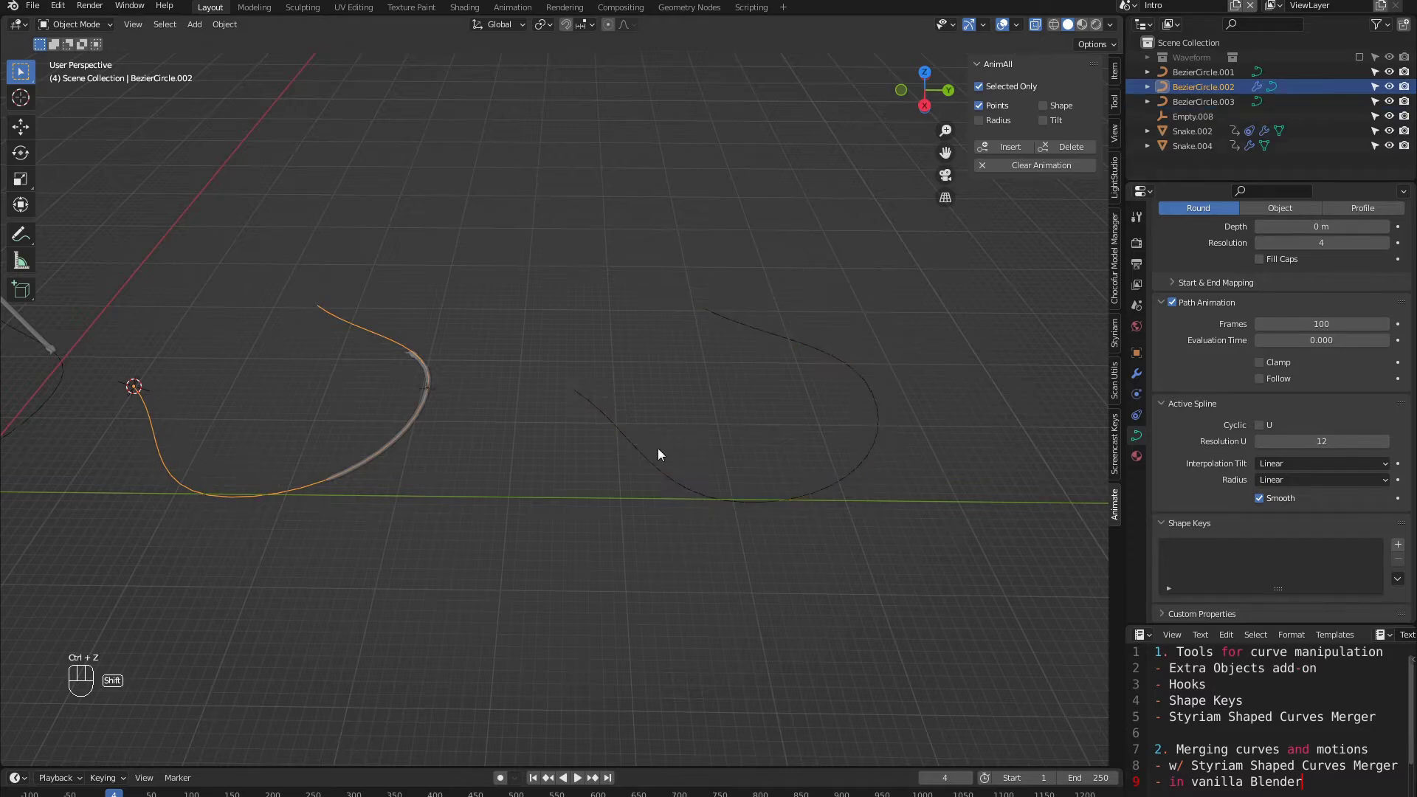
Step: Join BezierCircle.002 into BezierCircle.003, with the shape-keyed BezierCircle.003 as the active object
shift+click(634, 449)
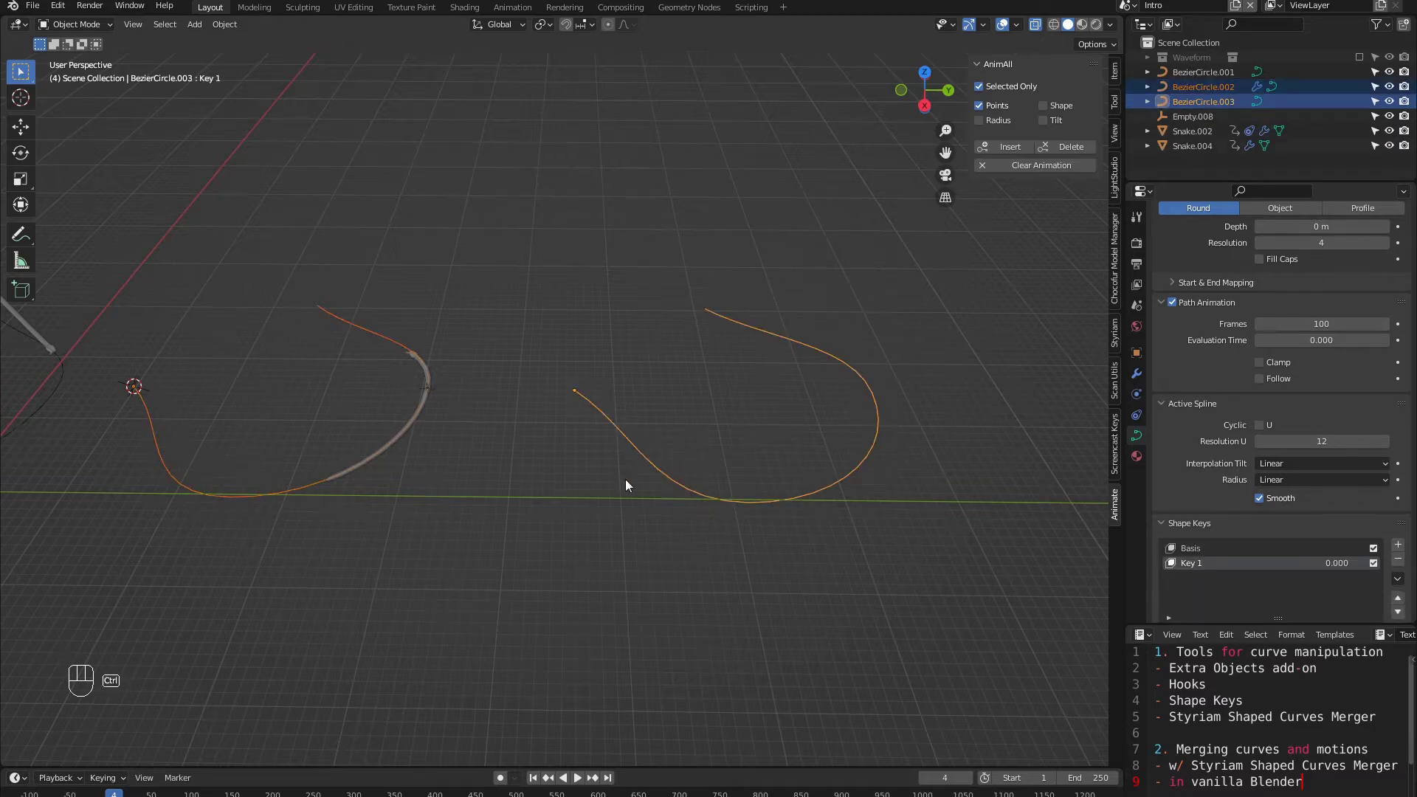
key(ctrl+j)
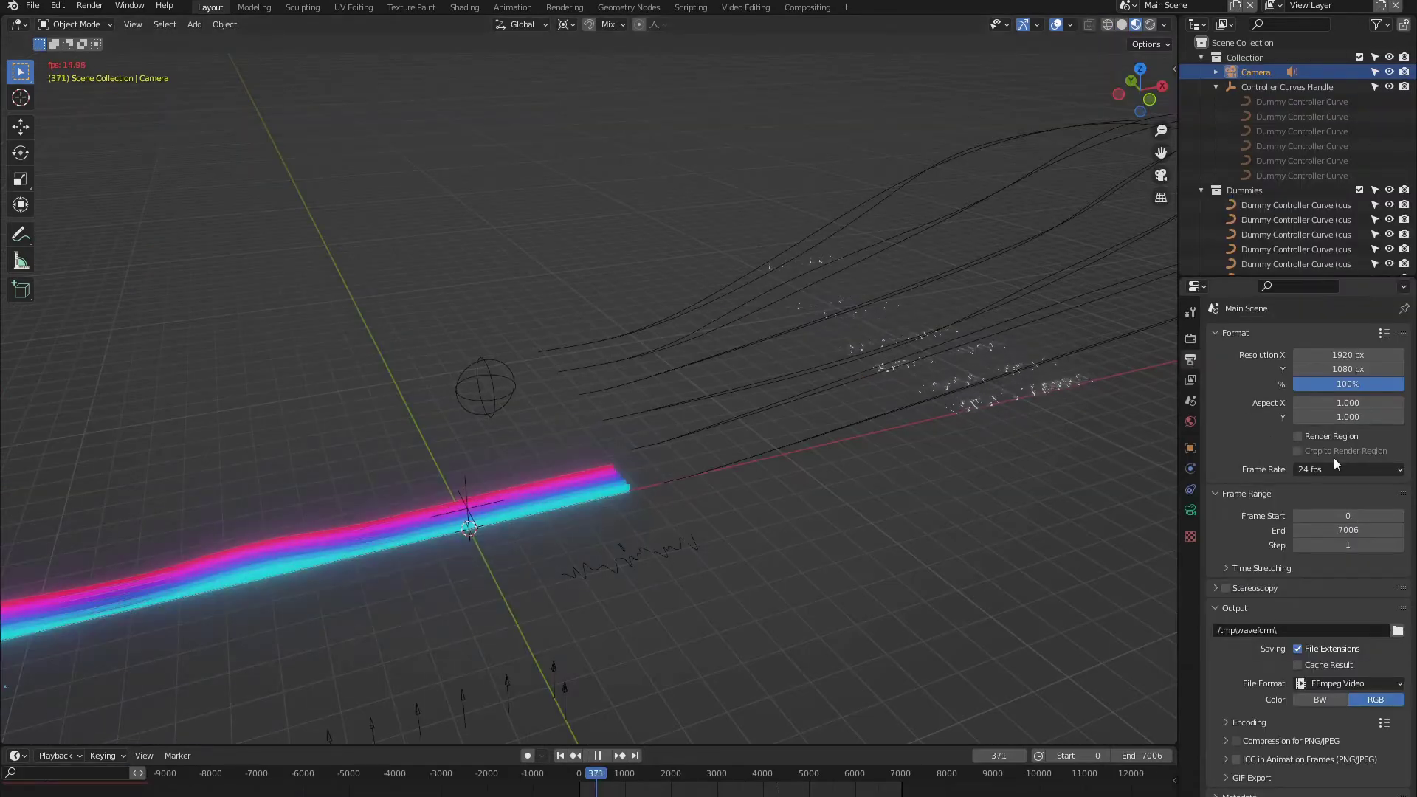
Step: Set the Main Scene's frame rate to 240 fps while the waveform animation plays, and look along the coloured strands
click(1336, 469)
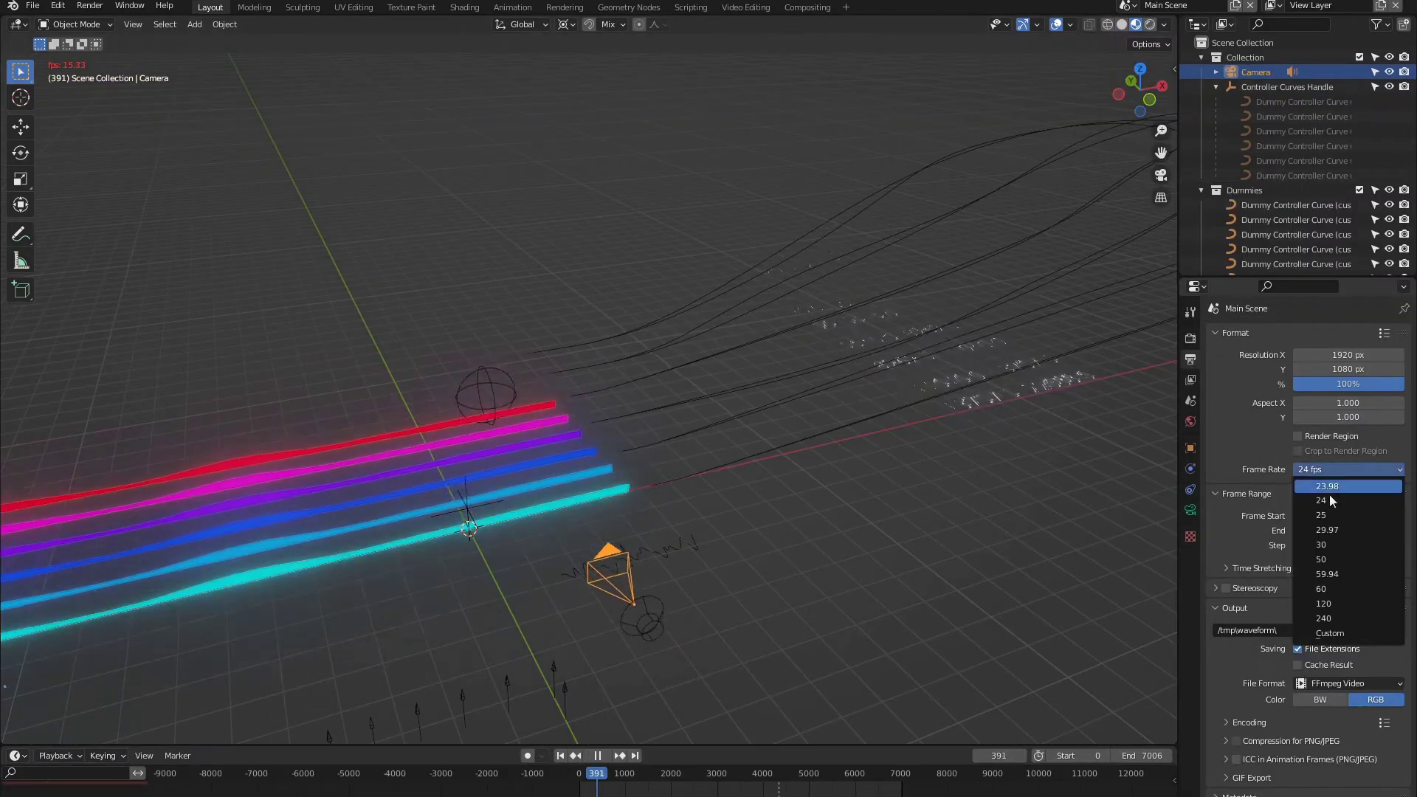
click(1339, 605)
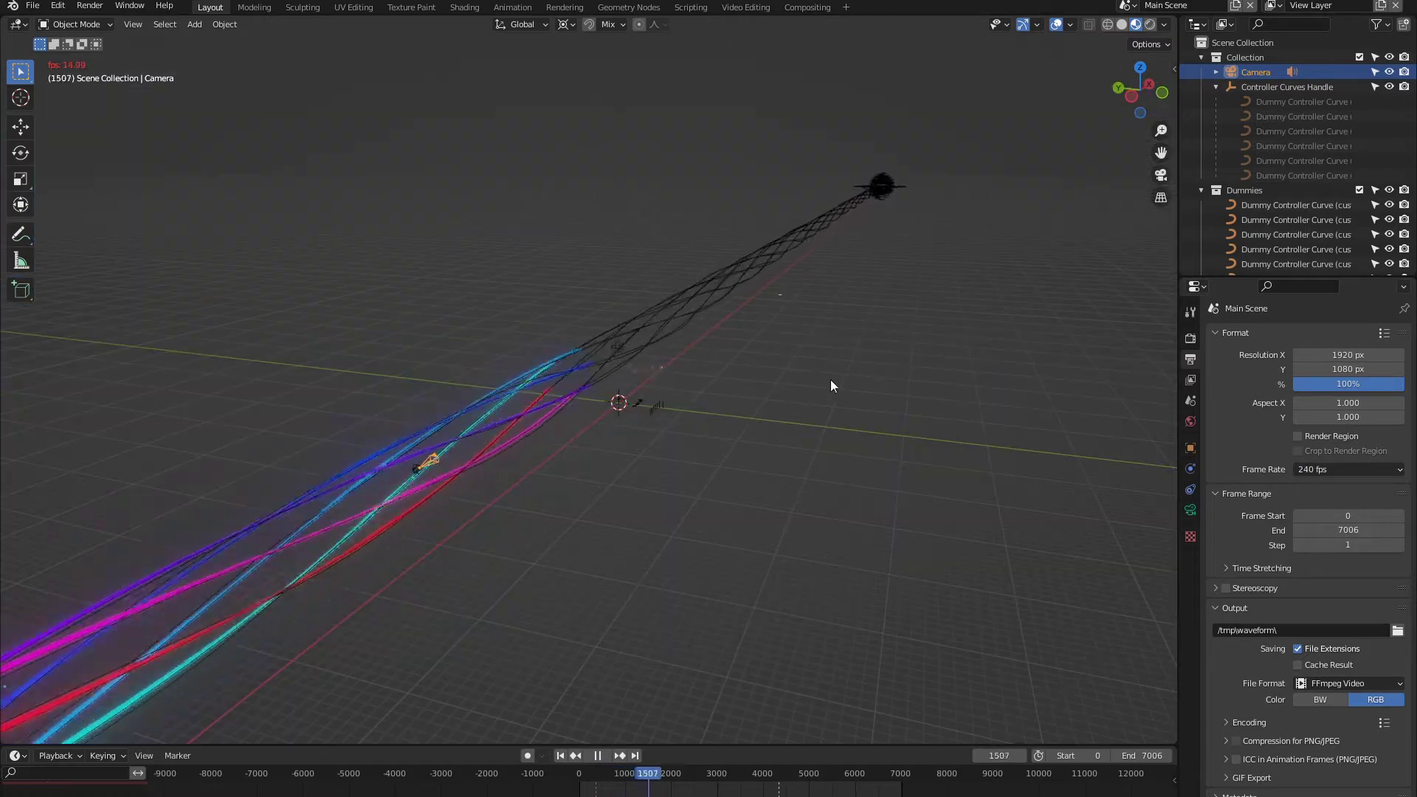
middle_drag(826, 378, 668, 471)
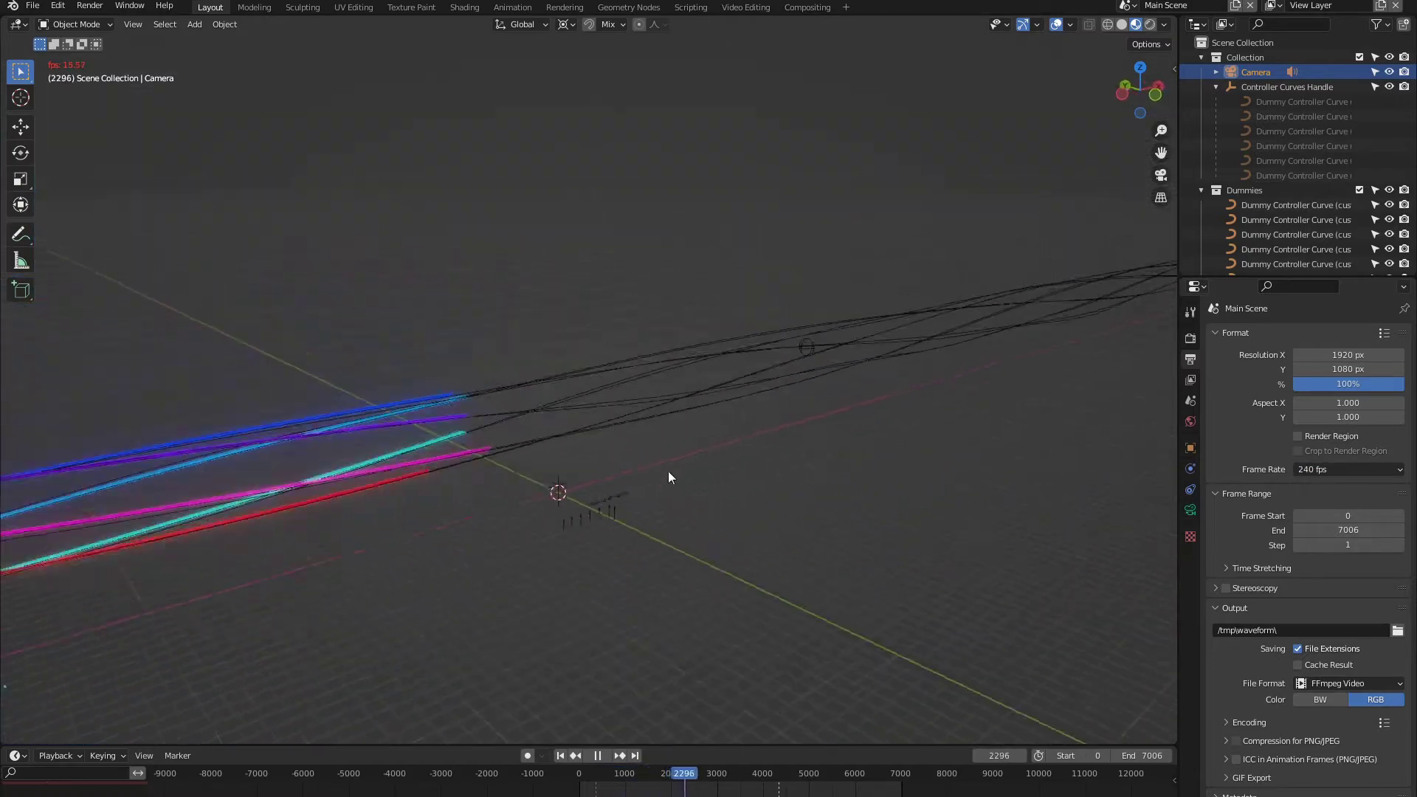
Step: Look along the waveform strands during playback and choose a different frame rate preset for the Main Scene
scroll(707, 465, up, 3)
scroll(707, 465, down, 3)
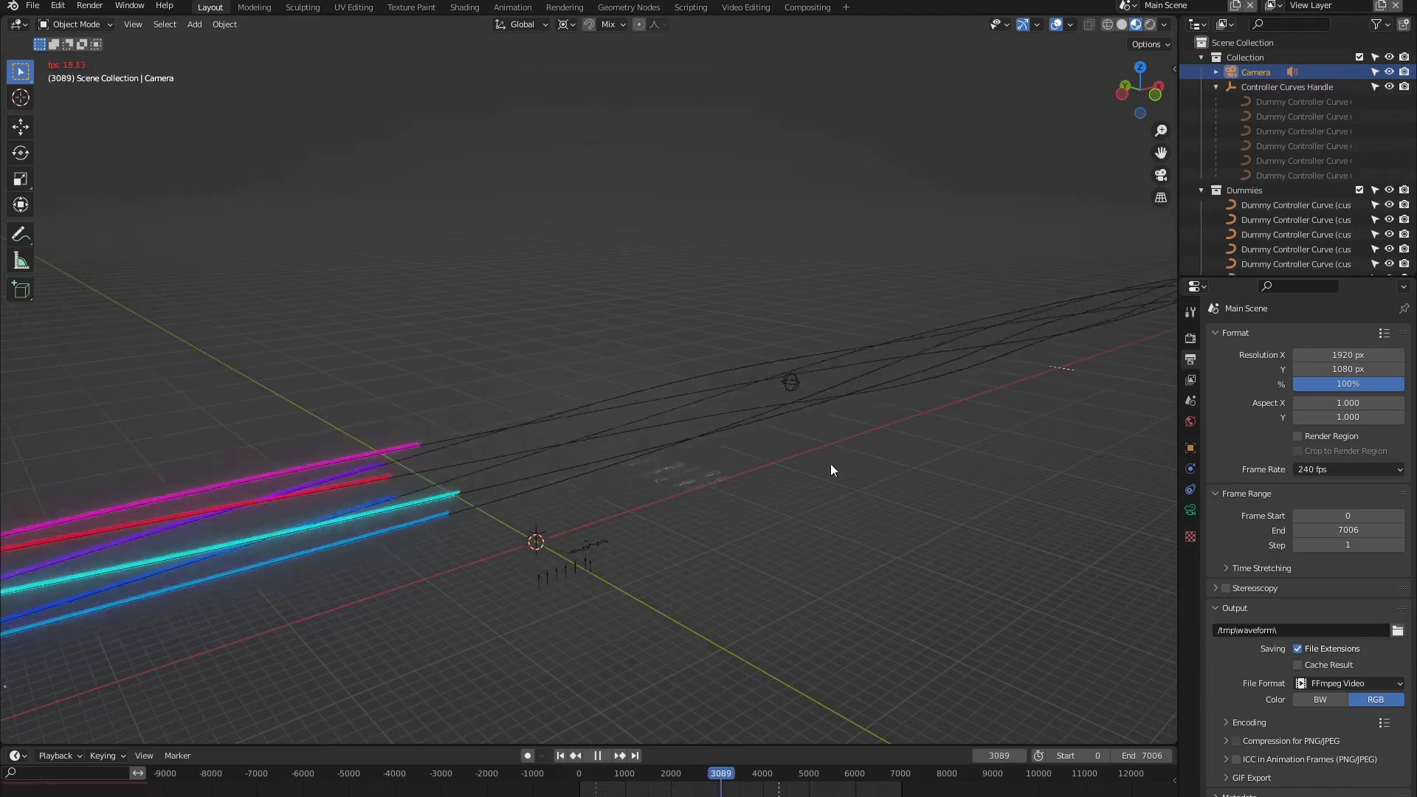
mouse_move(890, 452)
middle_down()
mouse_move(942, 442)
mouse_move(906, 454)
middle_up()
click(1349, 469)
click(1348, 574)
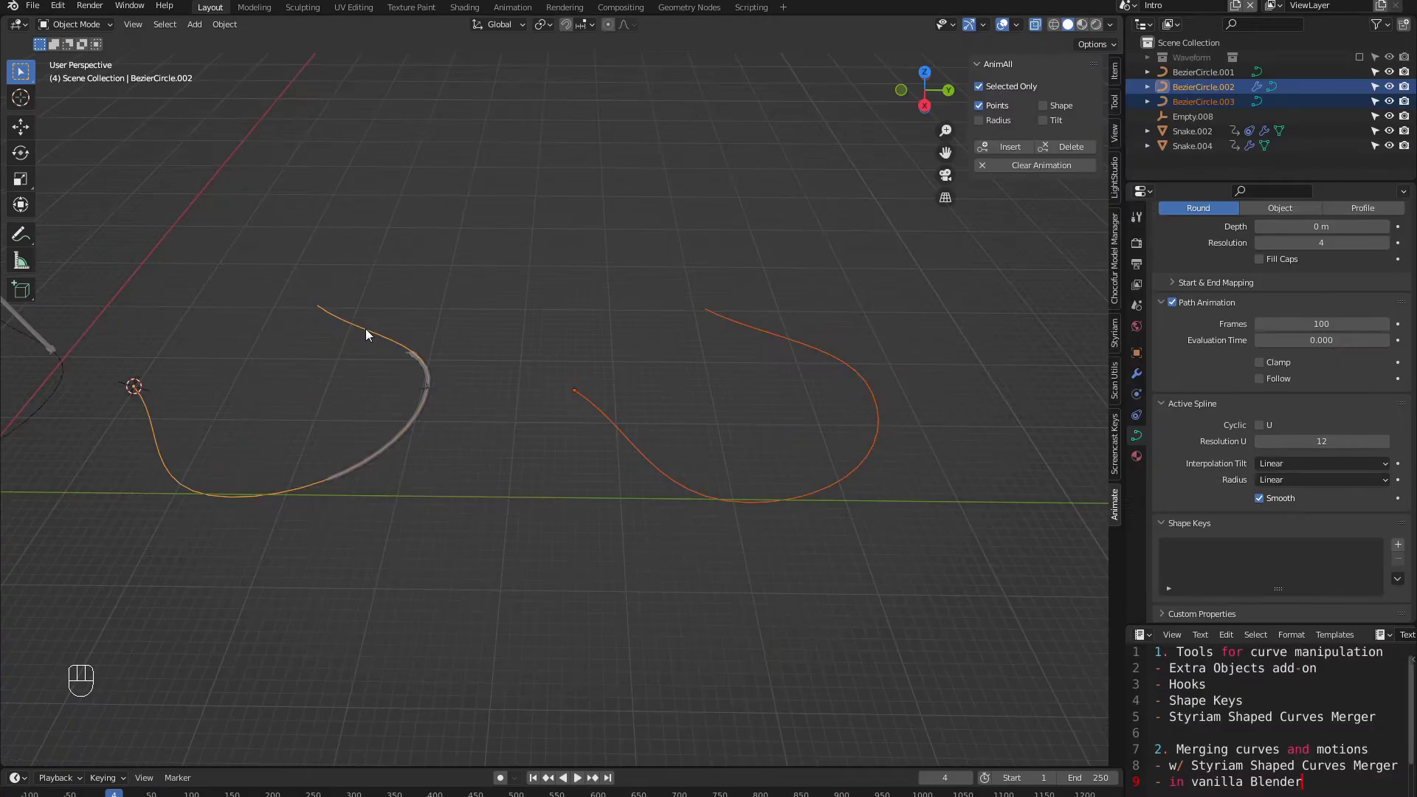
Step: Join BezierCircle.002 and BezierCircle.003 using Join Curves (w/ shape keys), keeping the original curves
right_click(365, 330)
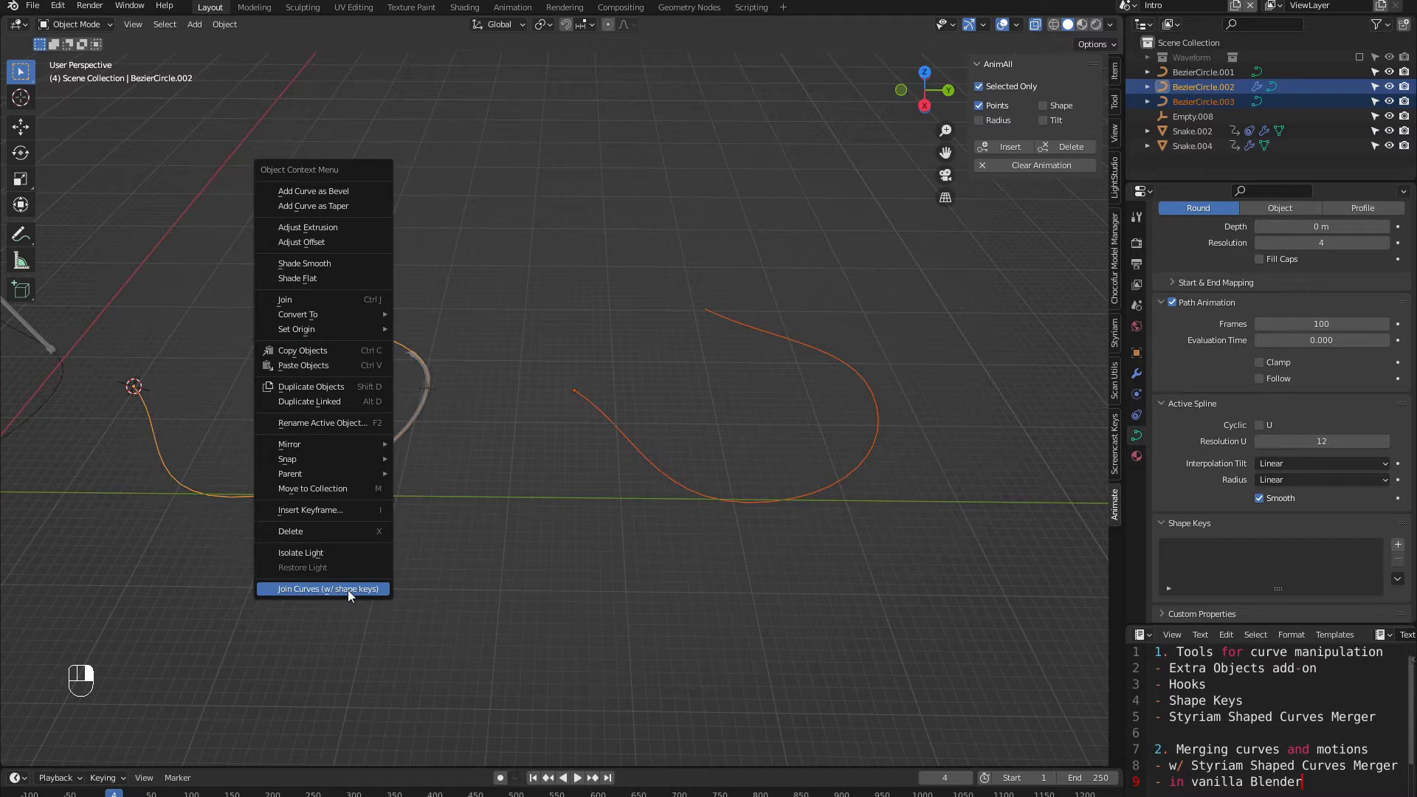
click(348, 589)
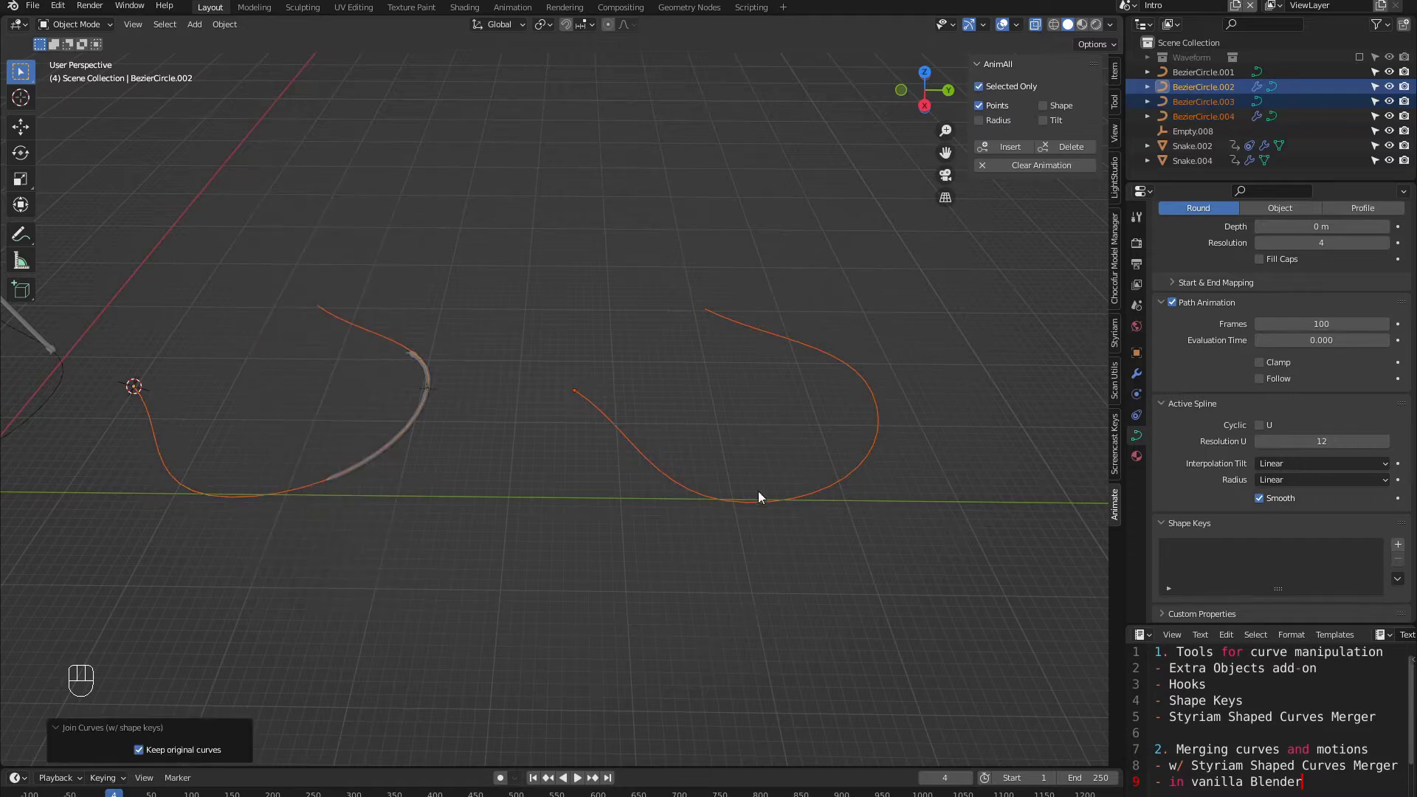
click(651, 460)
key(g)
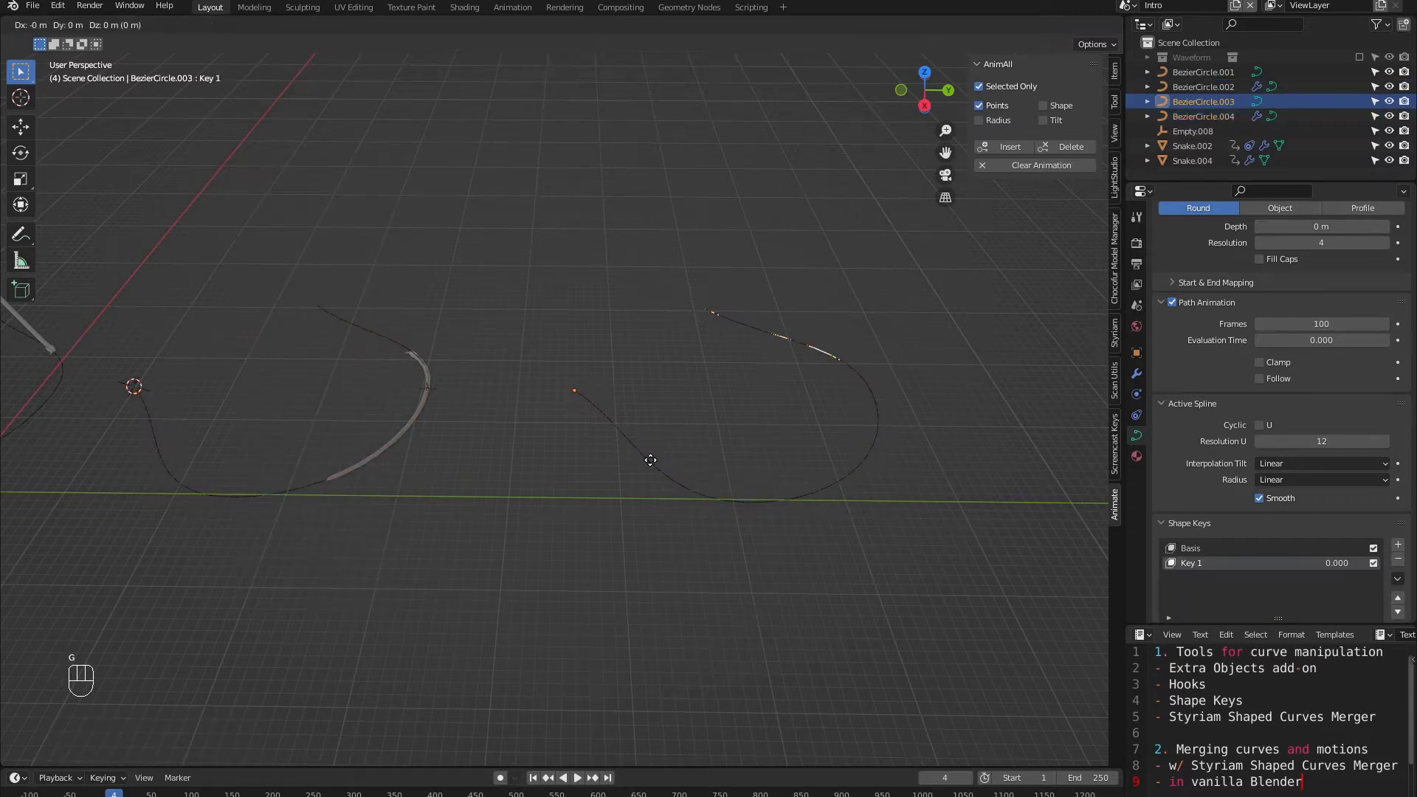
right_click(642, 446)
Step: Select the joined curve, try moving it along Z and cancel the move, and try its Key 1 shape key value
click(641, 446)
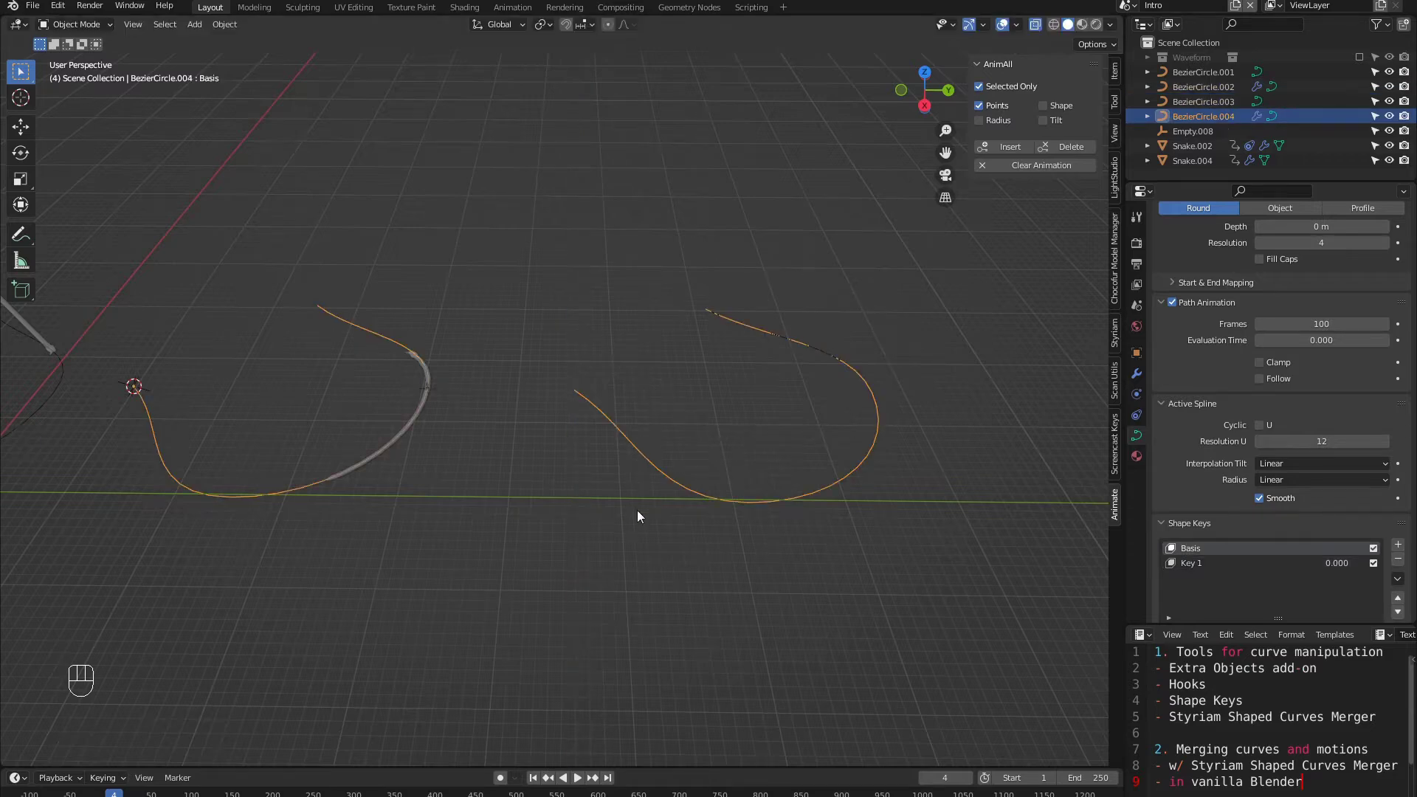
key(g)
key(z)
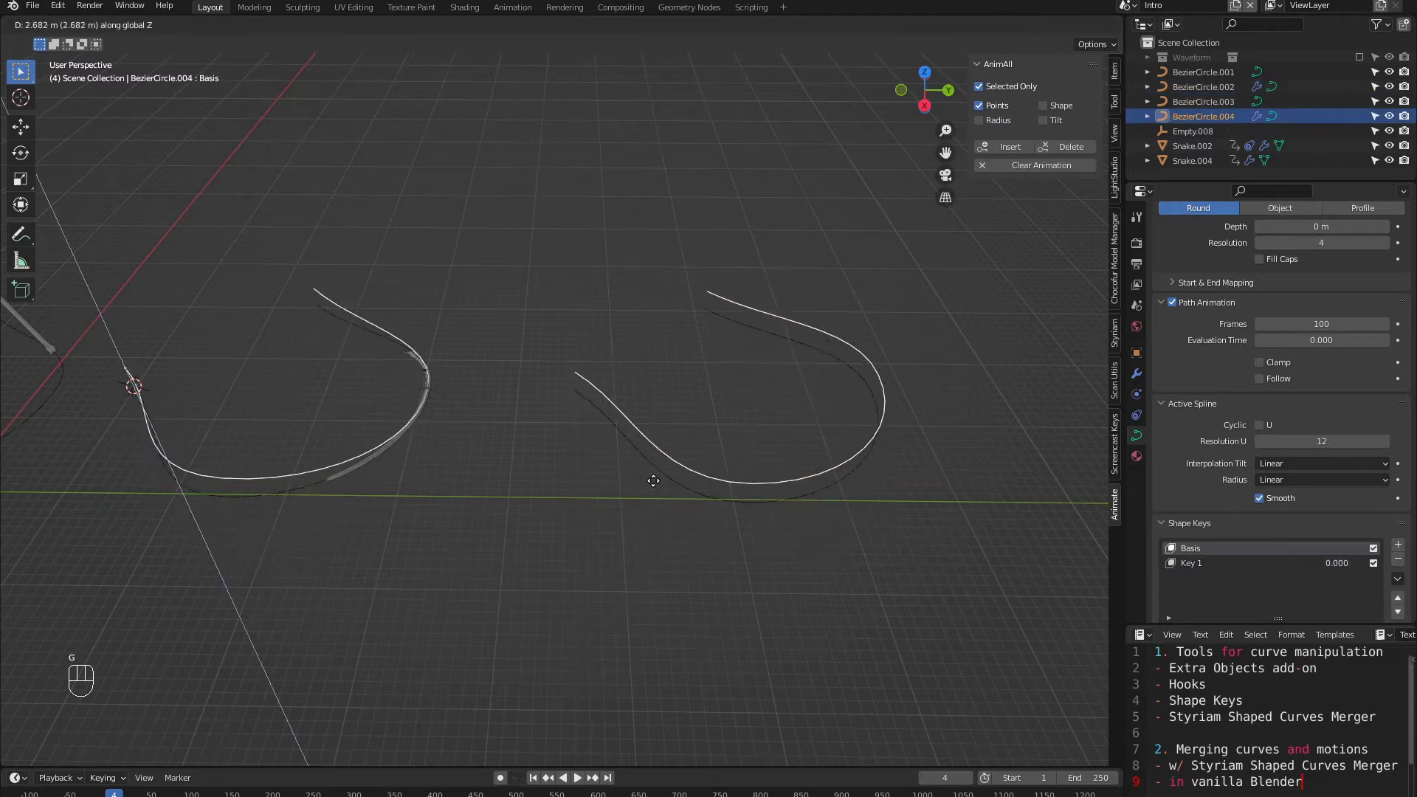
right_click(656, 473)
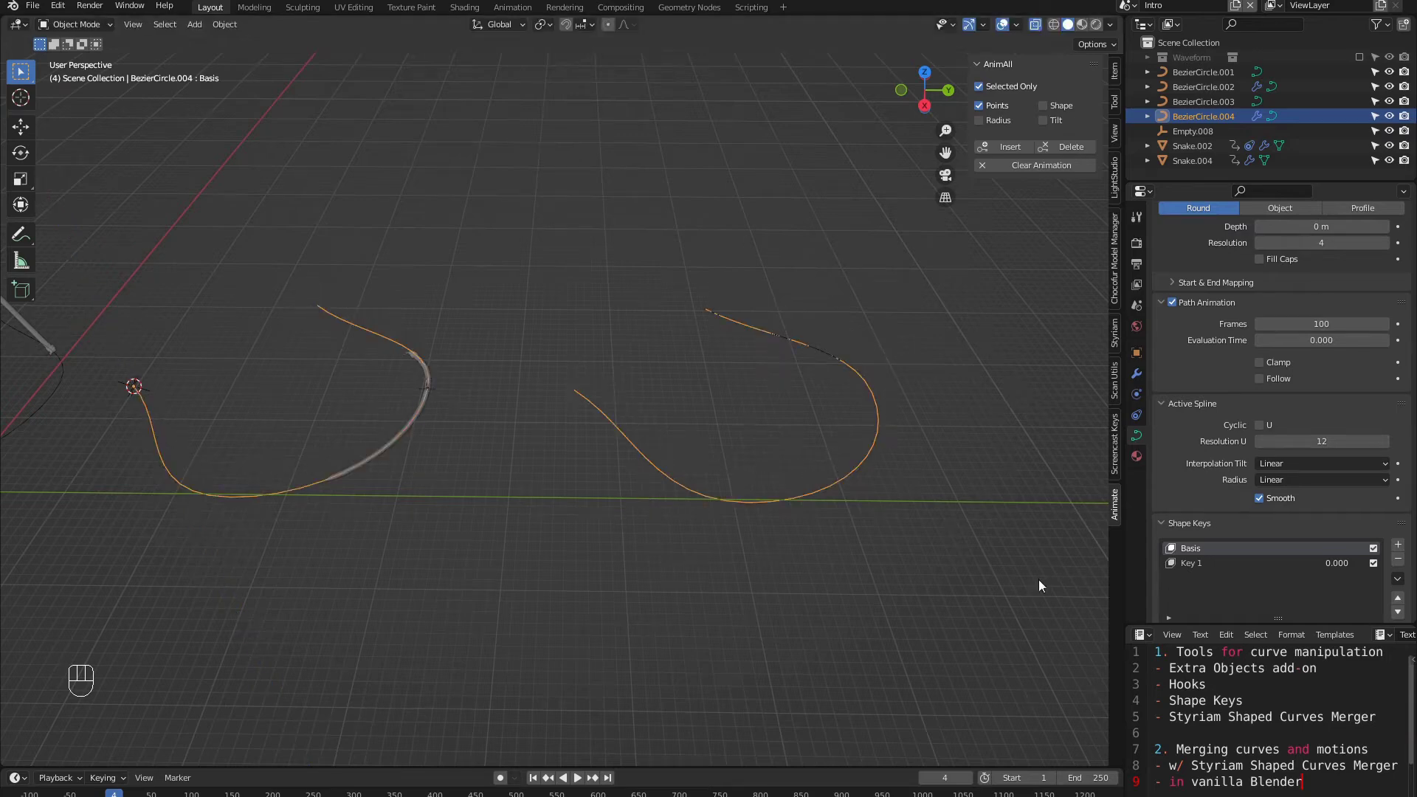
mouse_move(1335, 568)
mouse_down()
mouse_move(1387, 568)
mouse_move(1328, 568)
mouse_up()
Step: Connect the joined curve's two splines in Edit Mode with a segment between their far end points, and return to Object Mode
key(Tab)
scroll(435, 411, up, 3)
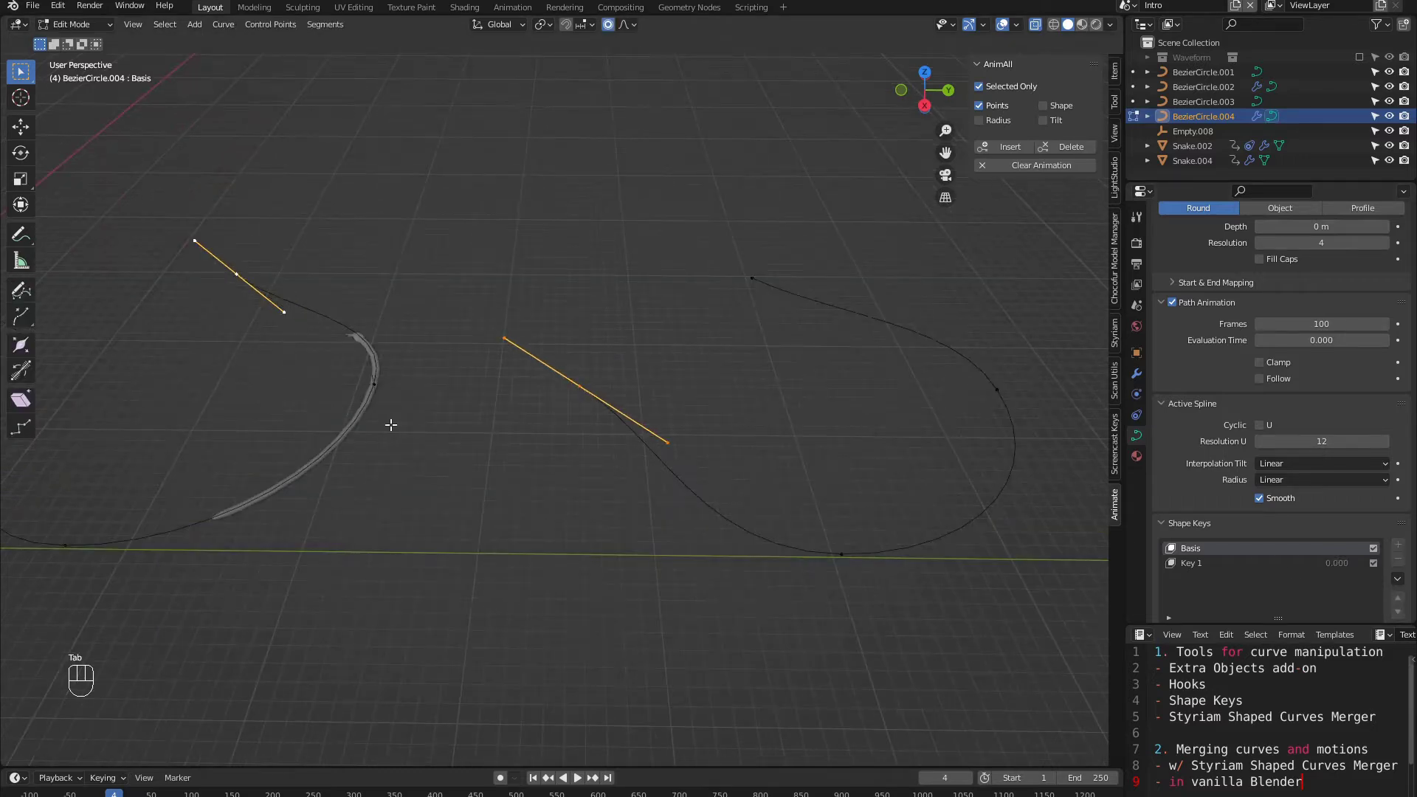
scroll(389, 422, down, 1)
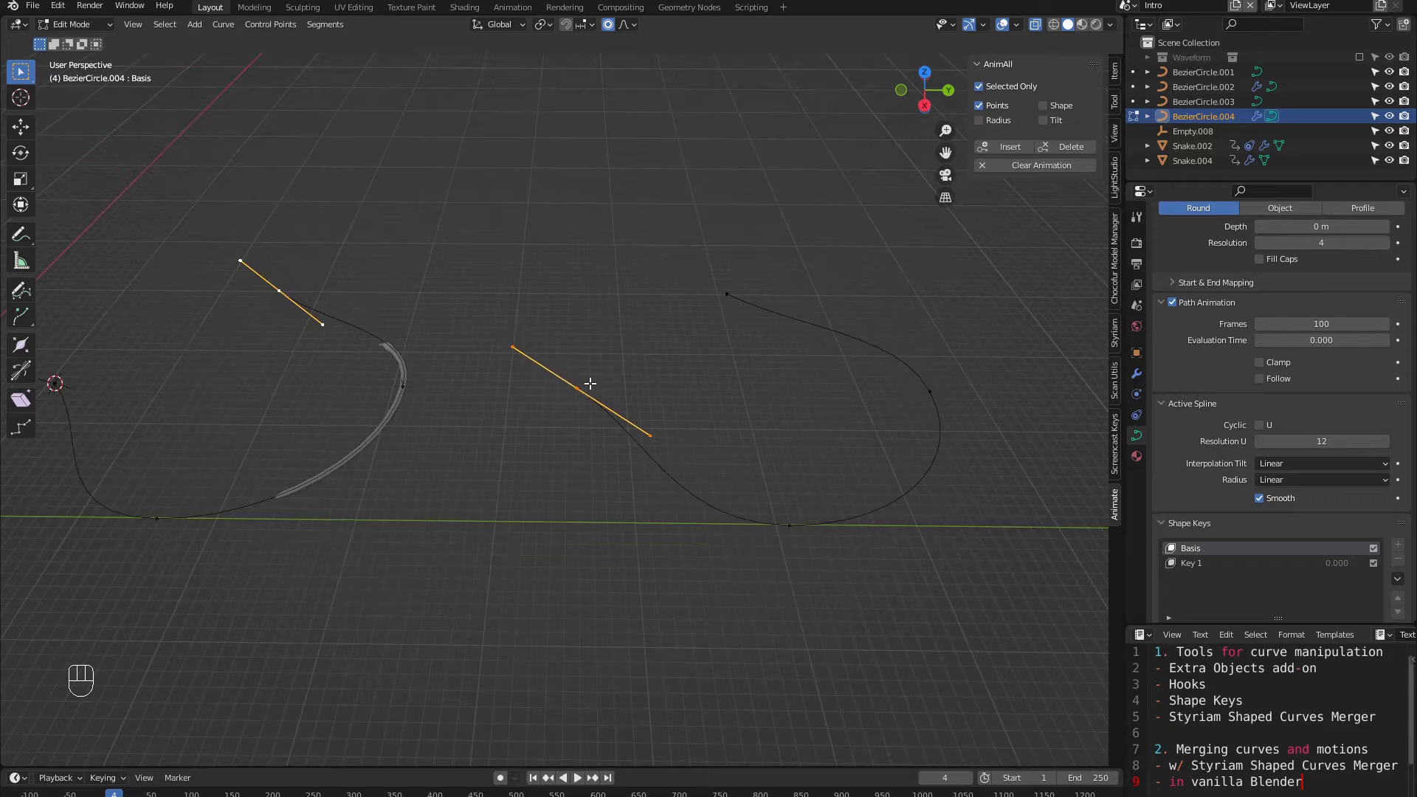
click(722, 298)
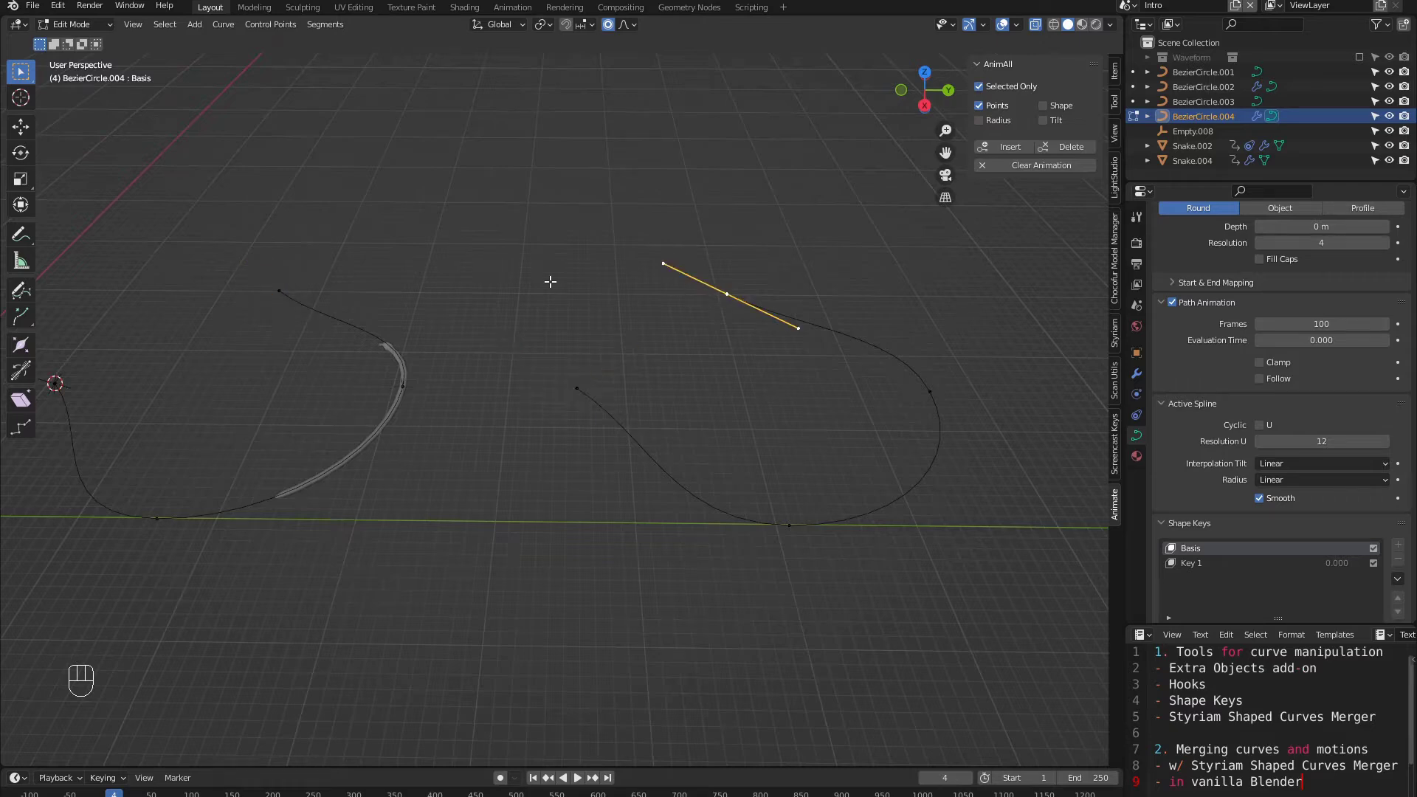
shift+click(284, 293)
key(f)
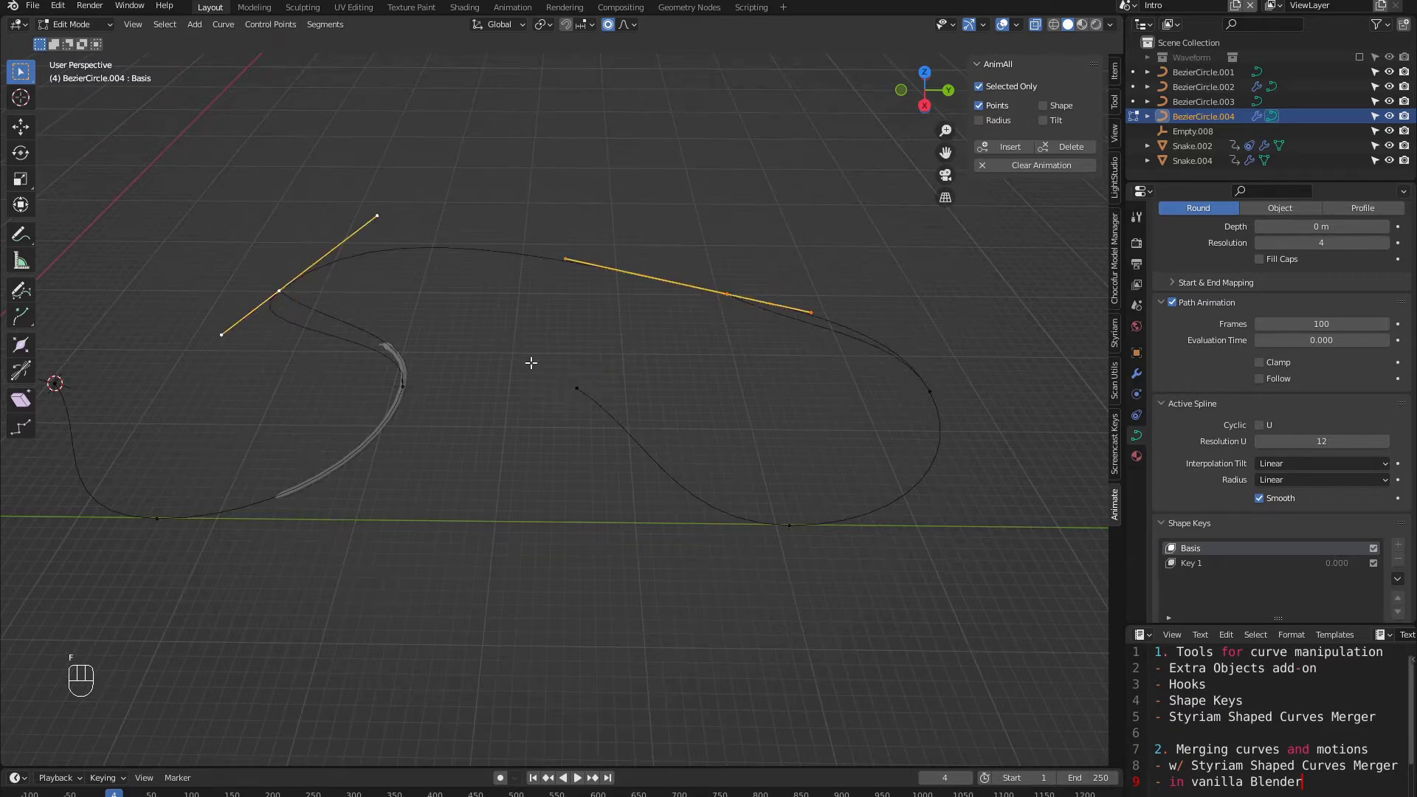
key(Tab)
scroll(708, 525, down, 1)
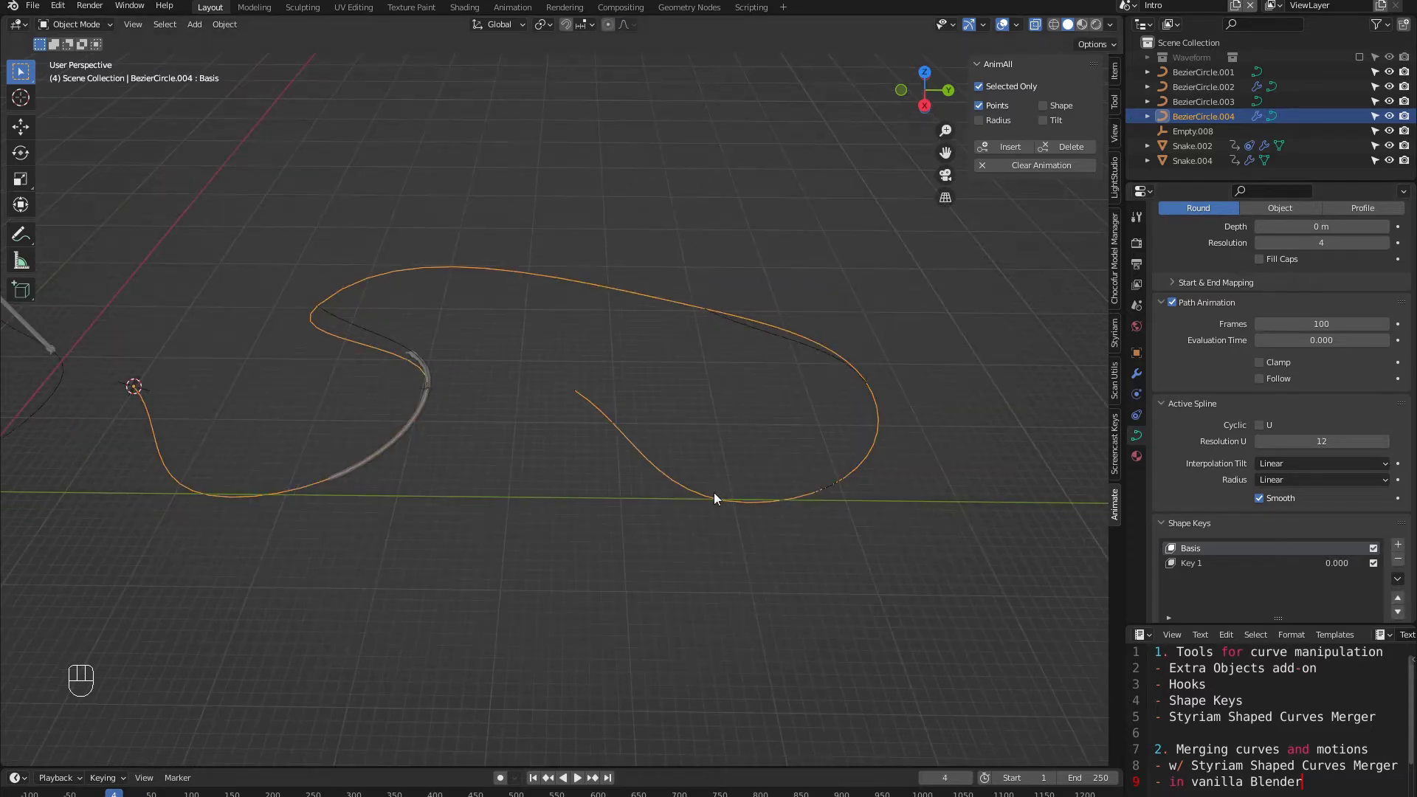
Step: Hide the original curves BezierCircle.003 and BezierCircle.002, leaving only the joined curve in that area
click(710, 493)
key(h)
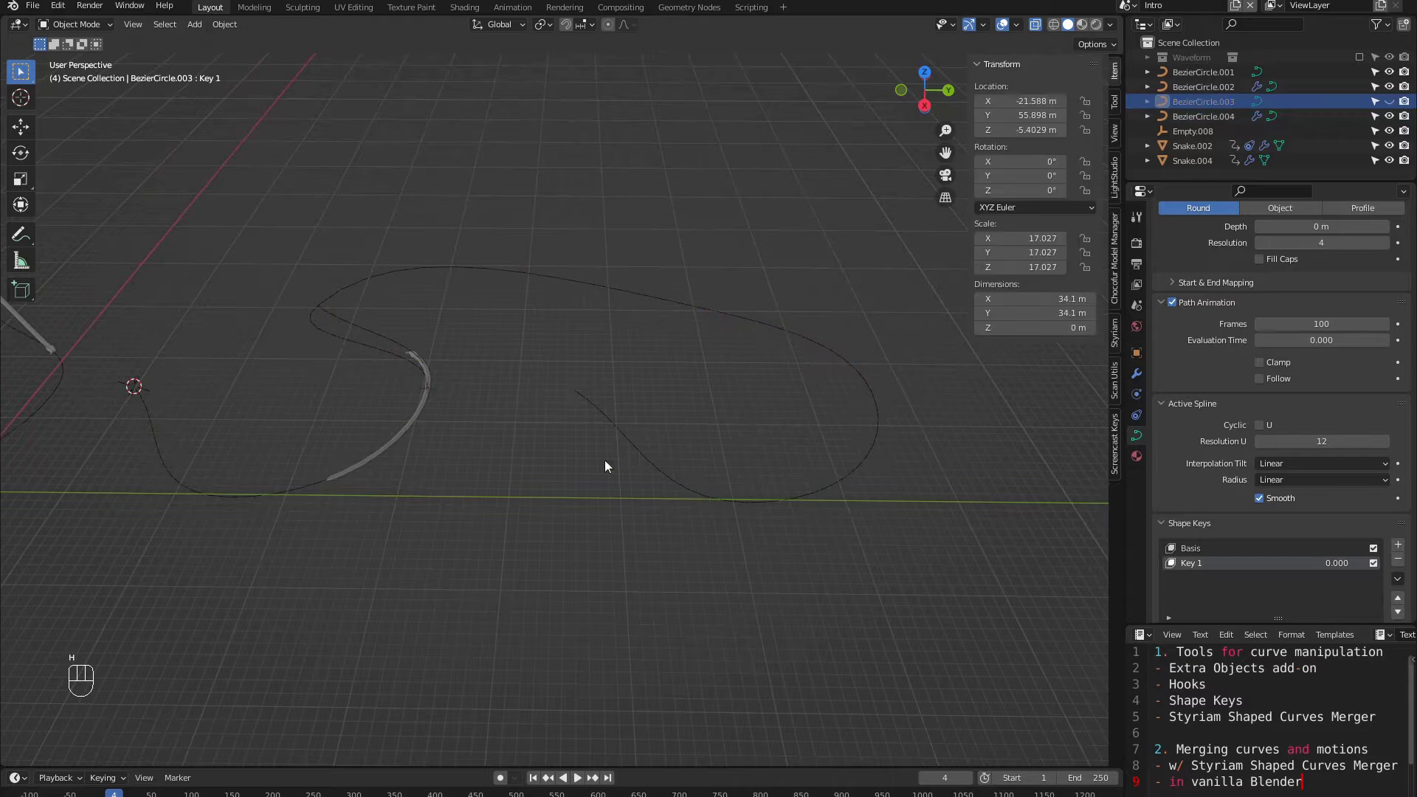
click(359, 345)
click(392, 340)
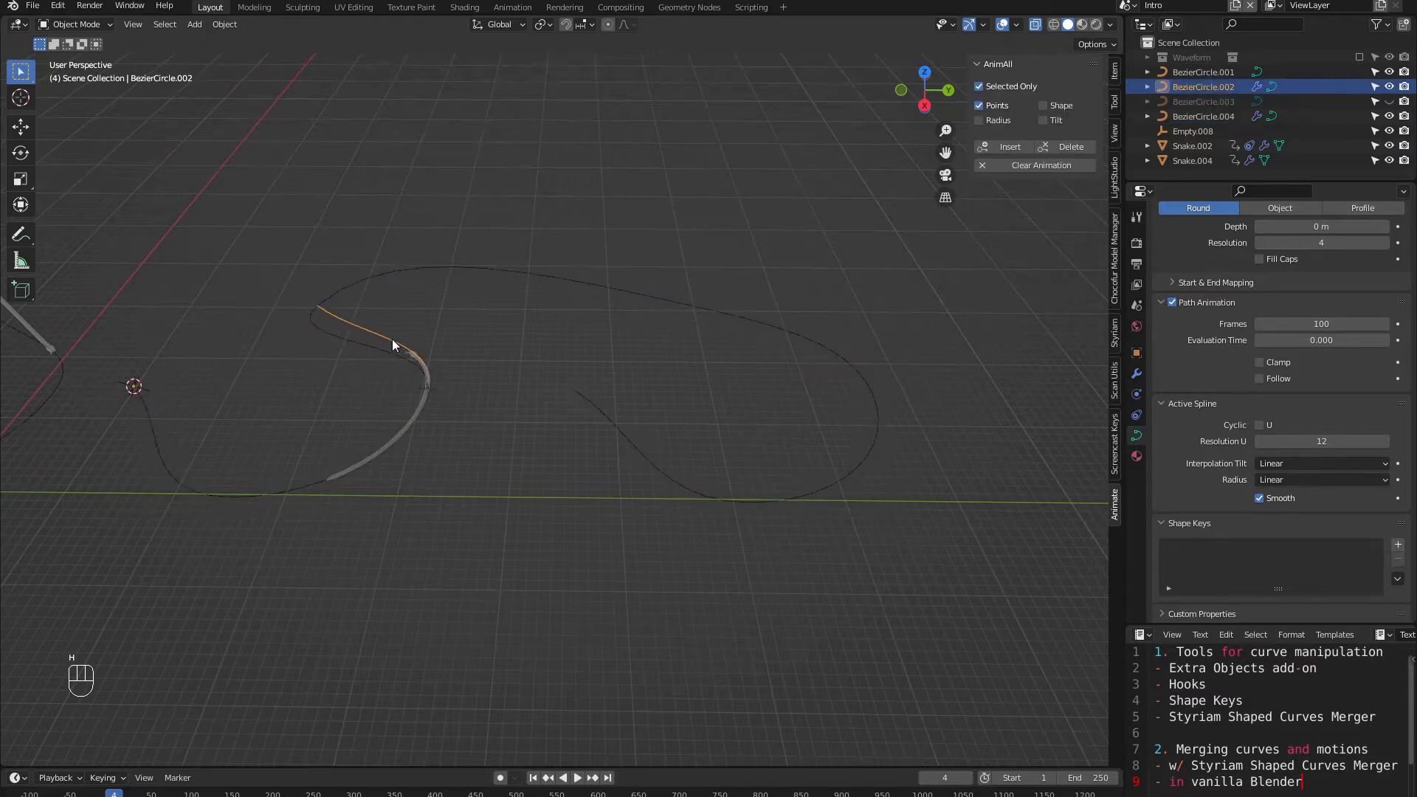
key(h)
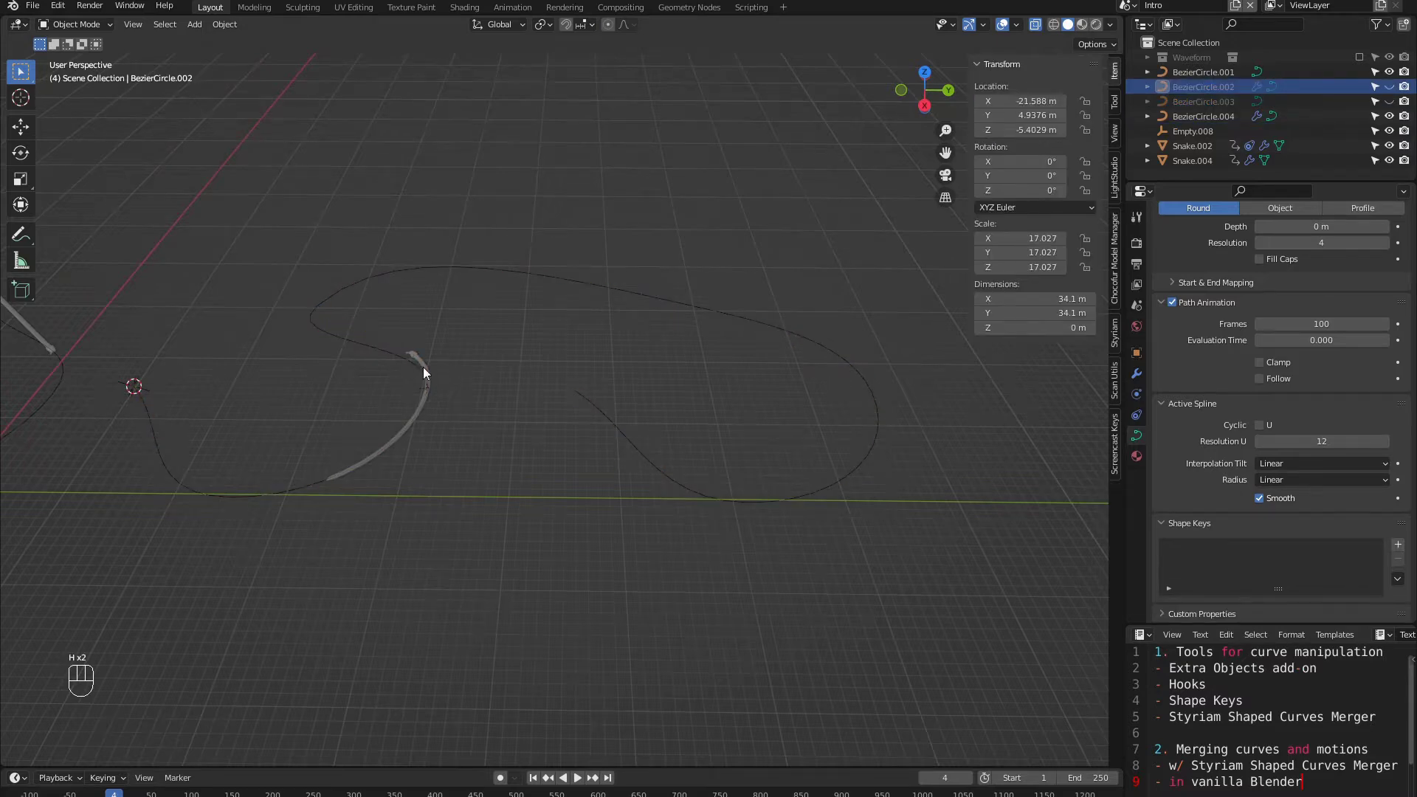
Step: Replace the Curve modifier's curve object on Snake.004 with the joined curve BezierCircle.004
click(426, 367)
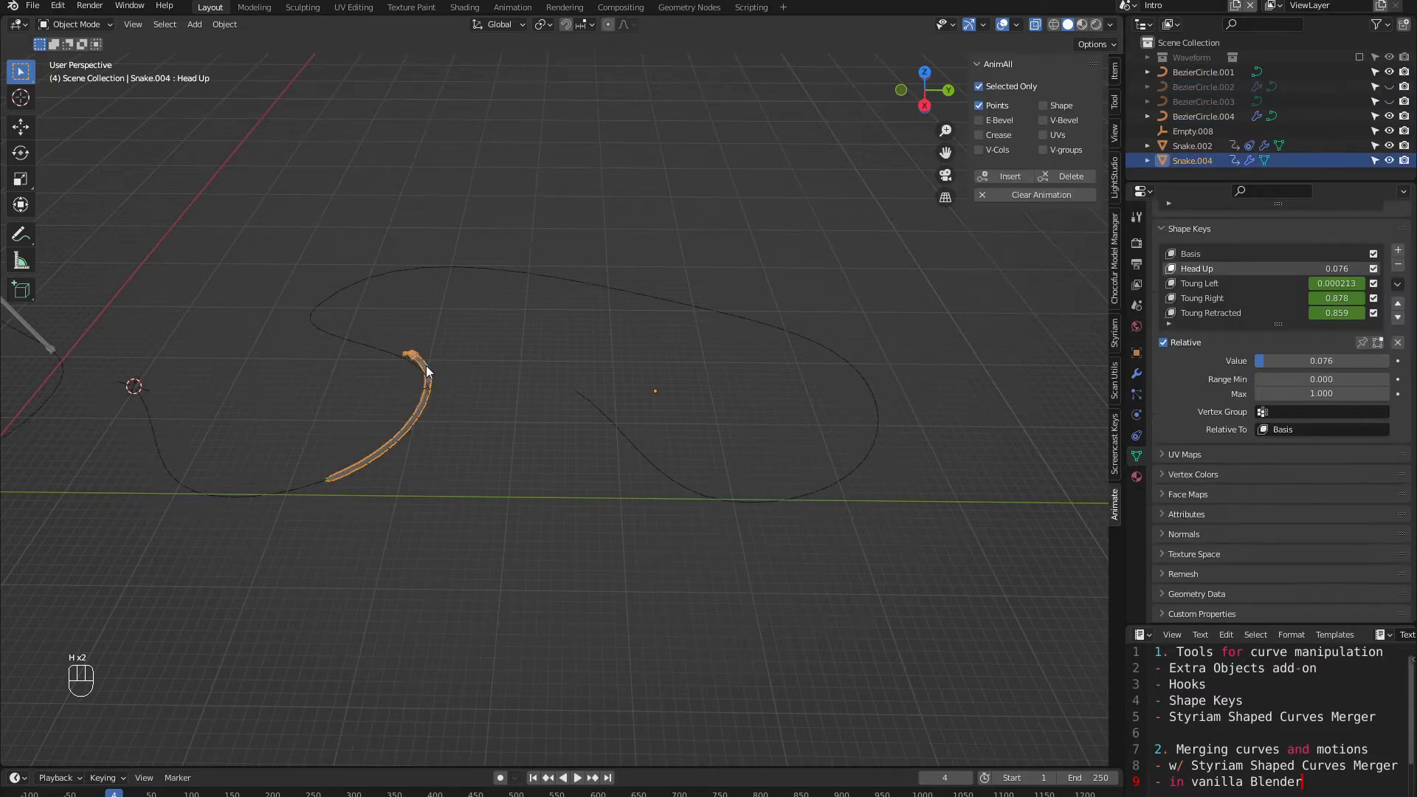
click(1137, 373)
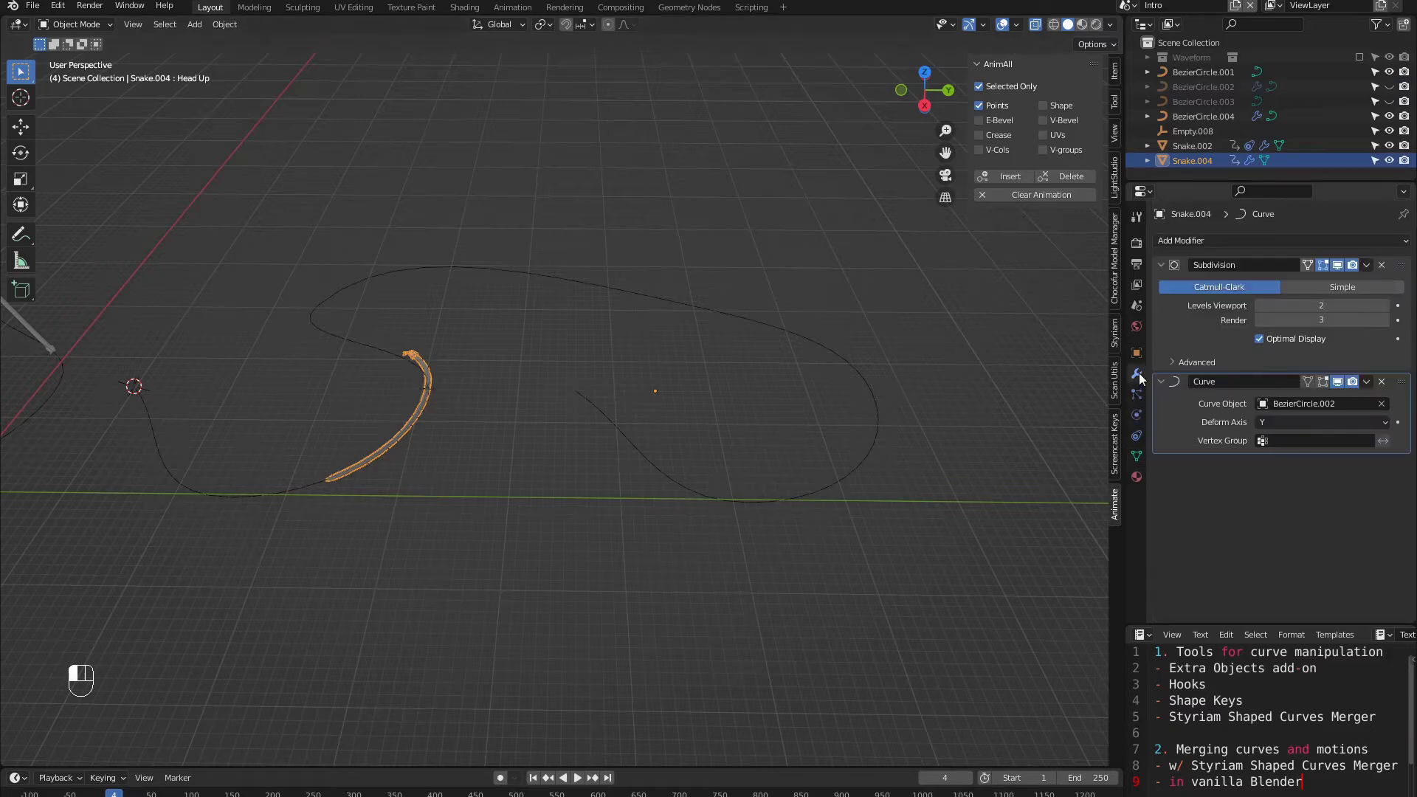
click(1381, 403)
click(1382, 403)
click(386, 340)
Step: Move Snake.004 about 129 m along the global Y axis so it travels along the joined curve
key(g)
key(y)
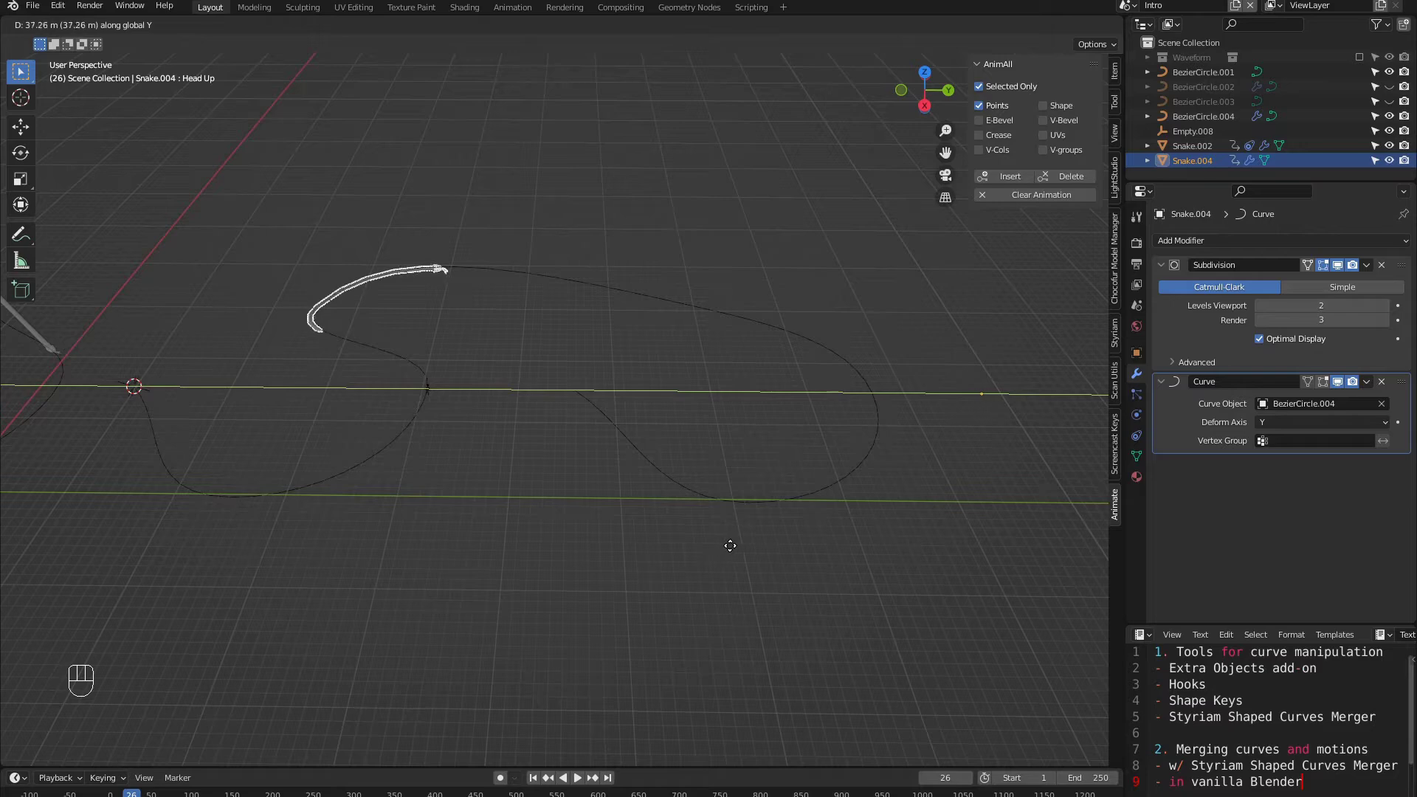
click(419, 599)
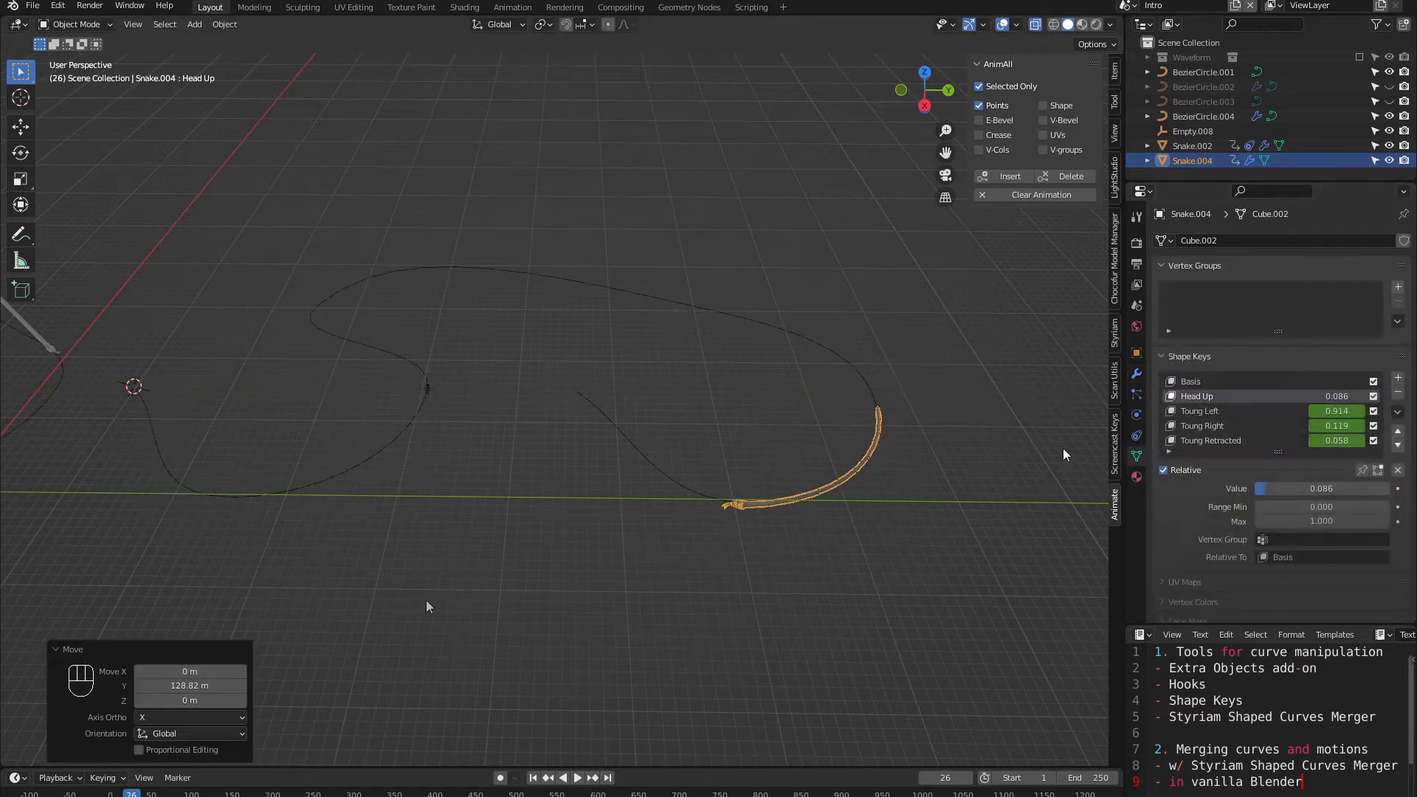
Step: Select BezierCircle.004 and vary its Key 1 shape key value to preview the joined curve's deformation
click(872, 388)
scroll(1281, 493, down, 8)
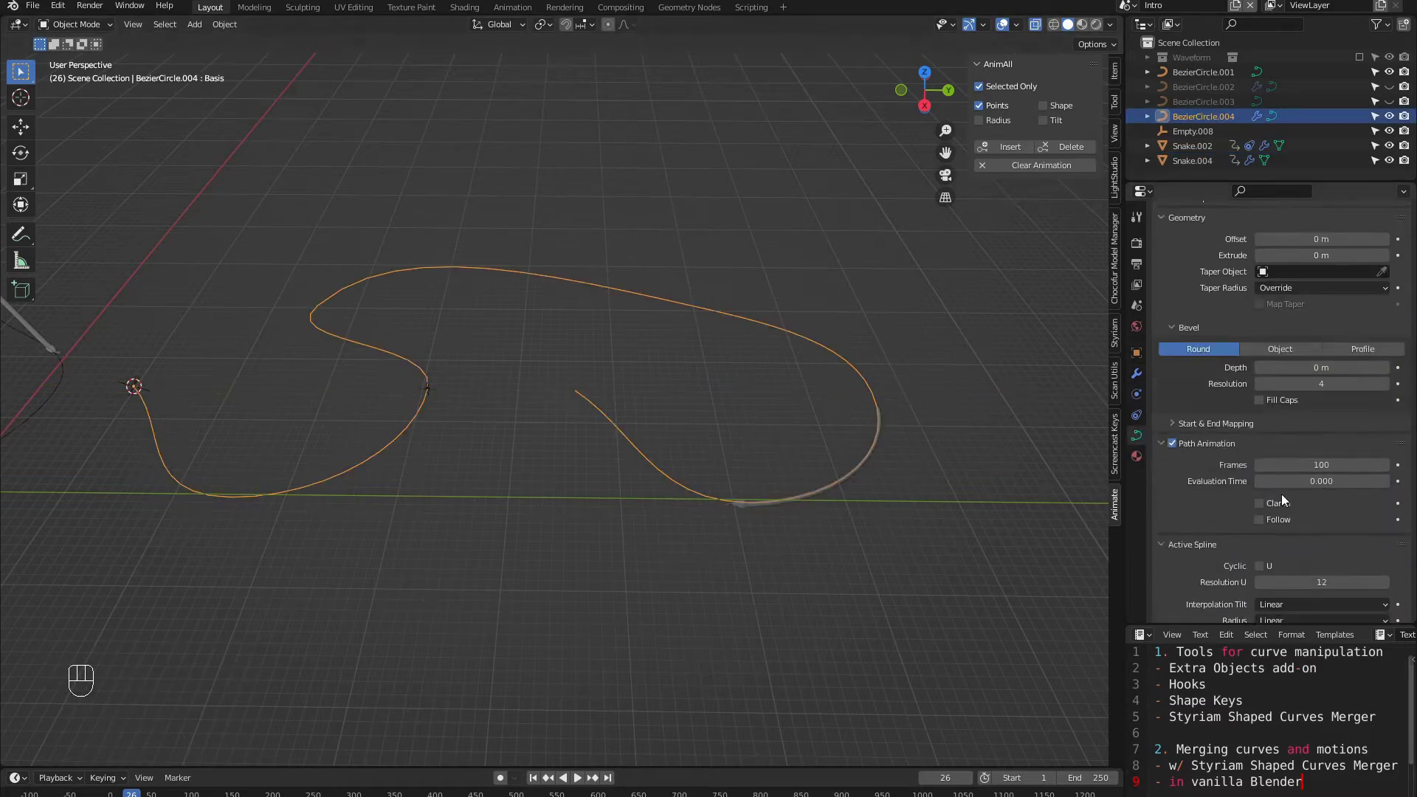
drag(1332, 518, 1287, 515)
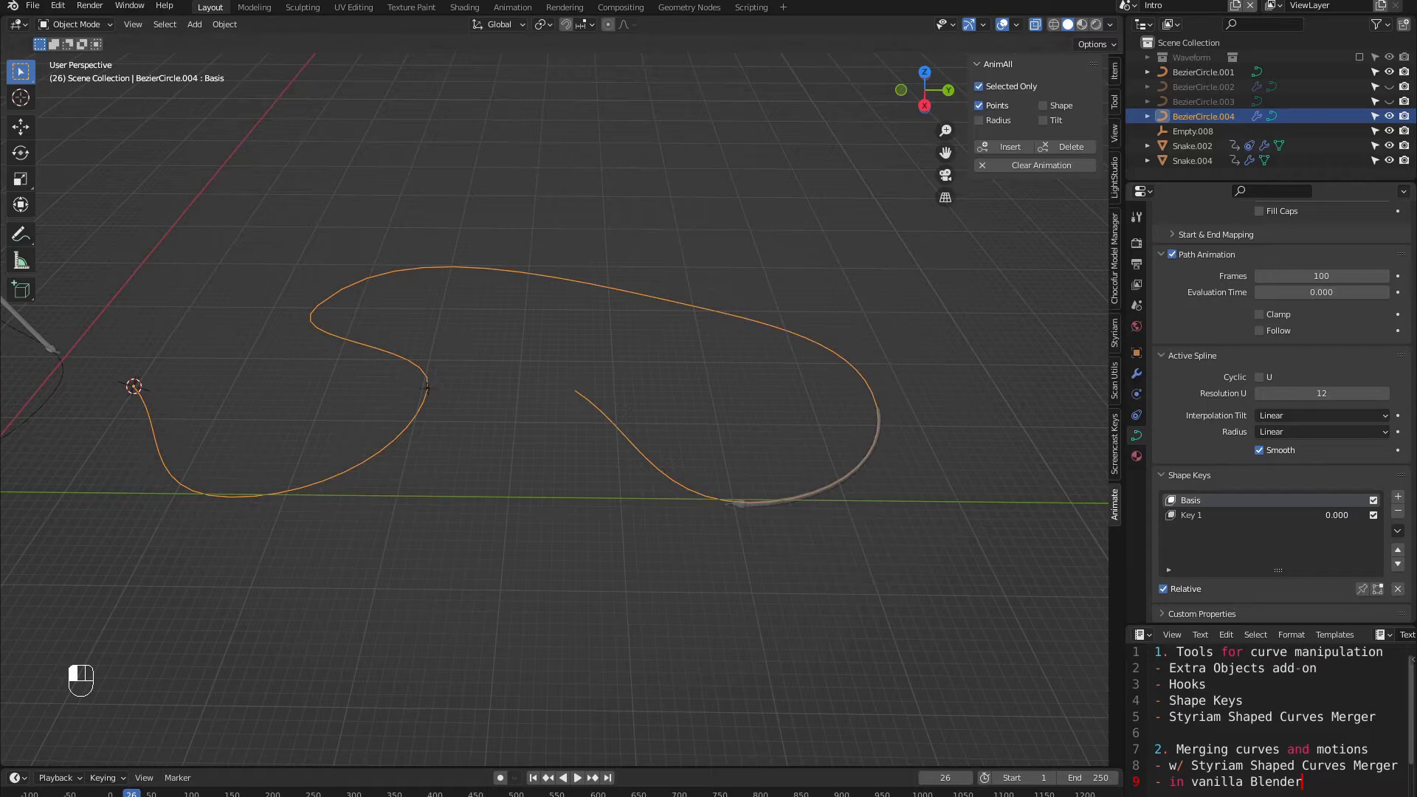
Step: Move the hook Empty.008 to reshape the first bend of the joined curve
click(434, 388)
key(g)
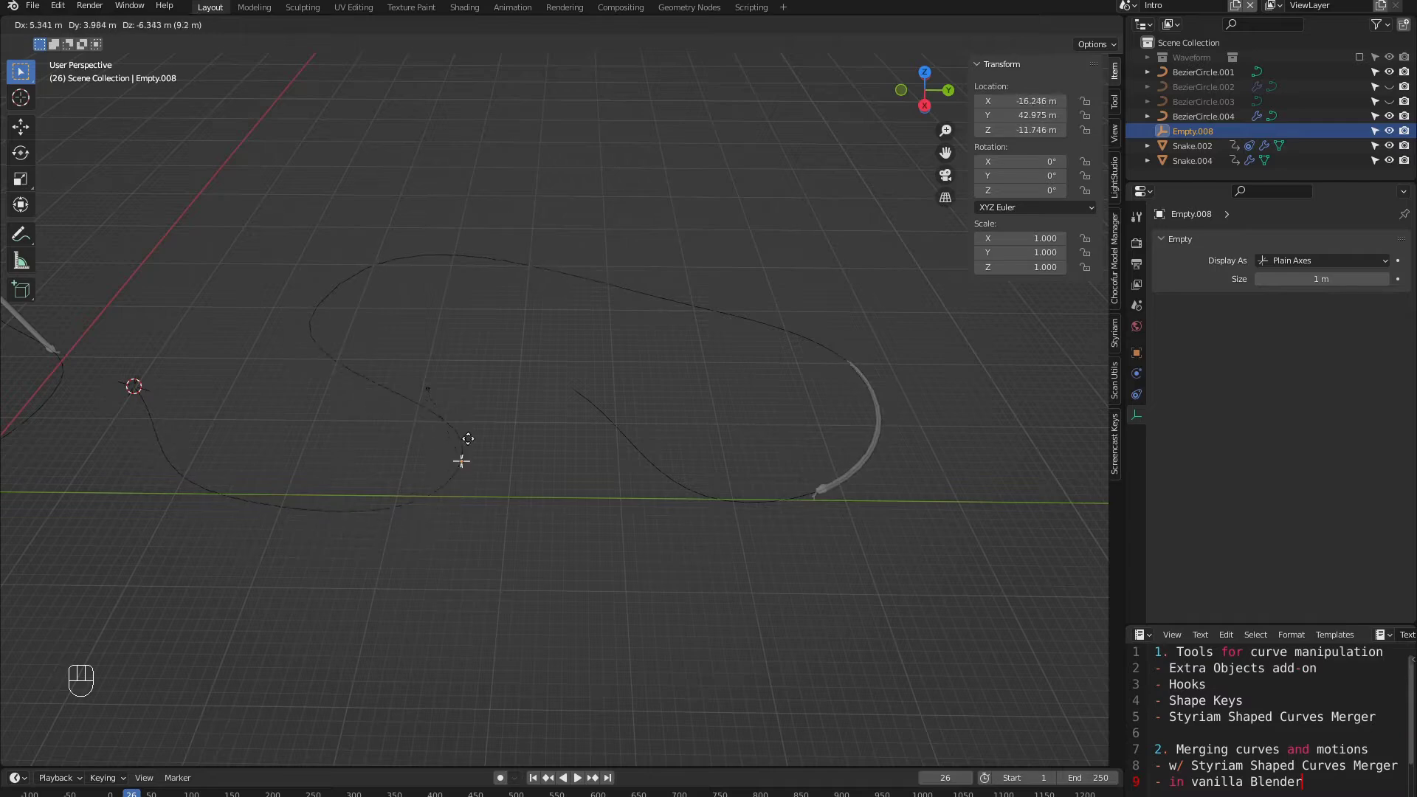
click(473, 453)
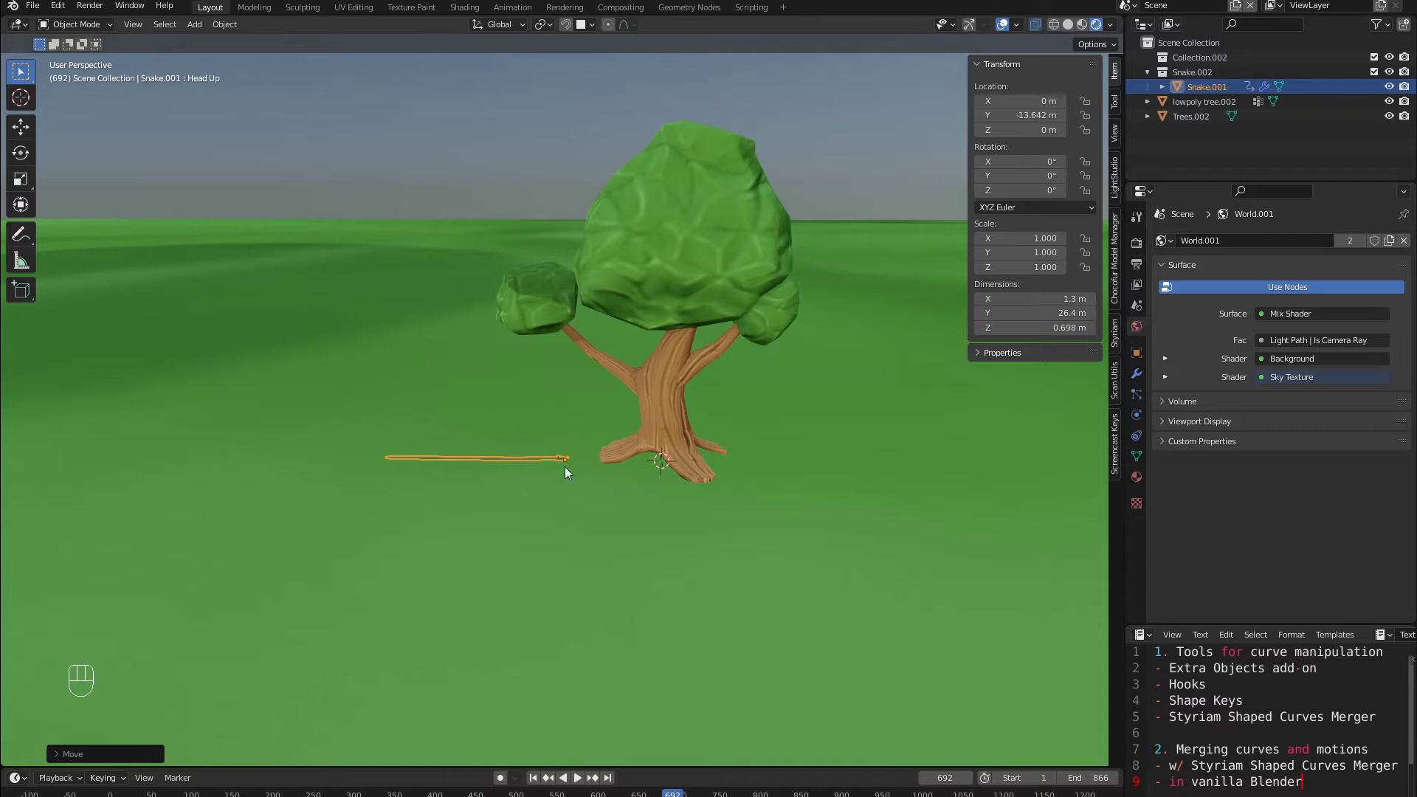
Step: Open Snake.001 in Edit Mode, framed close up beside the tree, and show its list of shape keys
scroll(556, 477, up, 6)
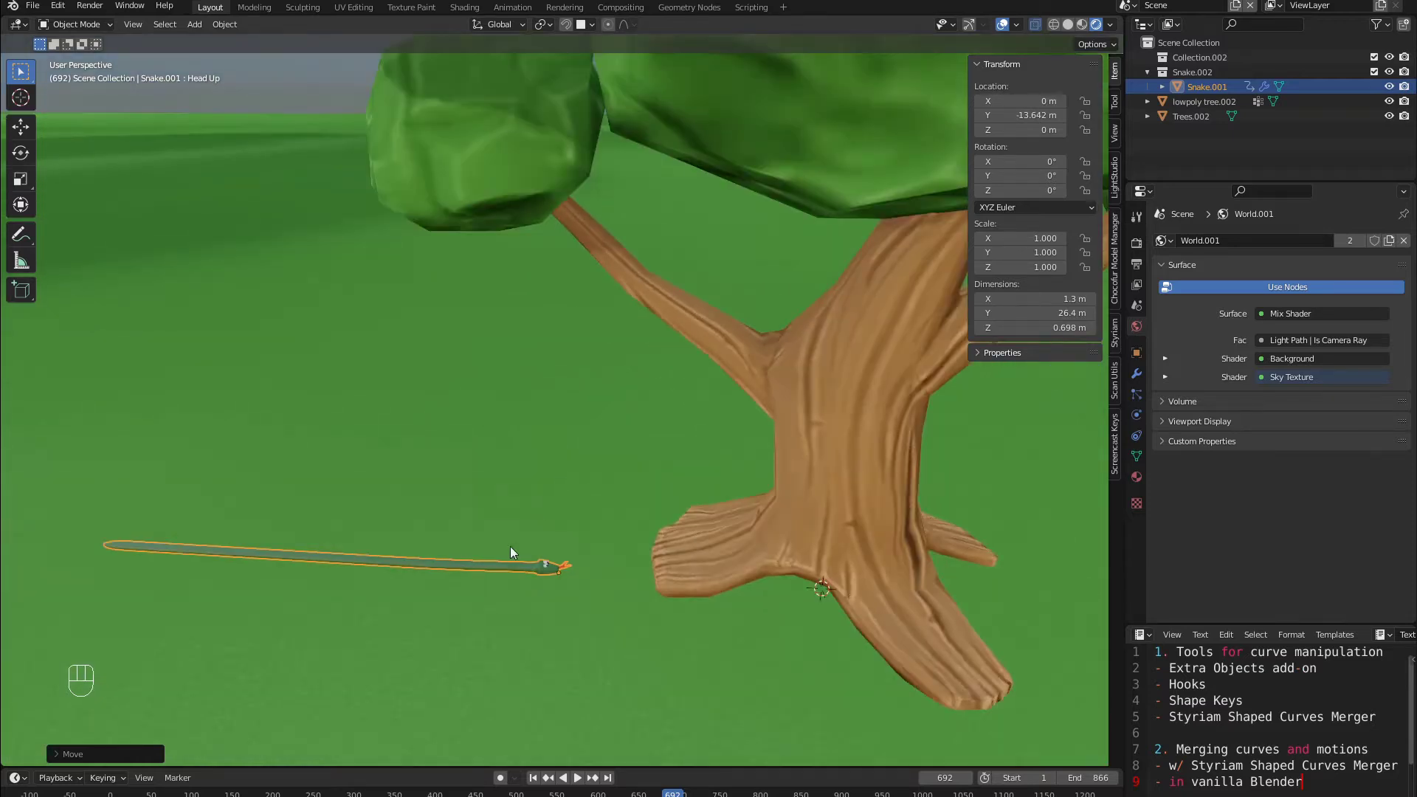
key(KP_Decimal)
middle_drag(710, 429, 683, 460)
key(Tab)
scroll(764, 471, up, 4)
shift+middle_drag(807, 461, 579, 436)
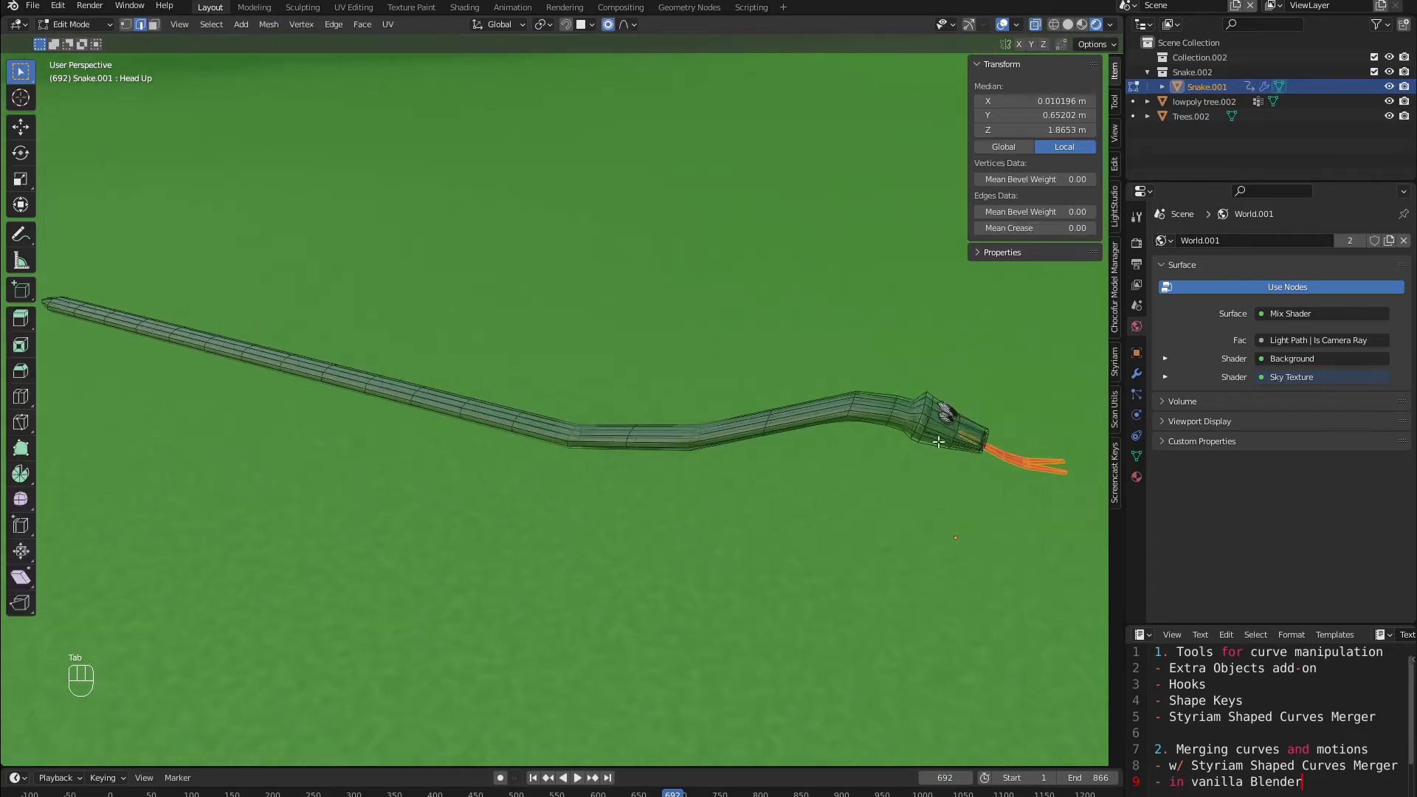
click(1136, 457)
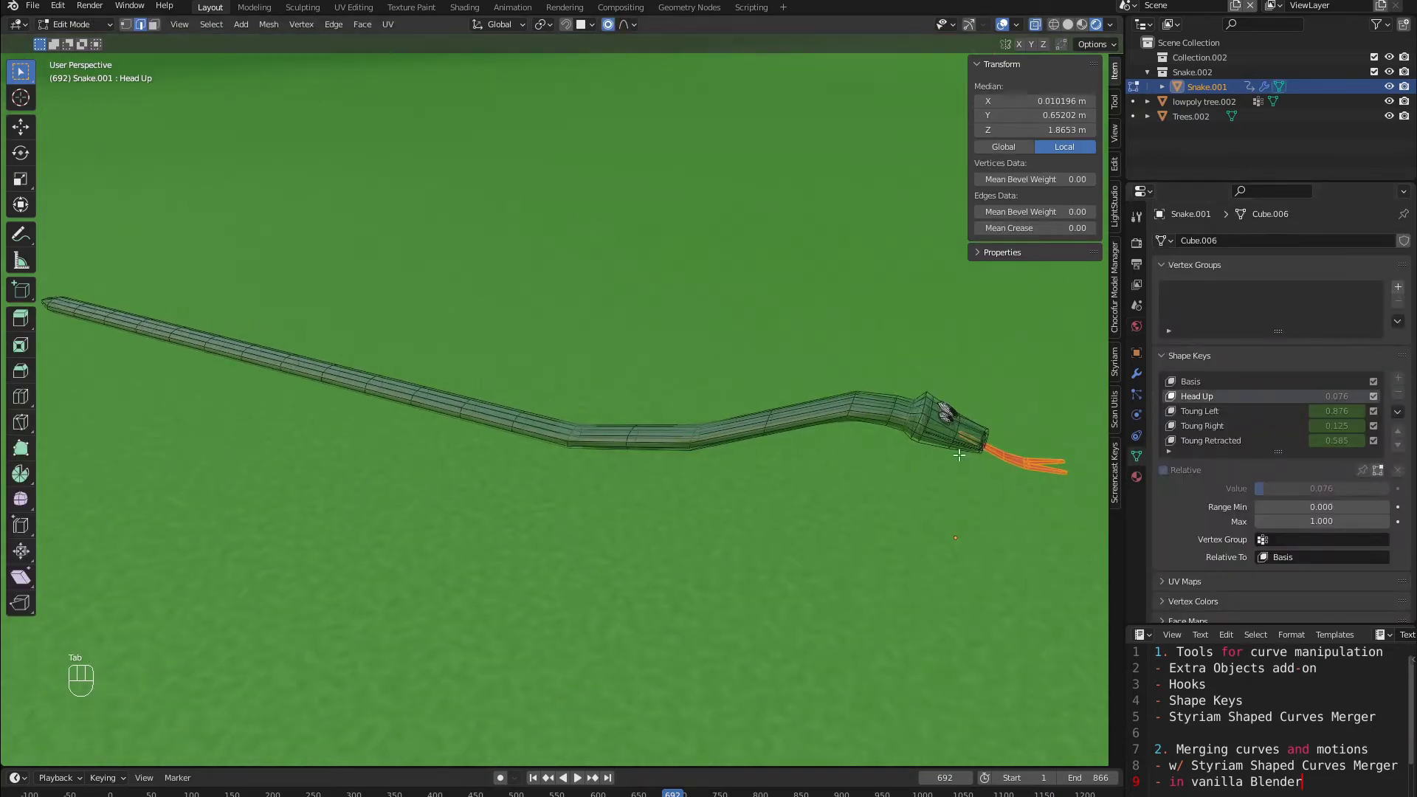
Step: Preview Snake.001's shape keys Basis, Head Up, Toung Left, Toung Right and Toung Retracted in turn, and leave Edit Mode
click(1205, 383)
scroll(532, 401, up, 3)
shift+middle_drag(797, 433, 413, 509)
shift+middle_drag(413, 509, 619, 484)
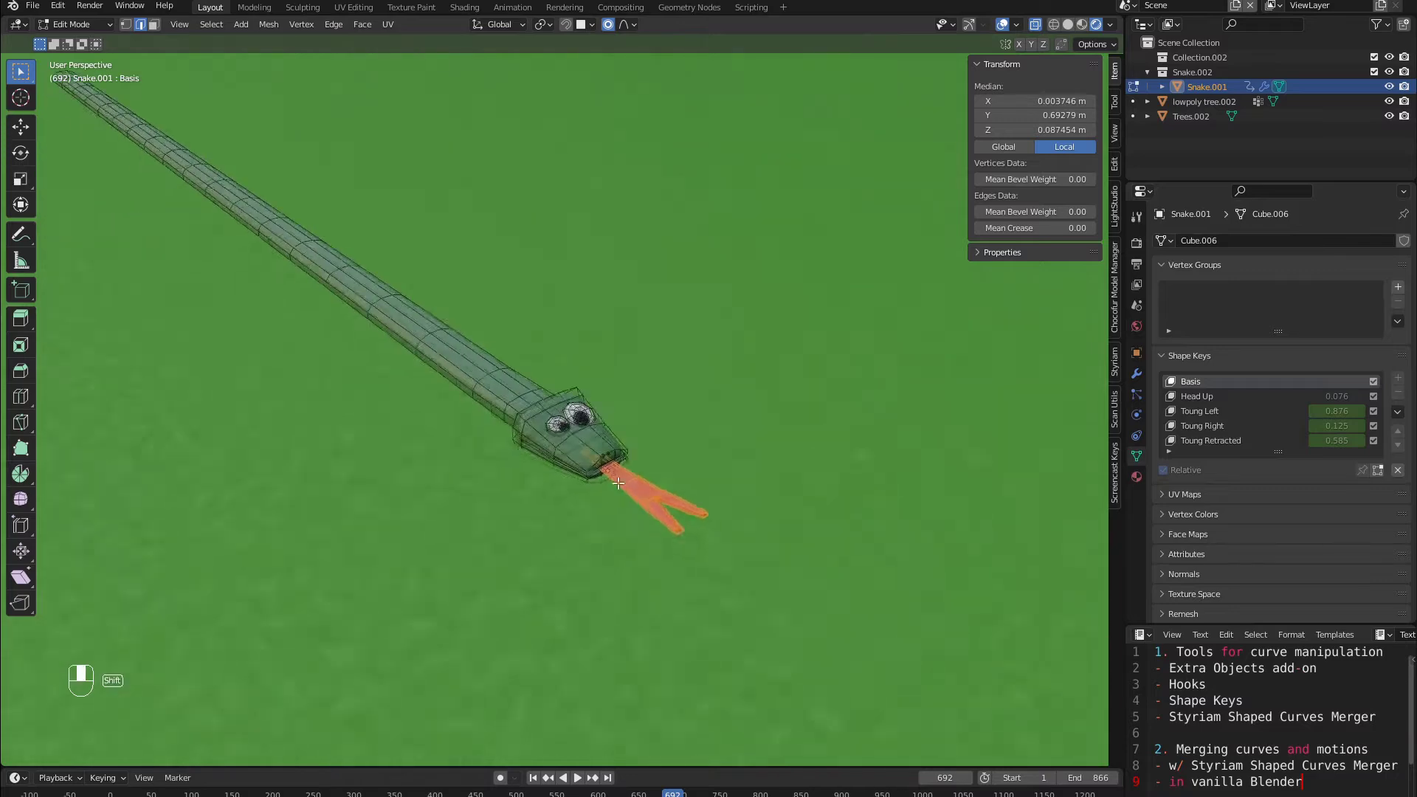
scroll(618, 483, up, 4)
click(1216, 398)
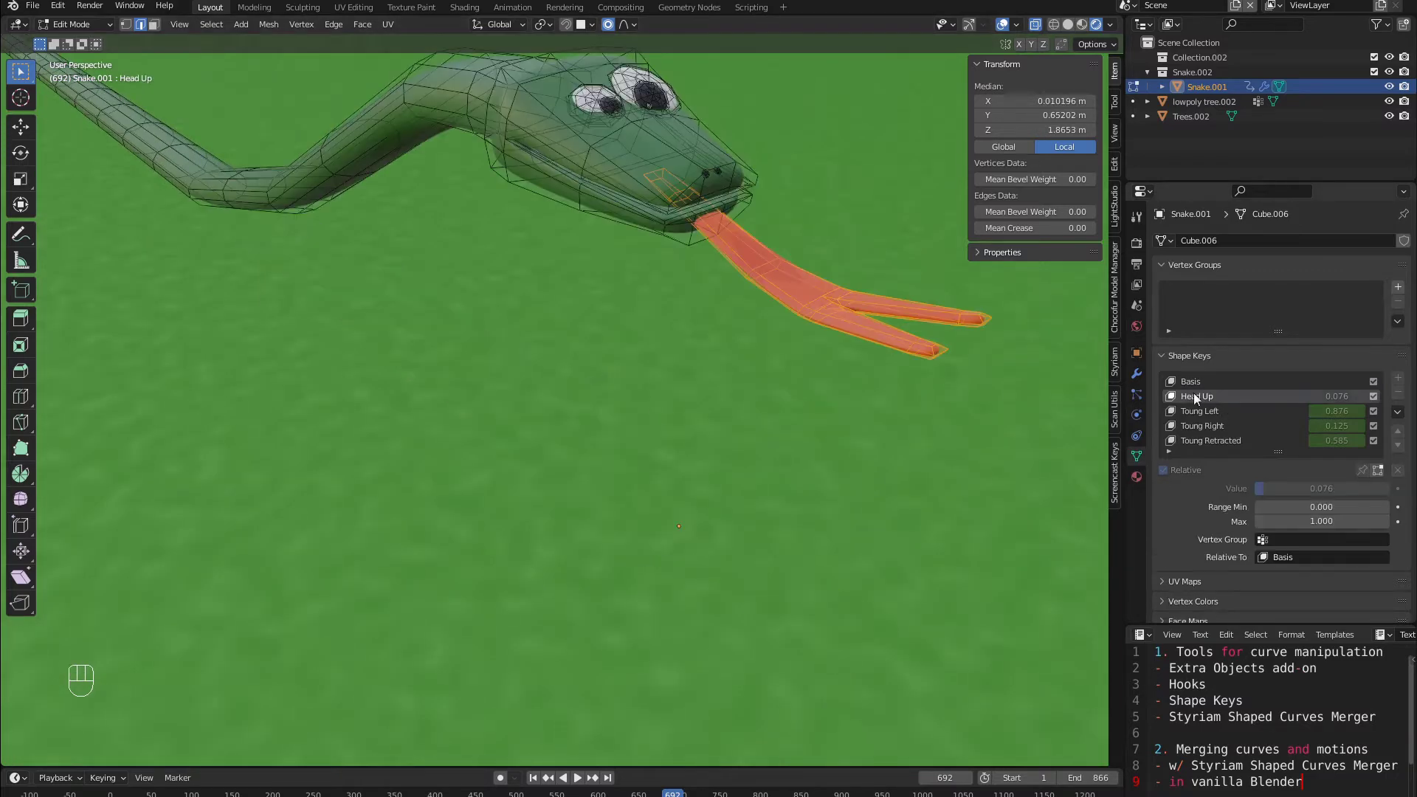
click(1211, 411)
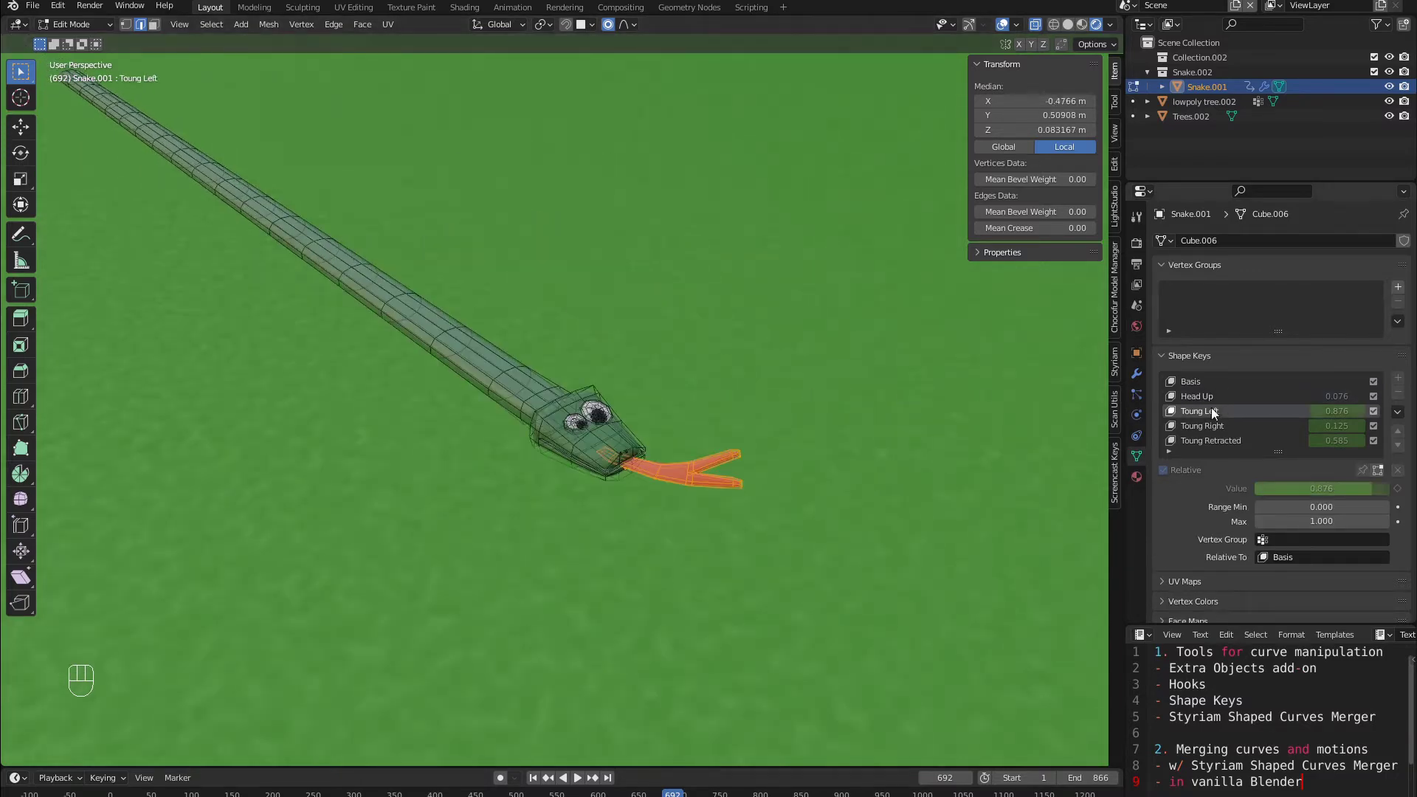
click(1214, 426)
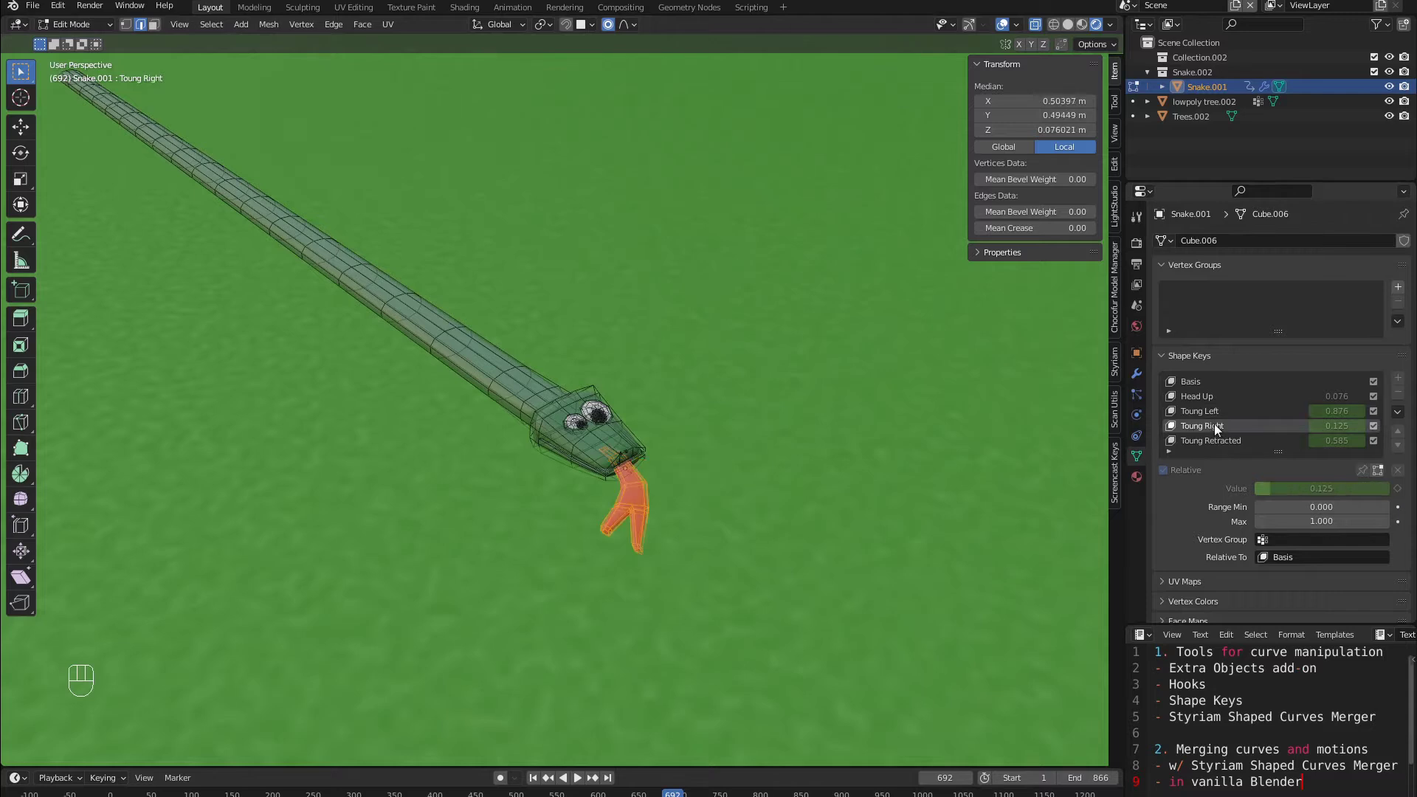
click(1211, 442)
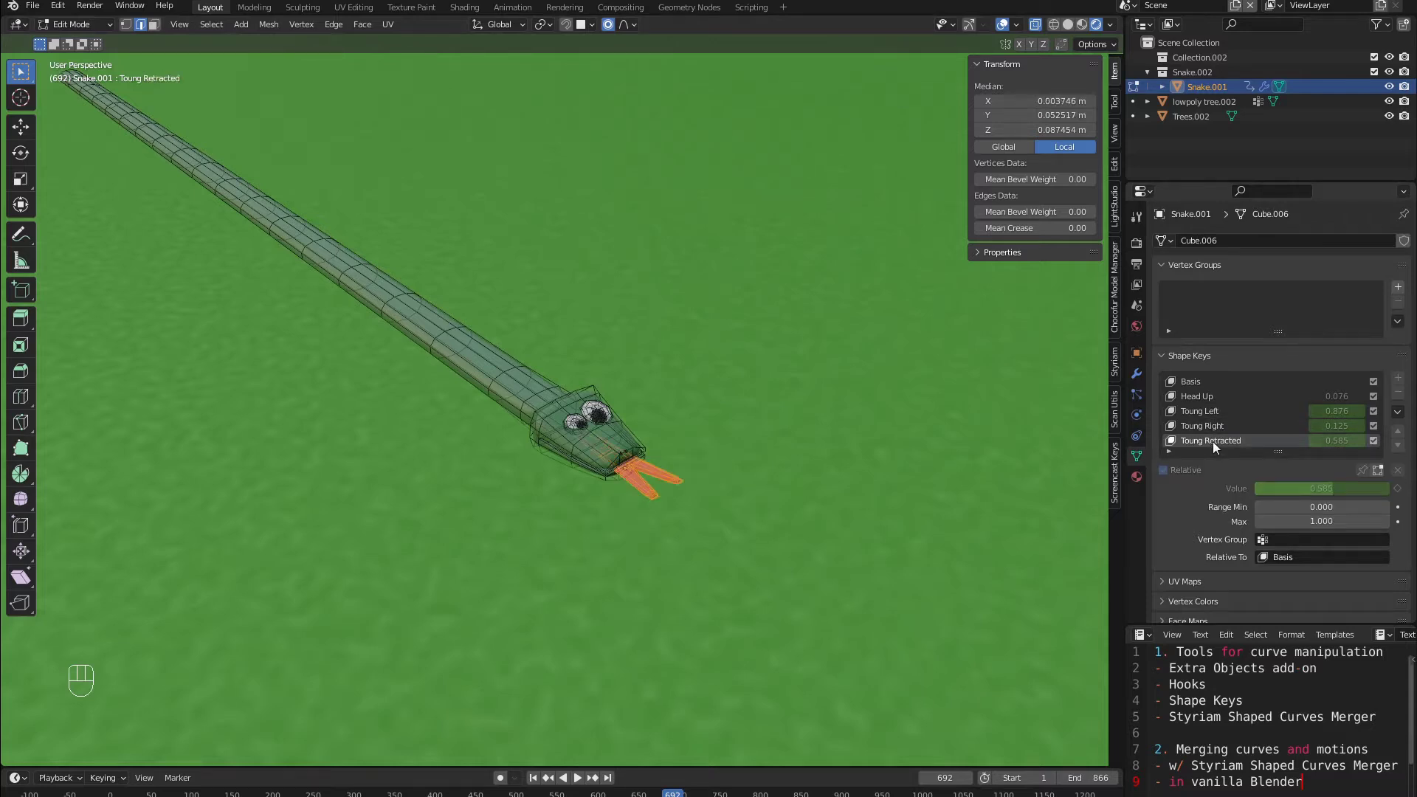
key(Tab)
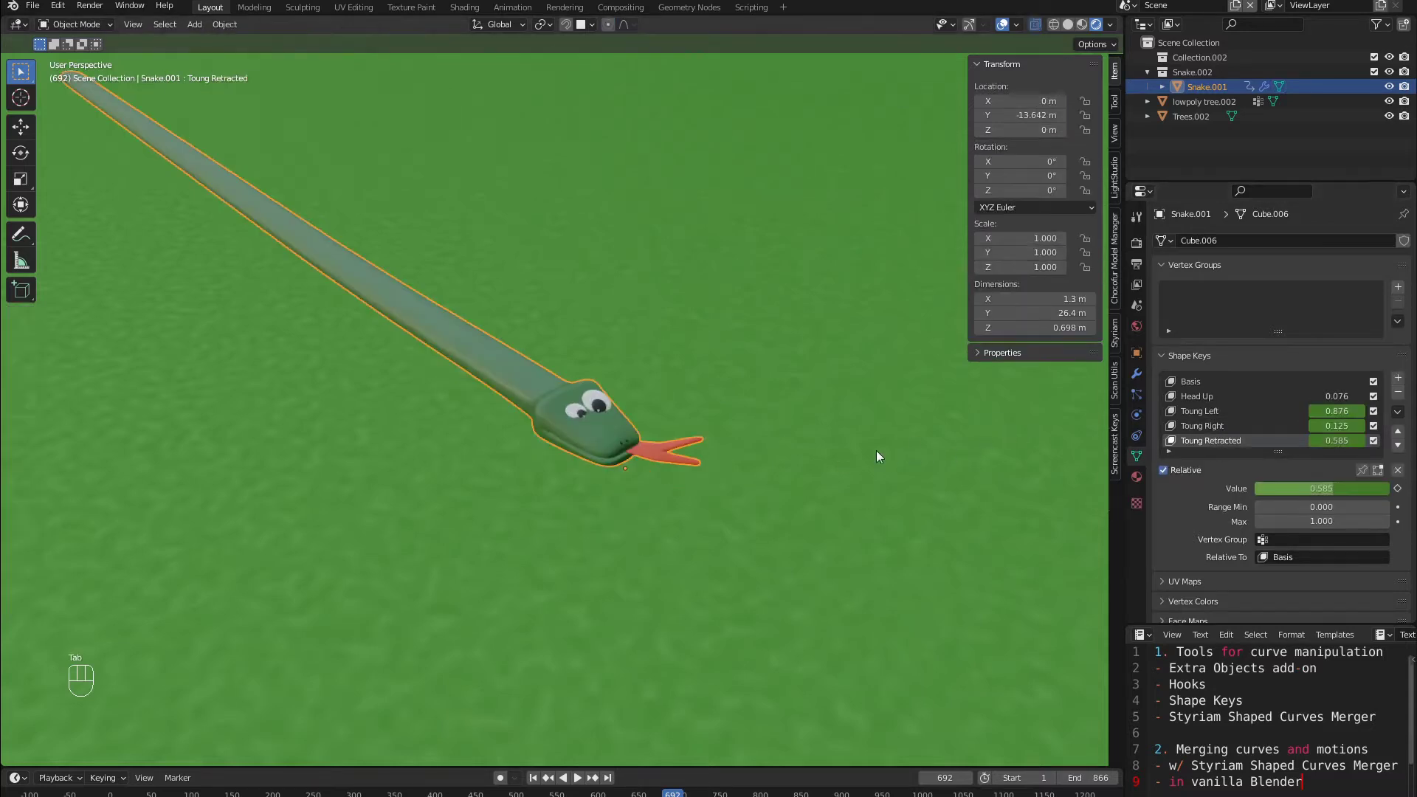
Step: Play the snake's tongue animation and change the additional 3D viewport above the scene into a Graph Editor
key(space)
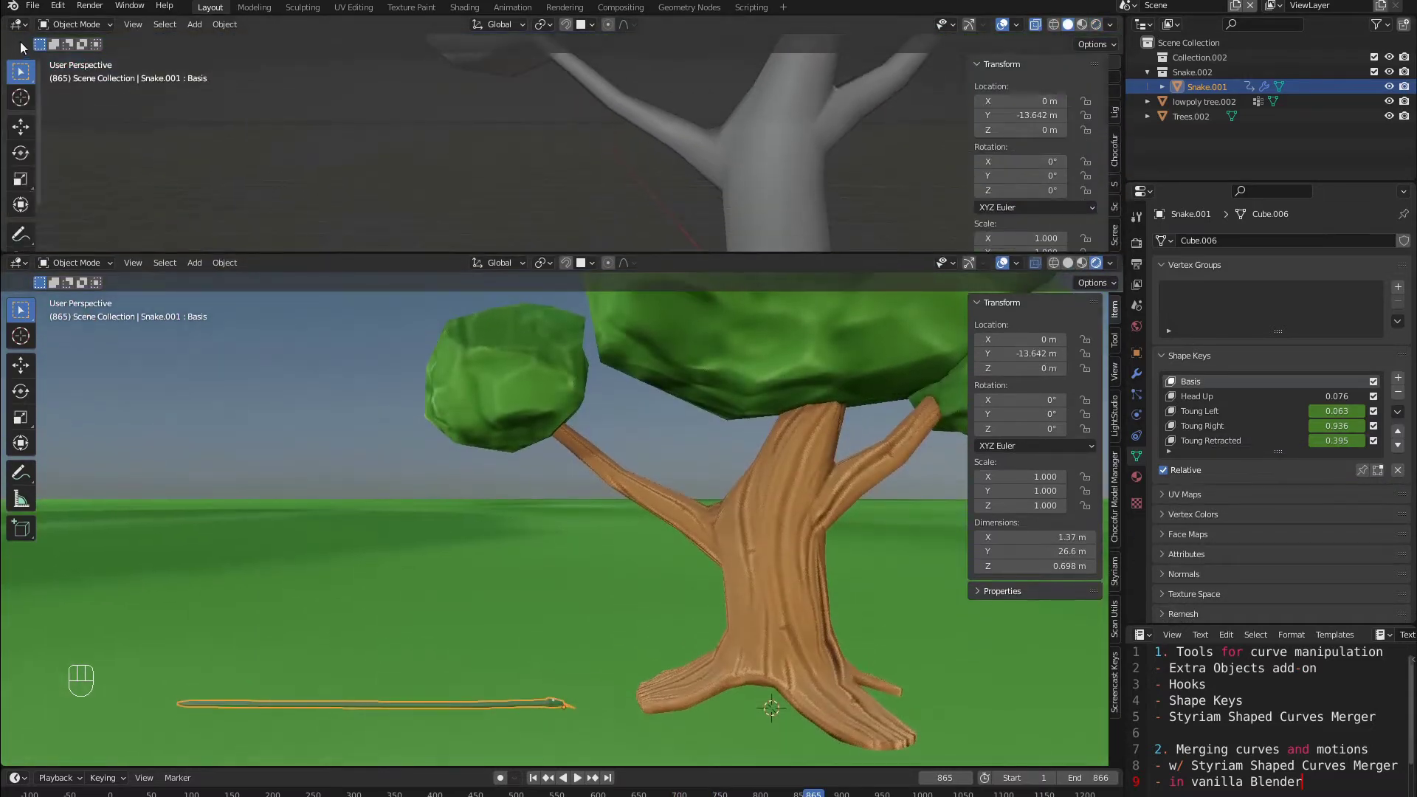
click(18, 25)
click(210, 95)
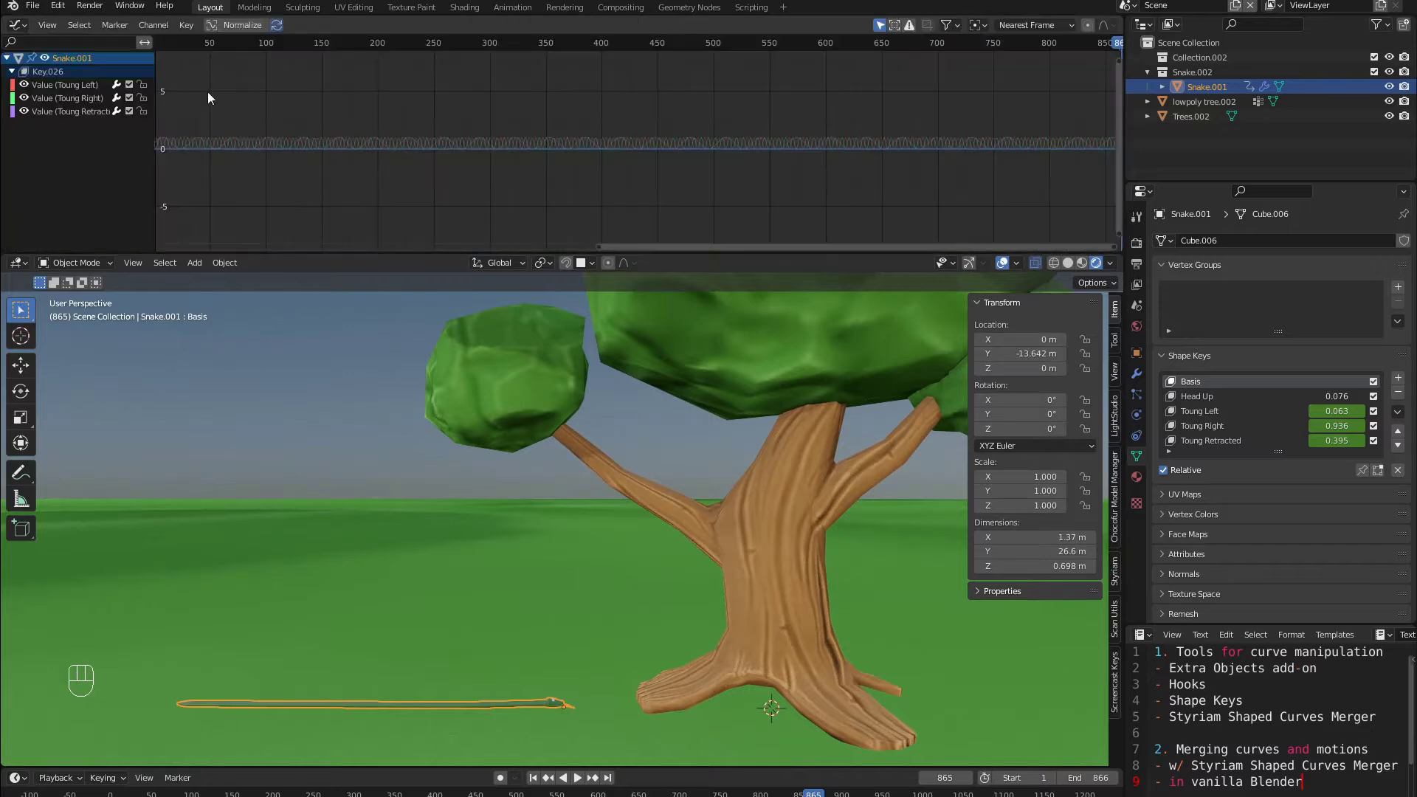
Step: Frame the snake's head close up and show the F-curve modifiers of the Toung Left channel in the widened Graph Editor sidebar
scroll(556, 682, up, 2)
shift+middle_drag(556, 682, 507, 574)
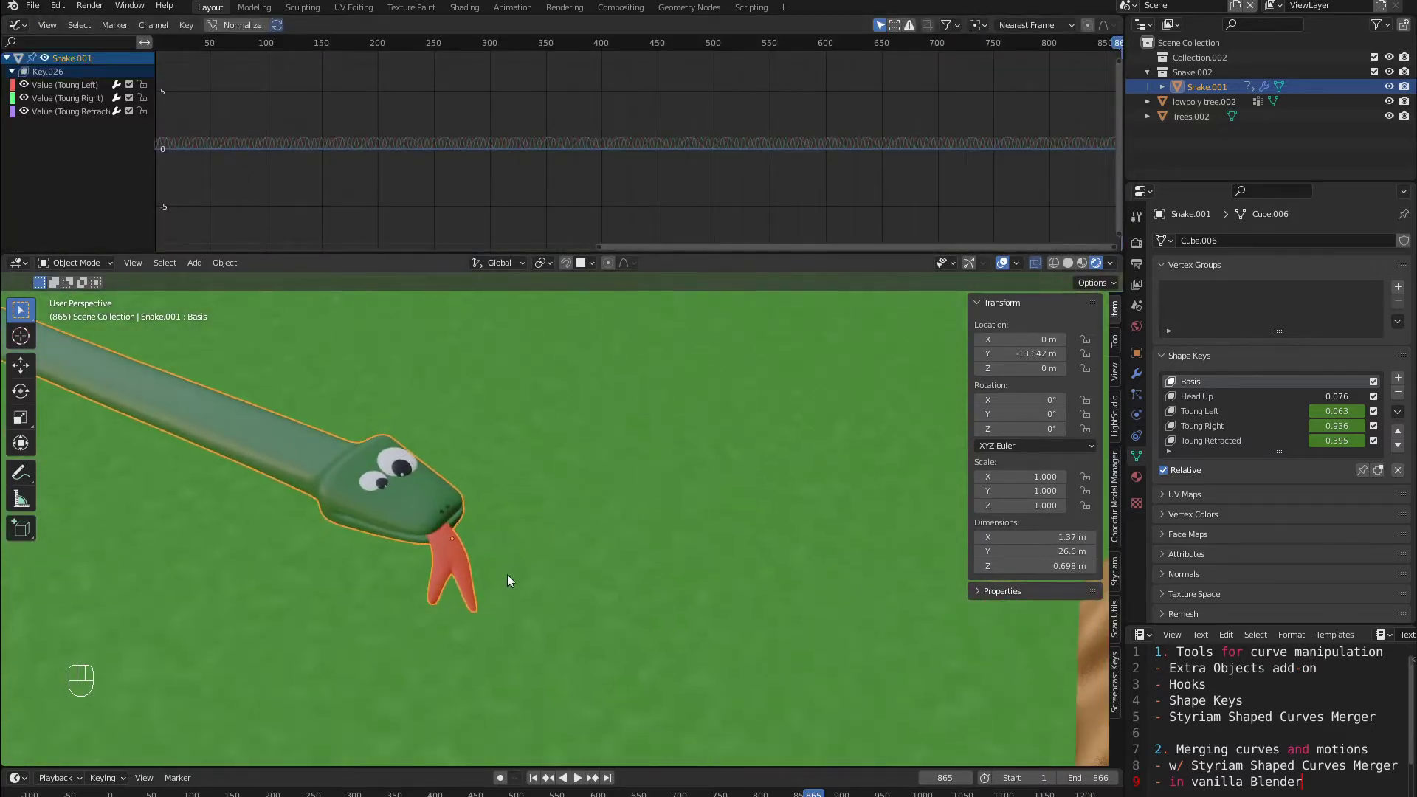
click(69, 84)
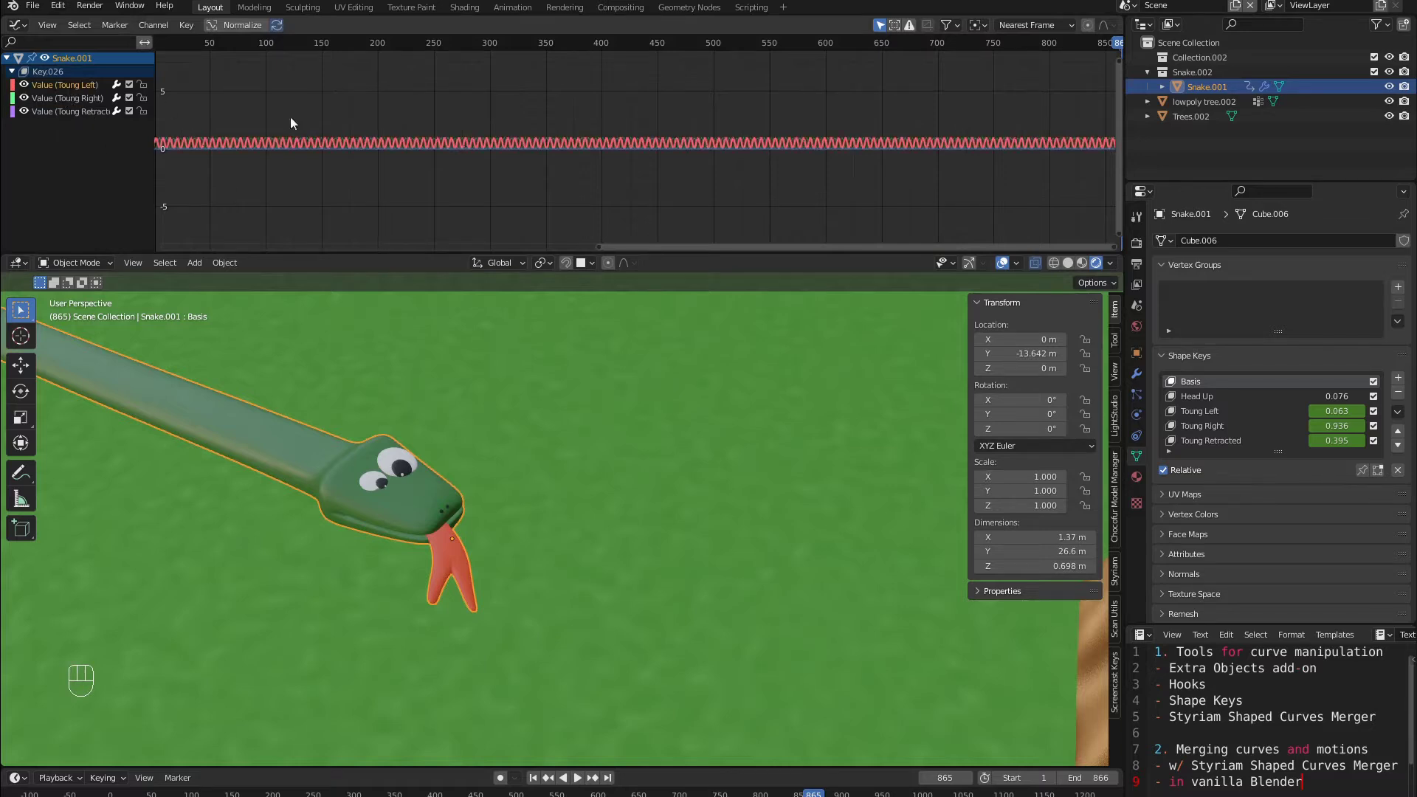
key(n)
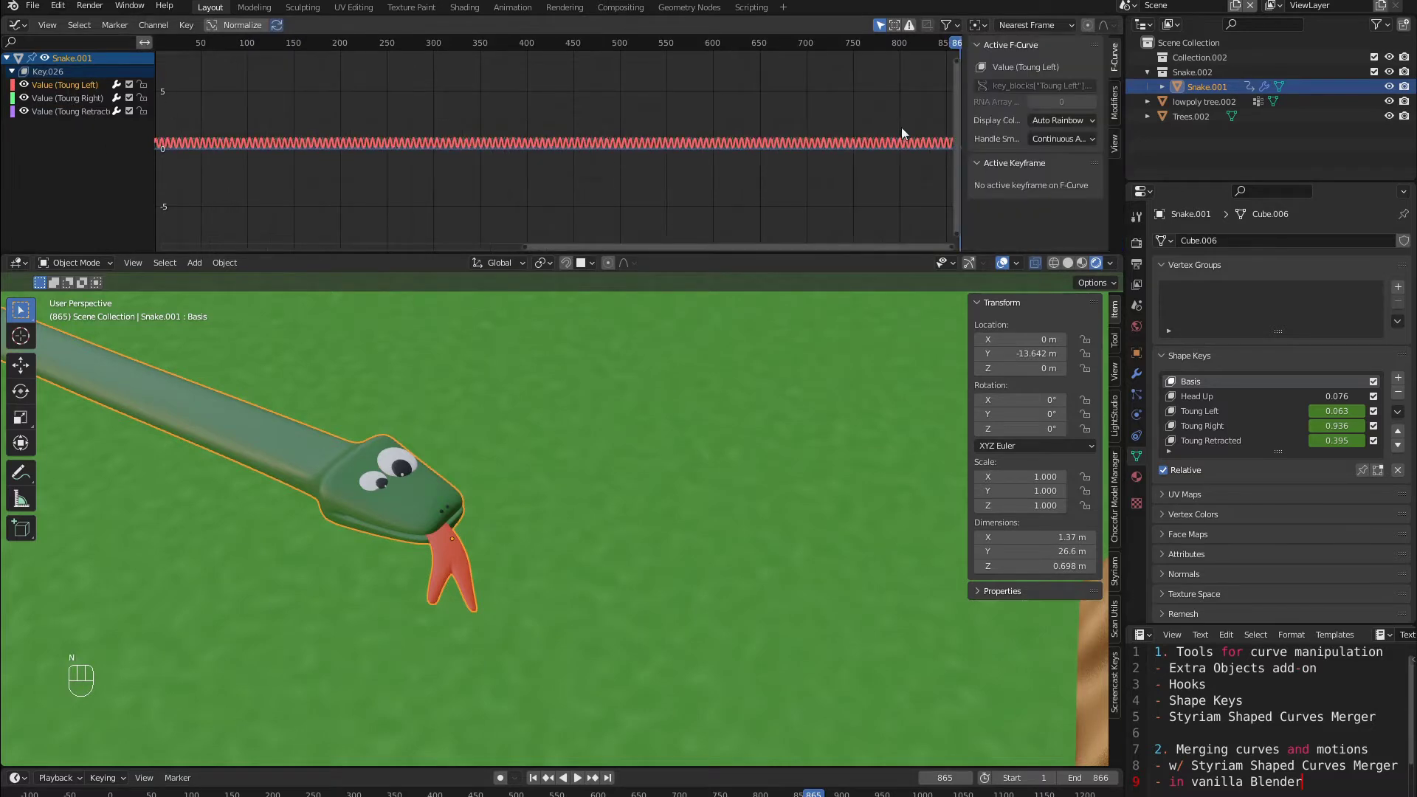
drag(962, 171, 858, 179)
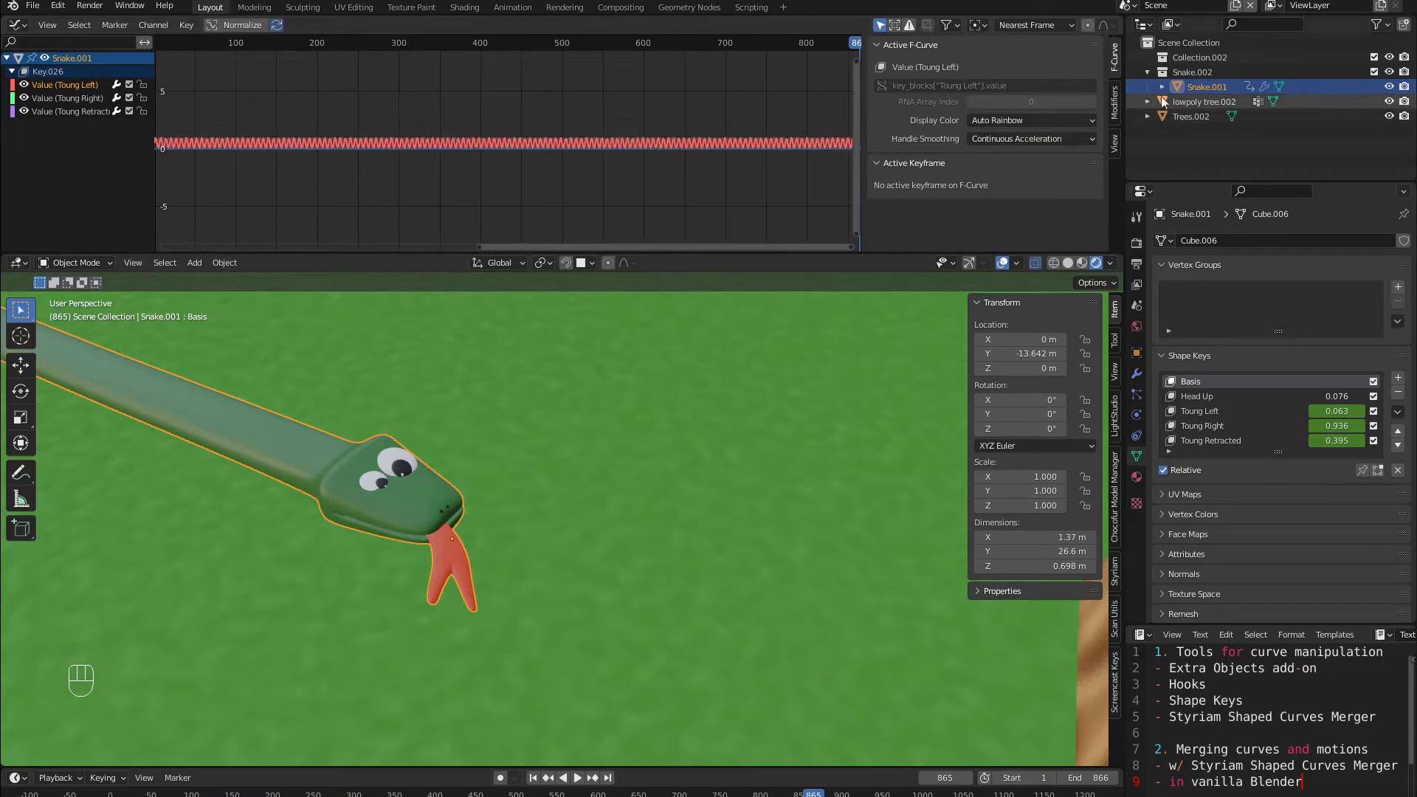
click(1114, 108)
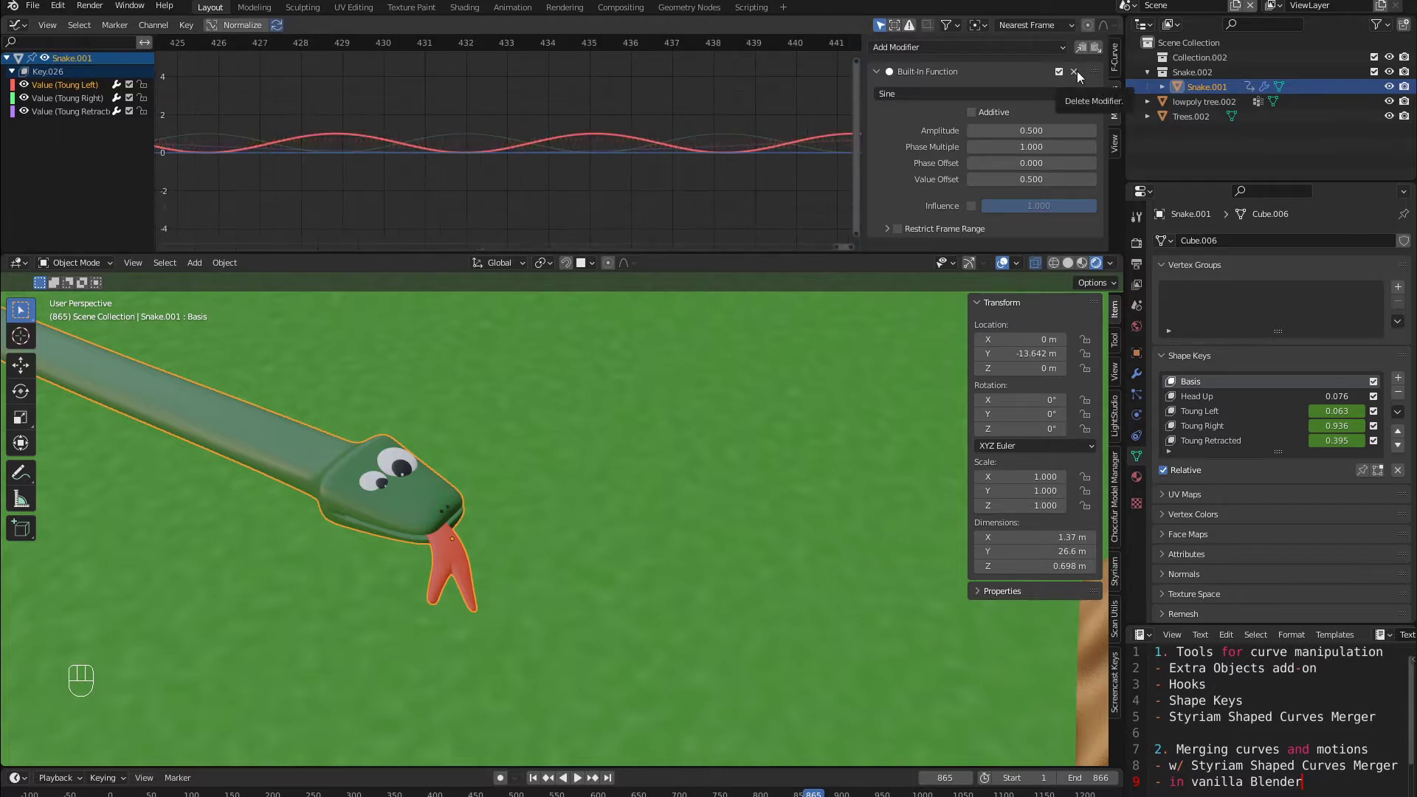
Step: Delete the Built-In Function modifier from the Toung Left F-curve, start playback, and add a new Built-In Function modifier
click(1074, 71)
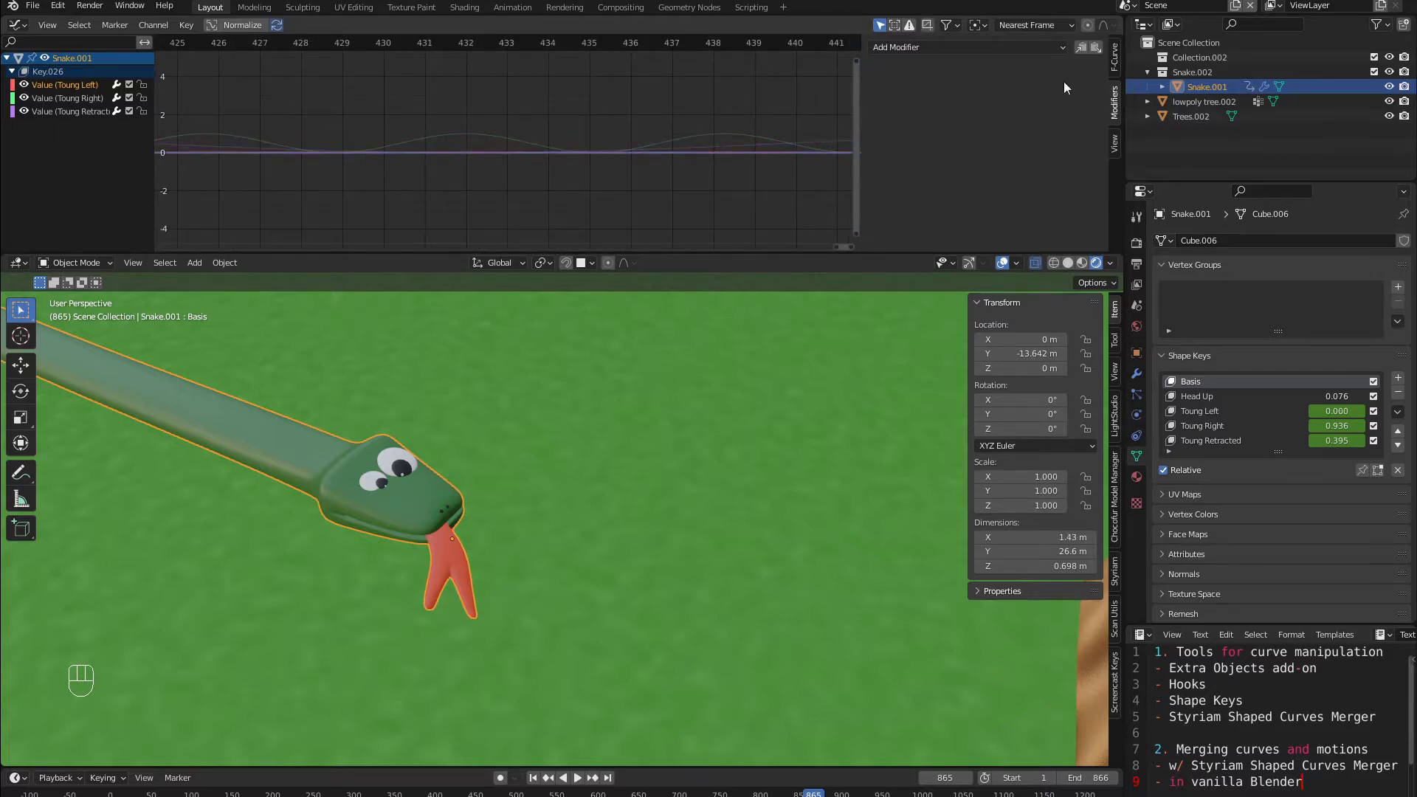
key(space)
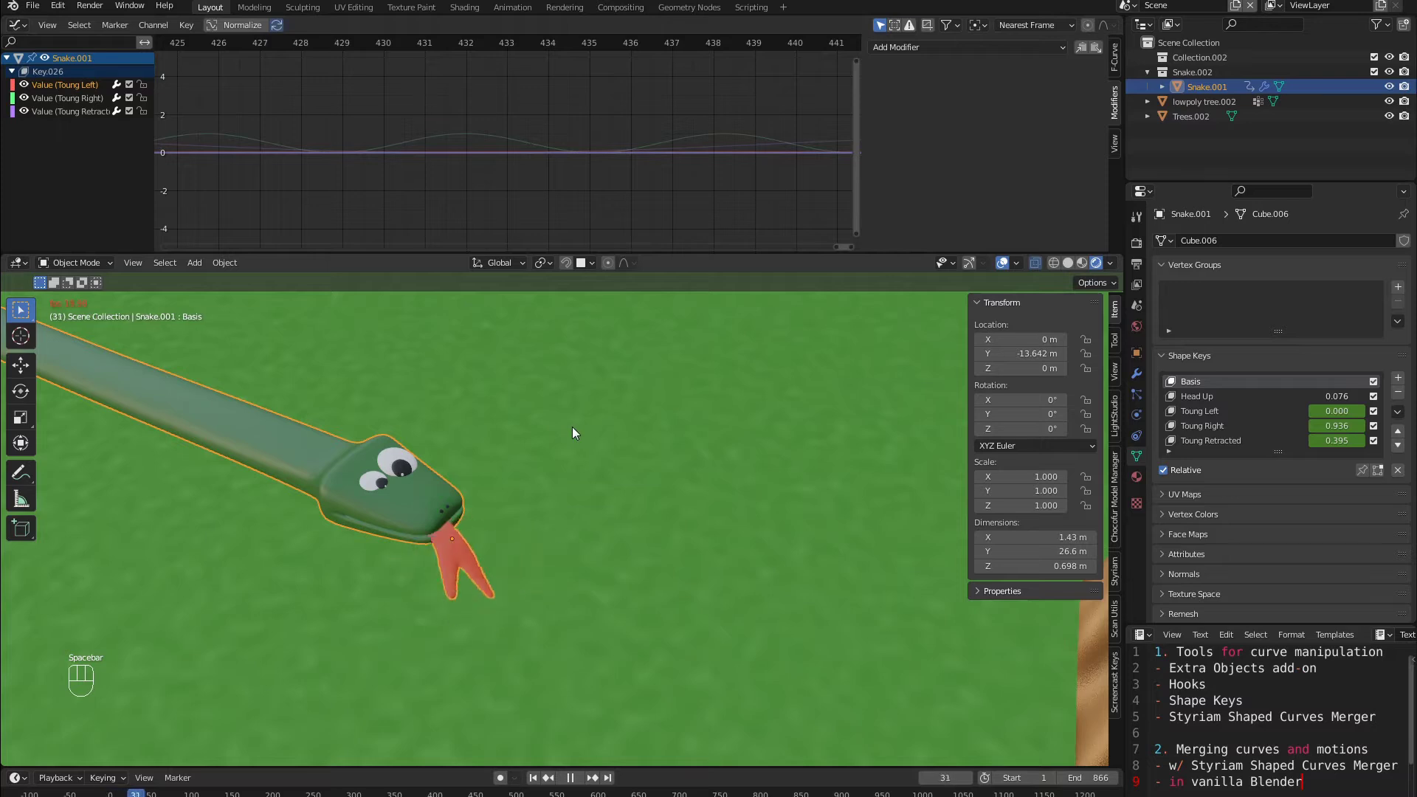
click(1011, 48)
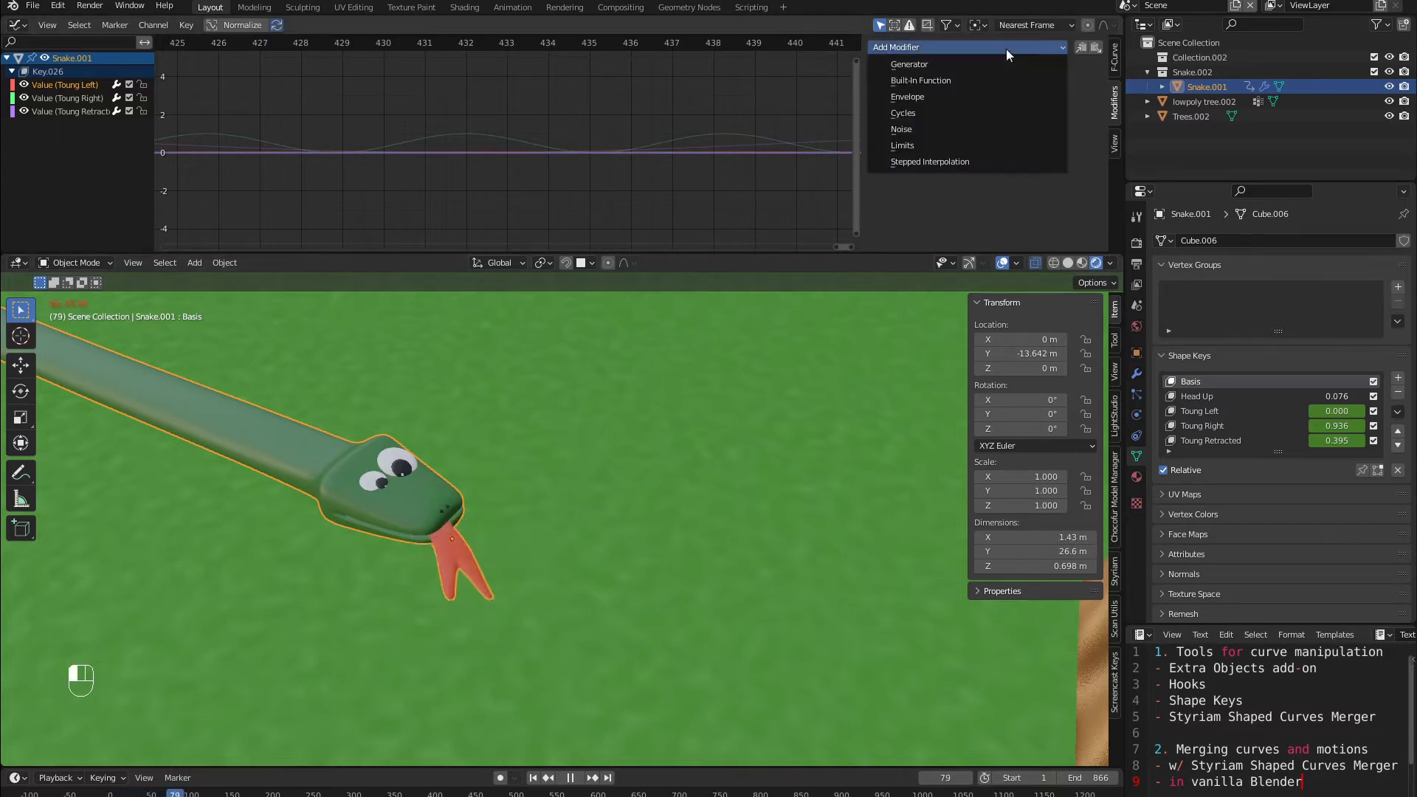
click(942, 83)
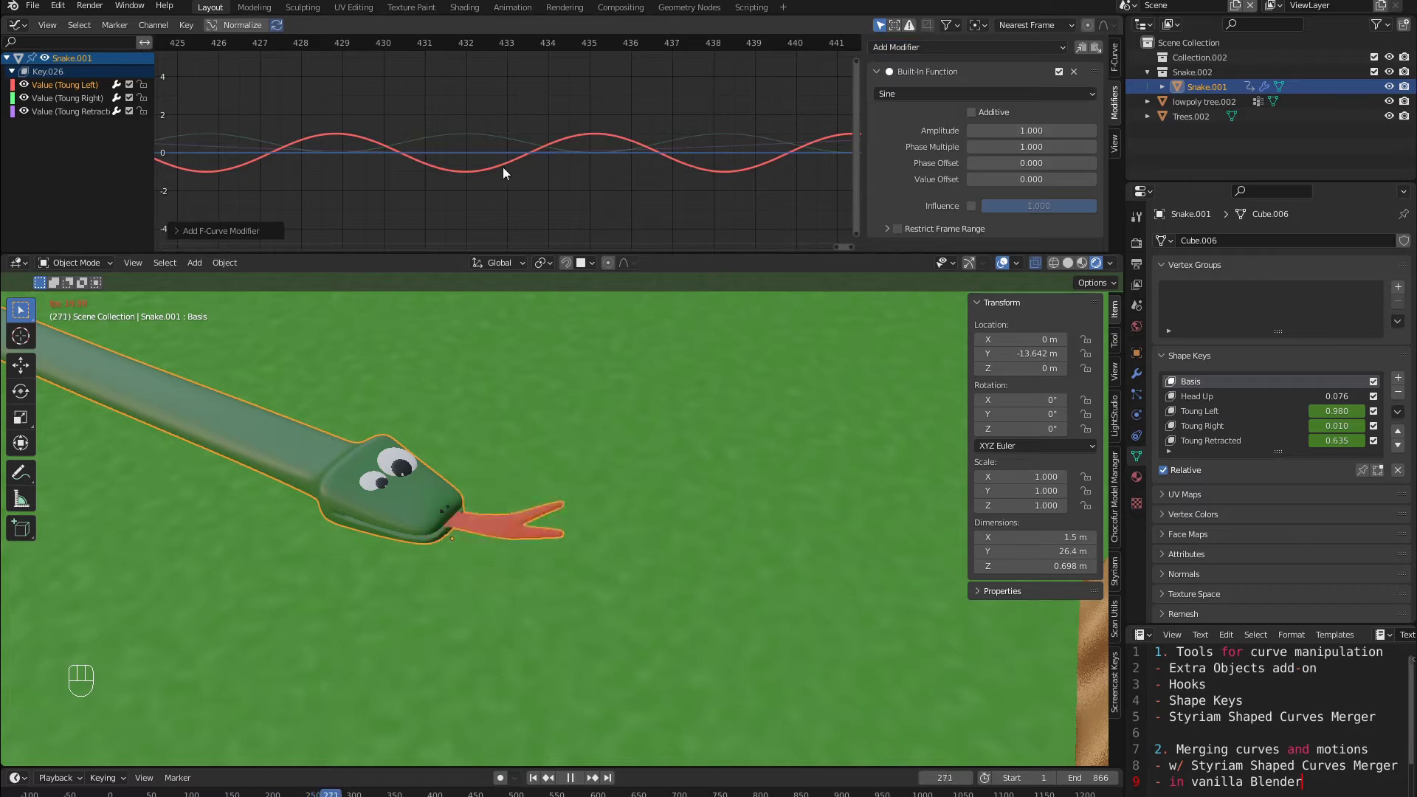
Step: Set the new sine modifier's amplitude and value offset to 0.5 and adjust its phase offset
middle_drag(423, 145, 492, 90)
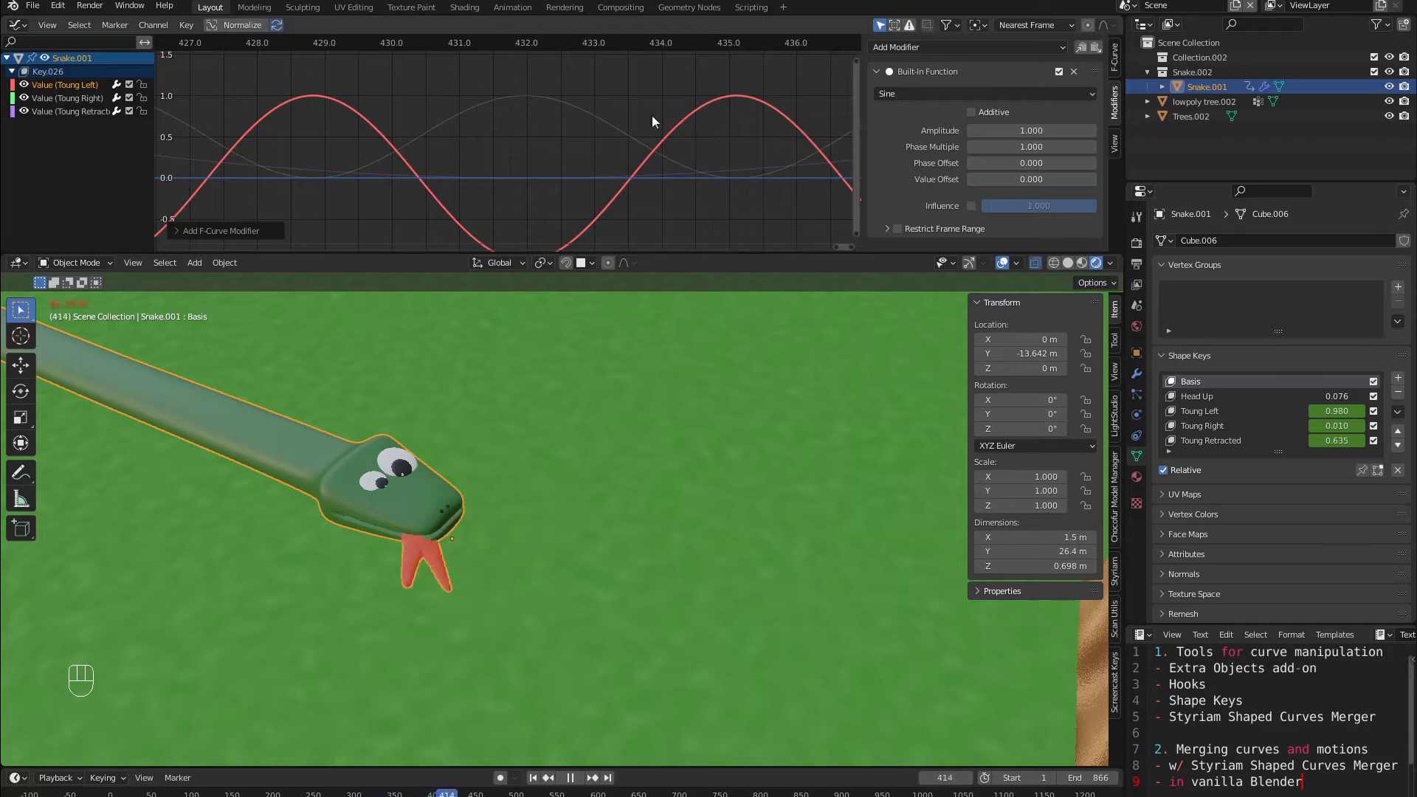
click(1041, 130)
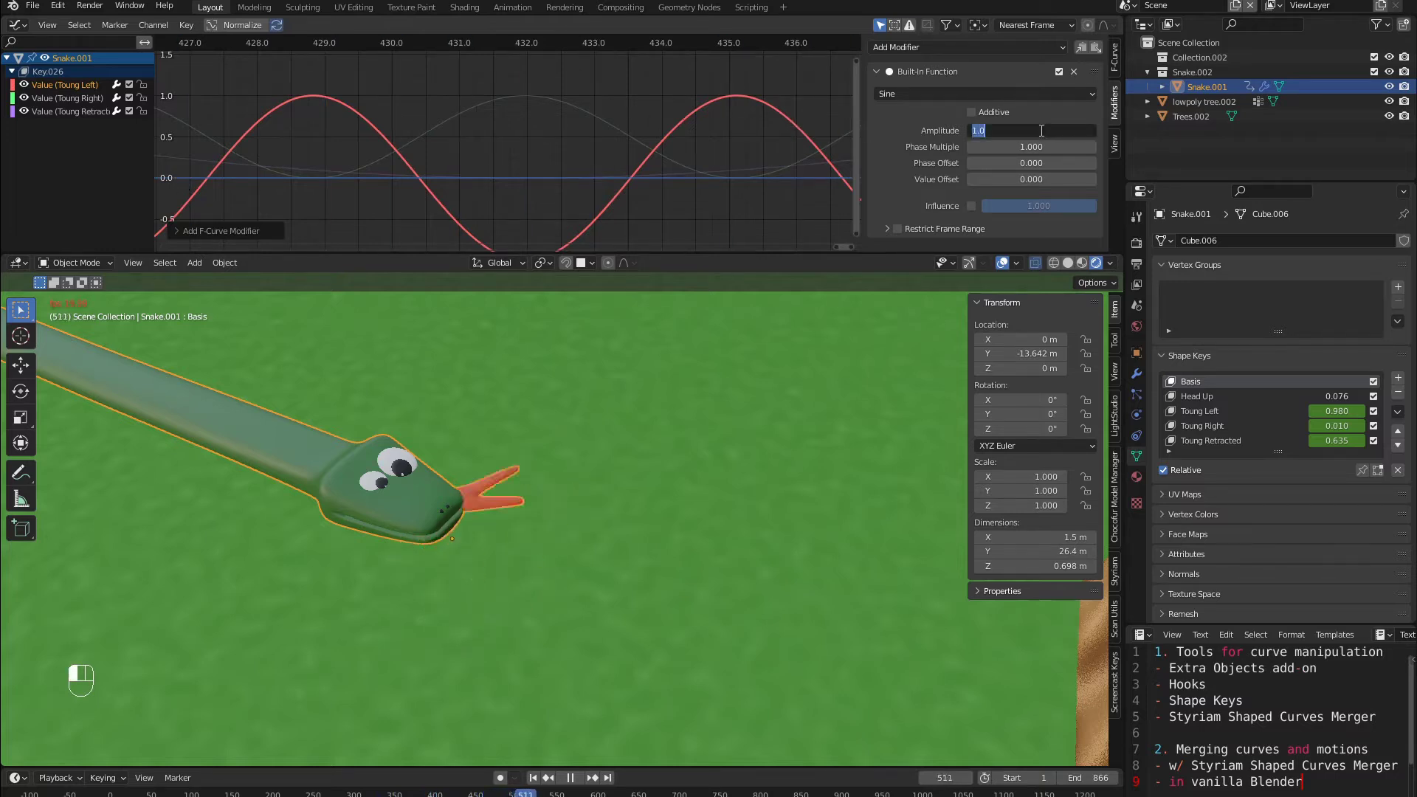
text(0.5)
key(Return)
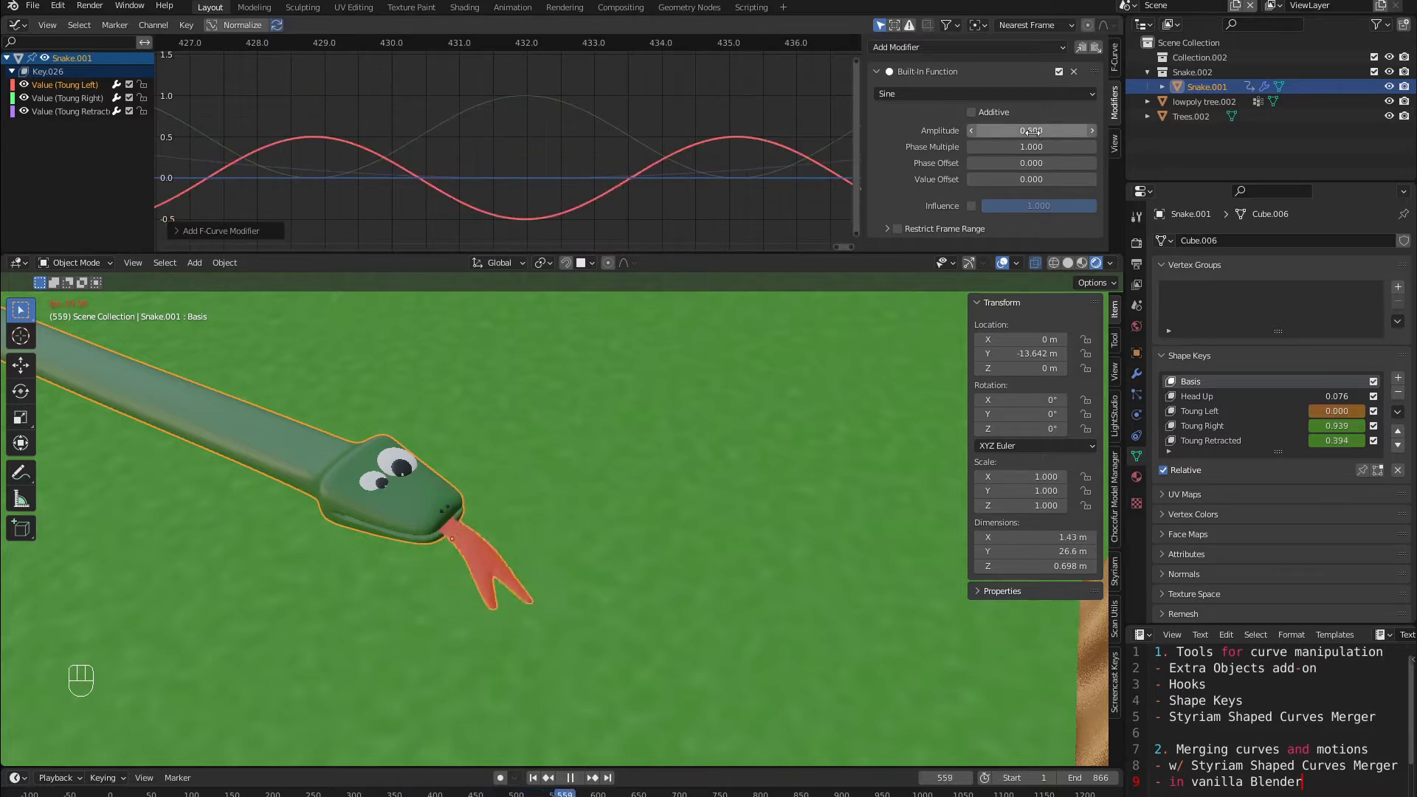
drag(1030, 163, 1060, 175)
click(1025, 176)
text(0.5)
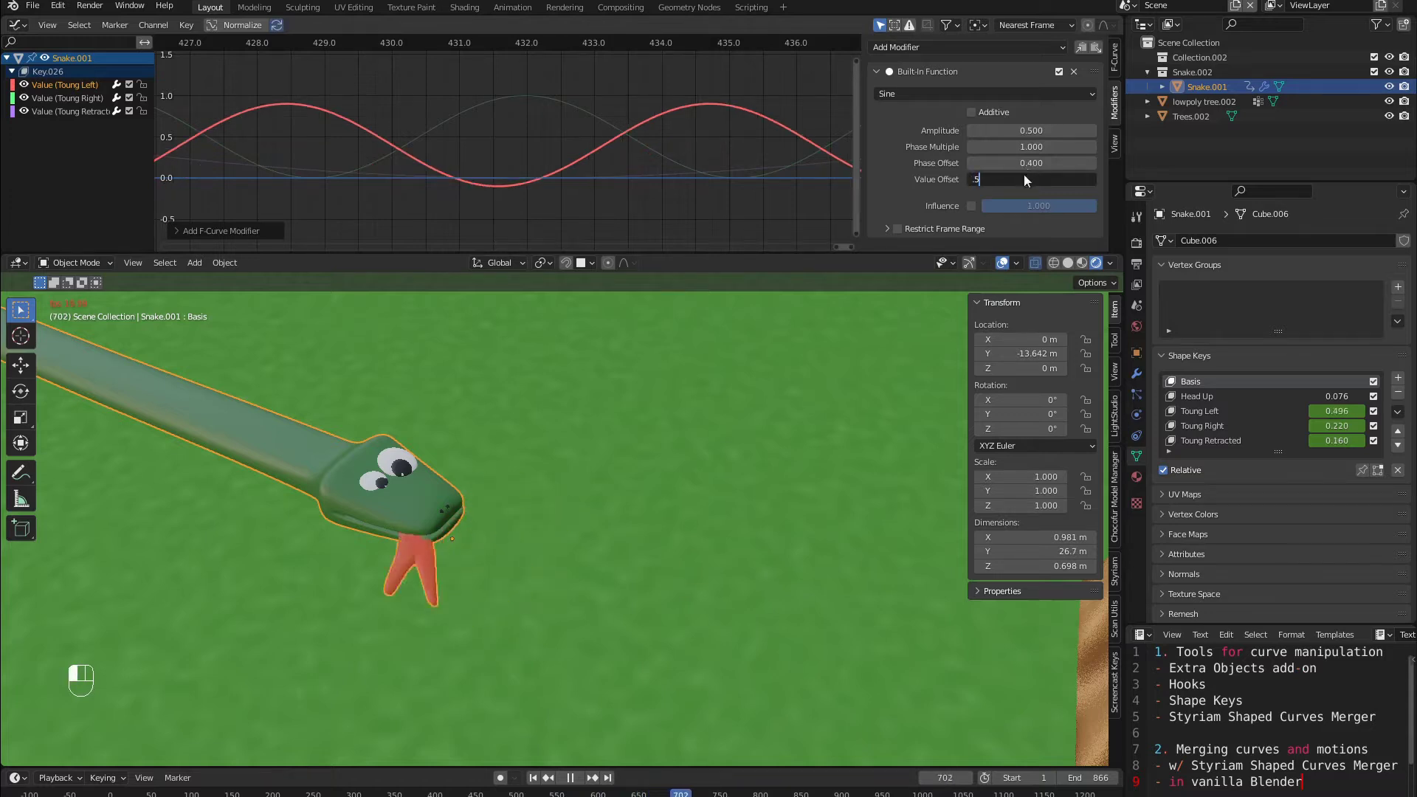
key(Return)
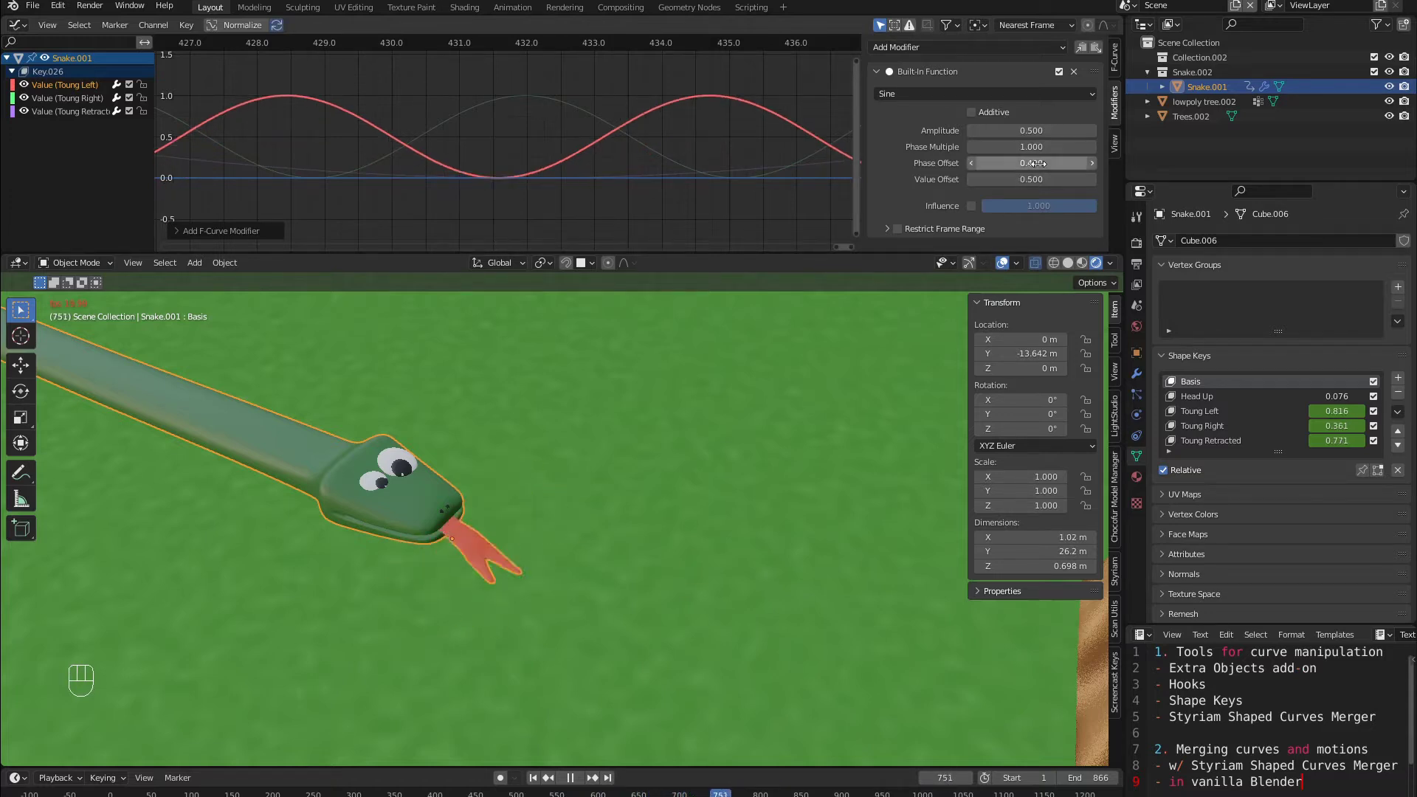
drag(1031, 163, 992, 163)
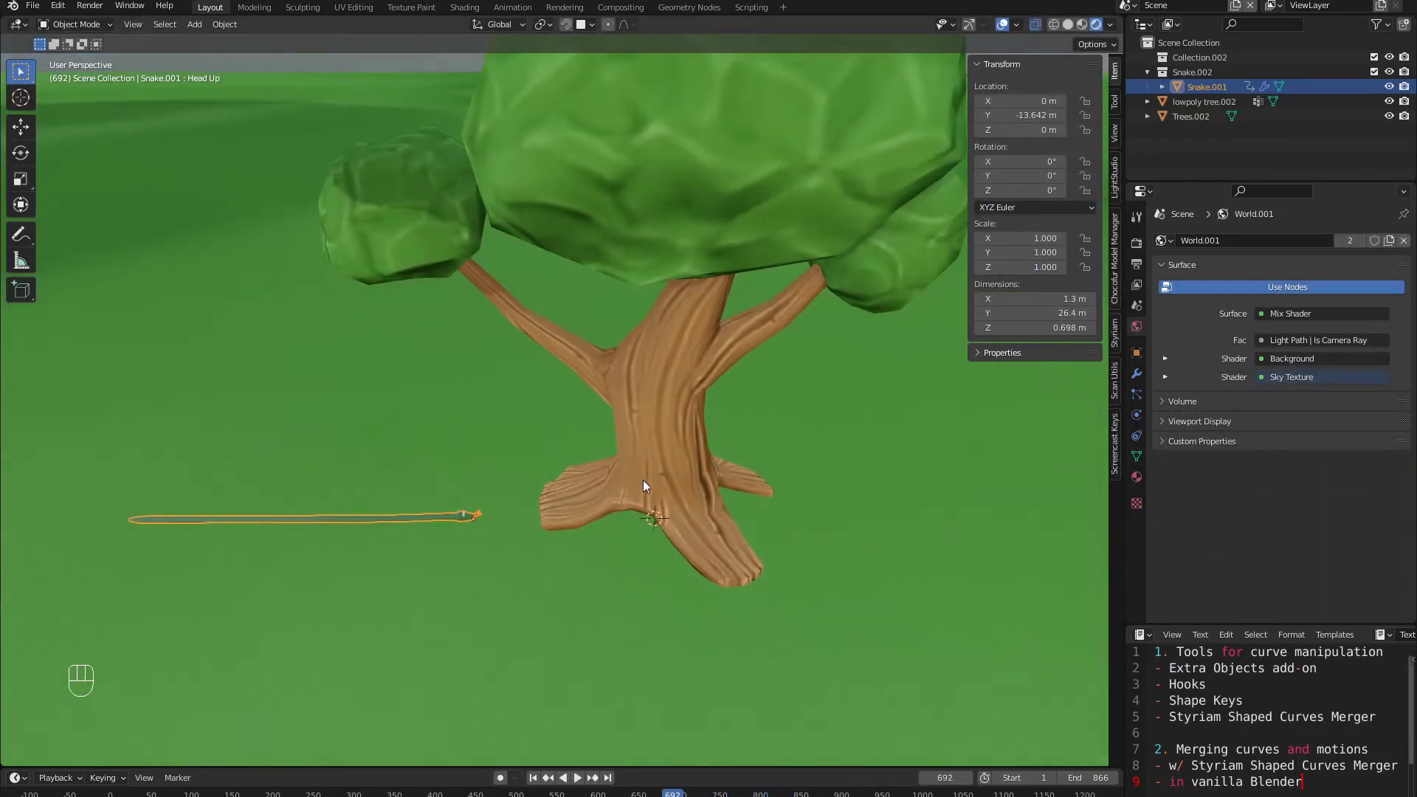
Step: Add an Archemedian spiral curve at the base of the tree
key(shift+s)
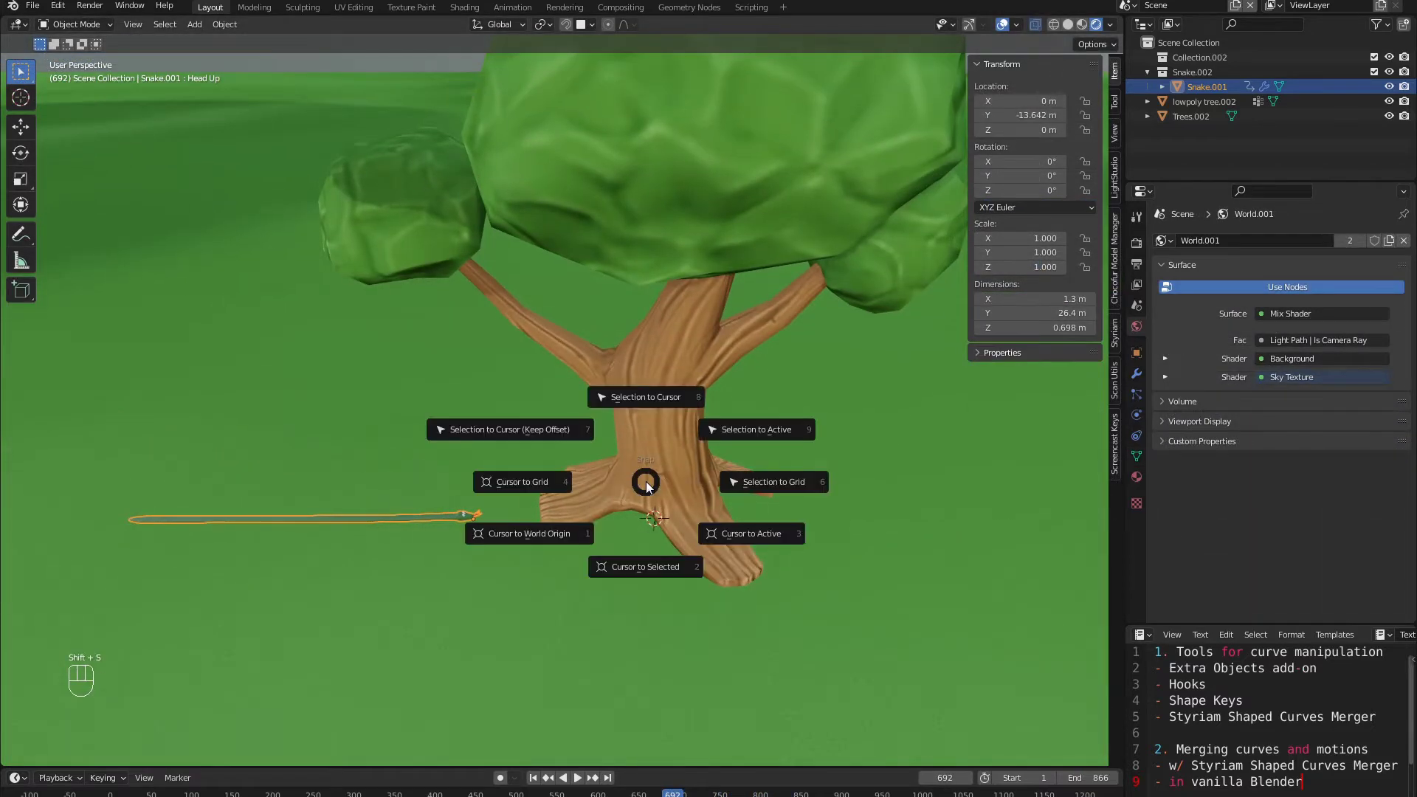
key(shift+a)
mouse_move(645, 481)
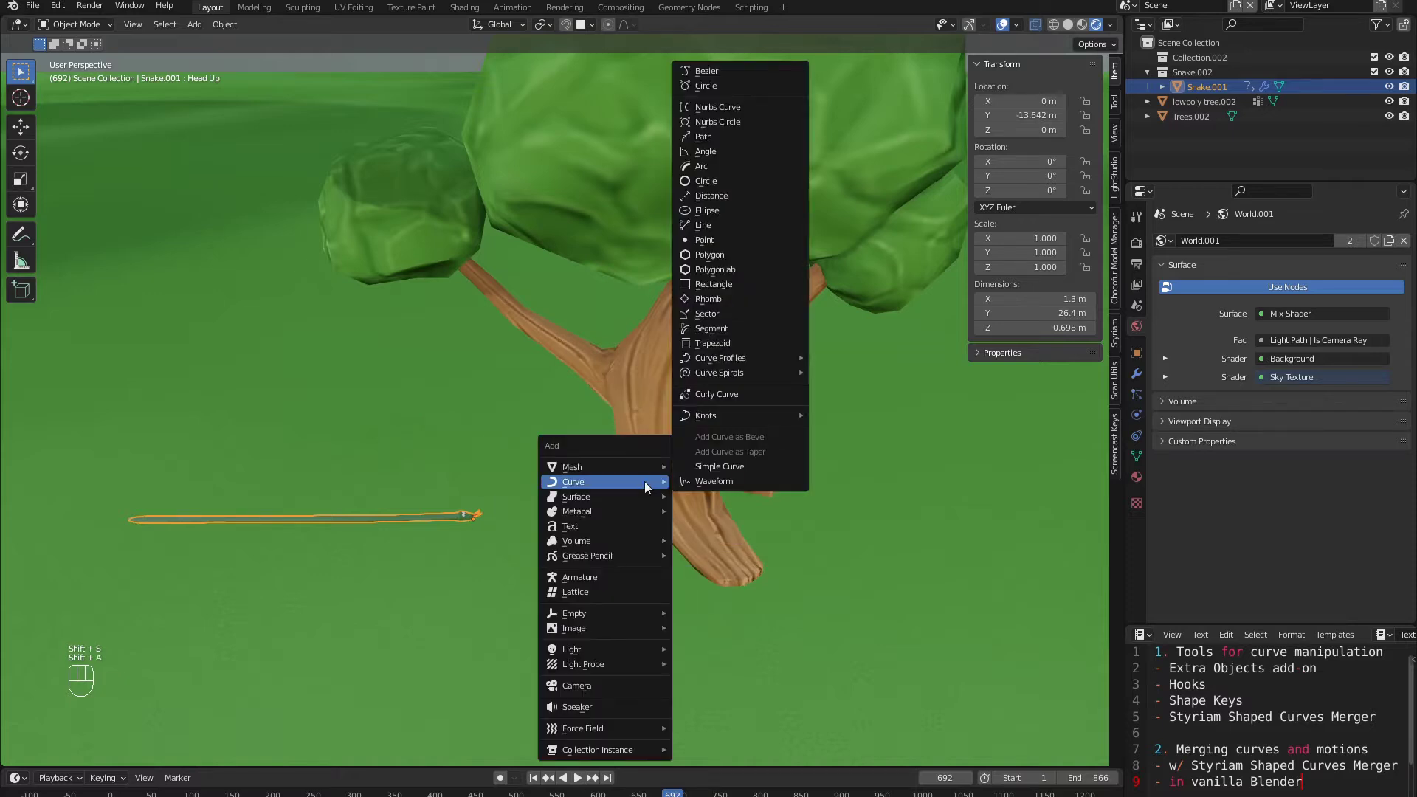
mouse_move(760, 370)
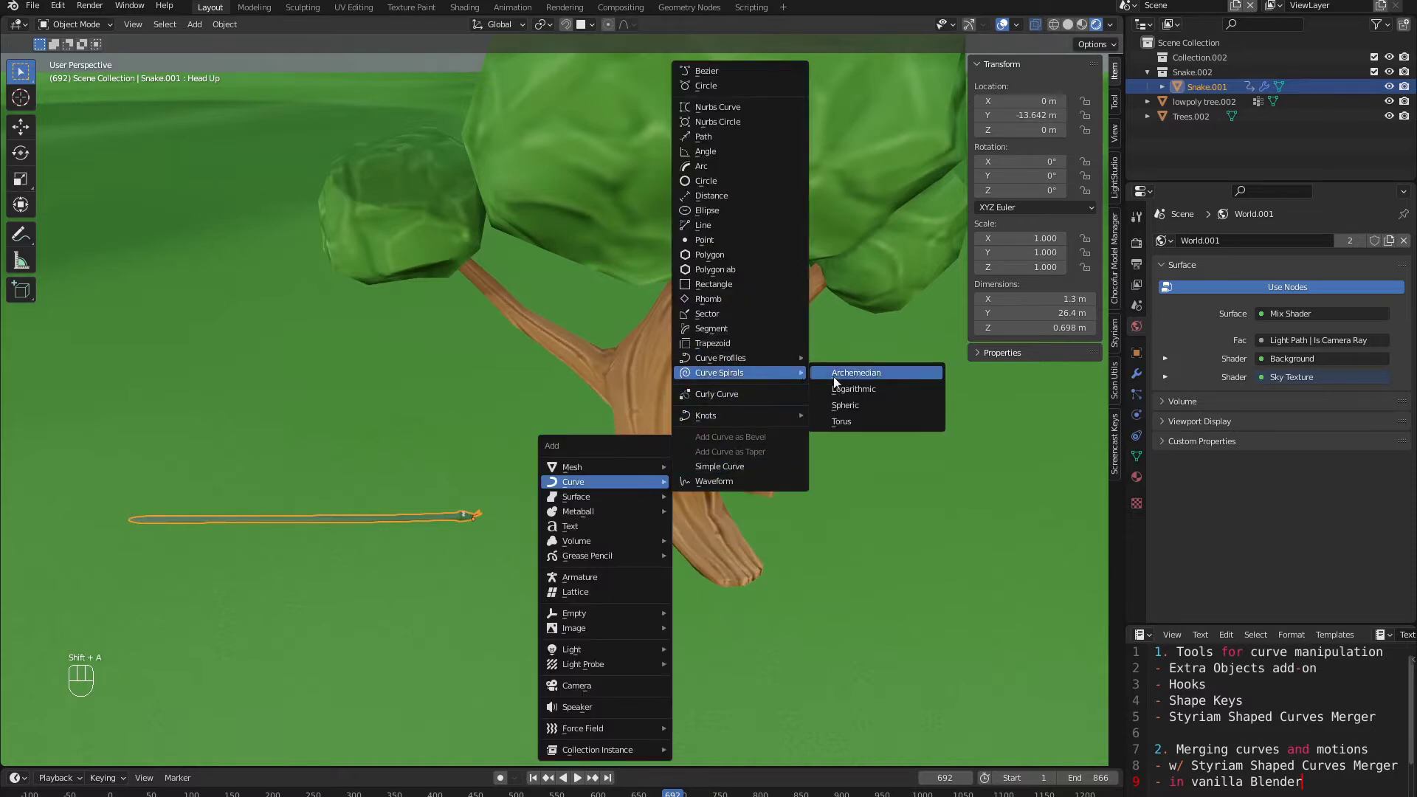
click(852, 372)
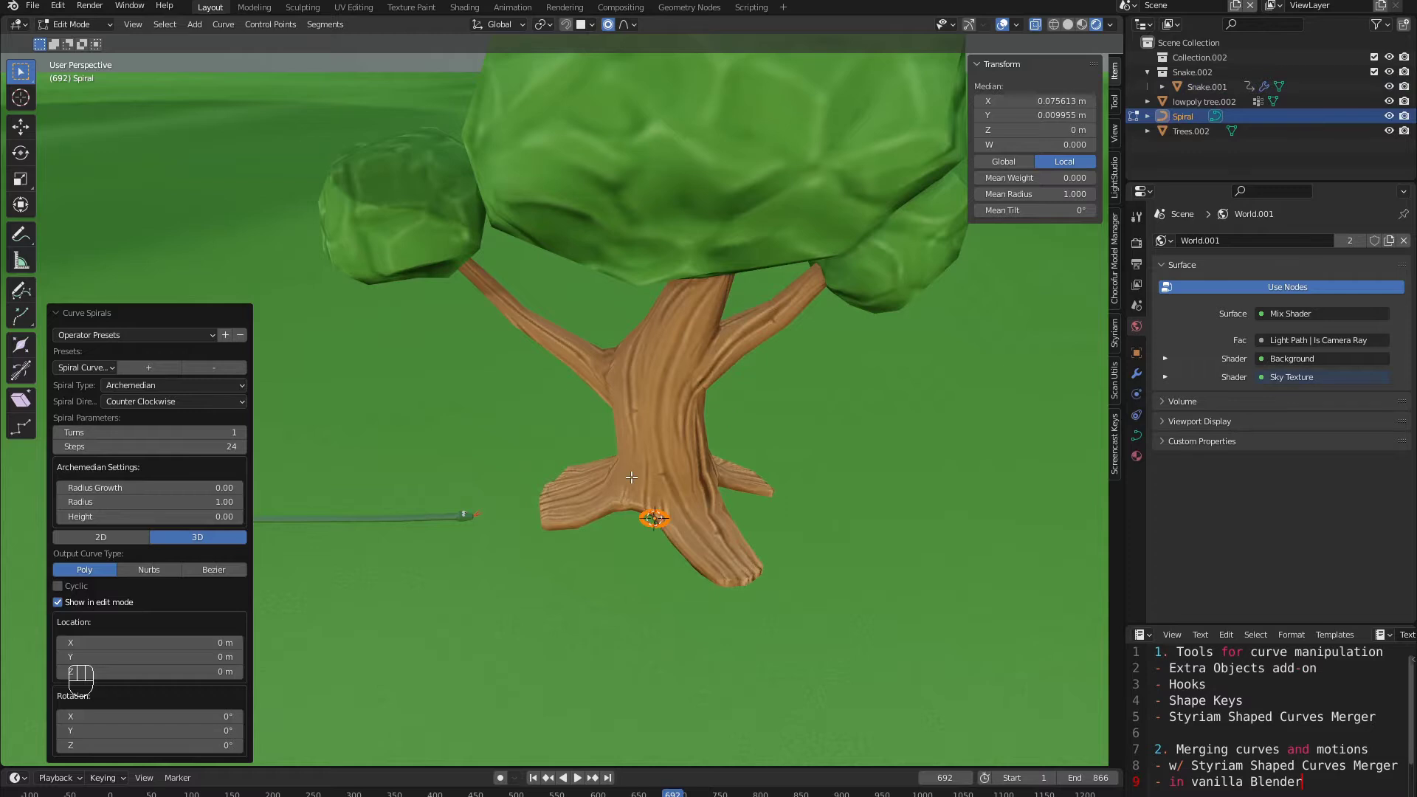
Step: Try the spiral with 23 turns at height 0.78 and with 9 turns at height 2.40
mouse_move(587, 509)
middle_down()
mouse_move(613, 533)
mouse_move(570, 537)
mouse_move(559, 513)
middle_up()
scroll(612, 535, up, 2)
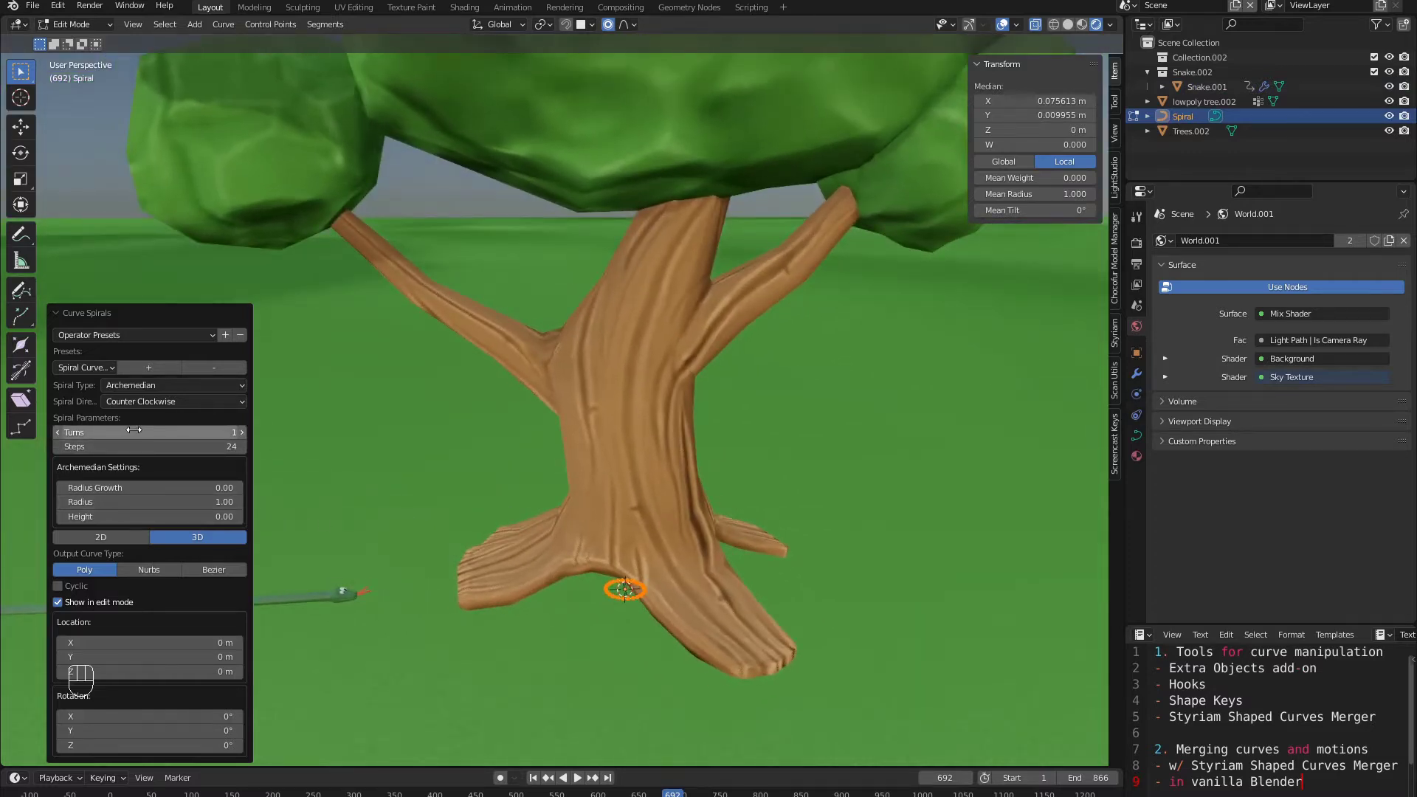
drag(134, 432, 151, 432)
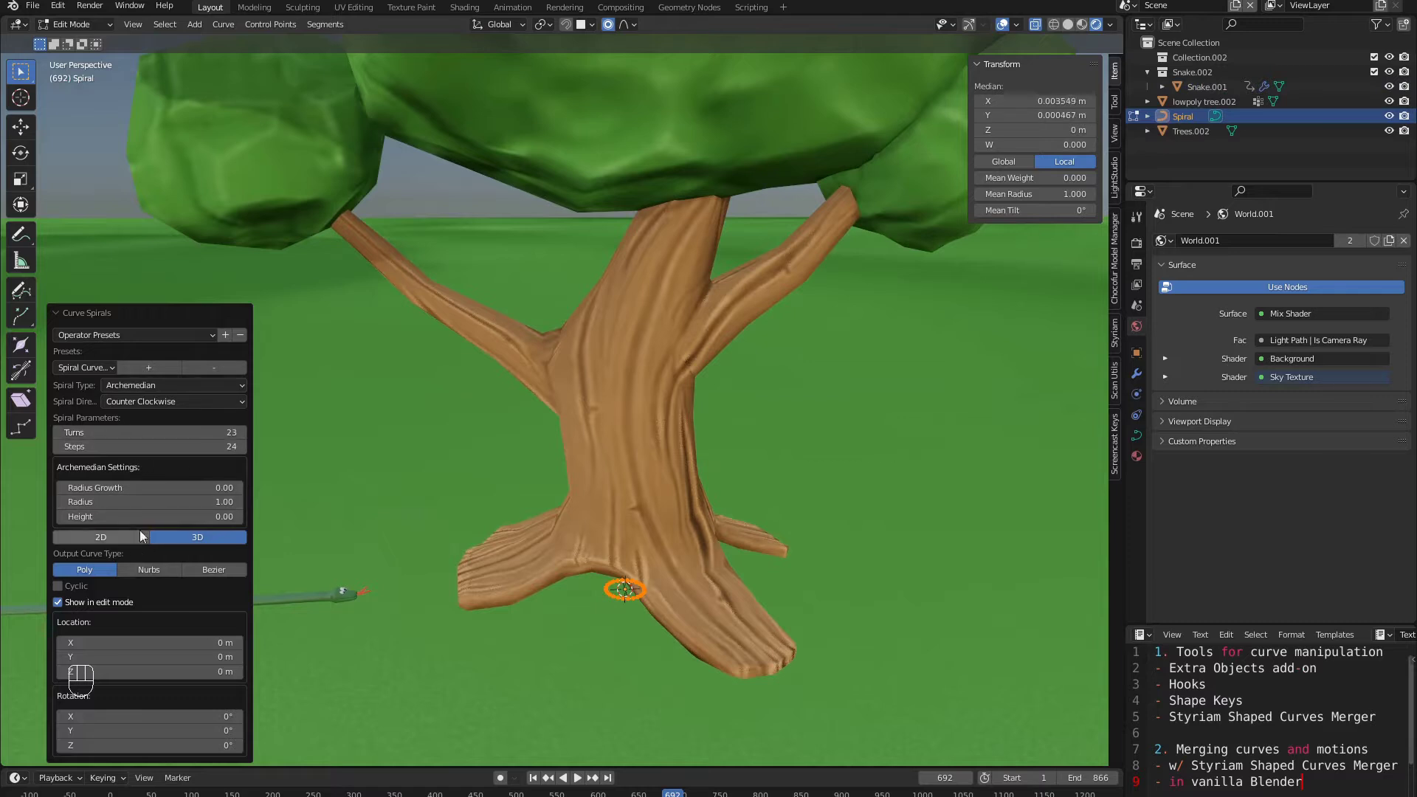
drag(140, 517, 168, 517)
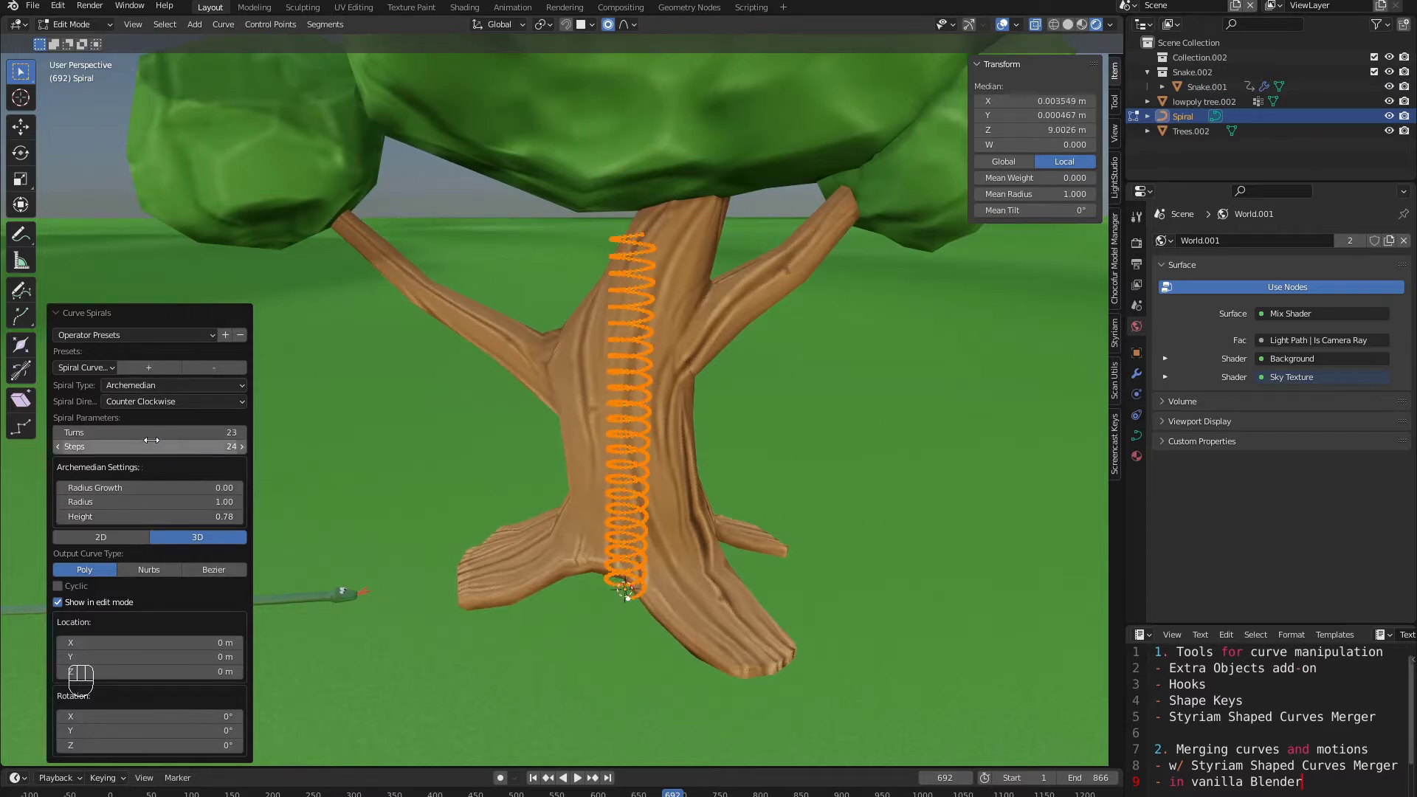
drag(151, 437, 114, 436)
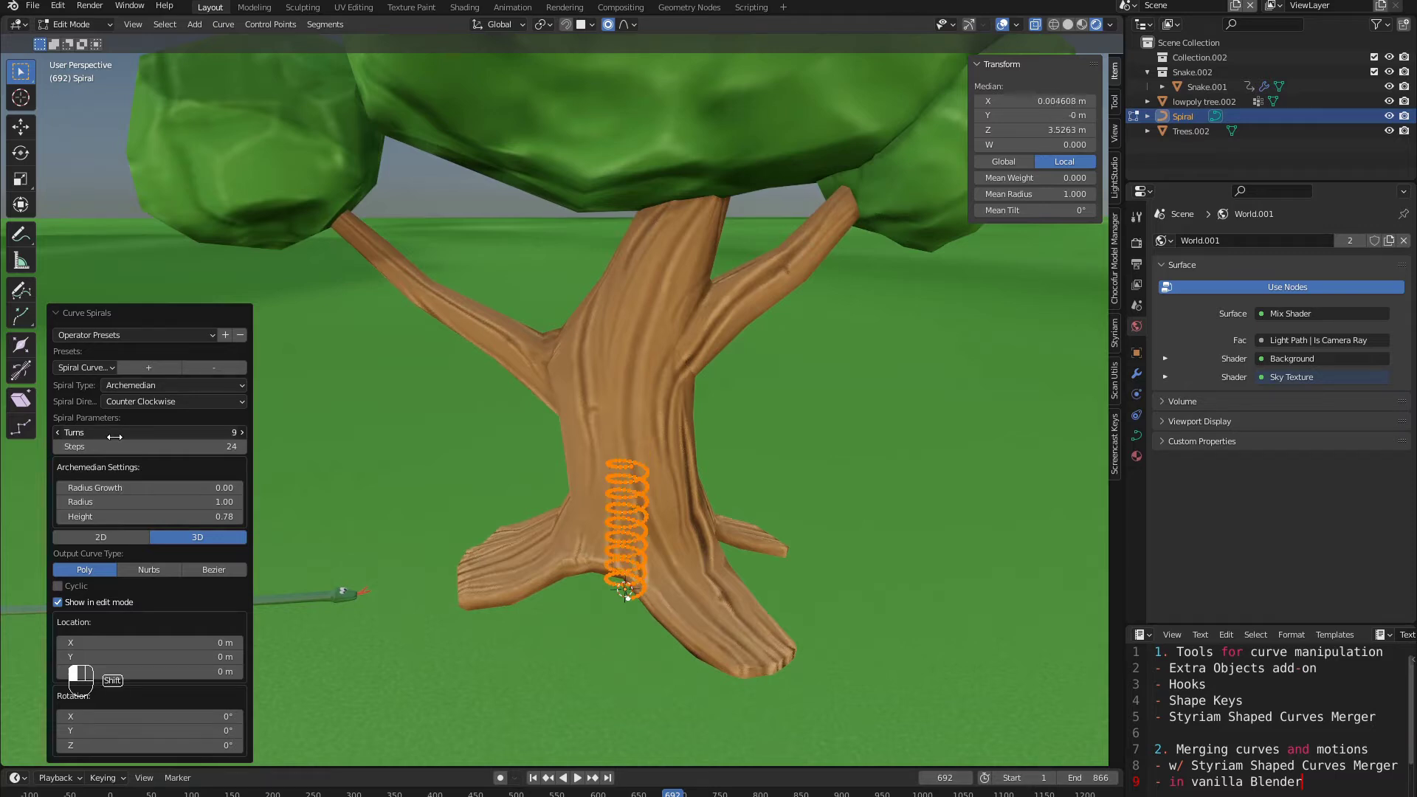
drag(149, 518, 185, 518)
Step: Give the spiral 2 turns, a height of 6.48 and a radius of 3.70, and rotate it -134° about Z
drag(145, 434, 147, 434)
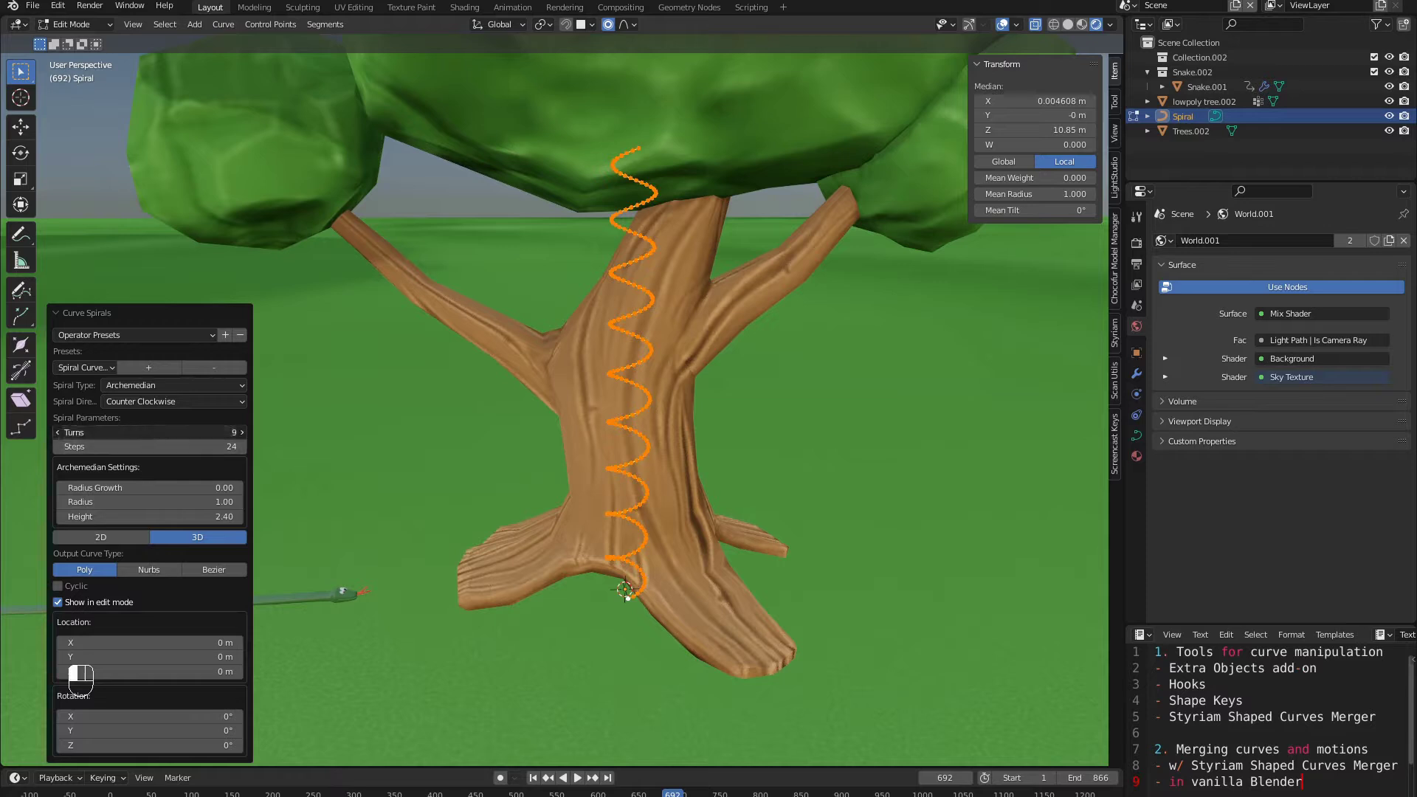
key(Return)
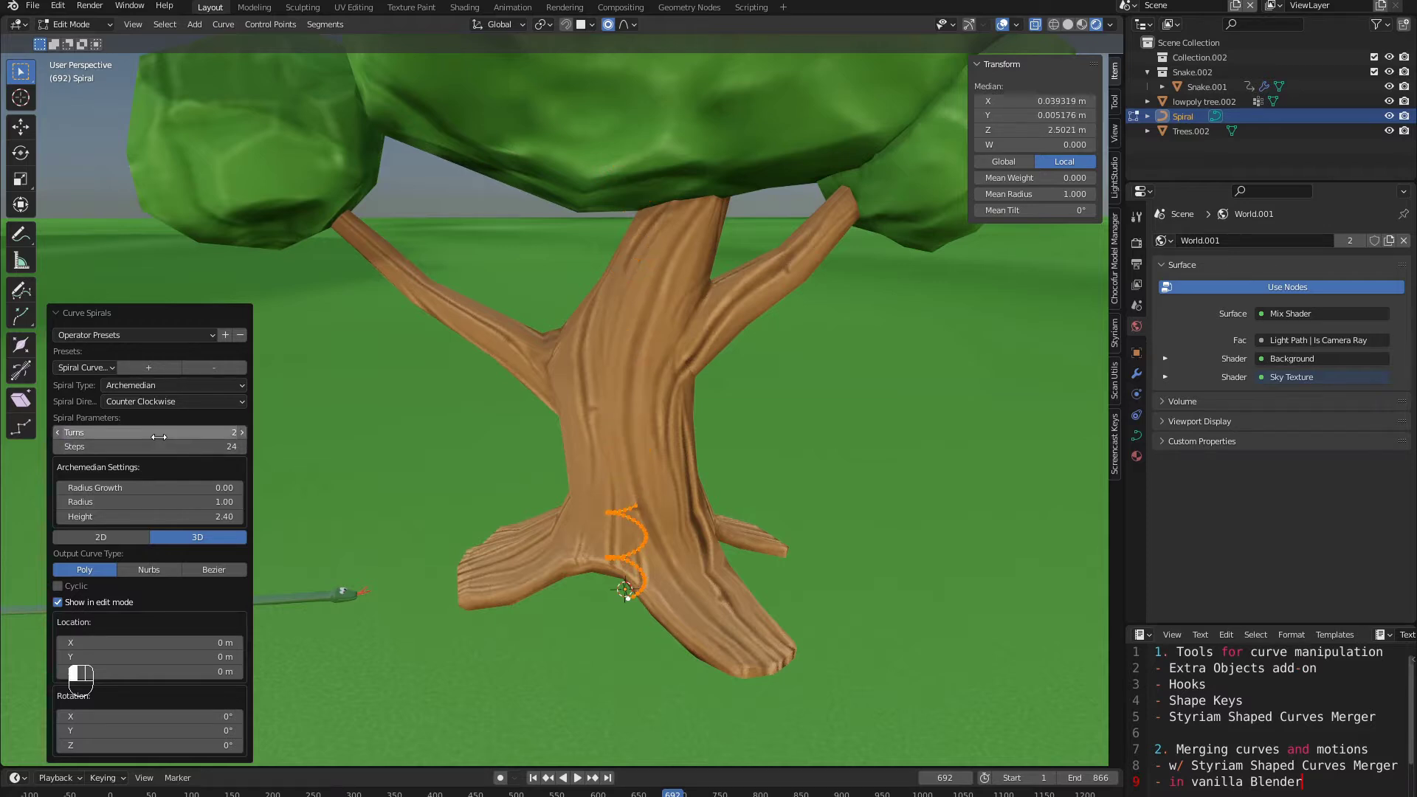
drag(140, 517, 214, 520)
drag(102, 502, 179, 502)
middle_drag(398, 472, 410, 501)
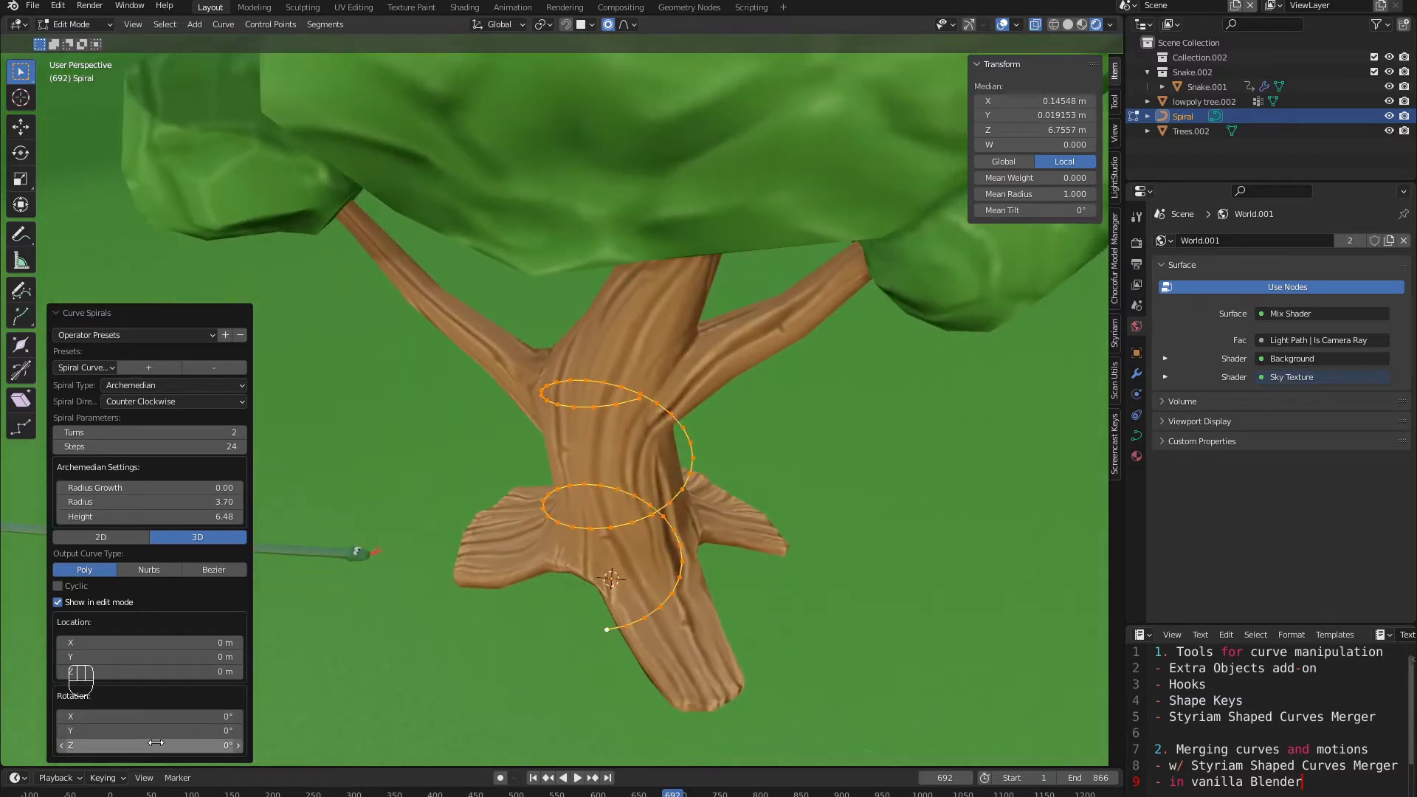
drag(155, 743, 1111, 462)
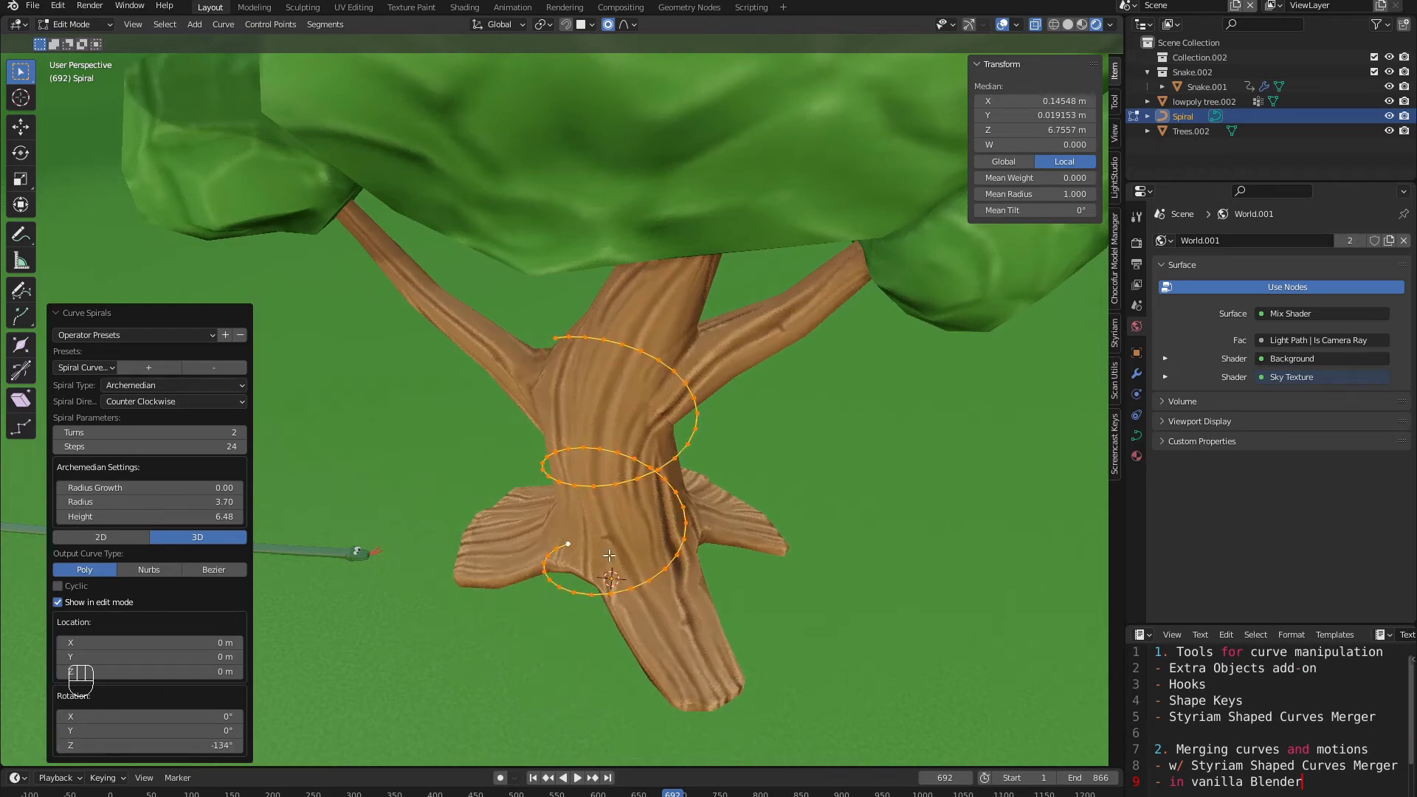
Step: Set the spiral to 3 turns with a height of 4.74 and a radius of 3.88 so it wraps around the trunk
middle_drag(609, 556, 615, 505)
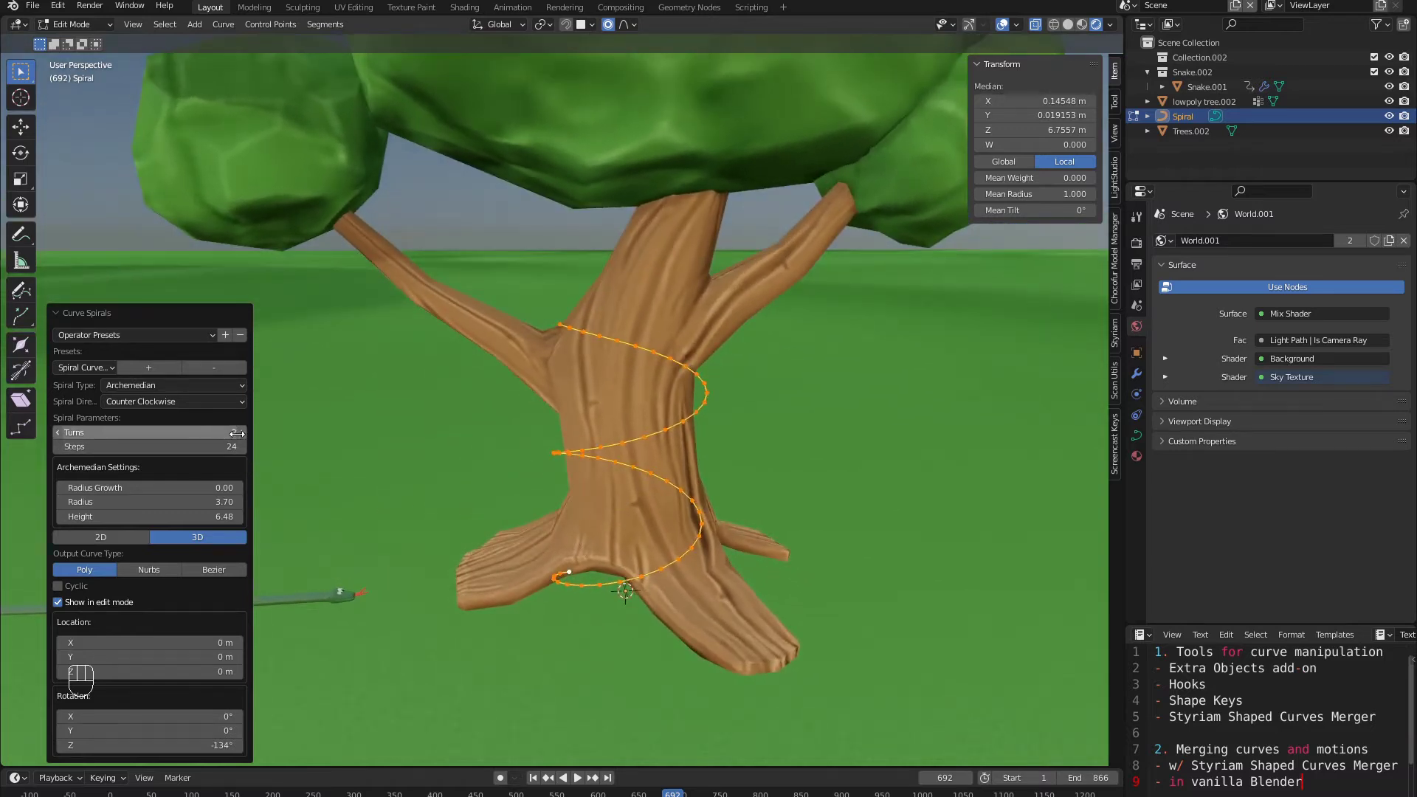
click(242, 432)
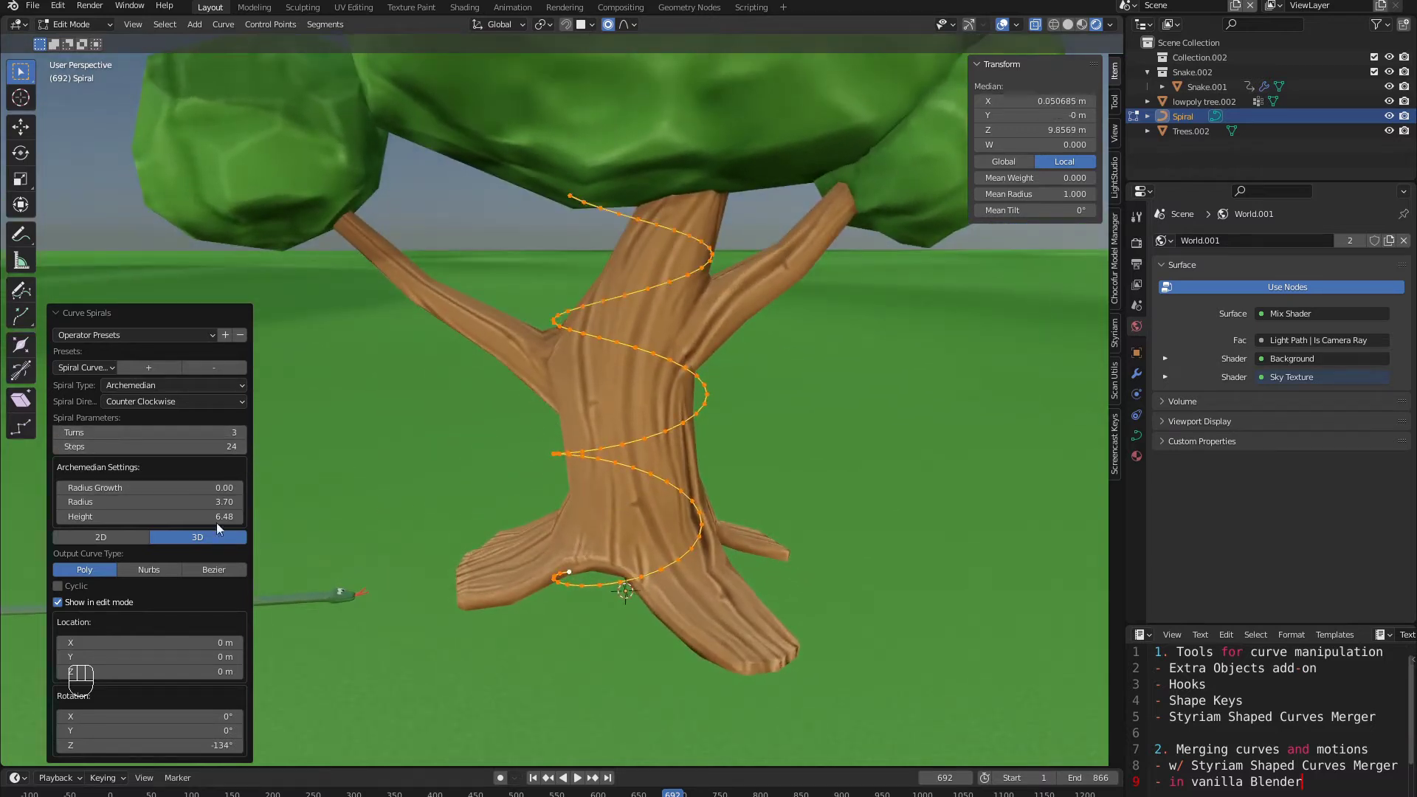
drag(145, 517, 108, 521)
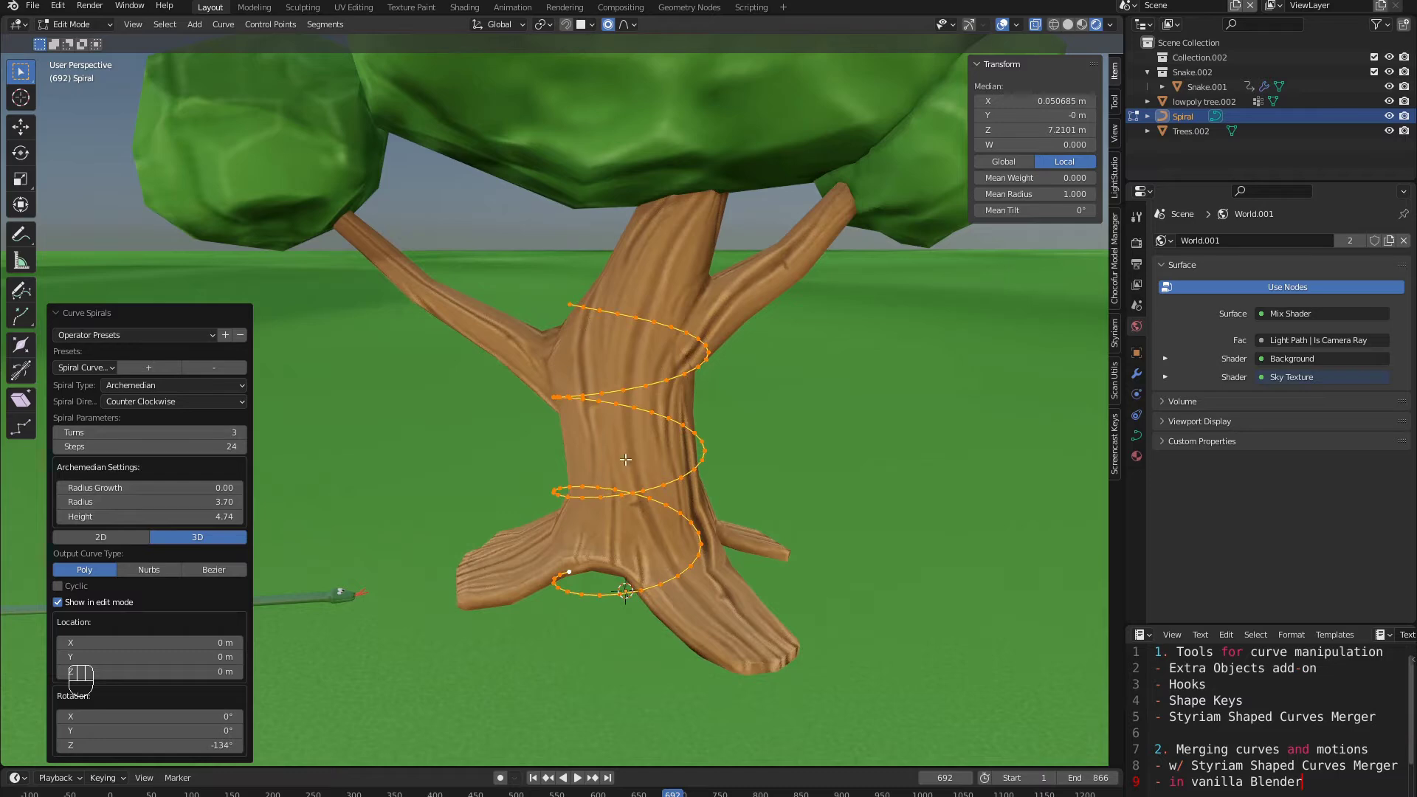
middle_drag(625, 459, 502, 481)
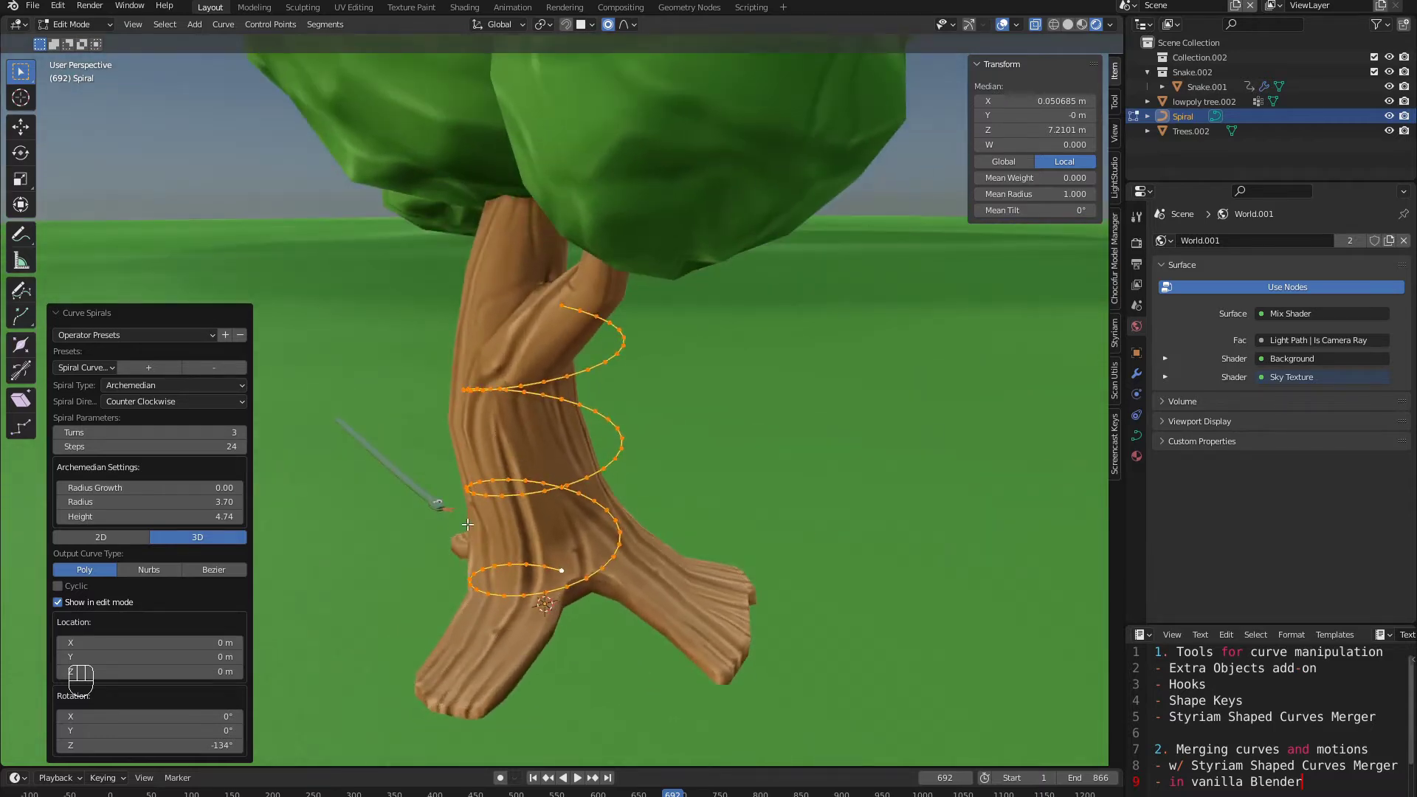
click(173, 502)
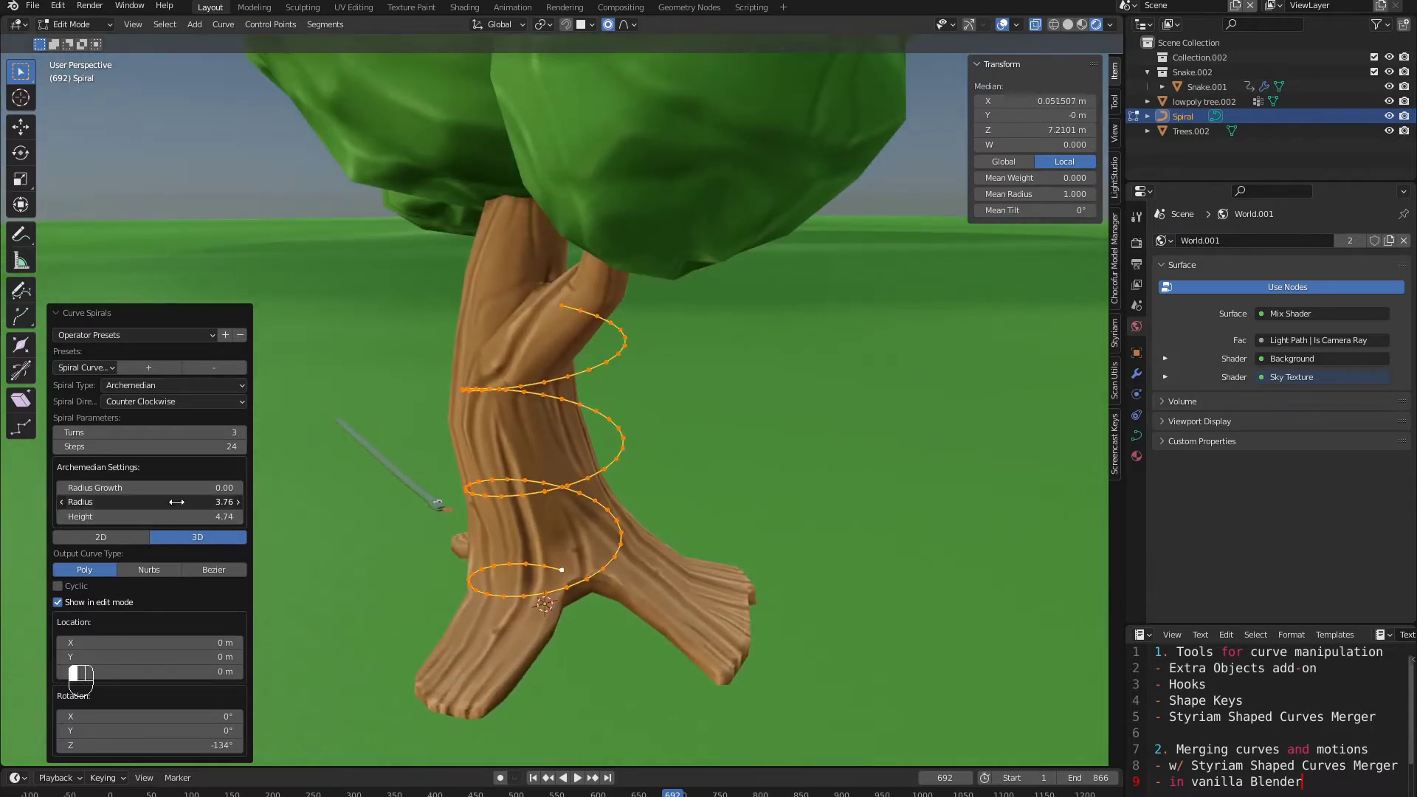
drag(176, 502, 185, 502)
Step: Move the whole spiral about 1.49 m along the global X axis to centre it around the trunk
mouse_move(579, 435)
middle_down()
mouse_move(647, 440)
mouse_move(668, 476)
mouse_move(586, 426)
middle_up()
key(g)
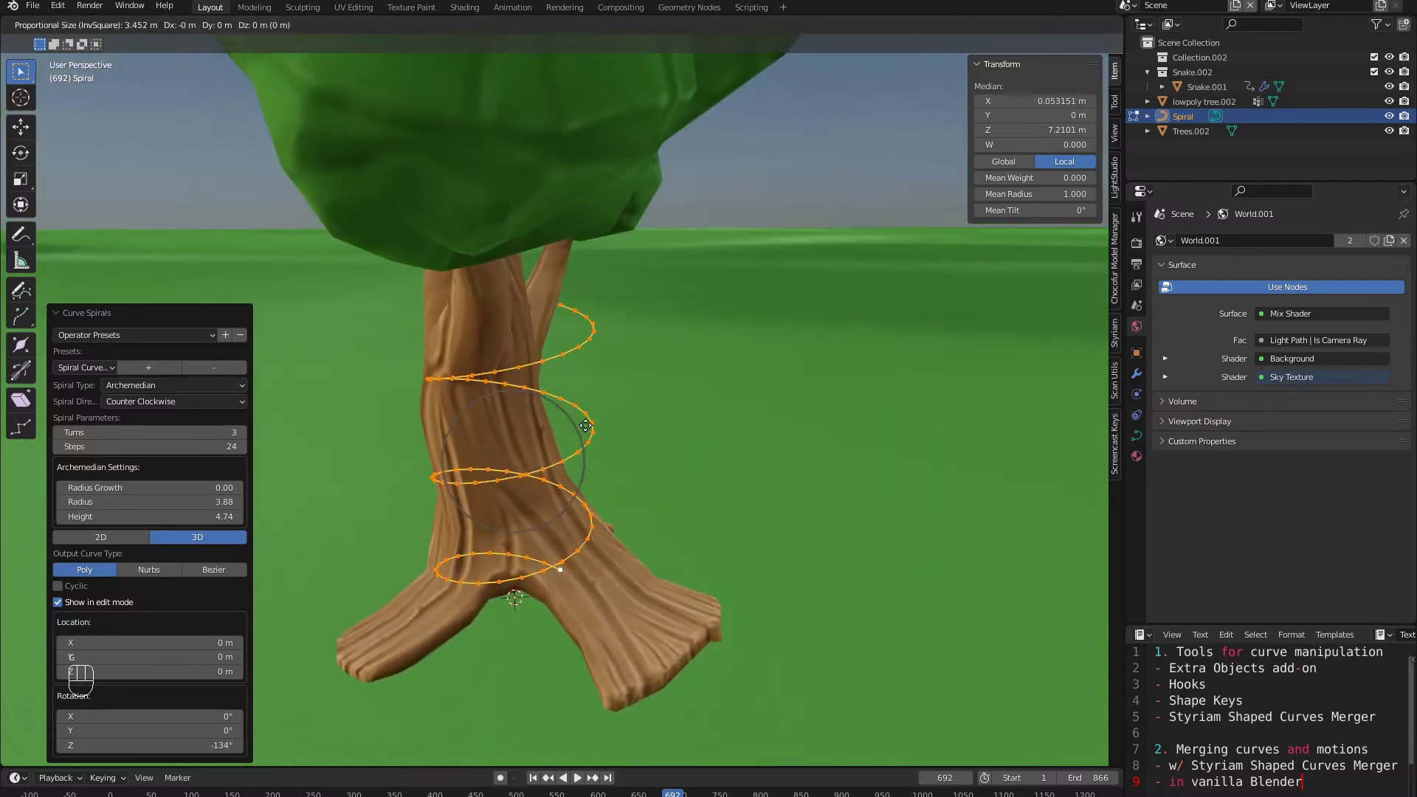
key(x)
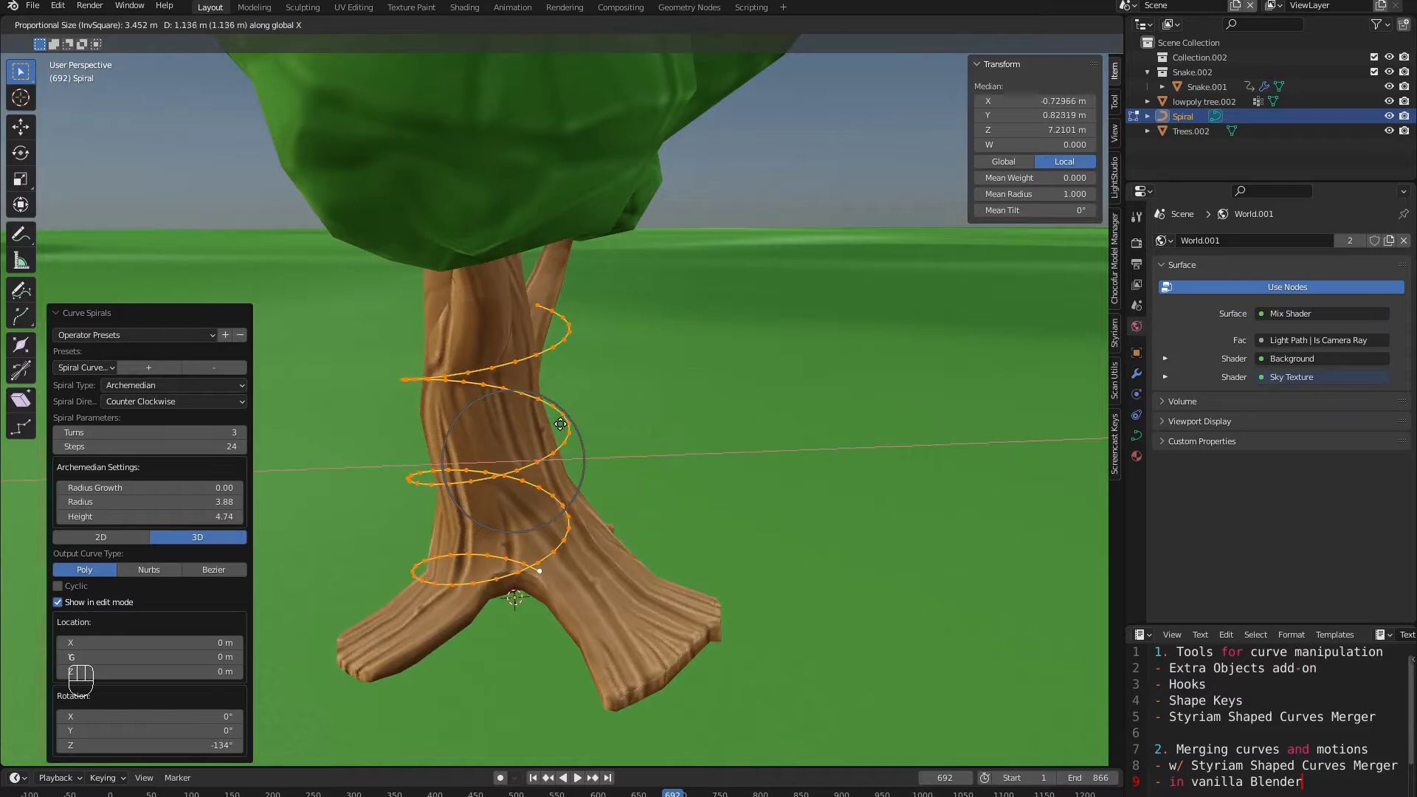
click(554, 426)
middle_drag(495, 441, 683, 436)
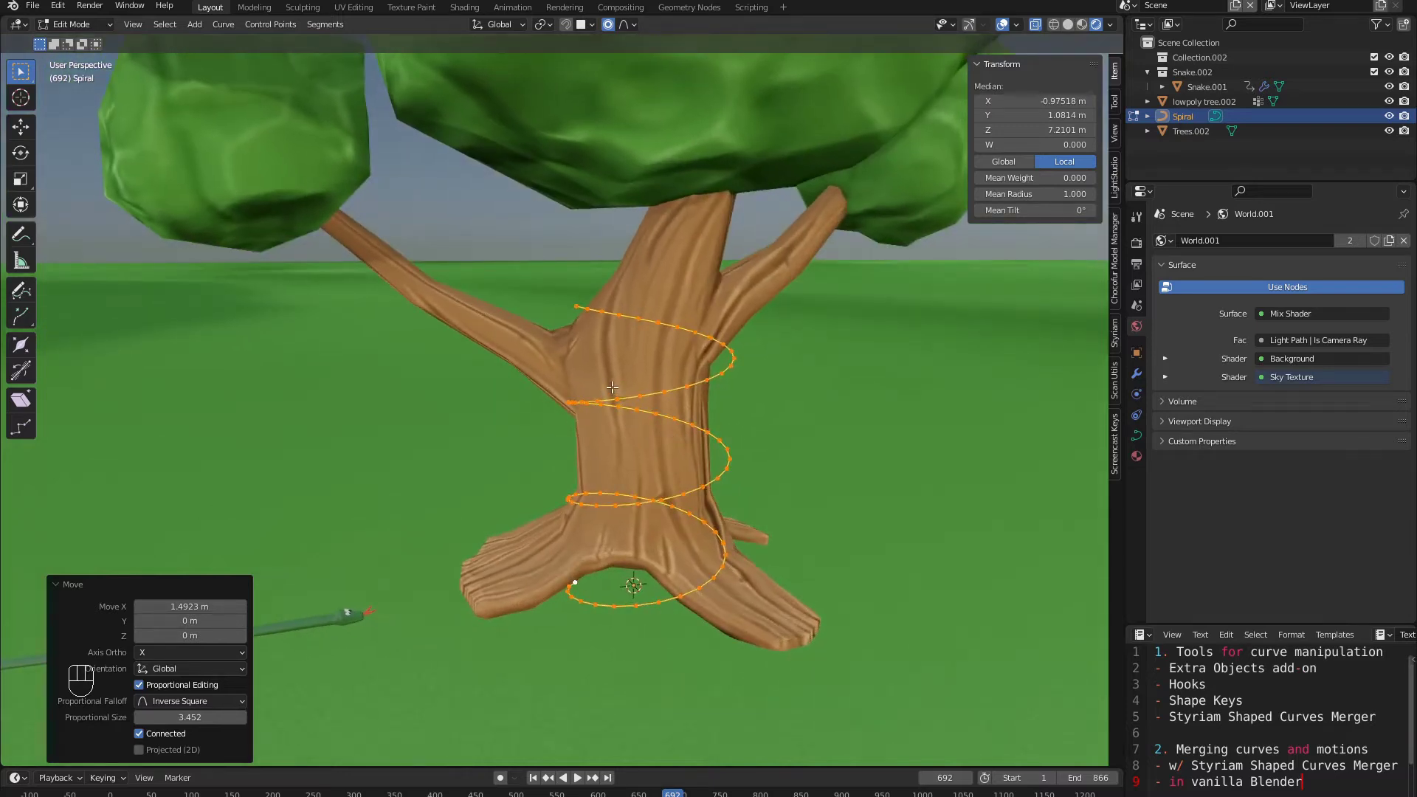
click(571, 305)
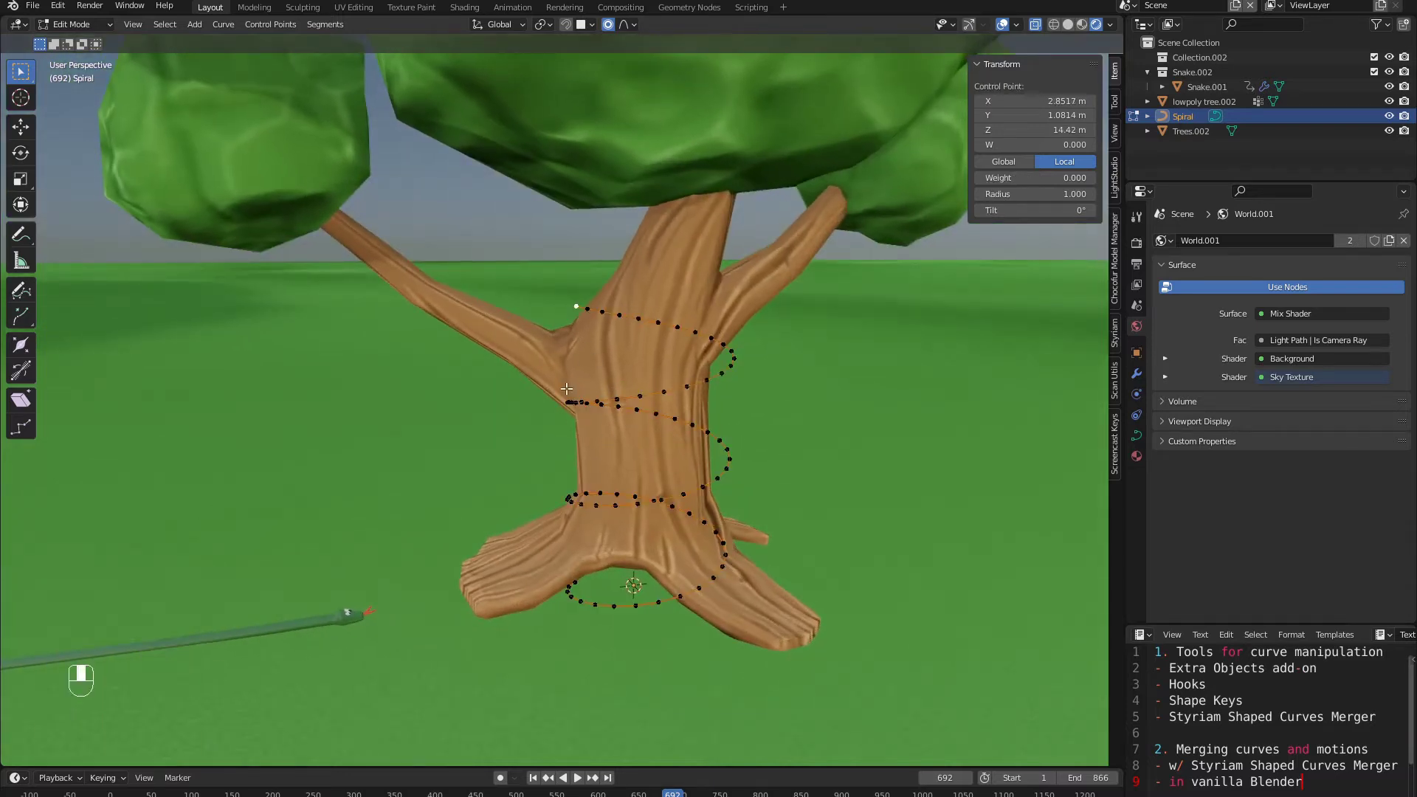
middle_drag(571, 305, 550, 389)
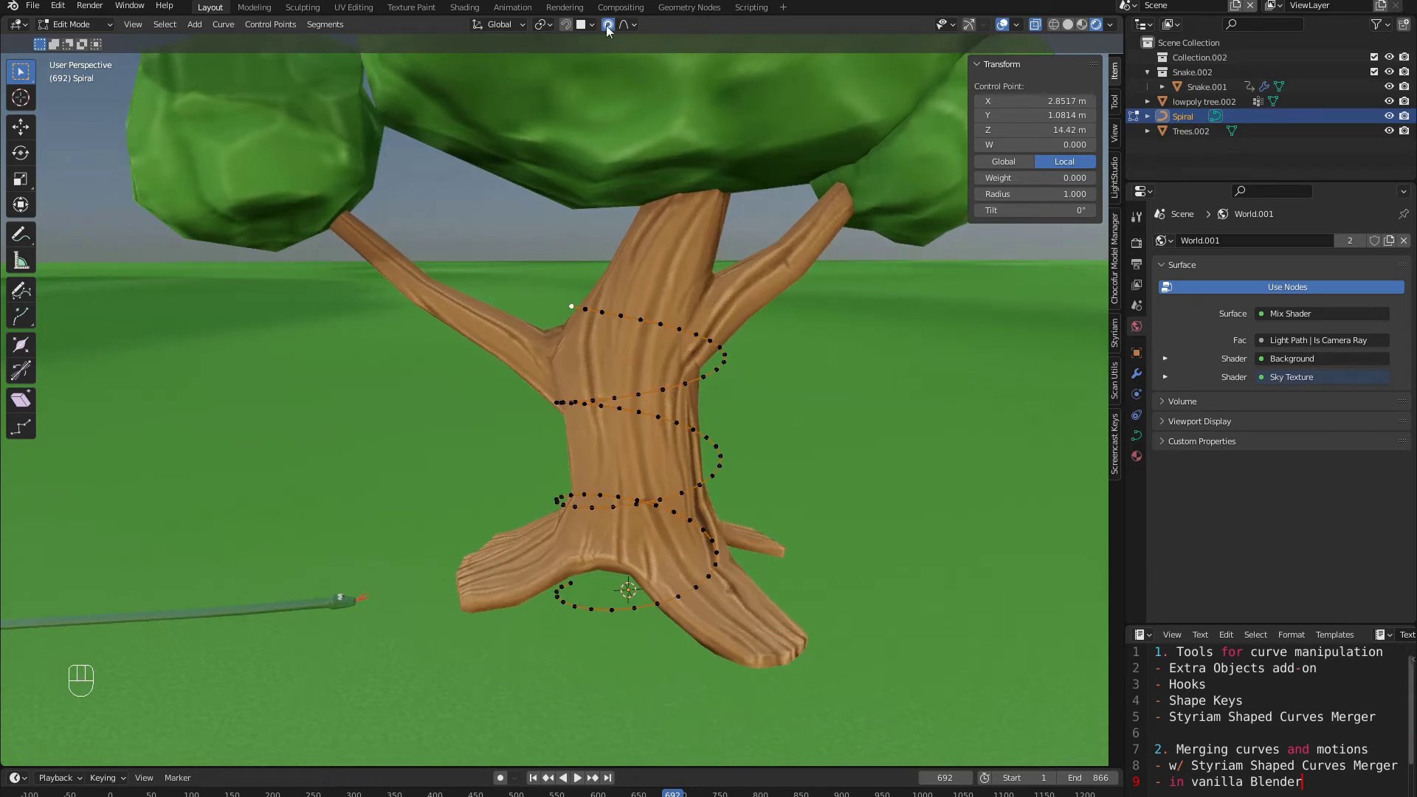
middle_drag(672, 360, 699, 361)
key(s)
key(z)
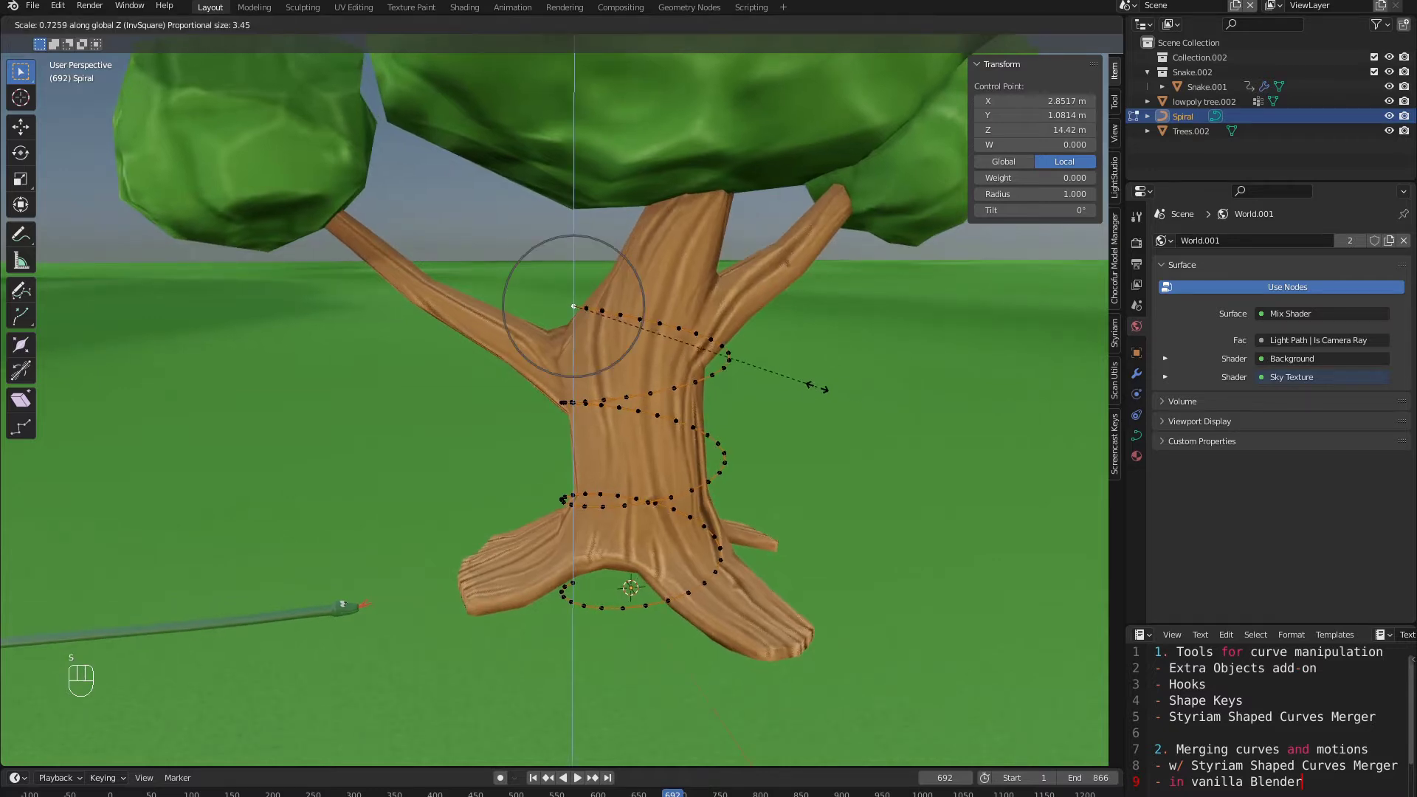
scroll(817, 387, down, 5)
right_click(803, 415)
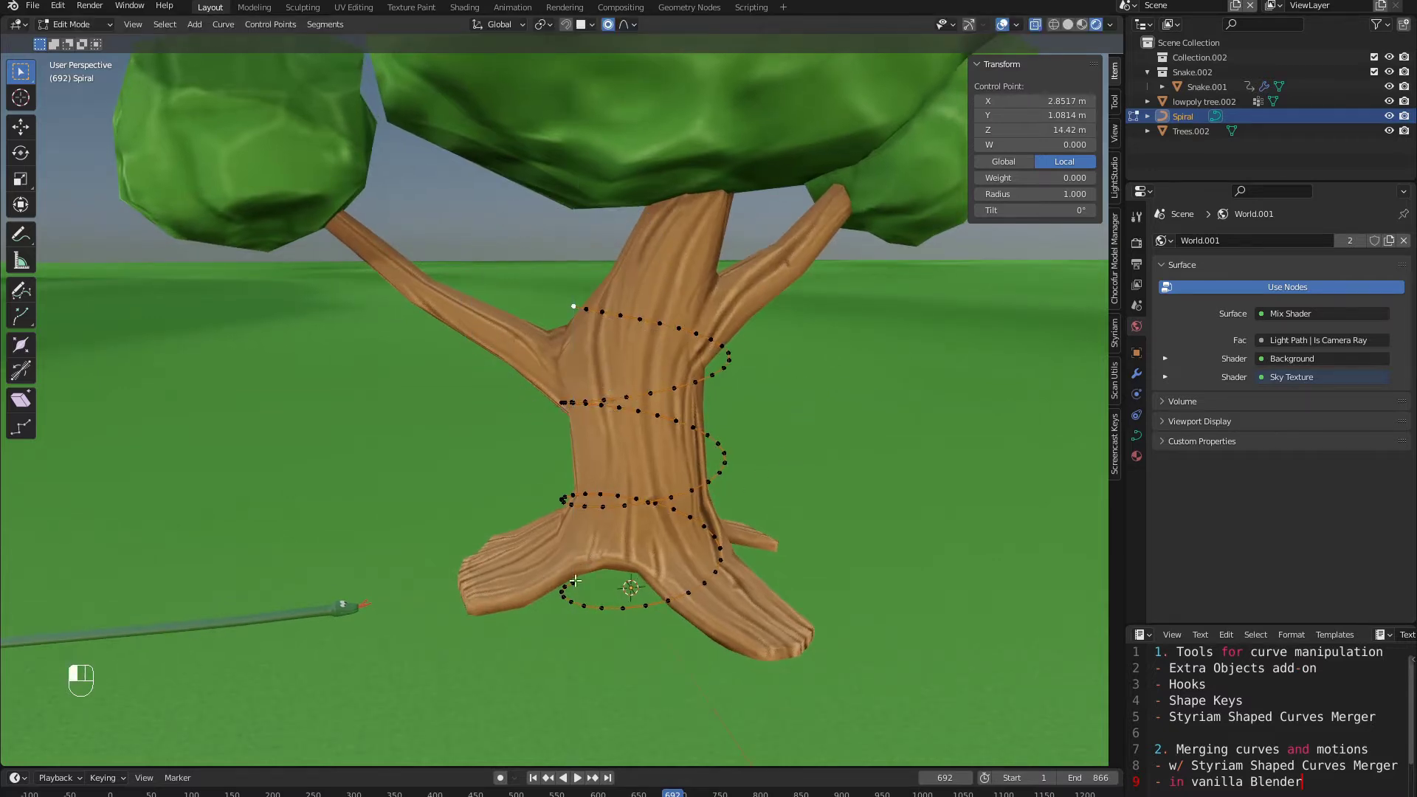
Step: Raise the spiral's lowest control point about 5.62 m along Z using Inverse Square proportional editing with a size of about 45.3
key(g)
key(z)
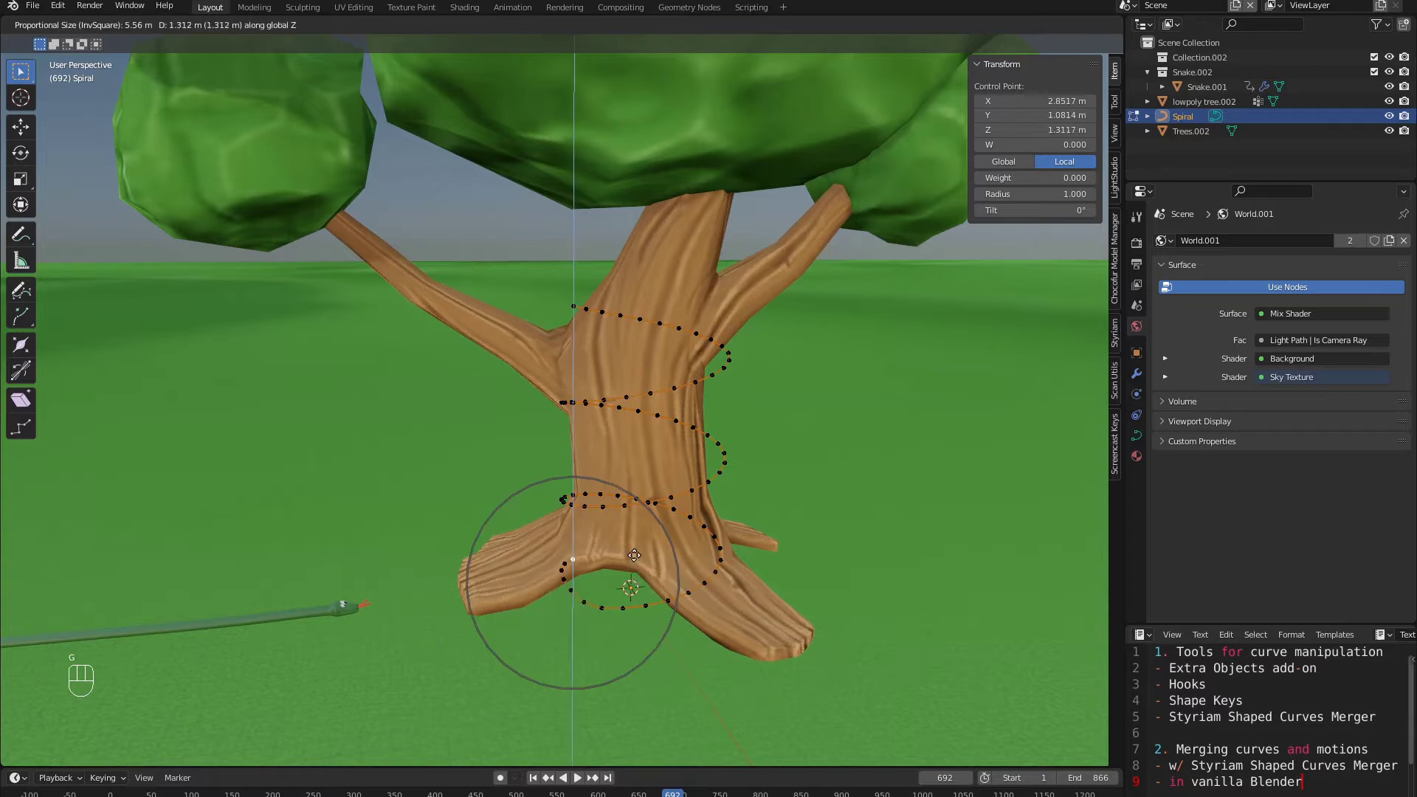
scroll(628, 529, down, 20)
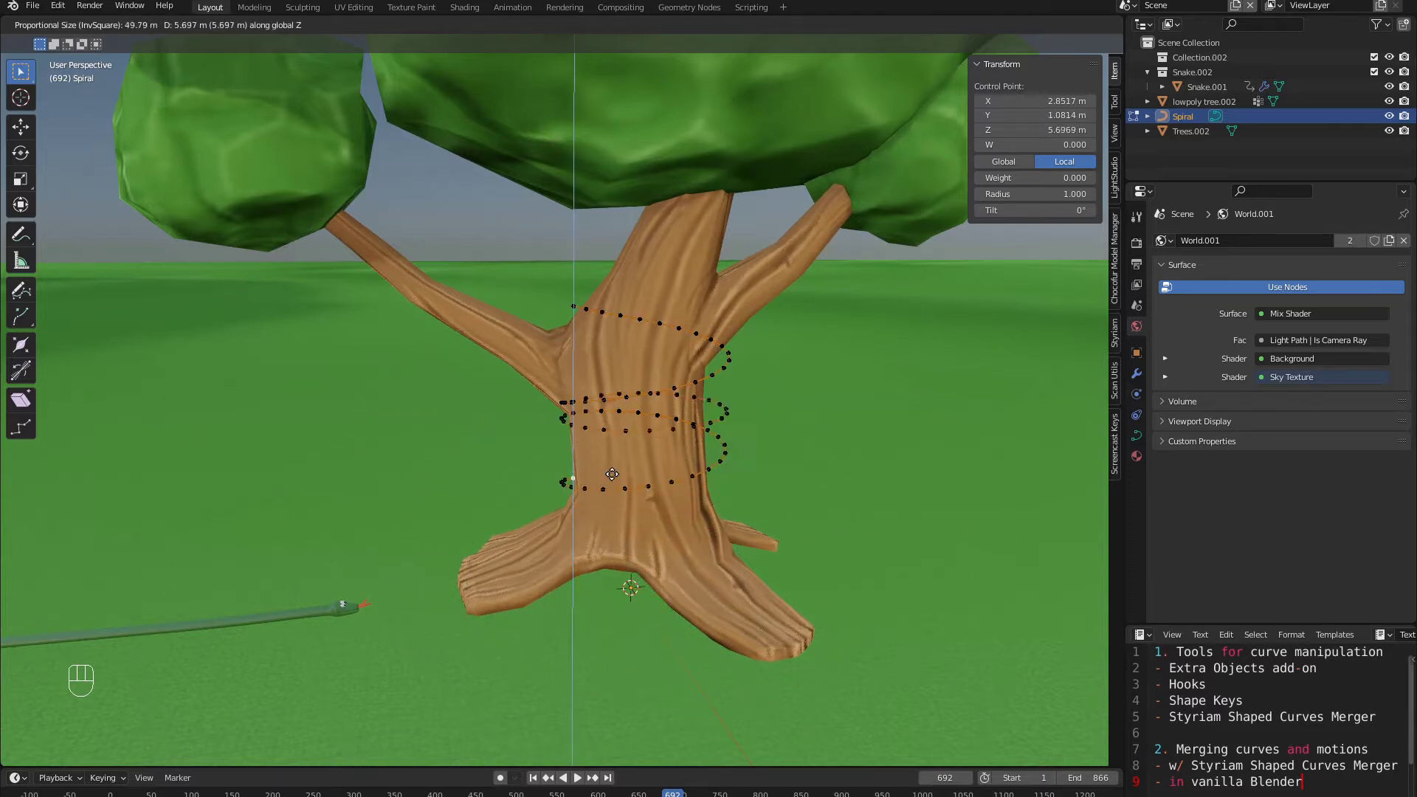
scroll(609, 471, up, 2)
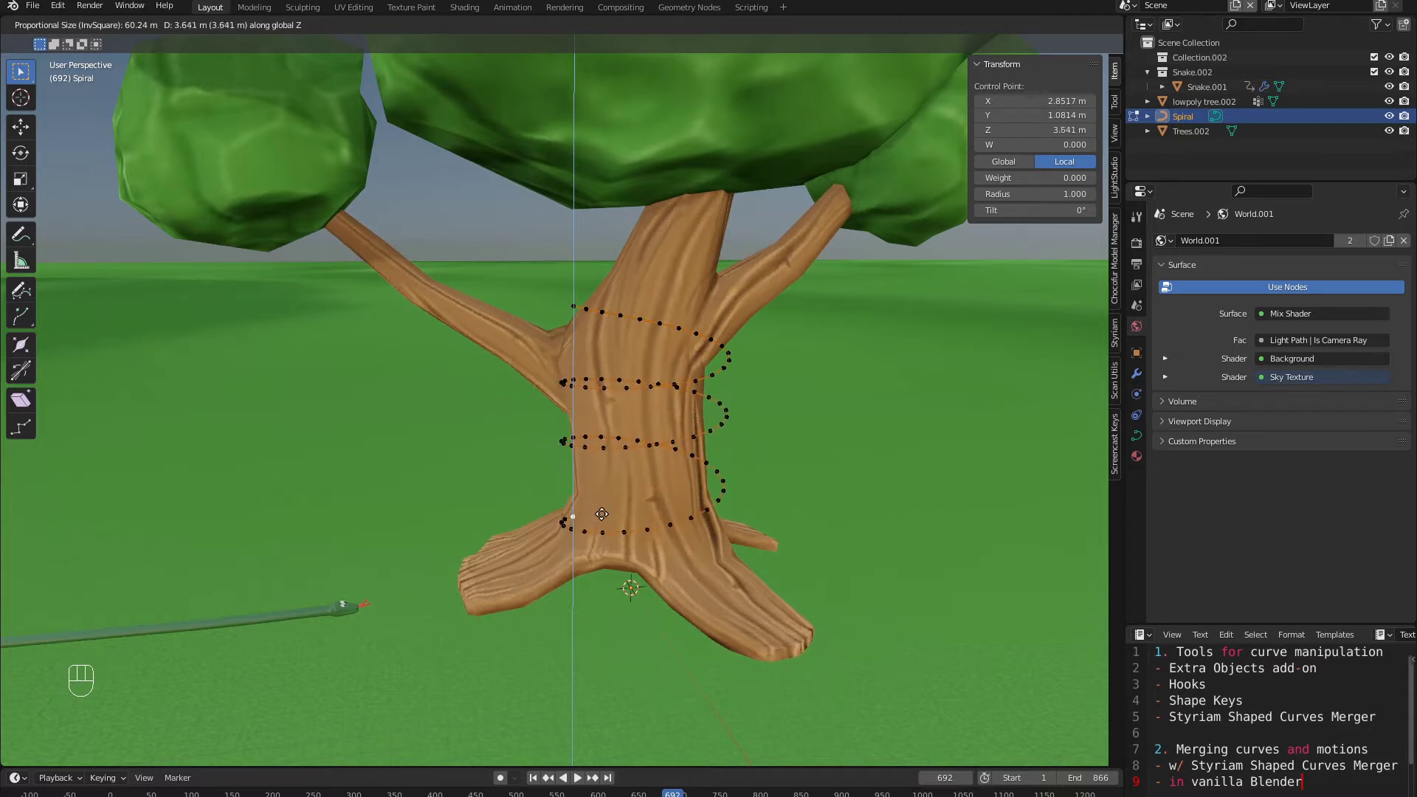
scroll(600, 517, up, 2)
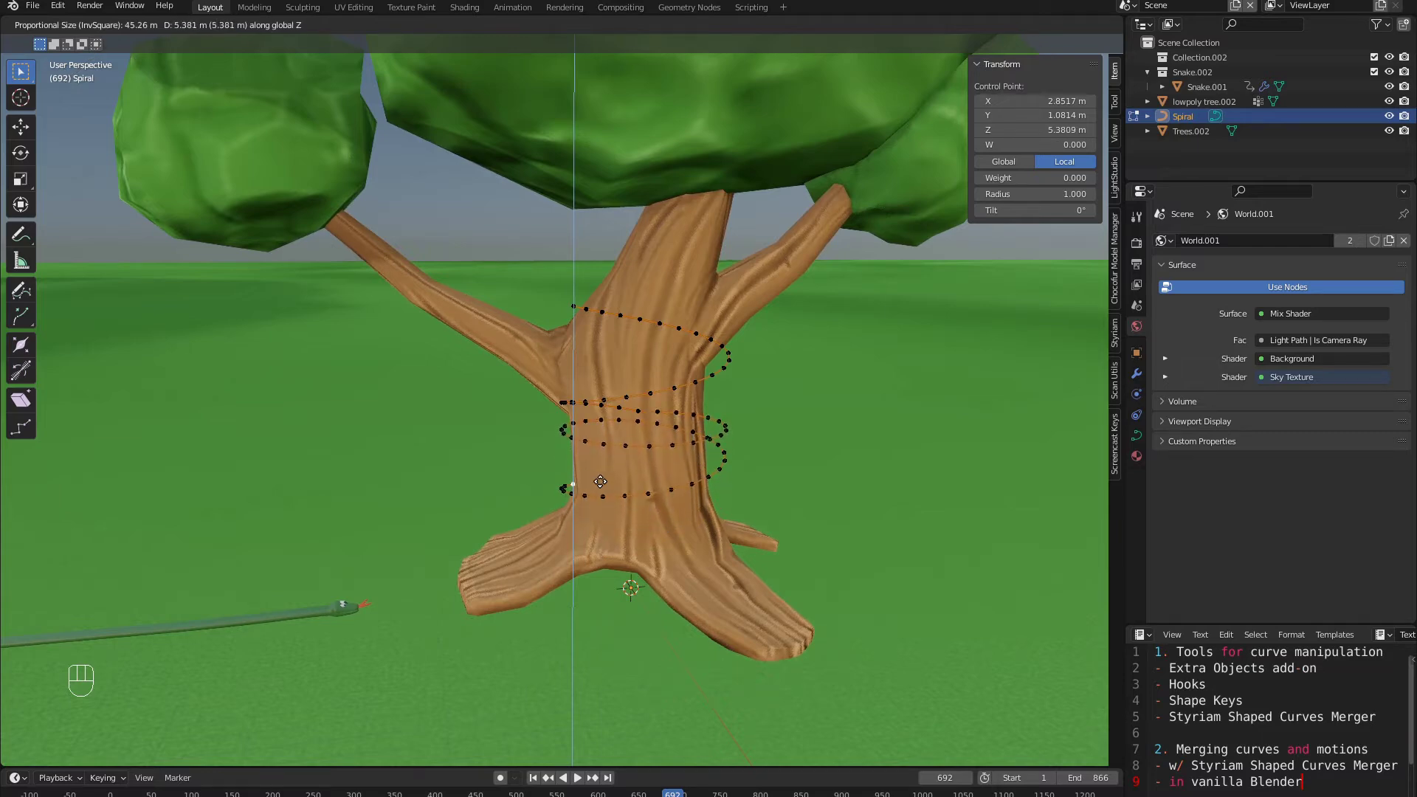
click(603, 479)
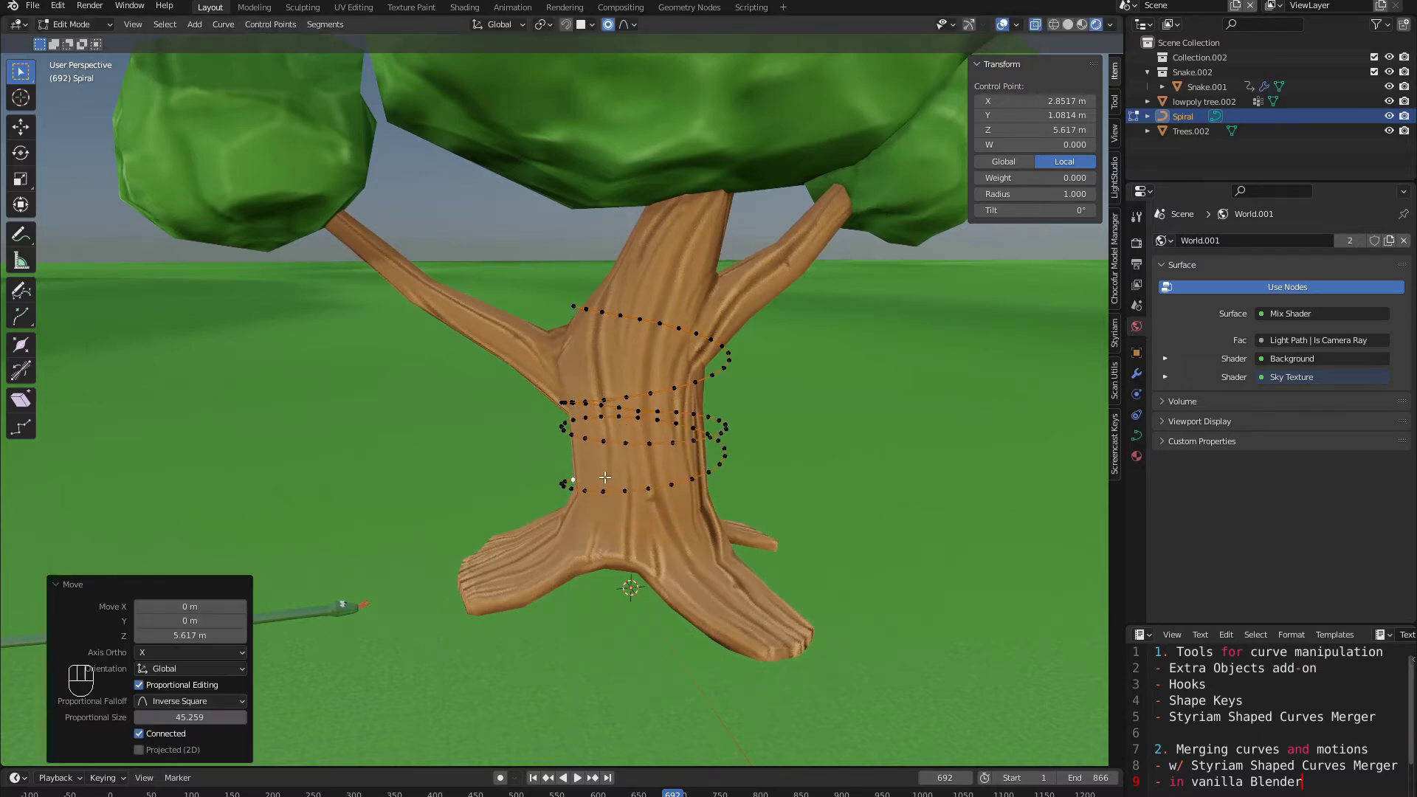
Step: Add a Shrinkwrap modifier to the spiral in Object Mode and set its target to lowpoly tree.002
middle_drag(622, 424, 666, 446)
key(Tab)
click(1136, 373)
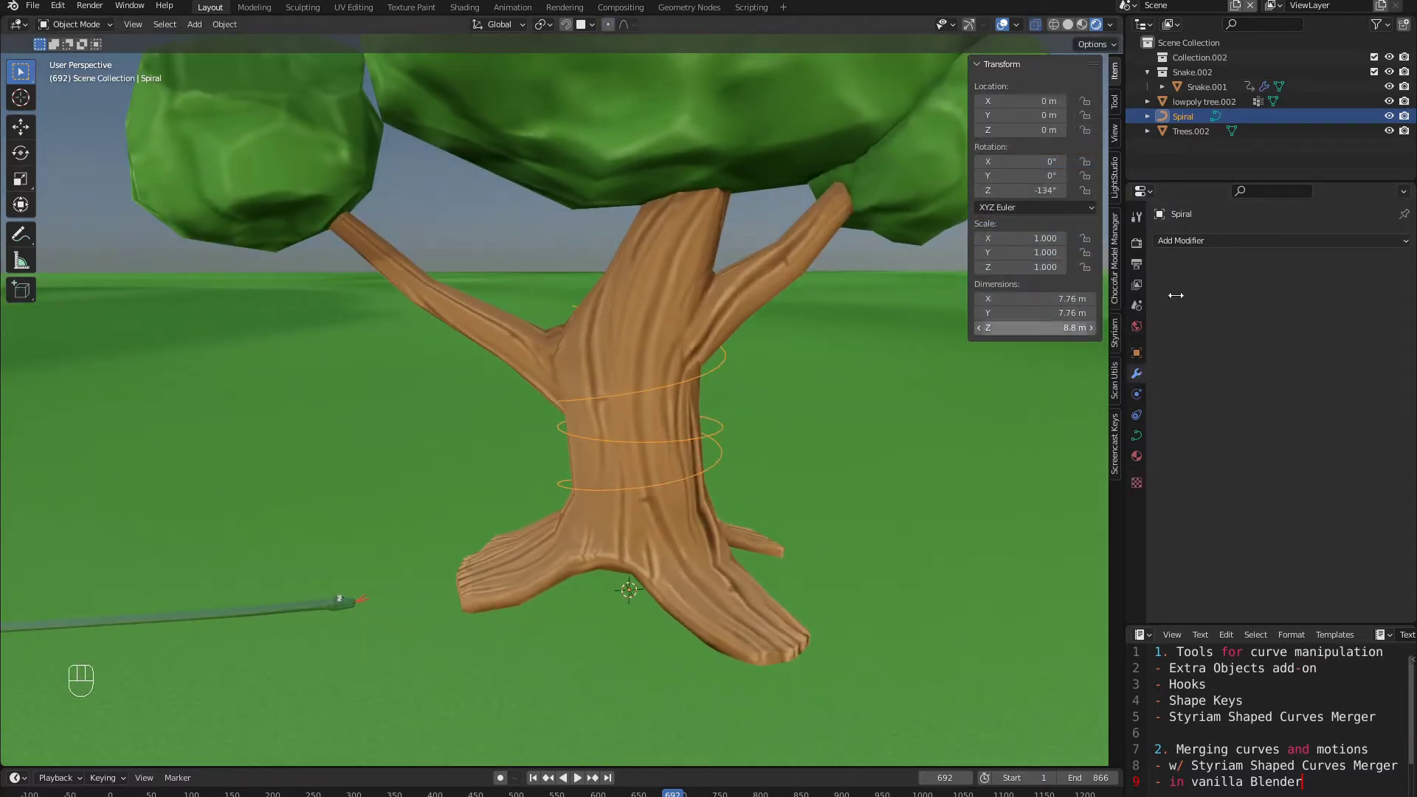
click(1219, 244)
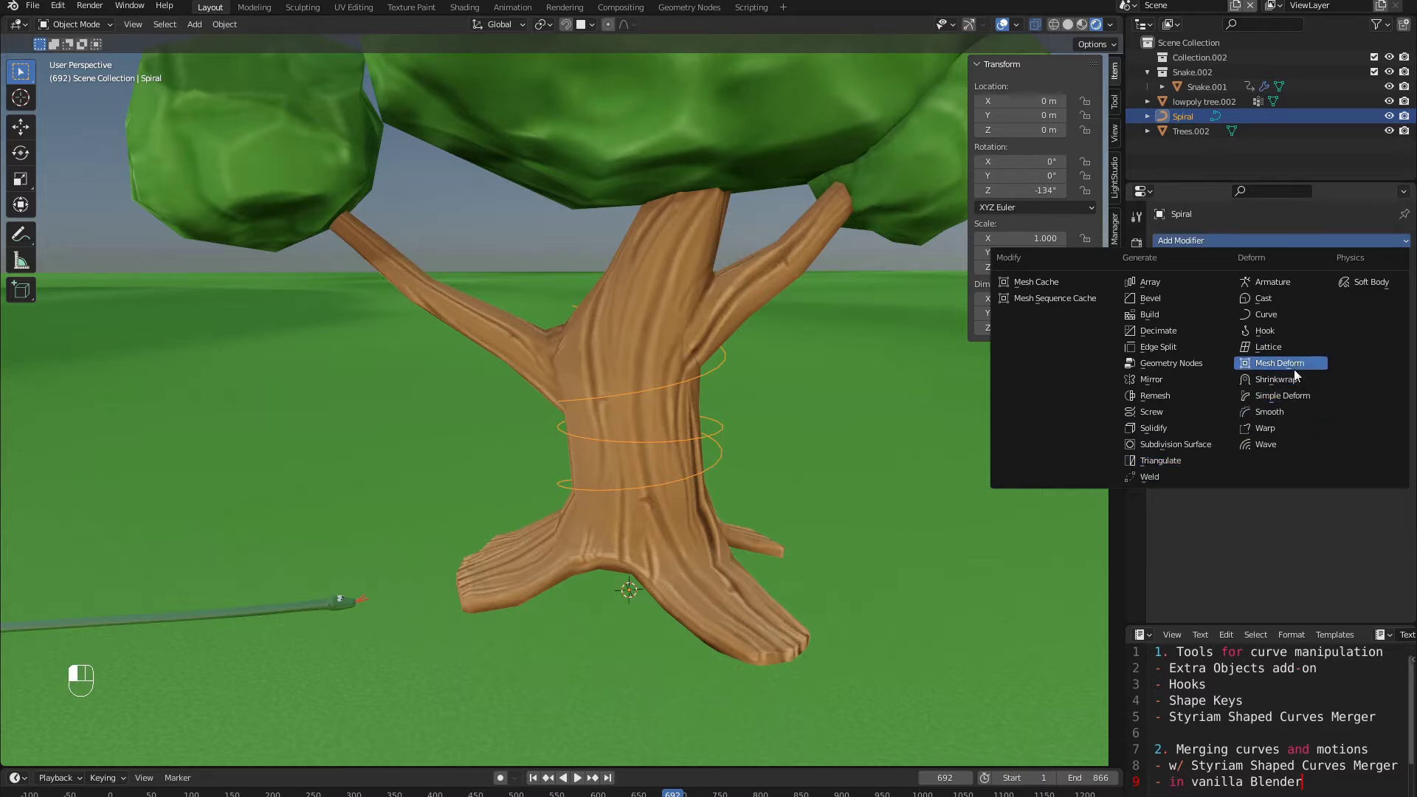
click(1276, 378)
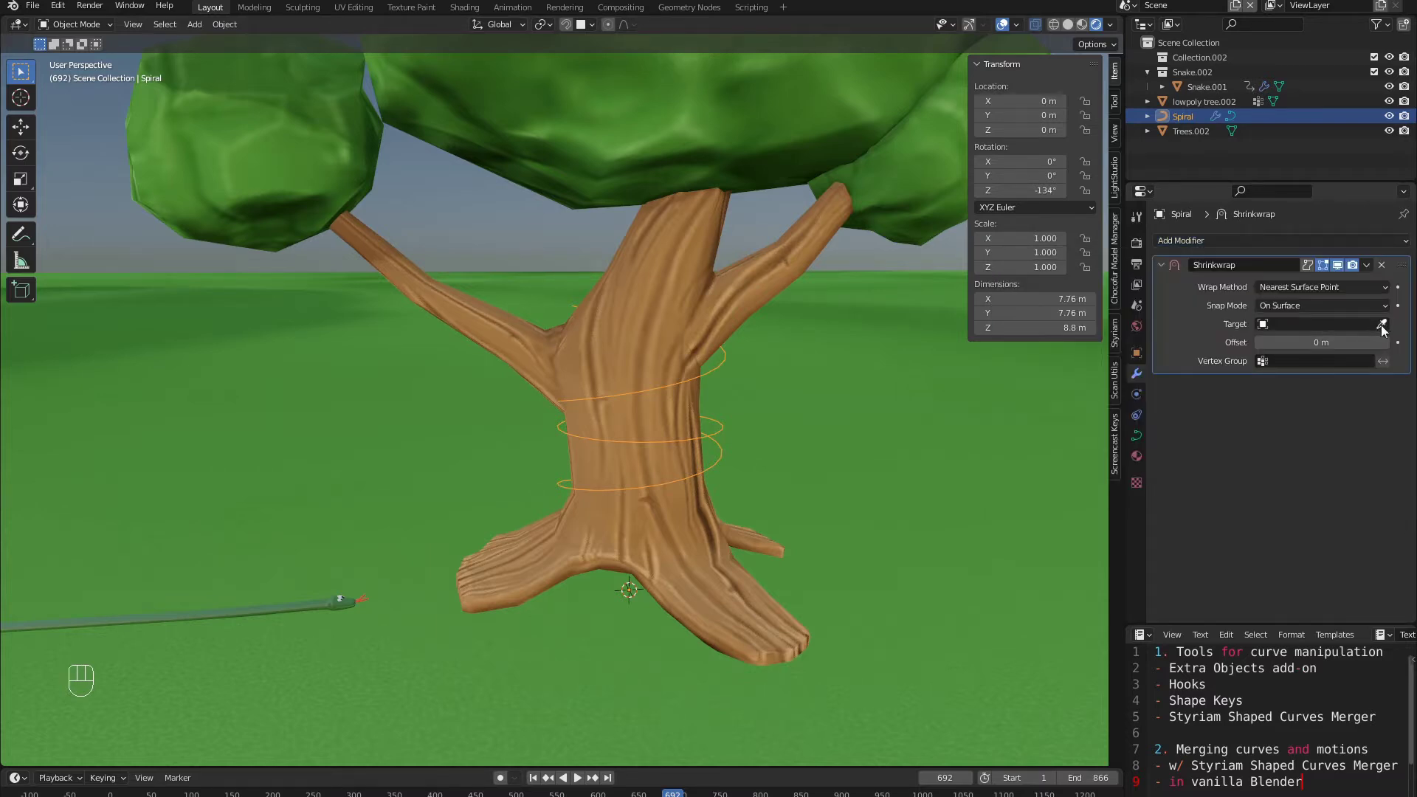
click(642, 348)
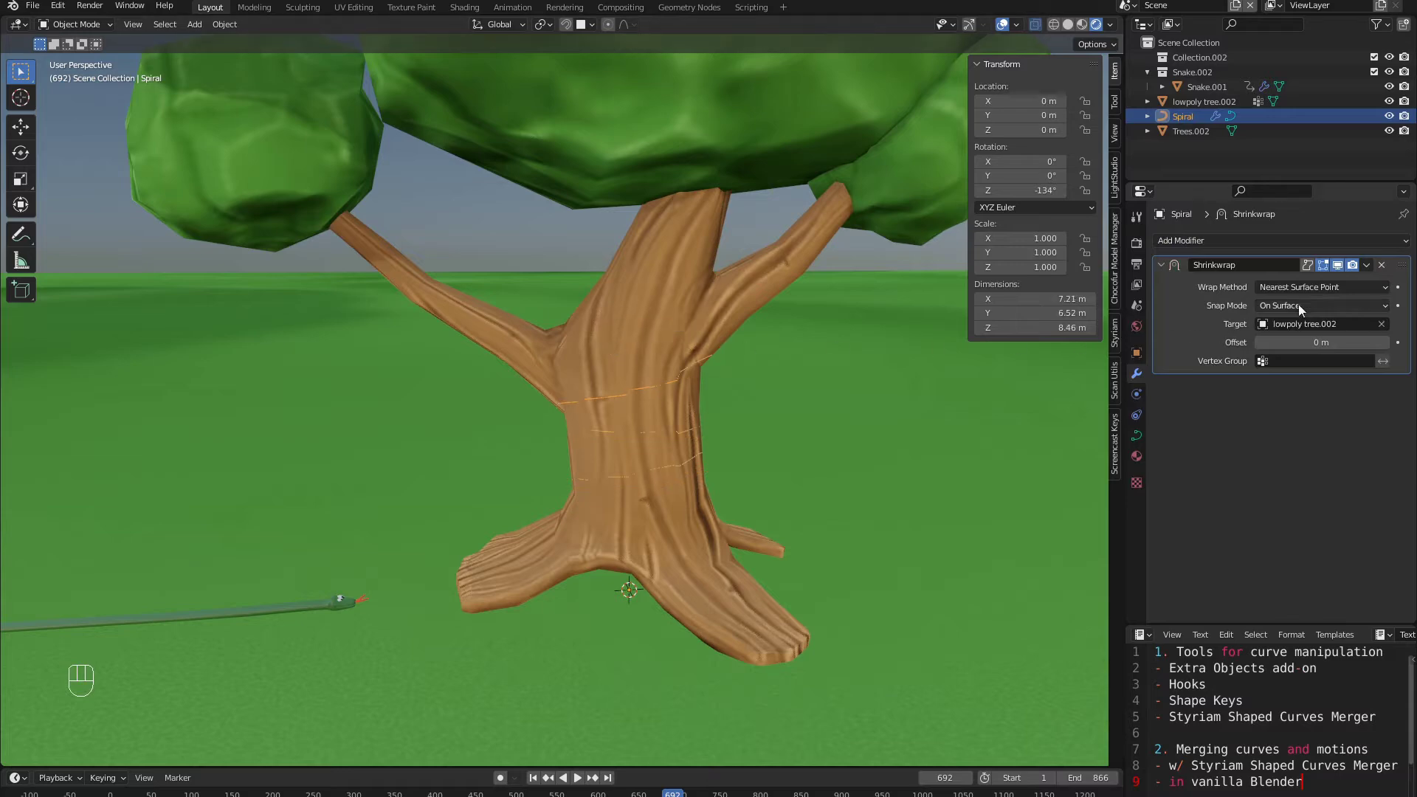
Step: Examine from several angles how the shrinkwrapped spiral follows the trunk surface, in both Edit Mode and Object Mode
middle_drag(689, 410, 731, 409)
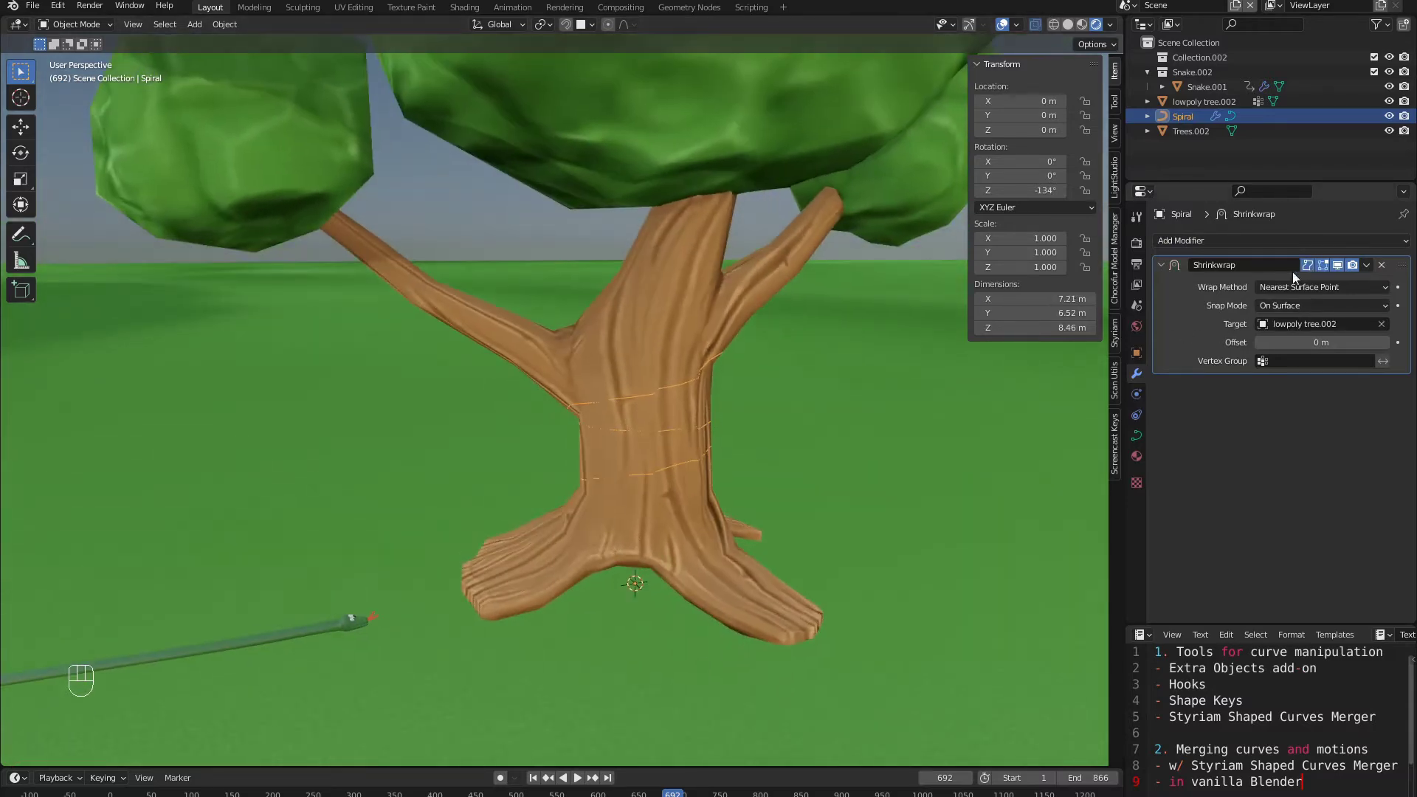
middle_drag(631, 426, 679, 401)
scroll(672, 415, up, 2)
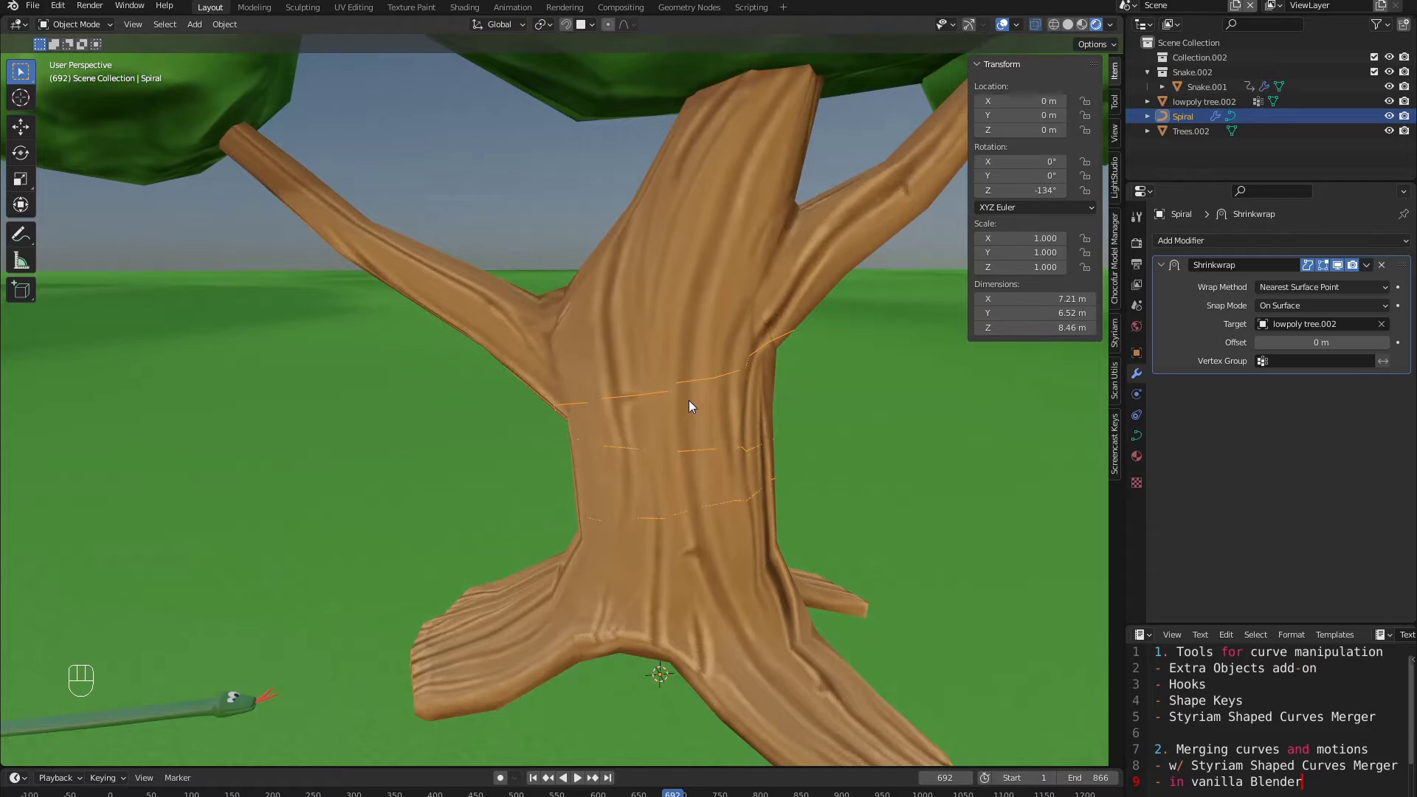
key(Tab)
middle_drag(689, 405, 652, 449)
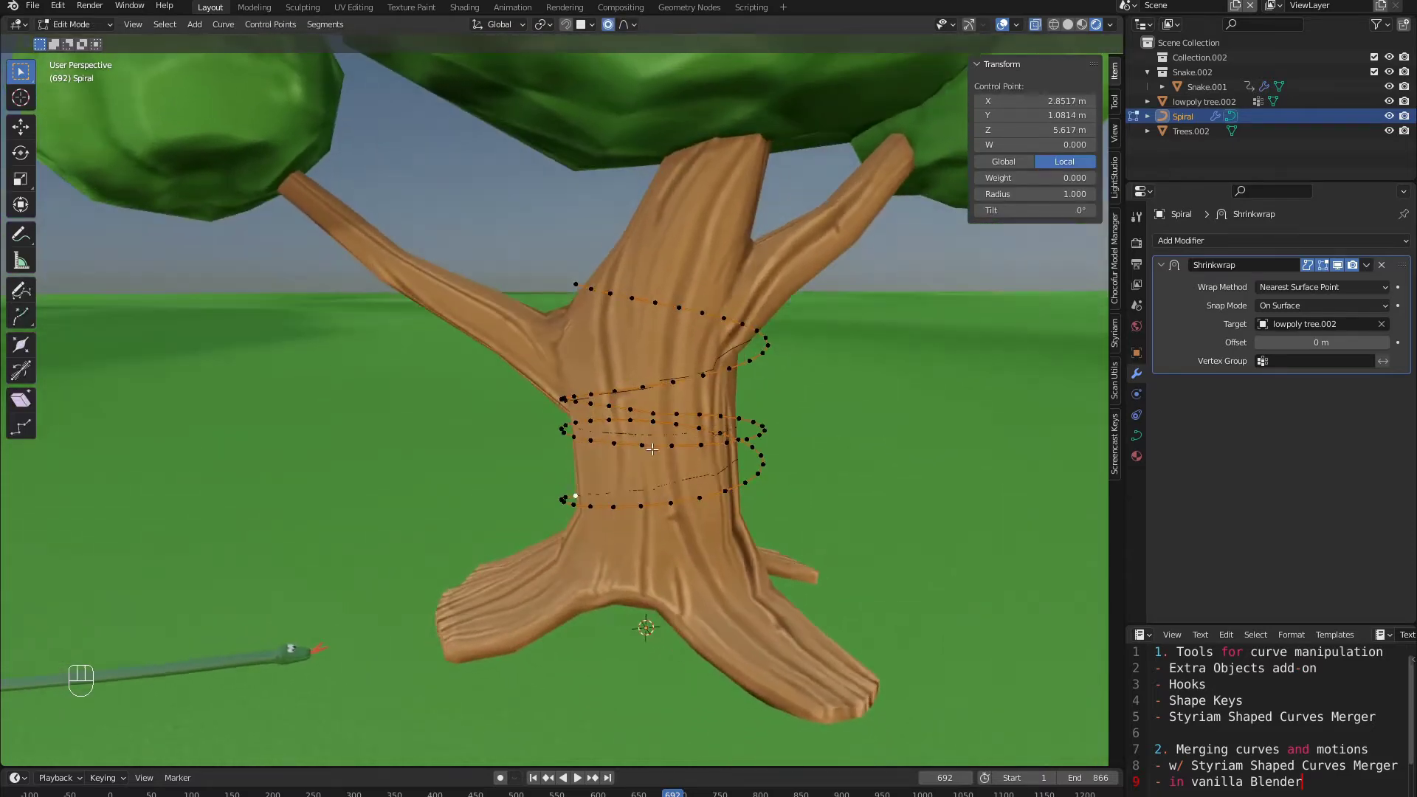
scroll(653, 449, up, 3)
scroll(659, 459, down, 4)
scroll(605, 463, up, 1)
key(Tab)
middle_drag(622, 446, 574, 502)
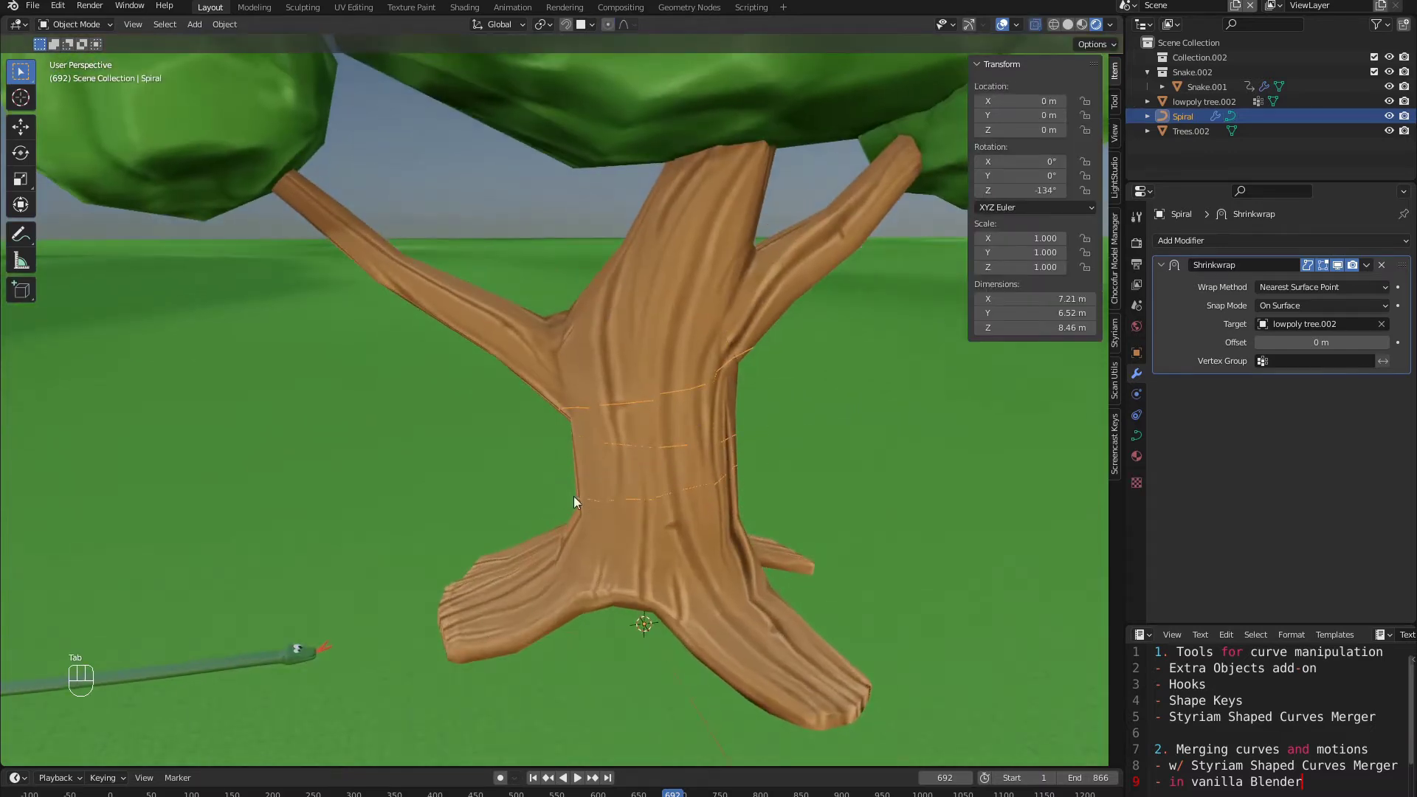
Step: Set Spiral as the curve object of the snake's Curve modifier and clear the snake's location
click(299, 648)
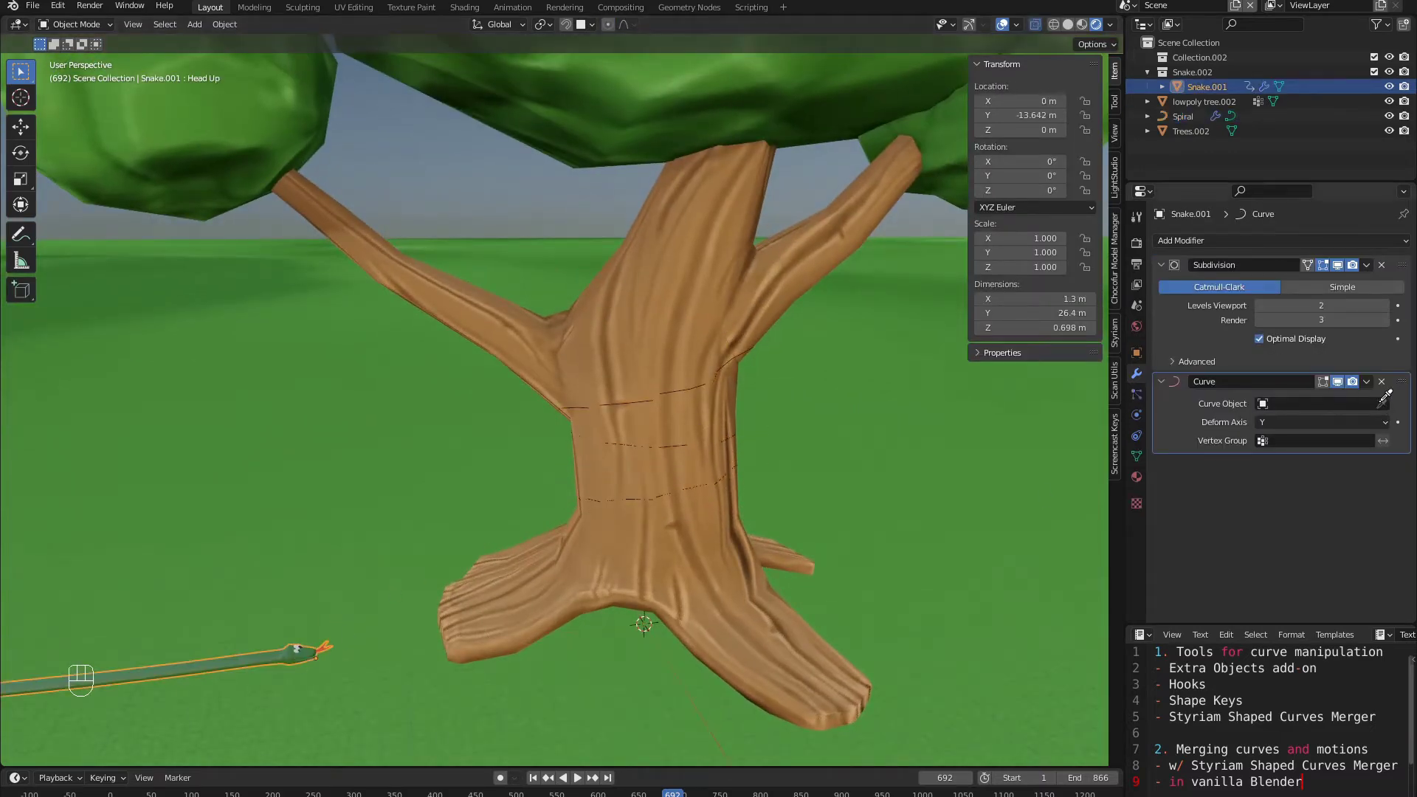
click(675, 390)
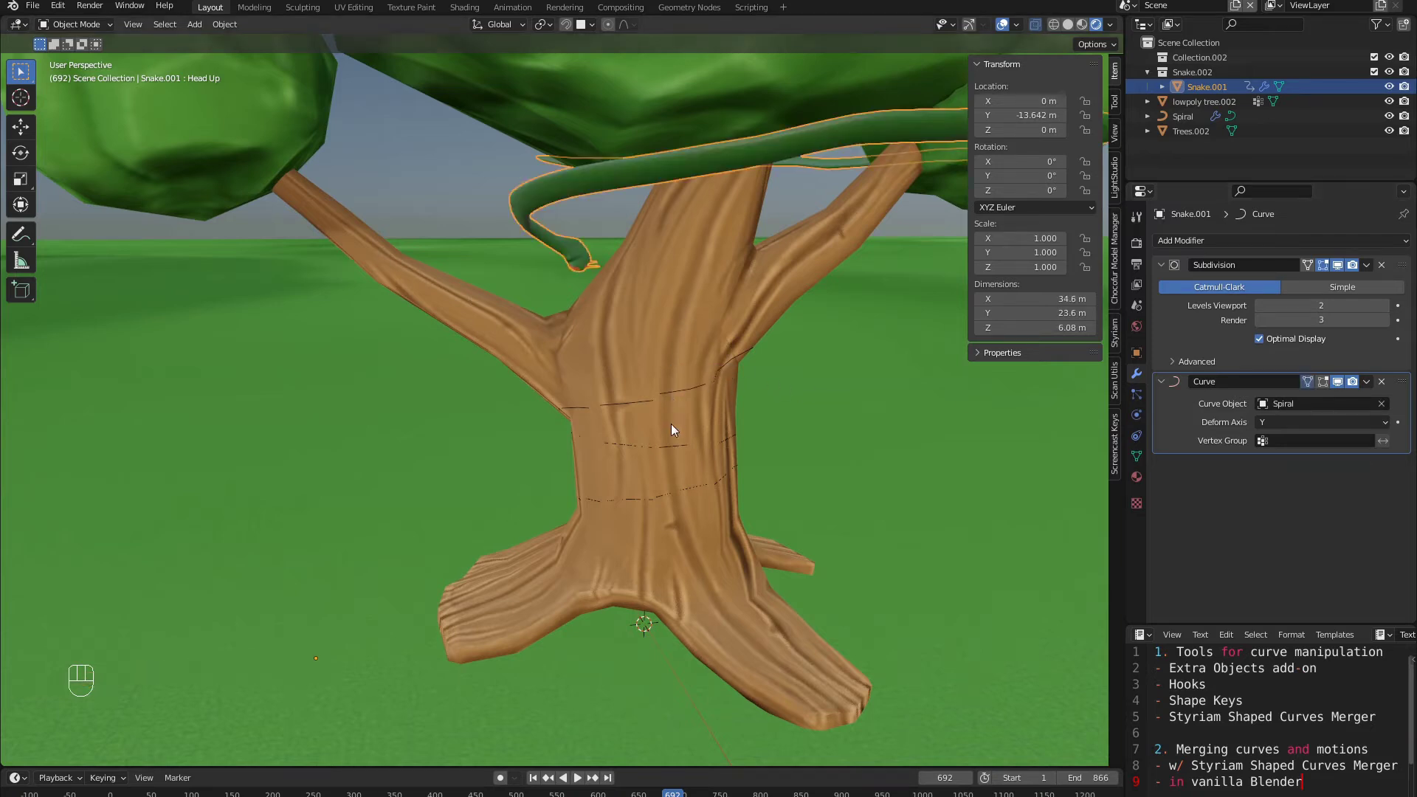
key(alt+g)
middle_drag(662, 428, 613, 437)
Step: Try sliding the snake along the global Y axis to test how it follows the spiral
key(g)
key(y)
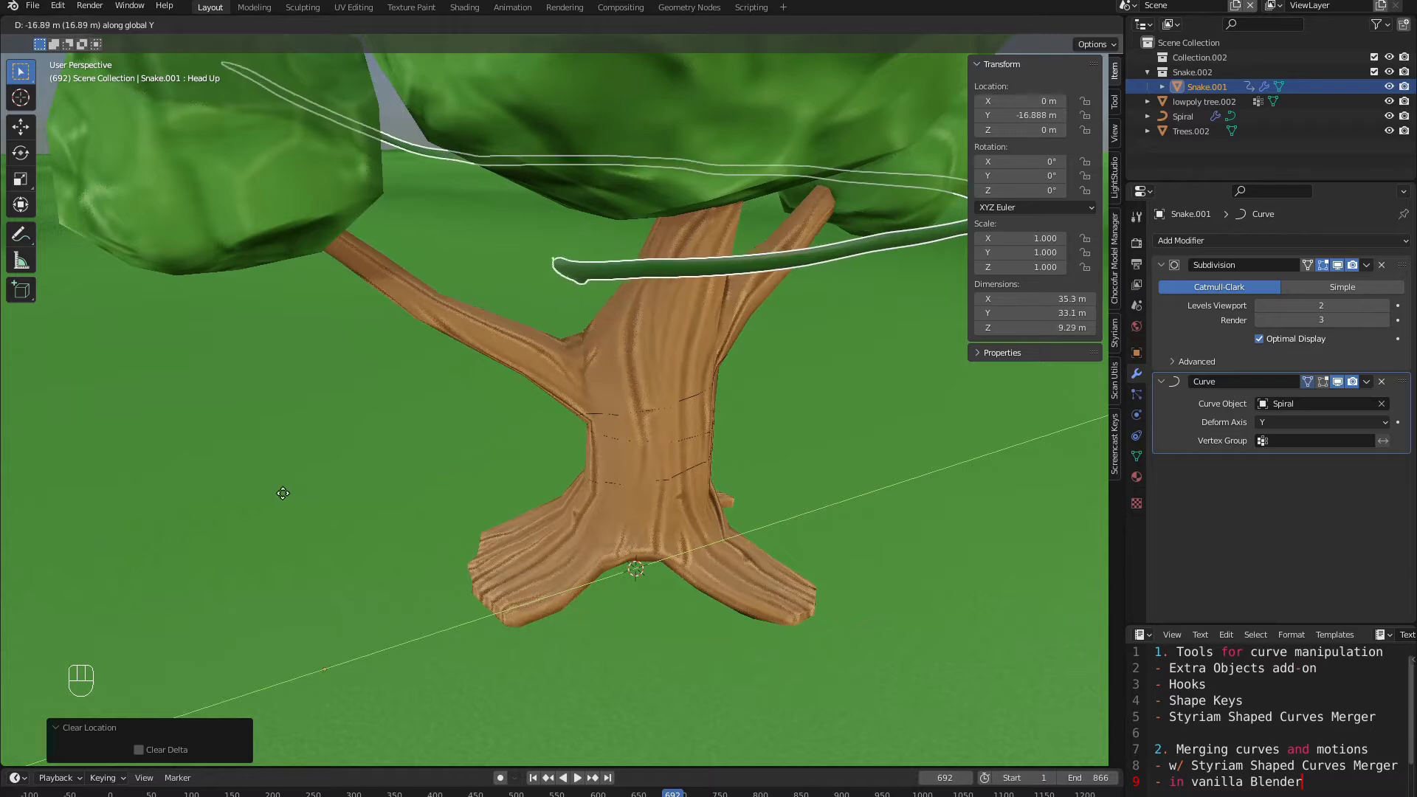
right_click(680, 428)
middle_drag(680, 429, 649, 419)
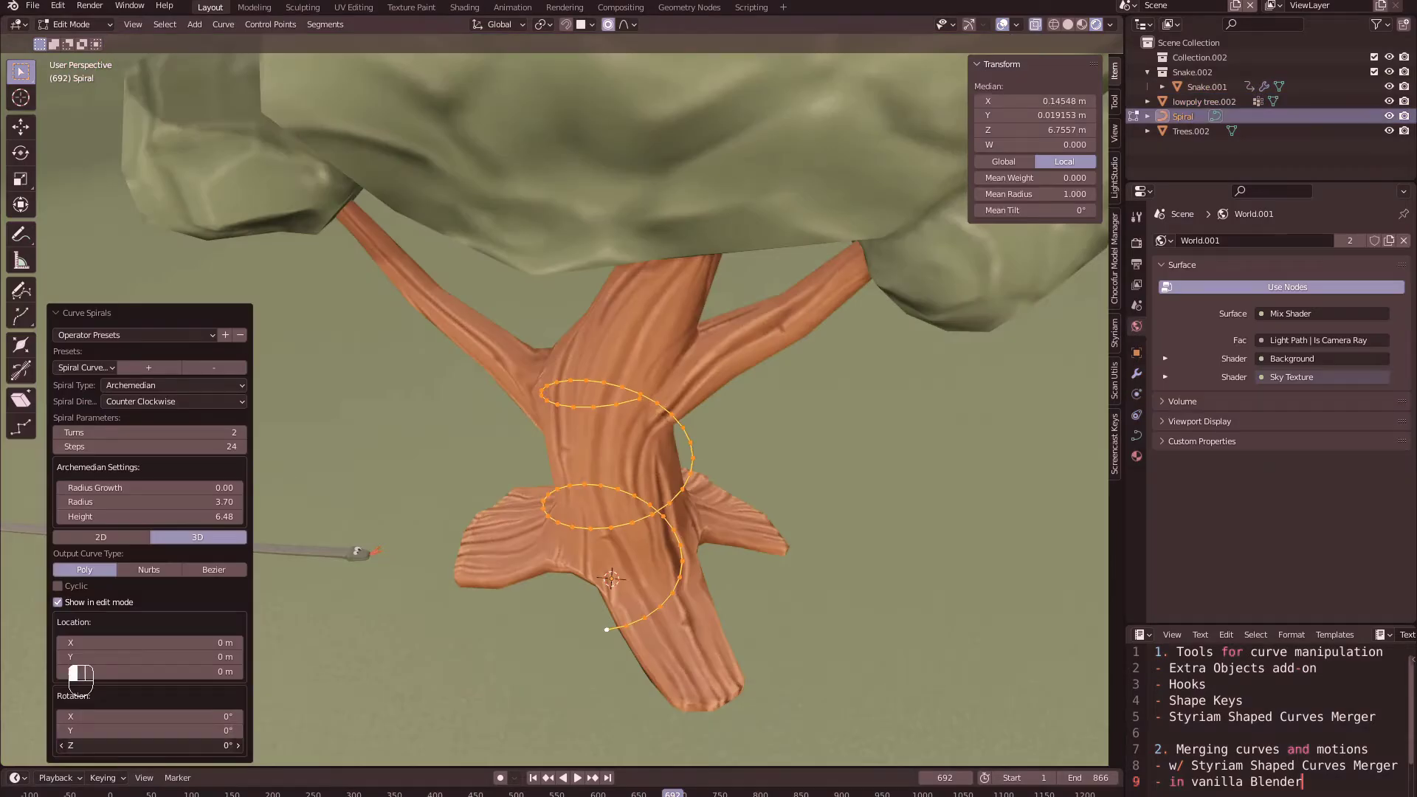
mouse_move(151, 745)
mouse_down()
mouse_move(435, 745)
mouse_move(391, 672)
mouse_move(197, 601)
mouse_move(1194, 469)
mouse_move(1118, 461)
mouse_up()
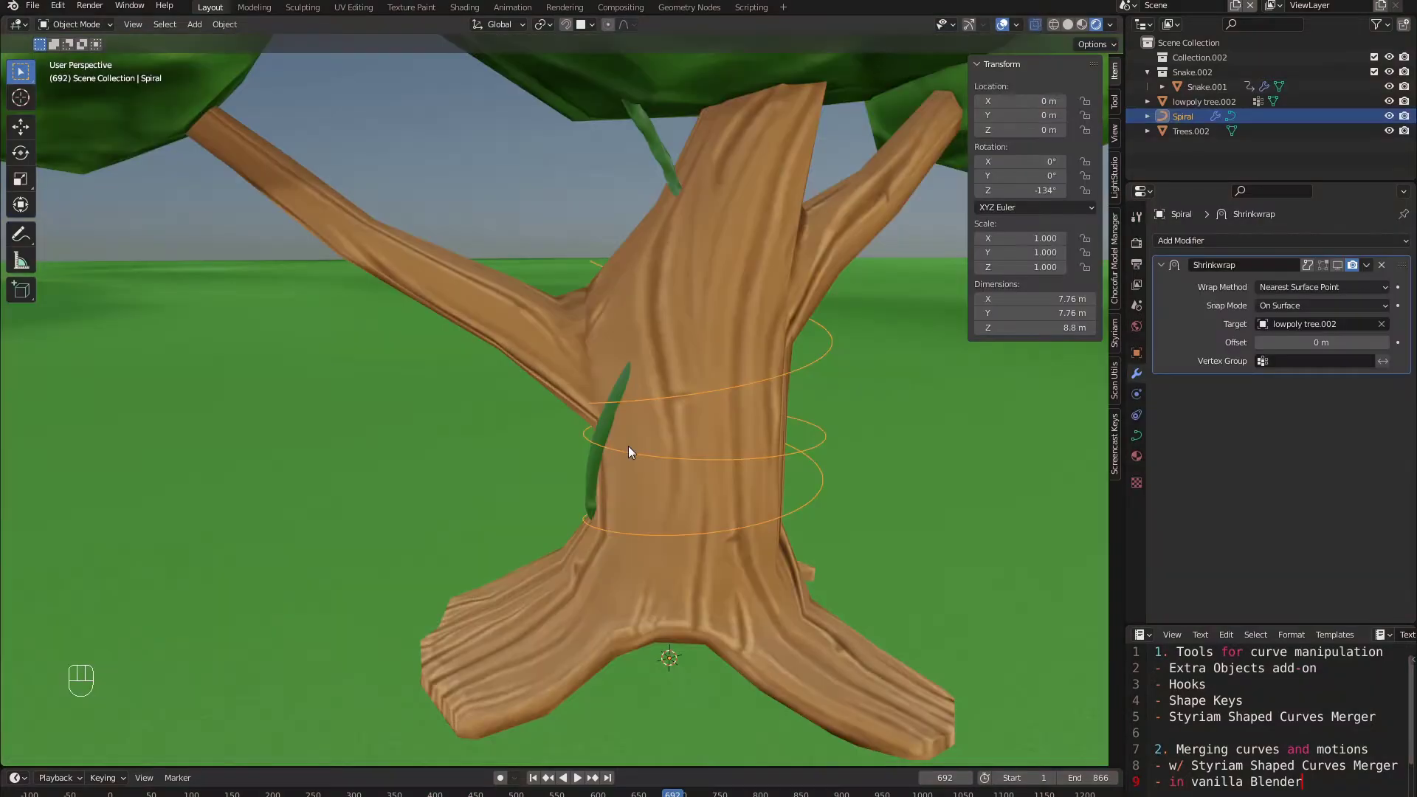
Step: Limit transforms to object origins so that the spiral's origin axes are displayed at the tree's base
click(1085, 44)
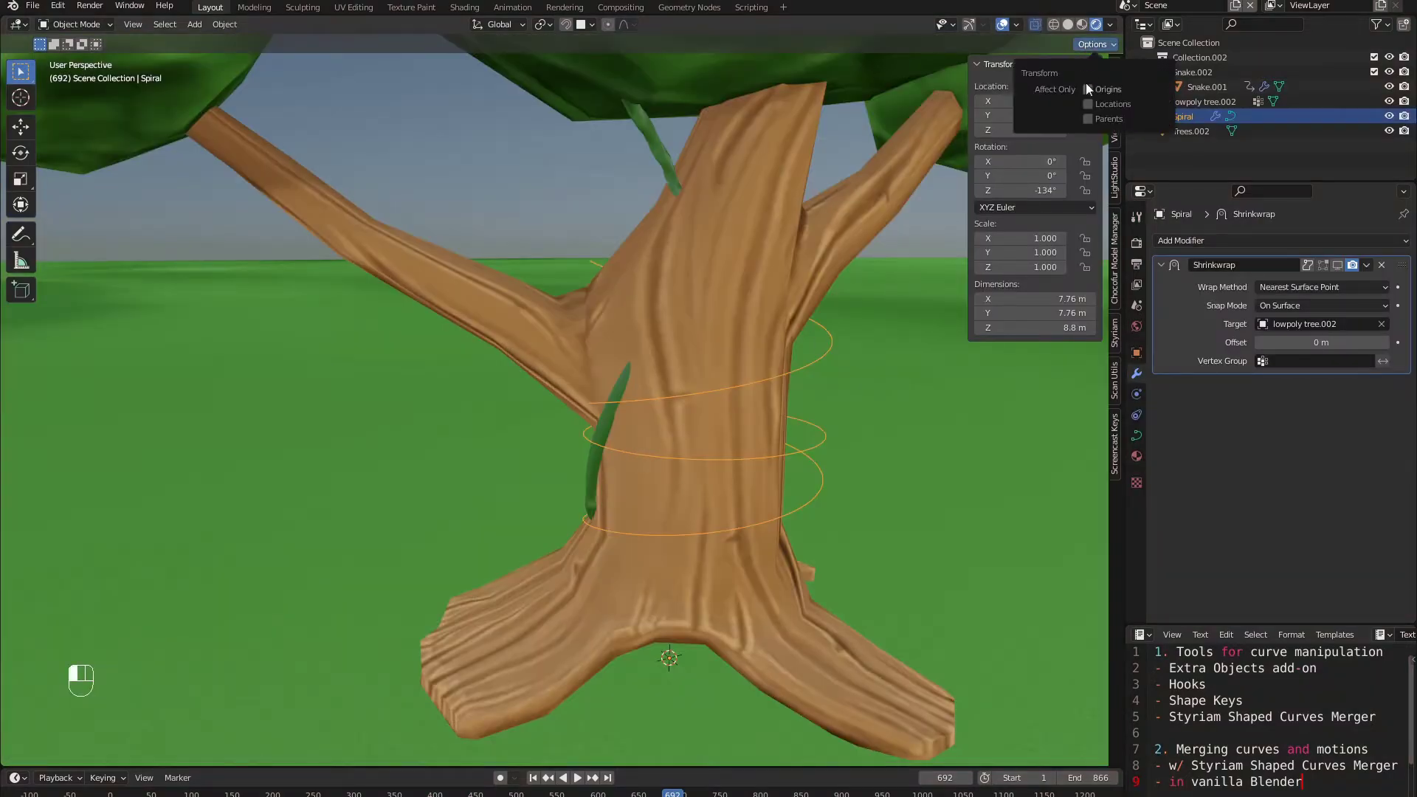
click(1087, 88)
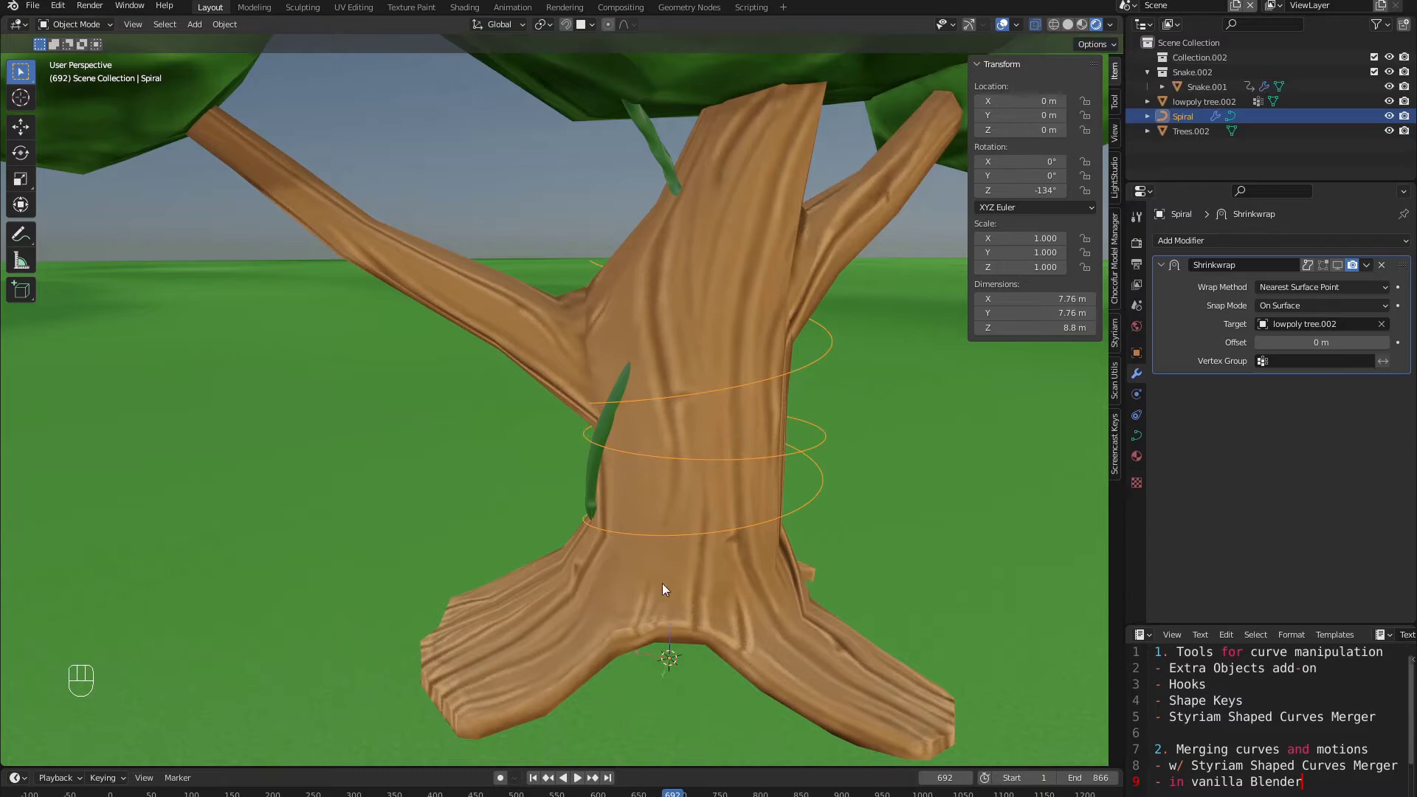
middle_drag(662, 583, 625, 523)
Step: Try clearing the rotation of the snake and of the spiral, and undo the spiral's cleared rotation
click(558, 405)
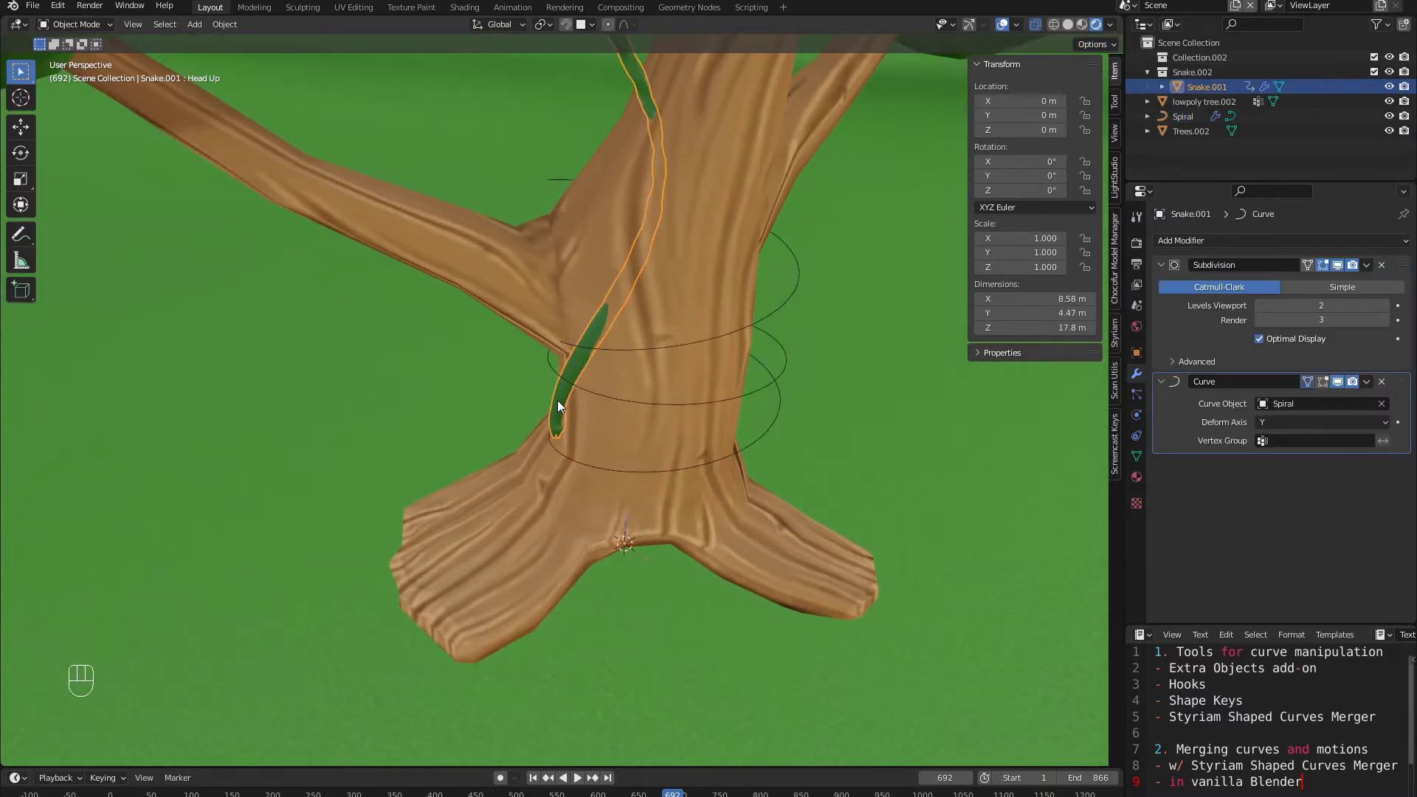
scroll(663, 562, up, 2)
shift+middle_drag(663, 563, 587, 507)
scroll(597, 505, up, 2)
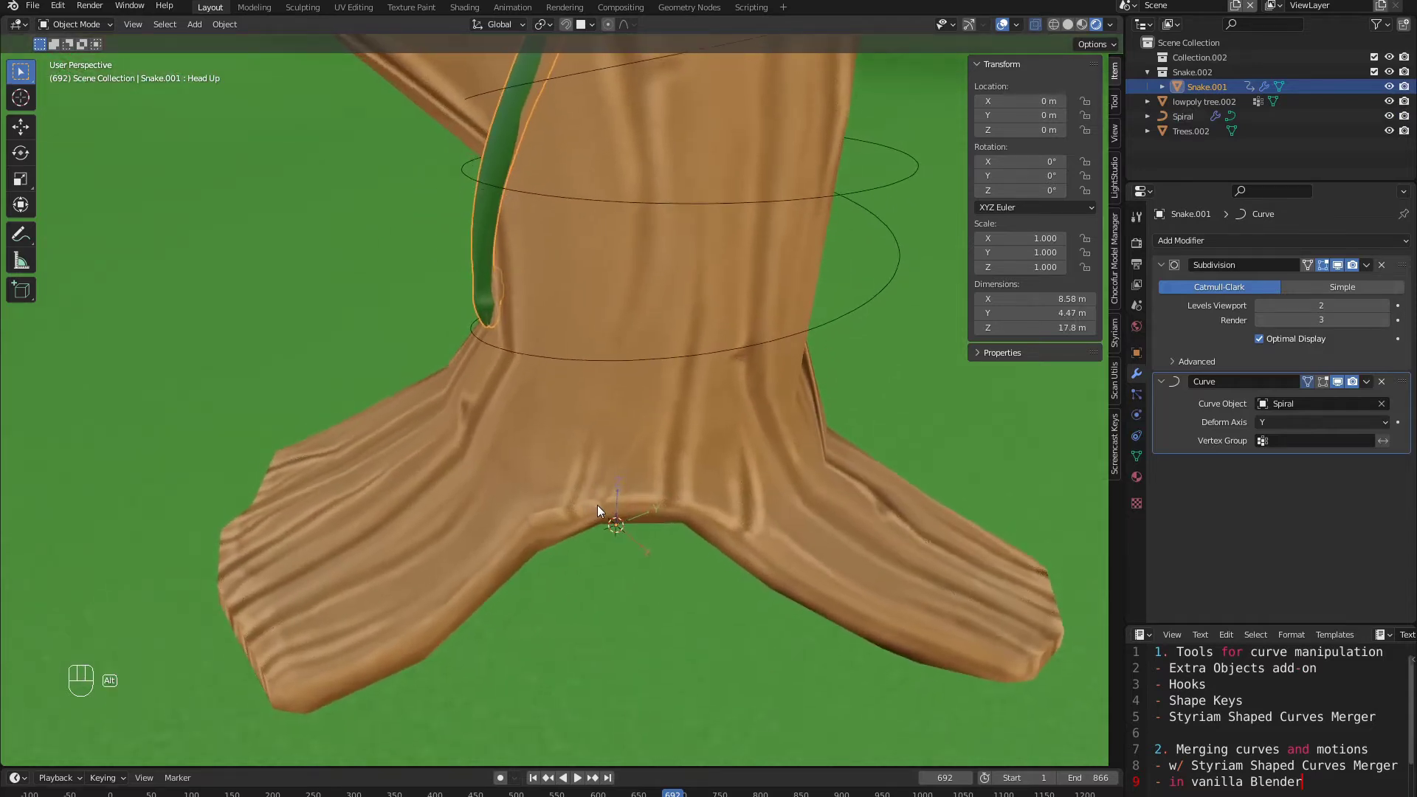
key(alt+r)
click(822, 327)
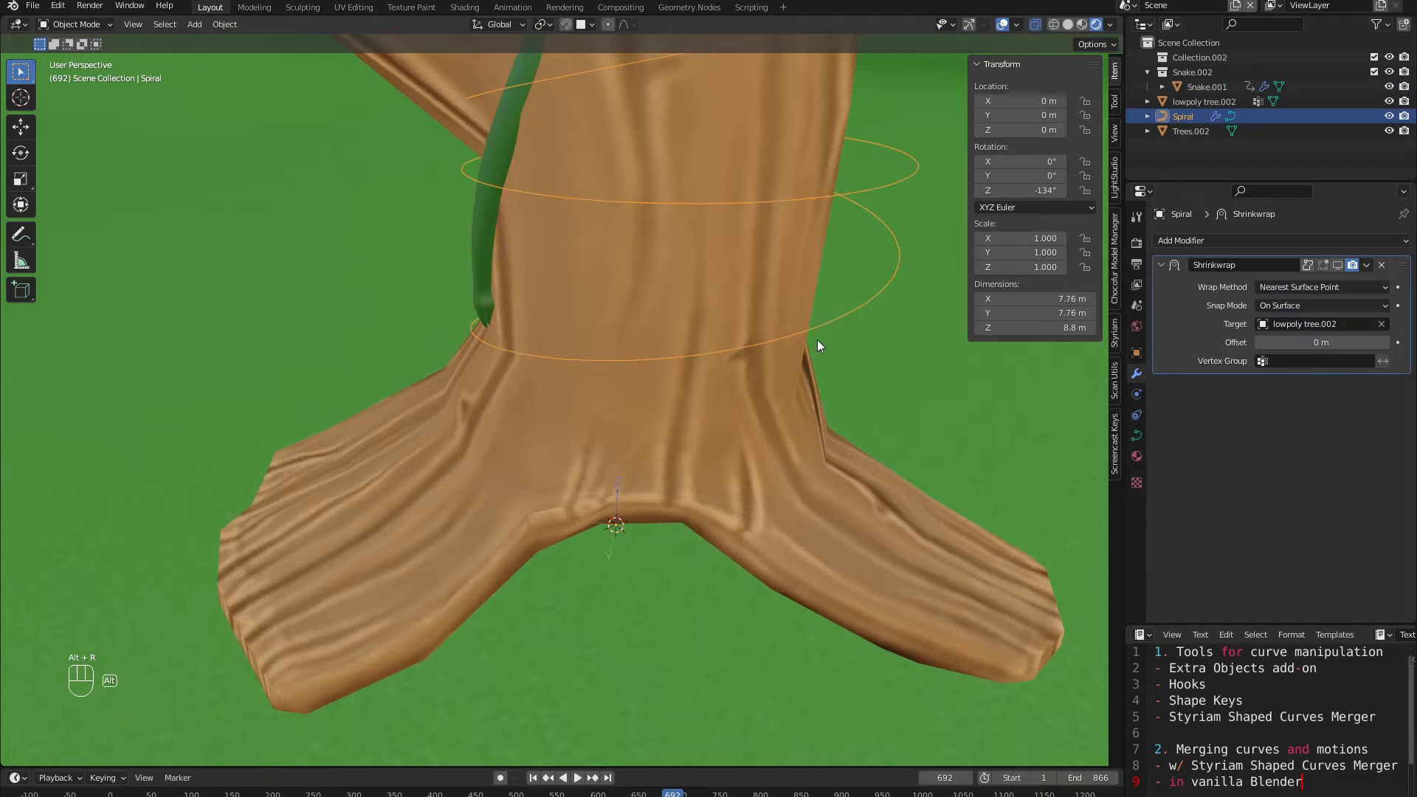
key(alt+r)
scroll(618, 322, down, 4)
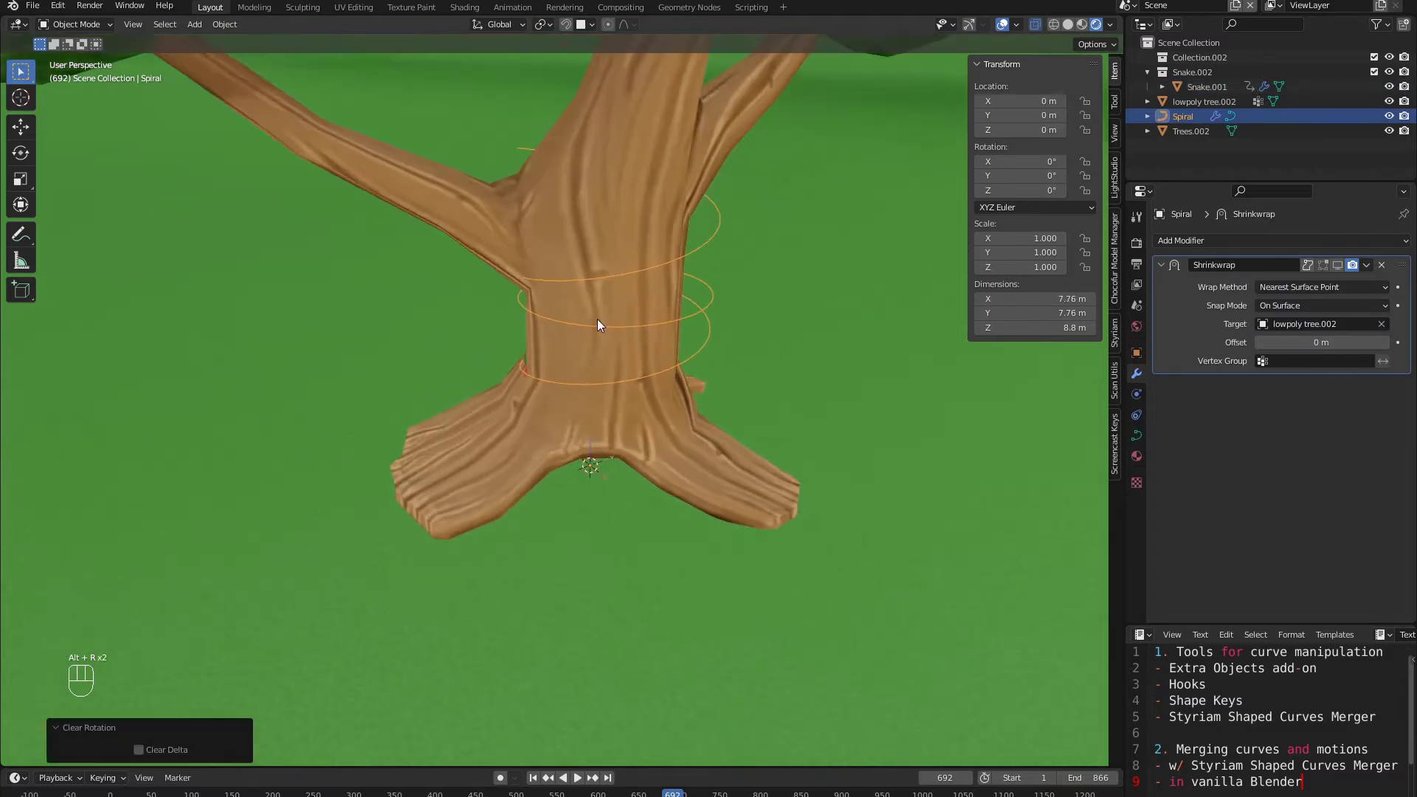
scroll(597, 324, up, 1)
middle_drag(595, 325, 582, 363)
key(ctrl+z)
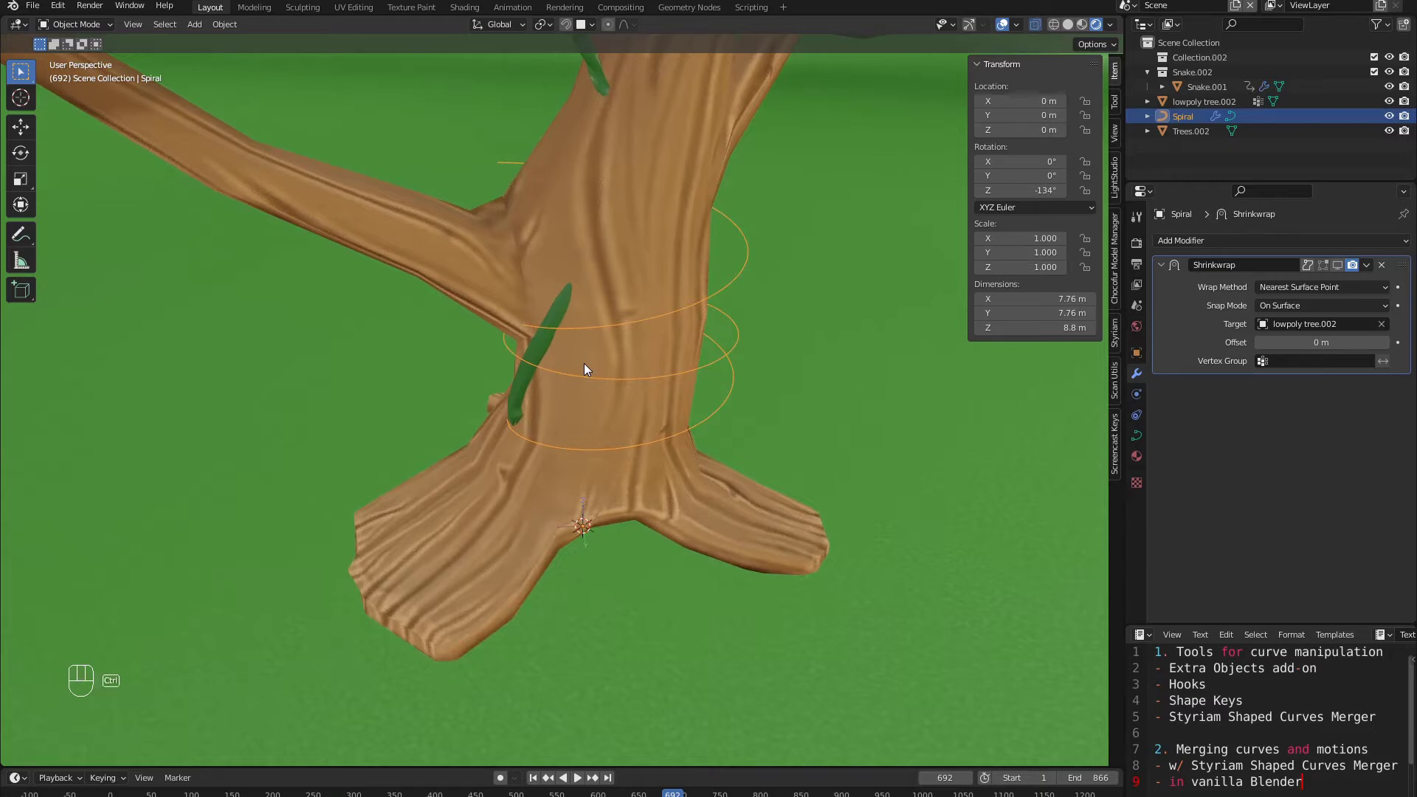
Step: Apply the spiral's rotation to its curve data
key(ctrl+a)
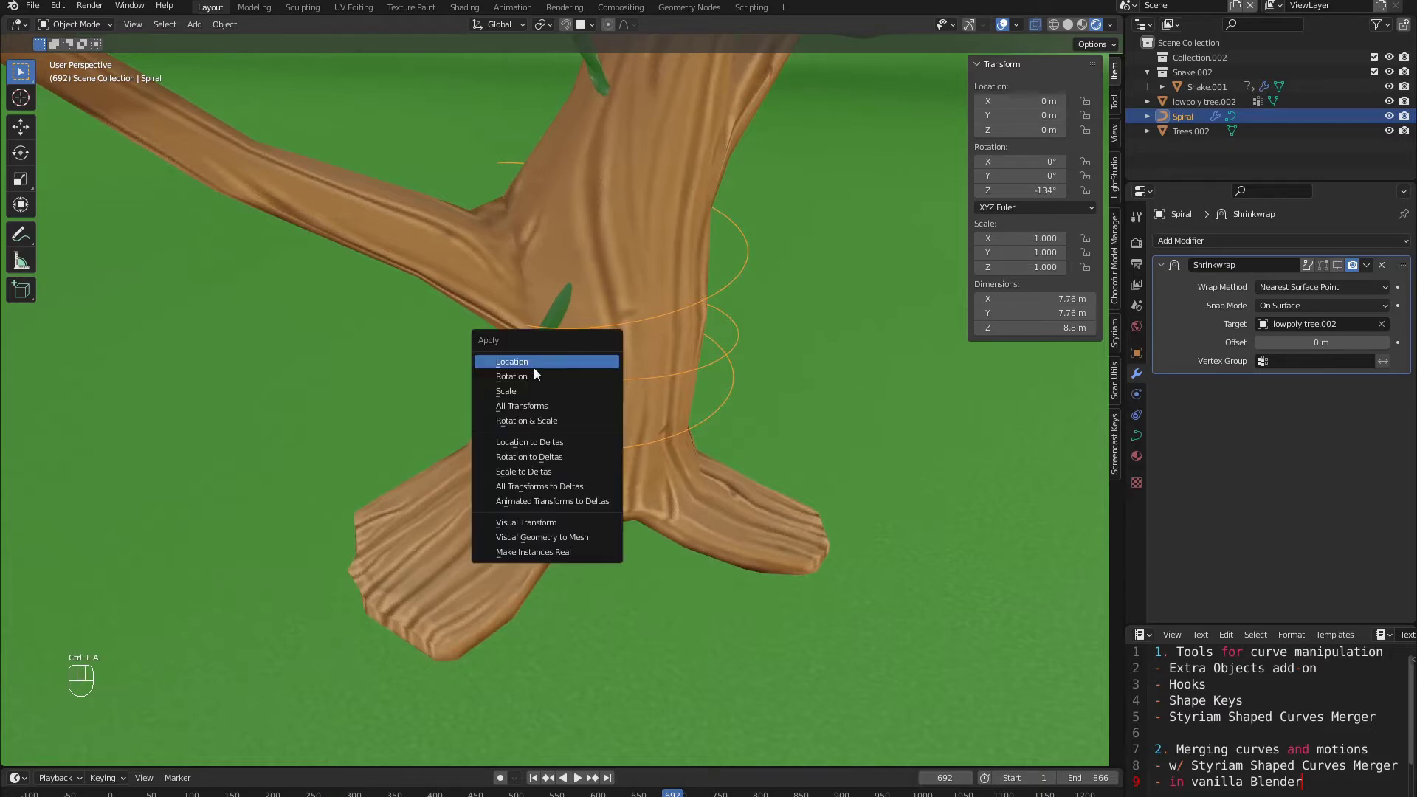
click(516, 377)
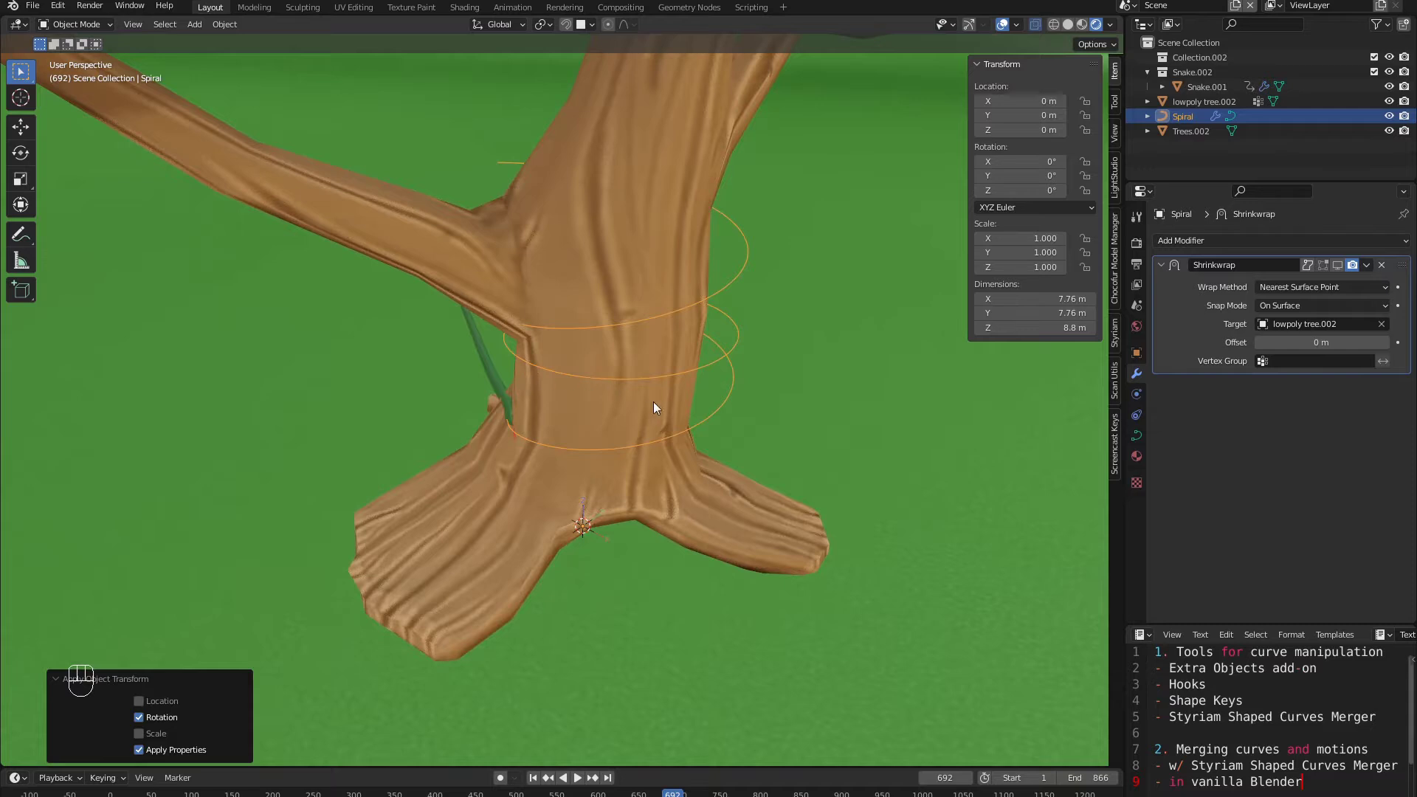
middle_drag(653, 403, 516, 406)
scroll(613, 403, down, 1)
click(484, 392)
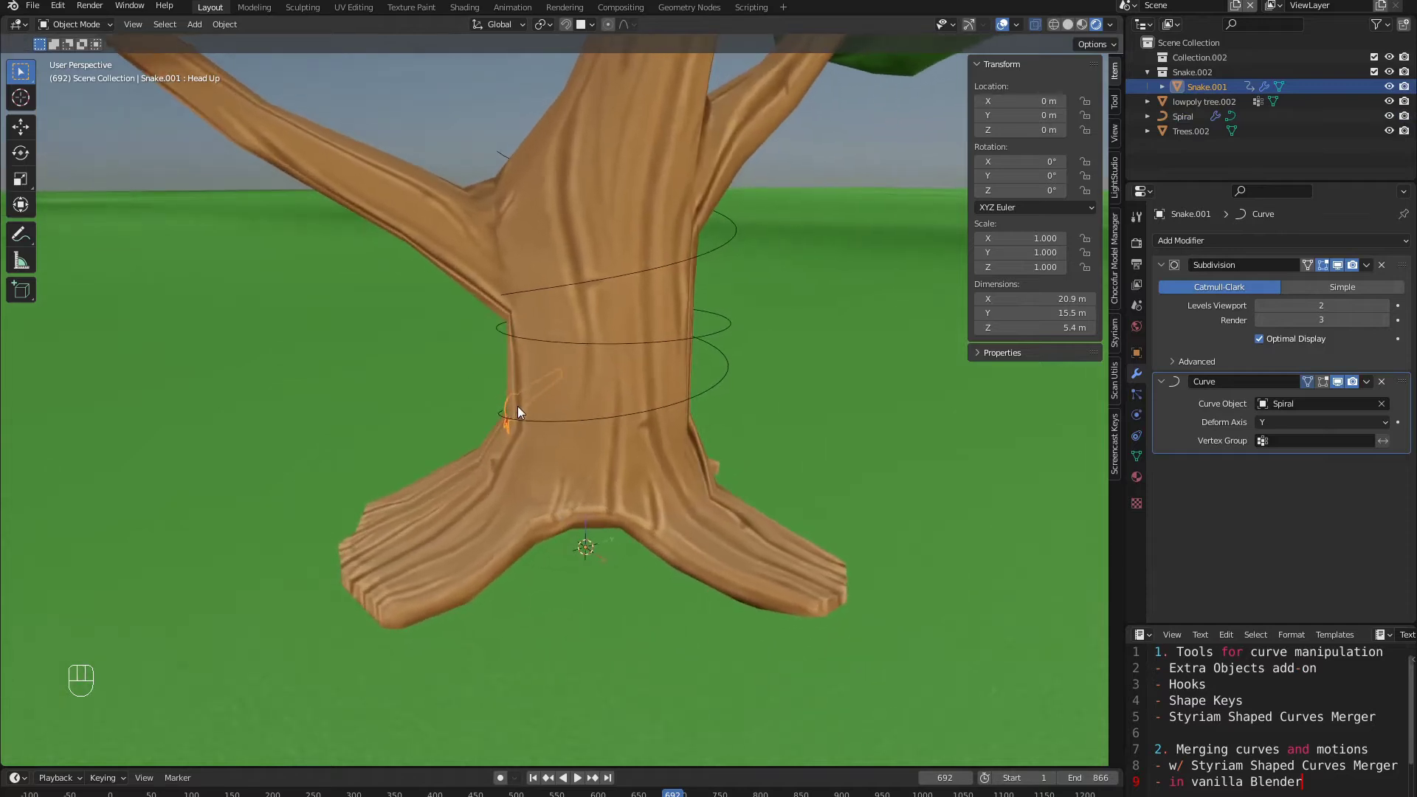
key(g)
key(y)
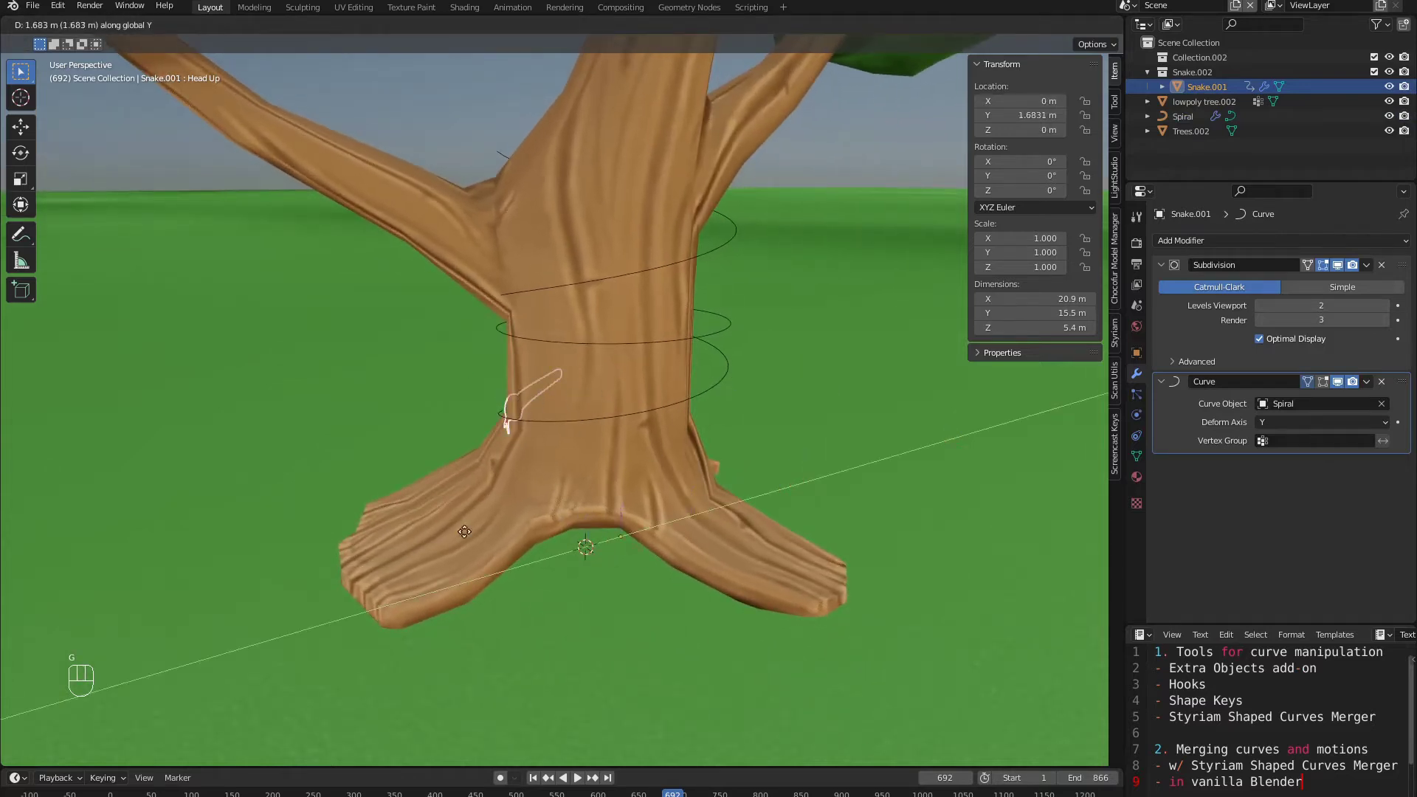
right_click(650, 455)
Step: Stop limiting transforms to object origins and move the snake about 37.9 m along global Y so it wraps around the spiral
click(1099, 44)
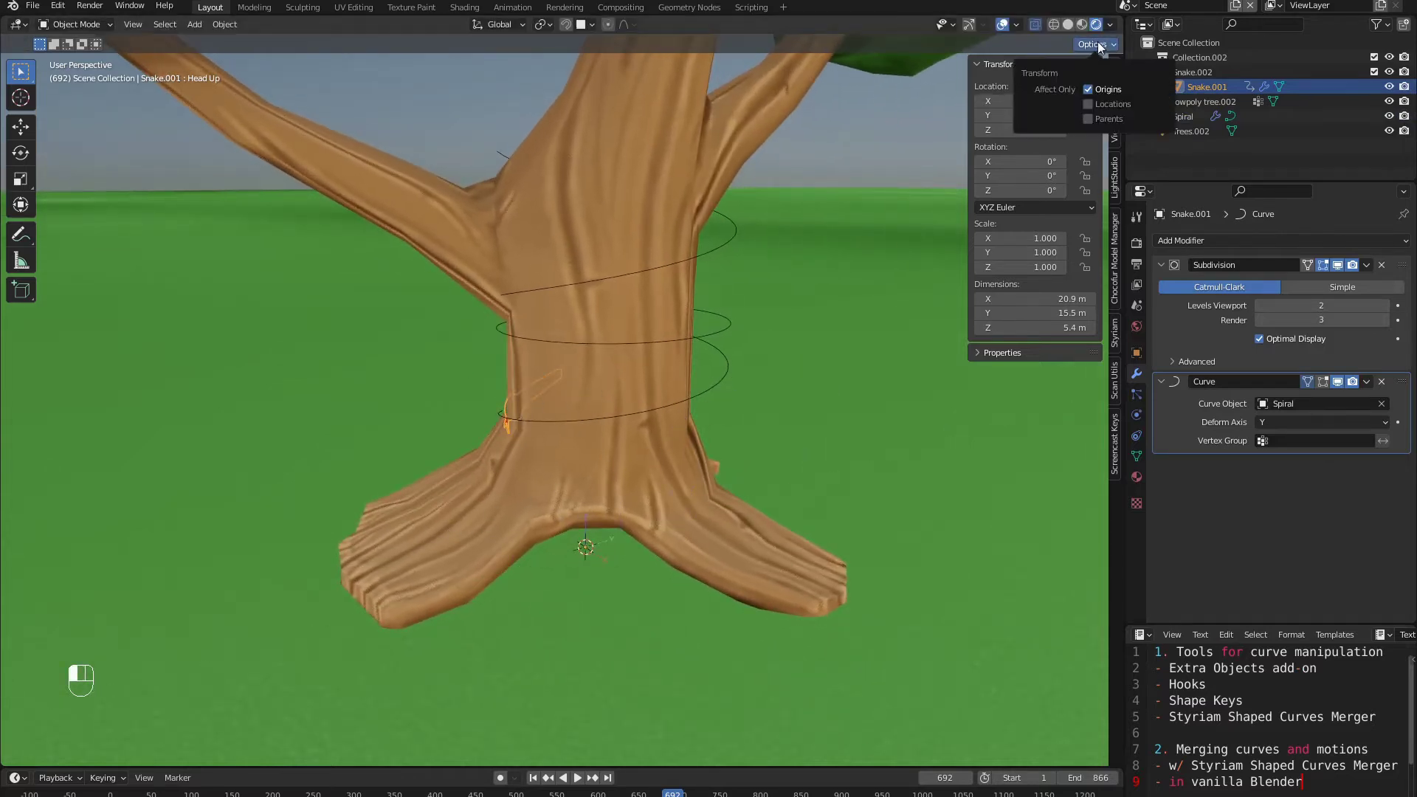
click(1093, 87)
key(g)
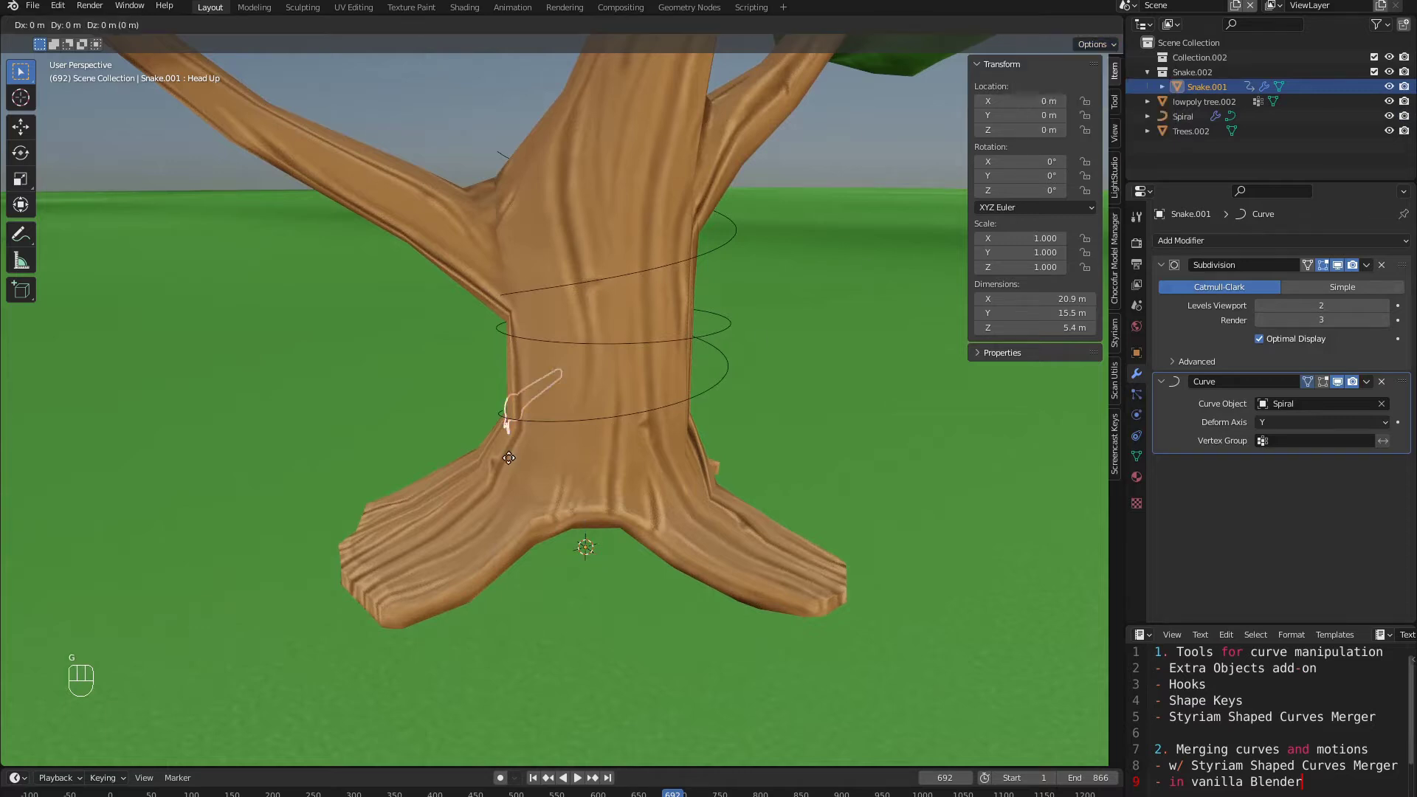
key(y)
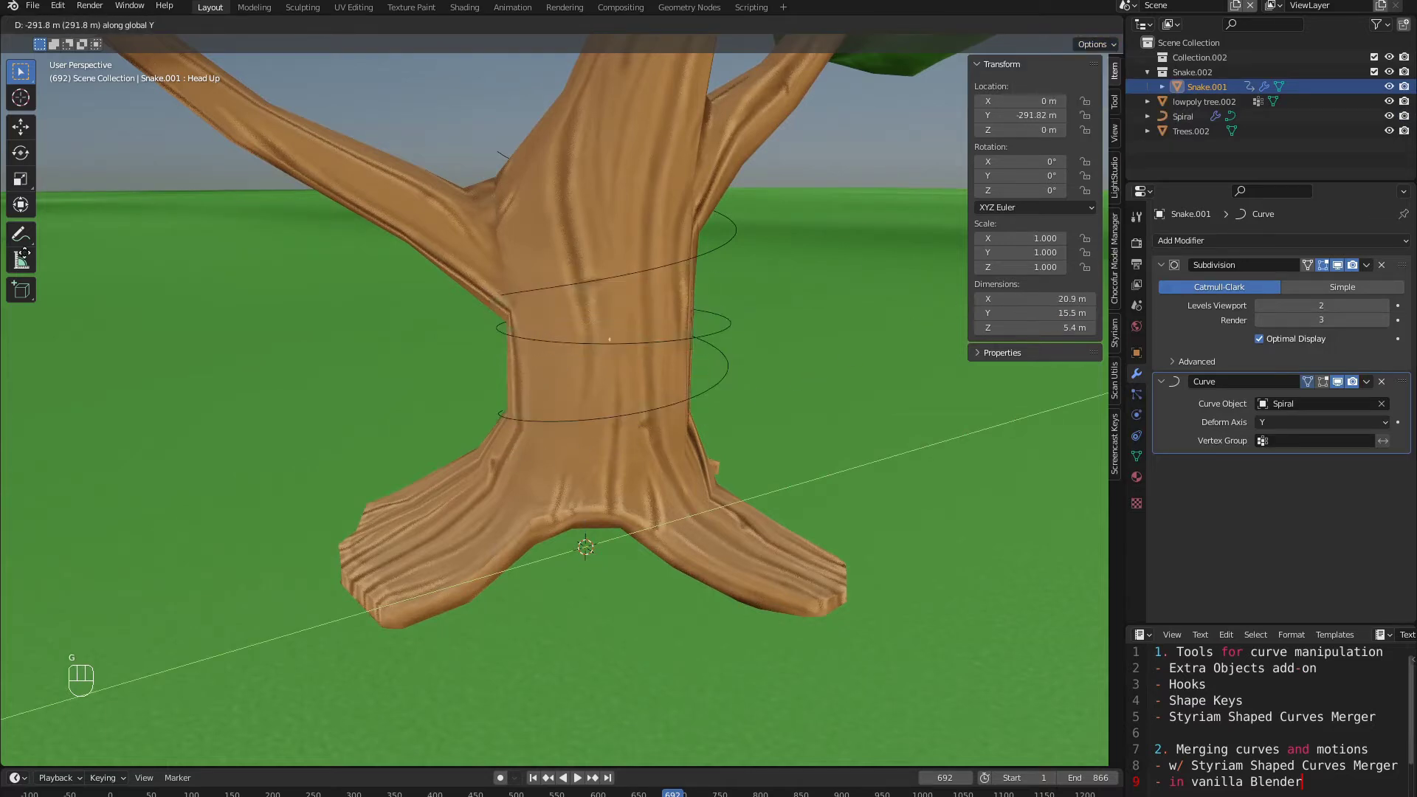
right_click(1006, 320)
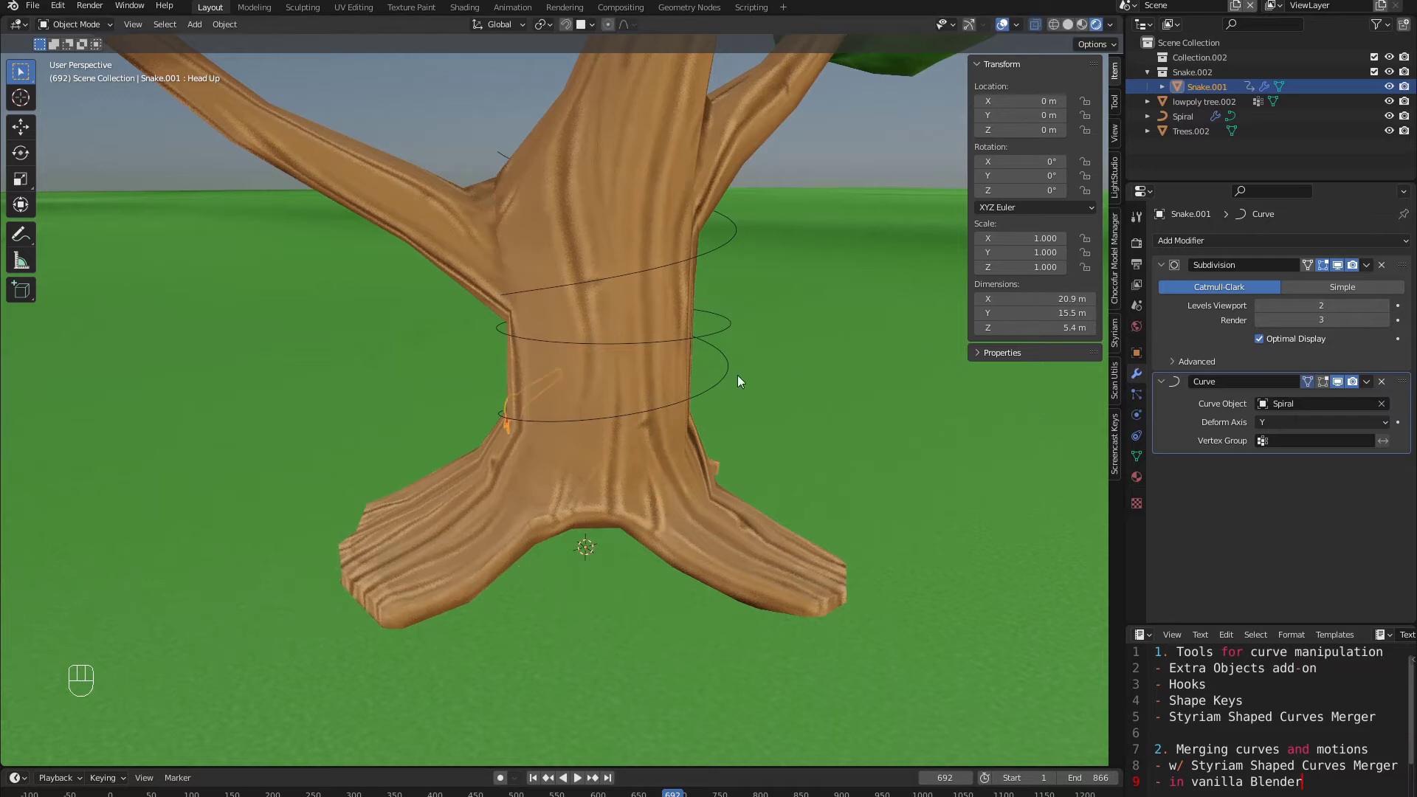
key(g)
key(y)
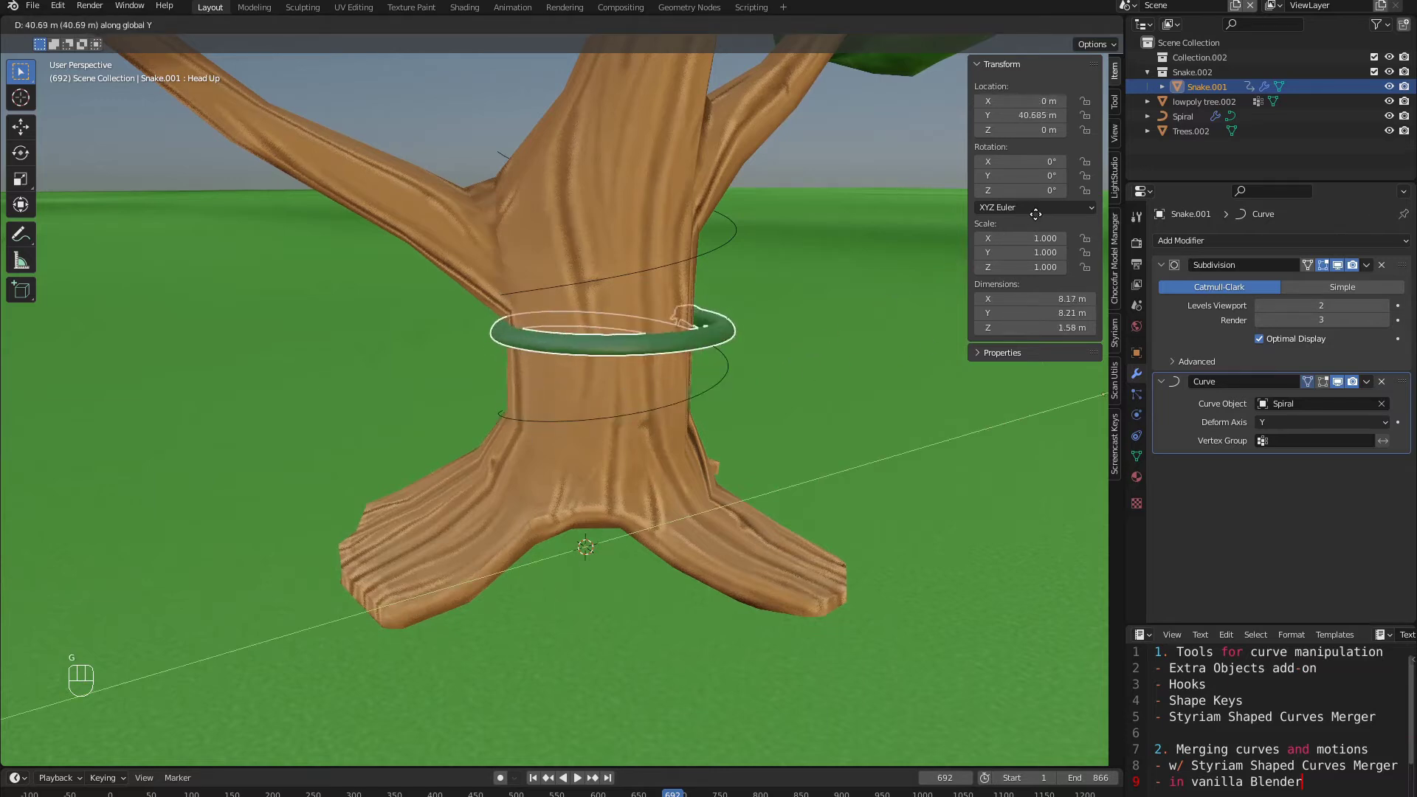
click(999, 210)
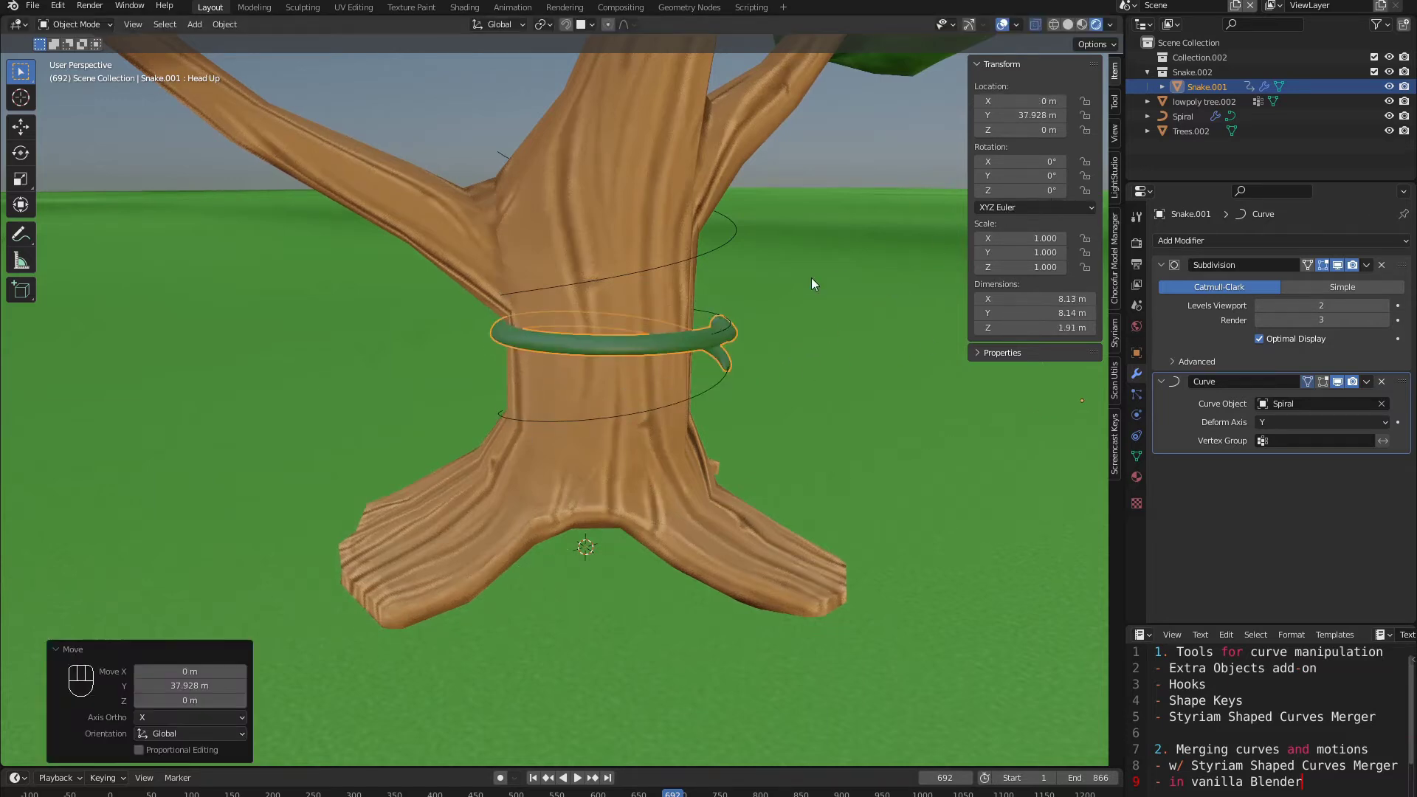
Step: Enable the spiral's Shrinkwrap on its spline points, apply the modifier, and slide the snake along global Y to about 62.2 m
click(720, 245)
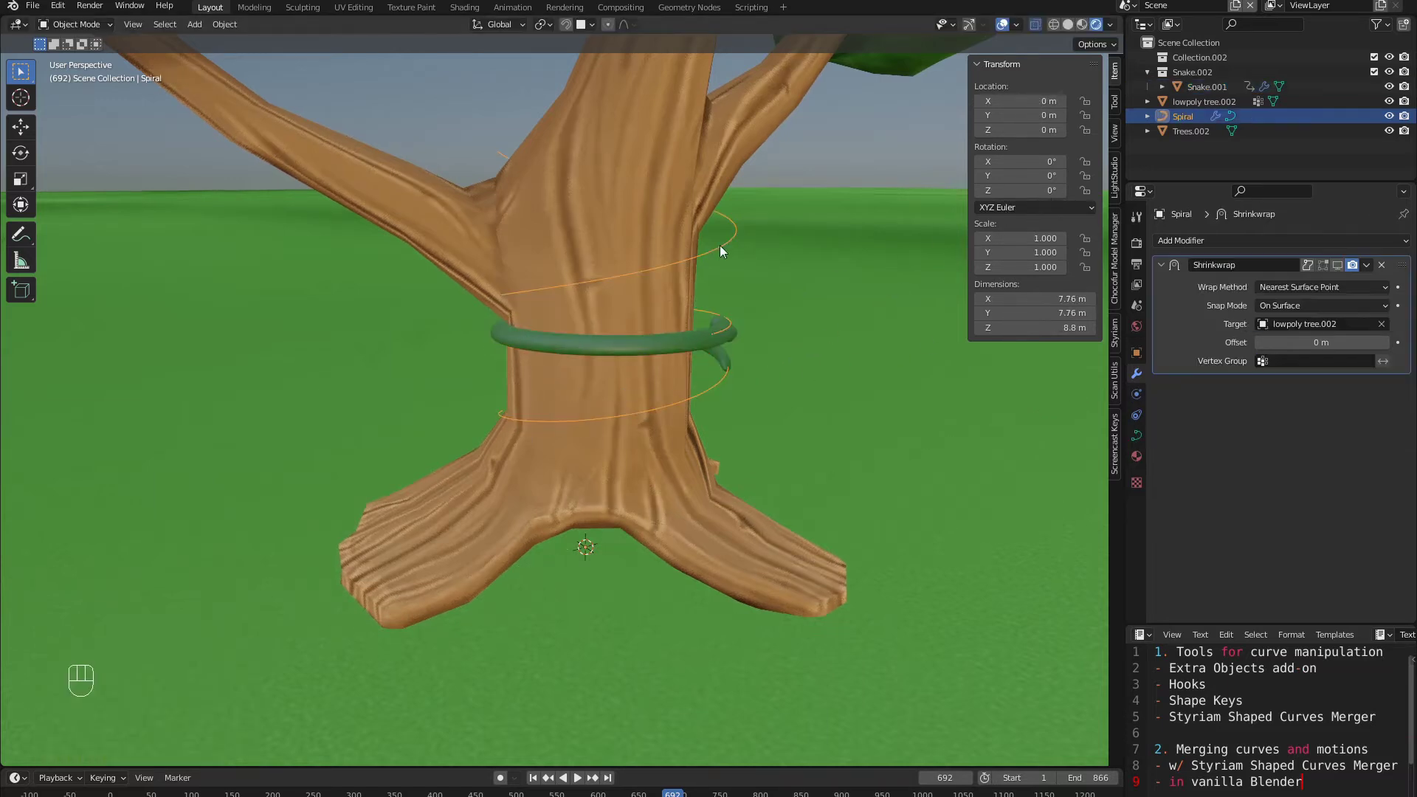
click(1305, 268)
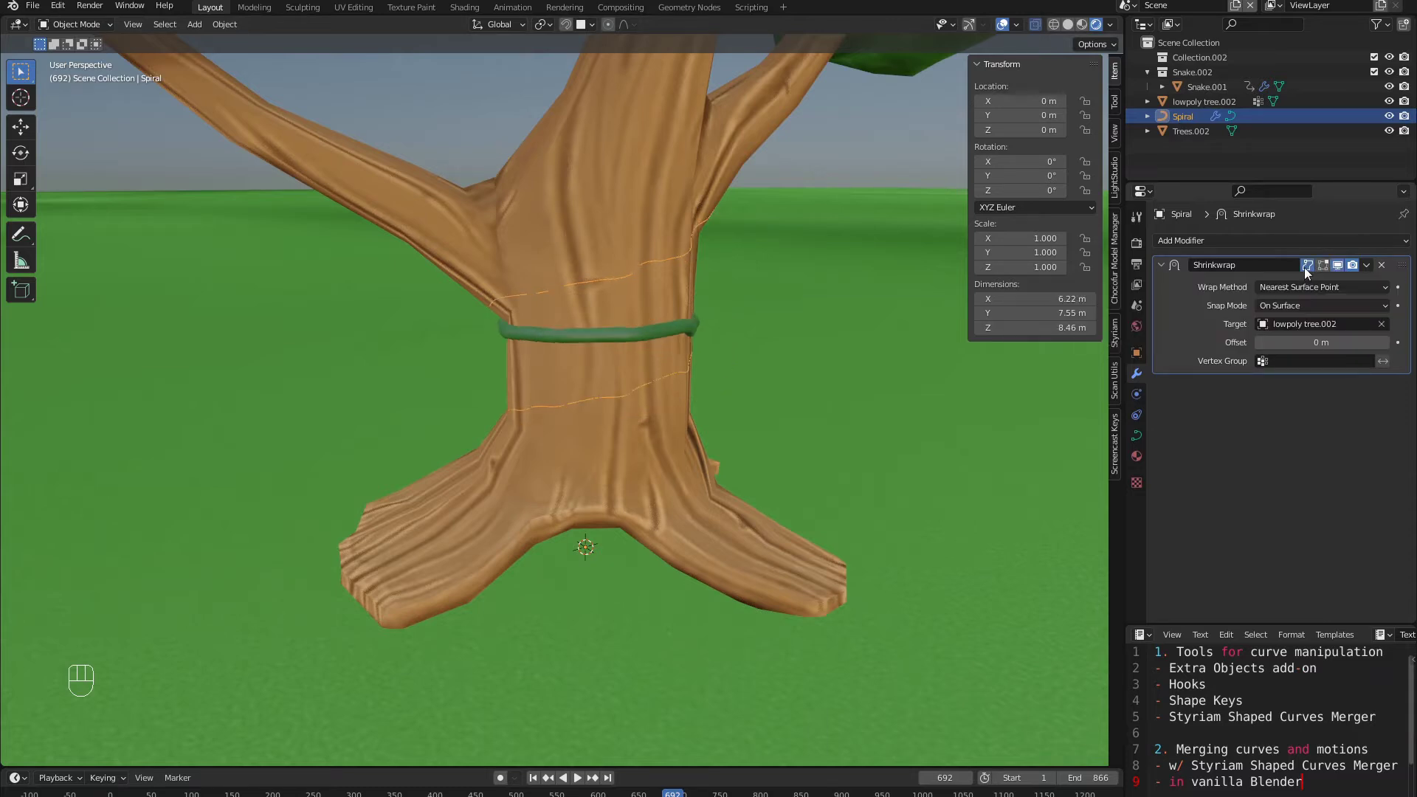
middle_drag(644, 298, 413, 264)
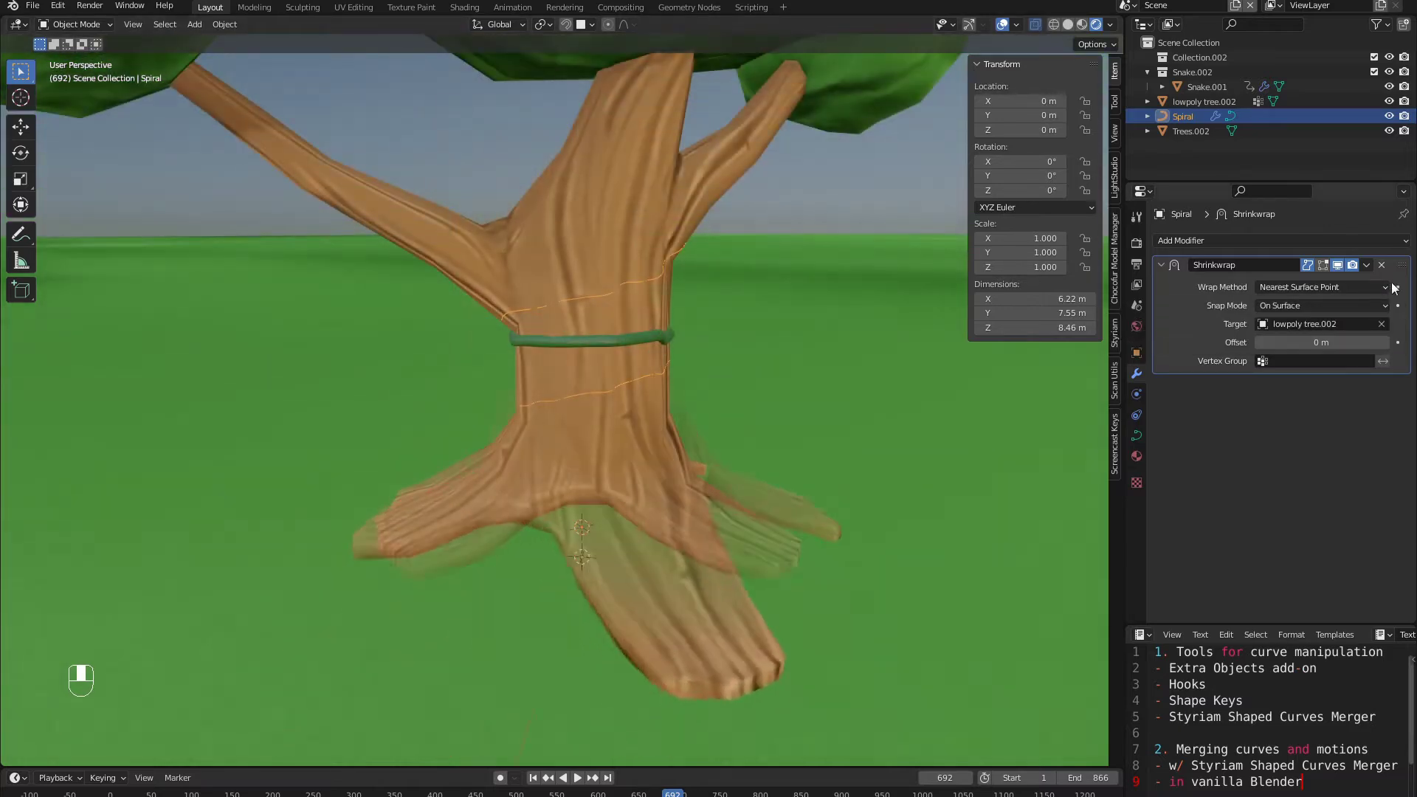
click(1367, 265)
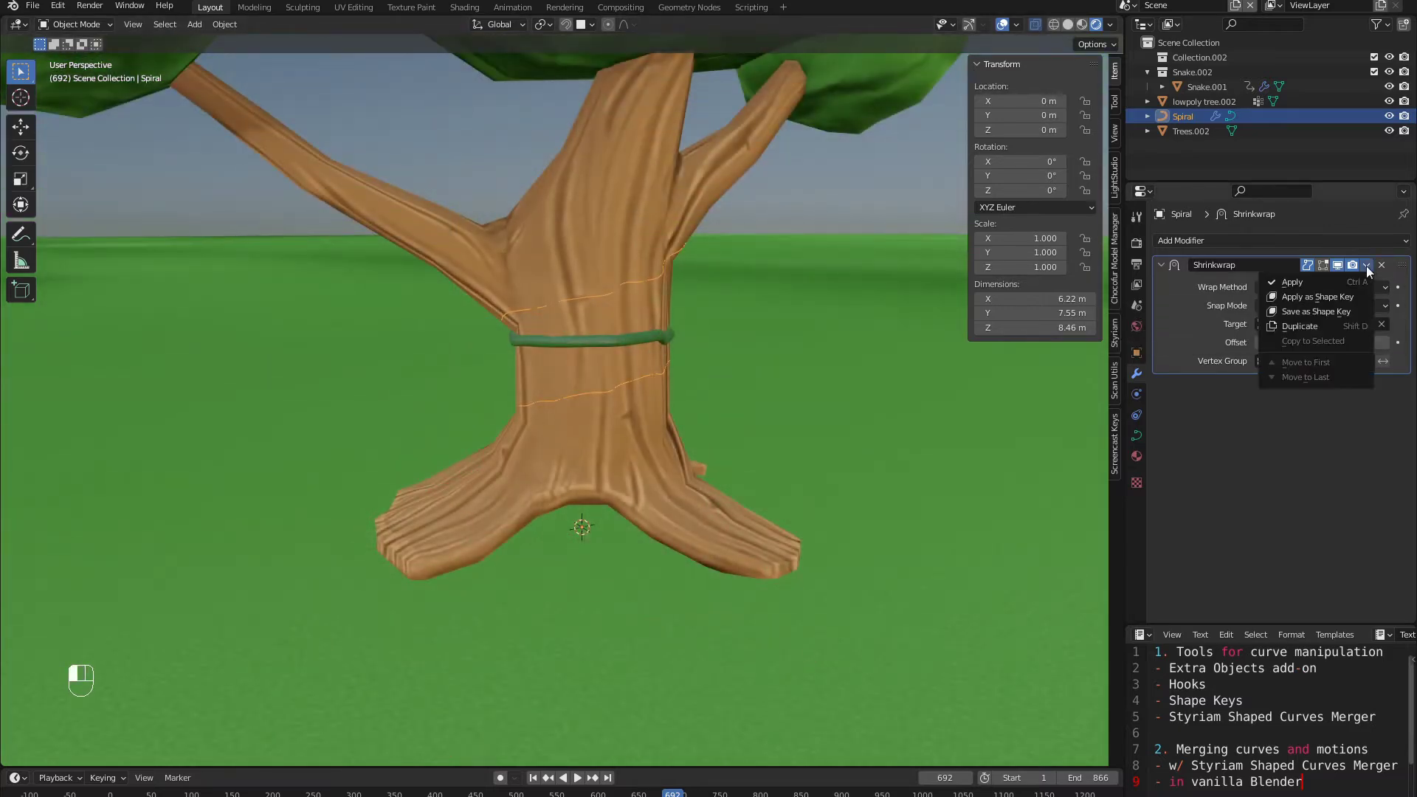
click(1281, 283)
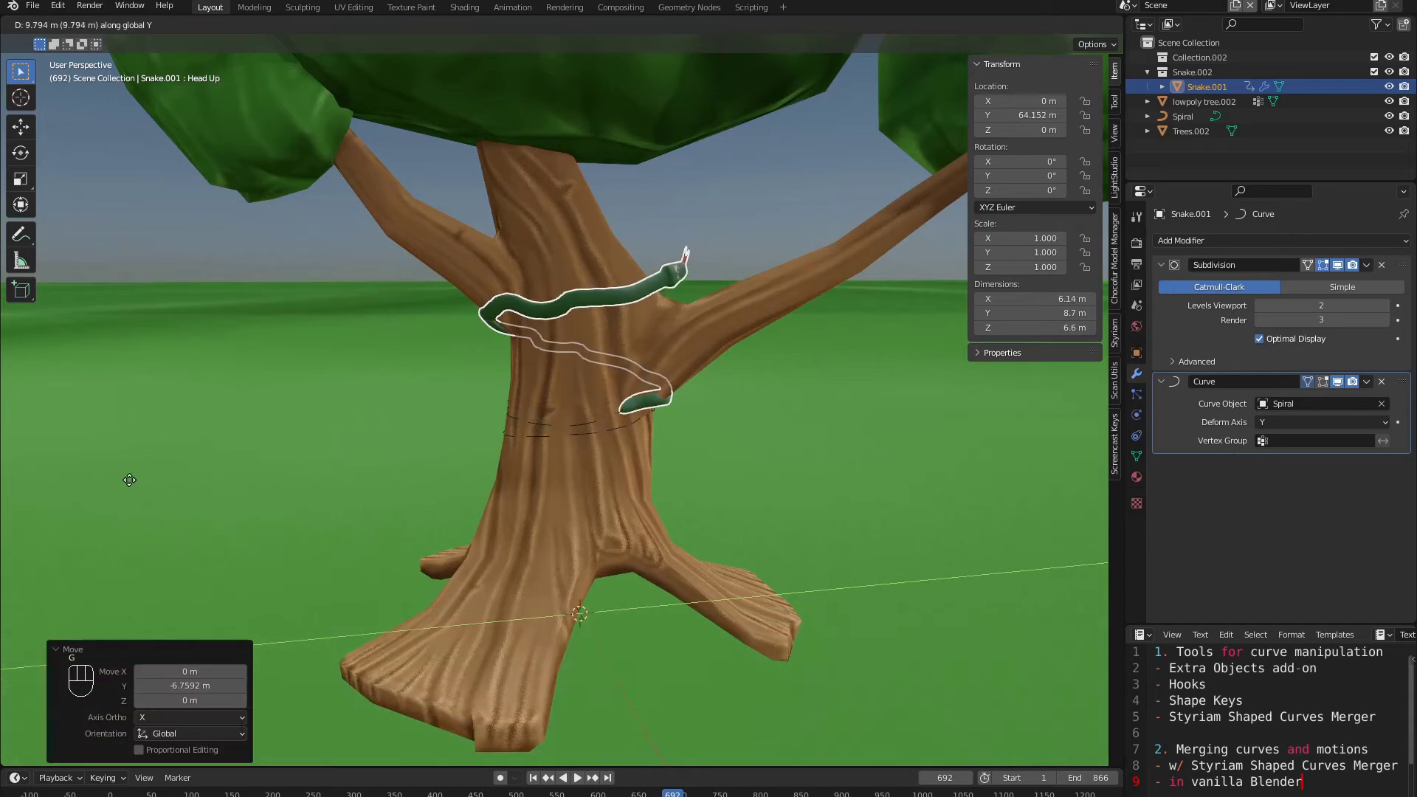
click(267, 474)
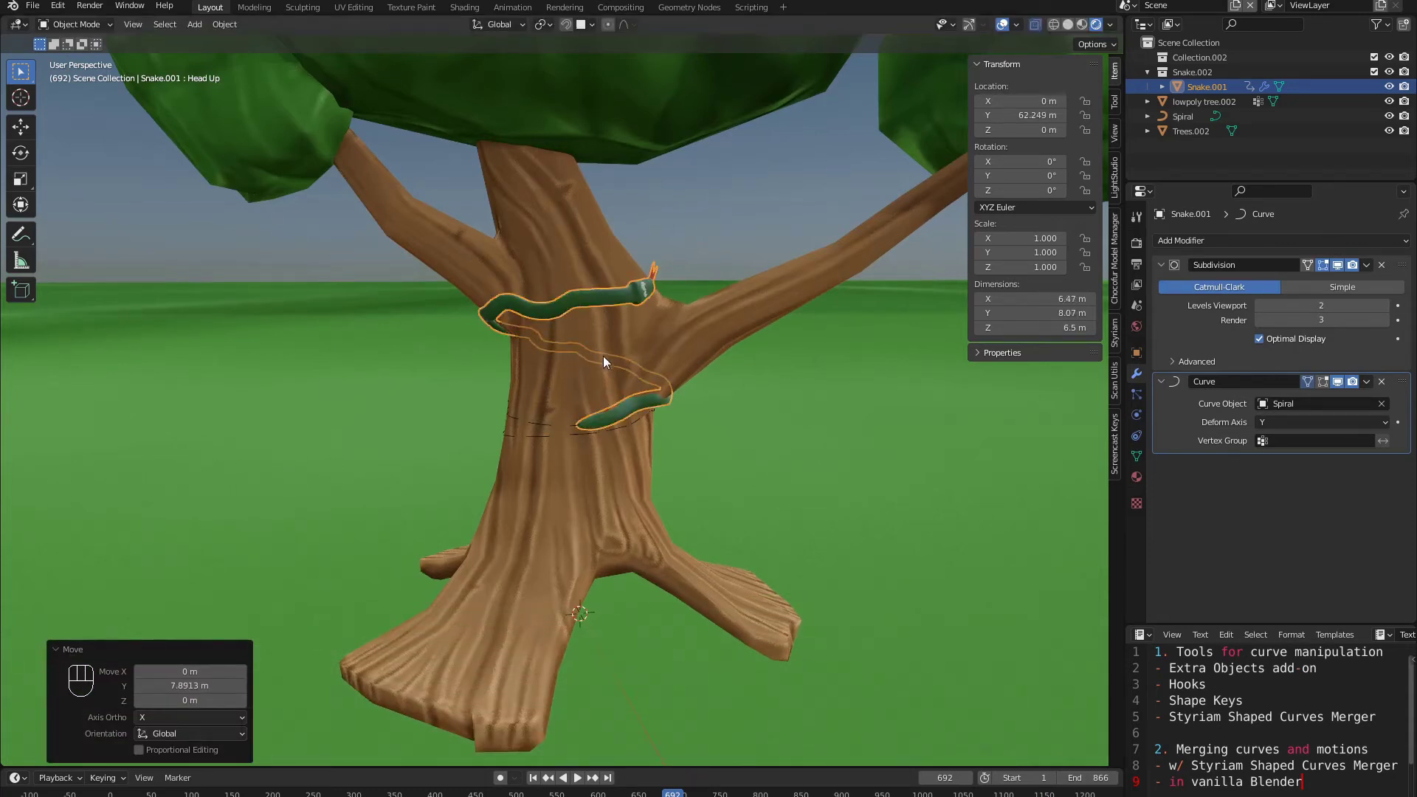
Step: Switch the direction of the whole spiral curve in Edit Mode and return to Object Mode
click(534, 424)
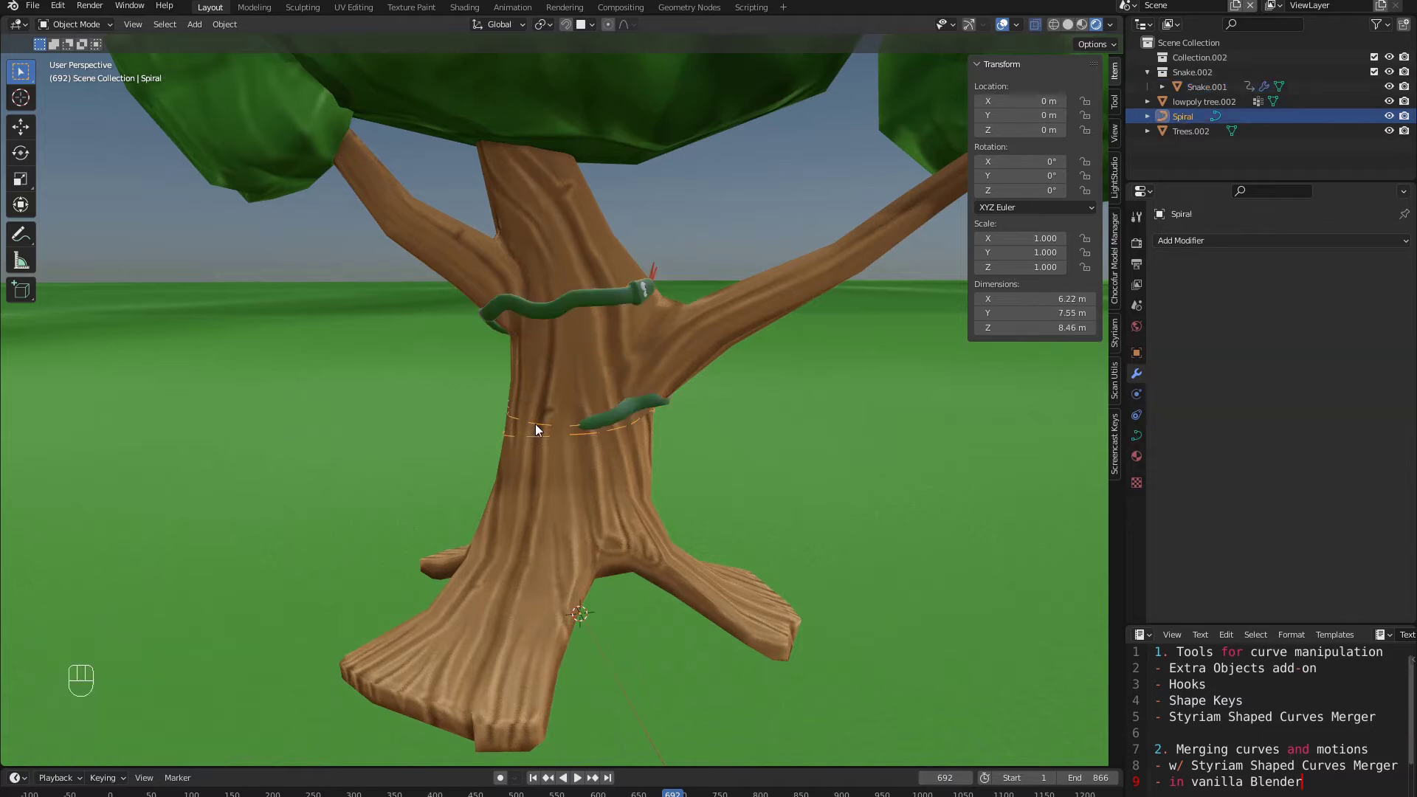
key(Tab)
key(a)
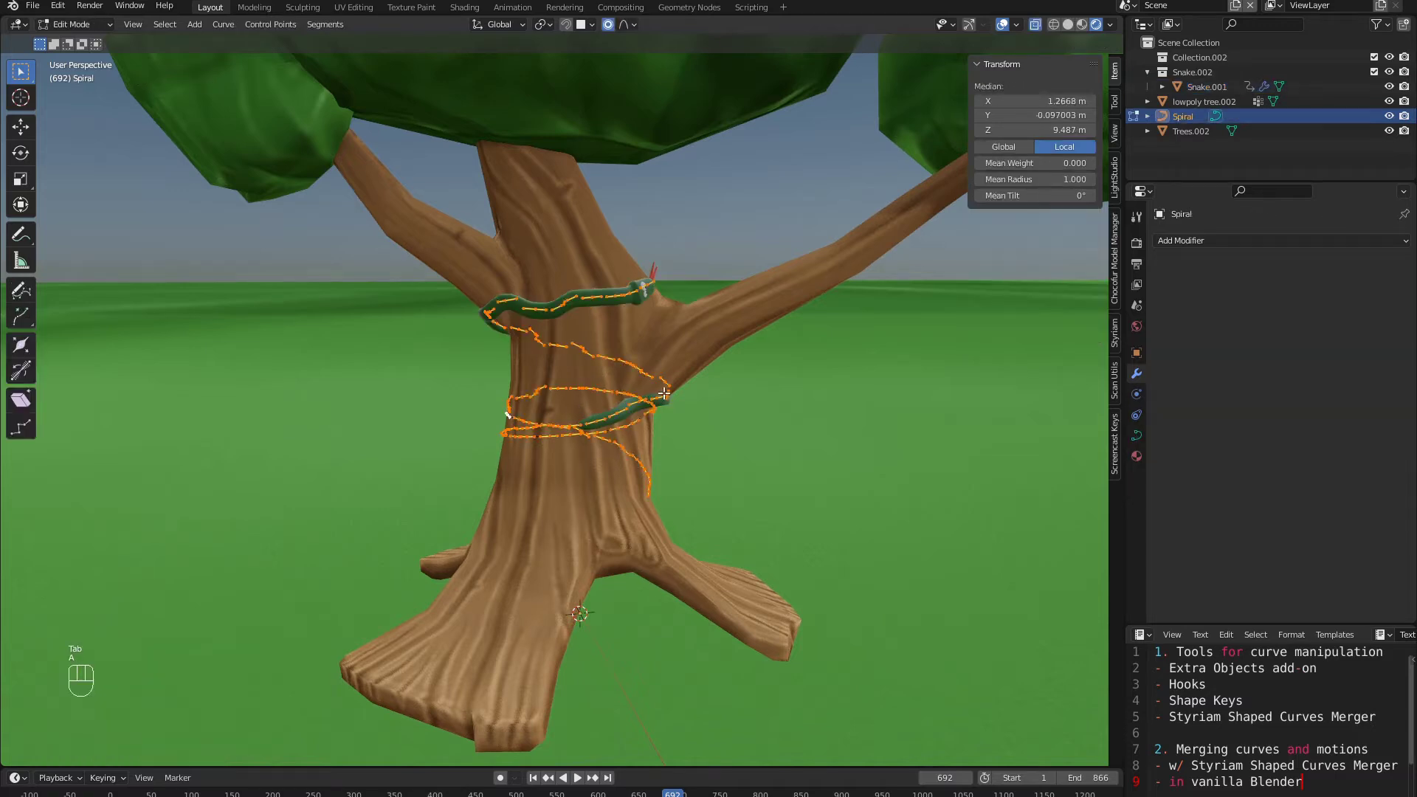
right_click(665, 394)
right_click(638, 435)
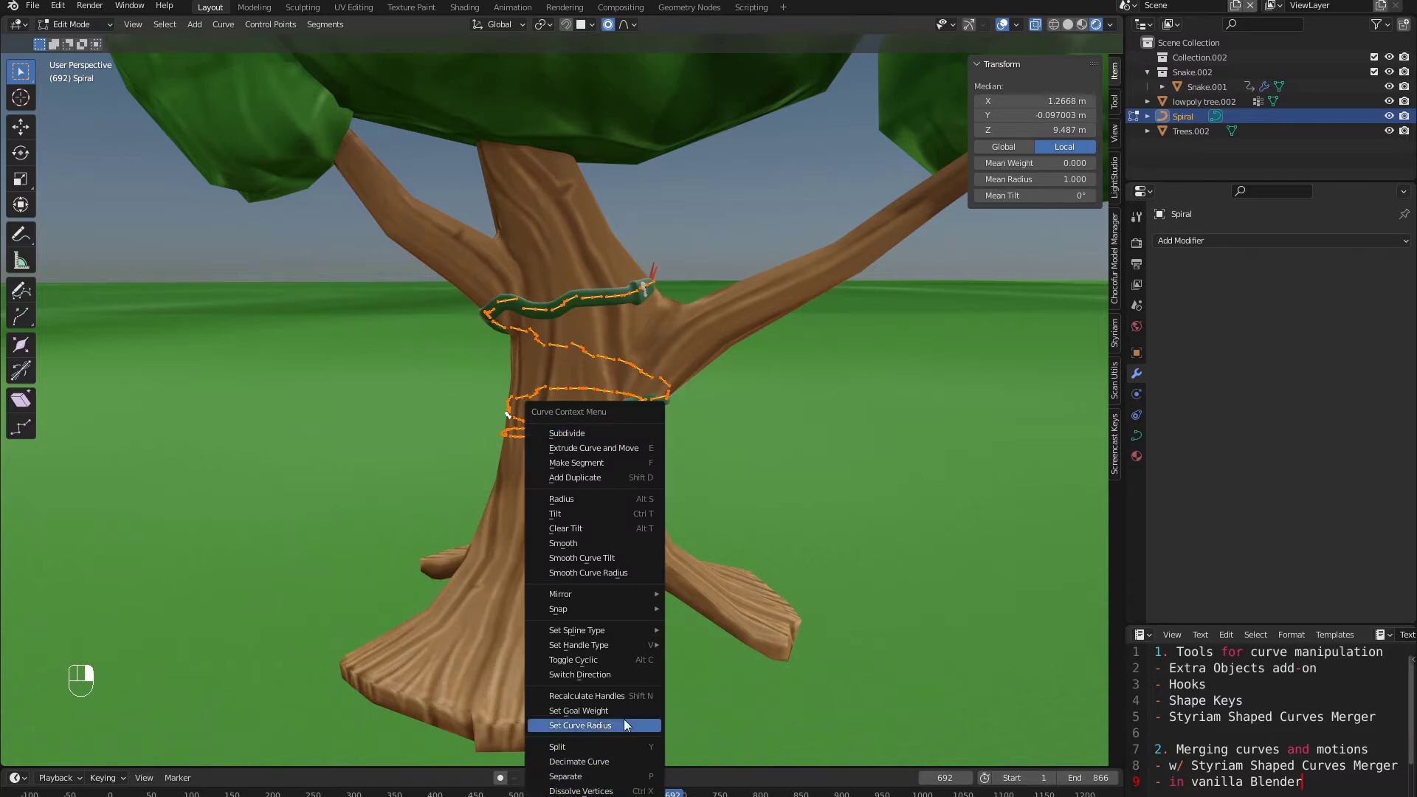
click(608, 676)
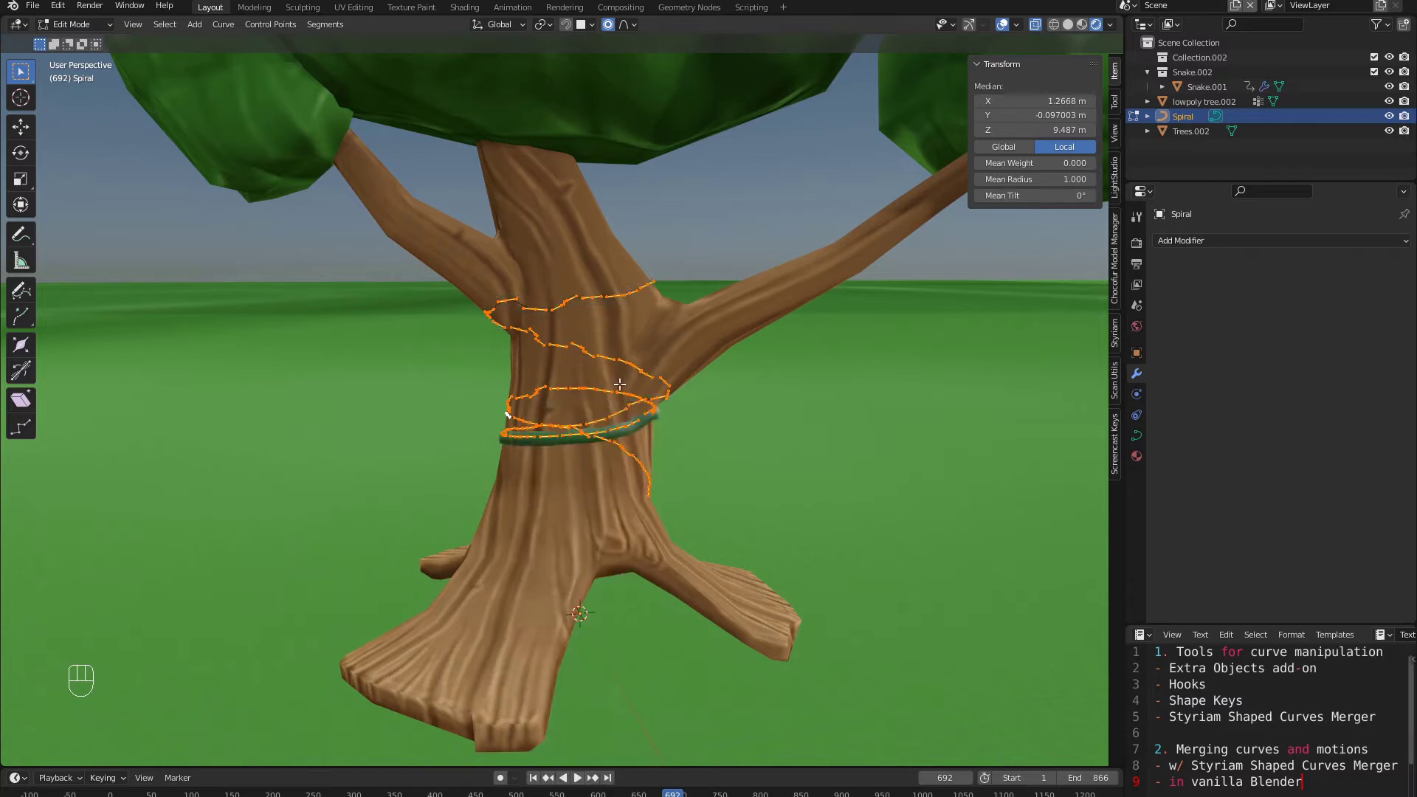
key(Tab)
Step: Move the snake about -52.4 m along global Y to test its travel on the reversed spiral
click(631, 425)
key(g)
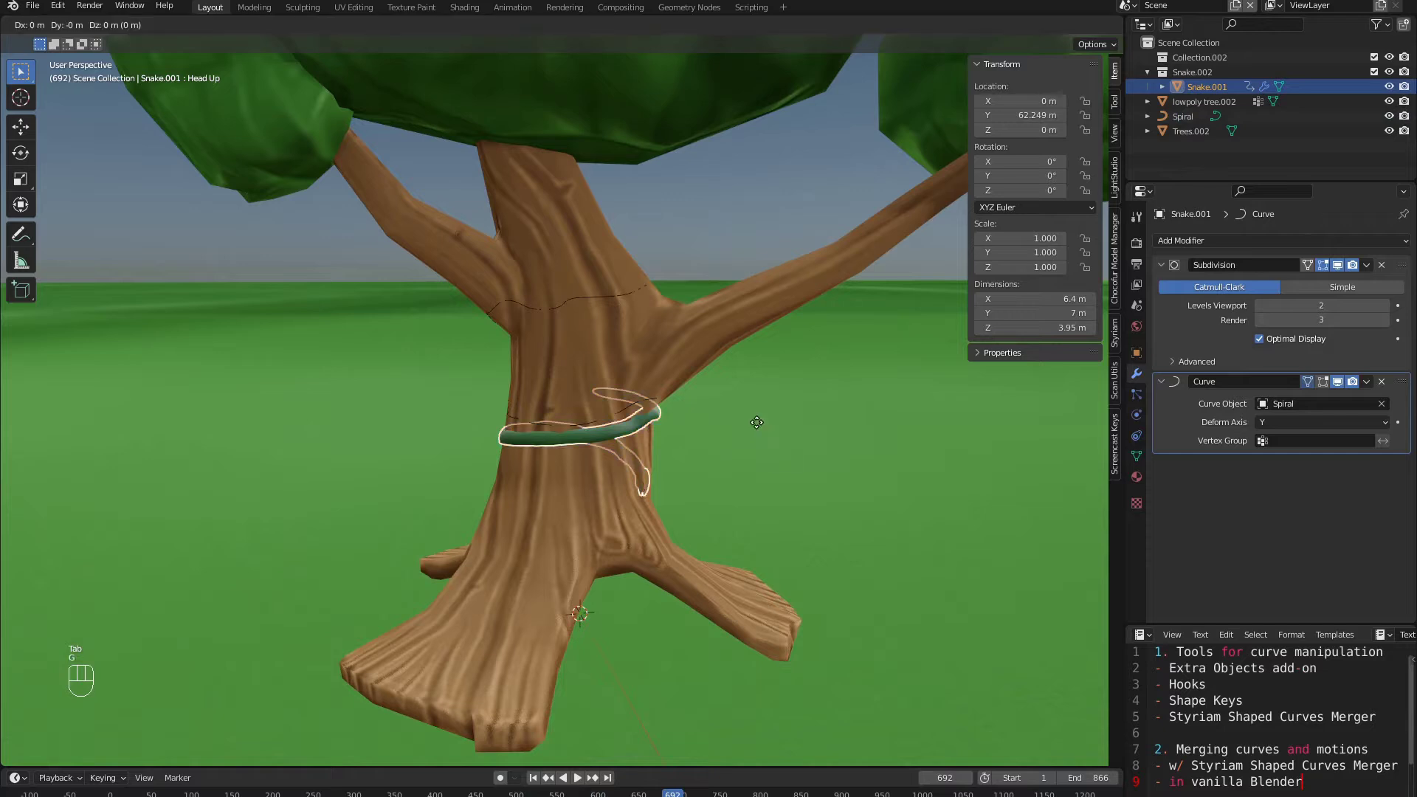
key(y)
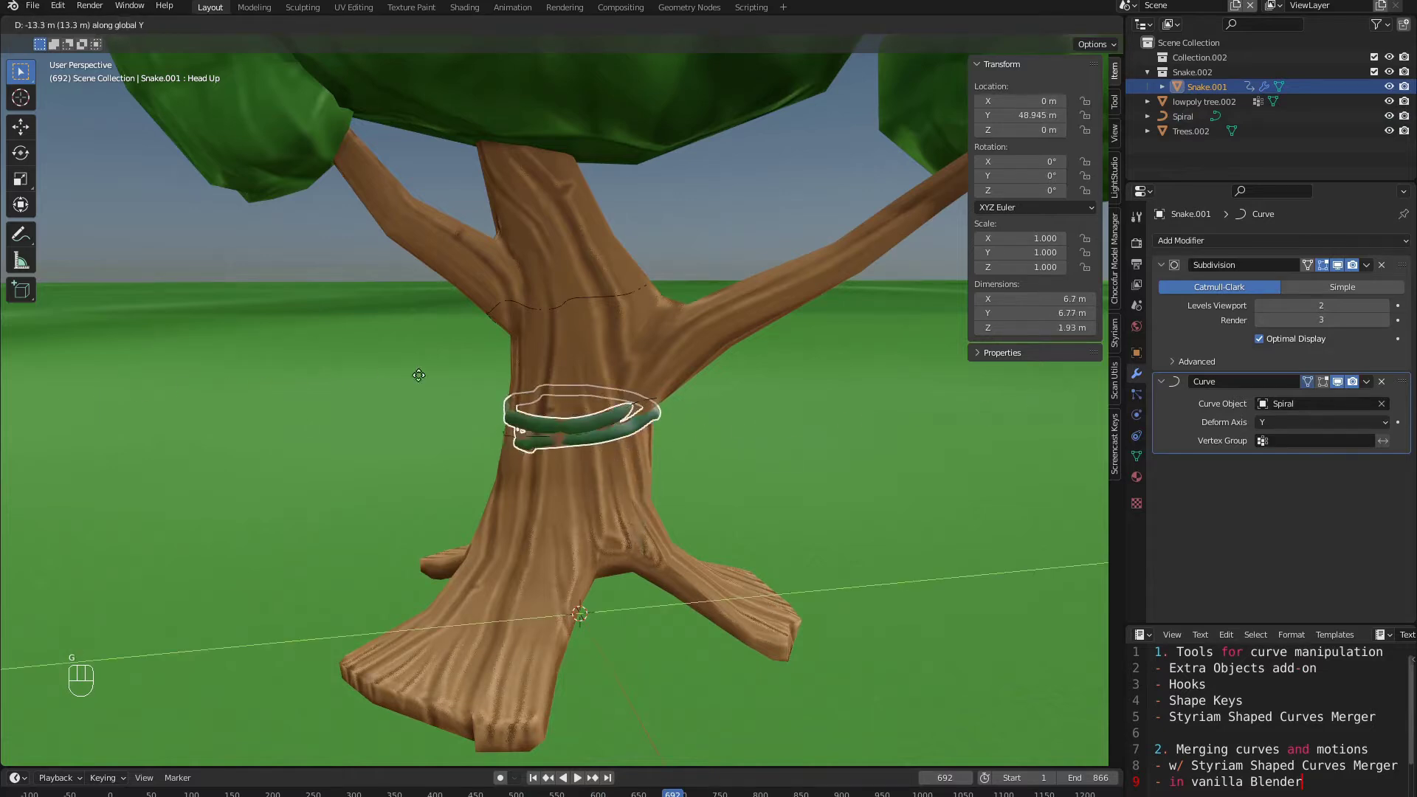
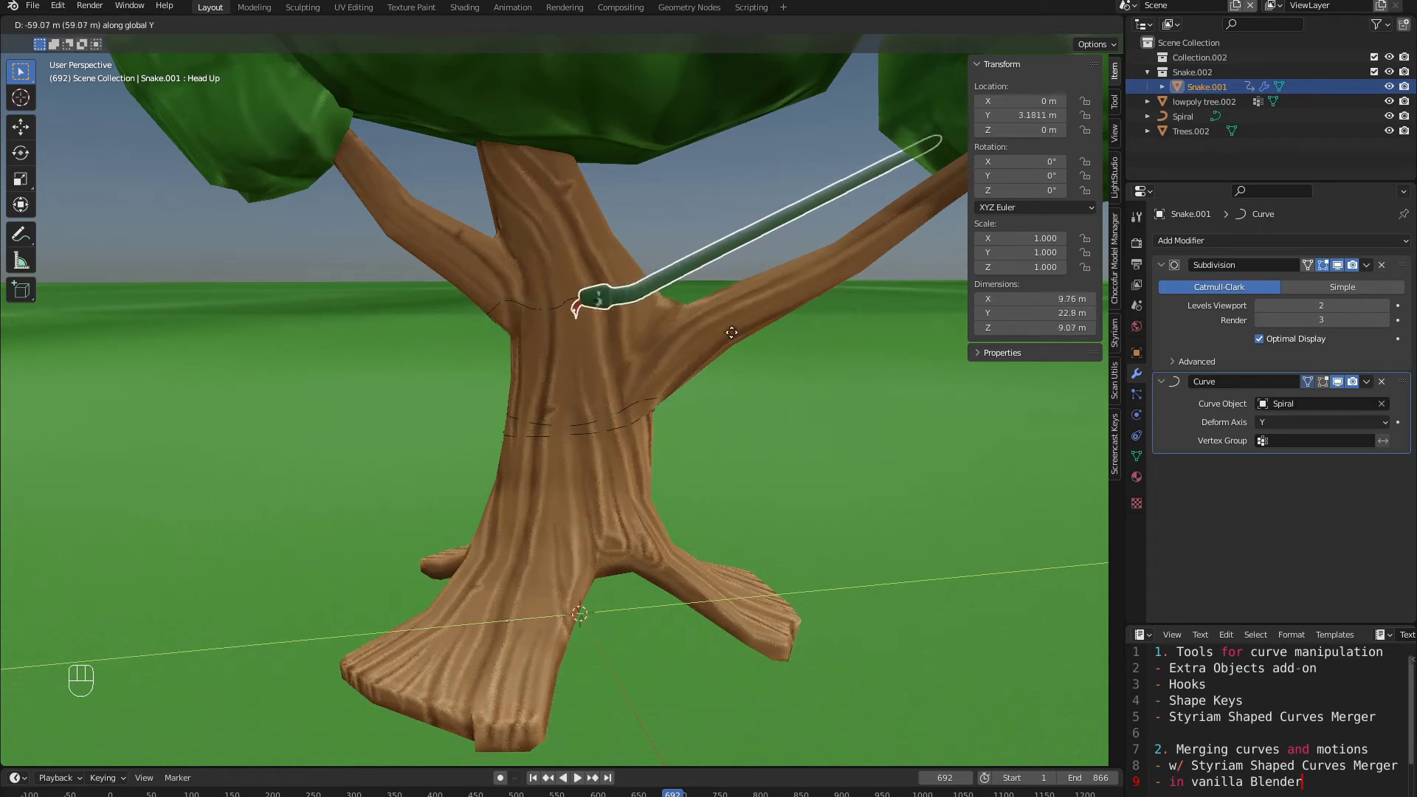
click(577, 347)
middle_drag(462, 368, 658, 369)
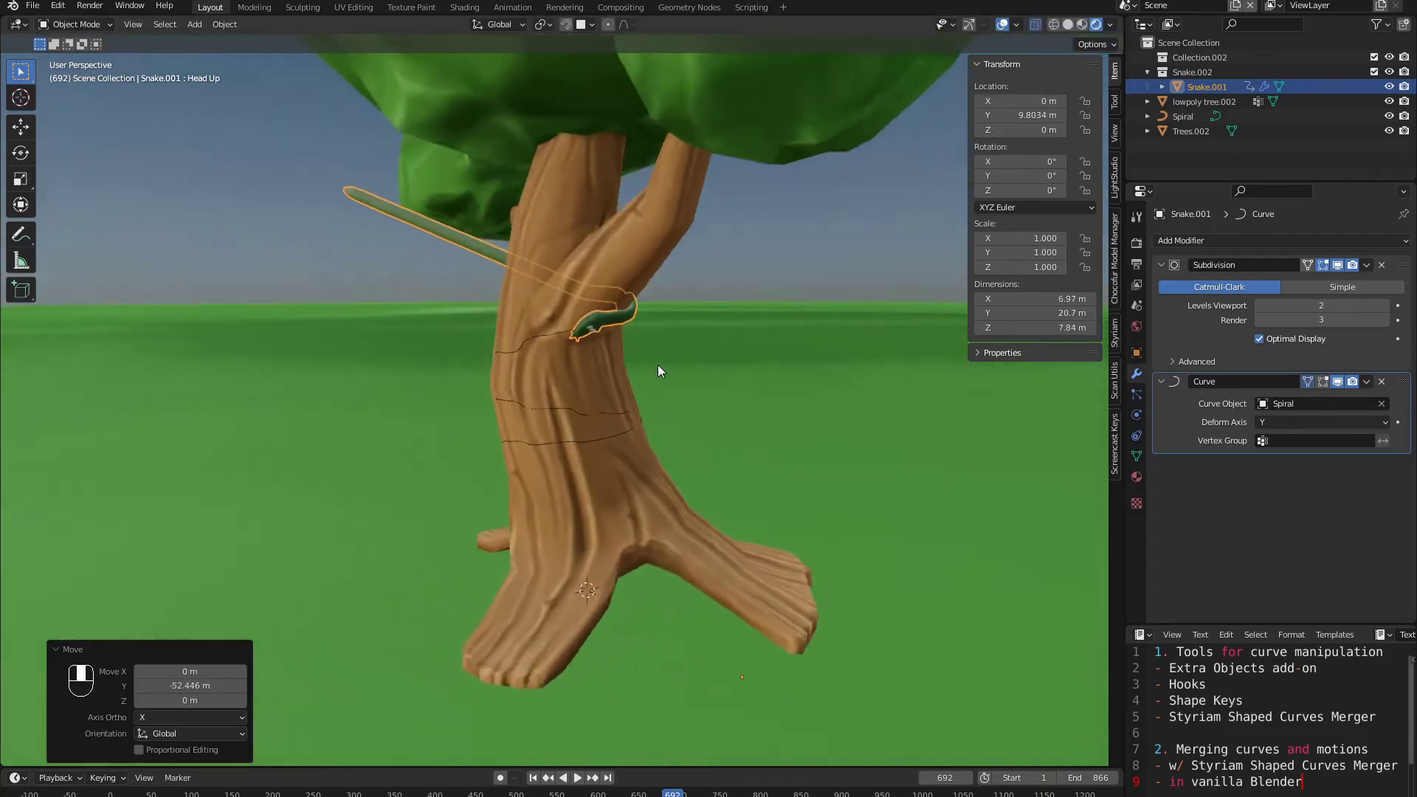
Step: Advance the snake about 5.5 m along global Y around the trunk
scroll(576, 369, up, 2)
middle_drag(565, 369, 608, 361)
key(g)
key(y)
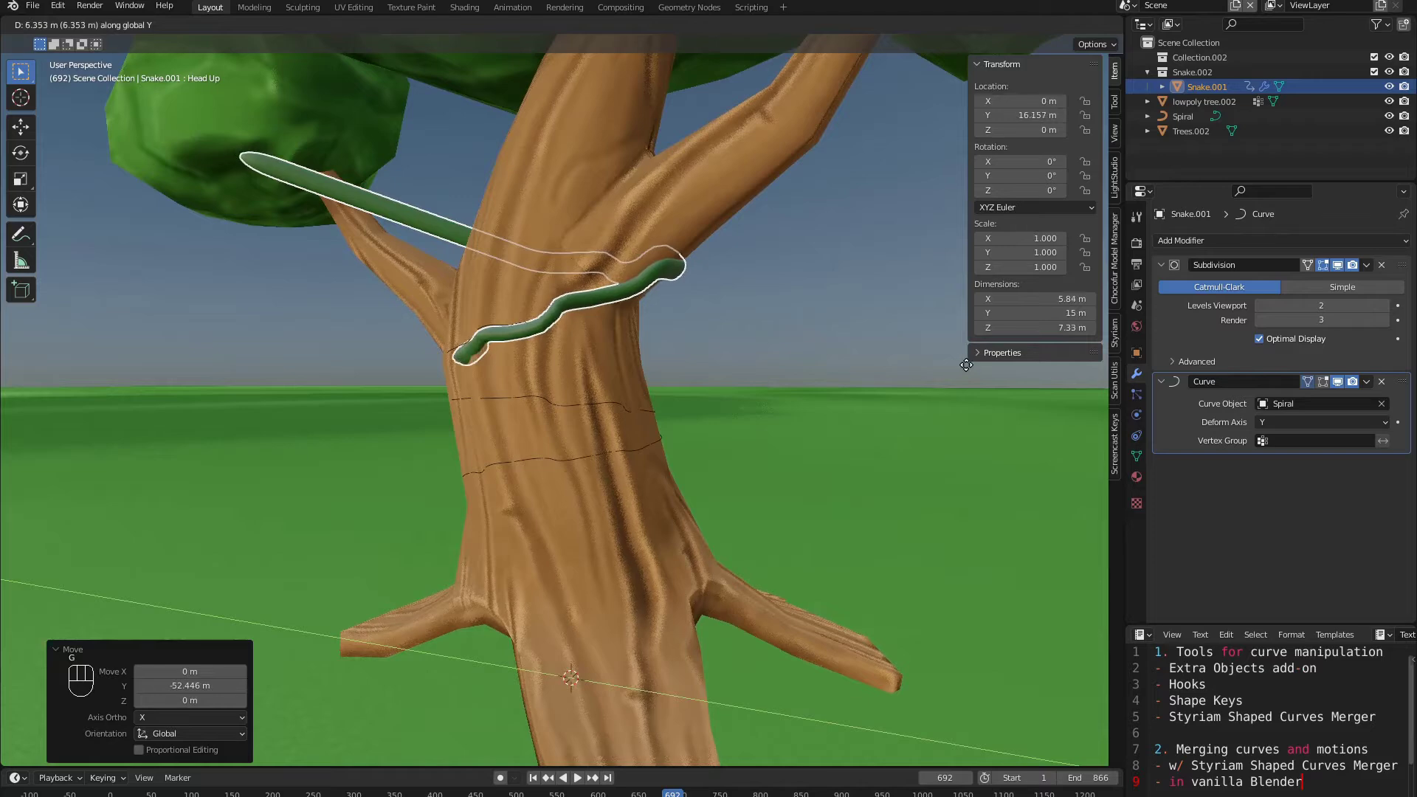
click(907, 372)
middle_drag(852, 377, 839, 405)
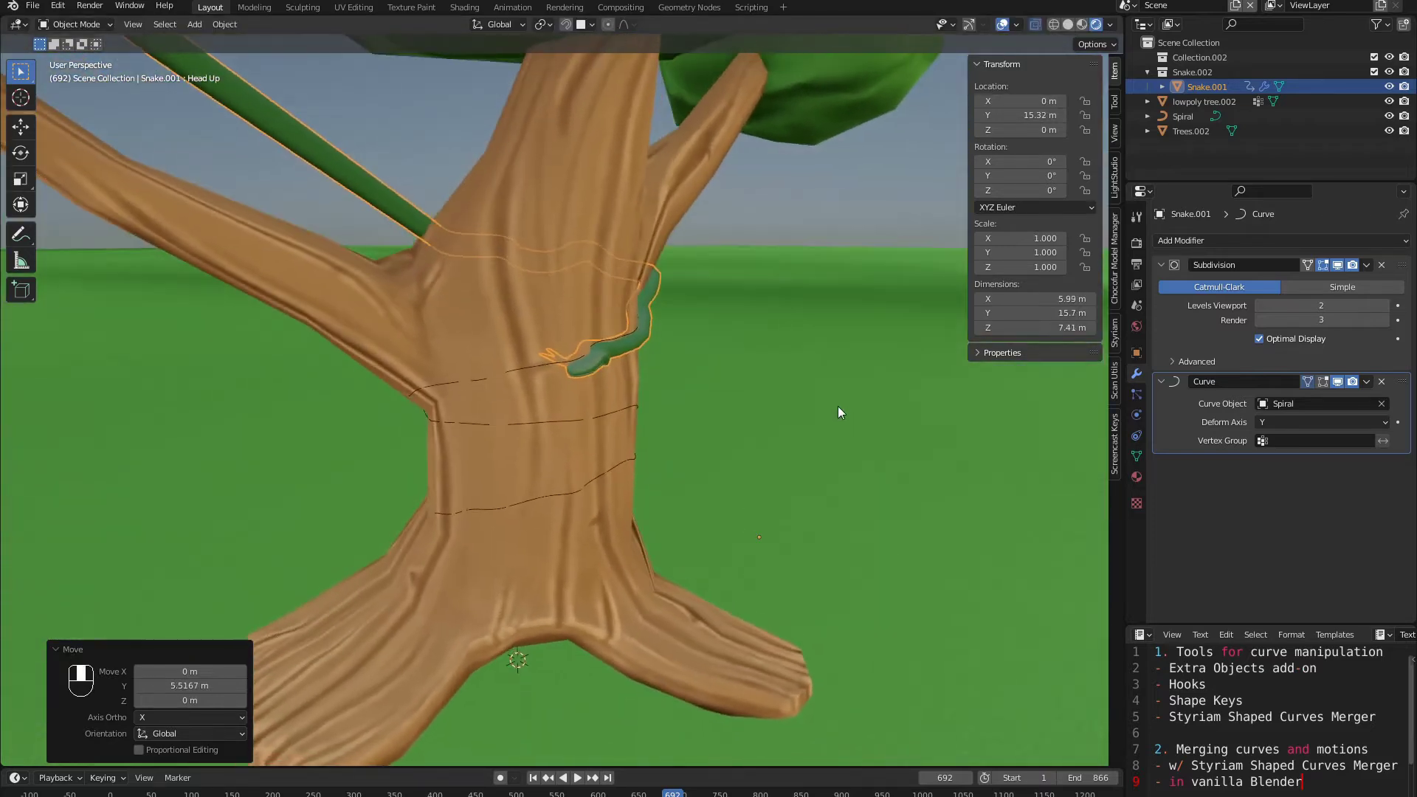
Step: Slide the snake along global Y to about 18.4 m and back to about 15.5 m to check how its body twists
key(g)
key(y)
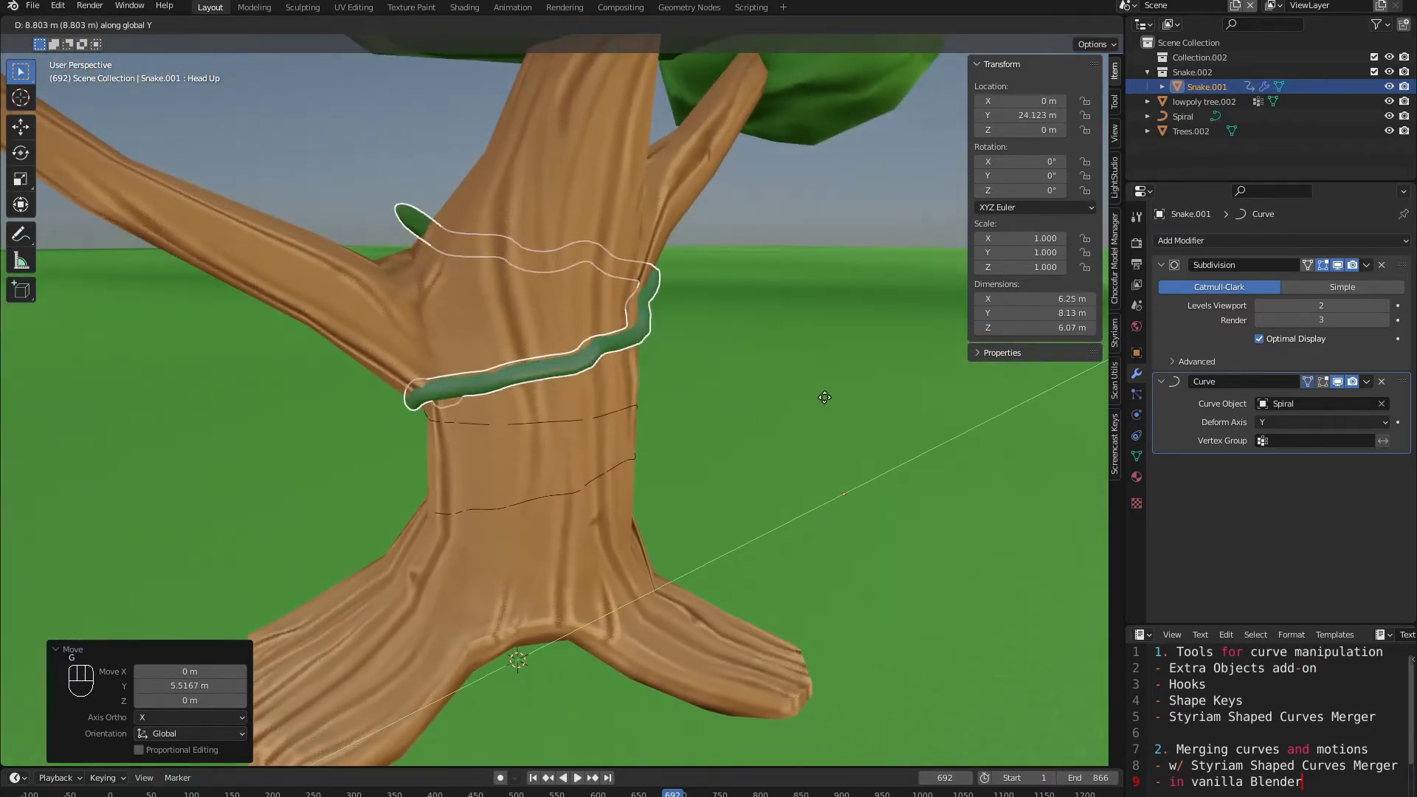
click(769, 401)
middle_drag(768, 401, 750, 370)
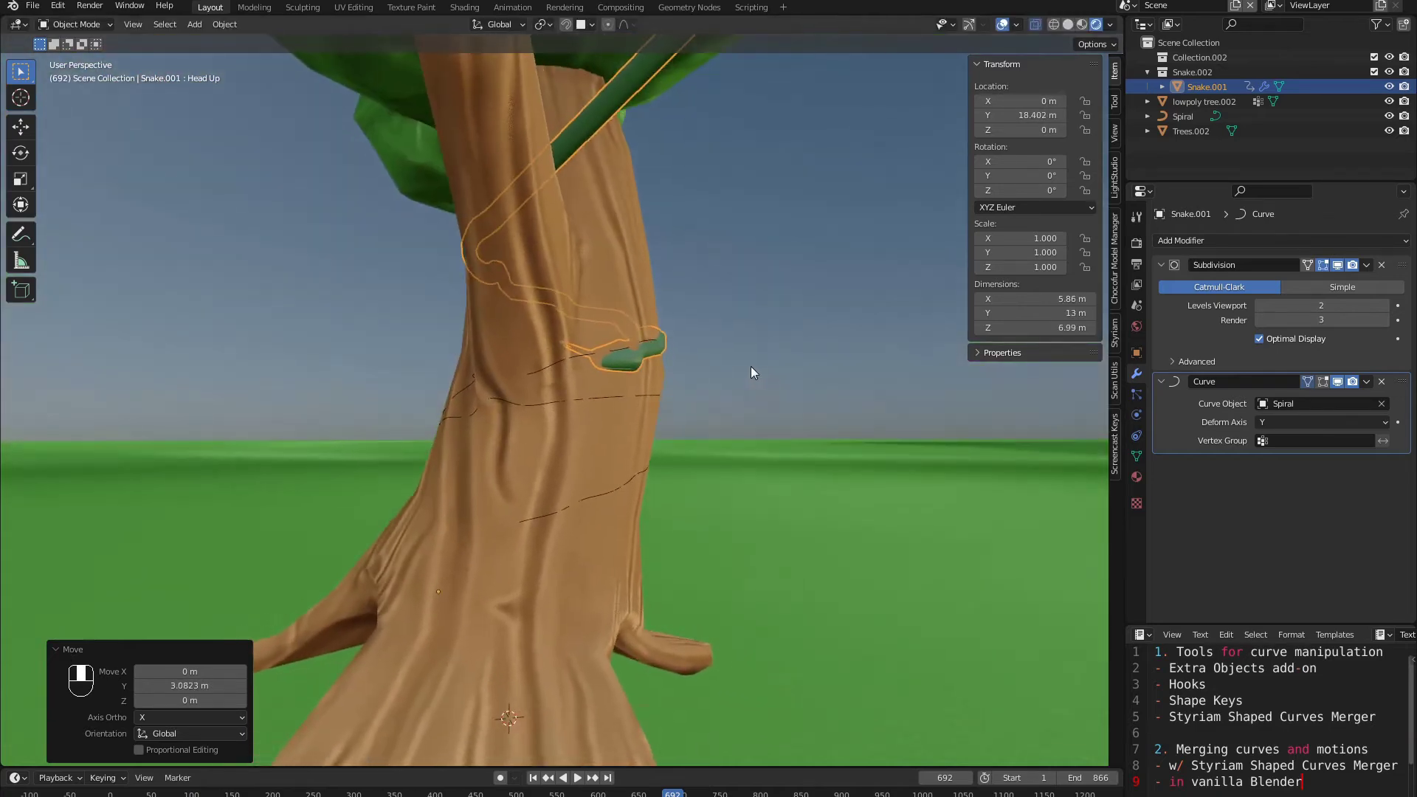
key(g)
key(y)
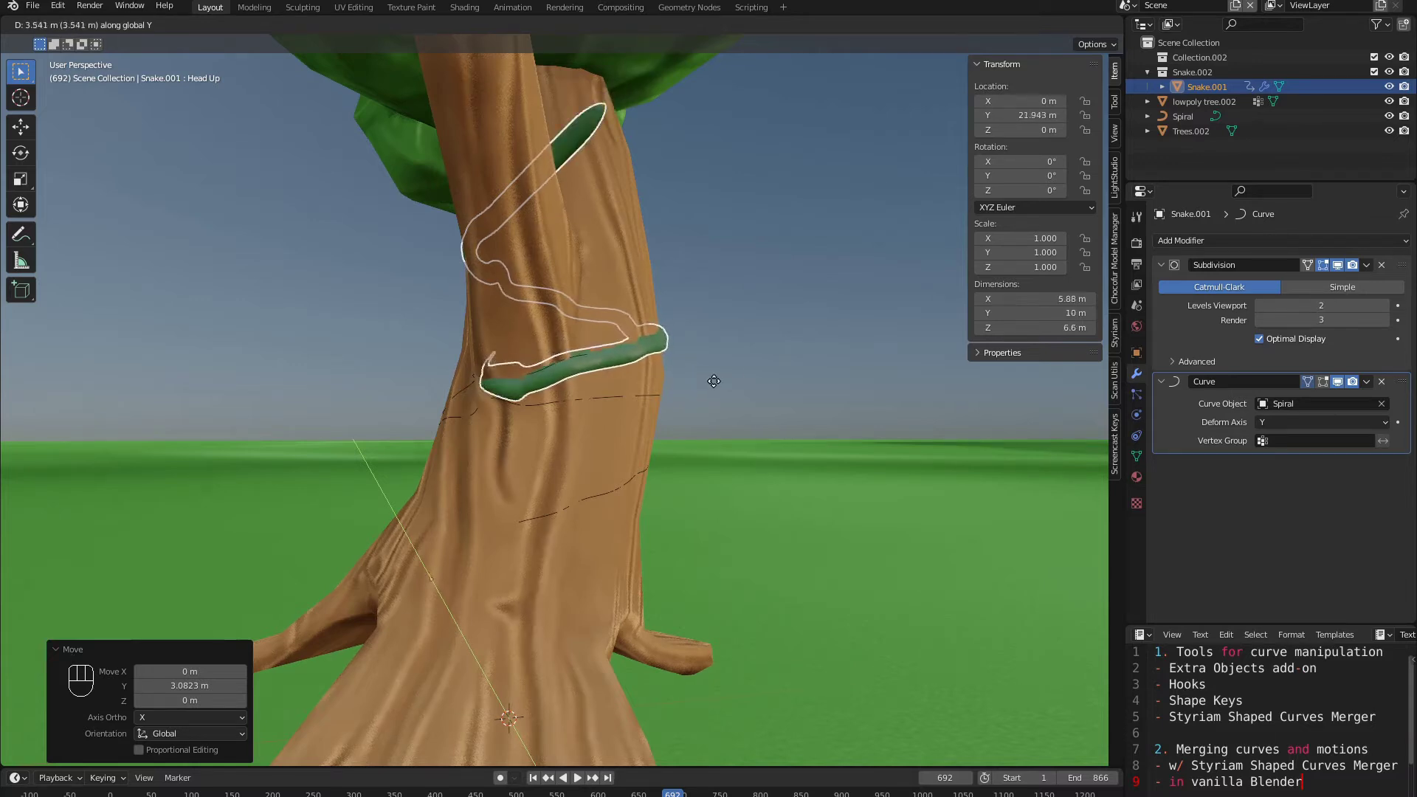
click(737, 381)
middle_drag(737, 381, 535, 417)
Step: Select the spiral around the trunk and set its curve geometry Extrude to 0.32 m
click(576, 417)
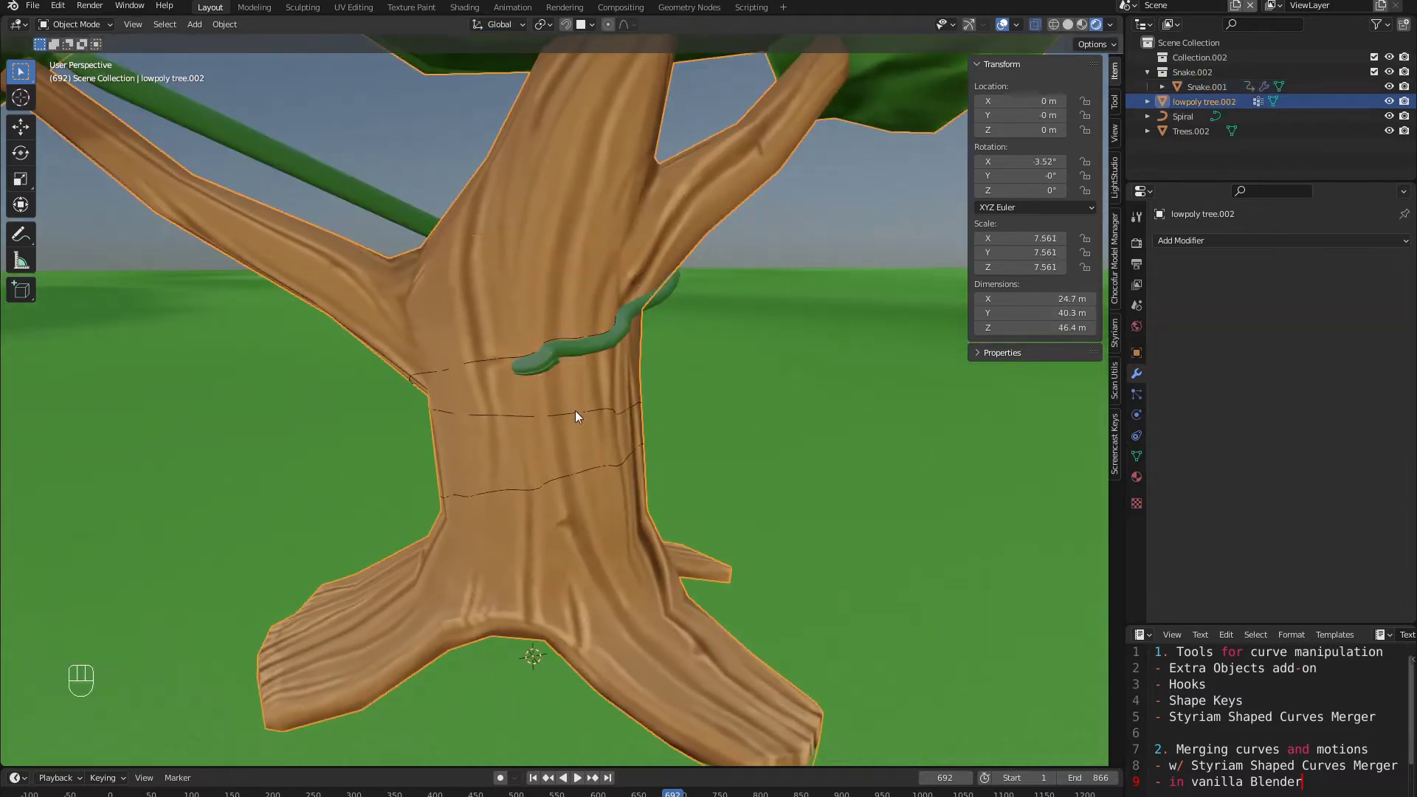
click(573, 411)
click(570, 411)
click(616, 408)
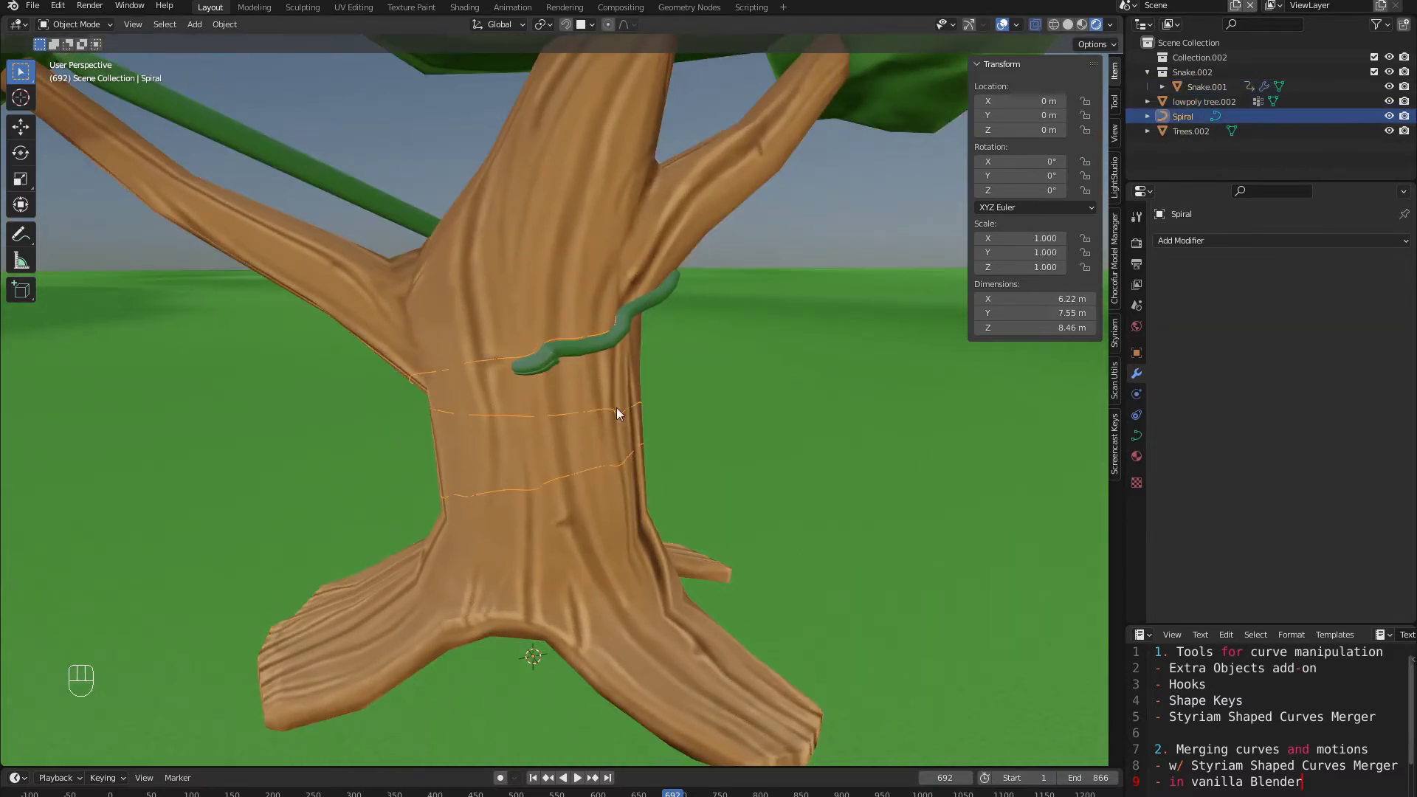
click(1136, 436)
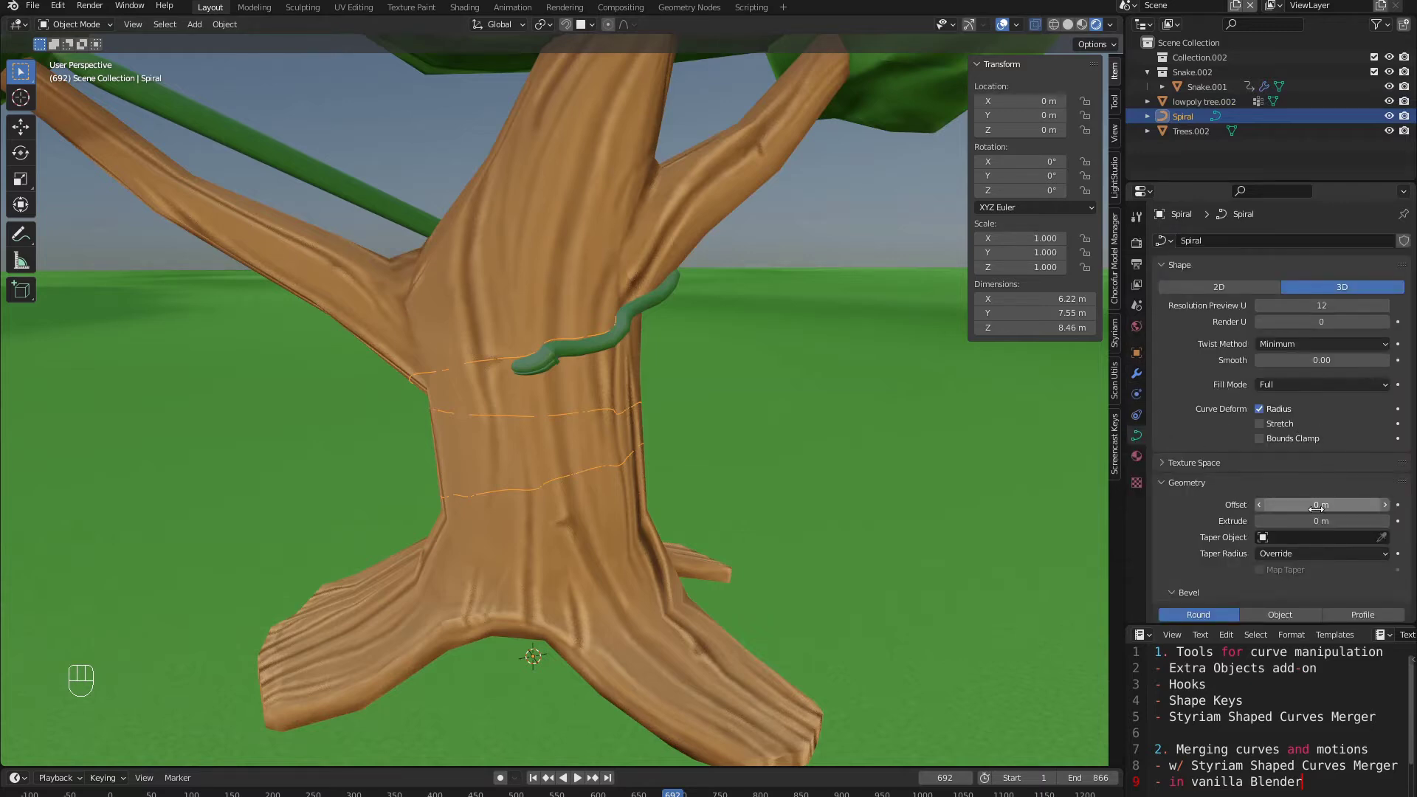
drag(1321, 521, 1361, 521)
scroll(683, 324, up, 1)
scroll(679, 324, down, 1)
middle_drag(680, 325, 696, 248)
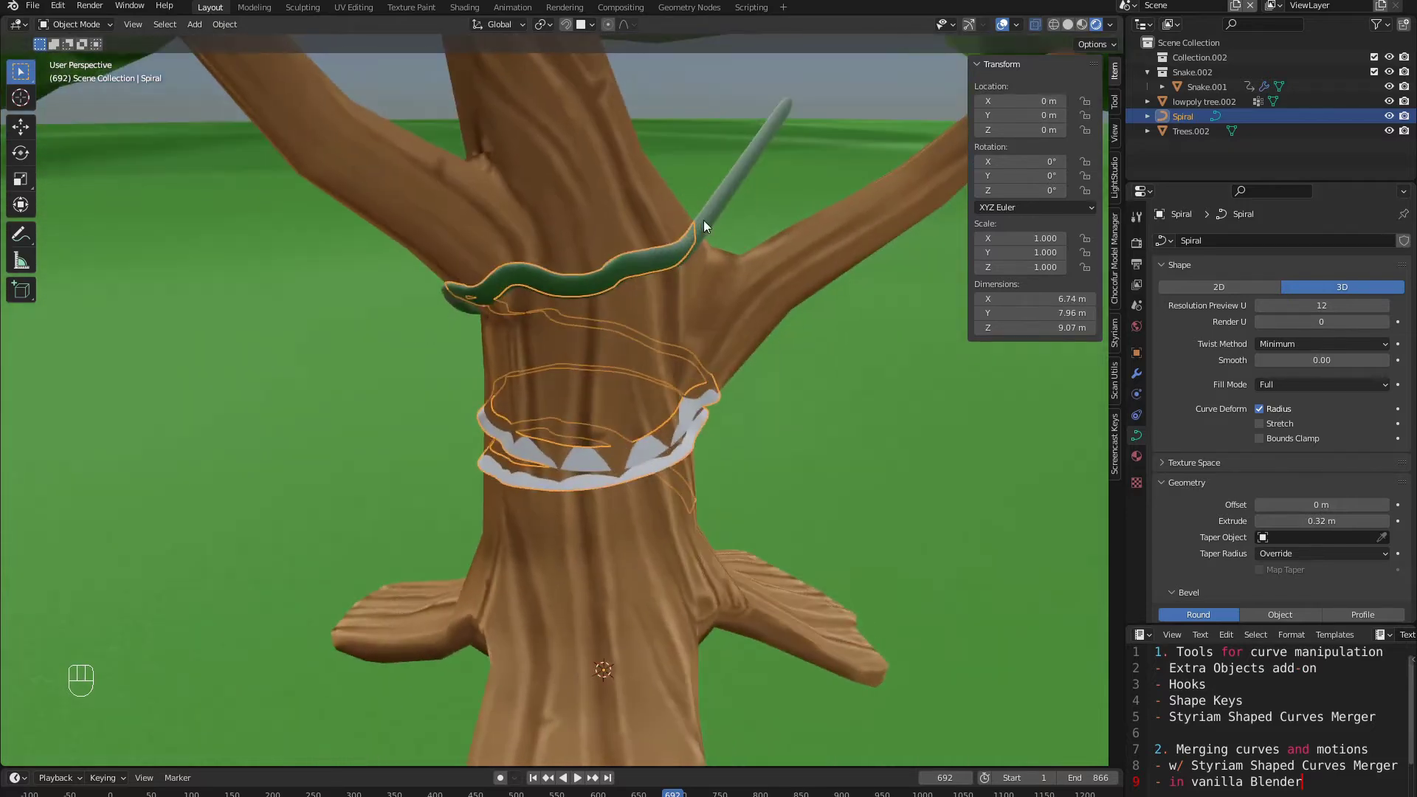
Step: Move the snake about -14.7 m along global Y so its head sits at the start of the extruded spiral
click(704, 223)
middle_drag(782, 317, 743, 307)
key(g)
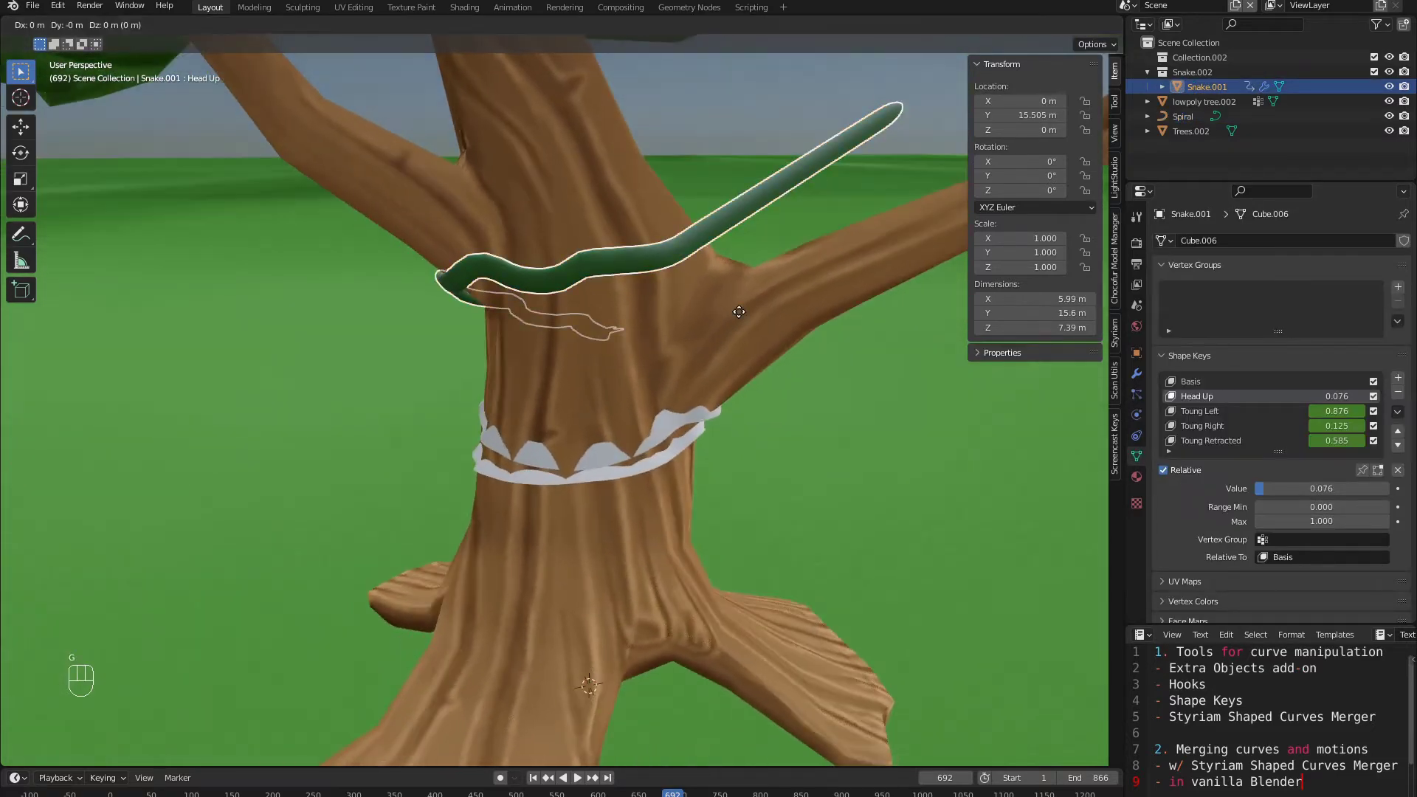
key(y)
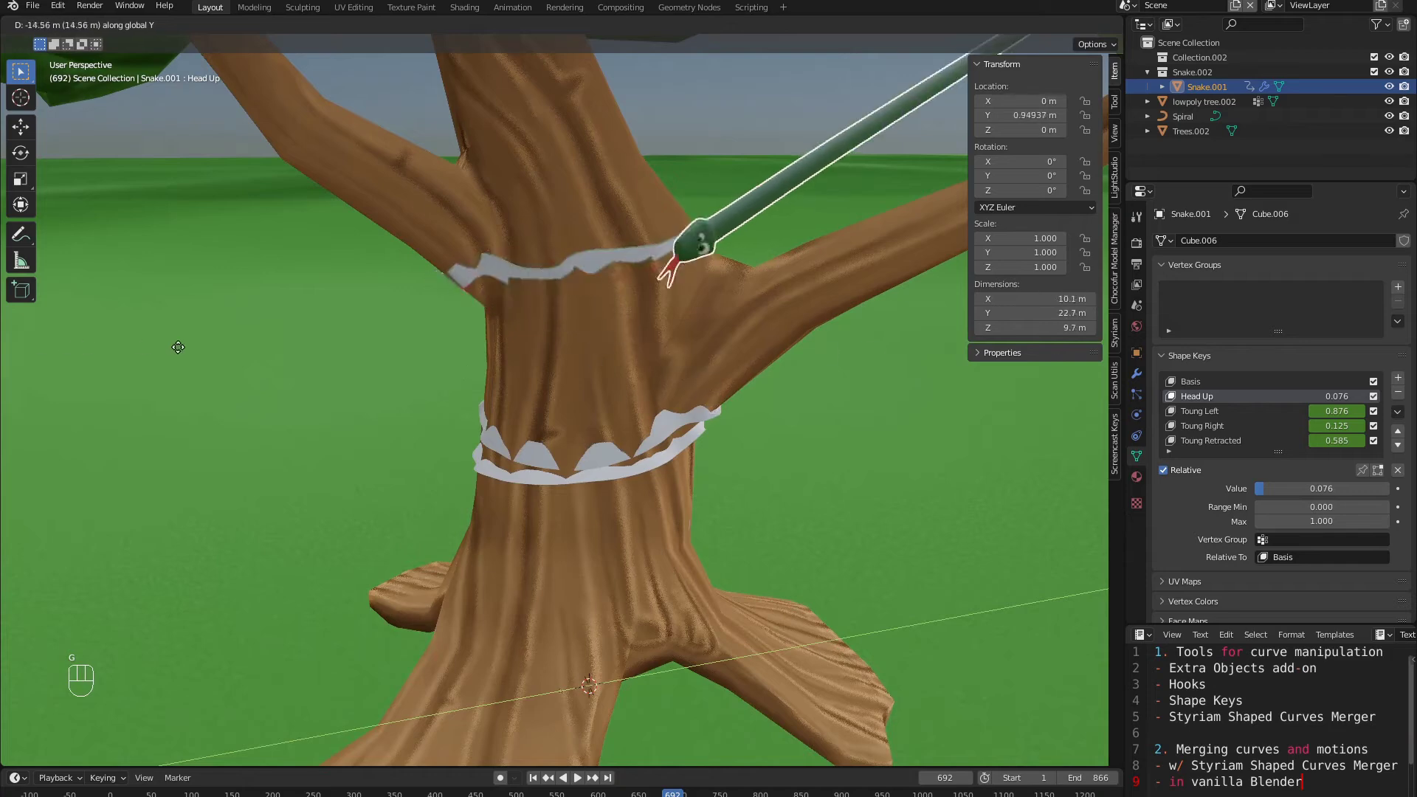
click(170, 360)
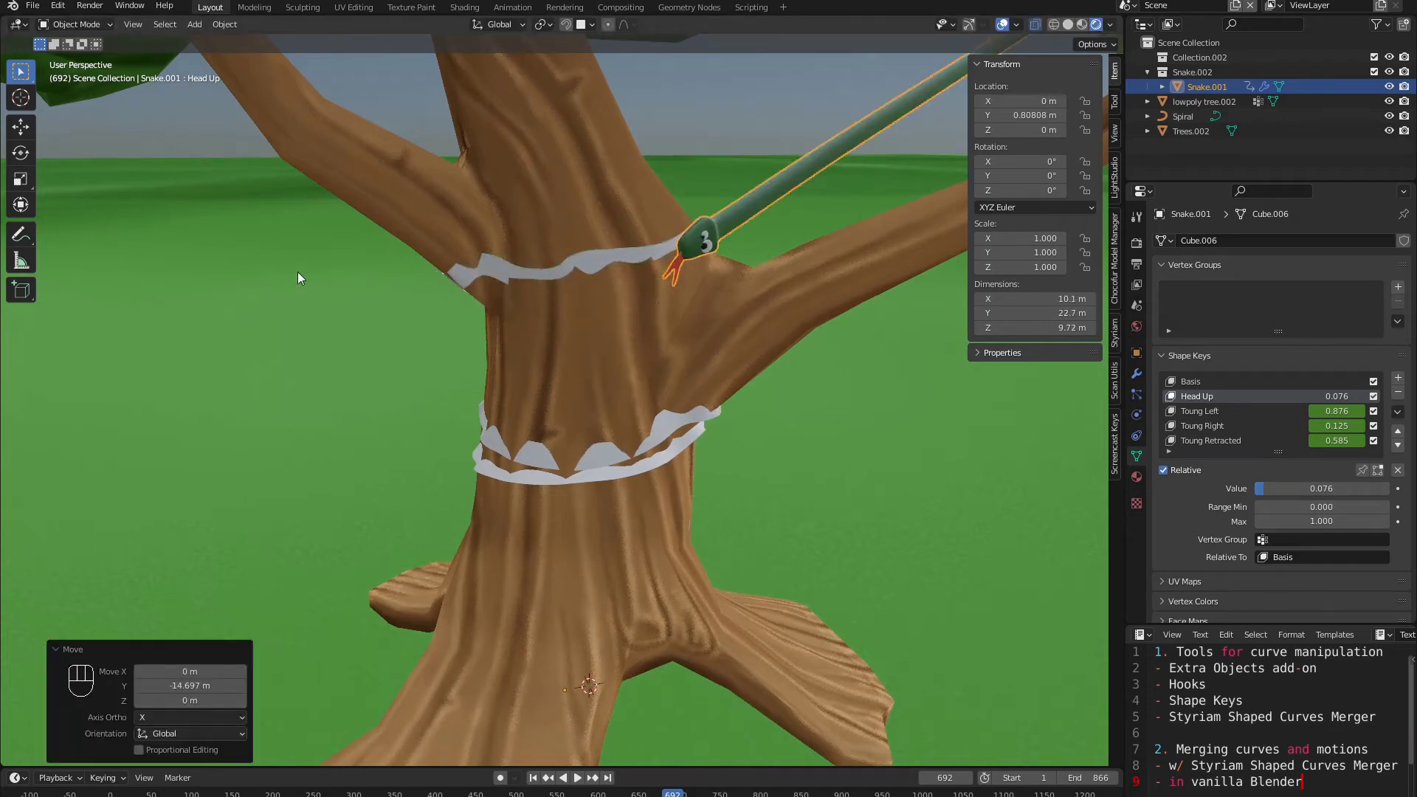
Step: Tilt all of the spiral's control points in Edit Mode to turn the extruded ribbon against the trunk
middle_drag(298, 277, 664, 383)
click(641, 373)
key(Tab)
key(ctrl+t)
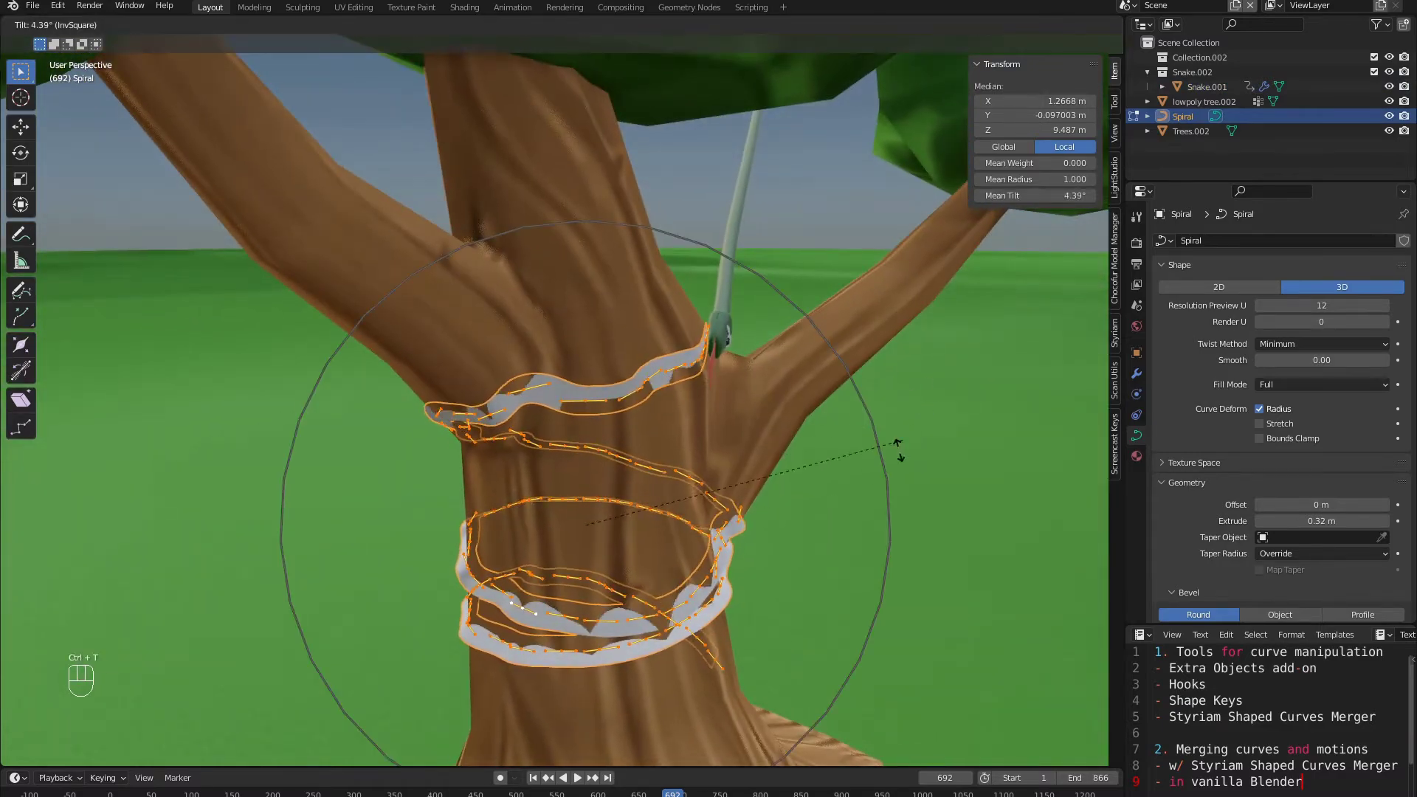
click(865, 520)
Step: Tilt the single control point near the upper branch by -19.5° with connected Inverse Square proportional editing
middle_drag(864, 516, 802, 362)
scroll(709, 380, up, 2)
click(811, 373)
scroll(956, 323, down, 1)
key(ctrl+t)
scroll(976, 332, up, 8)
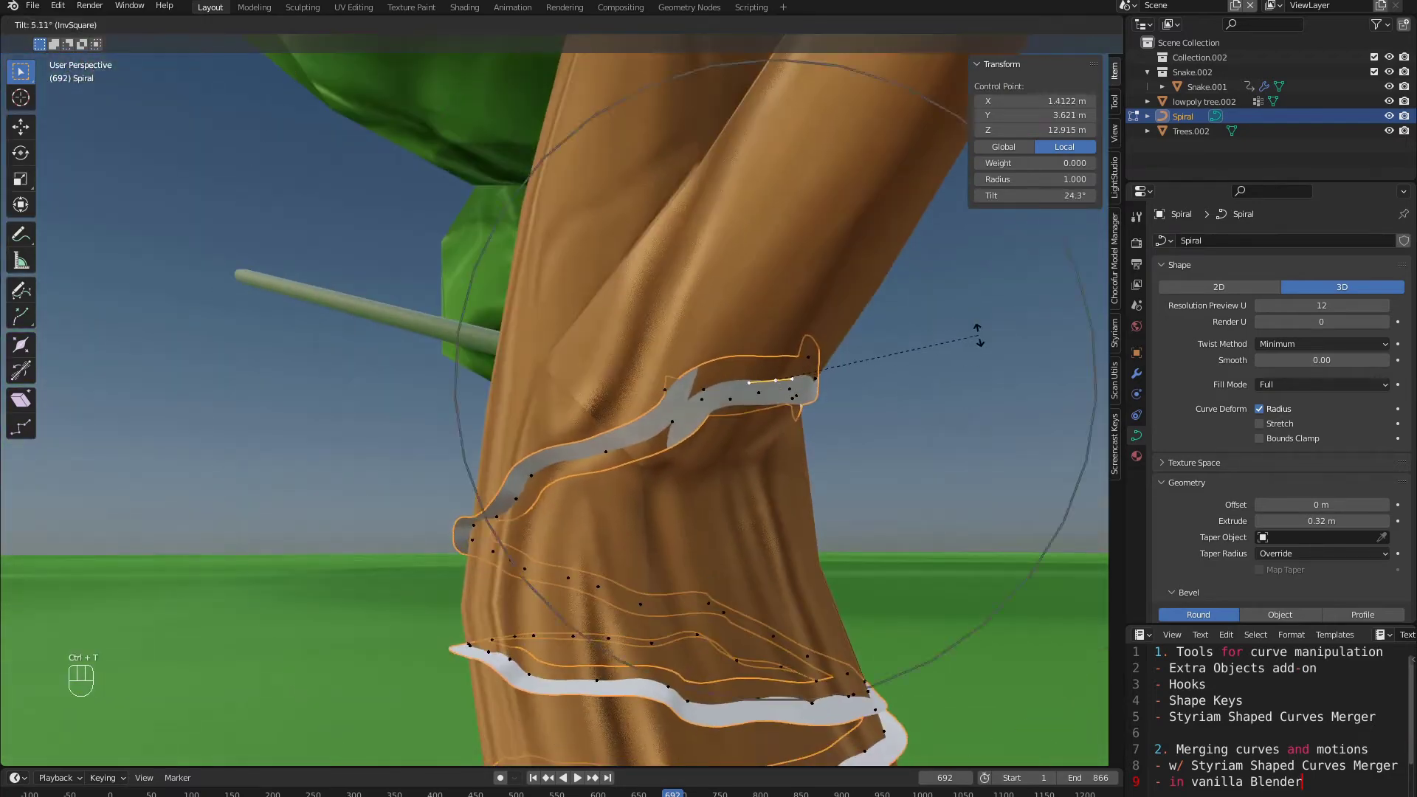
click(879, 307)
middle_drag(878, 309, 857, 338)
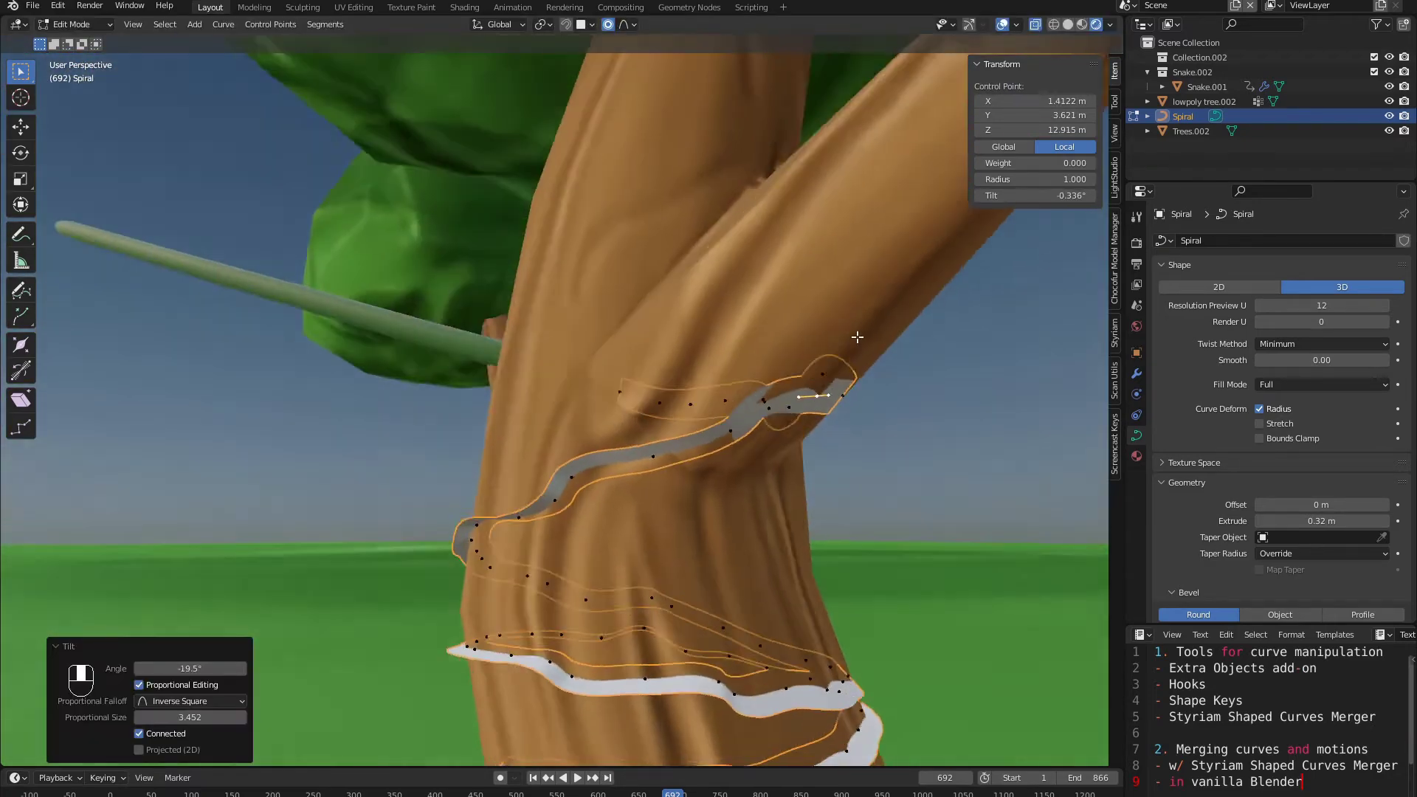
Step: Tilt the control point on the ribbon just below the branch fork by about 78° with connected Inverse Square proportional editing
click(680, 471)
middle_drag(686, 469, 885, 435)
key(ctrl+t)
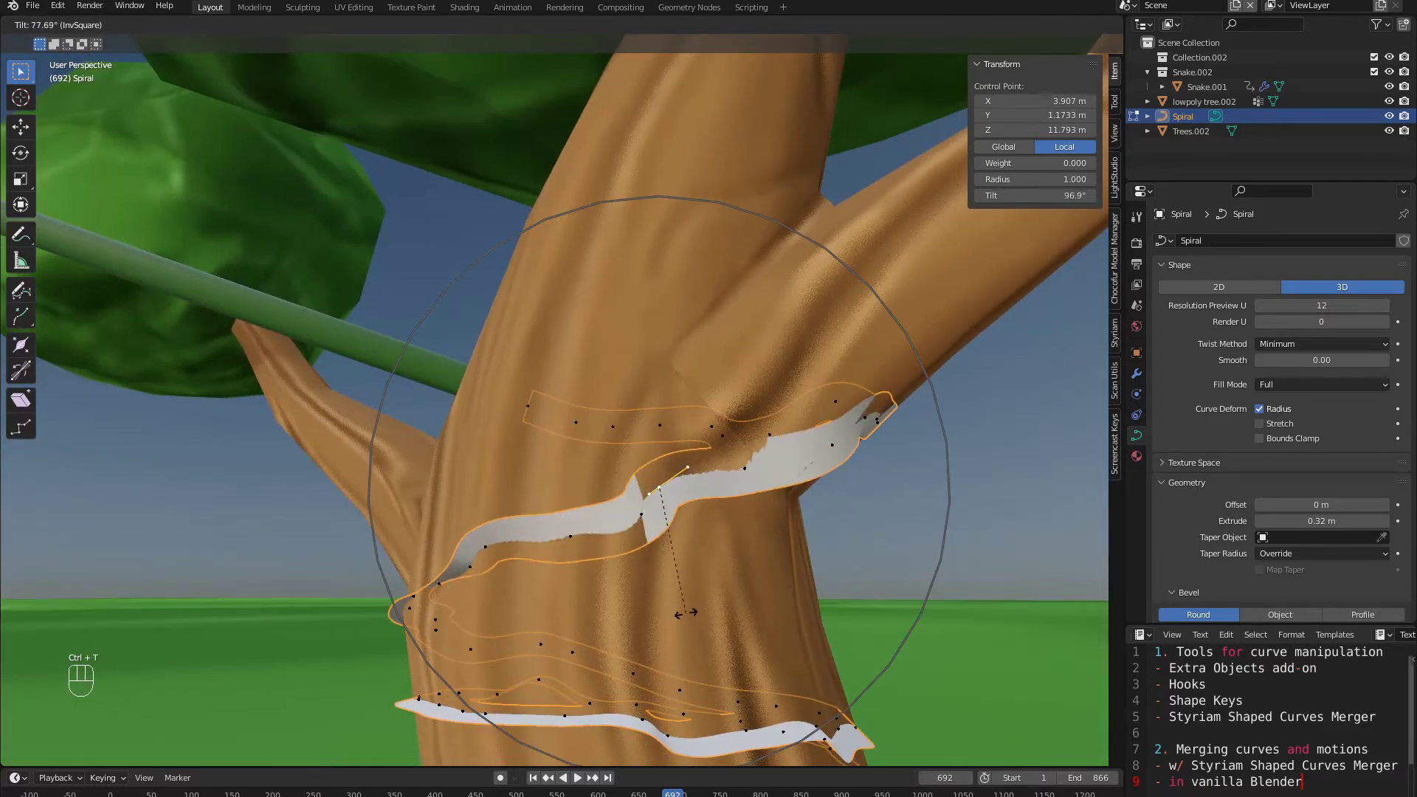
click(686, 613)
Step: Tilt the next spiral control point farther along the upper coil by 119° with connected proportional editing of size 3.452
middle_drag(686, 613, 840, 537)
click(344, 572)
key(ctrl+t)
click(632, 517)
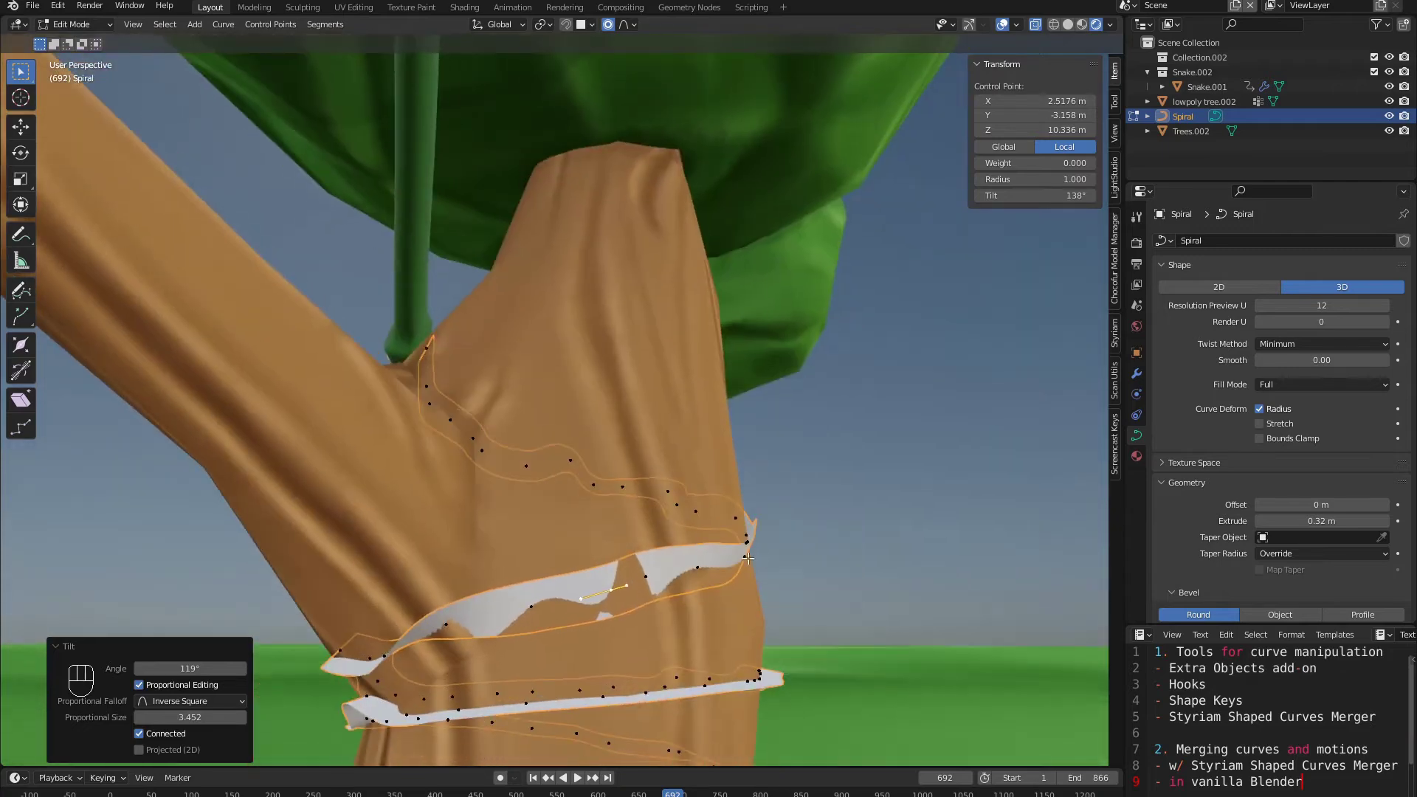
Step: Tilt the control point where the upper coil wraps around the trunk's edge so the ribbon lies flatter against the bark
click(754, 552)
middle_drag(755, 552, 936, 516)
key(ctrl+t)
click(856, 570)
mouse_move(856, 569)
middle_down()
mouse_move(912, 576)
mouse_move(863, 546)
middle_up()
click(850, 475)
middle_drag(850, 476, 832, 541)
key(ctrl+t)
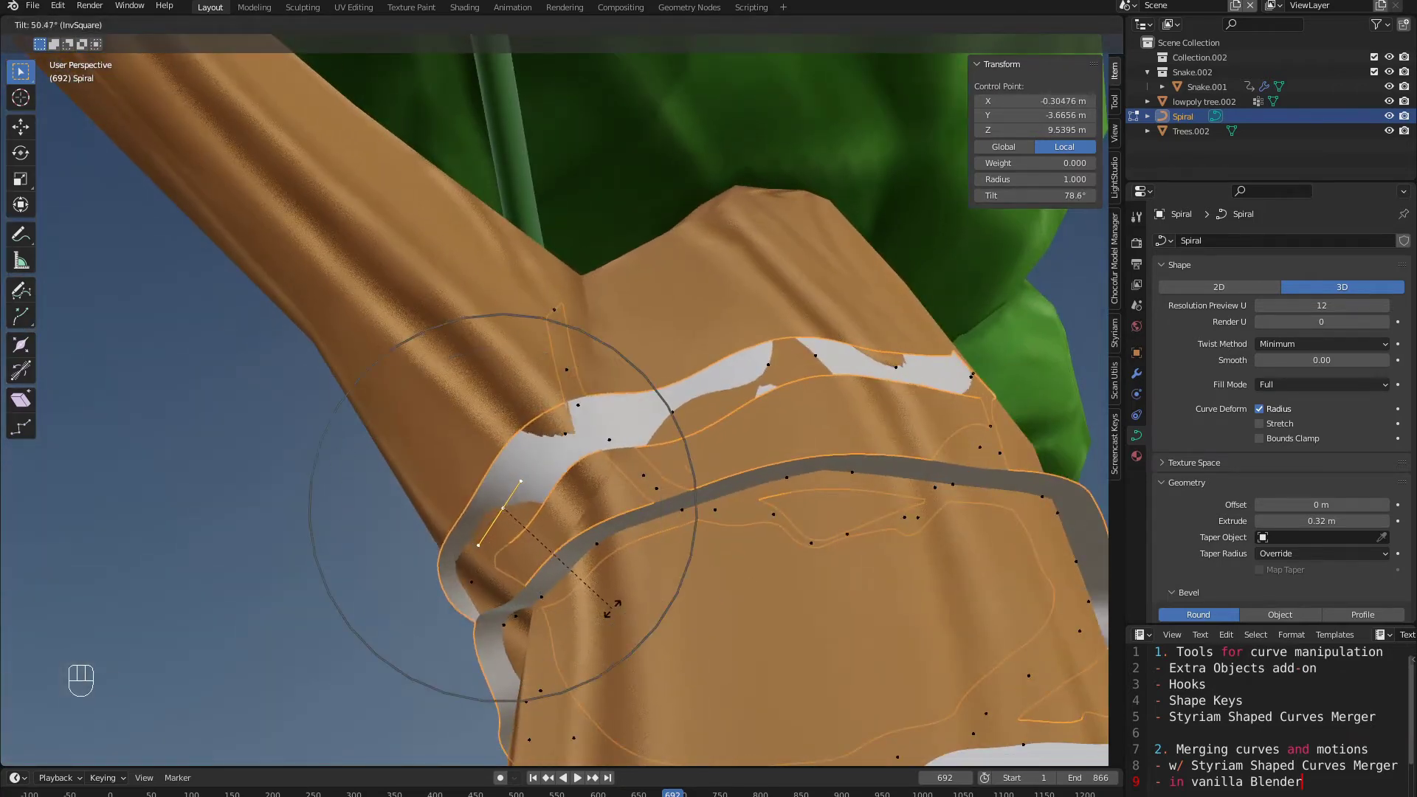
right_click(648, 607)
Step: Select the control points from the untilted middle coil down to the spiral's lower end and tilt them 146° with proportional size 5.560
scroll(563, 508, down, 3)
scroll(563, 507, up, 2)
middle_drag(563, 508, 690, 502)
click(590, 573)
middle_drag(590, 573, 539, 557)
shift+middle_drag(539, 557, 568, 428)
scroll(569, 428, down, 2)
middle_drag(568, 428, 546, 459)
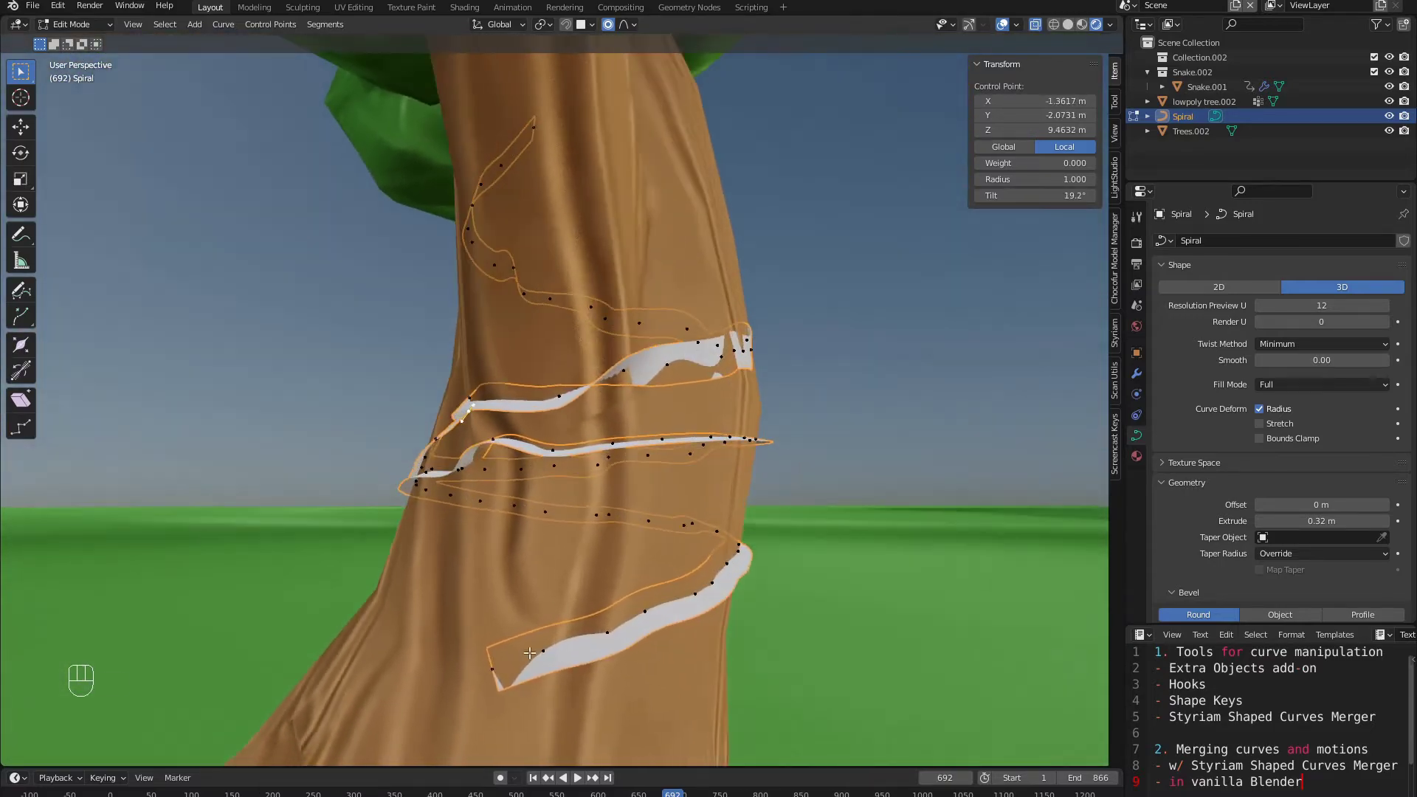
middle_drag(519, 583, 539, 417)
ctrl+click(538, 677)
middle_drag(538, 677, 465, 651)
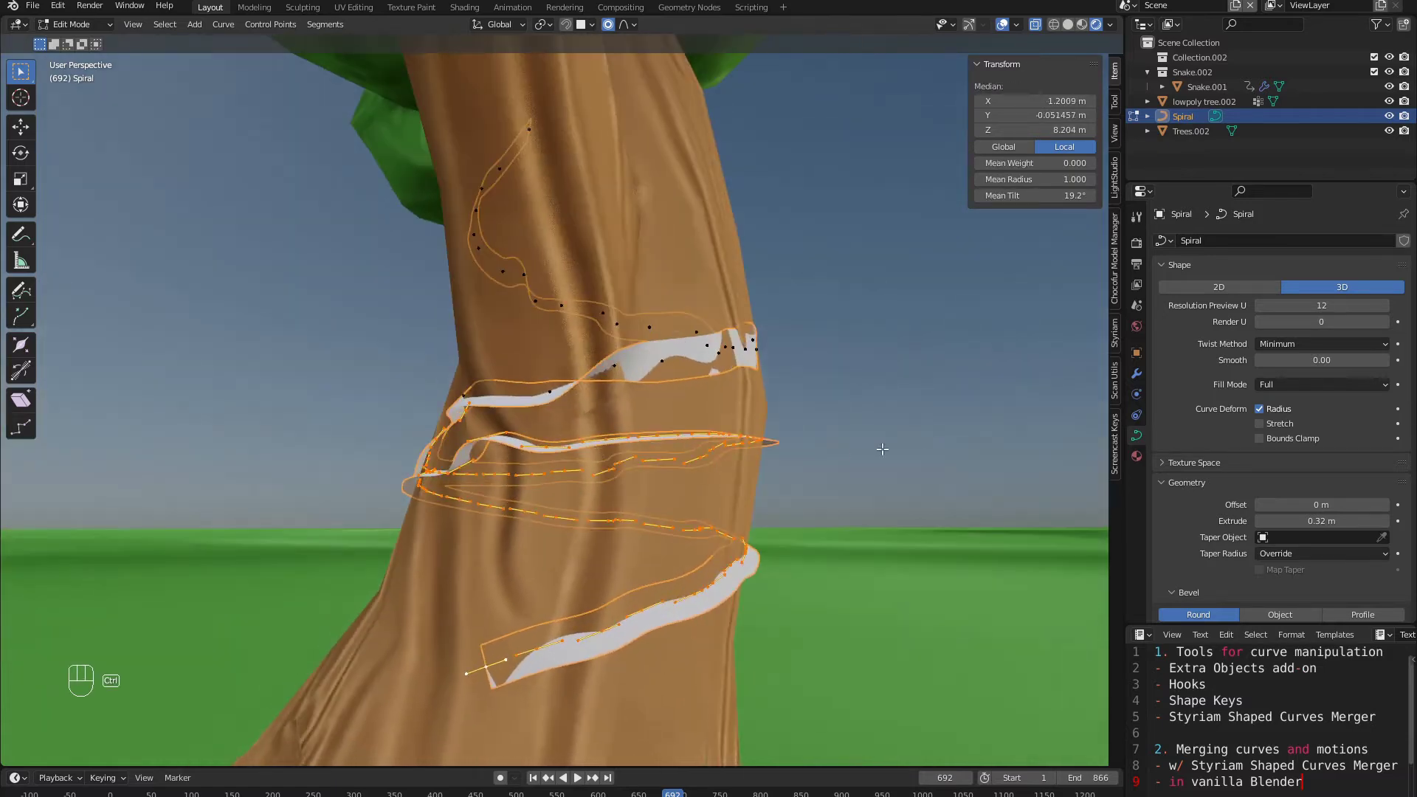
key(ctrl+t)
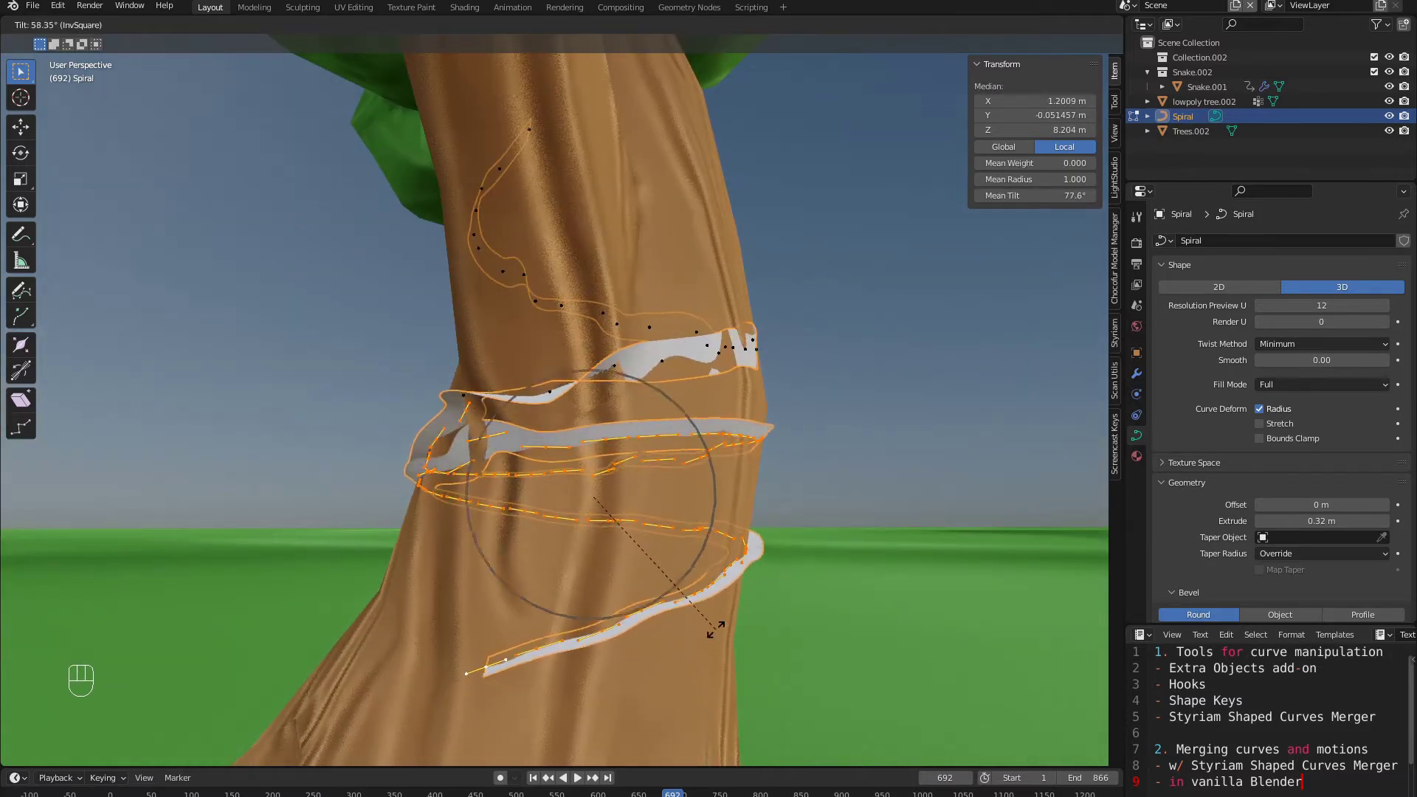
scroll(684, 636, down, 5)
scroll(692, 627, up, 4)
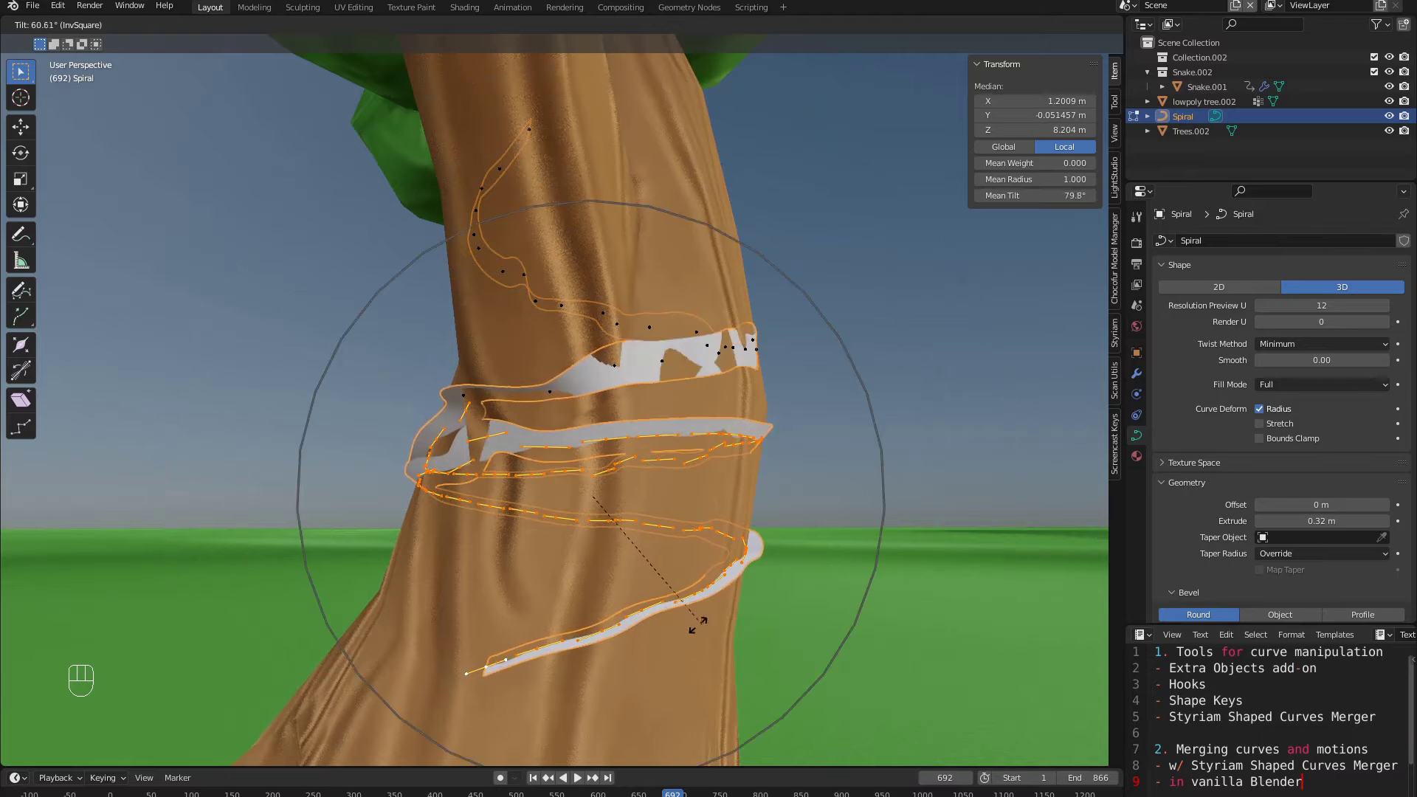
click(416, 665)
Step: Tilt the selected lower range of spiral control points back by -48.2°
middle_drag(694, 472, 795, 473)
key(ctrl+t)
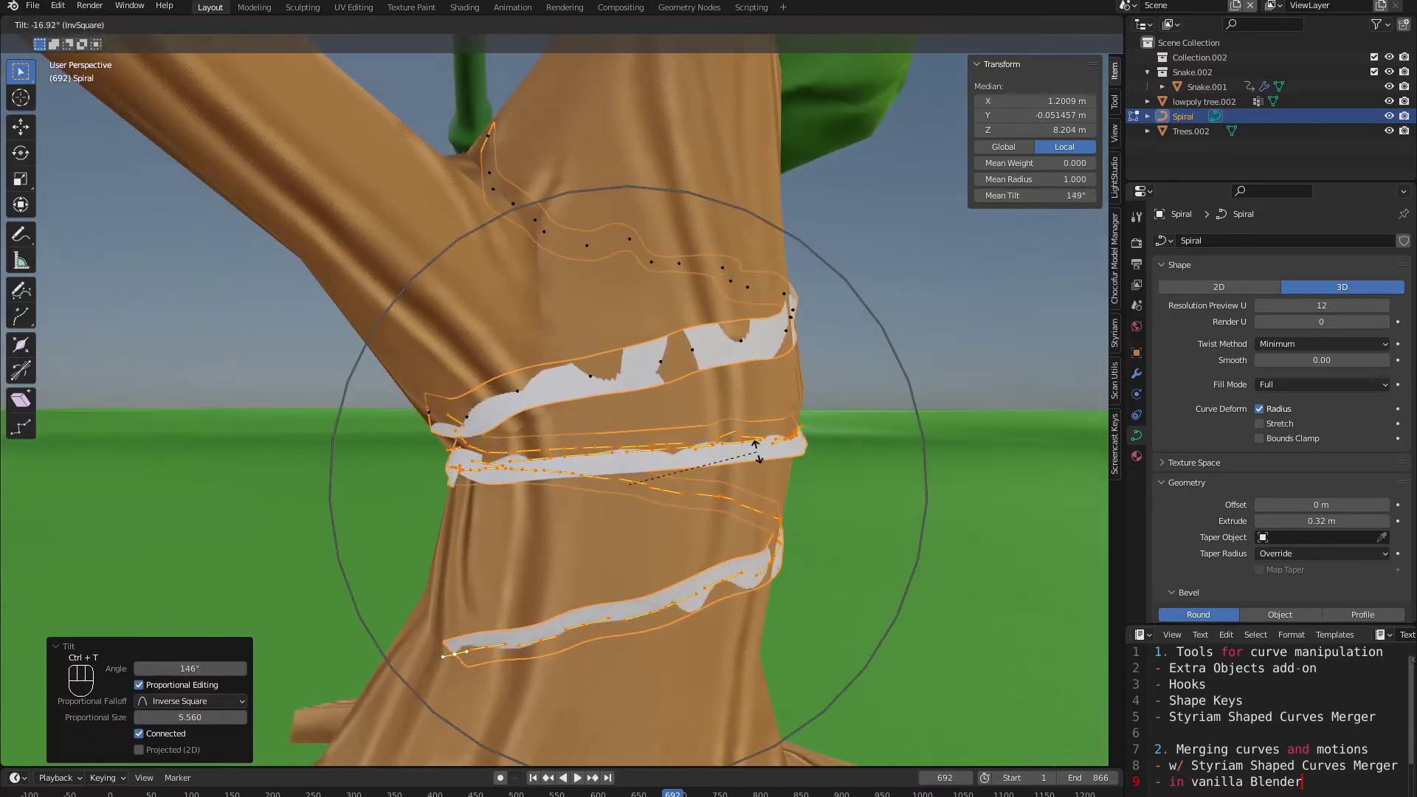
click(707, 294)
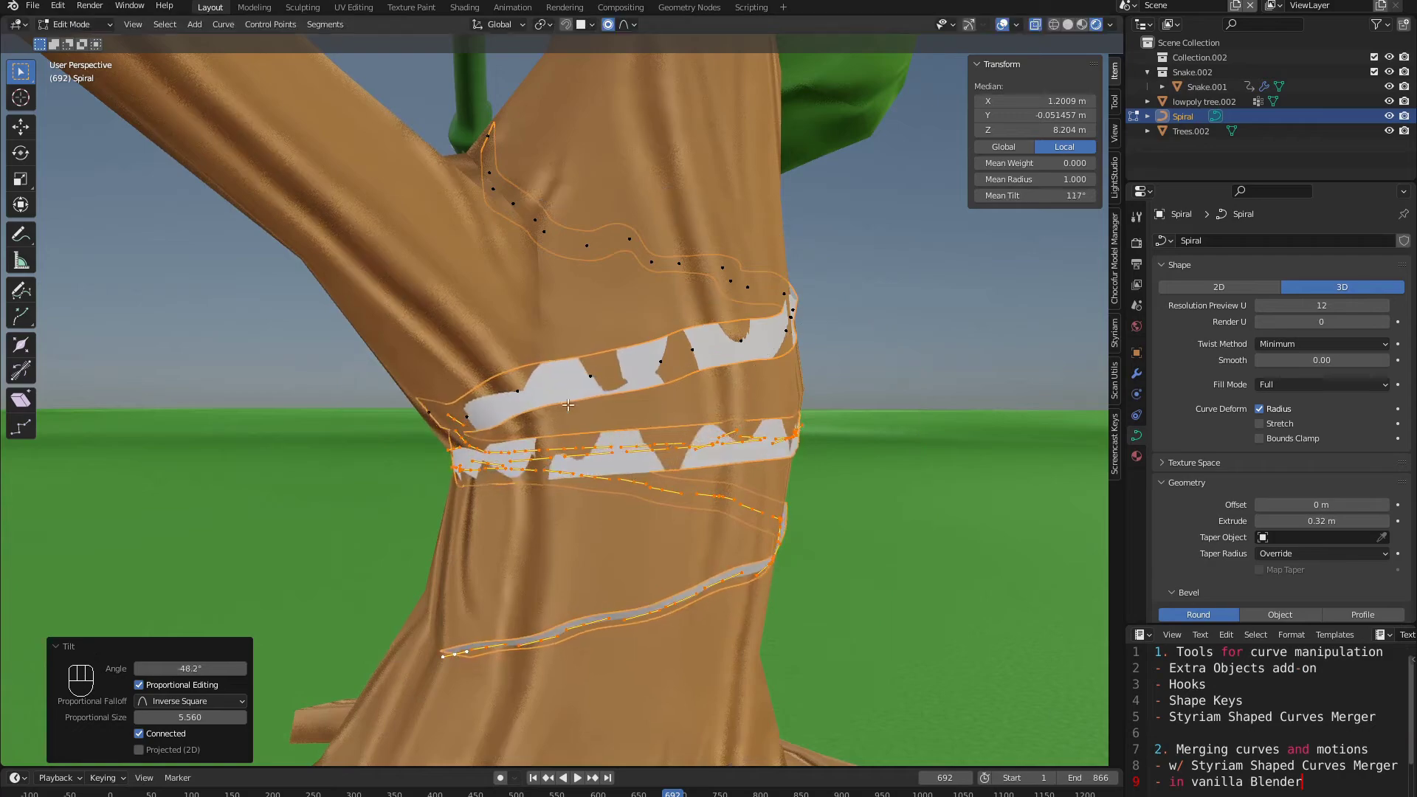
Step: Tilt the single control point at the trunk's edge on the middle coil with connected proportional editing to flatten the ribbon
middle_drag(590, 443, 768, 452)
click(354, 492)
middle_drag(900, 476, 960, 475)
key(ctrl+t)
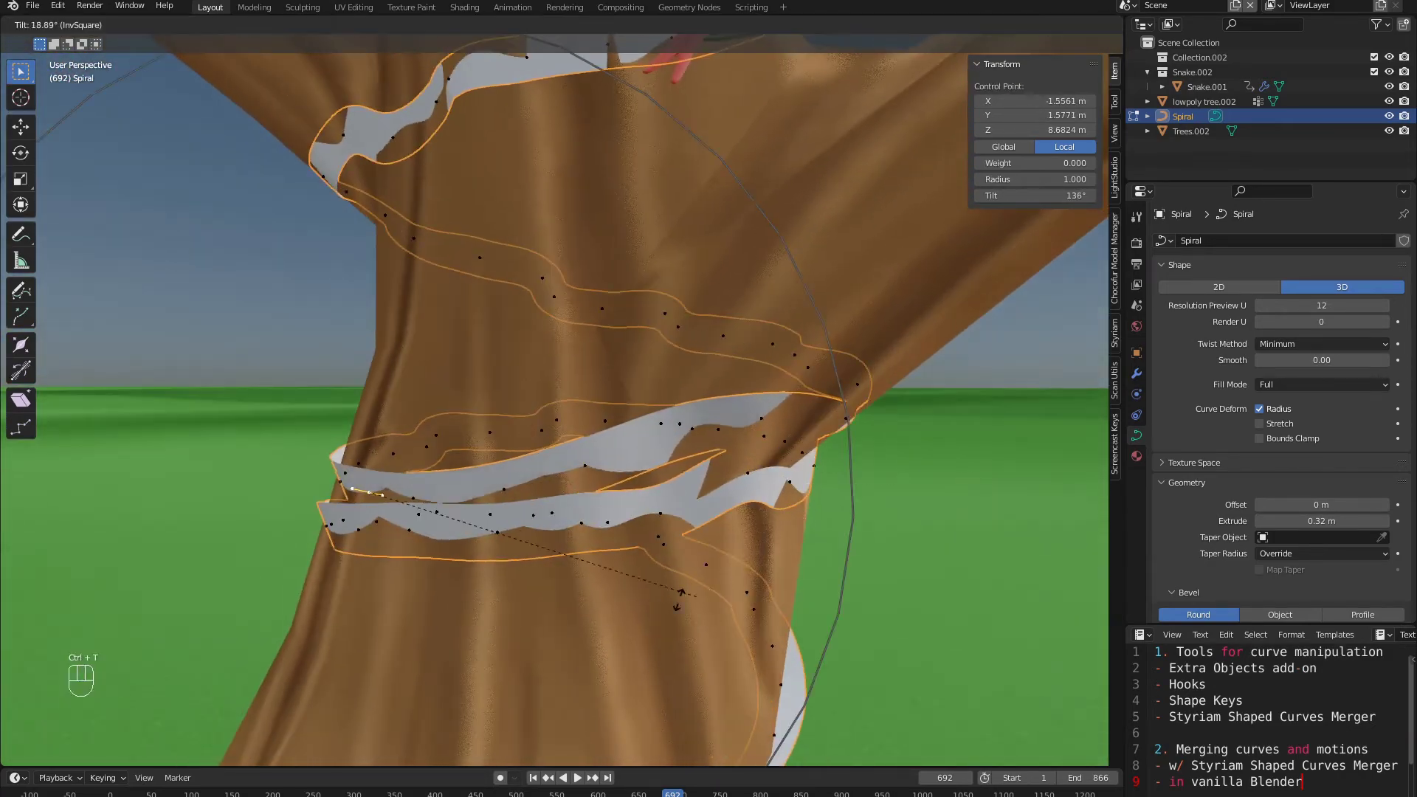
click(457, 621)
Step: Adjust the lower coil's tilt, turning its control point at the trunk's edge by 31.5° with proportional size 10.835
middle_drag(476, 465, 664, 479)
key(ctrl+t)
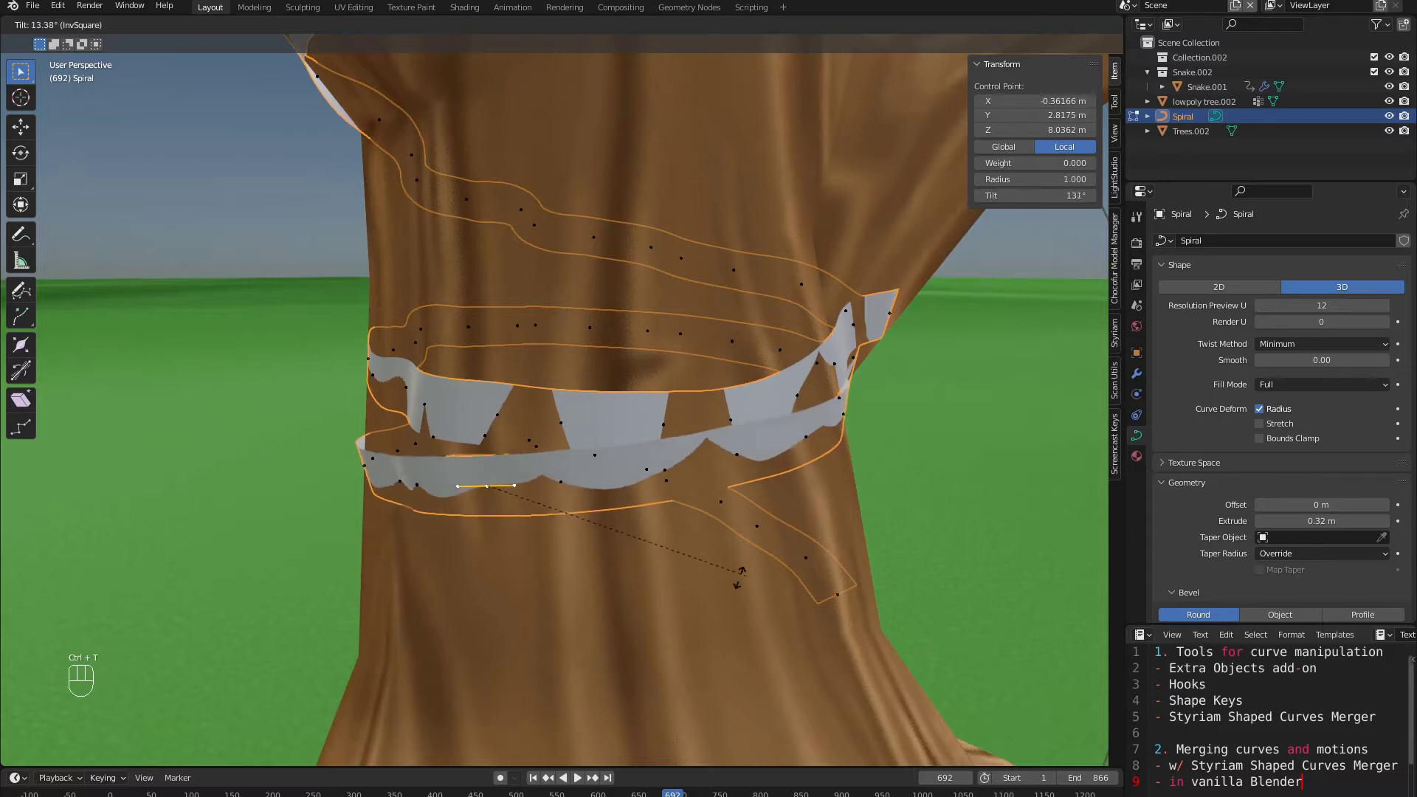
key(ctrl+t)
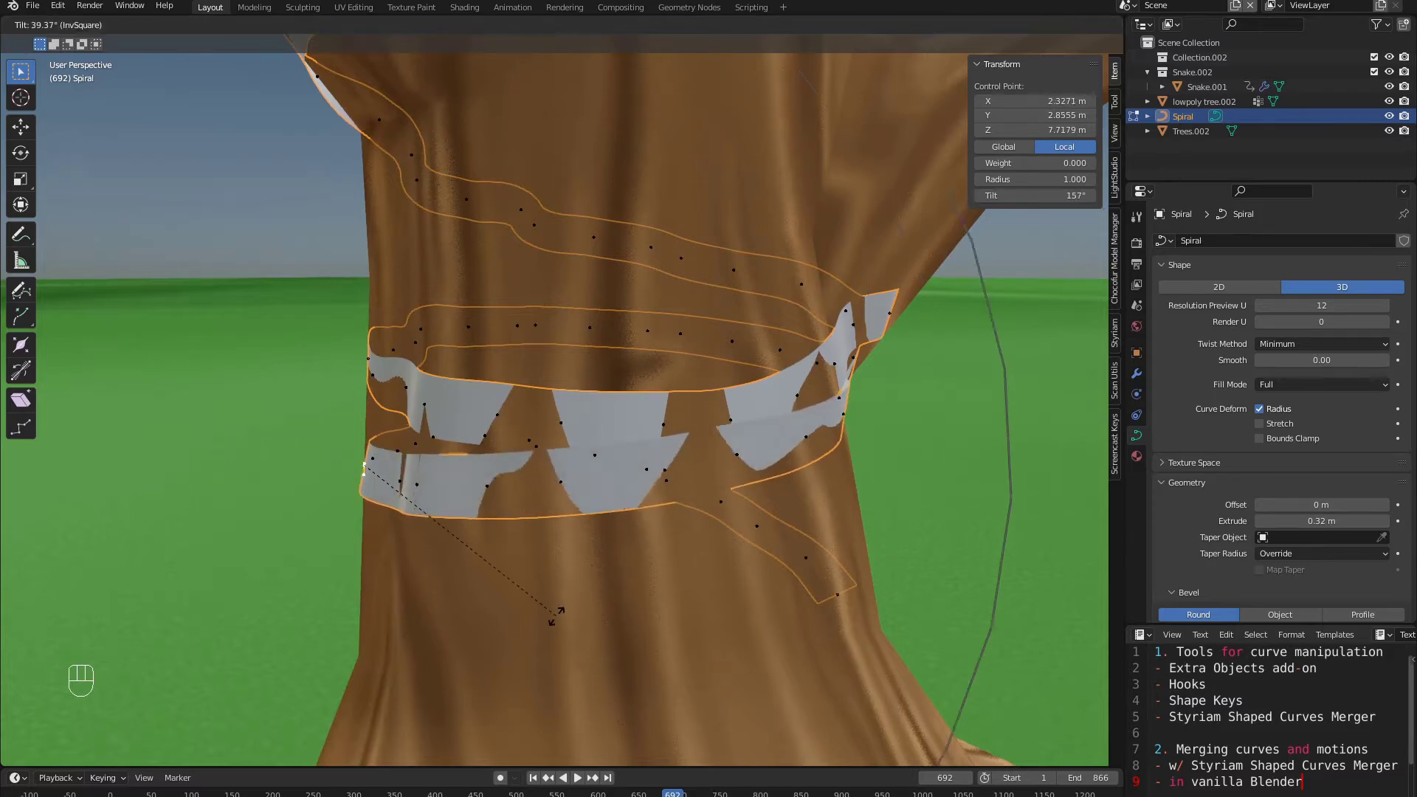
click(591, 598)
Step: Tilt the control point at the spiral's lower end by about 34° with connected proportional editing
middle_drag(591, 598, 871, 453)
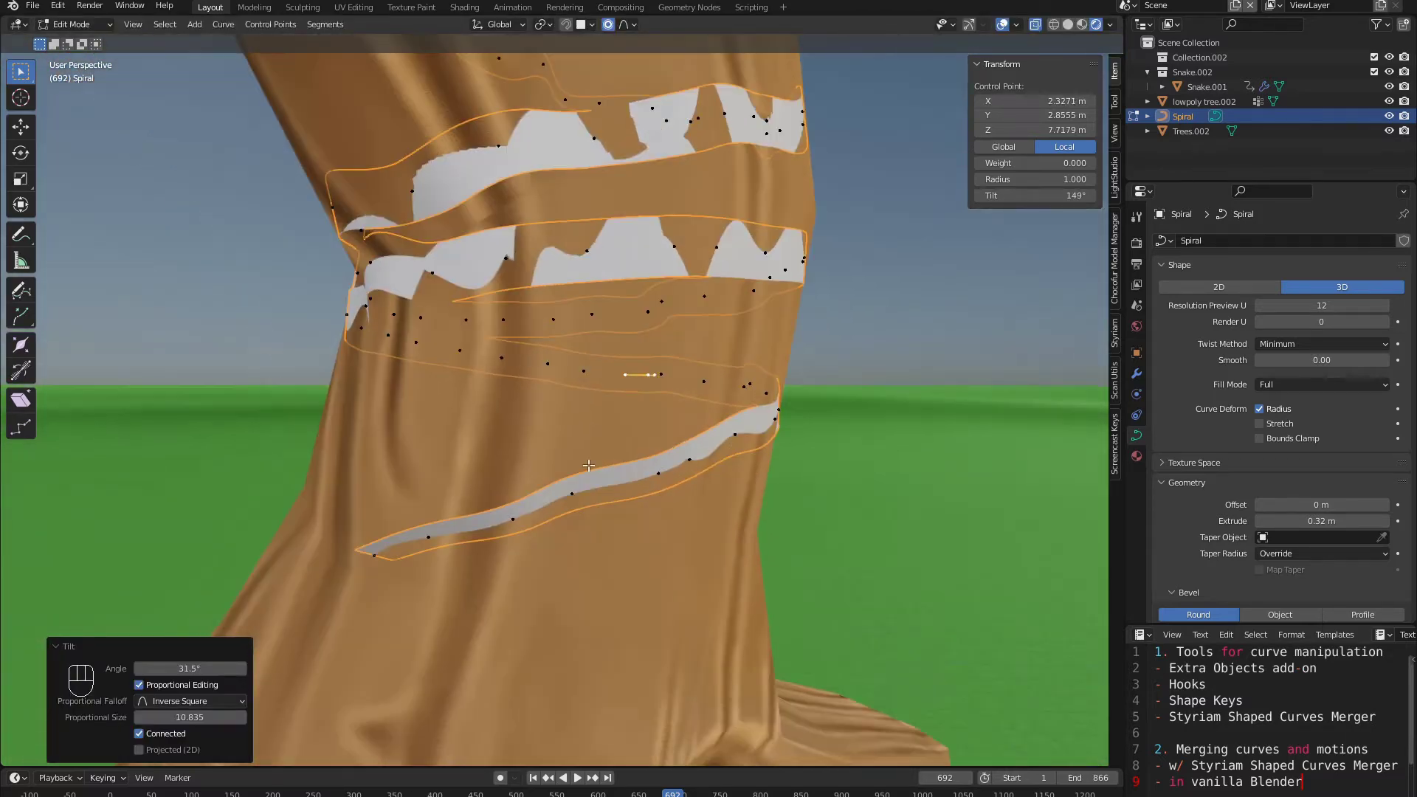
click(378, 559)
middle_drag(737, 479, 942, 443)
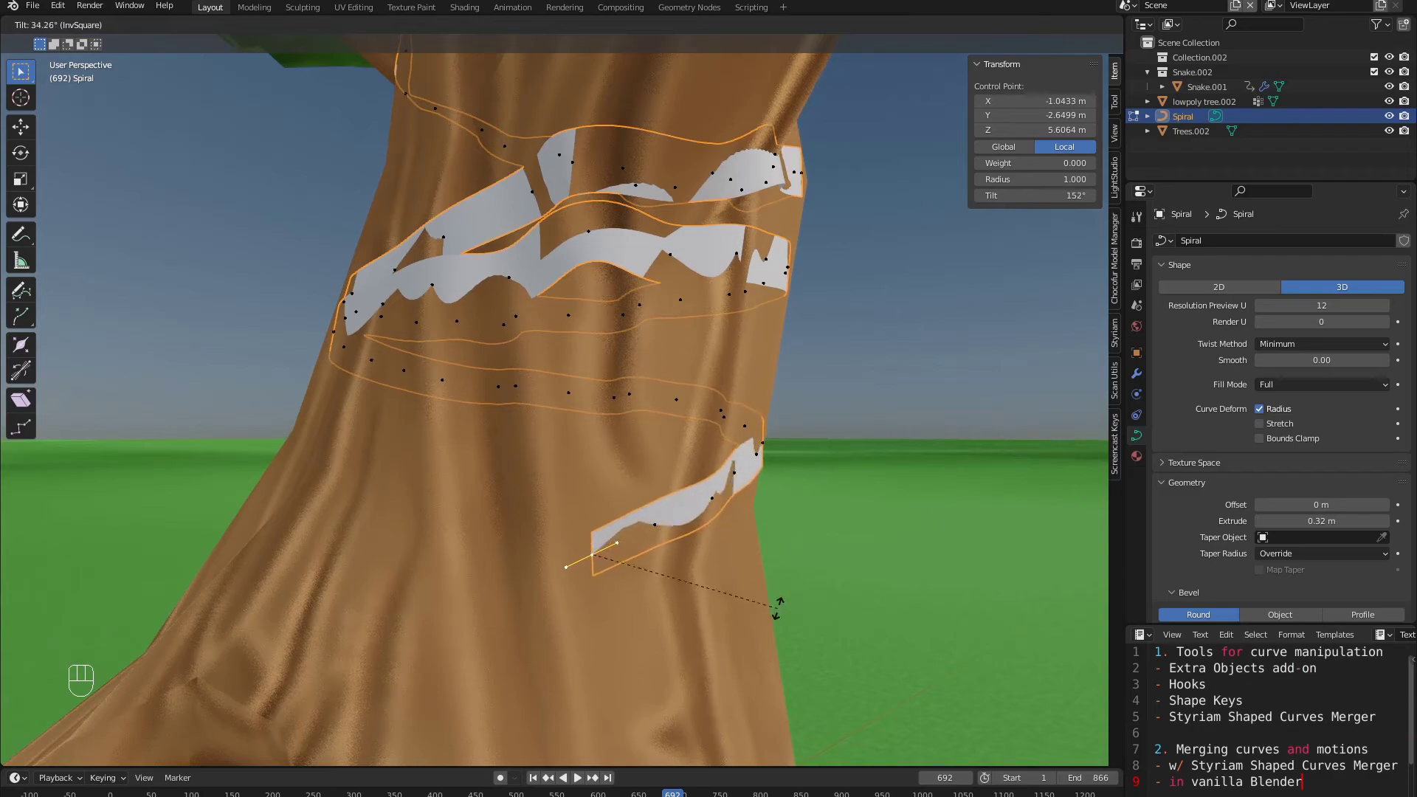
click(778, 608)
Step: Tilt the control point at the kink in the lowest coil by -4.55° with proportional size 10.835
scroll(778, 608, down, 3)
middle_drag(777, 608, 472, 443)
scroll(443, 457, up, 2)
click(347, 532)
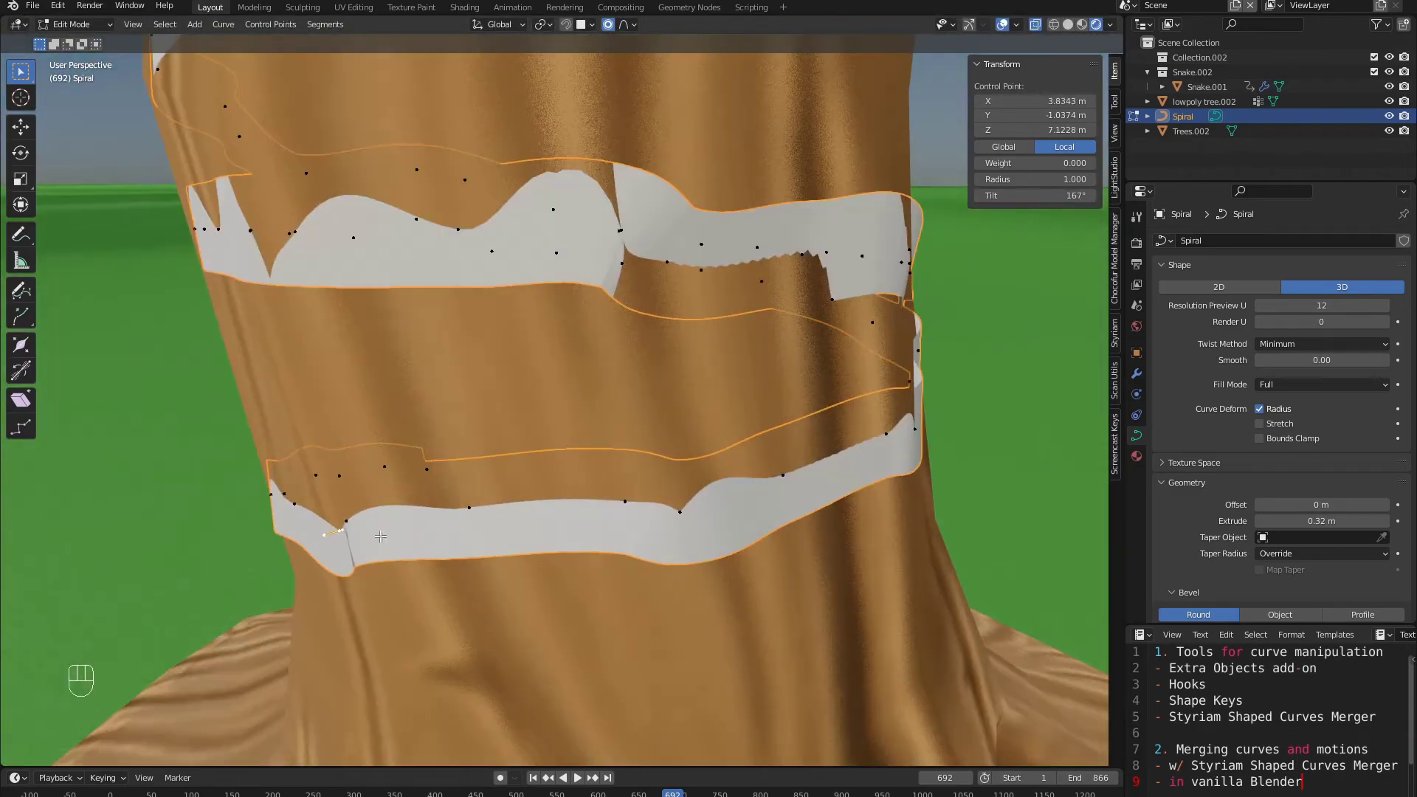
click(855, 454)
Step: Tilt the lowest coil's control point at the trunk's edge by -16.1° with connected proportional editing
scroll(856, 455, down, 4)
middle_drag(856, 454, 709, 346)
scroll(476, 424, up, 4)
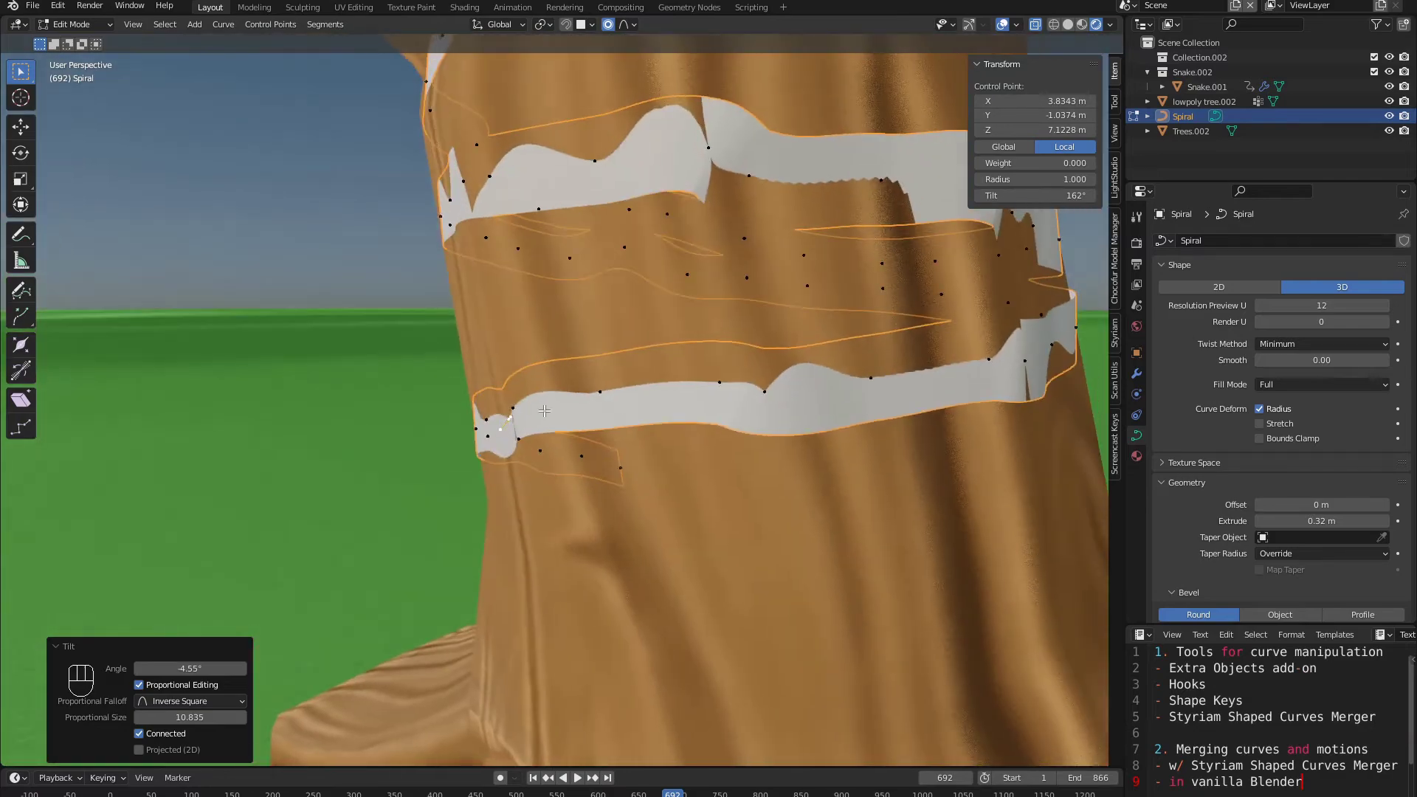
click(476, 428)
middle_drag(436, 535, 391, 546)
key(ctrl+t)
click(522, 444)
Step: Tilt the spiral's lower end control point by 50.8° with a proportional size of 3.797
scroll(522, 445, down, 4)
middle_drag(522, 444, 723, 413)
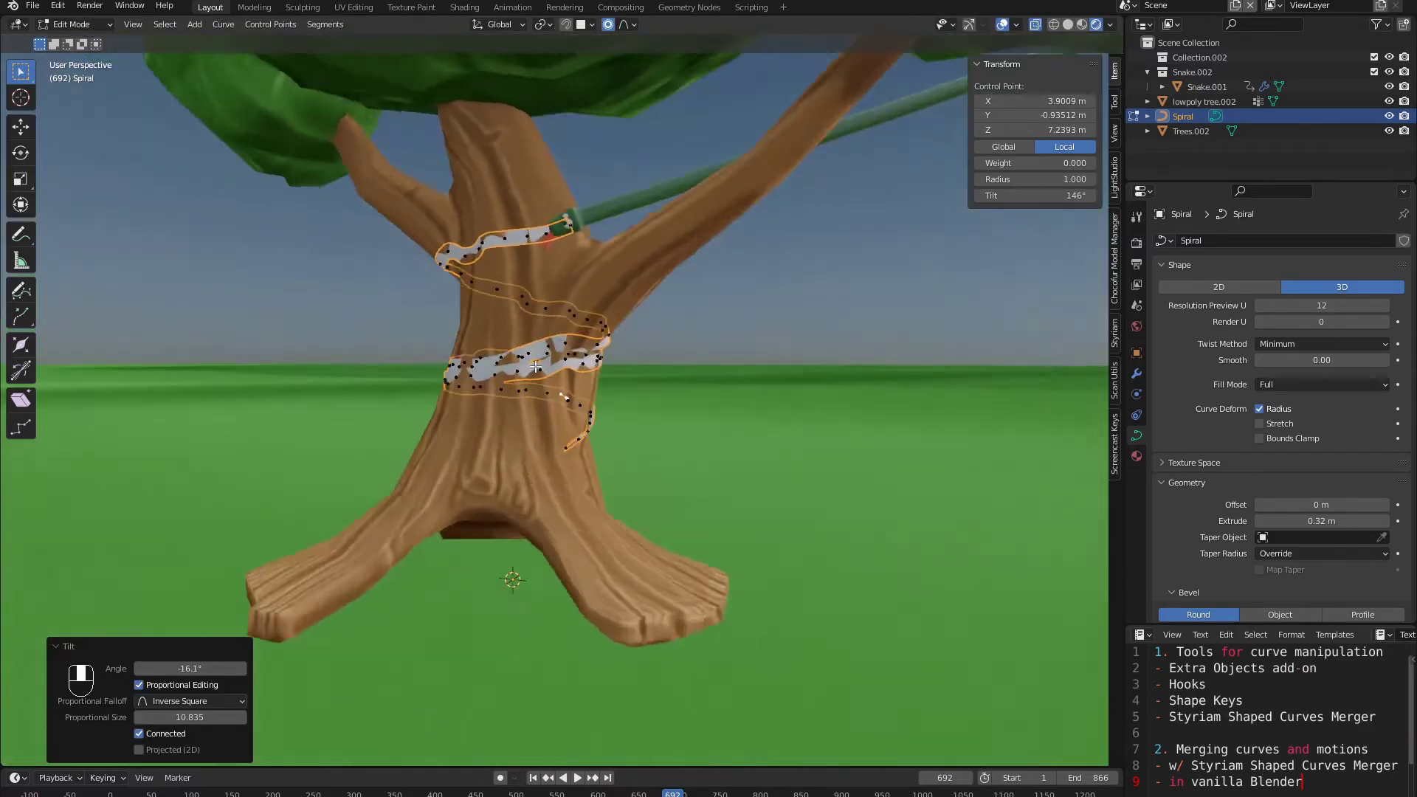
scroll(590, 487, up, 4)
click(558, 546)
click(701, 509)
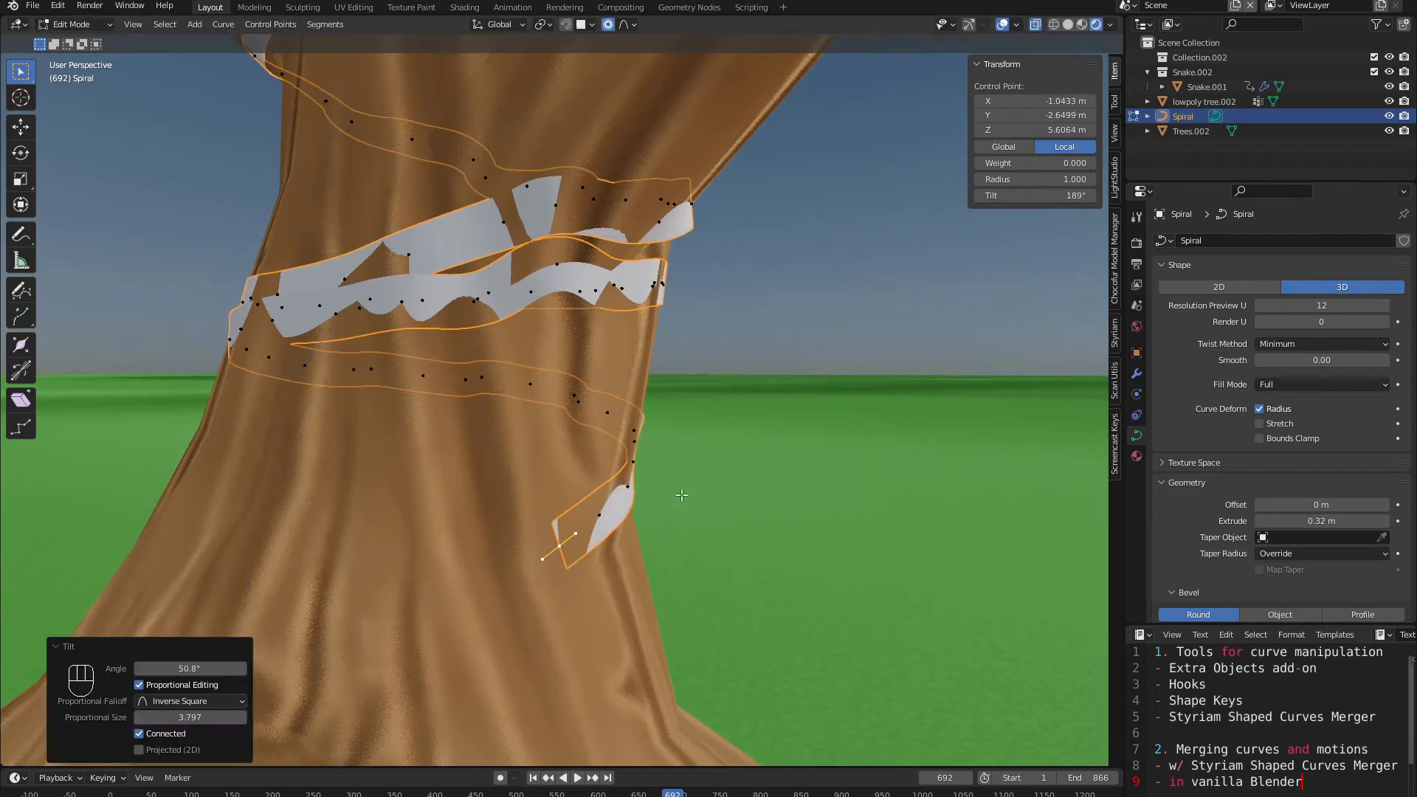
middle_drag(680, 490, 531, 517)
key(ctrl+t)
right_click(740, 494)
Step: Return to Object Mode, select the snake and move it 11.265 m along global Y
key(Tab)
scroll(610, 488, down, 5)
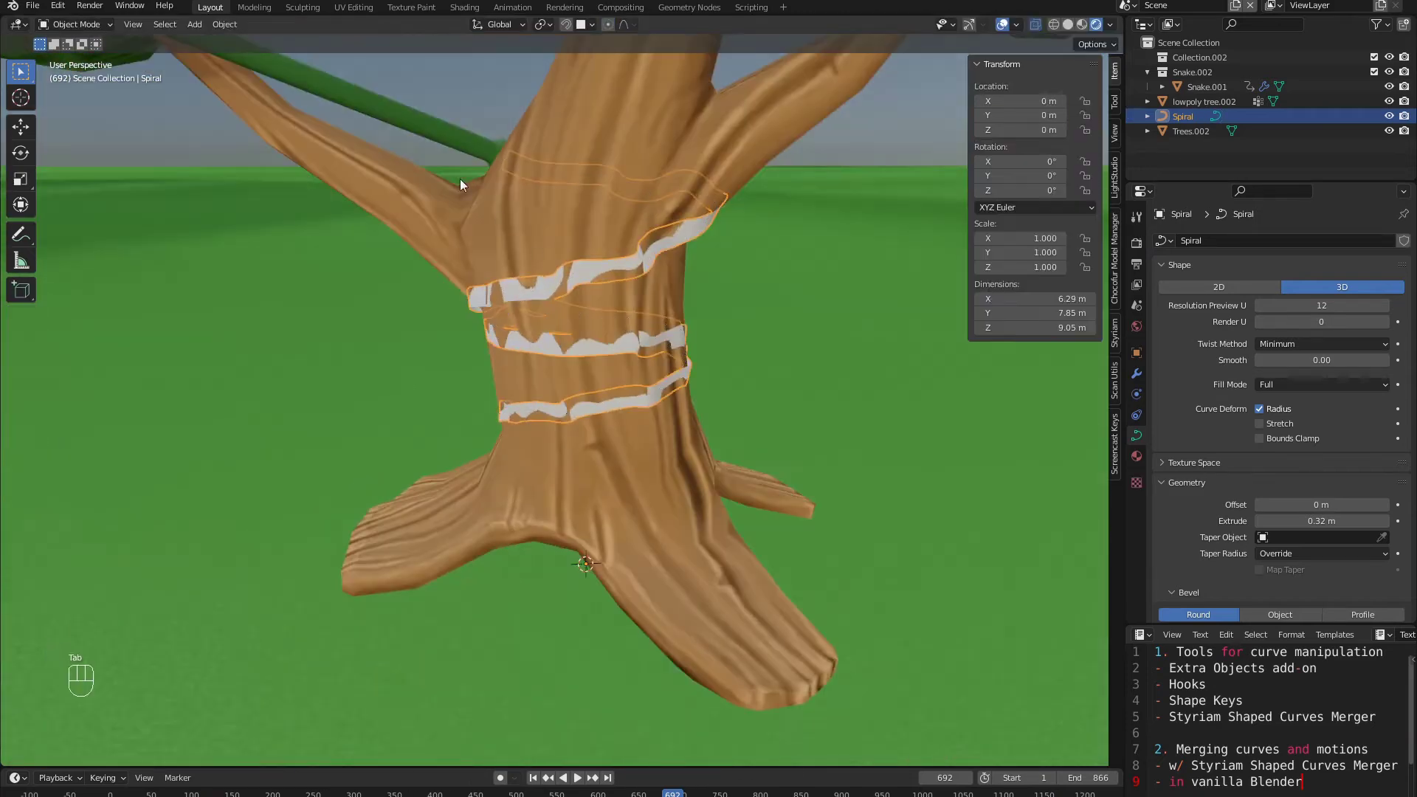
click(413, 166)
middle_drag(413, 166, 347, 209)
scroll(348, 209, up, 2)
key(g)
key(y)
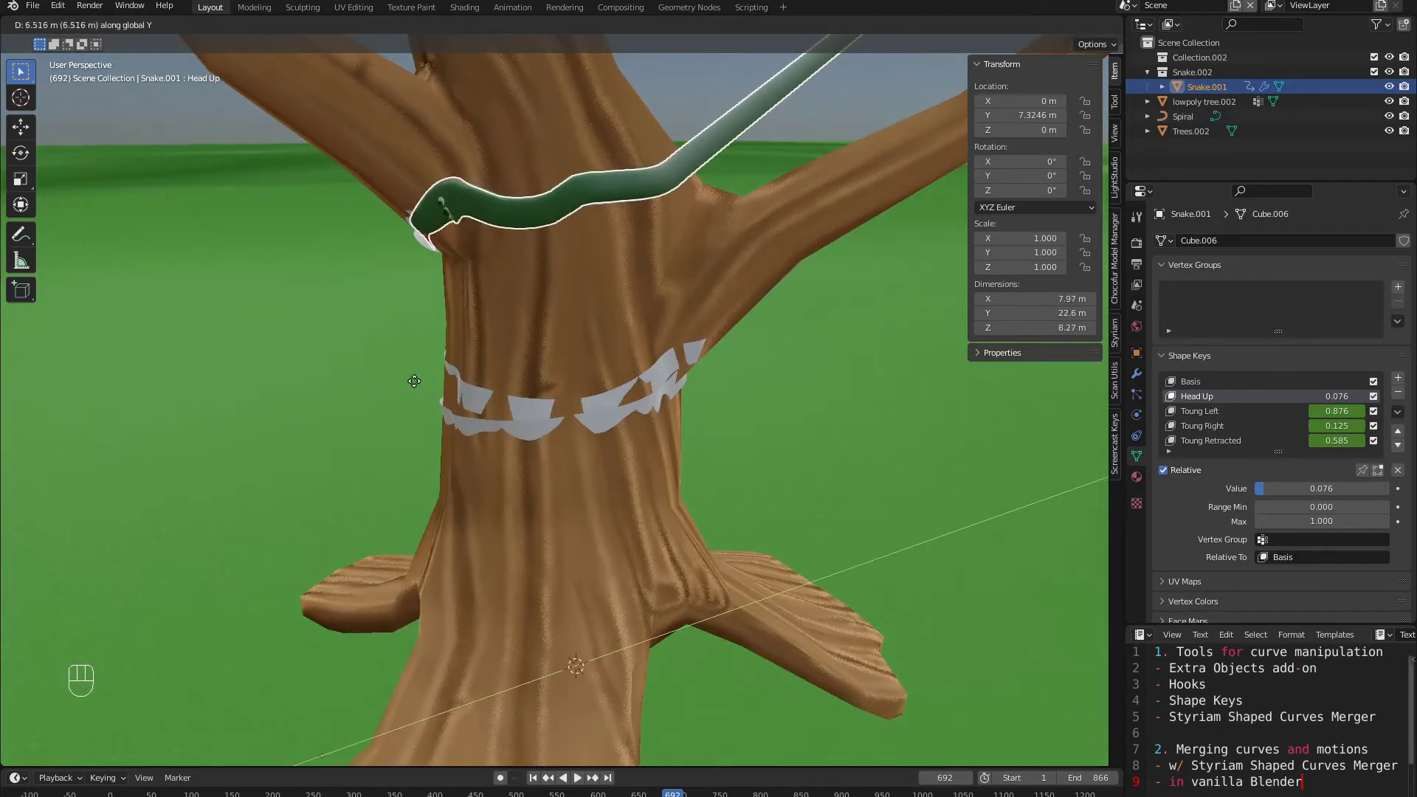
click(222, 431)
Step: Move the snake farther down the spiral with two moves along global Y, the first by 9.9575 m
middle_drag(222, 430, 738, 360)
key(g)
key(y)
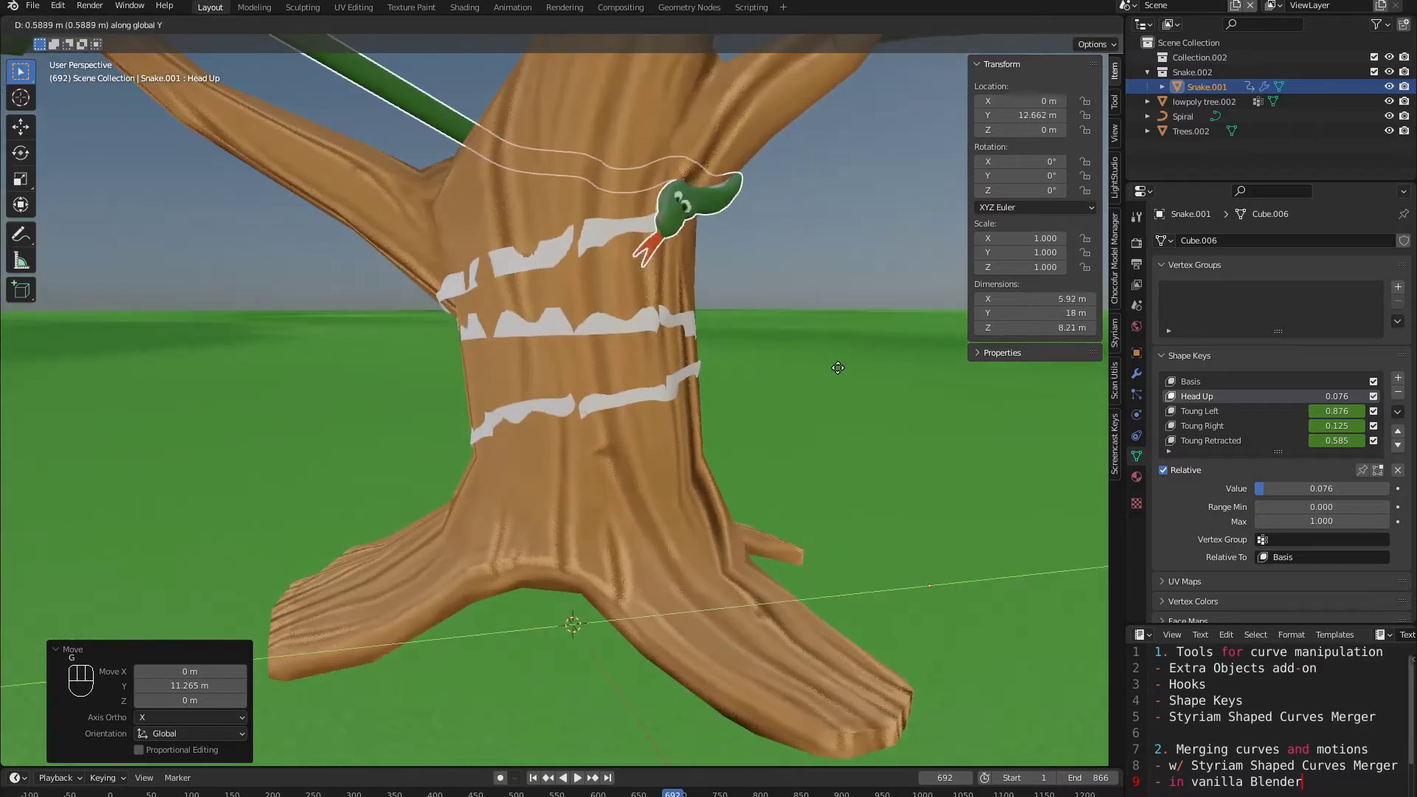
click(1071, 363)
middle_drag(1071, 363, 916, 356)
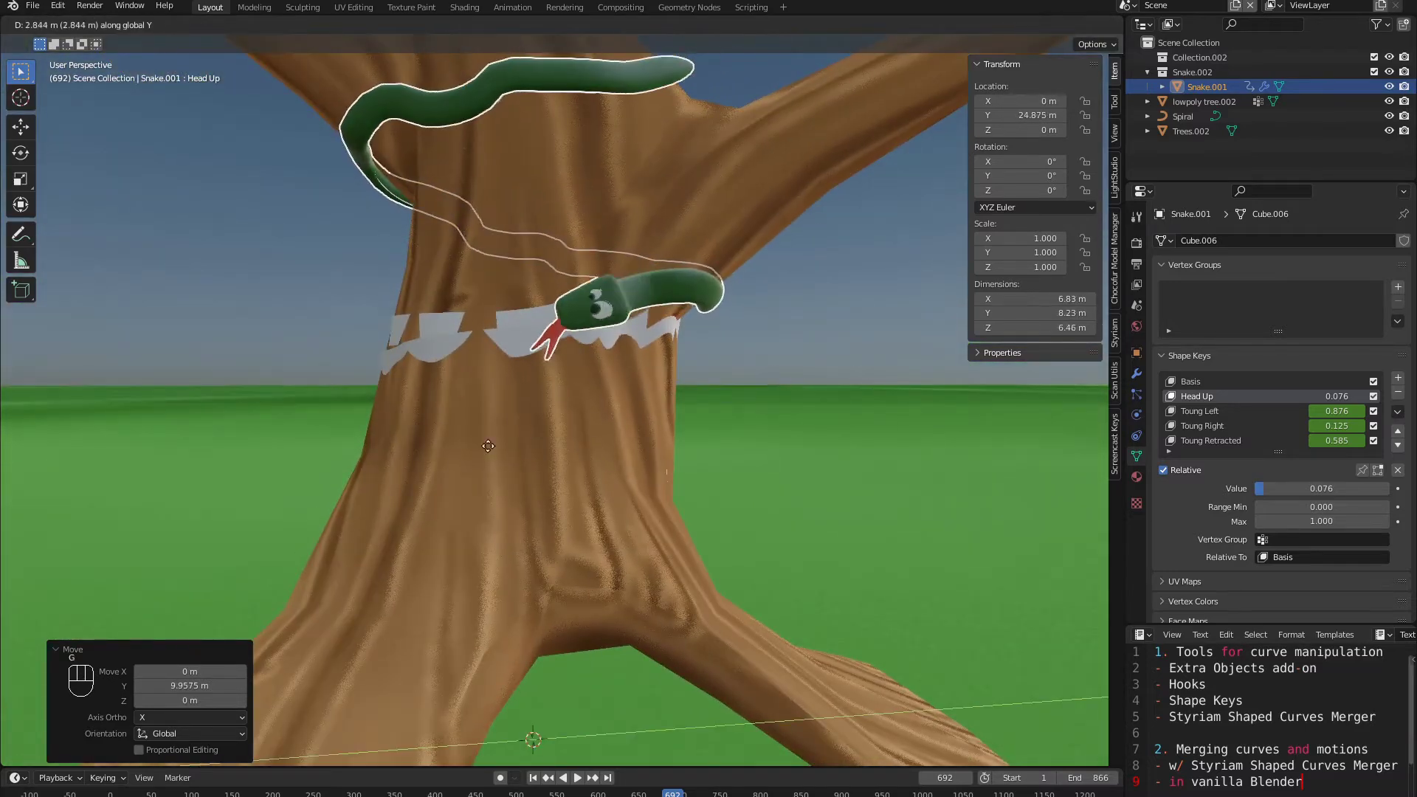
click(110, 503)
middle_drag(110, 503, 719, 508)
key(g)
key(y)
right_click(619, 499)
Step: Move the snake another 5.2881 m along global Y so it wraps around the middle coil
key(g)
key(y)
click(509, 479)
scroll(509, 479, down, 4)
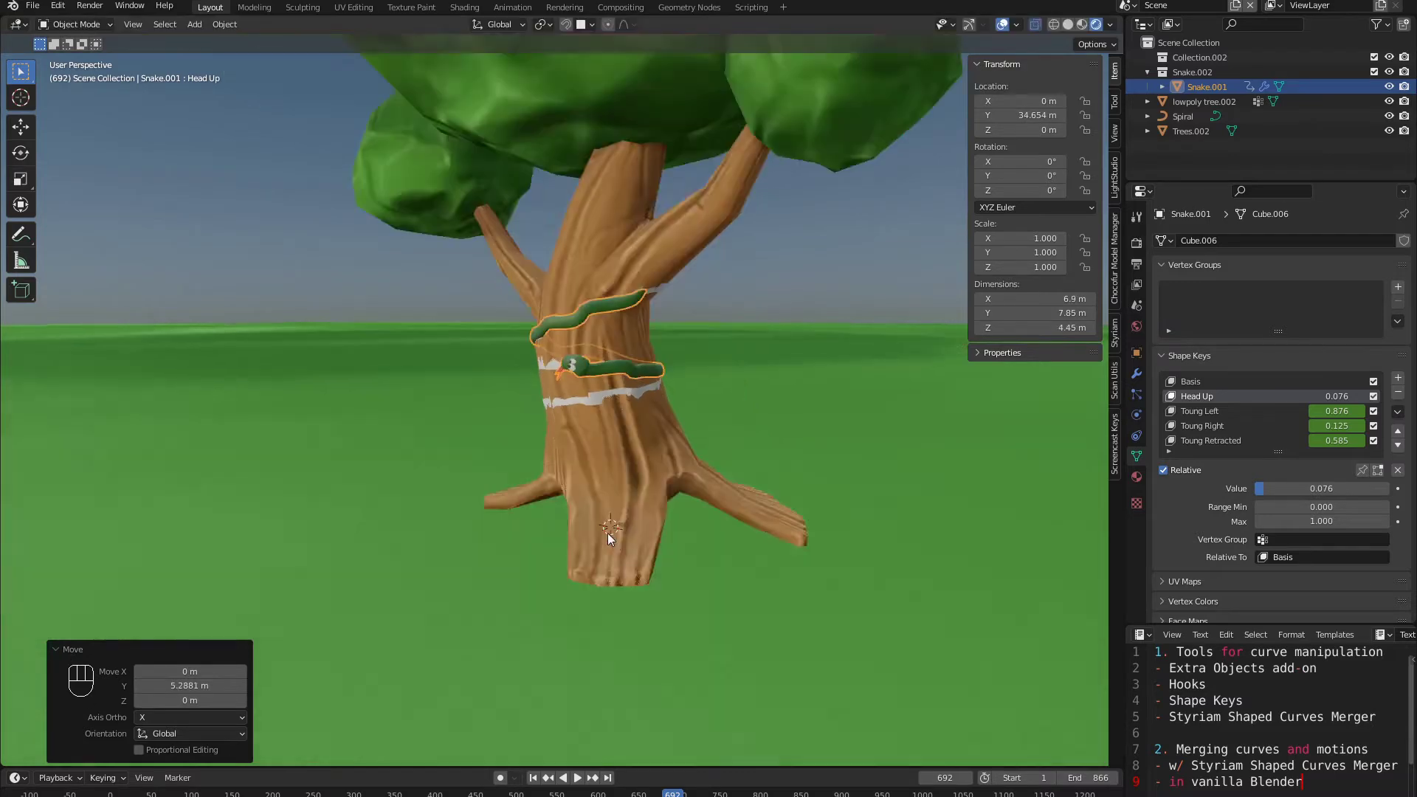
middle_drag(501, 473, 607, 458)
key(g)
key(y)
right_click(618, 538)
Step: Enter Edit Mode on the spiral, select all its control points and even out the bumpy curve with the Control Points Smooth command
scroll(618, 538, up, 2)
click(605, 403)
key(Tab)
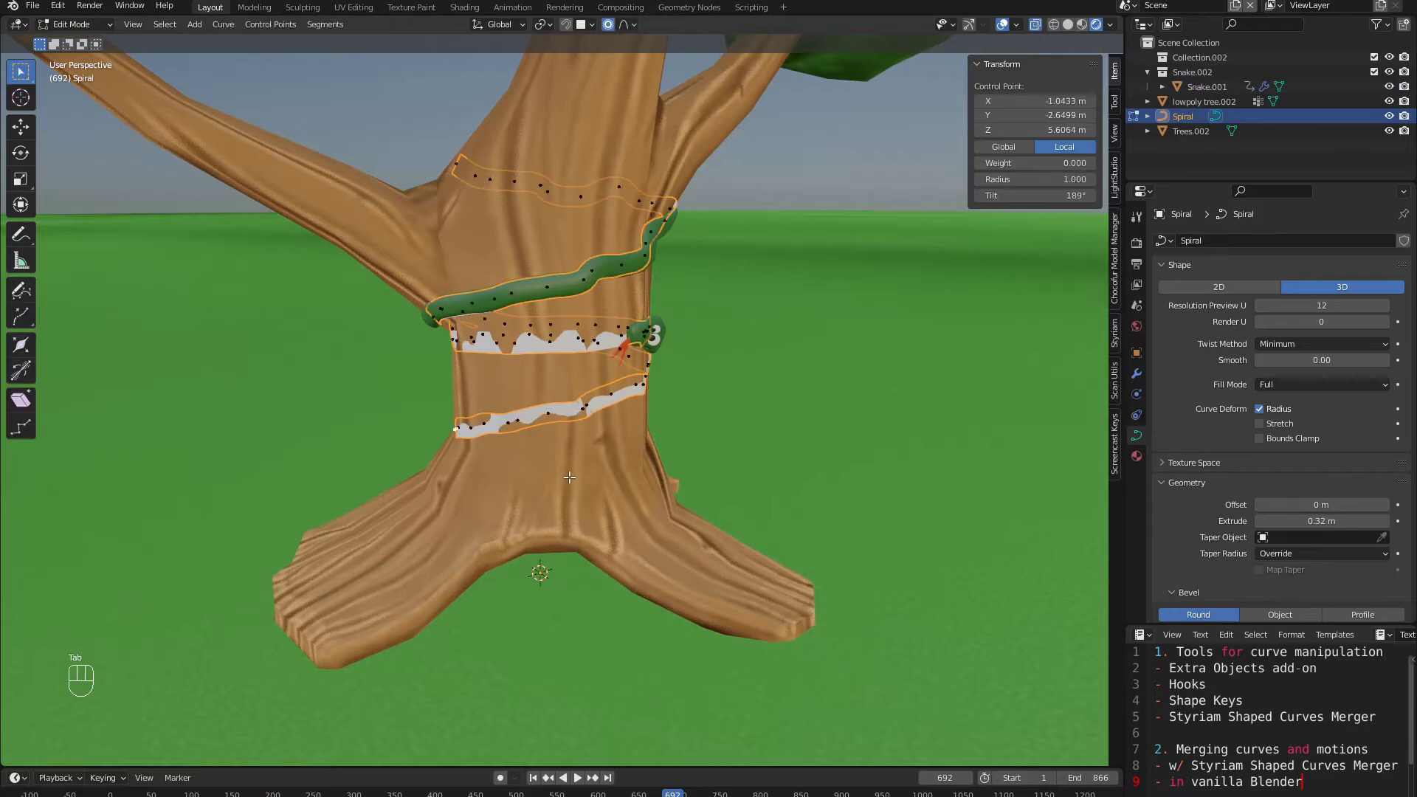
middle_drag(568, 391, 462, 436)
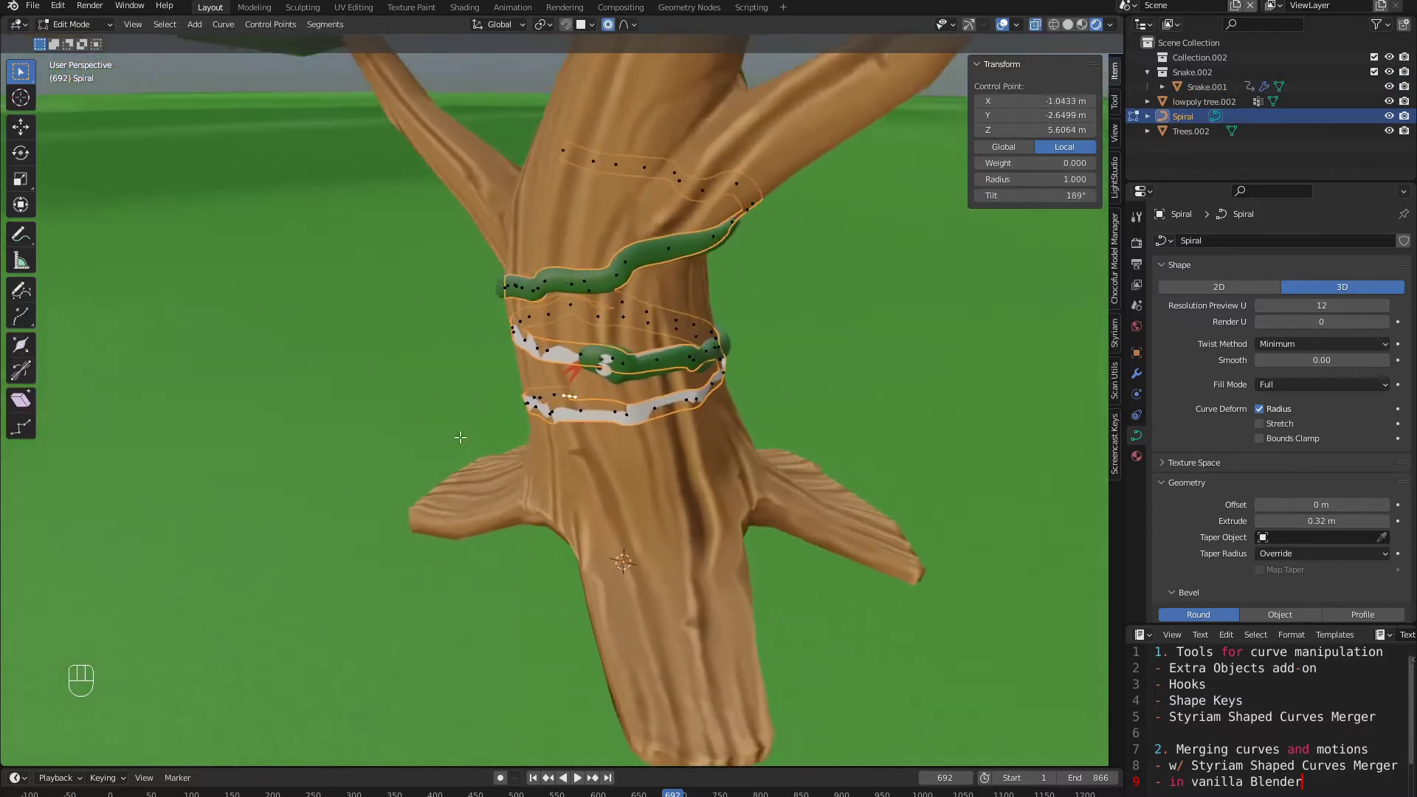
scroll(576, 472, up, 2)
middle_drag(583, 480, 676, 419)
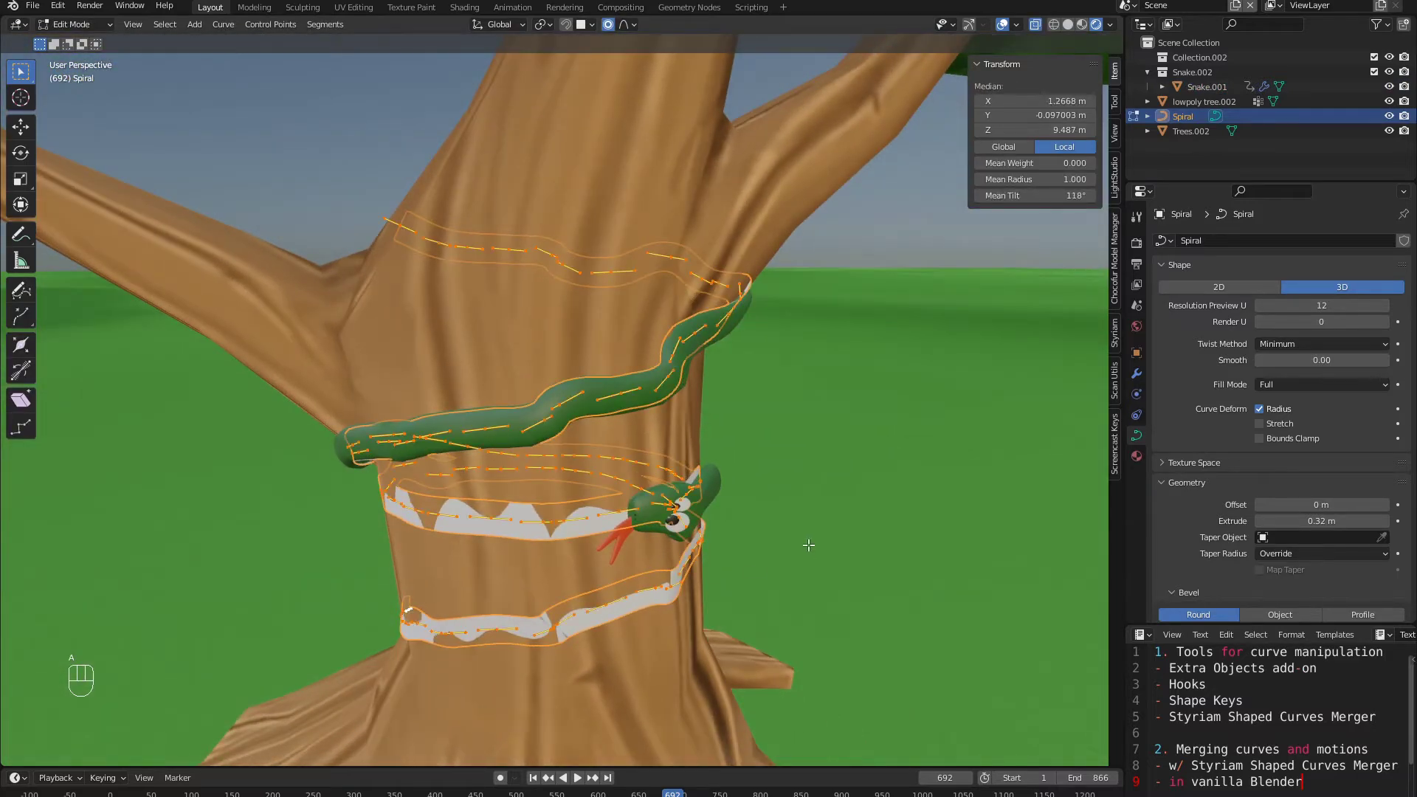
key(ctrl+z)
key(F3)
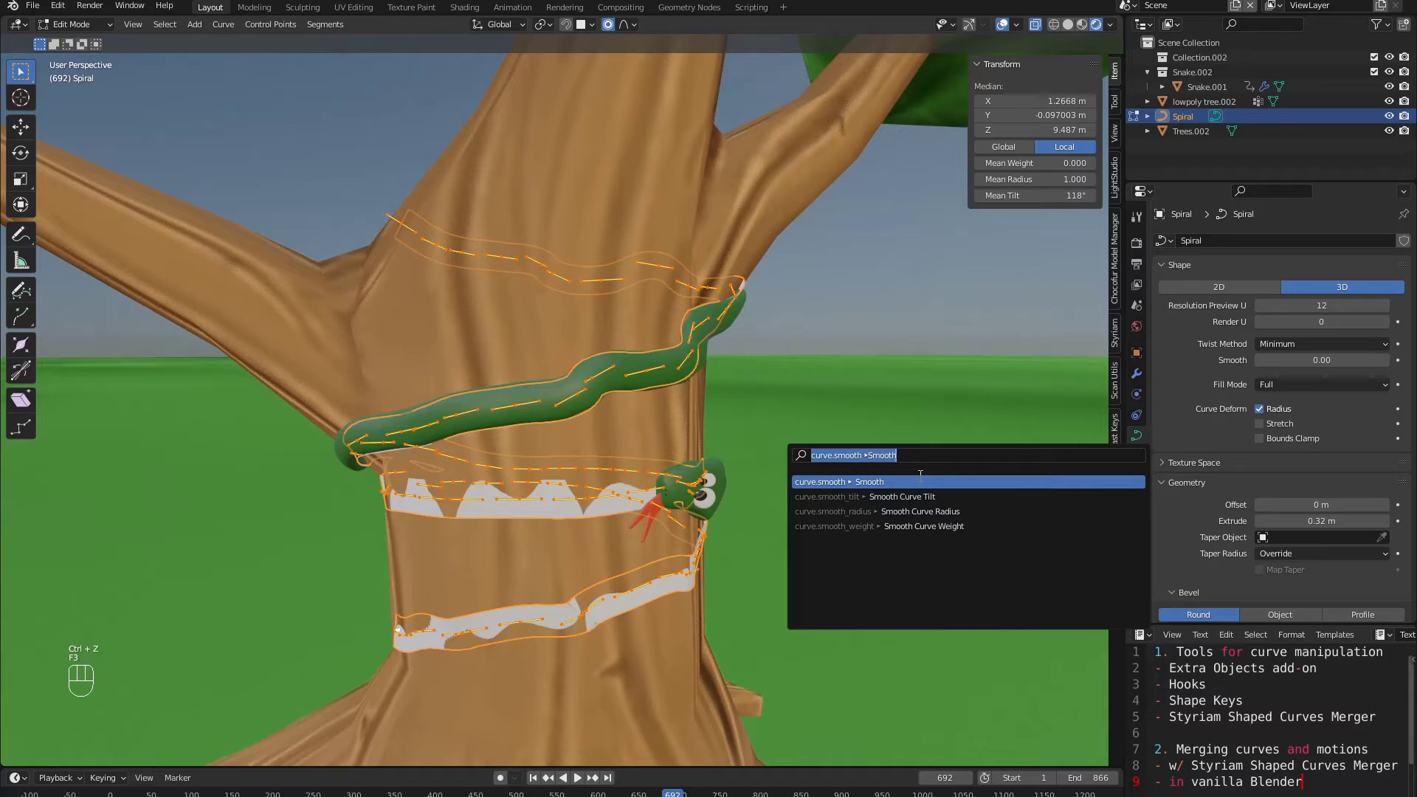
text(smo)
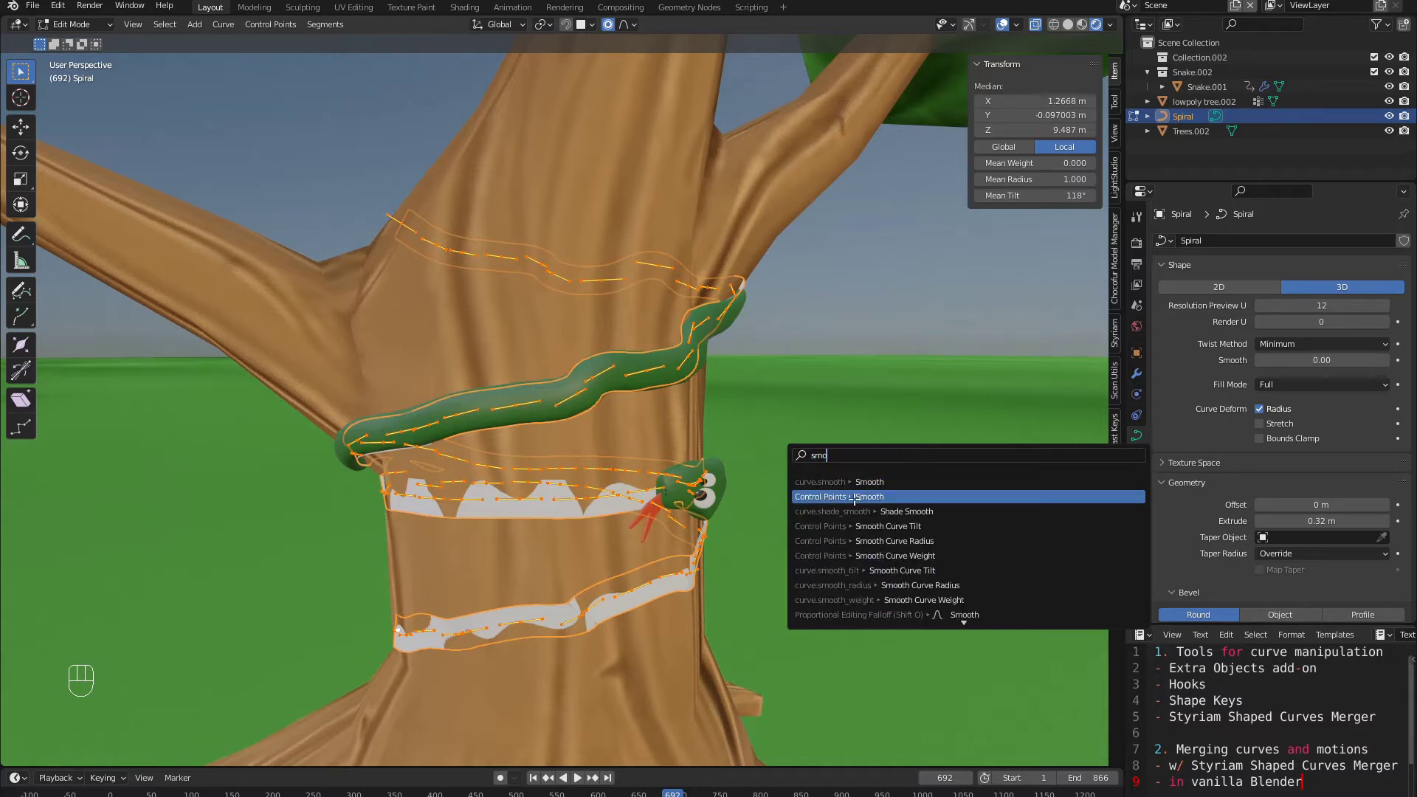
click(854, 497)
mouse_move(631, 483)
middle_down()
mouse_move(656, 466)
mouse_move(747, 470)
mouse_move(509, 483)
mouse_move(635, 486)
middle_up()
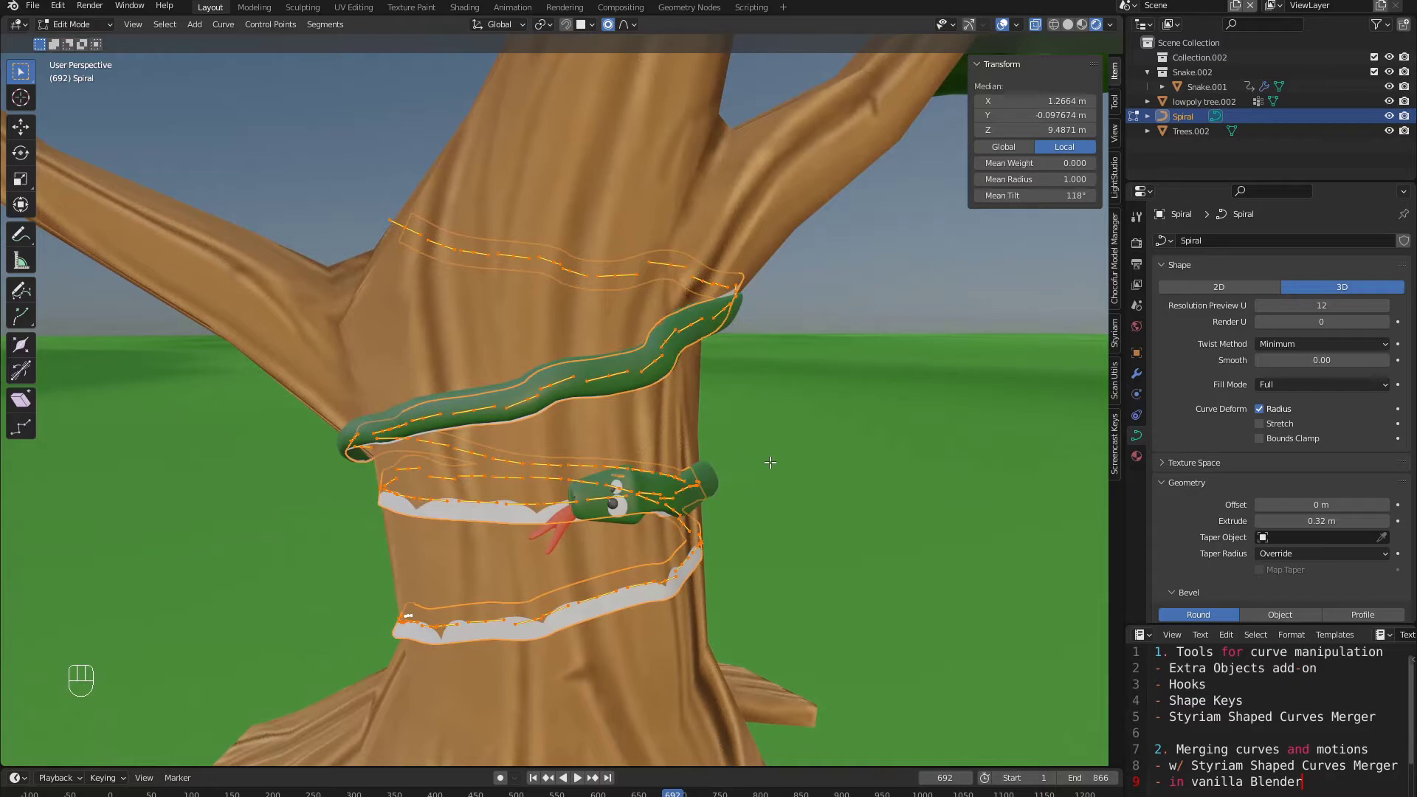
Step: Tilt all of the spiral's control points by -32.8° to turn the snake's head and body against the trunk
middle_drag(730, 463, 784, 420)
middle_drag(668, 440, 881, 396)
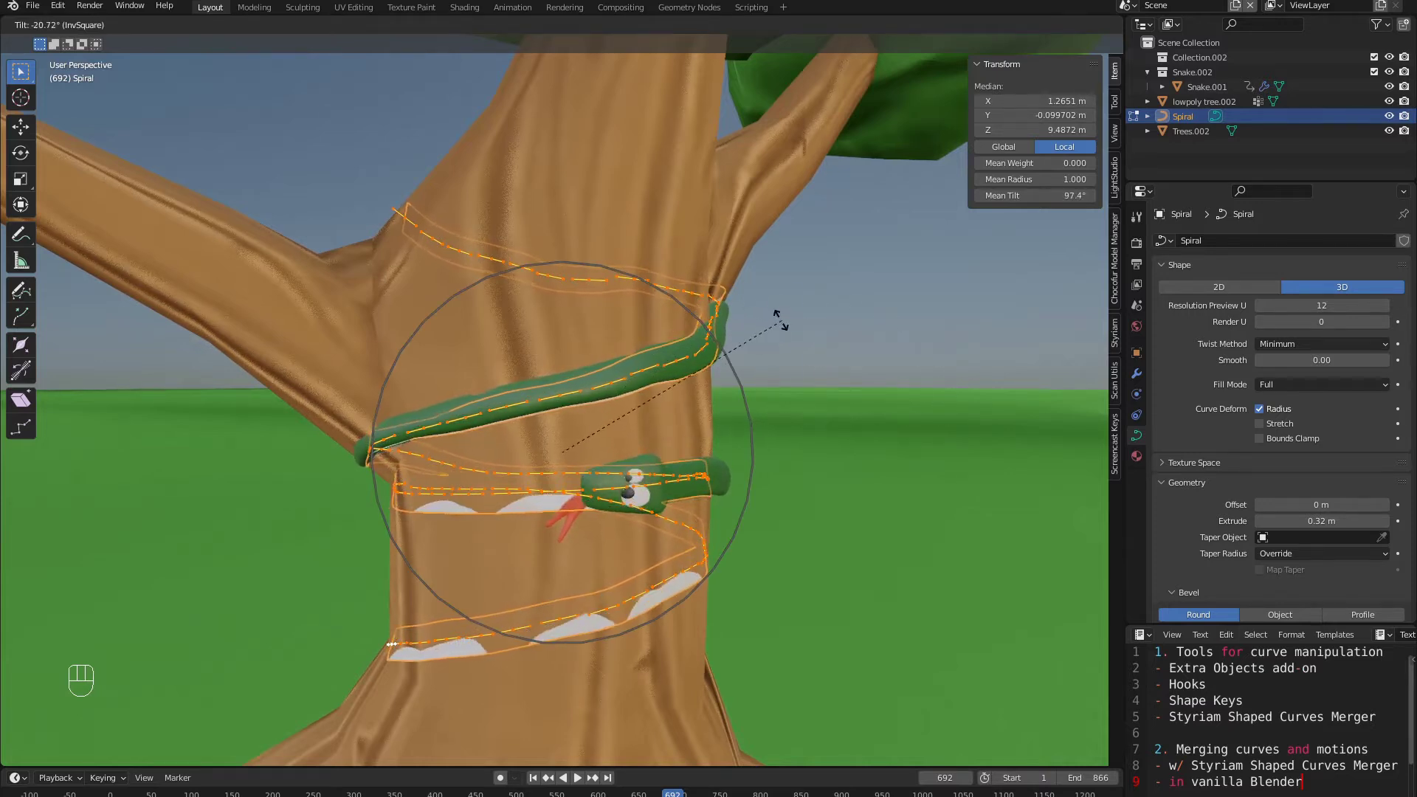
click(725, 299)
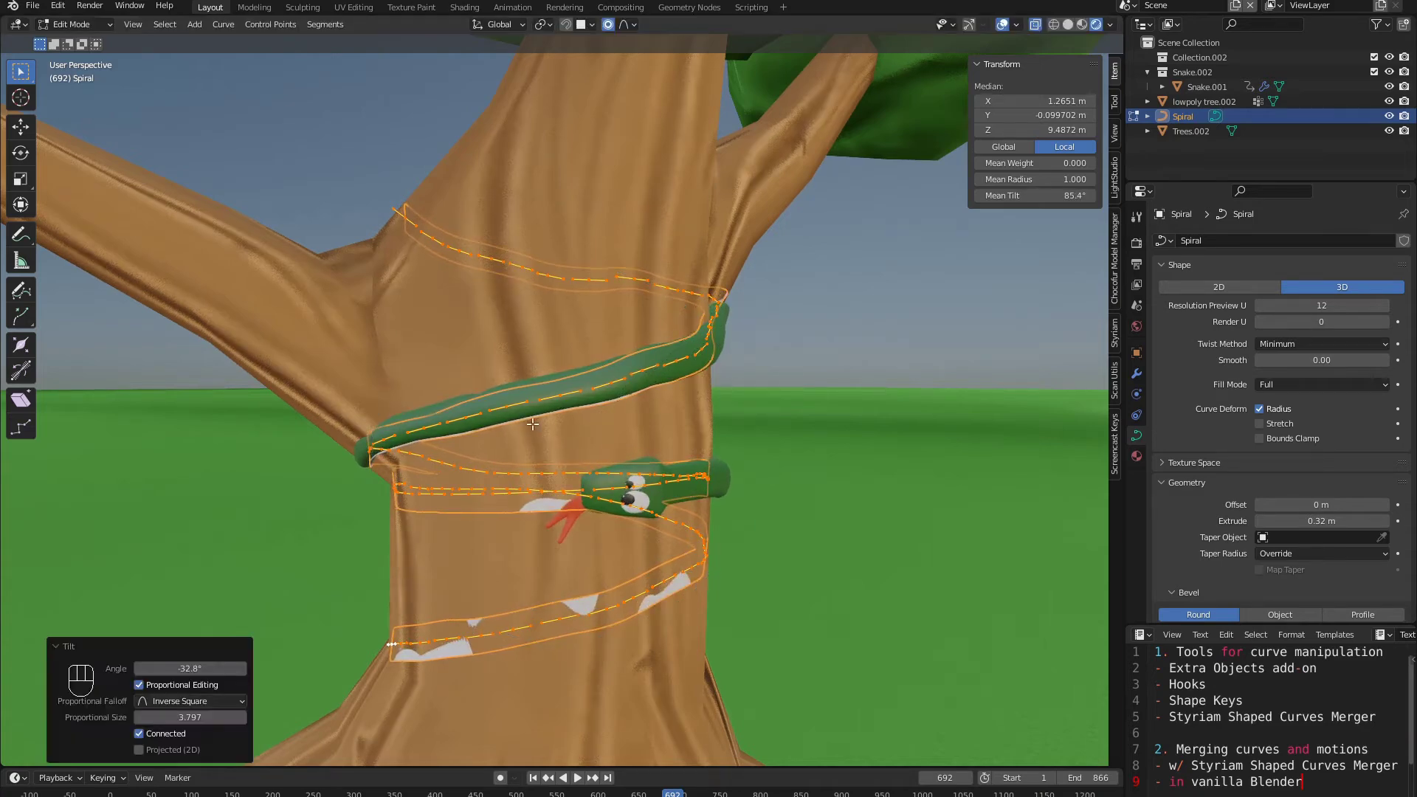
Step: Tilt the single control point where the snake's body rounds the trunk below the branch by -65.3° with proportional size 8.954
middle_drag(511, 415, 533, 436)
click(659, 414)
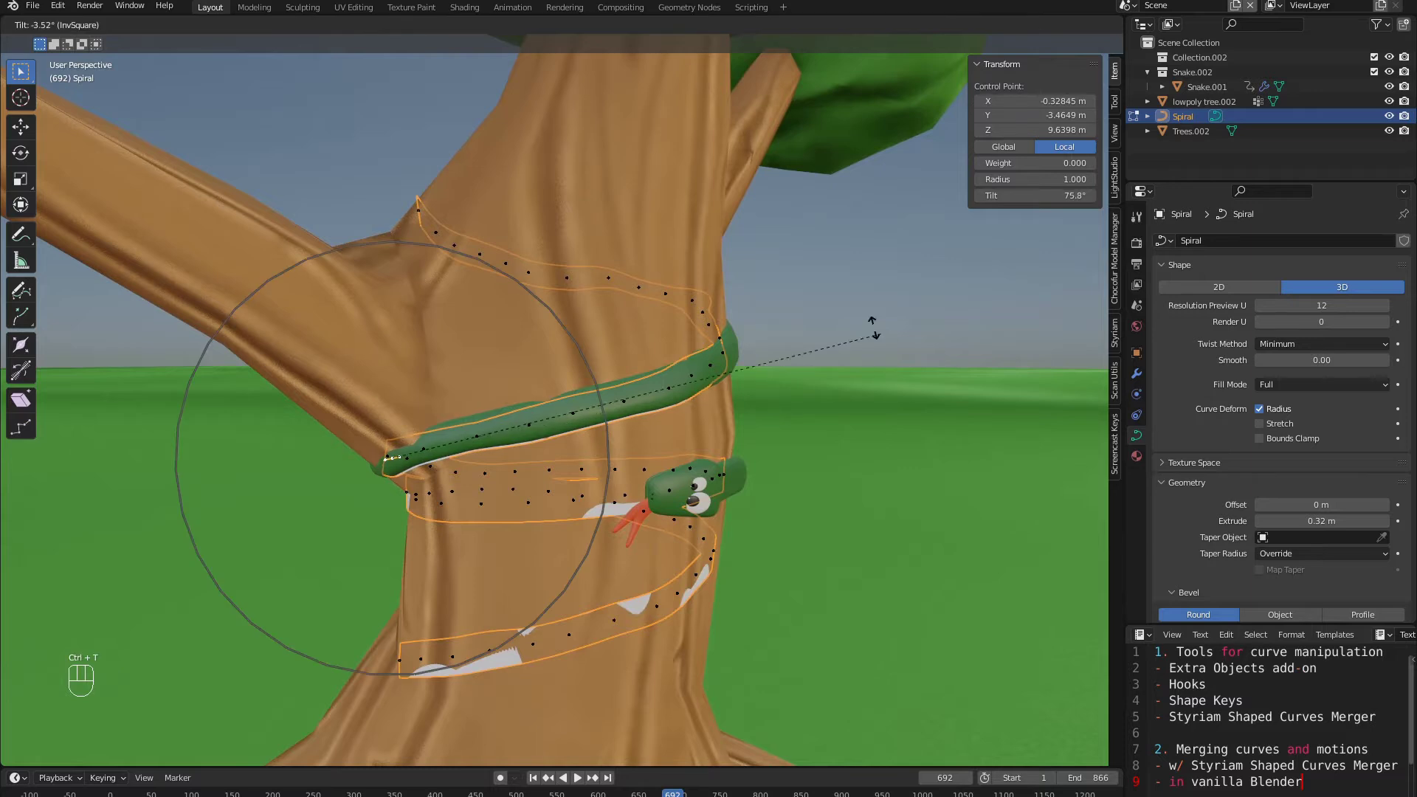
scroll(526, 300, down, 8)
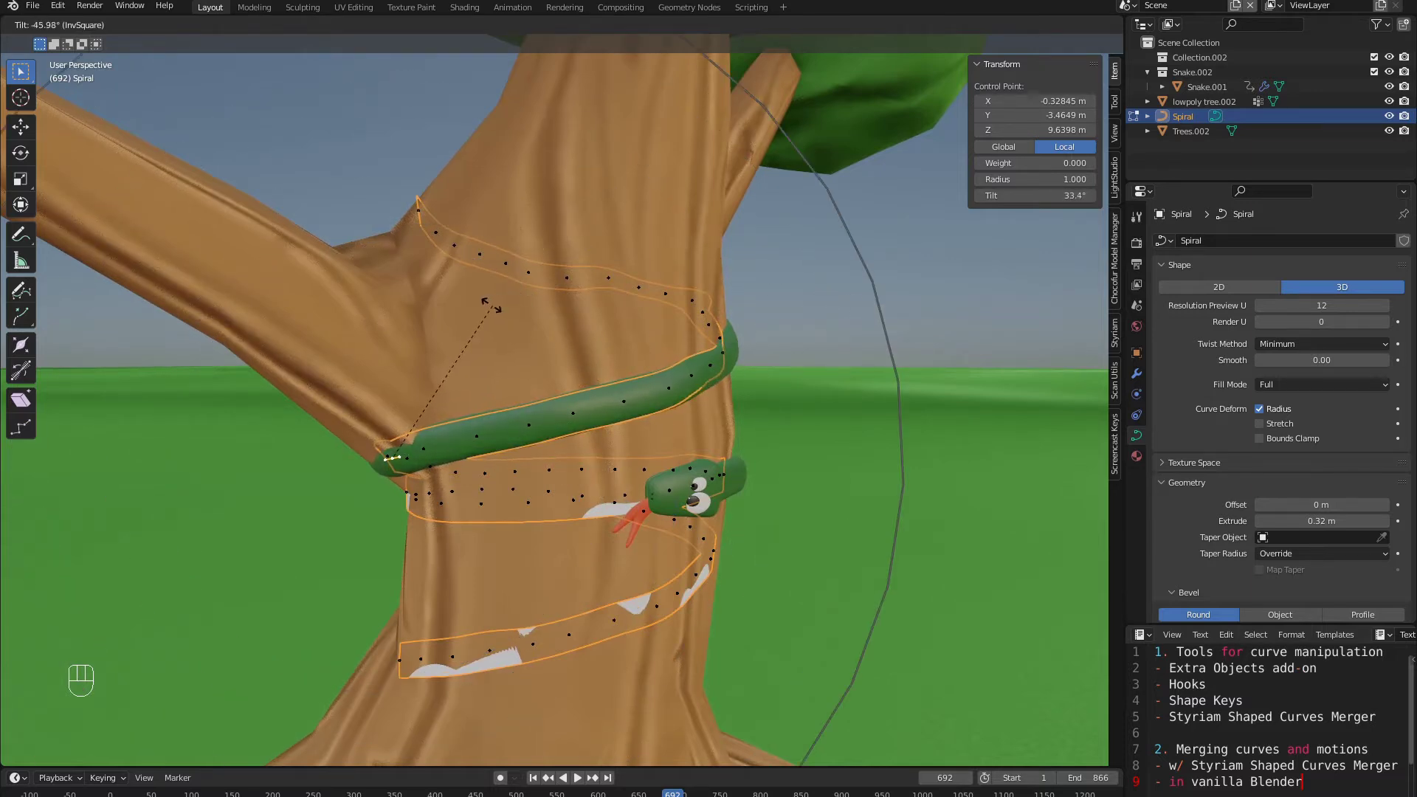
click(452, 317)
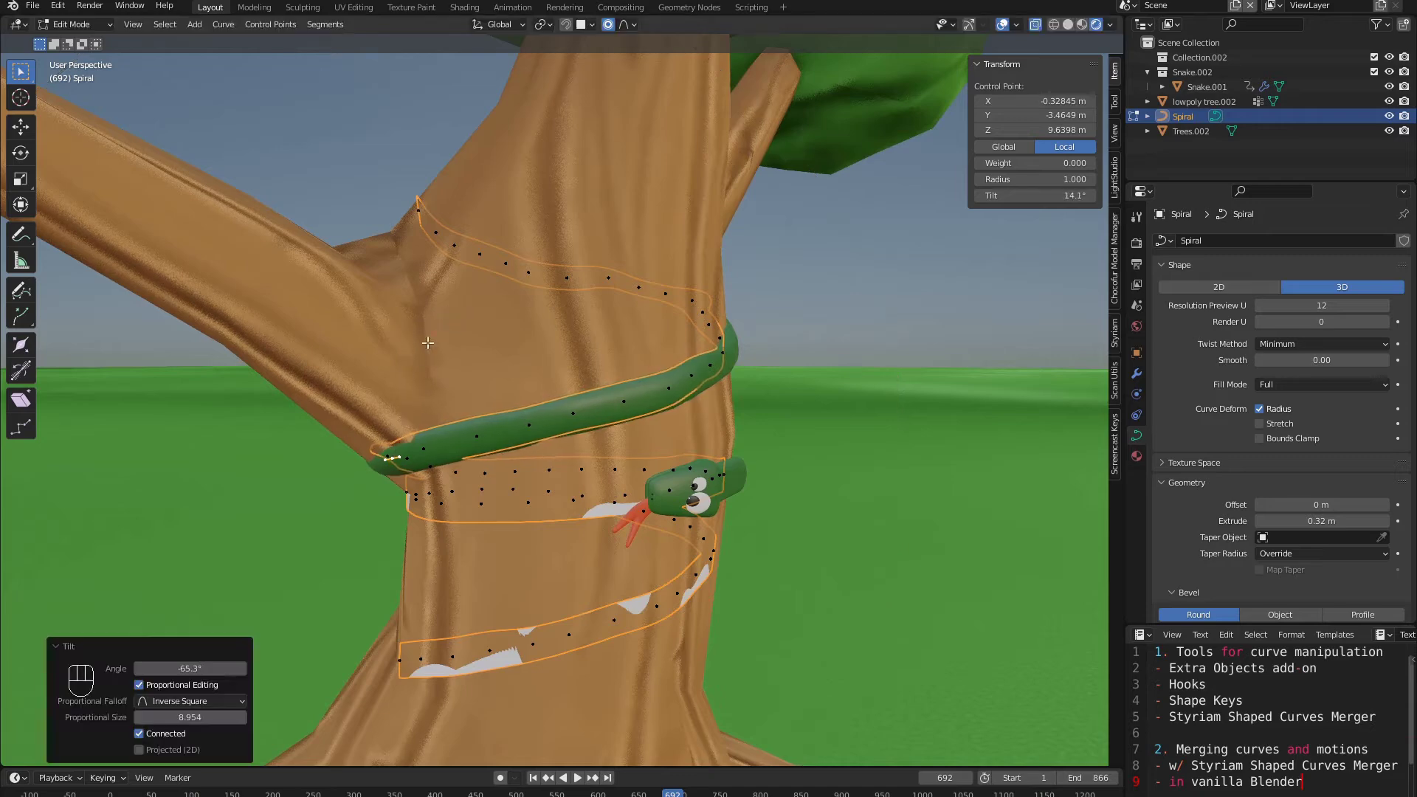
middle_drag(452, 317, 713, 488)
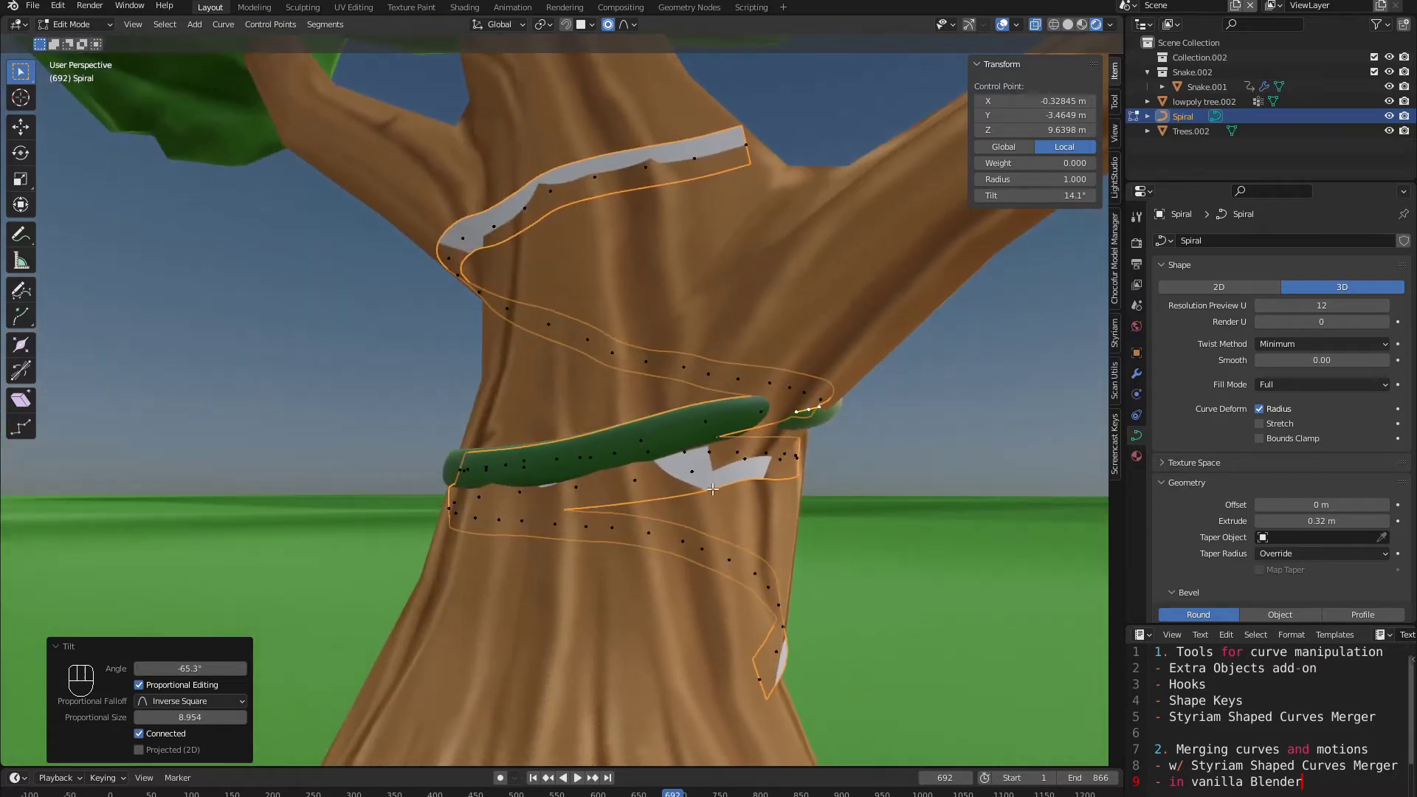
Step: Tilt the control point at the trunk's edge just below the snake's body by about 19.8°
click(452, 509)
middle_drag(617, 490, 629, 502)
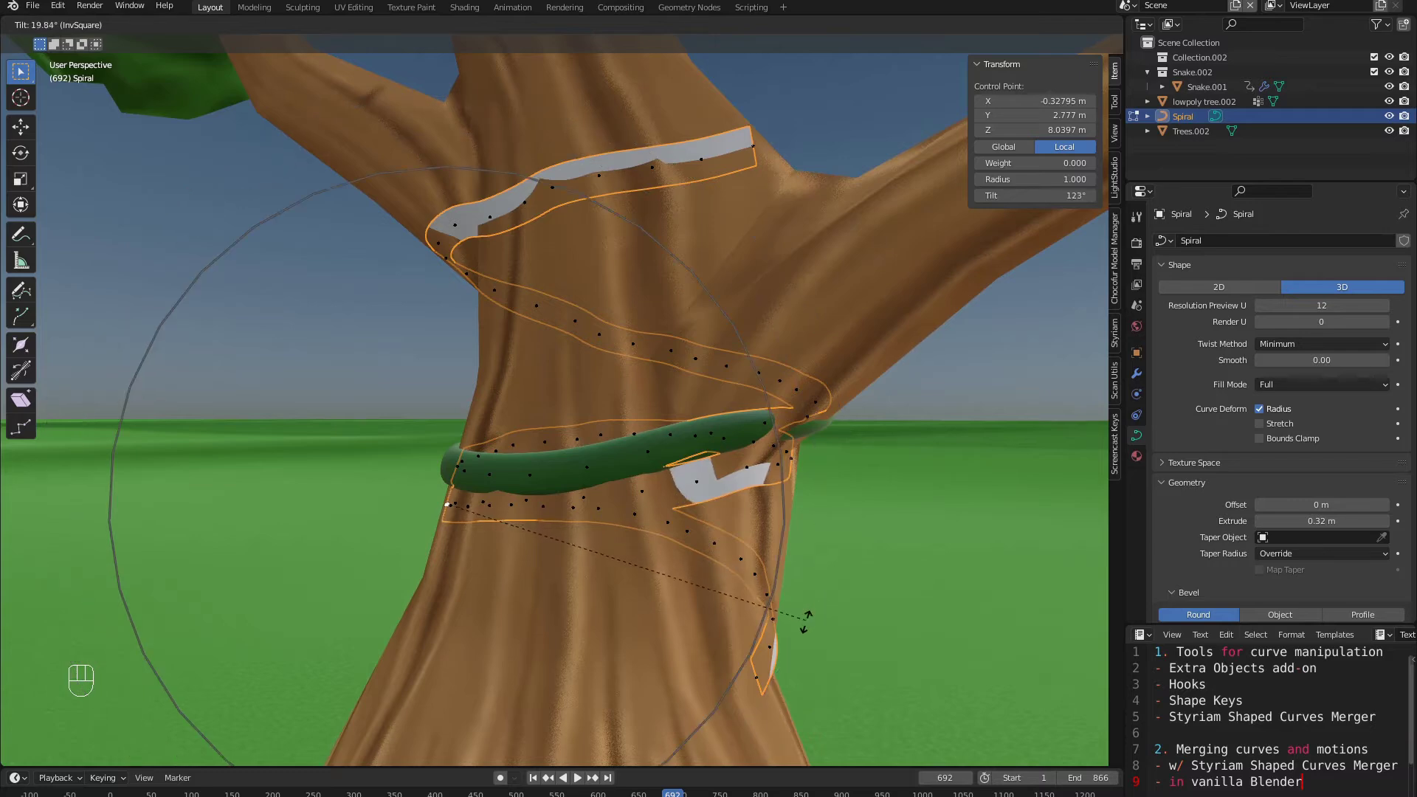
click(805, 621)
Step: Select all of the spiral's control points, scale them to about 1.045 and shift them along global Z
middle_drag(797, 525, 702, 490)
key(a)
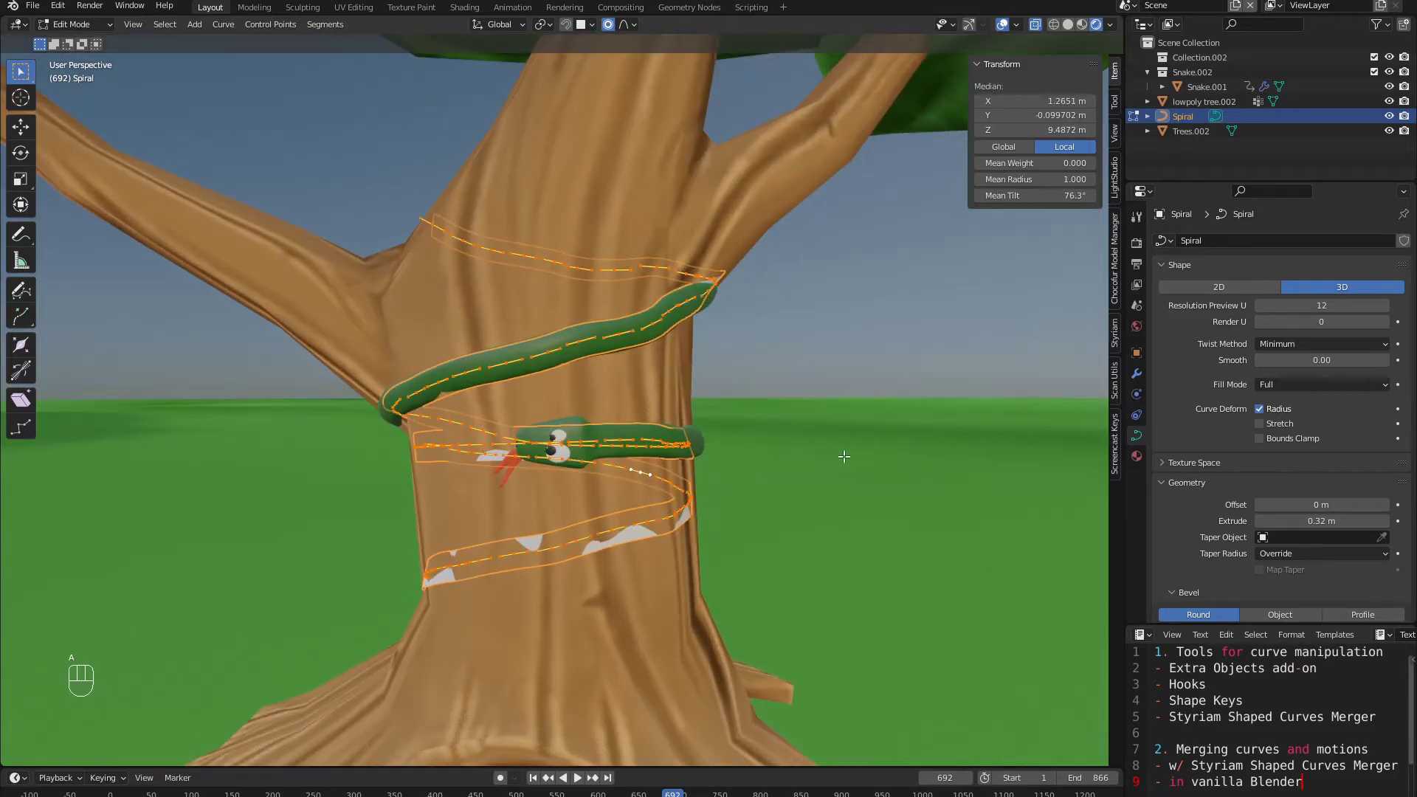
key(s)
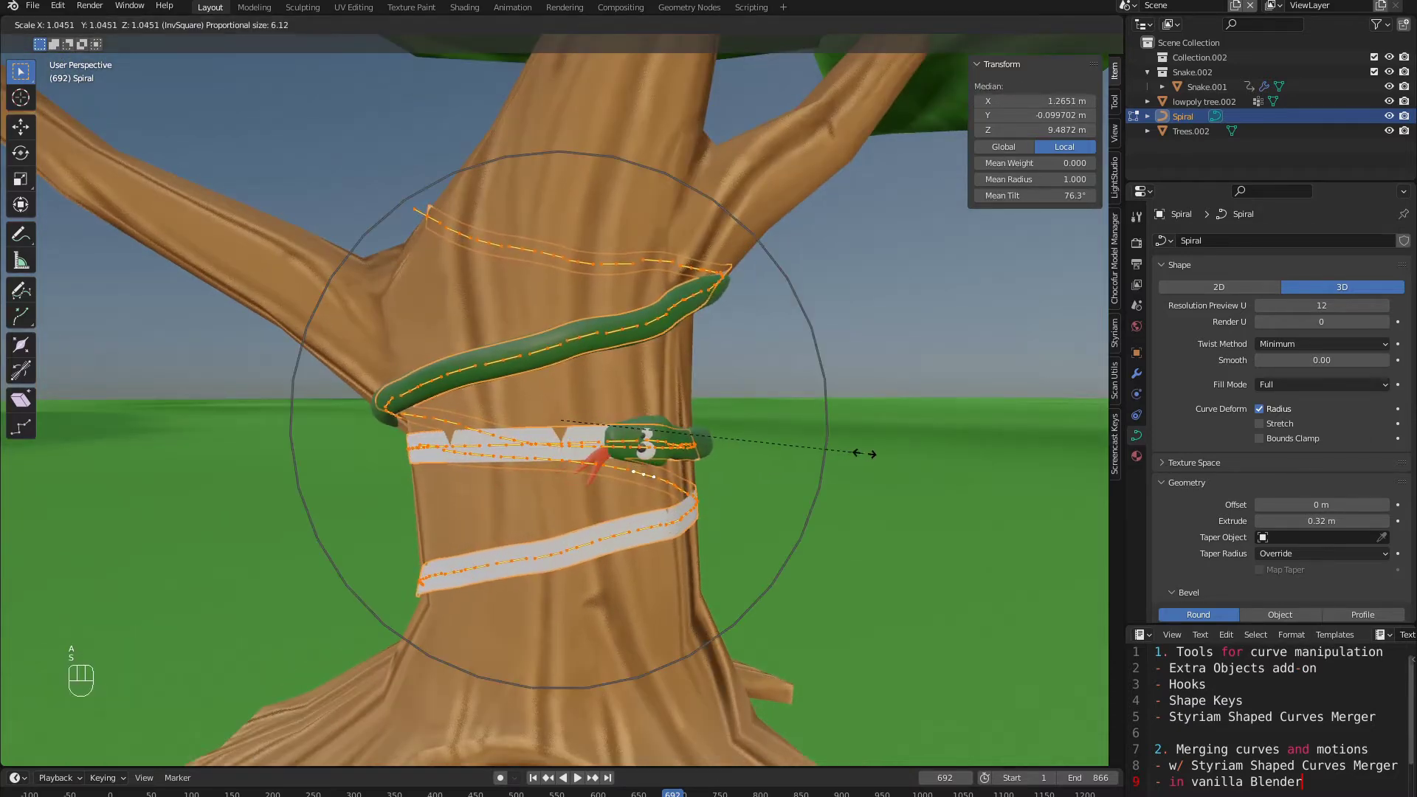
click(865, 453)
middle_drag(717, 430, 633, 348)
key(g)
key(z)
click(735, 438)
Step: Tilt the control point at the spiral's upper end by 40.8° with proportional size 6.116
click(555, 282)
shift+middle_drag(567, 285, 506, 340)
scroll(537, 401, up, 3)
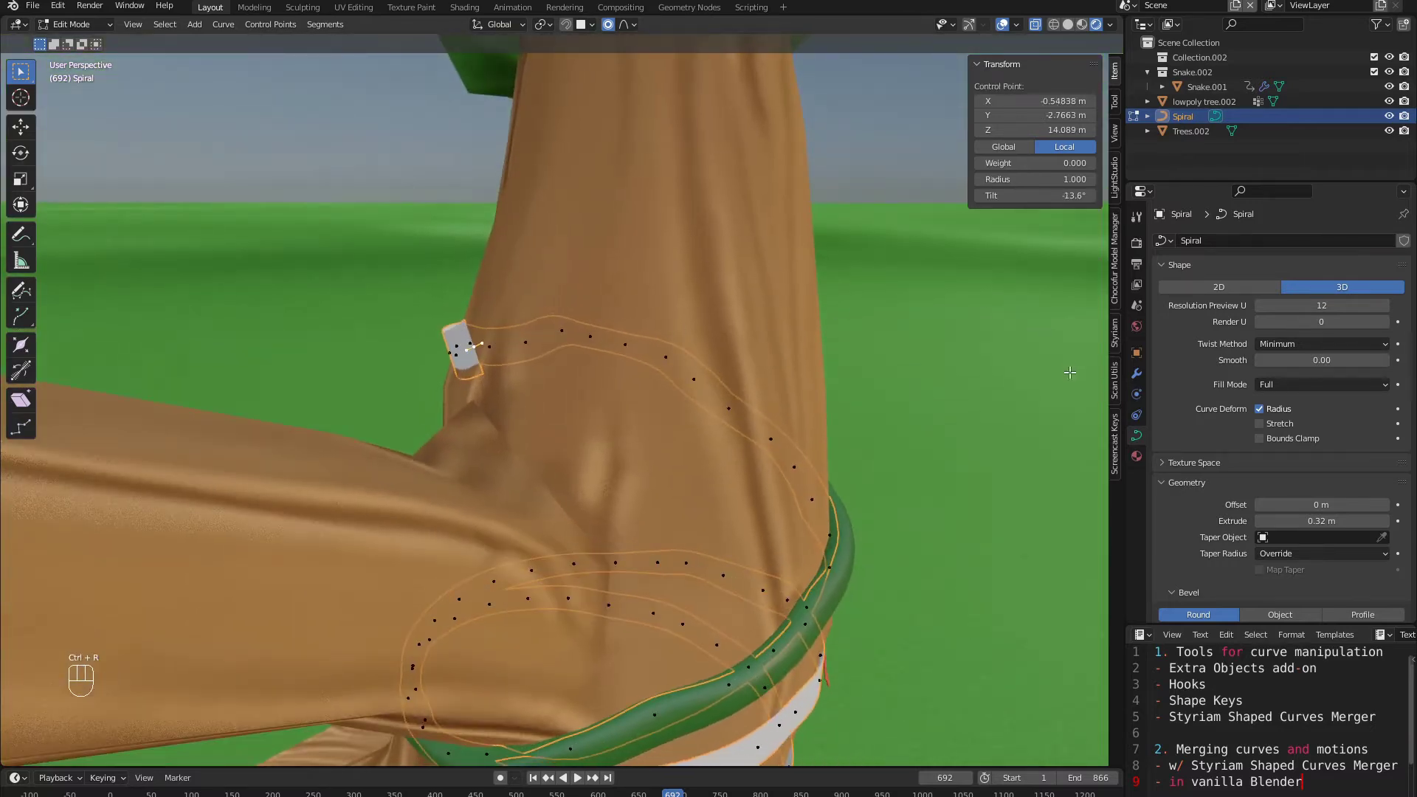
key(ctrl+t)
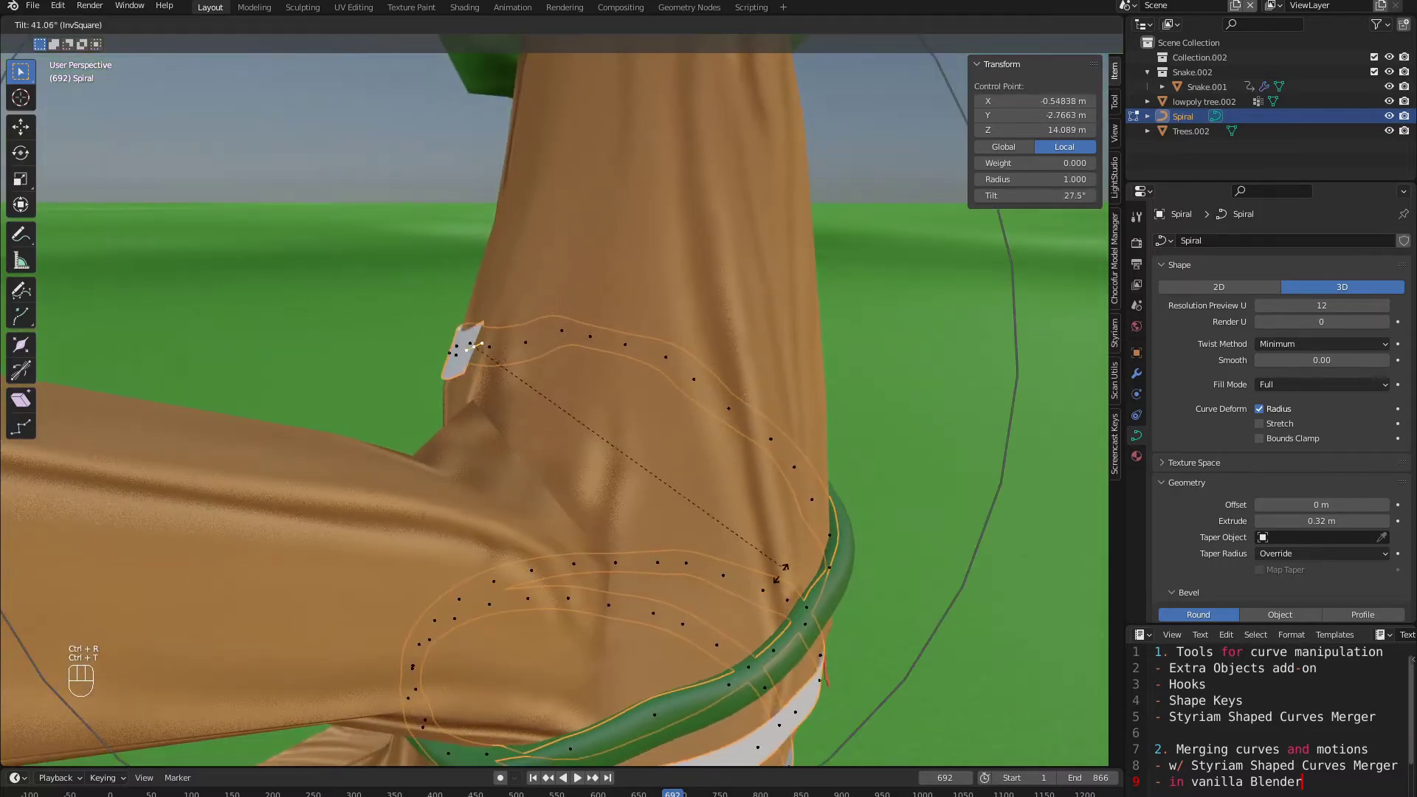
scroll(785, 567, up, 6)
scroll(786, 568, down, 7)
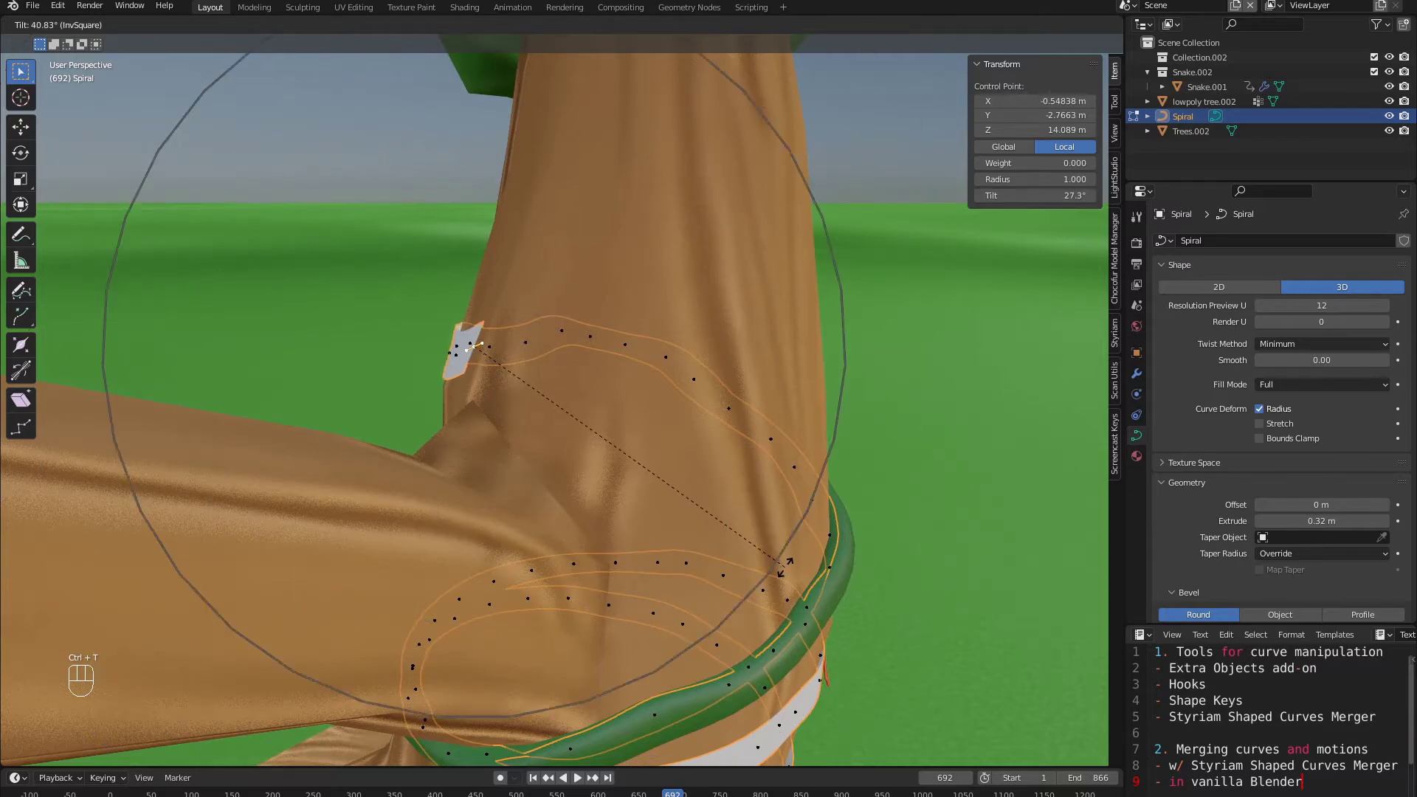
click(785, 567)
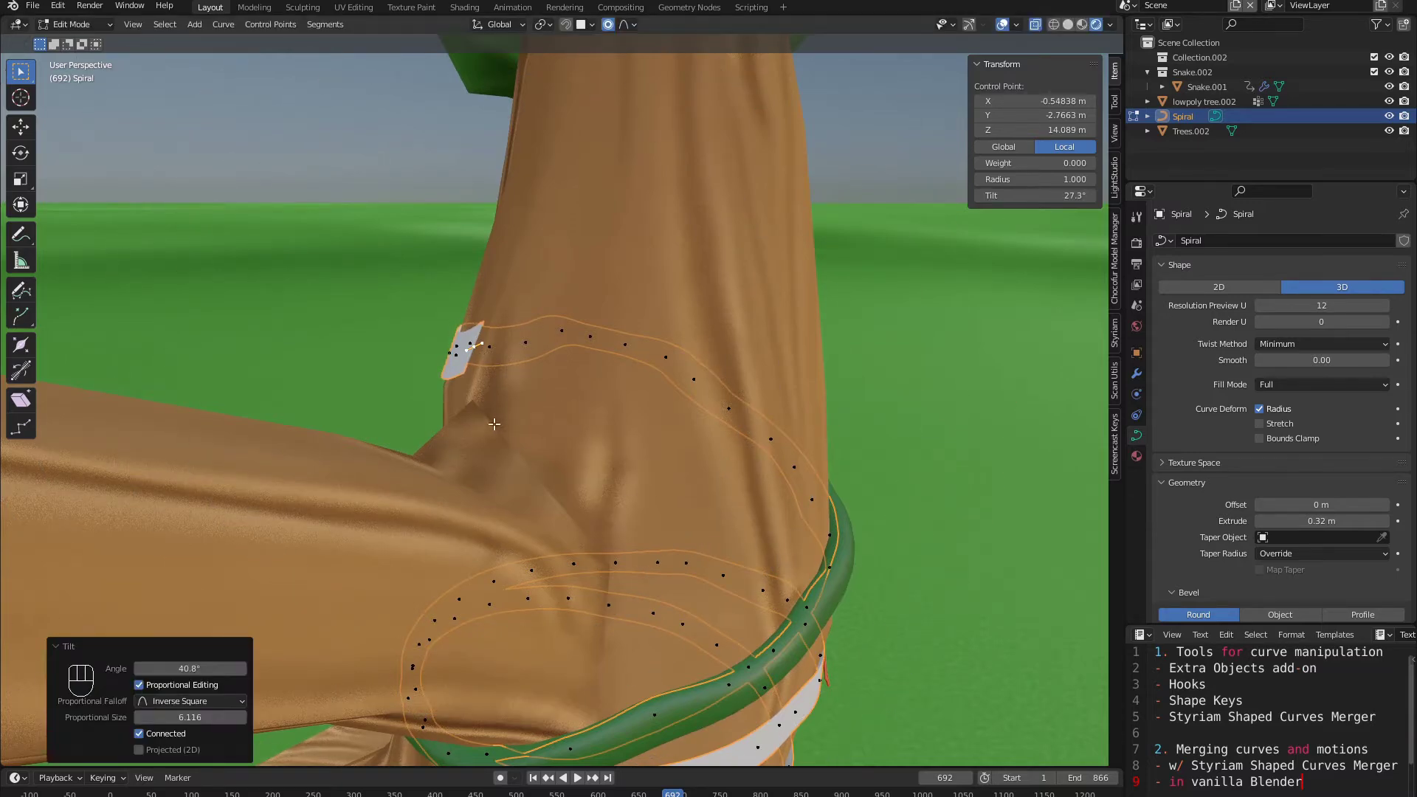
Step: Return to Object Mode and add the shape keys Basis and Key 1 to the spiral
middle_drag(493, 425, 665, 368)
middle_drag(550, 354, 582, 359)
scroll(563, 356, down, 6)
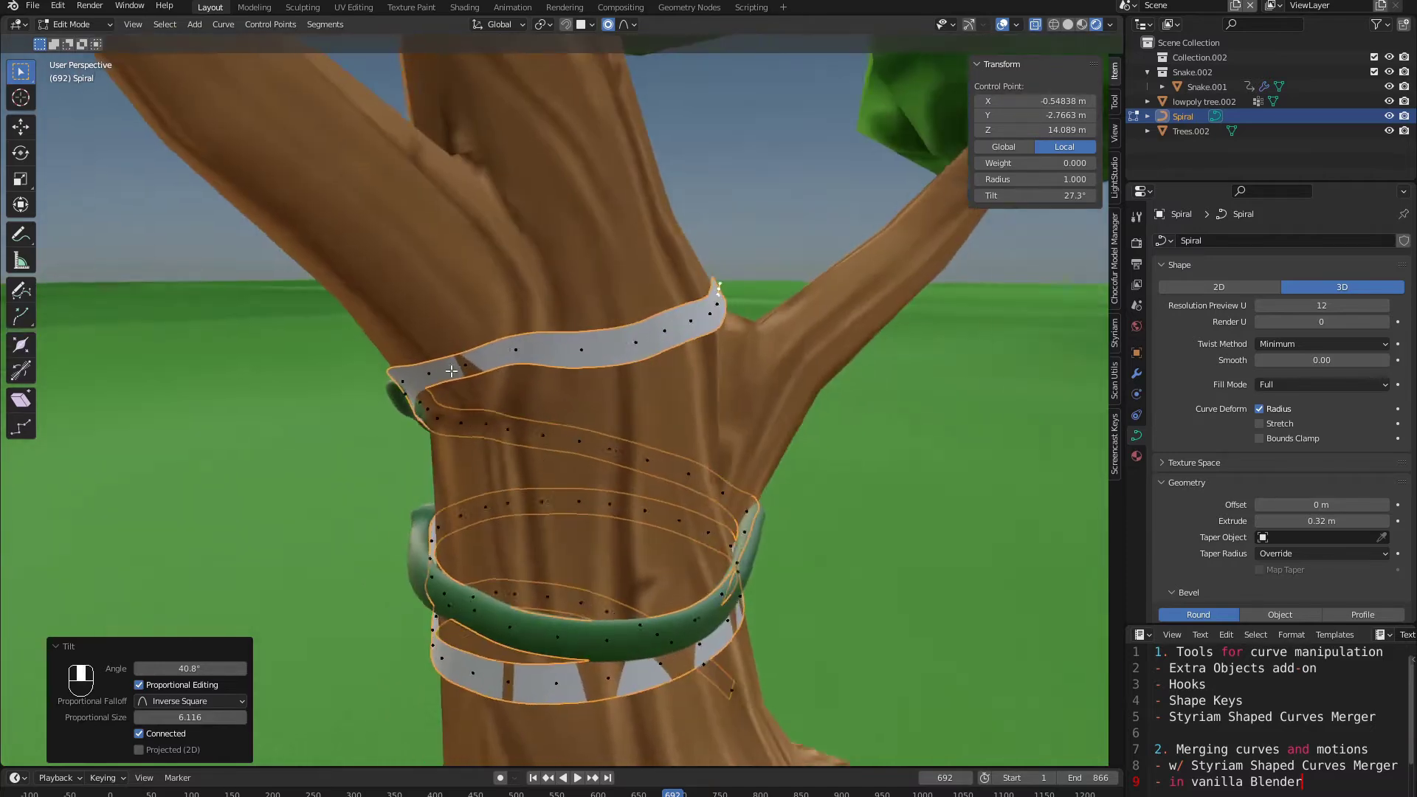
middle_drag(605, 421, 520, 441)
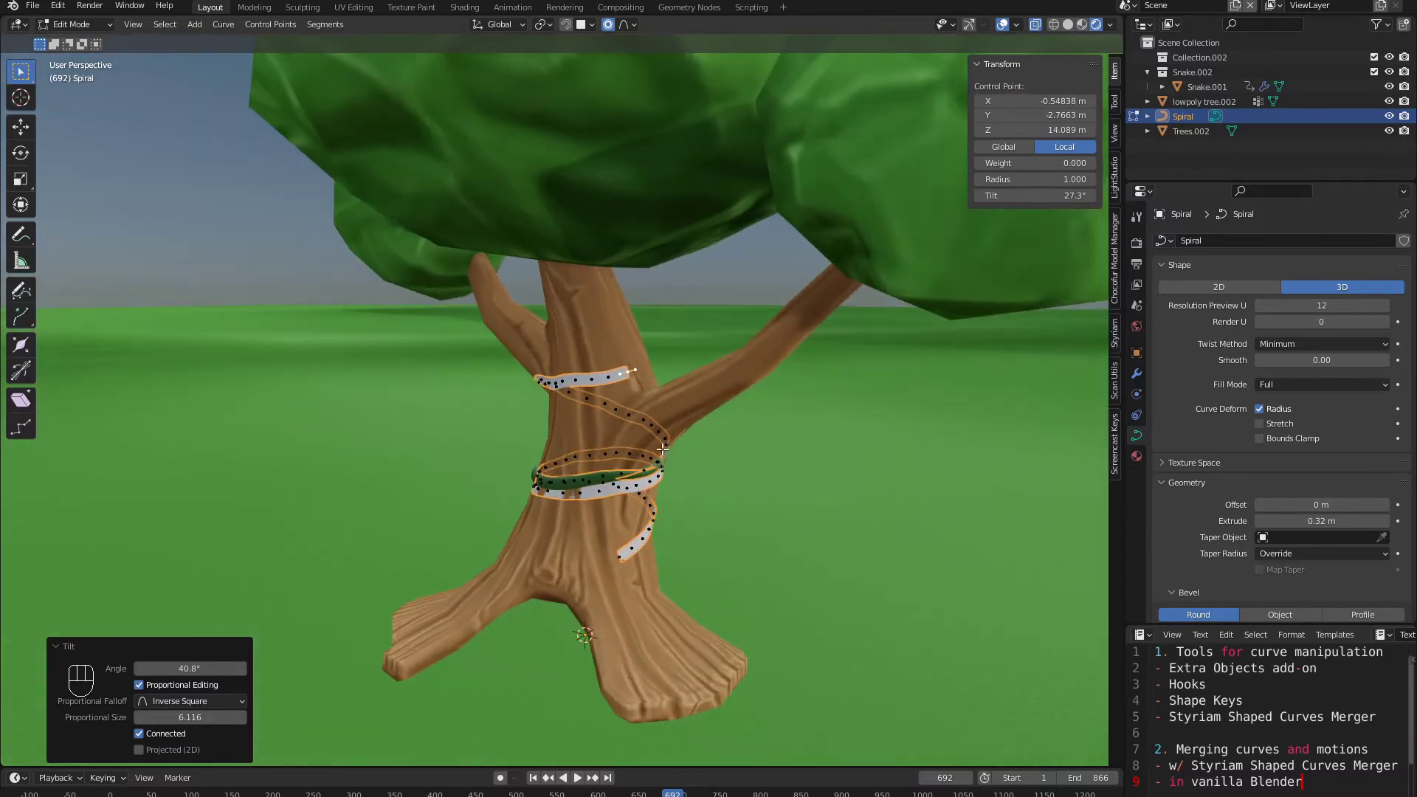
mouse_move(693, 442)
middle_down()
mouse_move(549, 472)
mouse_move(672, 451)
middle_up()
scroll(559, 502, up, 3)
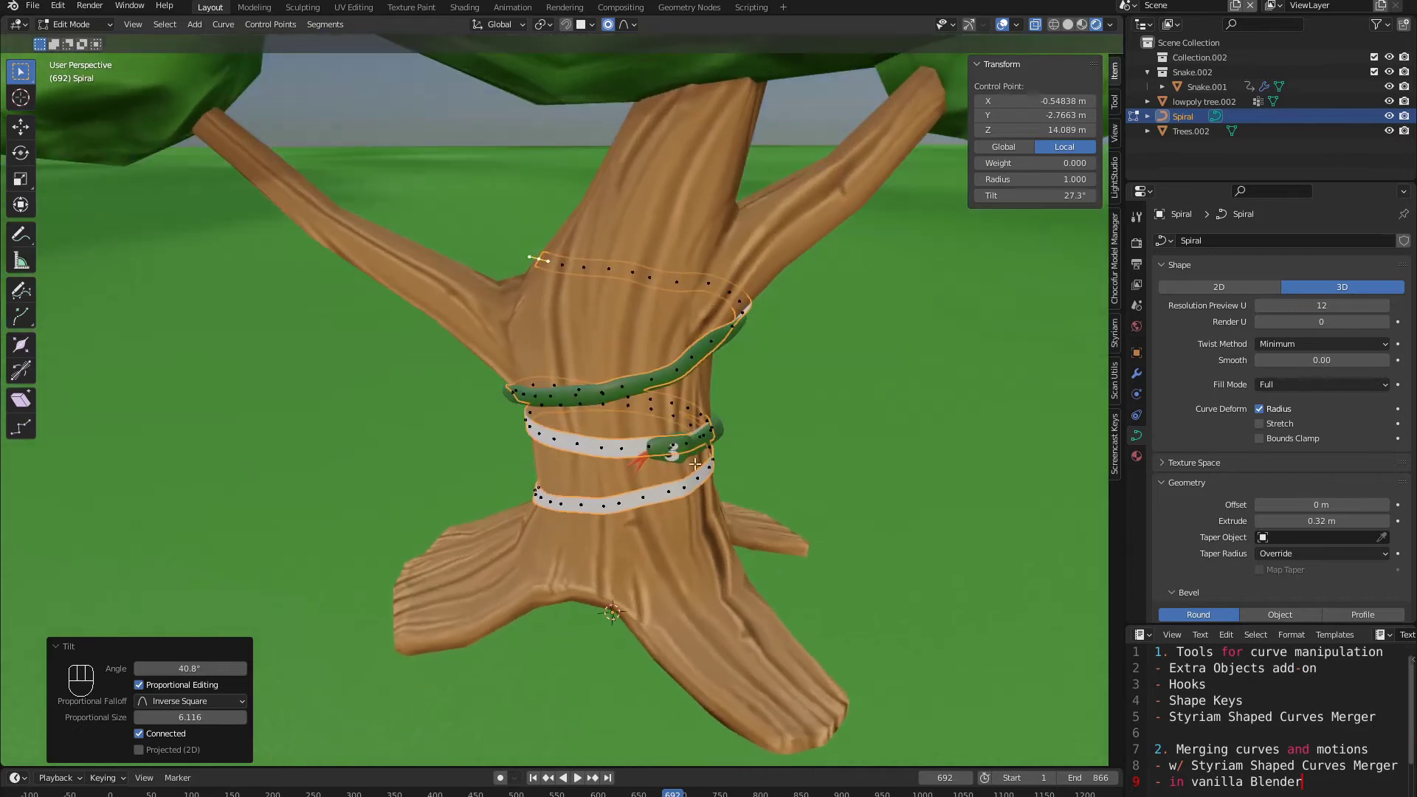
key(Tab)
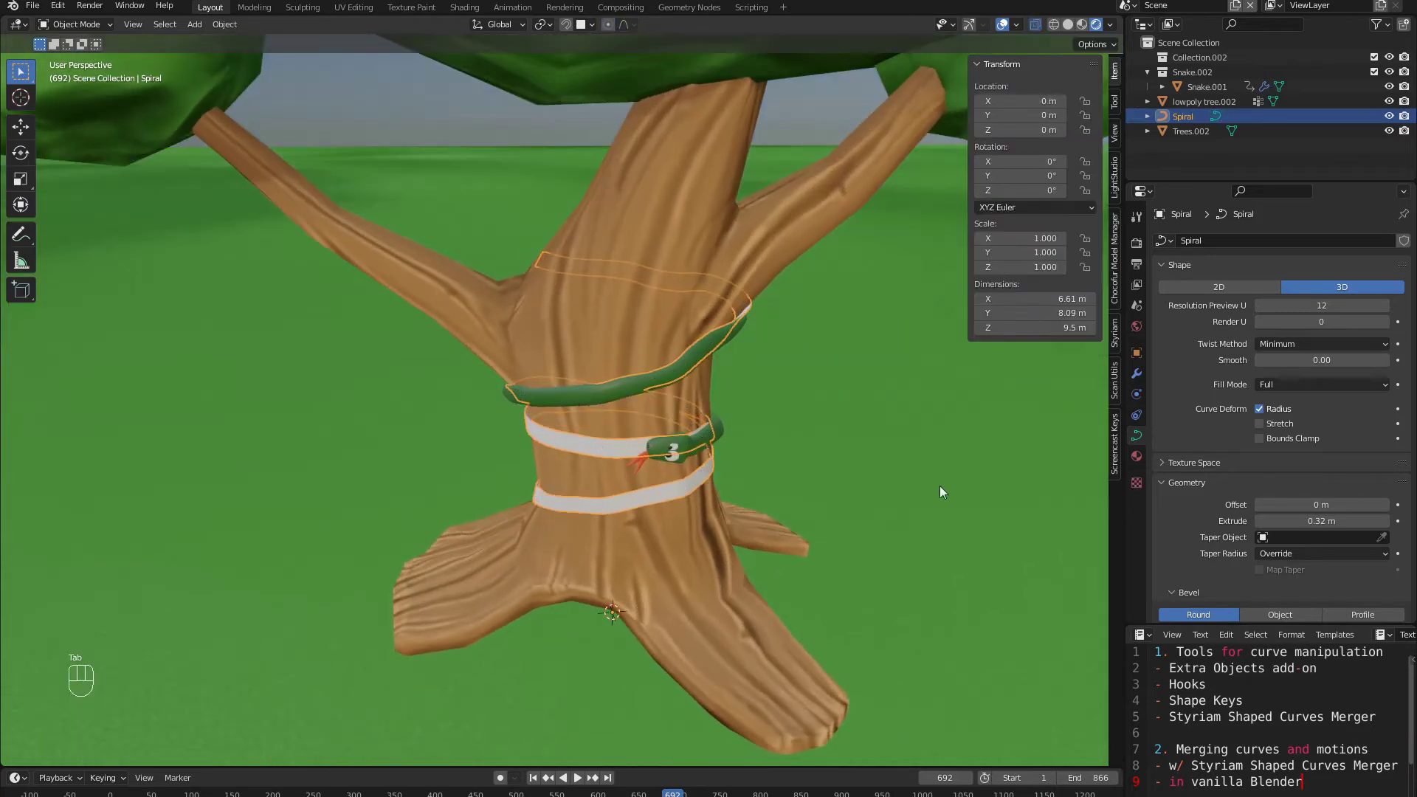
scroll(1277, 470, down, 12)
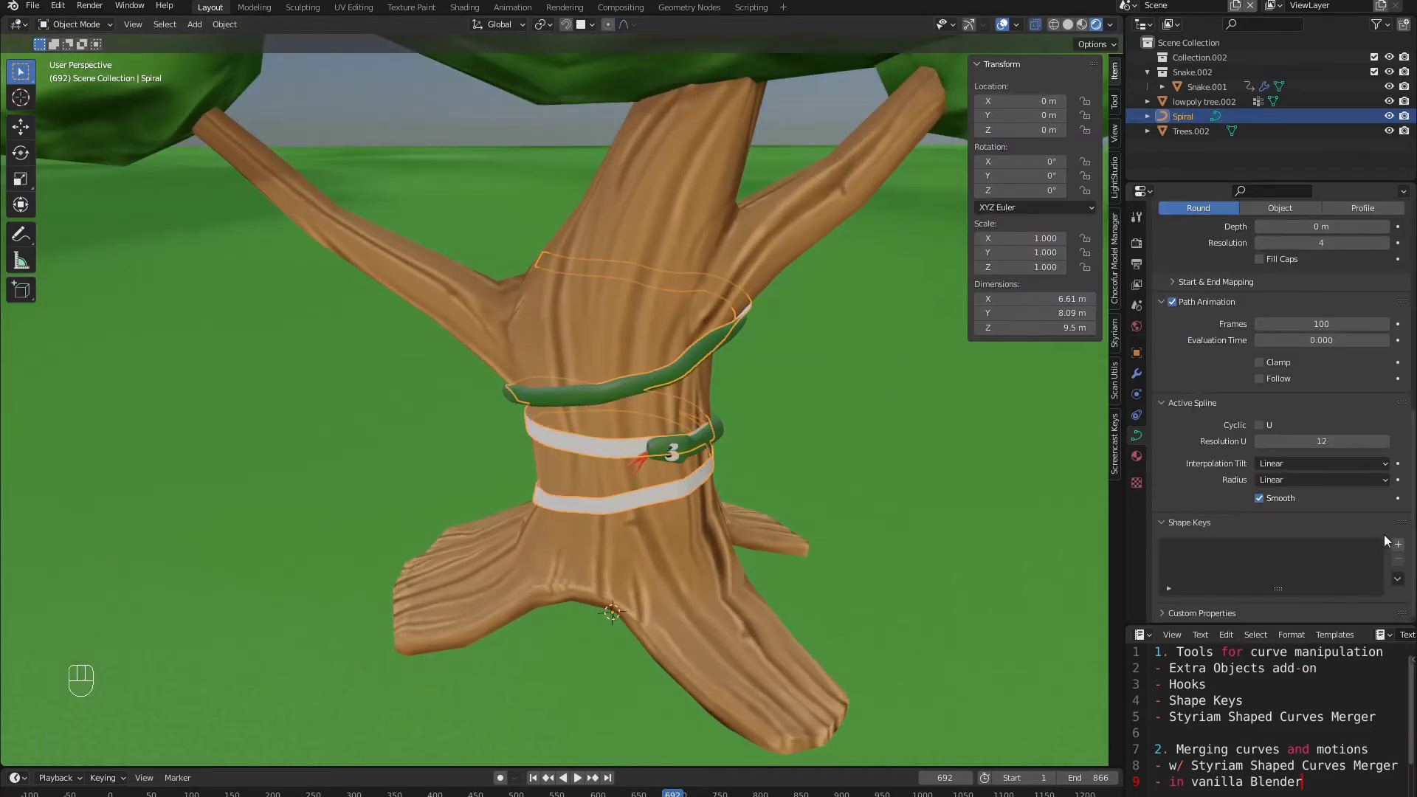
click(1397, 546)
scroll(843, 465, down, 2)
mouse_move(845, 458)
middle_down()
mouse_move(843, 478)
mouse_move(847, 456)
middle_up()
scroll(848, 456, up, 1)
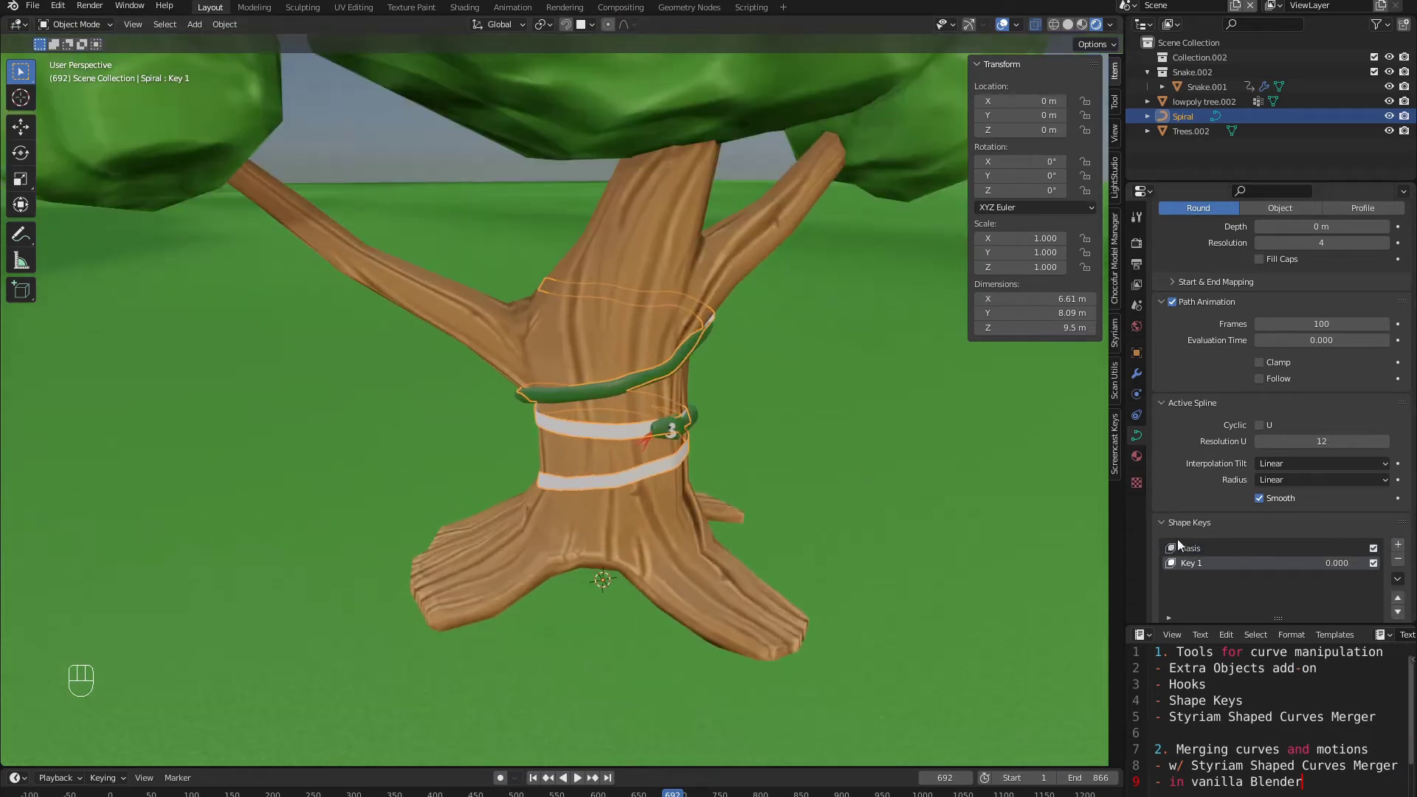
Step: Enter Edit Mode on the spiral's Key 1 shape and set the proportional editing falloff to Sharp
shift+middle_drag(717, 478, 742, 449)
key(Tab)
mouse_move(686, 450)
middle_down()
mouse_move(723, 452)
mouse_move(782, 490)
mouse_move(686, 424)
middle_up()
scroll(686, 424, down, 3)
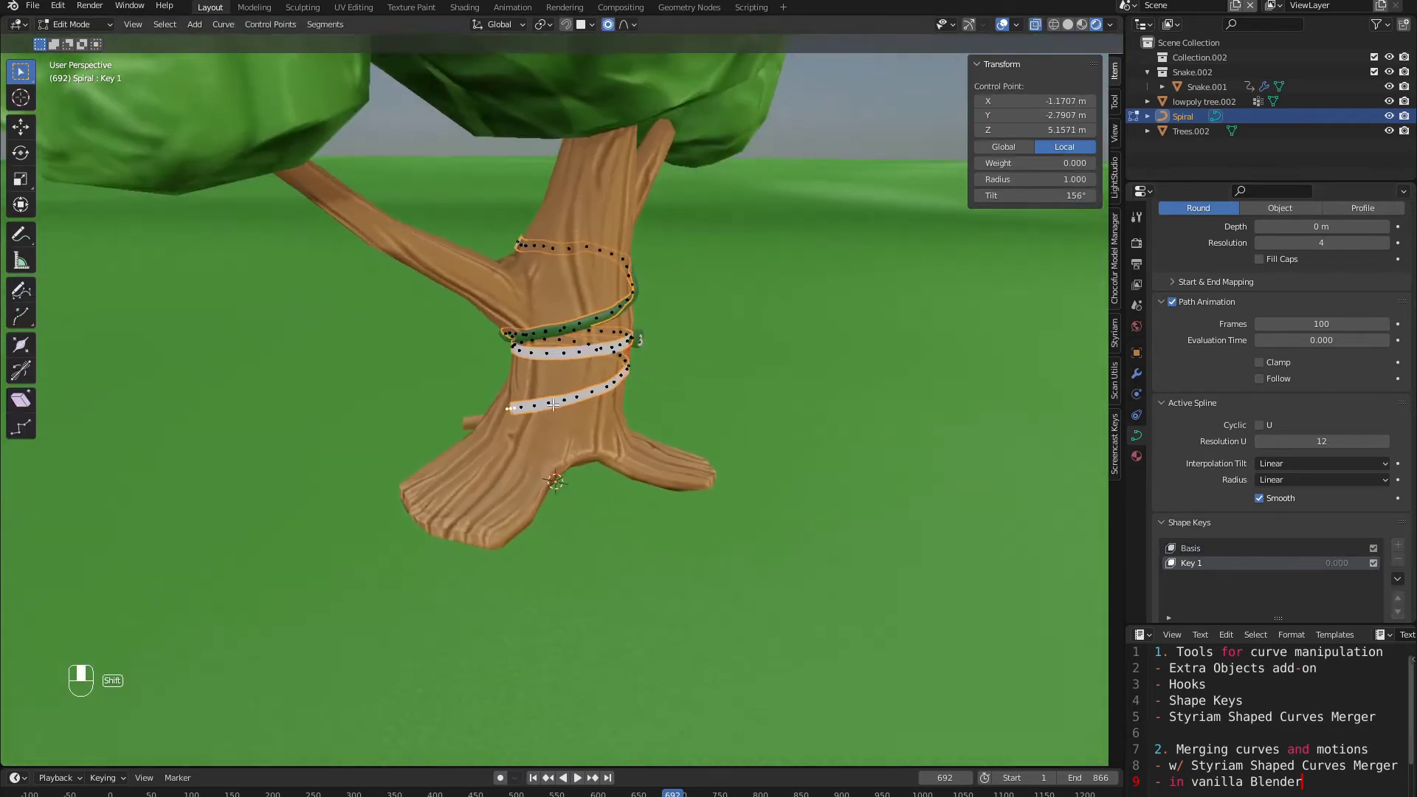
shift+middle_drag(617, 292, 608, 314)
scroll(608, 313, up, 3)
click(632, 25)
click(613, 148)
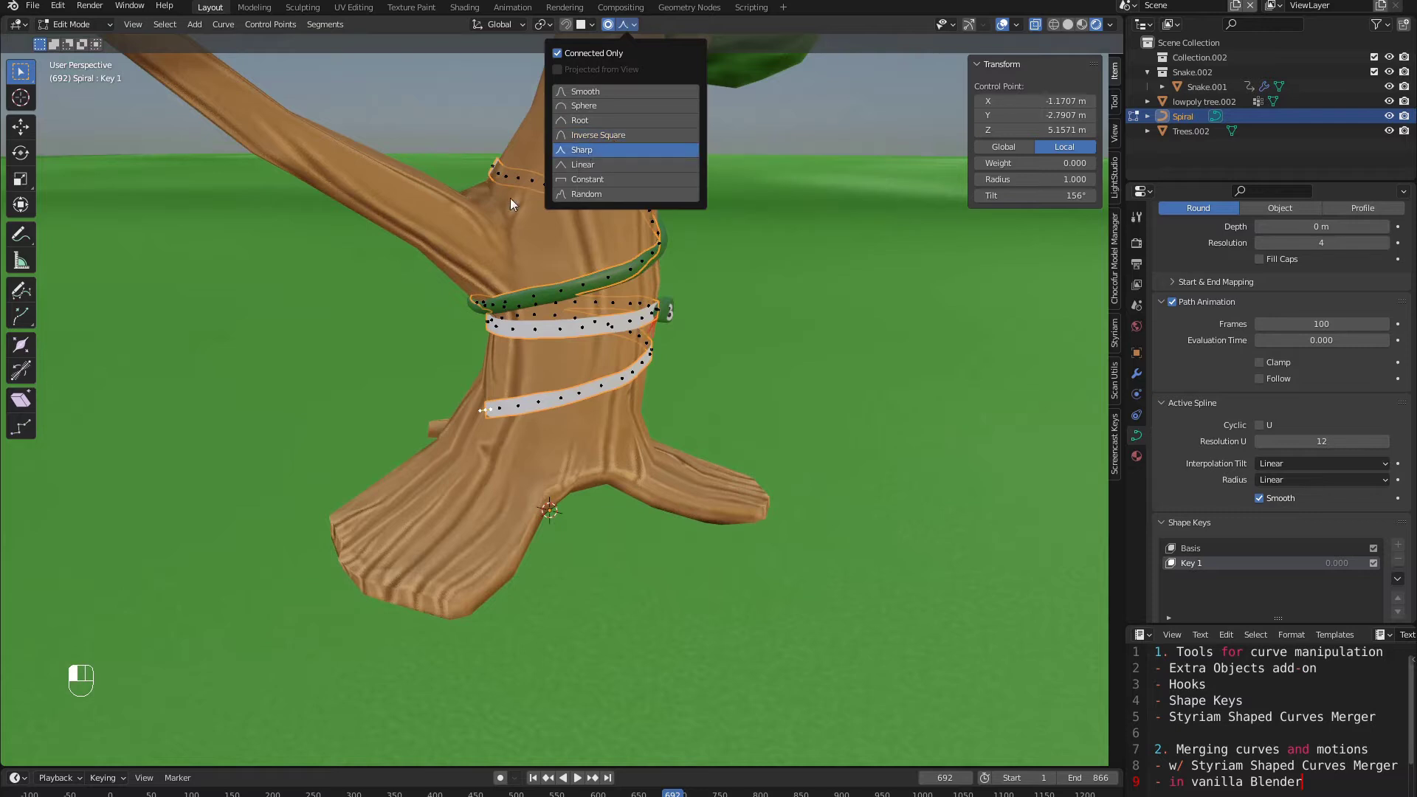
Step: Move the spiral's lower end point about 16 m away from the trunk to ground level with proportional size 9.85 m
key(g)
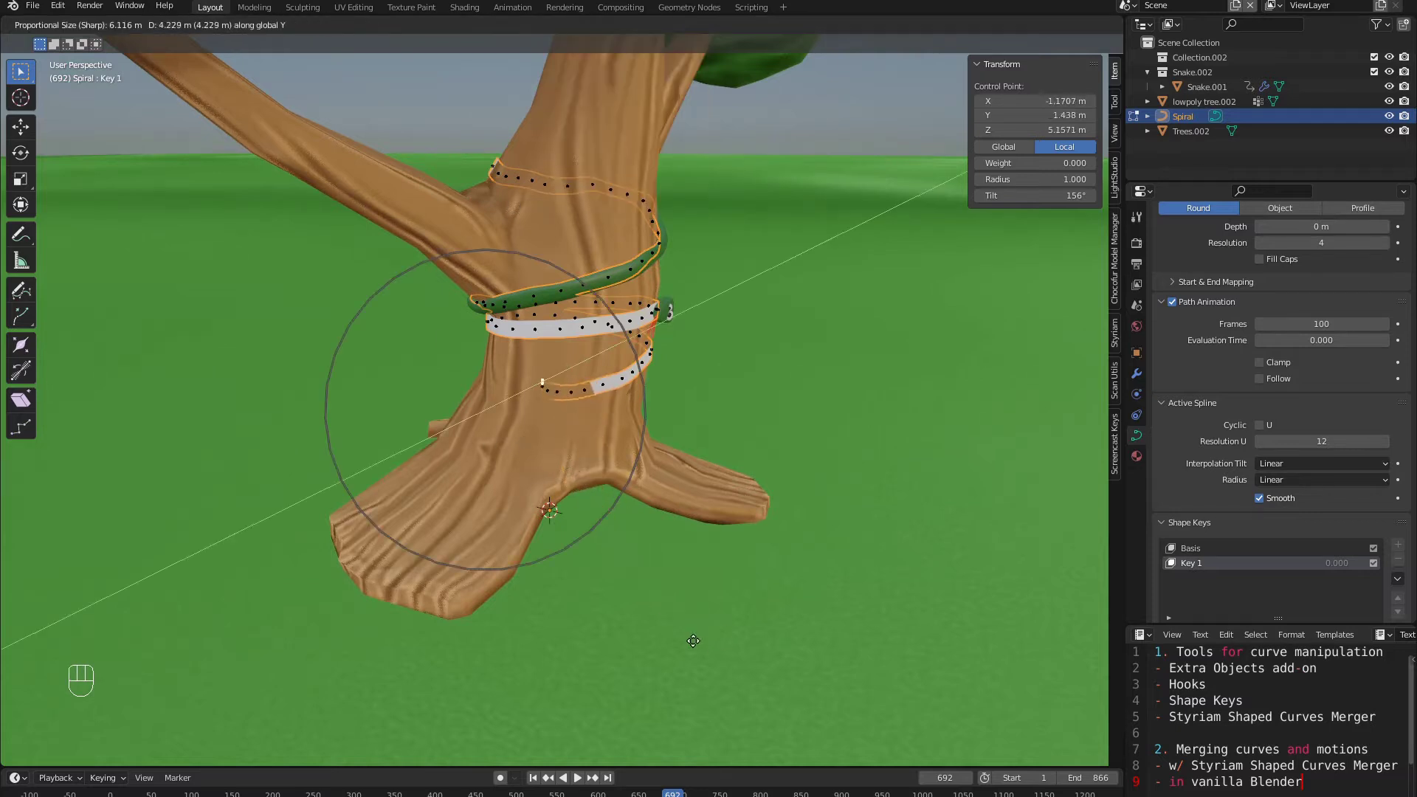
right_click(740, 667)
middle_drag(635, 120, 631, 214)
key(g)
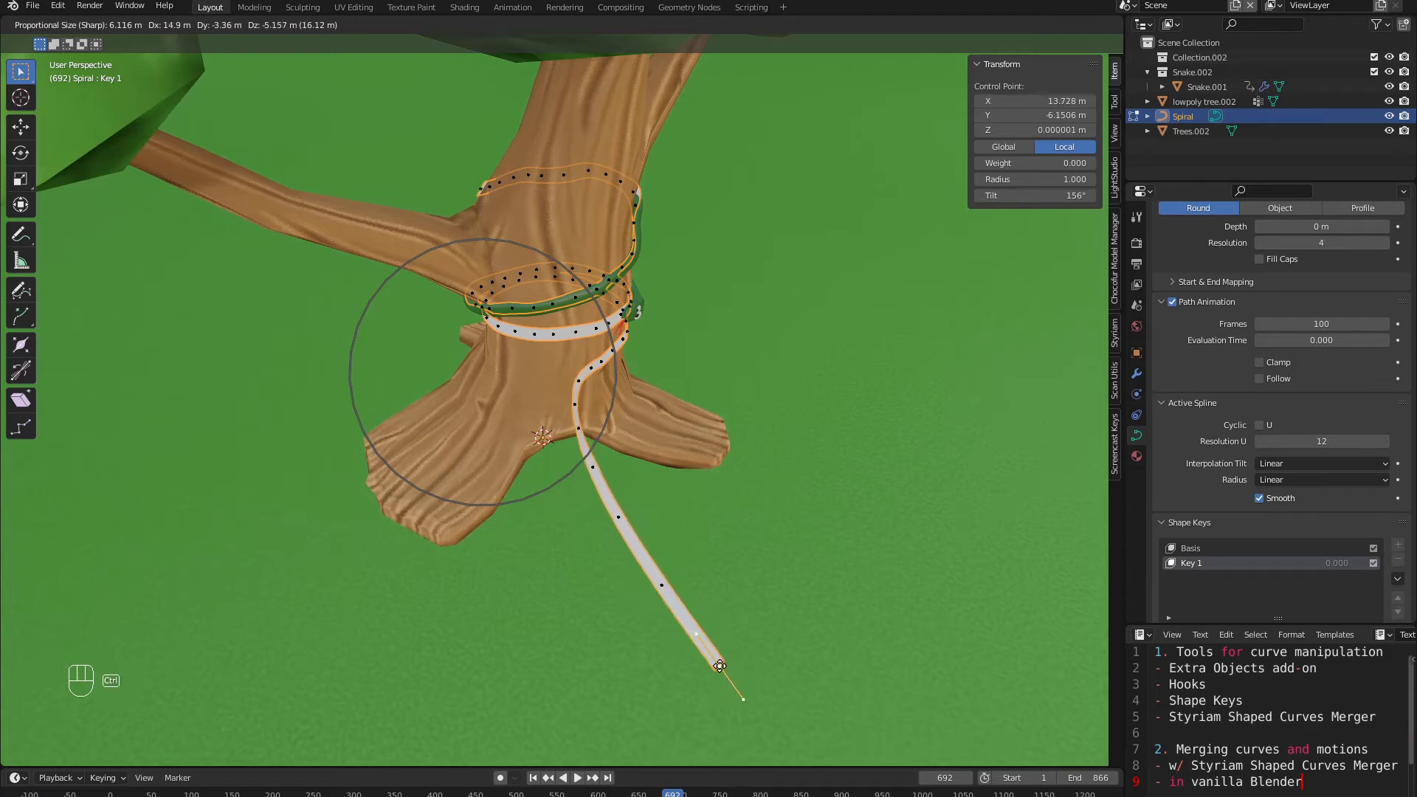
scroll(730, 671, down, 5)
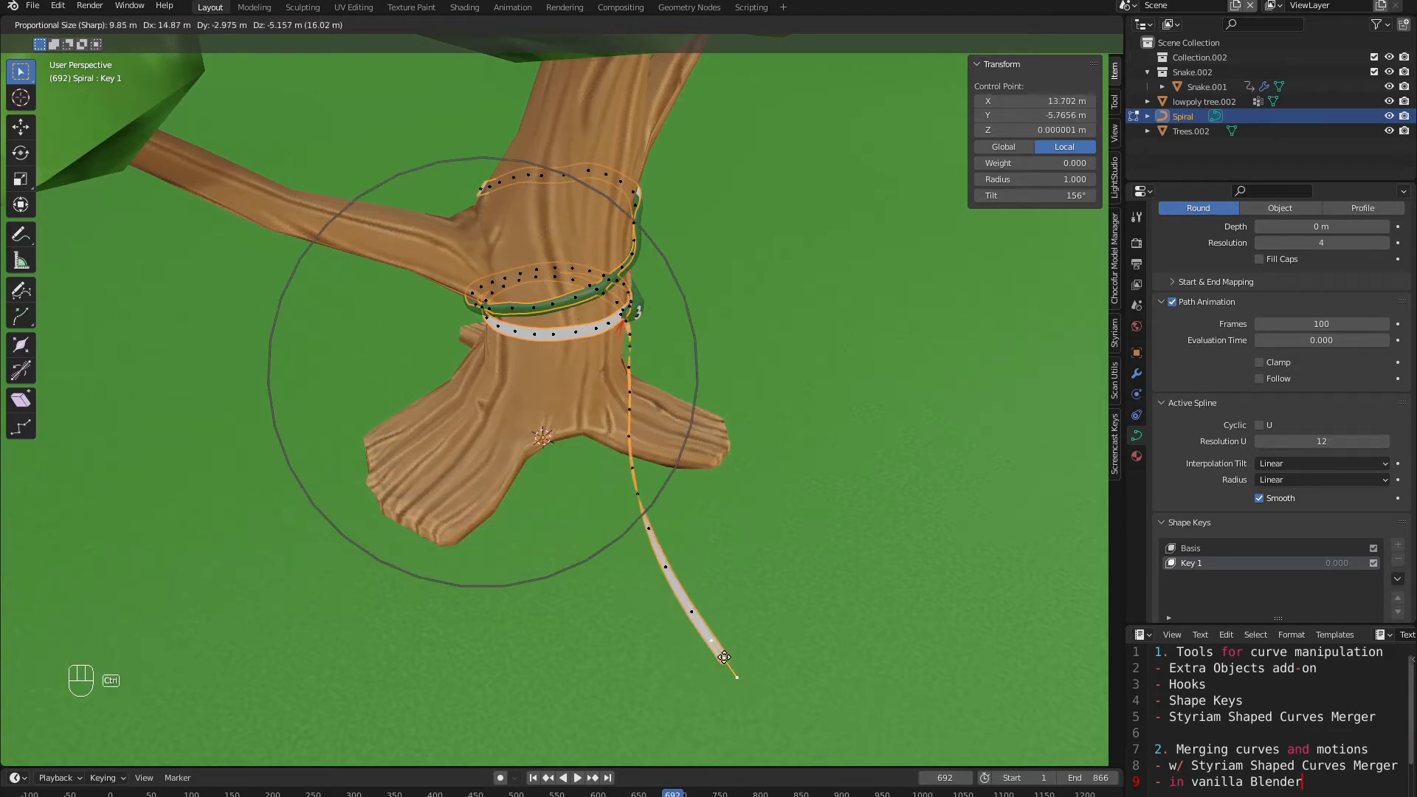
click(720, 652)
Step: Select the control point where the pulled-out lower part of the spiral leaves the trunk
middle_drag(719, 651, 458, 433)
middle_drag(603, 373, 601, 388)
click(568, 388)
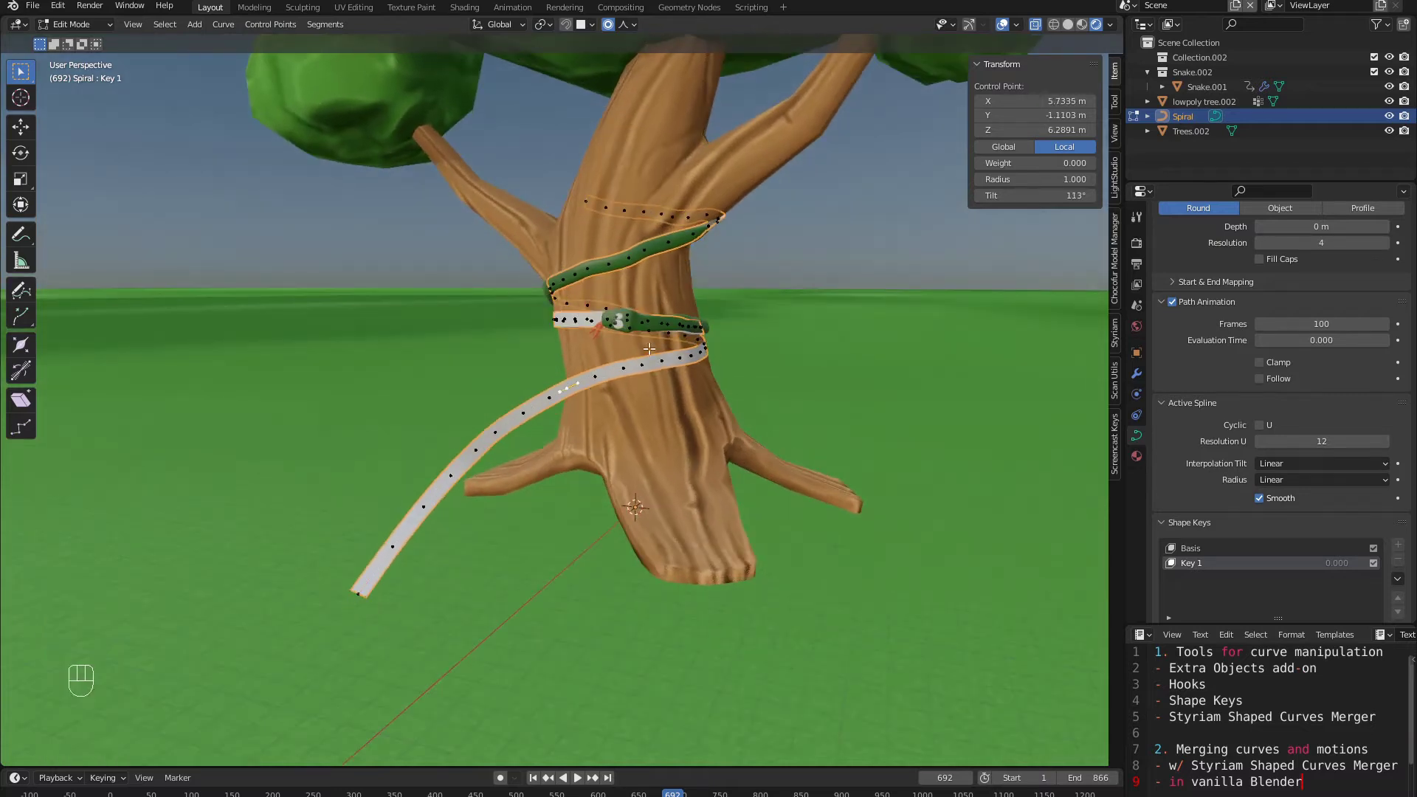
key(g)
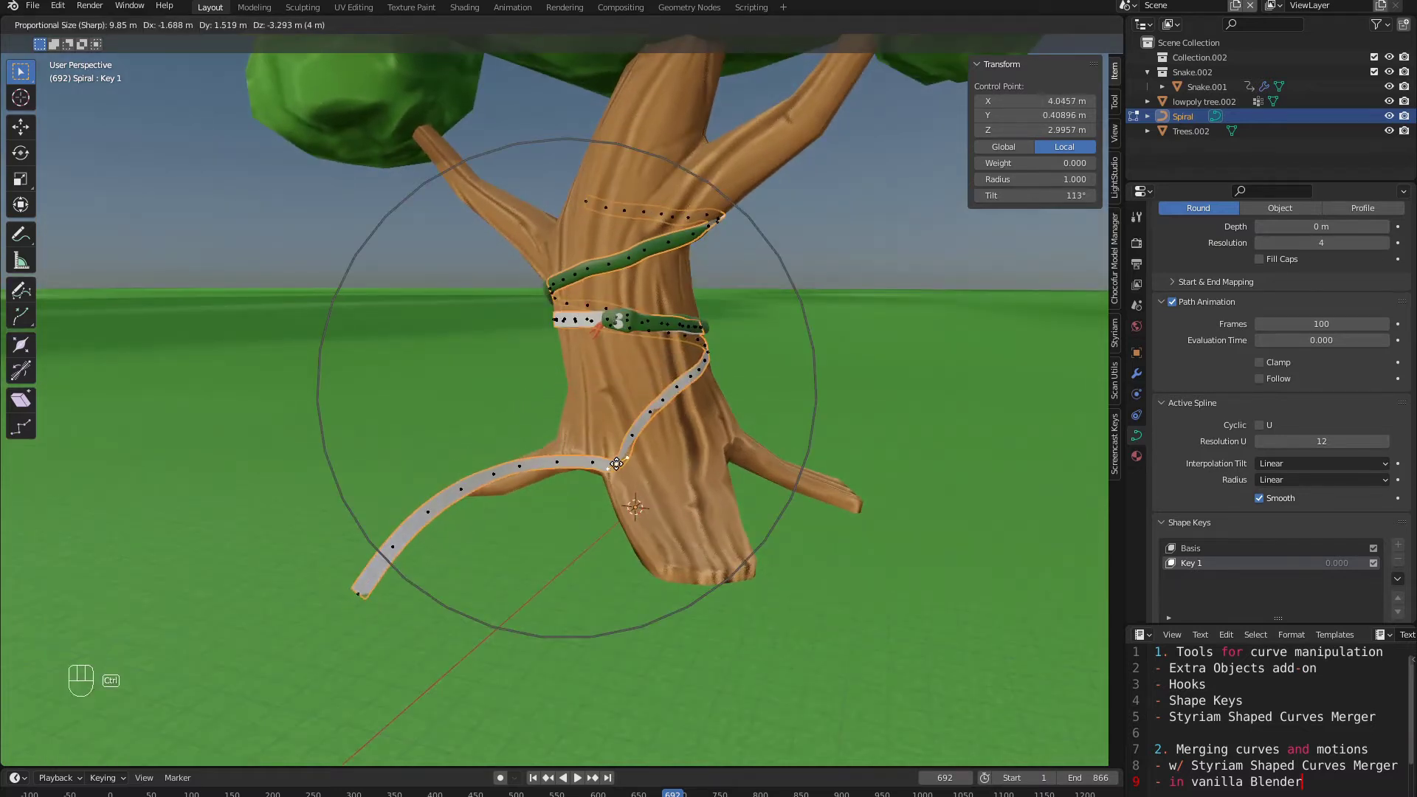
right_click(617, 461)
click(628, 27)
click(624, 135)
key(g)
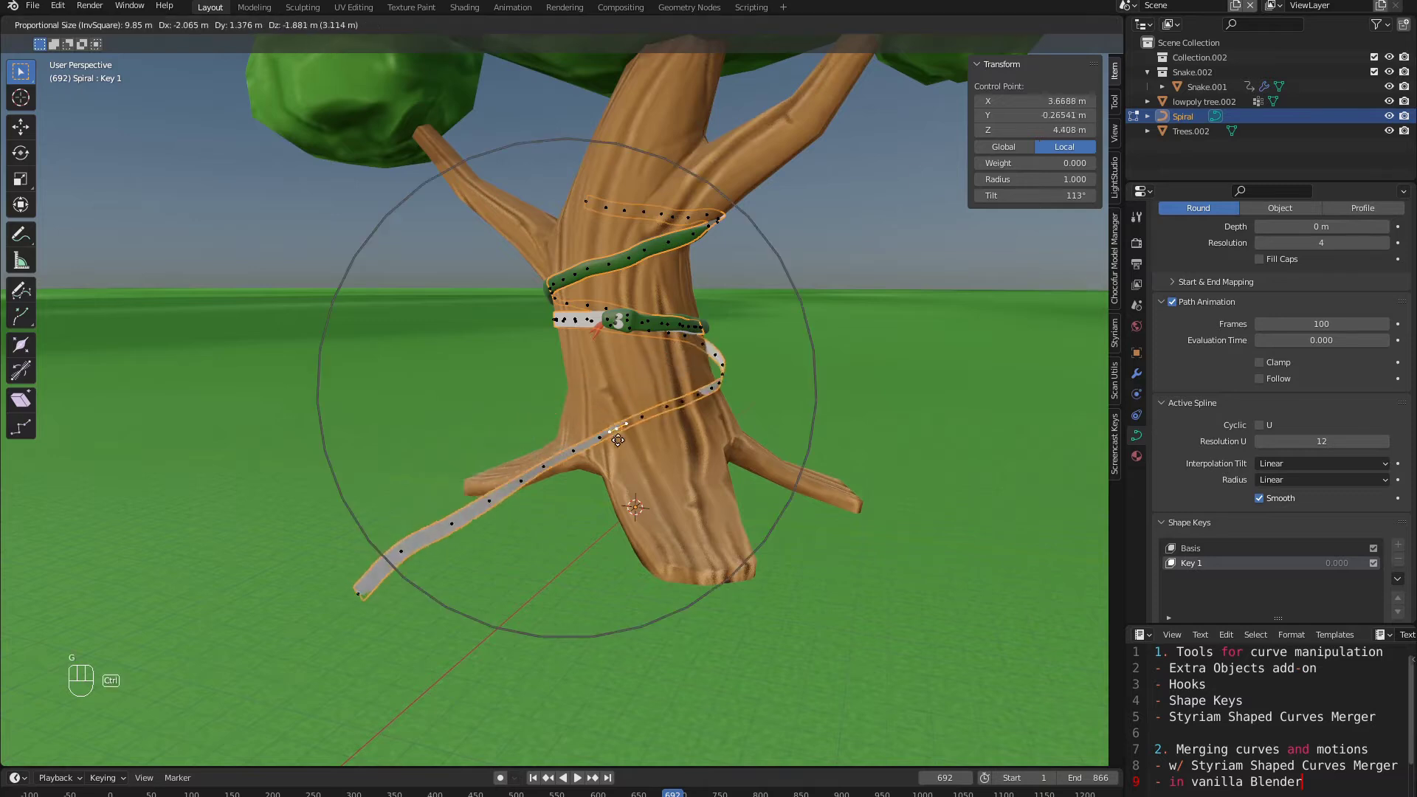
scroll(625, 474, up, 3)
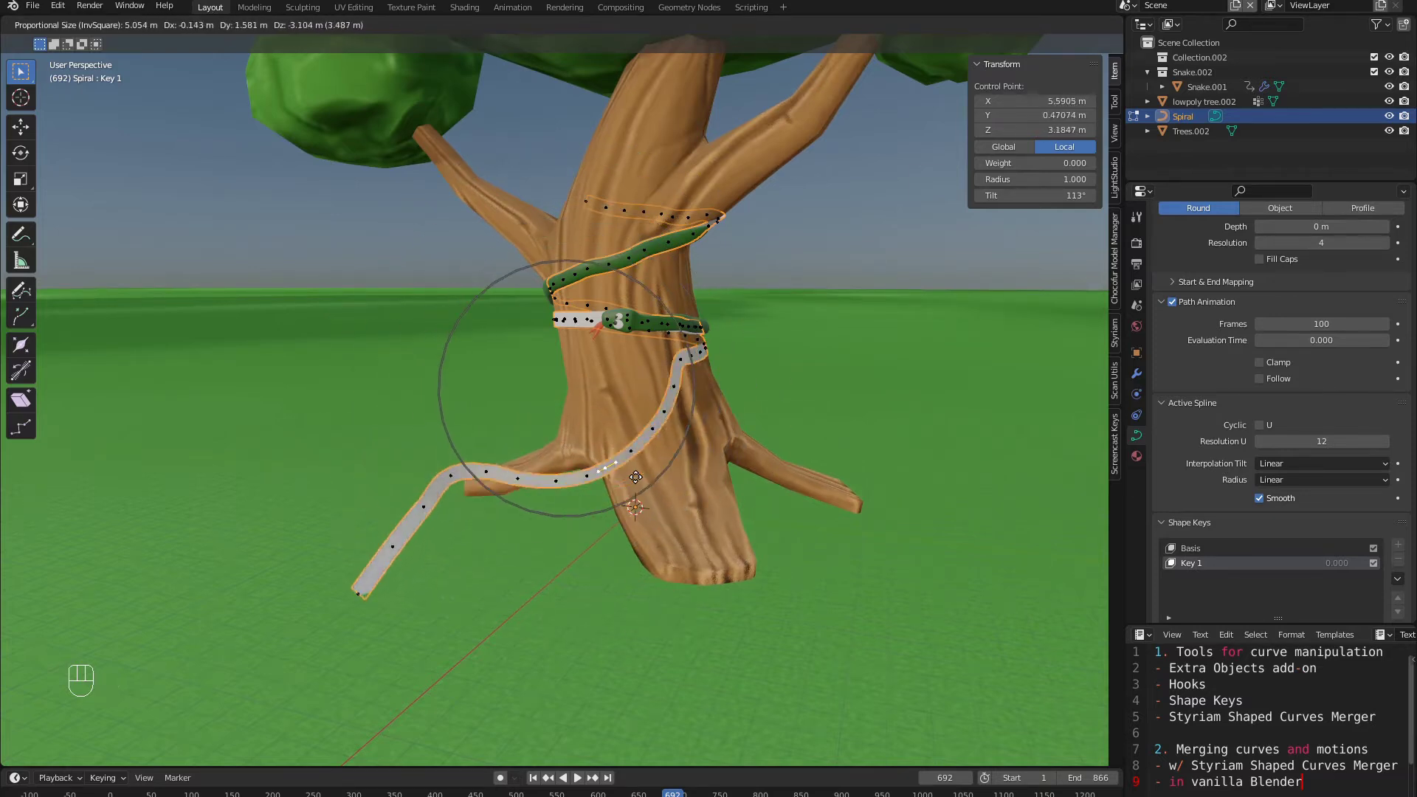
right_click(632, 475)
Step: Move the selected control point by -1.0725, 2.3094 and -4.49 m with Sharp falloff and proportional size 11.918
click(627, 26)
click(582, 150)
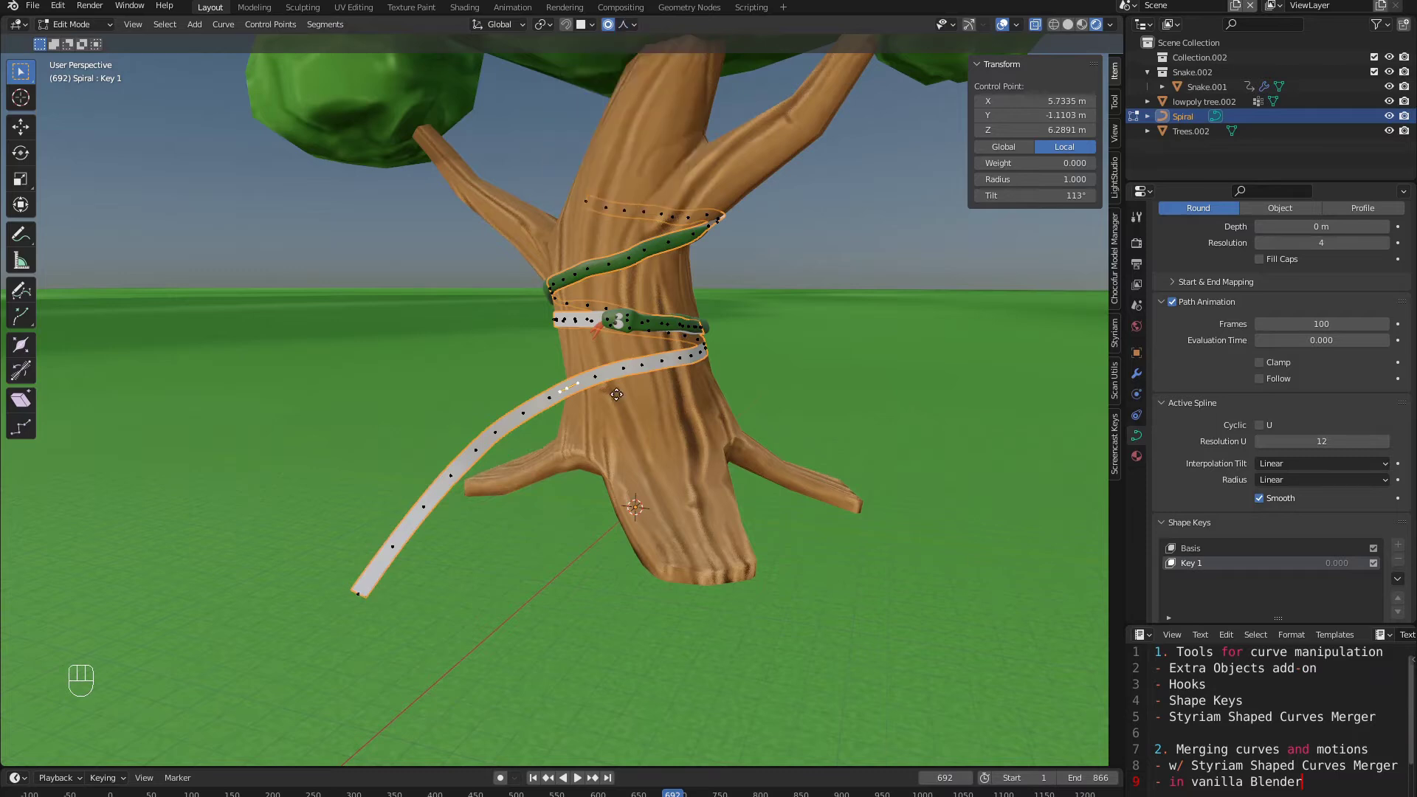
scroll(638, 482, down, 5)
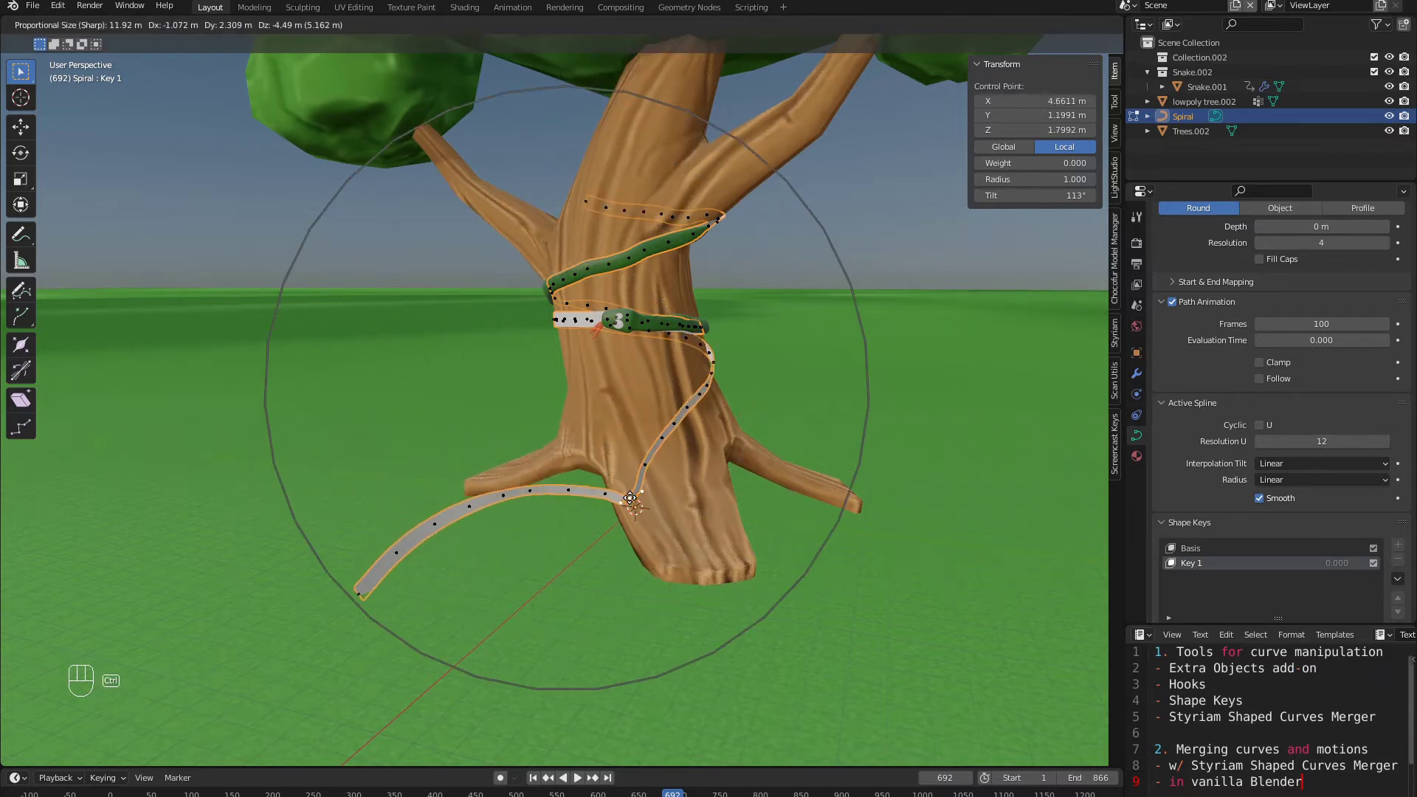
click(629, 498)
Step: Tilt the control point at the bend near the trunk's base by 123° with proportional size 11.918
scroll(630, 496, down, 2)
middle_drag(628, 472, 653, 450)
scroll(647, 443, up, 2)
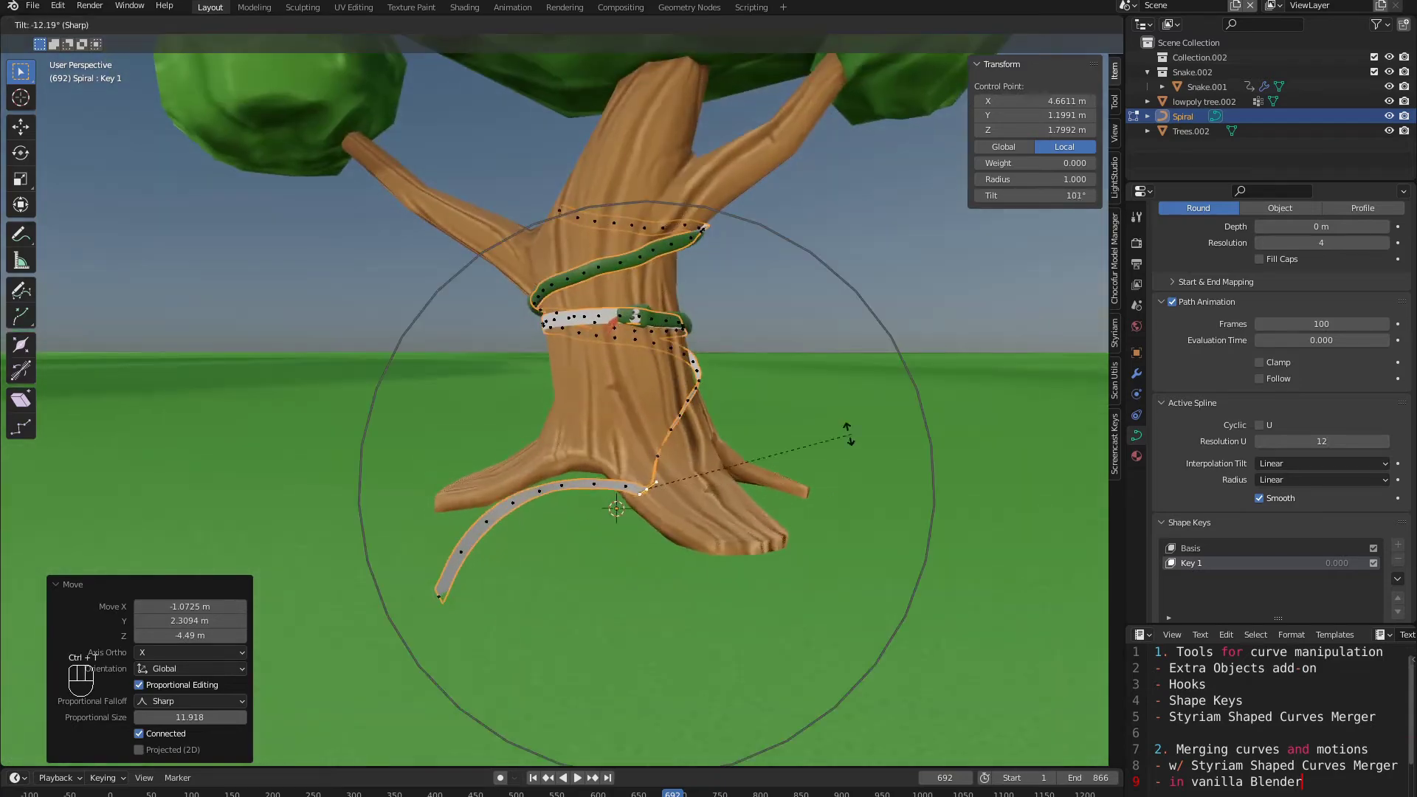
click(578, 612)
scroll(591, 602, up, 3)
mouse_move(665, 517)
middle_down()
mouse_move(797, 523)
mouse_move(952, 635)
mouse_move(926, 479)
mouse_move(694, 439)
mouse_move(830, 398)
middle_up()
key(ctrl+t)
right_click(937, 503)
key(ctrl+t)
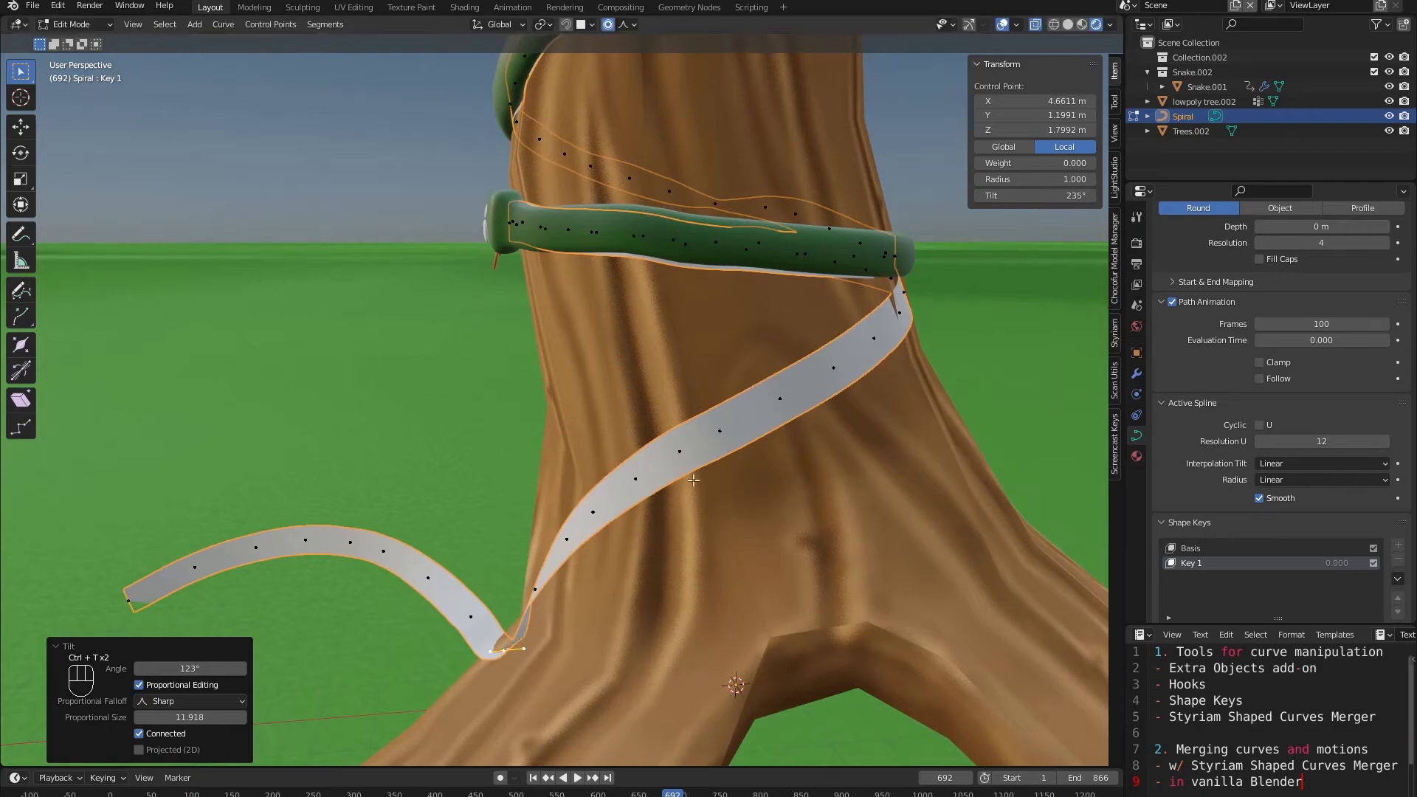
Step: Nudge a control point on the lowered section of the curve near the trunk's base
middle_drag(693, 481, 887, 351)
scroll(753, 424, down, 2)
middle_drag(753, 428, 550, 509)
click(732, 369)
key(g)
click(769, 371)
Step: Tilt the end control point of the lowered curve by about 141° so the strip turns over near its tip
shift+middle_drag(550, 509, 708, 347)
click(579, 360)
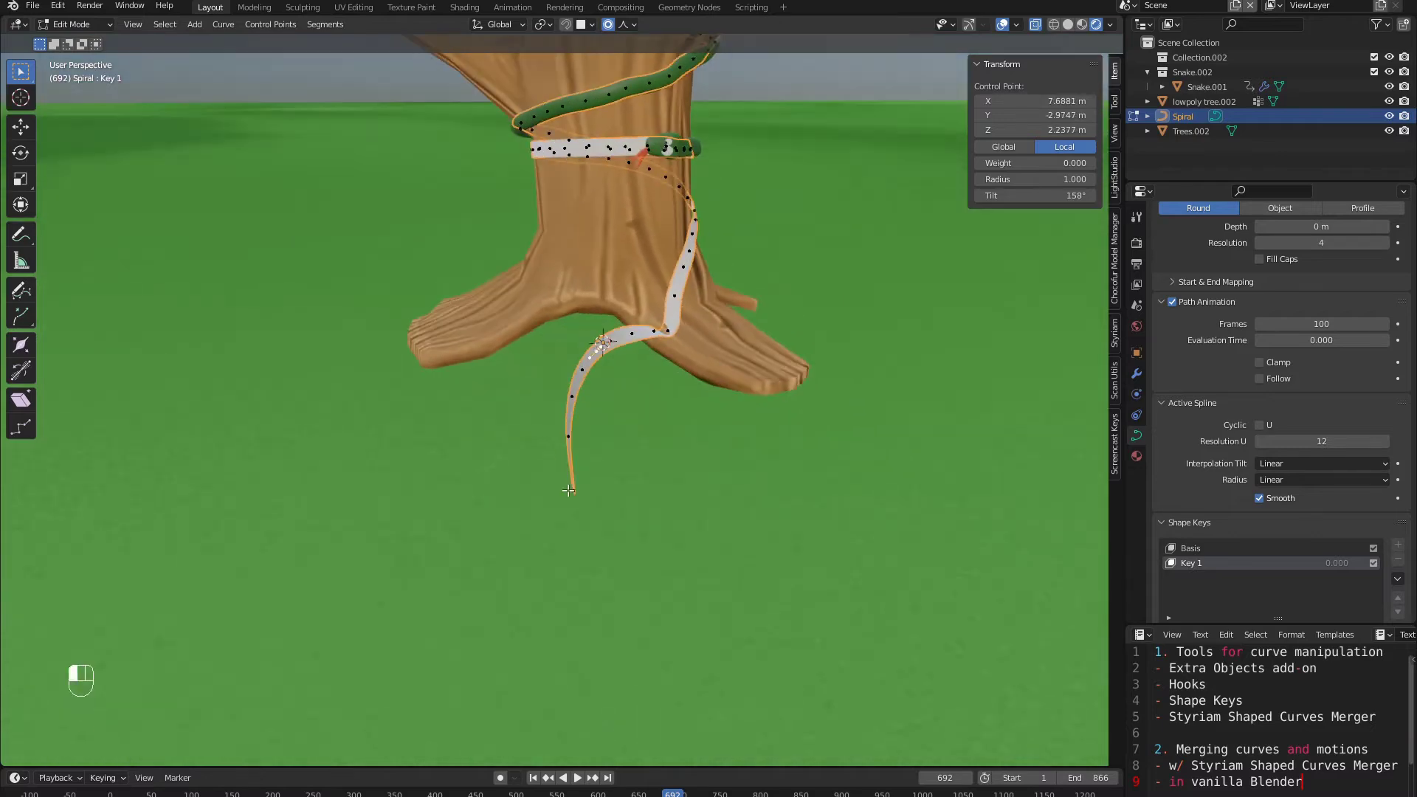
key(ctrl+t)
scroll(557, 625, down, 2)
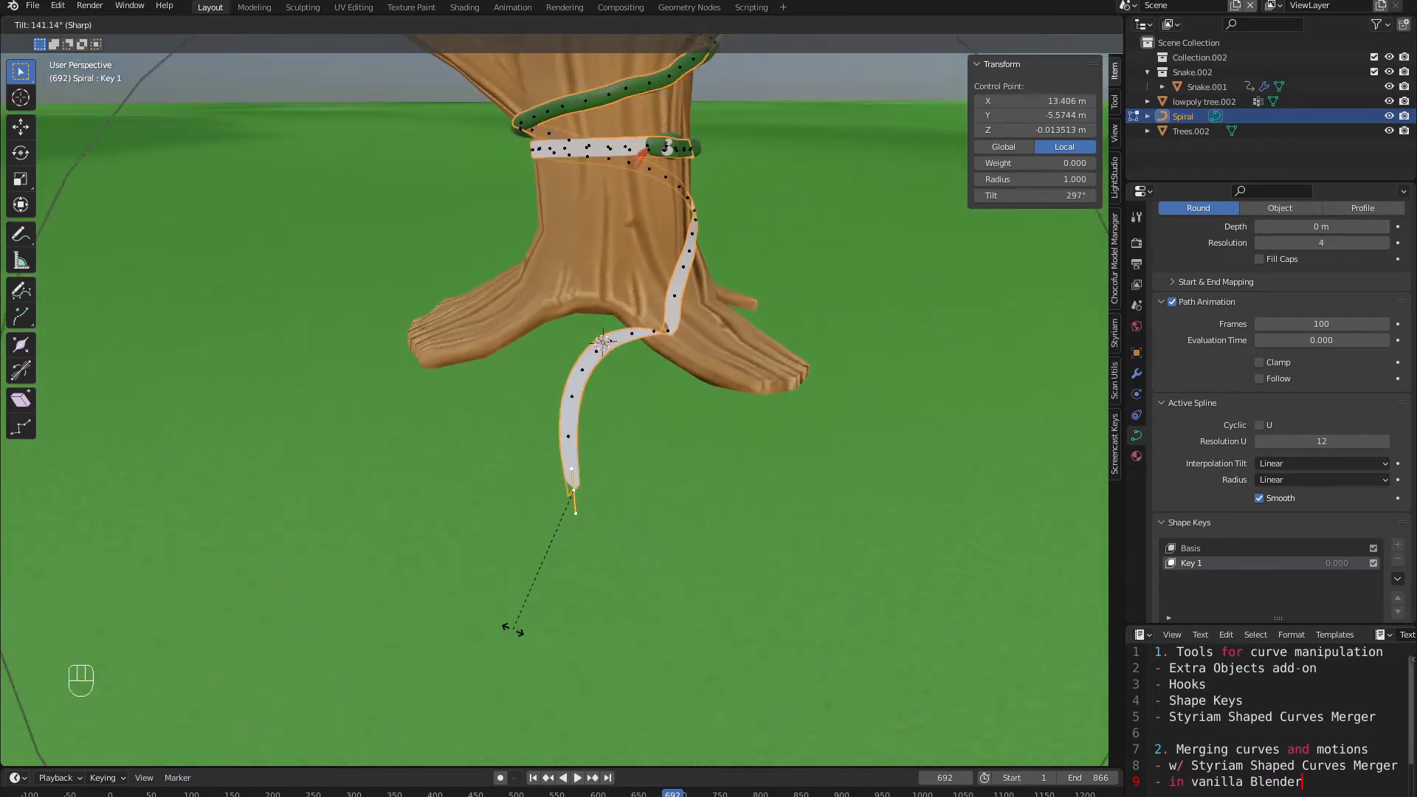
click(512, 629)
middle_drag(547, 517, 614, 498)
click(601, 382)
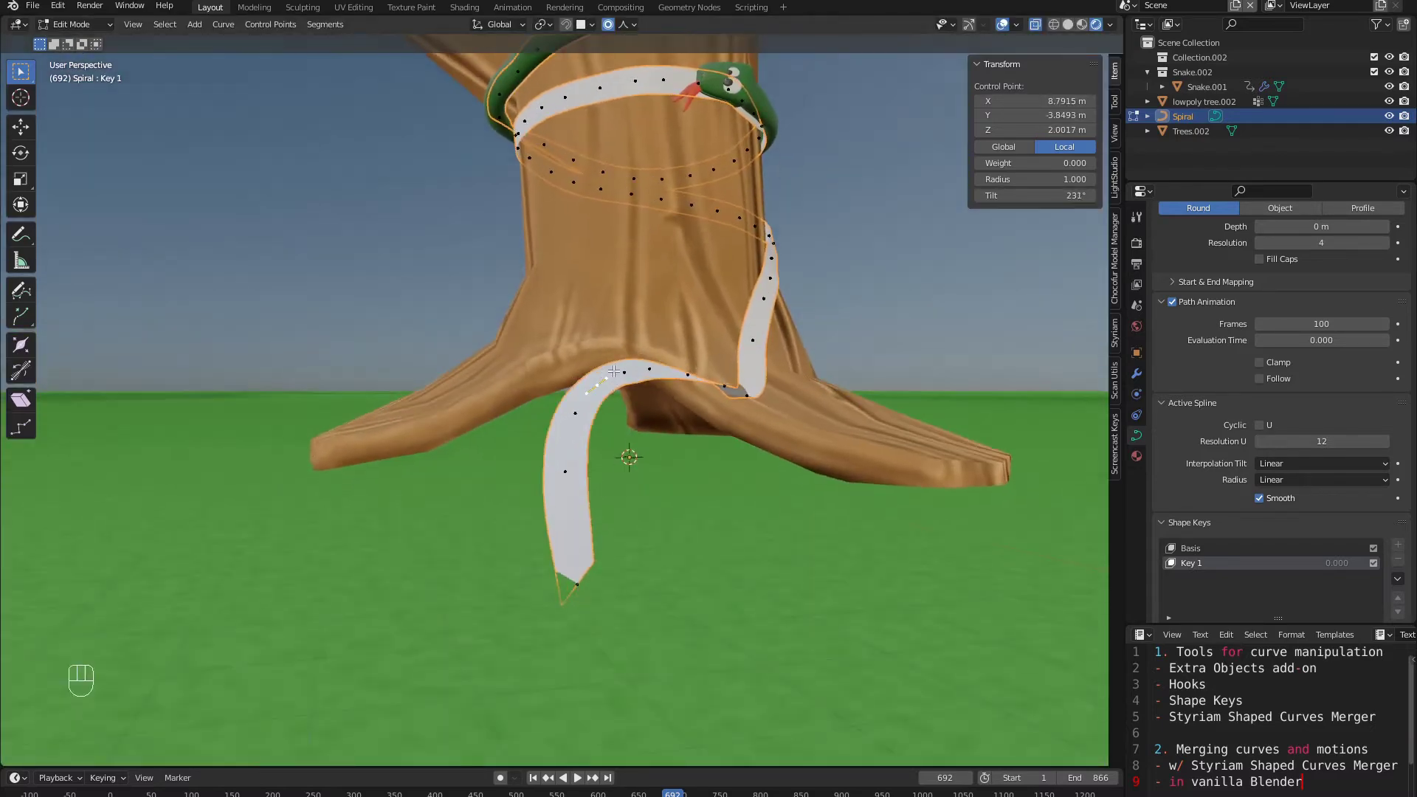
click(622, 372)
middle_drag(622, 372, 601, 402)
scroll(602, 402, down, 2)
middle_drag(872, 358, 914, 330)
key(g)
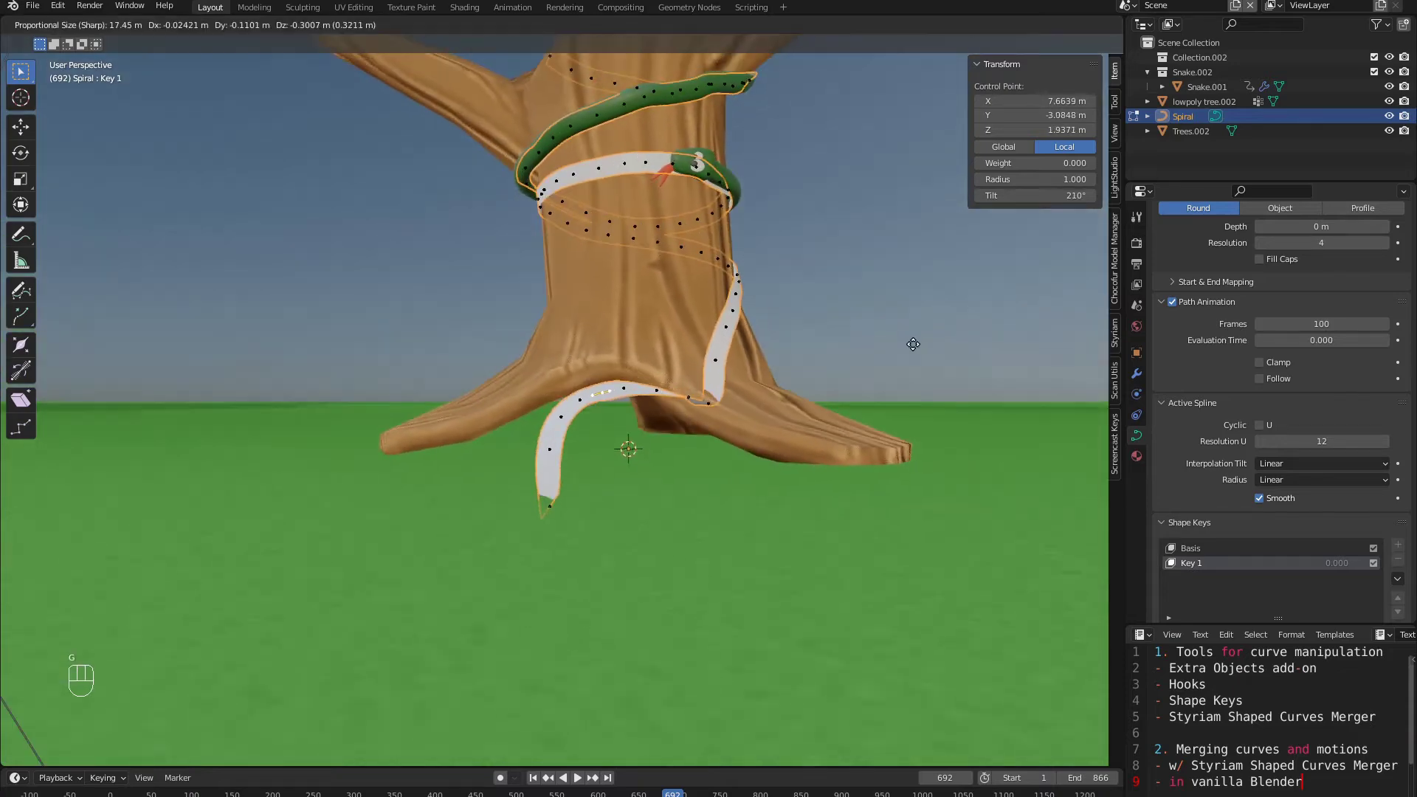
scroll(917, 395, down, 3)
scroll(915, 402, up, 1)
right_click(915, 402)
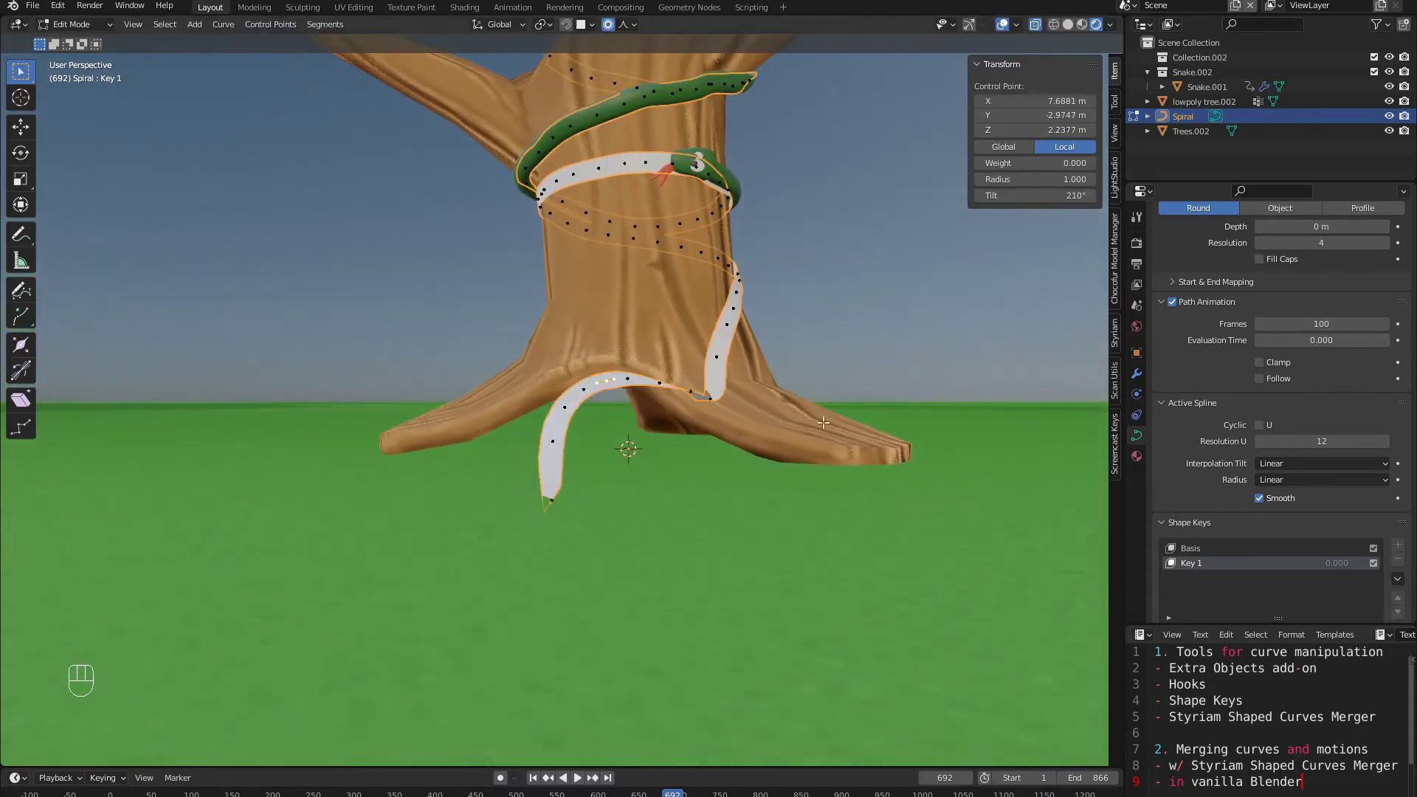
Step: Select the control points from the bend at the trunk out to the curve's end and flatten them by scaling along global Z
middle_drag(915, 402, 871, 435)
shift+click(453, 551)
shift+click(765, 372)
key(s)
key(z)
scroll(848, 402, up, 10)
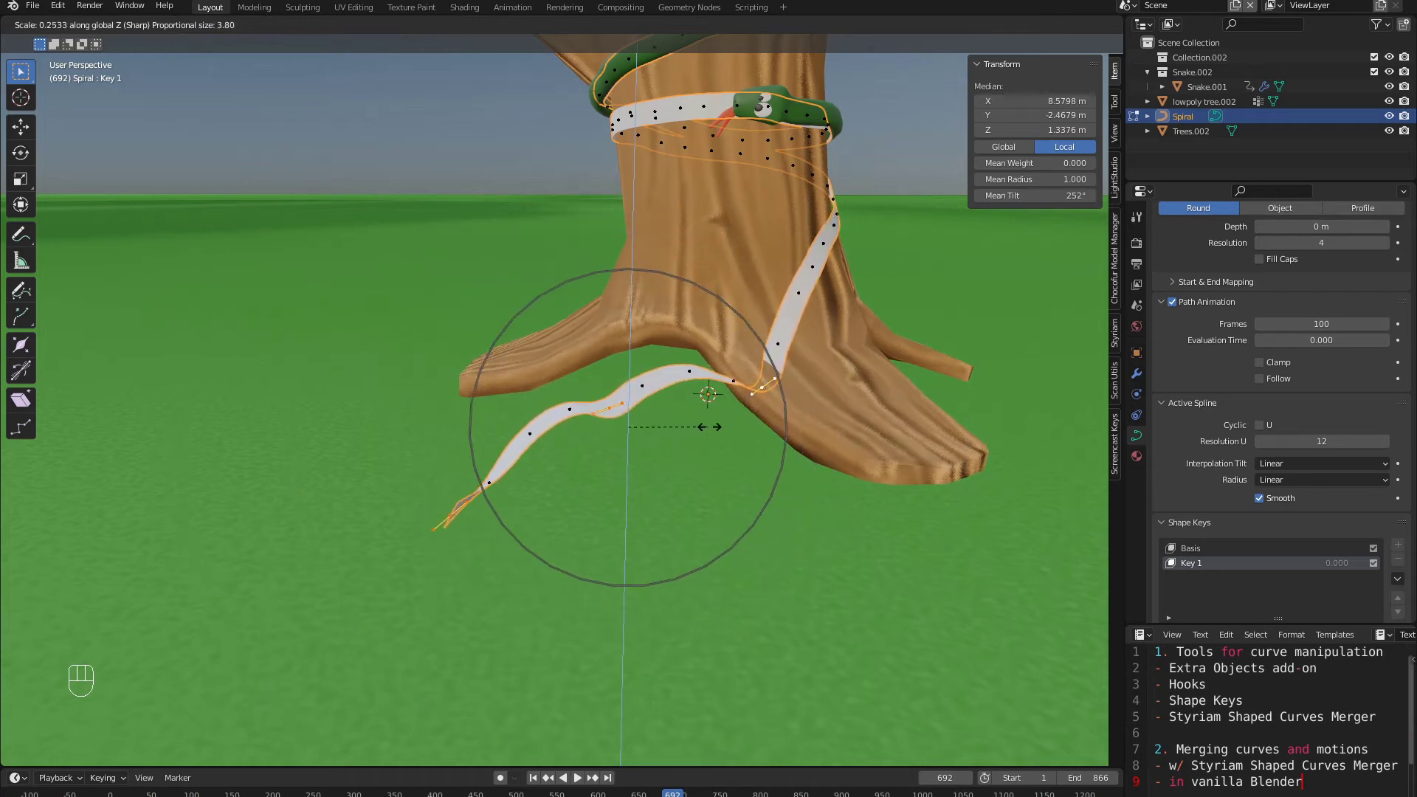
right_click(708, 426)
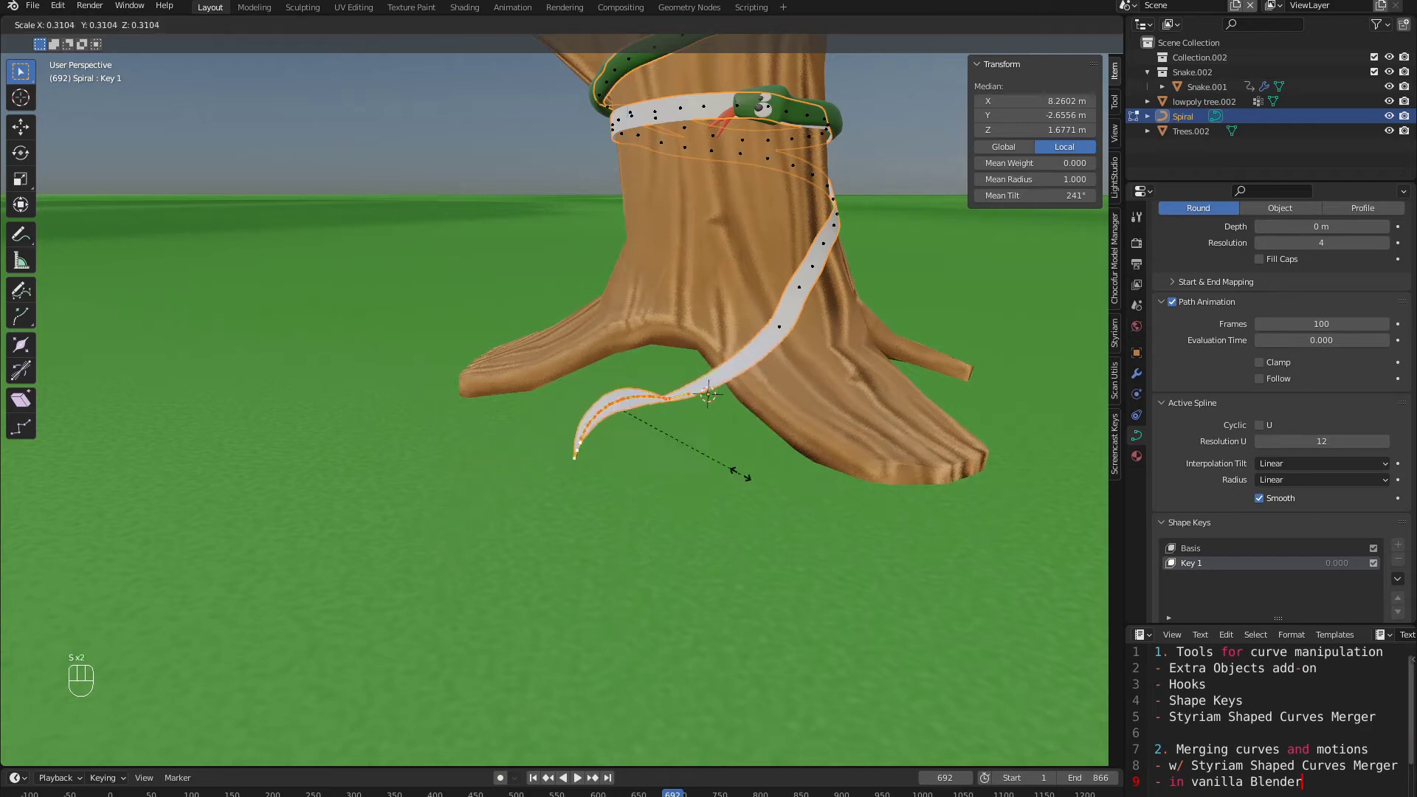
click(636, 424)
Step: Raise the control point at the bend near the trunk's base 0.371 m along global Z with proportional size 3.797
mouse_move(638, 420)
middle_down()
mouse_move(759, 436)
mouse_move(683, 457)
mouse_move(653, 435)
middle_up()
click(803, 397)
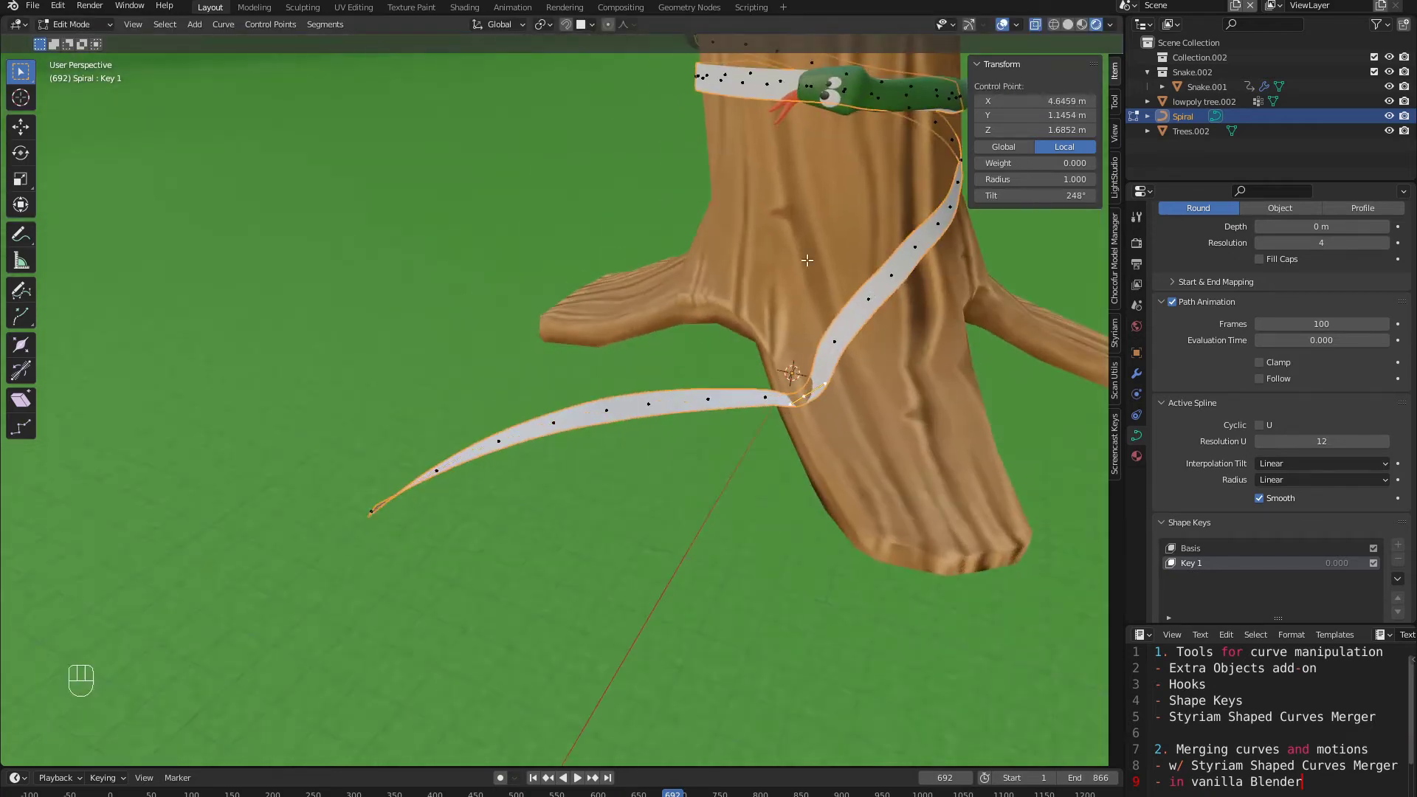
key(g)
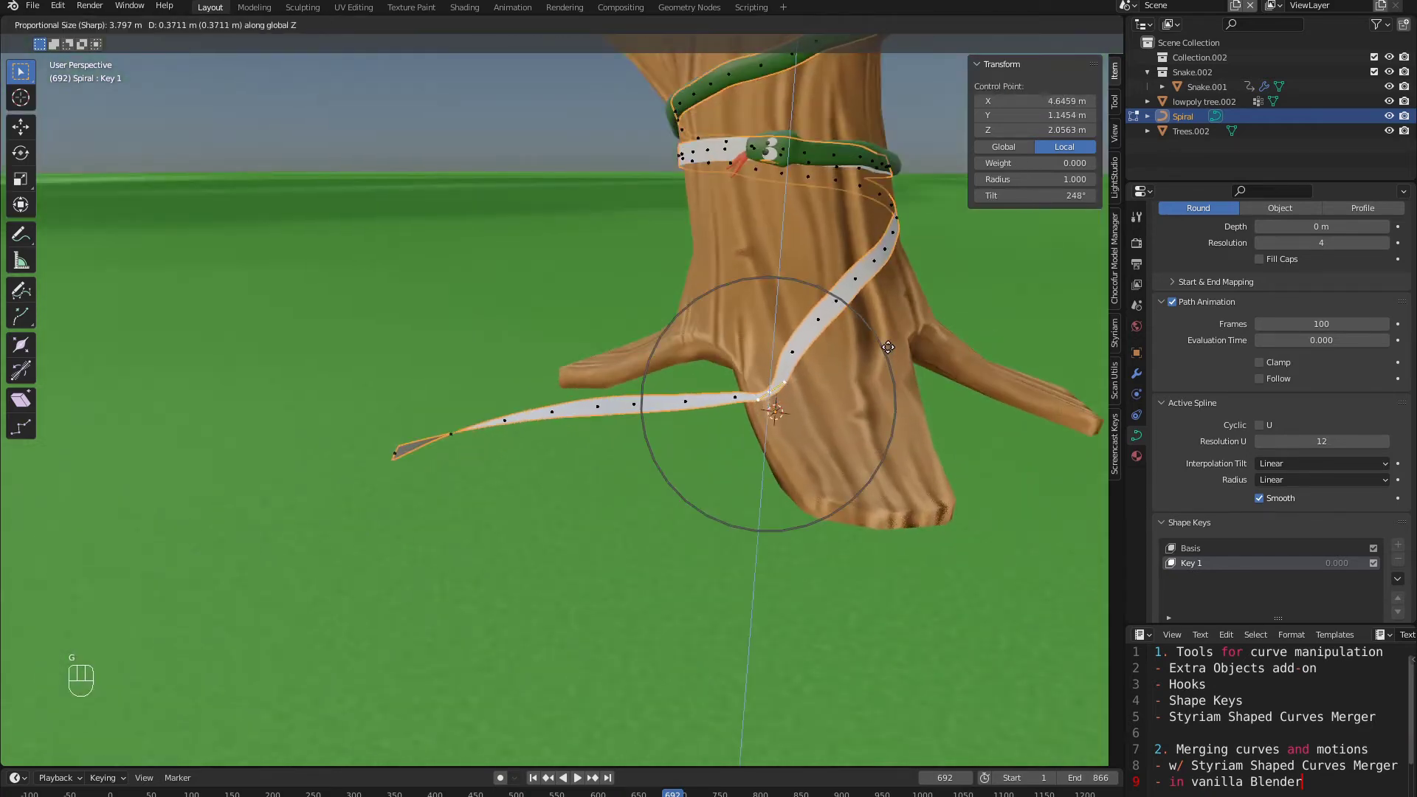
click(887, 347)
middle_drag(819, 363, 901, 376)
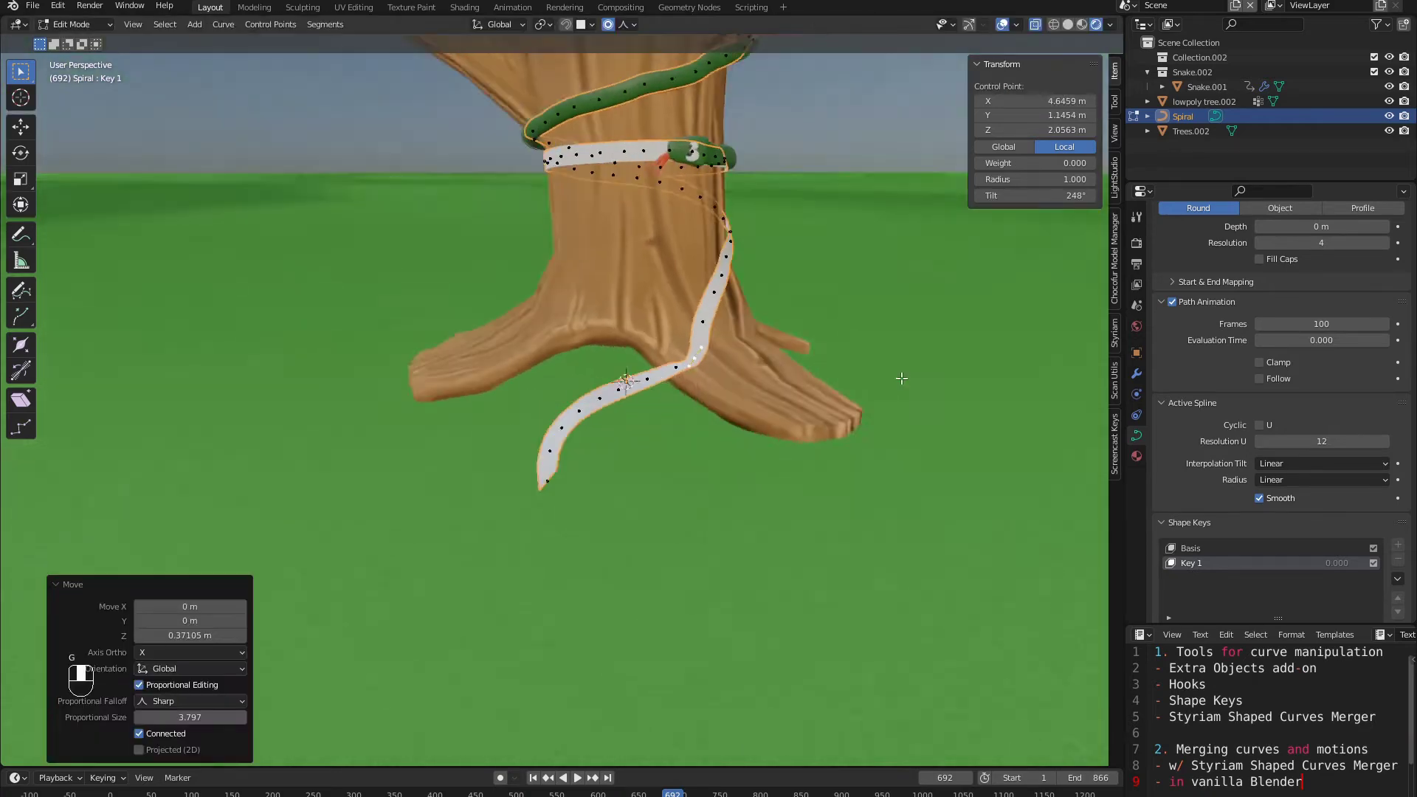
Step: Move the lowered curve's end control point outward and about 1.5 m down to ground level in front view, with proportional size 13.11
middle_drag(727, 377, 749, 399)
key(g)
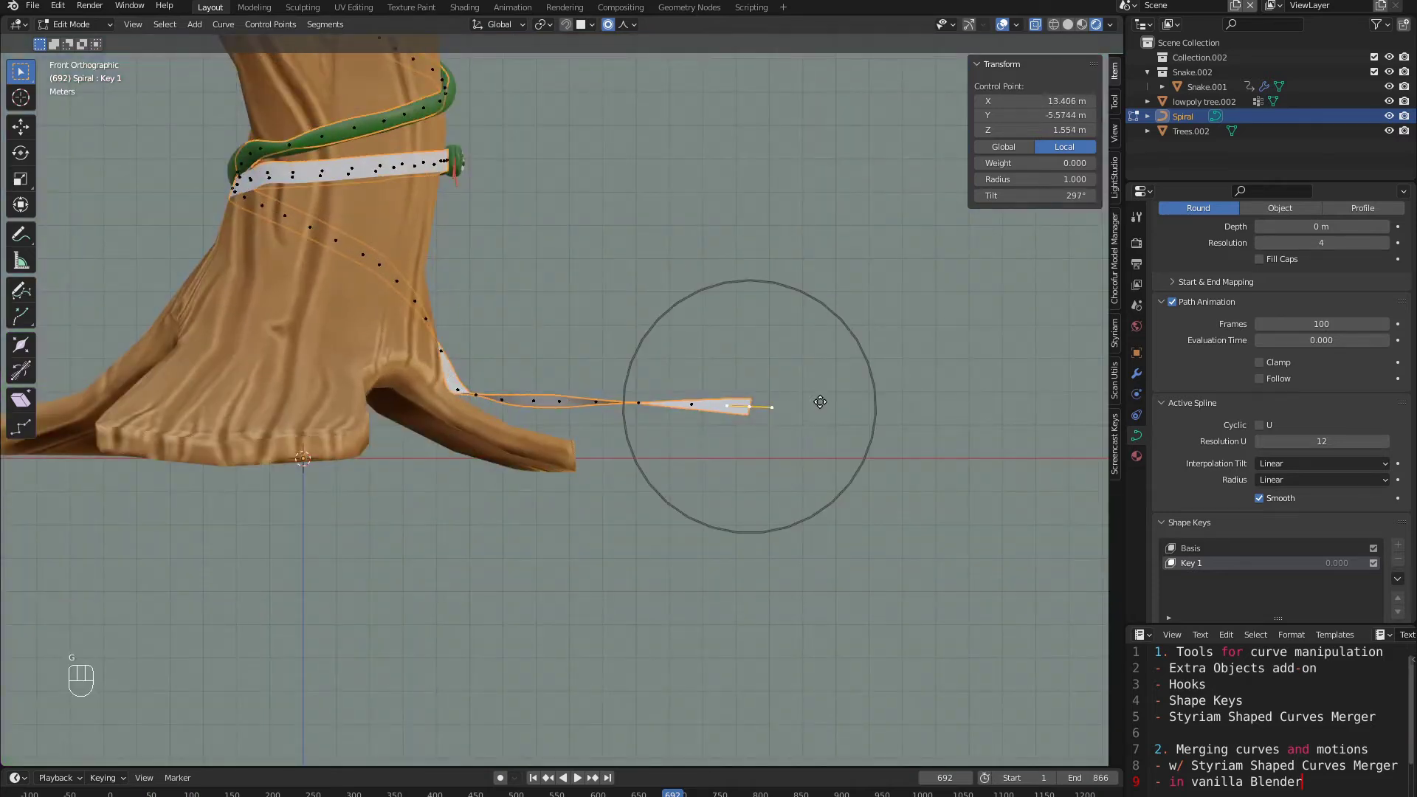
scroll(882, 447, down, 9)
scroll(866, 451, down, 2)
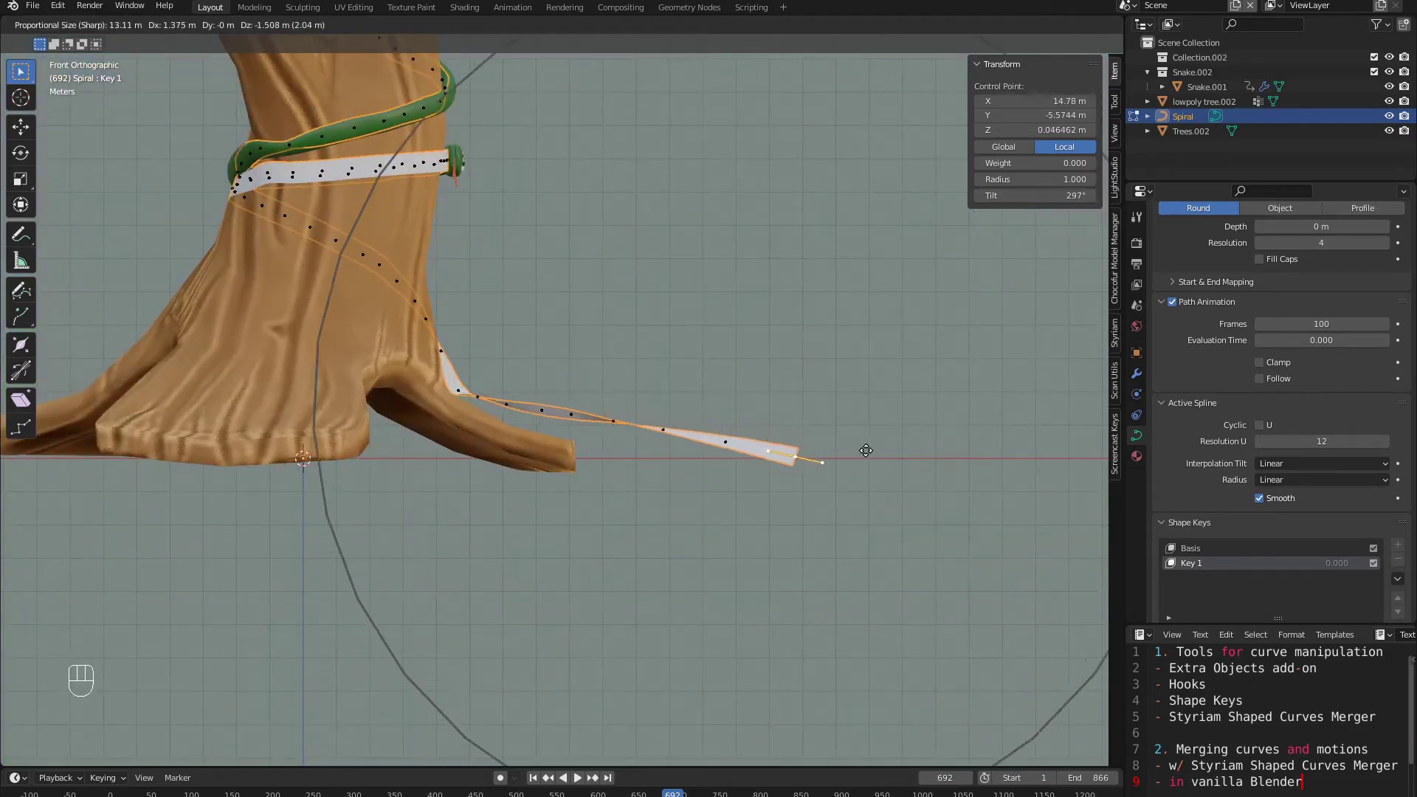
click(864, 450)
mouse_move(649, 414)
middle_down()
mouse_move(493, 411)
mouse_move(481, 424)
mouse_move(476, 411)
mouse_move(633, 402)
mouse_move(629, 429)
middle_up()
Step: Set the spiral's Key 1 shape key value to 1.000 and slide the snake 34.924 m along Y down the lowered curve
key(Tab)
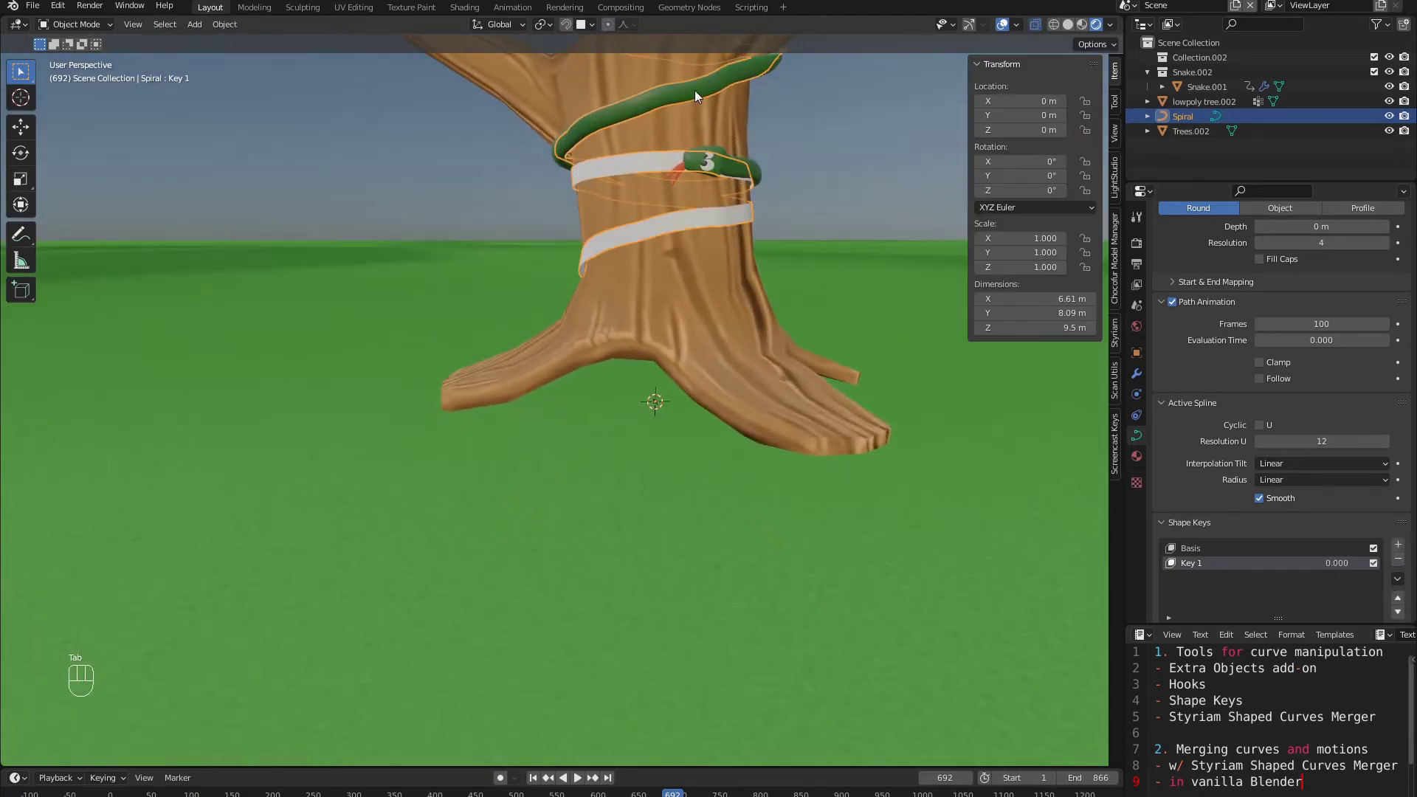
drag(1337, 563, 1381, 563)
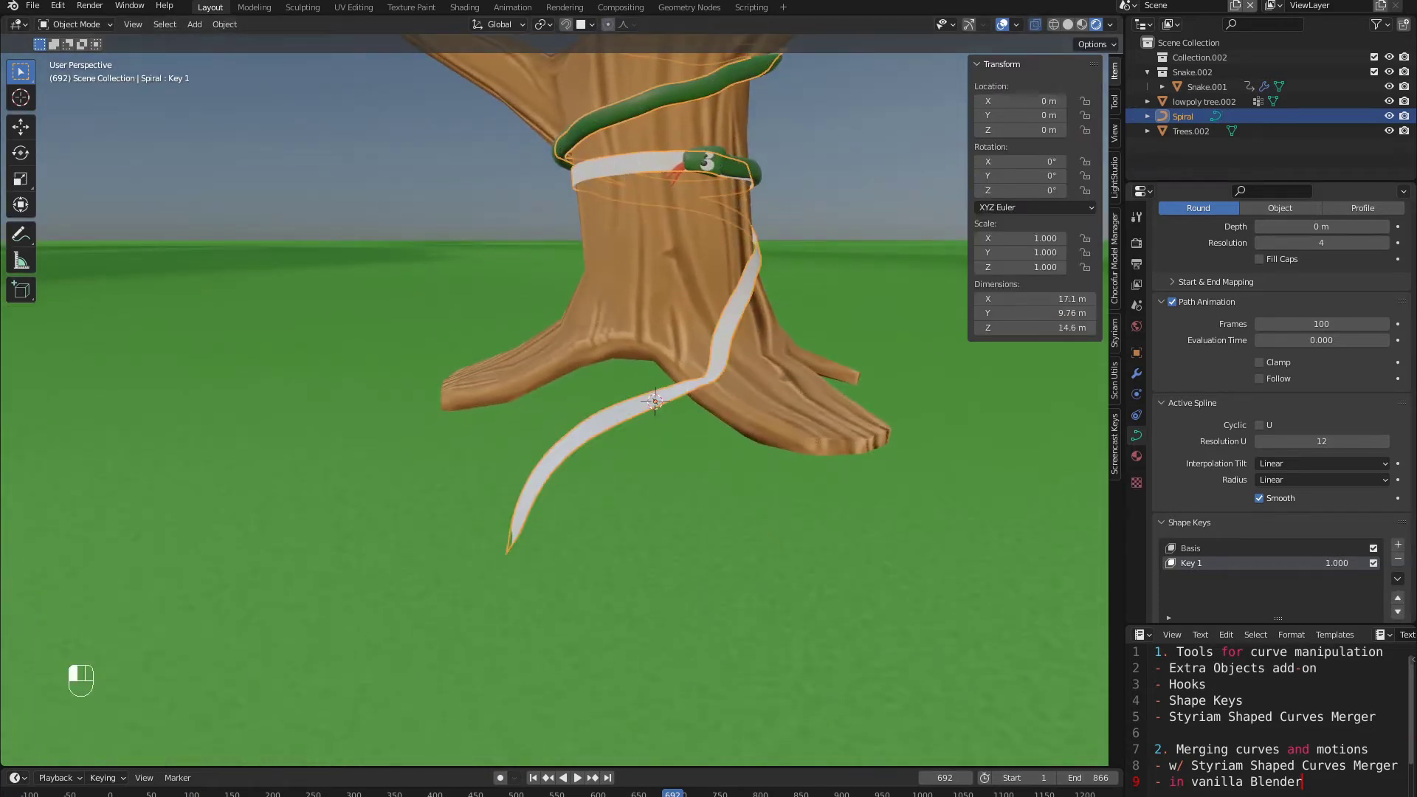
click(701, 88)
key(g)
key(y)
click(320, 312)
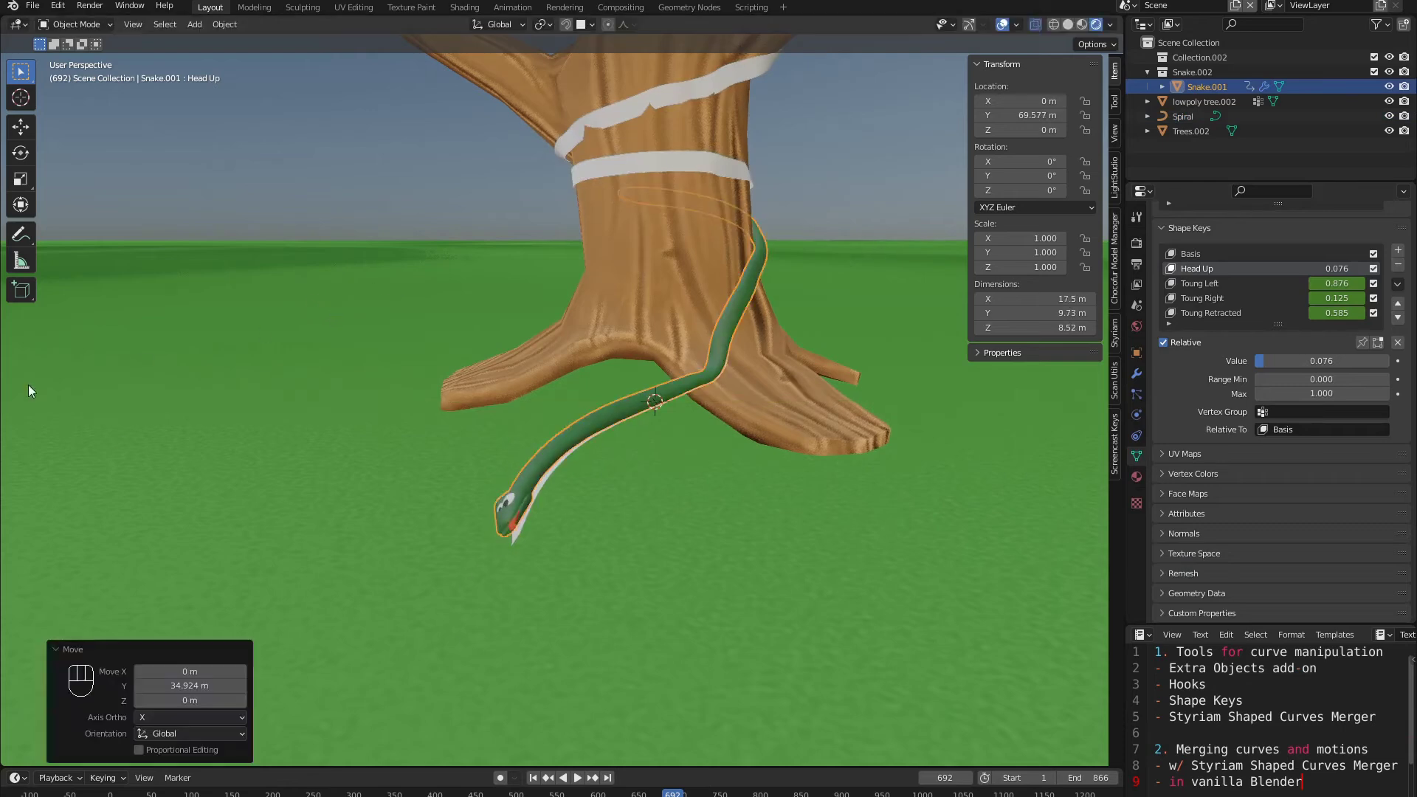
Step: Tilt the spiral's end control point by -64.1° with proportional size 15.863 to straighten the snake's head
click(519, 533)
key(Tab)
middle_drag(583, 432, 664, 422)
scroll(668, 422, up, 1)
shift+middle_drag(683, 421, 675, 384)
key(ctrl+t)
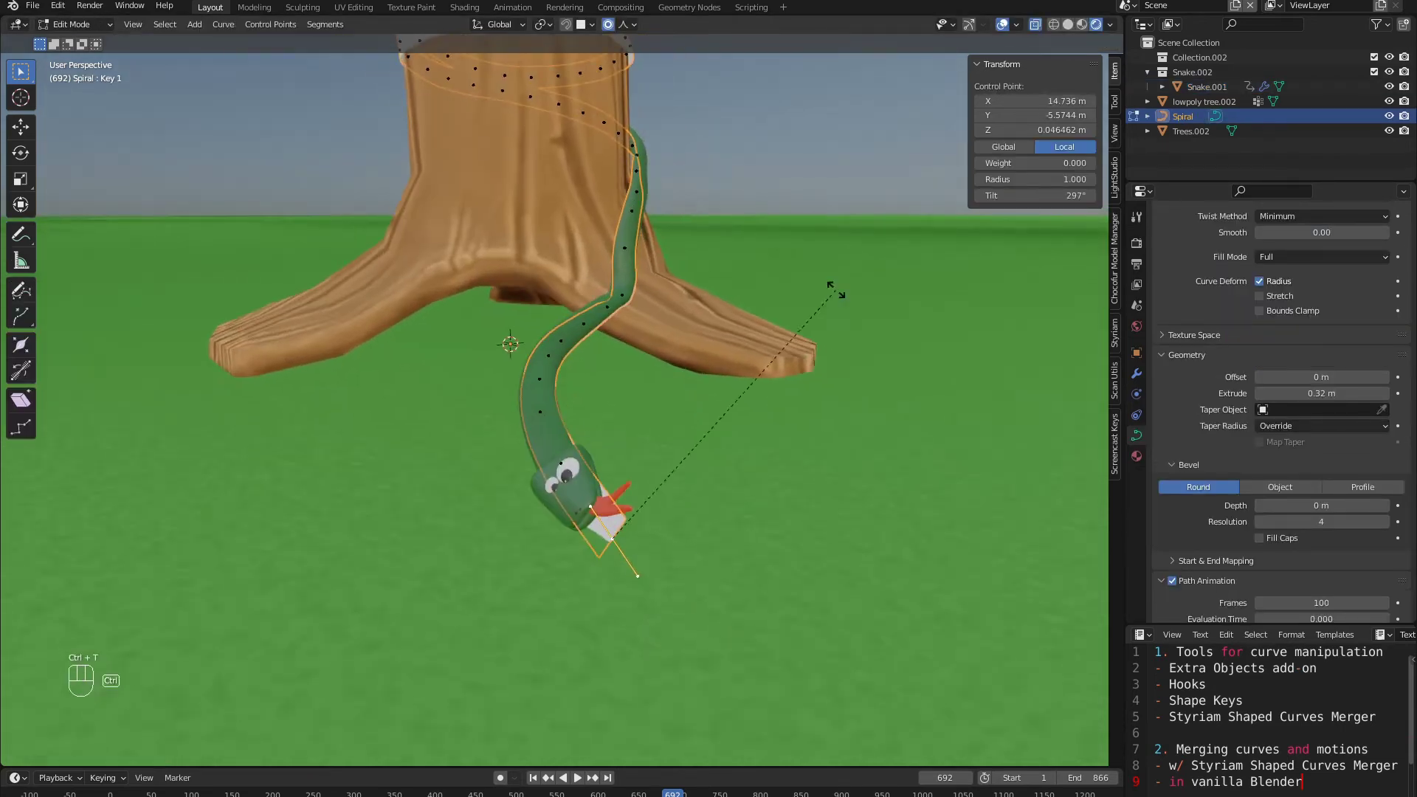
click(479, 317)
Step: Lower a control point midway along the curve's ground section along global Z using proportional editing
middle_drag(480, 319, 624, 326)
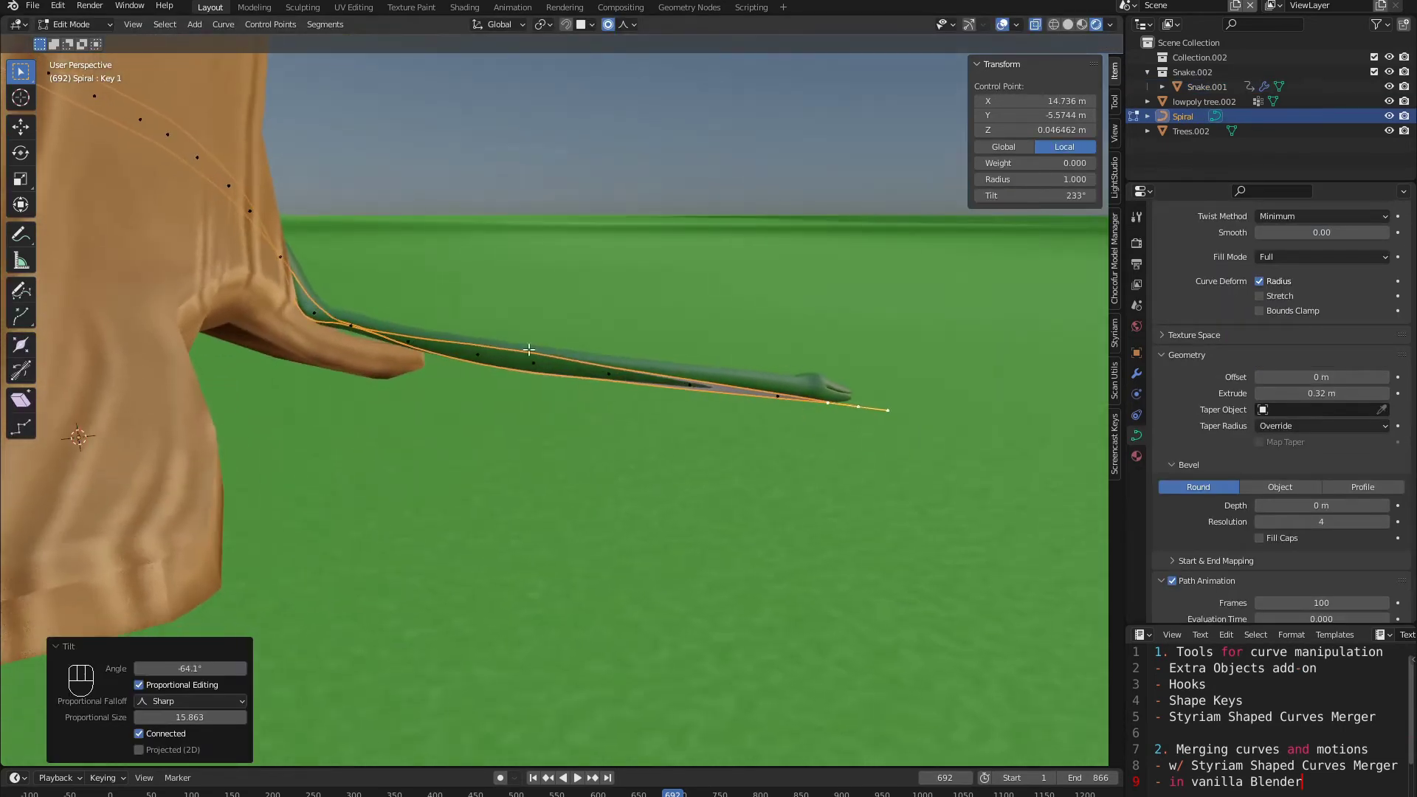
click(479, 354)
key(g)
key(z)
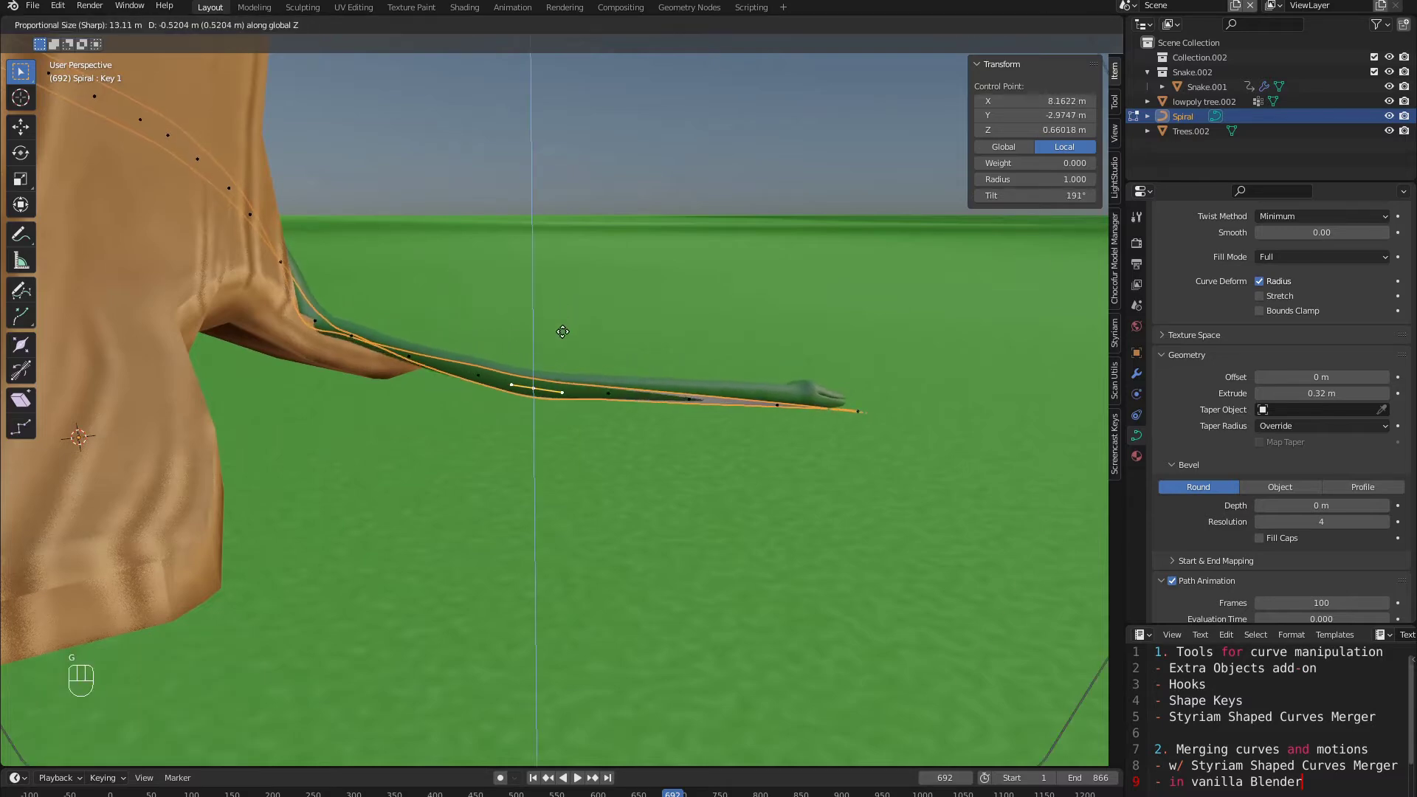
scroll(564, 334, up, 6)
click(583, 353)
Step: Refine the height of the curve's ground section with another proportional move along global Z, and leave curve editing
middle_drag(587, 356, 657, 403)
middle_drag(713, 366, 483, 432)
key(g)
key(z)
click(635, 403)
scroll(545, 452, down, 2)
shift+middle_drag(620, 314, 640, 410)
key(Tab)
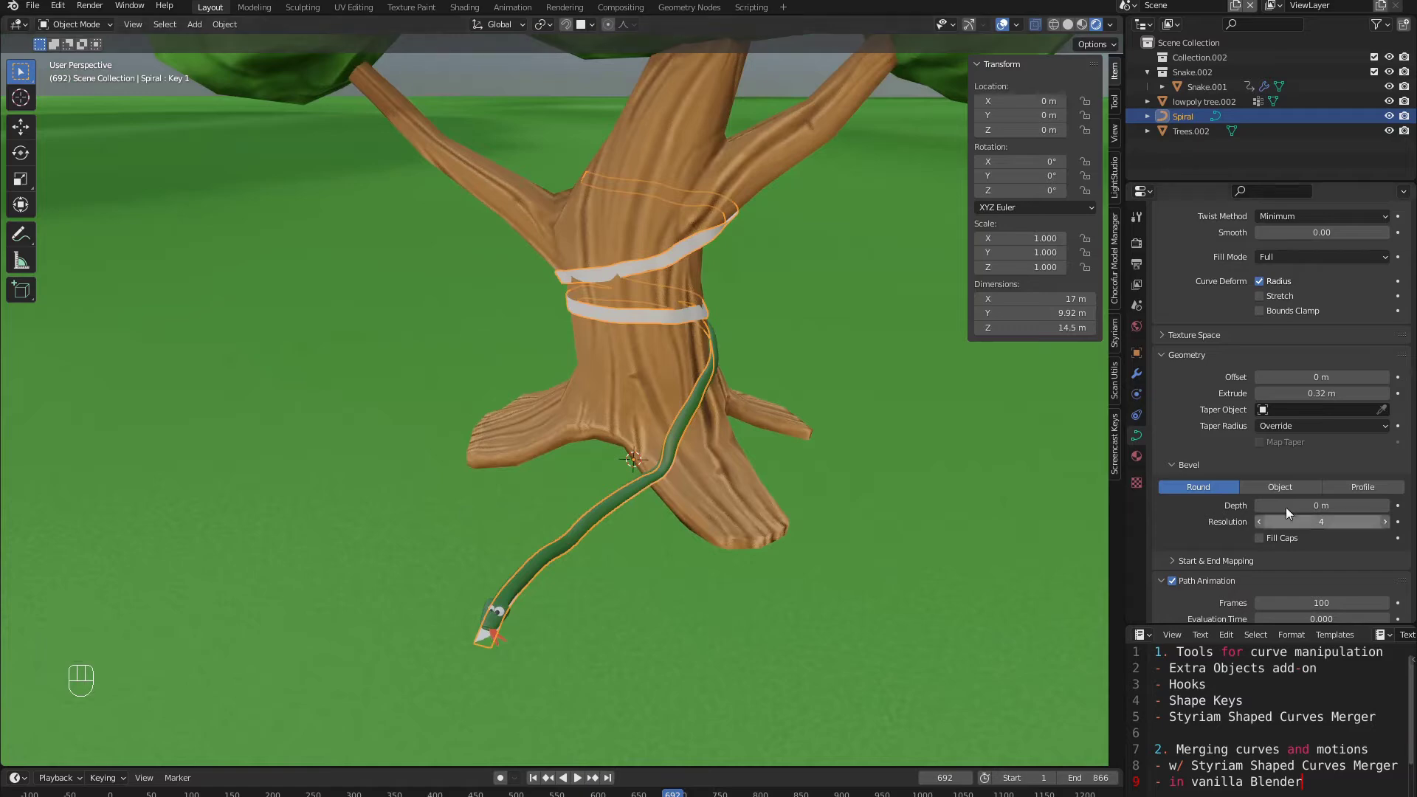
Step: Set the spiral's Key 1 shape key value back to 0.000
click(632, 325)
click(645, 321)
scroll(1331, 517, down, 5)
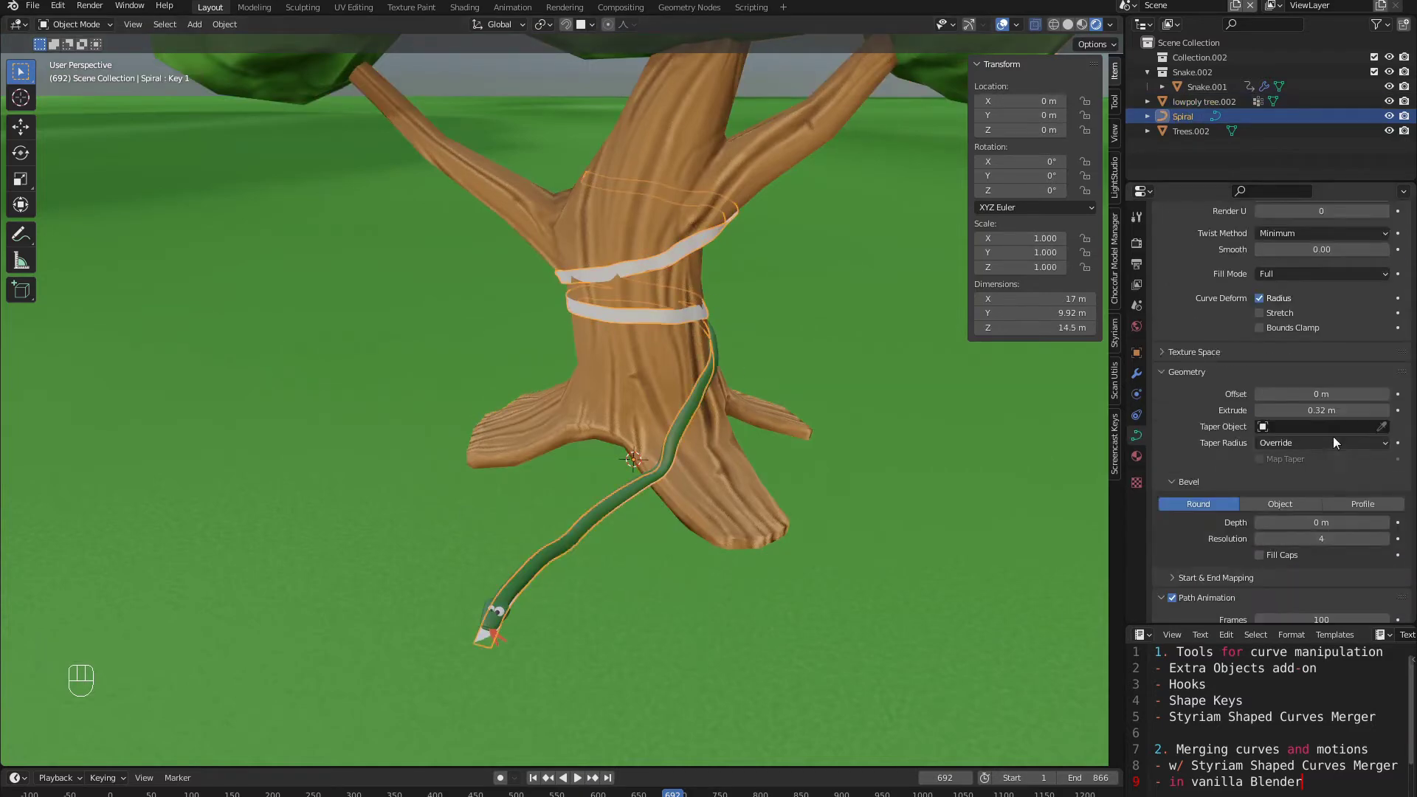
drag(1341, 511, 1253, 520)
Step: Add a Bezier curve at the world origin with a radius of 1 m
middle_drag(628, 398, 665, 408)
scroll(635, 388, up, 2)
key(shift+a)
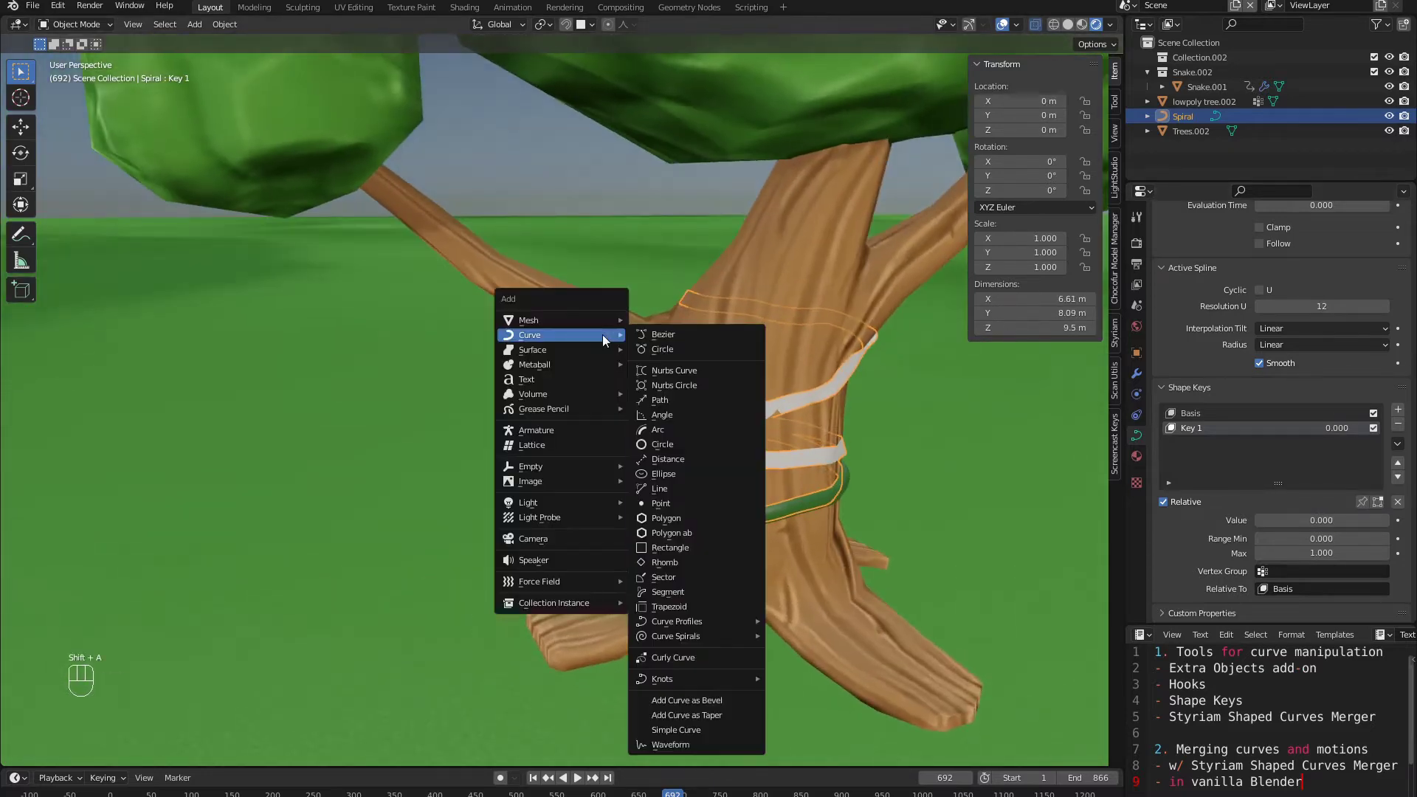
mouse_move(627, 318)
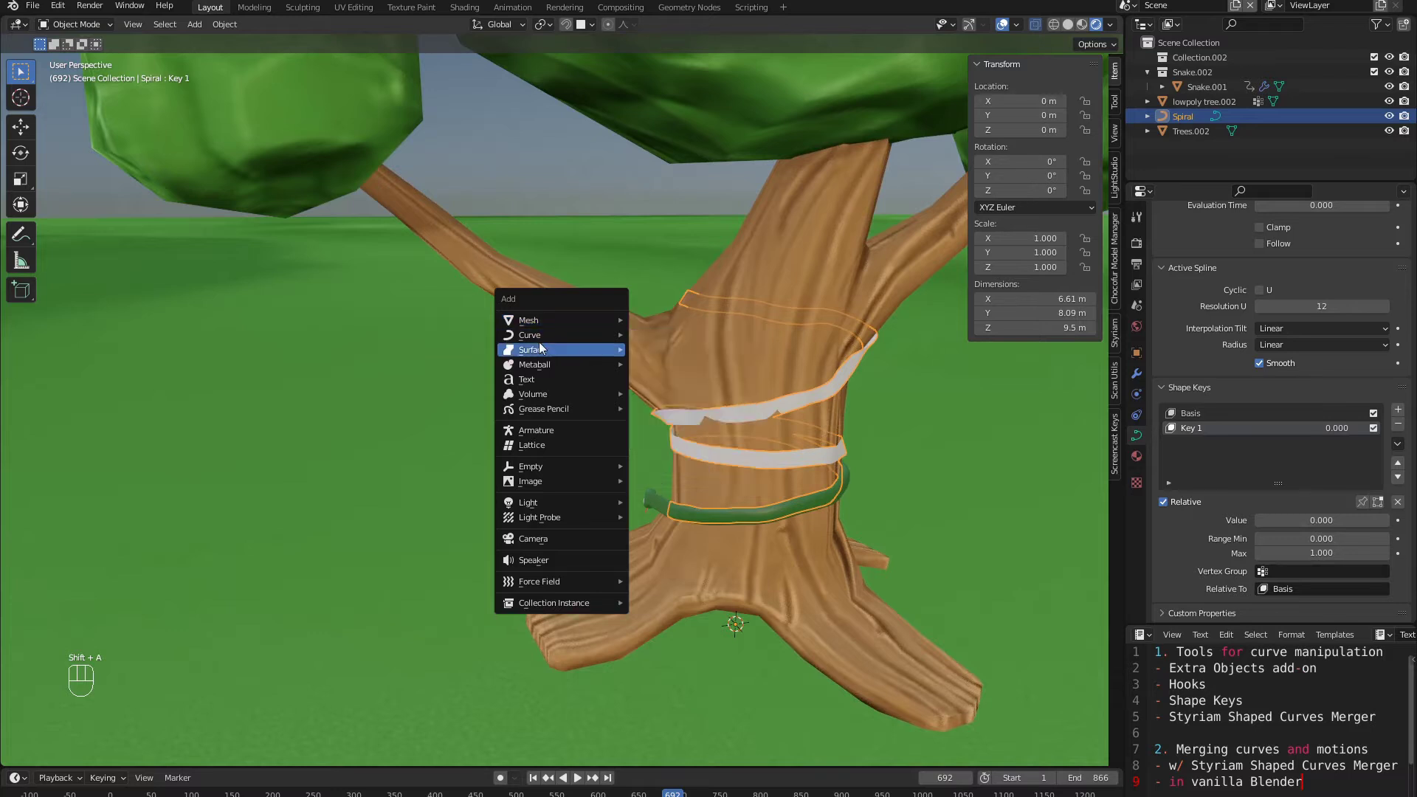
mouse_move(590, 340)
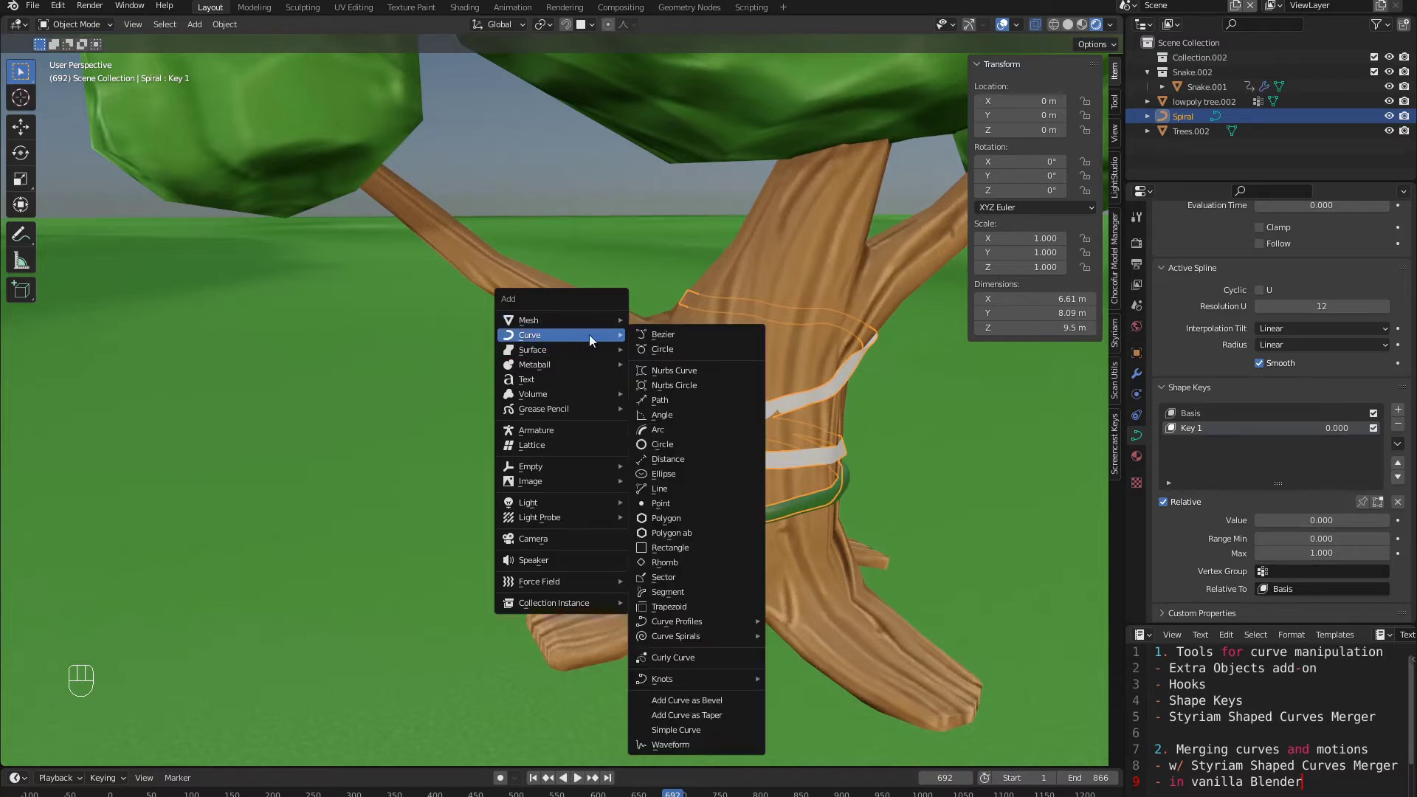
click(682, 336)
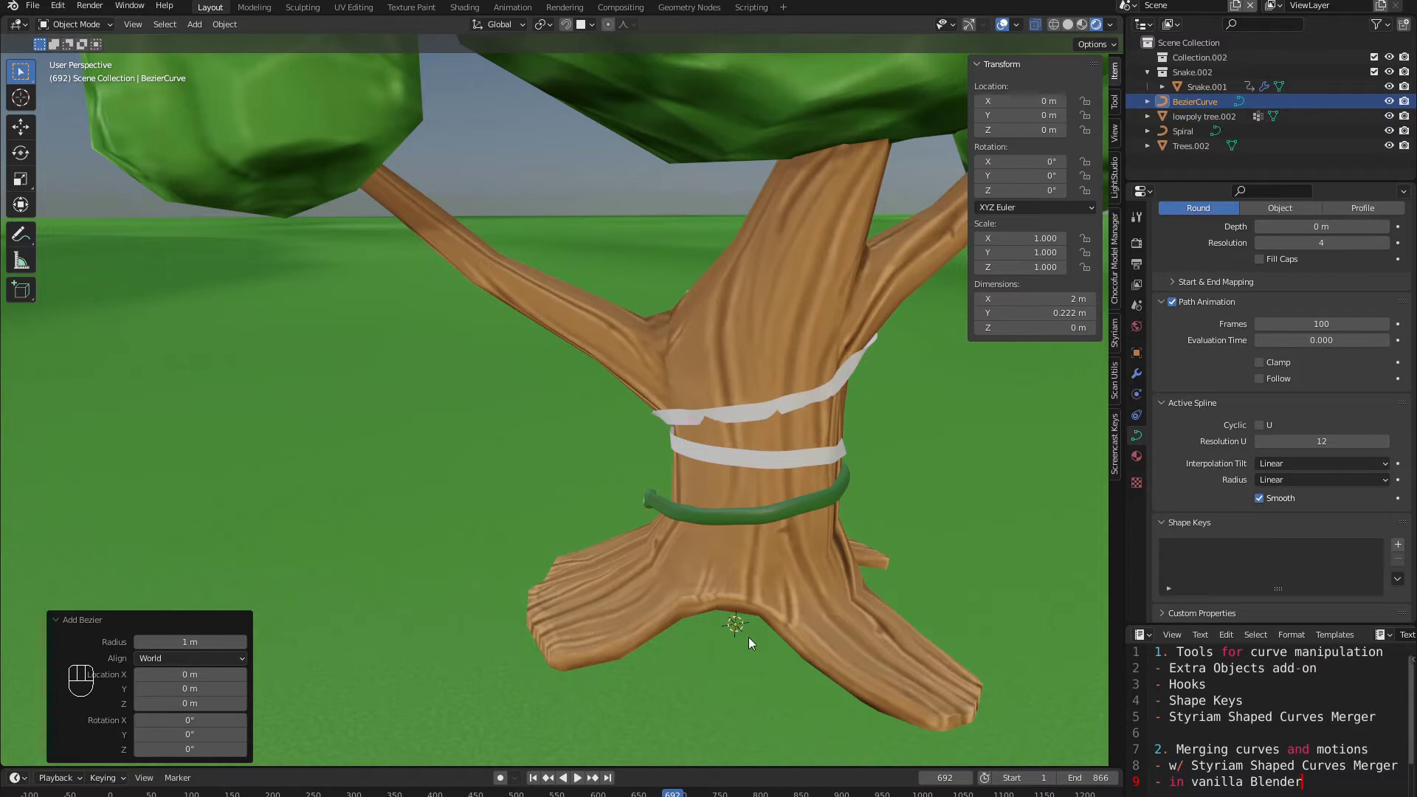
Step: Start editing the Bezier curve with its control point at X -1 m selected
key(Tab)
click(727, 612)
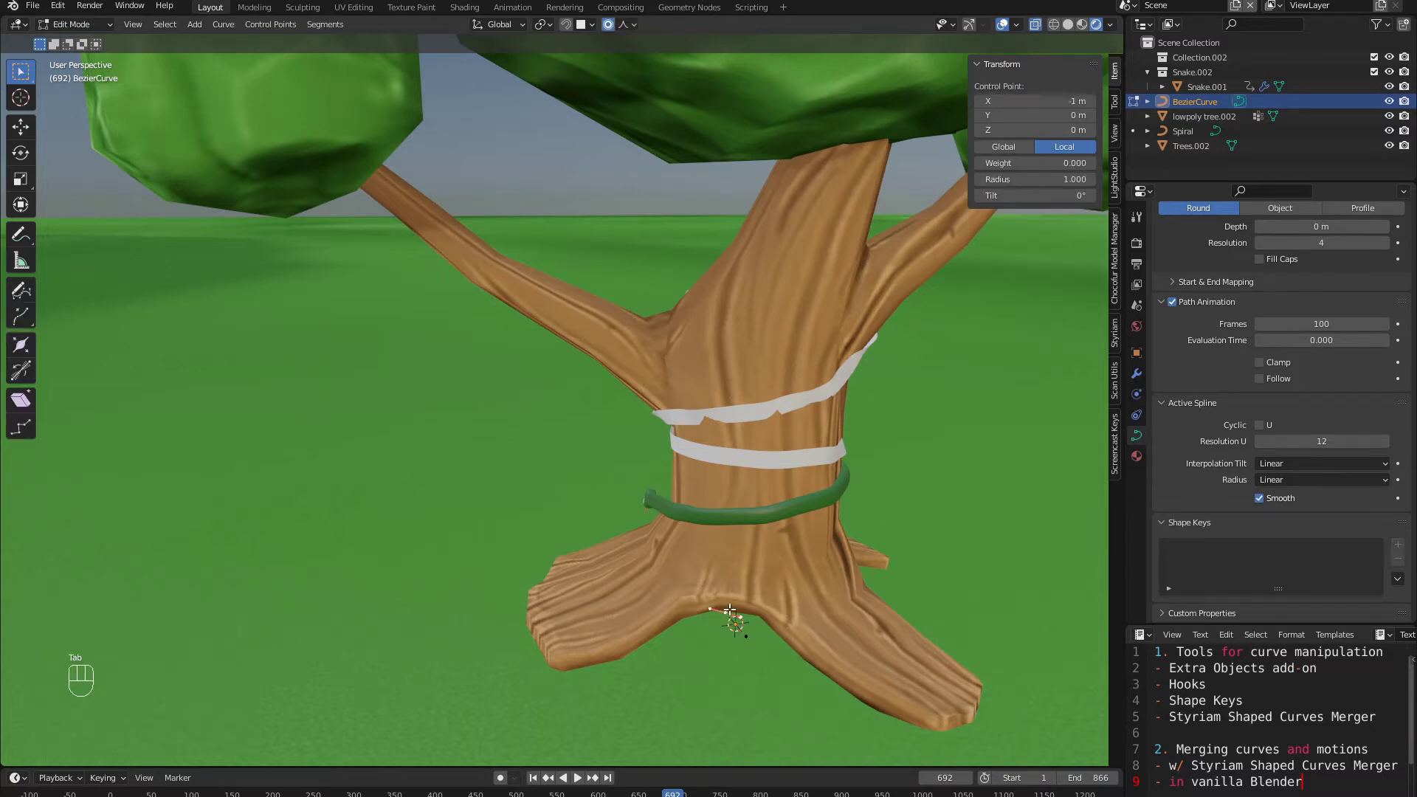
Step: Turn off proportional editing and snap the curve's selected end point onto the outer tip of the tree's left branch
key(g)
right_click(633, 470)
key(o)
key(g)
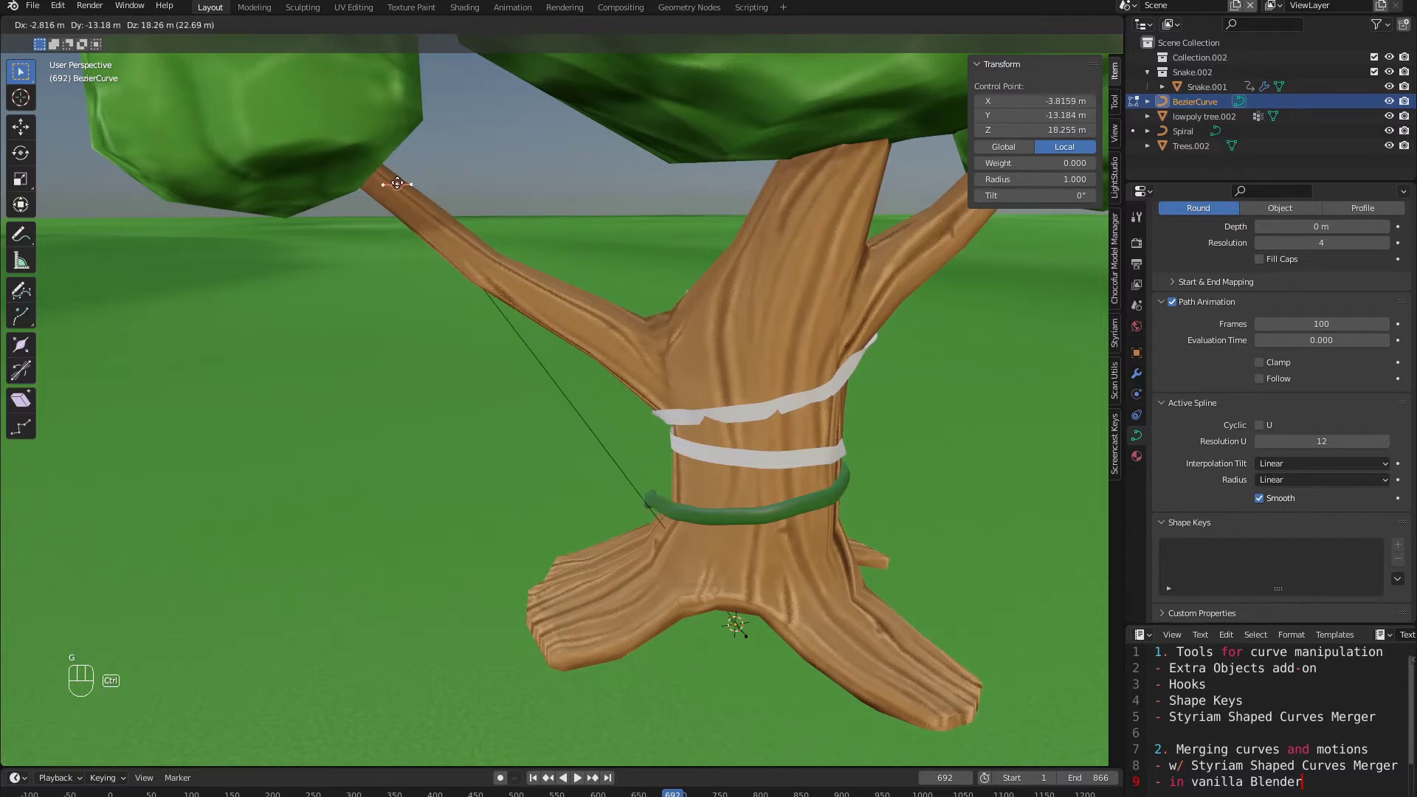
click(386, 173)
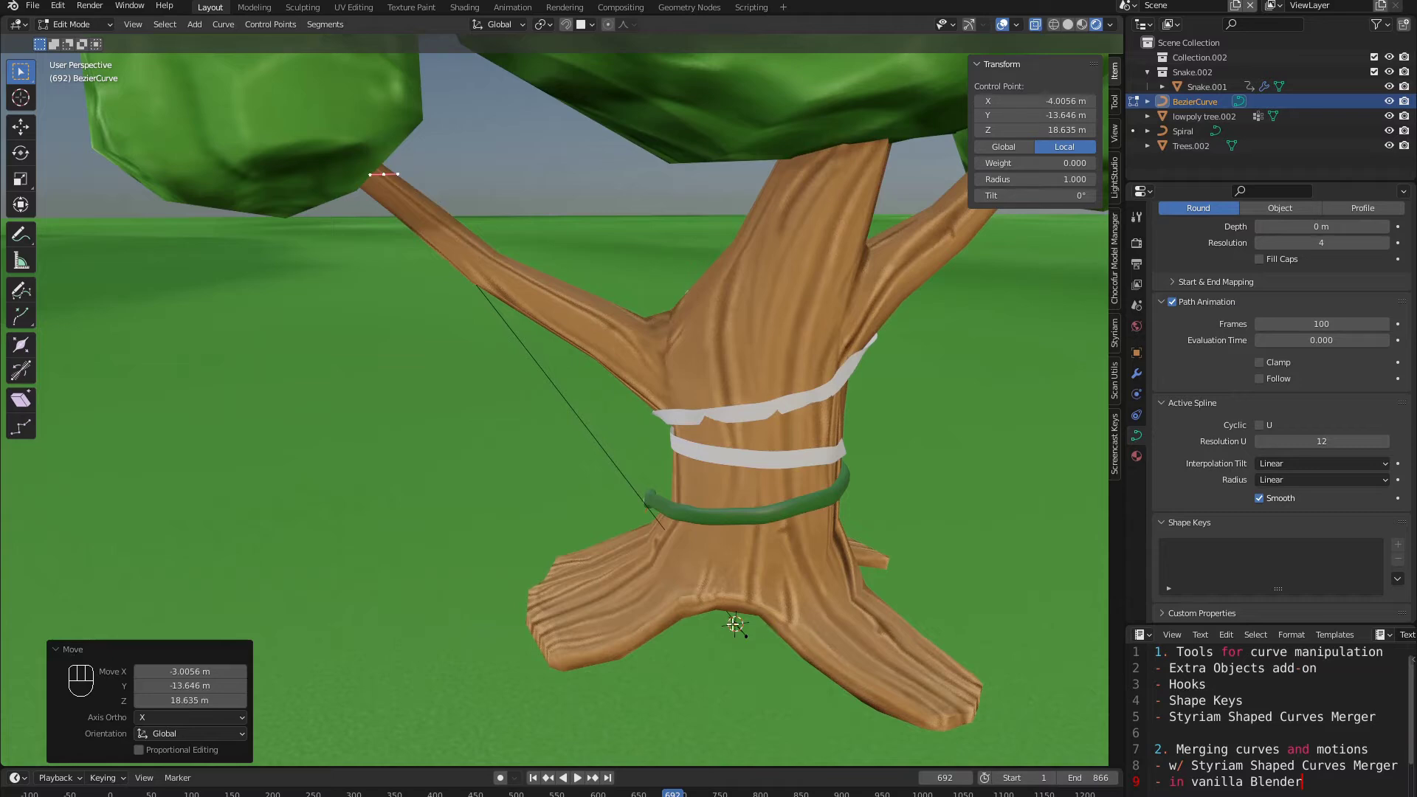
Step: Move the curve's other end point and snap it where the left branch joins the trunk
click(744, 632)
key(g)
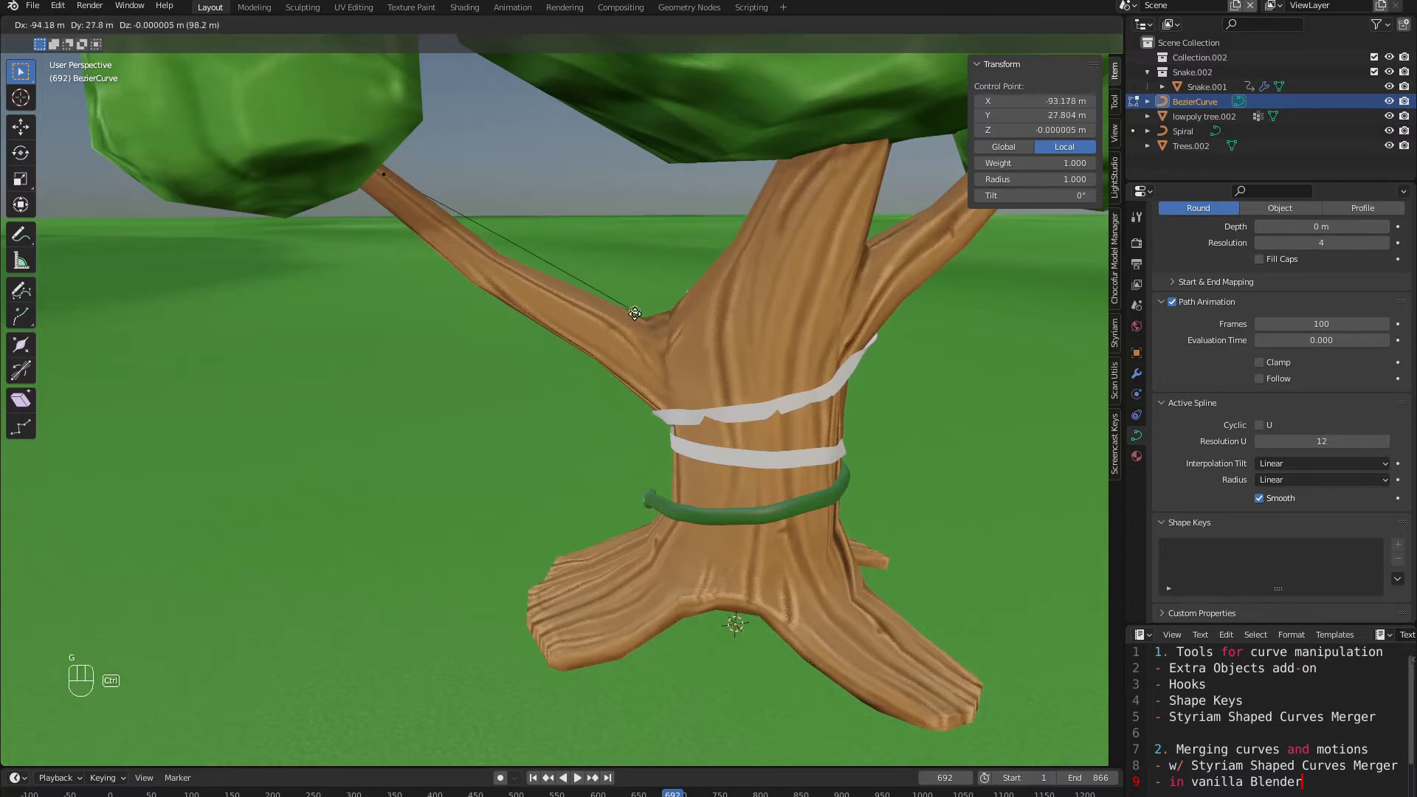
ctrl+click(638, 321)
scroll(638, 321, up, 3)
shift+middle_drag(438, 168, 449, 370)
Step: Set the handle type of all the curve's control points to Automatic
click(457, 291)
middle_drag(459, 290, 541, 335)
key(a)
key(v)
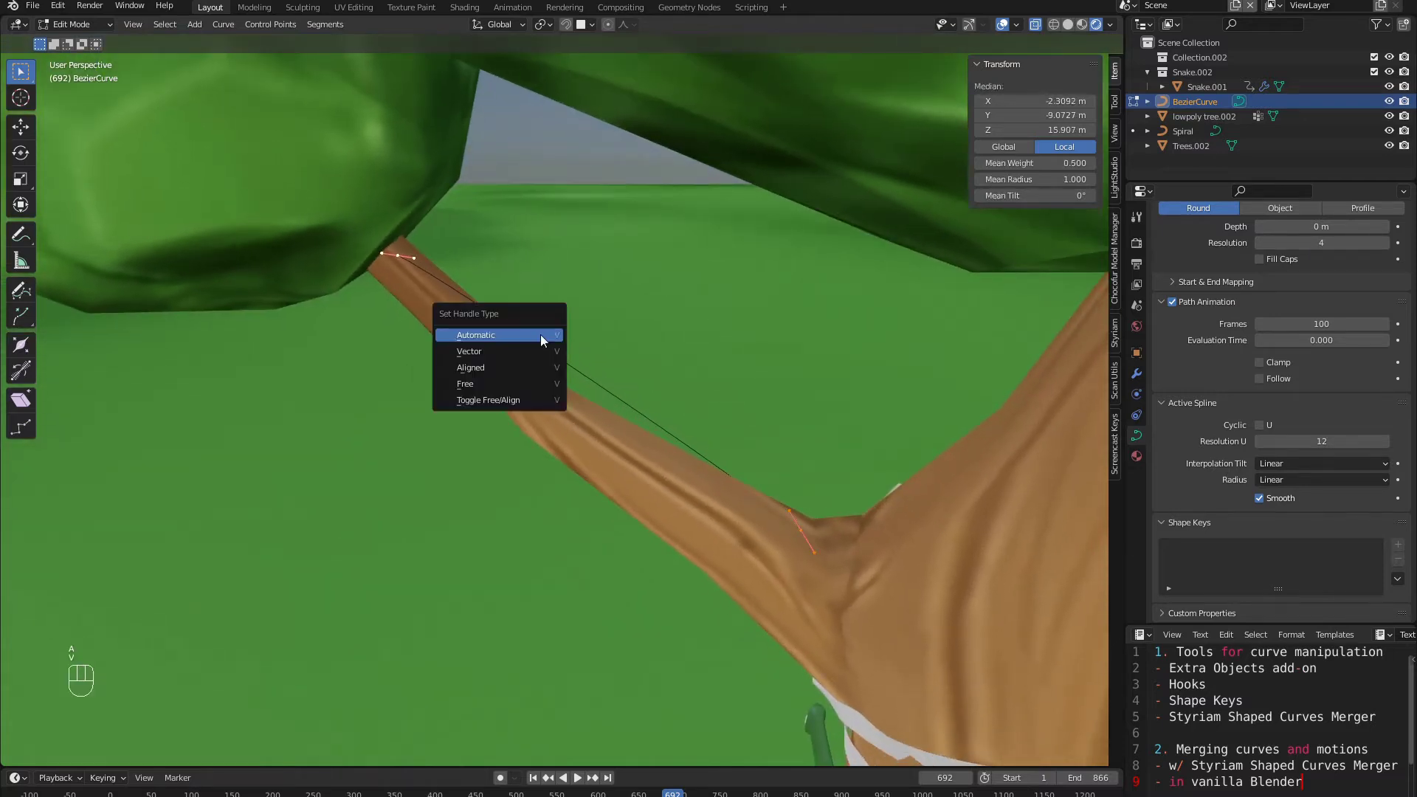
click(514, 338)
Step: Move the curve's outer end point slightly further along the branch direction into the foliage
click(407, 262)
middle_drag(635, 361, 566, 330)
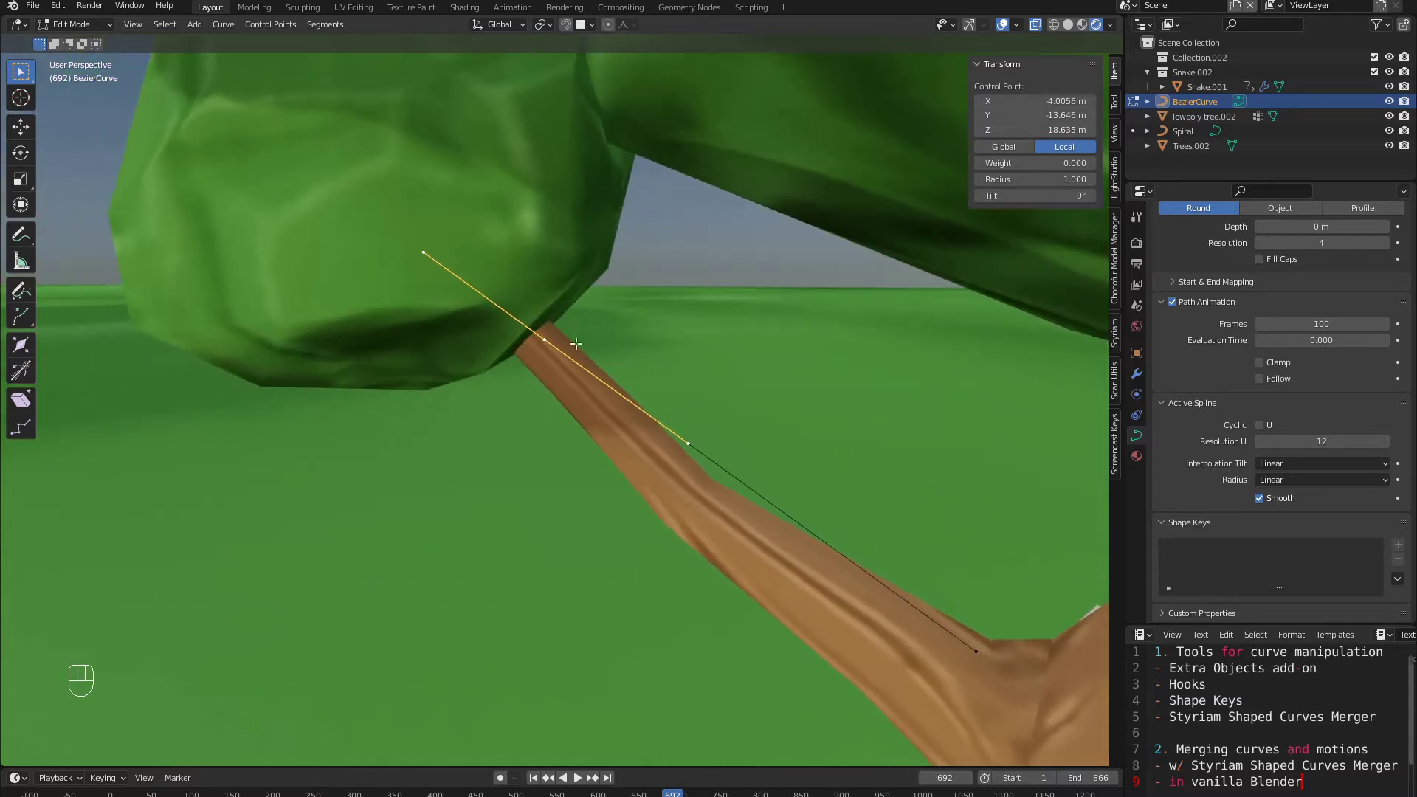
key(g)
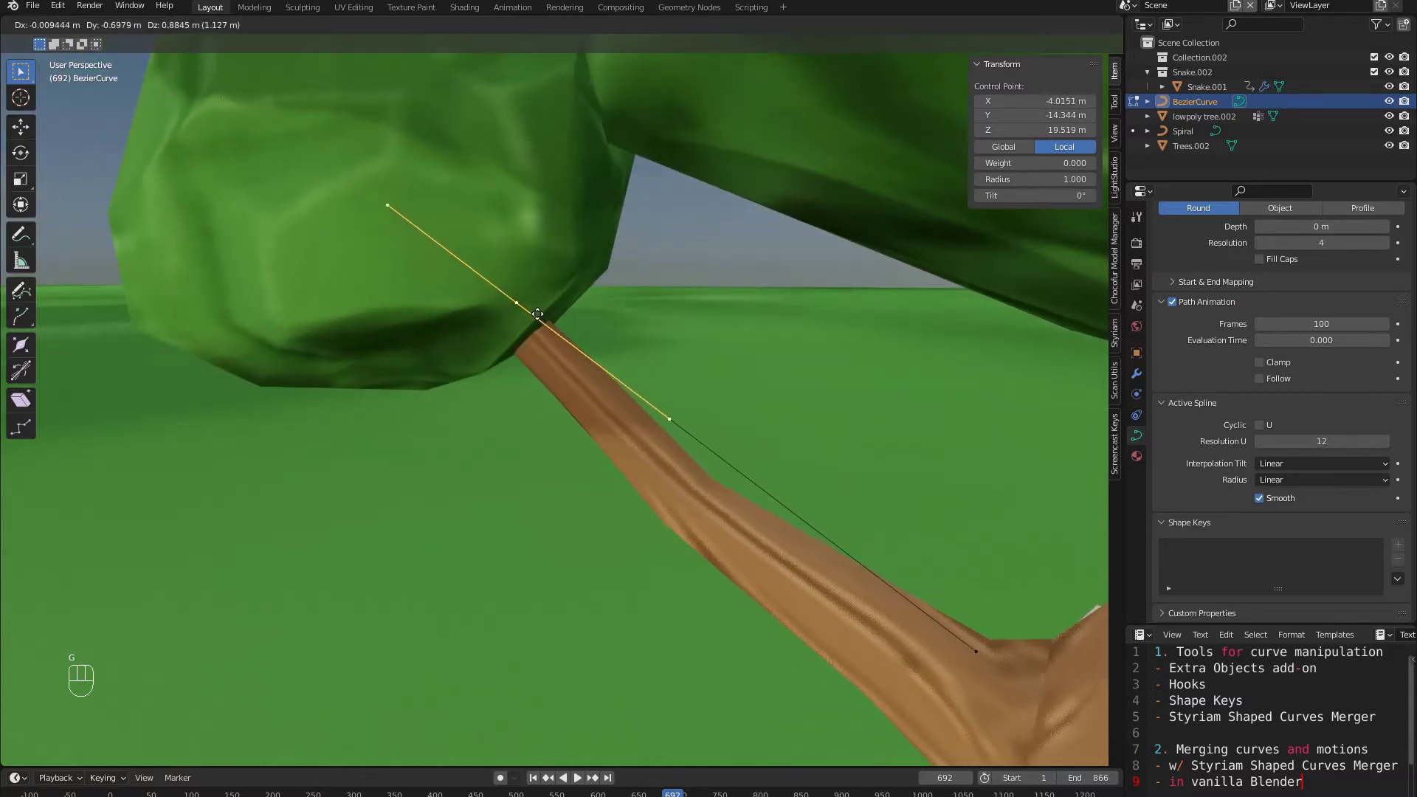
click(875, 564)
Step: Subdivide the segment between the two control points and move the new middle point onto the branch surface
click(969, 659)
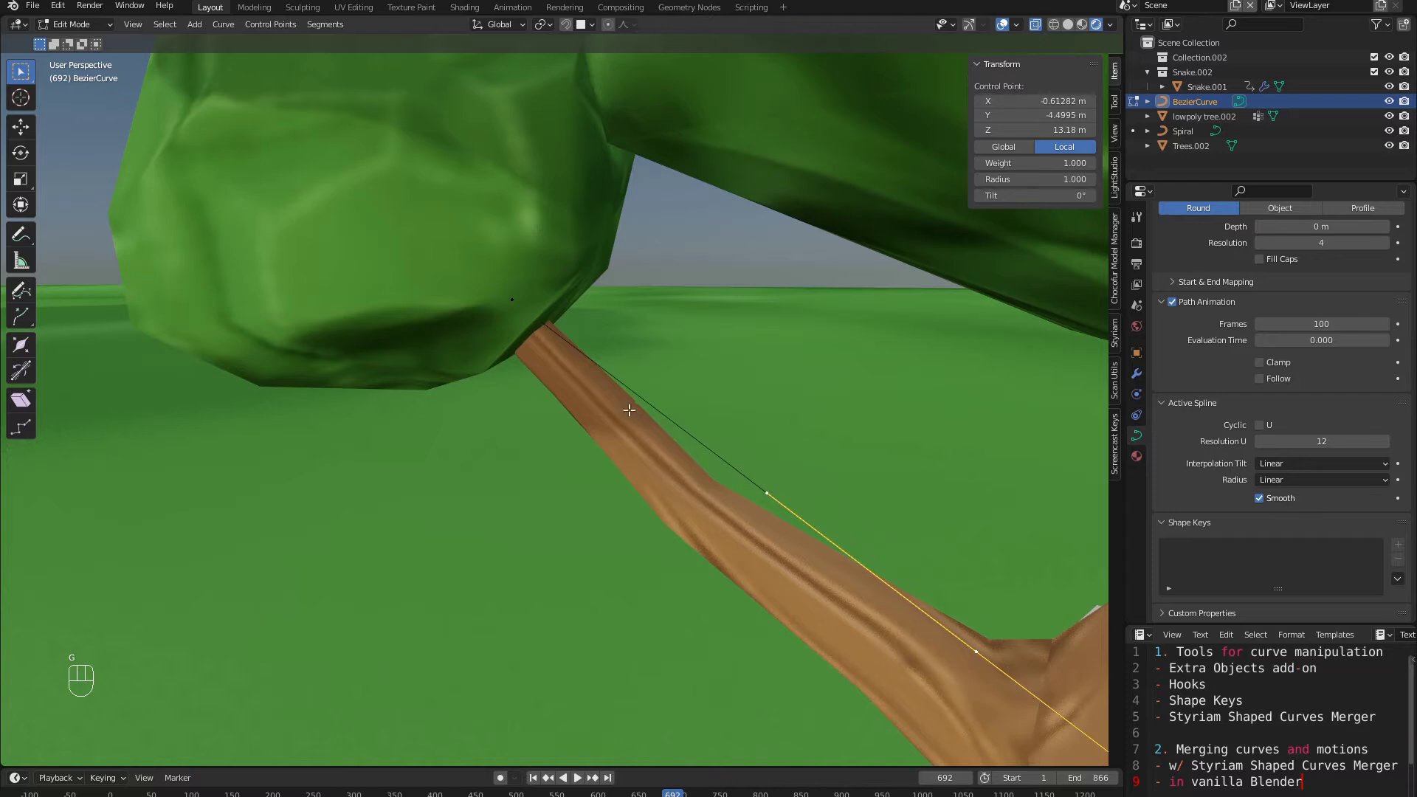
shift+click(513, 300)
right_click(644, 392)
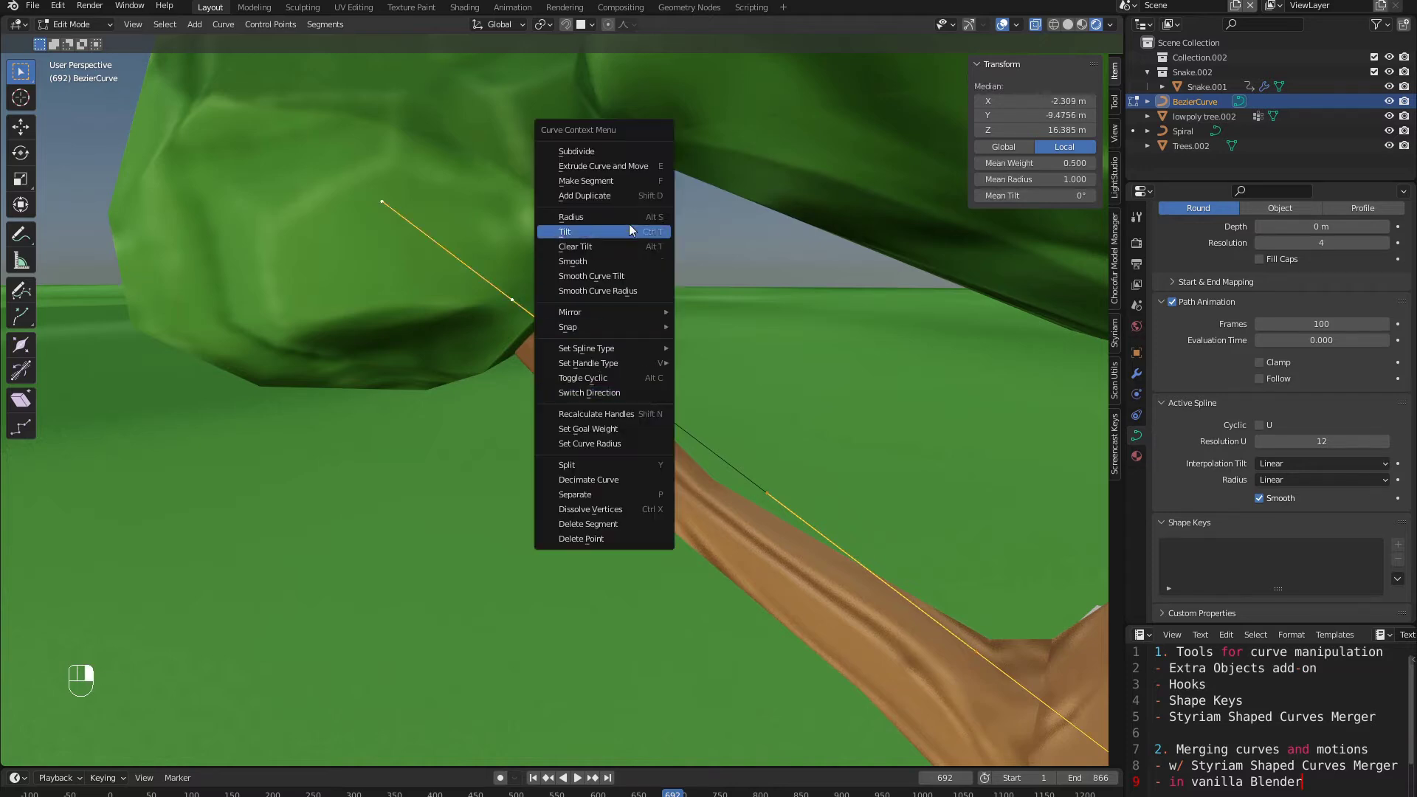
click(590, 156)
click(721, 460)
key(g)
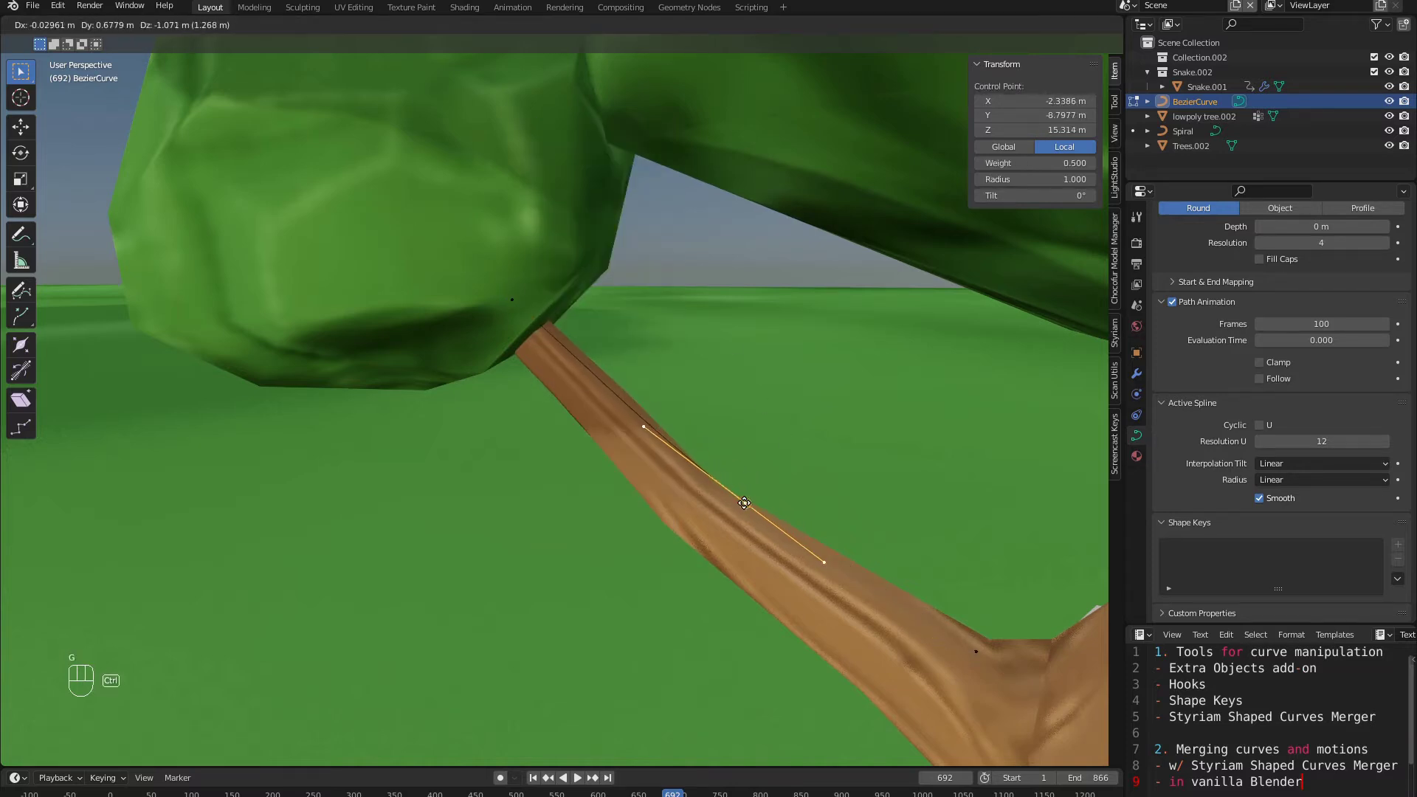
click(741, 499)
Step: Leave curve editing and set the snake's Curve modifier to use BezierCurve as its curve object
scroll(765, 532, down, 2)
shift+middle_drag(766, 533, 676, 475)
scroll(655, 476, down, 2)
scroll(679, 486, down, 1)
scroll(679, 485, up, 1)
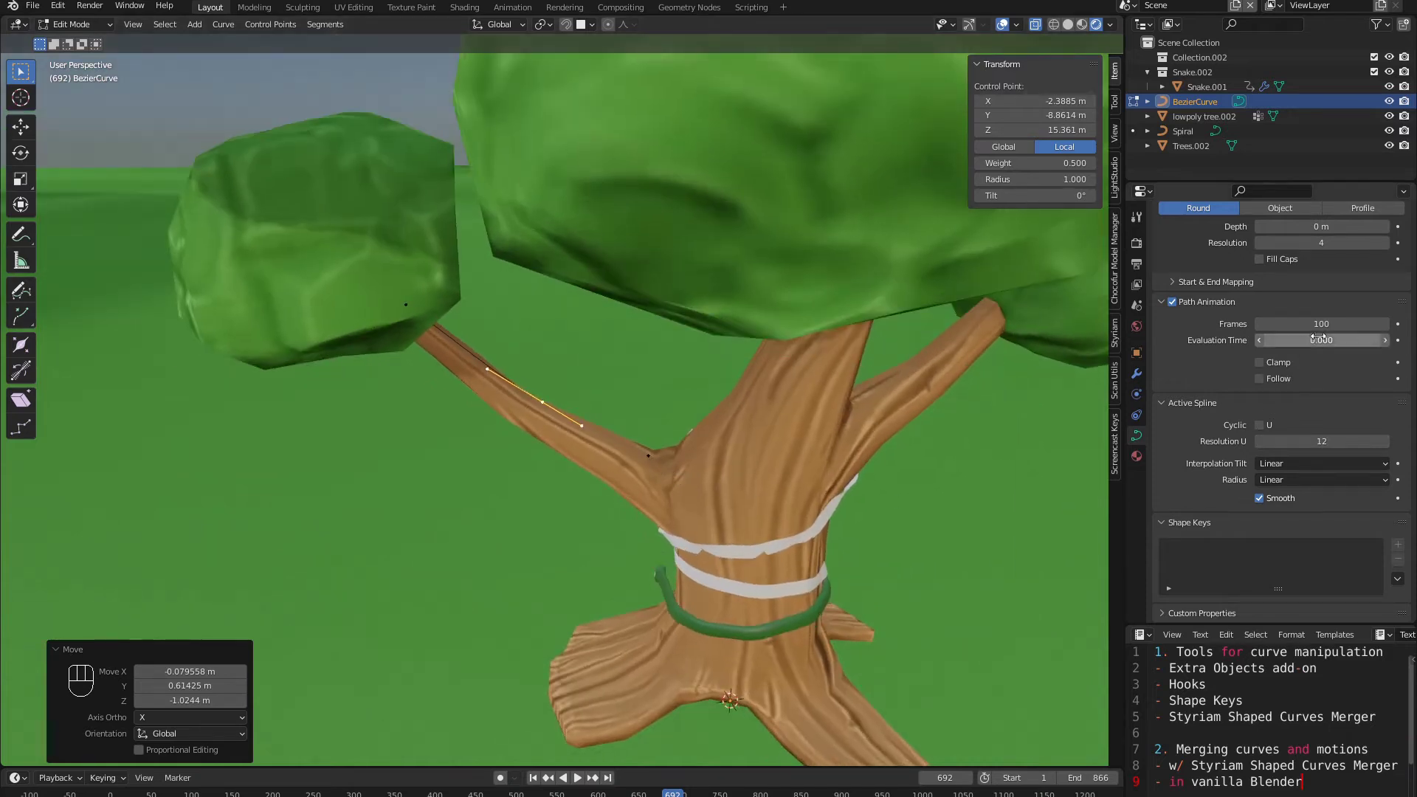
scroll(1319, 314, up, 3)
key(Tab)
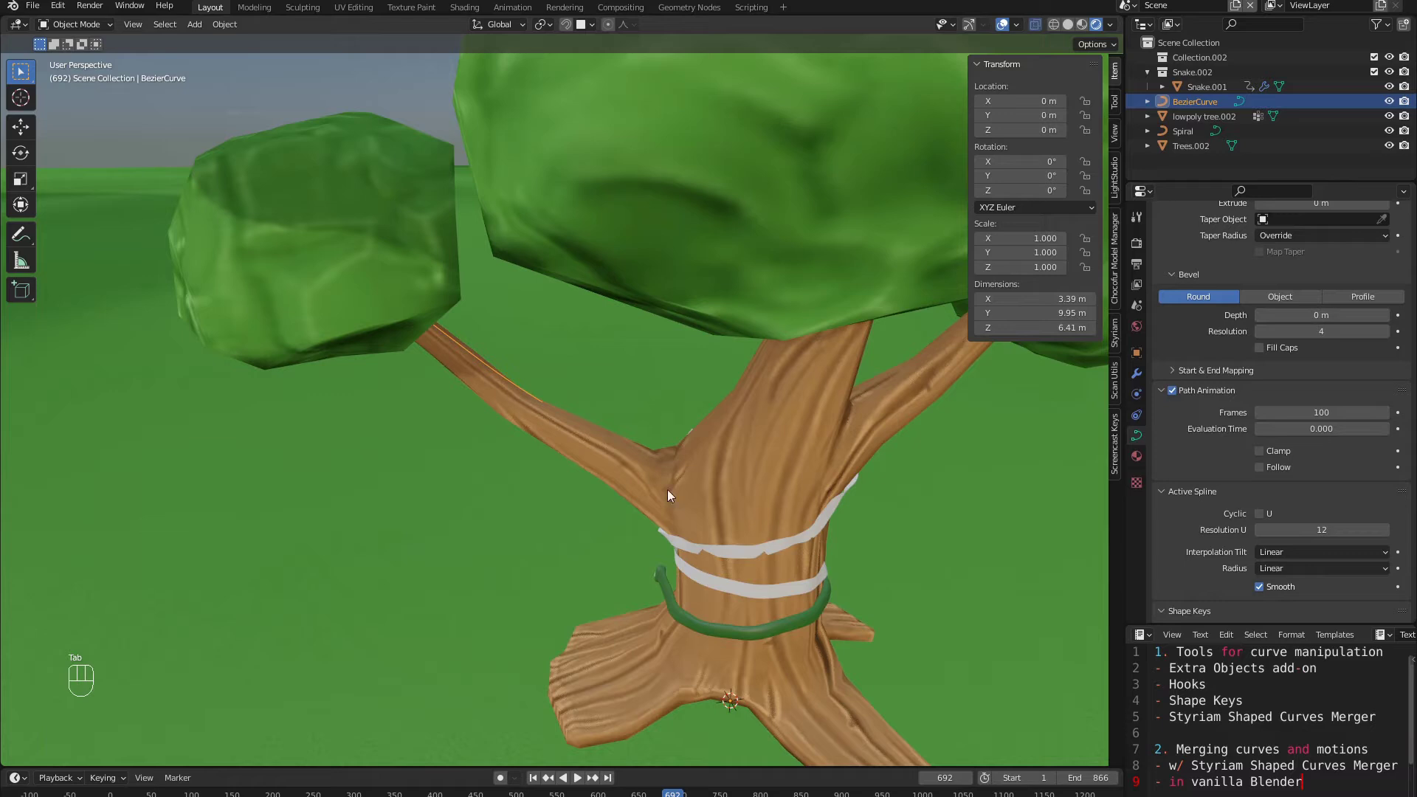
click(663, 604)
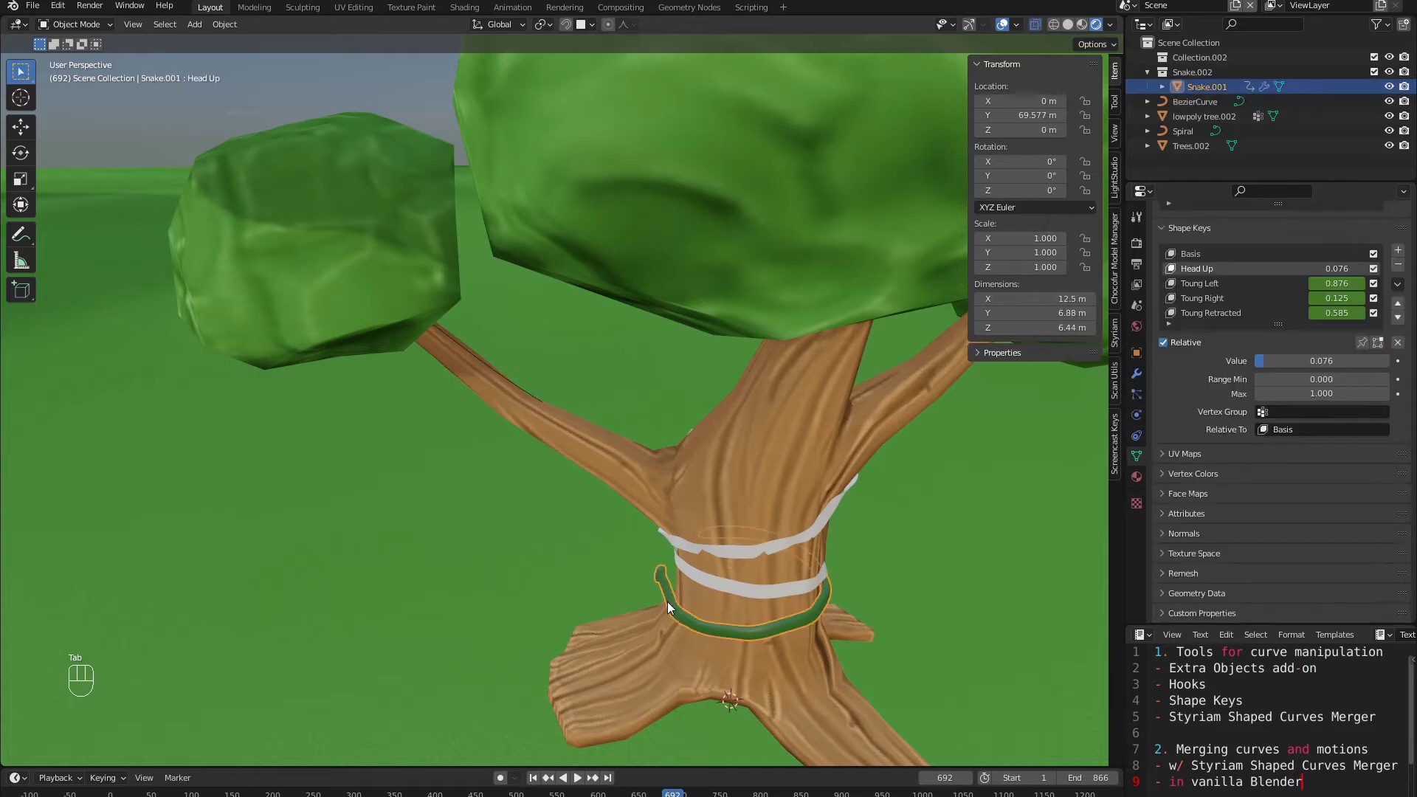
click(1137, 375)
click(1380, 405)
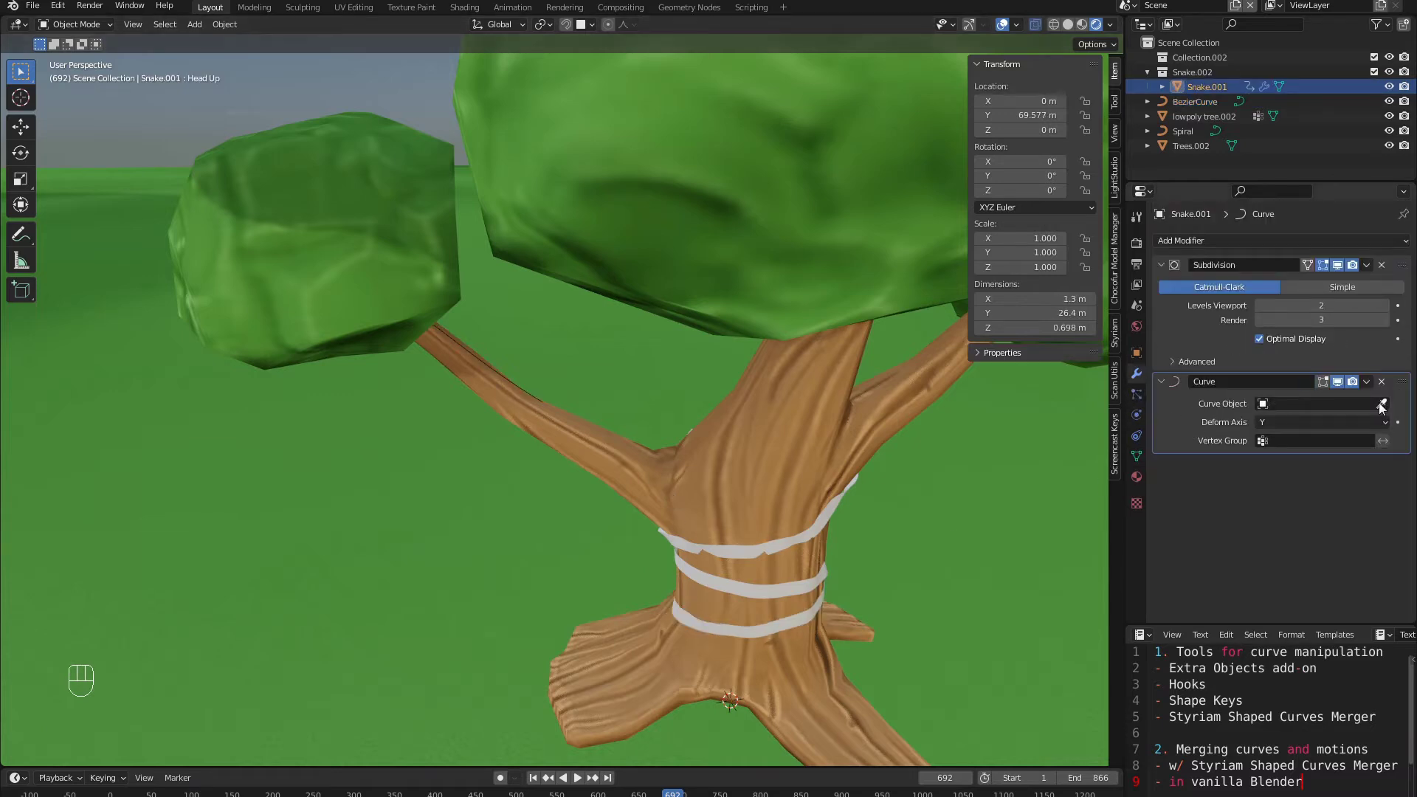
click(447, 332)
Step: Clear the snake's location and move it along Y by about 11.8 m so its head reaches the branch's base
scroll(817, 539, down, 6)
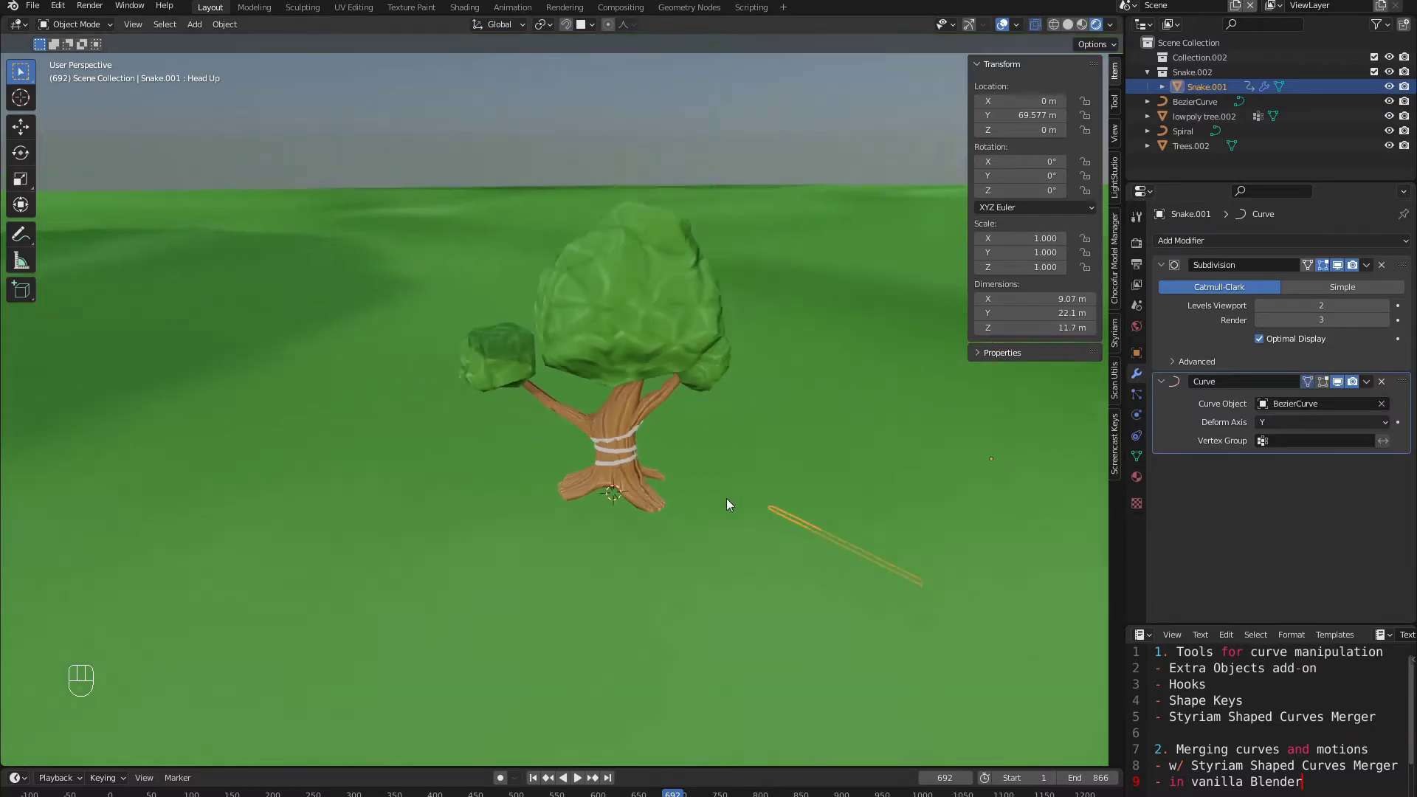
scroll(842, 528, up, 2)
key(alt+g)
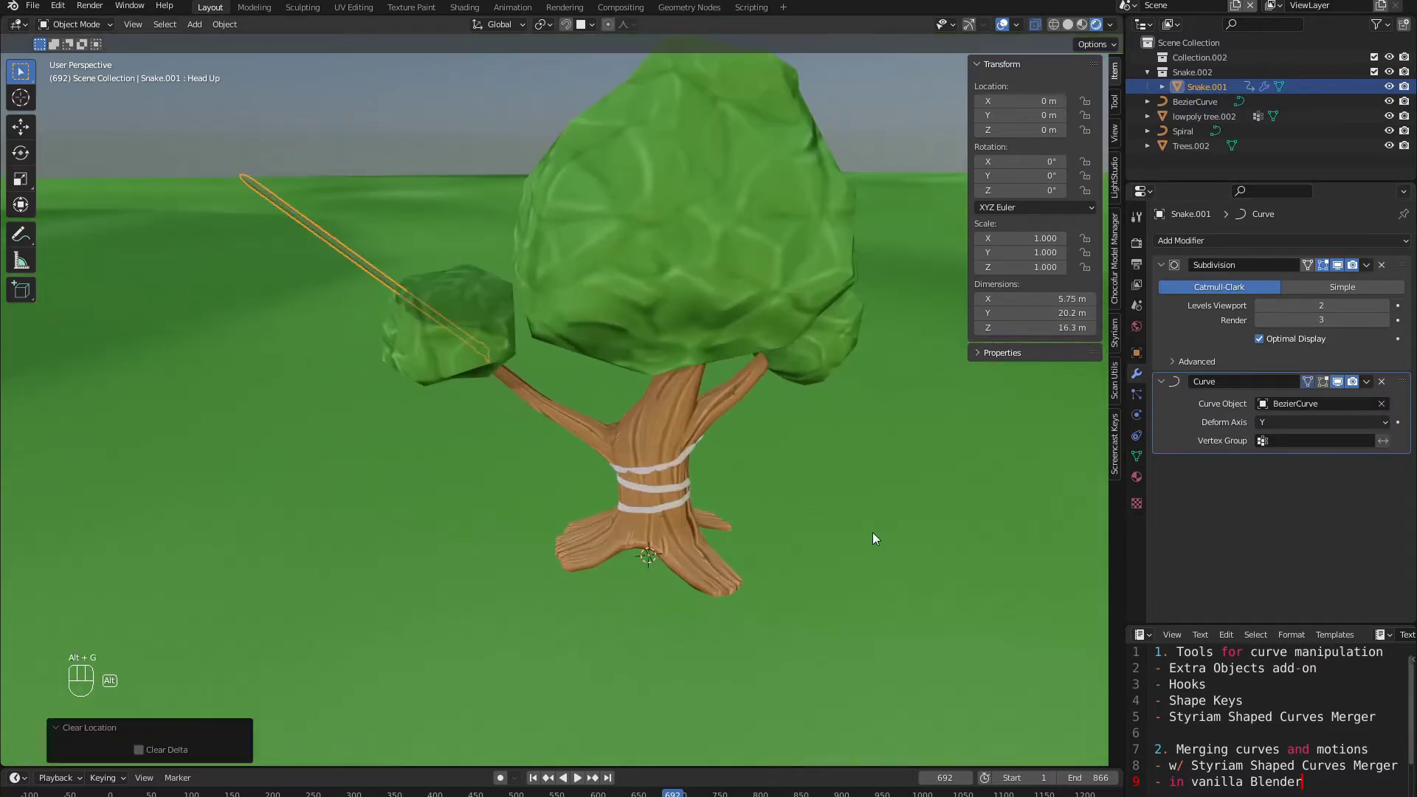
scroll(559, 480, up, 2)
key(g)
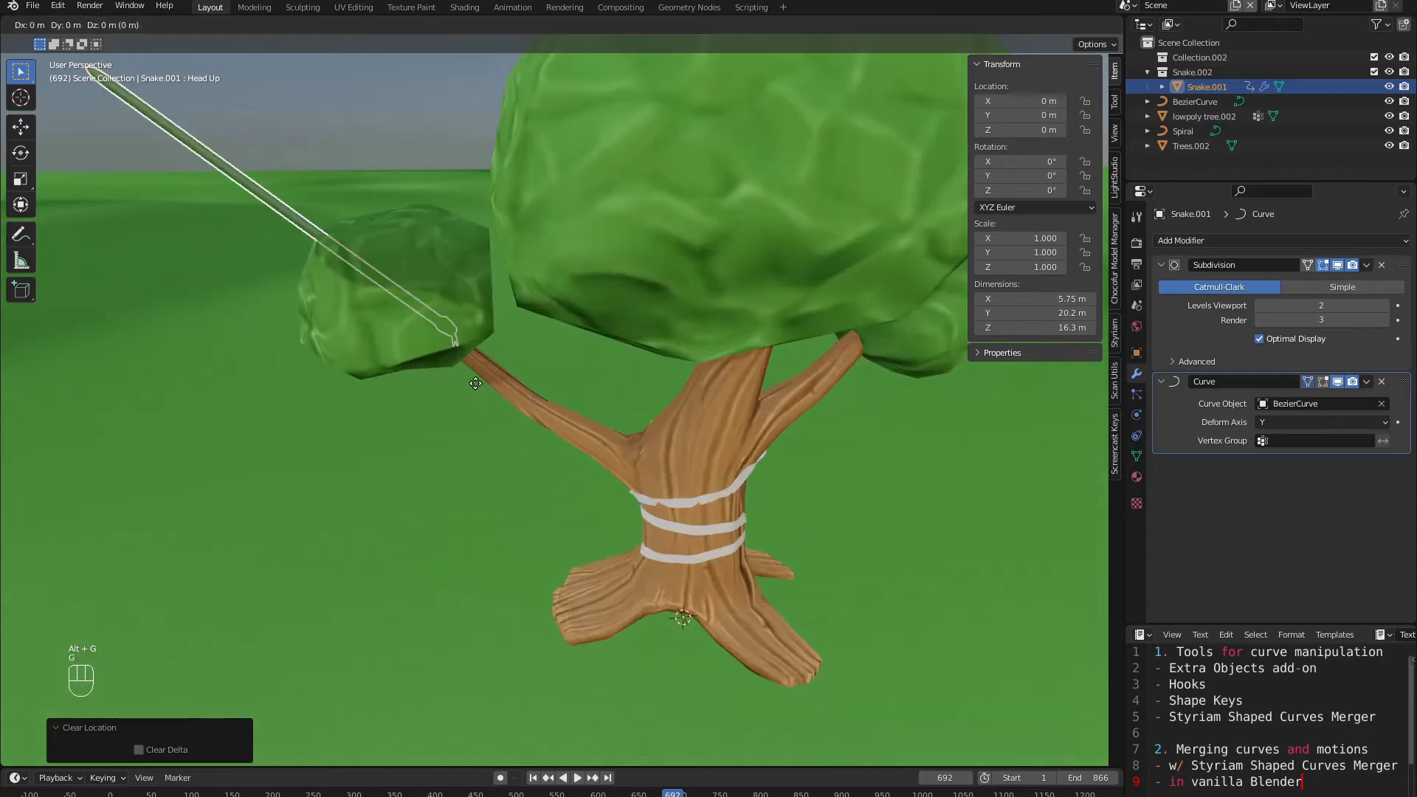
key(y)
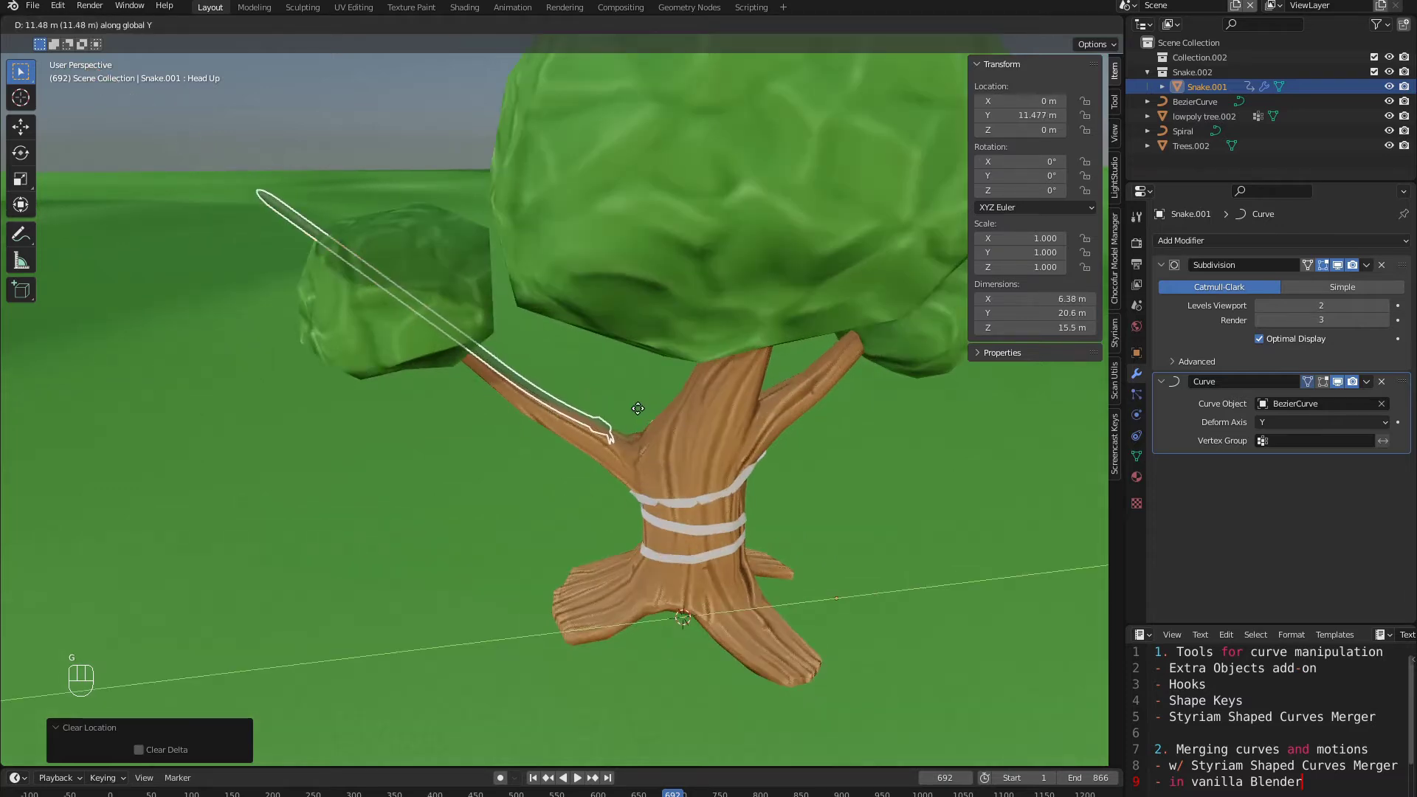
click(636, 400)
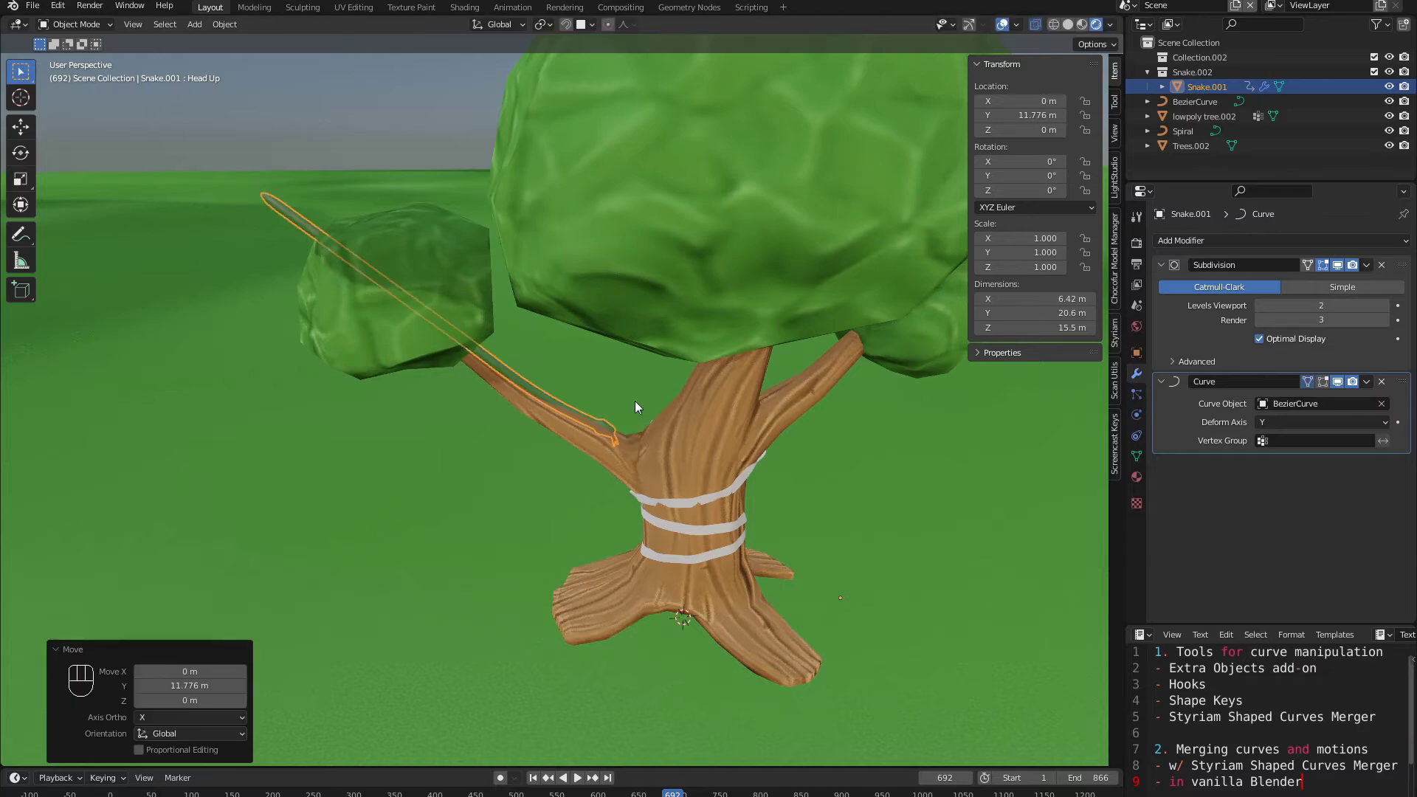
Step: Open BezierCurve for editing and tilt all its control points to rotate the snake on the branch
scroll(555, 412, up, 4)
middle_drag(553, 414, 540, 450)
alt+click(552, 455)
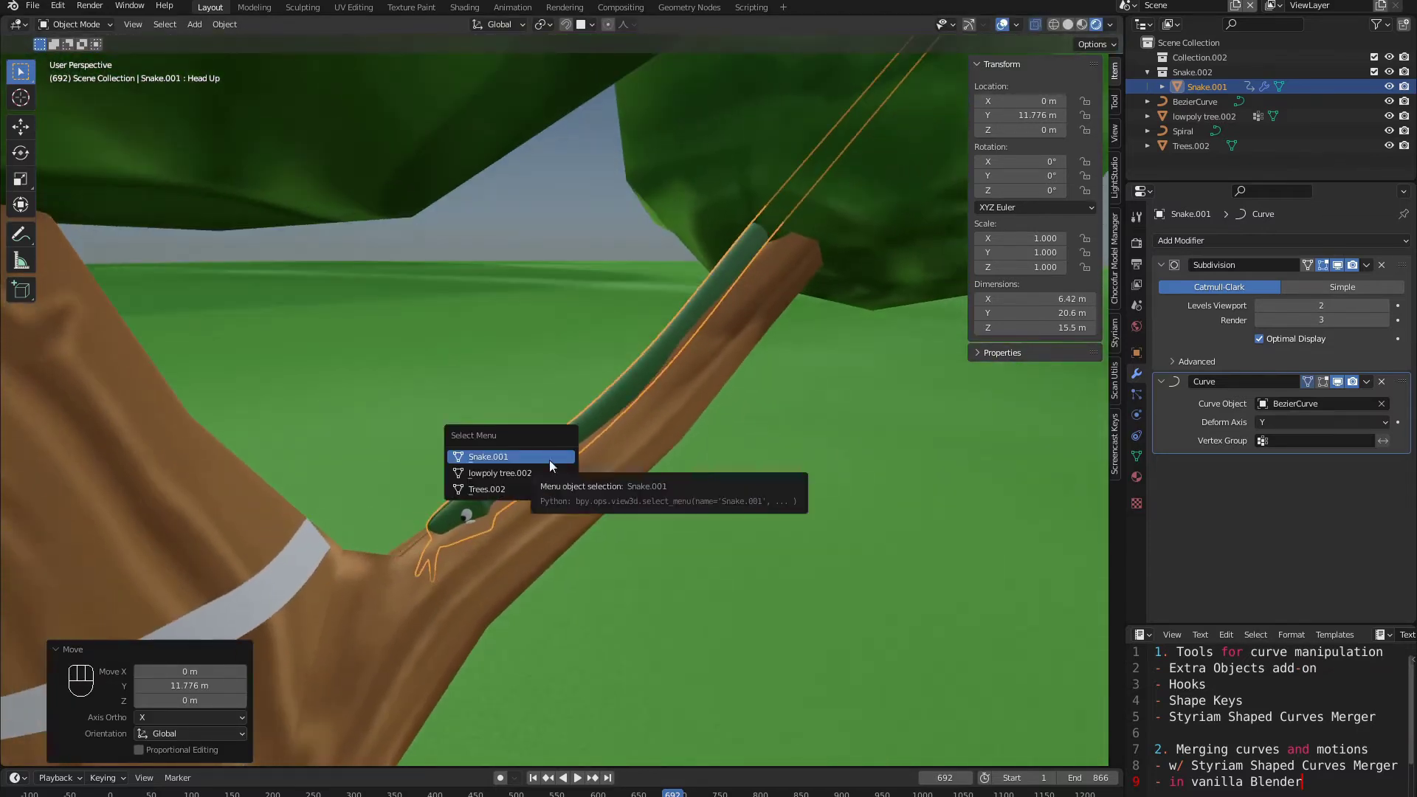
alt+click(667, 357)
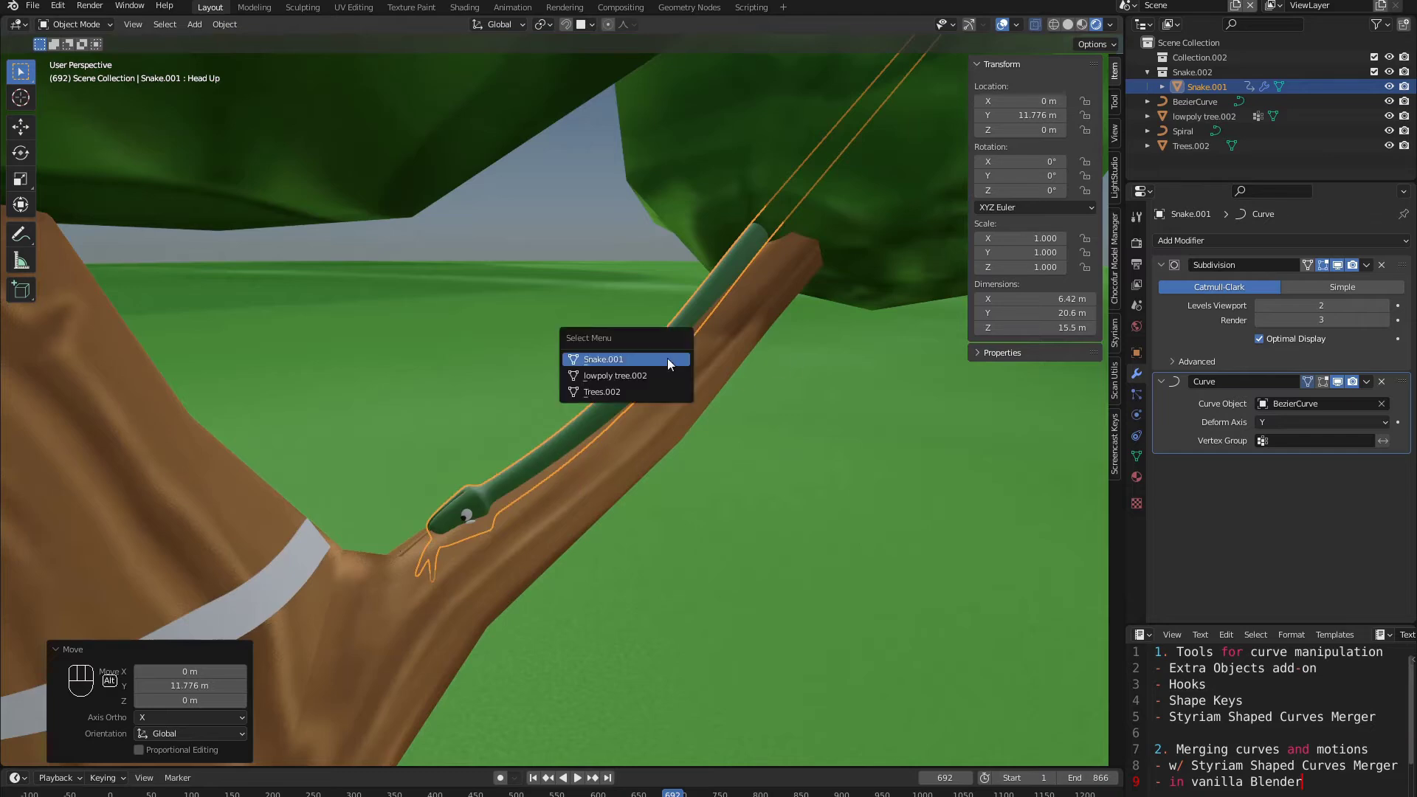
click(732, 295)
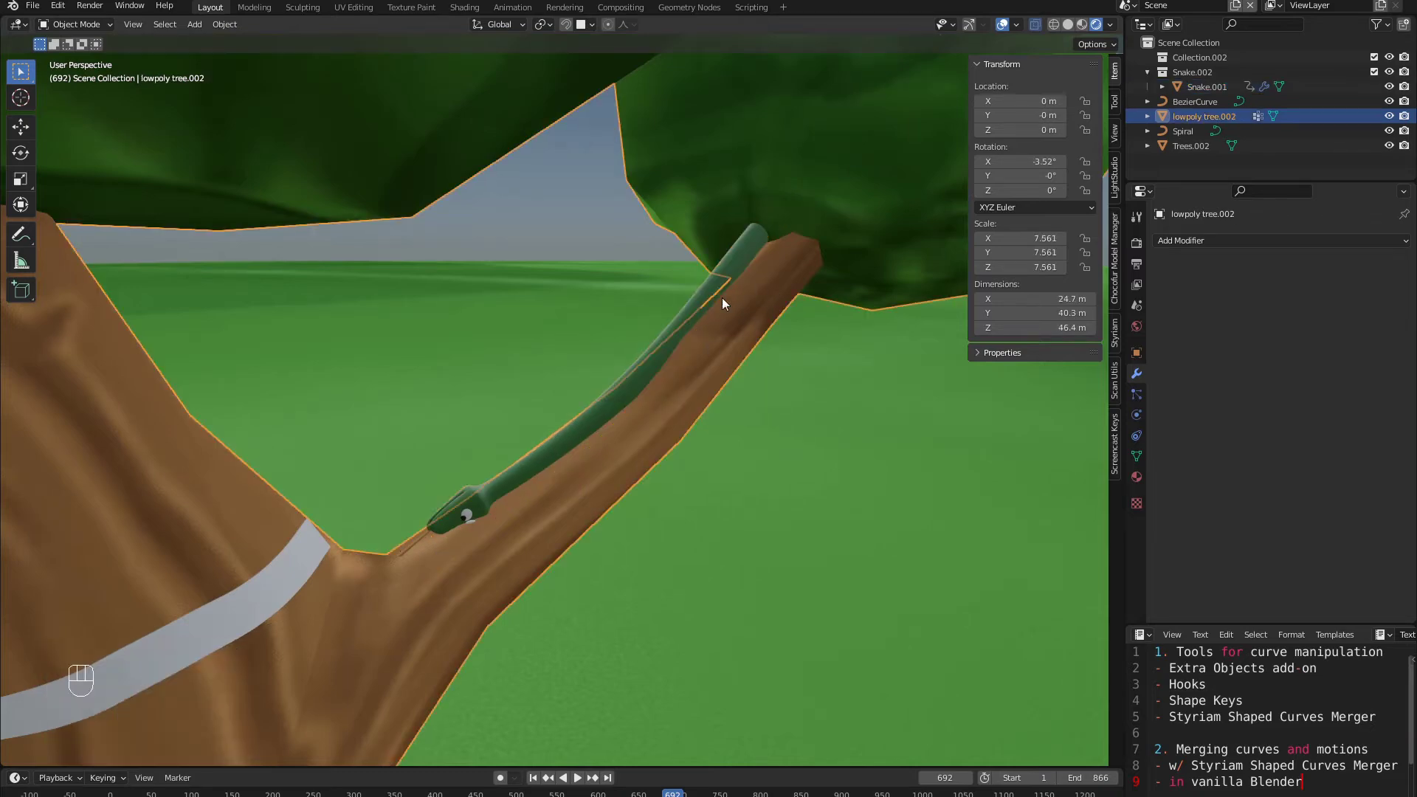
click(722, 298)
middle_drag(721, 308, 700, 374)
middle_drag(529, 499, 493, 414)
alt+click(580, 442)
click(560, 442)
key(Tab)
mouse_move(511, 485)
middle_down()
mouse_move(472, 472)
mouse_move(517, 472)
middle_up()
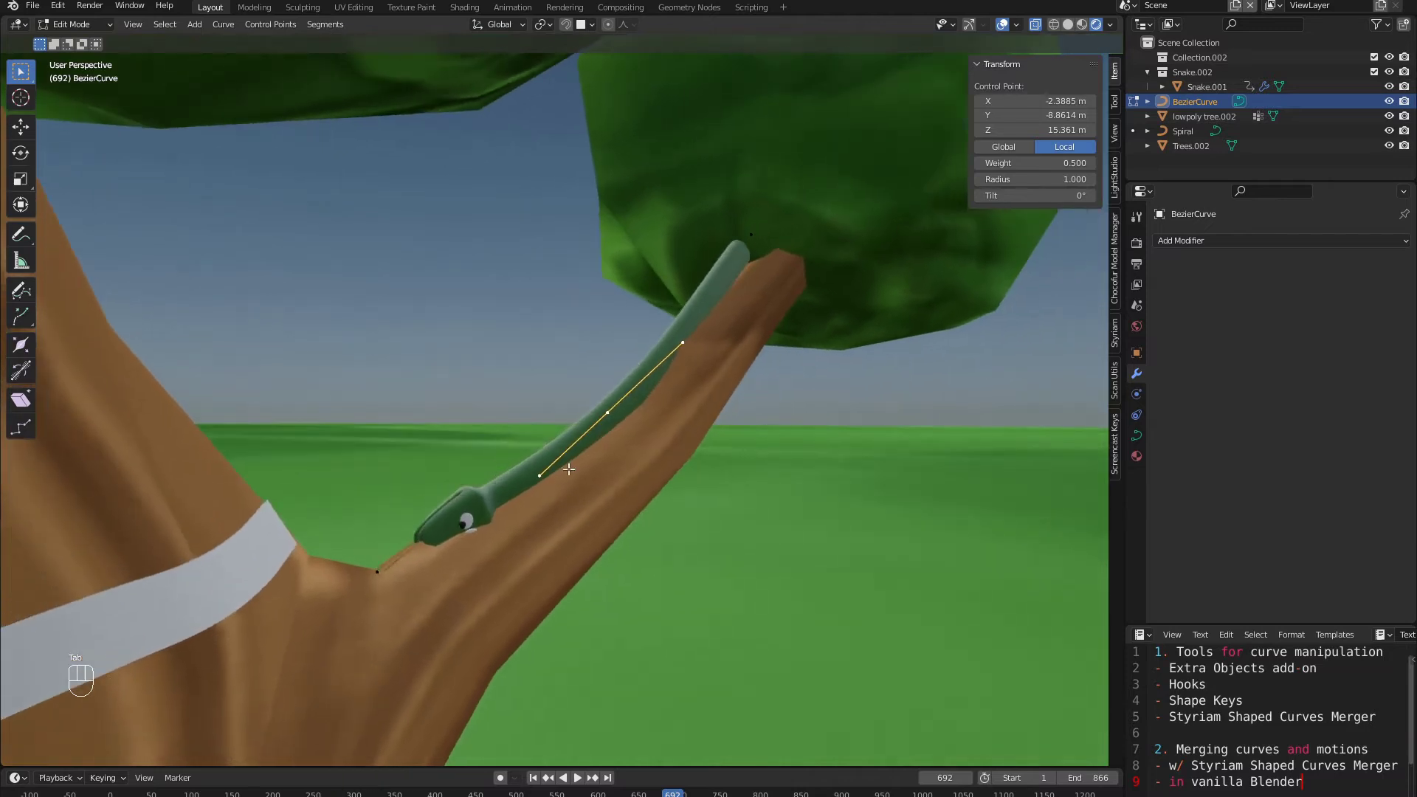
key(a)
key(ctrl+t)
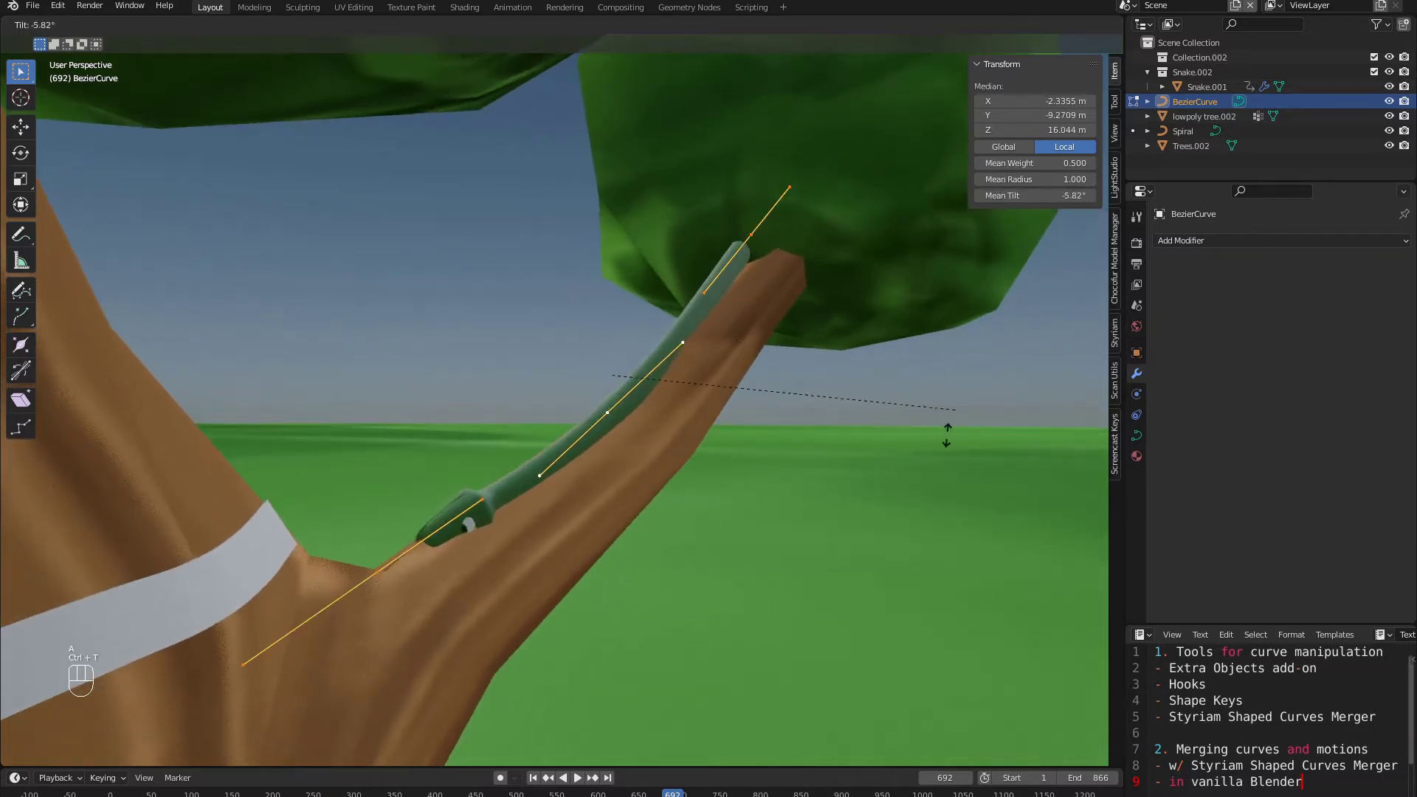
click(559, 569)
Step: Hook a vertex at the left branch's end inside the foliage to a new object and assign it to a new vertex group
middle_drag(675, 452, 529, 415)
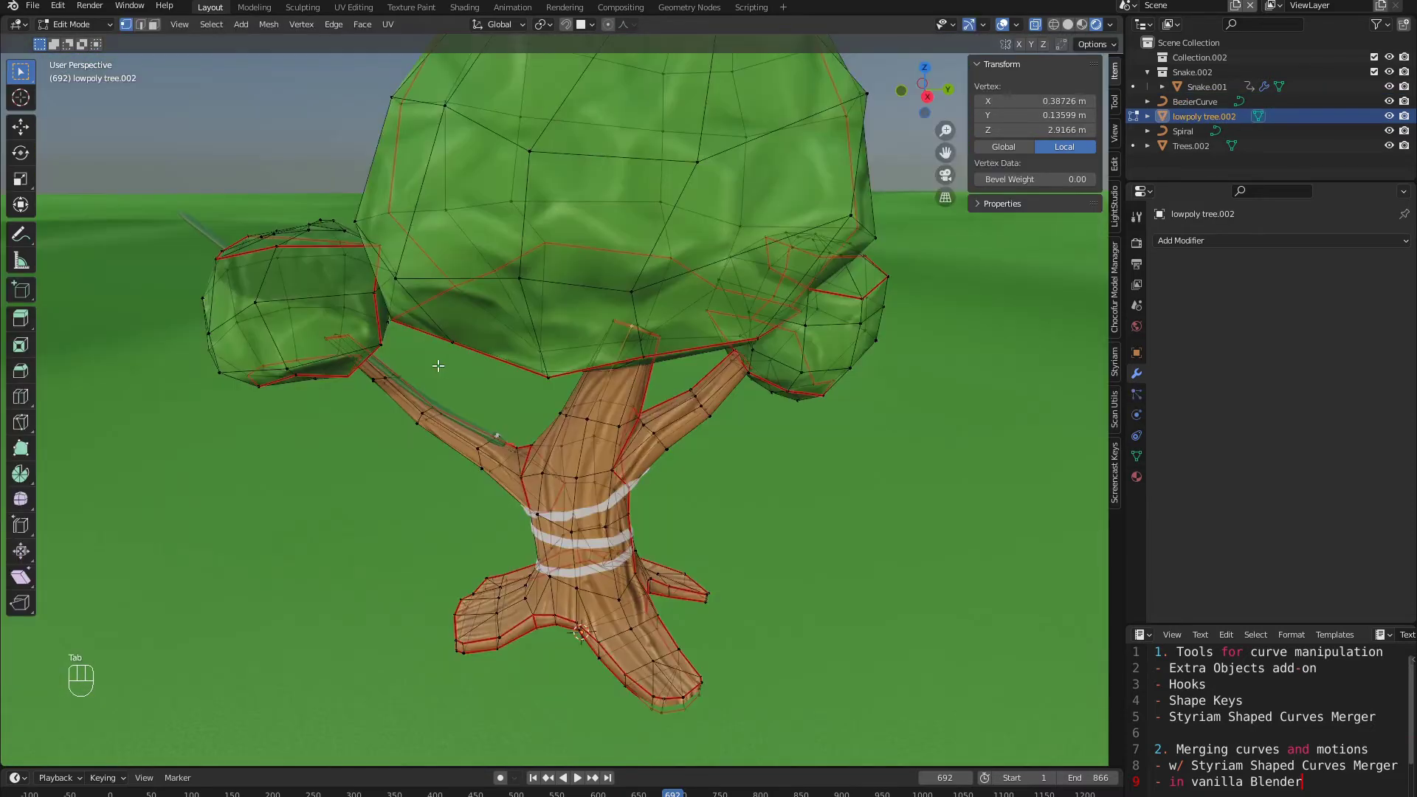
scroll(442, 362, up, 1)
scroll(421, 361, up, 2)
scroll(416, 362, up, 3)
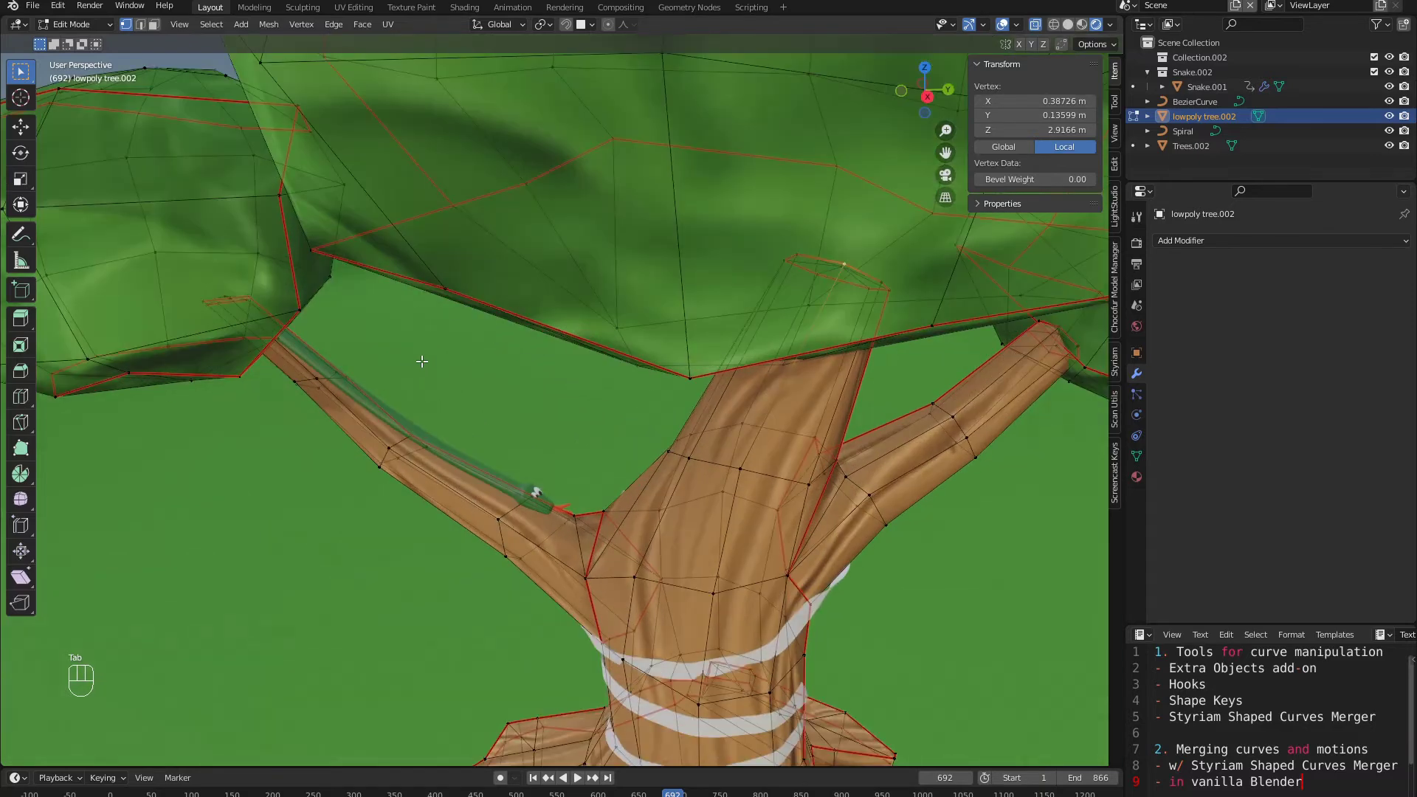
click(204, 297)
shift+middle_drag(267, 318, 516, 392)
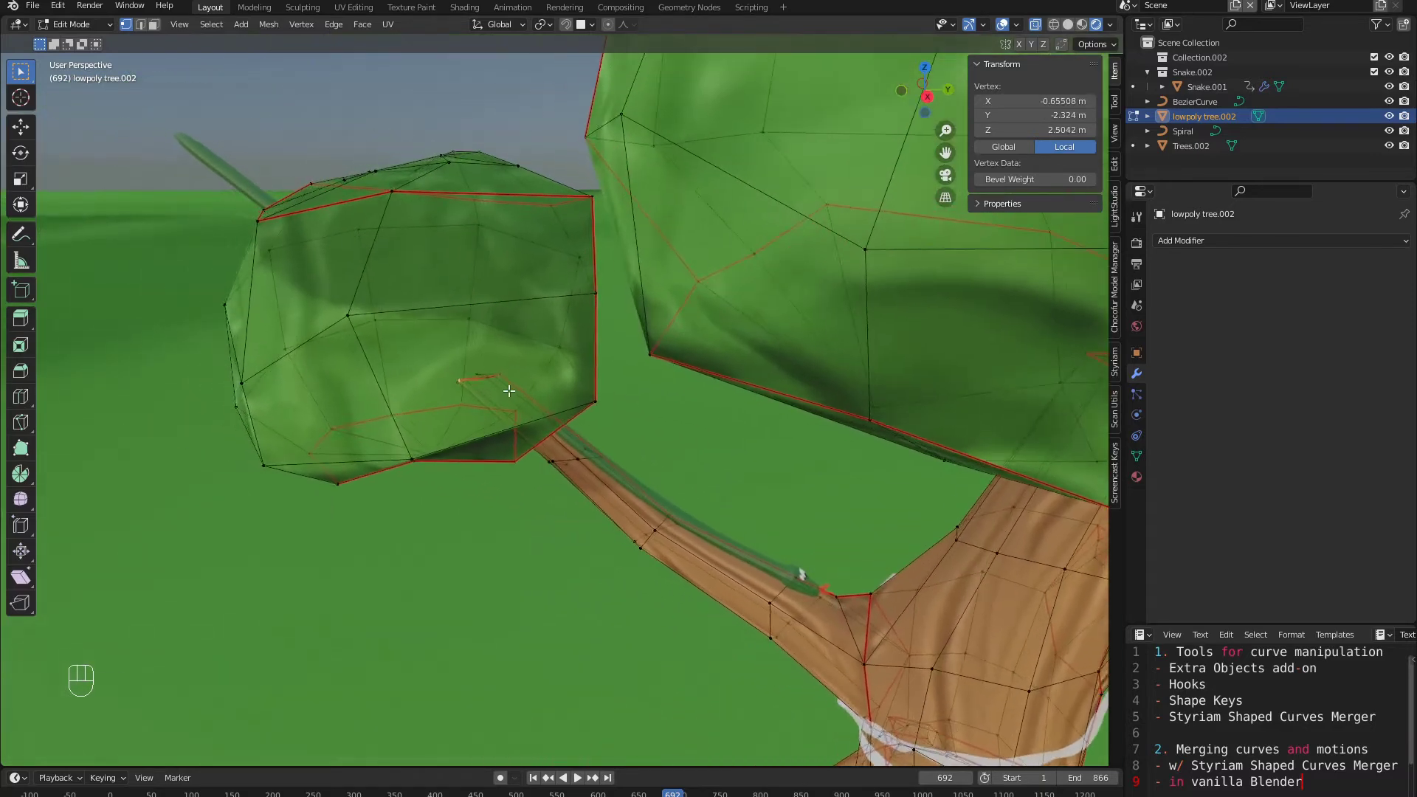
scroll(515, 392, up, 3)
scroll(516, 387, down, 3)
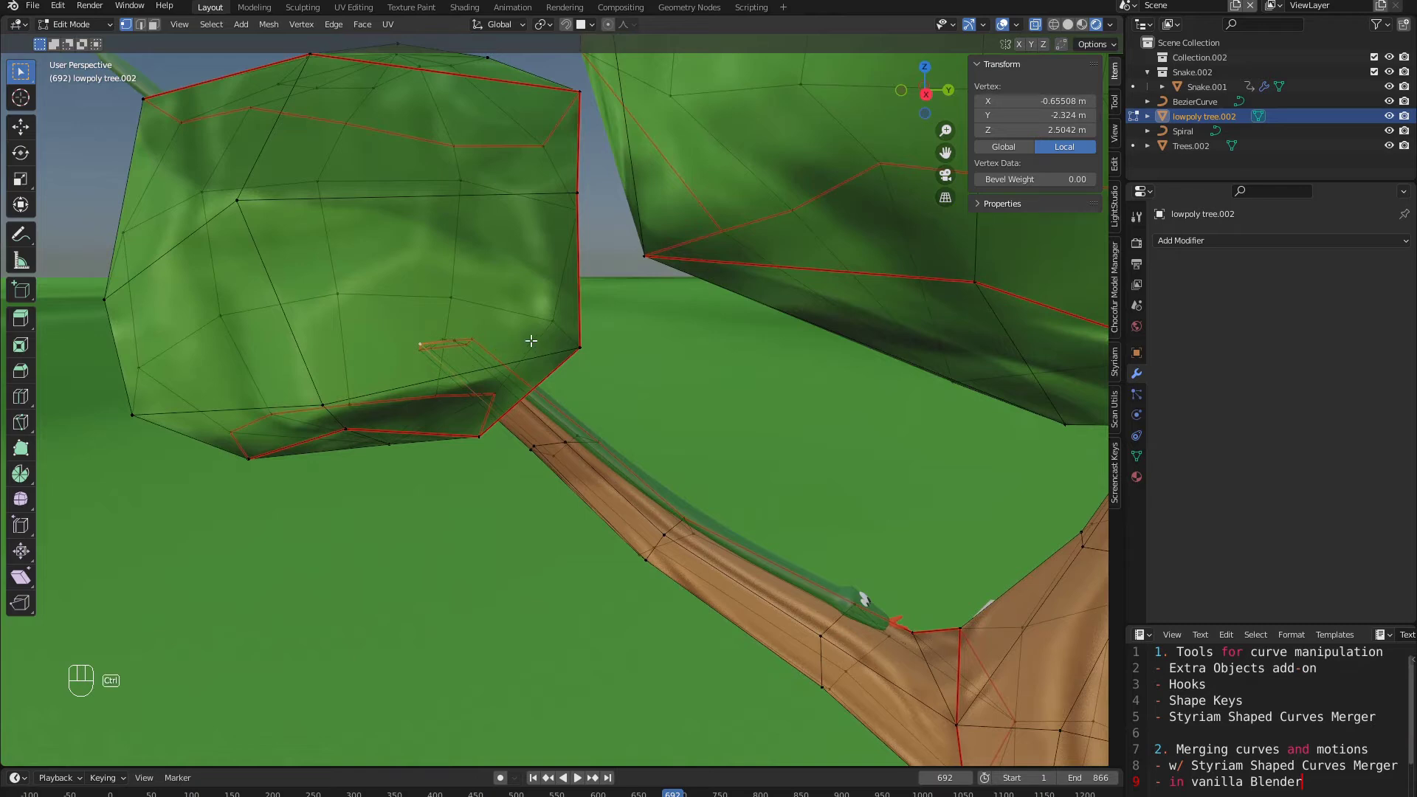
key(ctrl+h)
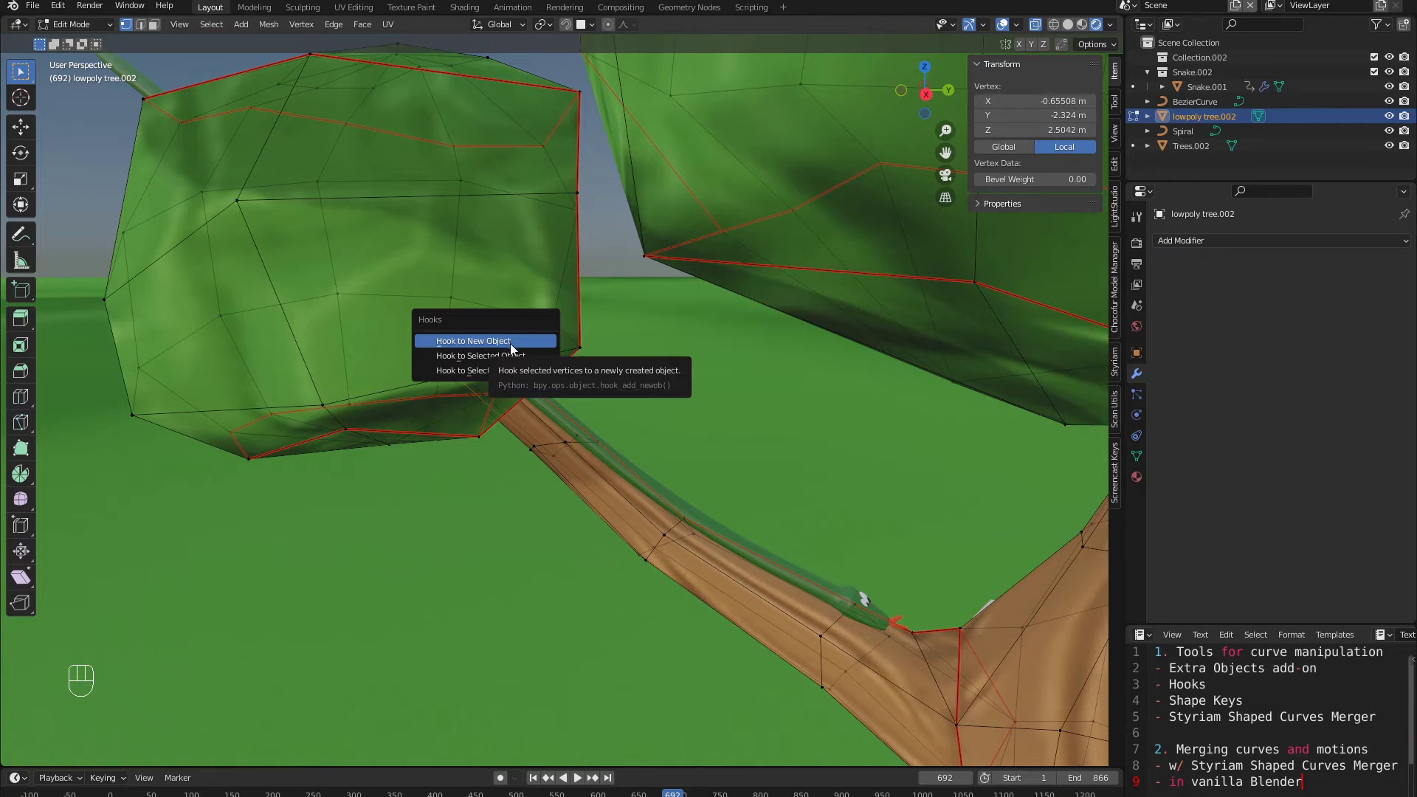
click(511, 343)
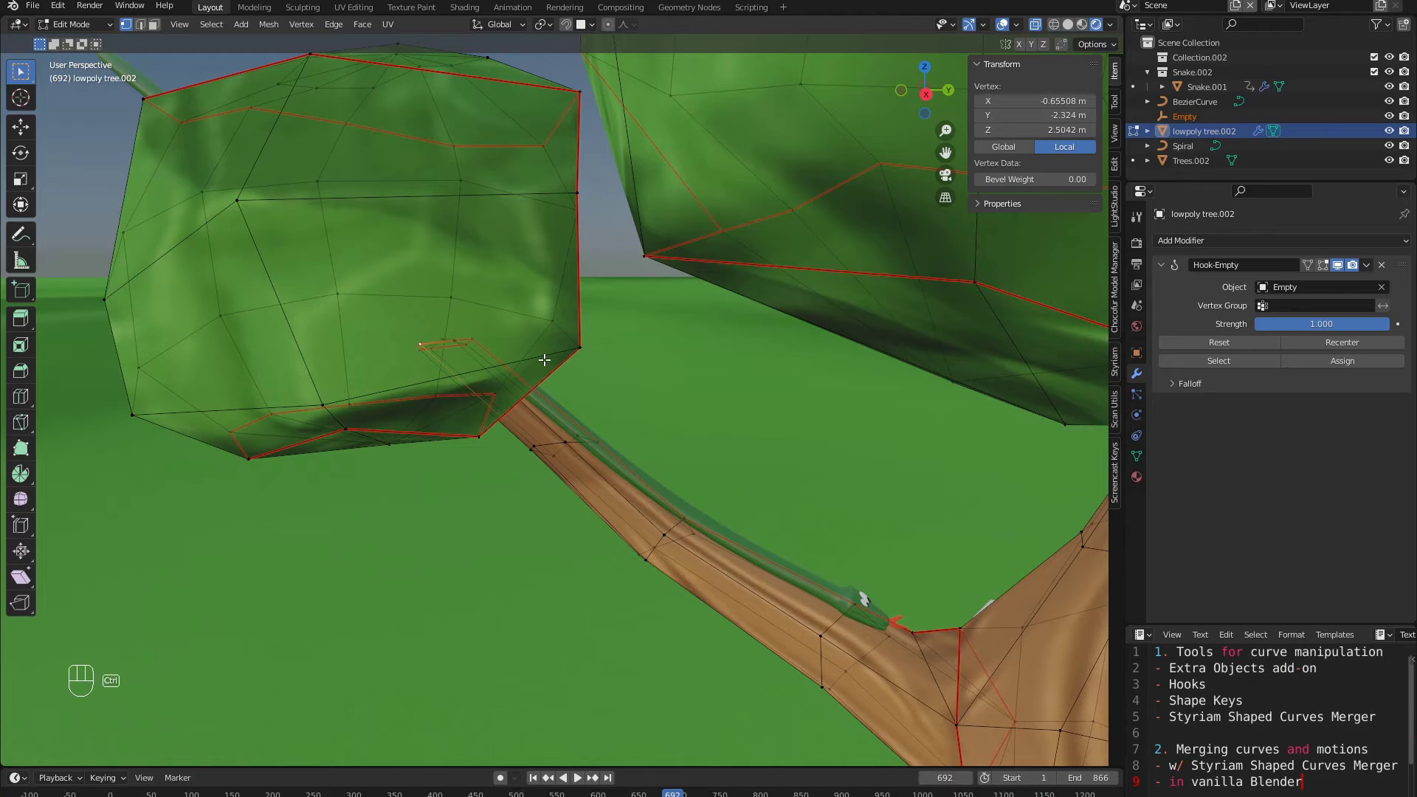
key(ctrl+g)
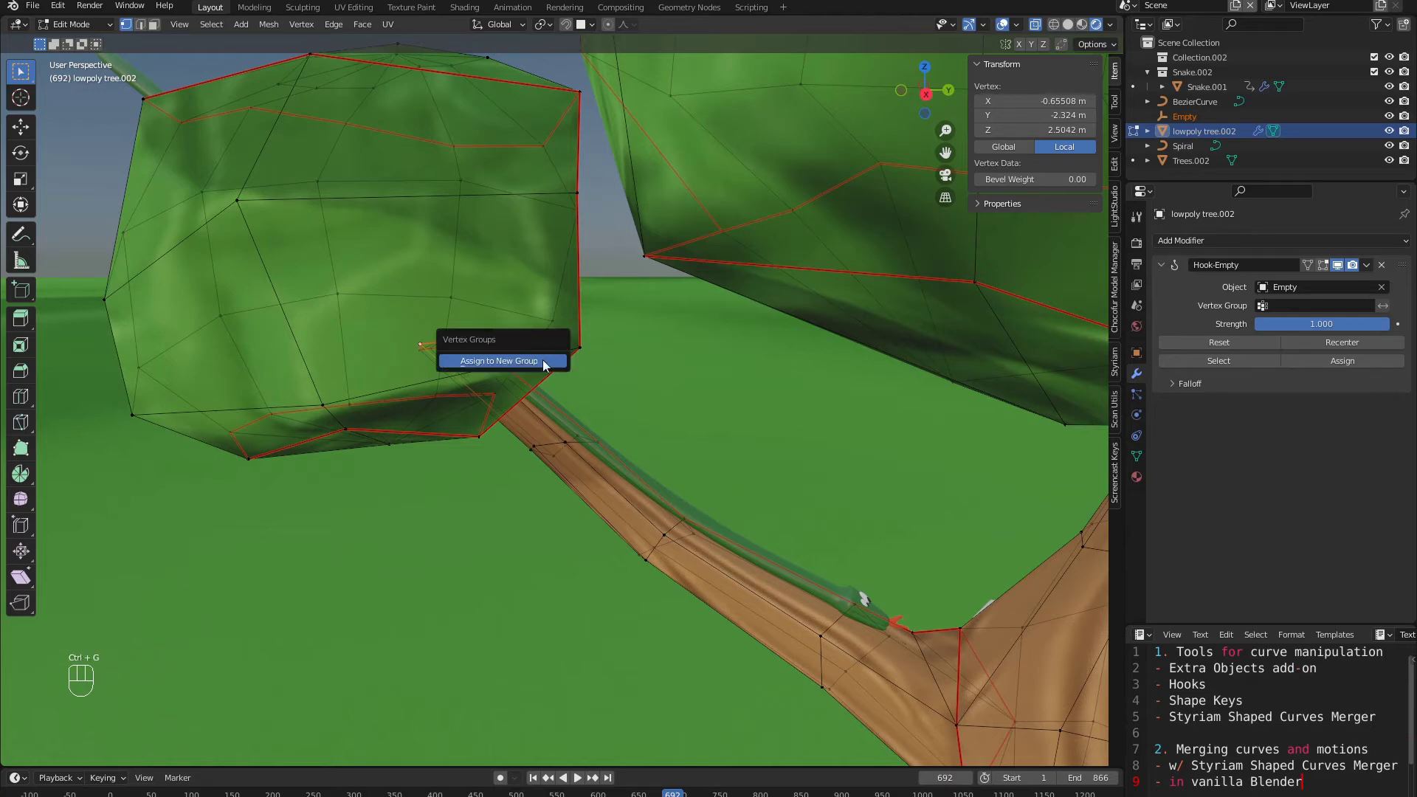
click(541, 362)
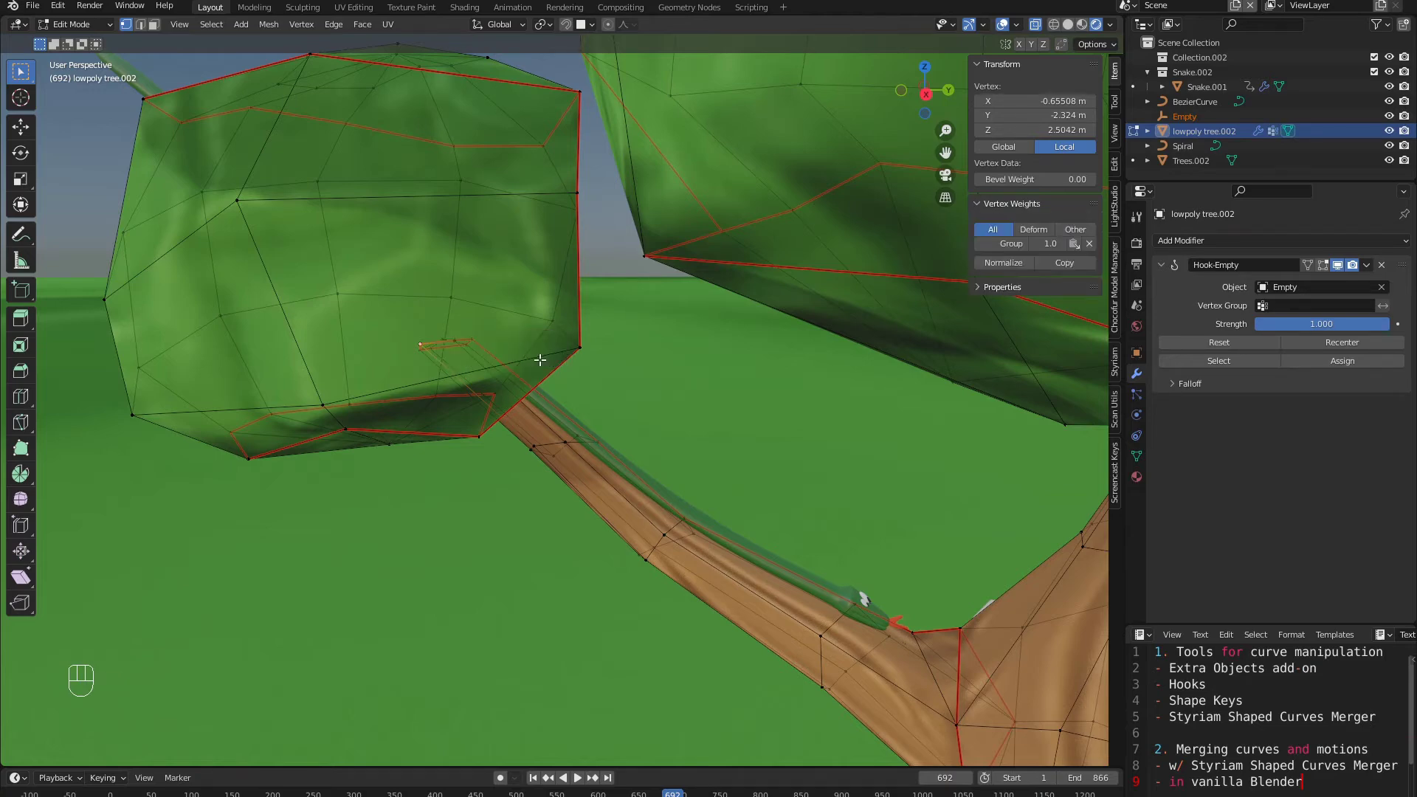
Step: Hook a vertex at the central trunk's upper end to a new object and assign it to the active vertex group
scroll(540, 360, down, 5)
shift+middle_drag(713, 372, 681, 348)
scroll(622, 370, up, 3)
click(696, 303)
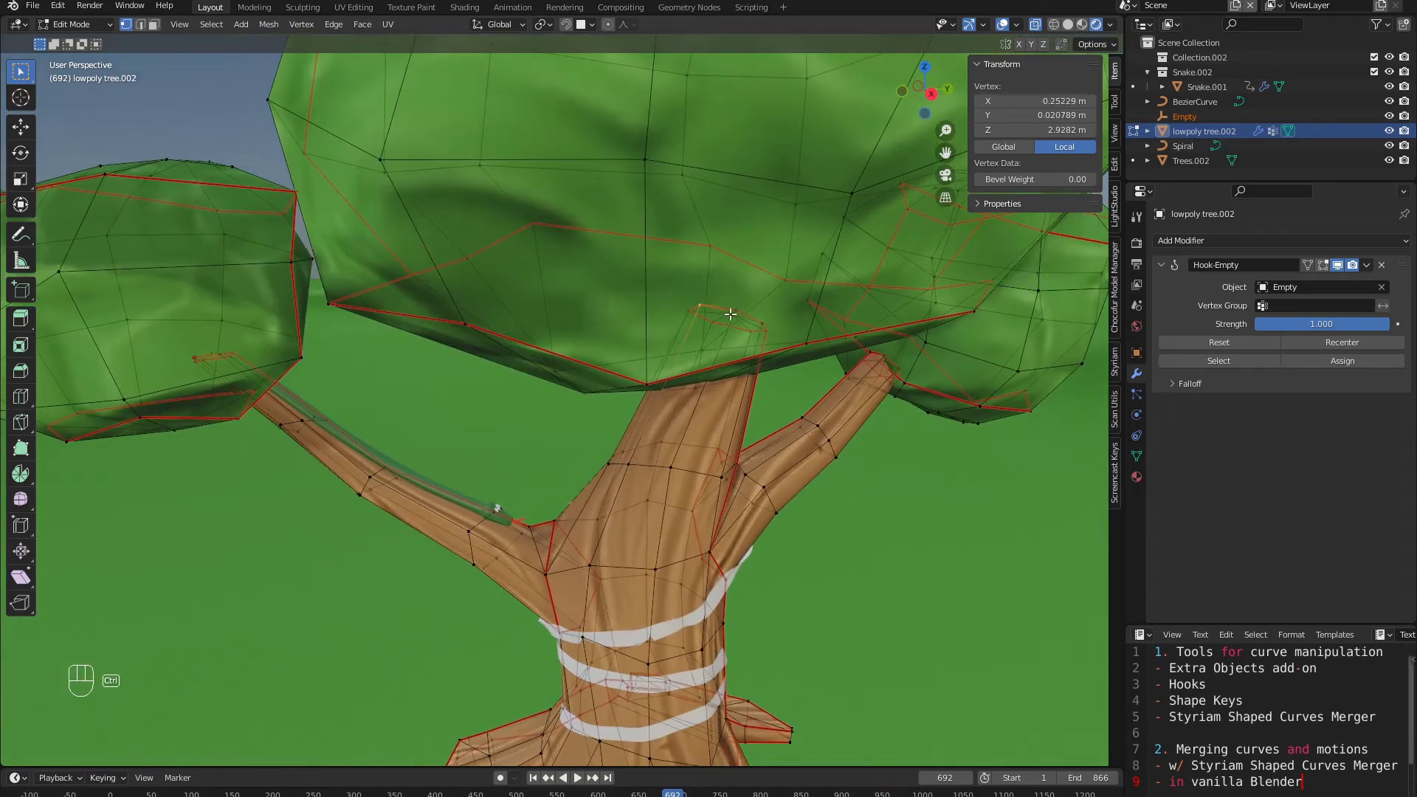
key(ctrl+h)
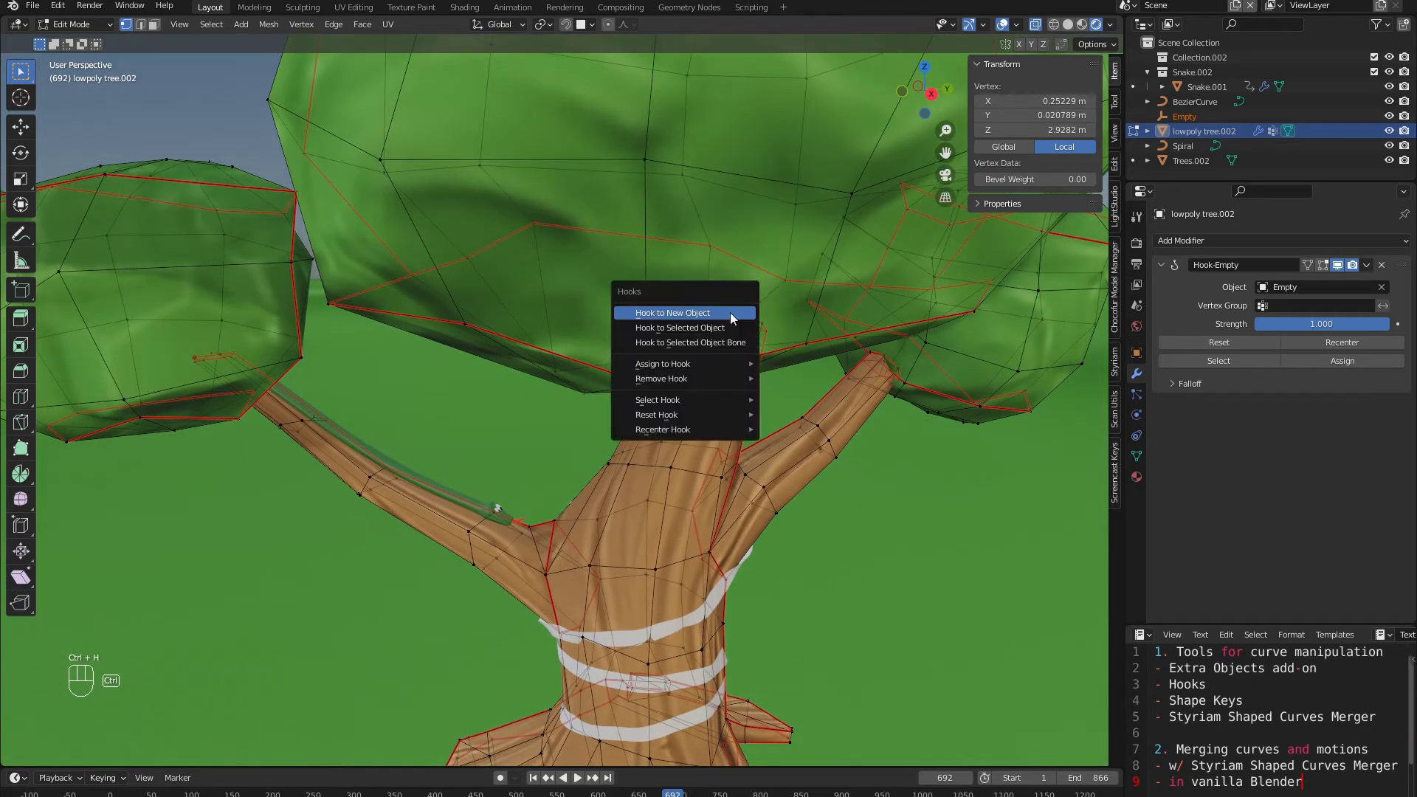
click(715, 313)
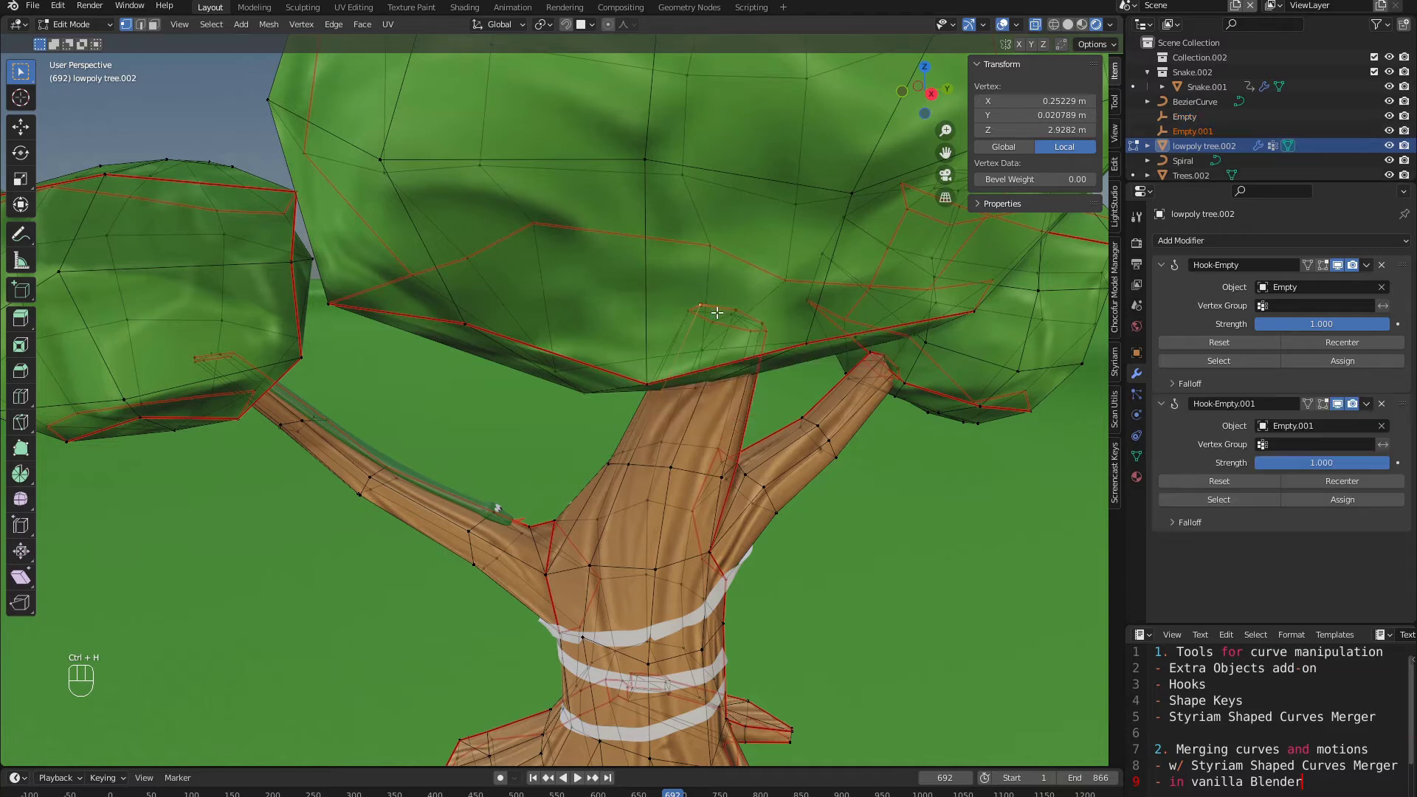
key(ctrl+g)
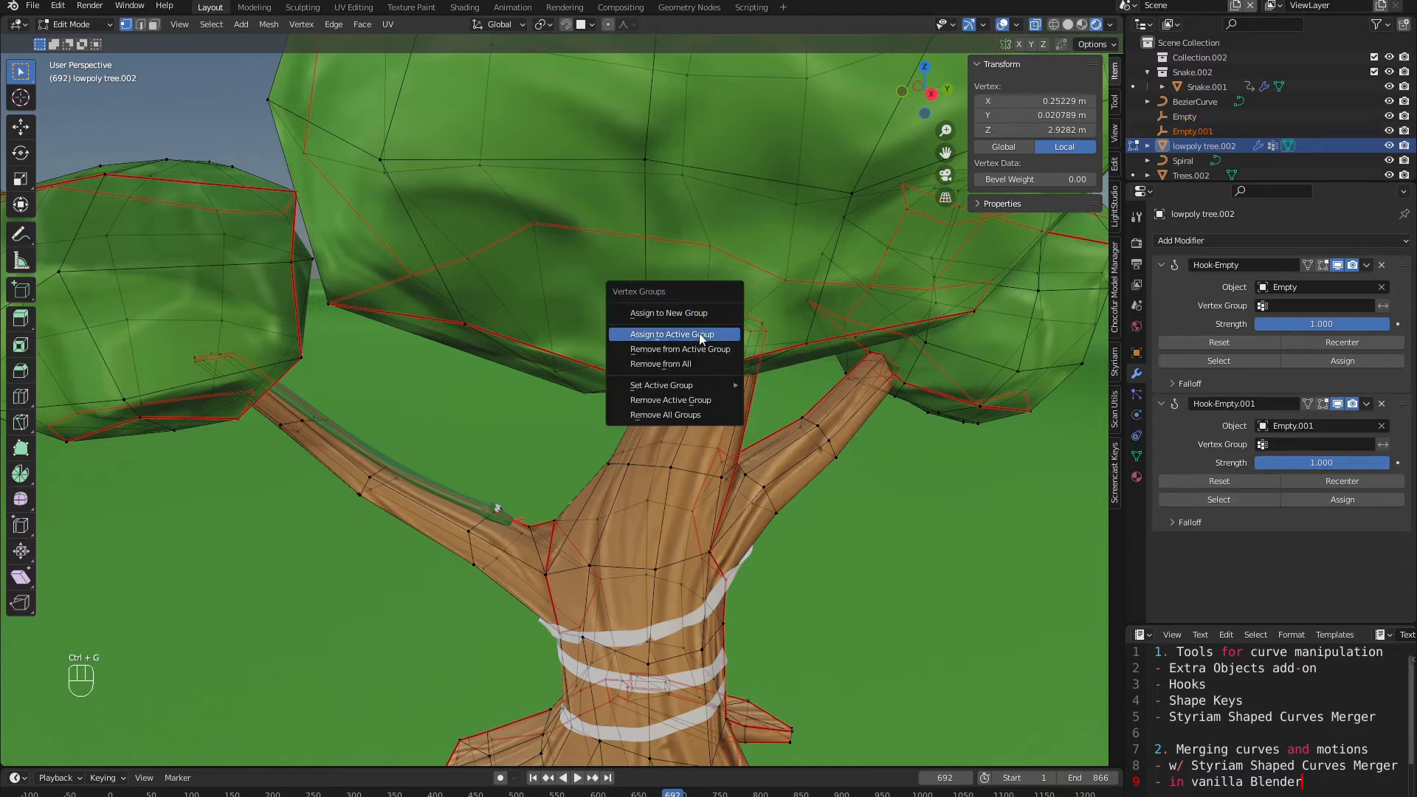
click(694, 334)
Step: Hook a vertex at the right branch's end to a new object and add it to the active vertex group
click(887, 349)
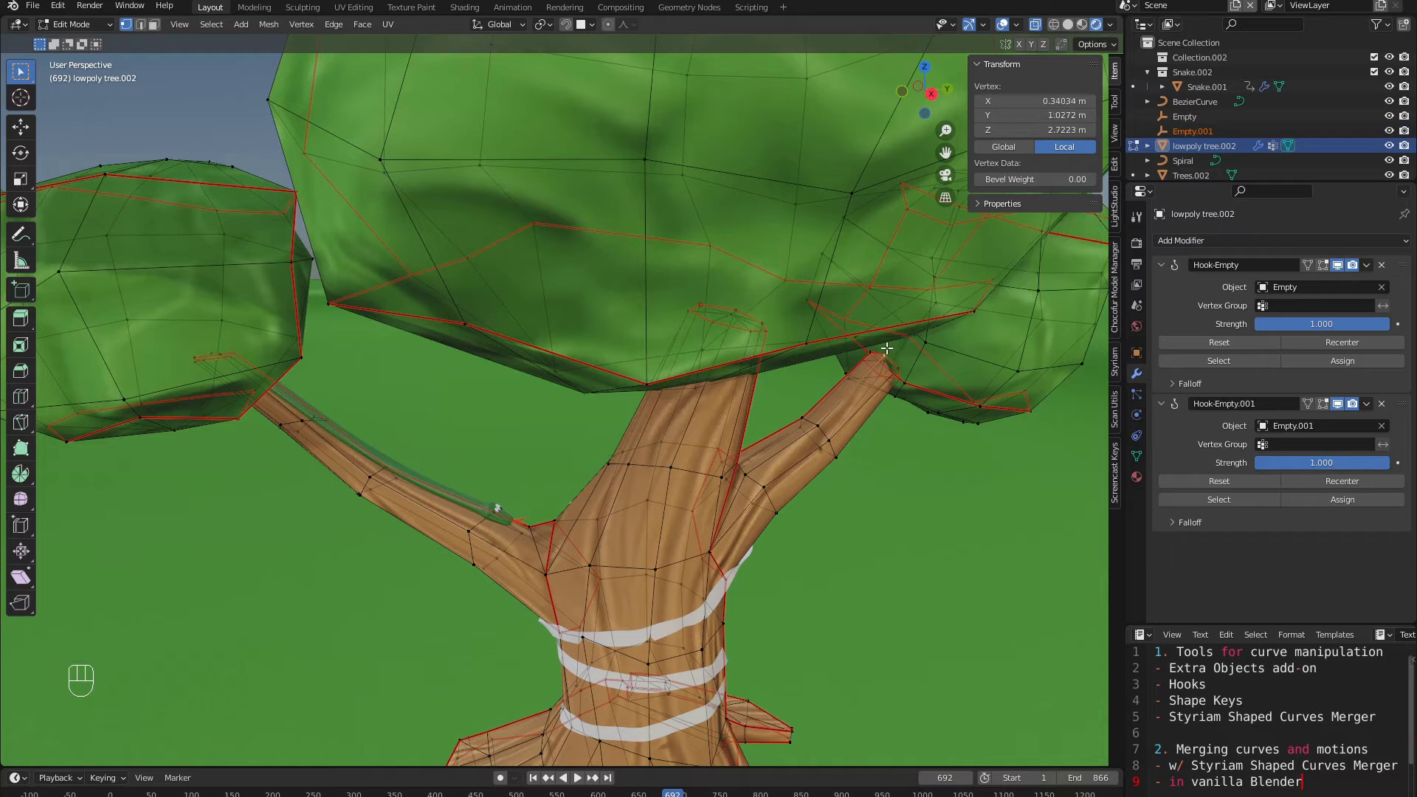
key(ctrl+h)
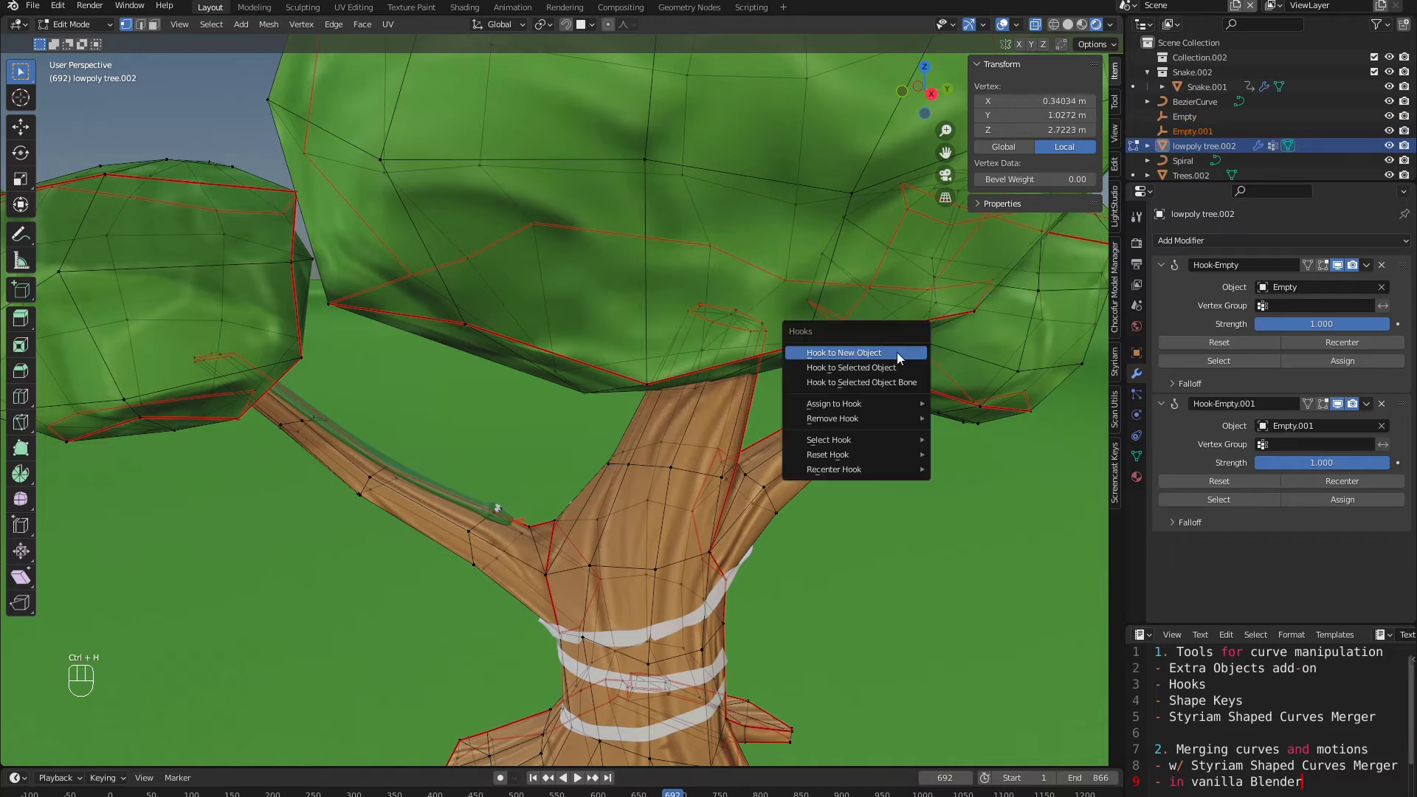
click(896, 352)
key(ctrl+g)
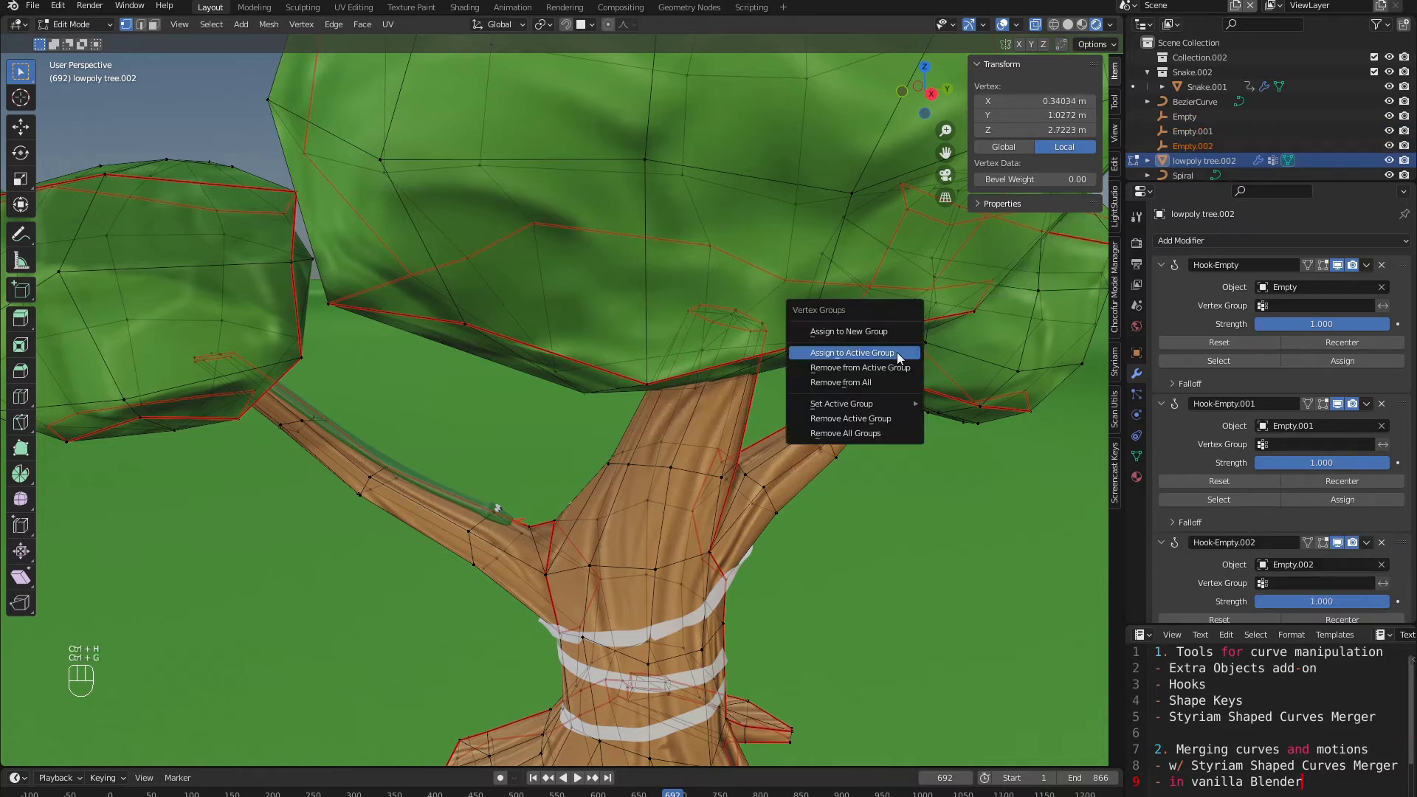
click(896, 352)
Step: Hook a vertex at the left root's tip to a new object and assign it to the active vertex group
shift+middle_drag(638, 575, 591, 266)
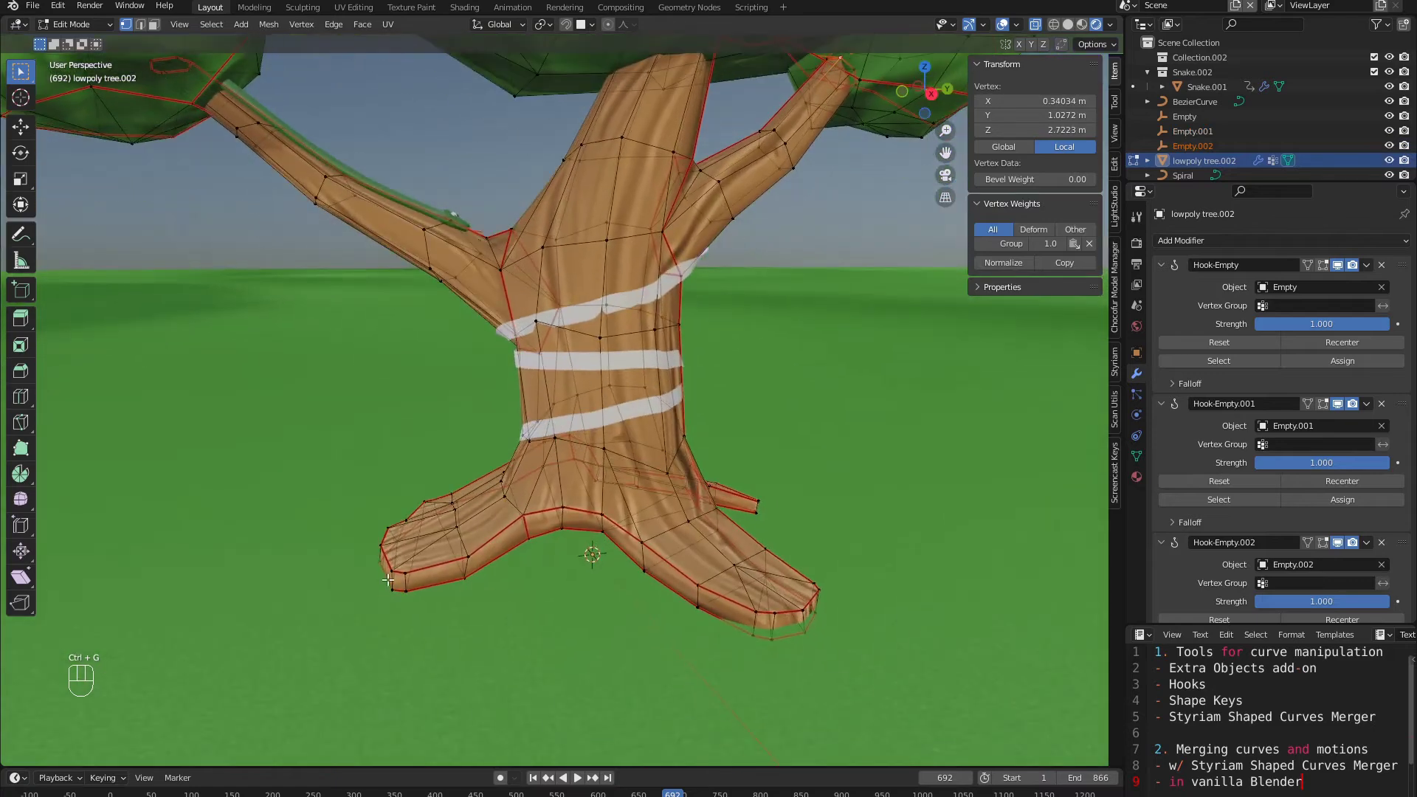
click(389, 574)
key(ctrl+h)
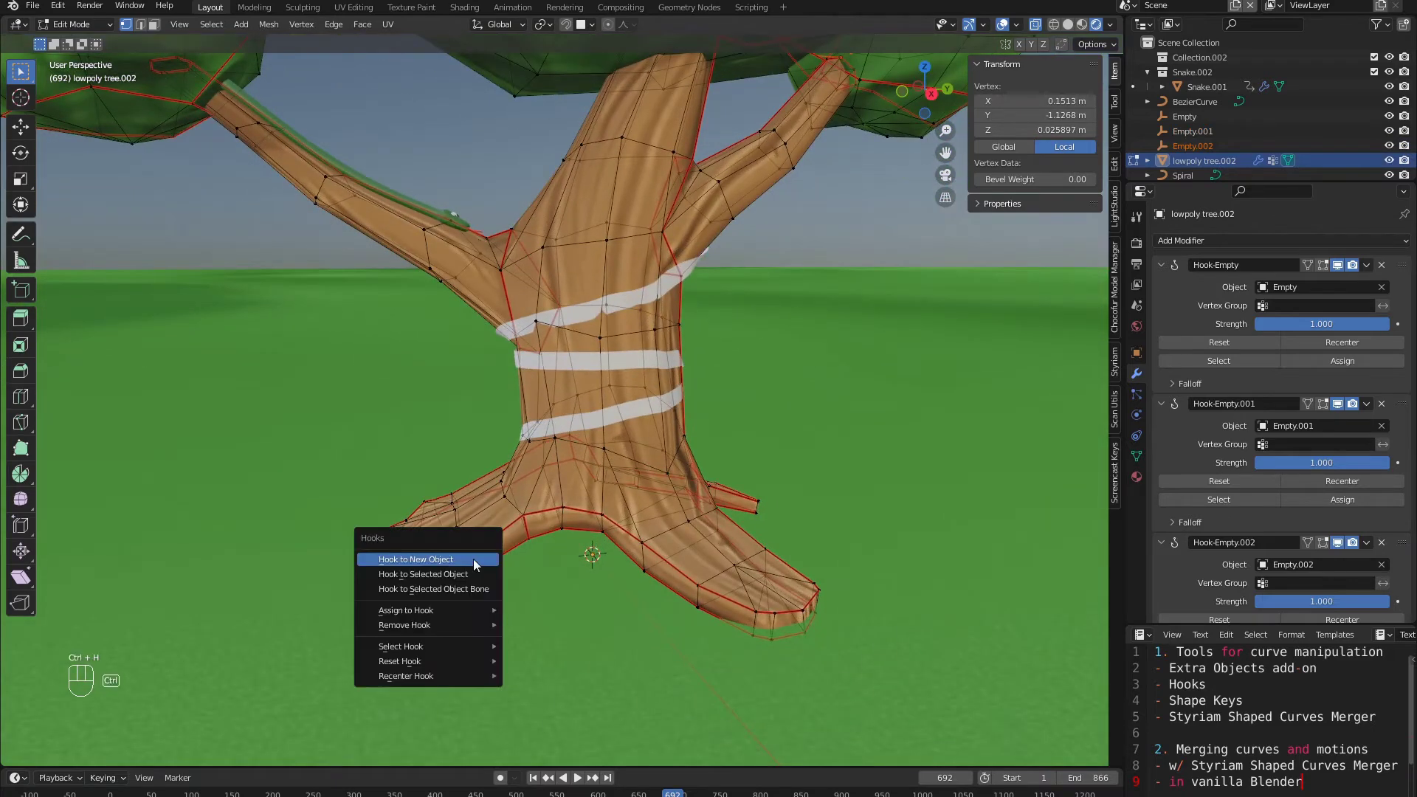
click(462, 559)
key(ctrl+g)
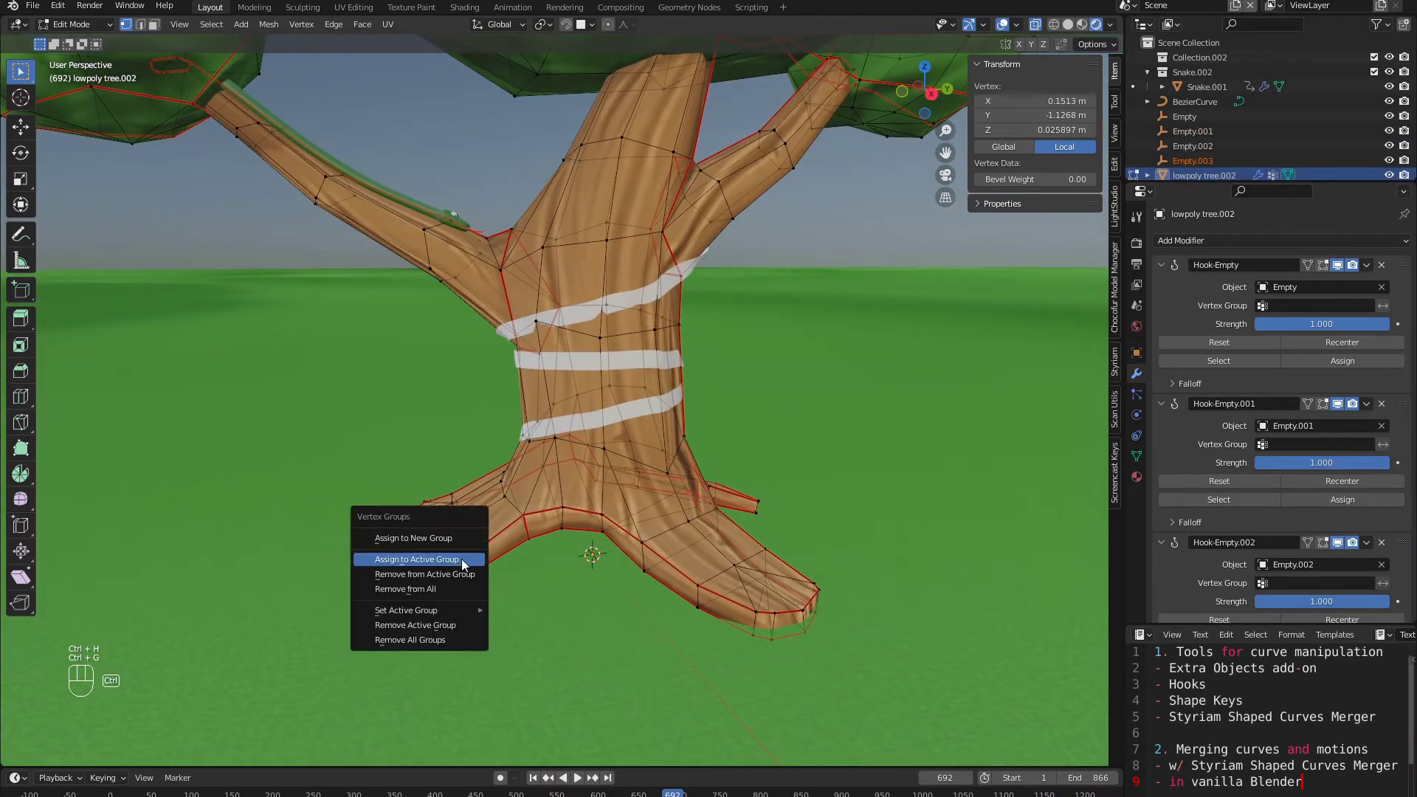
click(462, 560)
Step: Hook a vertex at the front right root's tip to a new object and assign it to the active vertex group
click(825, 590)
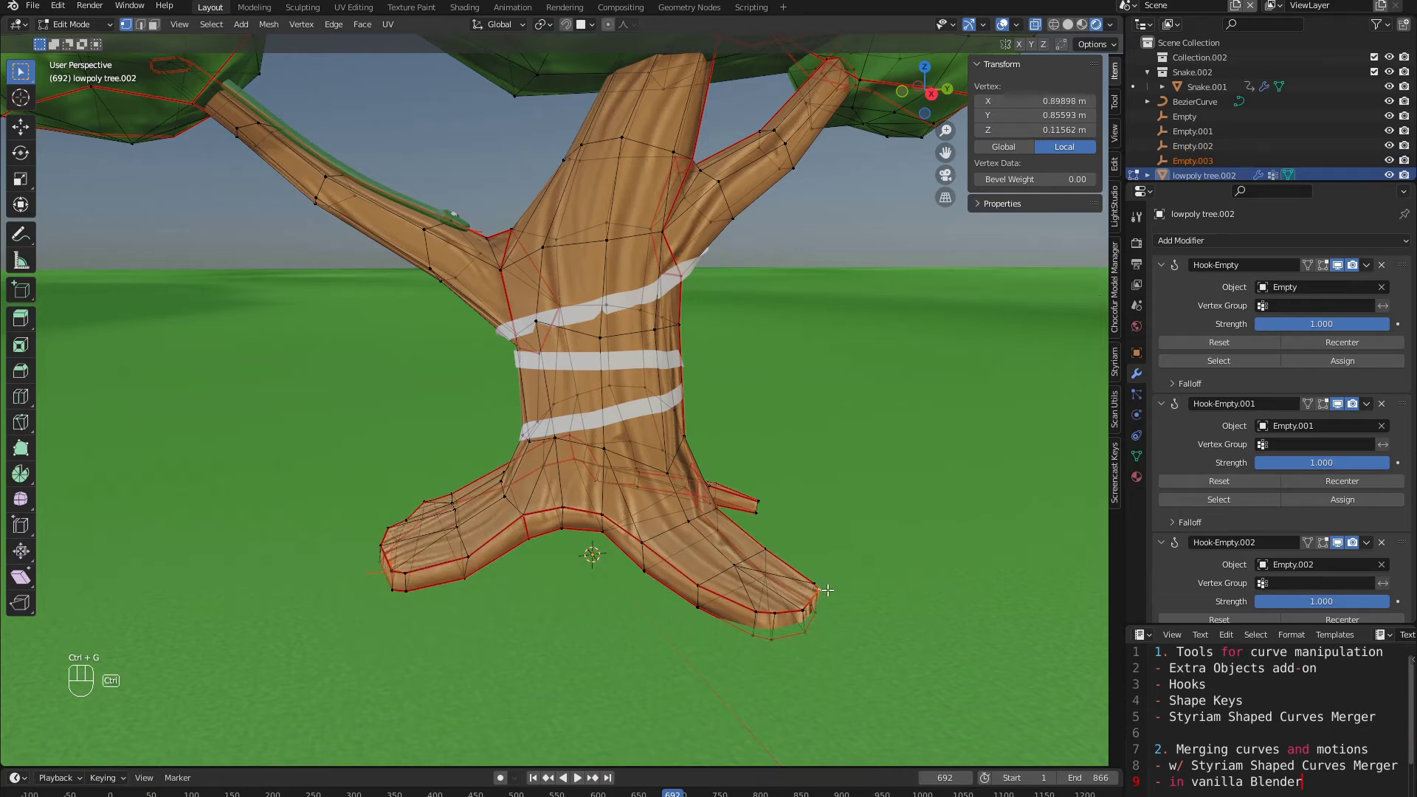
key(ctrl+h)
click(826, 590)
key(ctrl+g)
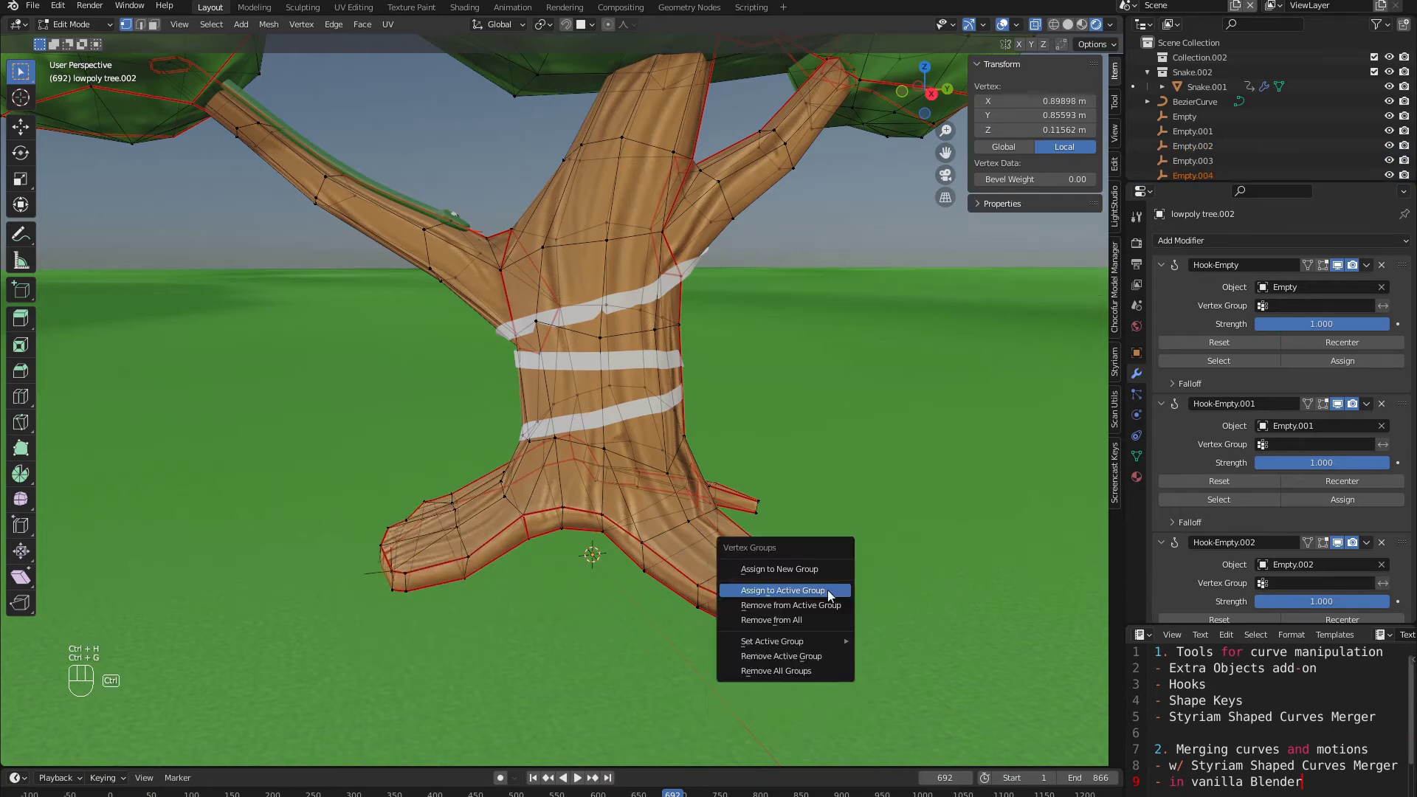
click(824, 590)
Step: Hook a trunk vertex just below the left branch's base to a new object and assign it to the active vertex group
scroll(704, 456, down, 3)
shift+middle_drag(703, 455, 738, 572)
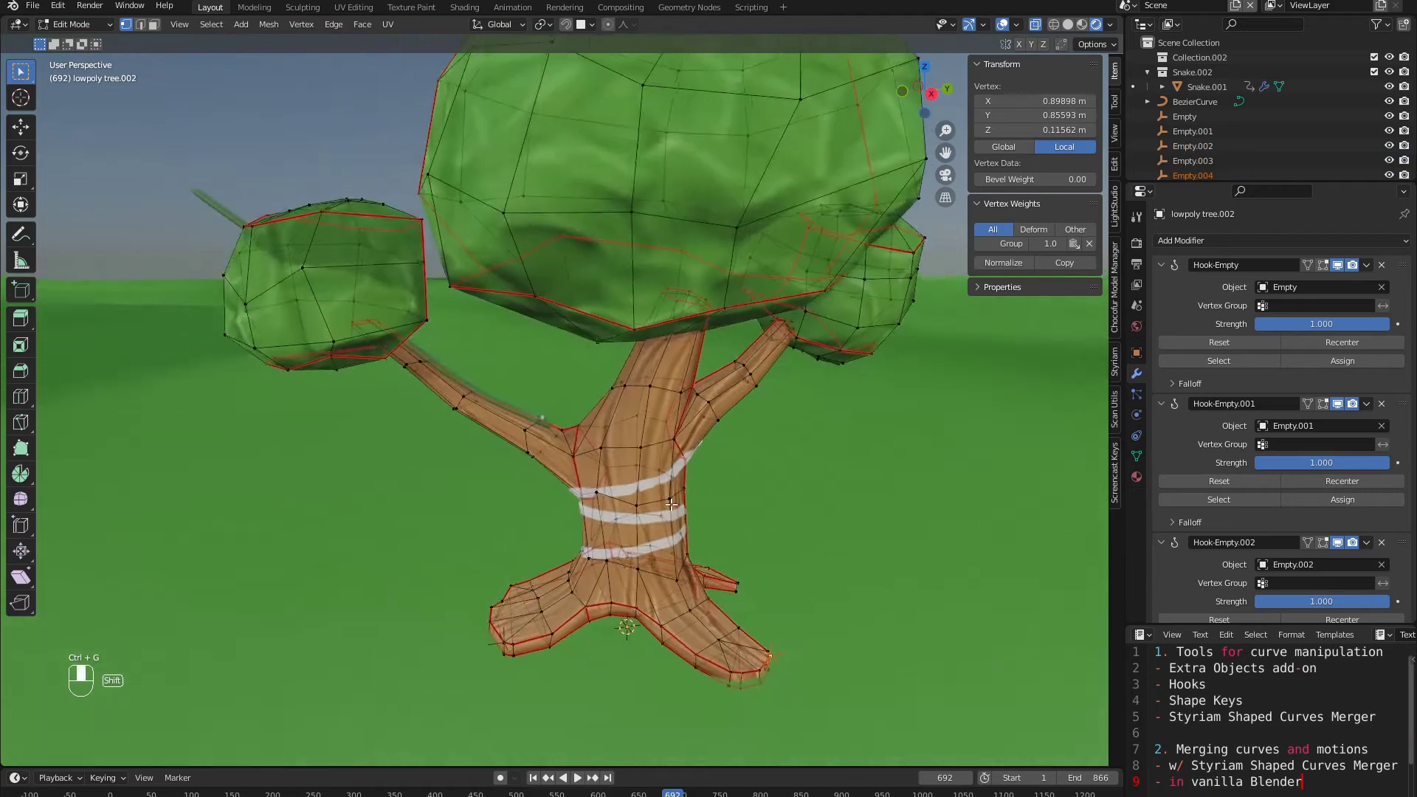
scroll(606, 509, up, 4)
click(597, 526)
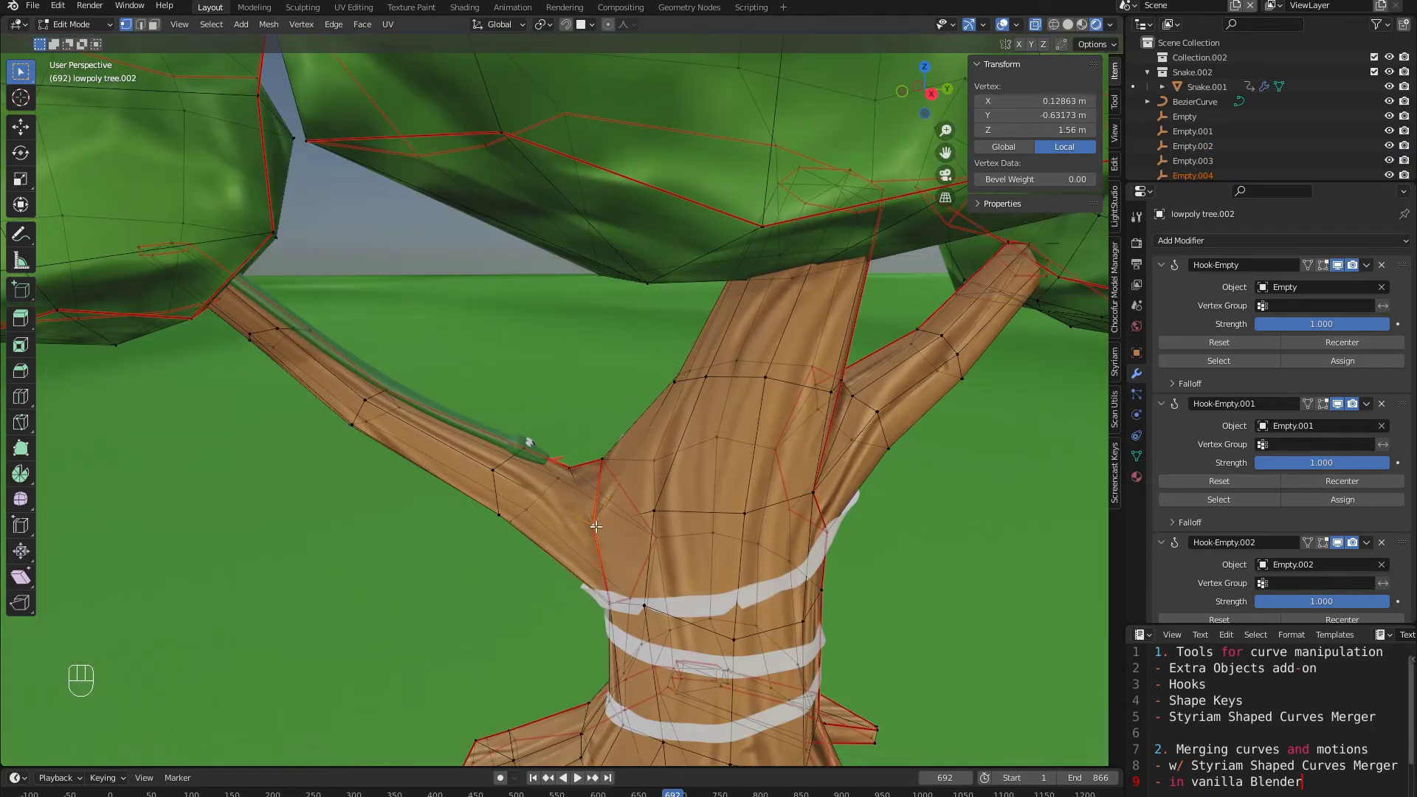
key(ctrl+h)
click(595, 526)
key(ctrl+g)
click(596, 525)
Step: Leave mesh editing on the tree and switch the viewport shading to Solid
scroll(607, 471, down, 4)
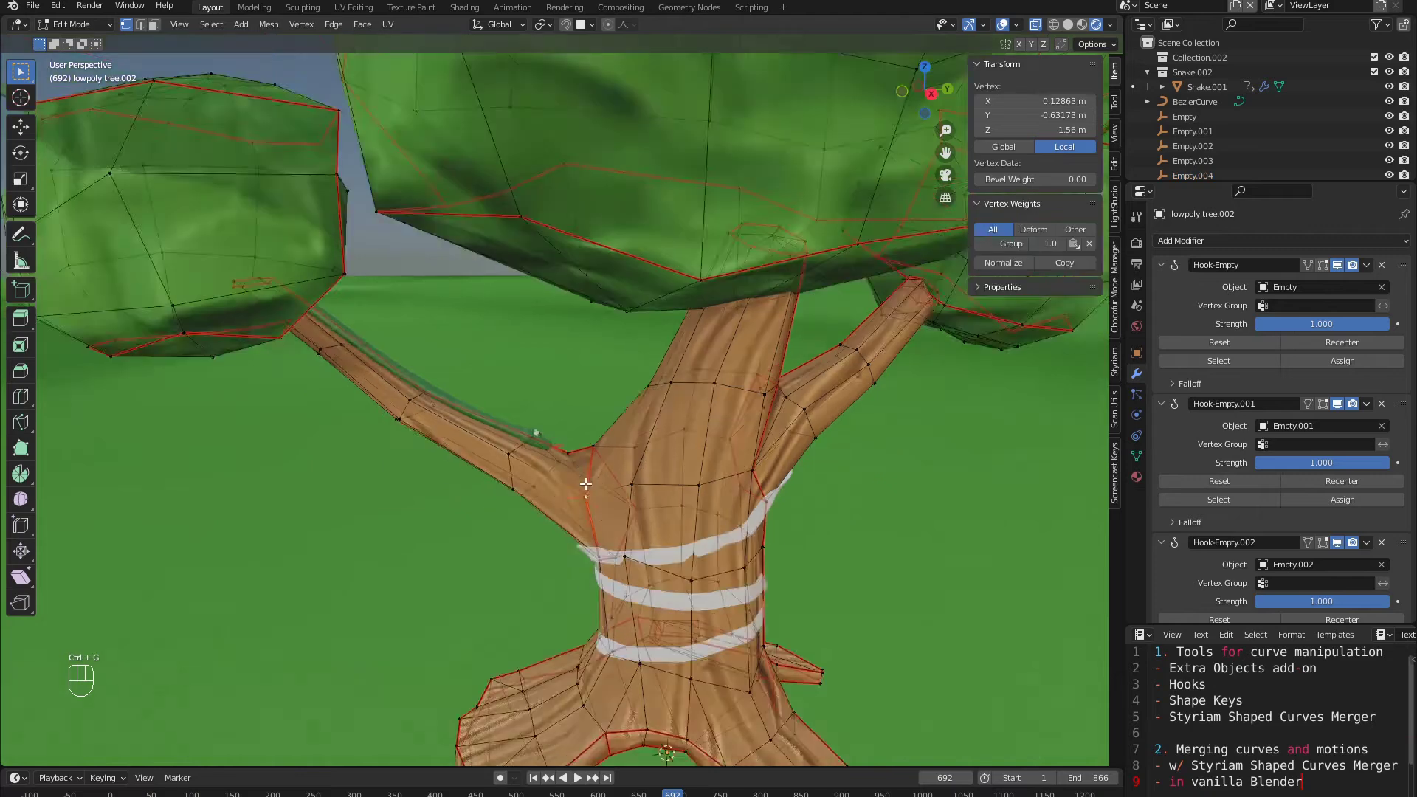
mouse_move(682, 476)
middle_down()
mouse_move(703, 473)
mouse_move(690, 479)
middle_up()
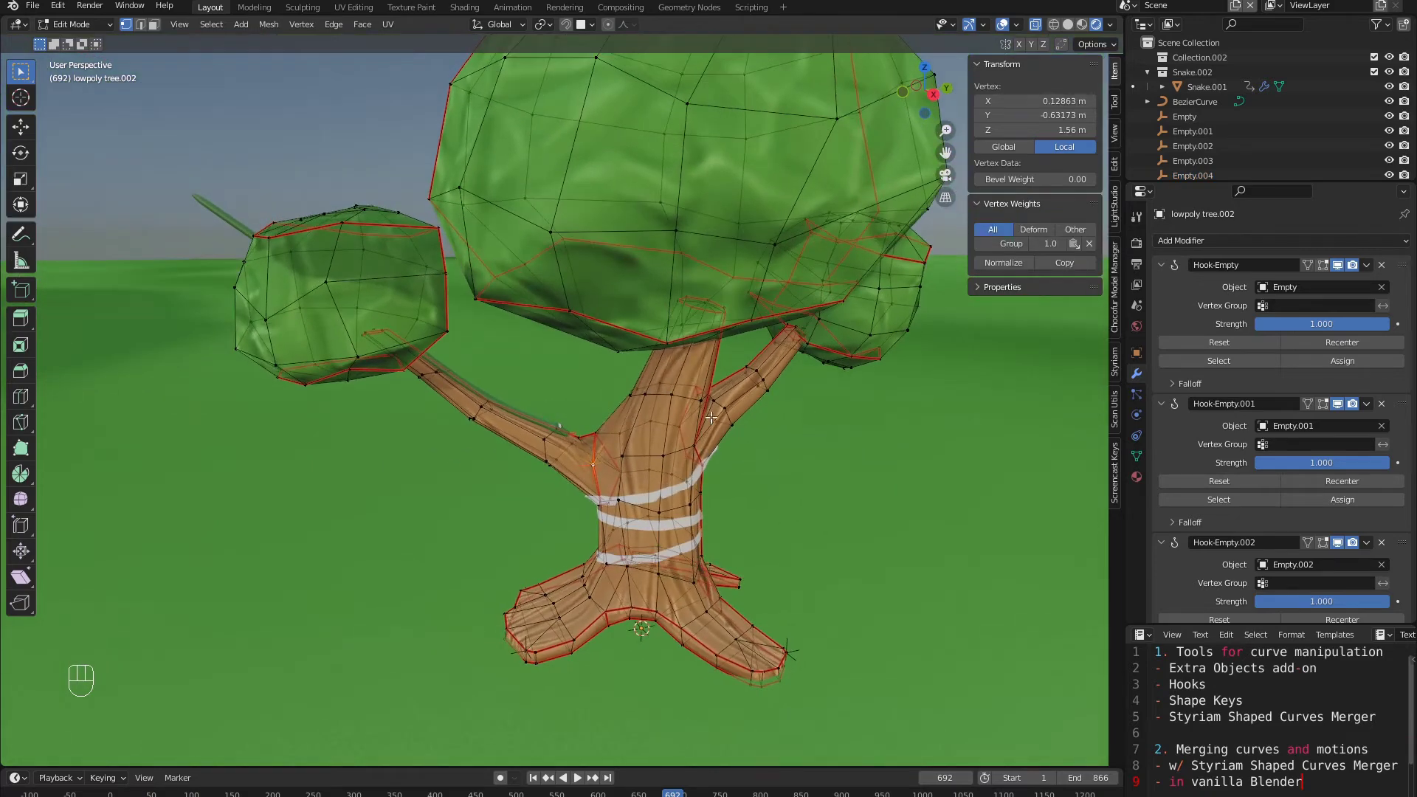
key(Tab)
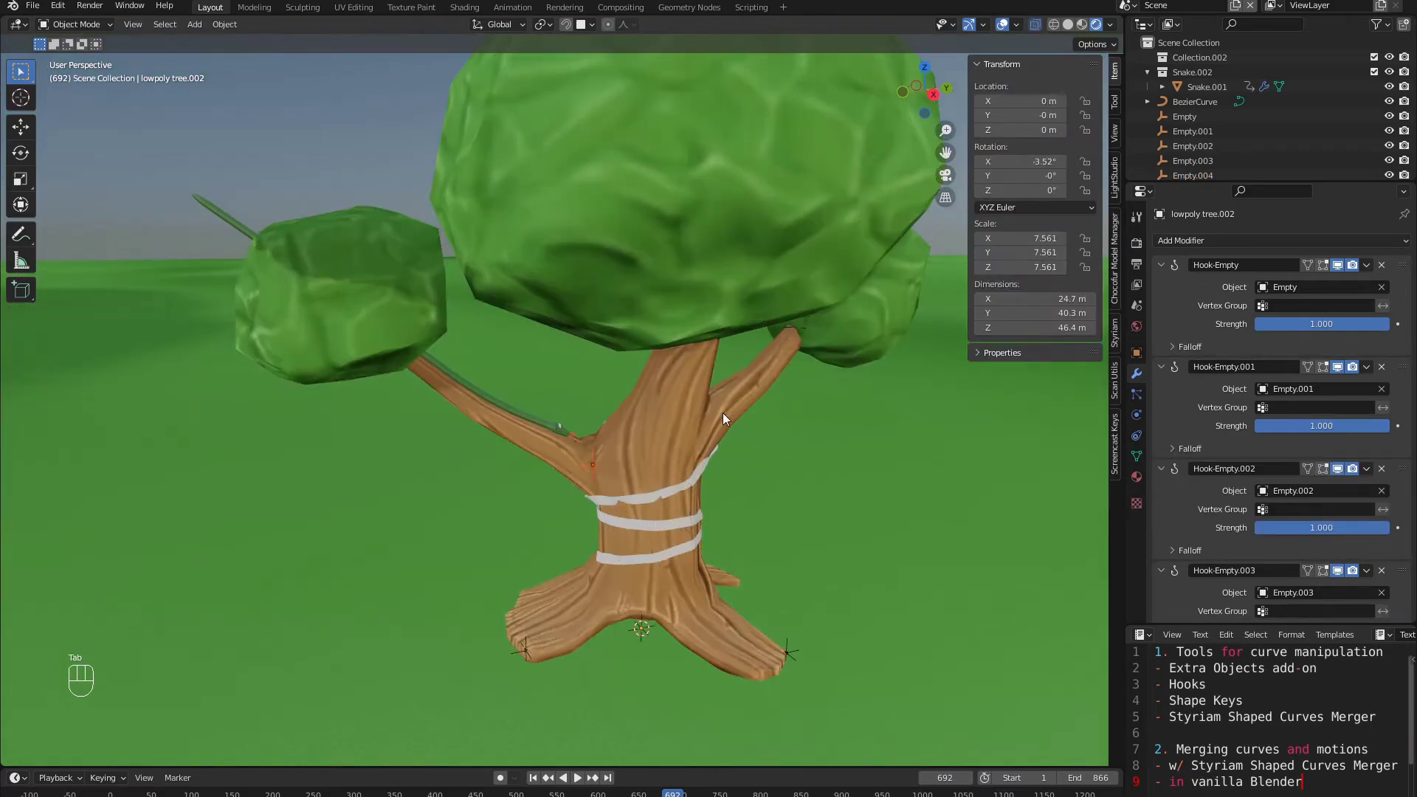
key(z)
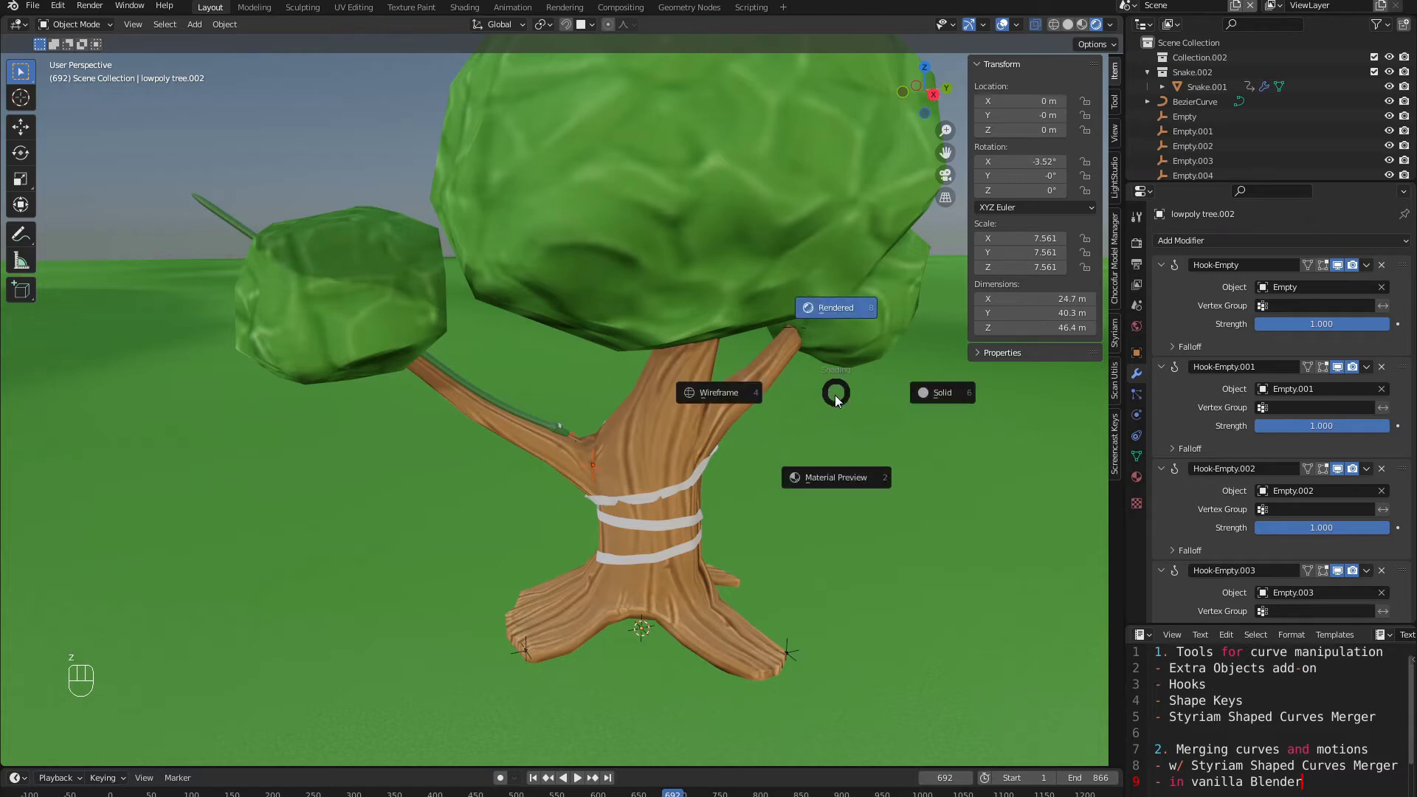
click(937, 392)
middle_drag(672, 432, 643, 427)
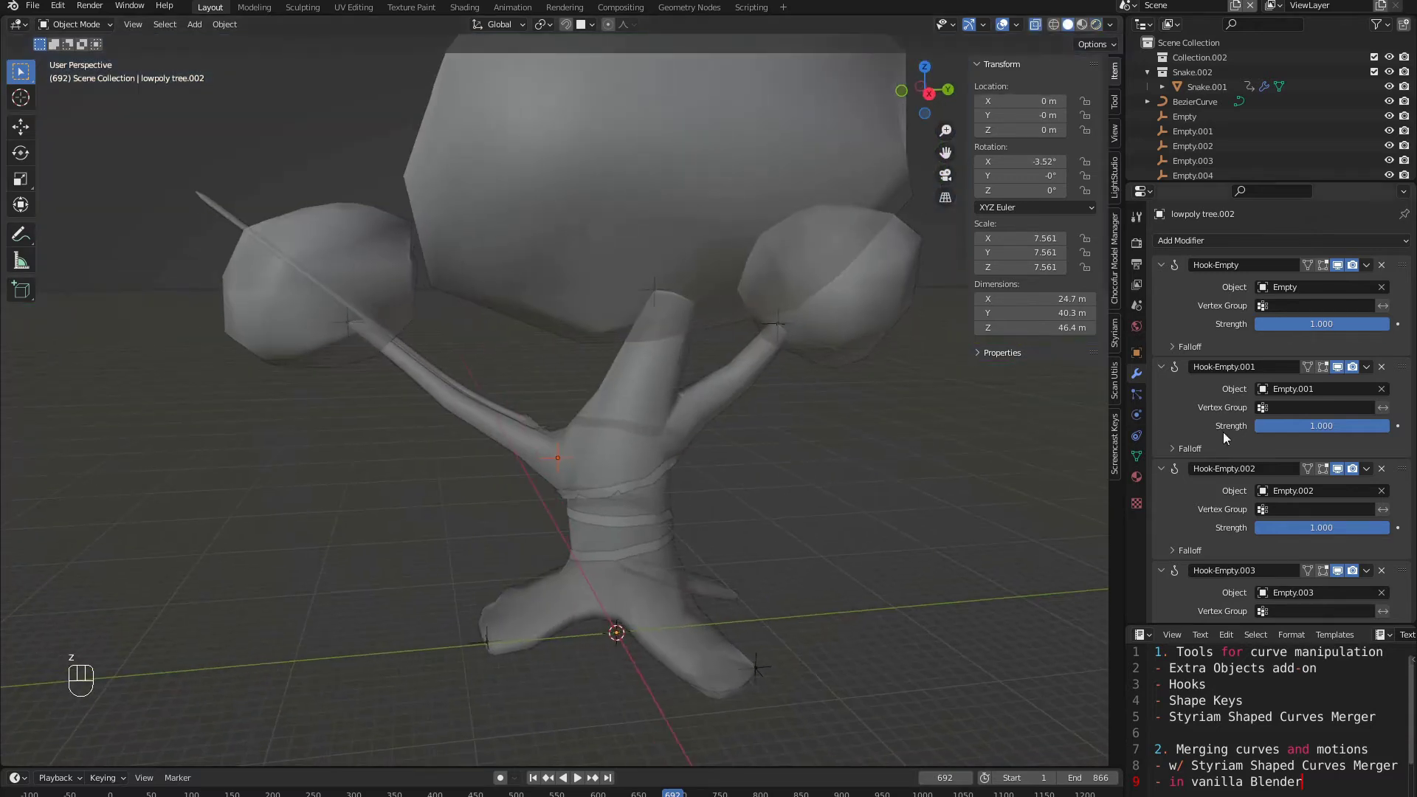
Step: Add a Laplacian Deform modifier to the tree and set its anchor weights to the vertex group Group
click(1242, 240)
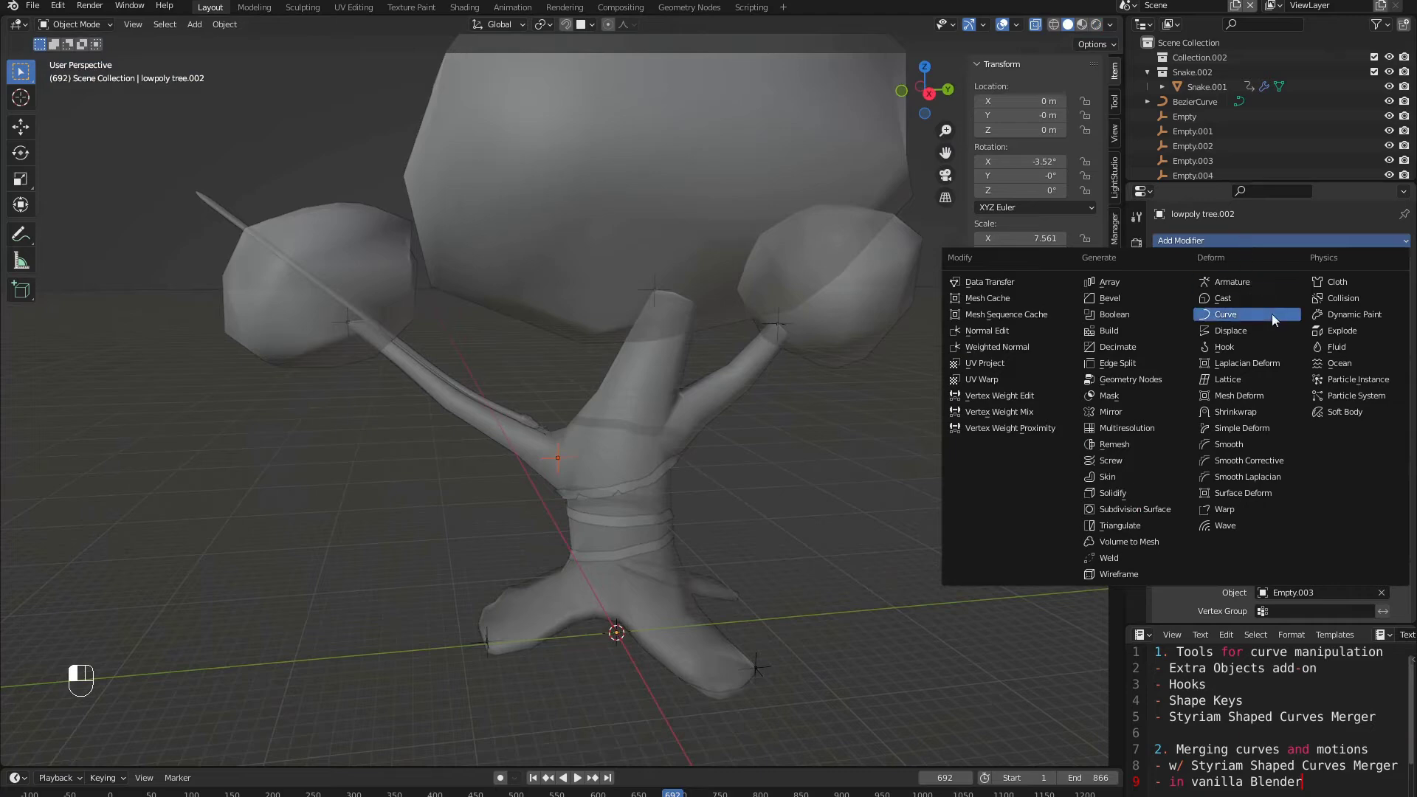
click(1264, 363)
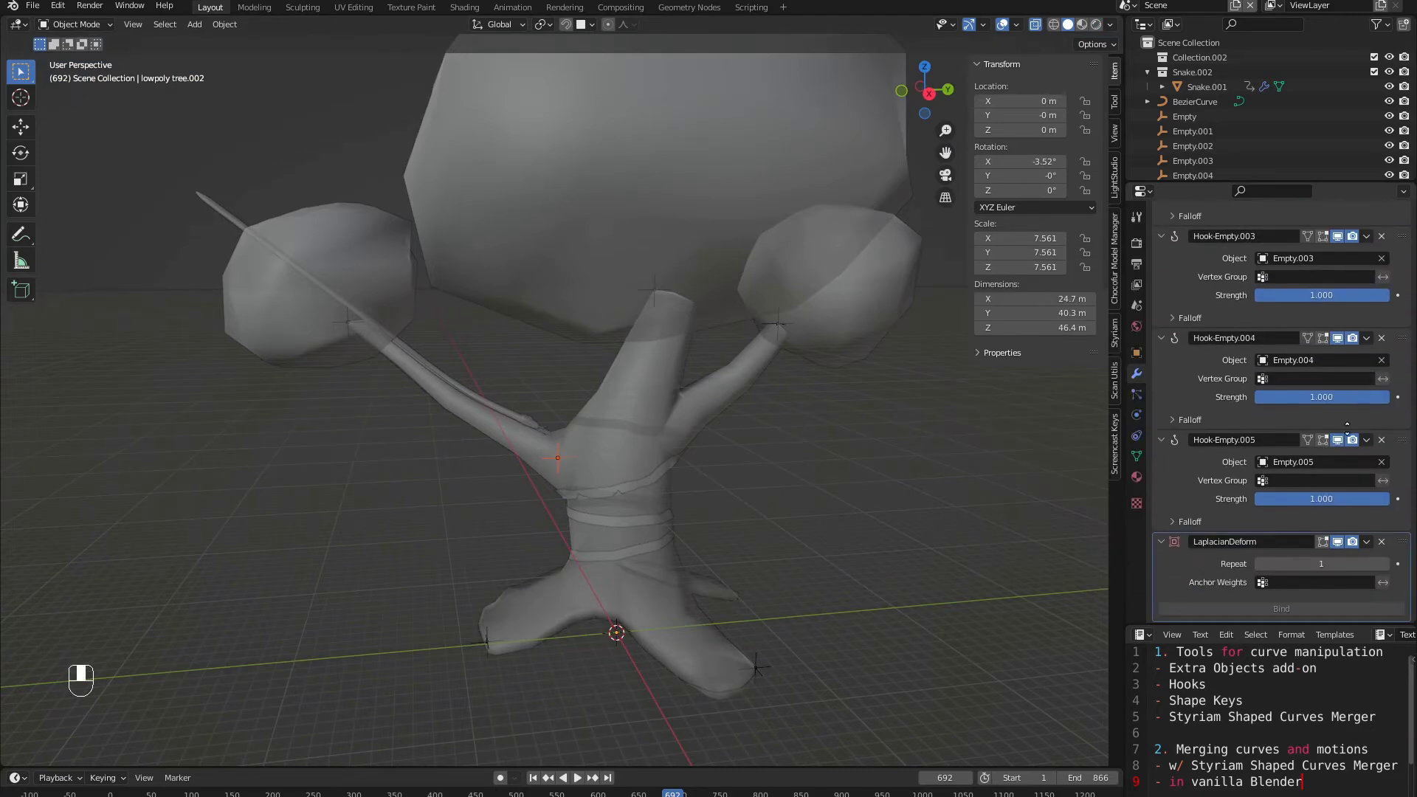
click(1300, 583)
click(1268, 603)
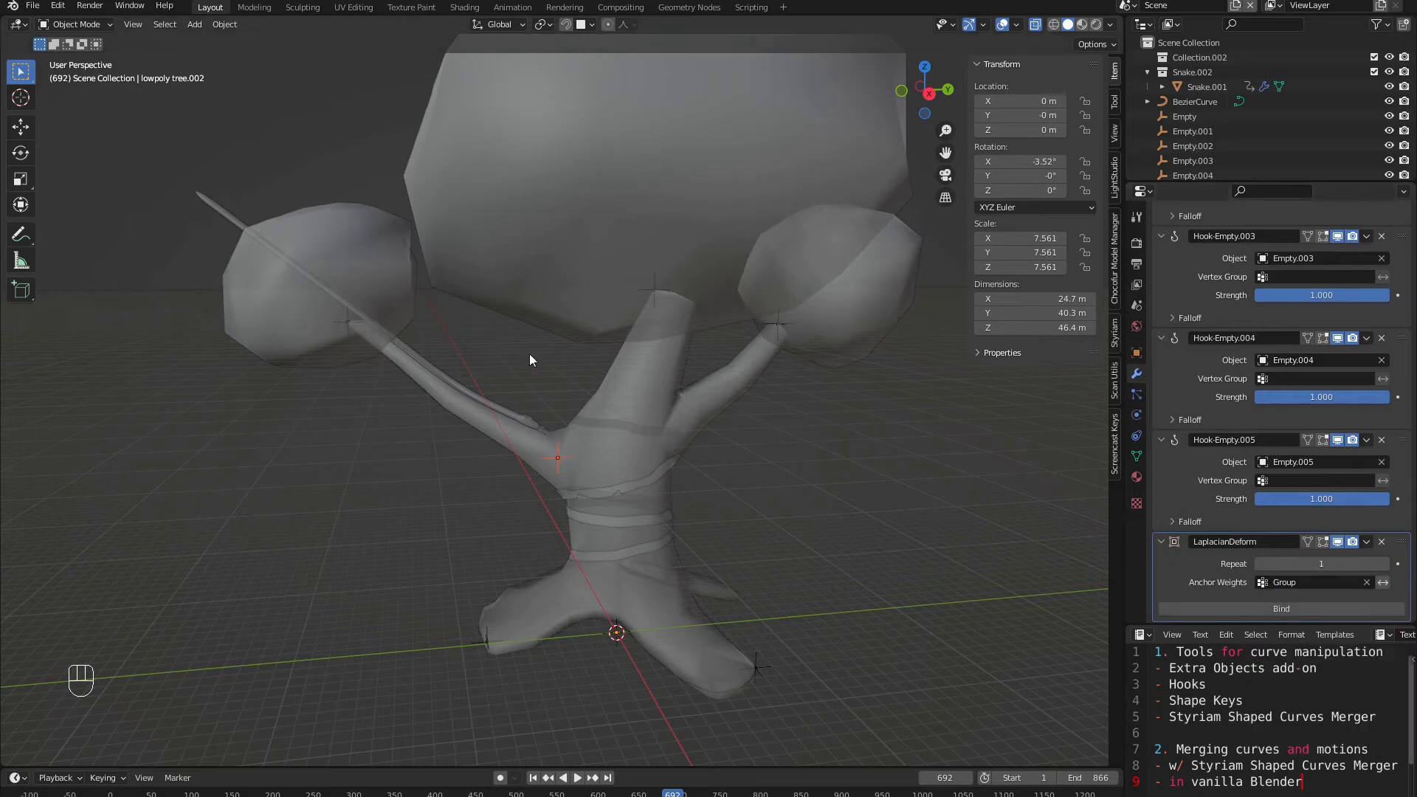
Step: Try moving the hook empty at the left branch's end before binding the modifier, and cancel the move
click(344, 322)
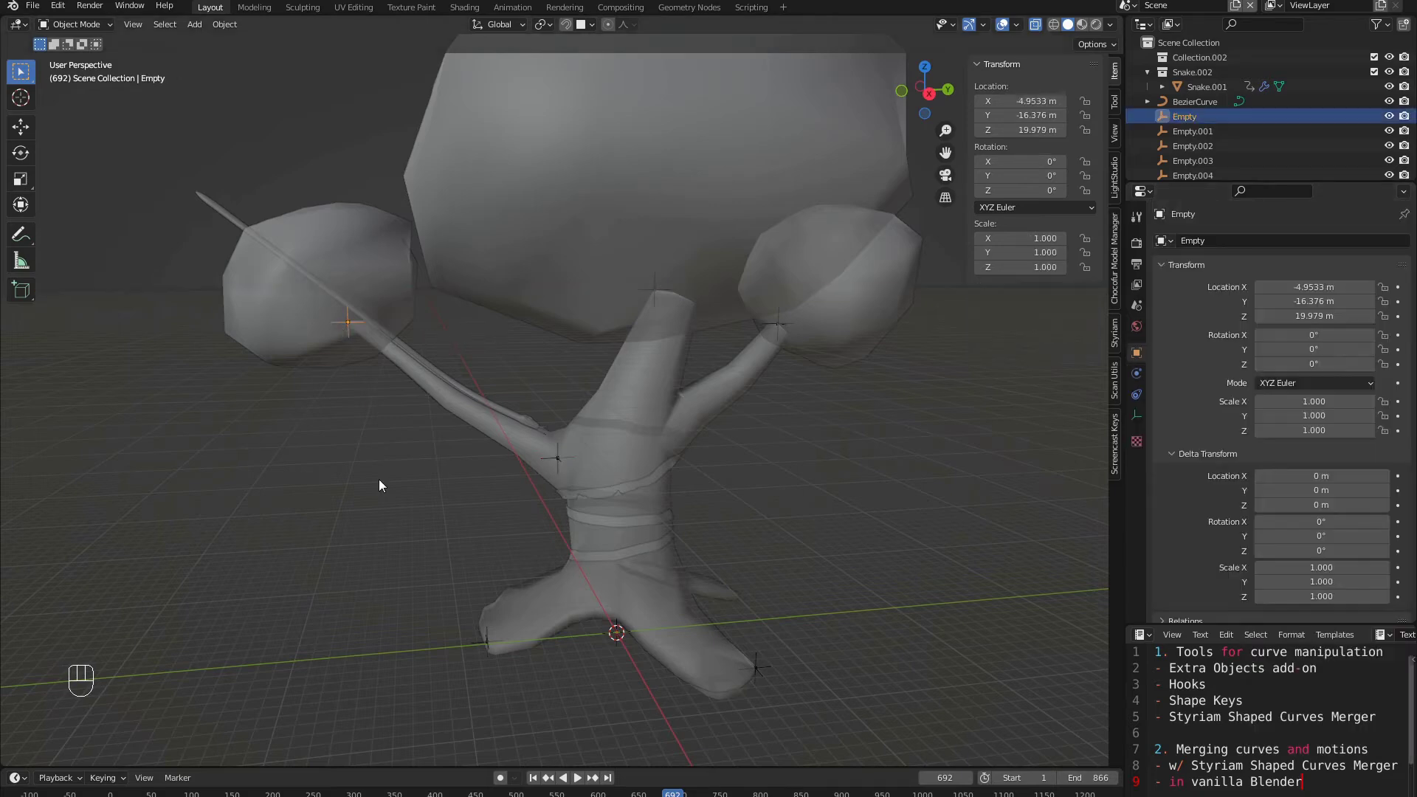
key(g)
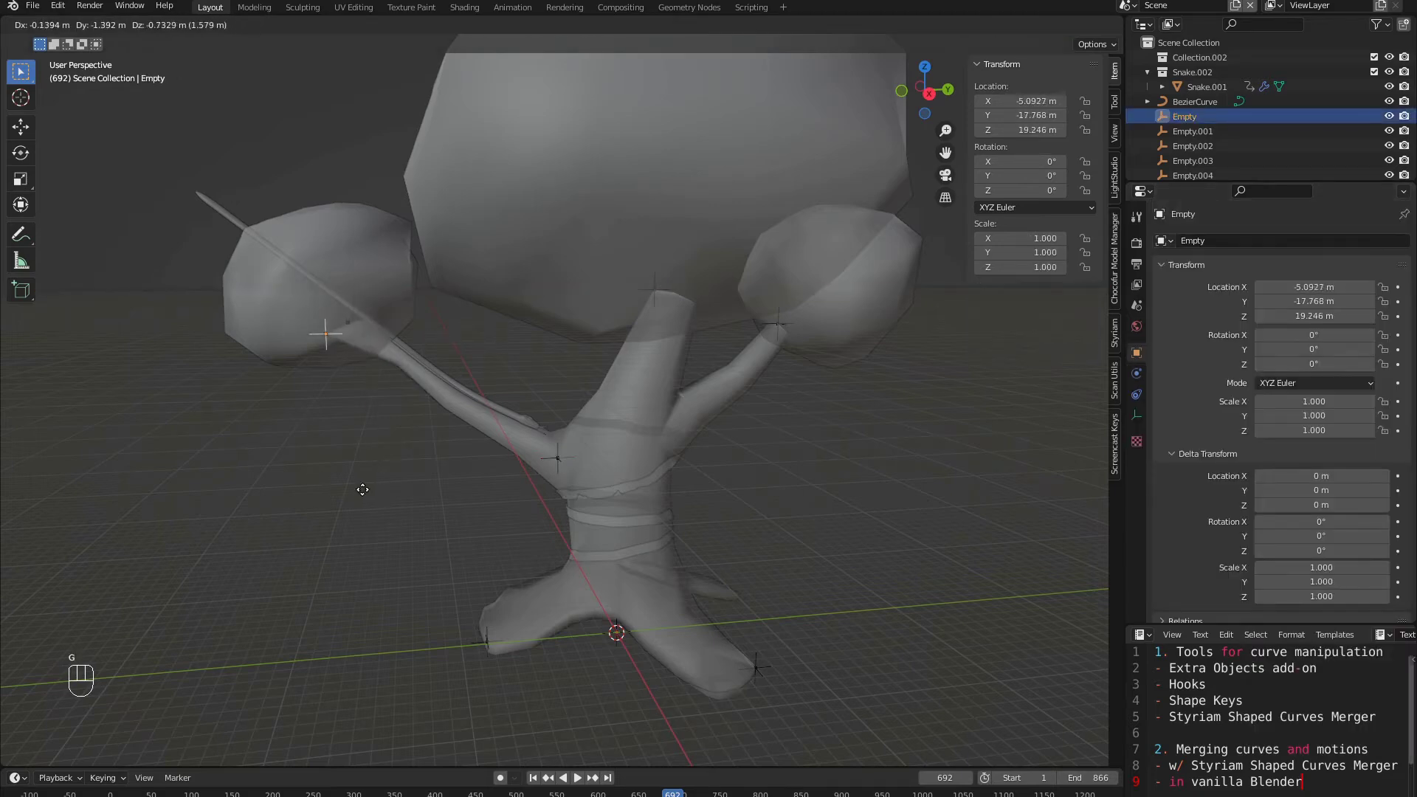
right_click(392, 484)
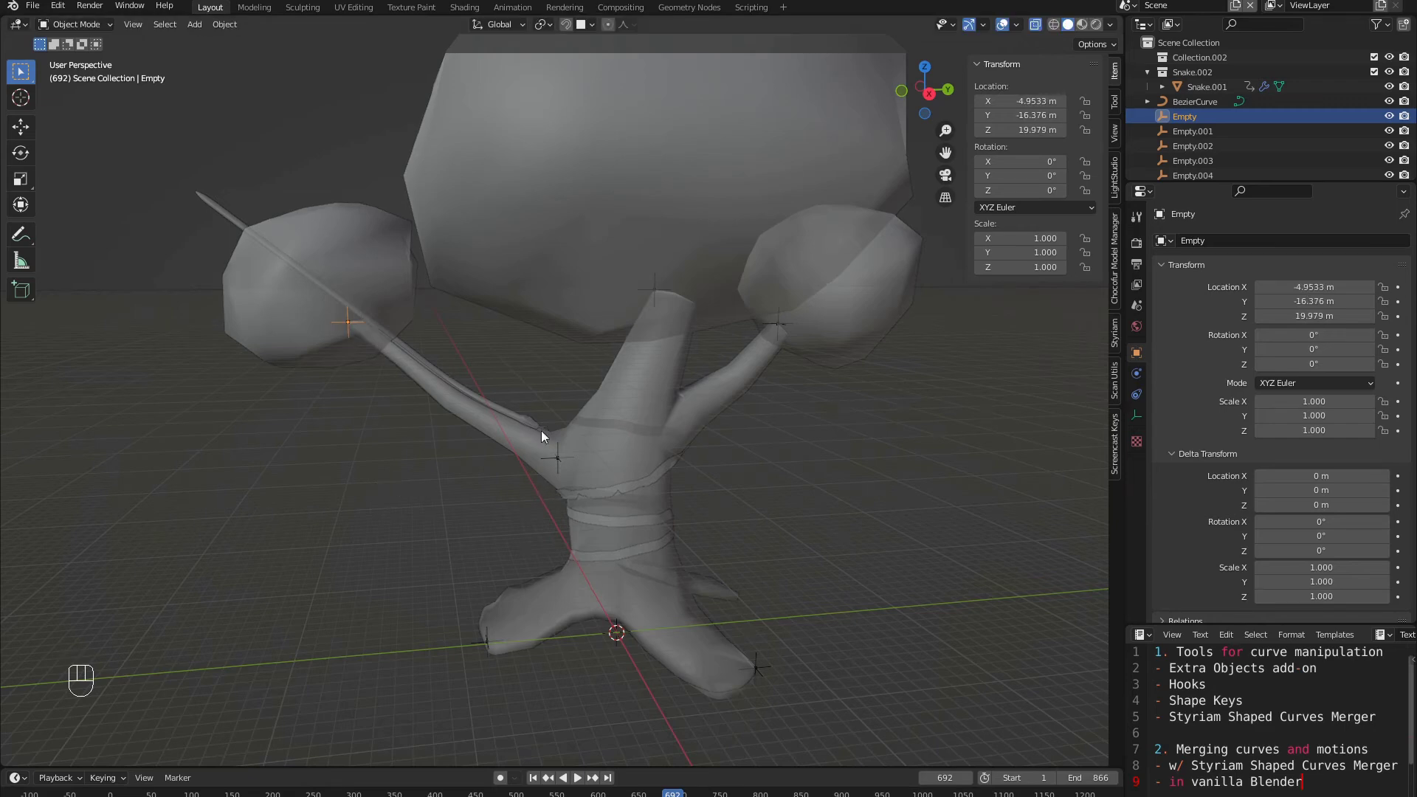
Step: Select the tree and bind its LaplacianDeform modifier
click(631, 364)
scroll(1278, 560, down, 3)
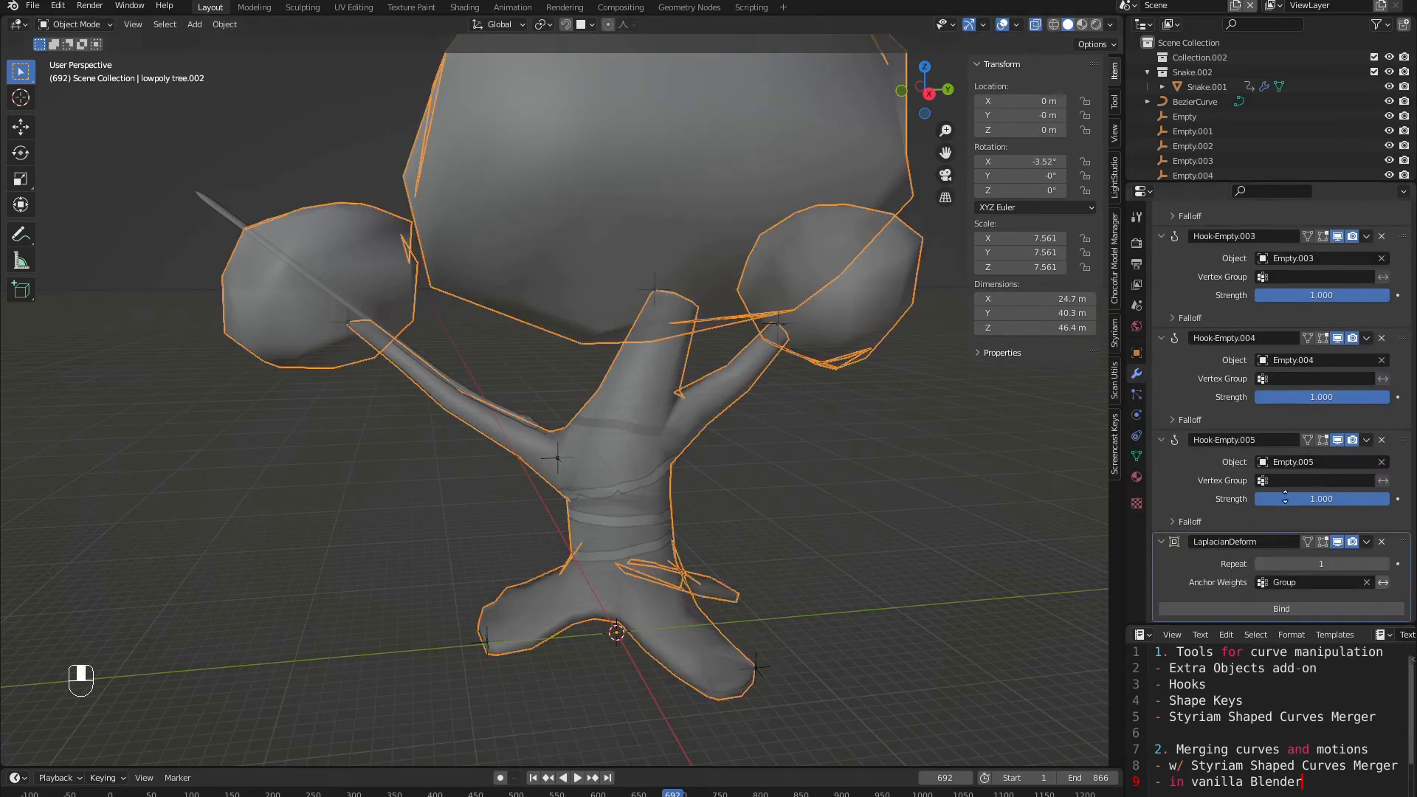
click(1300, 609)
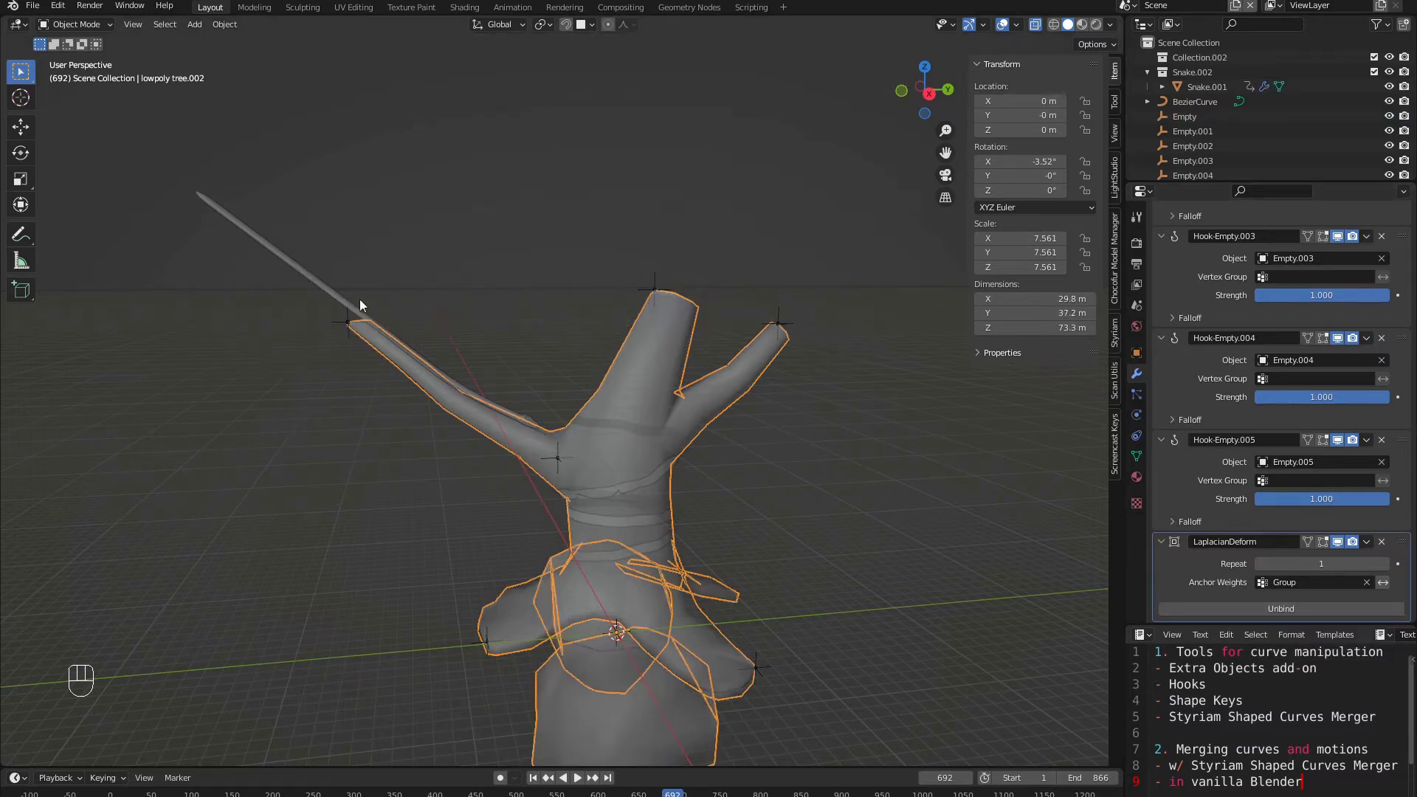
Step: Test how the bound left branch follows its hook empty by moving the empty, and cancel the move
click(341, 323)
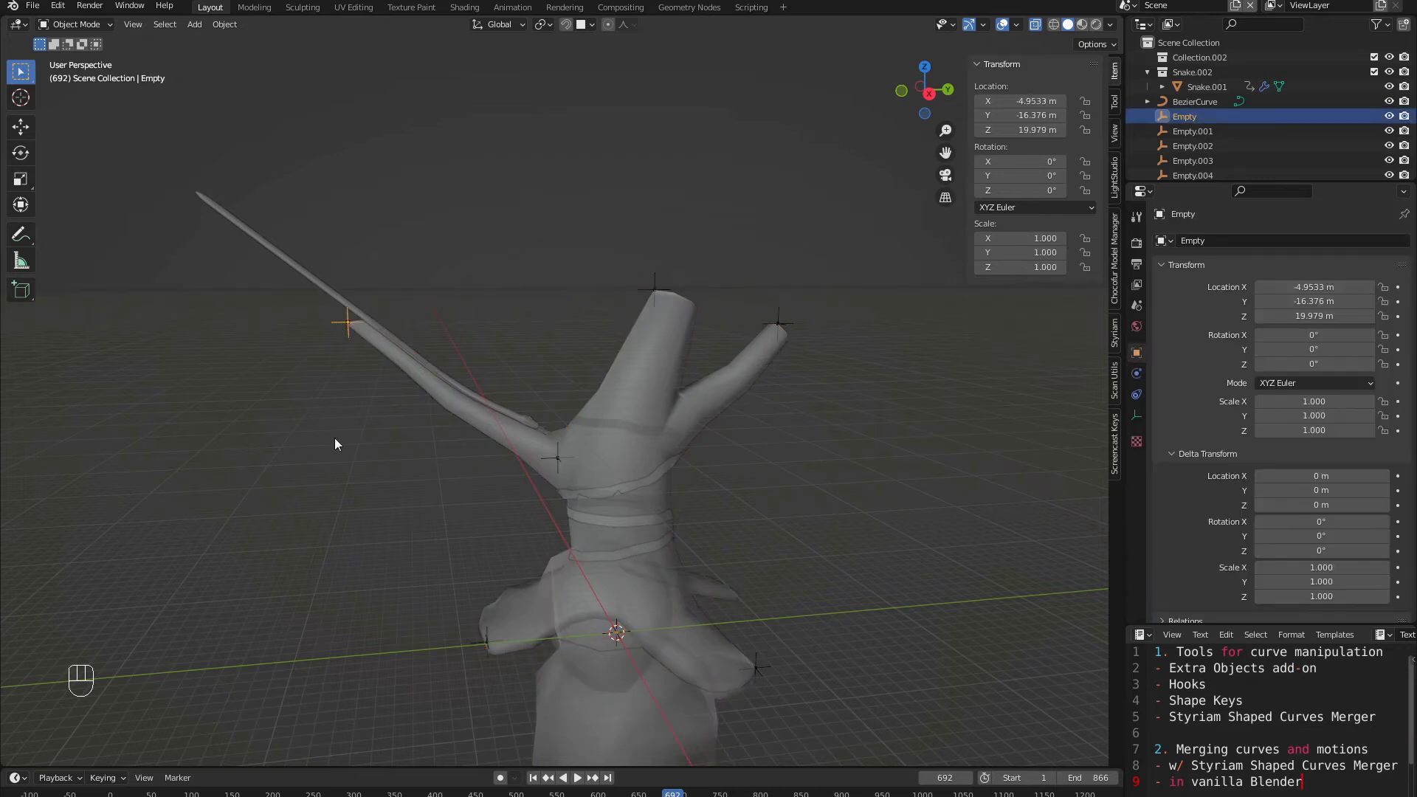
key(g)
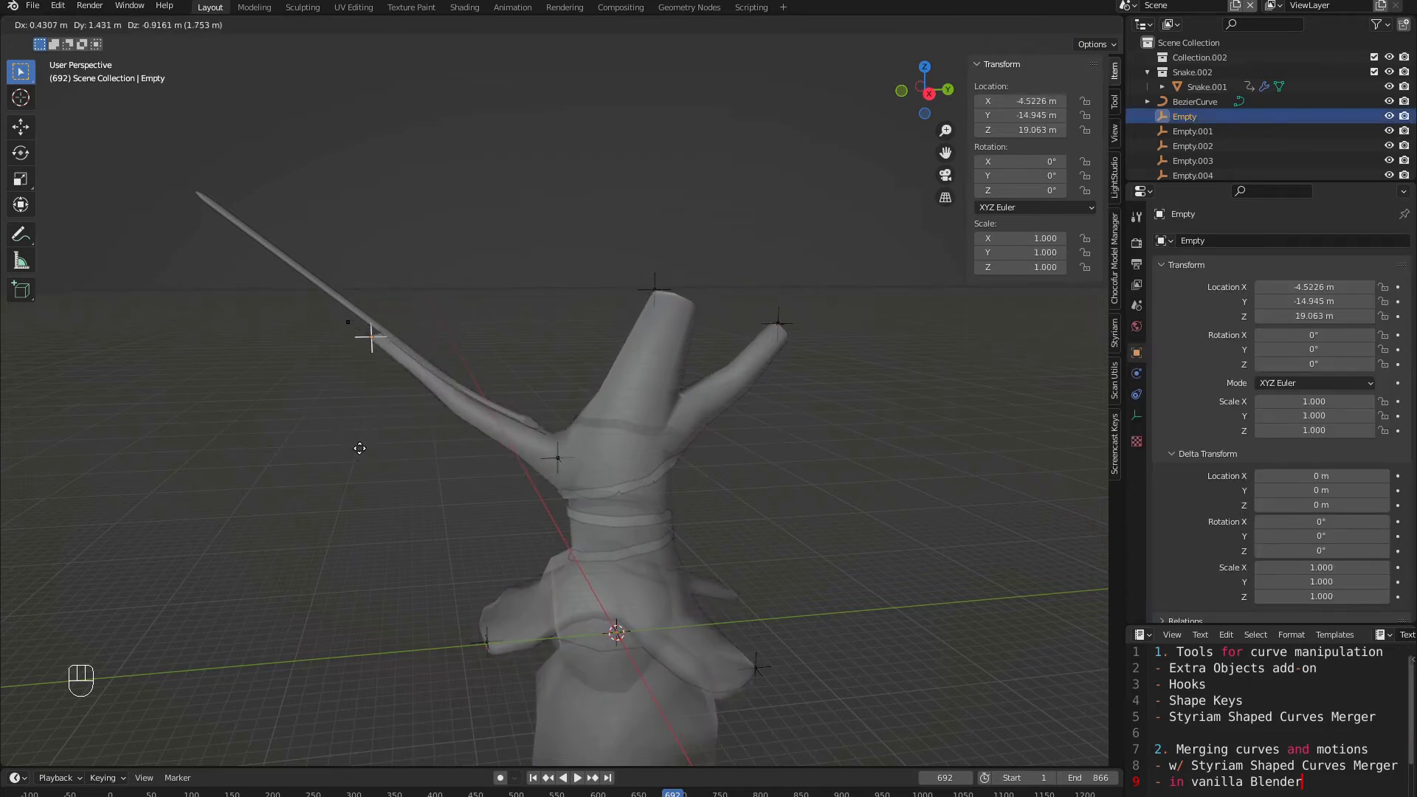
right_click(362, 444)
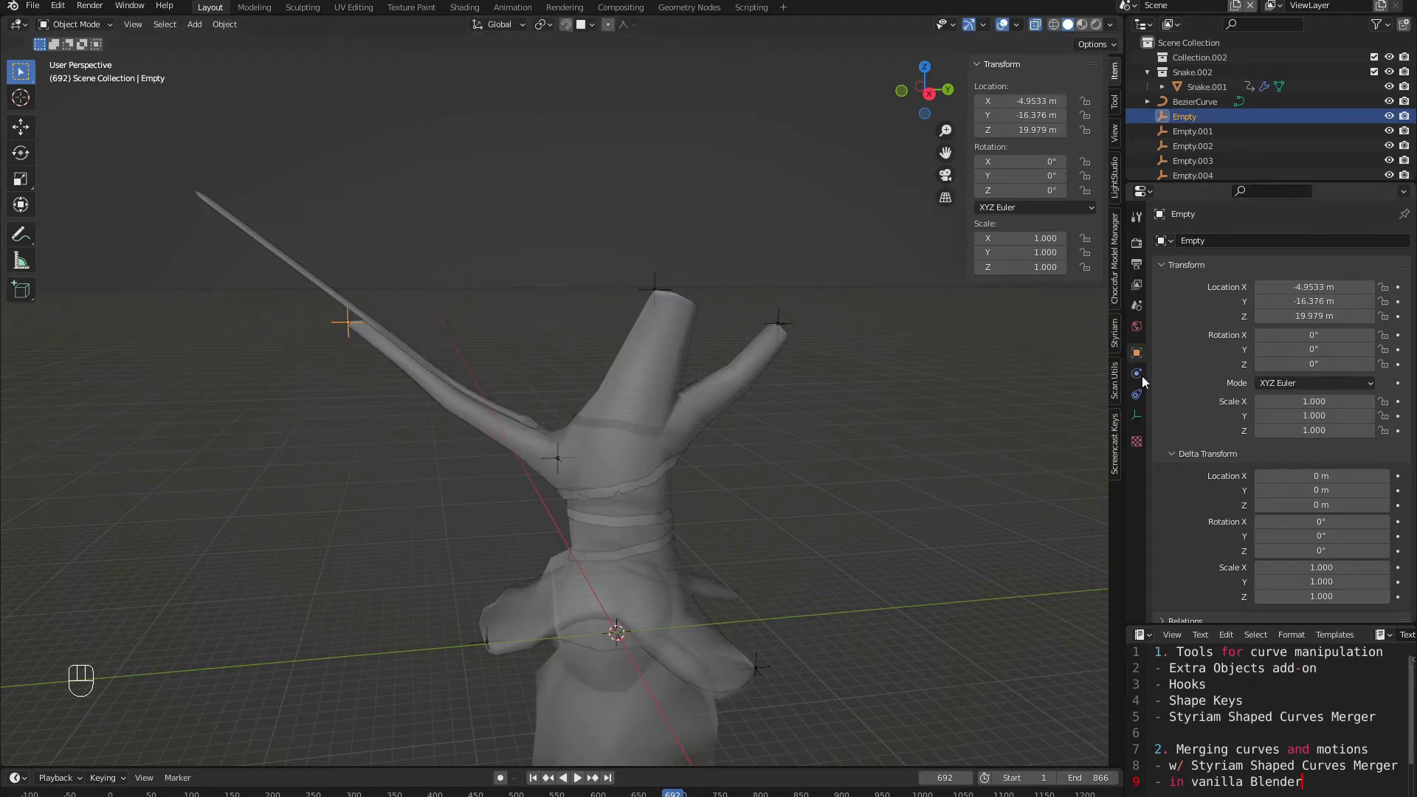
Step: Turn off the viewport display of the tree's LaplacianDeform modifier and open the tree mesh for editing
click(644, 387)
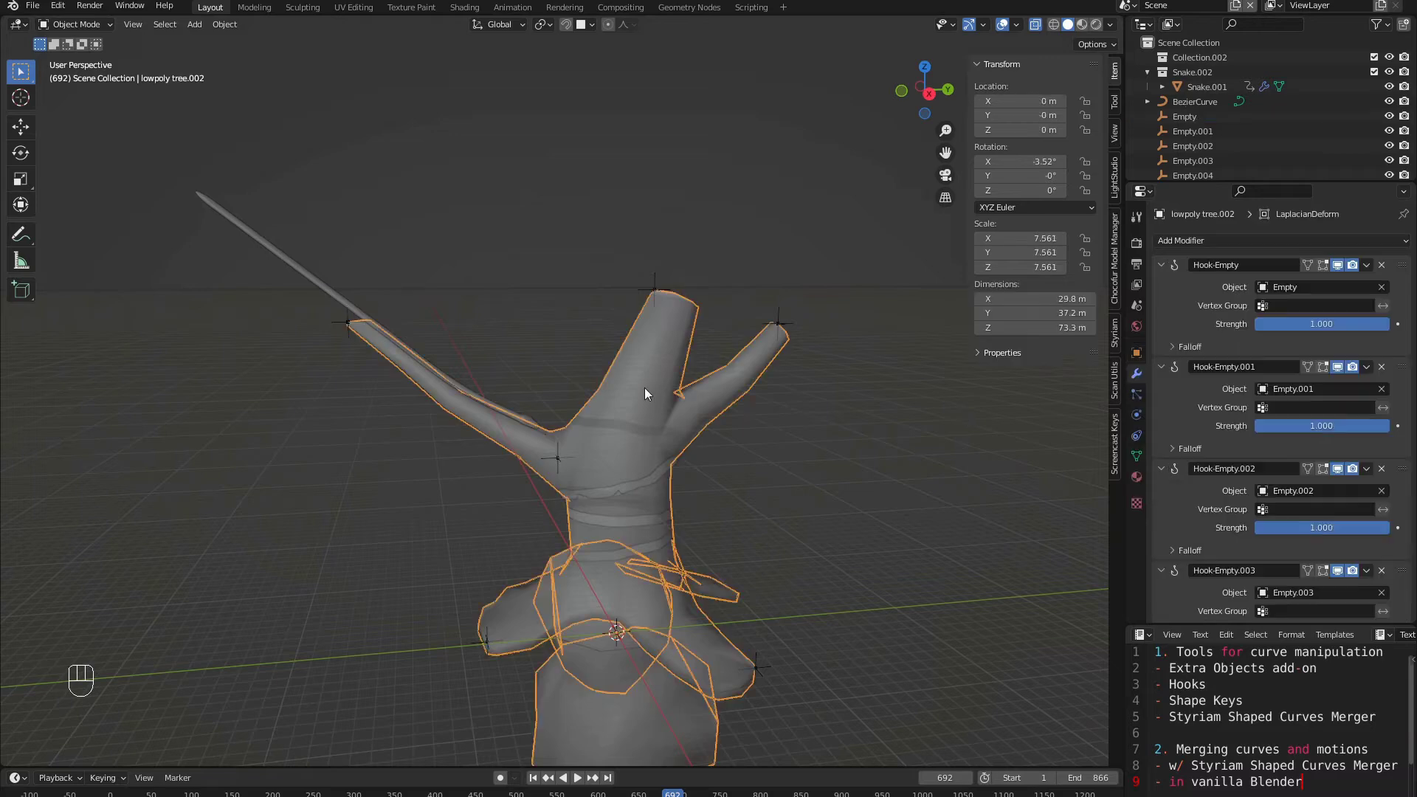
scroll(1255, 449, down, 10)
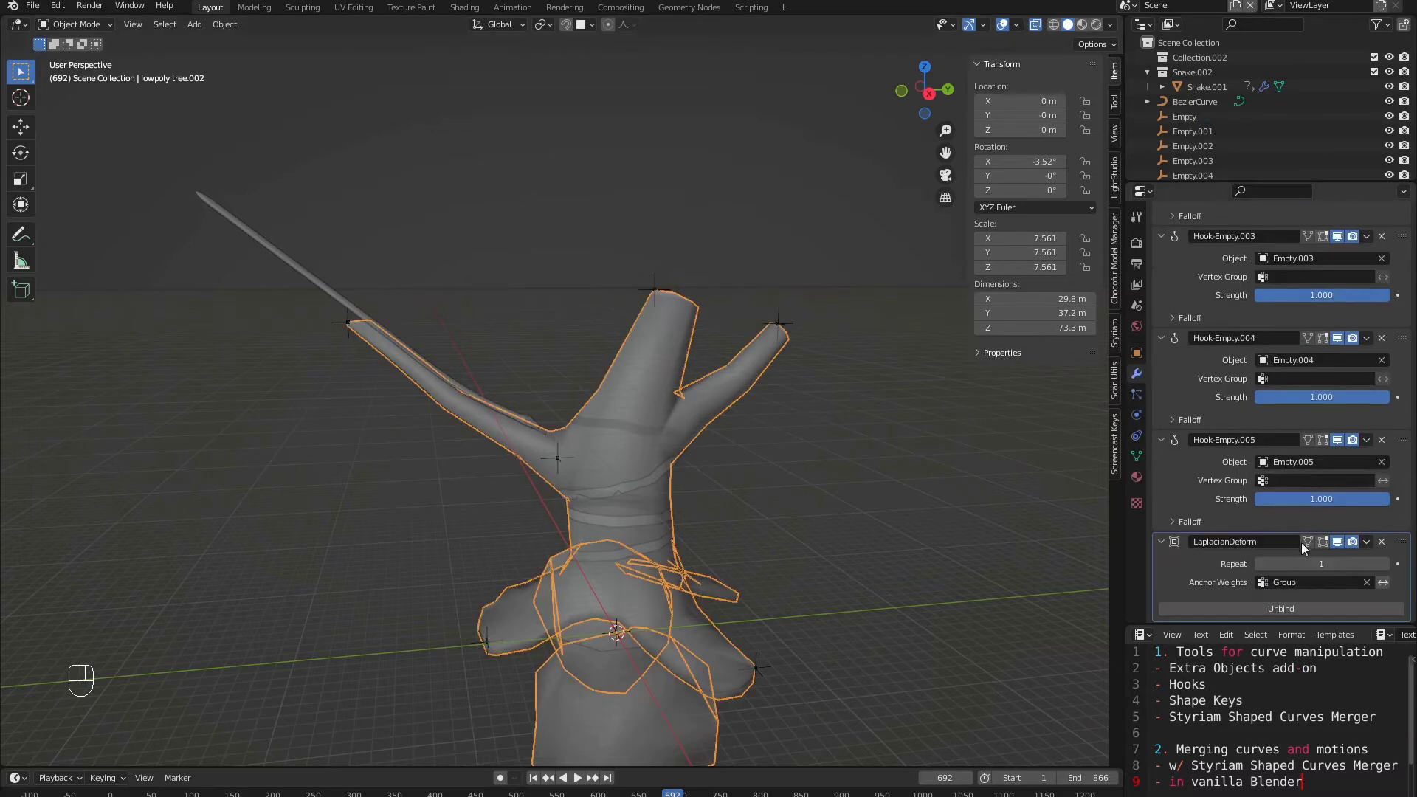
click(1337, 543)
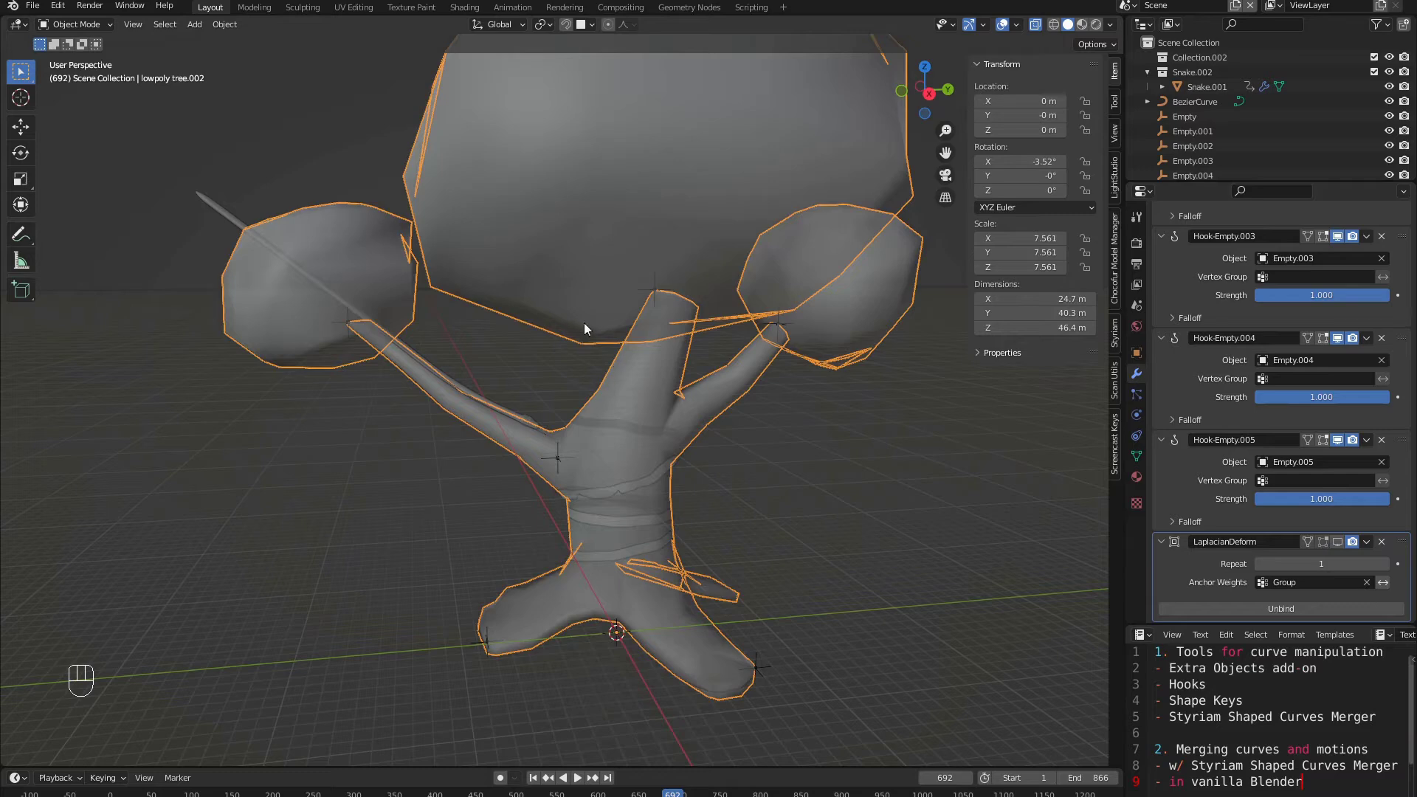
mouse_move(556, 299)
middle_down()
mouse_move(569, 305)
mouse_move(528, 297)
middle_up()
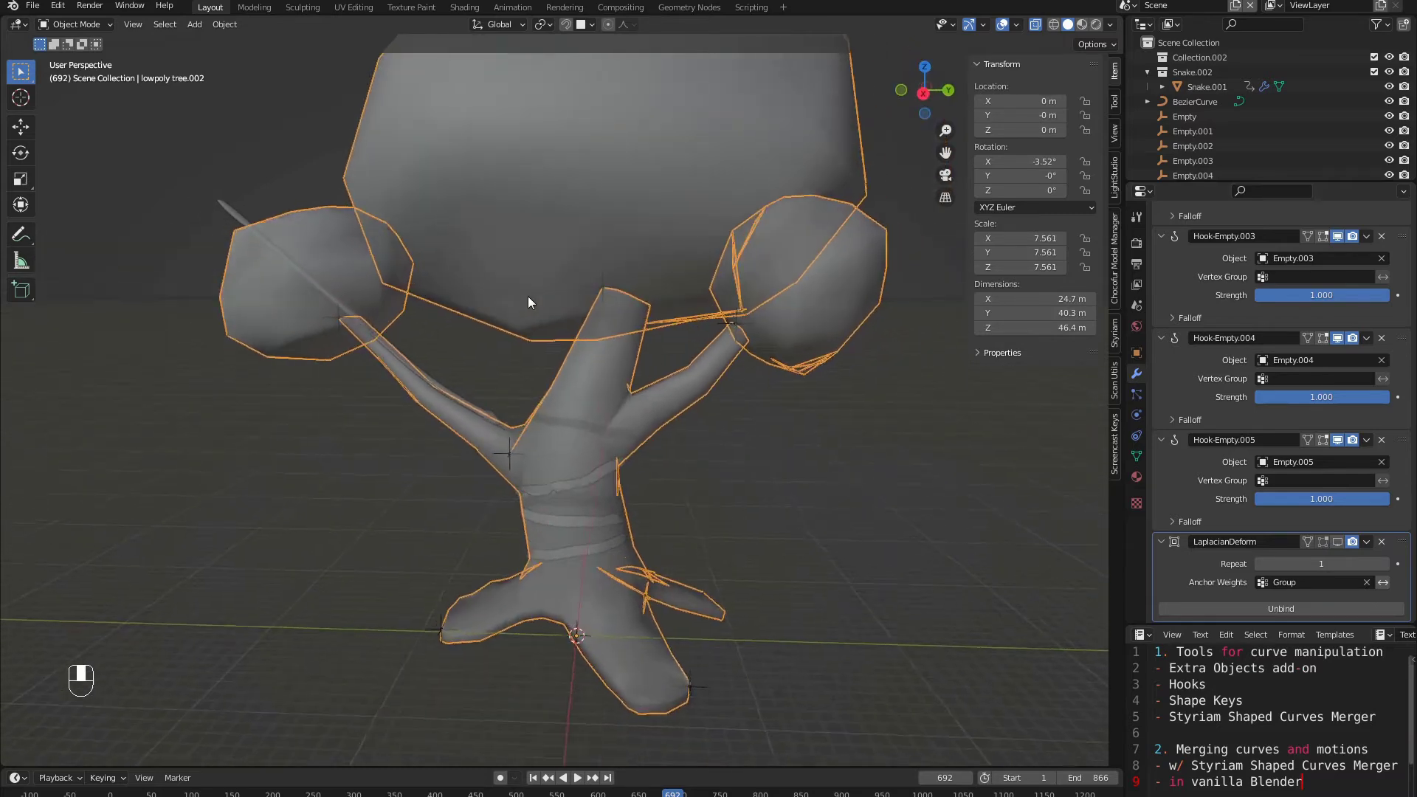
key(Tab)
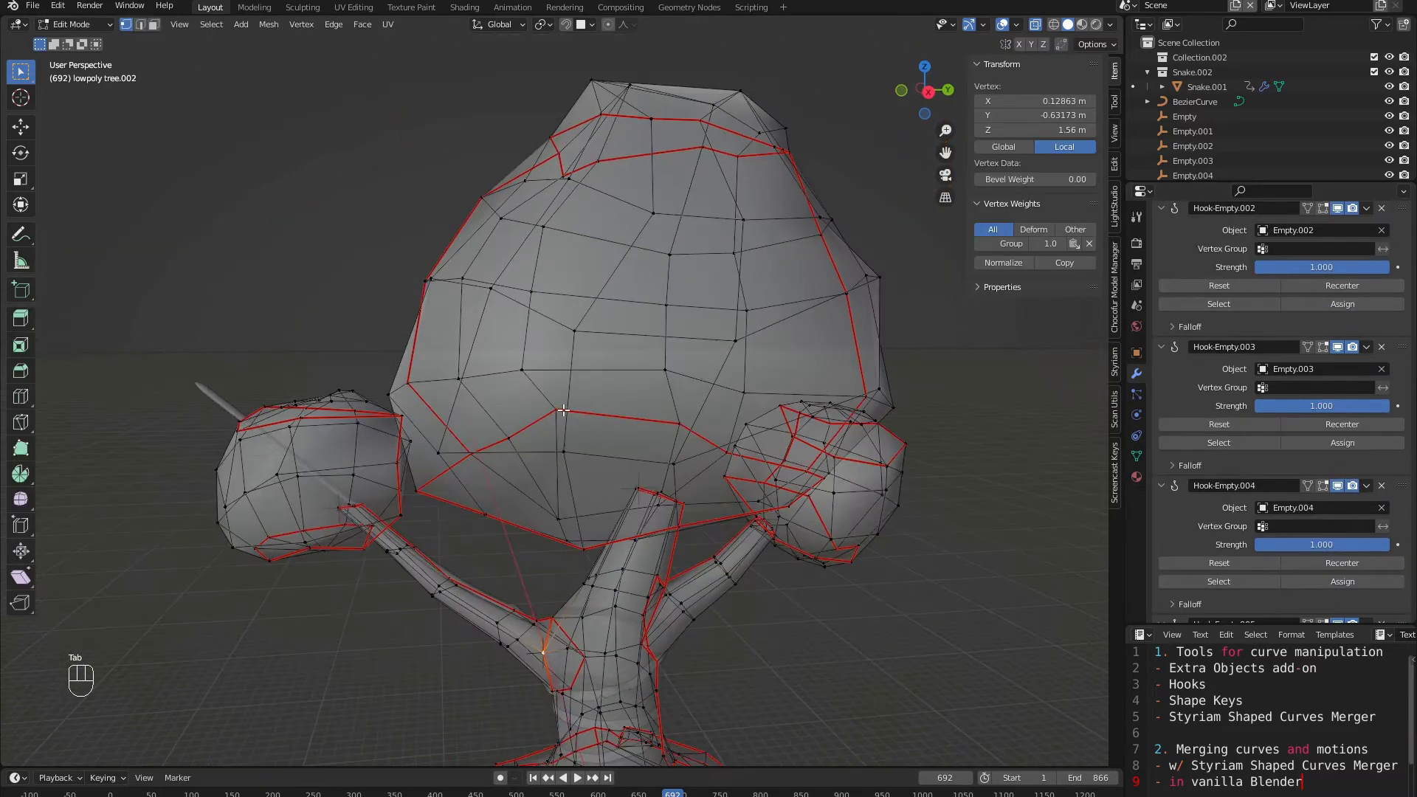
Step: Hook a vertex on the underside of the large crown to a new empty and assign it to the active vertex group
click(565, 452)
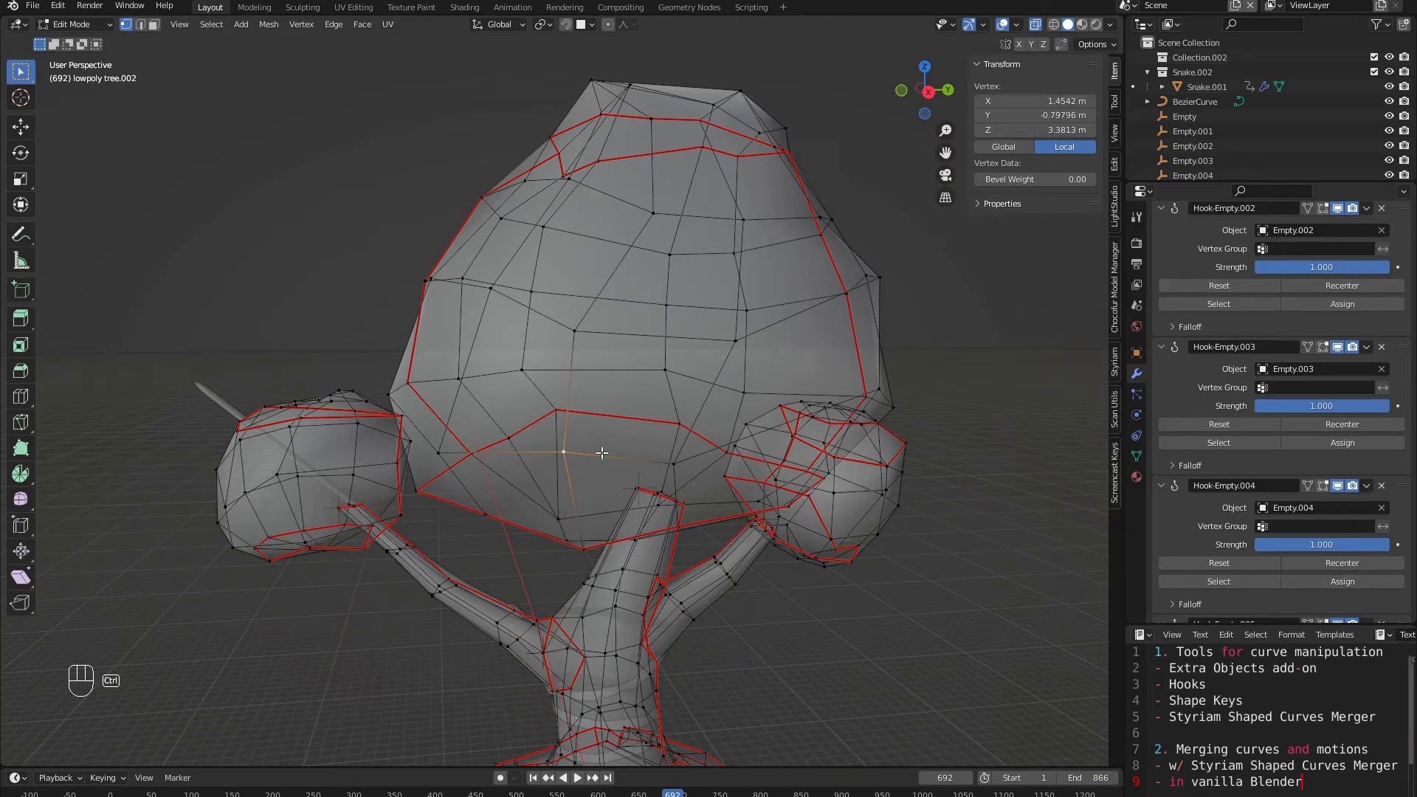
key(ctrl+h)
click(602, 453)
key(ctrl+g)
click(602, 453)
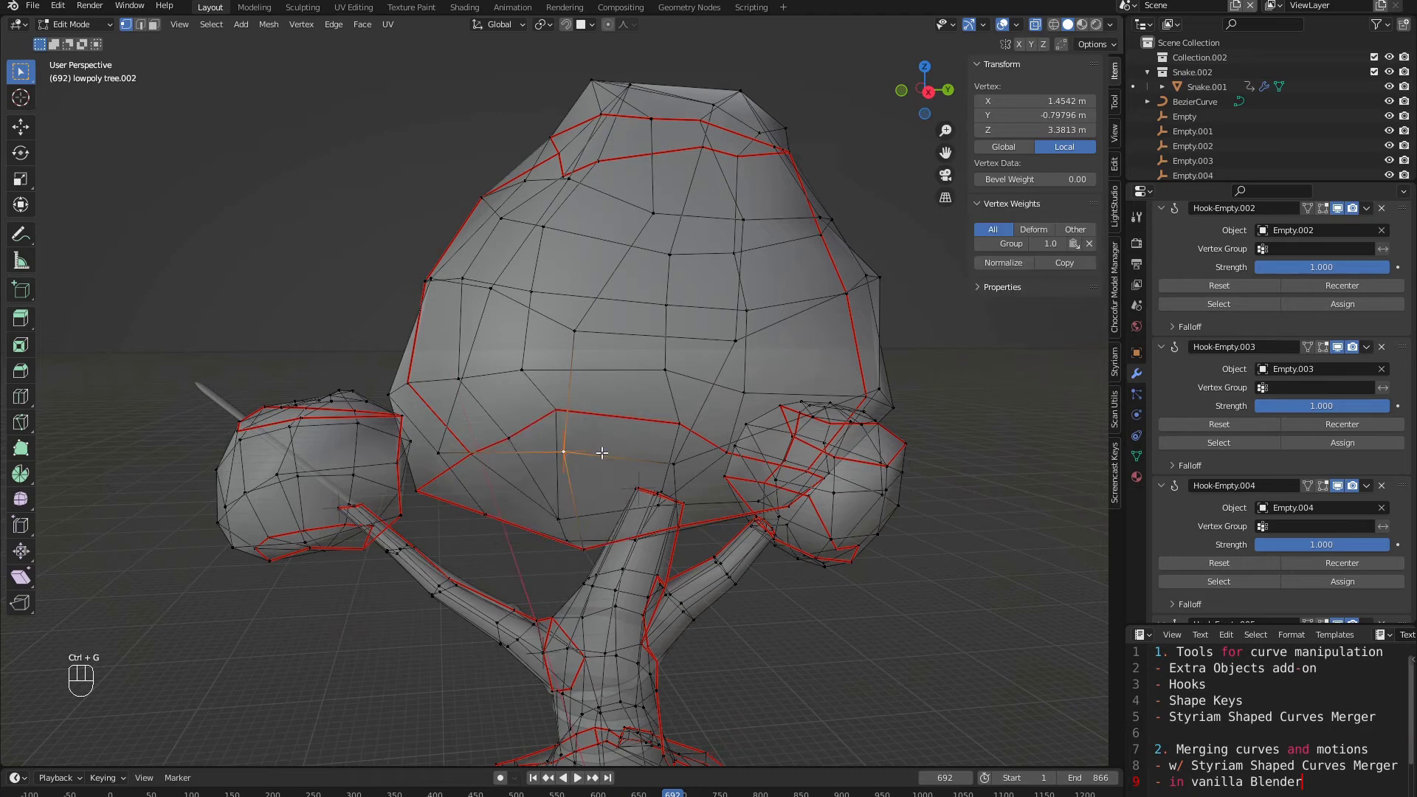
Step: Hook an outer vertex of the right foliage ball to a new empty and assign it to the active vertex group
scroll(660, 470, down, 1)
shift+middle_drag(662, 472, 648, 361)
click(813, 375)
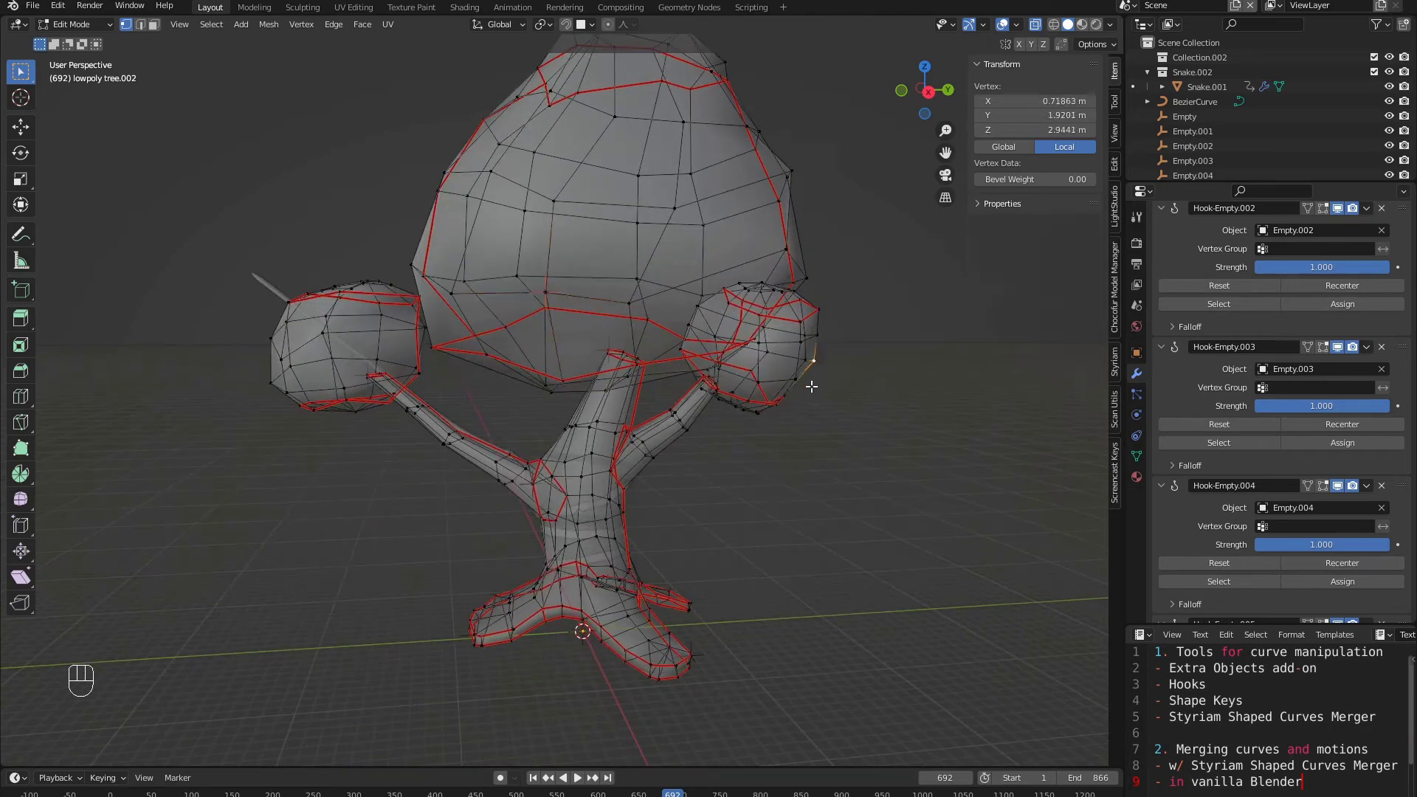
key(ctrl+h)
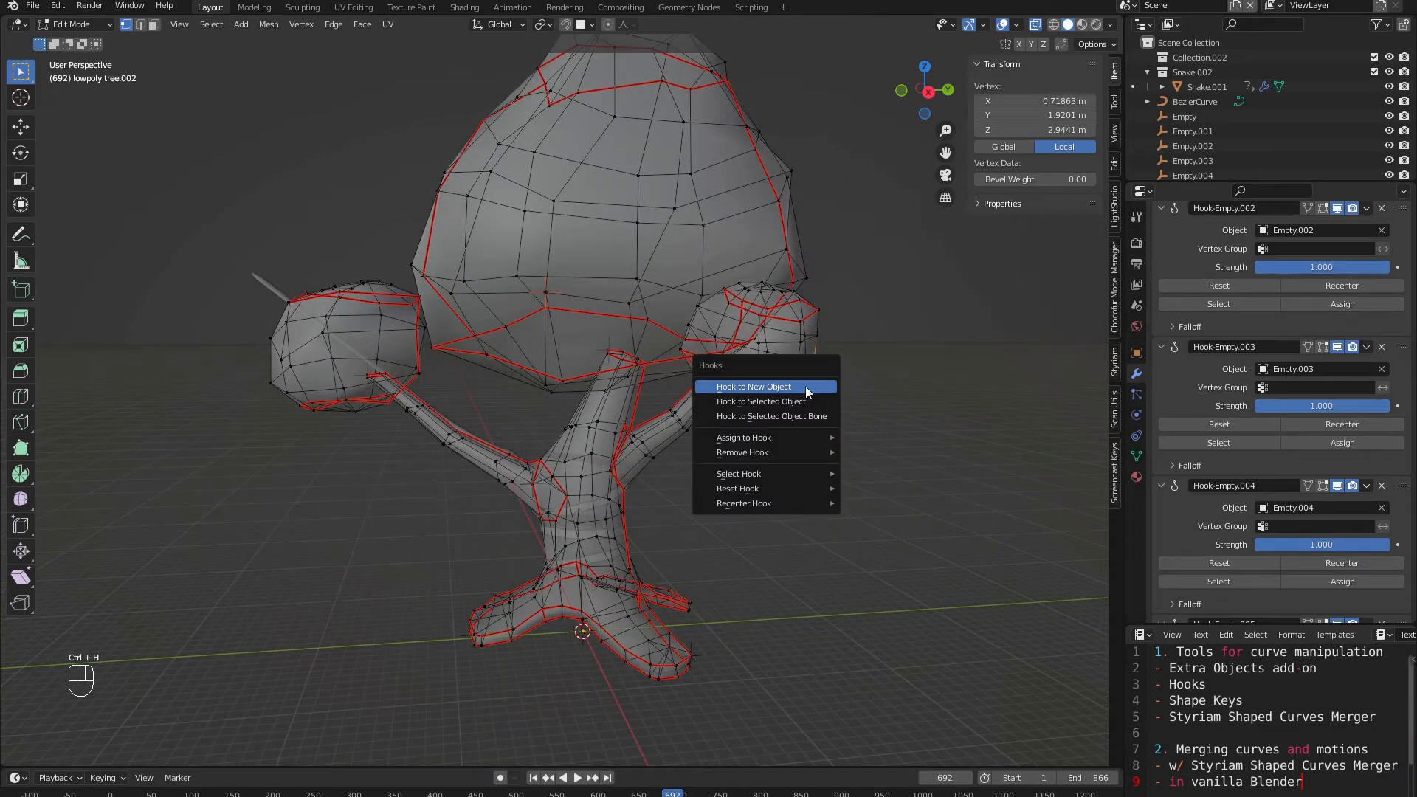
click(803, 387)
key(ctrl+g)
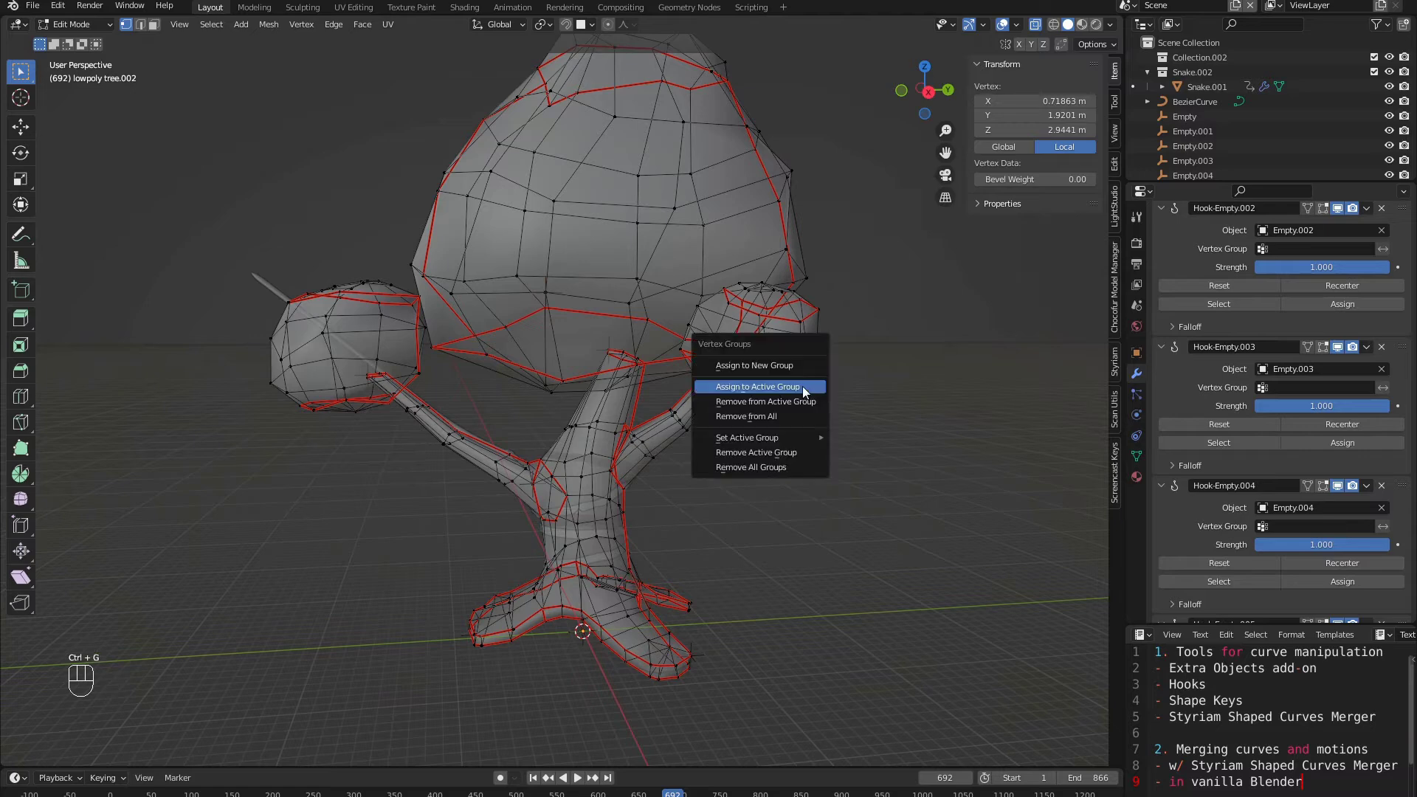
click(790, 389)
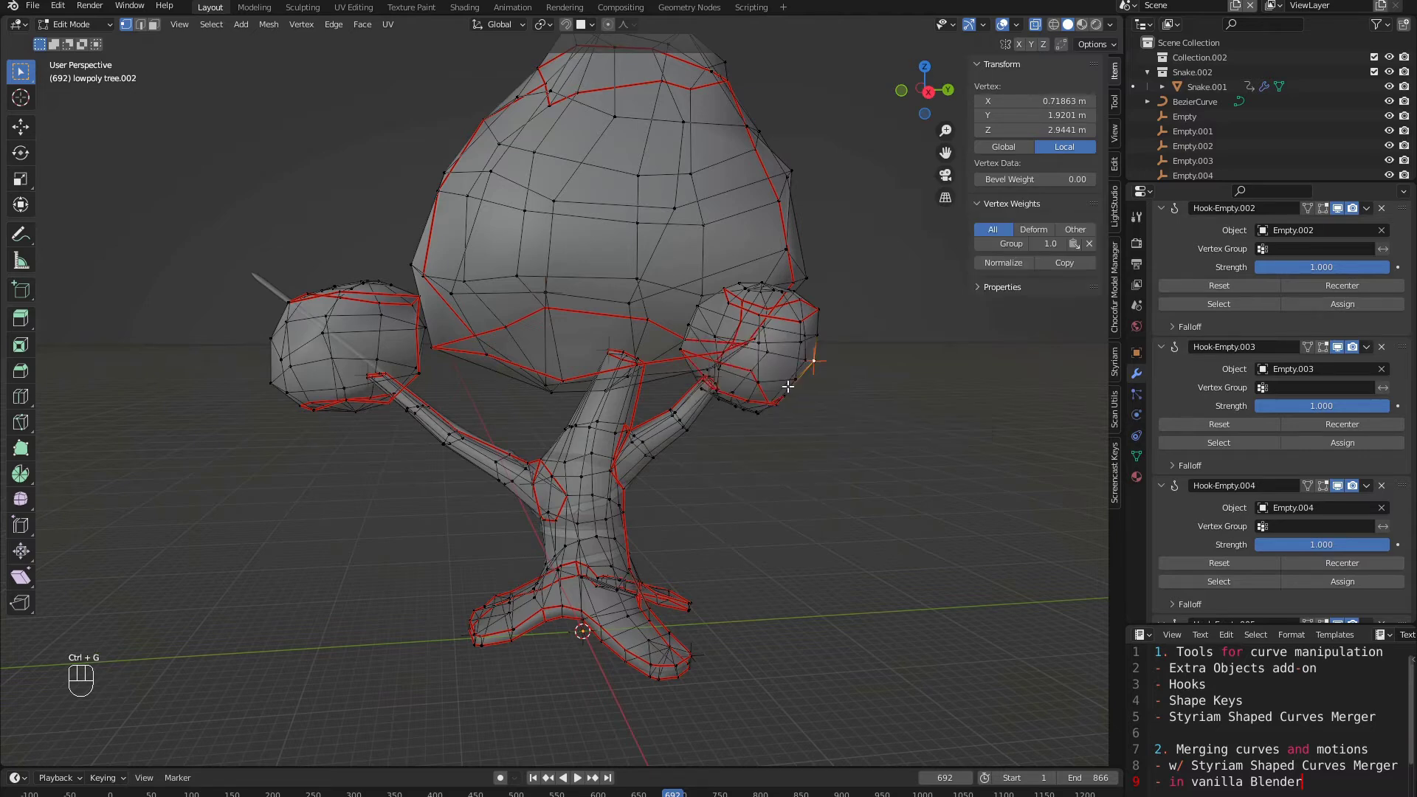
Step: Fill a face between an edge at the left branch's tip and a lower edge of the left foliage ball
scroll(542, 402, up, 6)
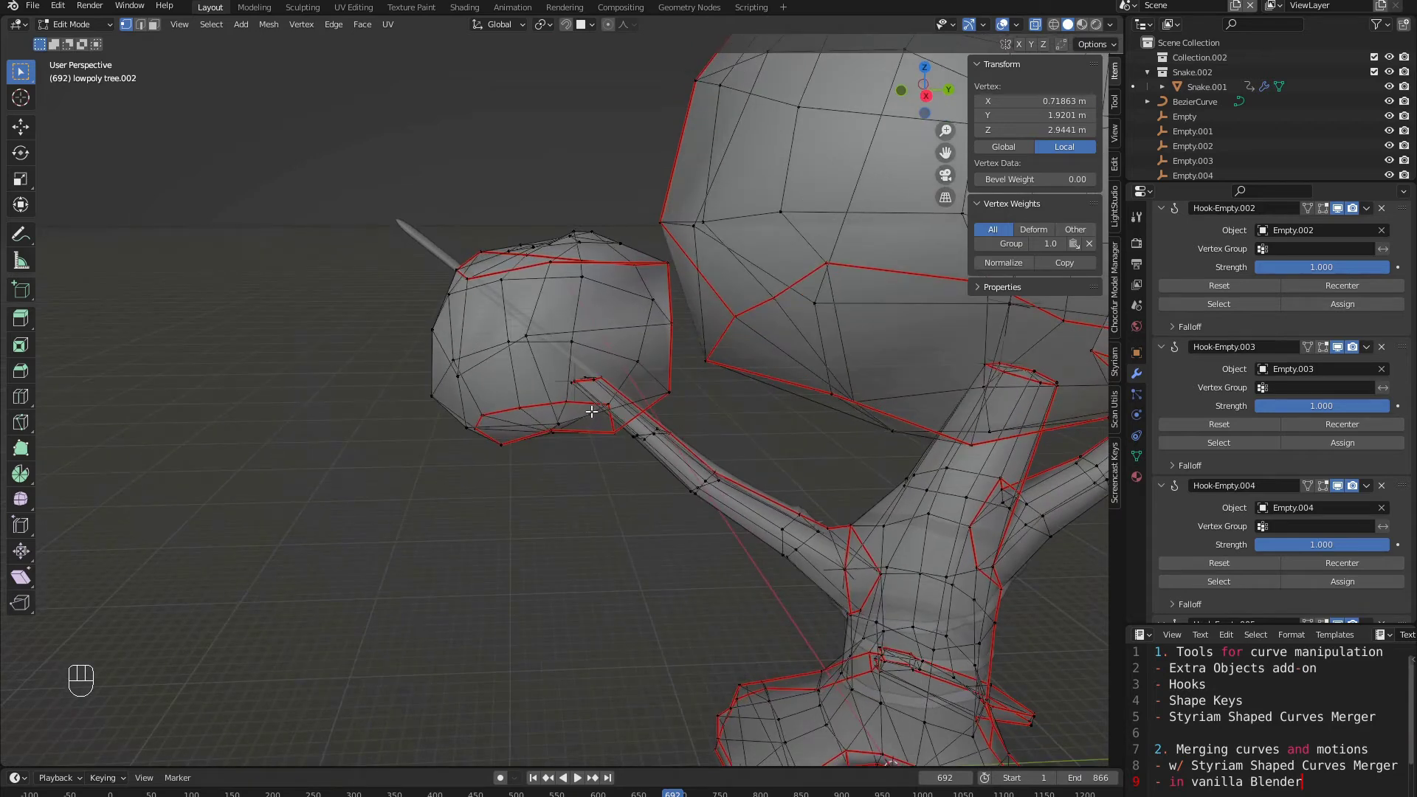
scroll(566, 418, up, 4)
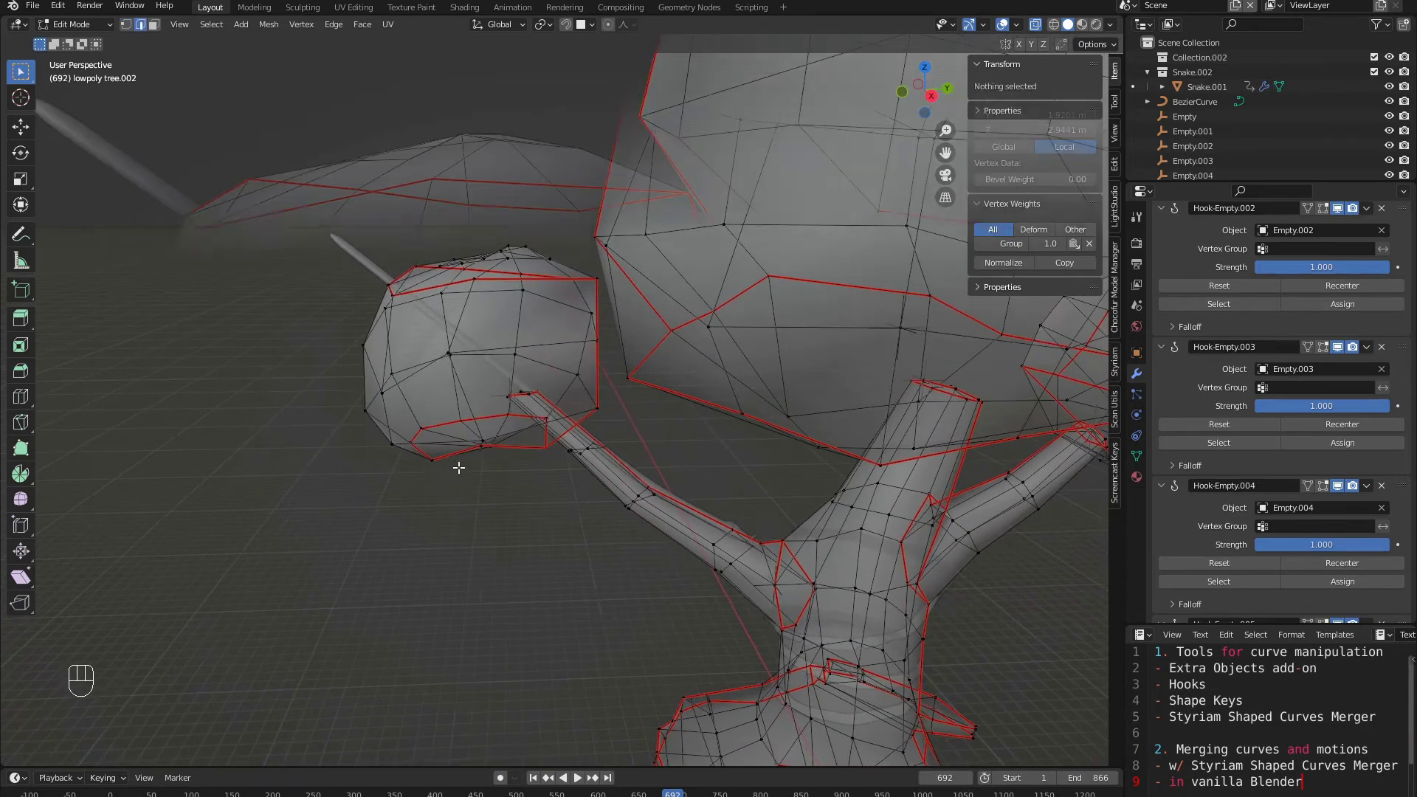
key(2)
click(500, 455)
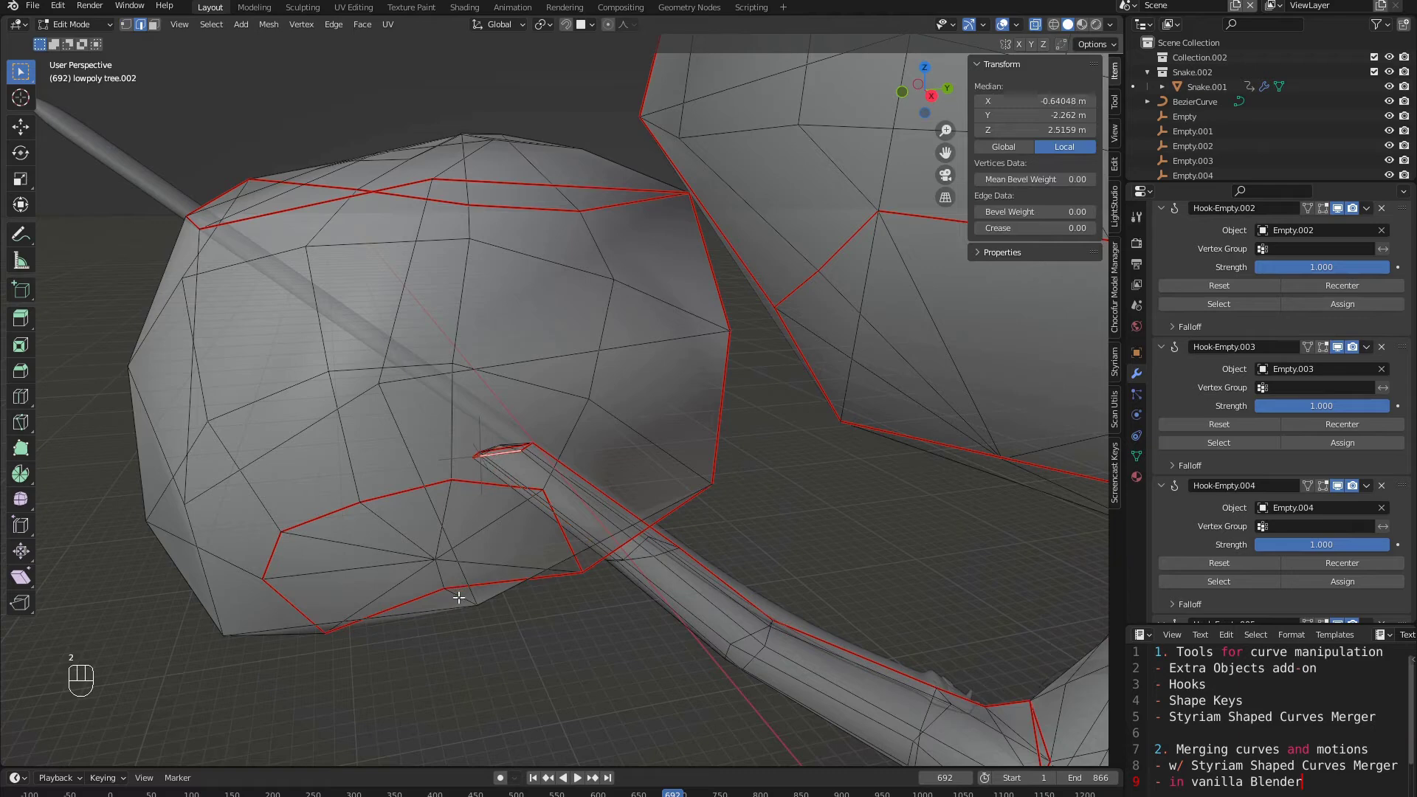
shift+click(423, 611)
middle_drag(425, 601, 428, 543)
key(f)
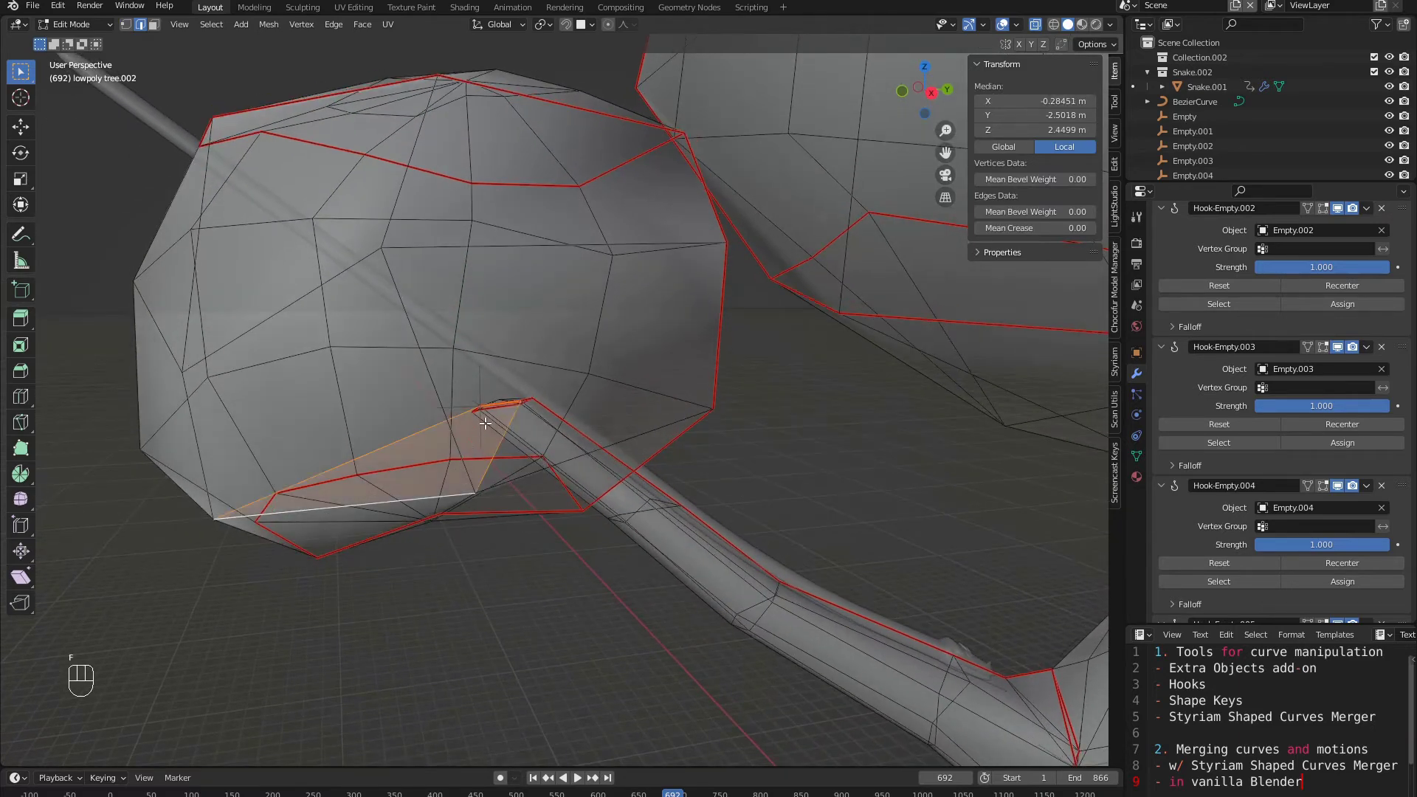
Step: Fill a second face from the side edge of the new face to an upper edge of the left foliage ball
middle_drag(501, 405, 500, 420)
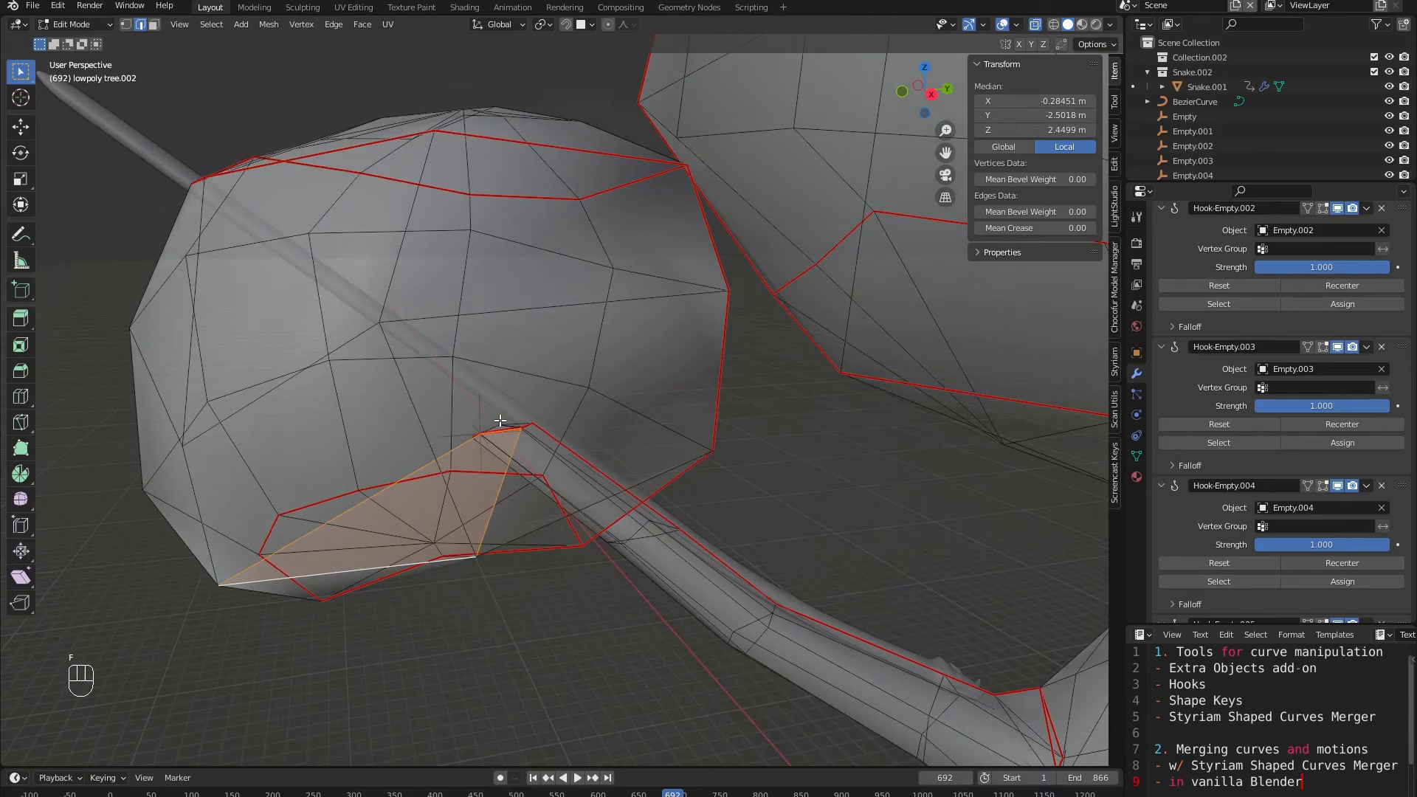
click(458, 449)
middle_drag(376, 169, 395, 189)
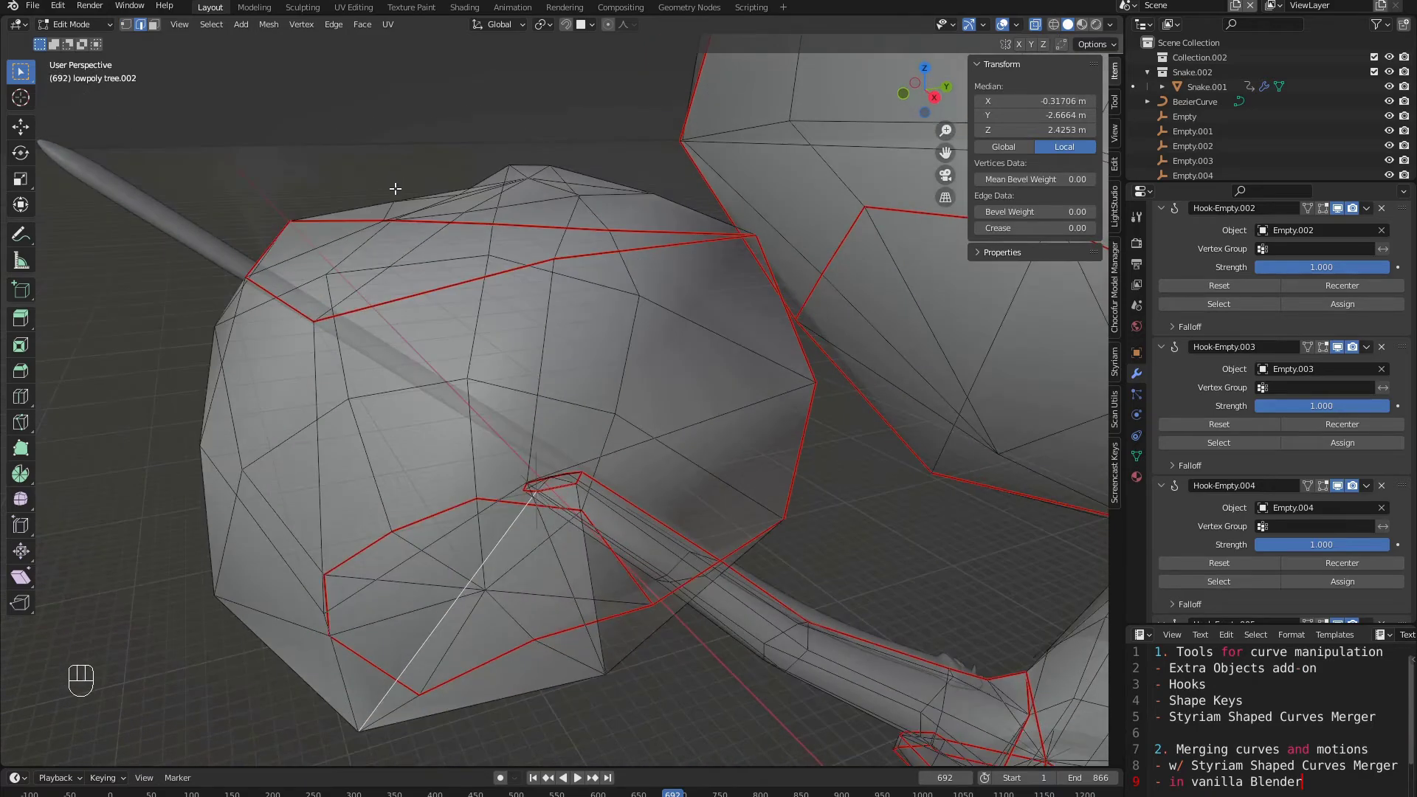
shift+click(357, 201)
key(f)
middle_drag(545, 338, 534, 346)
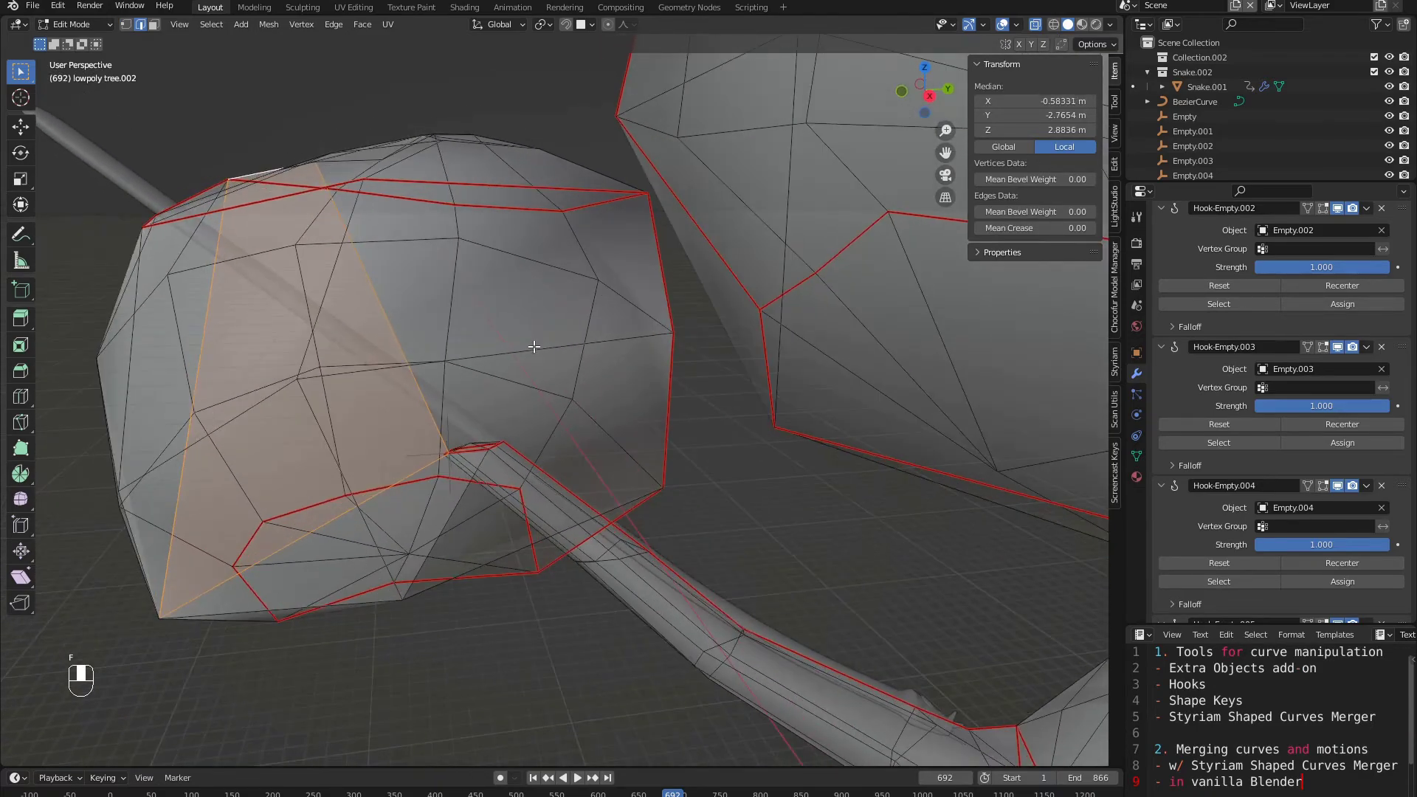
Step: Fill a third face between the left branch's tip and another upper edge of the foliage ball, and leave mesh editing
mouse_move(468, 430)
middle_down()
mouse_move(418, 436)
mouse_move(459, 450)
mouse_move(468, 428)
middle_up()
click(435, 441)
click(423, 449)
shift+click(521, 215)
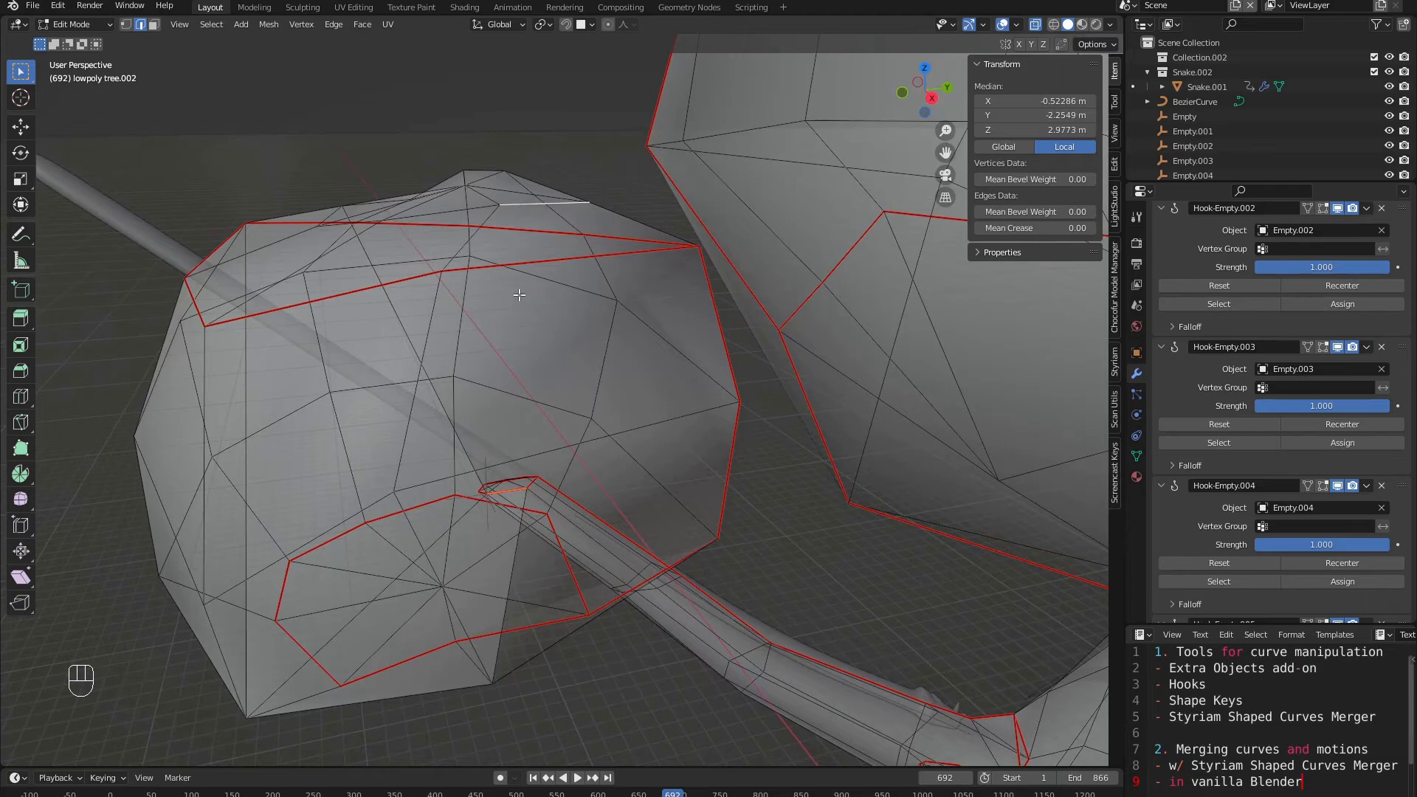
key(f)
middle_drag(520, 294, 443, 389)
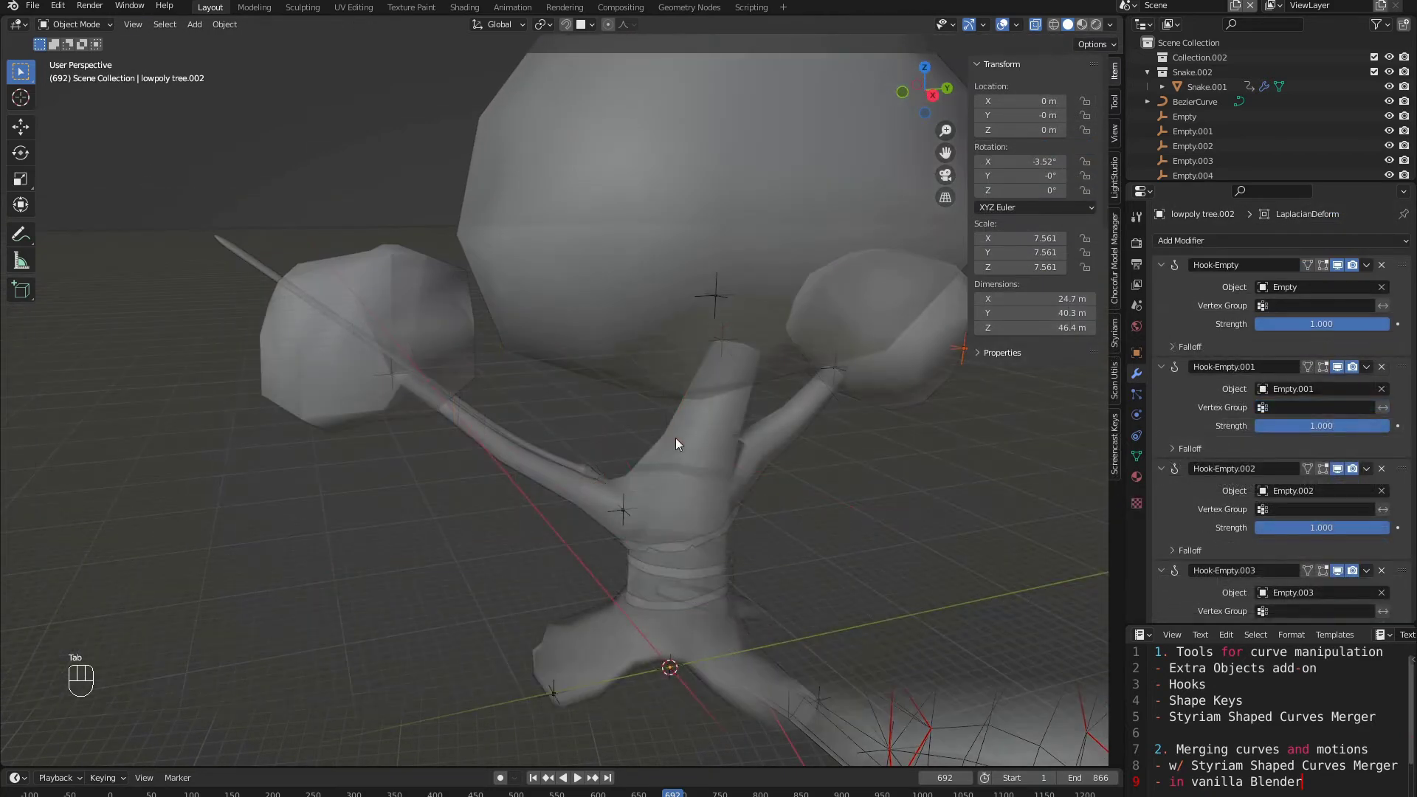
Step: Move the tree's LaplacianDeform modifier to the end of the modifier stack and turn its viewport display back on
click(675, 437)
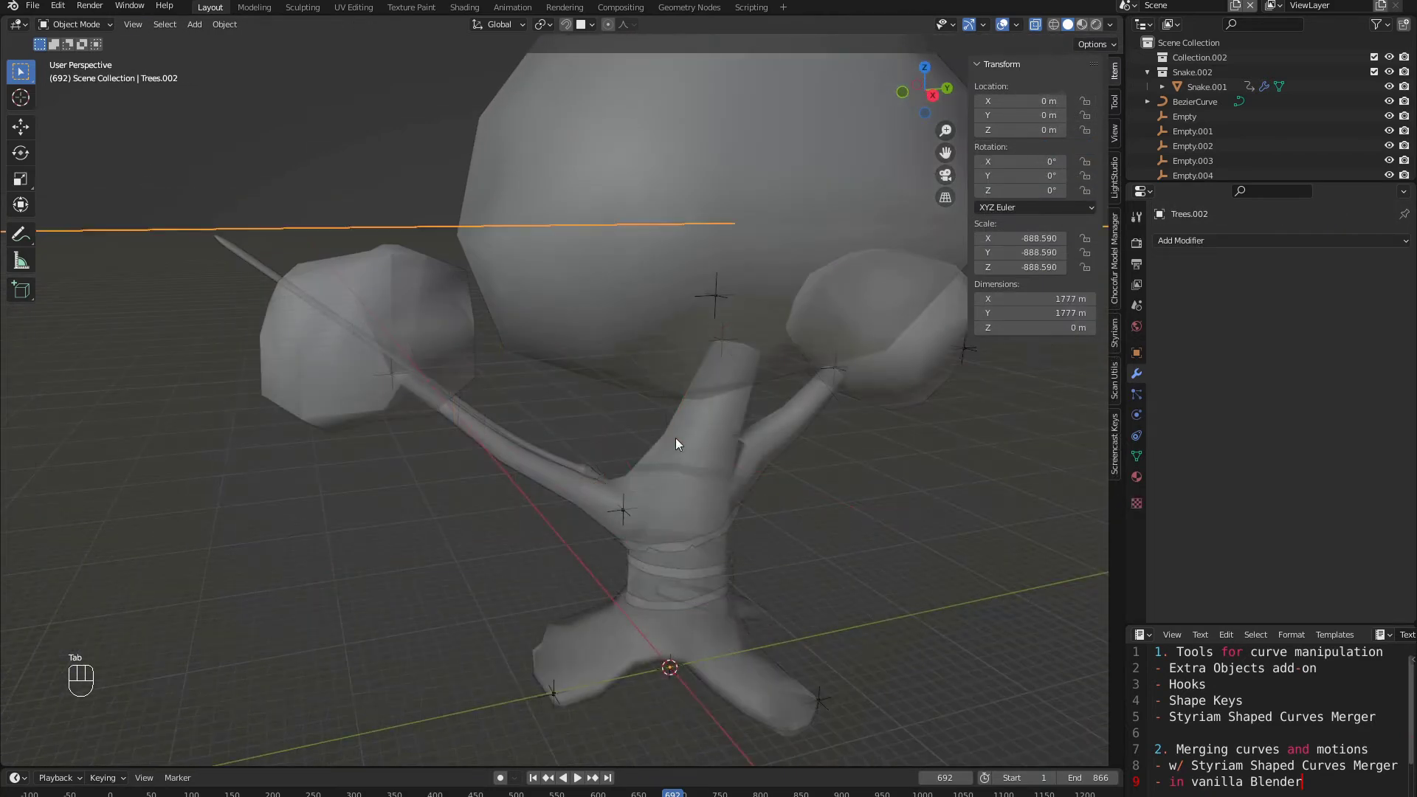
click(643, 353)
scroll(1254, 532, down, 2)
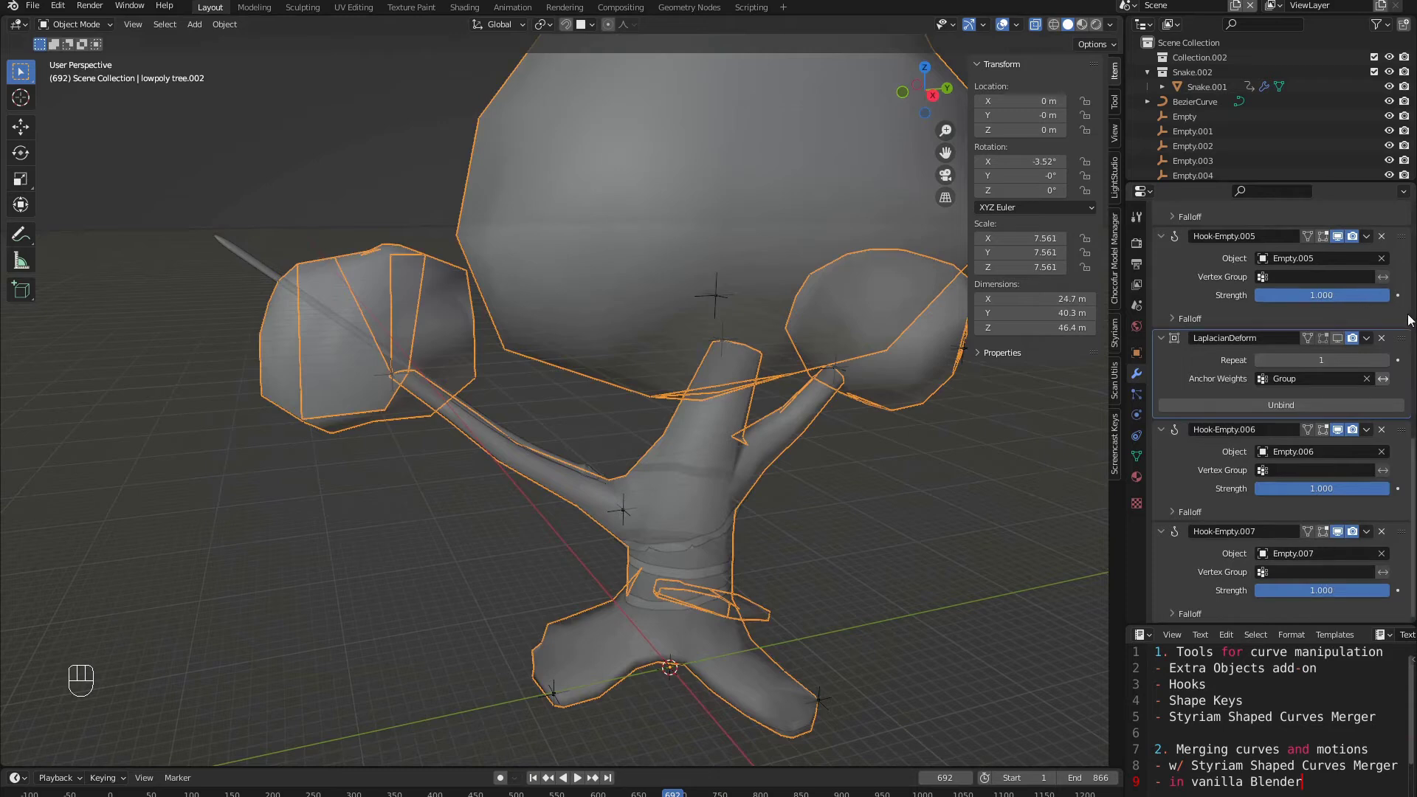
drag(1400, 338, 1400, 543)
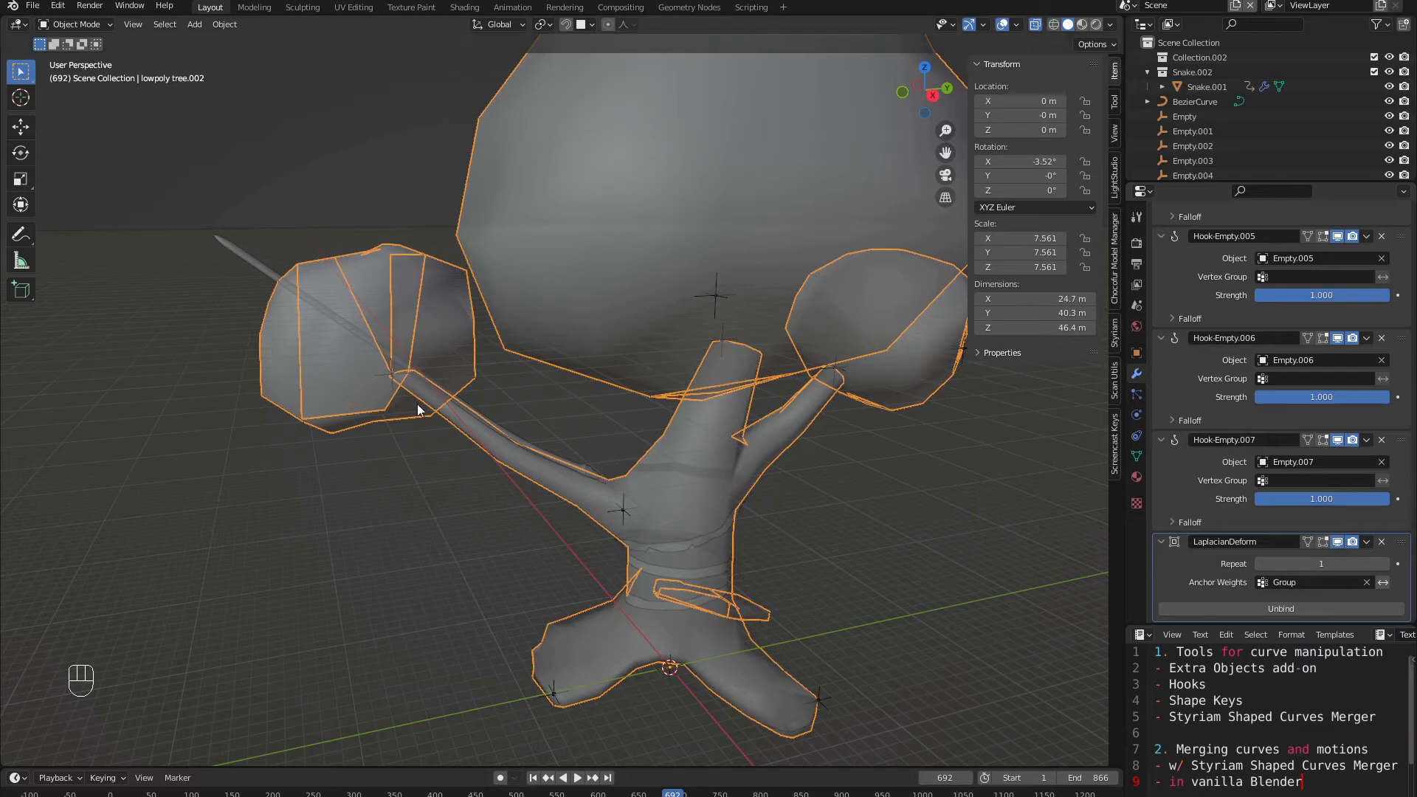
Step: Test how the left branch and its connected foliage ball follow the branch-end hook empty, and cancel the move
scroll(434, 404, down, 2)
click(417, 379)
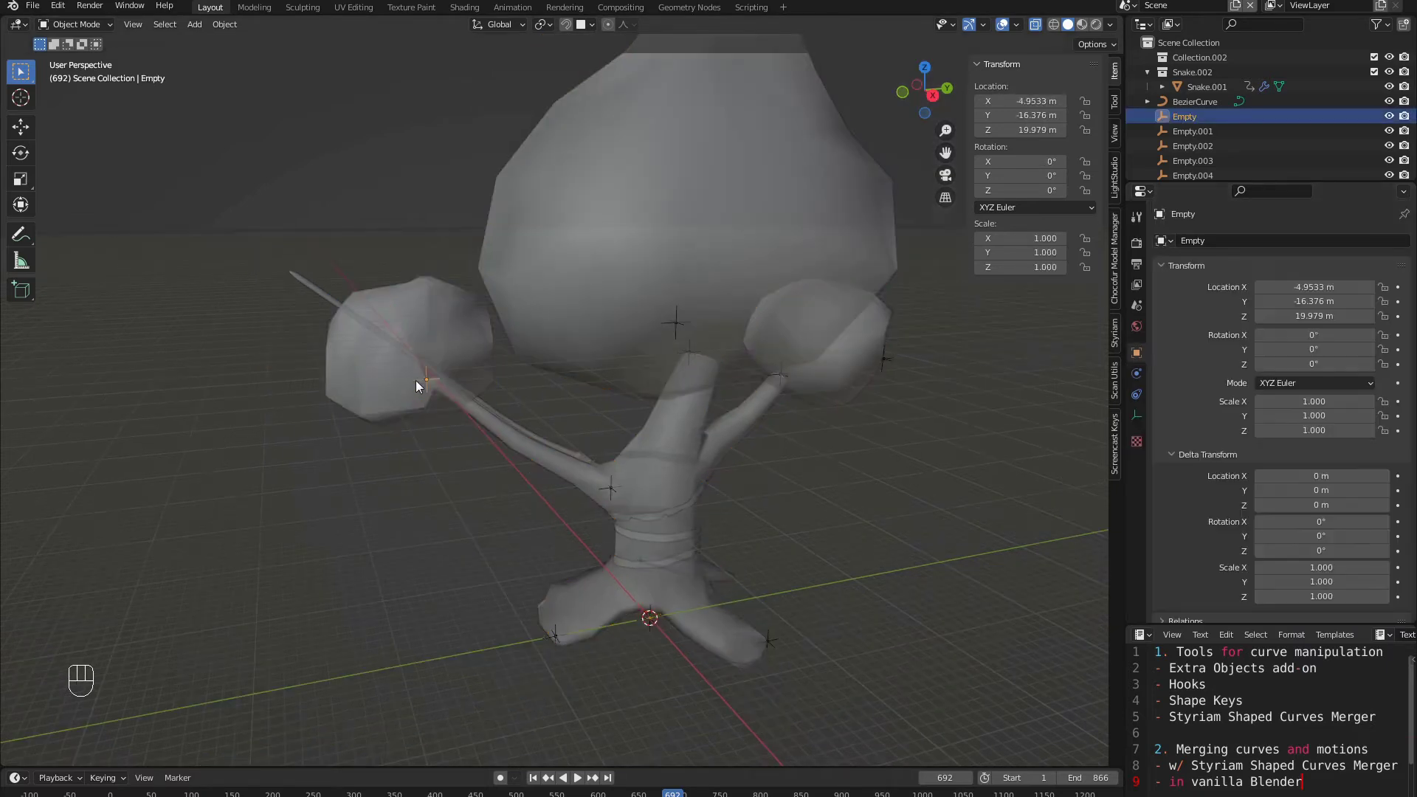
key(g)
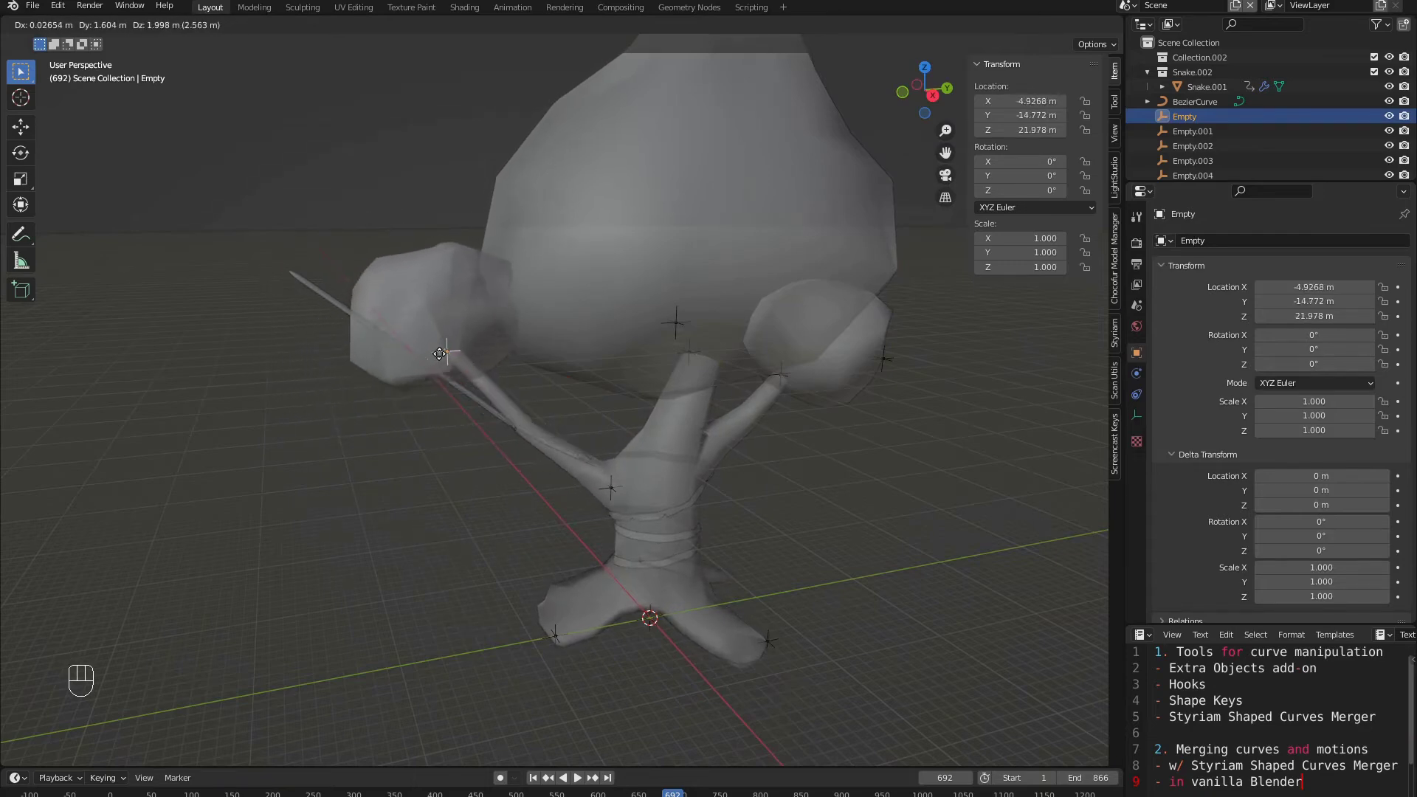
click(426, 380)
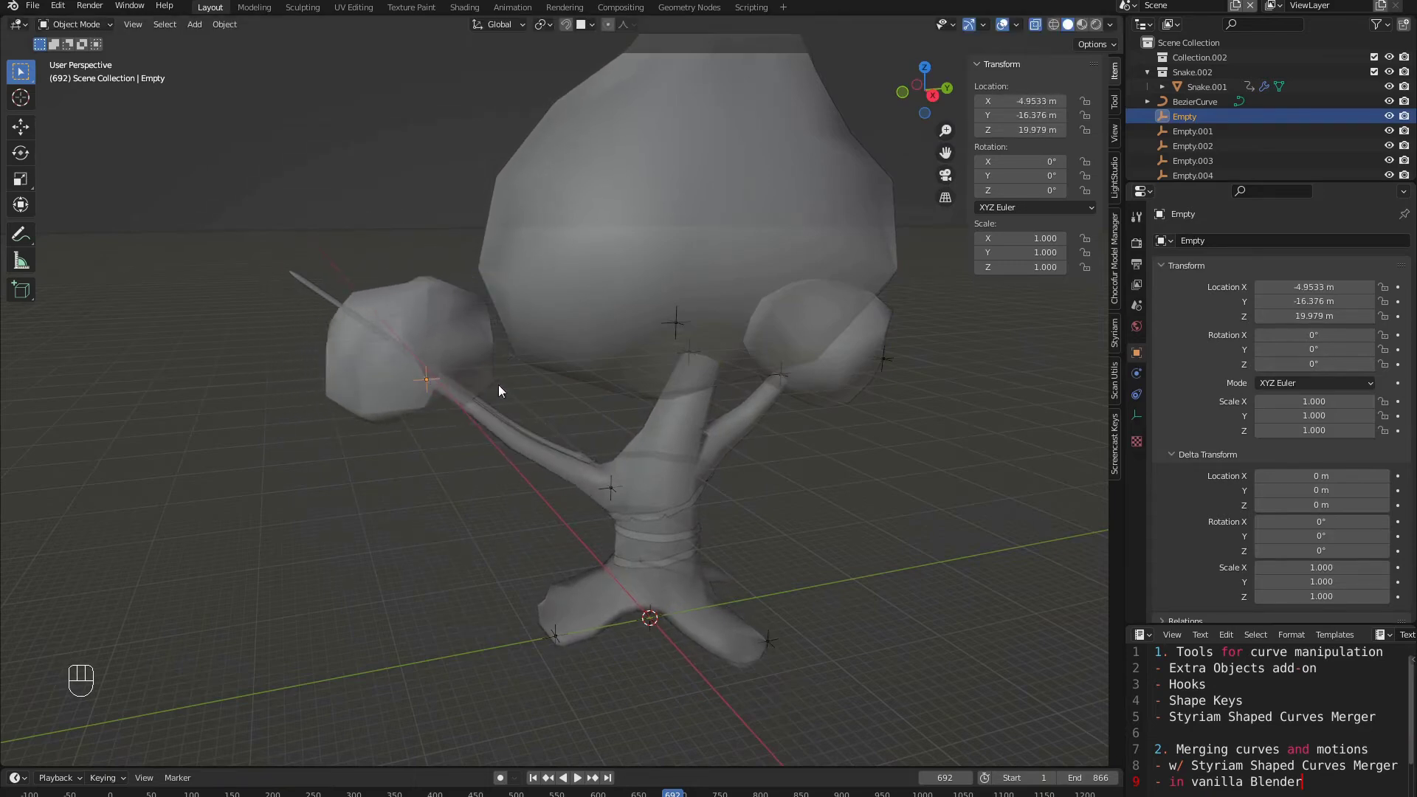
middle_drag(498, 396, 477, 397)
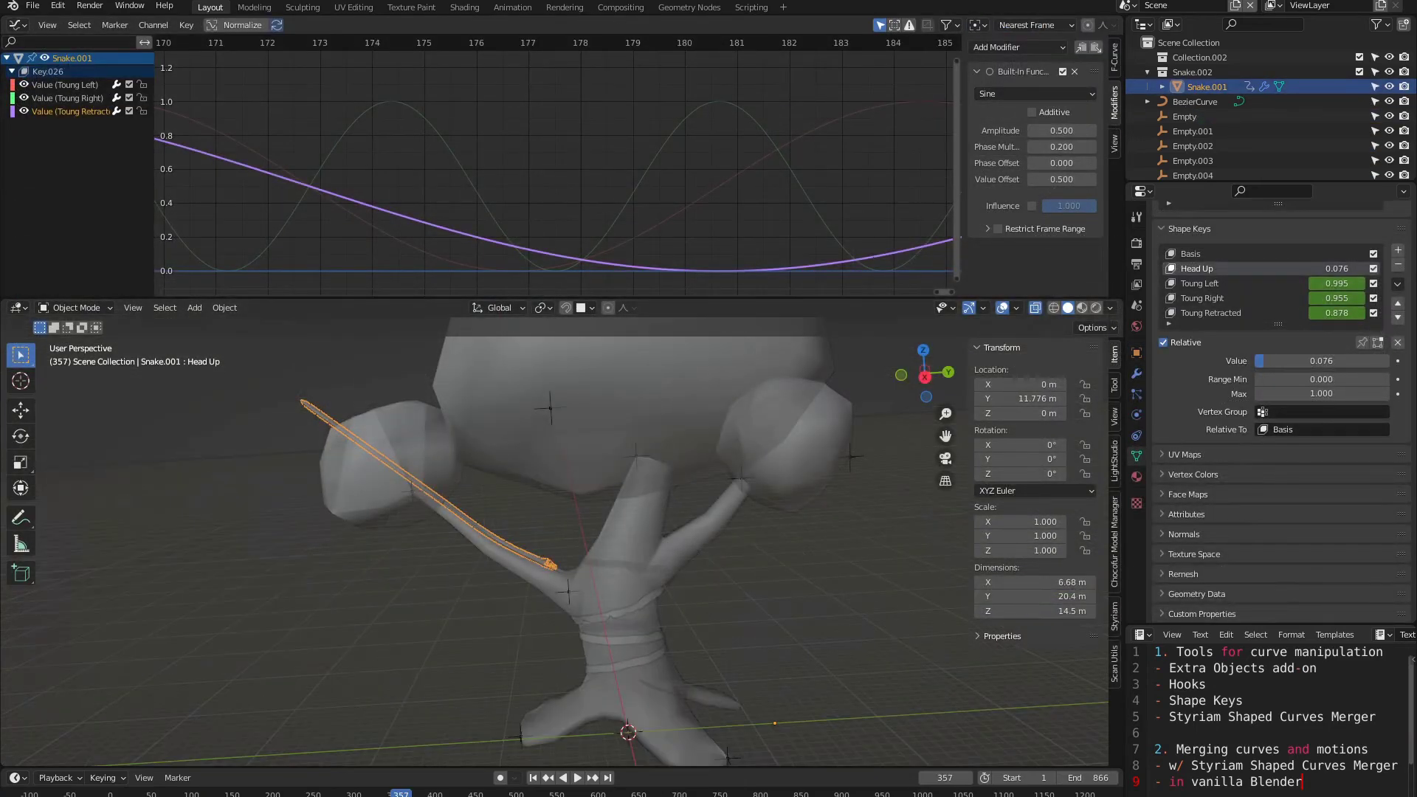
Step: Select the Bezier curve that the snake follows along the left branch and open it for editing
scroll(330, 427, up, 2)
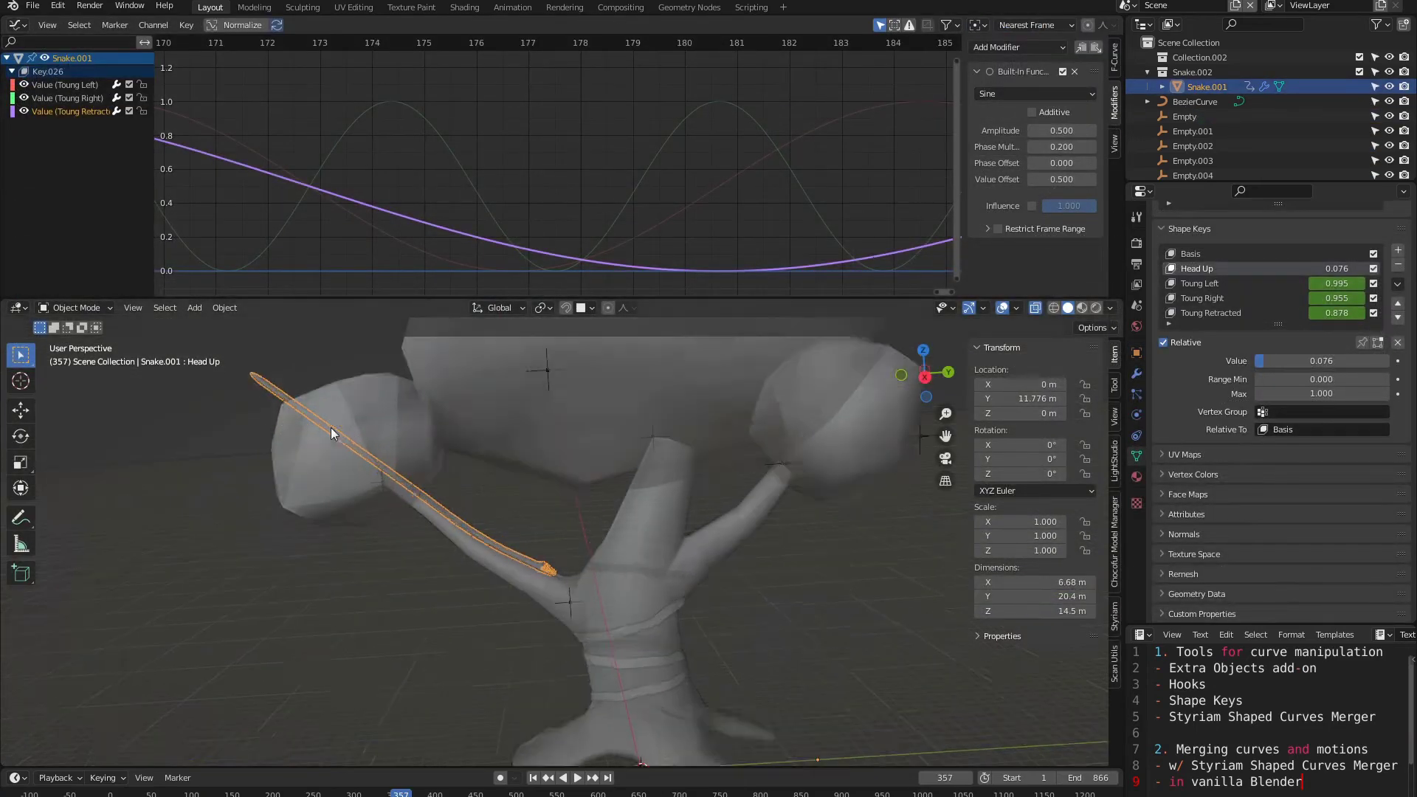
scroll(603, 521, up, 3)
click(600, 525)
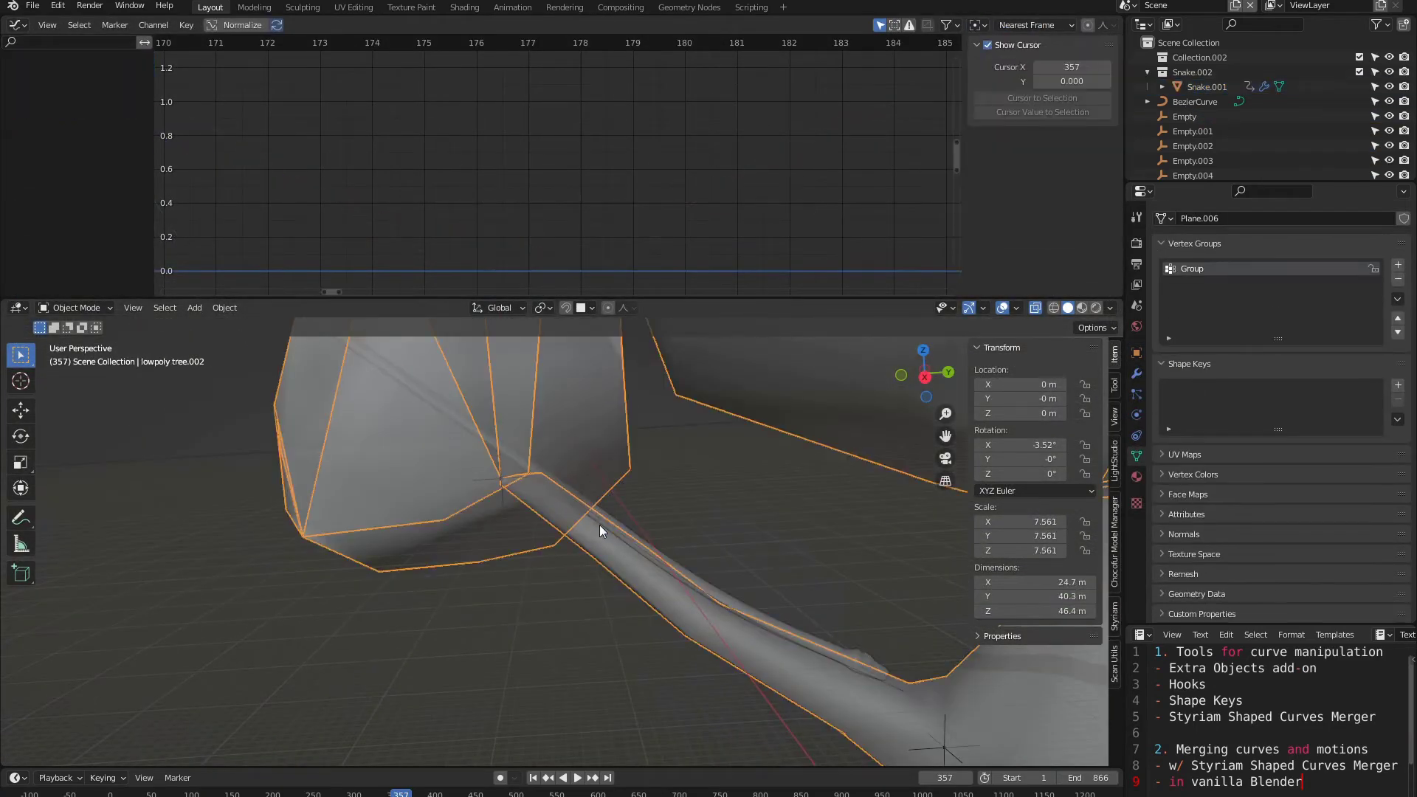
alt+click(599, 525)
click(587, 542)
middle_drag(626, 575, 669, 590)
alt+click(669, 590)
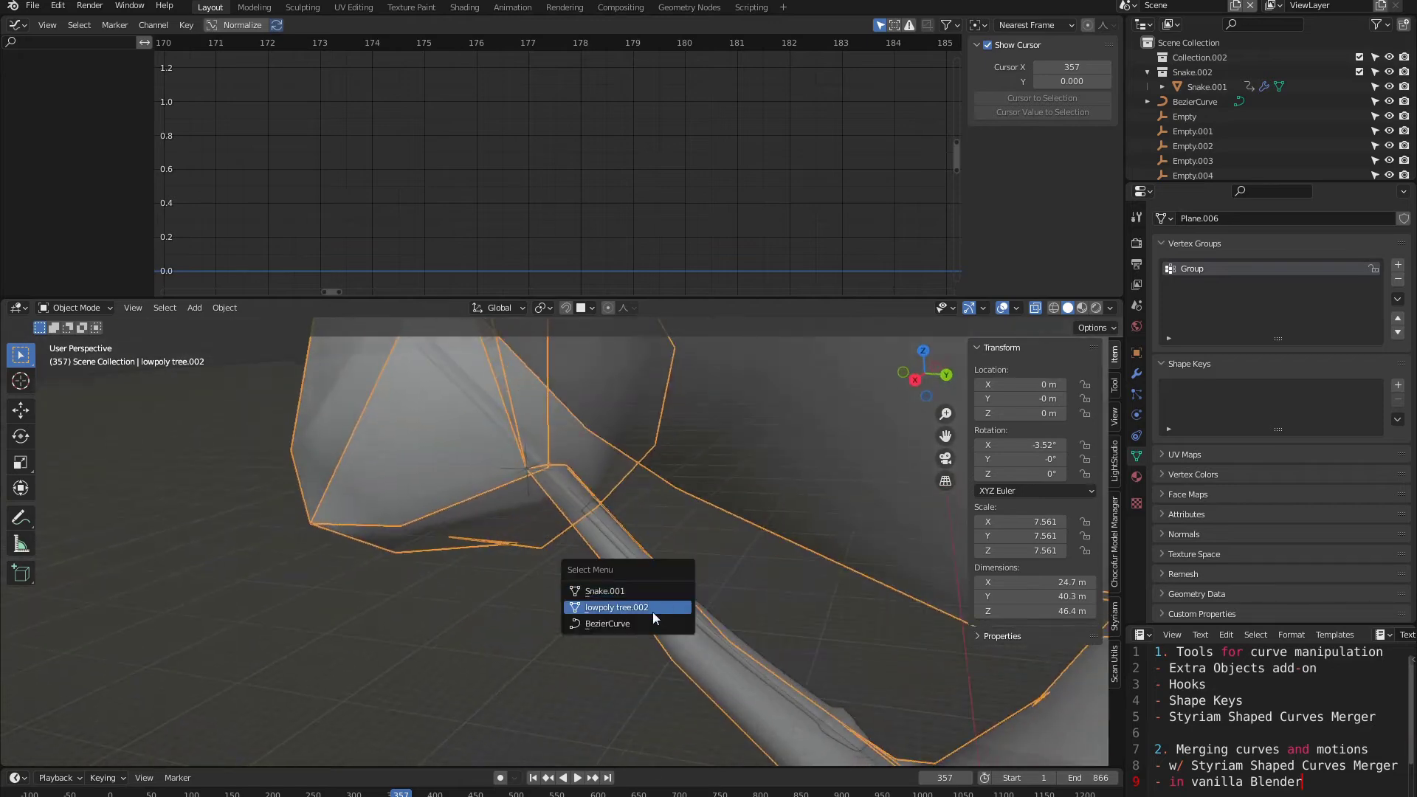
click(633, 622)
key(Tab)
Step: Extend the curve's end with extruded points that wind in loops around the left foliage ball, and leave curve editing
middle_drag(532, 490, 613, 531)
click(538, 483)
key(e)
click(565, 419)
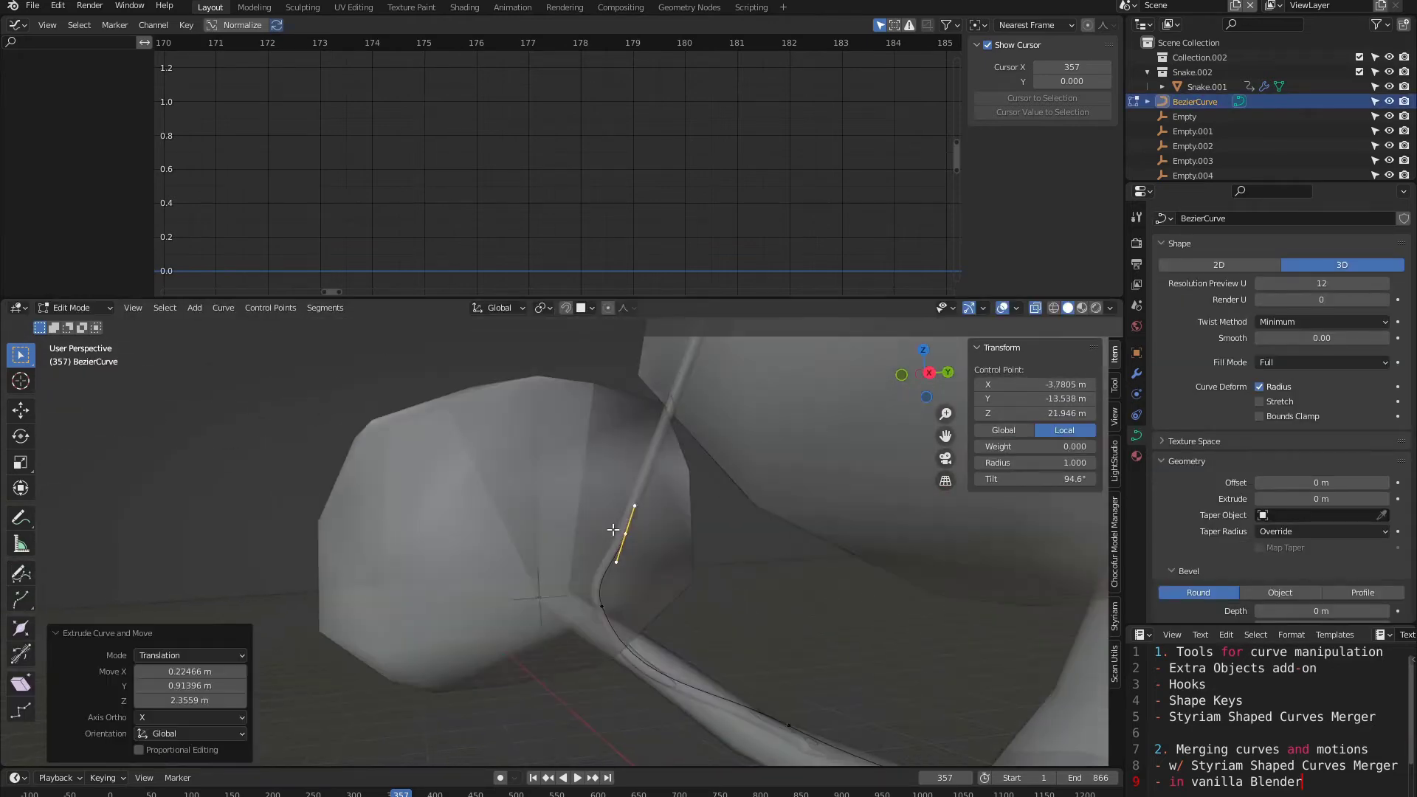
key(e)
click(585, 457)
key(e)
click(468, 441)
key(e)
click(387, 505)
key(e)
click(399, 594)
key(e)
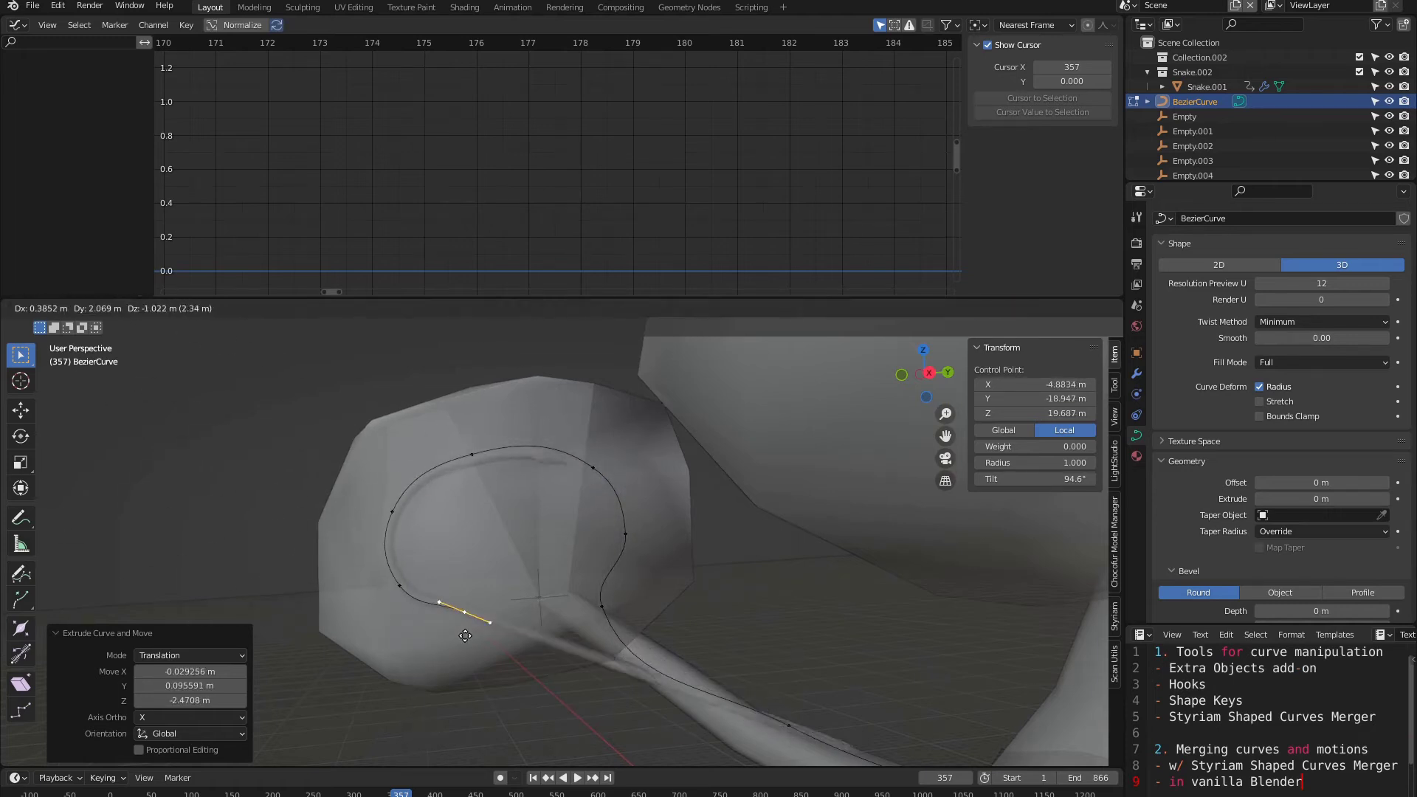
click(486, 627)
key(e)
click(625, 572)
key(e)
click(581, 511)
key(e)
click(435, 493)
key(e)
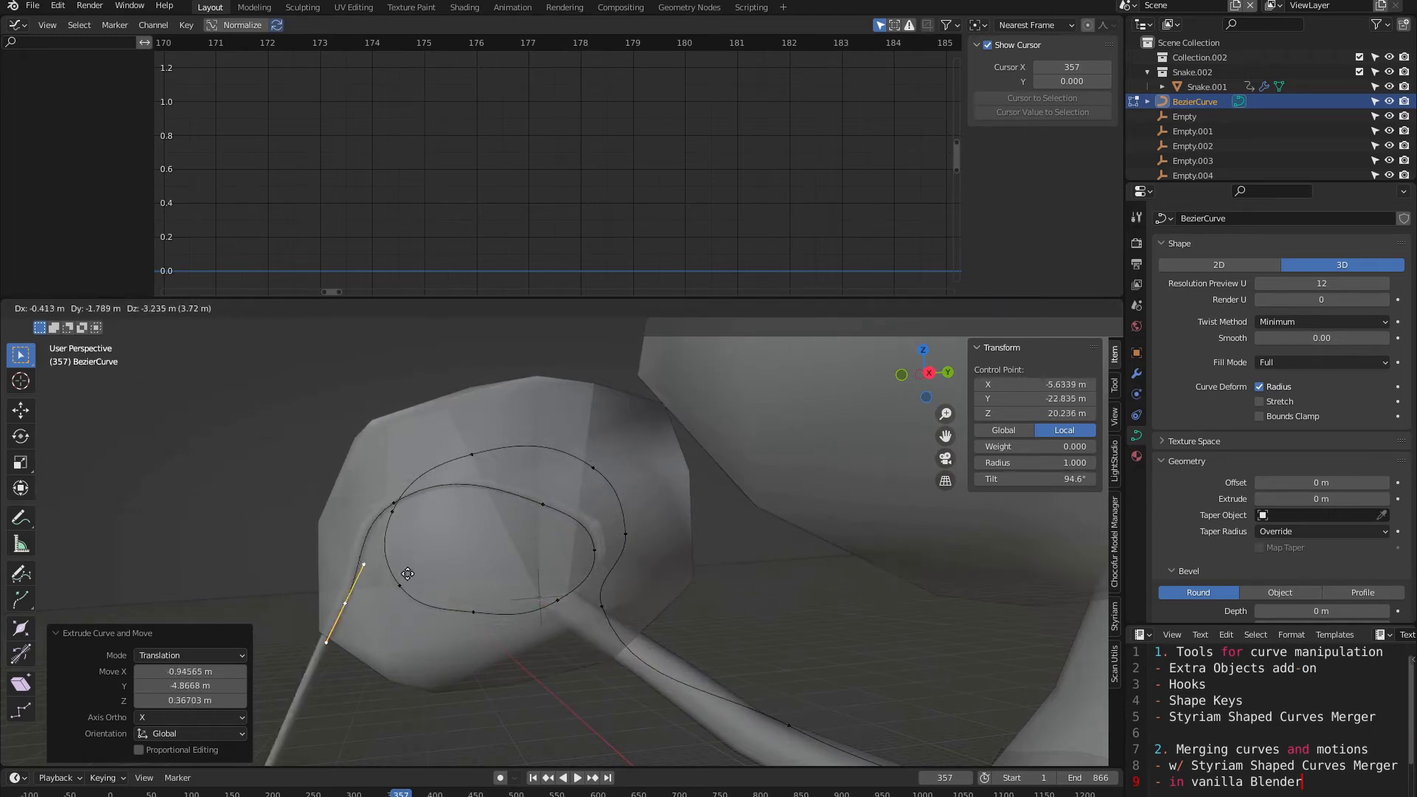
click(452, 589)
click(663, 541)
key(e)
click(673, 445)
key(e)
click(605, 465)
mouse_move(639, 588)
middle_down()
mouse_move(705, 576)
mouse_move(613, 574)
mouse_move(655, 557)
mouse_move(642, 569)
middle_up()
key(Tab)
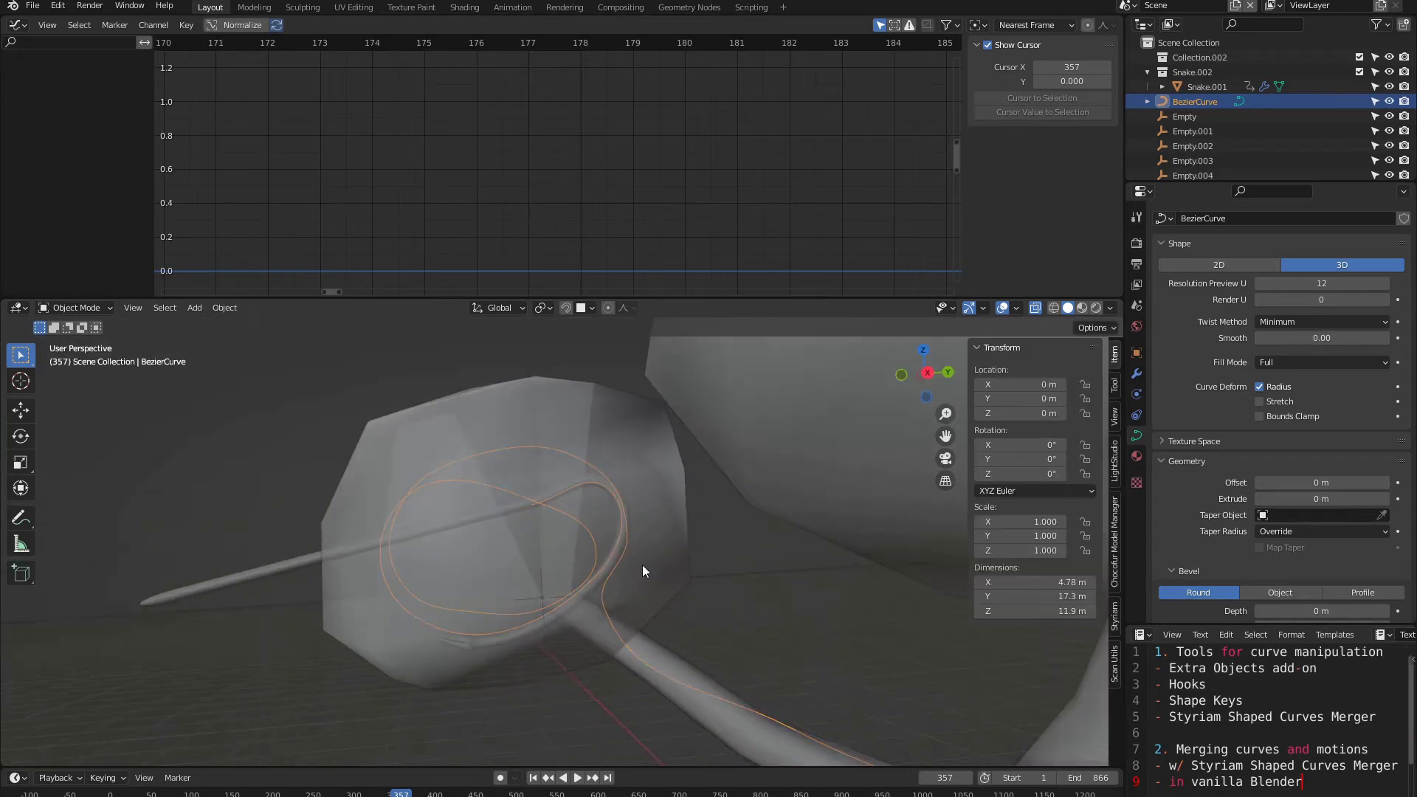
Step: Move the snake along the global Y axis to about 49.26 m so it lies on the curve's new loops
click(230, 574)
scroll(230, 574, down, 3)
key(g)
key(y)
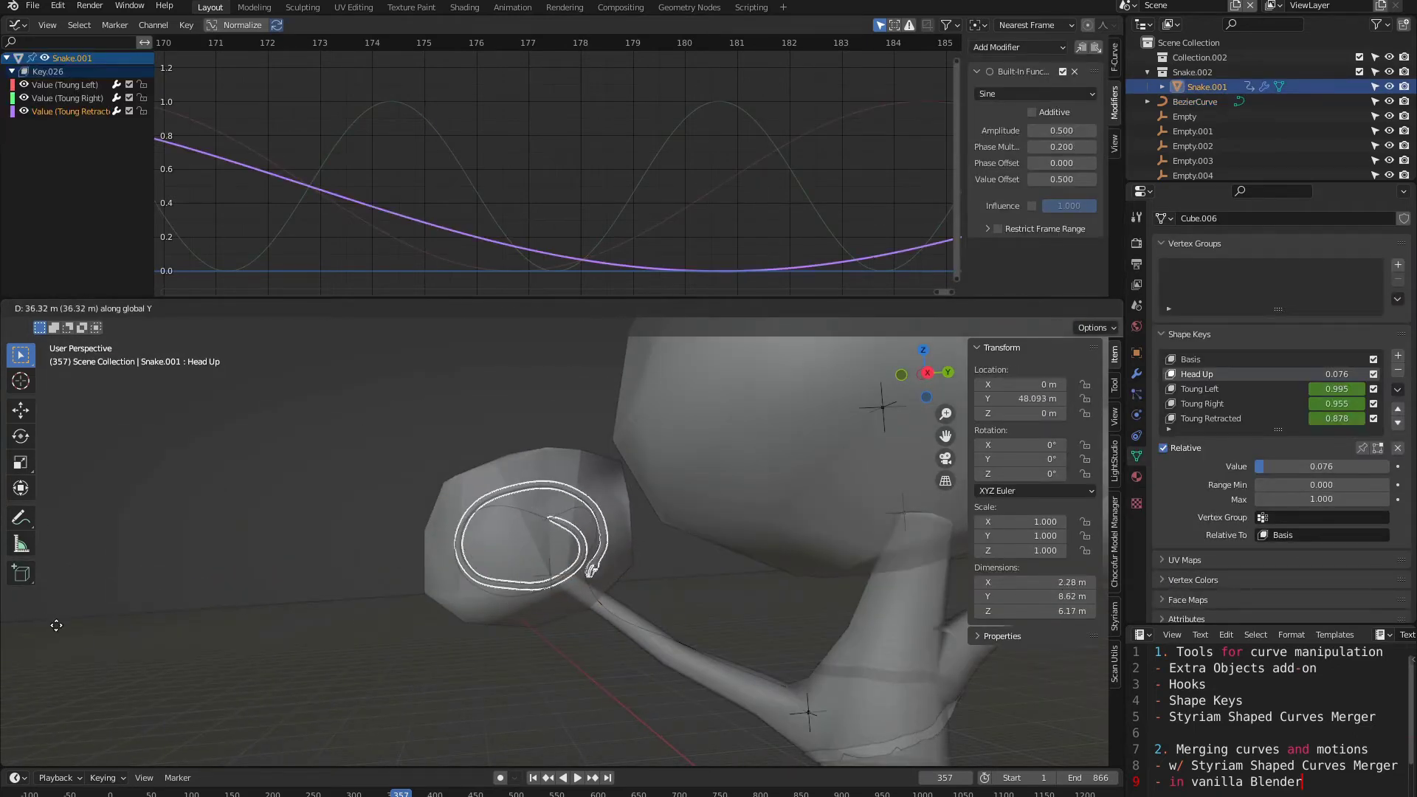
click(126, 697)
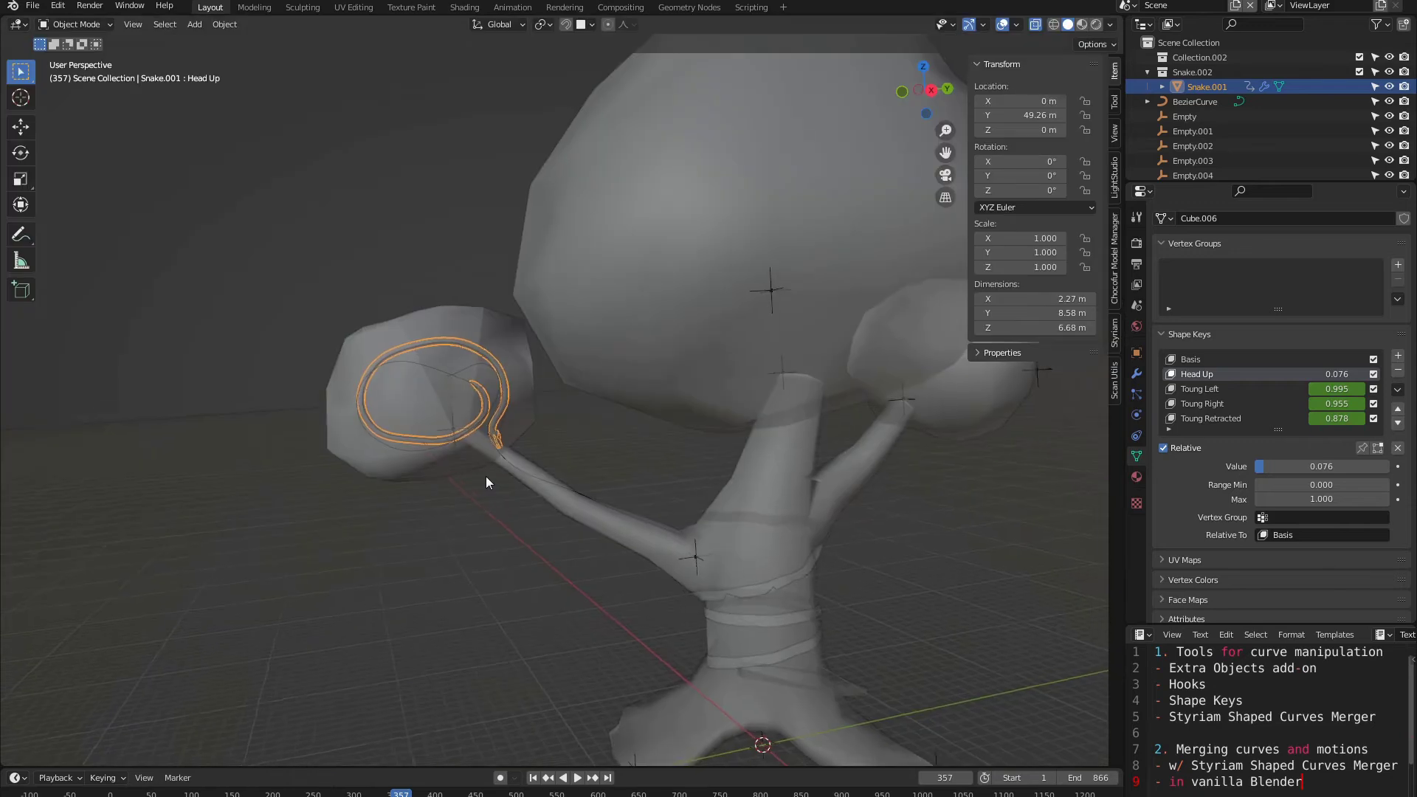
Step: Test moving the left branch's hook empty with the snake coiled around the foliage ball, and cancel the move
middle_drag(485, 476, 478, 473)
scroll(476, 469, up, 2)
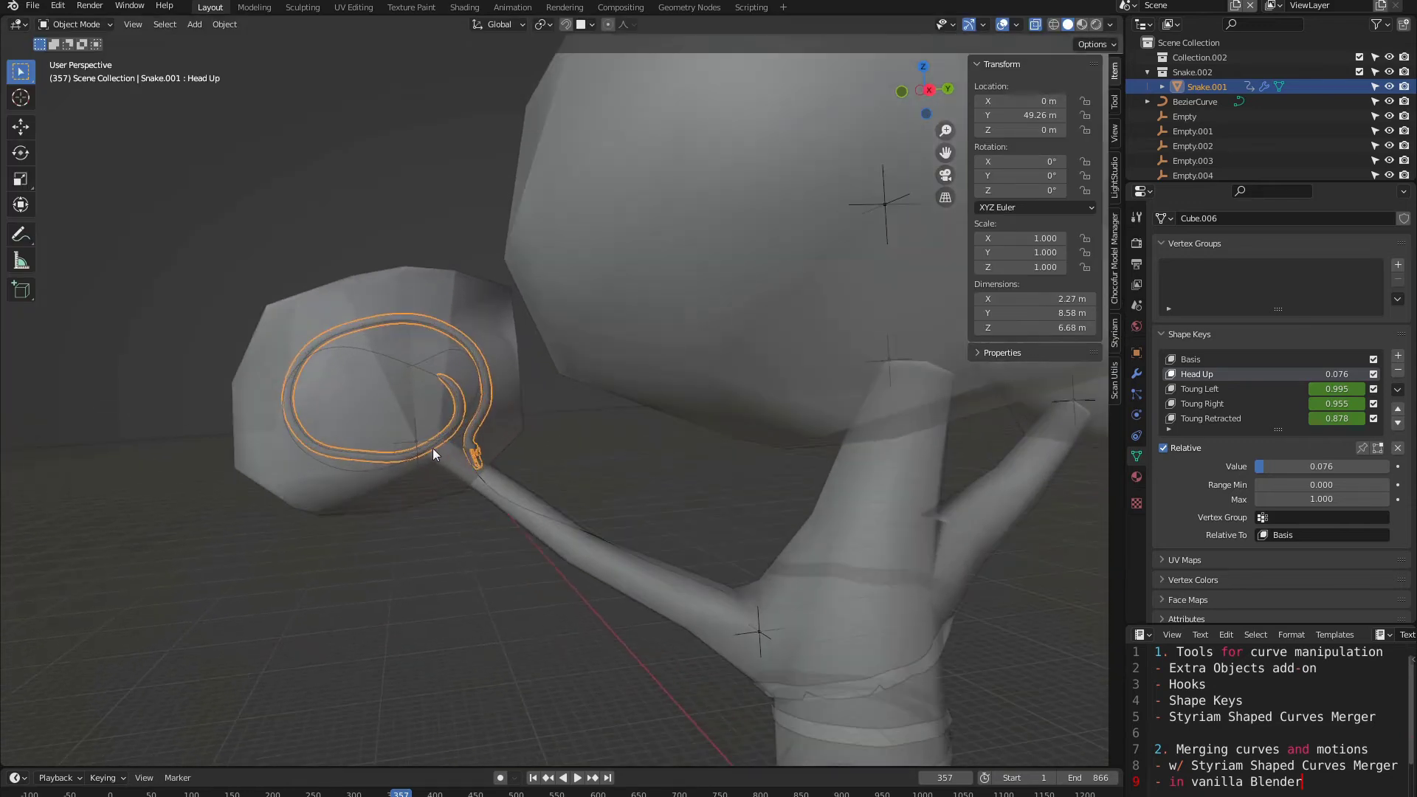
click(417, 436)
click(411, 447)
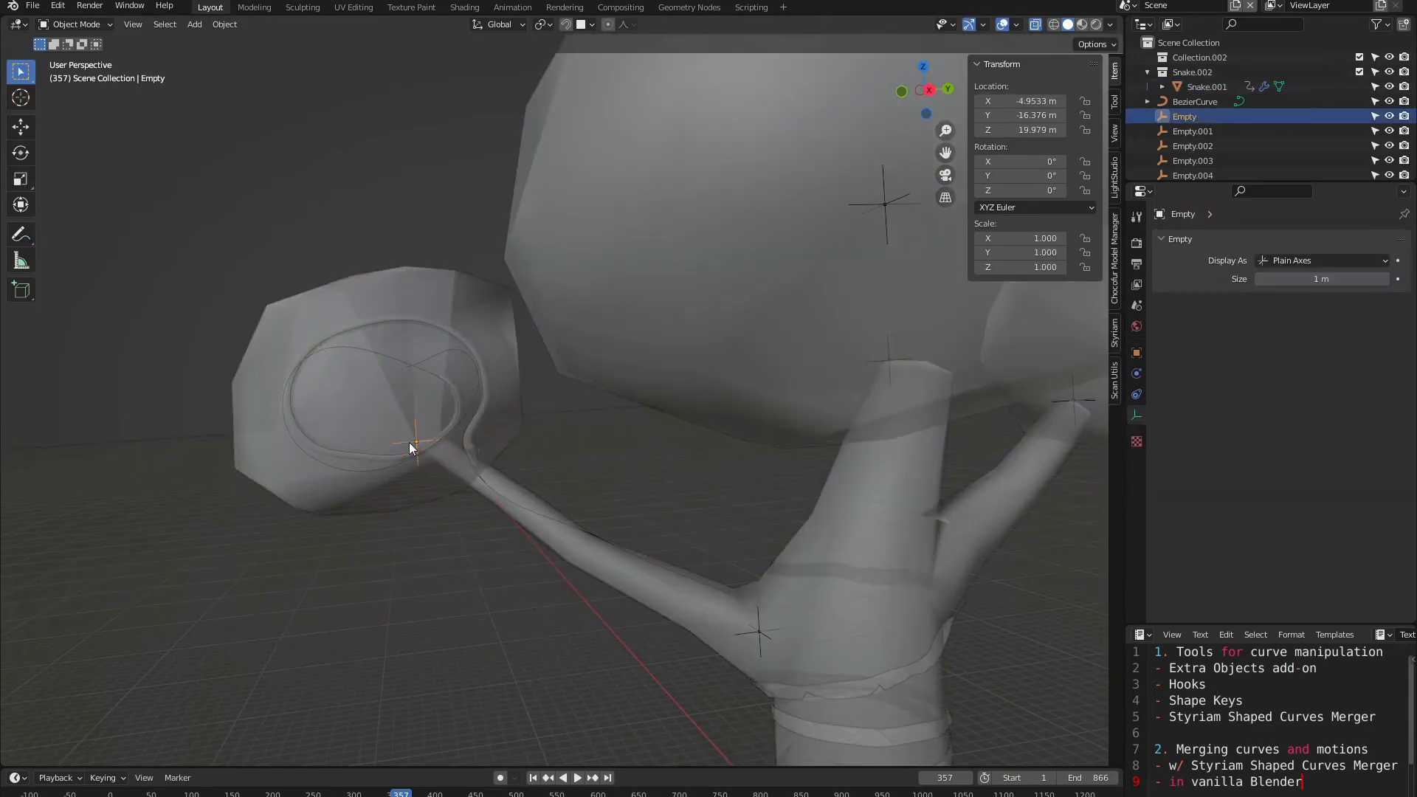
key(g)
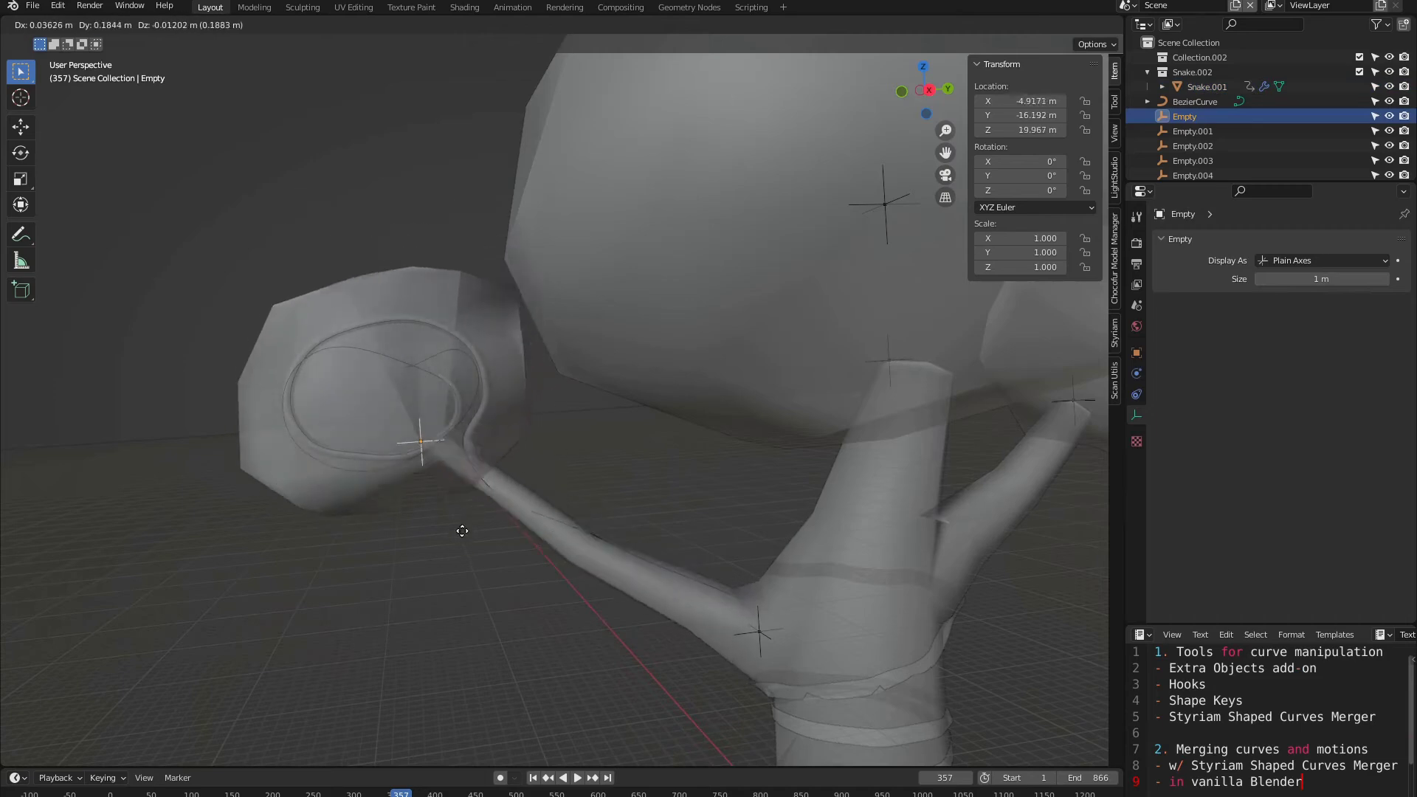
right_click(484, 513)
scroll(536, 454, up, 1)
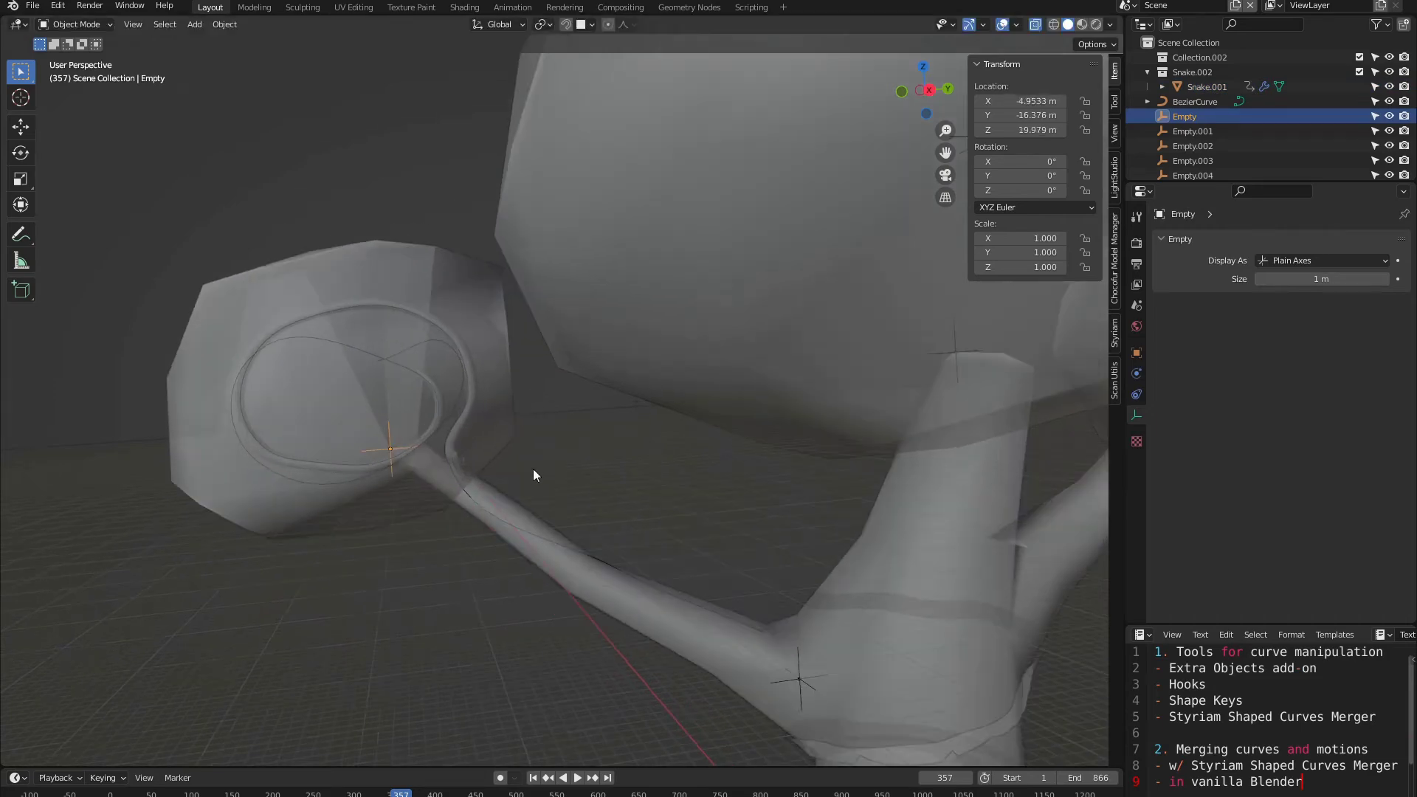
Step: Add the snake's Bezier curve to the selection as active object alongside the branch's hook empty, and open the curve for editing
scroll(480, 480, up, 2)
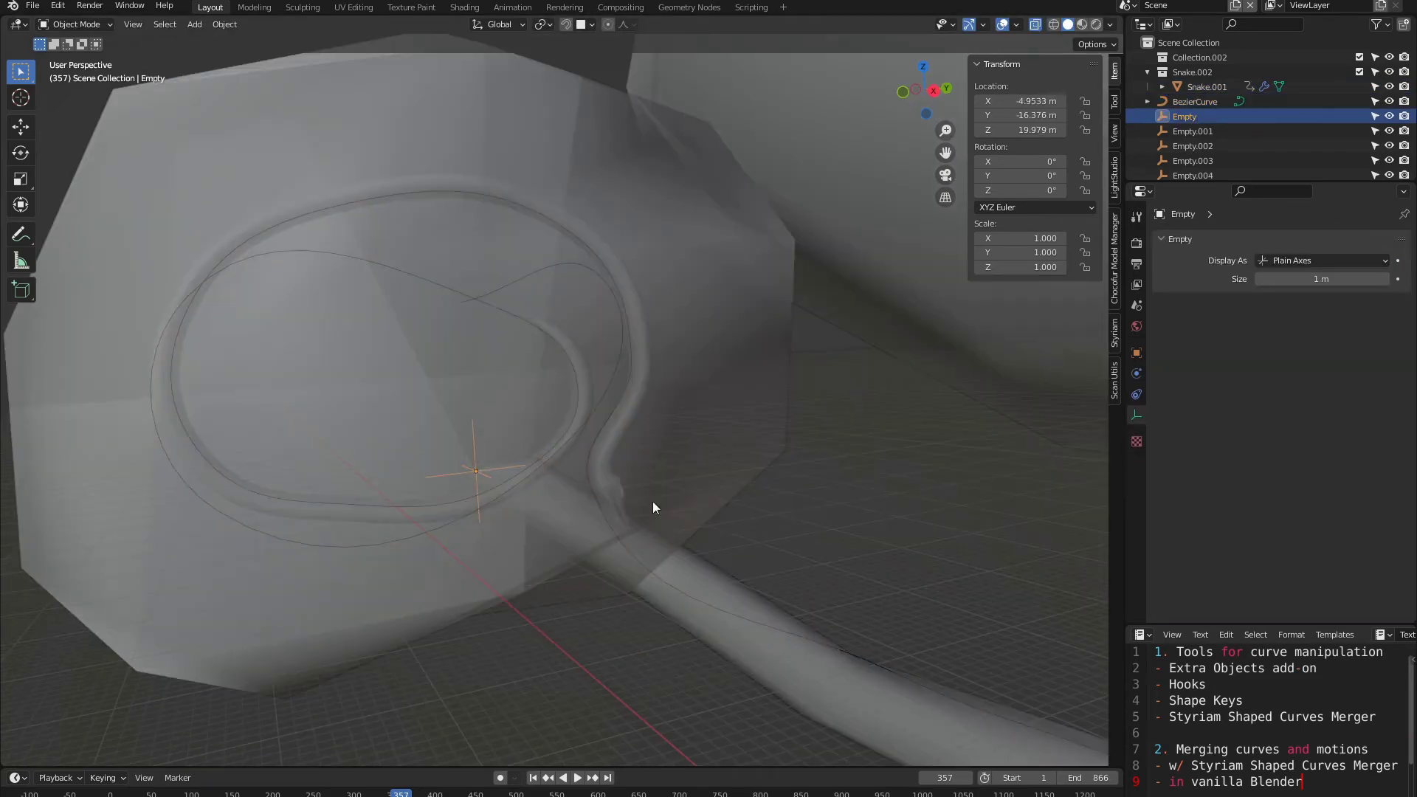
alt+shift+click(807, 636)
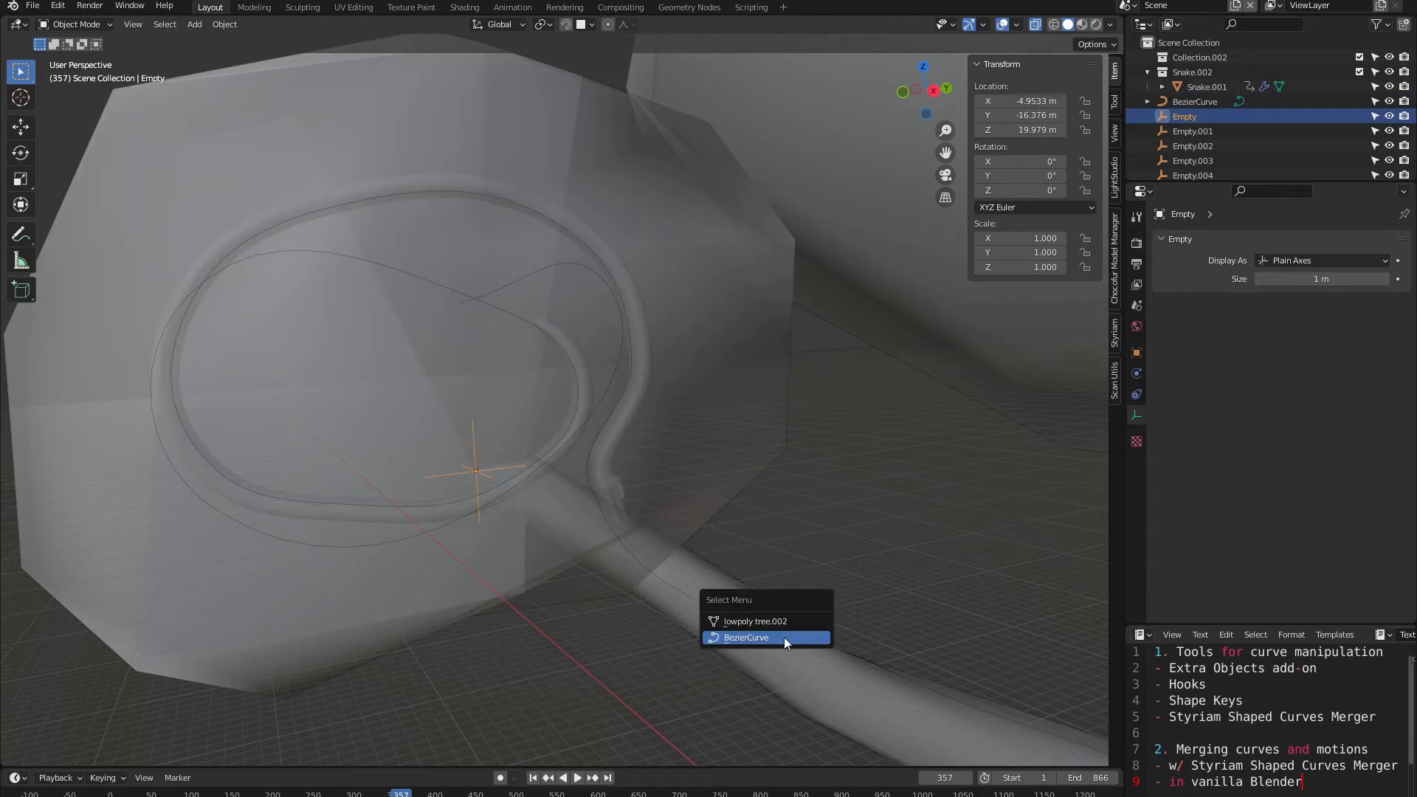
click(781, 634)
key(Tab)
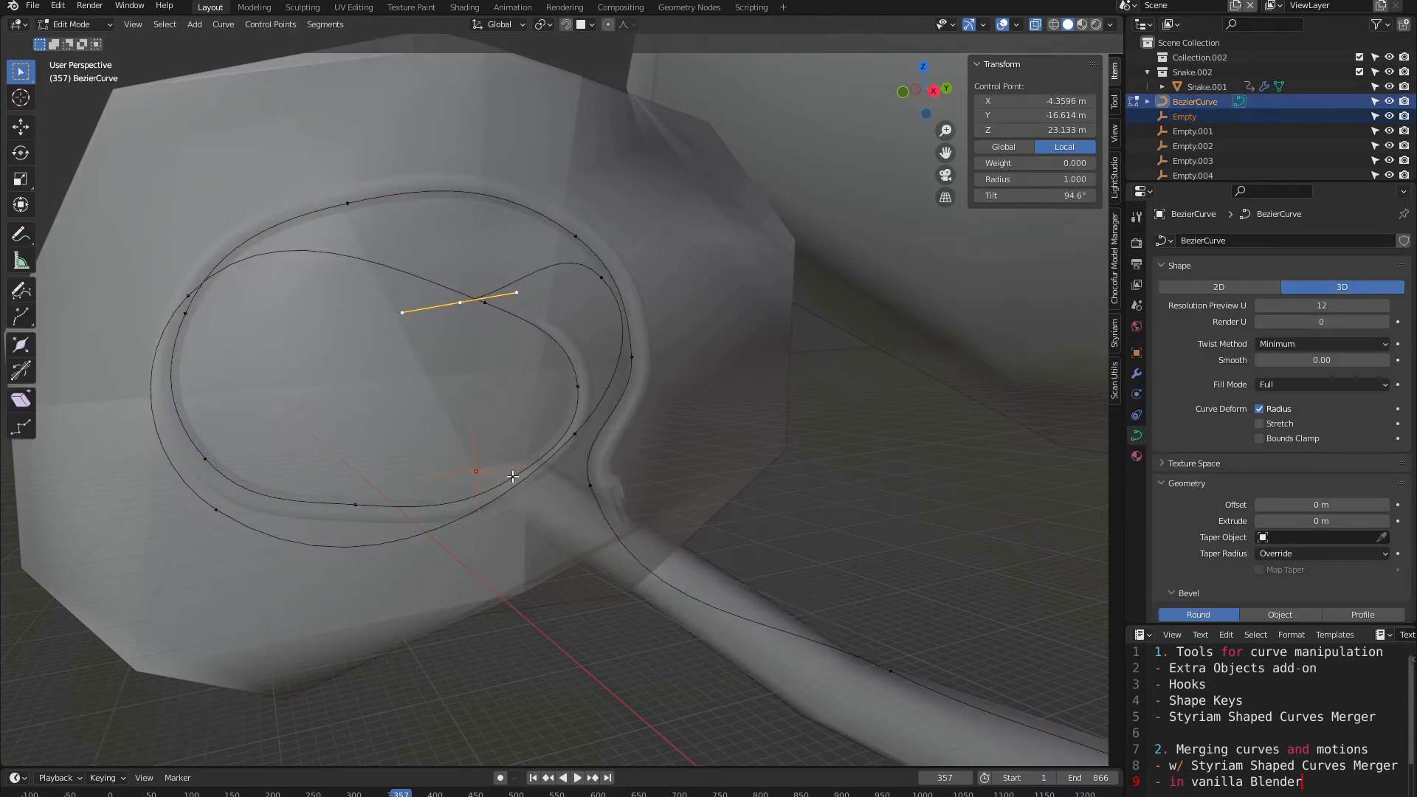
Step: Hook the curve's control point where the branch meets the left foliage ball to the selected empty, and leave curve editing
click(509, 473)
middle_drag(509, 473, 558, 482)
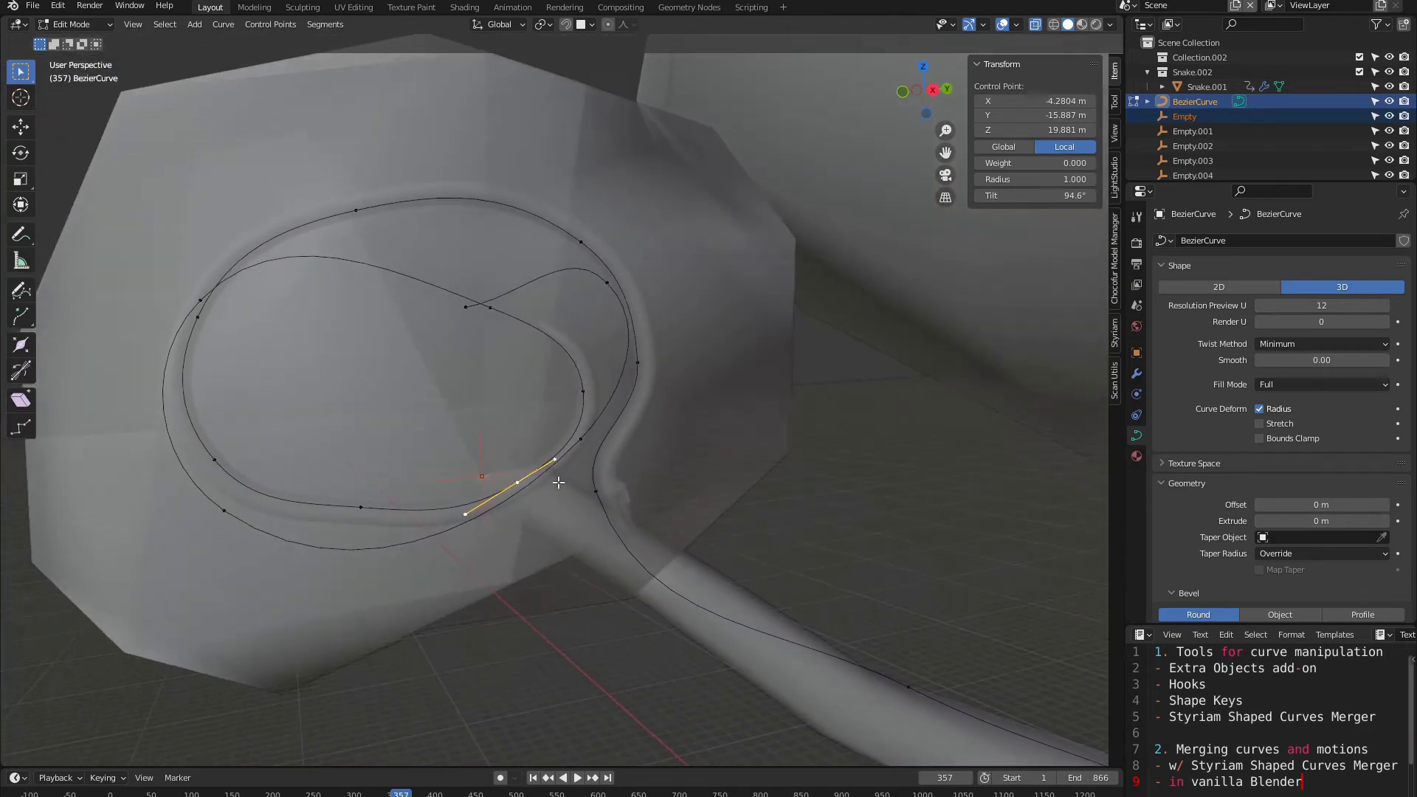
click(593, 492)
scroll(641, 507, down, 3)
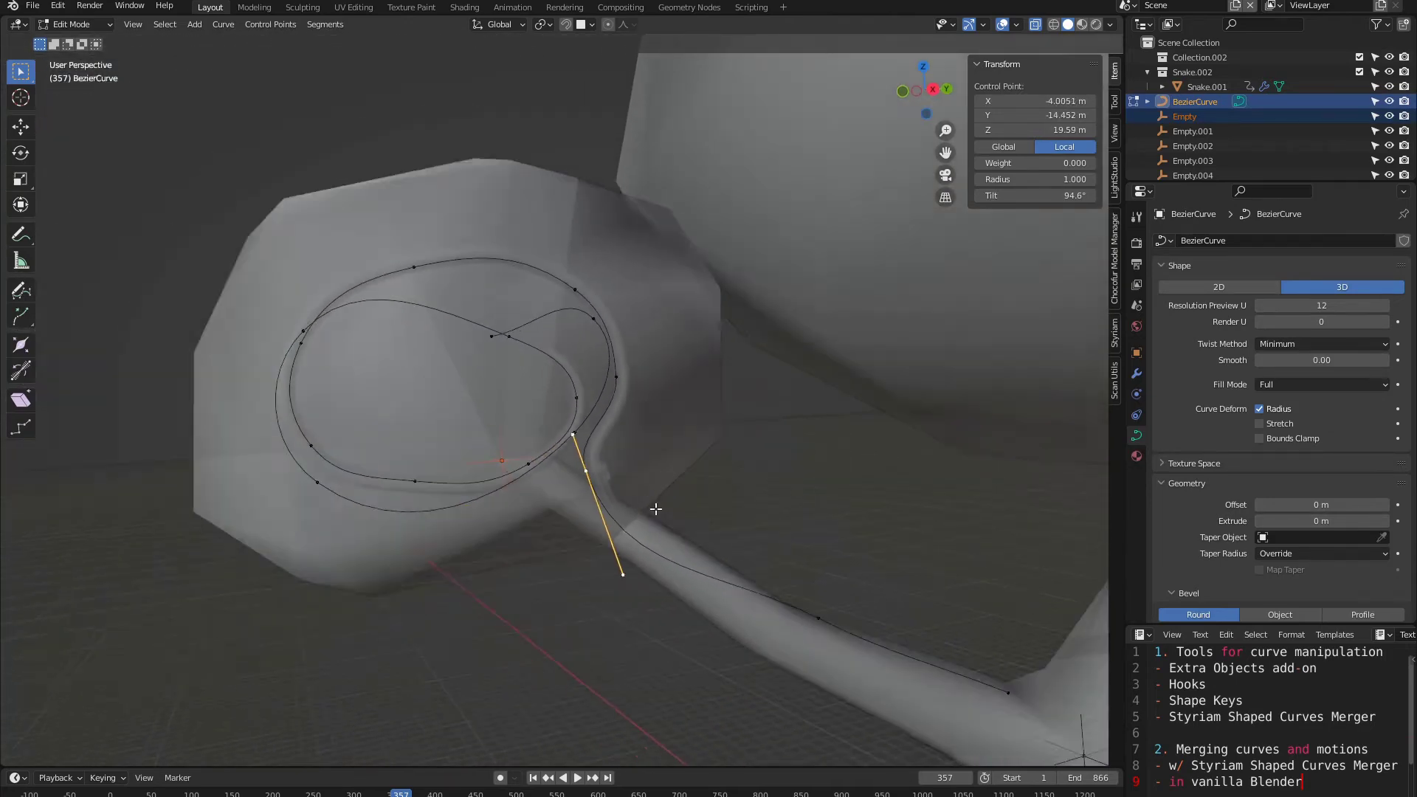
key(ctrl+h)
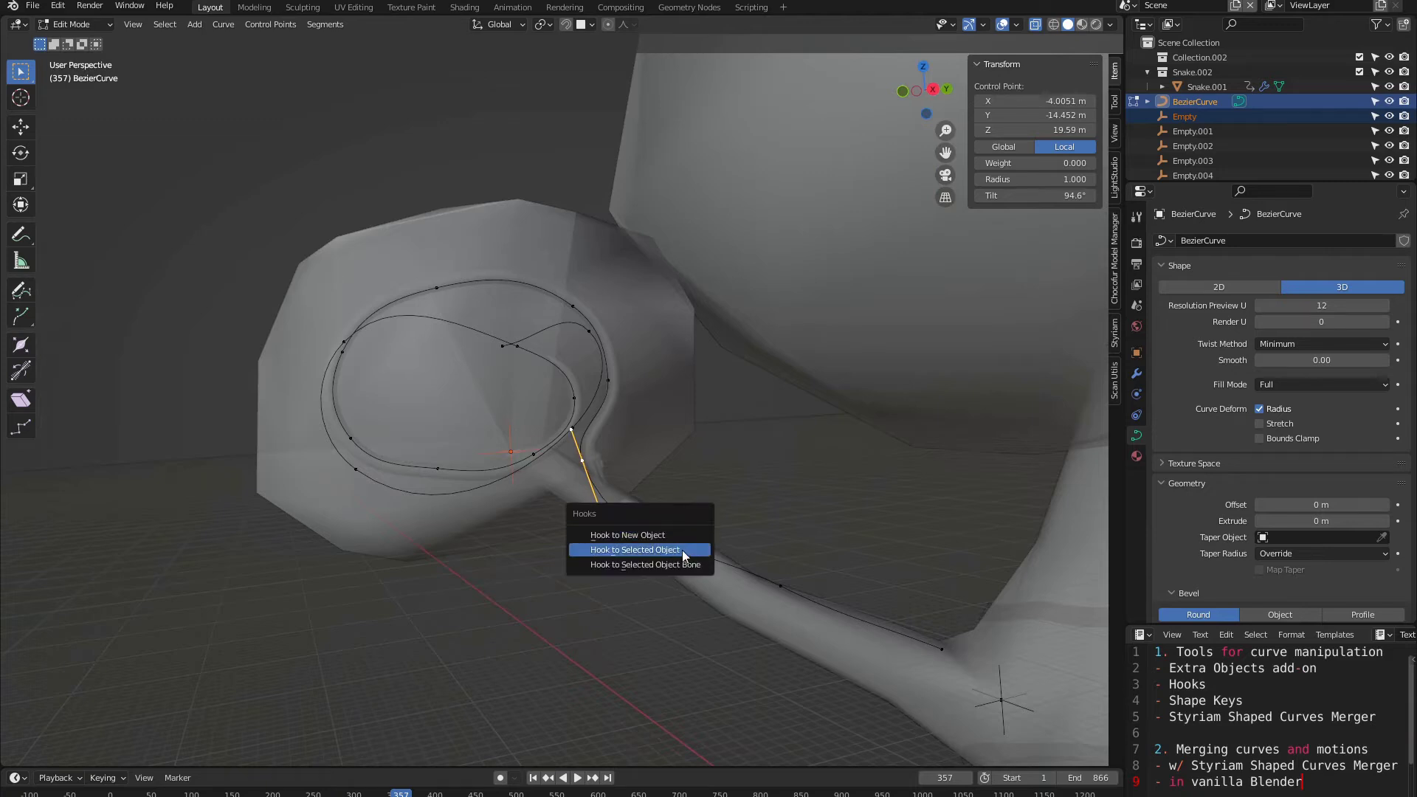
click(681, 550)
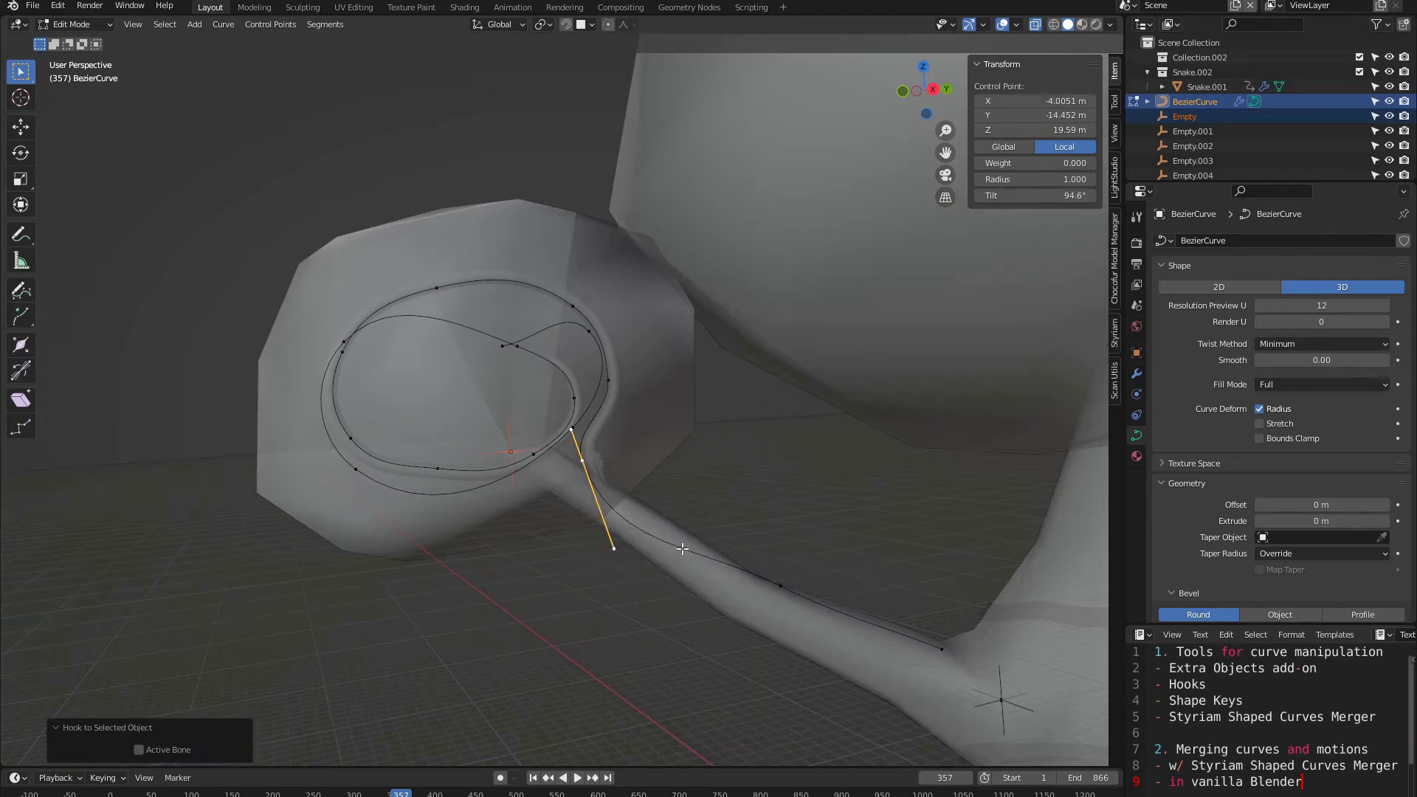
scroll(628, 504, up, 1)
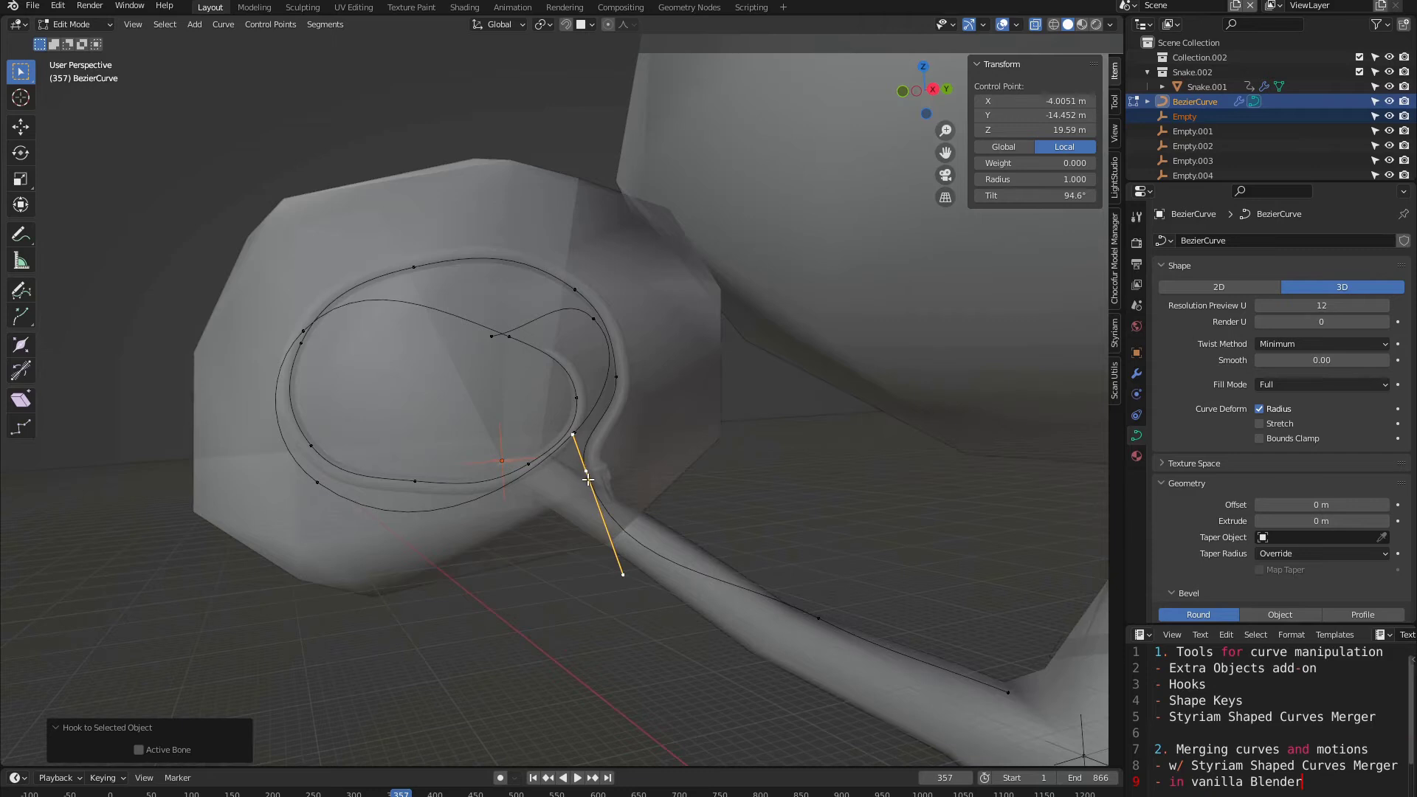
key(Tab)
Step: Select the left branch's hook empty and test moving it from two viewpoints, cancelling each move
click(501, 459)
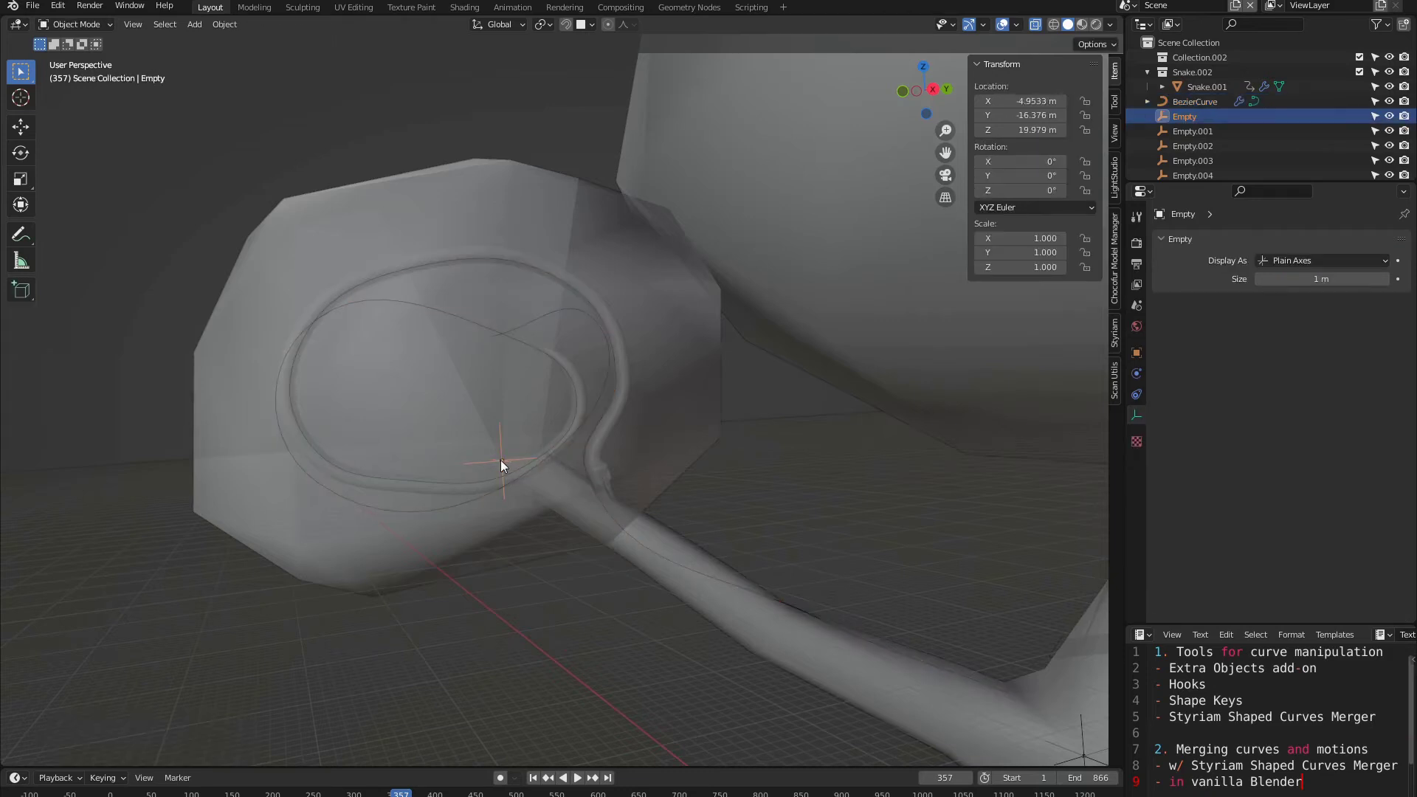
key(g)
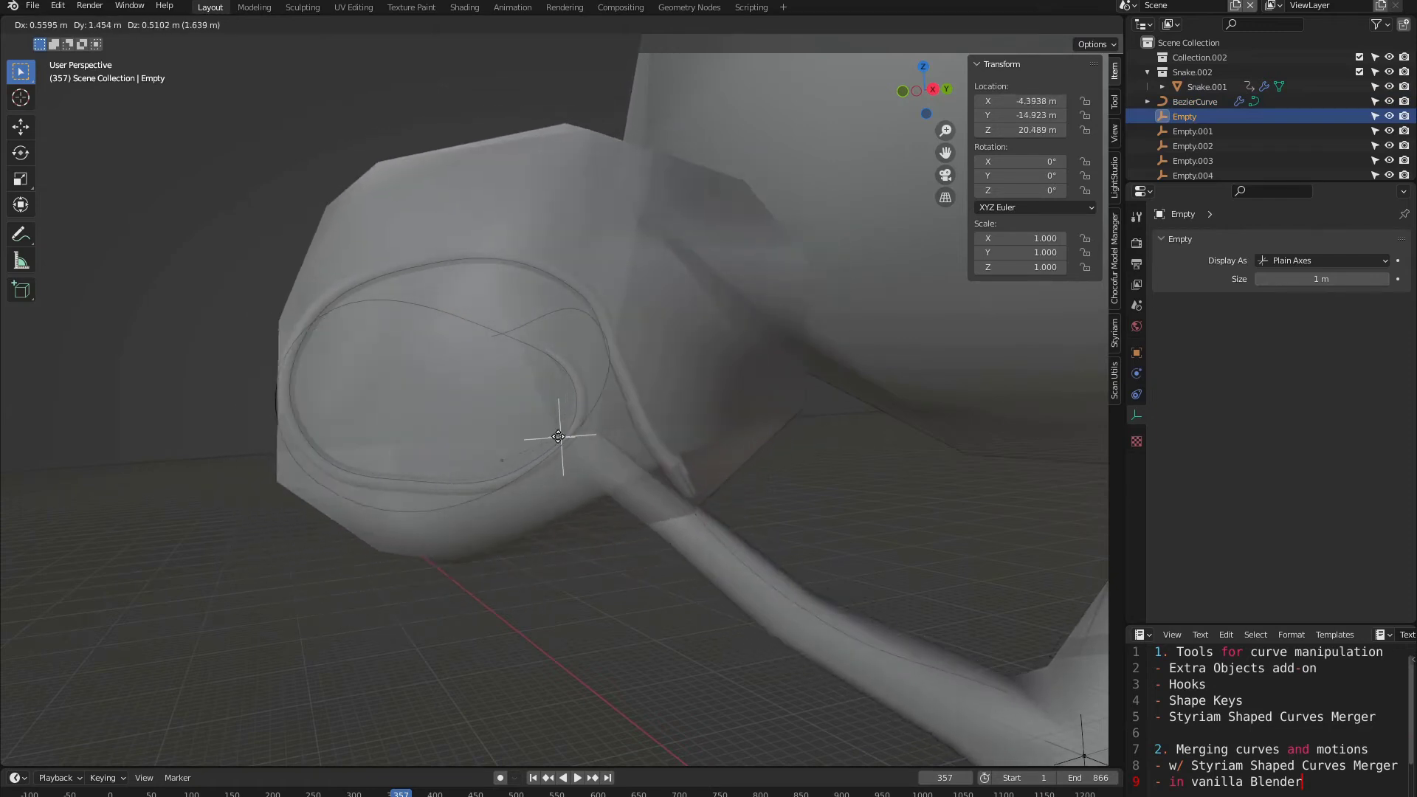
right_click(558, 437)
scroll(692, 537, down, 2)
shift+middle_drag(692, 537, 511, 479)
scroll(506, 528, up, 2)
scroll(482, 467, down, 3)
key(g)
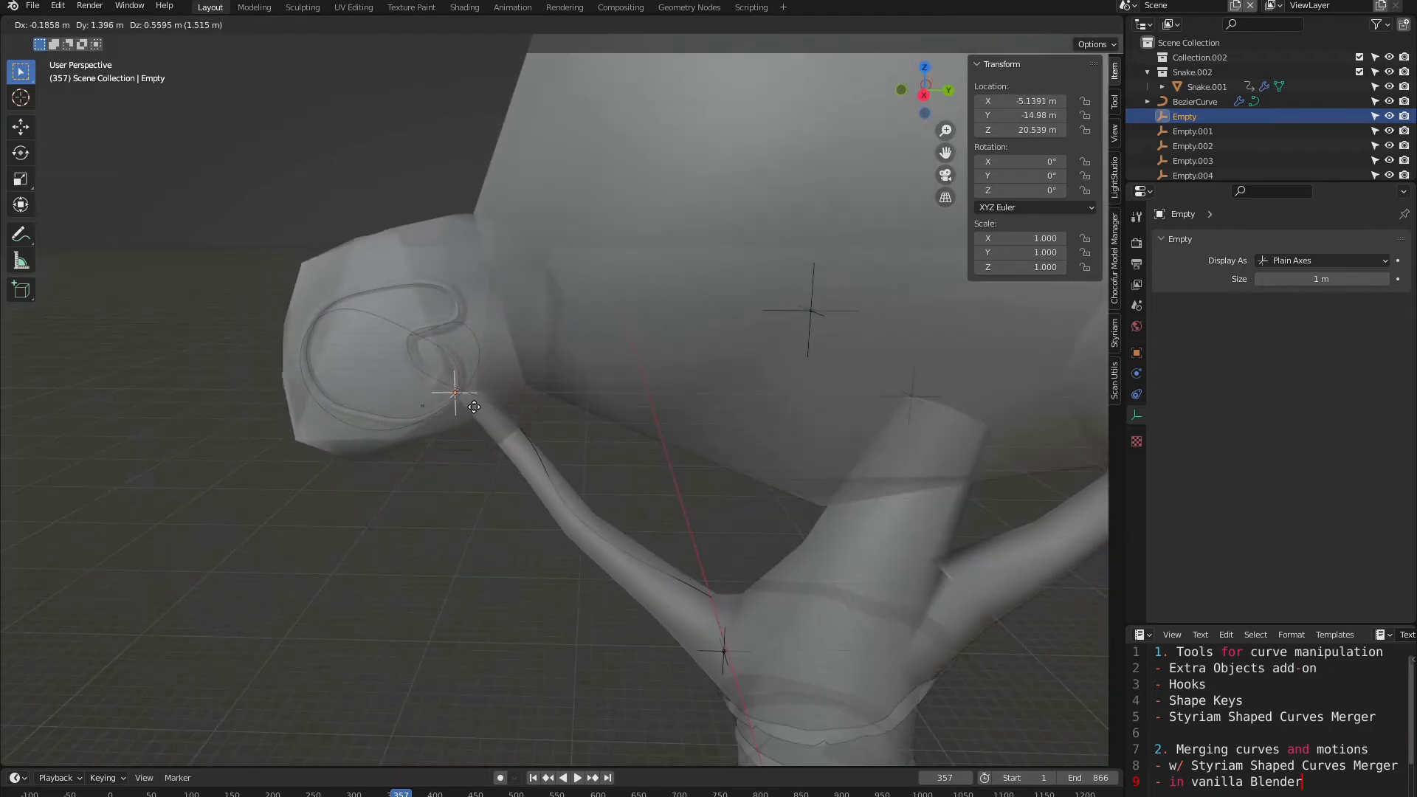
right_click(490, 436)
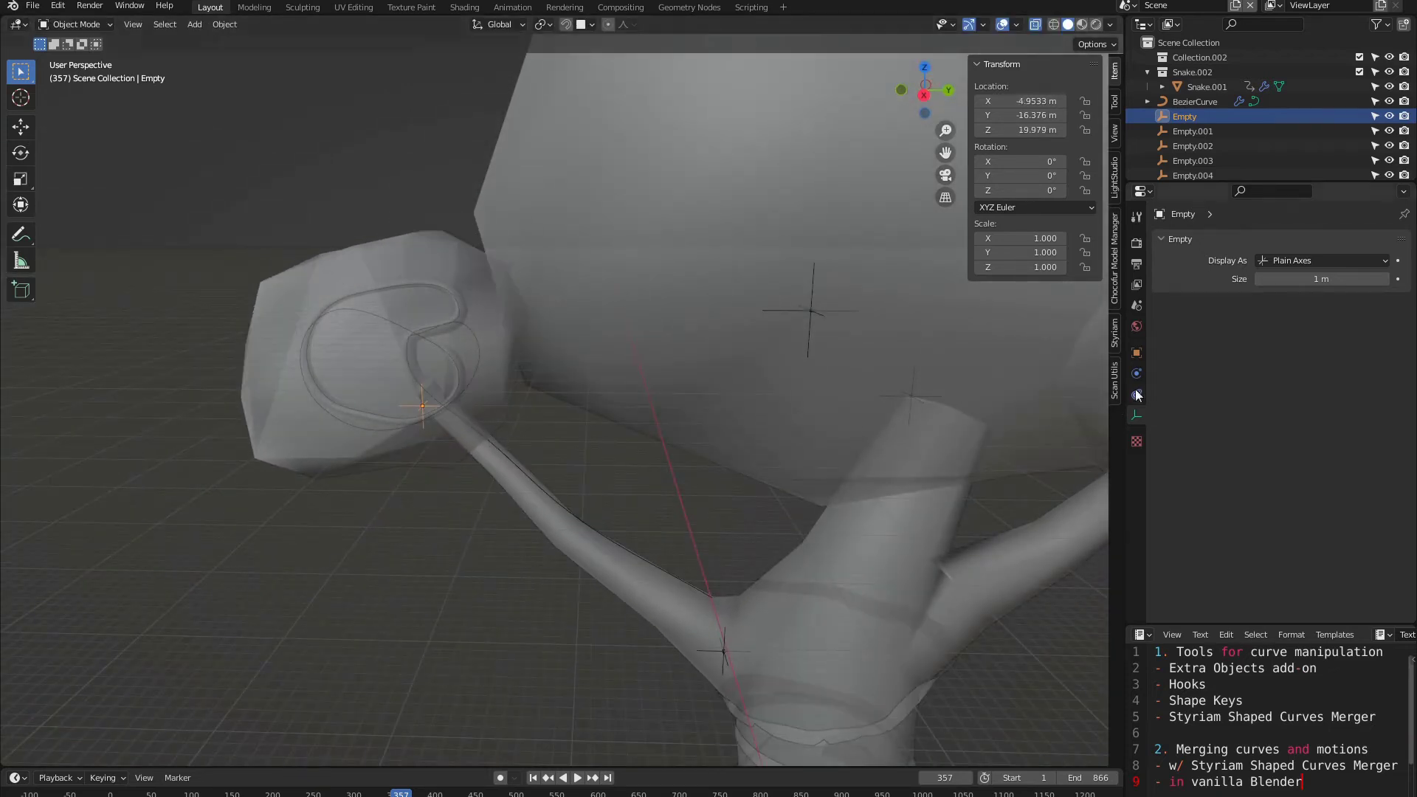
Step: Keyframe all three Delta Location channels of the left branch's hook empty at frame 357
click(1133, 350)
scroll(1275, 490, down, 2)
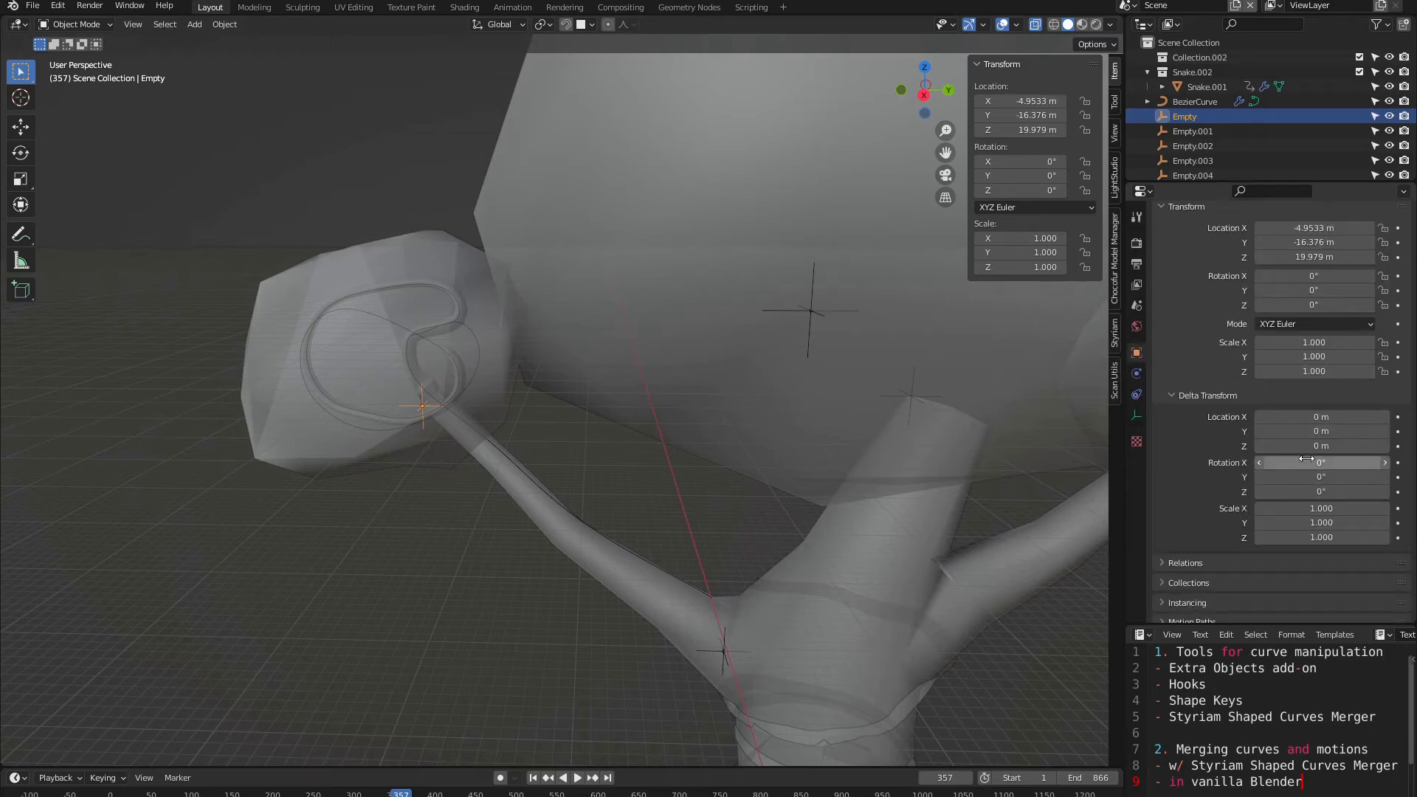
right_click(1325, 416)
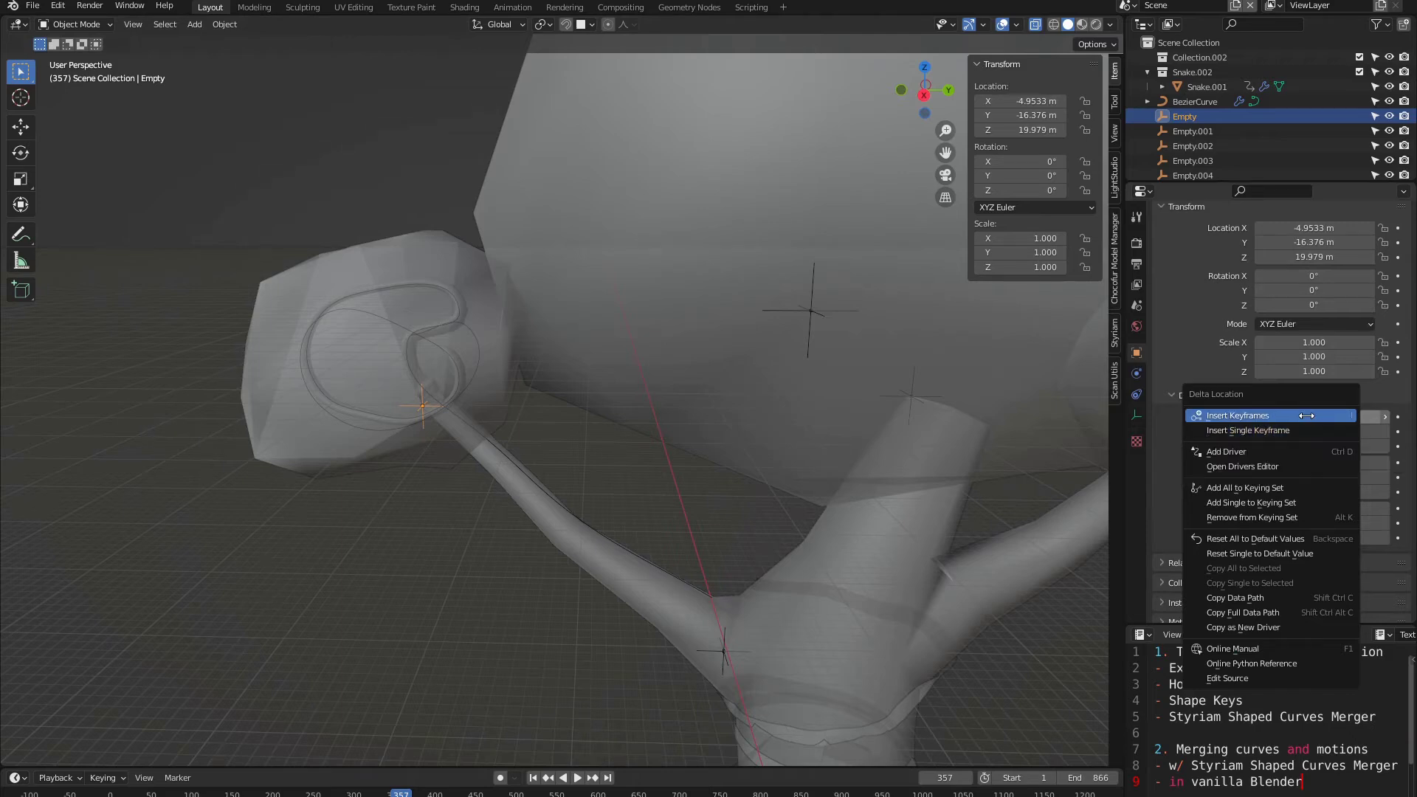
click(1306, 416)
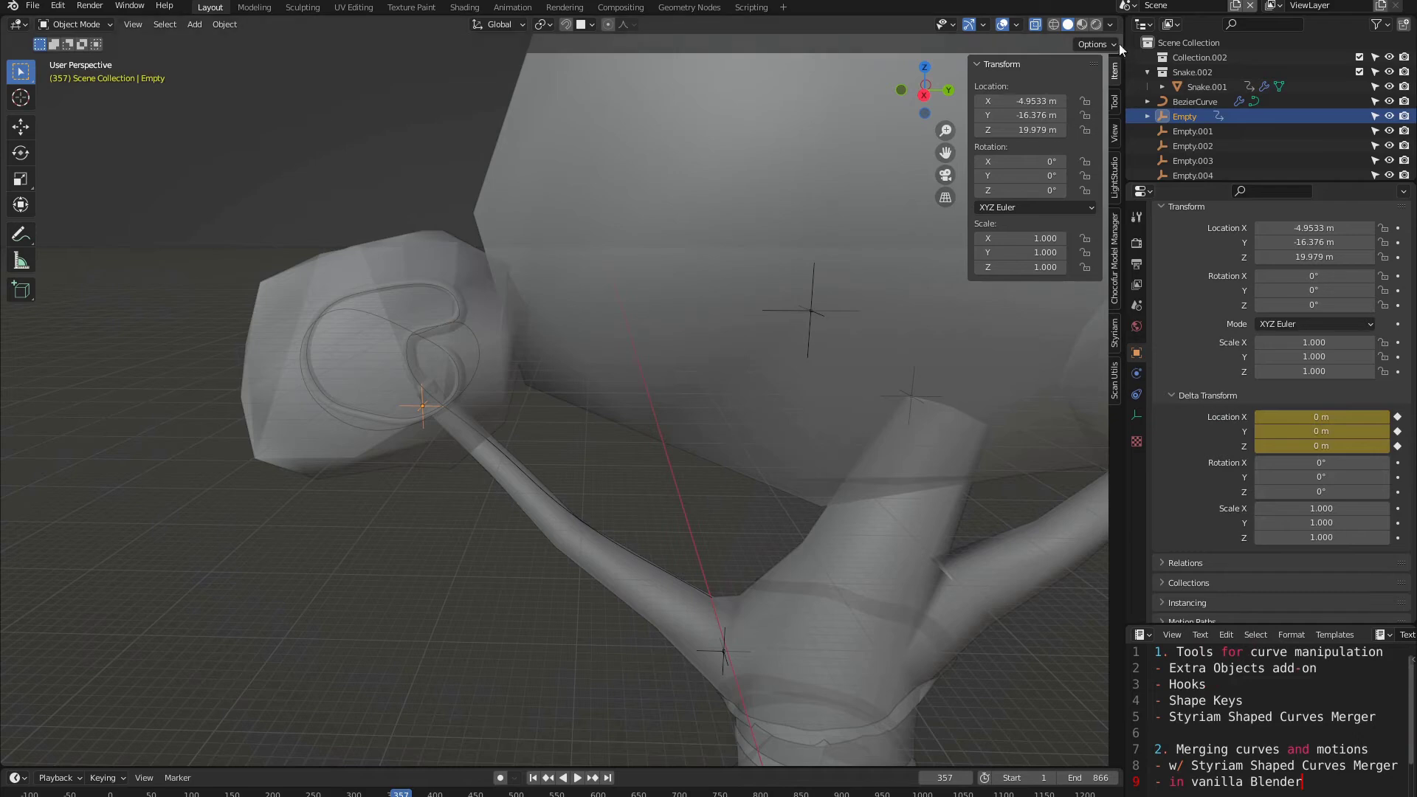
Step: Split the 3D viewport horizontally, turn the upper area into a Graph Editor, and expand the empty's Object Transforms channels
drag(1120, 19, 1119, 237)
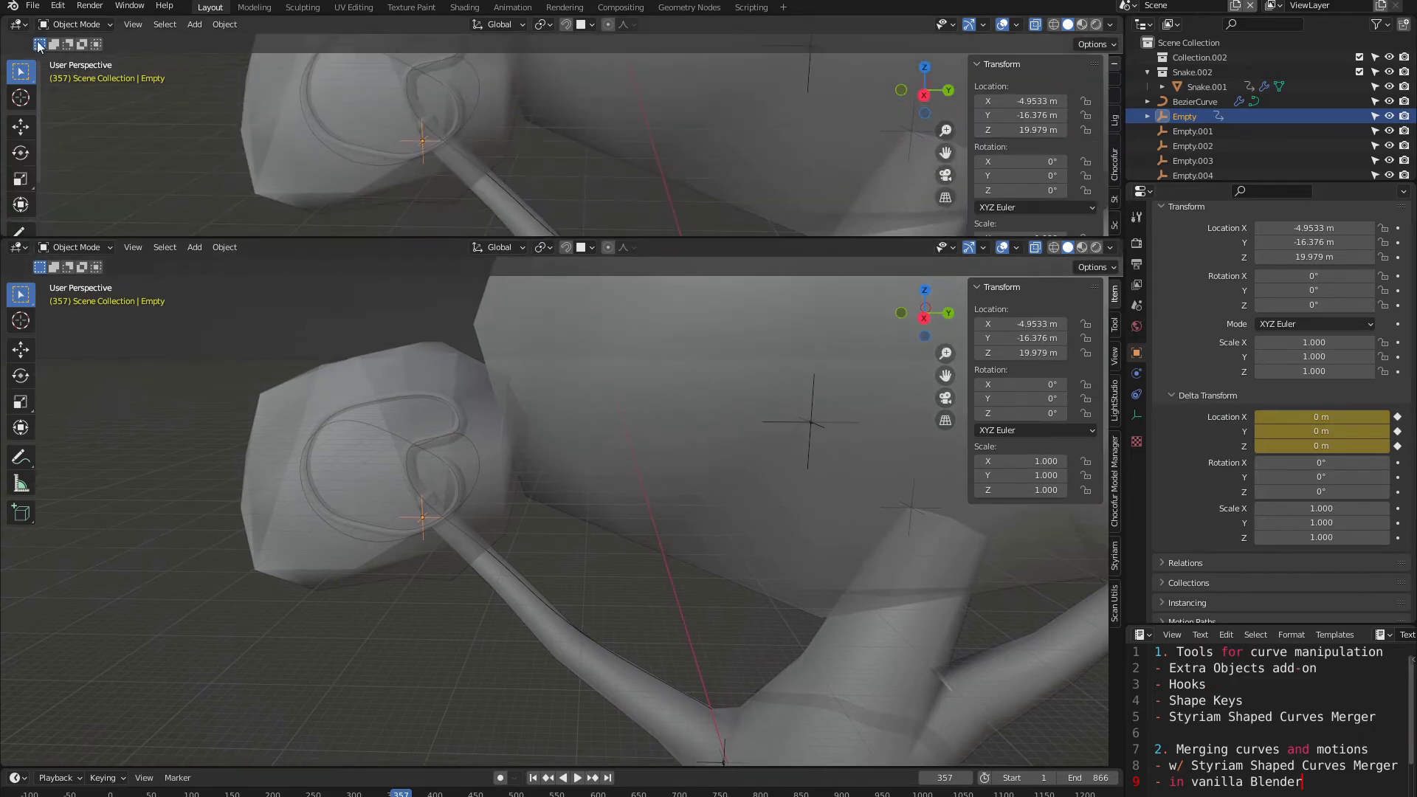
click(18, 24)
click(247, 94)
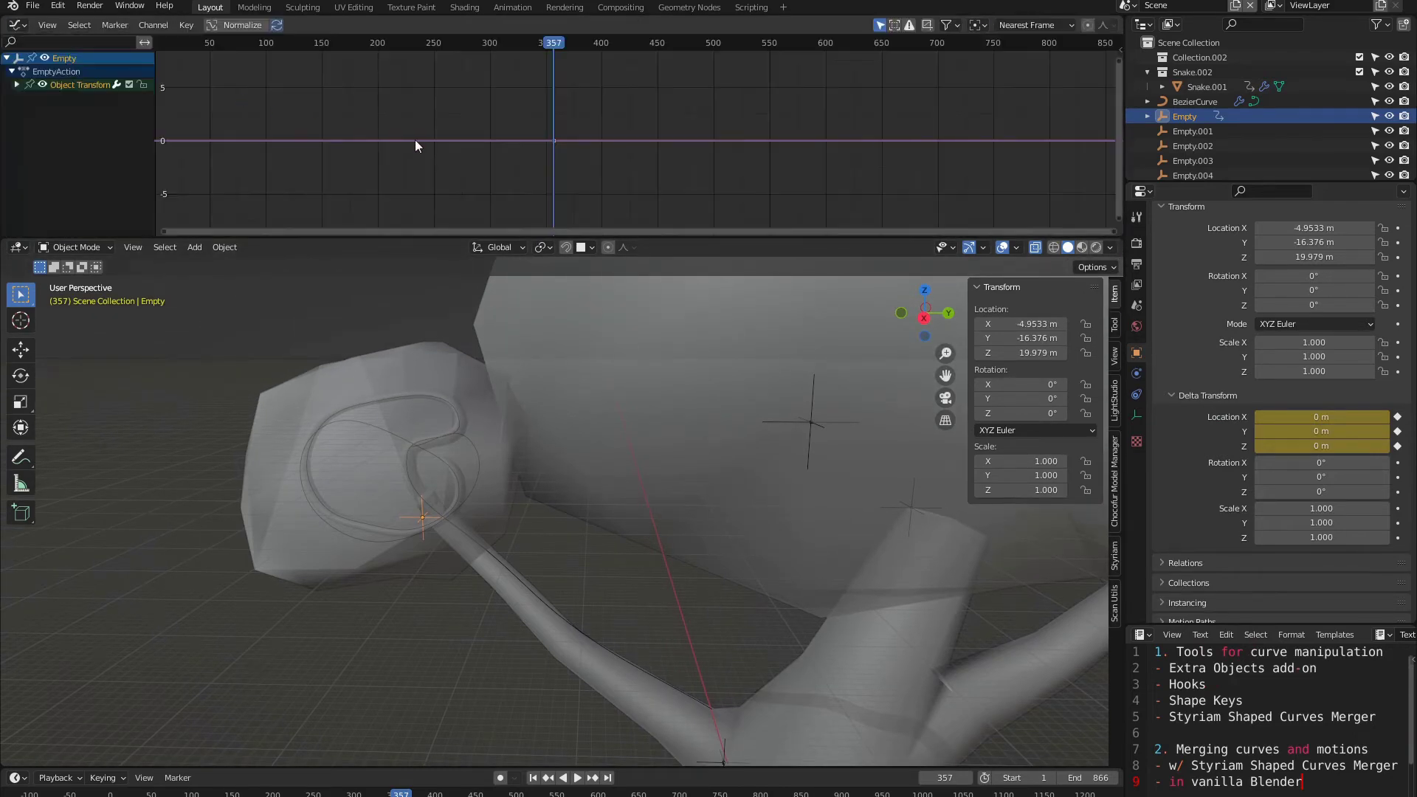
click(16, 85)
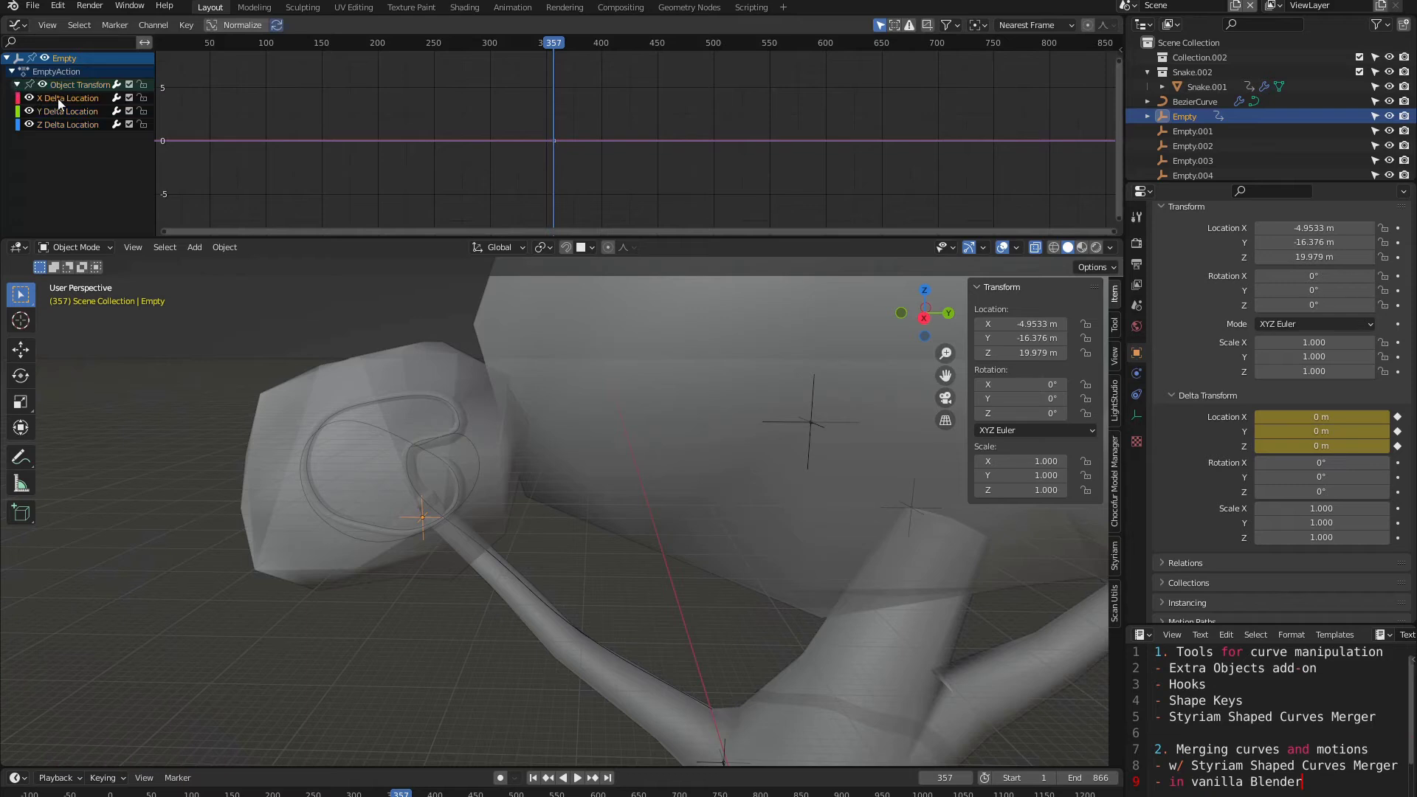
Step: Add a Built-In Function modifier with a sine to the empty's X Delta Location curve
key(n)
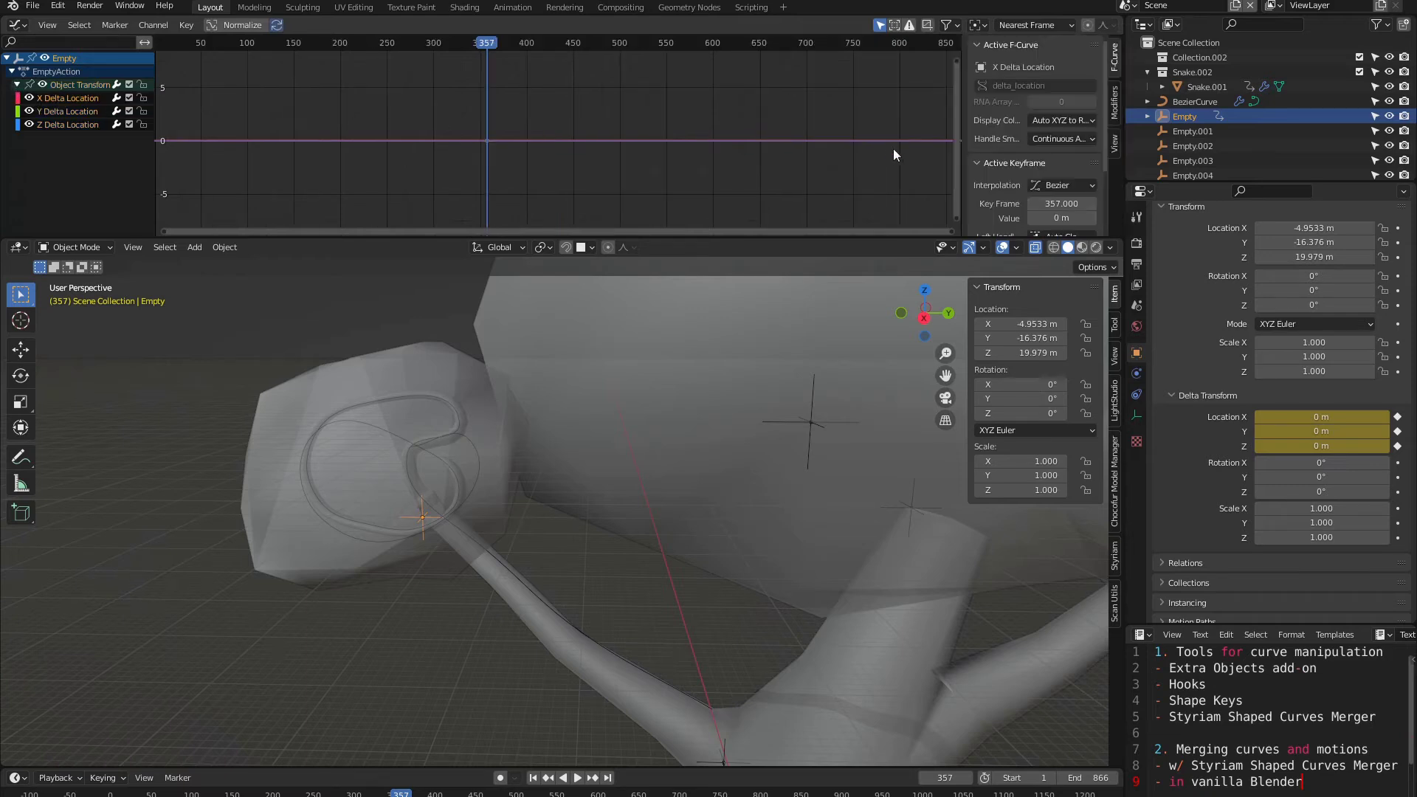
click(1114, 102)
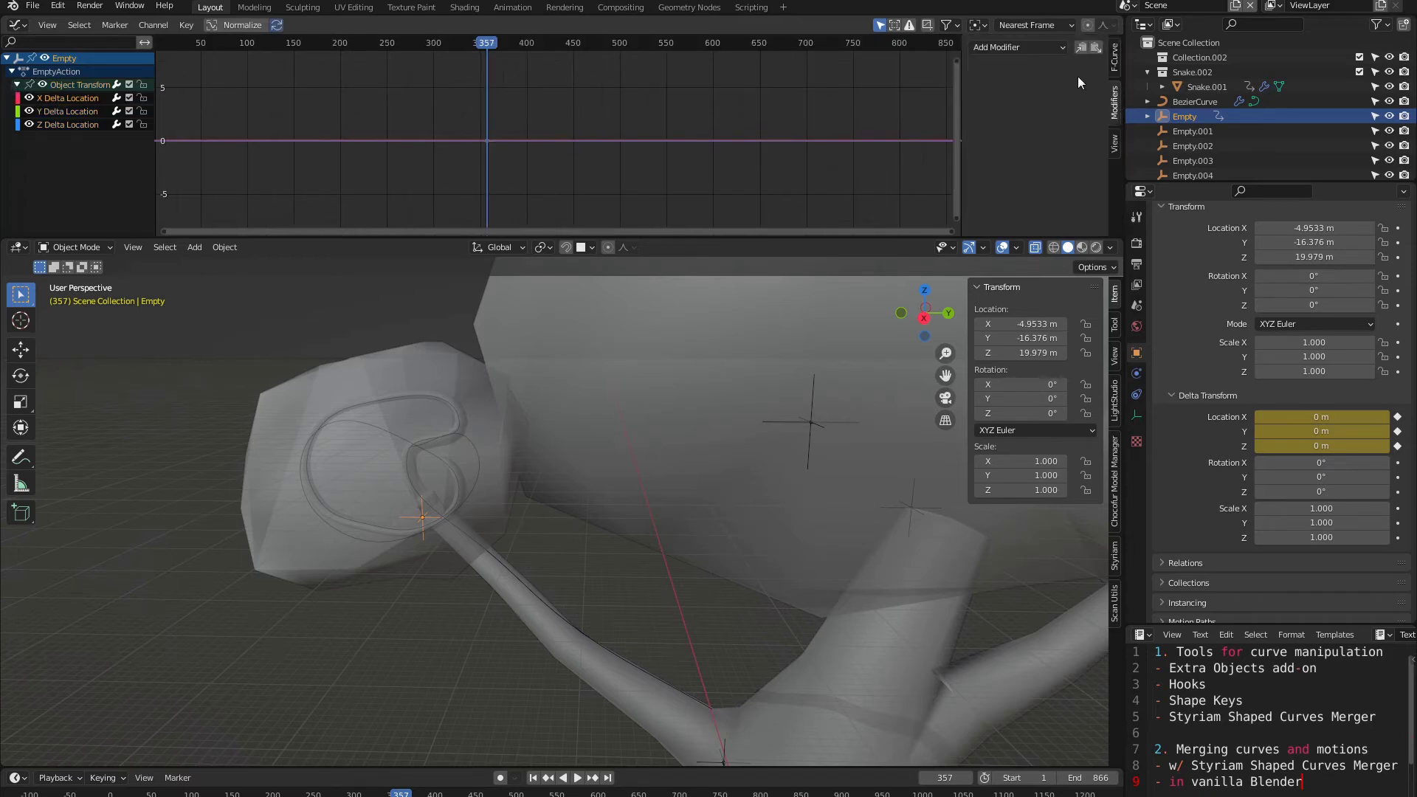
click(1020, 49)
click(1019, 80)
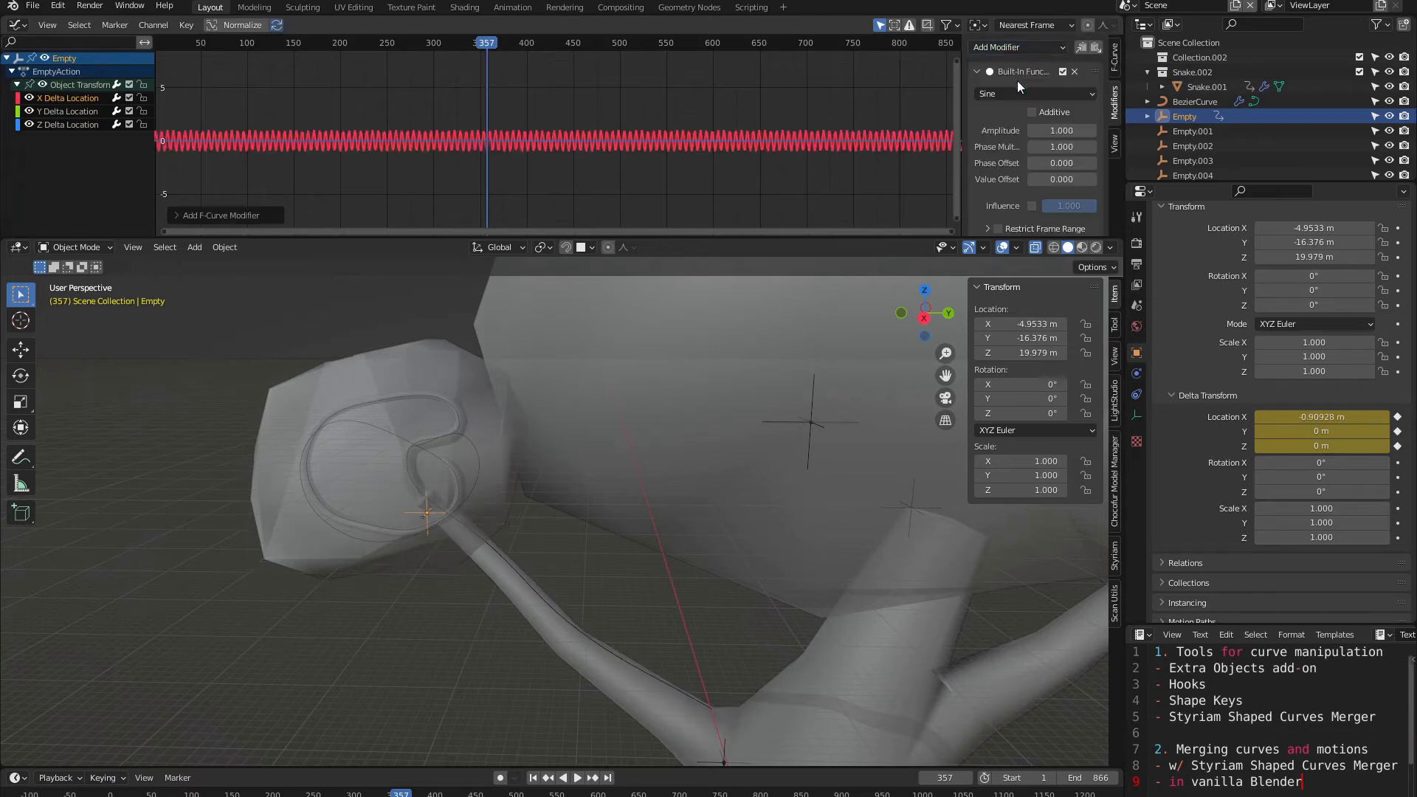
Step: Set the X Delta Location sine modifier's phase multiplier to -0.040 and play the animation to check the branch's sway
drag(1062, 130, 998, 145)
key(ctrl+z)
scroll(417, 481, up, 2)
middle_drag(450, 480, 547, 484)
scroll(549, 491, up, 2)
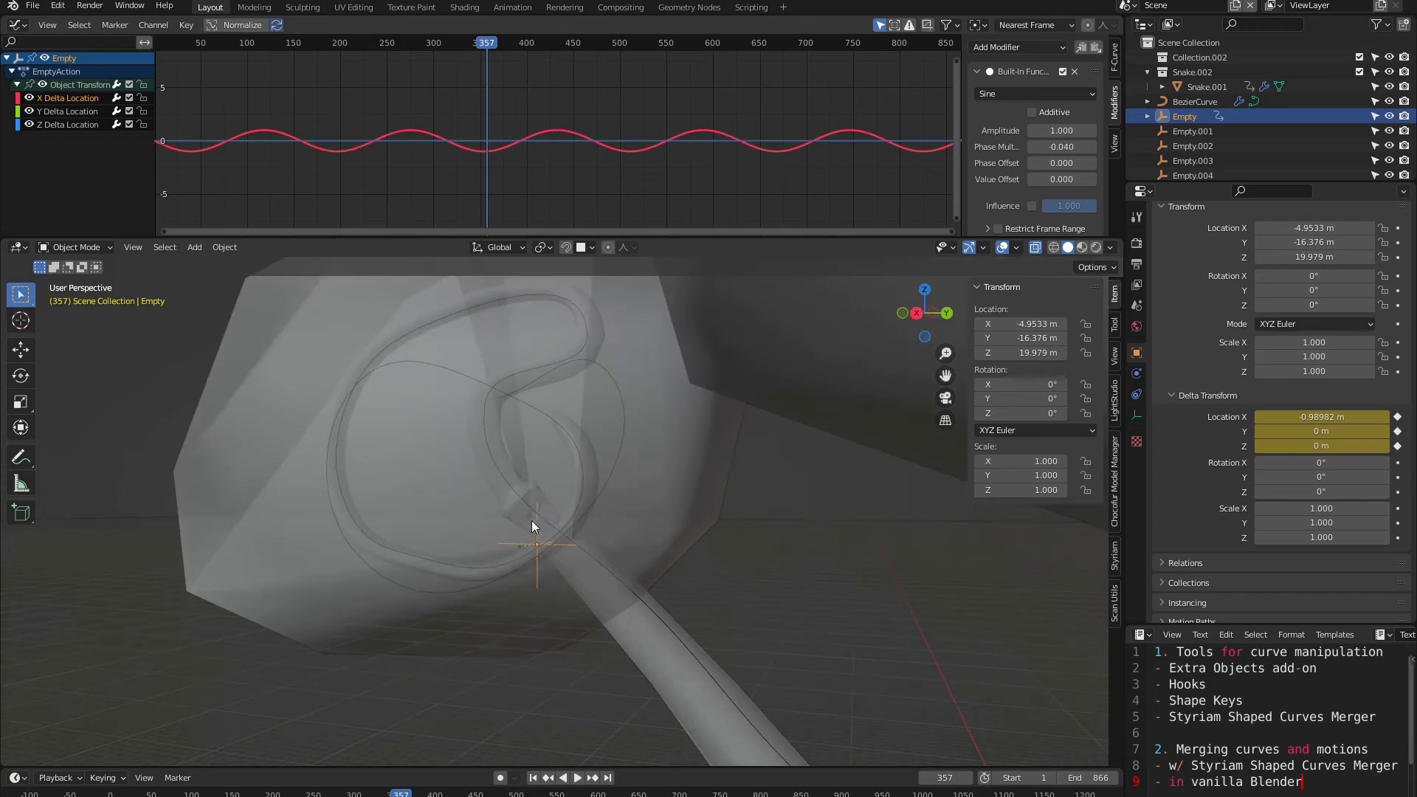
key(space)
middle_drag(562, 481, 562, 446)
scroll(468, 516, down, 4)
scroll(580, 463, up, 4)
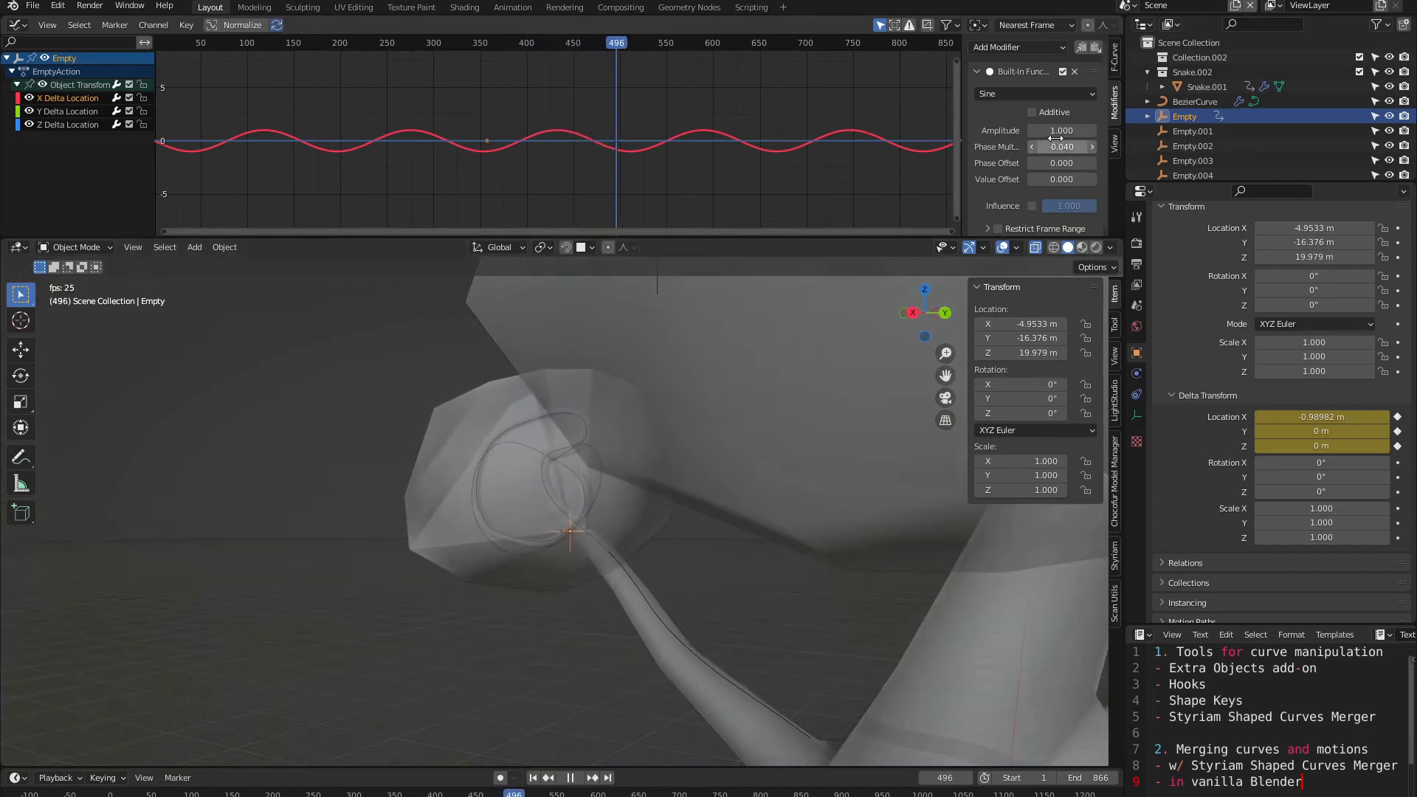
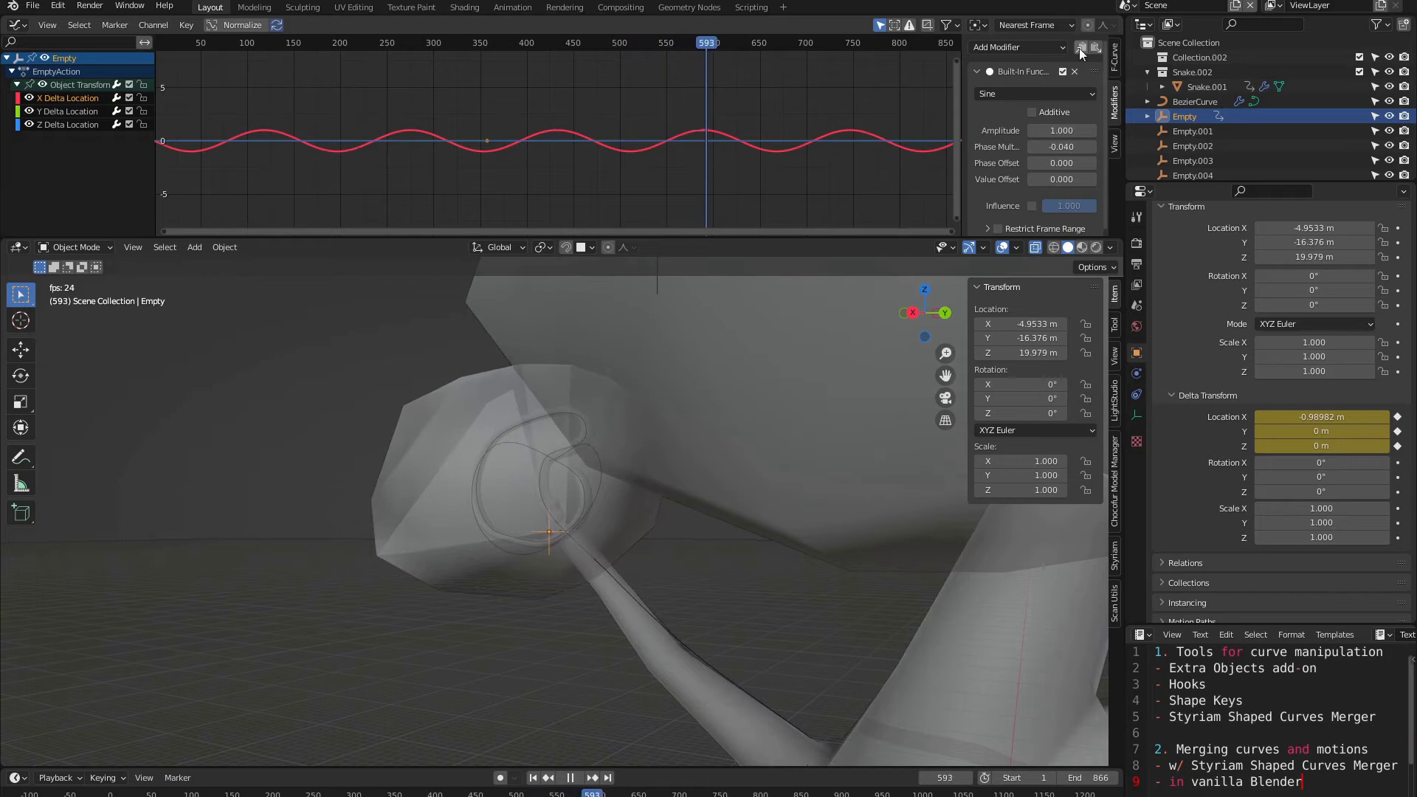
Step: Copy the sine modifier from the X Delta Location curve to the Z Delta Location curve and view the motion from the side
click(56, 126)
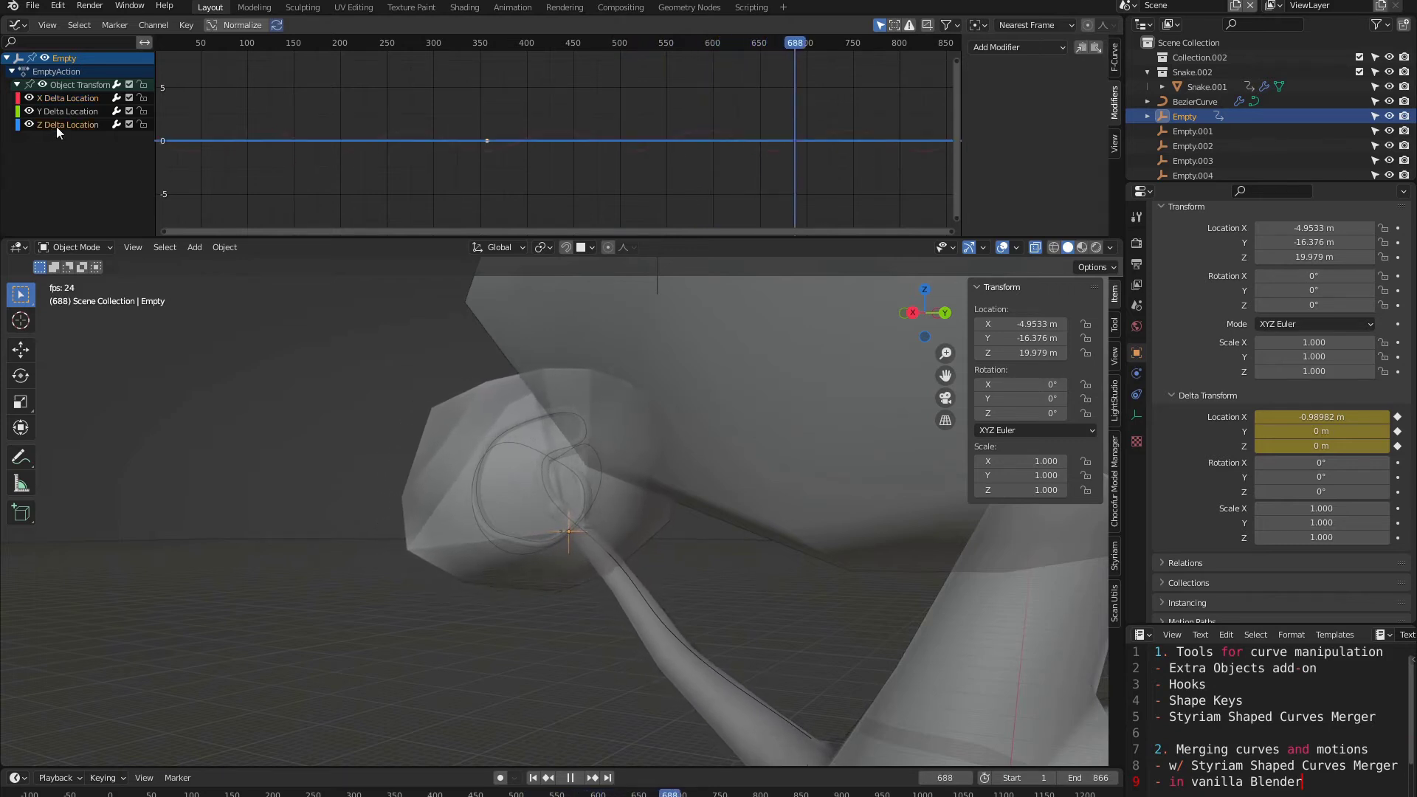
click(1096, 48)
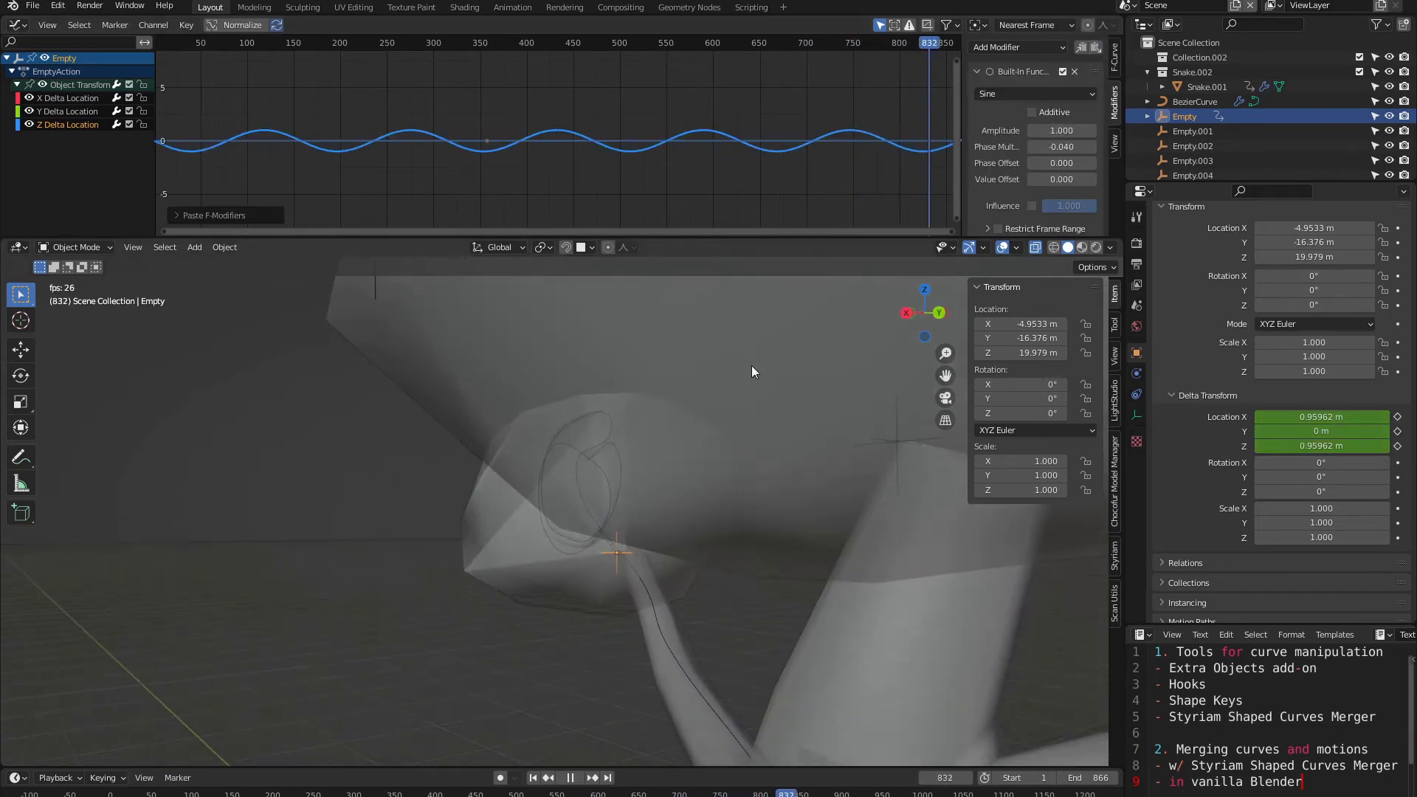
middle_drag(751, 365, 1008, 389)
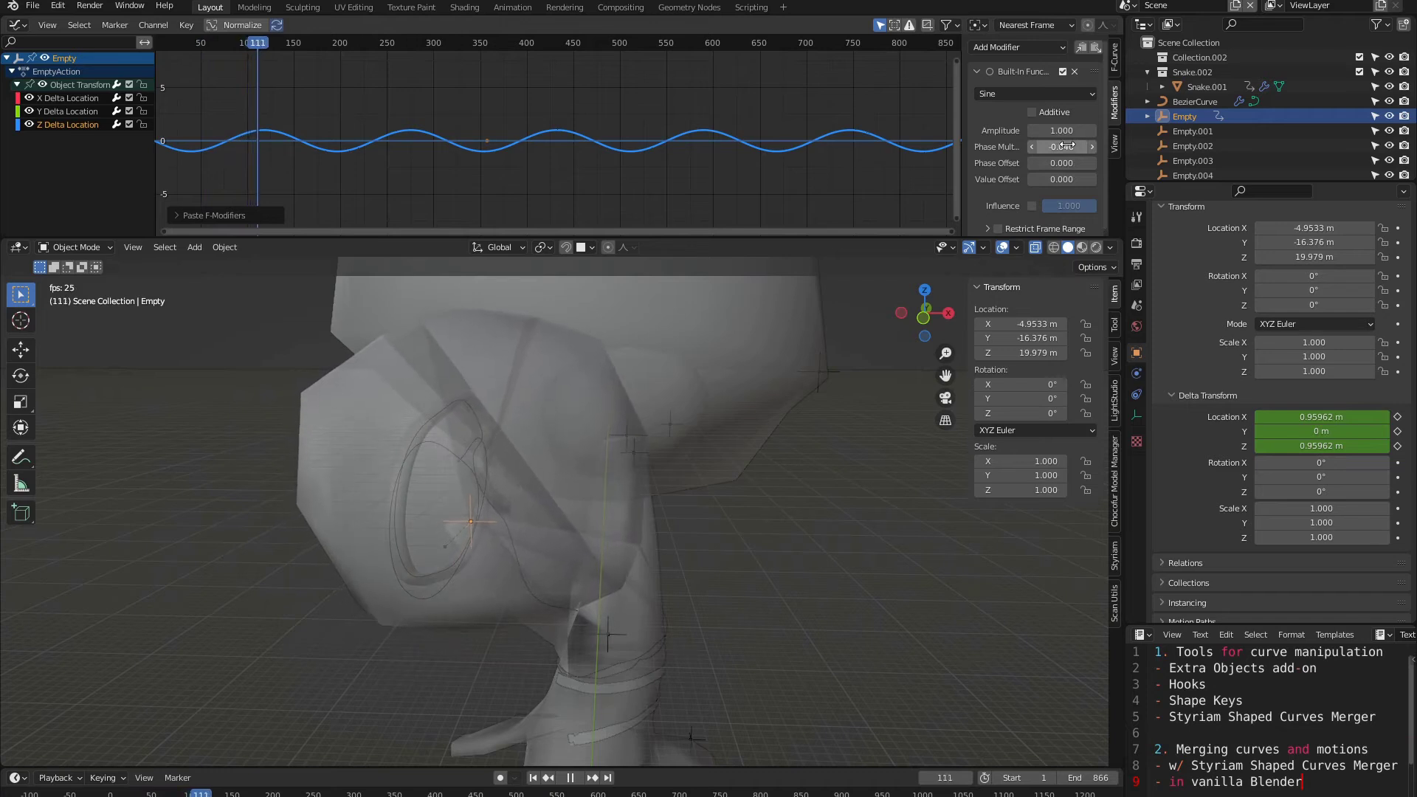
Step: Set the Z Delta Location sine modifier's phase multiplier to 0.100 and its phase offset to 3.320
drag(1061, 146, 1110, 146)
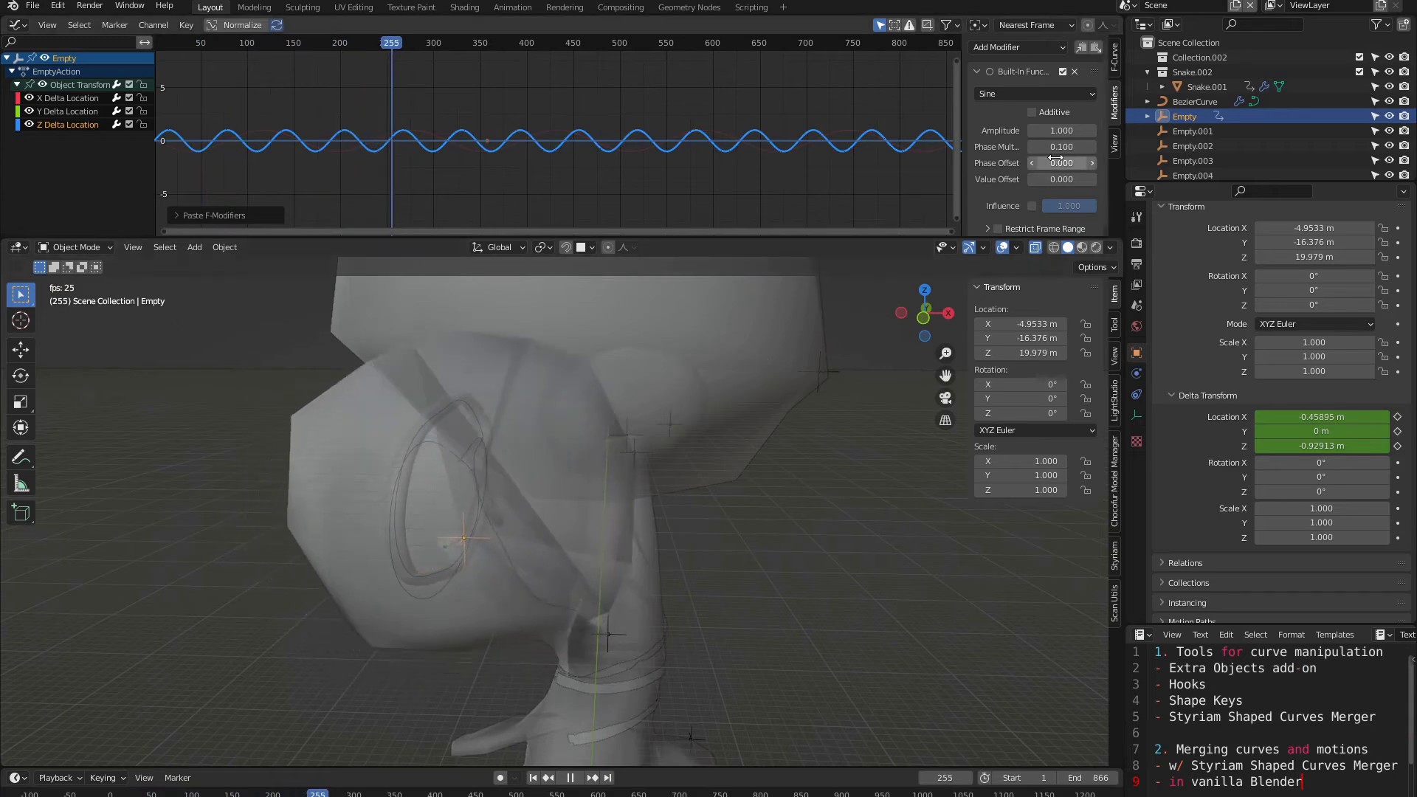
drag(1061, 162, 1136, 162)
middle_drag(654, 392, 444, 392)
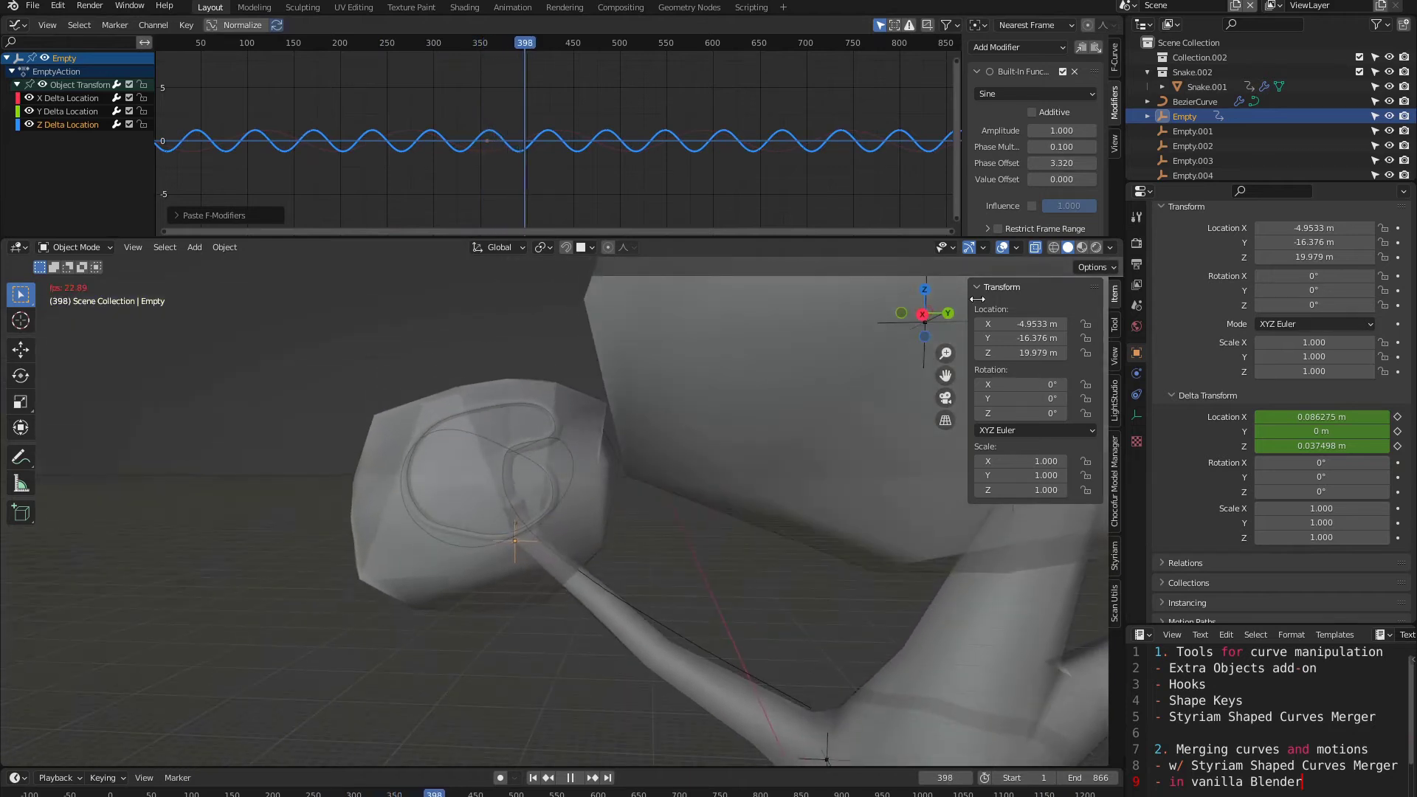
Step: Set the Z Delta Location sine modifier's amplitude to 0.420 and its phase multiplier to 0.060
drag(1058, 129, 1015, 129)
middle_drag(598, 458, 657, 474)
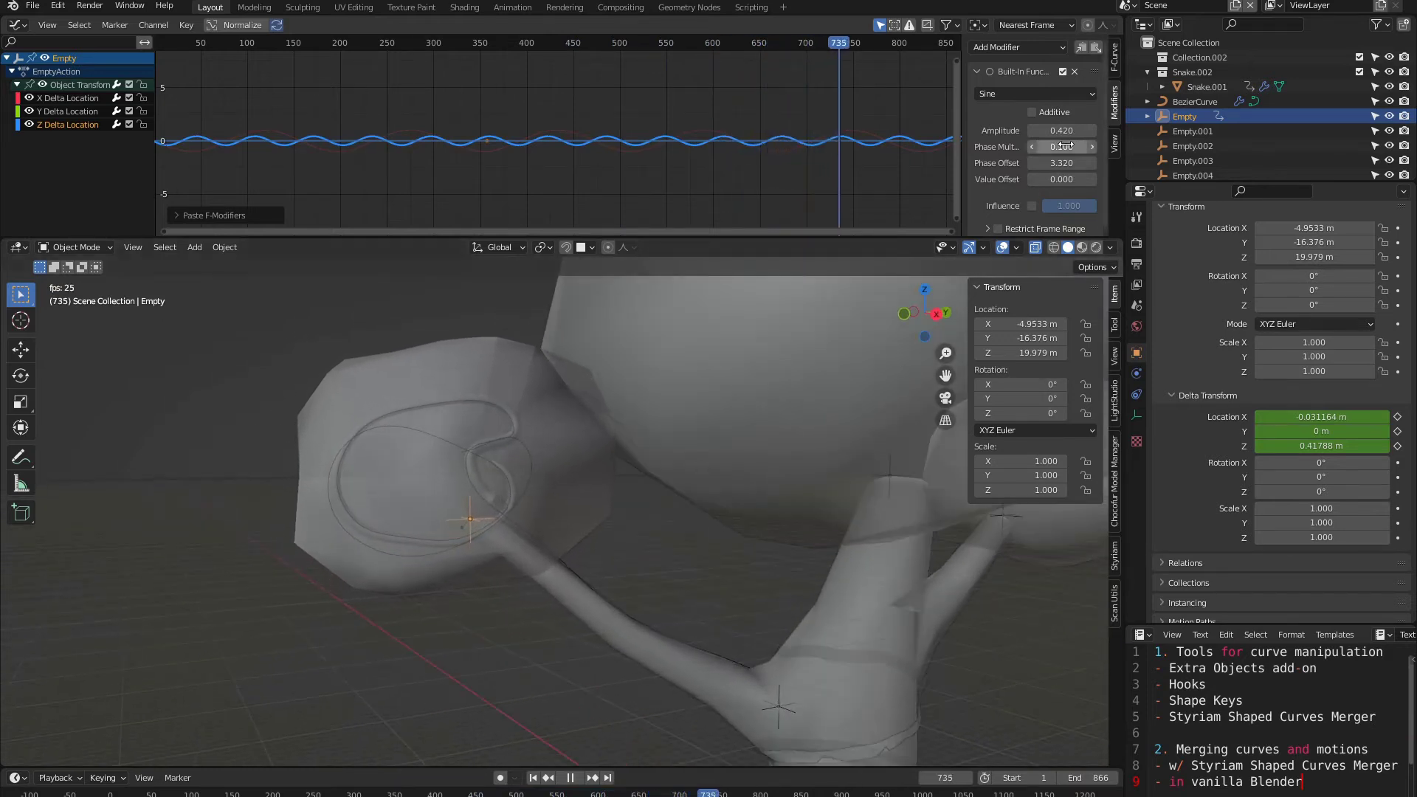
drag(1061, 147, 1035, 147)
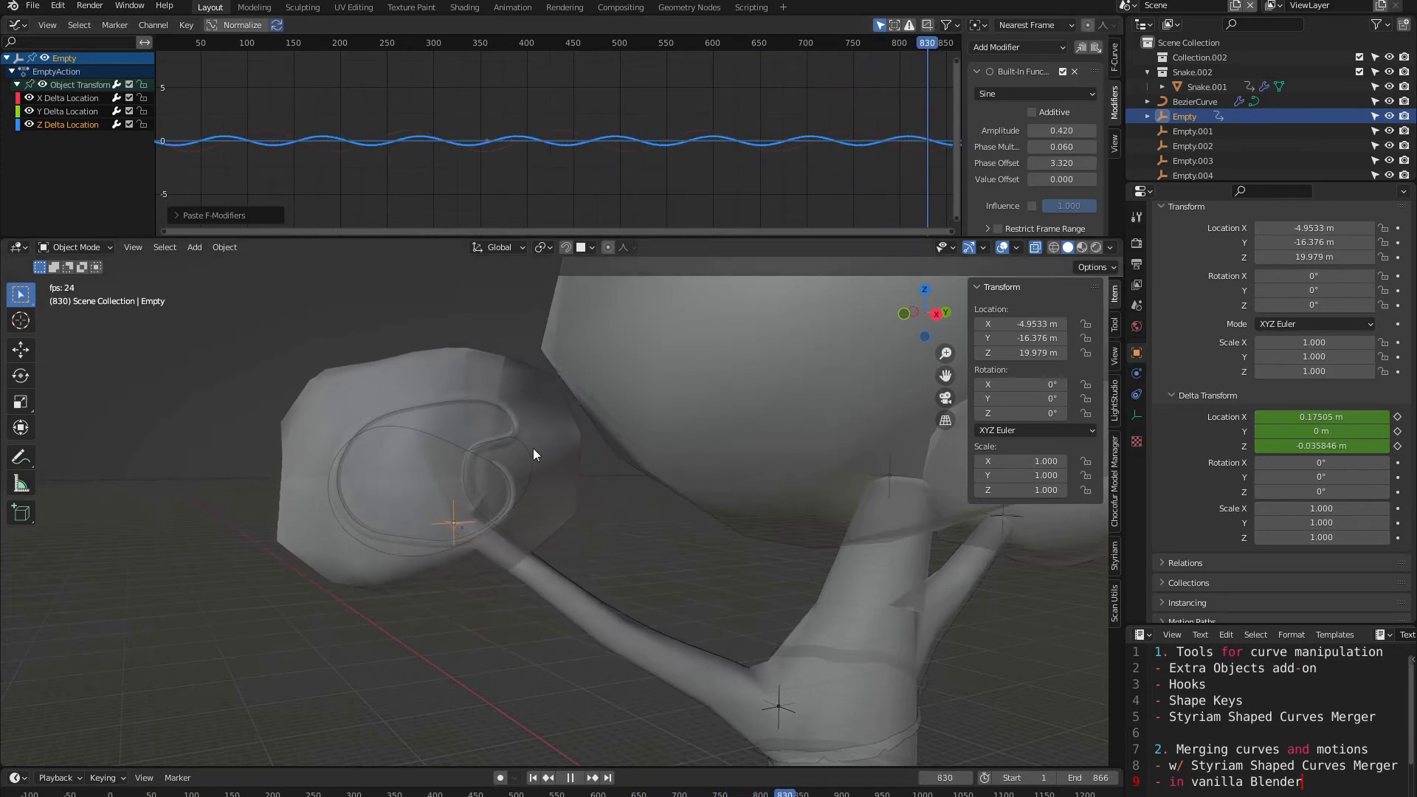
Step: Move the snake 14.389 m along global Y so that it travels down the swaying branch
middle_drag(533, 449, 460, 467)
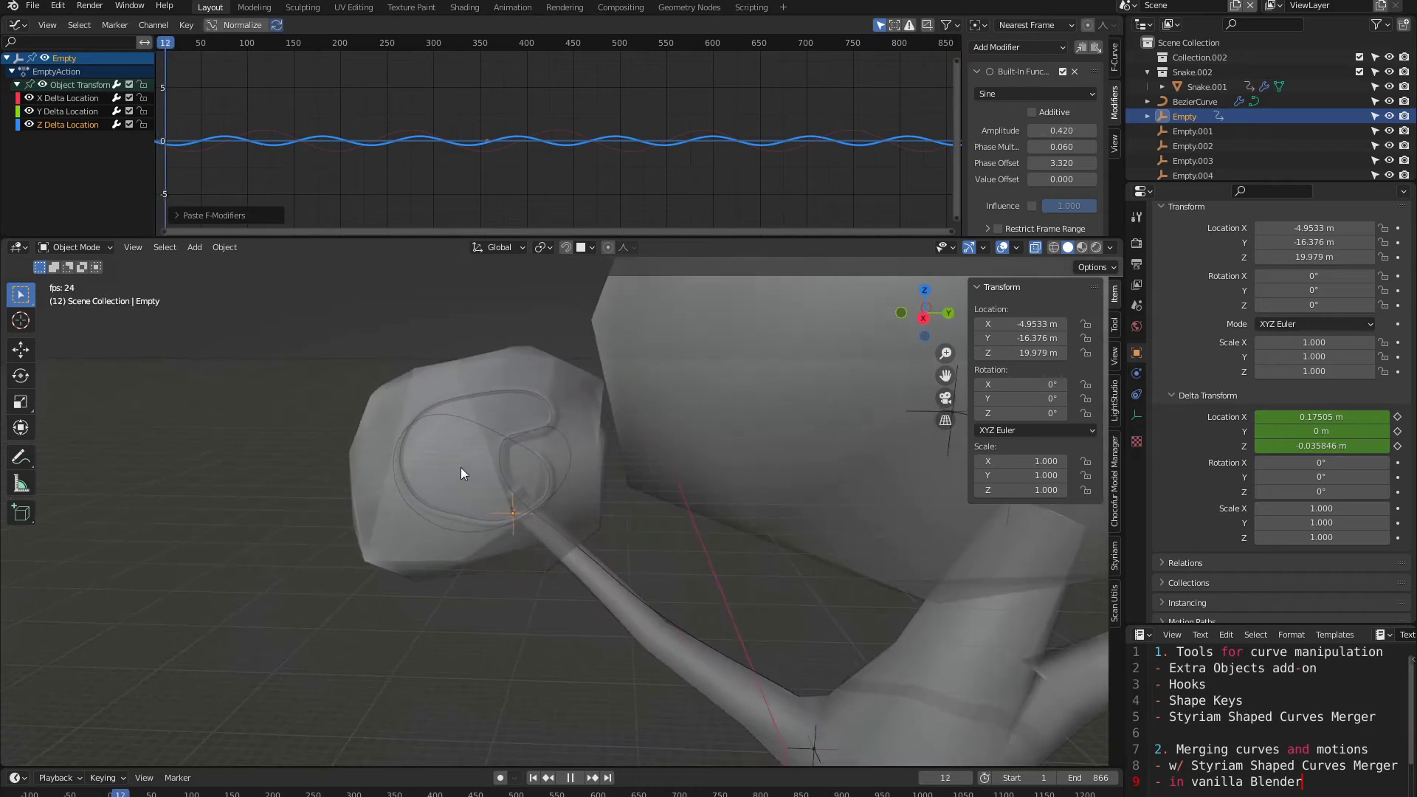
scroll(518, 508, up, 2)
shift+middle_drag(518, 521, 503, 480)
scroll(504, 480, up, 1)
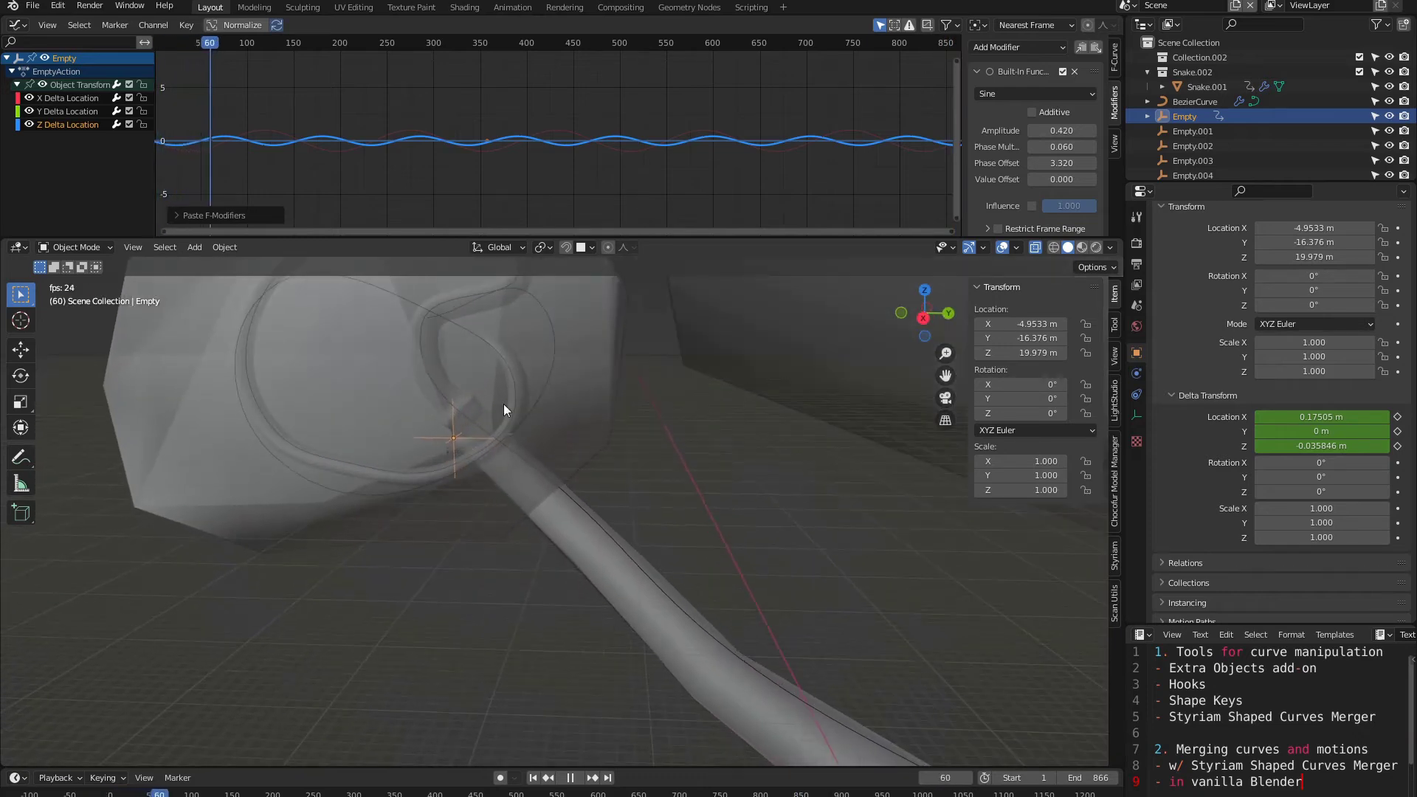
click(439, 361)
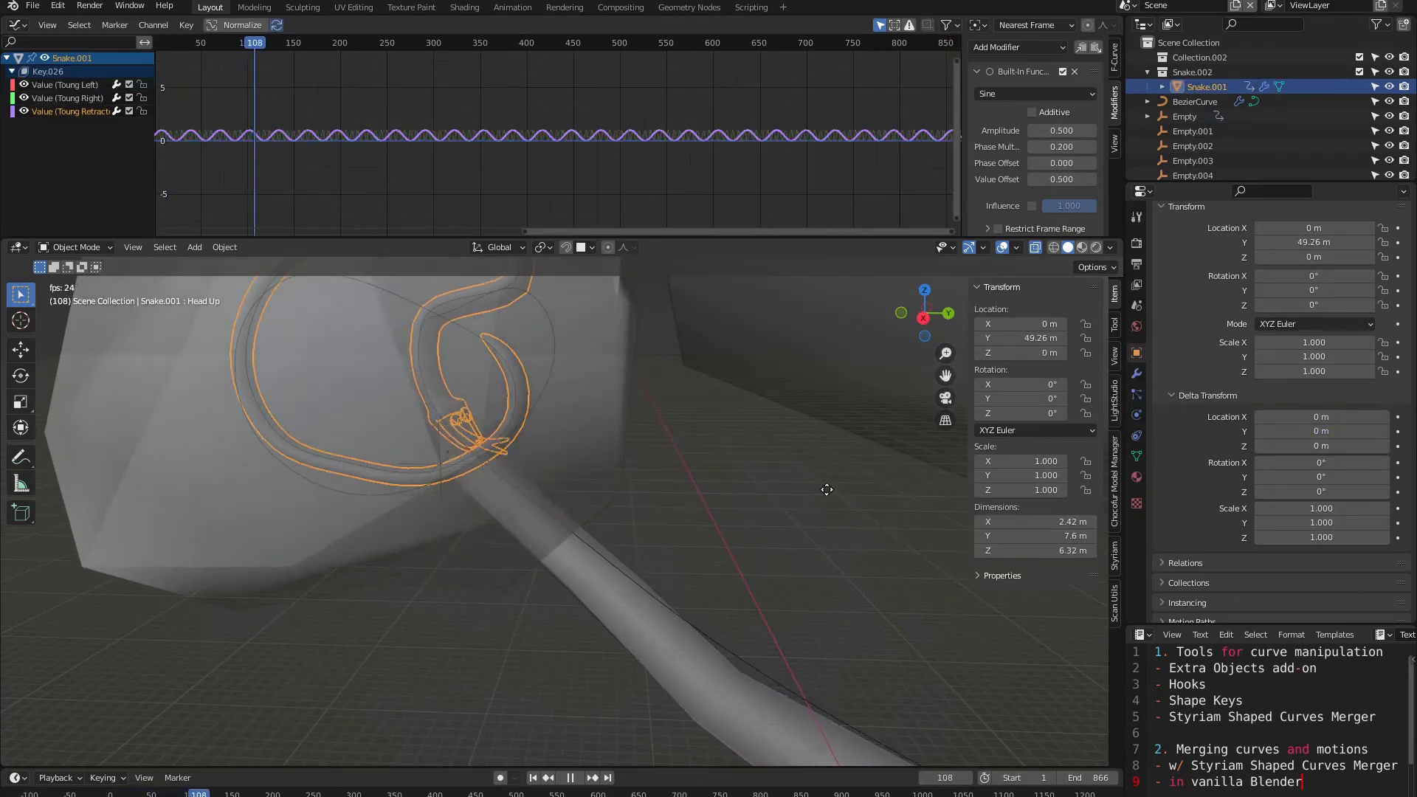
key(g)
key(y)
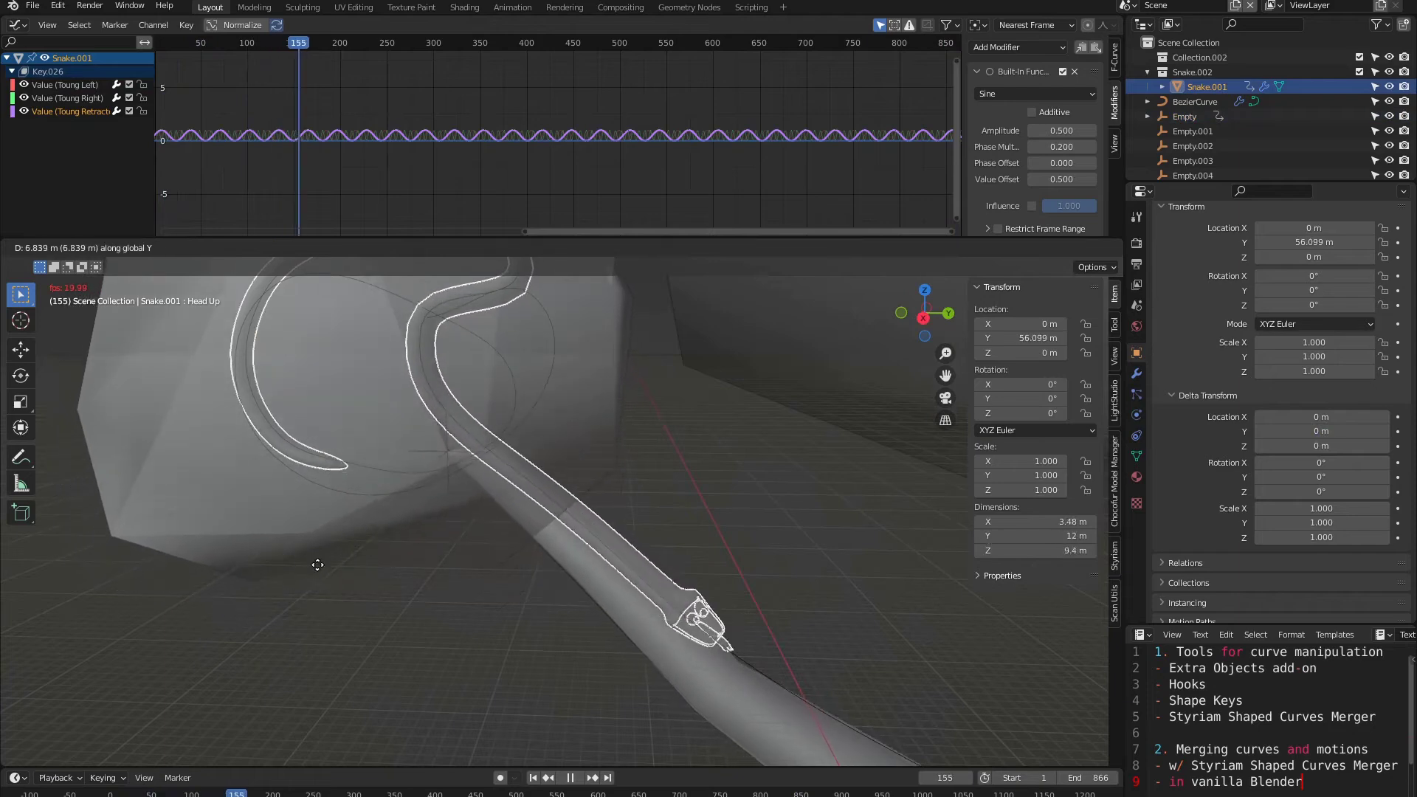
click(684, 530)
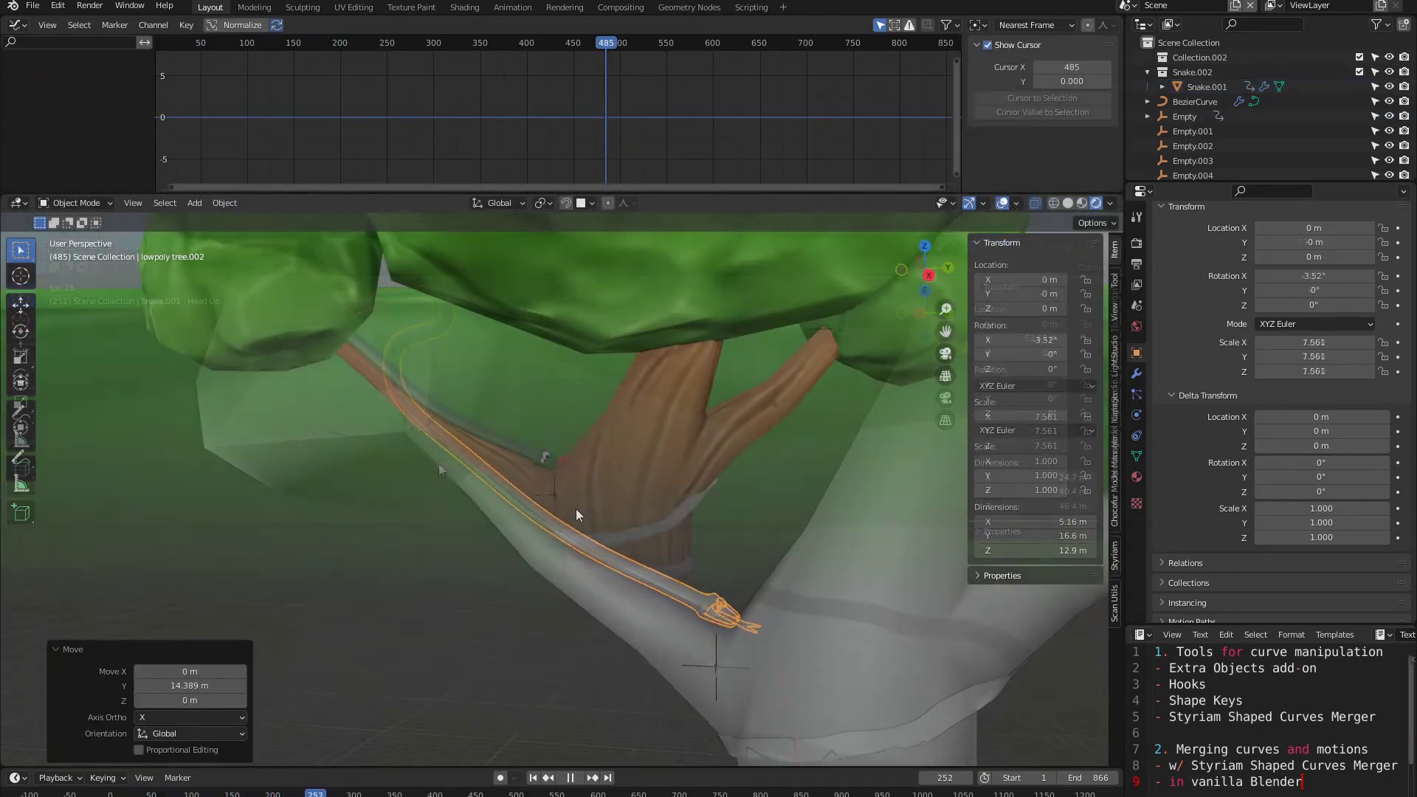
Step: Merge the branch and trunk curves with Join Curves (w/ shape keys) without keeping the original curves
alt+shift+click(446, 416)
click(445, 416)
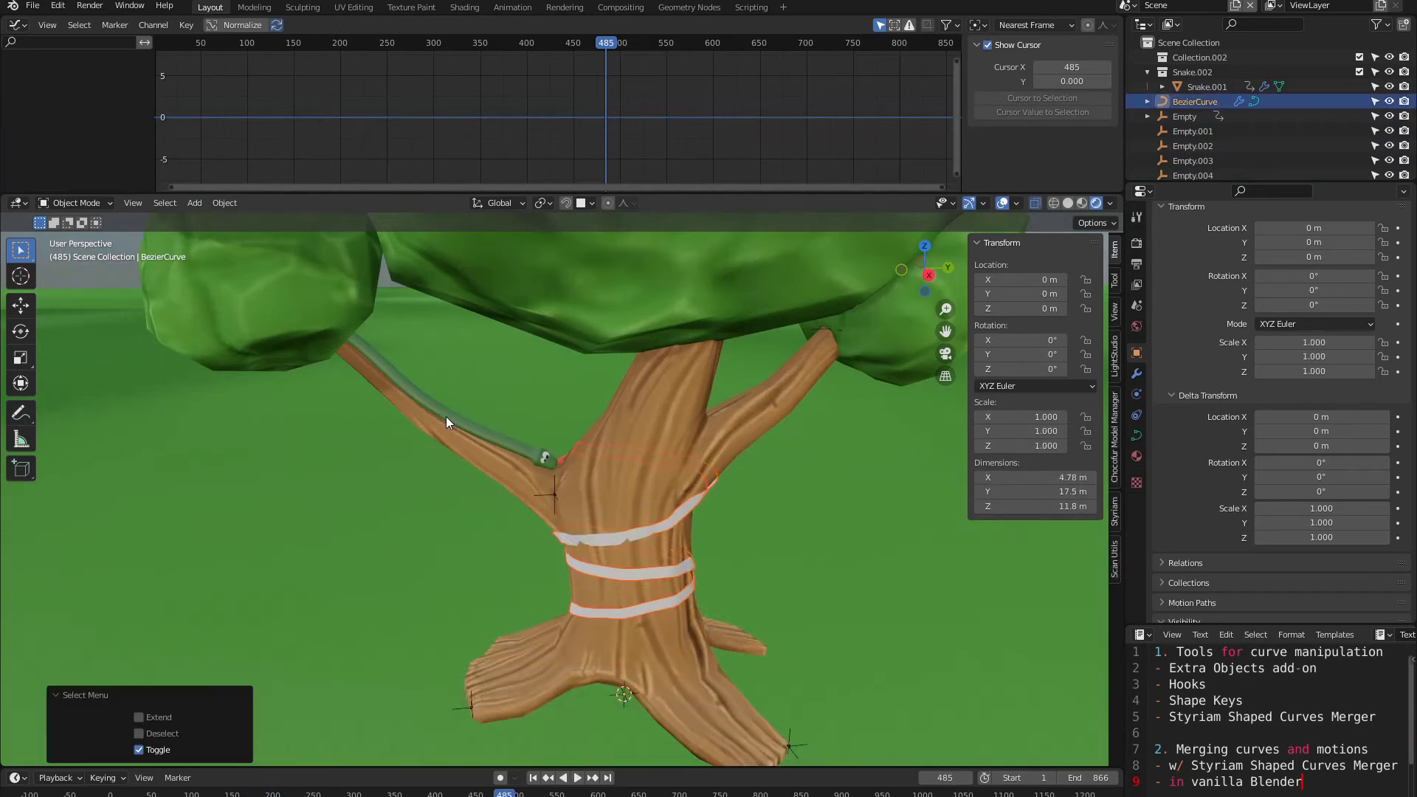
right_click(611, 507)
click(591, 504)
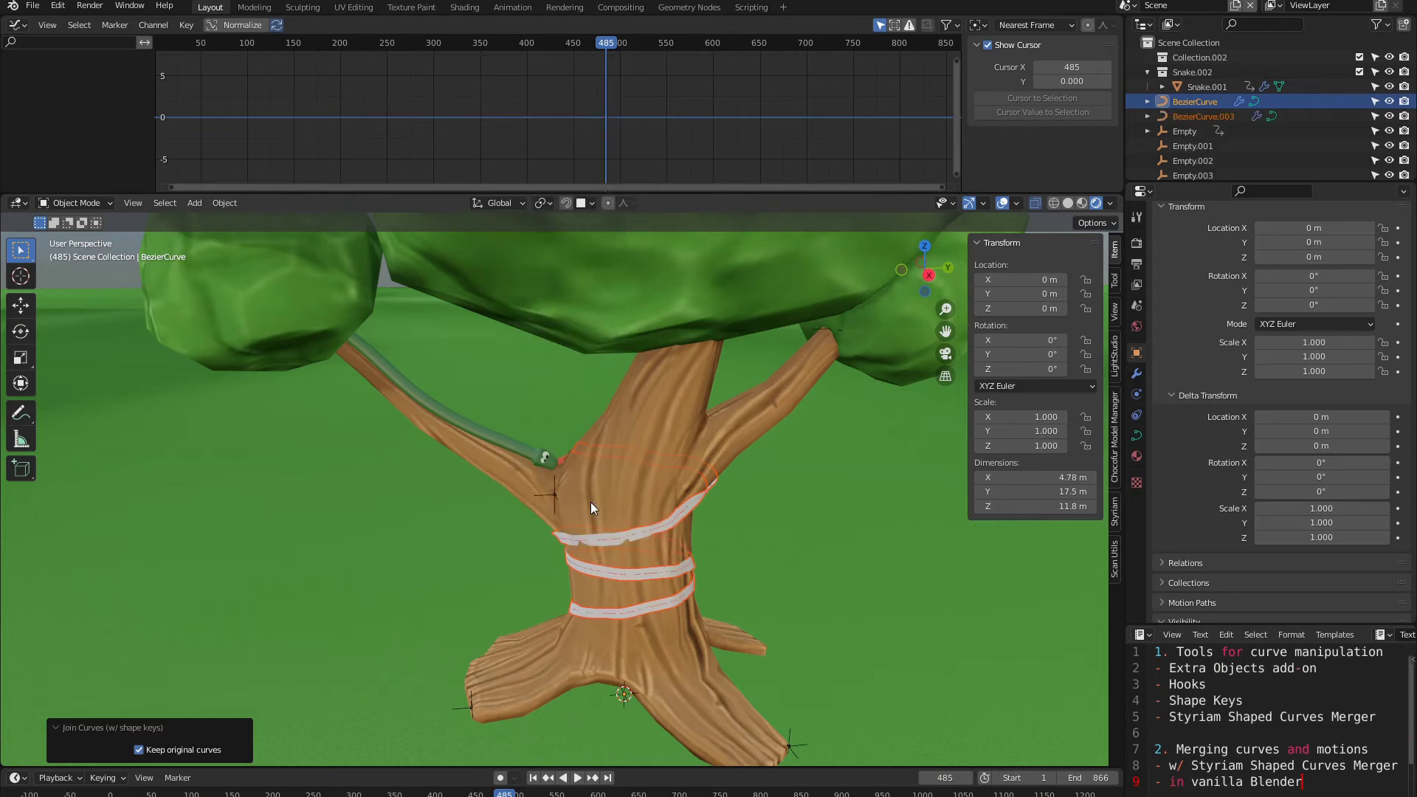
click(146, 749)
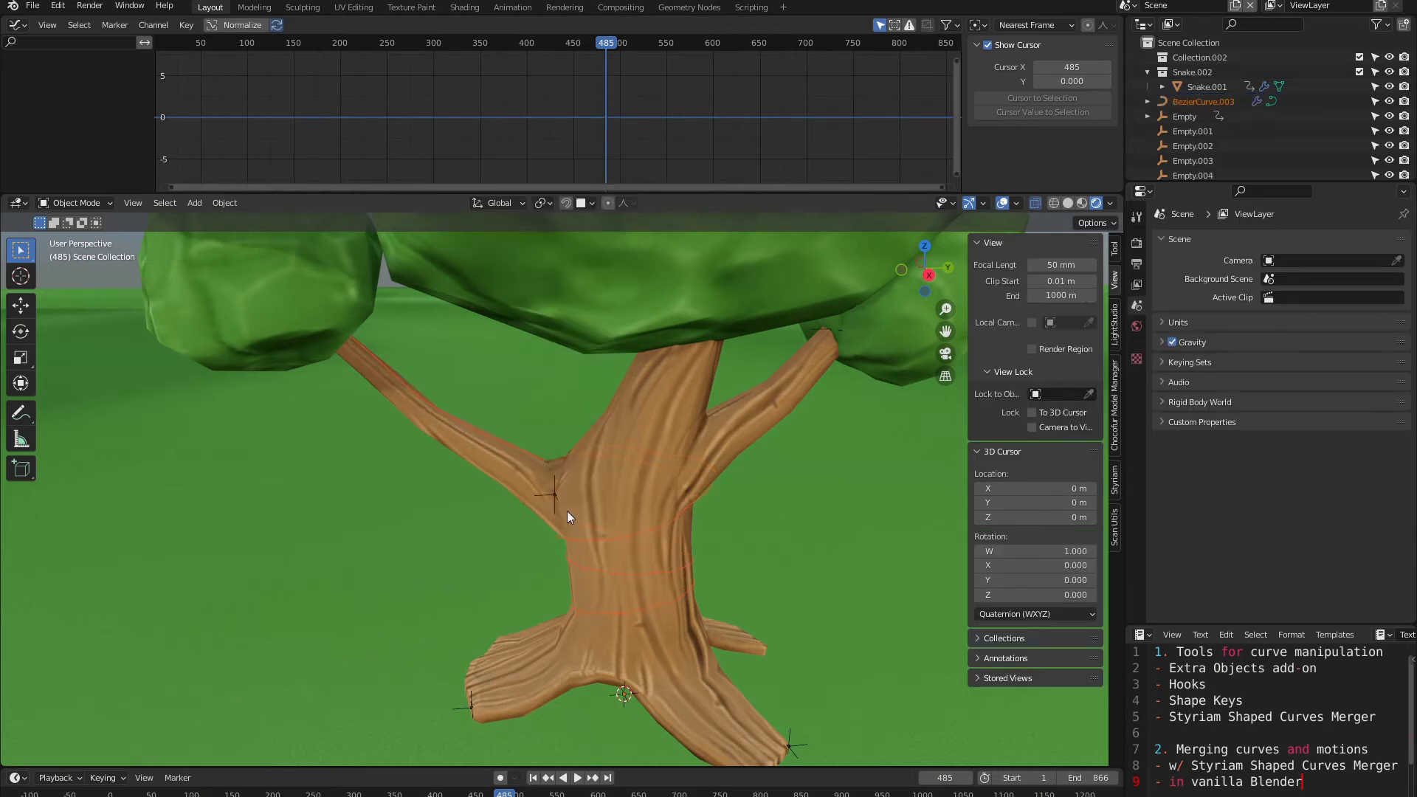
Step: In the merged curve's Edit Mode, connect the branch spline's end point to the trunk spiral's start point
click(632, 531)
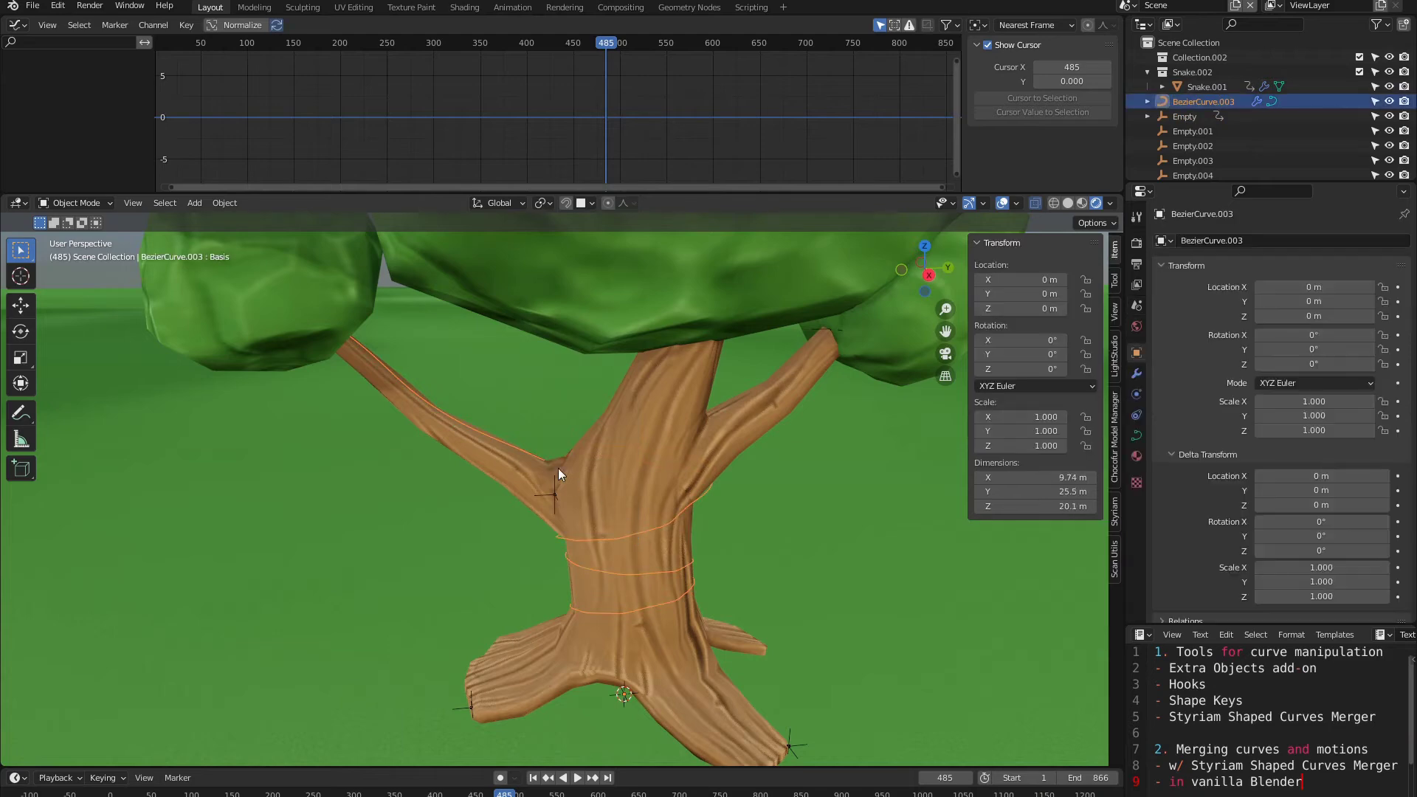
key(Tab)
scroll(558, 465, up, 4)
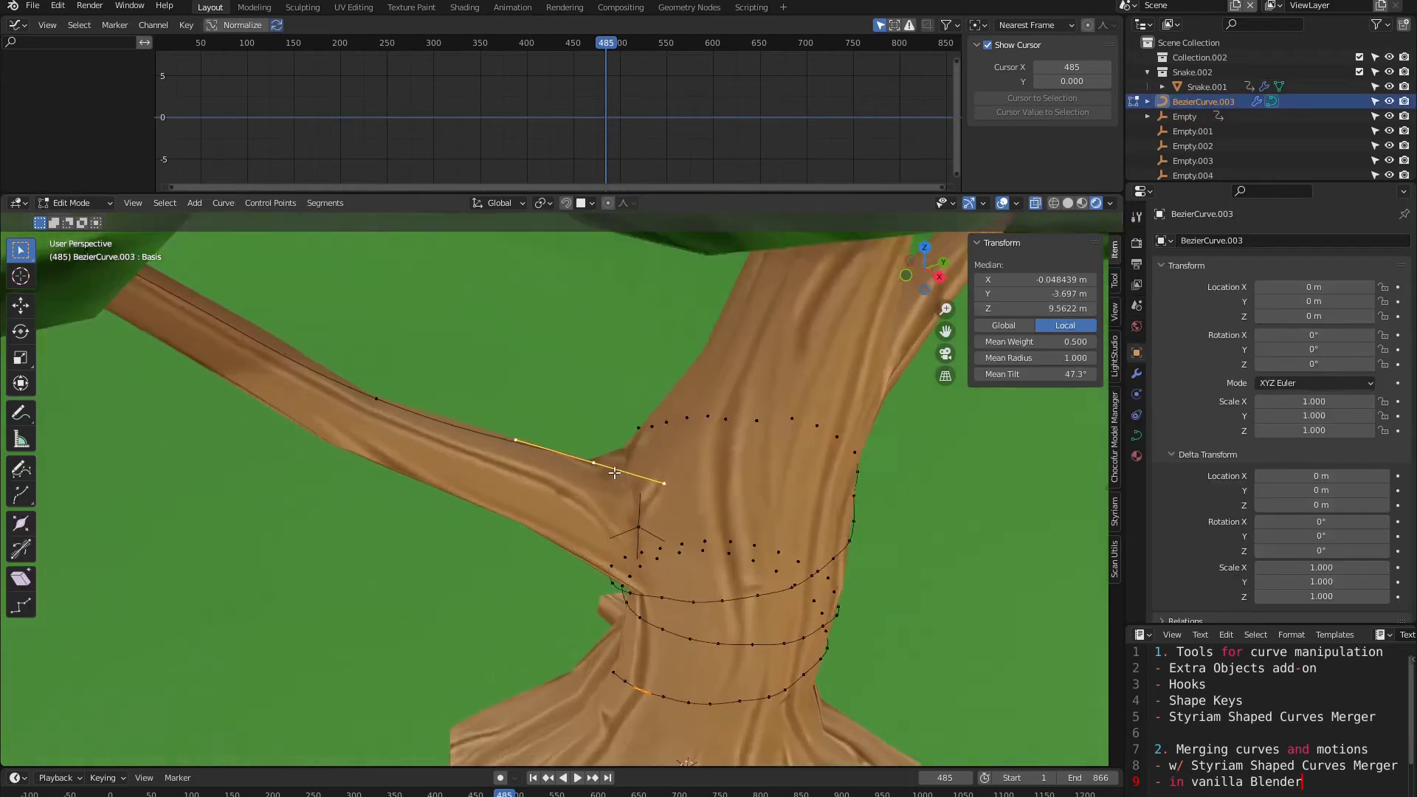
scroll(614, 473, up, 1)
middle_drag(679, 423, 638, 441)
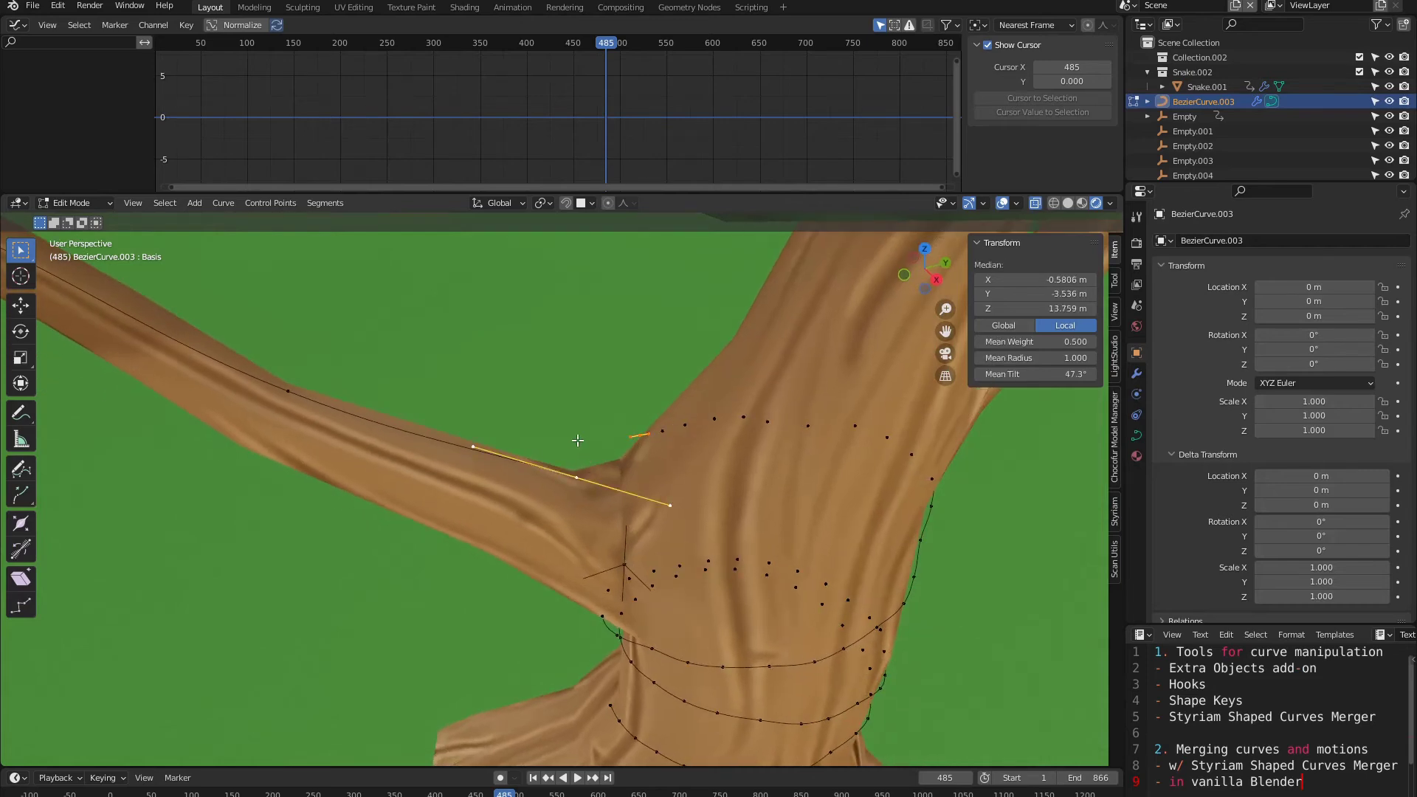
scroll(560, 443, down, 6)
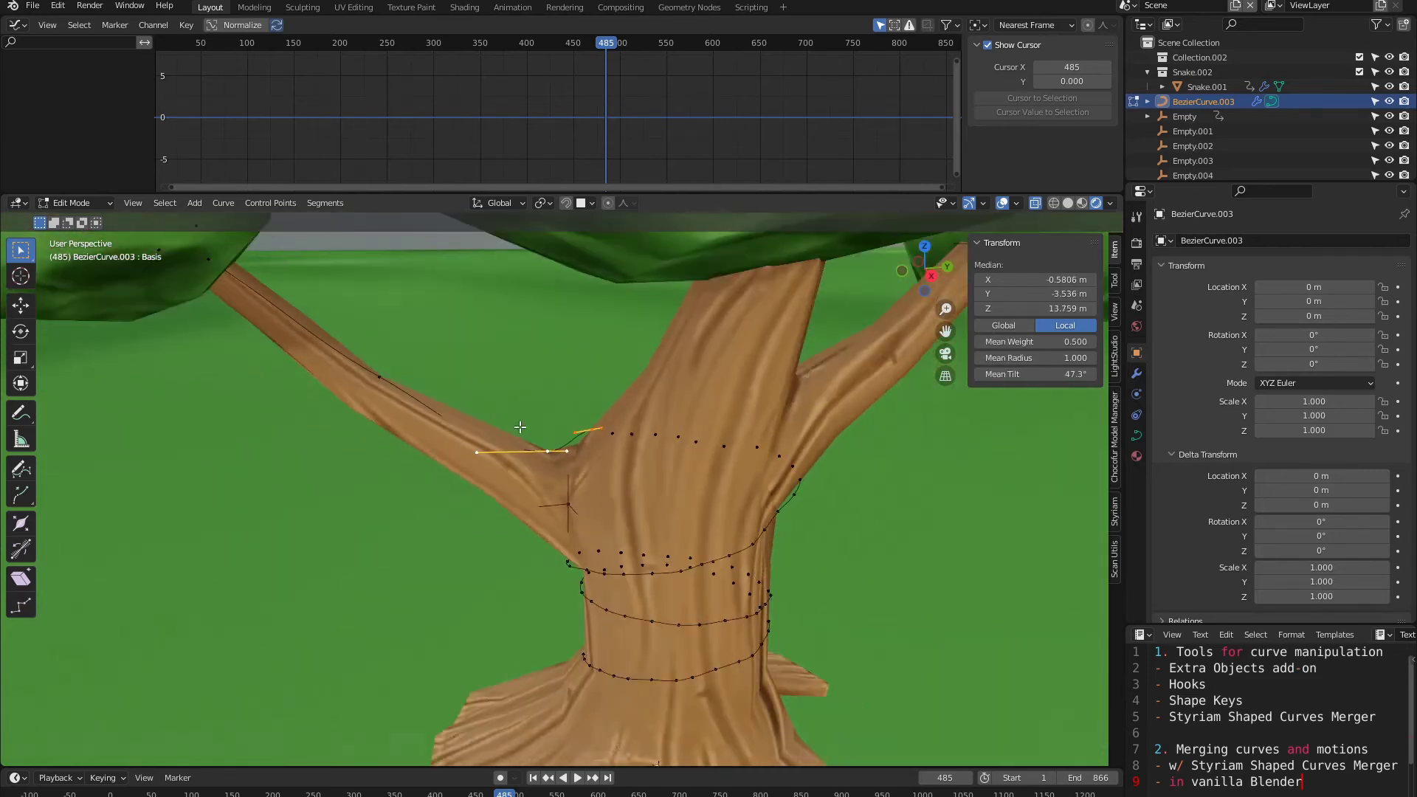
shift+middle_drag(578, 530, 589, 470)
scroll(506, 381, up, 1)
middle_drag(506, 381, 569, 446)
key(Tab)
Step: Clear the snake's location and set its Curve modifier's curve object to BezierCurve.003
scroll(532, 417, down, 4)
scroll(531, 418, up, 2)
click(1207, 88)
scroll(619, 430, down, 6)
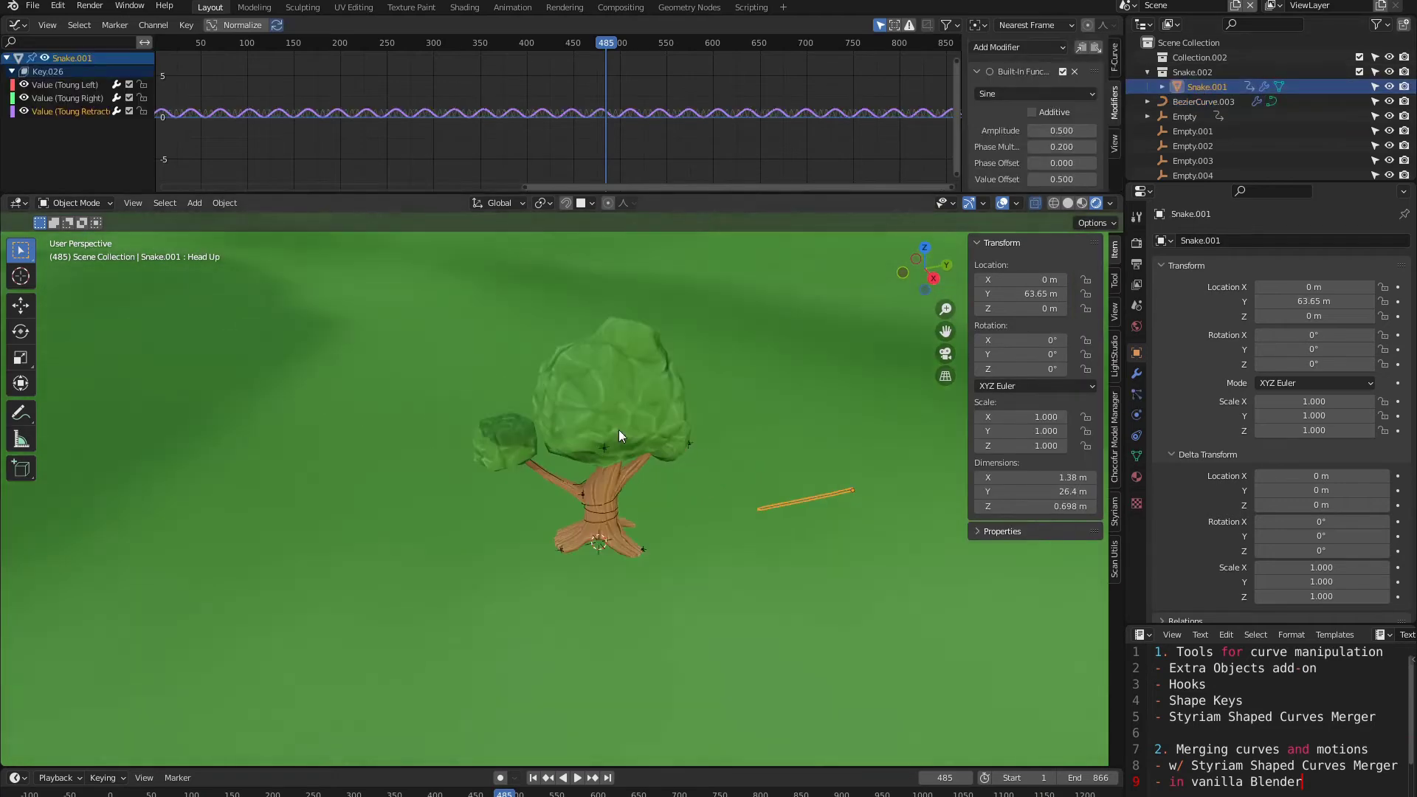
key(alt+g)
scroll(664, 478, up, 4)
mouse_move(546, 539)
middle_down()
mouse_move(533, 485)
mouse_move(555, 536)
mouse_move(561, 523)
middle_up()
scroll(583, 568, up, 1)
key(Tab)
key(Tab)
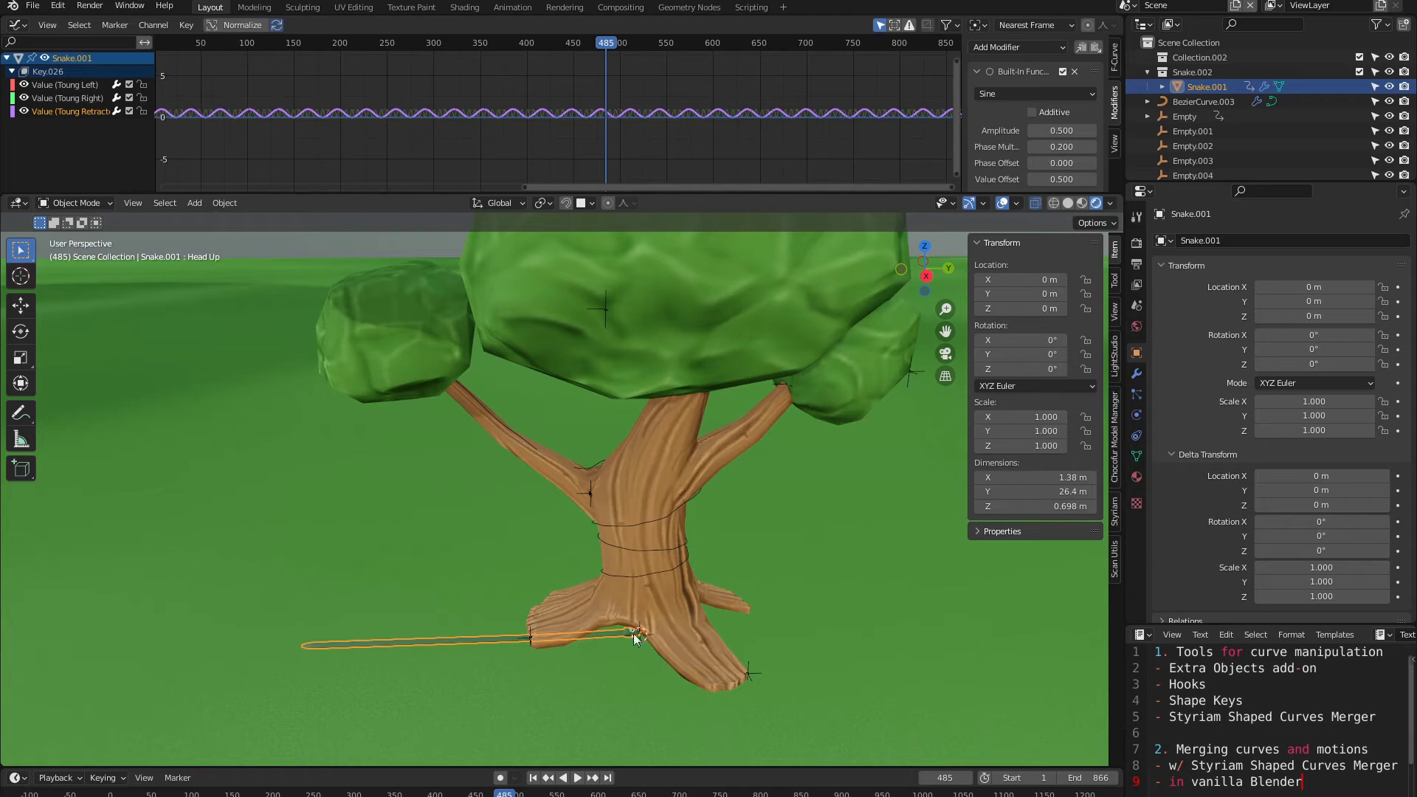
click(1137, 375)
click(633, 520)
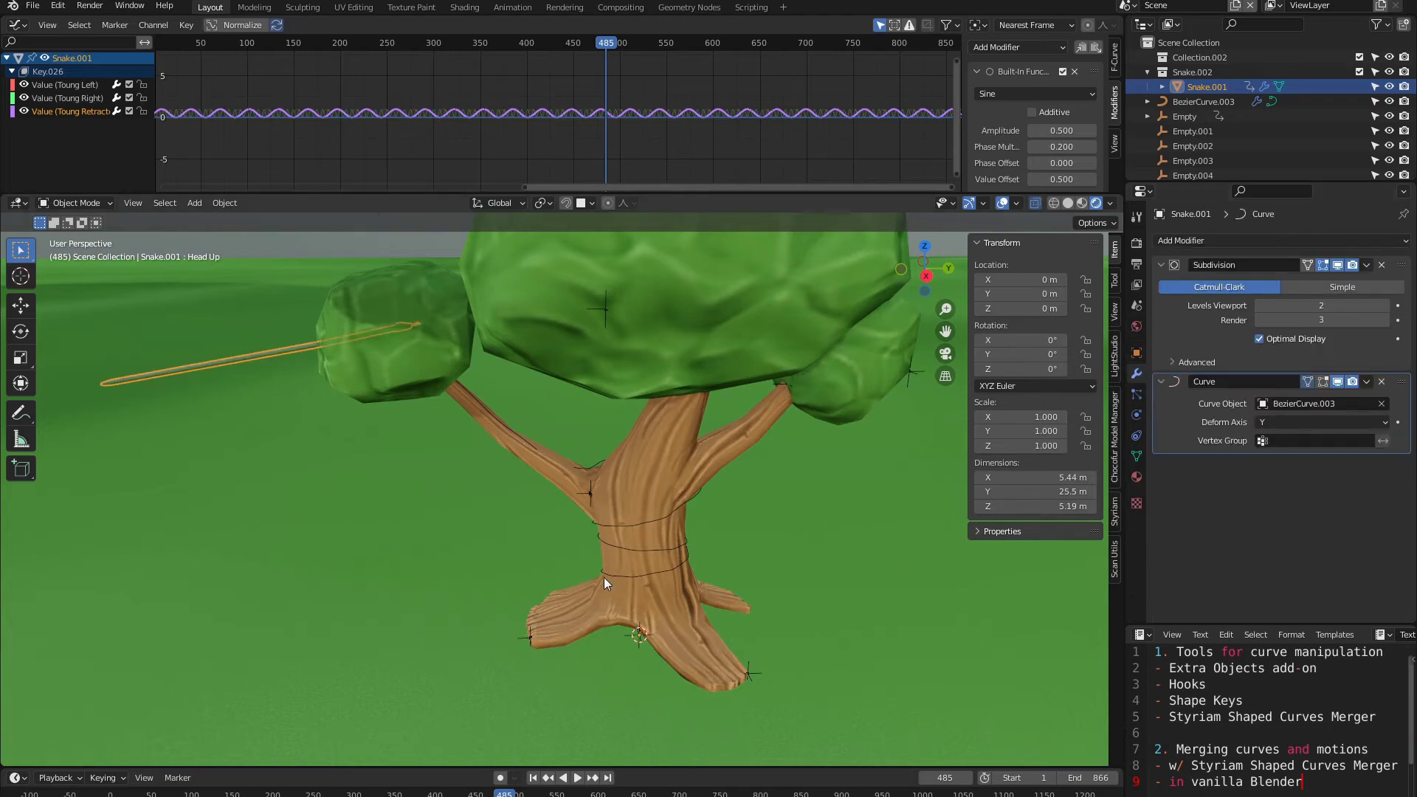
key(g)
key(y)
right_click(414, 536)
Step: Move the snake 50.568 m along global Y so that it coils inside the small foliage clump
key(g)
key(y)
click(855, 499)
scroll(640, 593, up, 2)
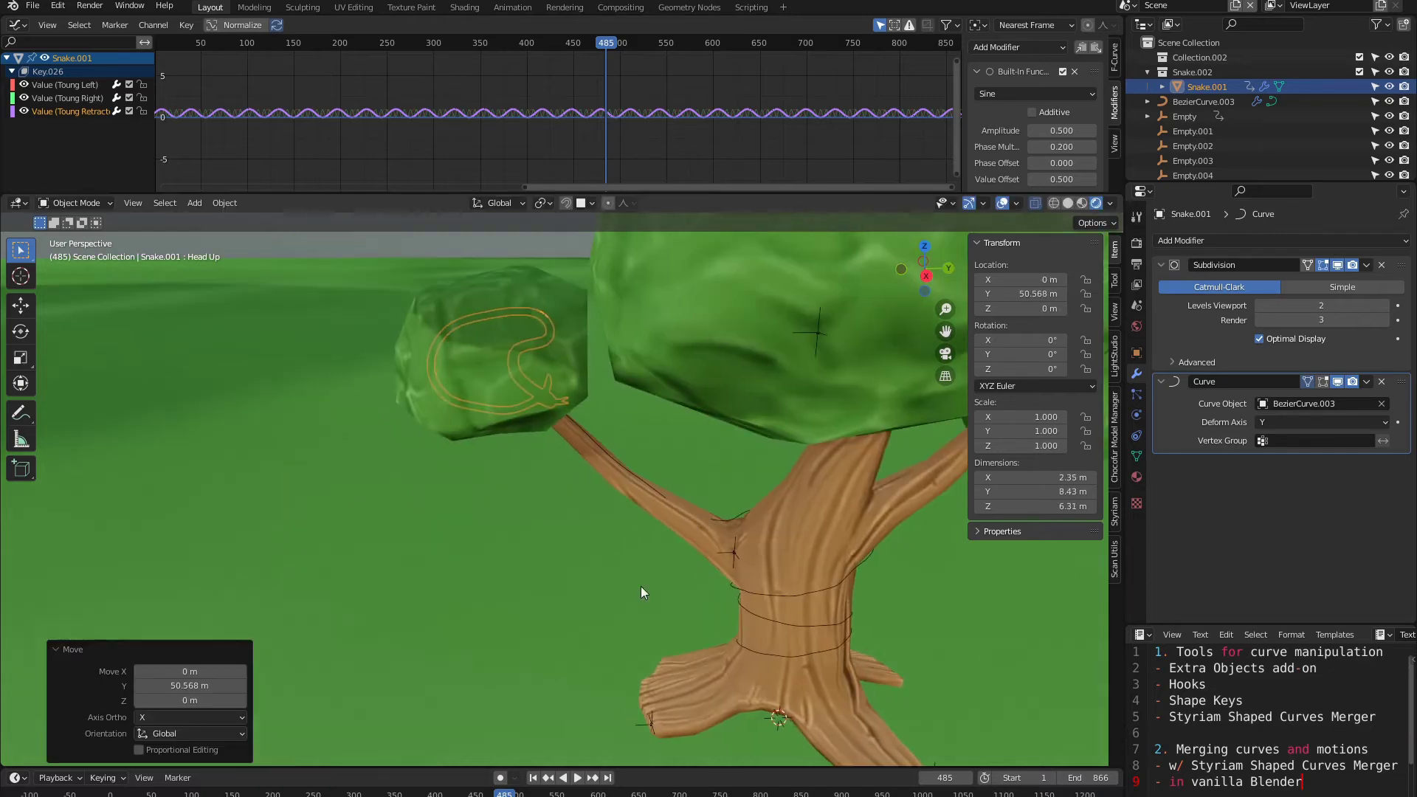
Step: Insert a keyframe for the snake's current transform at the start of the timeline
click(109, 794)
middle_drag(469, 523, 527, 509)
click(105, 778)
key(i)
Step: At frame 438, move the snake 75.173 m along global Y around the trunk and keyframe its transform
drag(111, 794, 466, 794)
key(g)
key(y)
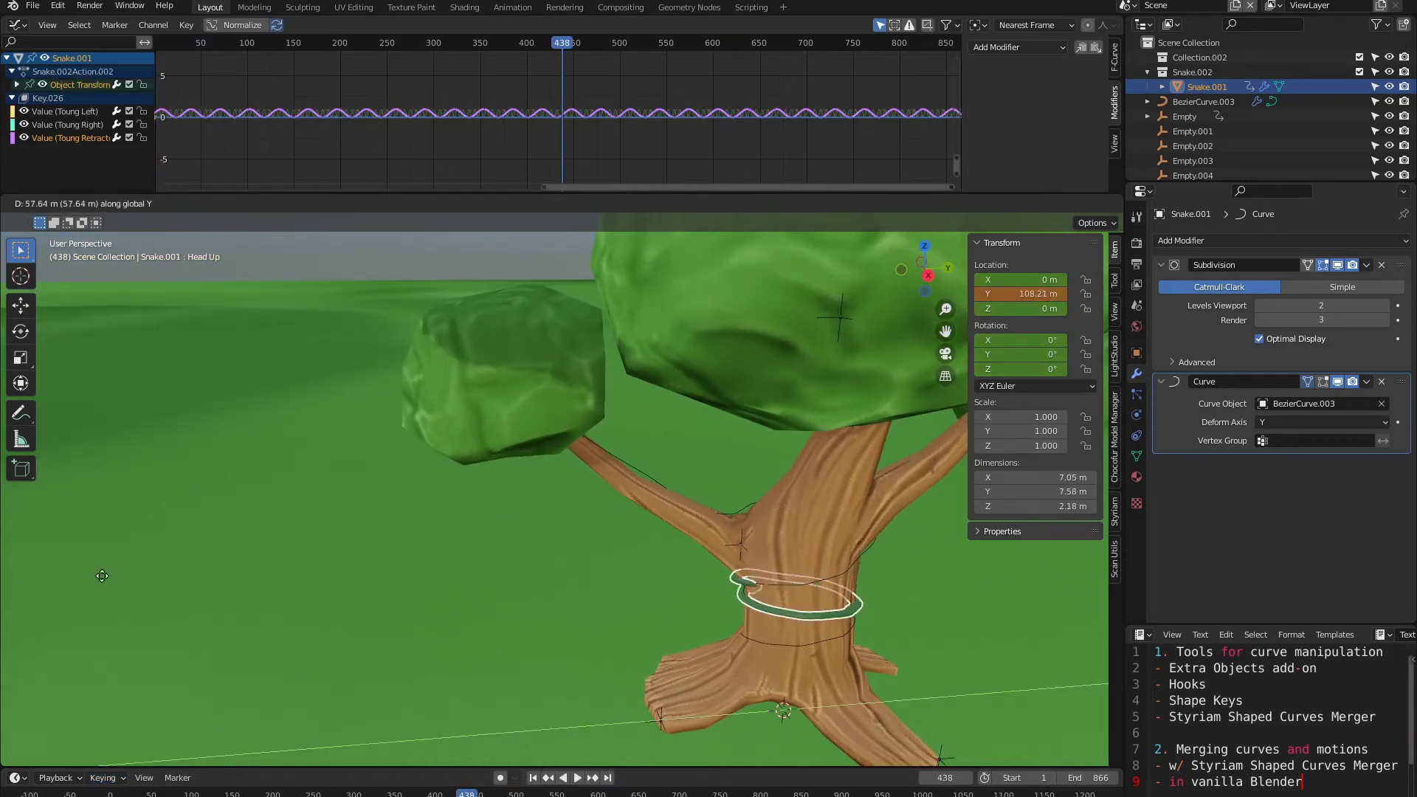
click(228, 589)
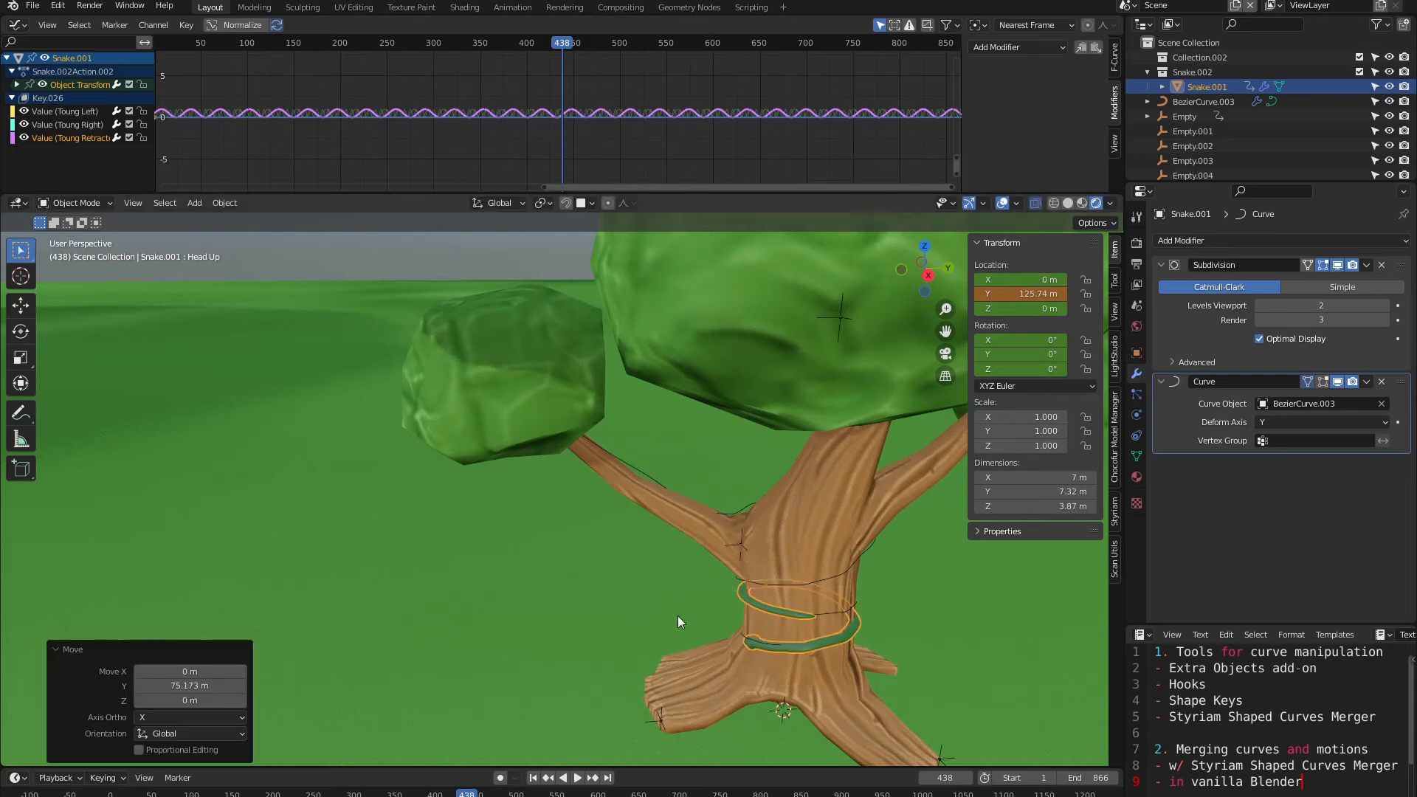
key(i)
Step: Keyframe the snake's Head Up shape key at 1.000 on frame 87 and 0.000 on frame 129, and play the animation
drag(469, 794, 198, 794)
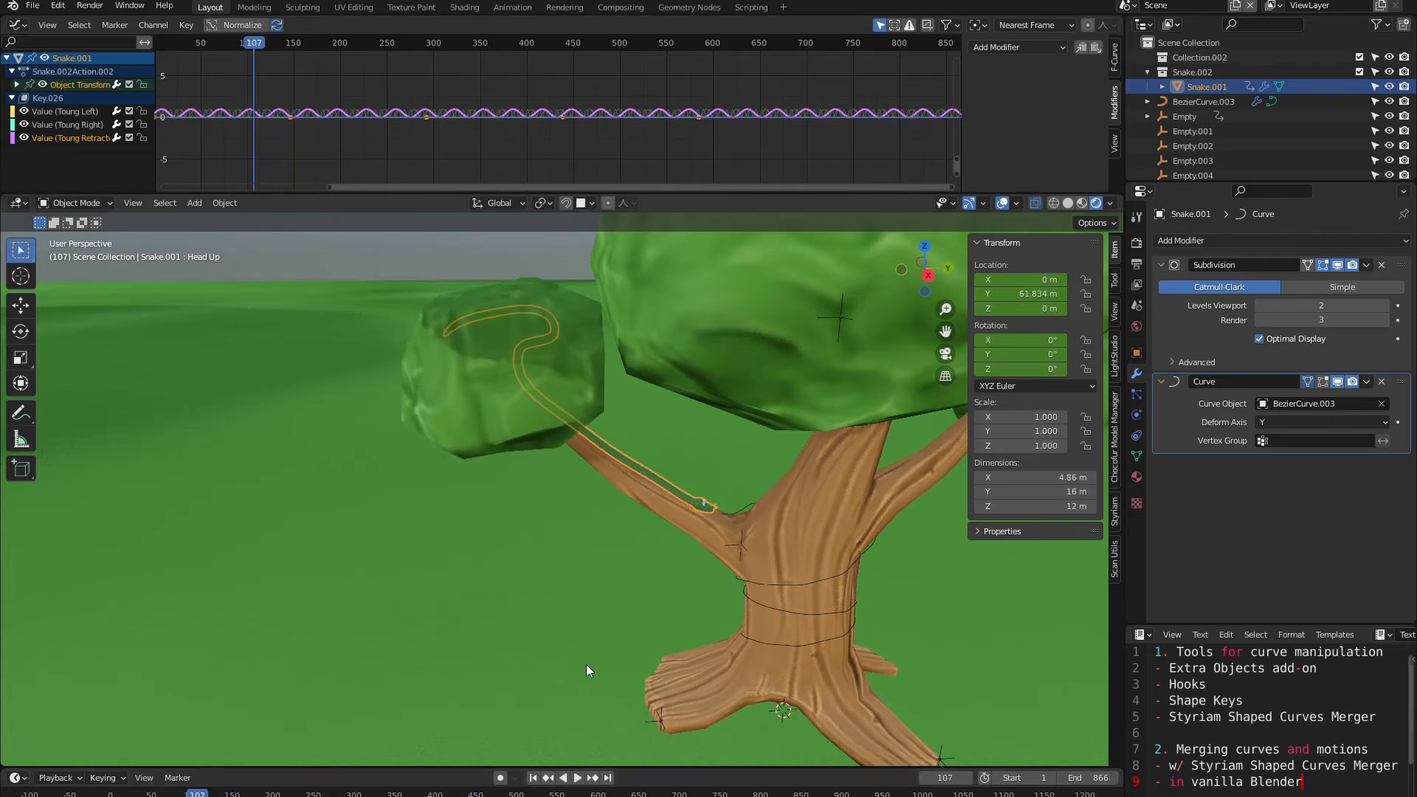
click(1136, 457)
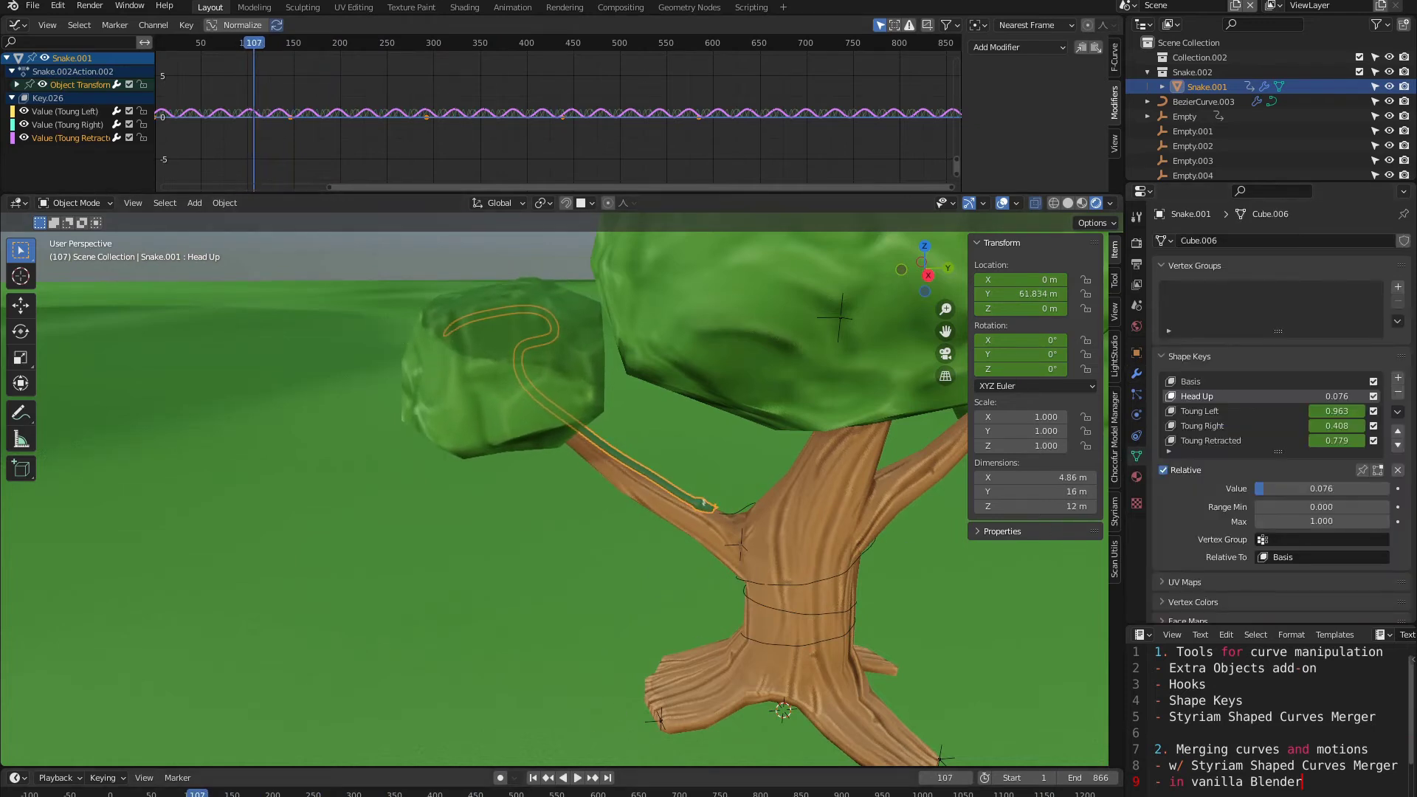
mouse_move(198, 794)
mouse_down()
mouse_move(150, 794)
mouse_move(181, 794)
mouse_up()
key(i)
drag(1340, 397, 1394, 397)
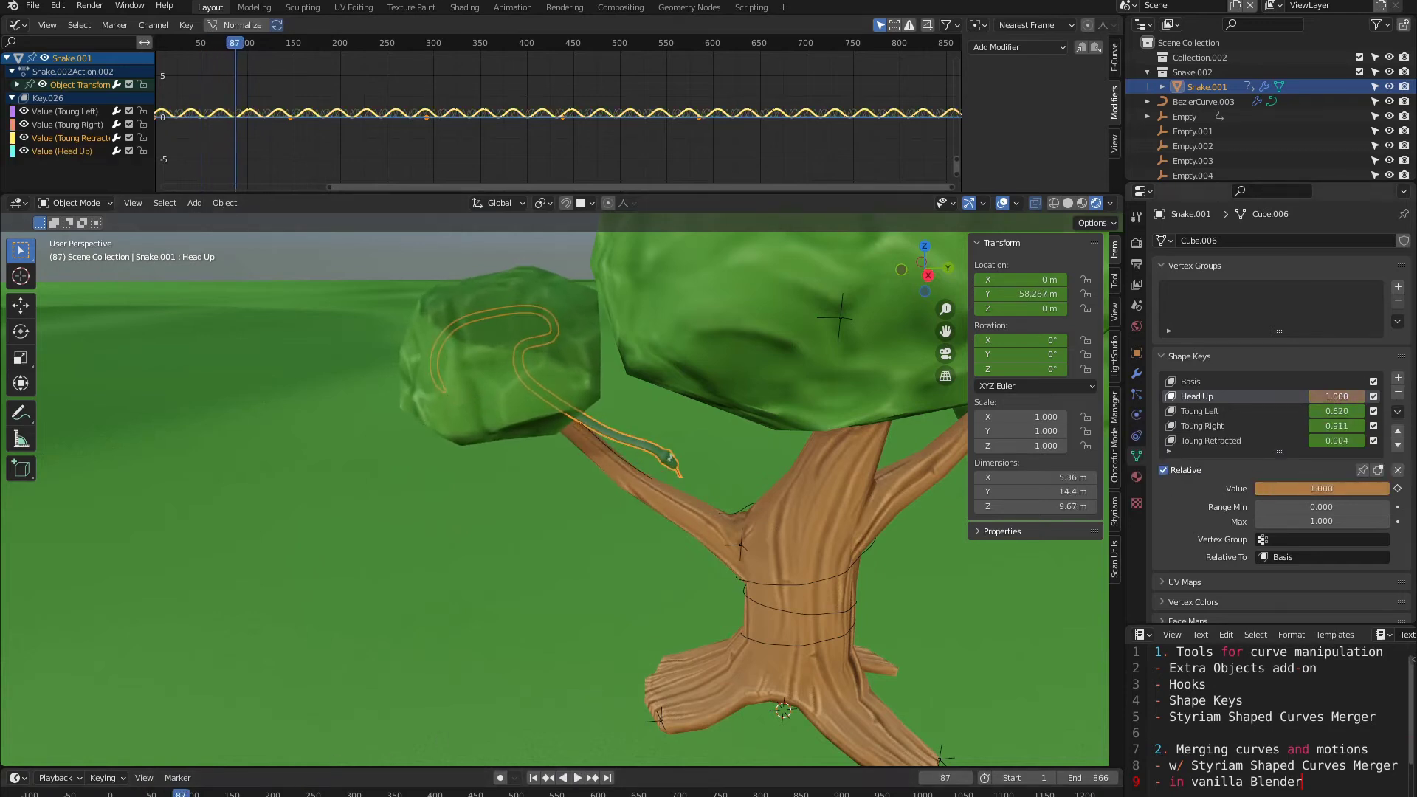
drag(186, 795, 215, 795)
drag(1340, 397, 1280, 397)
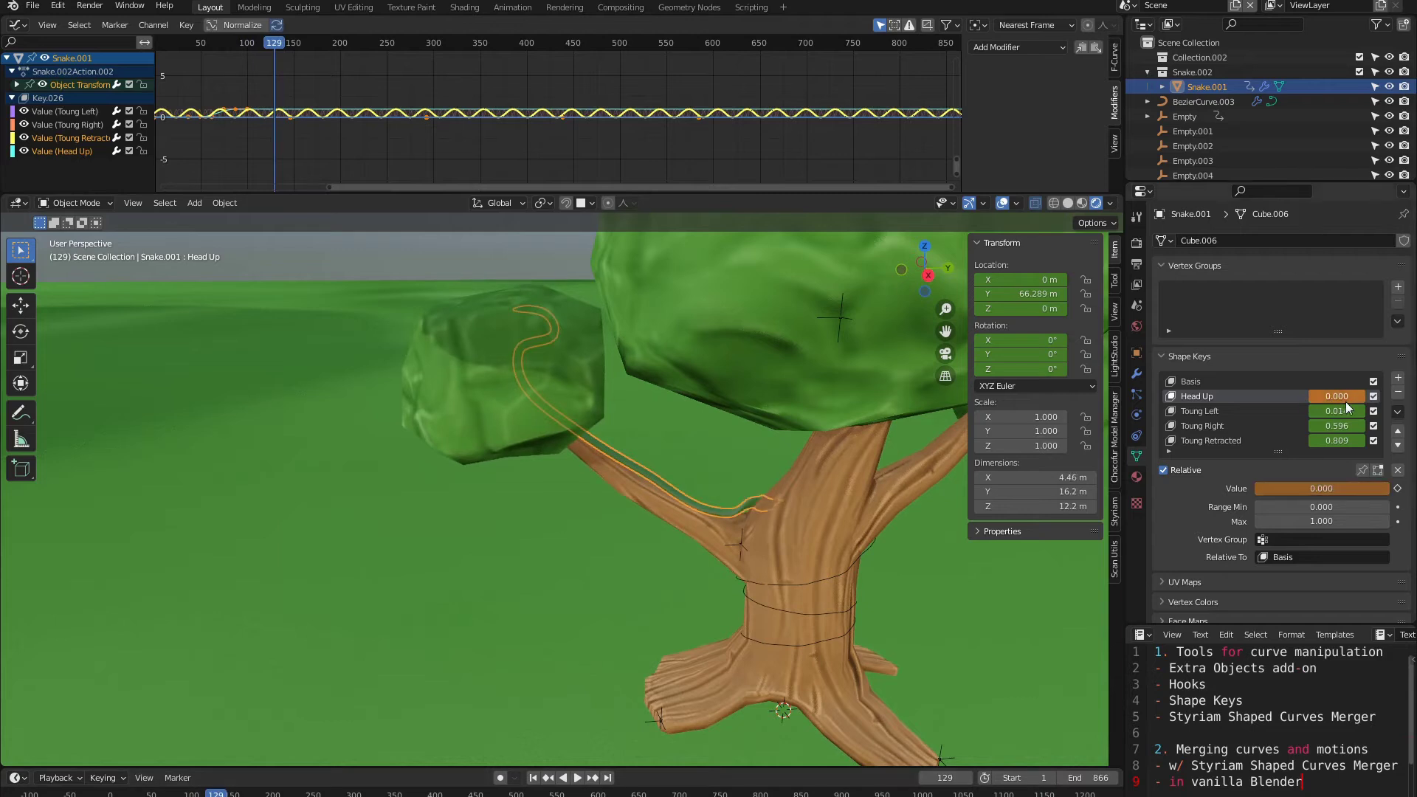
key(space)
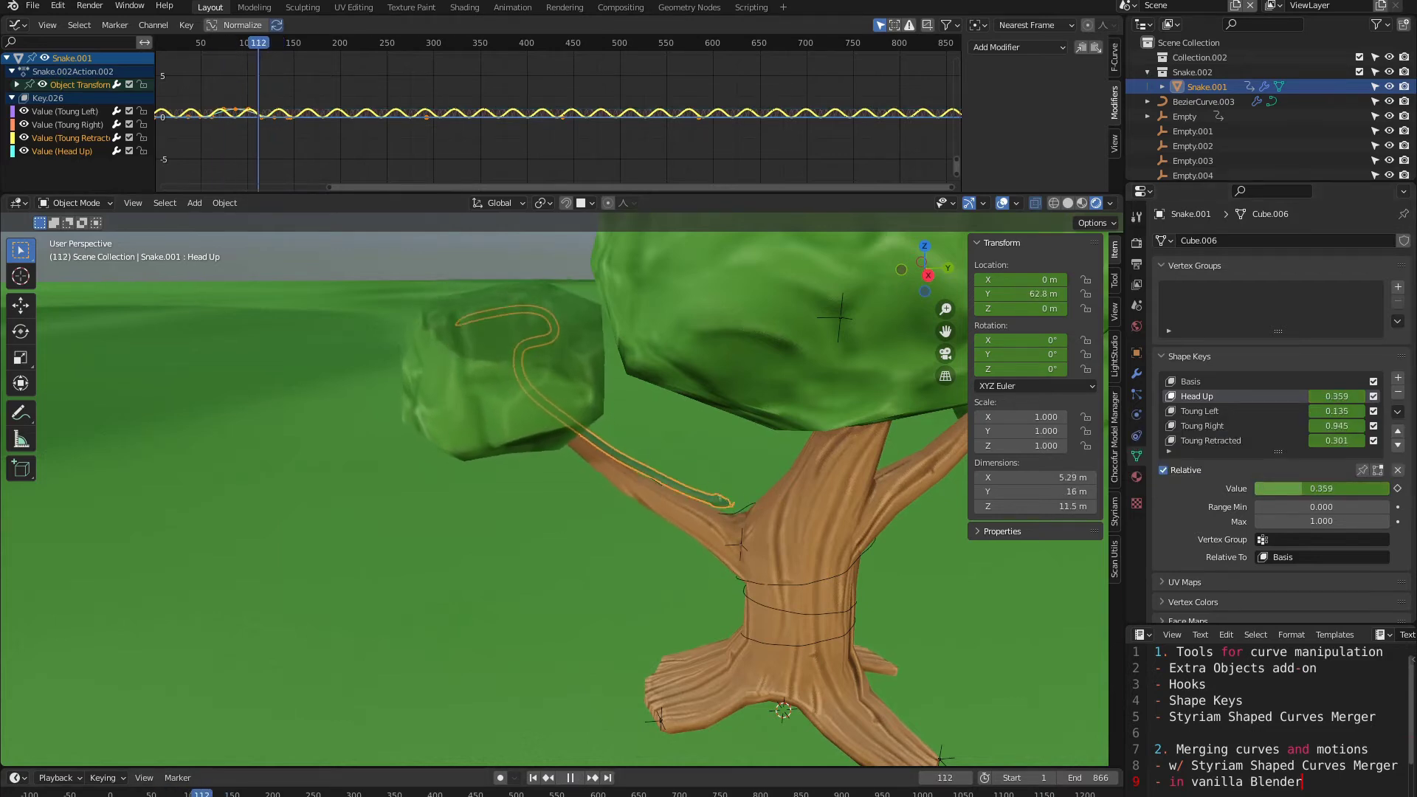
key(space)
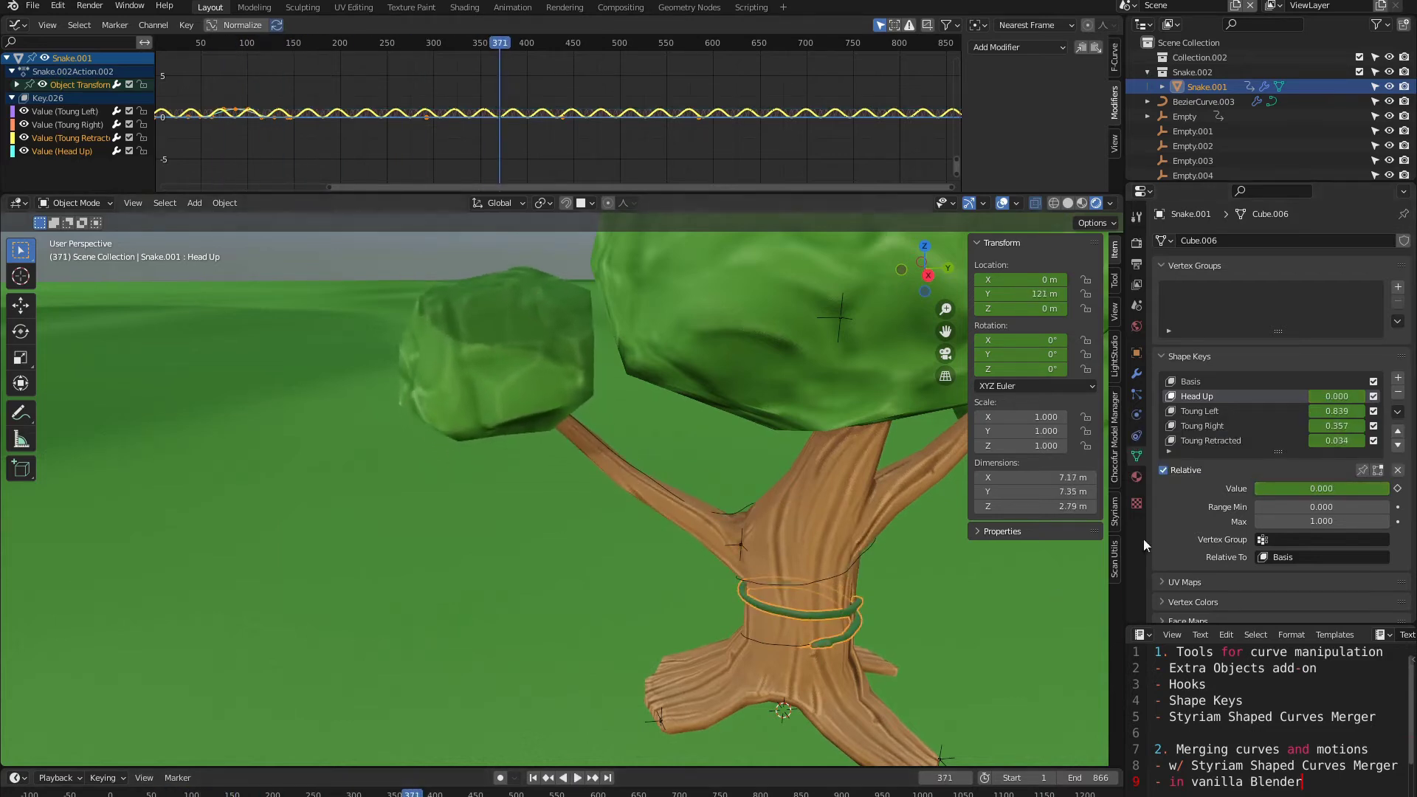
Step: Select the merged curve, play to frame 391 and set its Key 1 shape key value to 1.000
click(837, 578)
scroll(1282, 428, down, 15)
shift+middle_drag(887, 599, 701, 490)
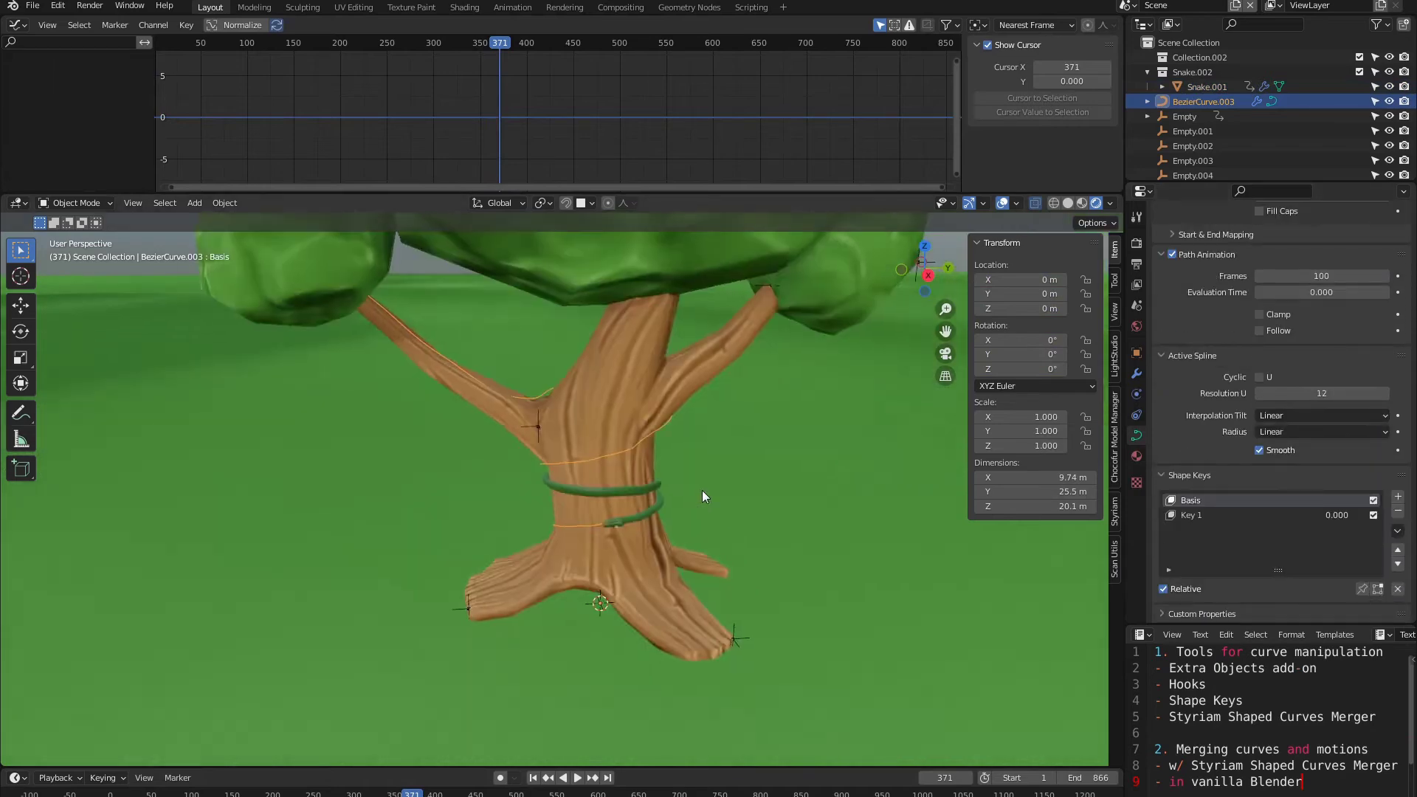
scroll(702, 490, up, 4)
key(space)
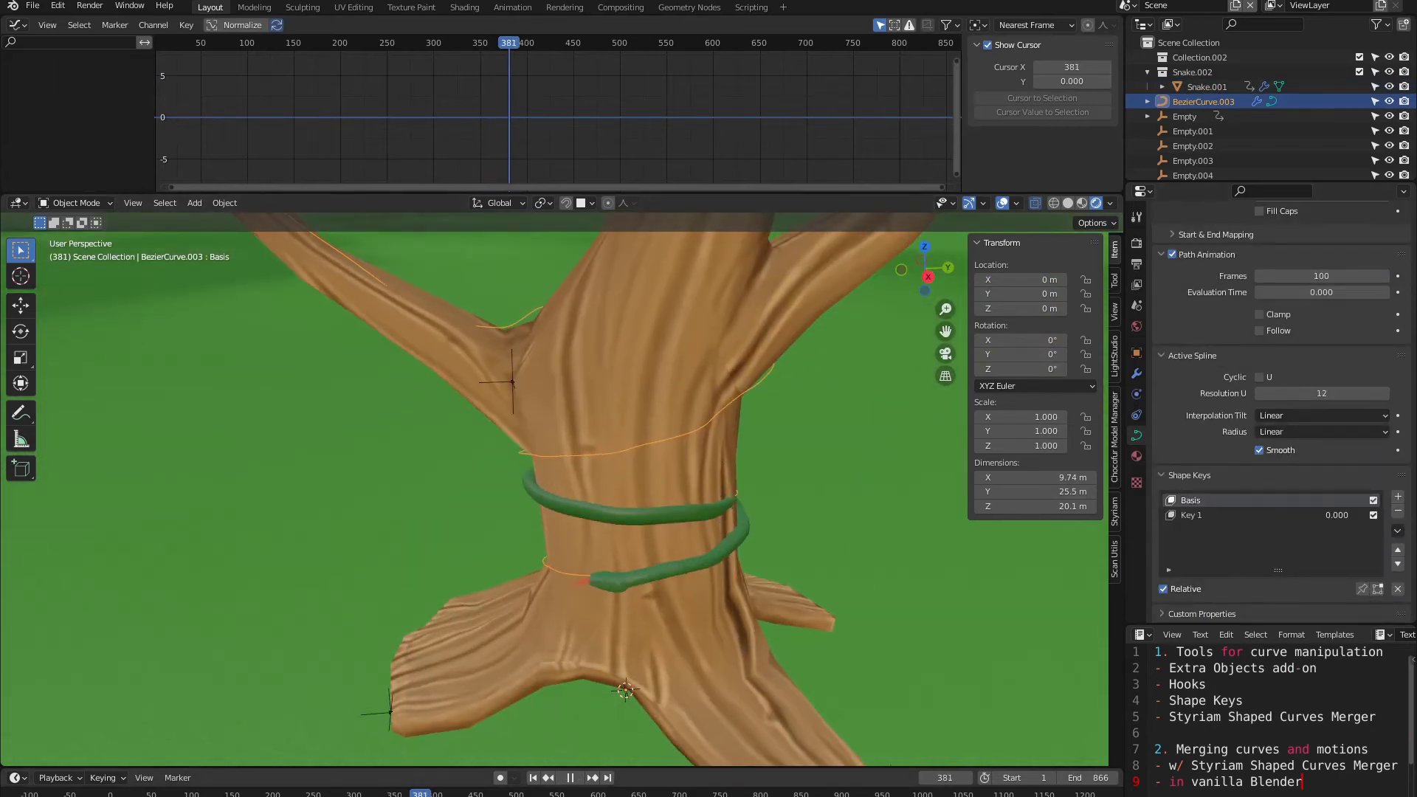
key(space)
drag(1337, 513, 1395, 515)
Step: Advance the animation to frame 445 and keyframe the merged curve's Key 1 value of 1.000 there
scroll(725, 543, down, 1)
scroll(701, 539, down, 2)
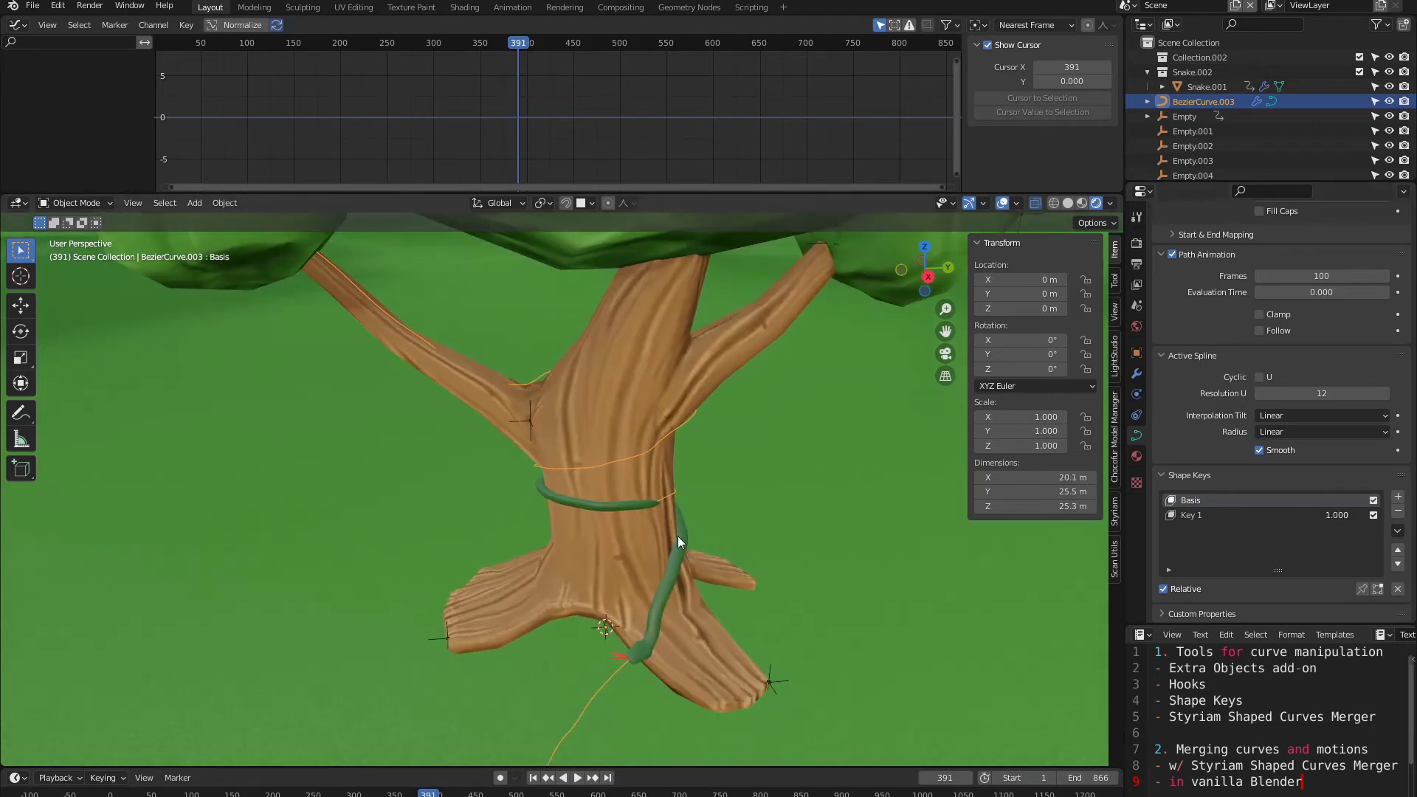
shift+middle_drag(655, 538, 653, 488)
middle_drag(653, 488, 679, 491)
scroll(678, 492, up, 1)
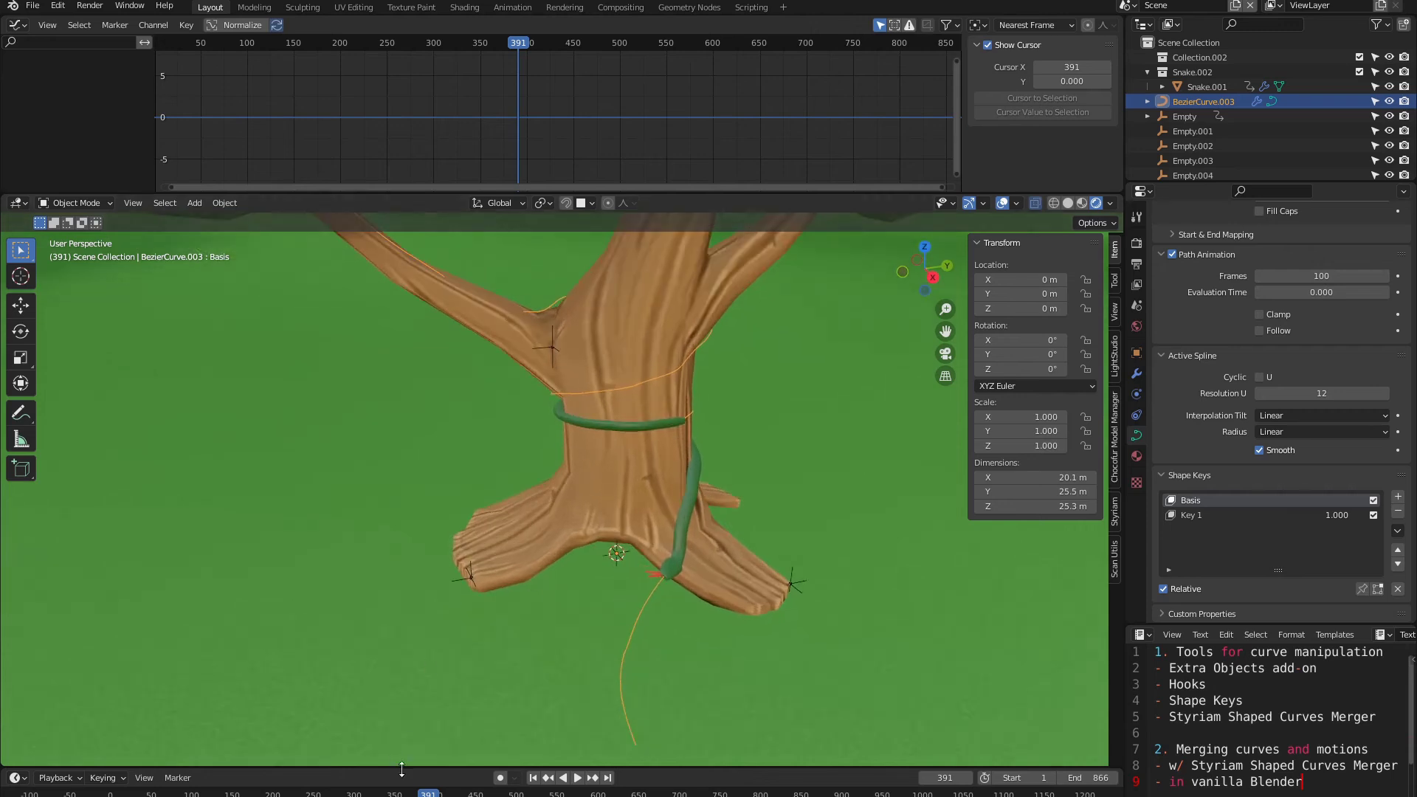
key(space)
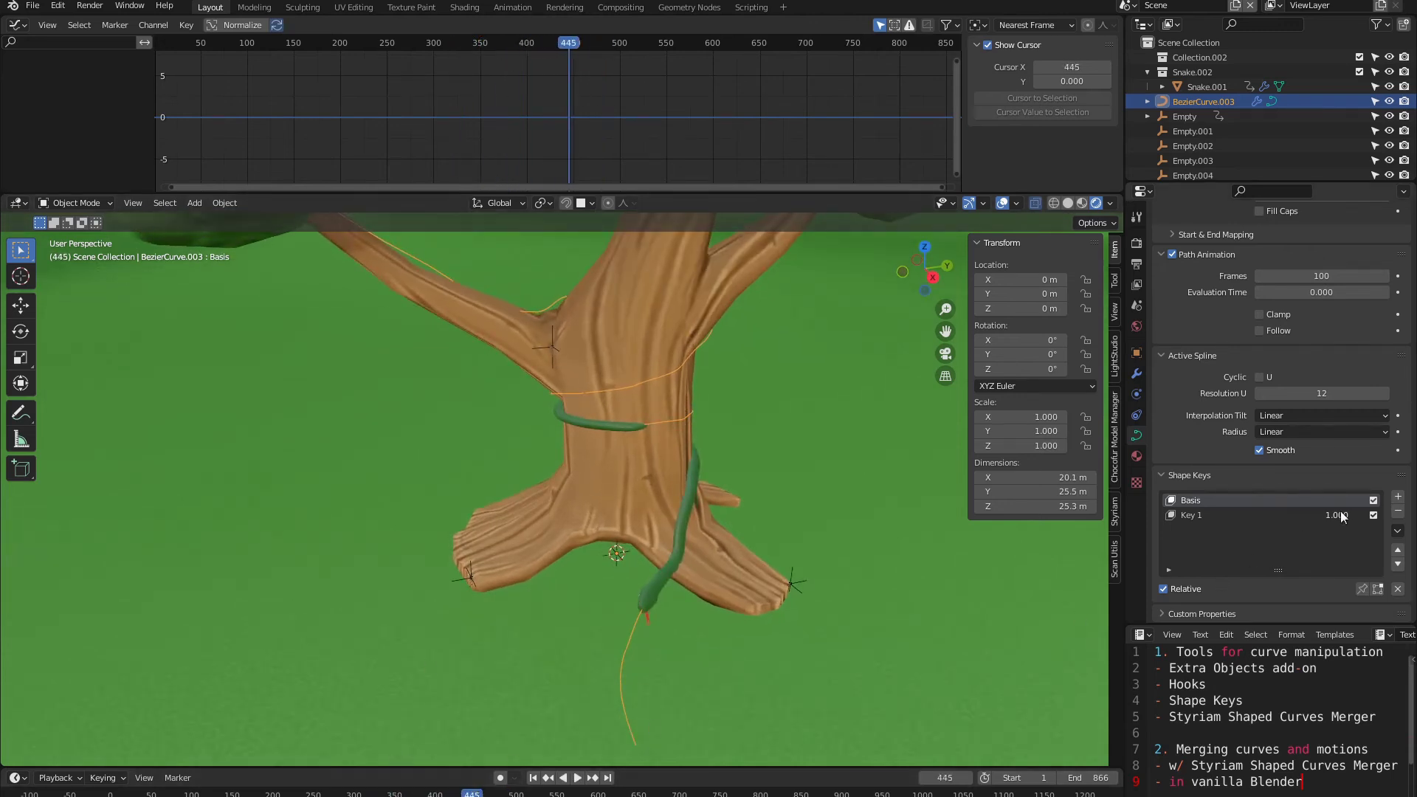
key(i)
Step: Keyframe the merged curve's Key 1 shape key at 0.000 on frame 399 and play the transition to check it
alt+scroll(1347, 520, up, 20)
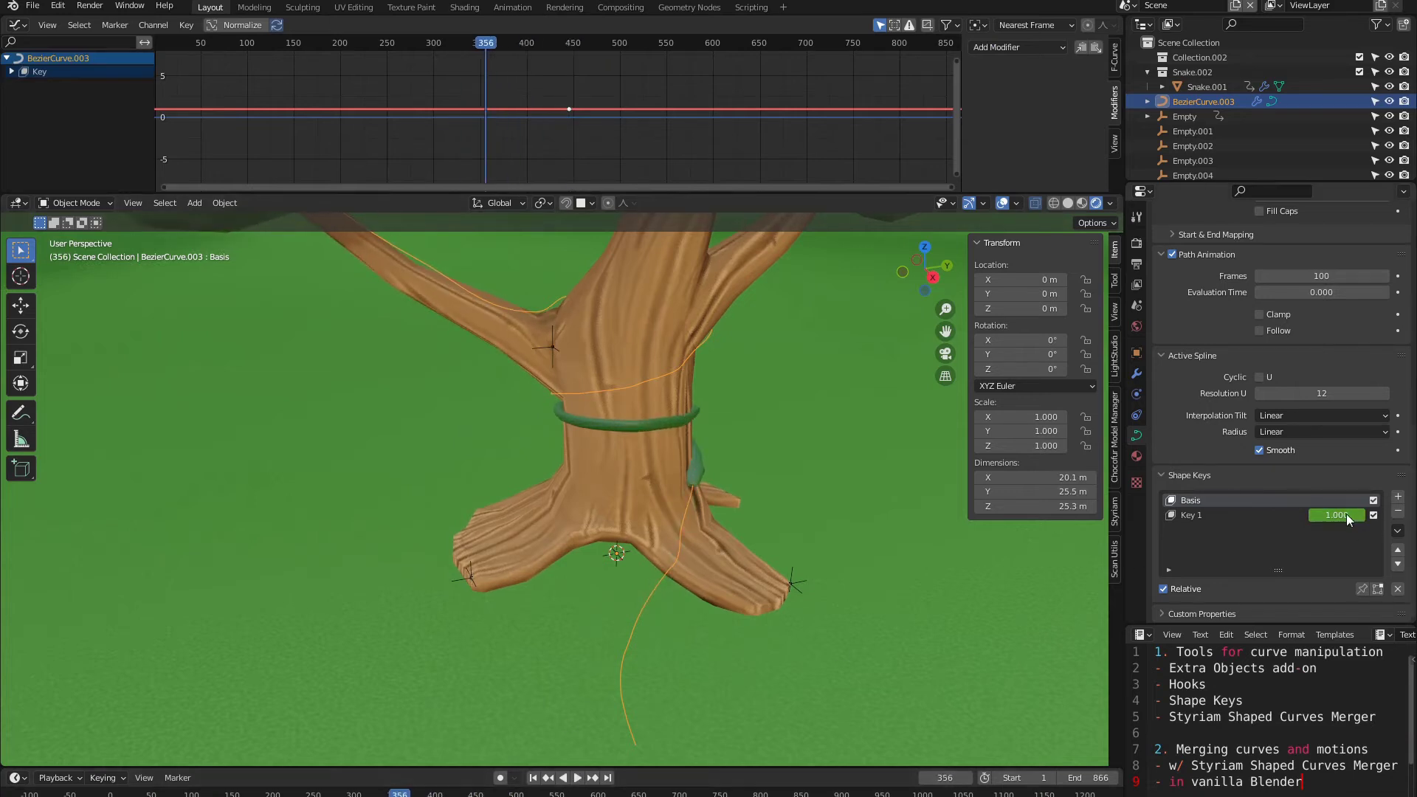
key(space)
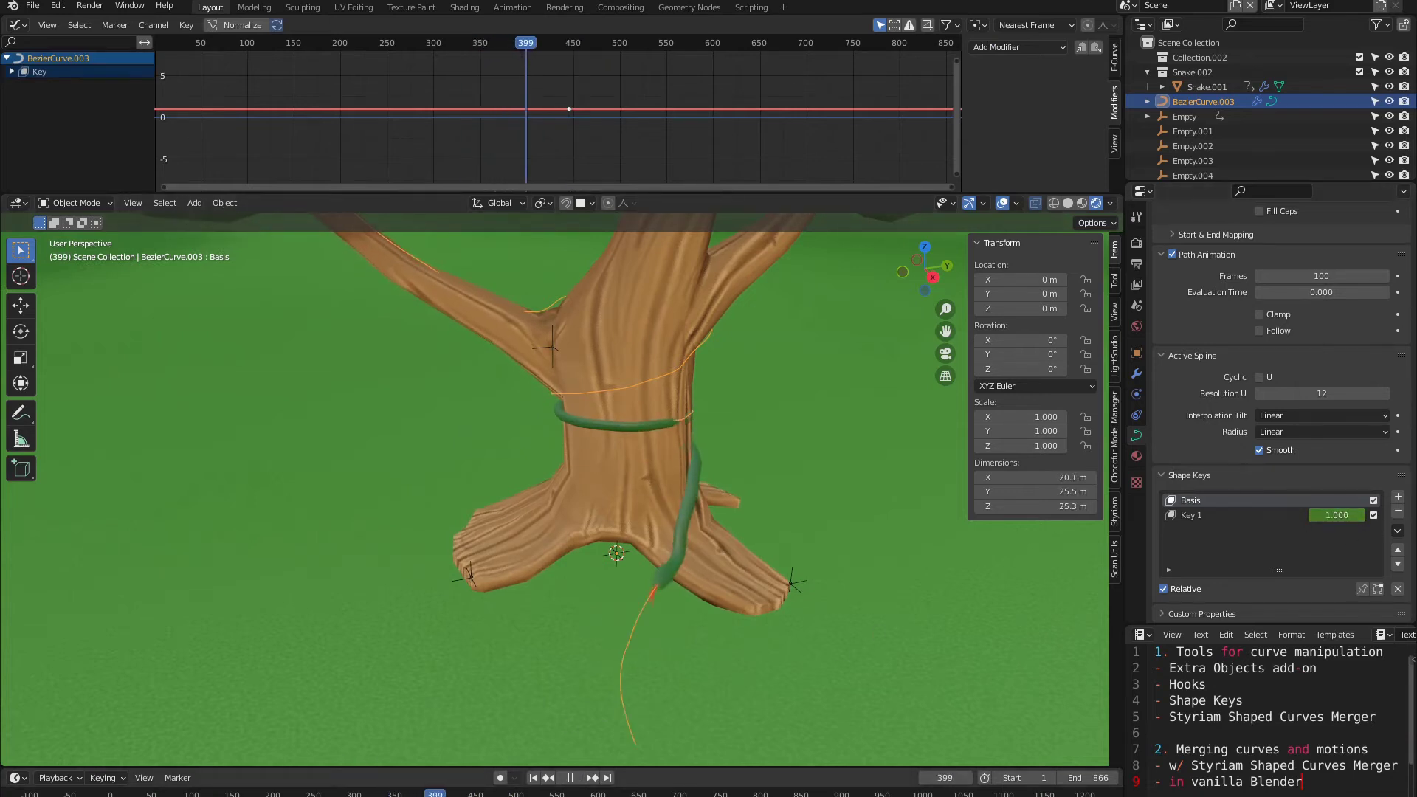
key(space)
drag(1356, 515, 1311, 515)
key(i)
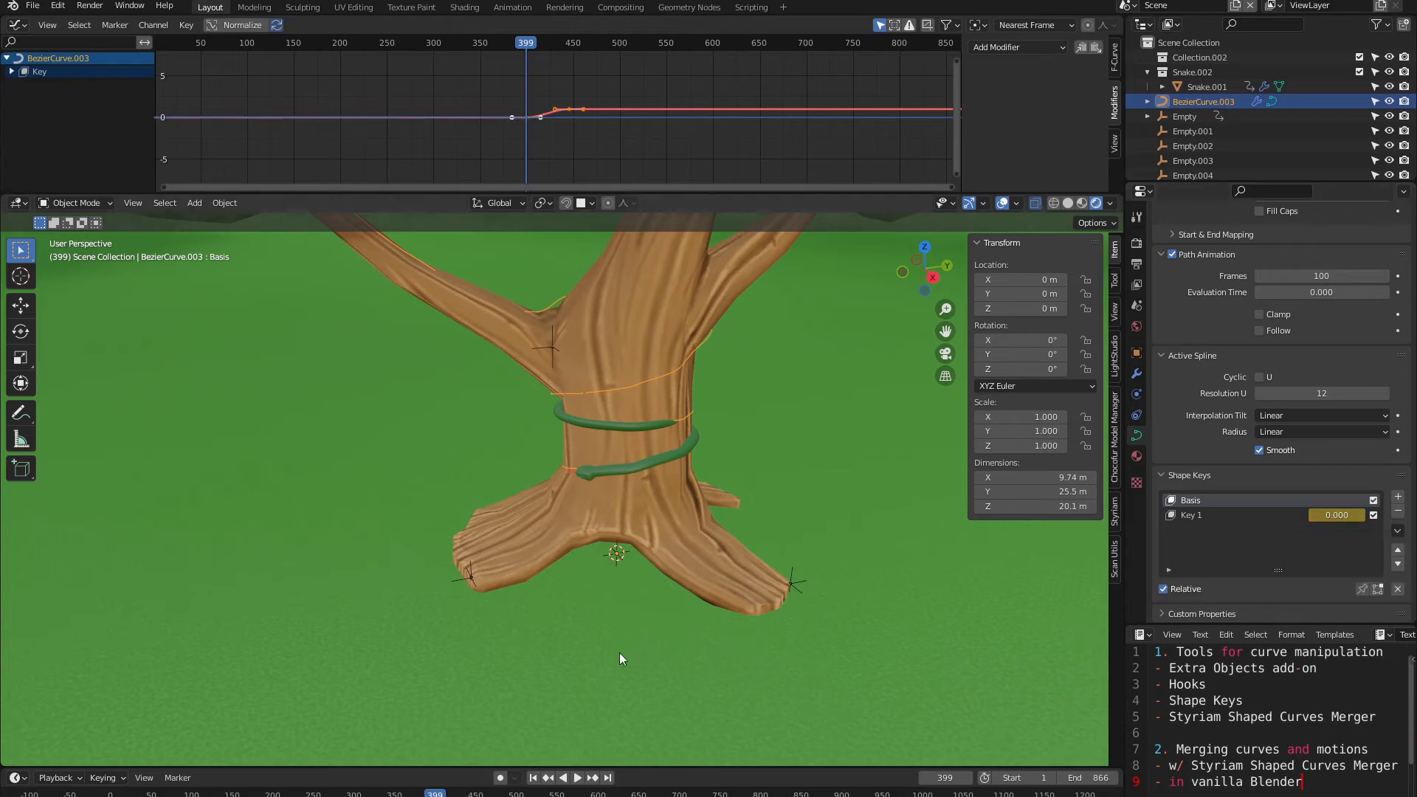
drag(435, 794, 371, 794)
key(space)
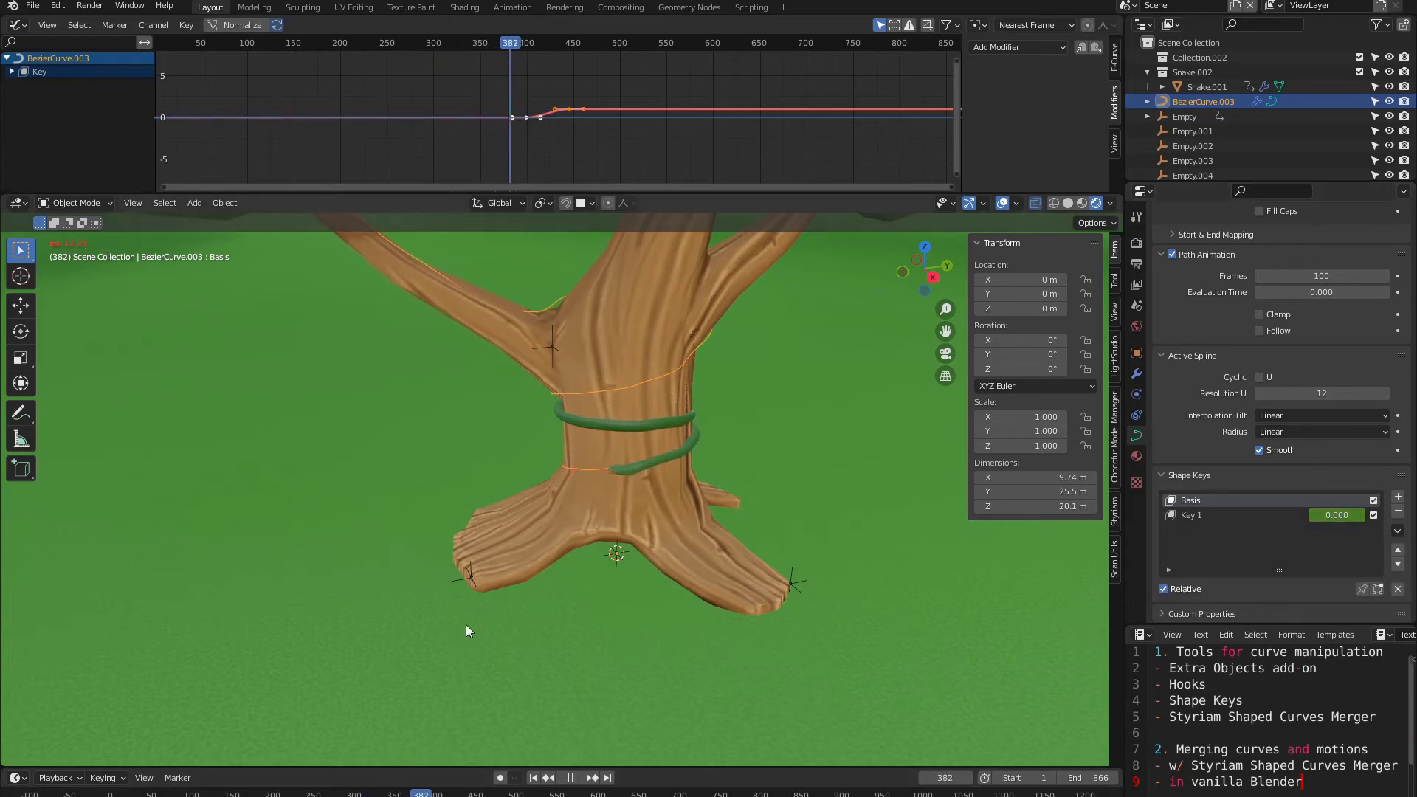
key(space)
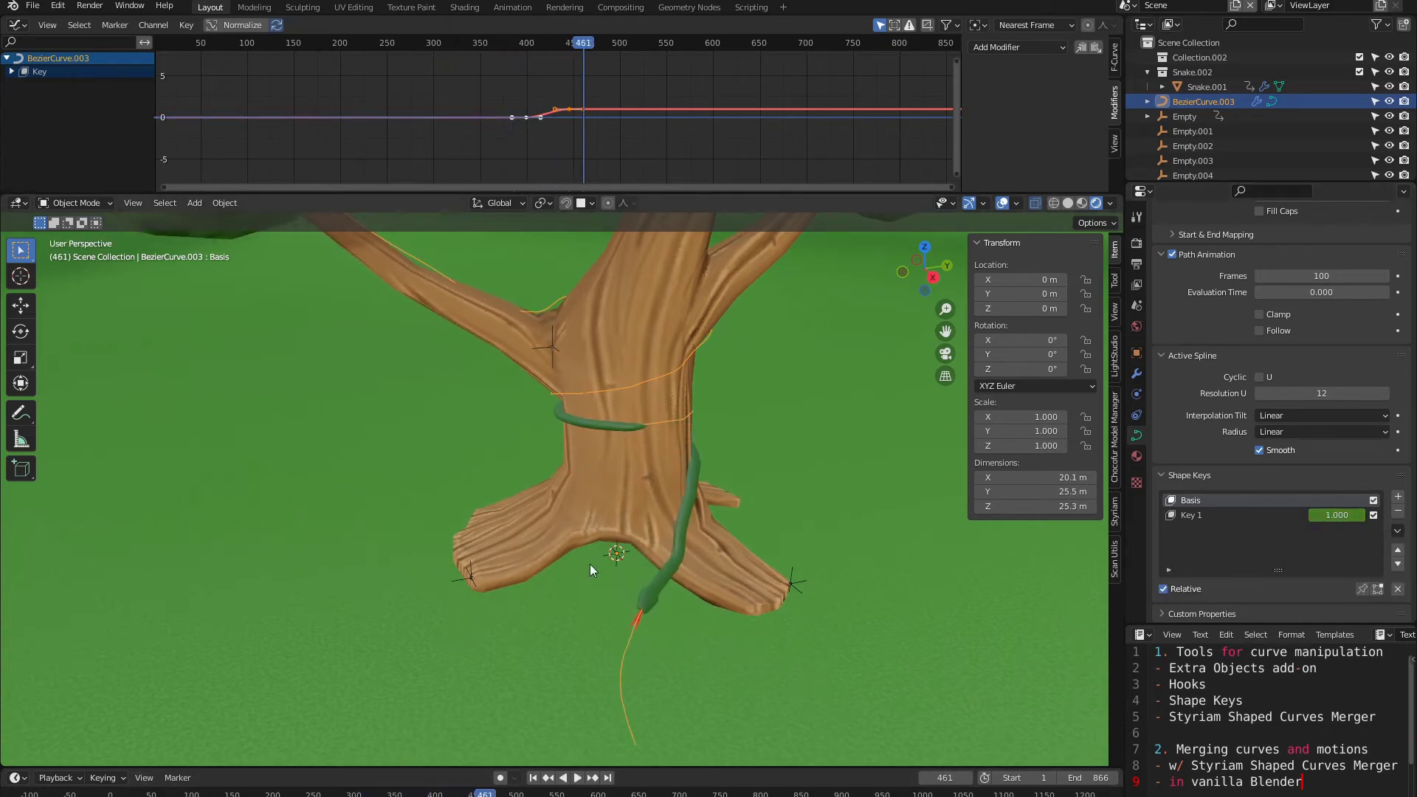
Step: Delete the snake's X Location, Z Location and X, Y and Z Euler Rotation animation channels, leaving only Y Location
click(680, 543)
click(47, 87)
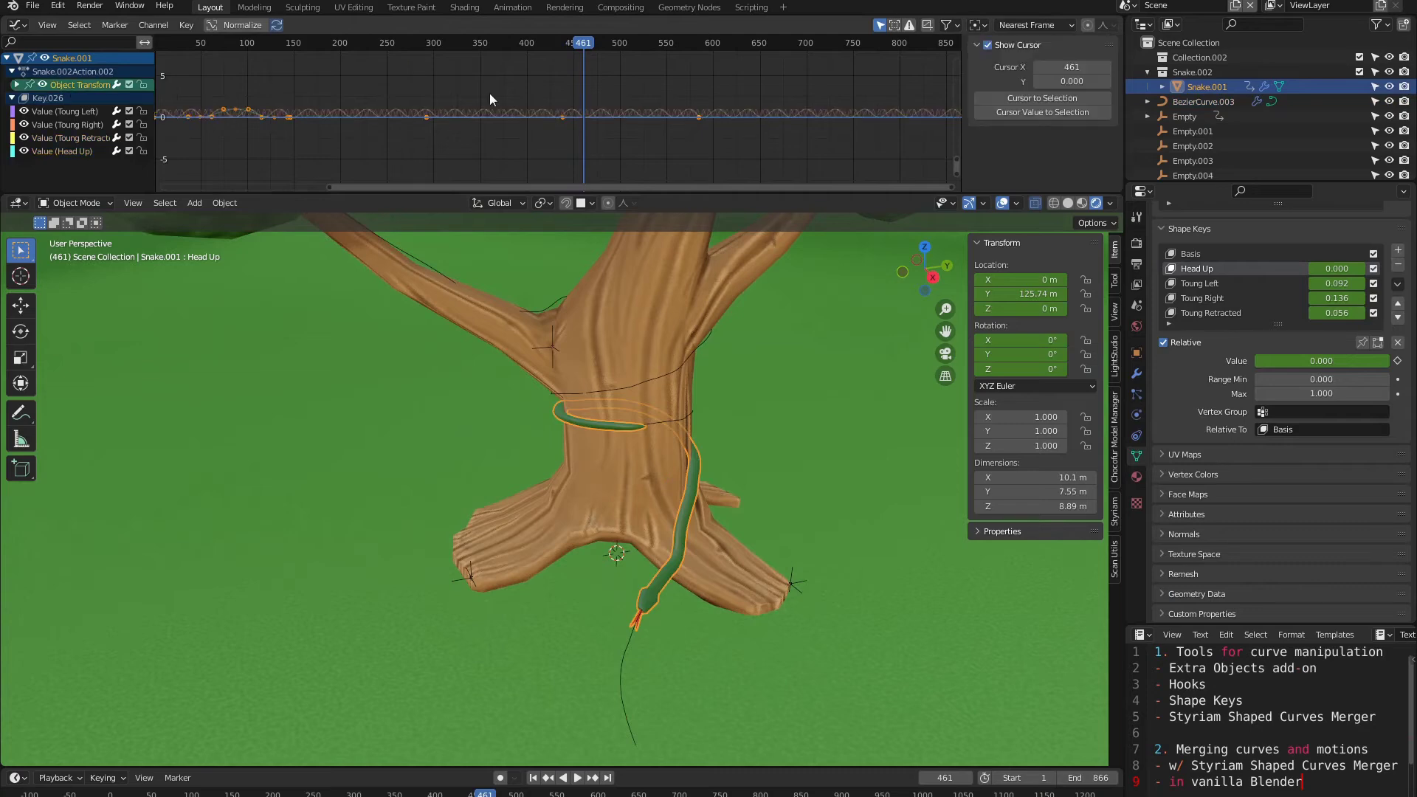
click(16, 85)
click(74, 98)
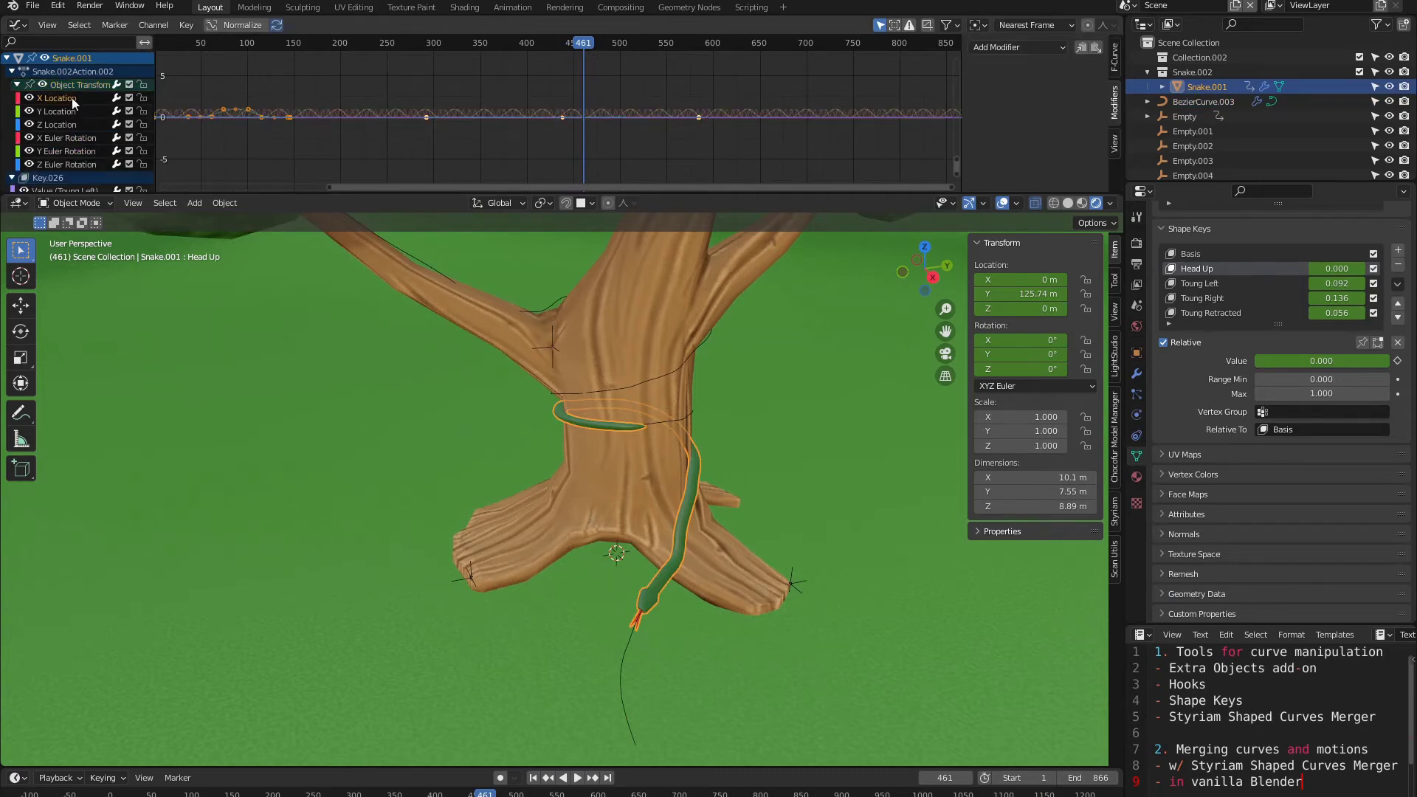
key(x)
click(62, 110)
key(x)
click(64, 112)
key(x)
click(64, 123)
key(x)
click(60, 111)
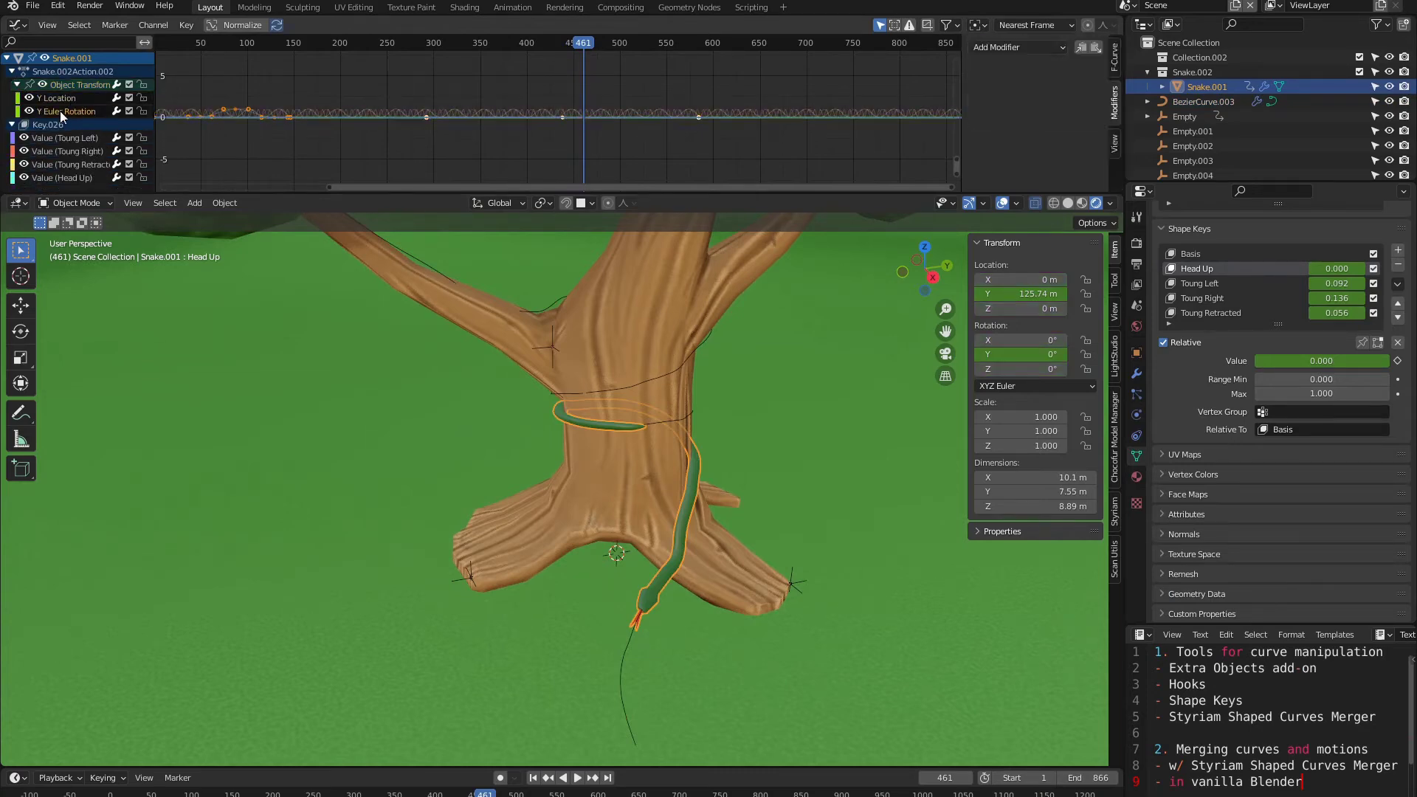
key(x)
Step: Raise the snake's Y Location keyframe at frame 440 to about 132 m
middle_drag(281, 111, 533, 108)
scroll(534, 109, up, 4)
click(529, 115)
key(ctrl+g)
scroll(591, 83, down, 9)
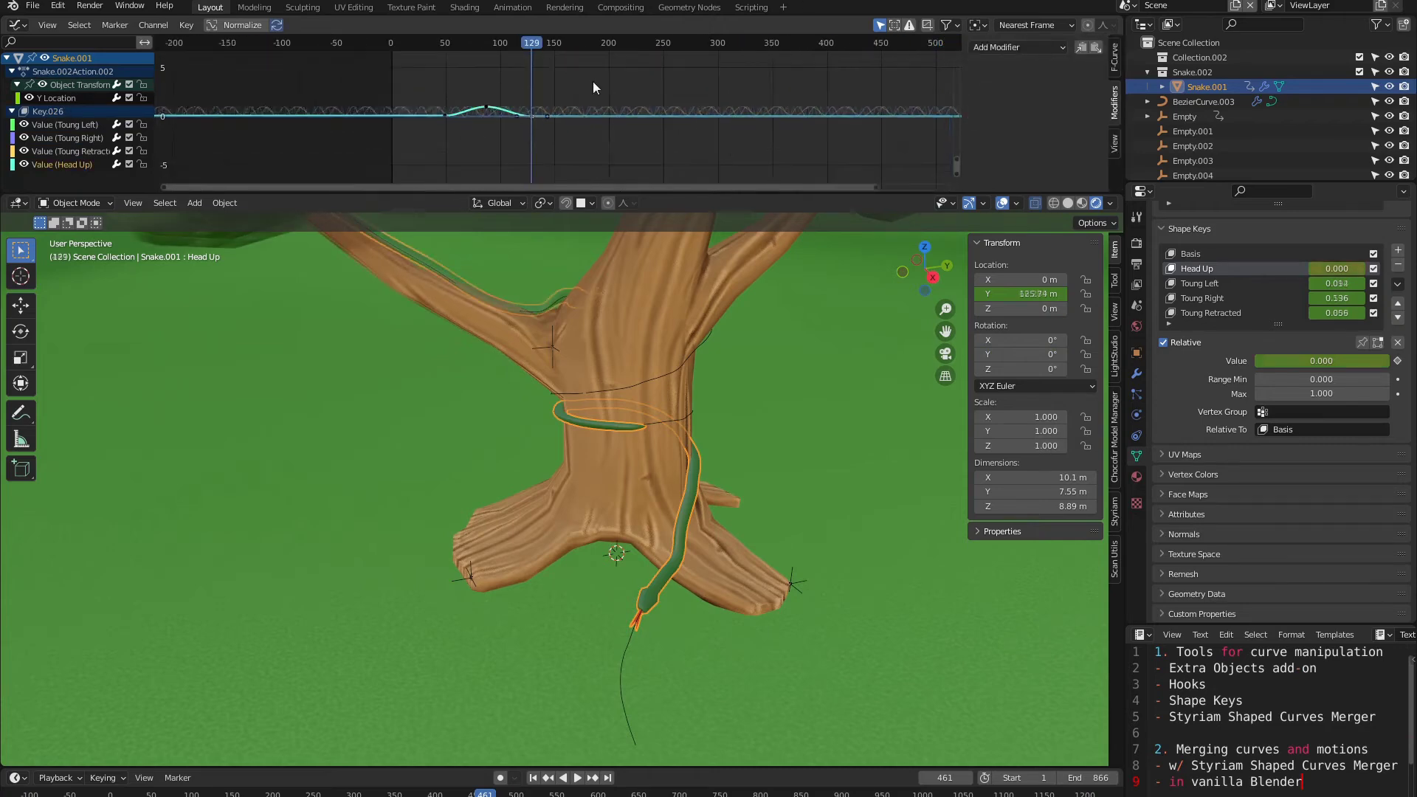
key(Home)
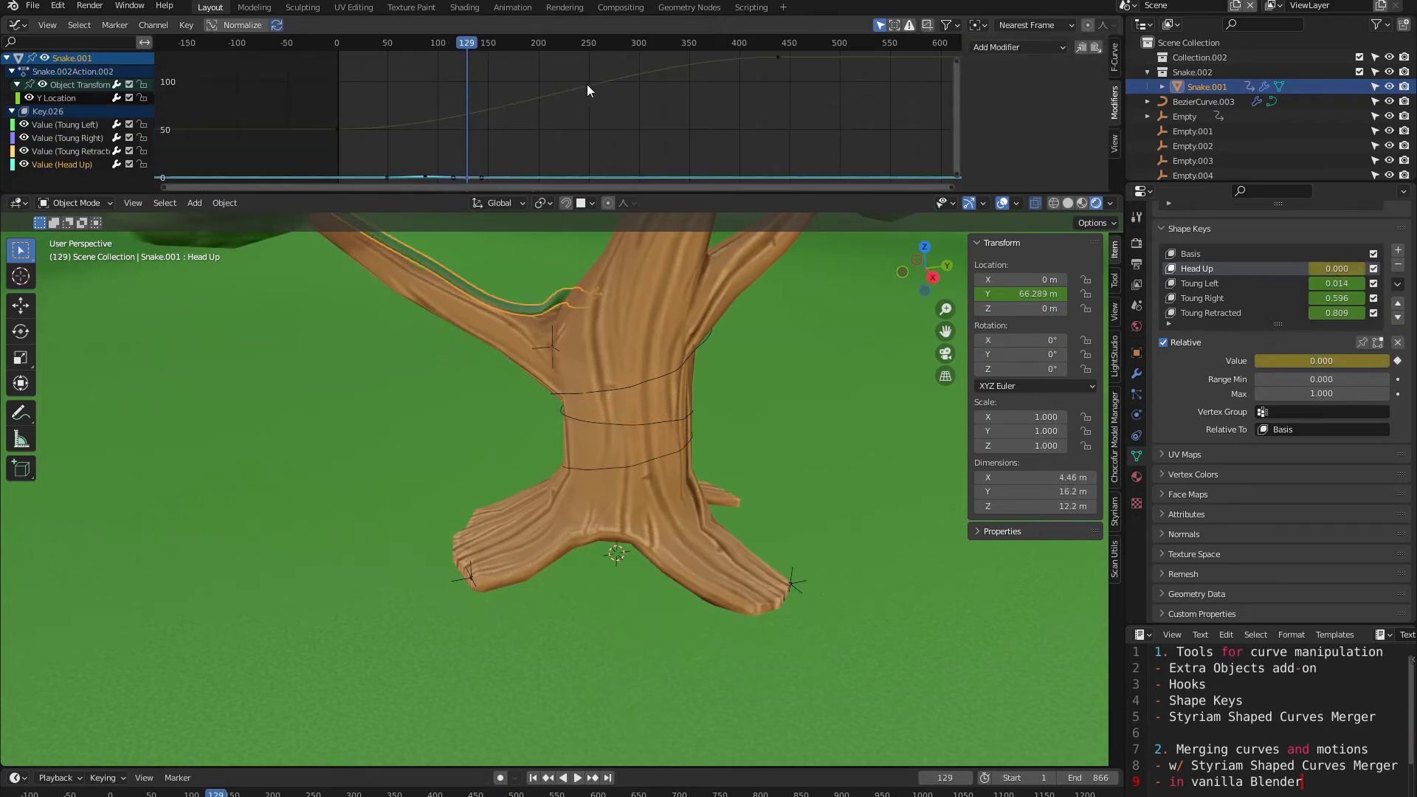
click(56, 98)
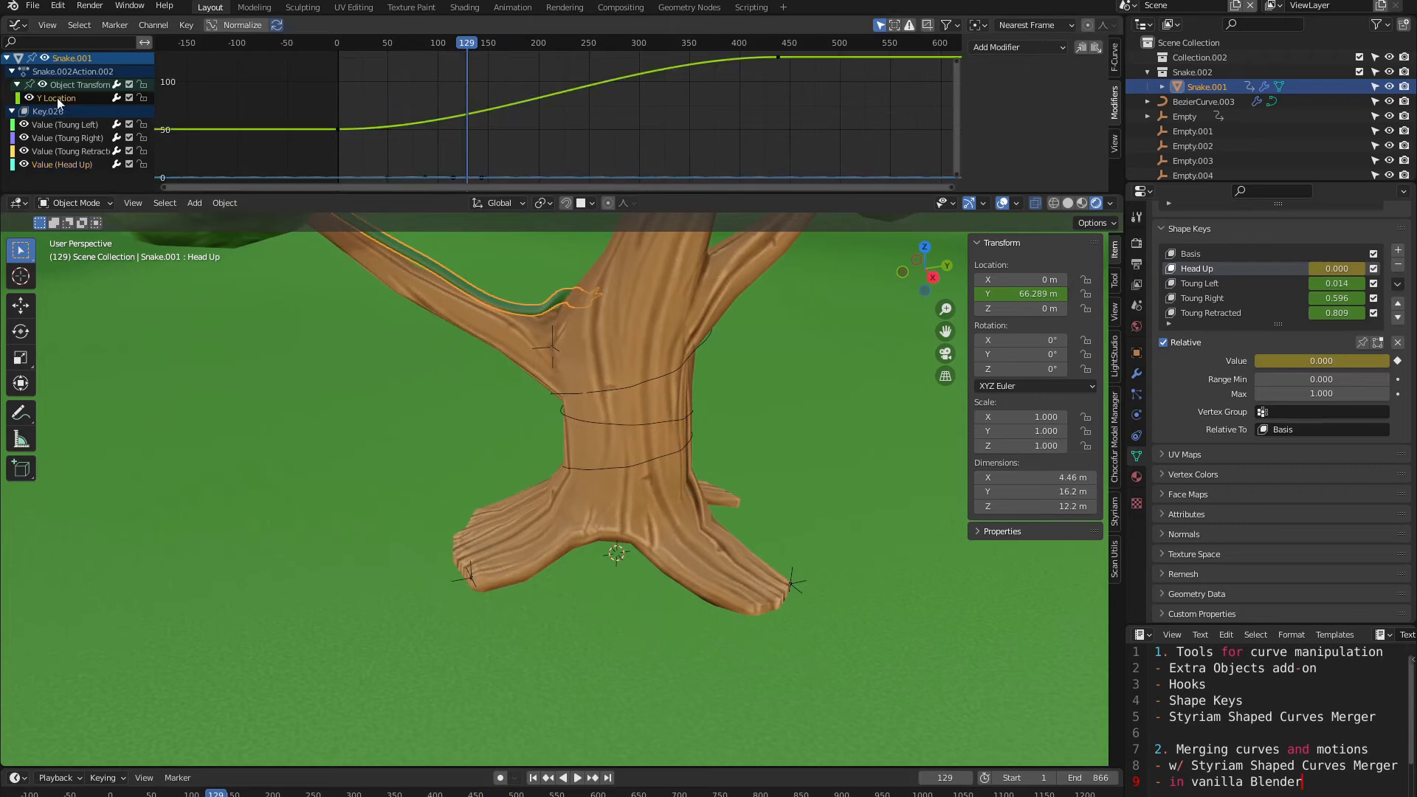
middle_drag(791, 56, 689, 76)
click(675, 77)
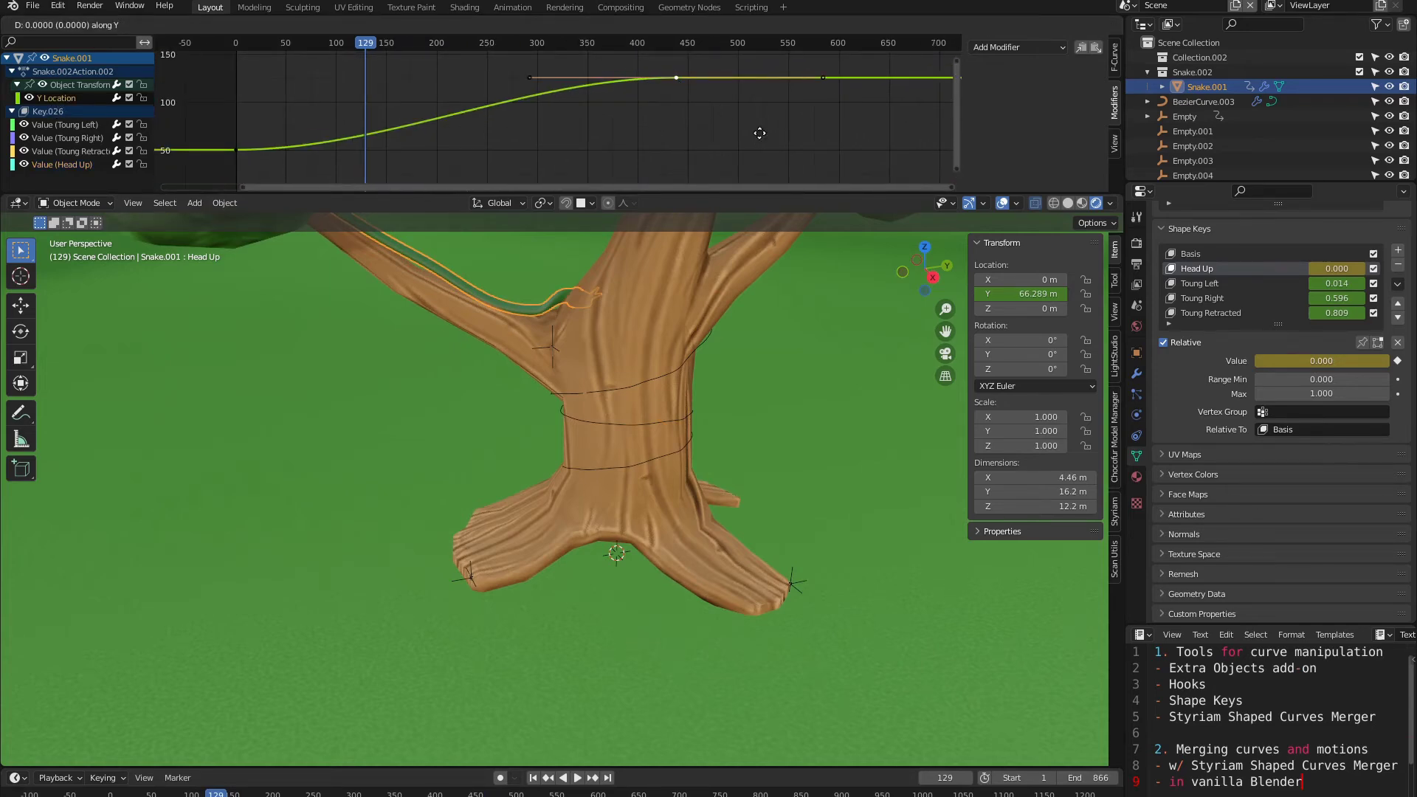
click(678, 44)
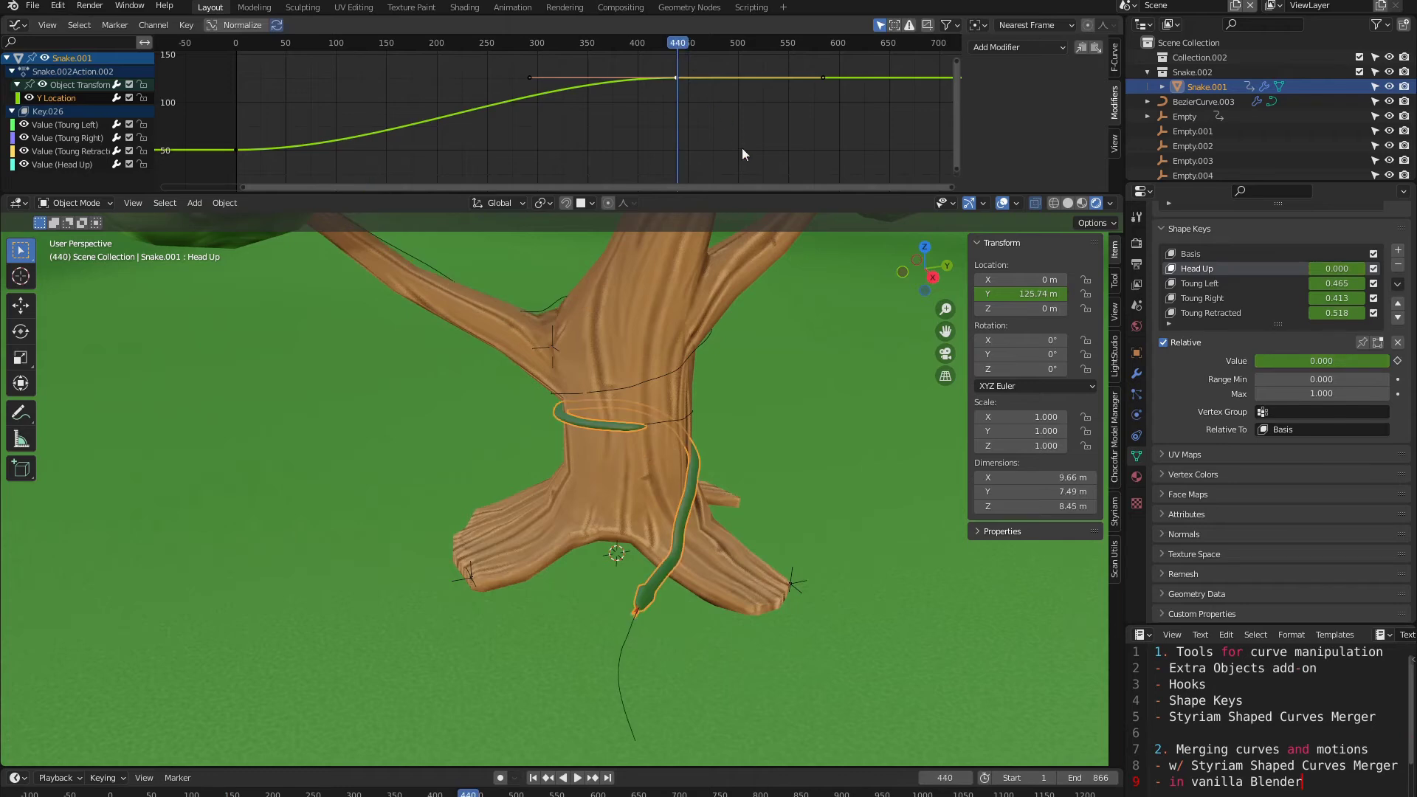
key(g)
key(y)
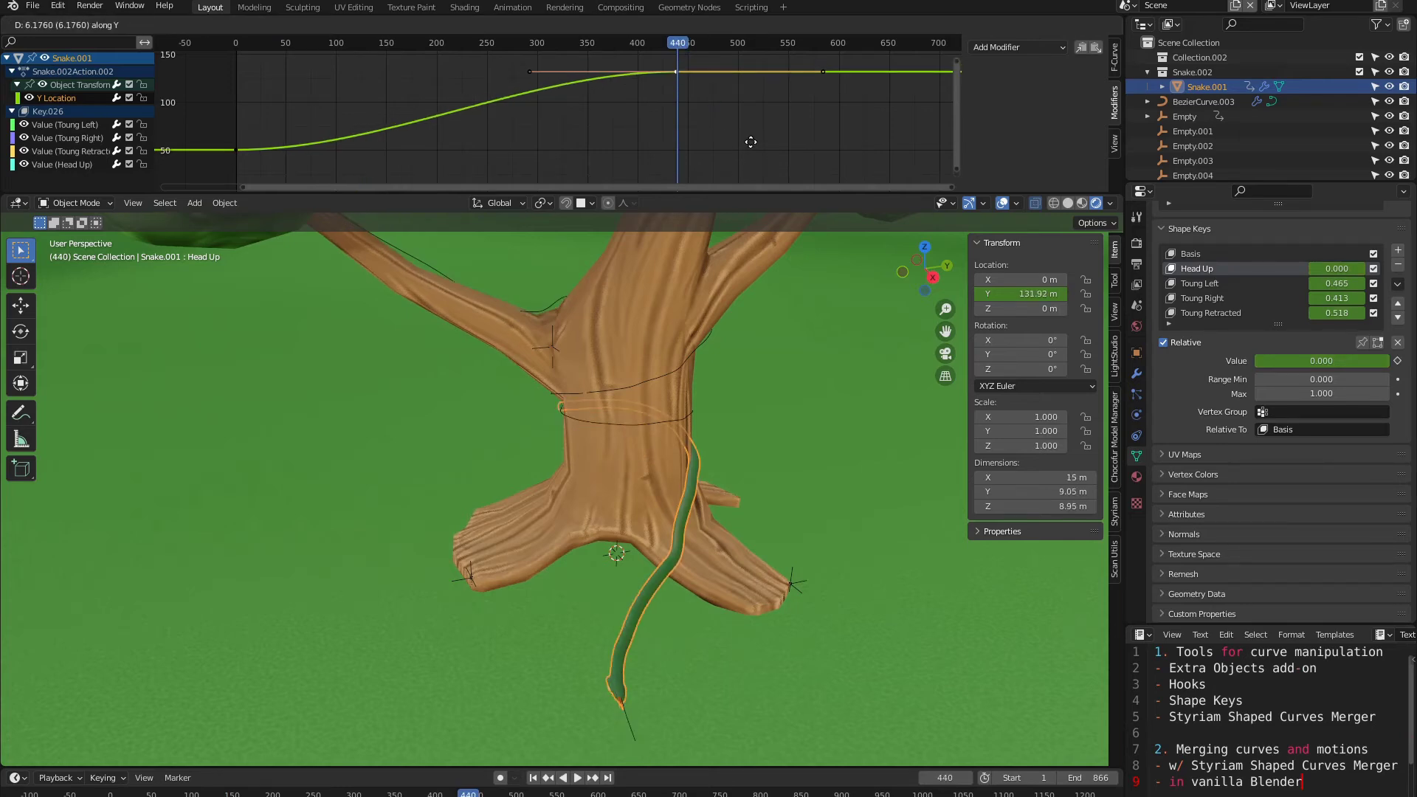
click(751, 138)
Step: Play the animation up to frame 394 to check how far the snake has moved along the trunk
drag(682, 48, 542, 53)
key(space)
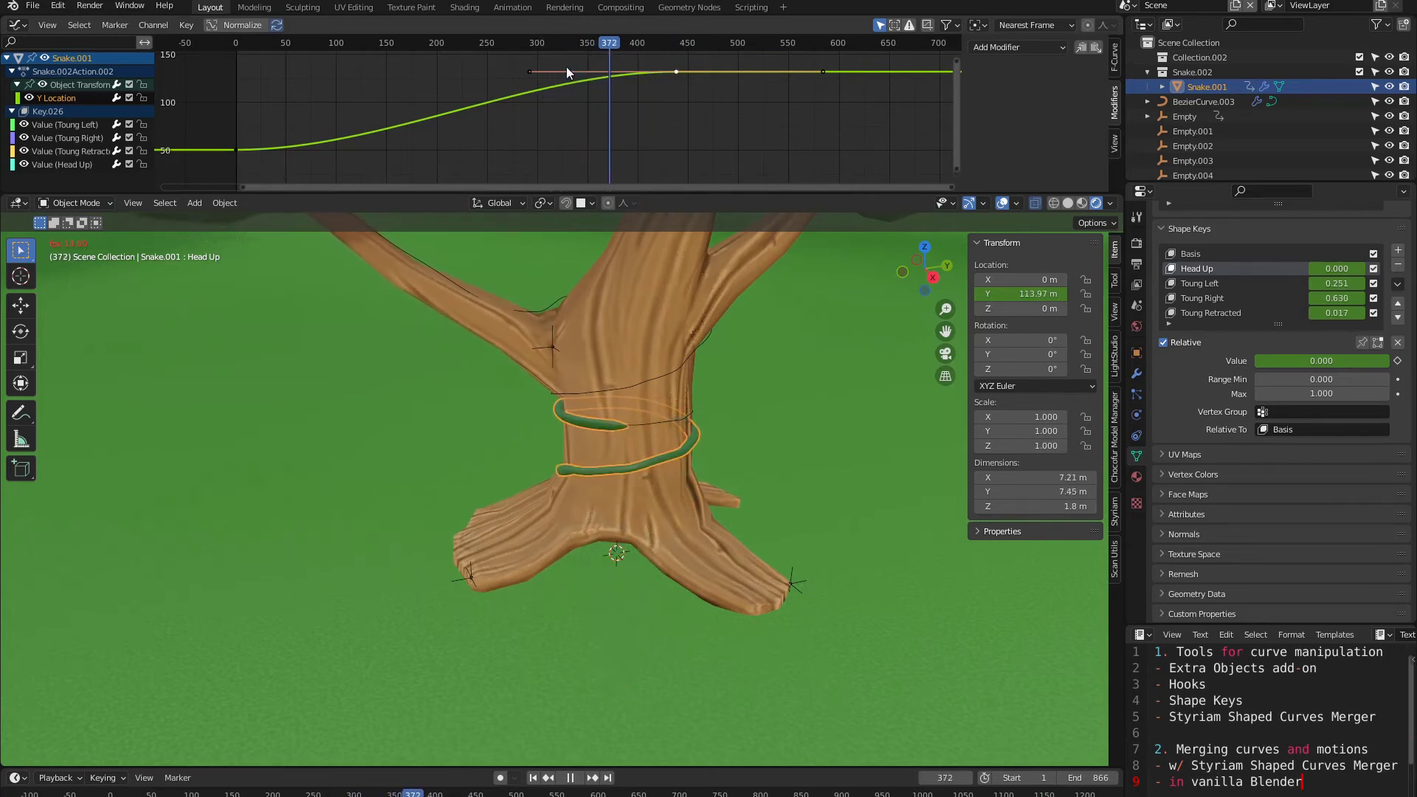
key(space)
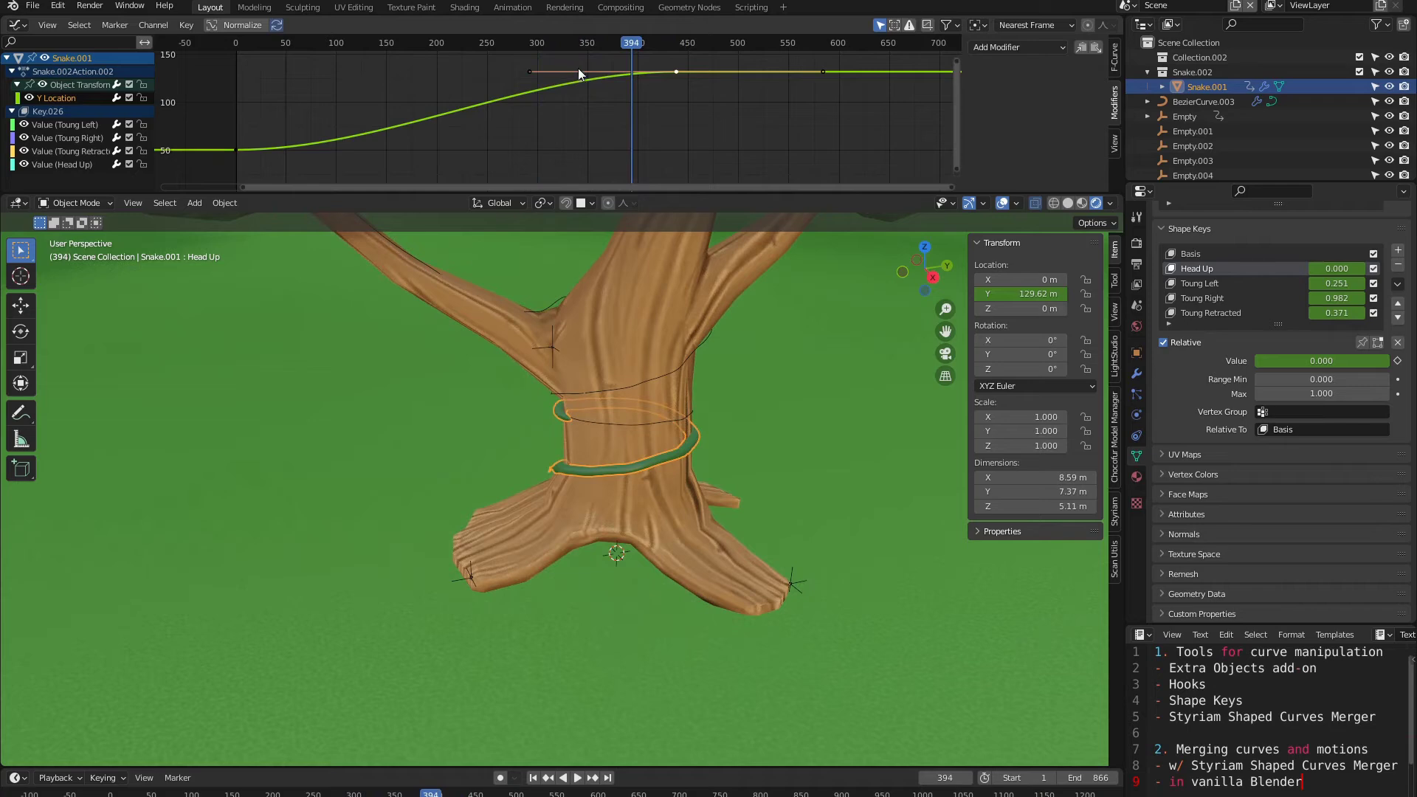
Step: Select the merged curve and show its Key 1 shape key animation curve in full
click(641, 379)
click(645, 382)
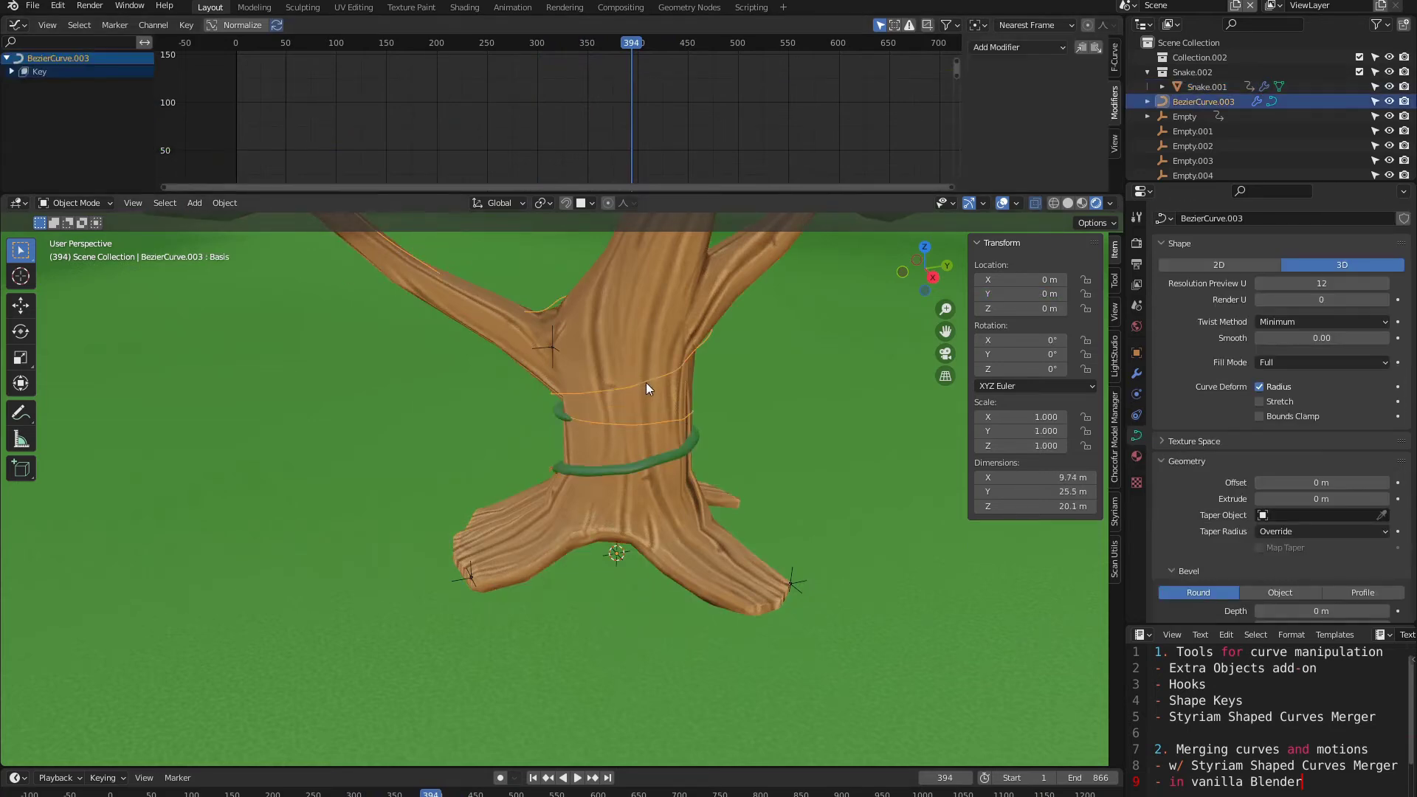
scroll(1216, 437, down, 10)
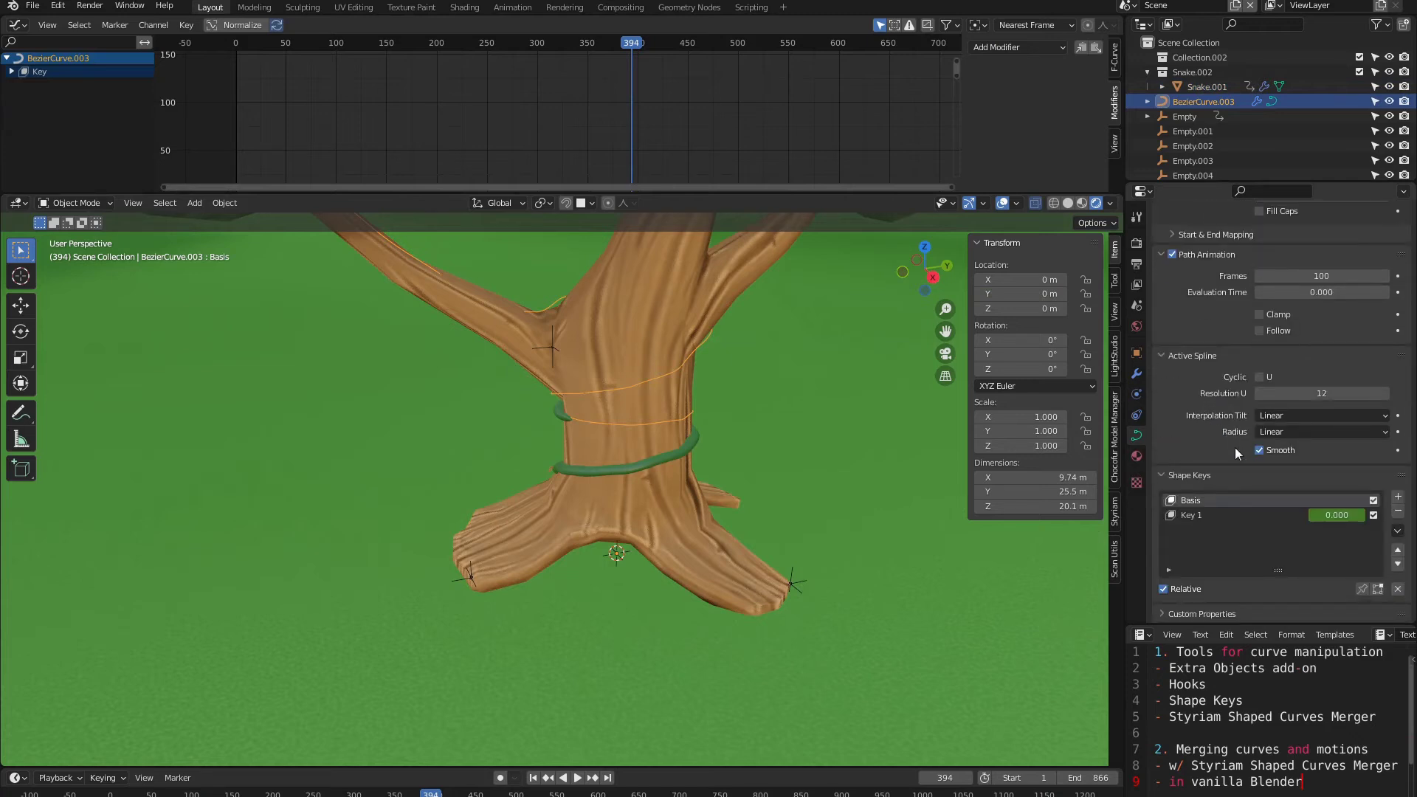
click(1213, 514)
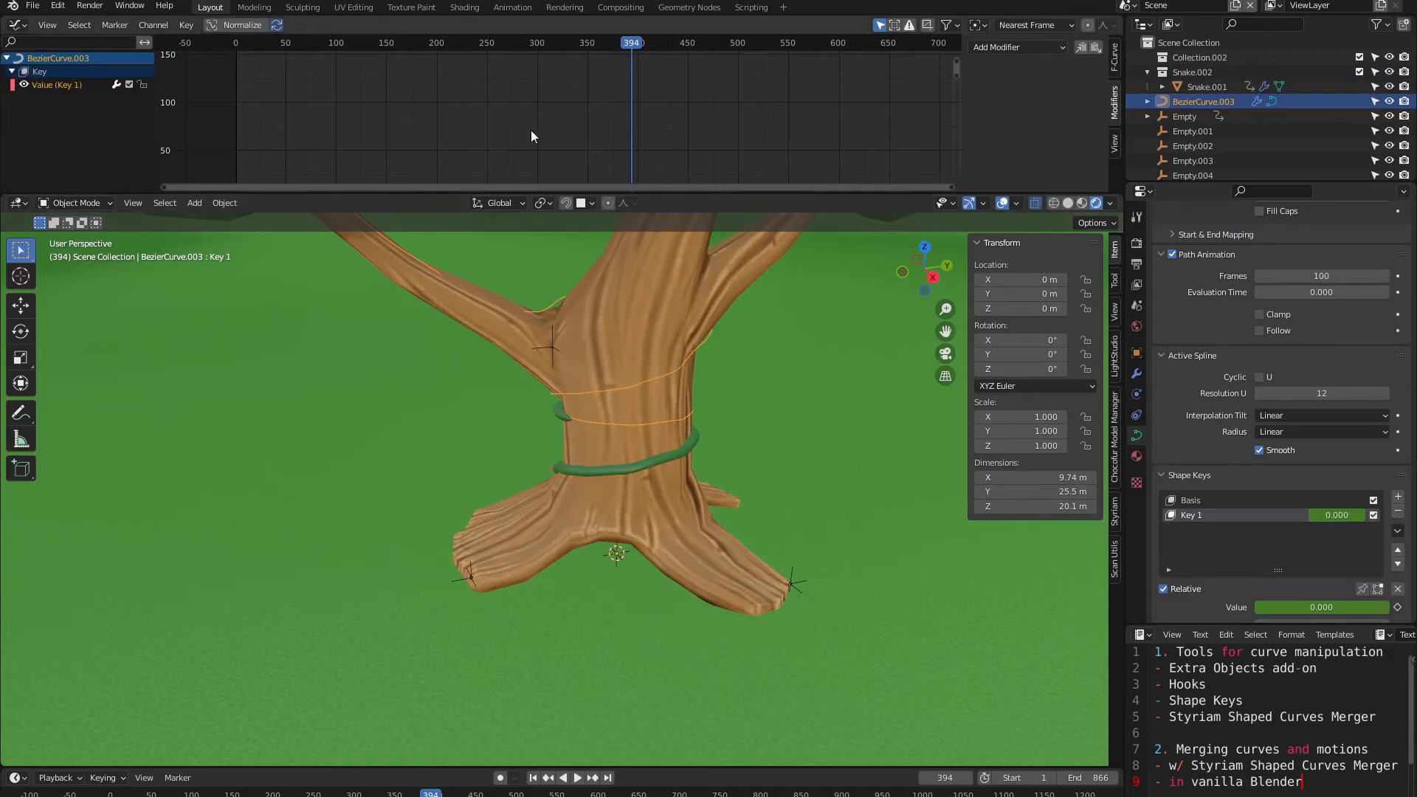
key(Home)
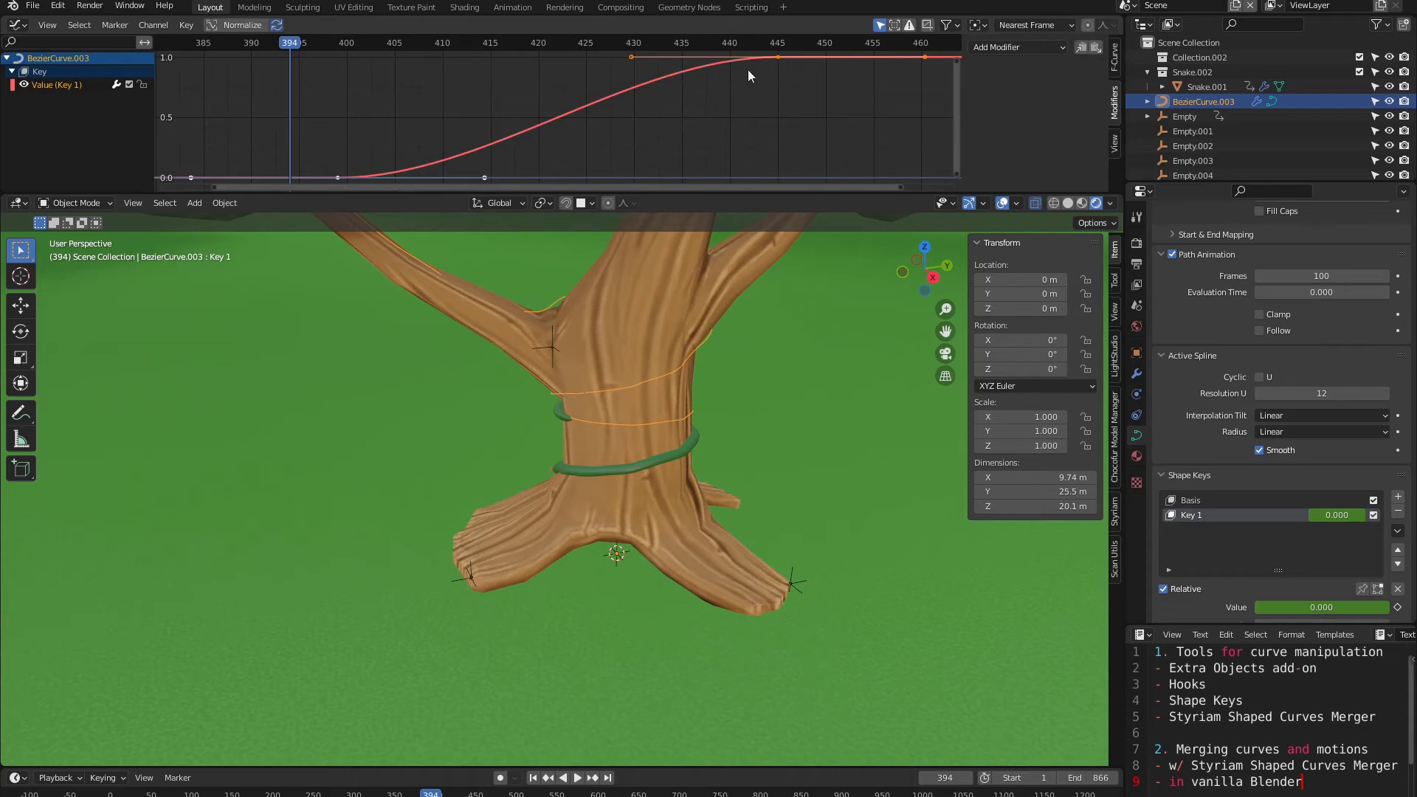
key(g)
key(x)
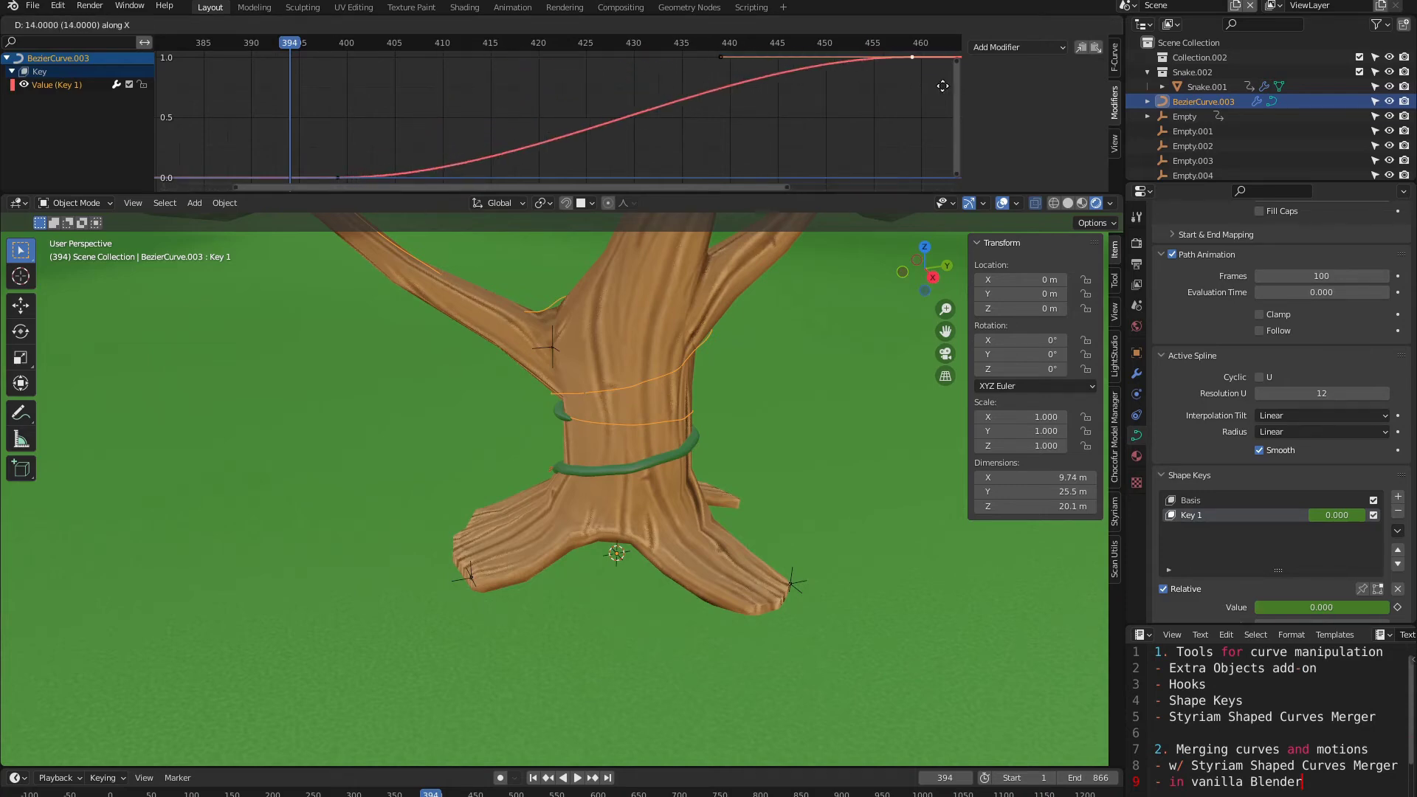
right_click(605, 41)
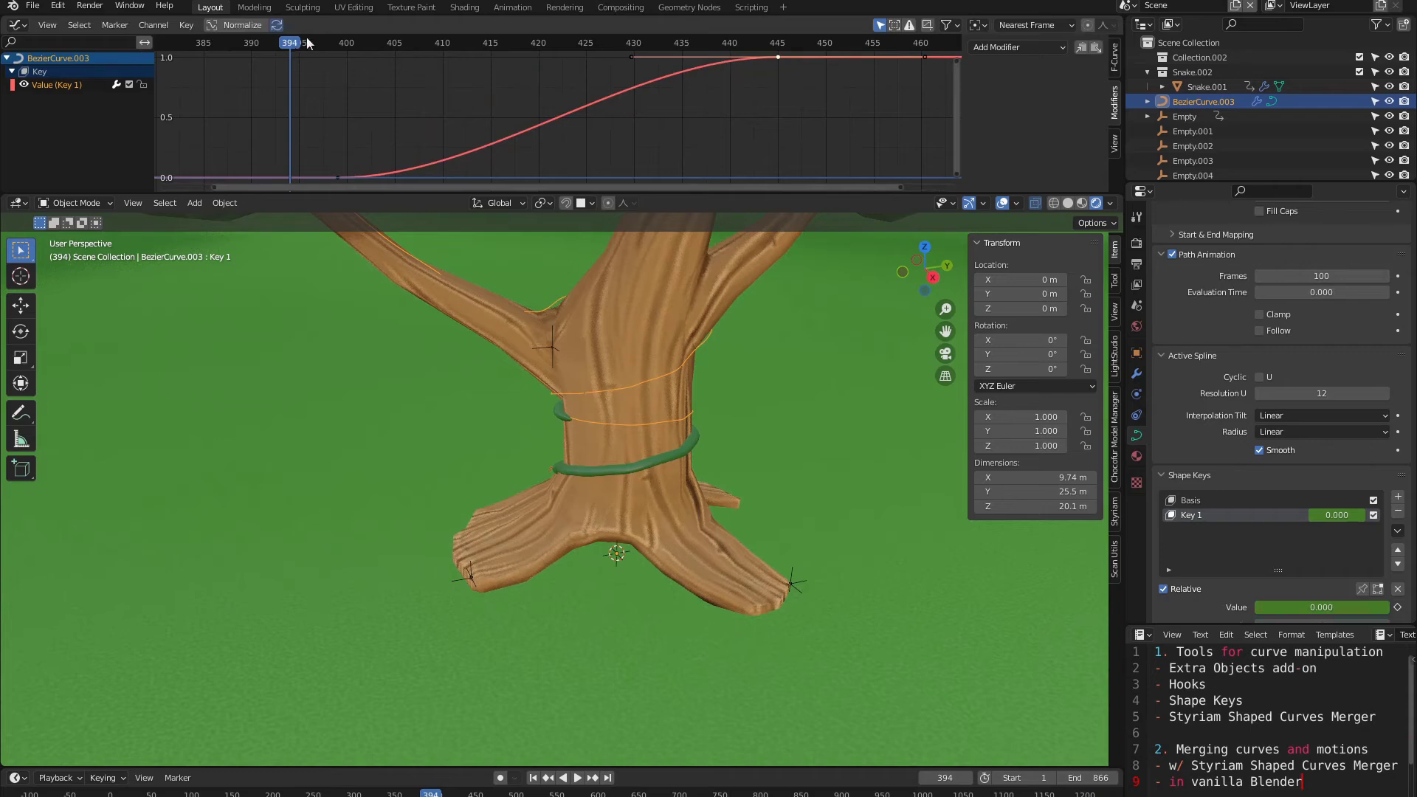
Step: Shift the merged curve's Key 1 keyframes earlier, the 0.000 key to about frame 319 and the 1.000 key to about frame 386
drag(308, 44, 642, 45)
key(space)
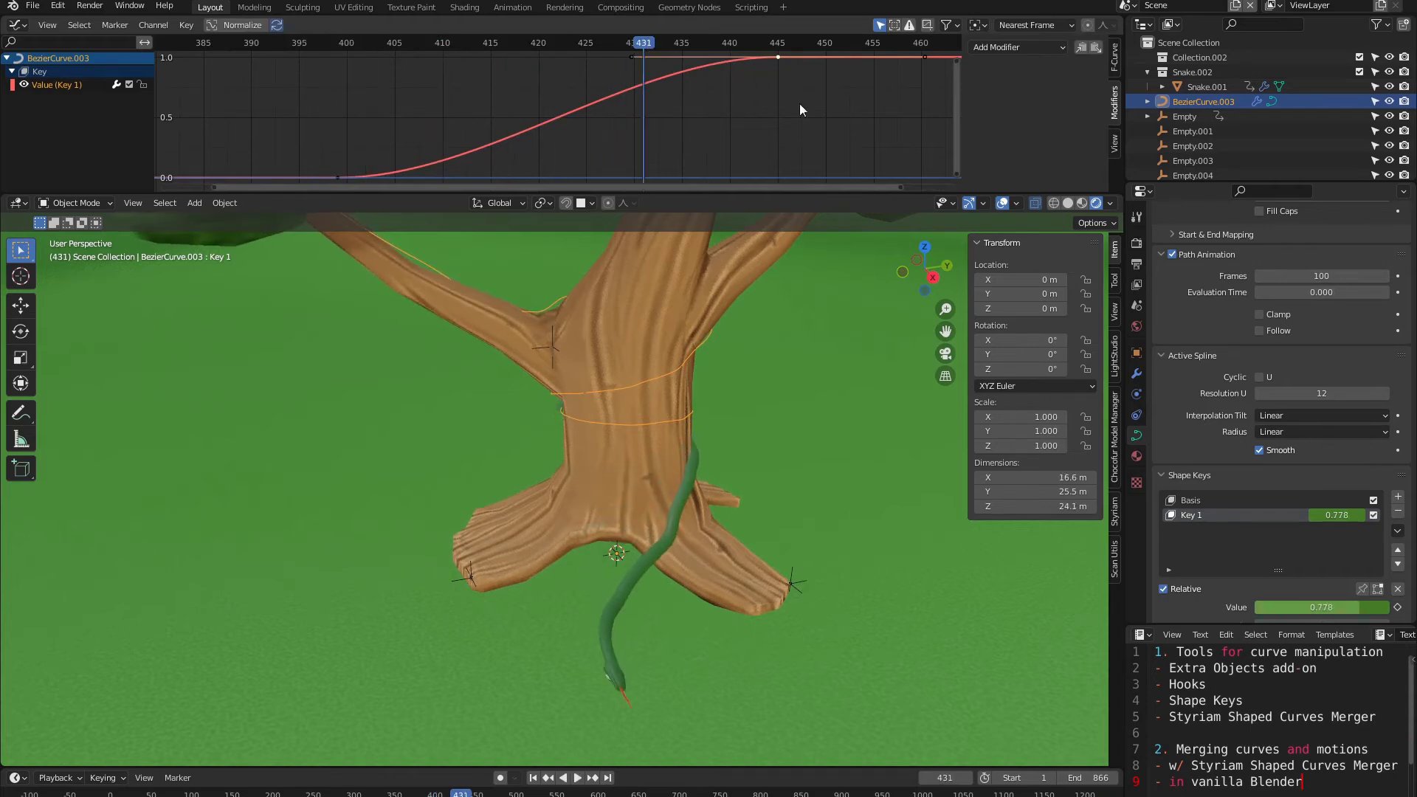
key(g)
key(x)
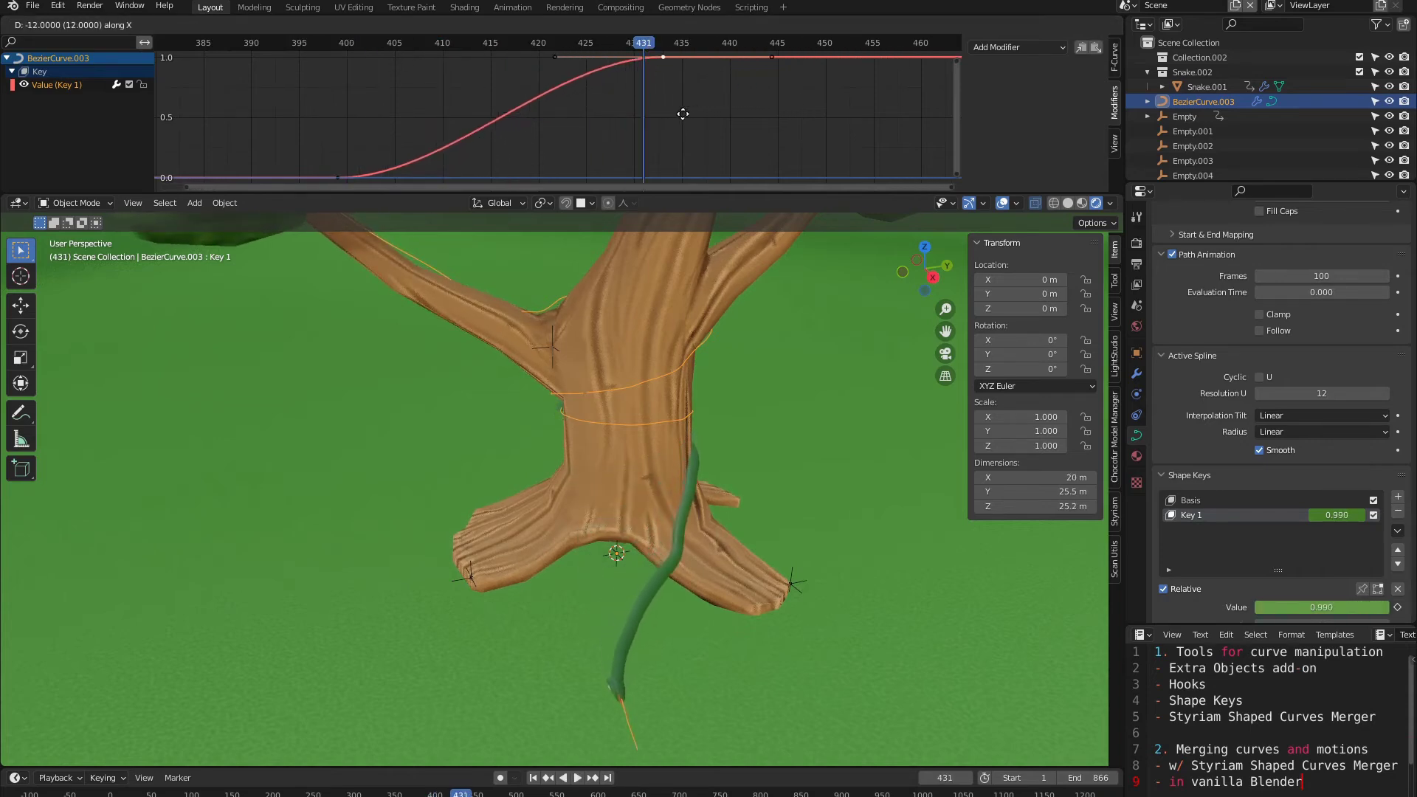
click(663, 77)
drag(624, 50, 465, 66)
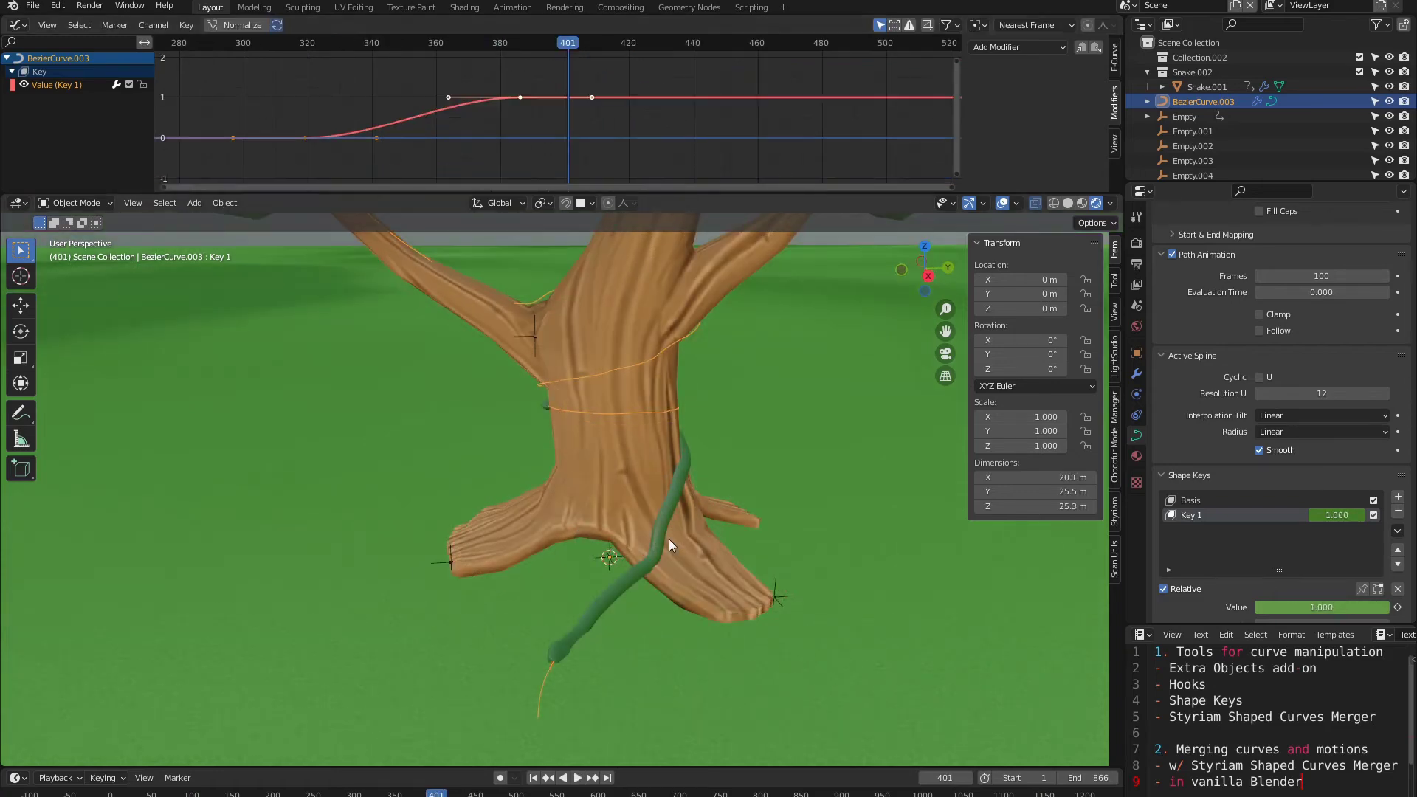
Step: Tilt the ground-end control point of the merged curve's Key 1 shape by about 33° using proportional editing with Sharp falloff
key(Tab)
click(534, 729)
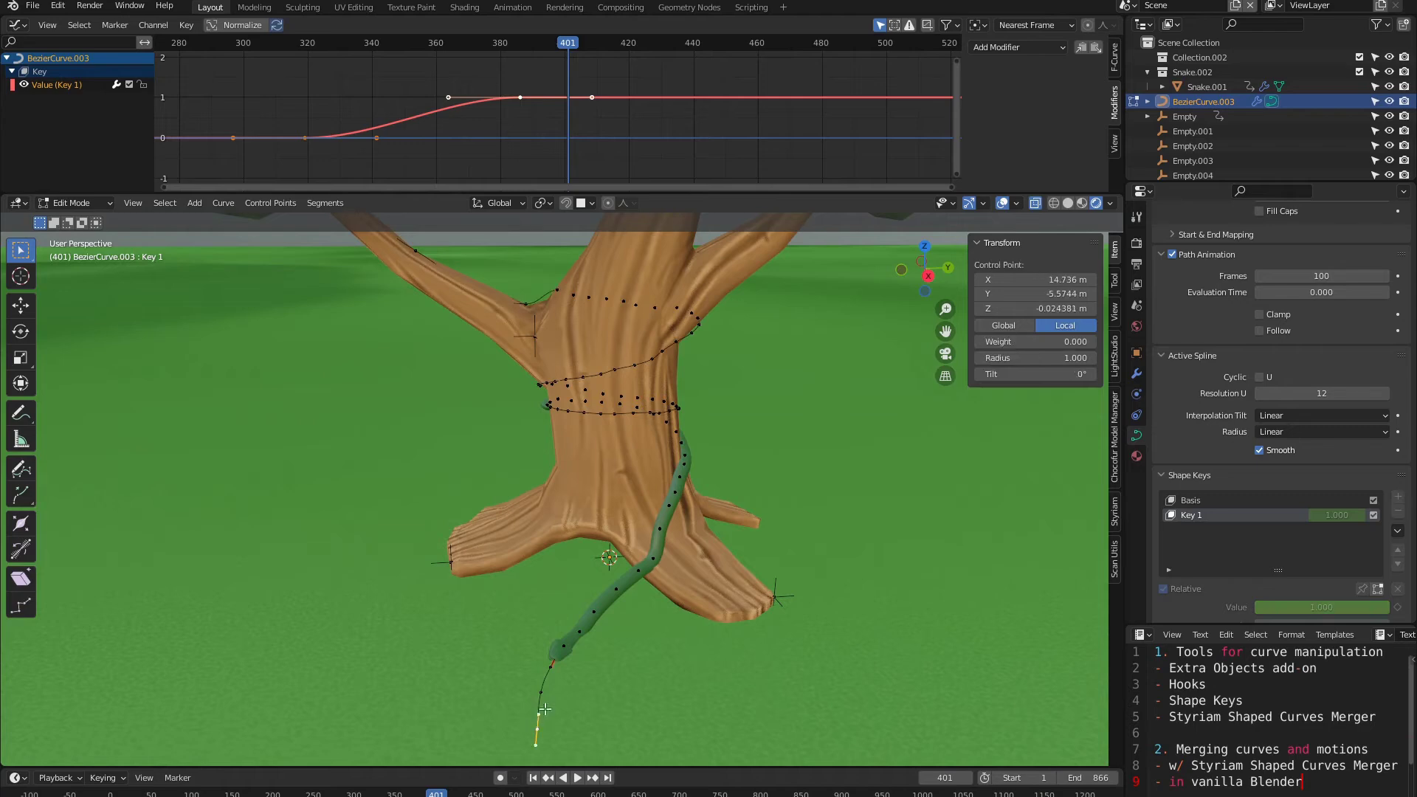
shift+middle_drag(593, 650, 575, 589)
middle_drag(617, 533, 614, 552)
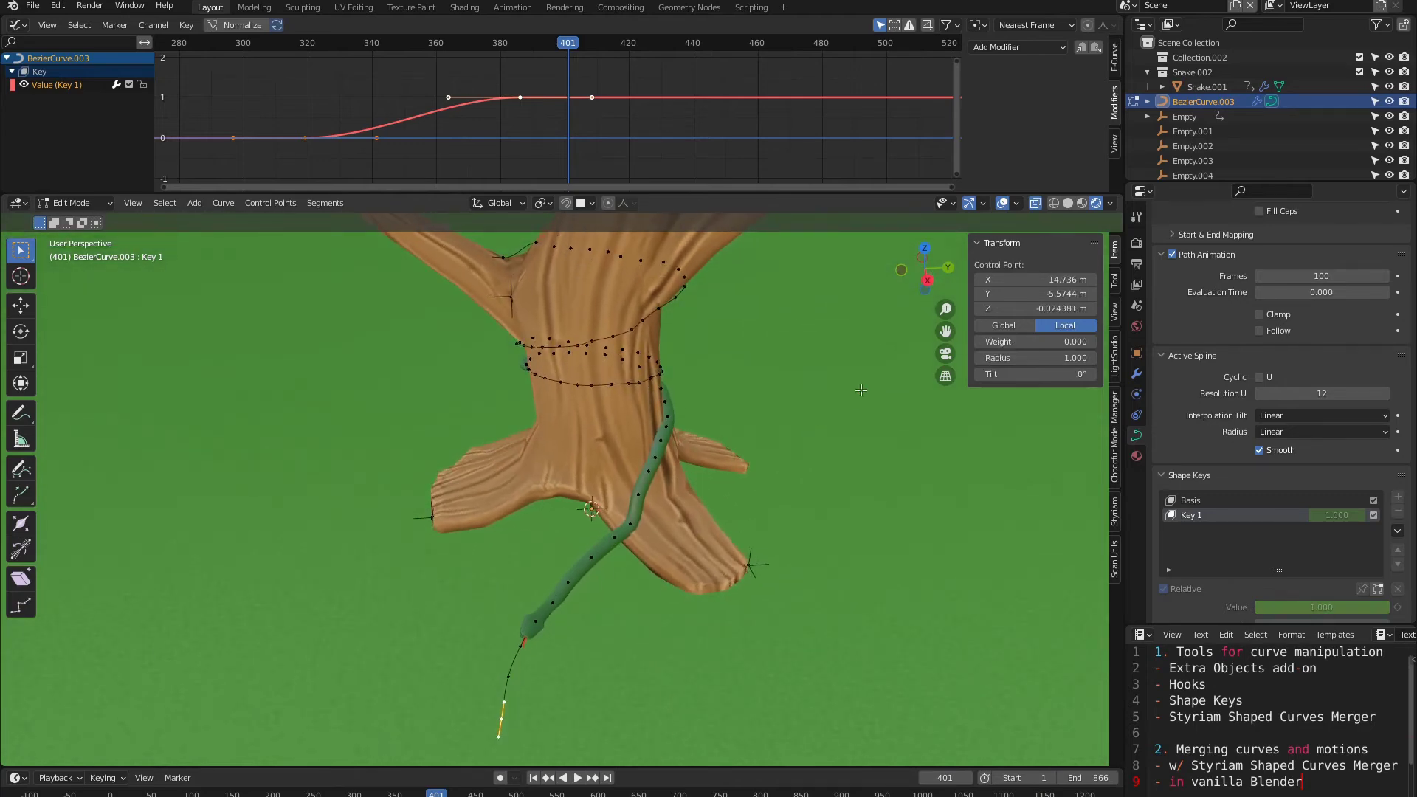
key(ctrl+t)
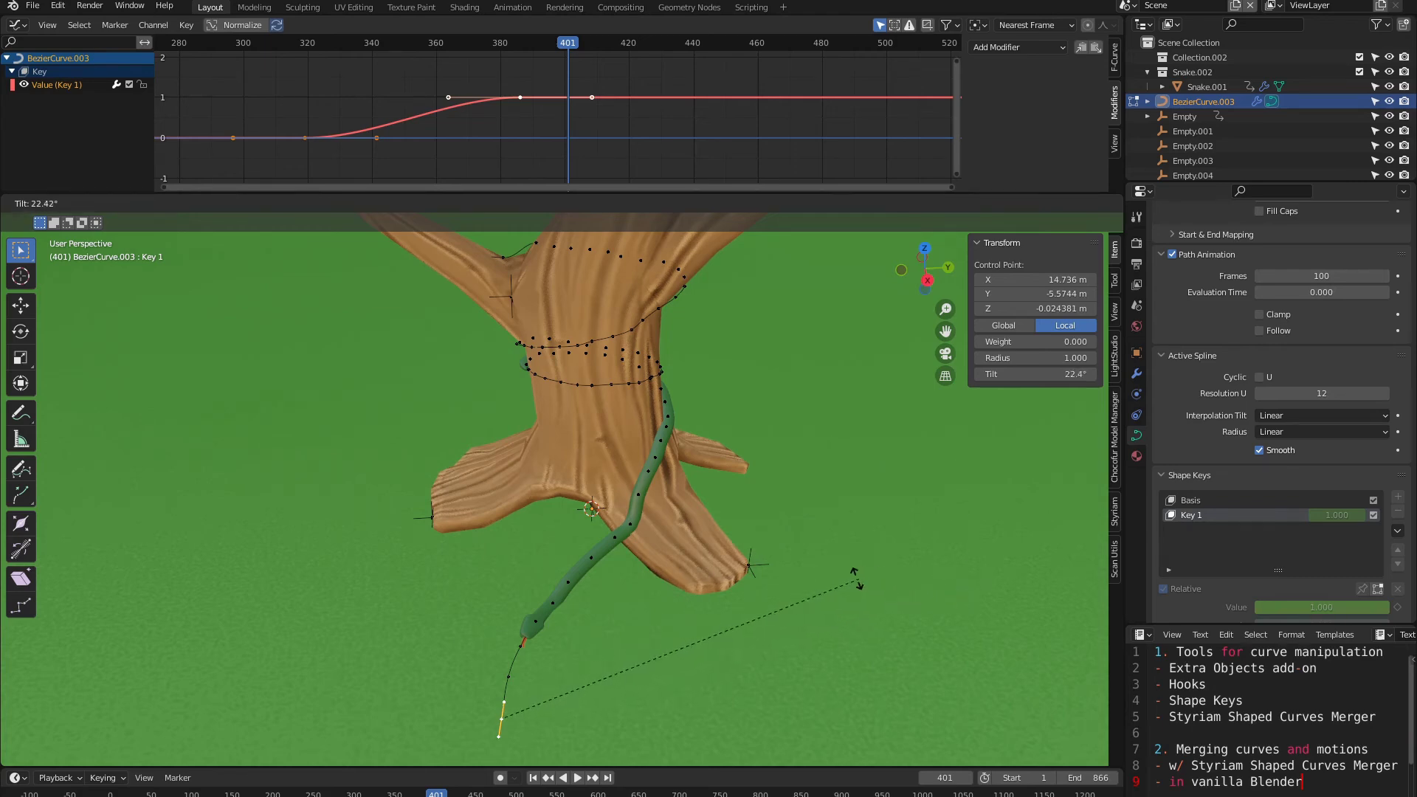
right_click(857, 579)
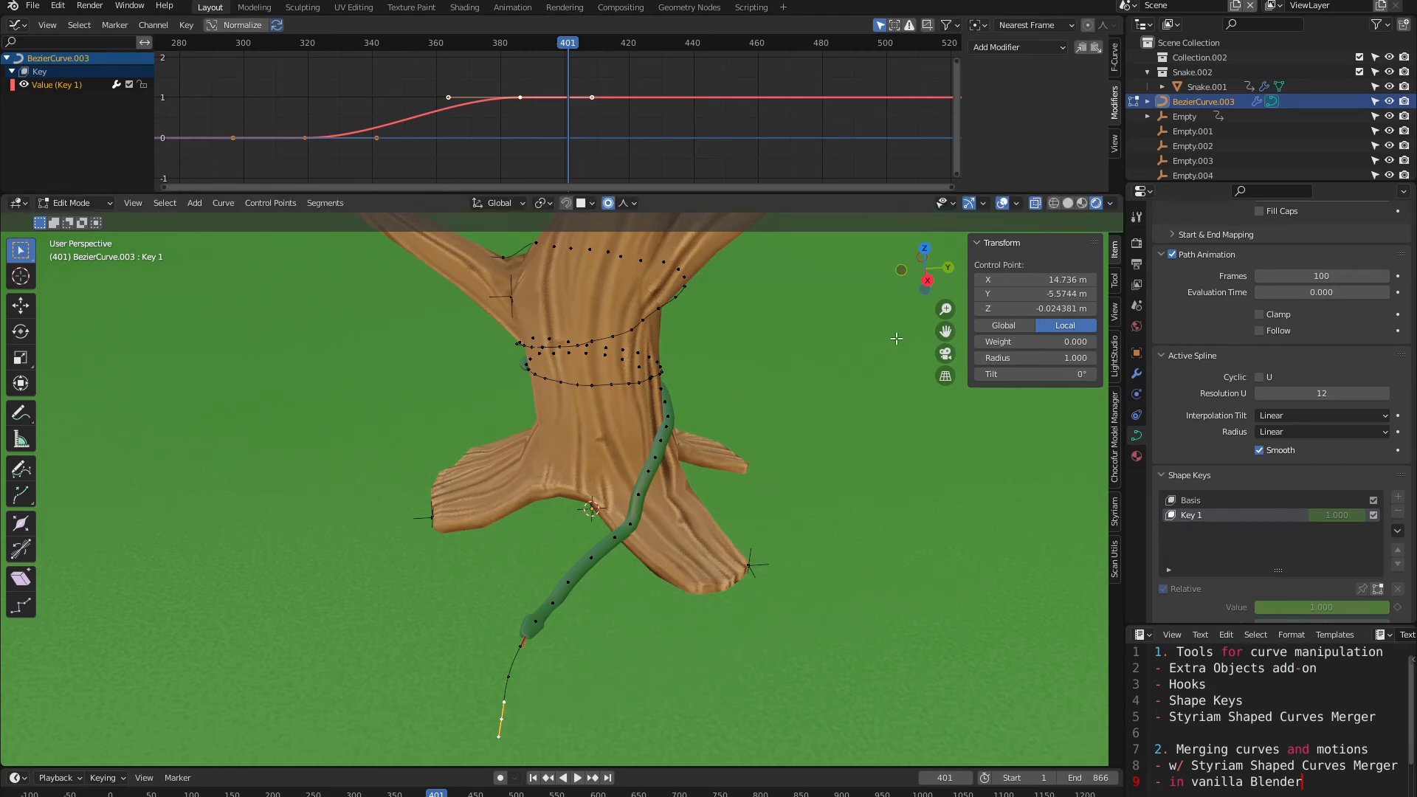
key(ctrl+t)
scroll(975, 528, up, 3)
scroll(965, 529, down, 12)
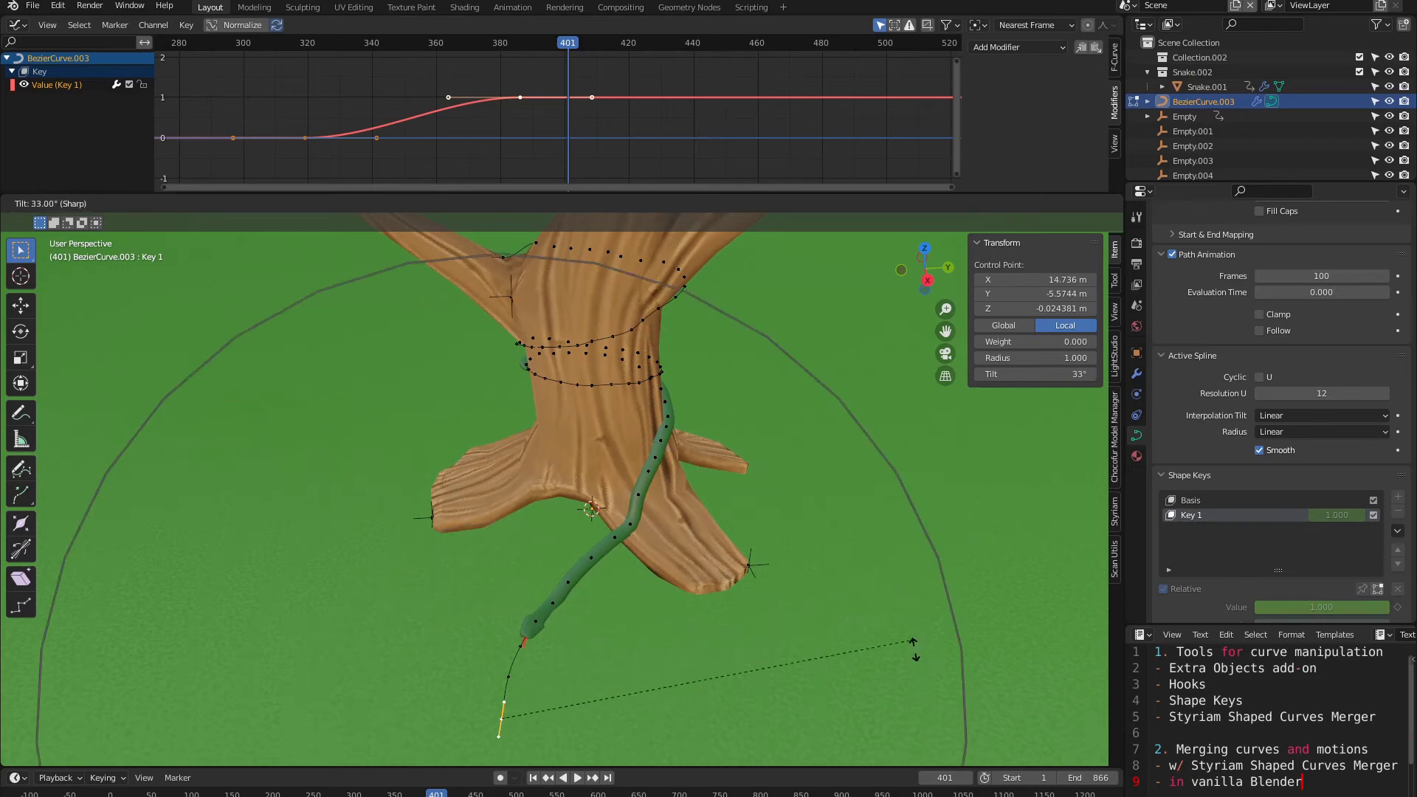
scroll(914, 648, up, 10)
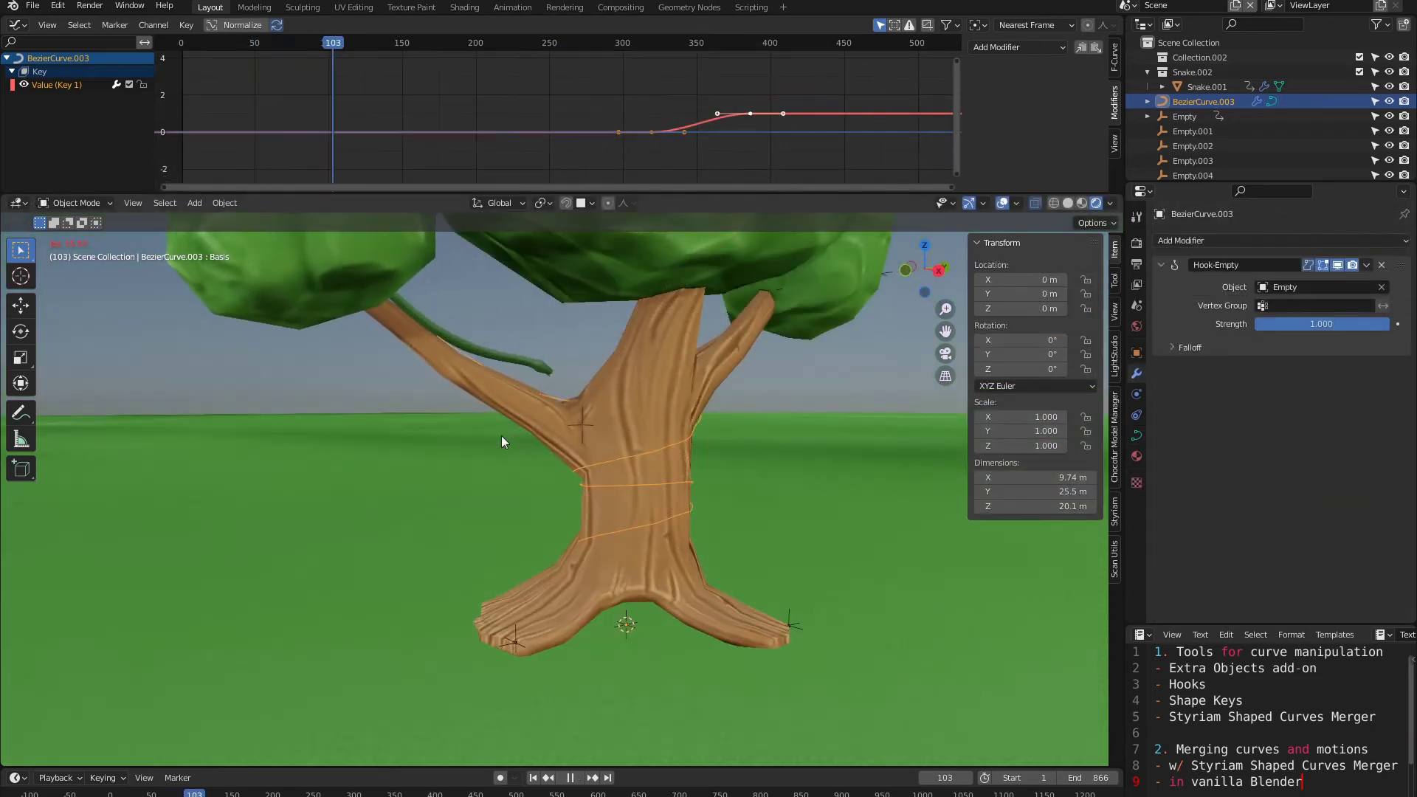
Step: Play the animation and follow the snake around the trunk and down to the ground from all sides
middle_drag(516, 433, 949, 448)
middle_drag(486, 466, 774, 447)
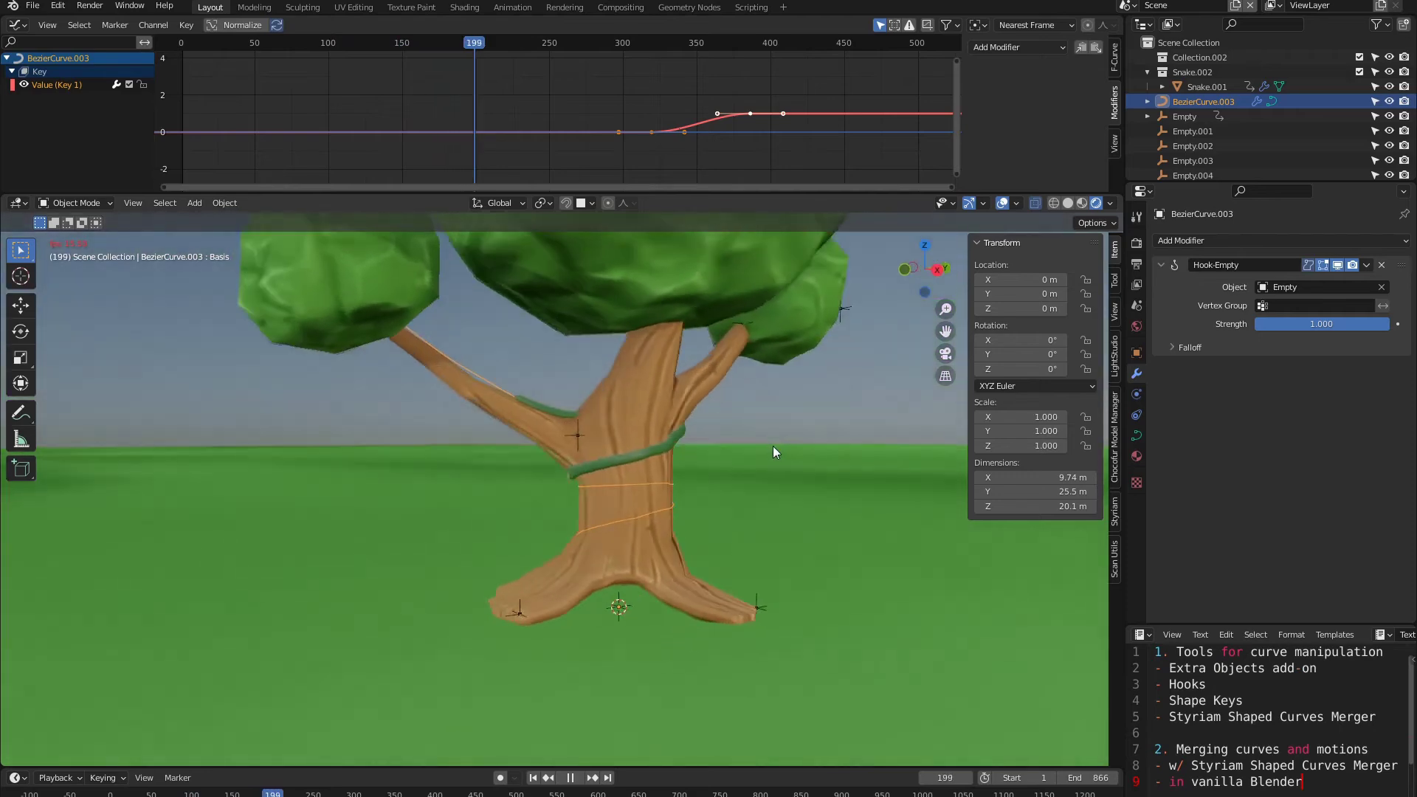
middle_drag(582, 464, 976, 465)
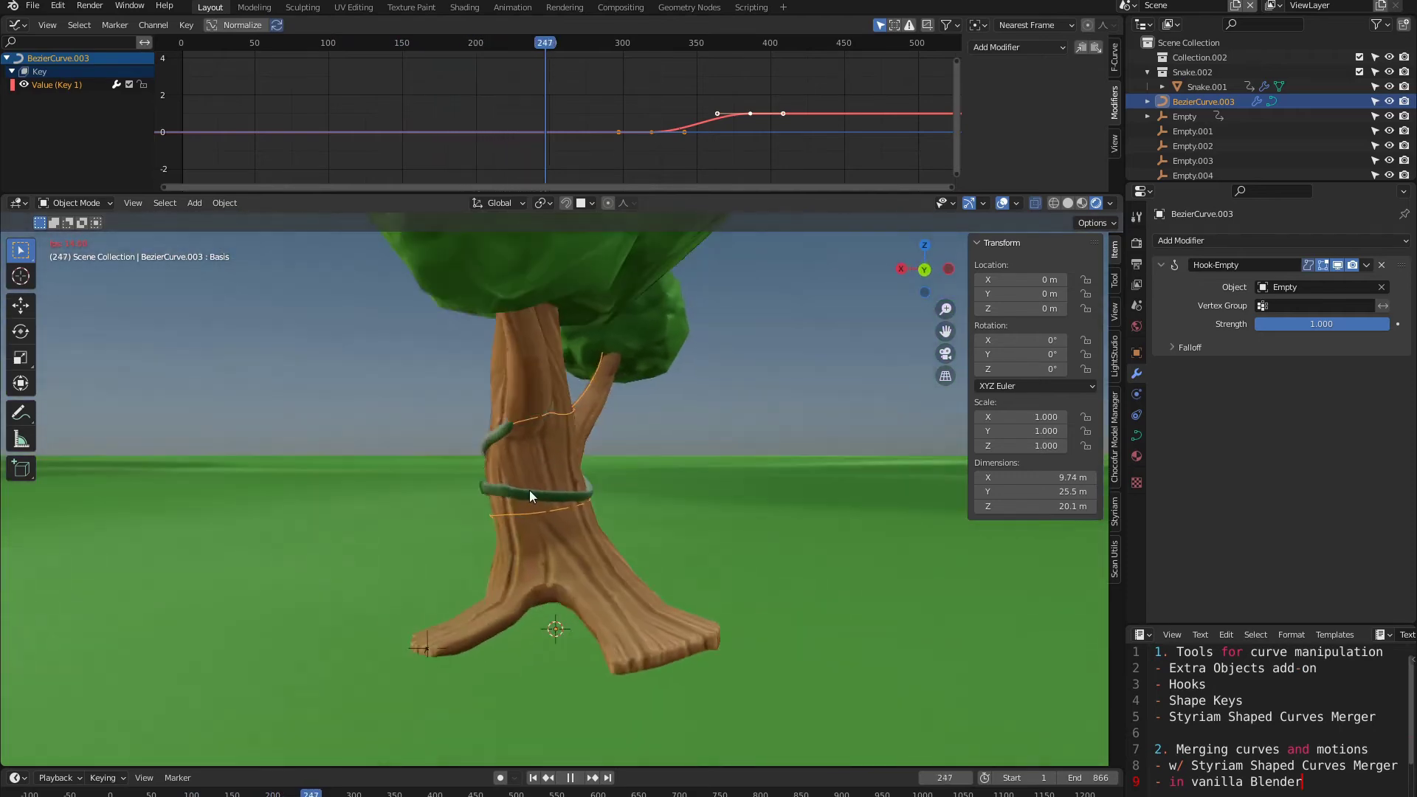
middle_drag(529, 490, 894, 486)
middle_drag(574, 509, 830, 499)
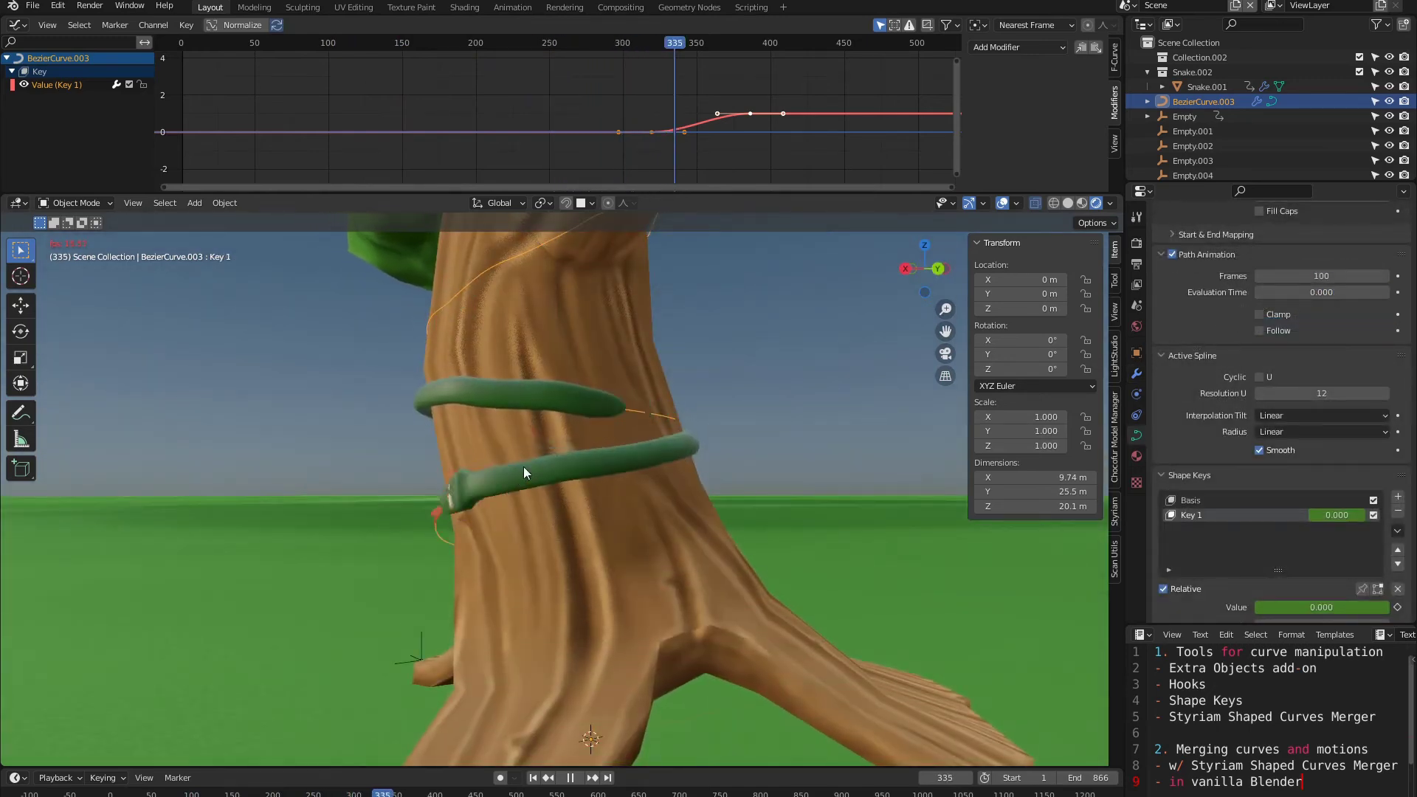
scroll(529, 466, down, 5)
middle_drag(608, 467, 639, 478)
scroll(642, 484, up, 2)
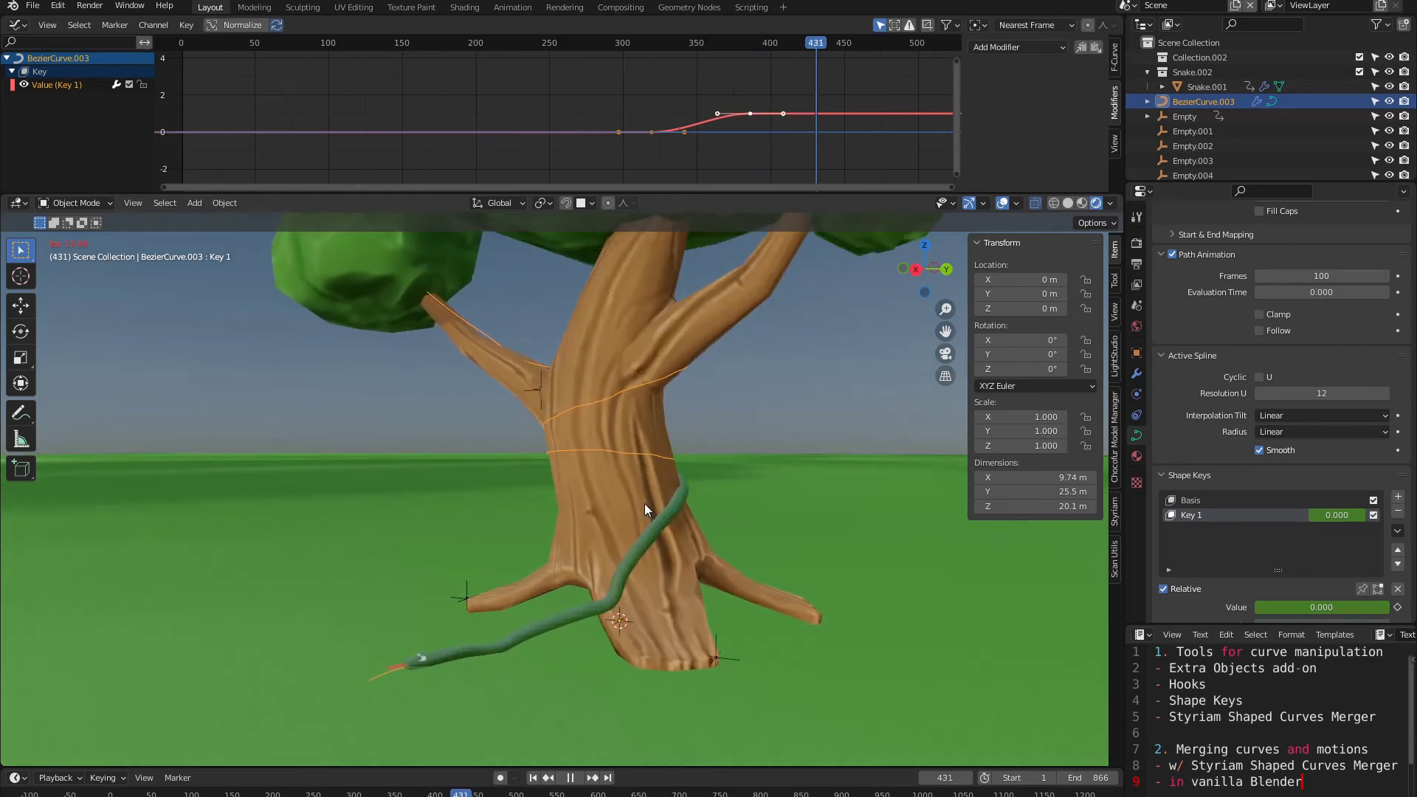
key(space)
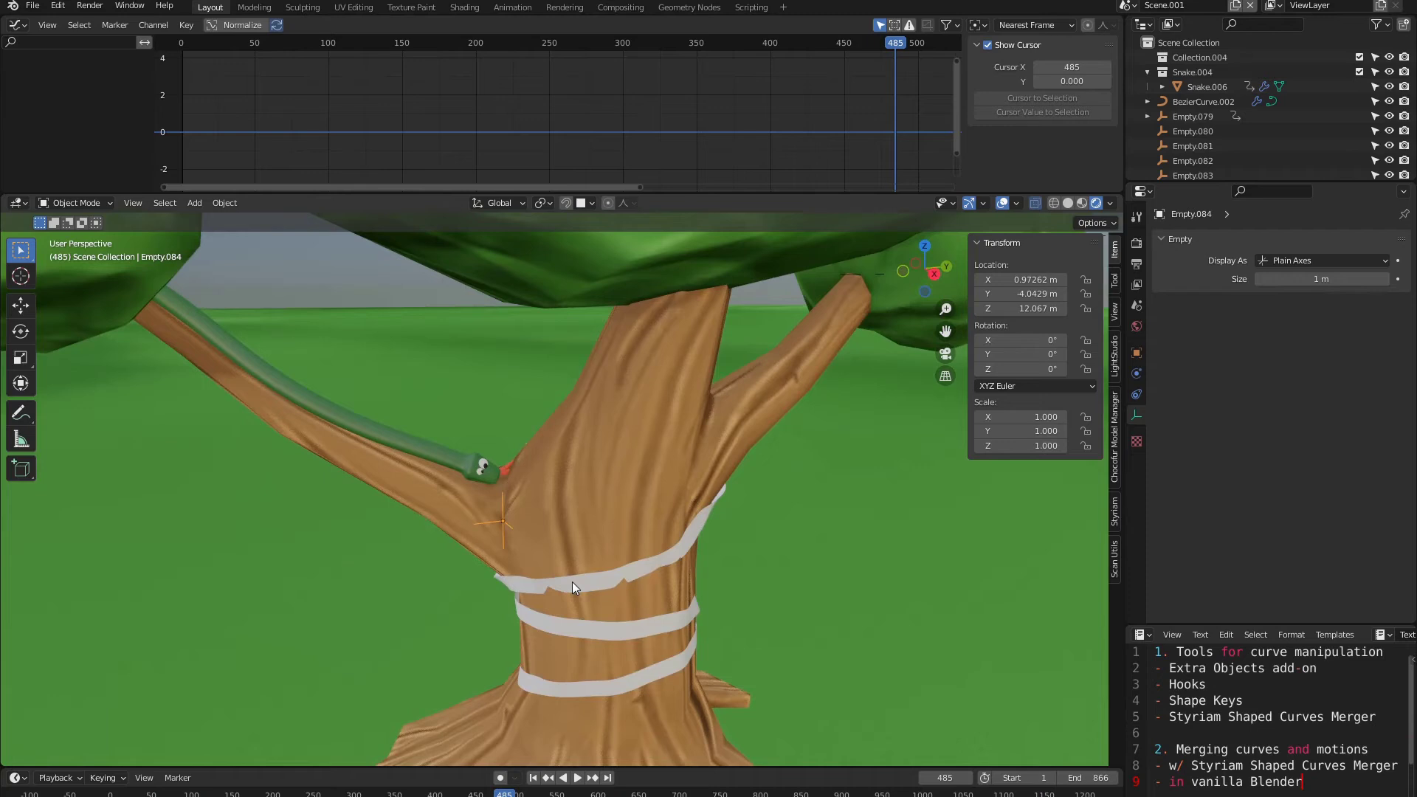
Step: Select the Bezier curve that runs beneath the snake along the branch and increase its geometry Extrude value
click(572, 581)
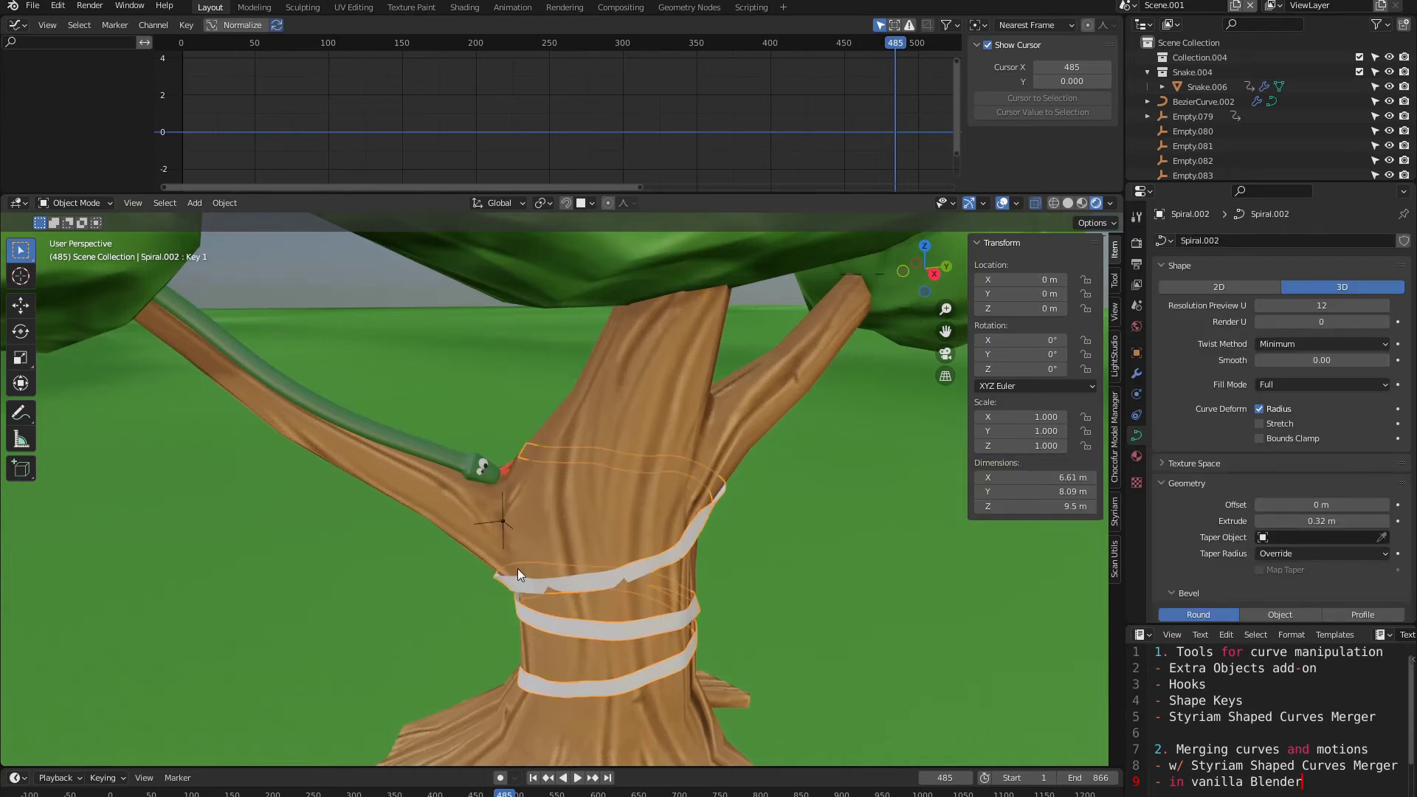
mouse_move(617, 540)
middle_down()
mouse_move(663, 528)
mouse_move(617, 537)
middle_up()
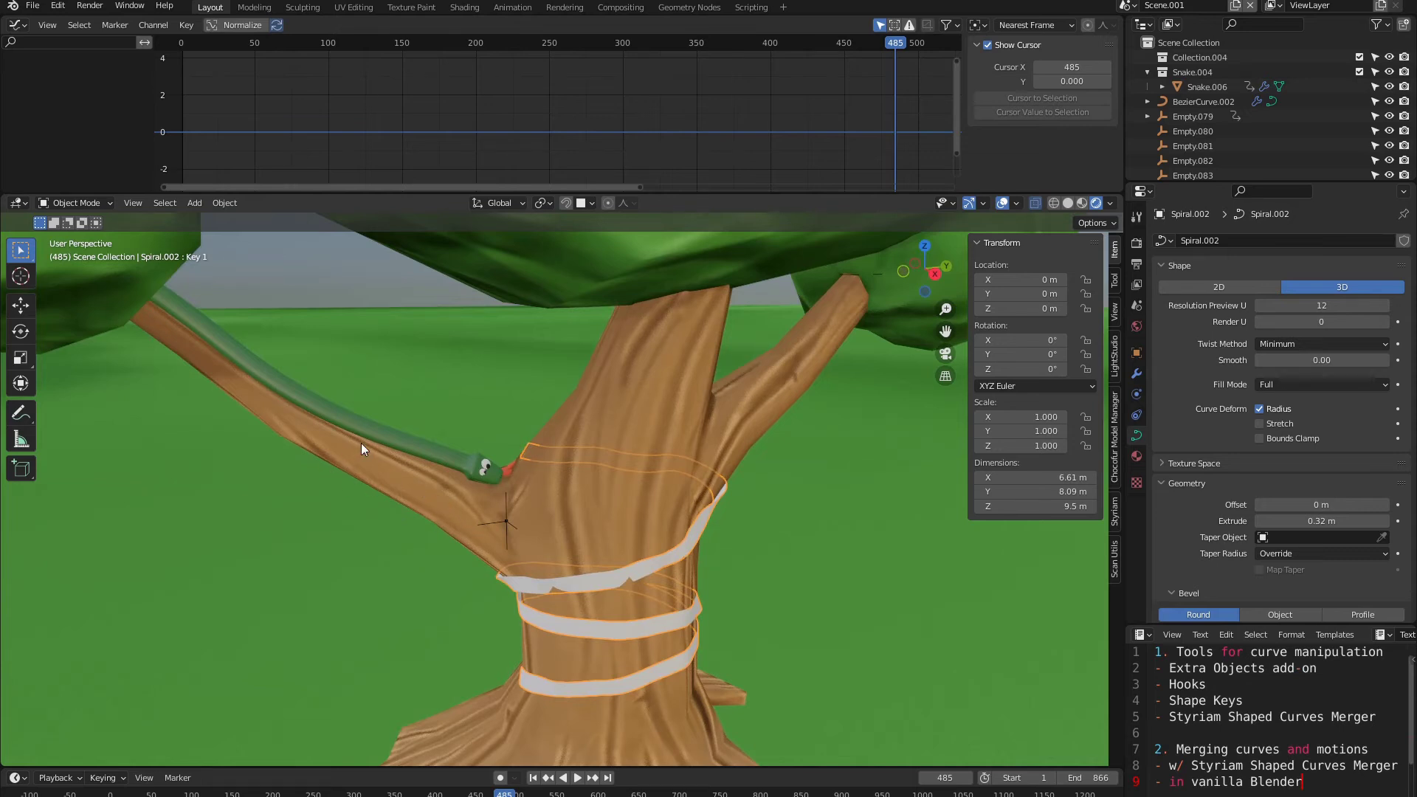
middle_drag(365, 446, 472, 439)
click(458, 421)
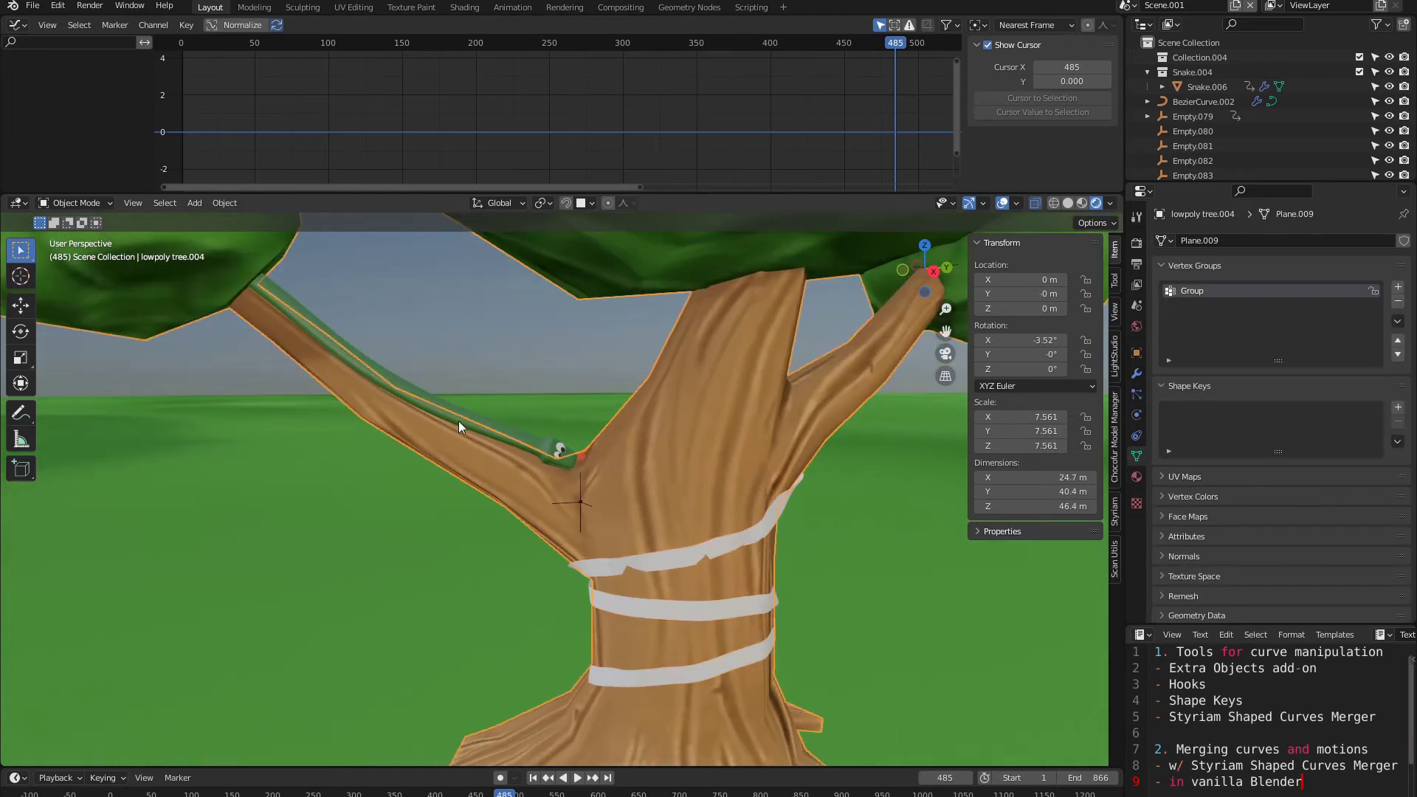
alt+click(459, 419)
alt+click(486, 428)
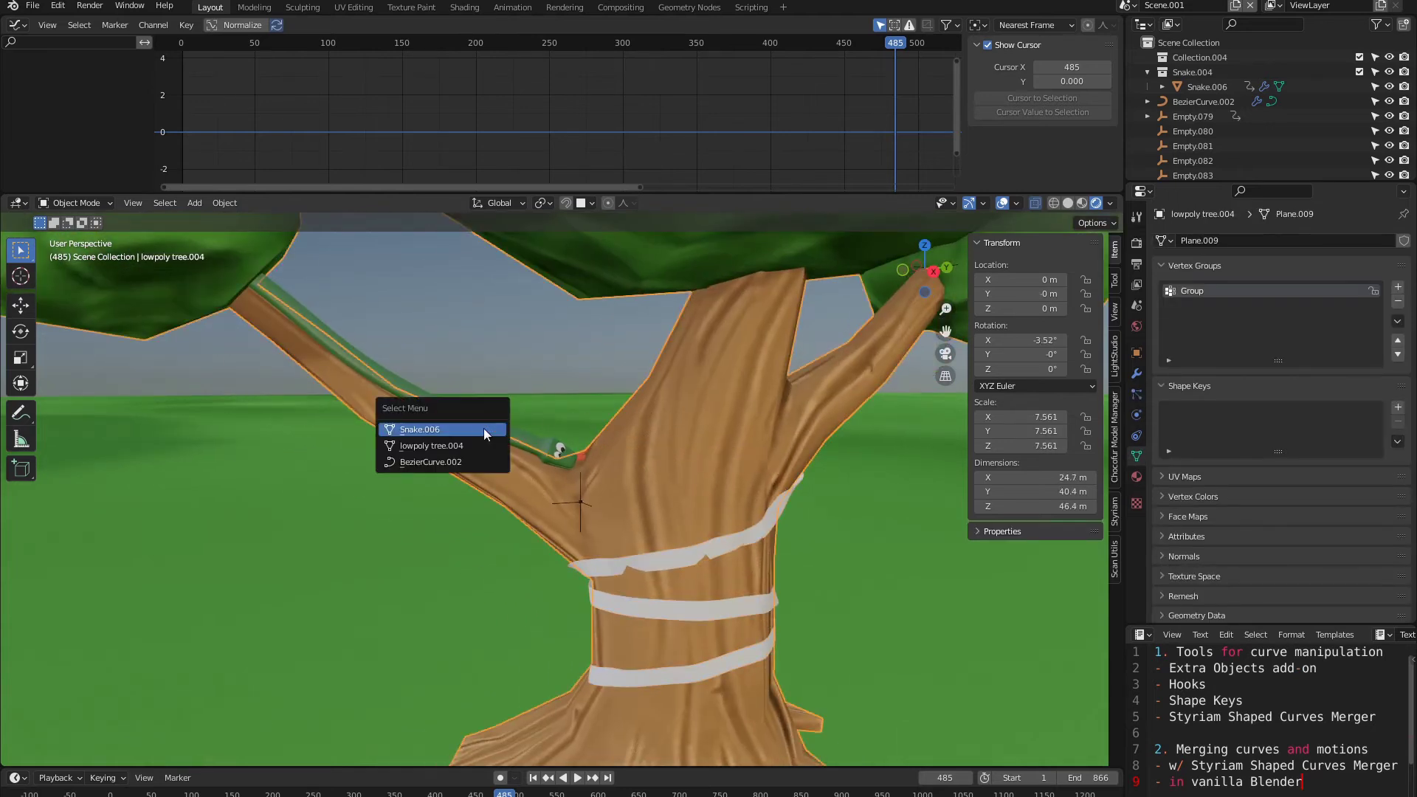
click(428, 462)
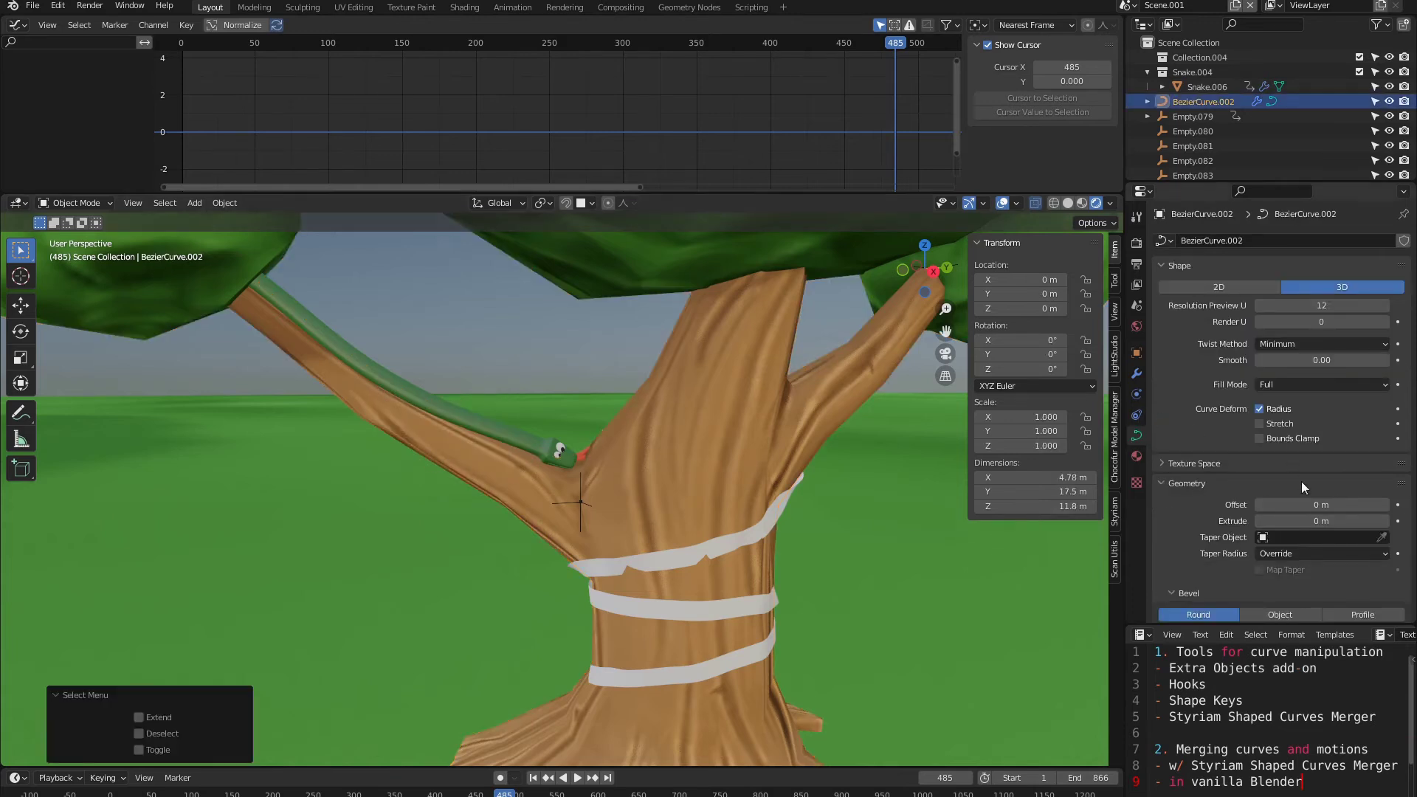
drag(1310, 521, 1372, 521)
middle_drag(469, 450, 427, 450)
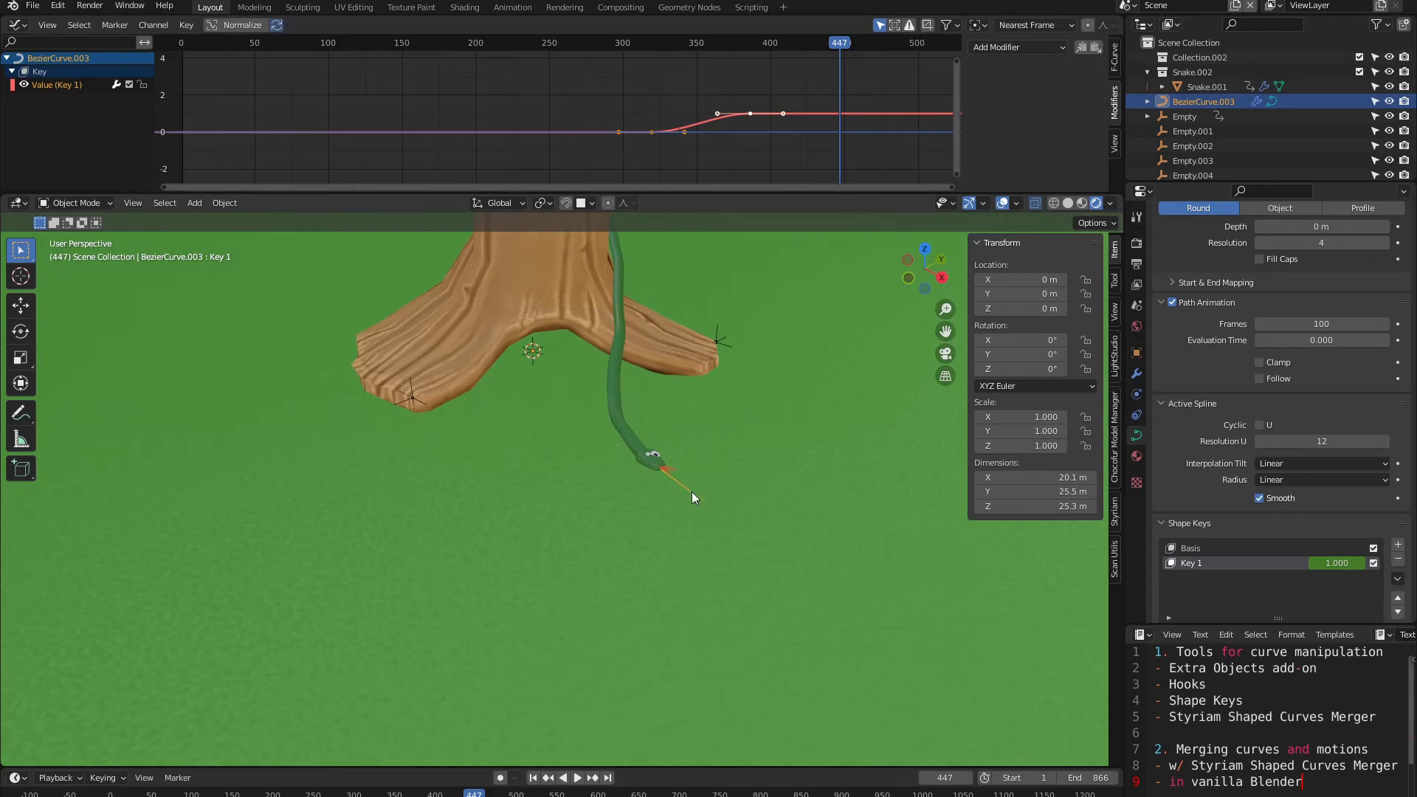
Step: Try to extend the ground end of the merged curve by extruding three more control points in Edit Mode
key(Tab)
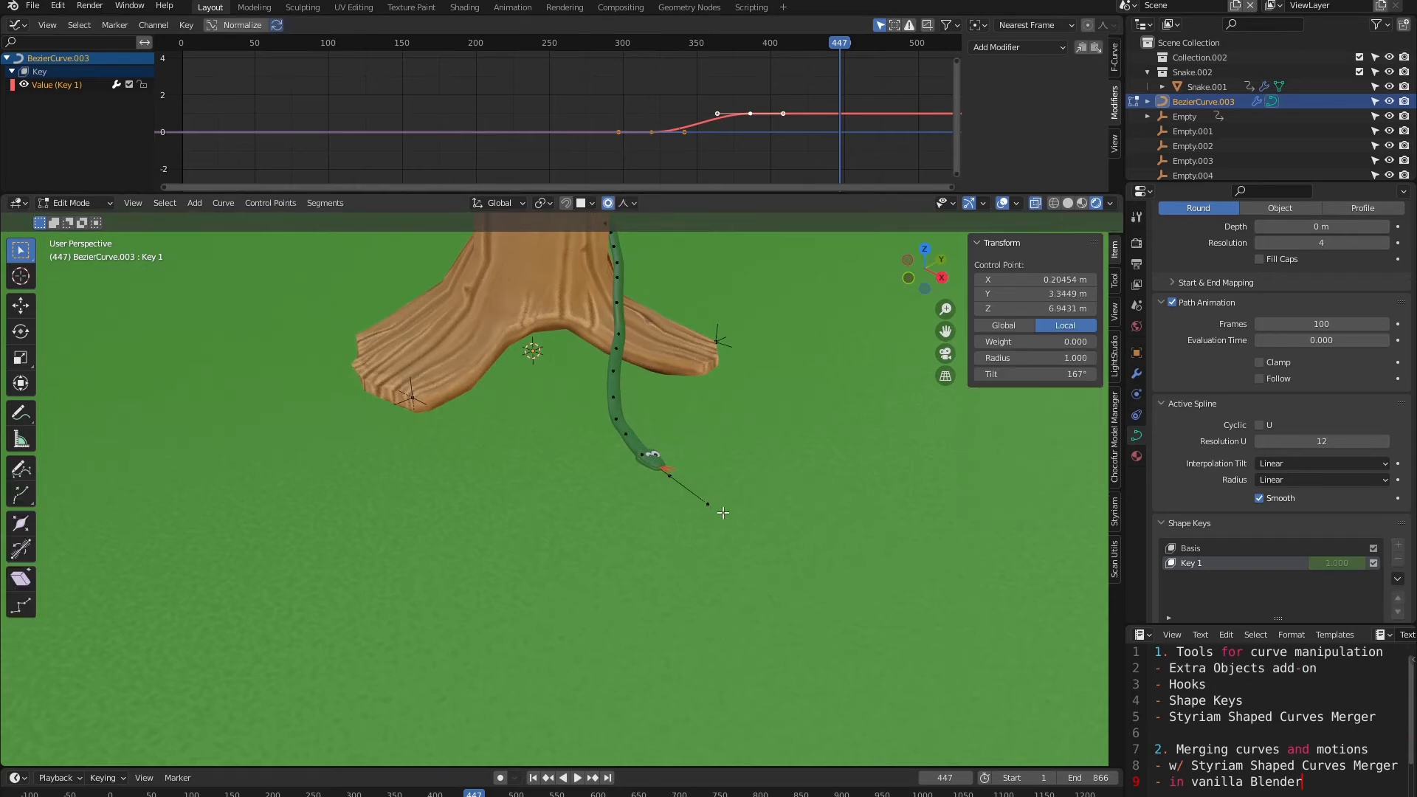
scroll(744, 542, down, 3)
key(e)
click(827, 529)
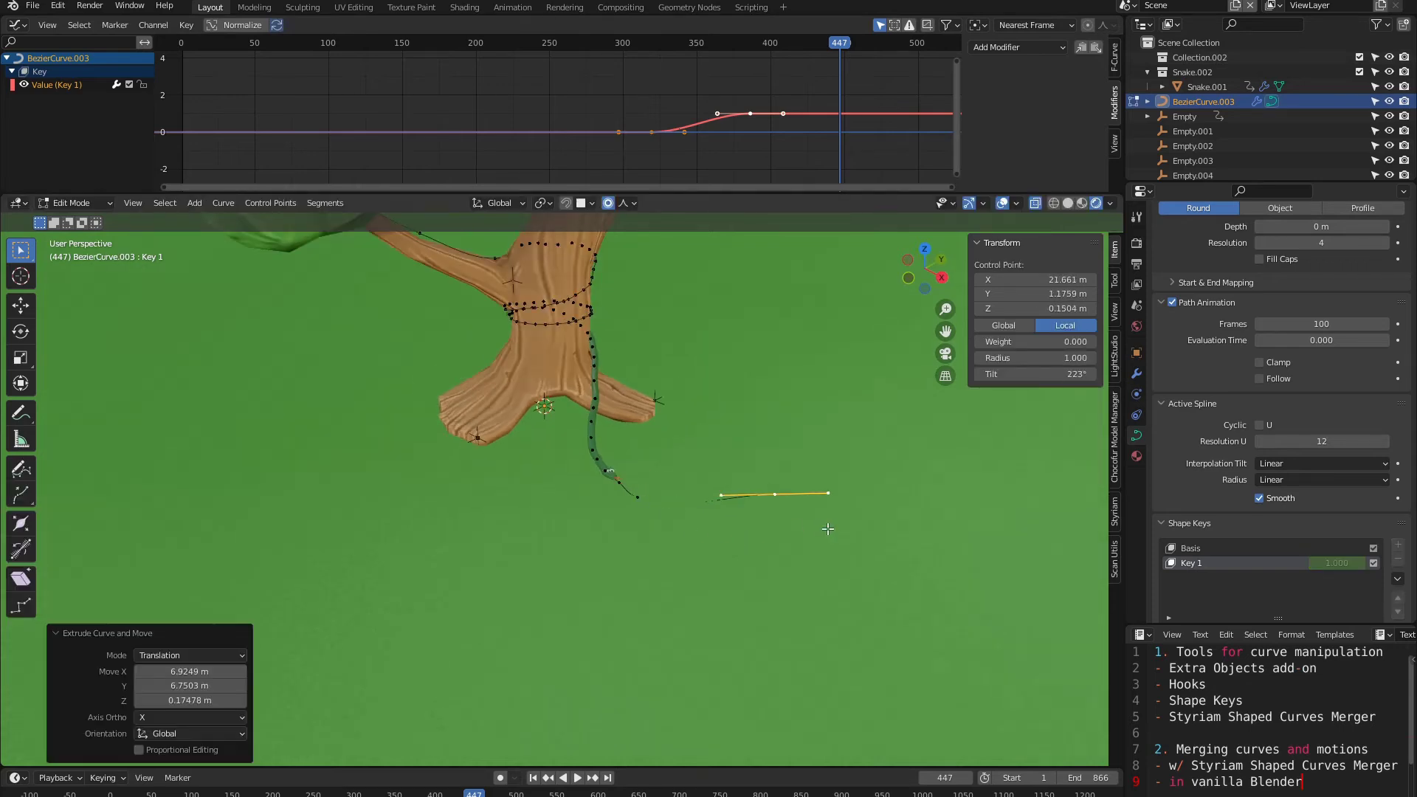
key(e)
click(671, 655)
key(e)
click(963, 649)
middle_drag(733, 558, 689, 550)
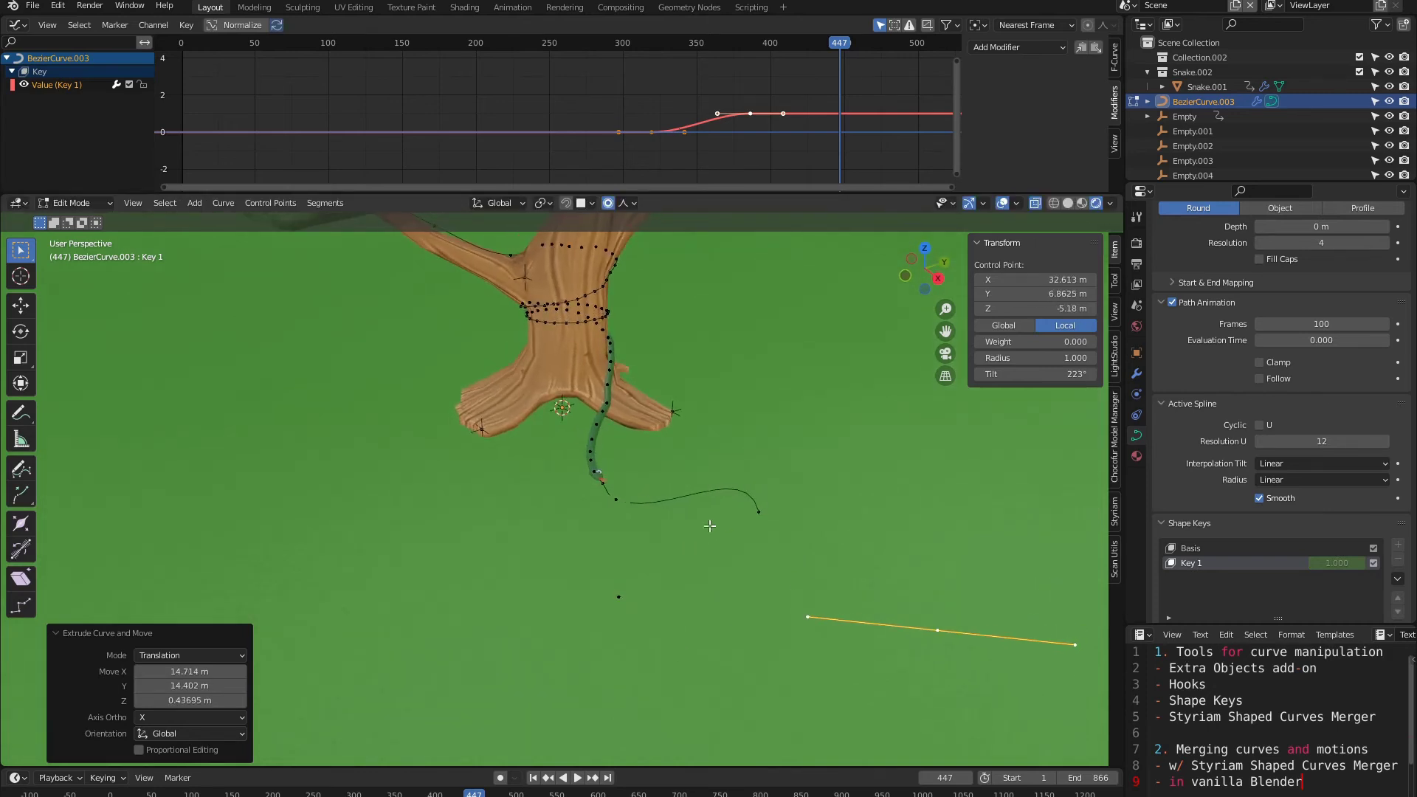
Step: Undo the extruded control points and return the merged curve to Object Mode
key(ctrl+z)
key(ctrl+z)
key(ctrl+z)
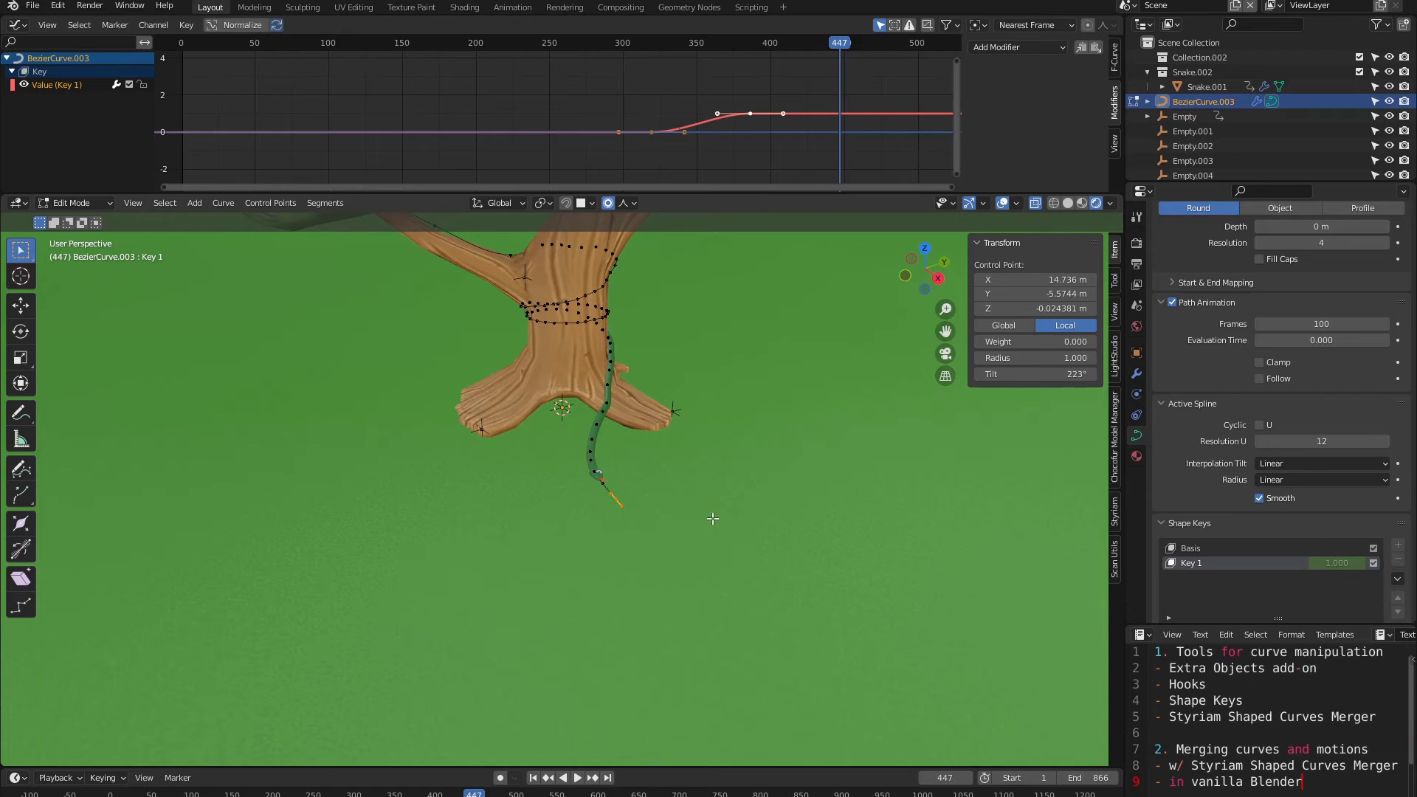
key(ctrl+z)
key(Tab)
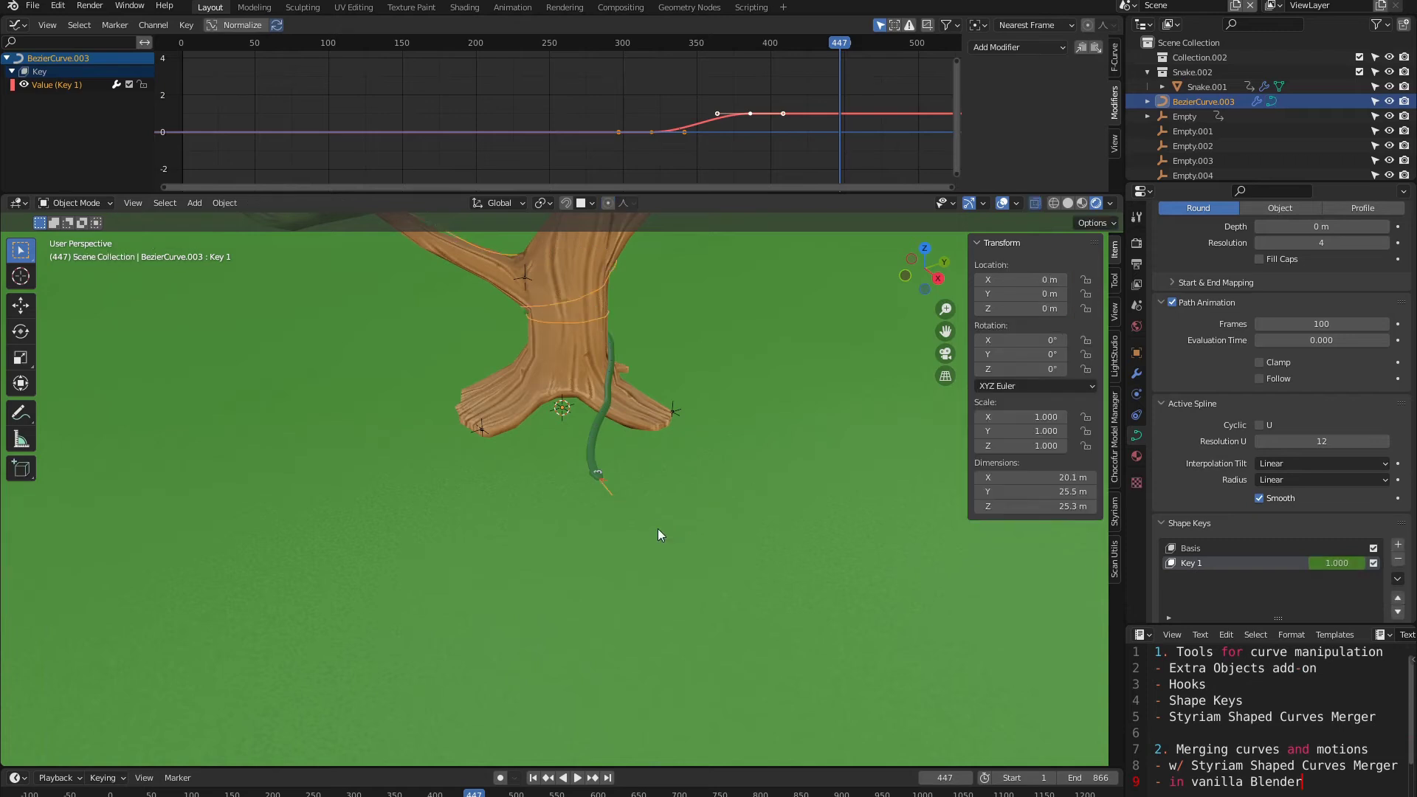
Step: Add a new Bezier curve object to the scene
middle_drag(657, 528, 670, 544)
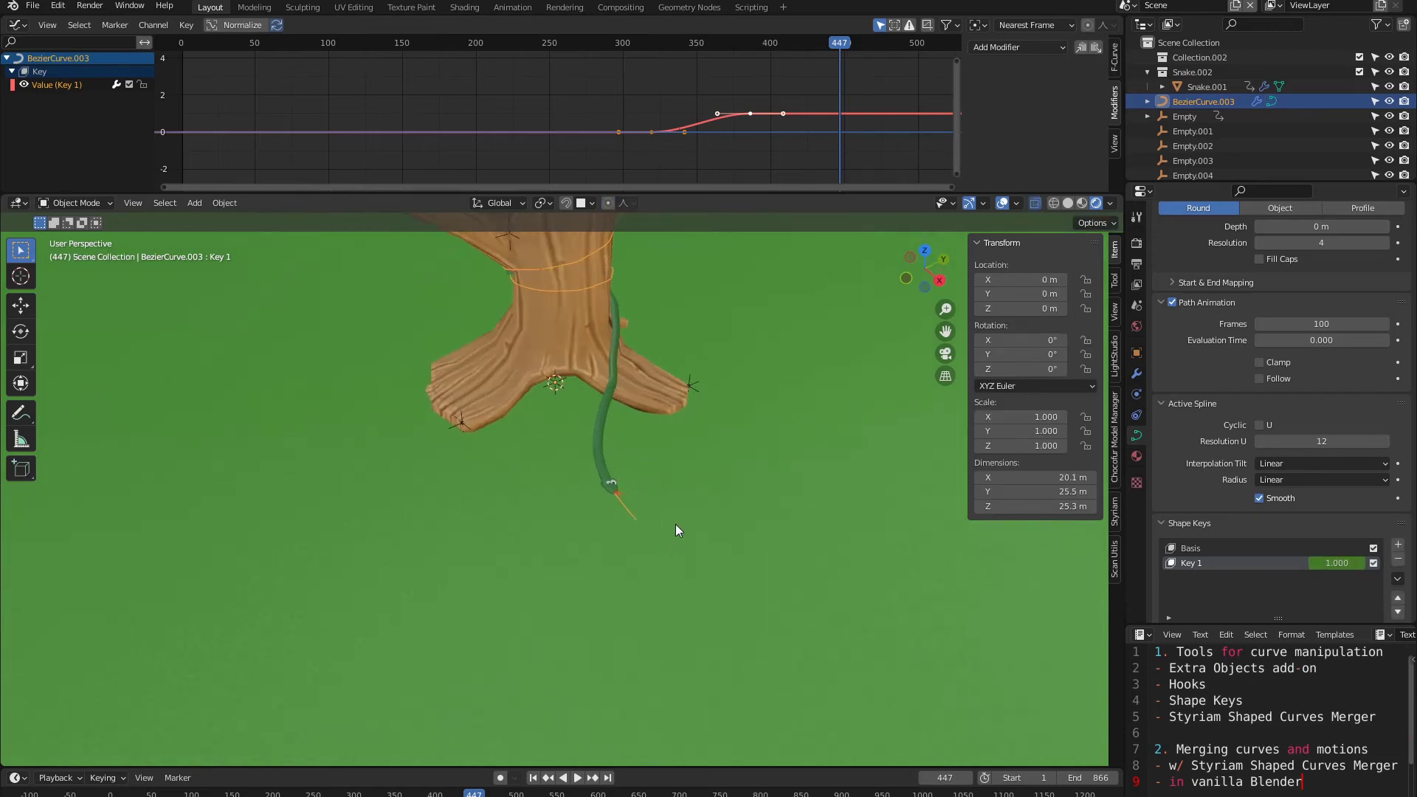
key(shift+a)
mouse_move(675, 523)
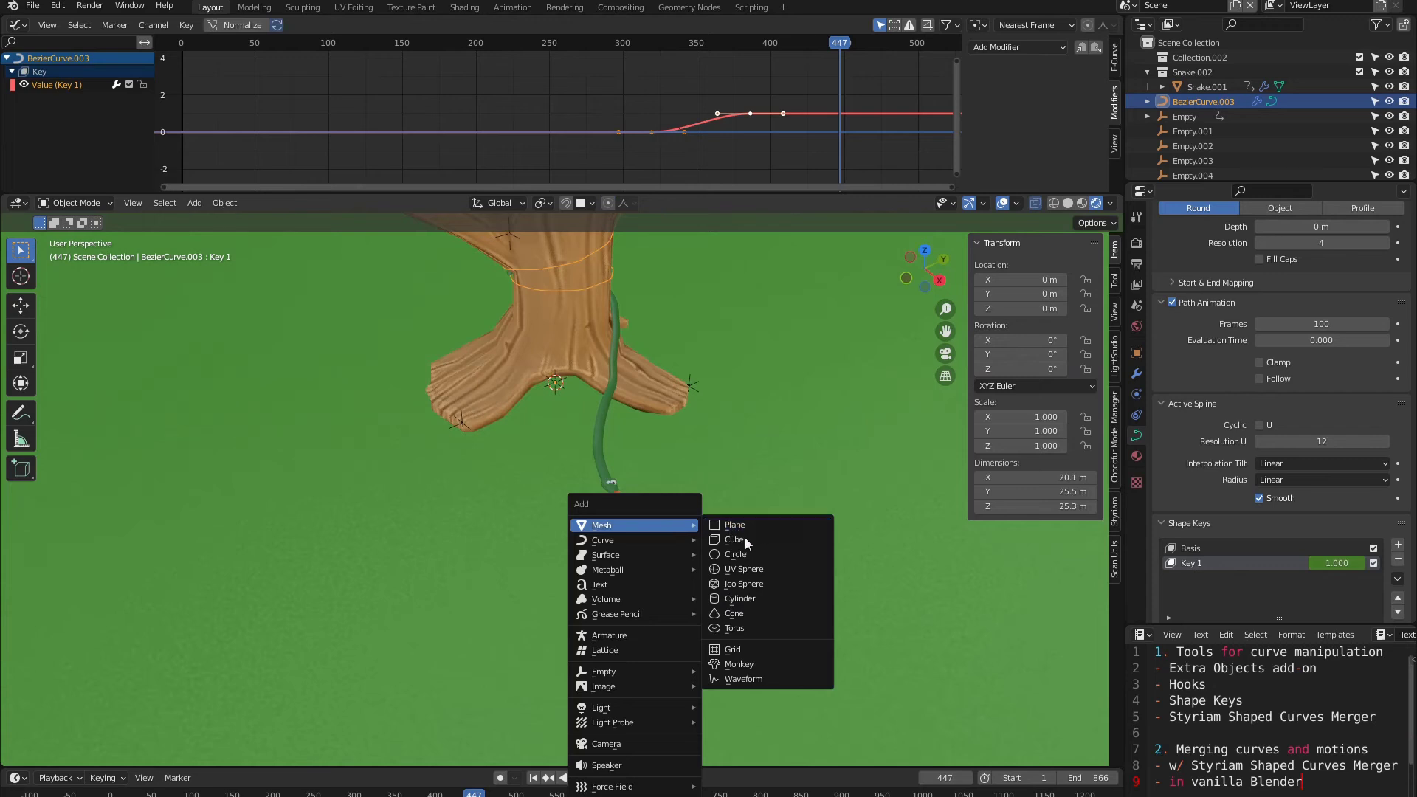
mouse_move(623, 539)
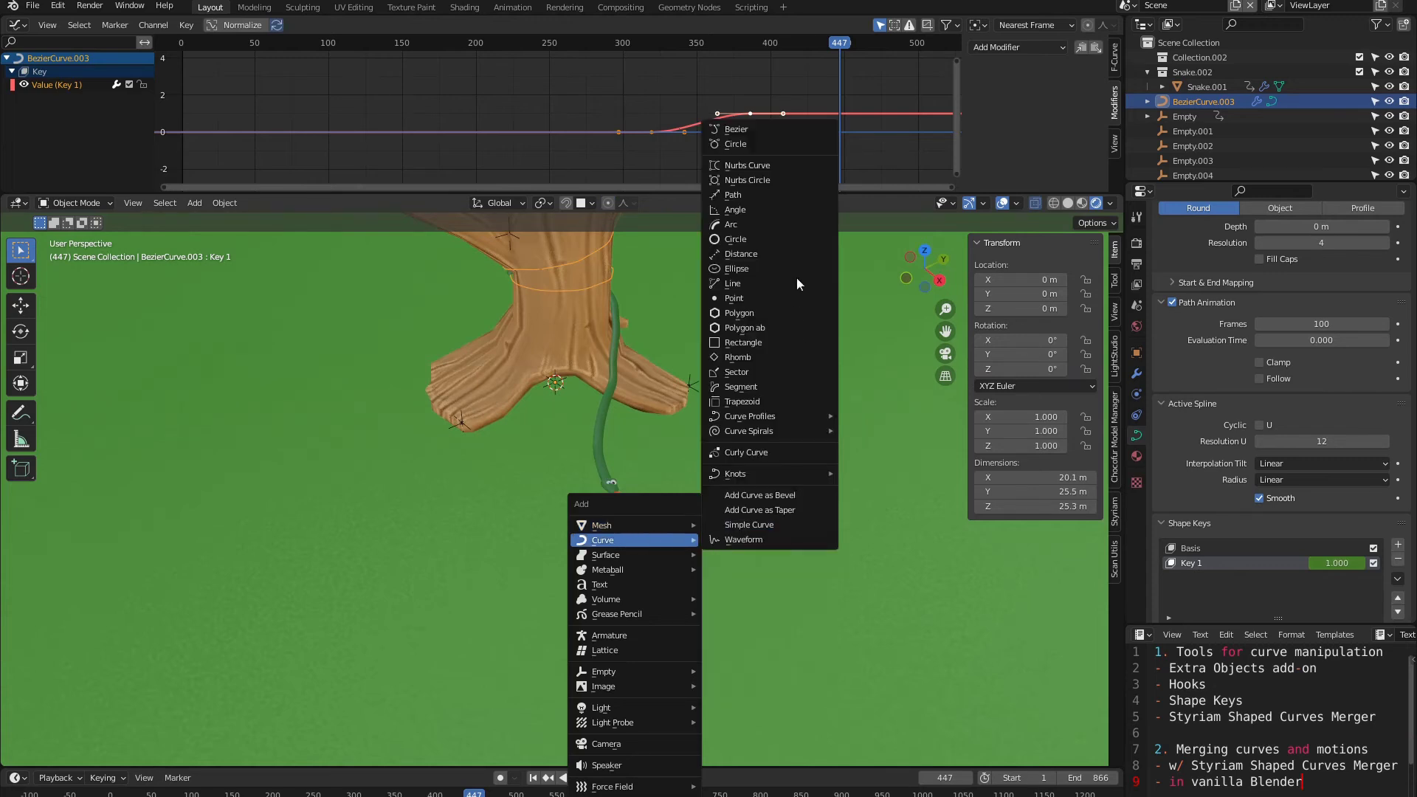
click(764, 130)
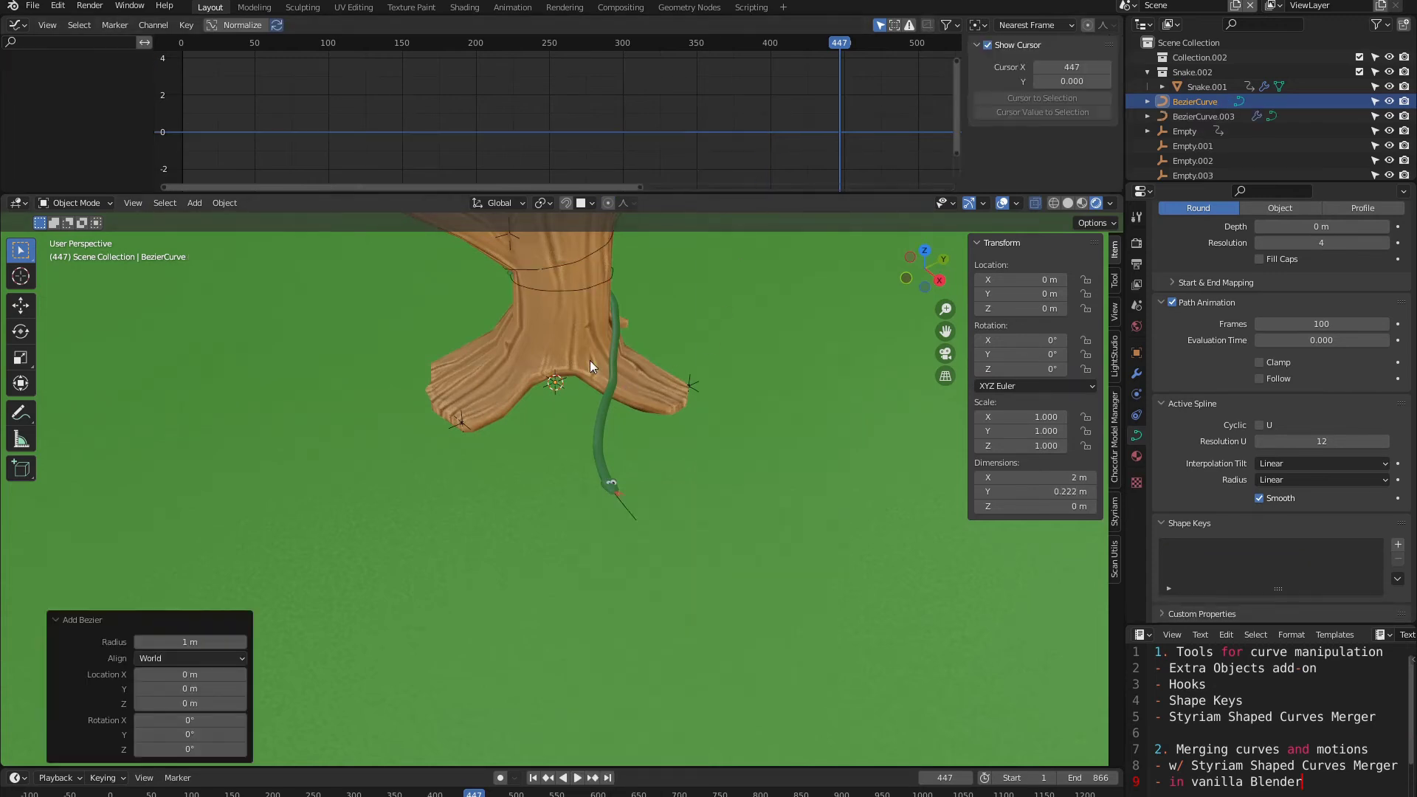
Step: Move the new curve's points about 19.4 m in X and -5.25 m in Y along the ground and enlarge them to about 6.9 m long
key(Tab)
middle_drag(578, 387, 605, 429)
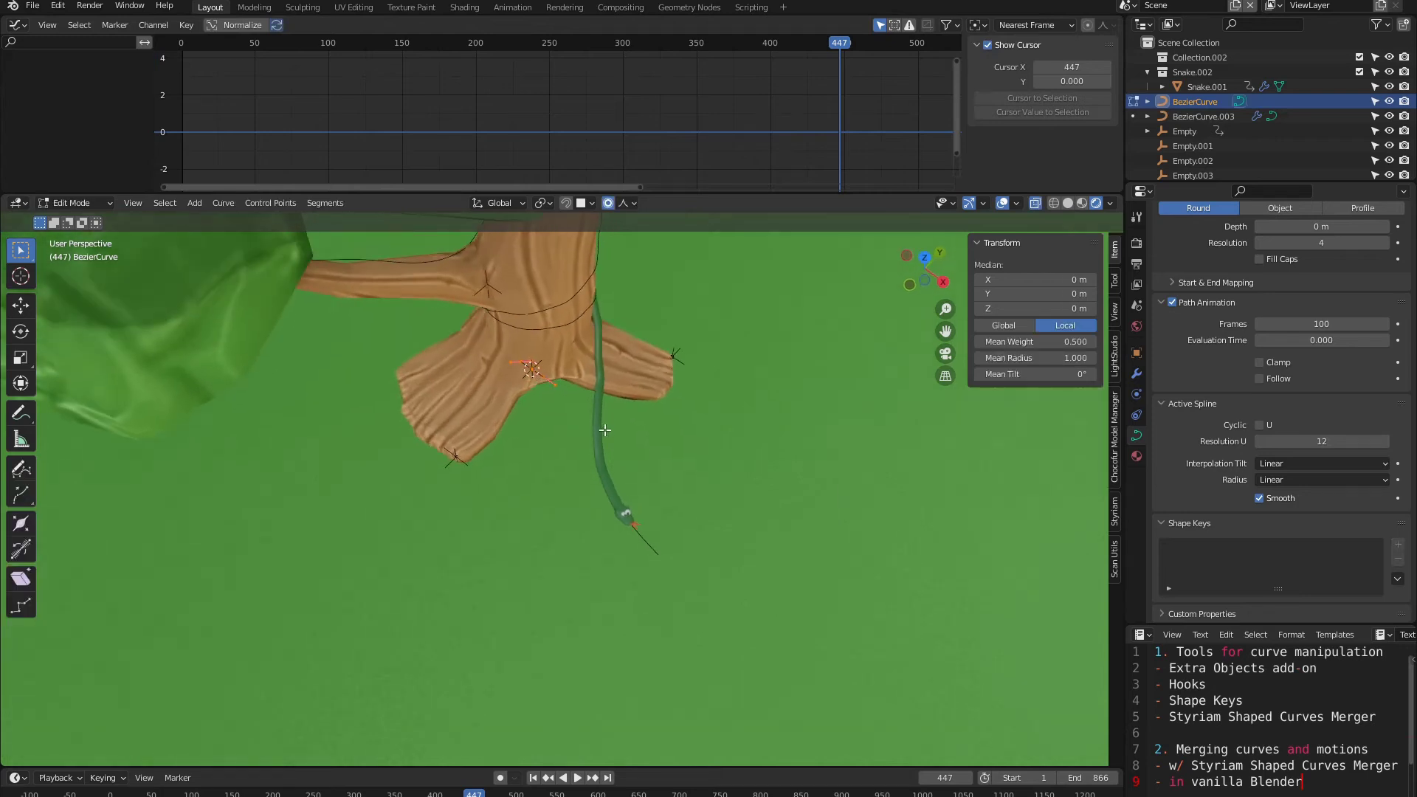
key(g)
key(shift+z)
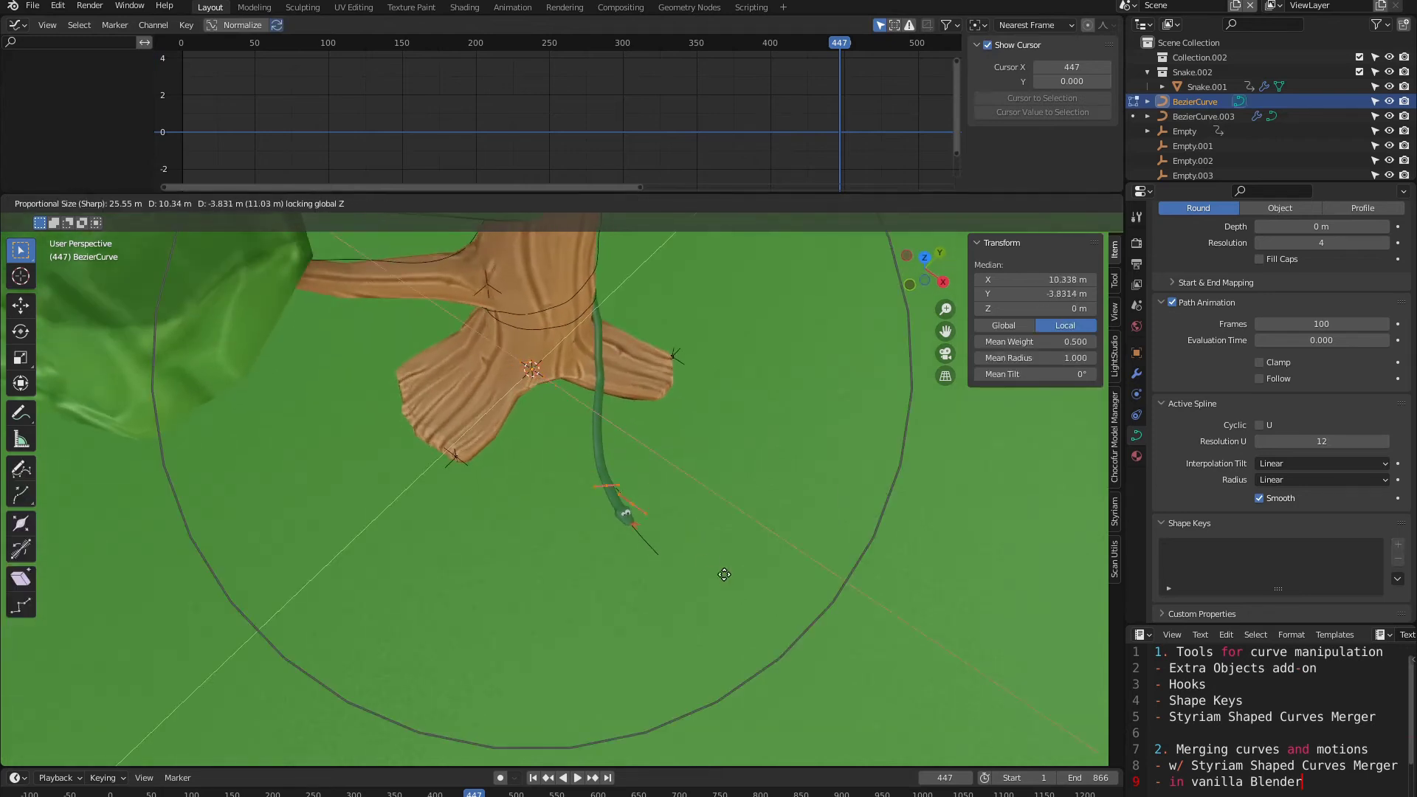
click(816, 653)
key(s)
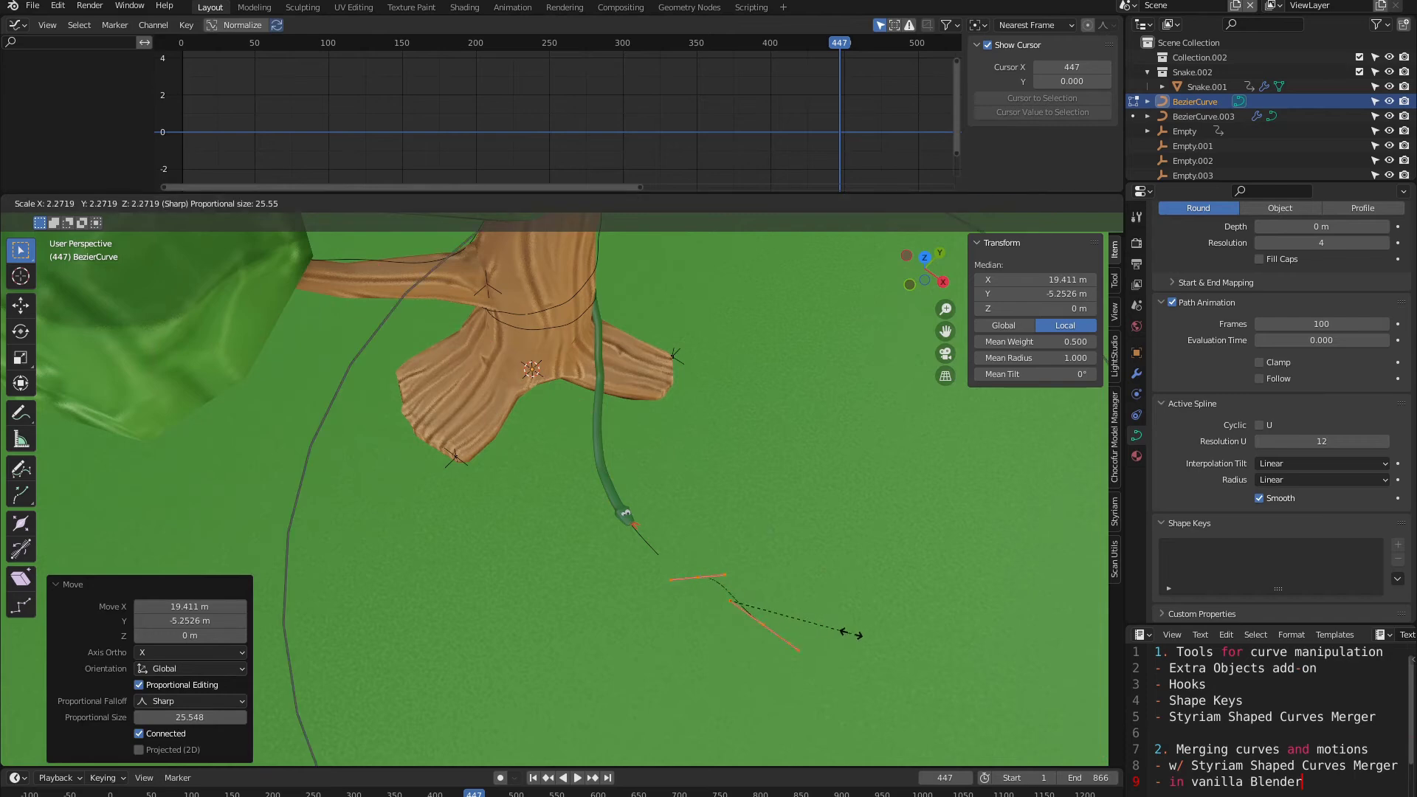
click(916, 647)
shift+middle_drag(736, 596, 600, 487)
key(Tab)
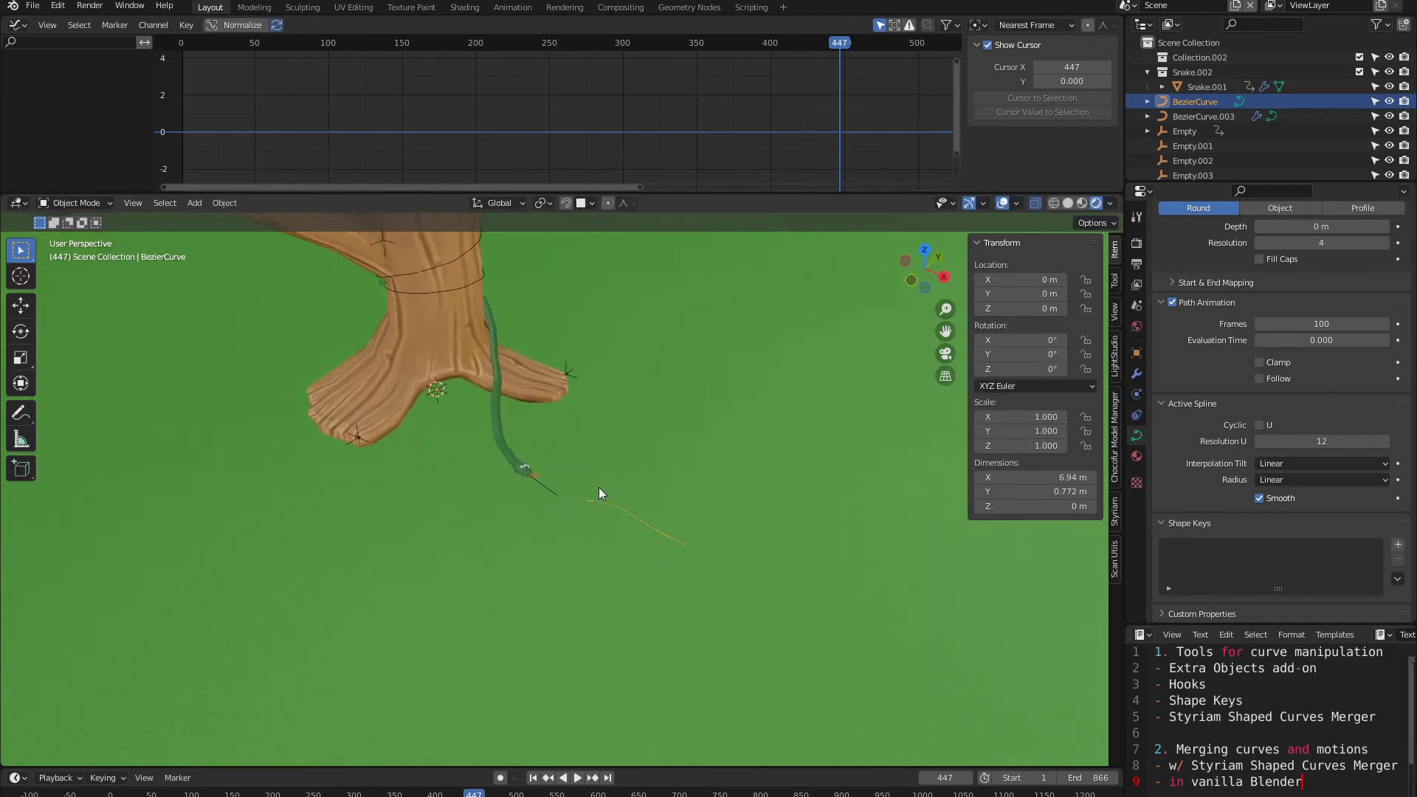
Step: Duplicate the merged curve the snake follows, leaving the copy in place
scroll(599, 487, up, 2)
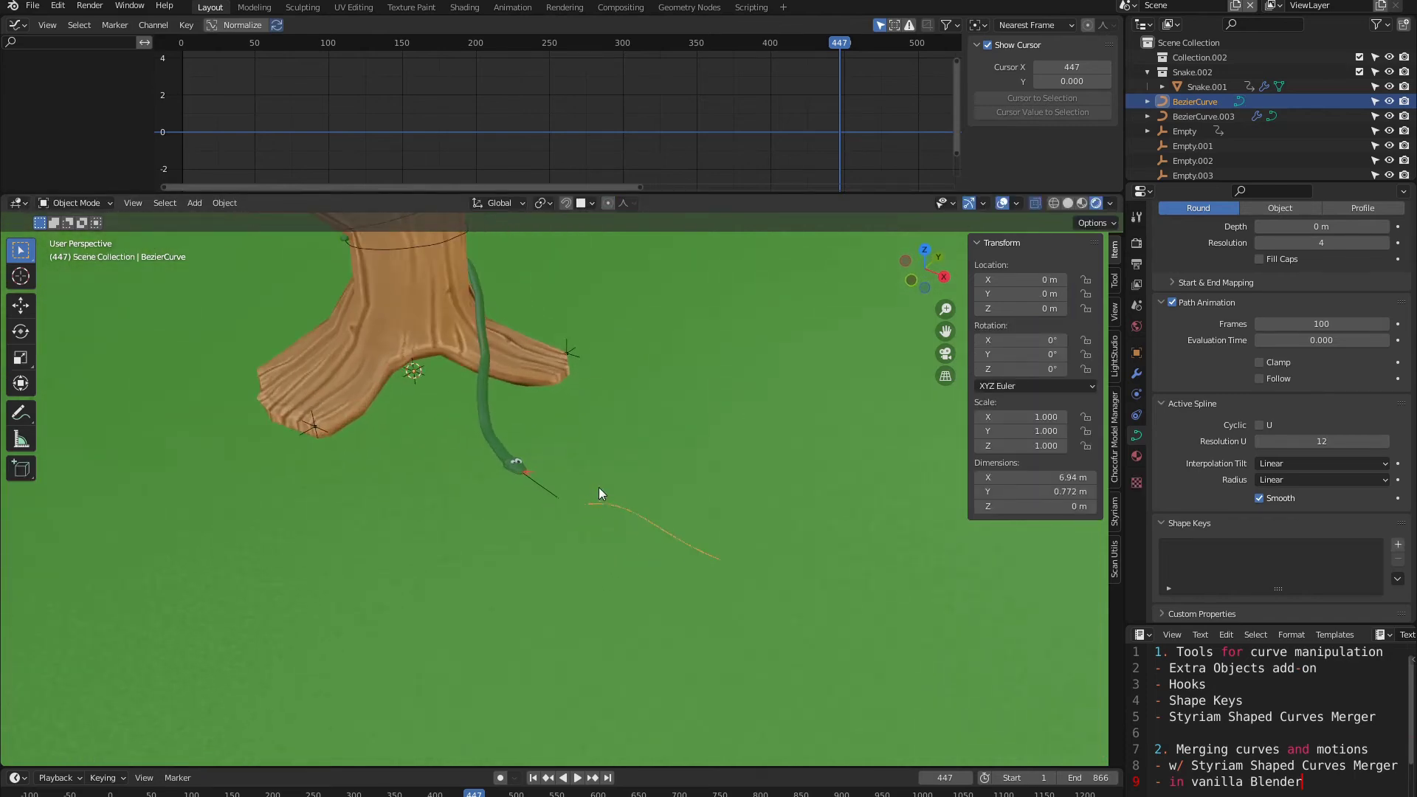
click(531, 480)
scroll(530, 479, down, 2)
middle_drag(538, 480, 595, 518)
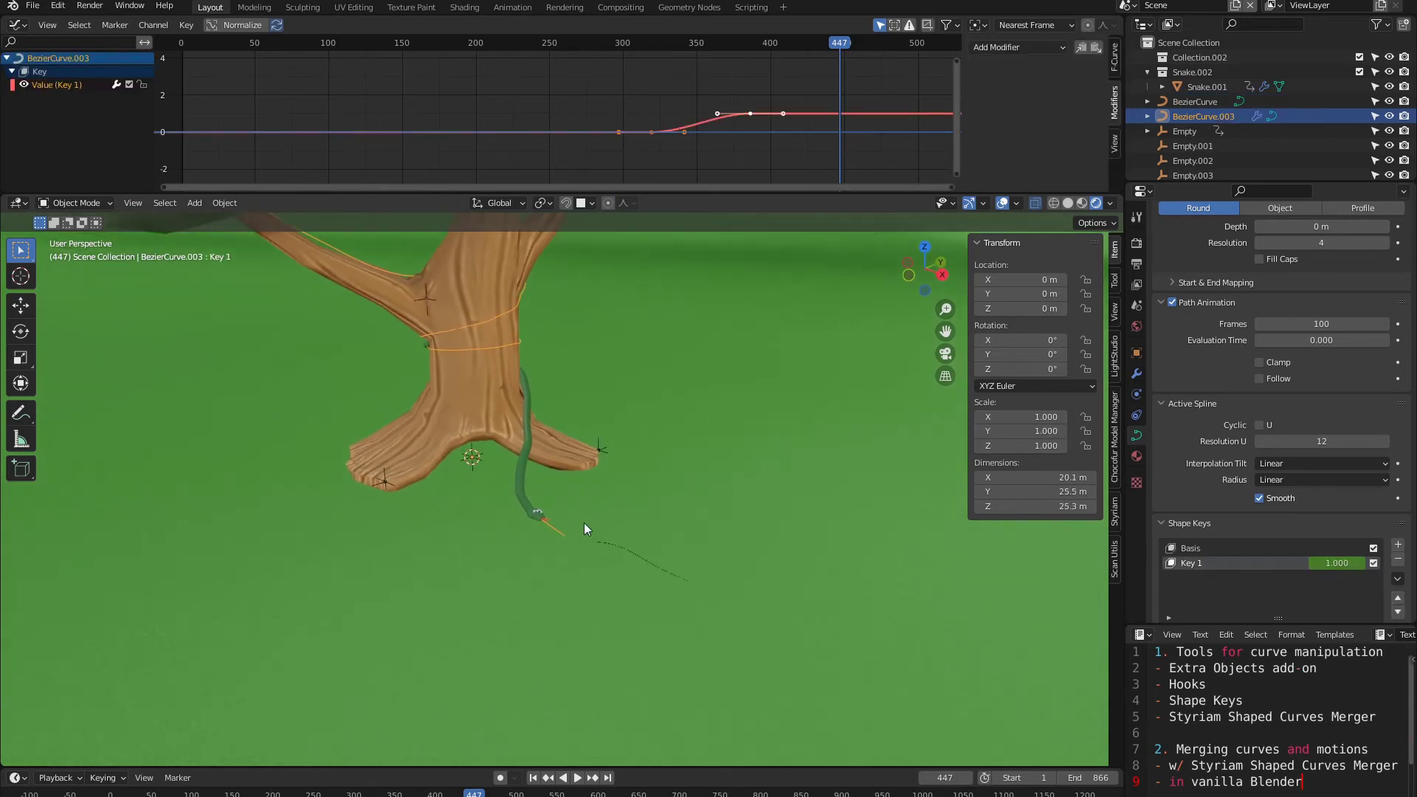
key(shift+d)
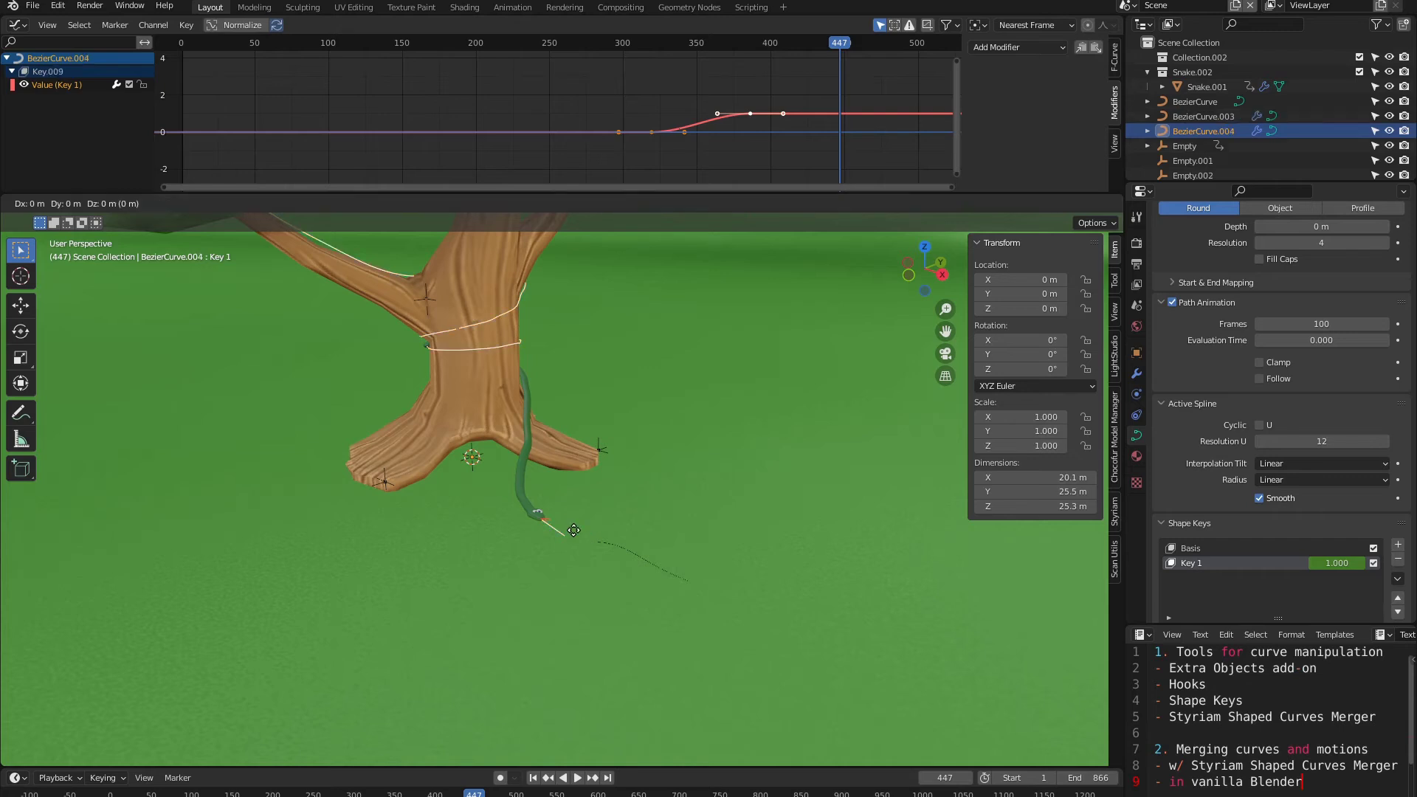
right_click(622, 515)
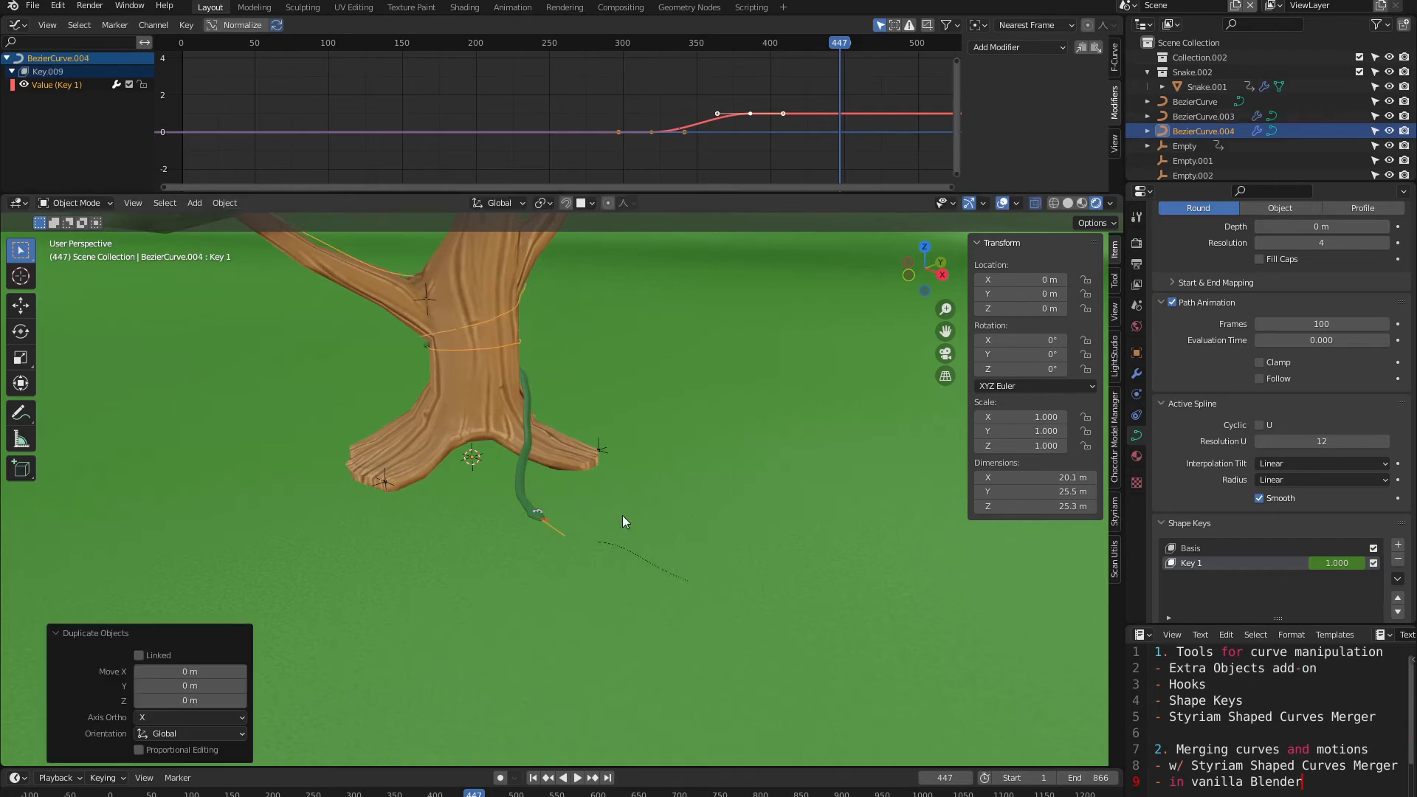
Step: Create a new shape key from the current mix on the duplicated curve and set its Key 1 value to 0
click(1397, 579)
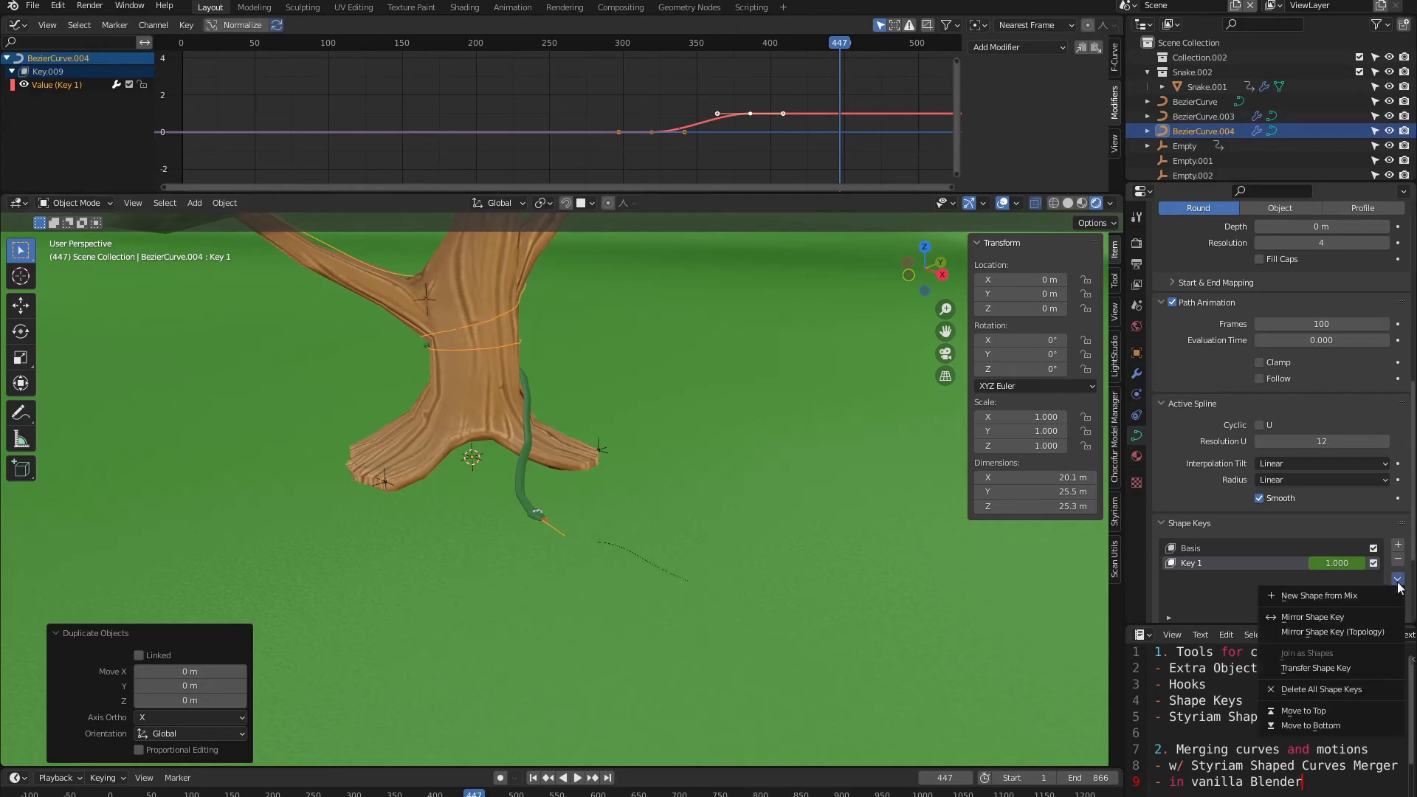
click(1325, 594)
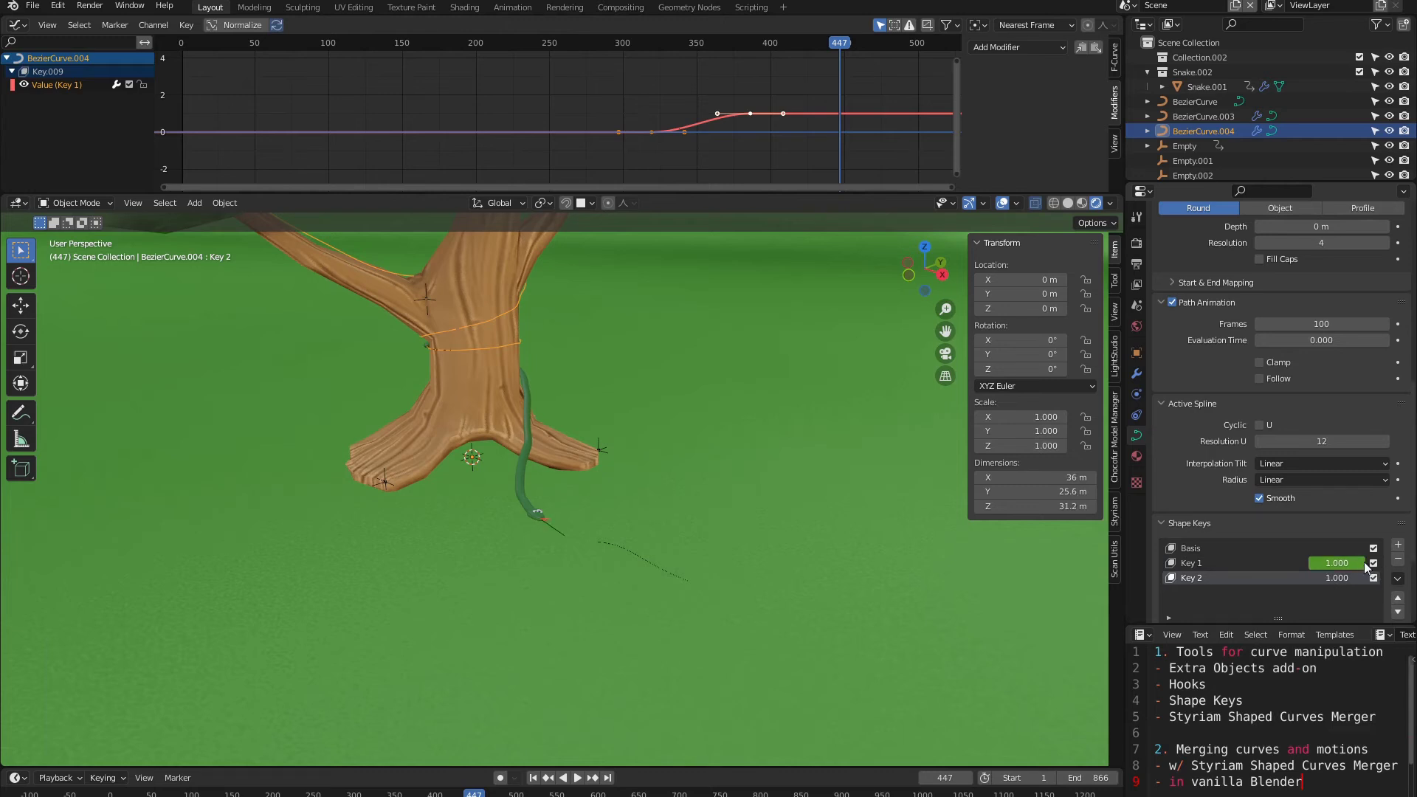
drag(1338, 561, 1338, 560)
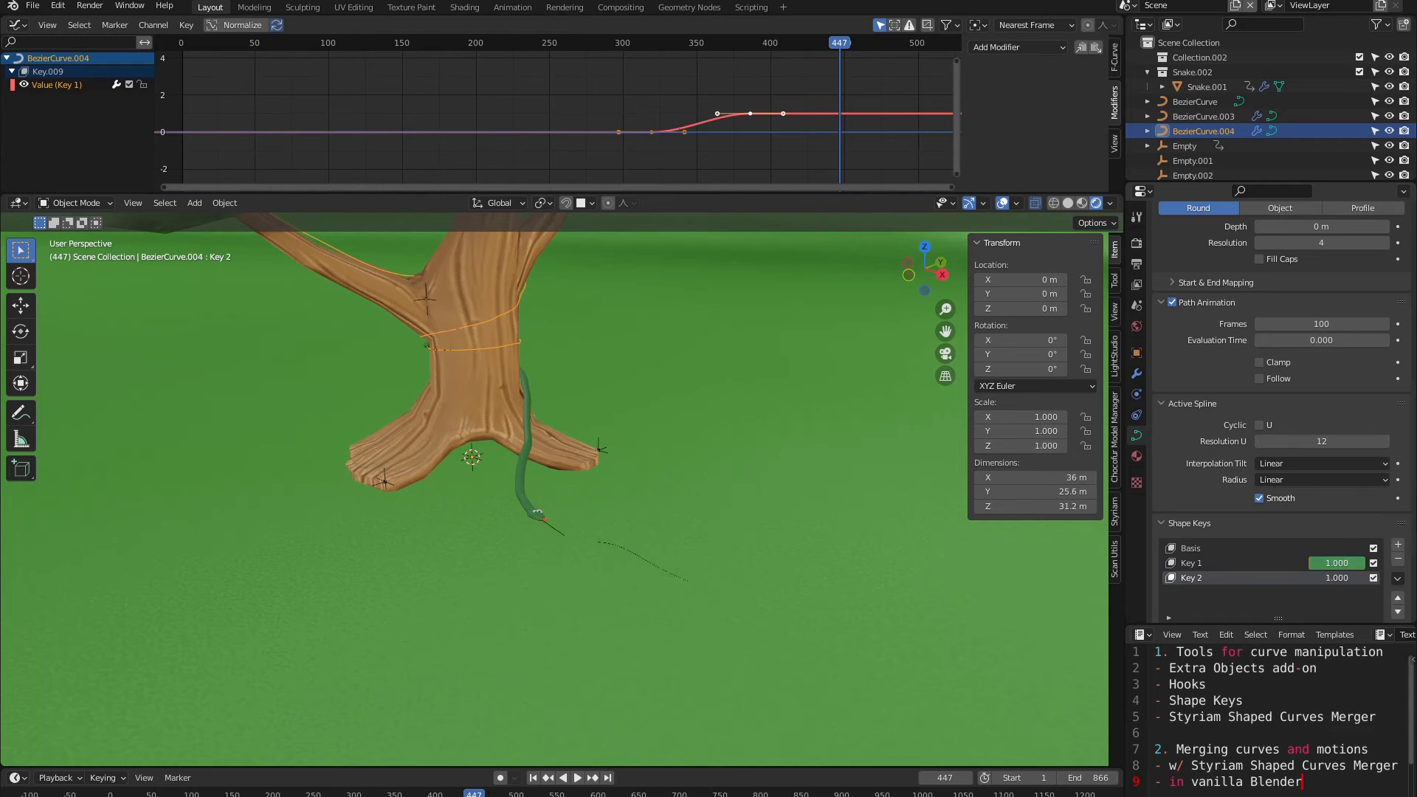
Step: Remove the duplicated curve's shape keys in the order Key 1, Basis and Key 2
click(1230, 562)
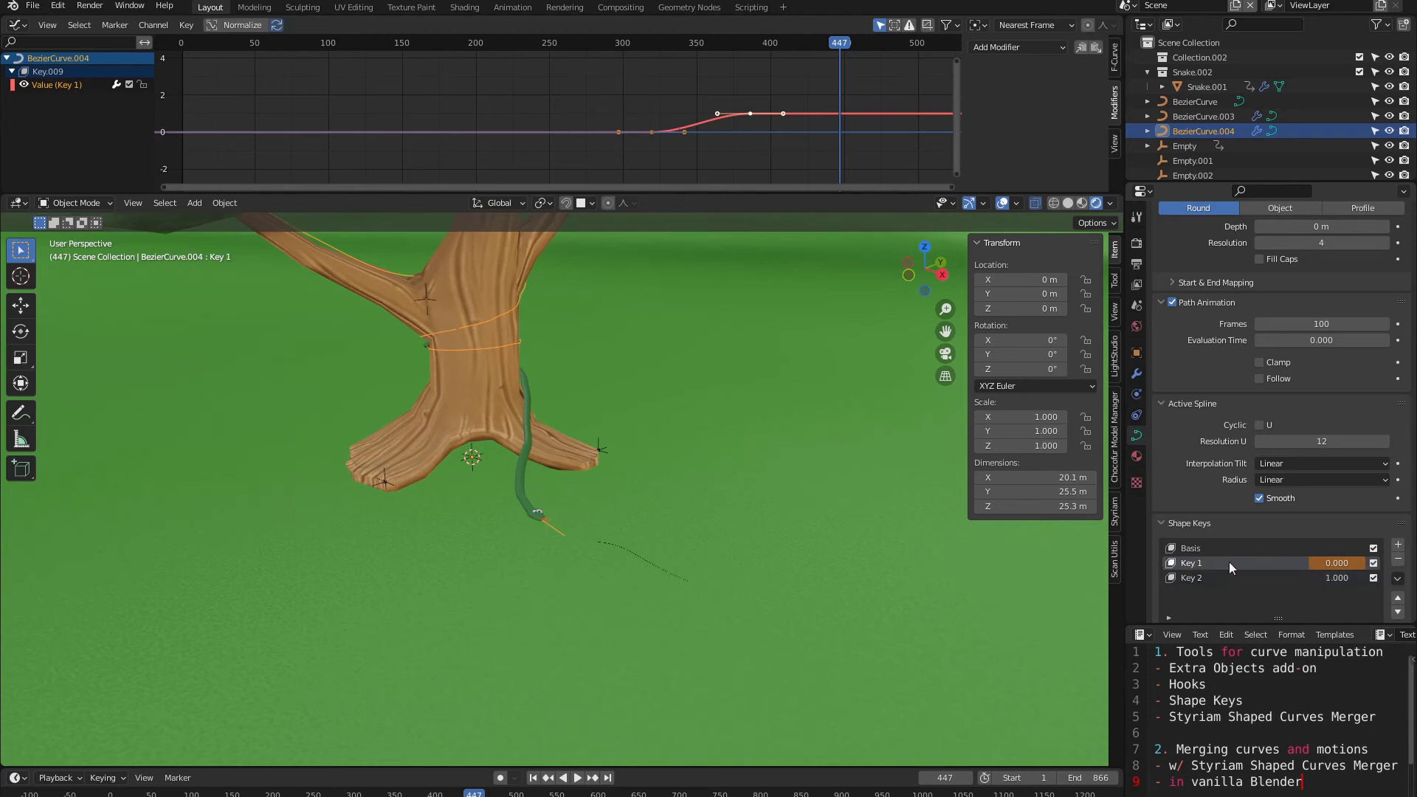
click(1399, 560)
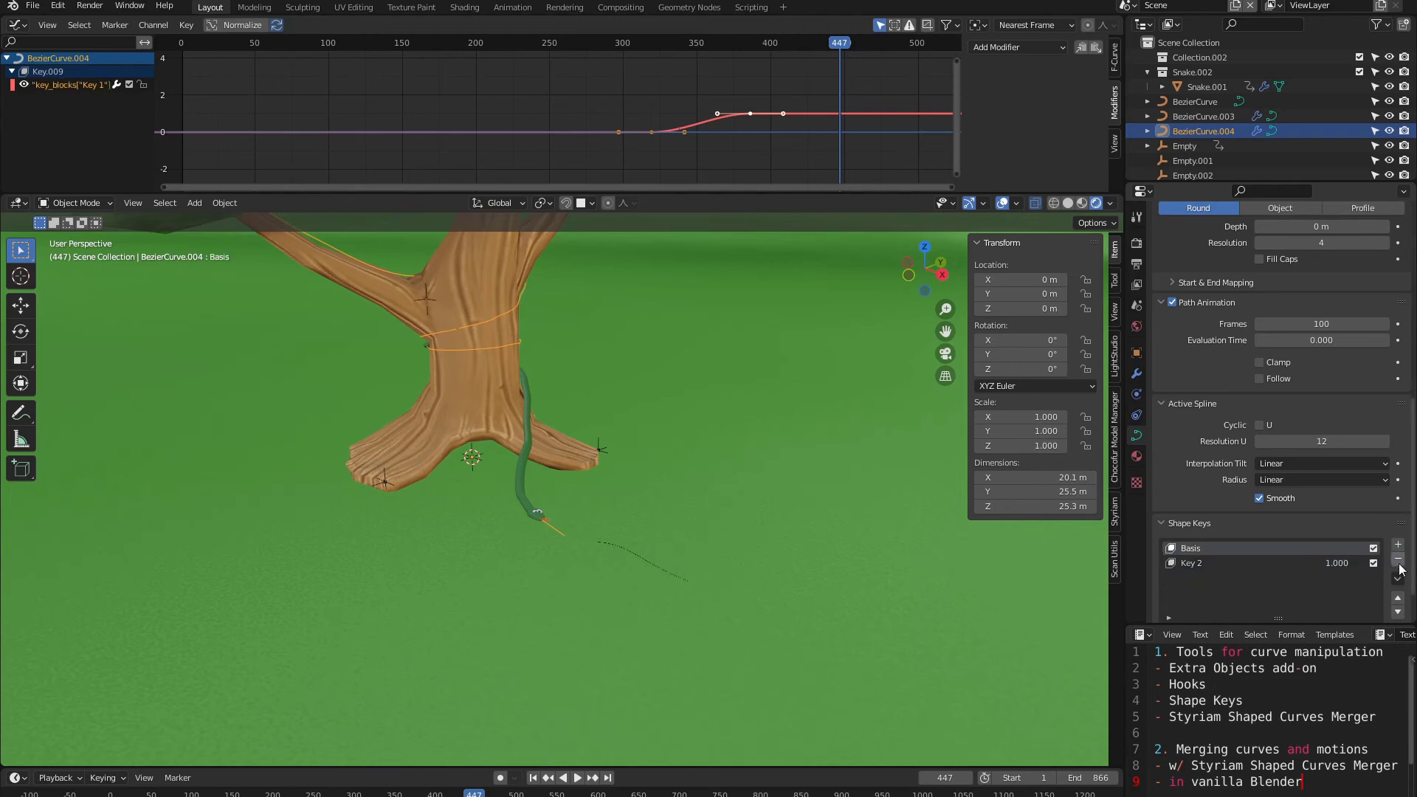
click(1398, 560)
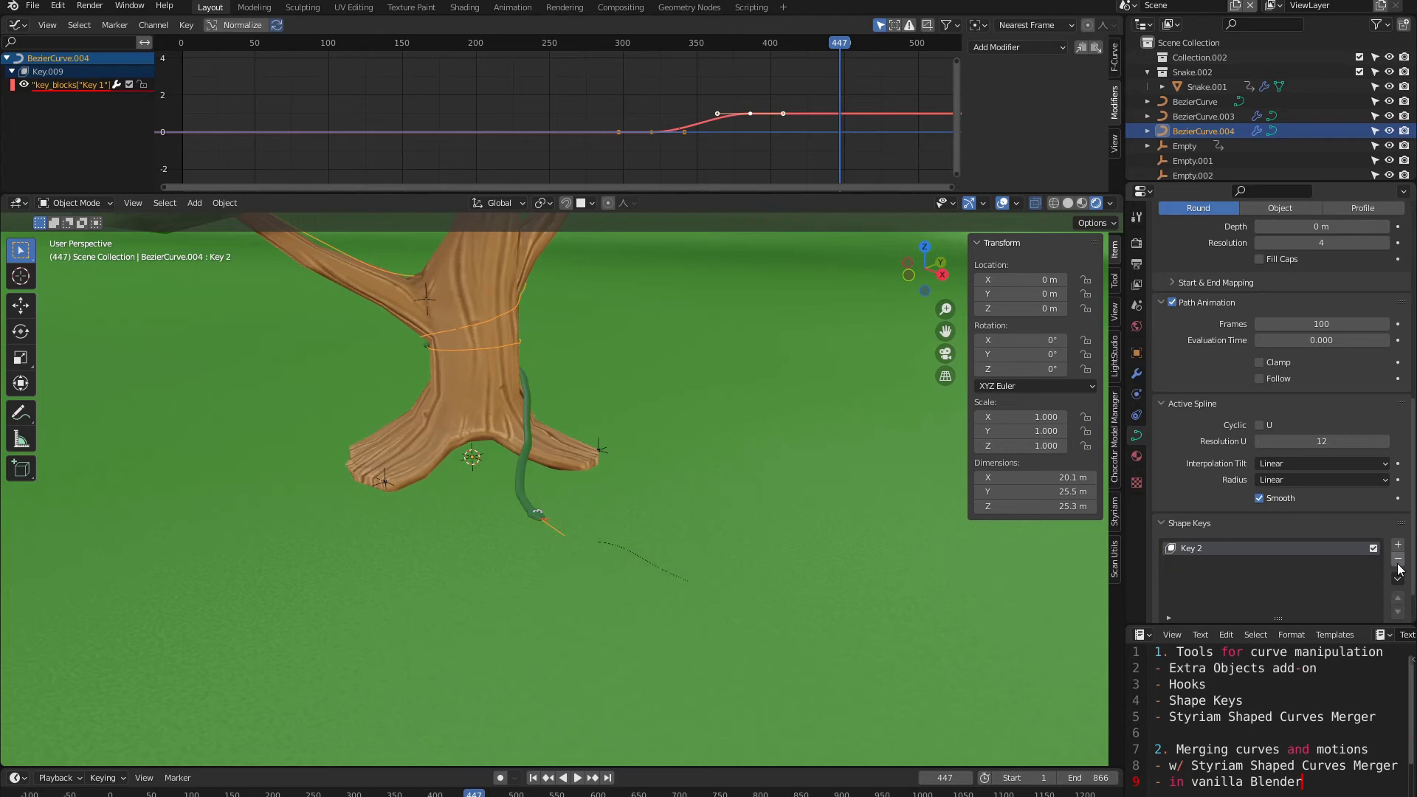
click(1398, 560)
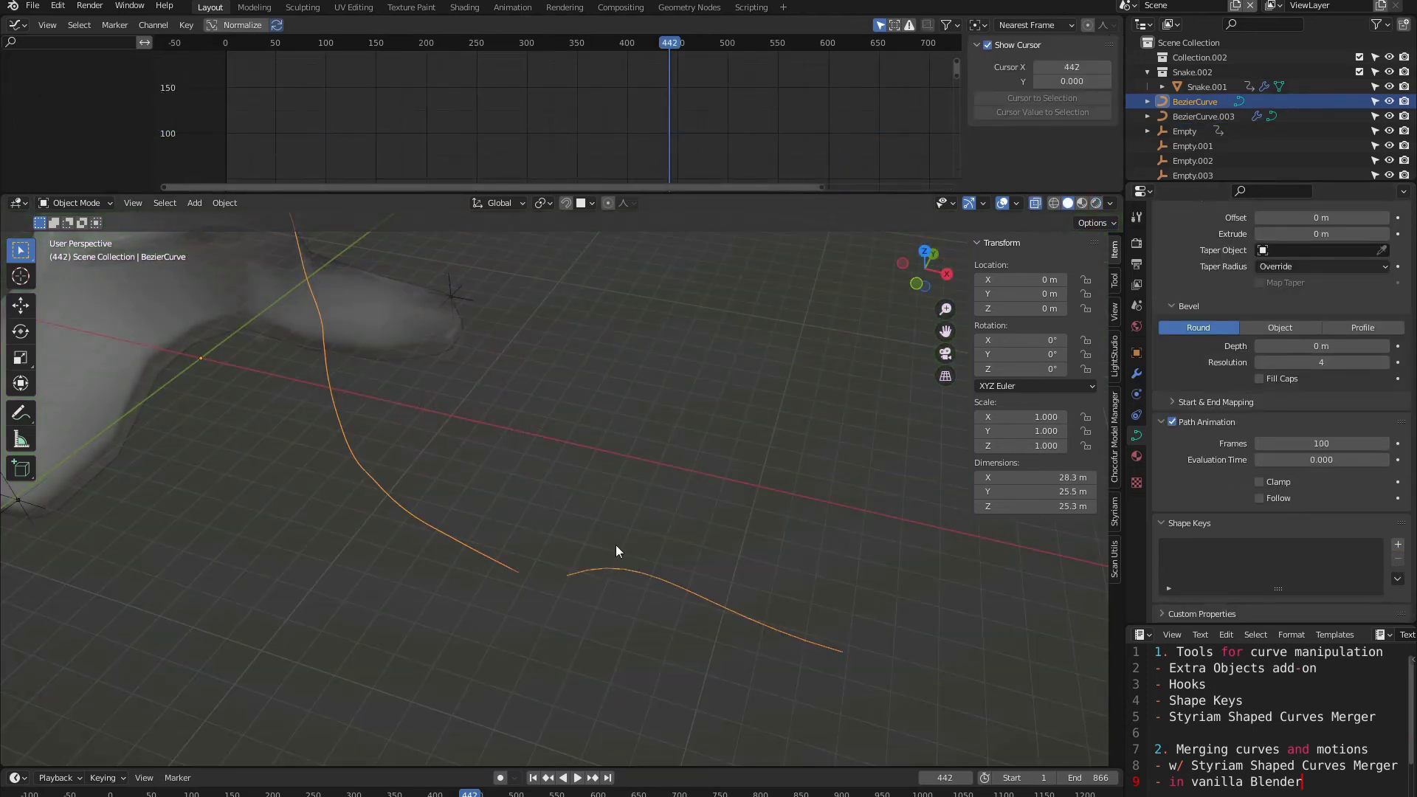
Step: Try to connect the facing end points of the two joined splines with a segment in Edit Mode
key(Tab)
click(515, 574)
shift+click(571, 580)
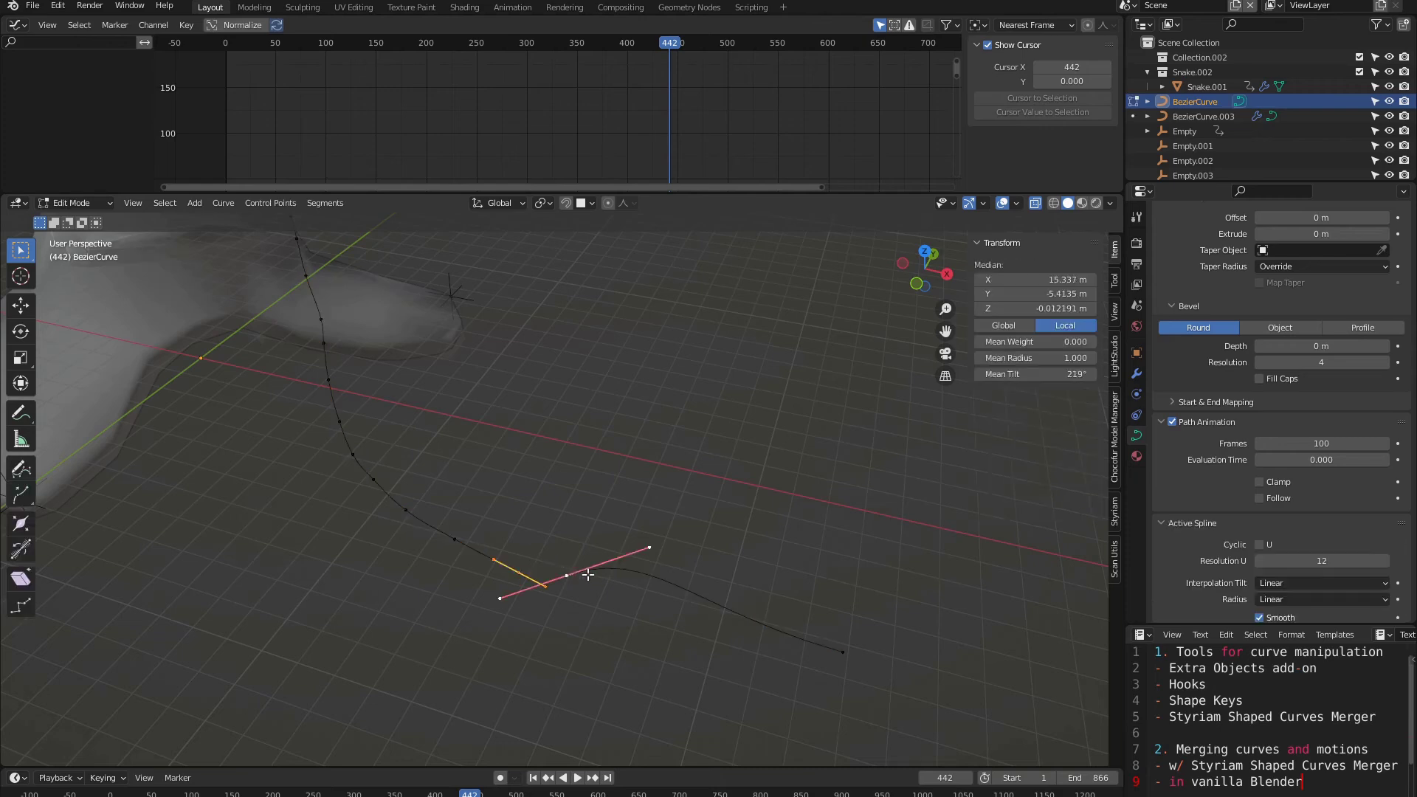
key(f)
scroll(566, 593, up, 4)
key(ctrl+z)
Step: Set the tree spline's end point handles to Aligned and add the ground spline's facing end point to the selection
shift+middle_drag(550, 640, 537, 560)
scroll(529, 560, up, 6)
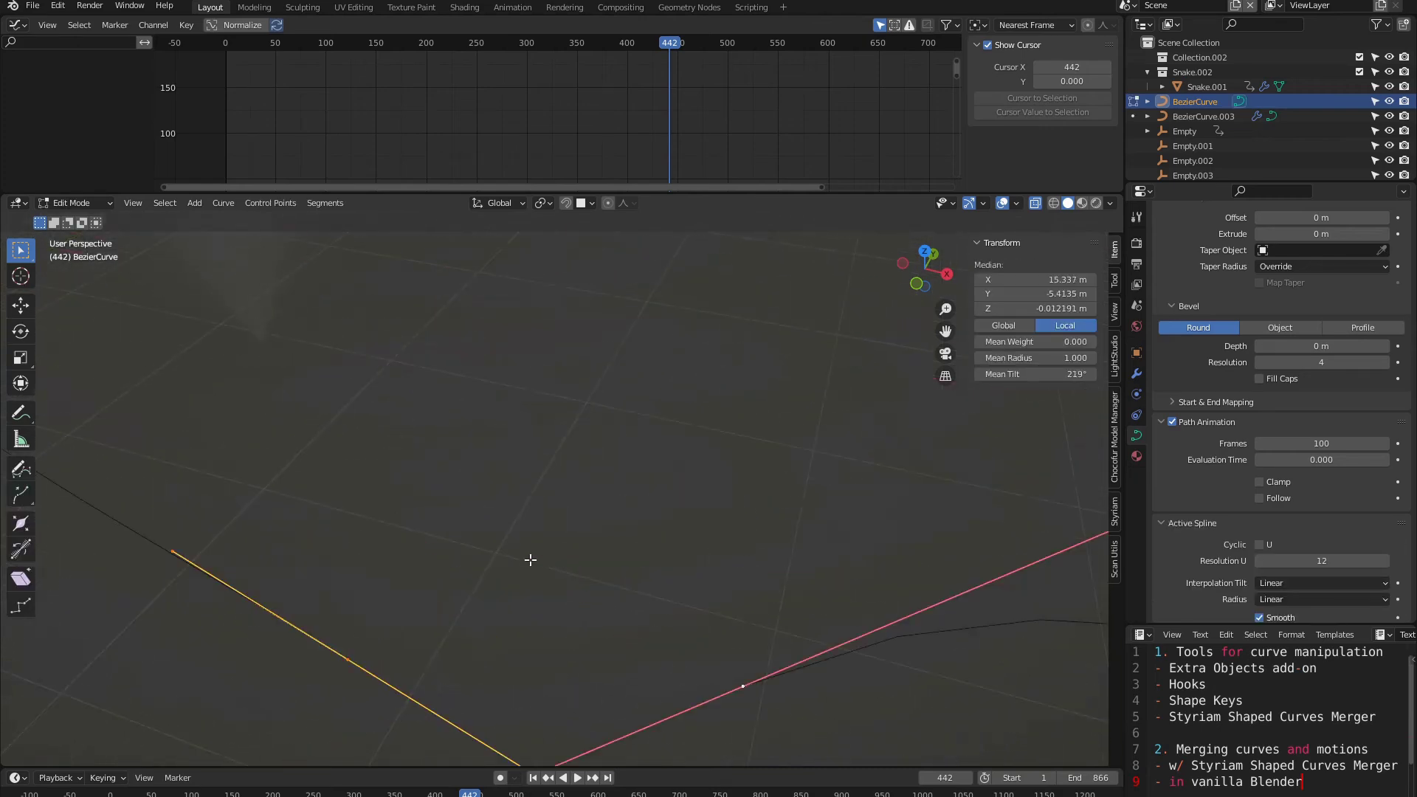
scroll(445, 615, down, 3)
click(457, 562)
key(v)
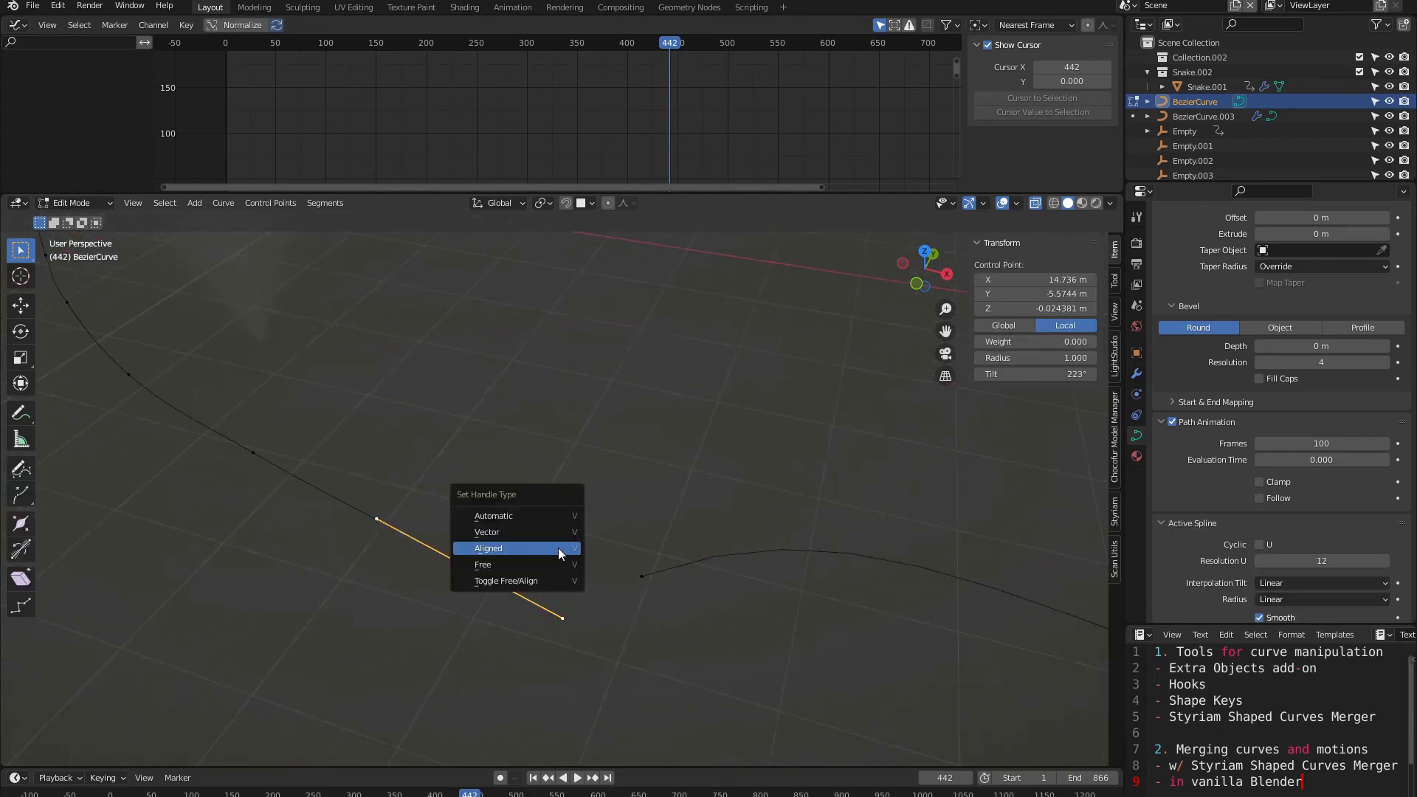
click(512, 547)
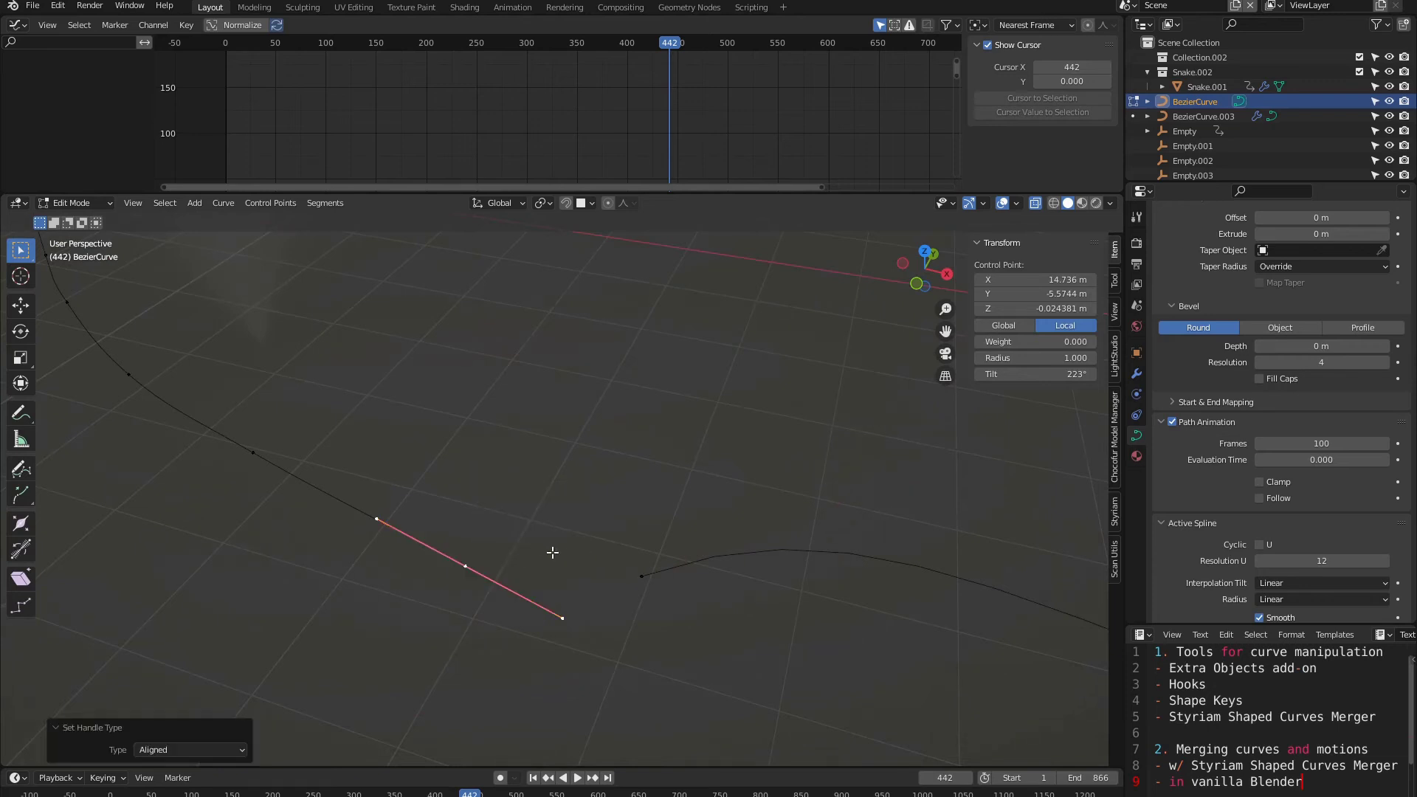
shift+click(642, 573)
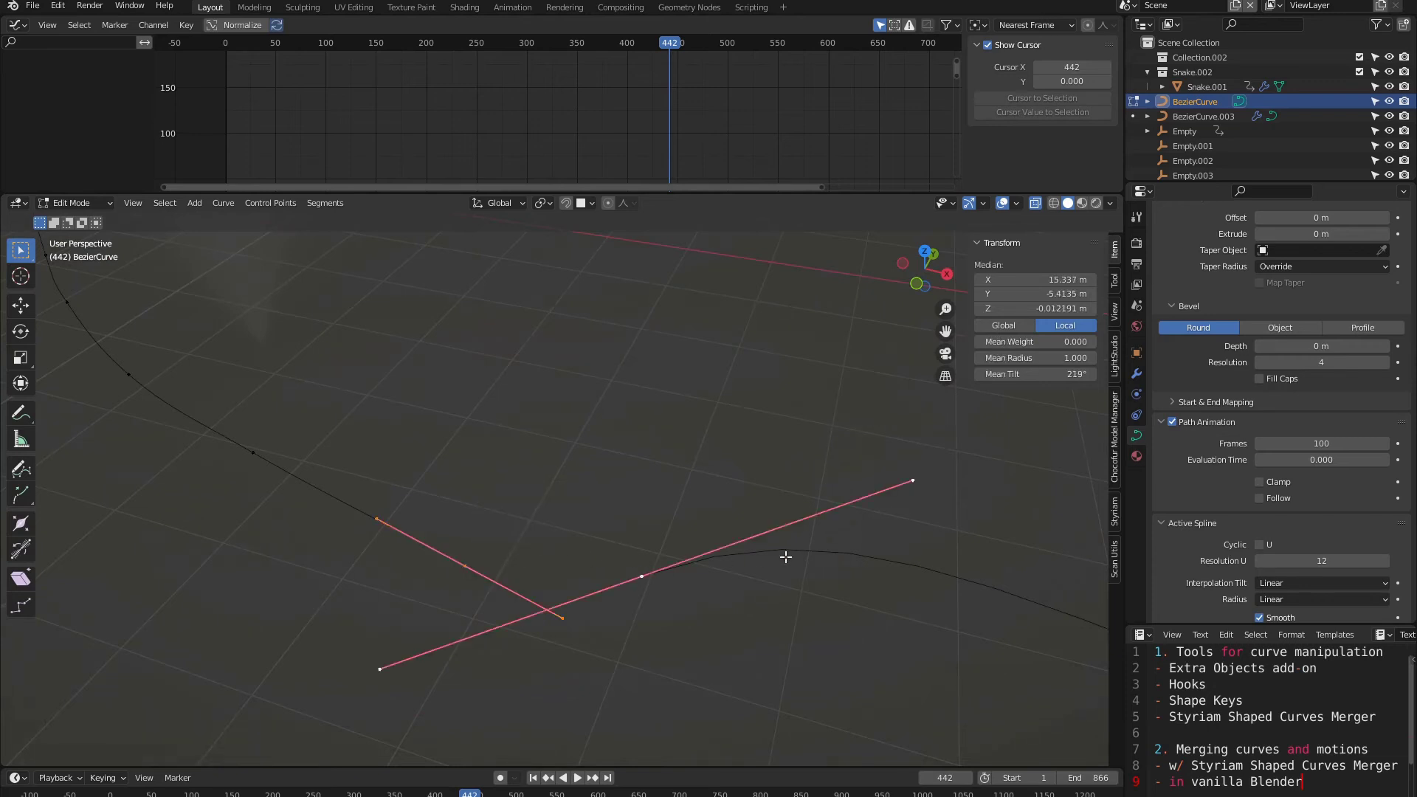
Step: Connect the facing end points with a segment and shorten the tree-side point's handle that reaches into the junction
click(479, 556)
click(568, 598)
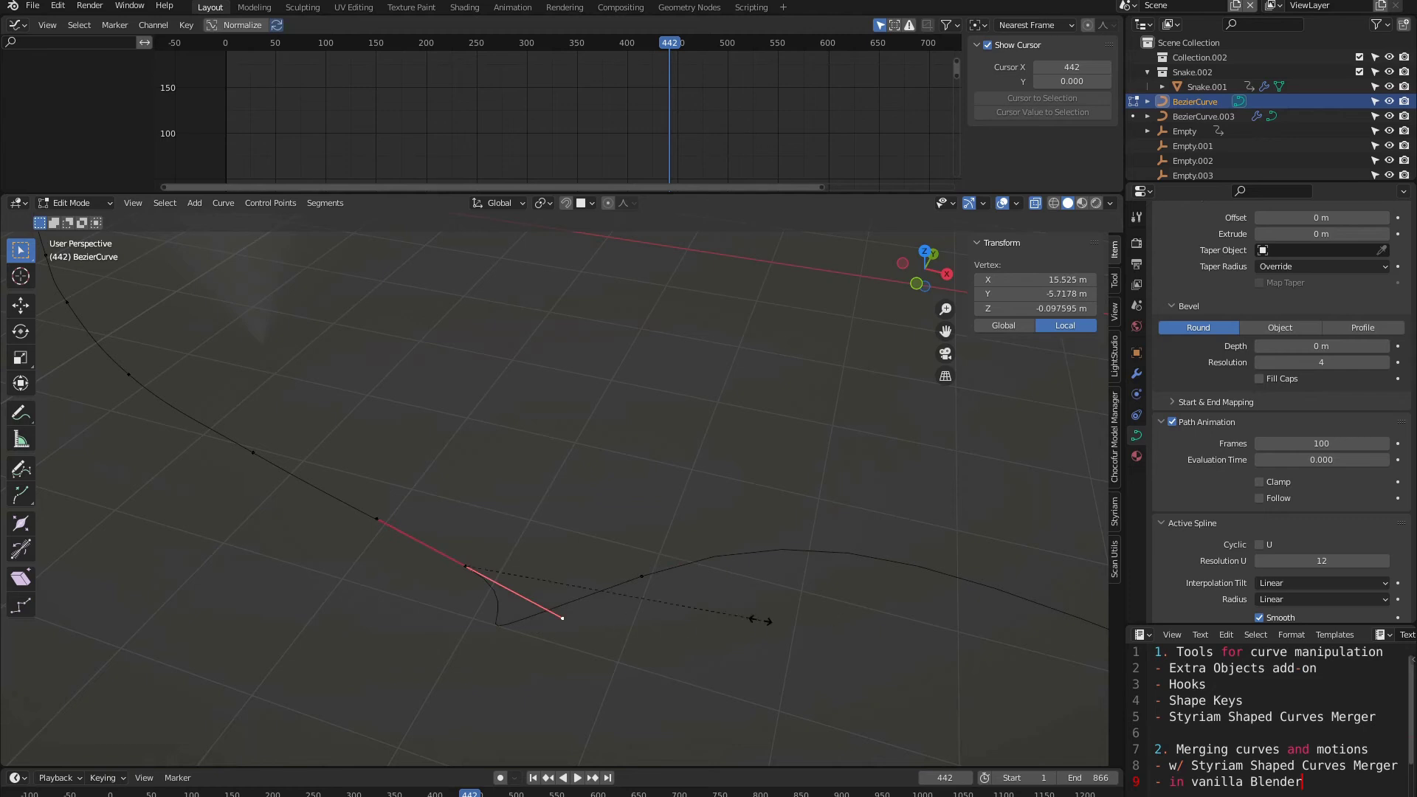
click(544, 616)
Step: Scale the ground-side point's junction-facing handle to about 0.192 and return to Object Mode
click(645, 575)
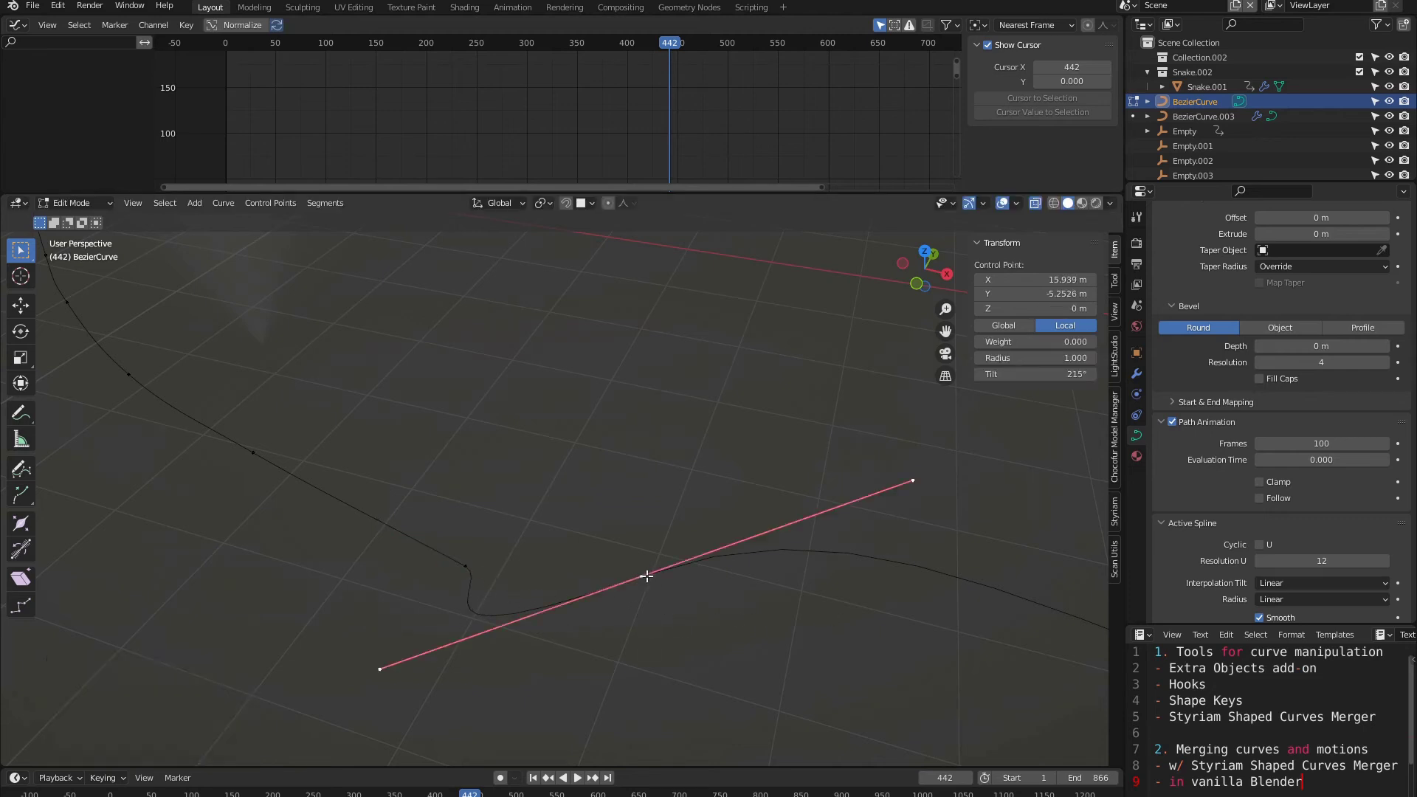
click(379, 667)
key(s)
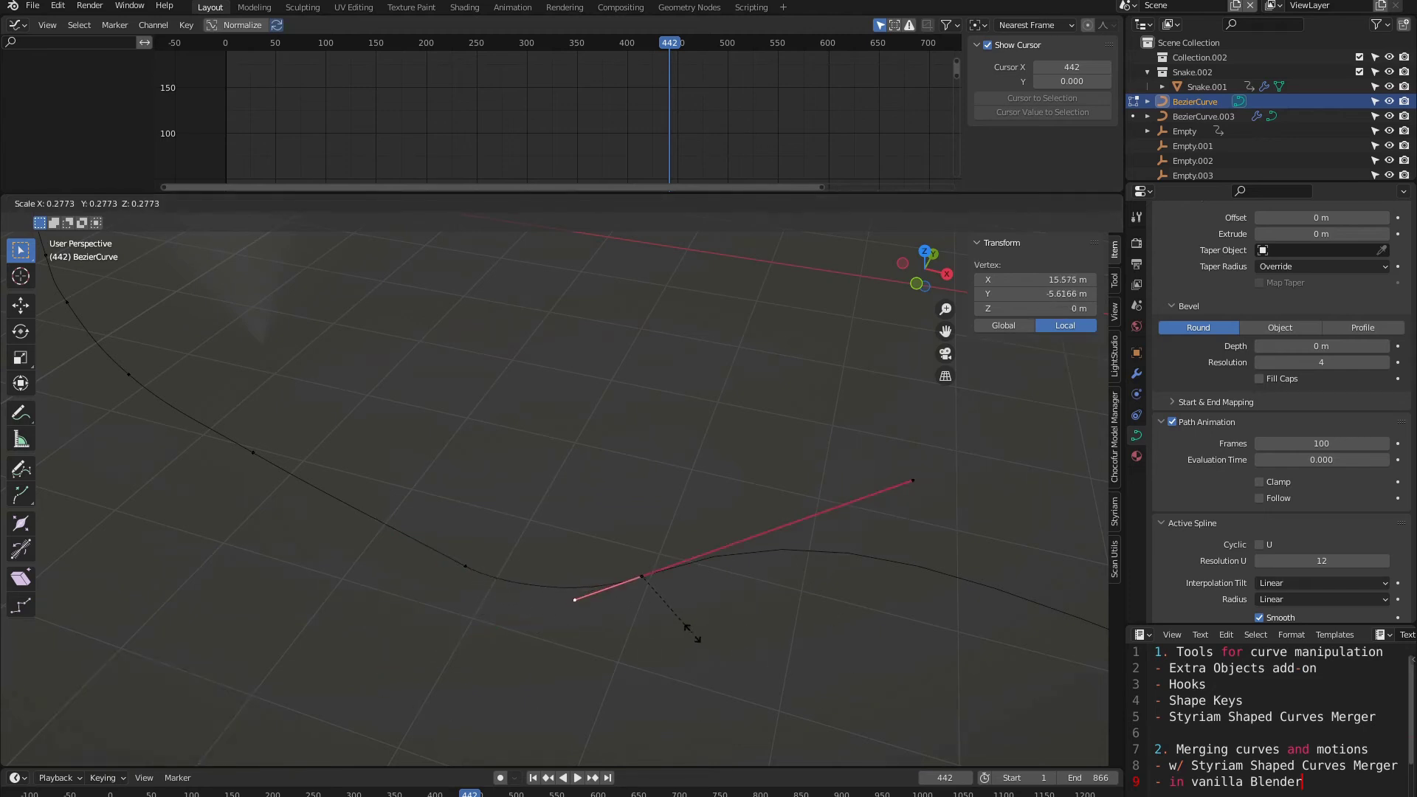
click(663, 624)
scroll(657, 607, down, 6)
shift+middle_drag(653, 597, 607, 588)
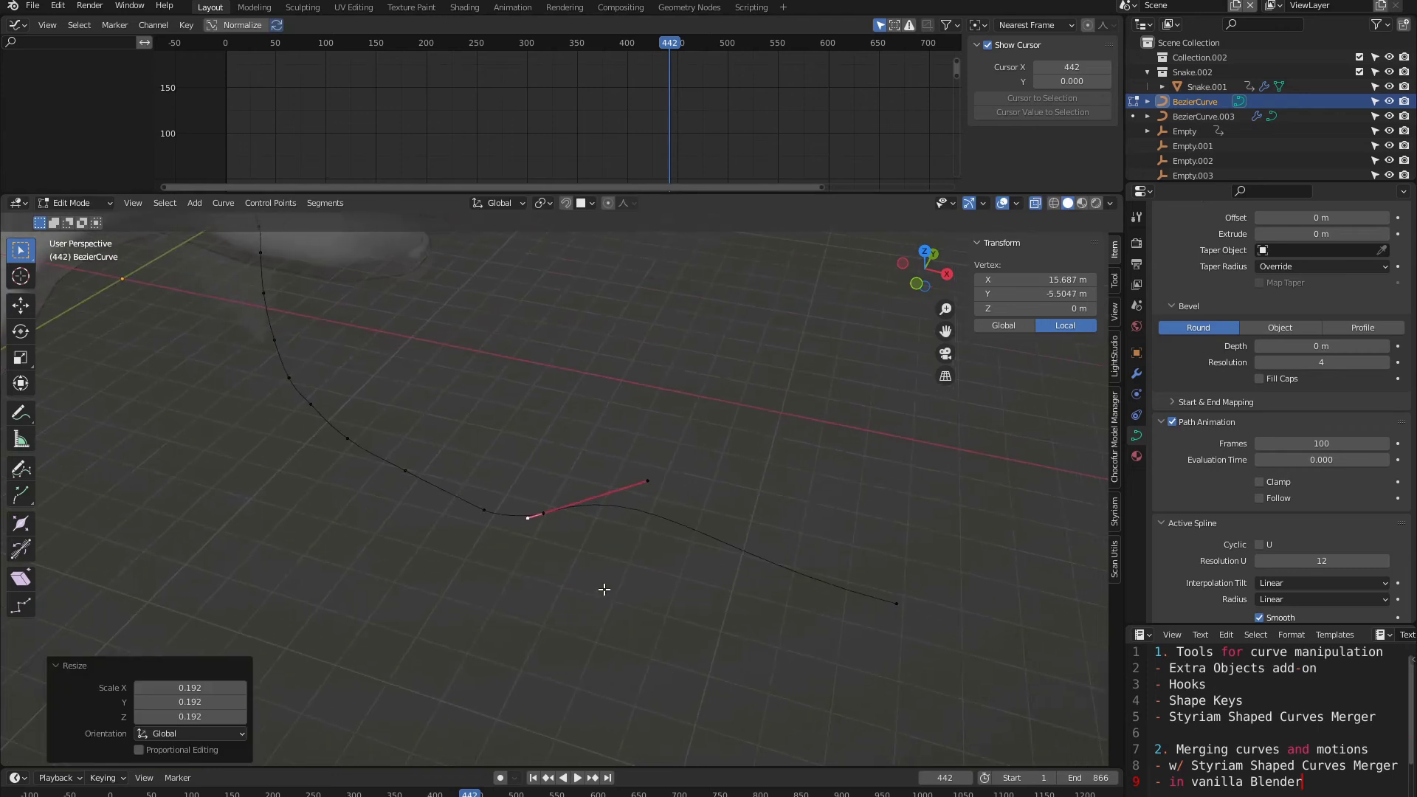
scroll(590, 571, down, 1)
key(Tab)
scroll(554, 561, up, 1)
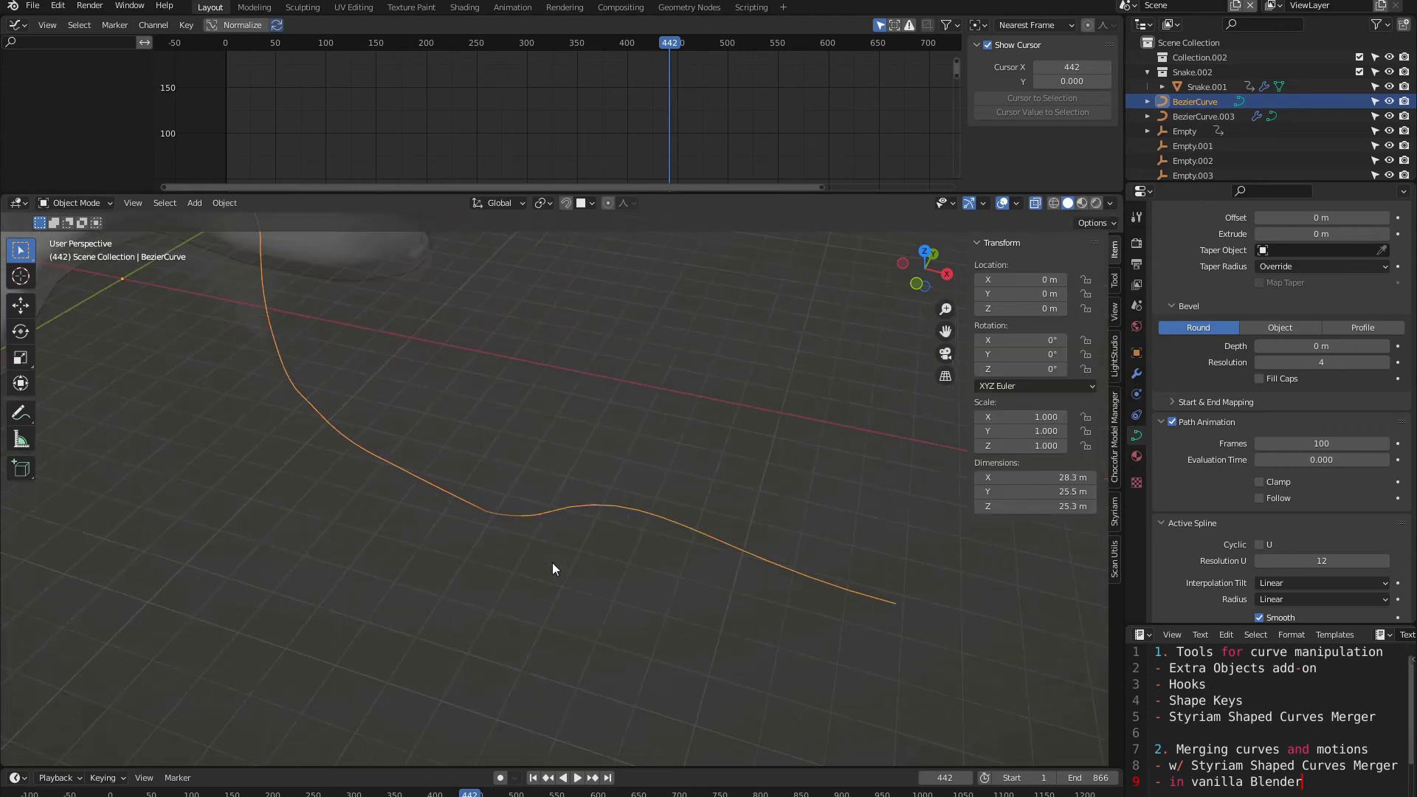
scroll(550, 562, down, 1)
shift+middle_drag(528, 535, 588, 582)
click(560, 565)
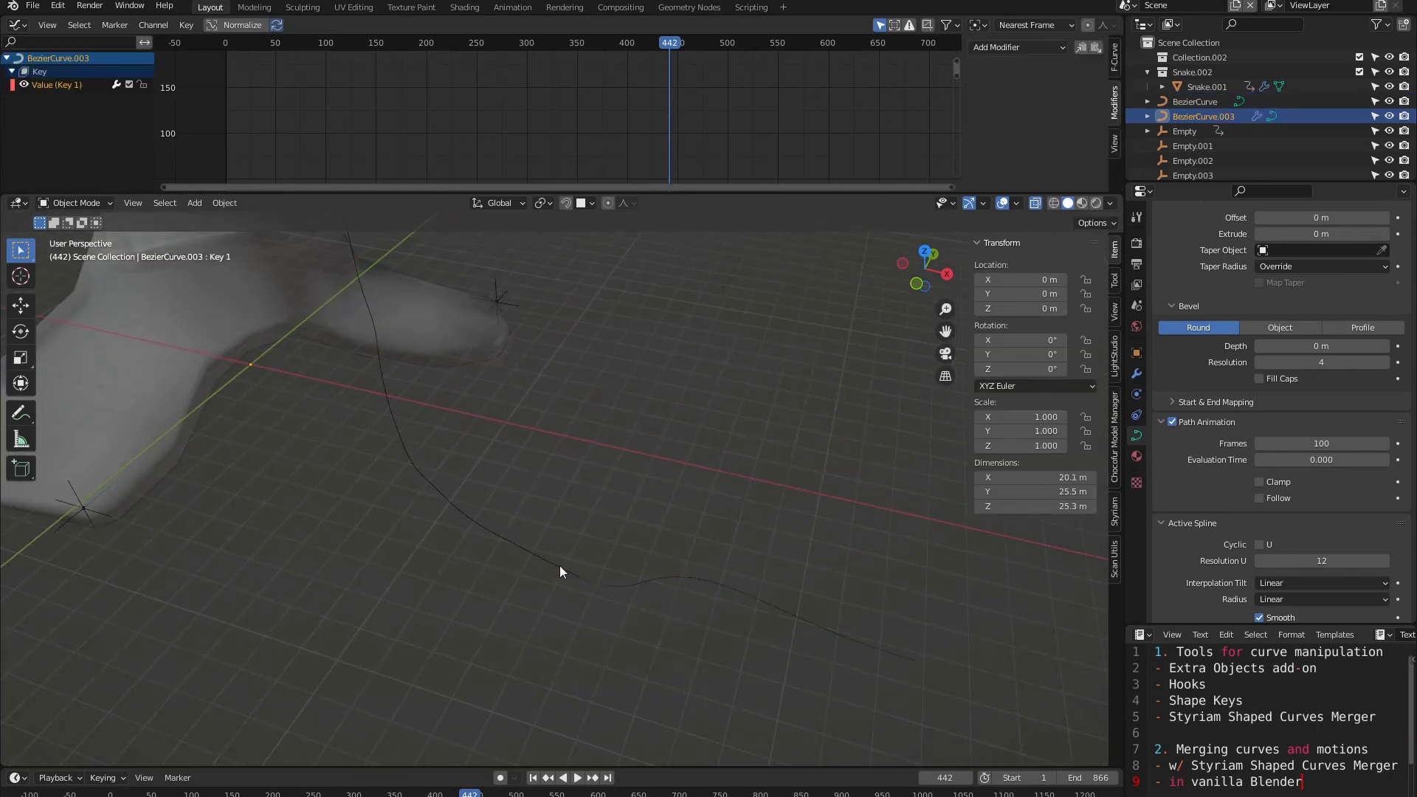
key(g)
right_click(688, 533)
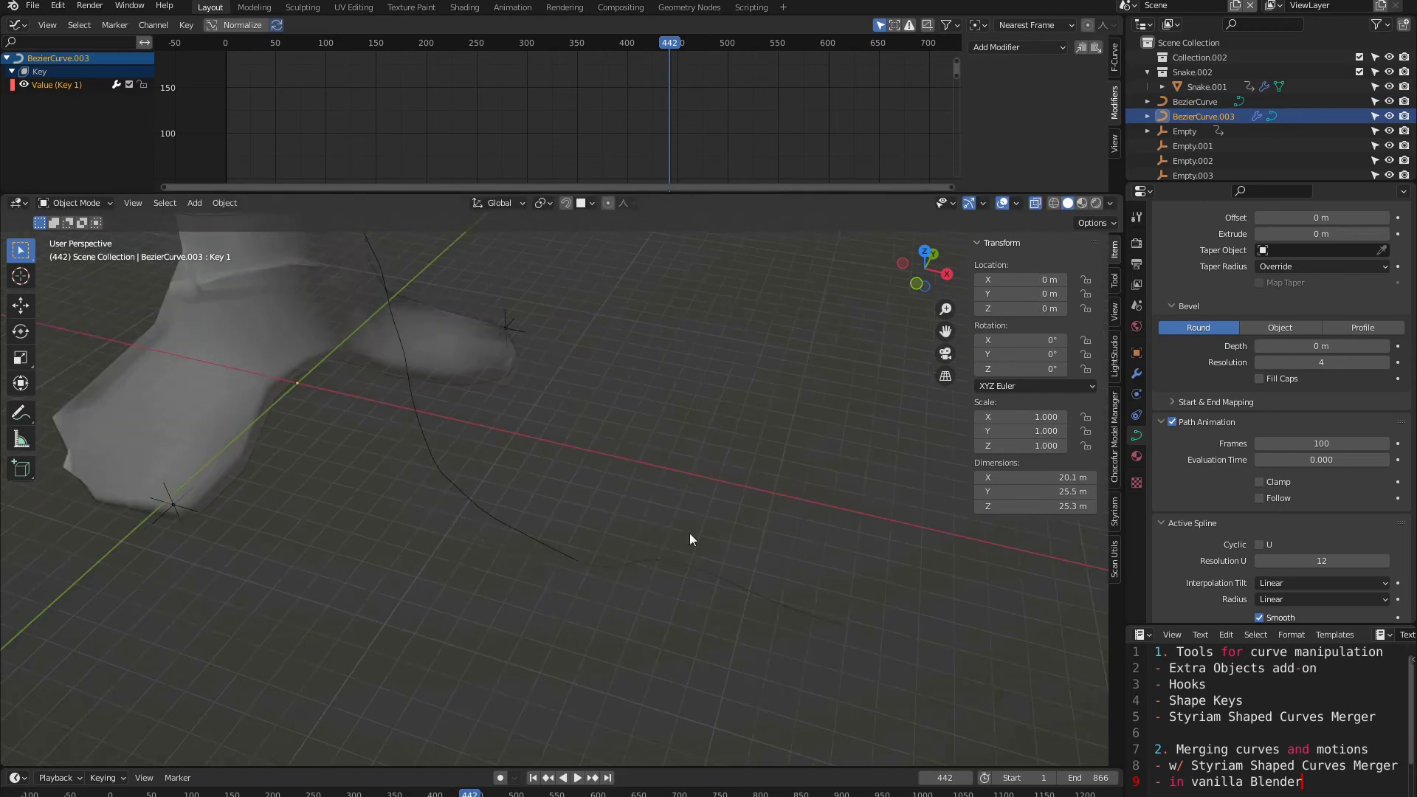
Step: Set the snake's Curve.001 modifier to deform along the newly joined BezierCurve
click(1136, 374)
scroll(520, 683, down, 1)
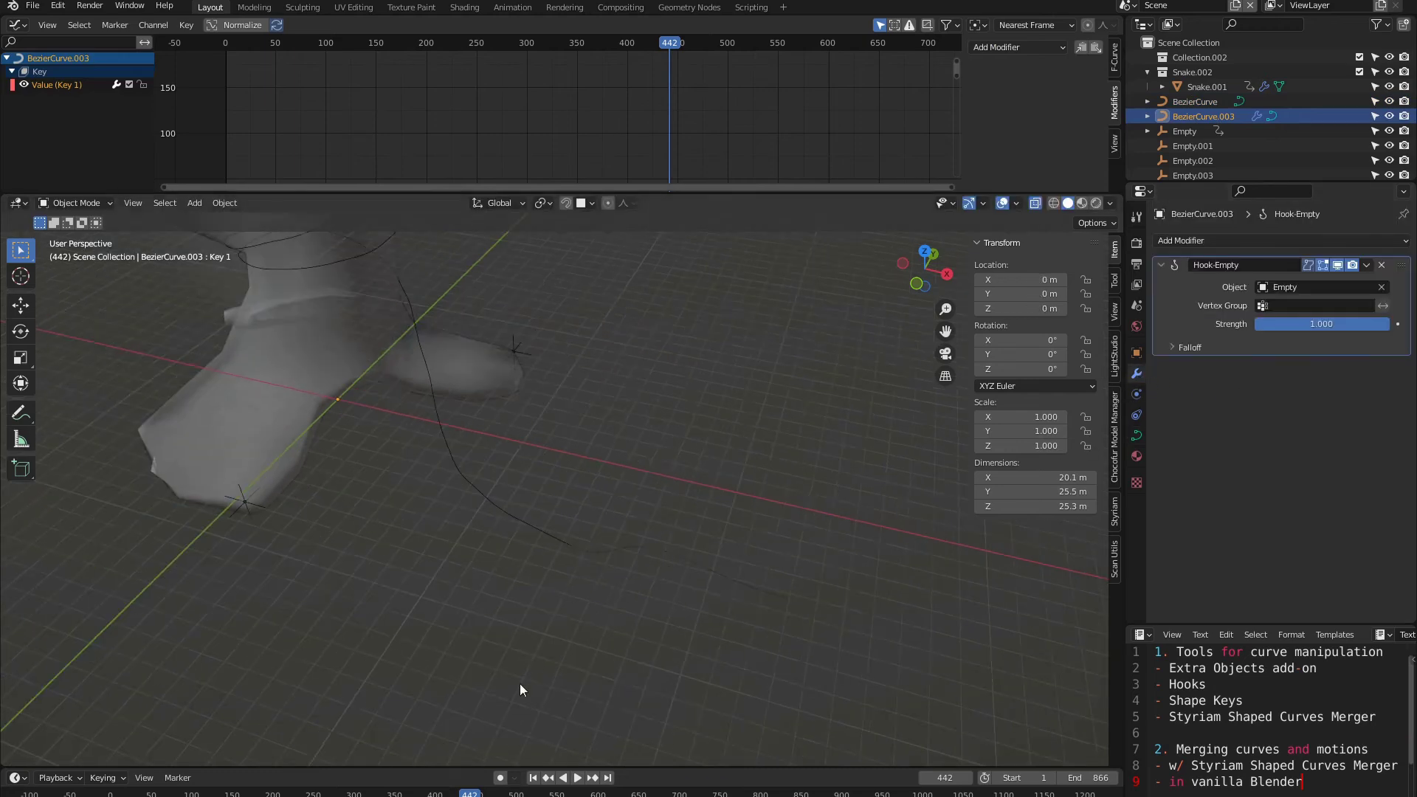
mouse_move(470, 794)
mouse_down()
mouse_move(458, 795)
mouse_move(470, 795)
mouse_up()
key(space)
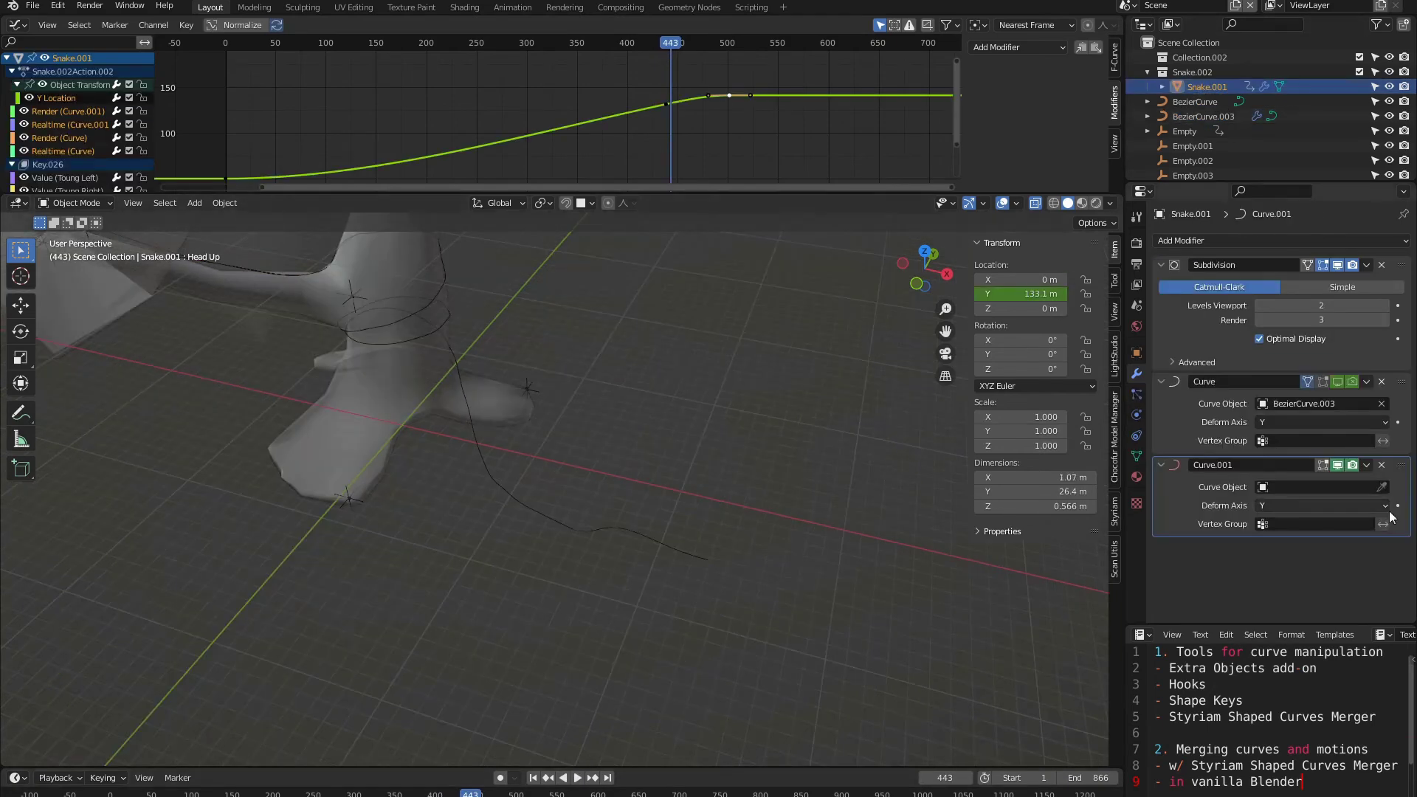
click(1382, 487)
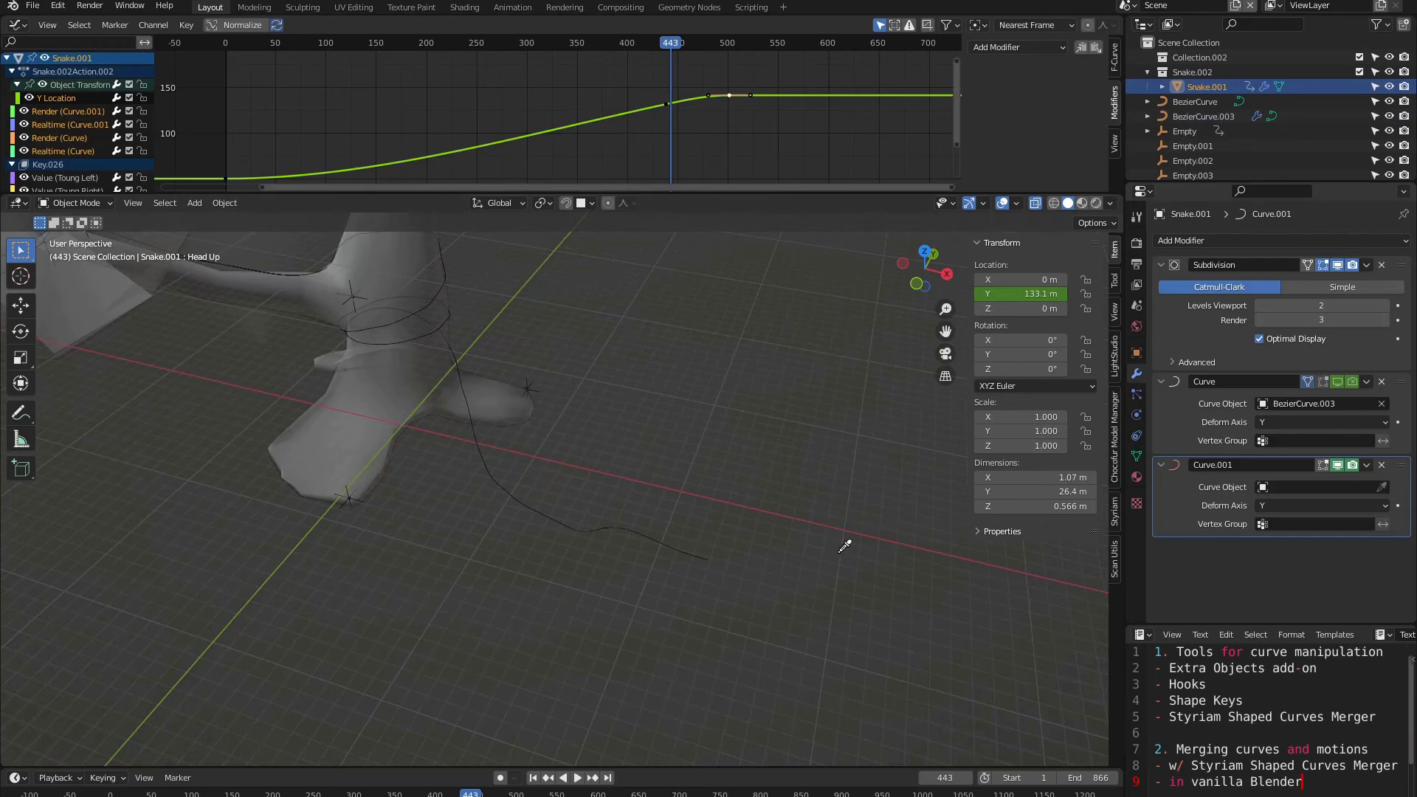
click(698, 558)
scroll(696, 550, up, 3)
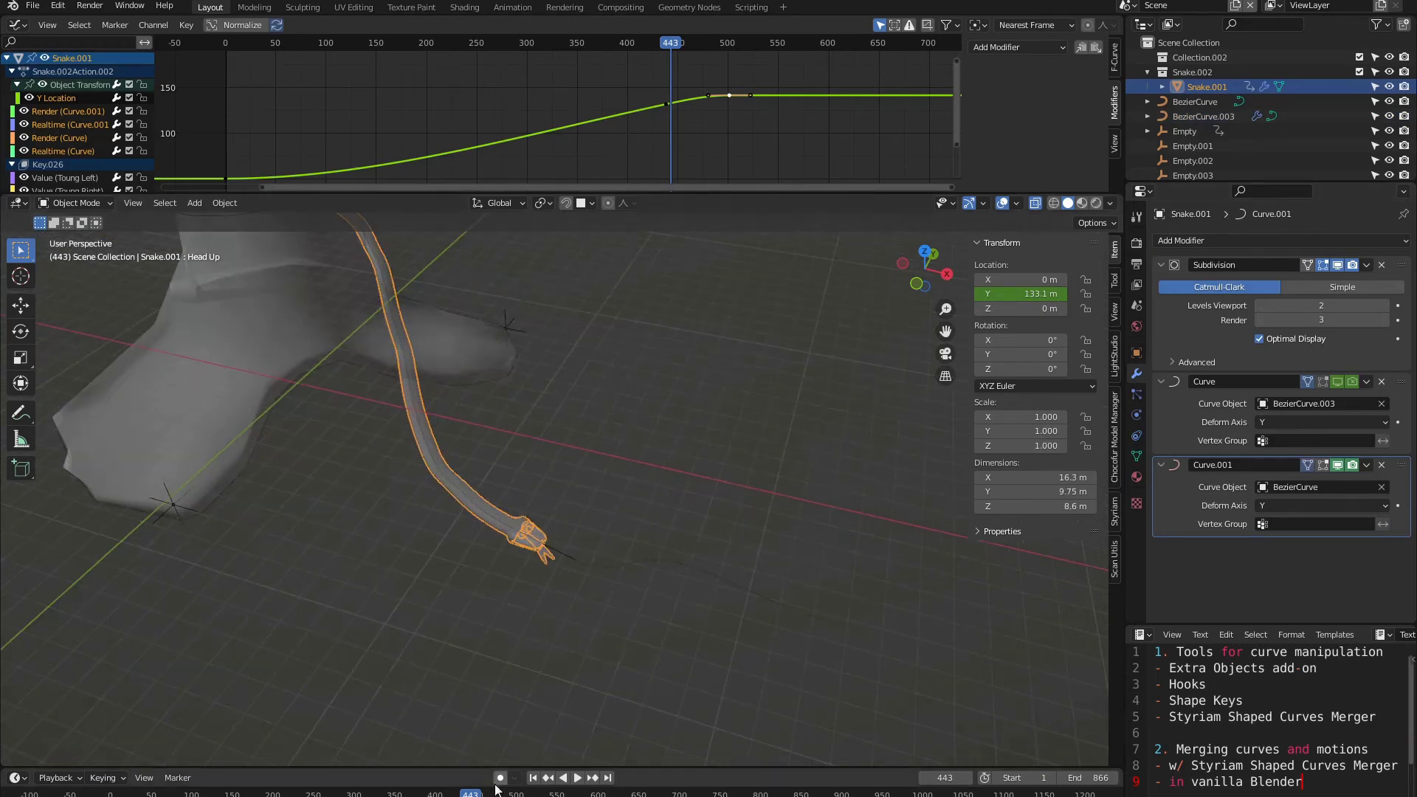
Step: Set the Hook-Empty modifier's Strength on BezierCurve.003 to 0 and keyframe it at frame 441
mouse_move(470, 795)
mouse_down()
mouse_move(455, 795)
mouse_move(468, 795)
mouse_up()
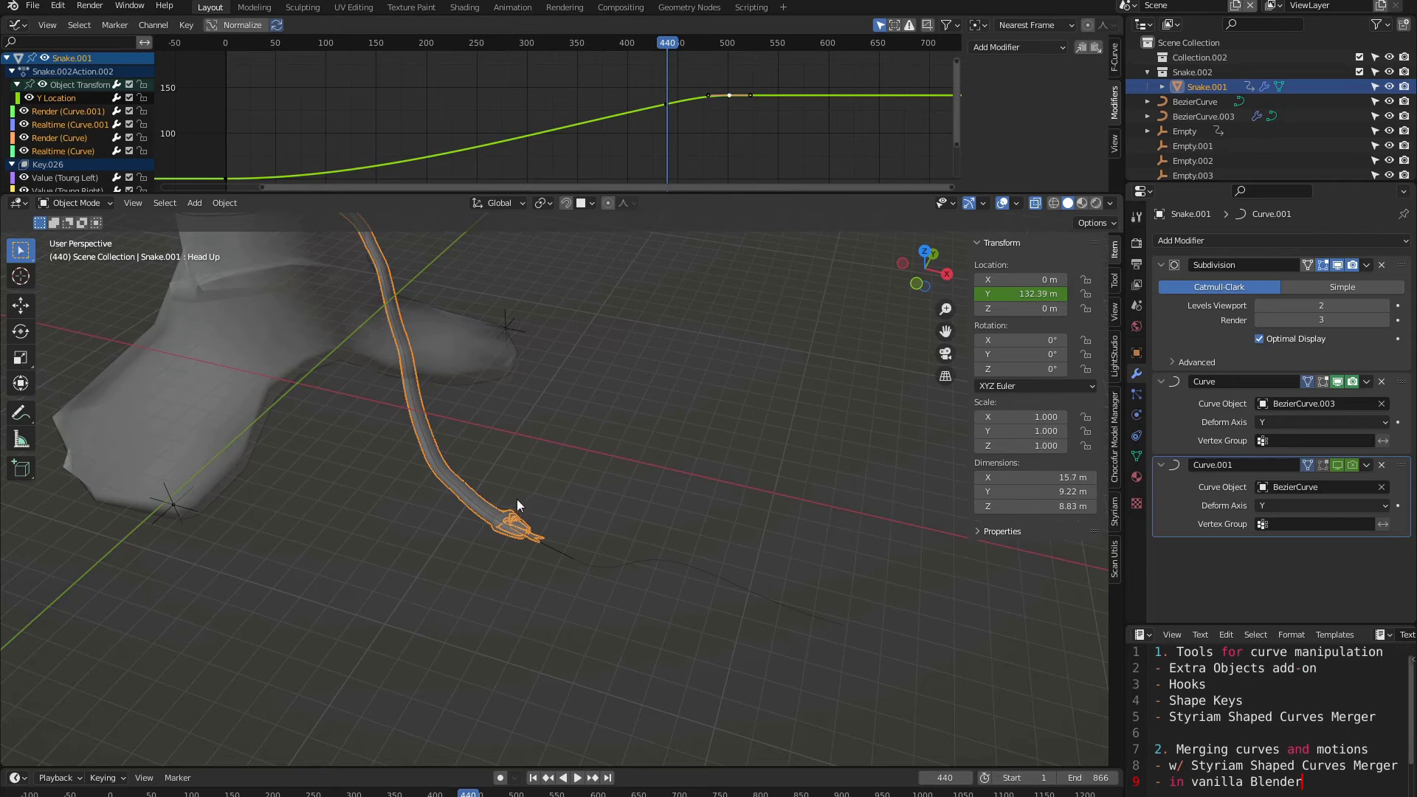
click(546, 543)
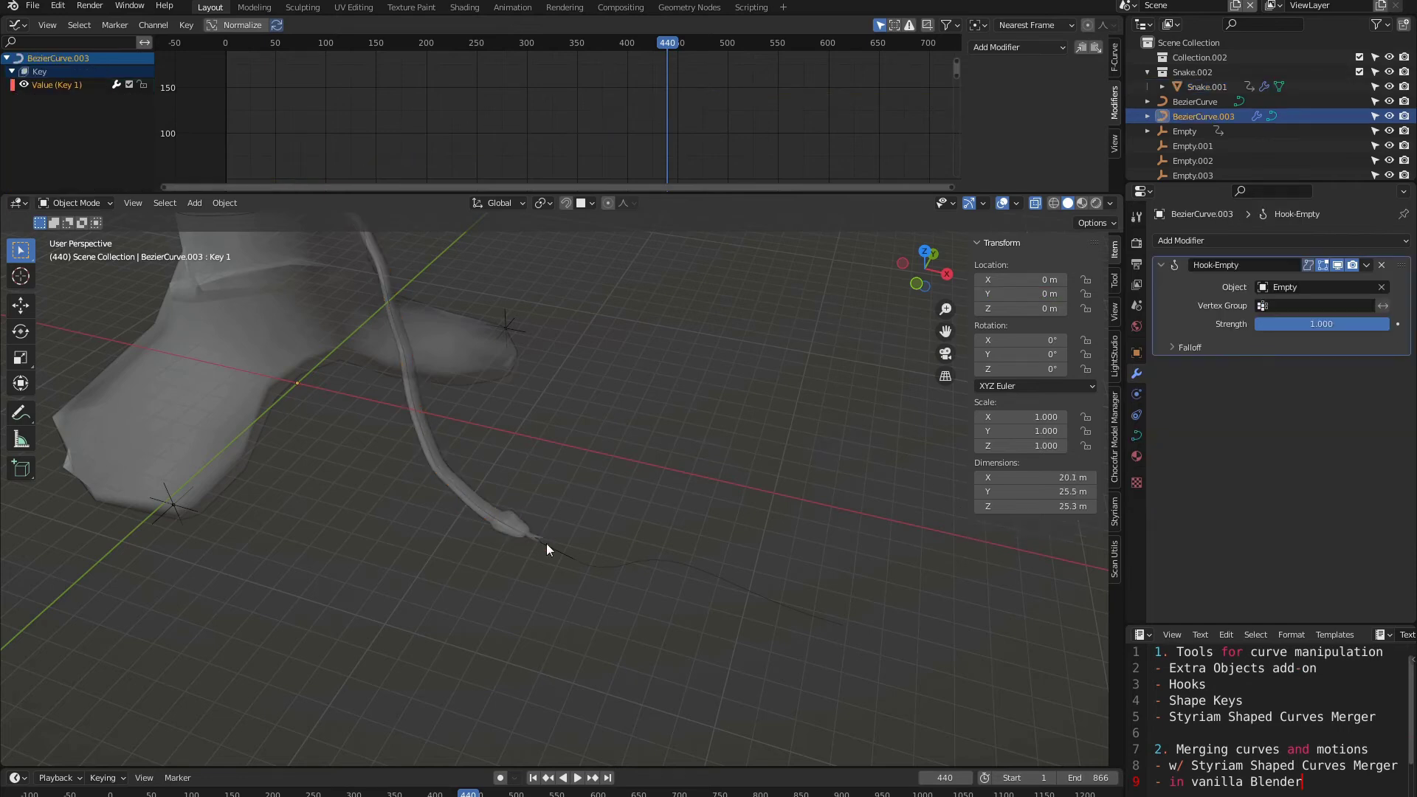
scroll(516, 537, up, 1)
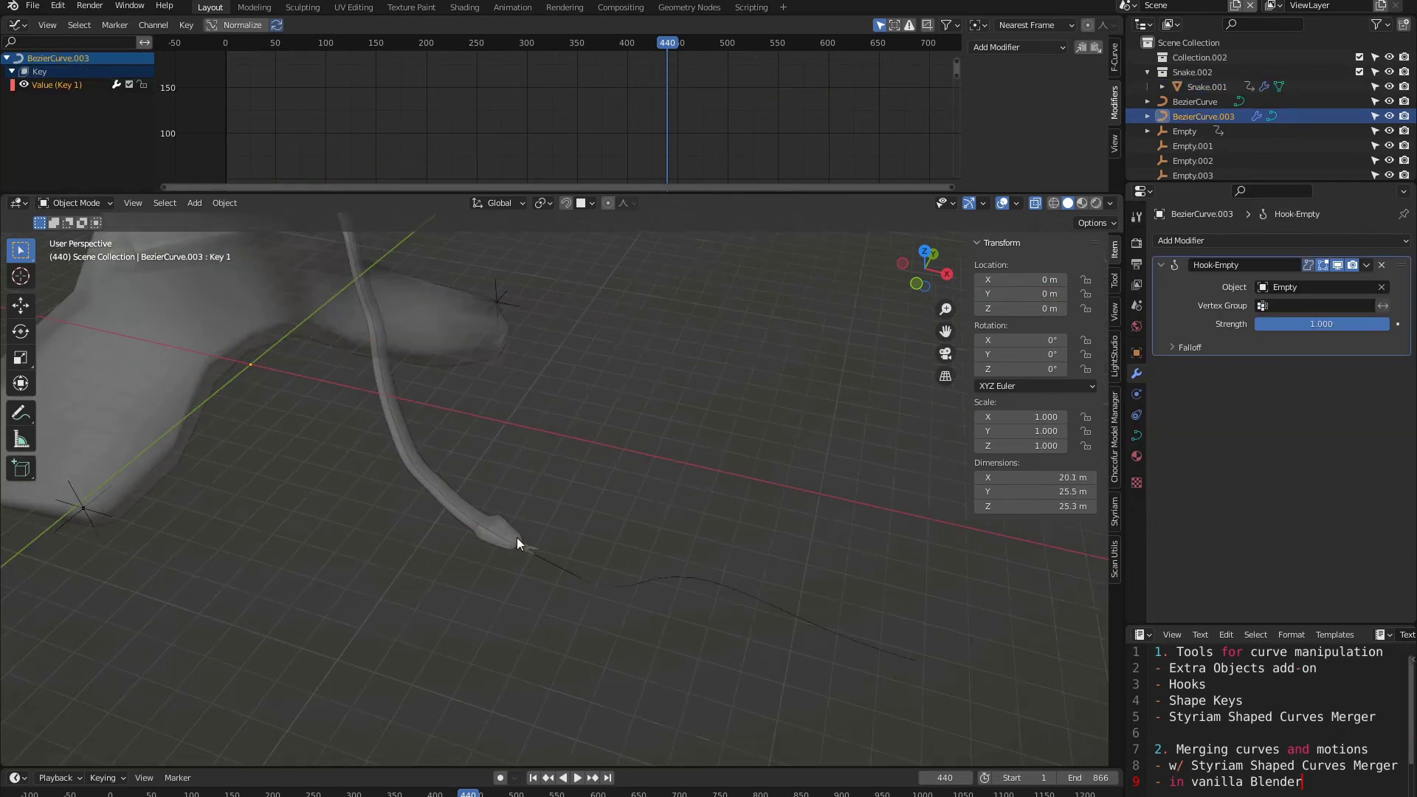
key(space)
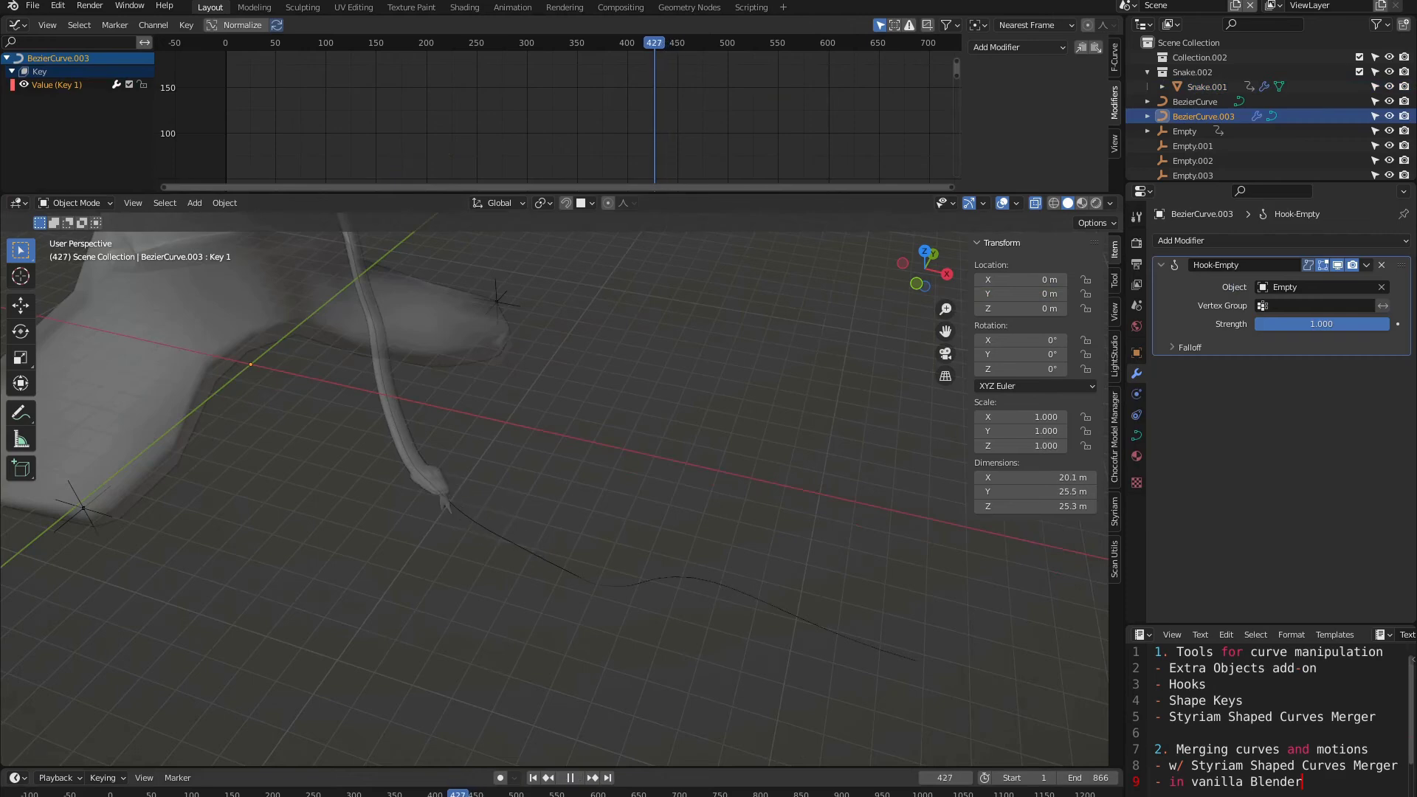
drag(472, 795, 468, 795)
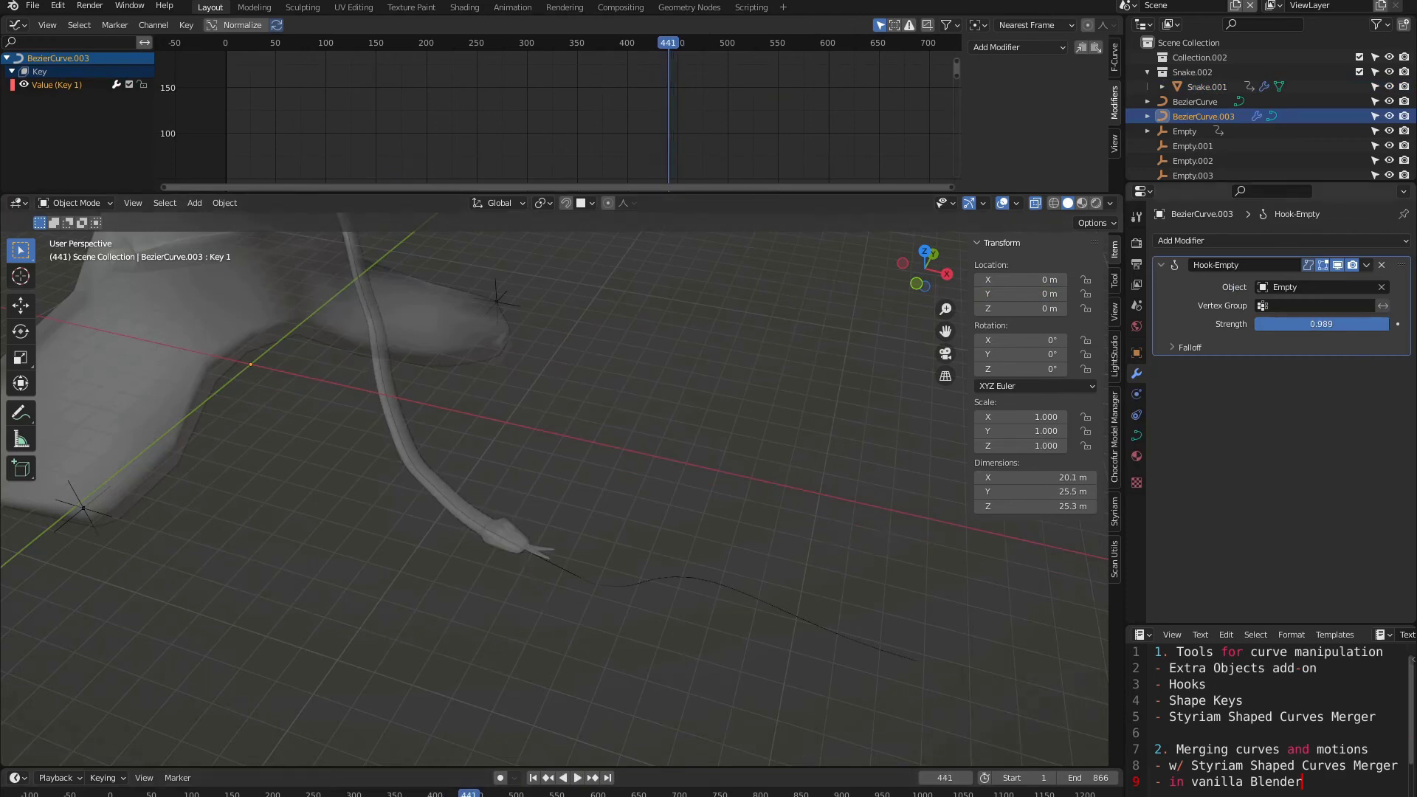
drag(1293, 328, 1256, 328)
key(i)
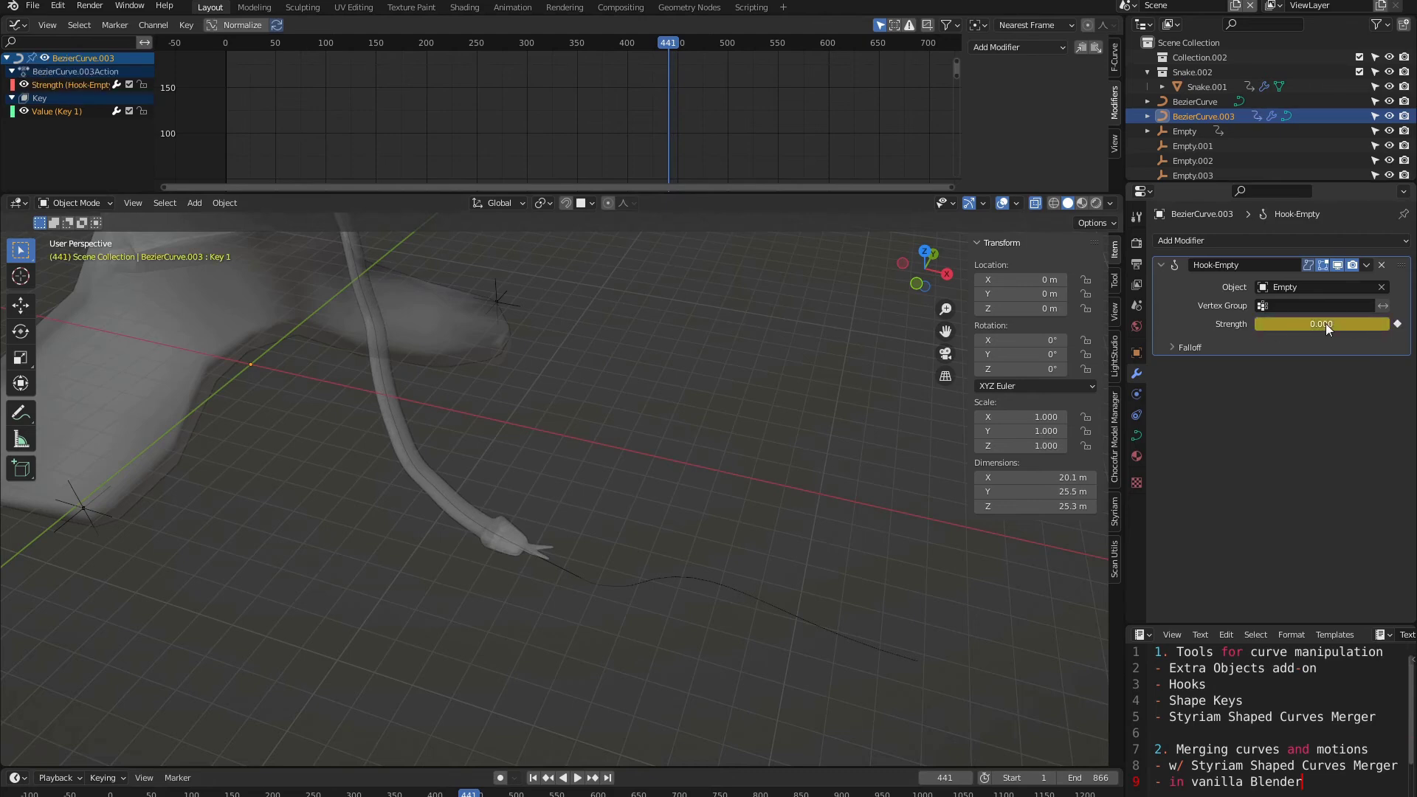
Step: Set the hook's Strength to 1 and keyframe it at frame 429
key(shift+ctrl+space)
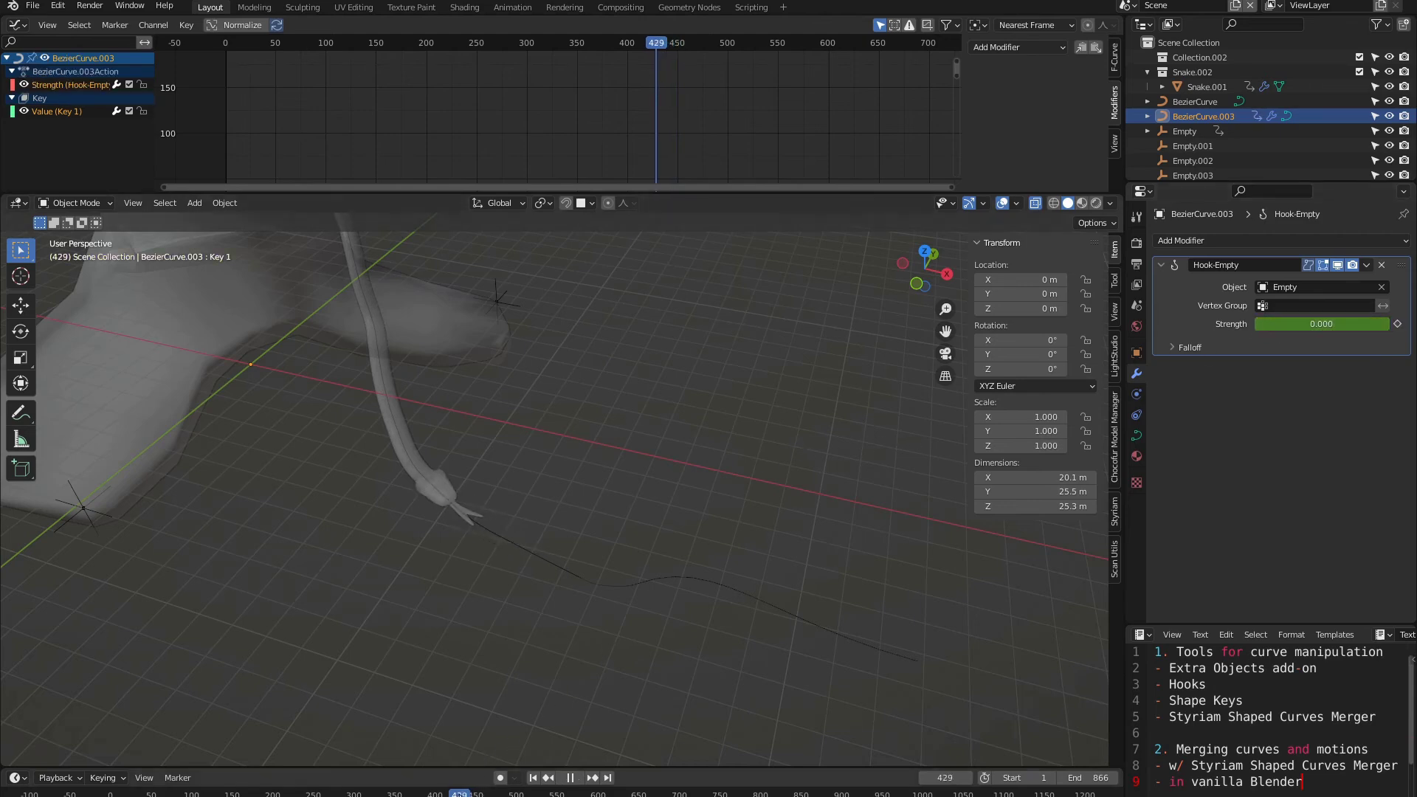
drag(1306, 325, 1373, 325)
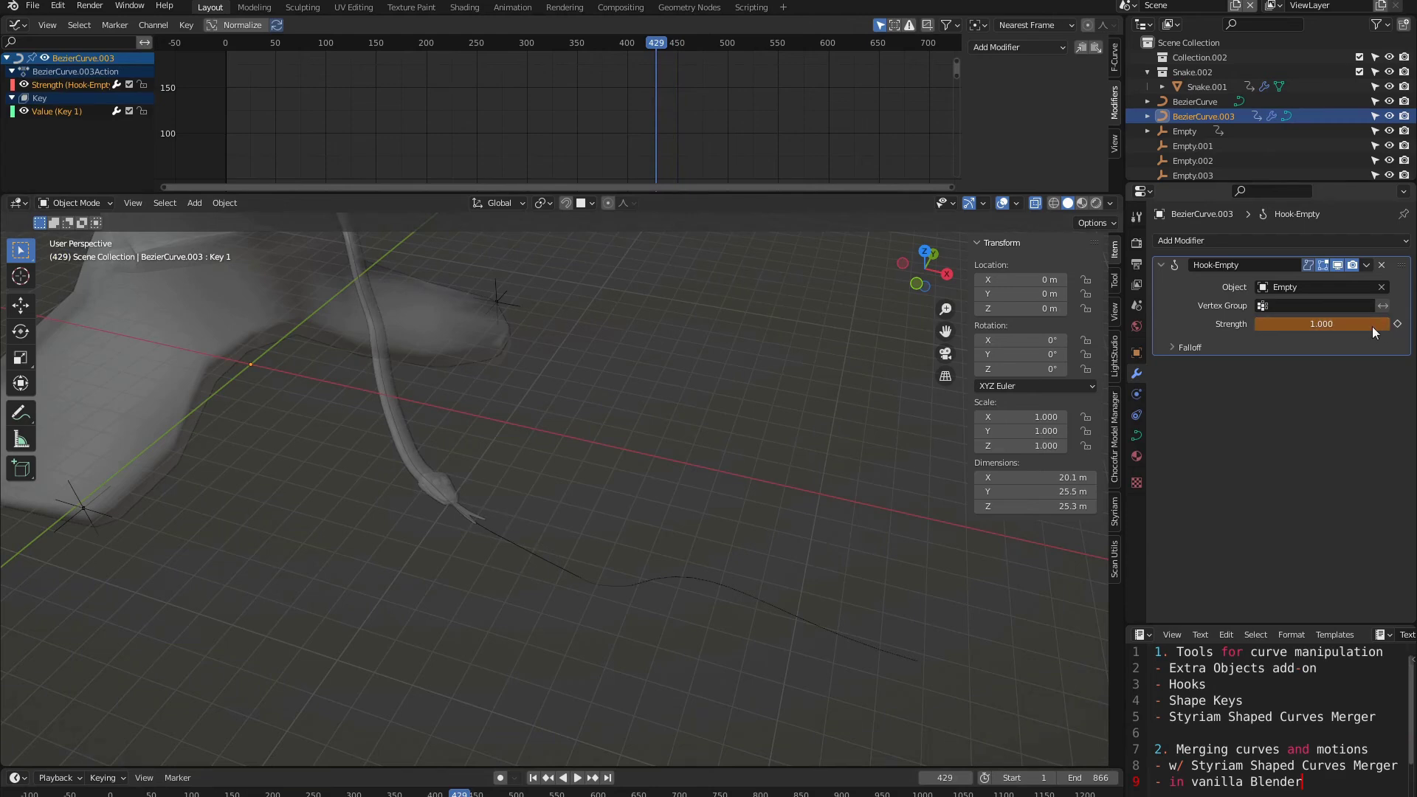
key(i)
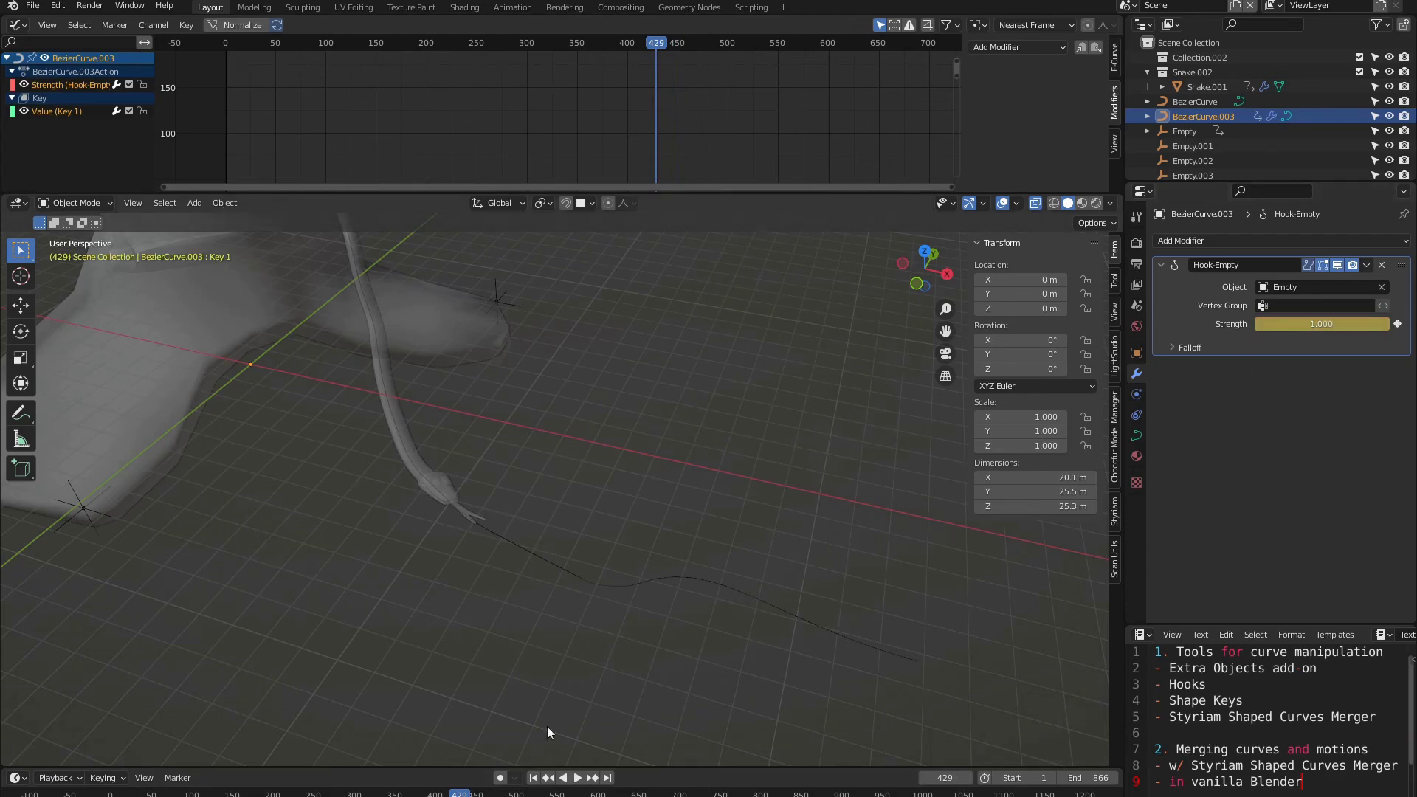
Step: Play back the animation across the curve transition and examine the snake's path from the tree to the ground
drag(459, 794, 451, 795)
key(space)
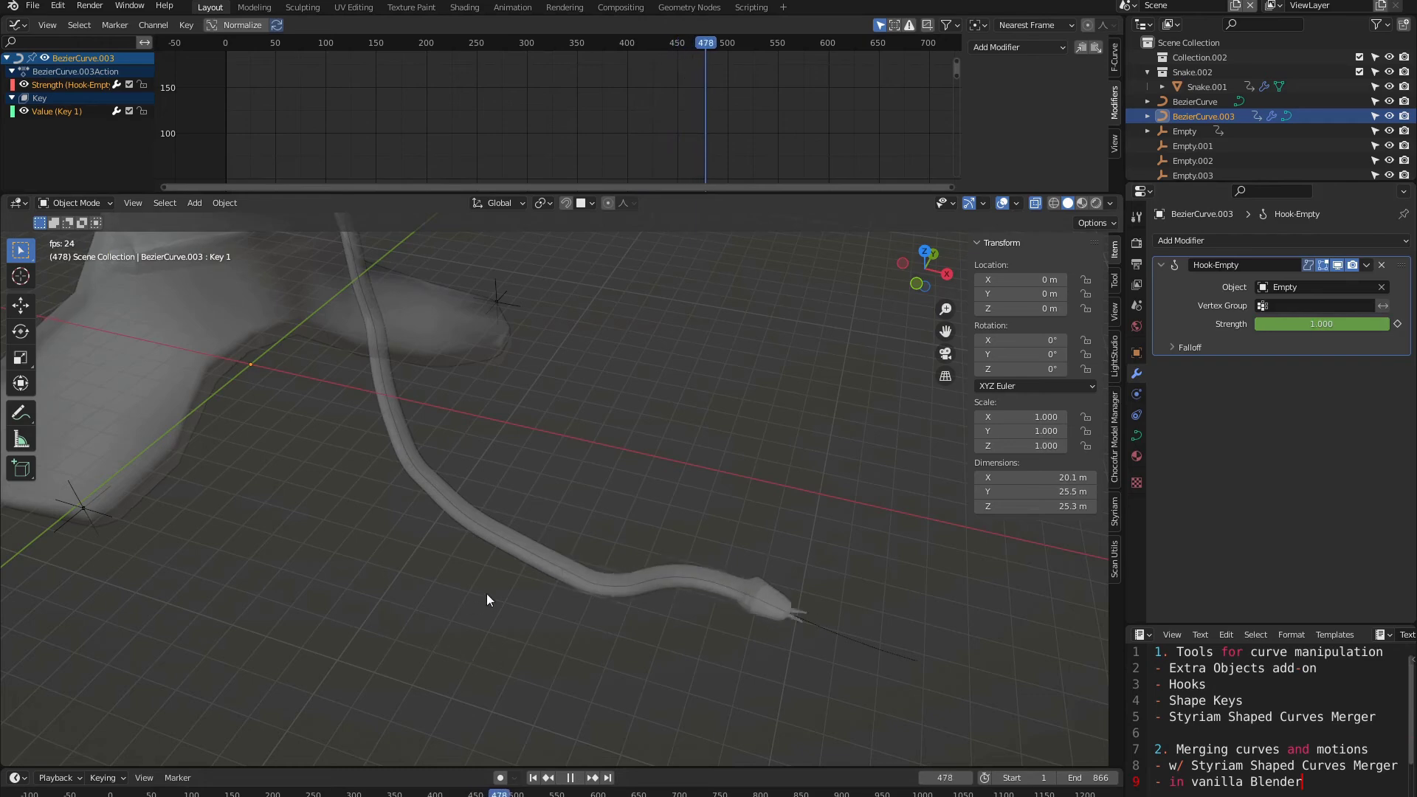
key(space)
middle_drag(463, 592, 431, 549)
scroll(427, 546, up, 4)
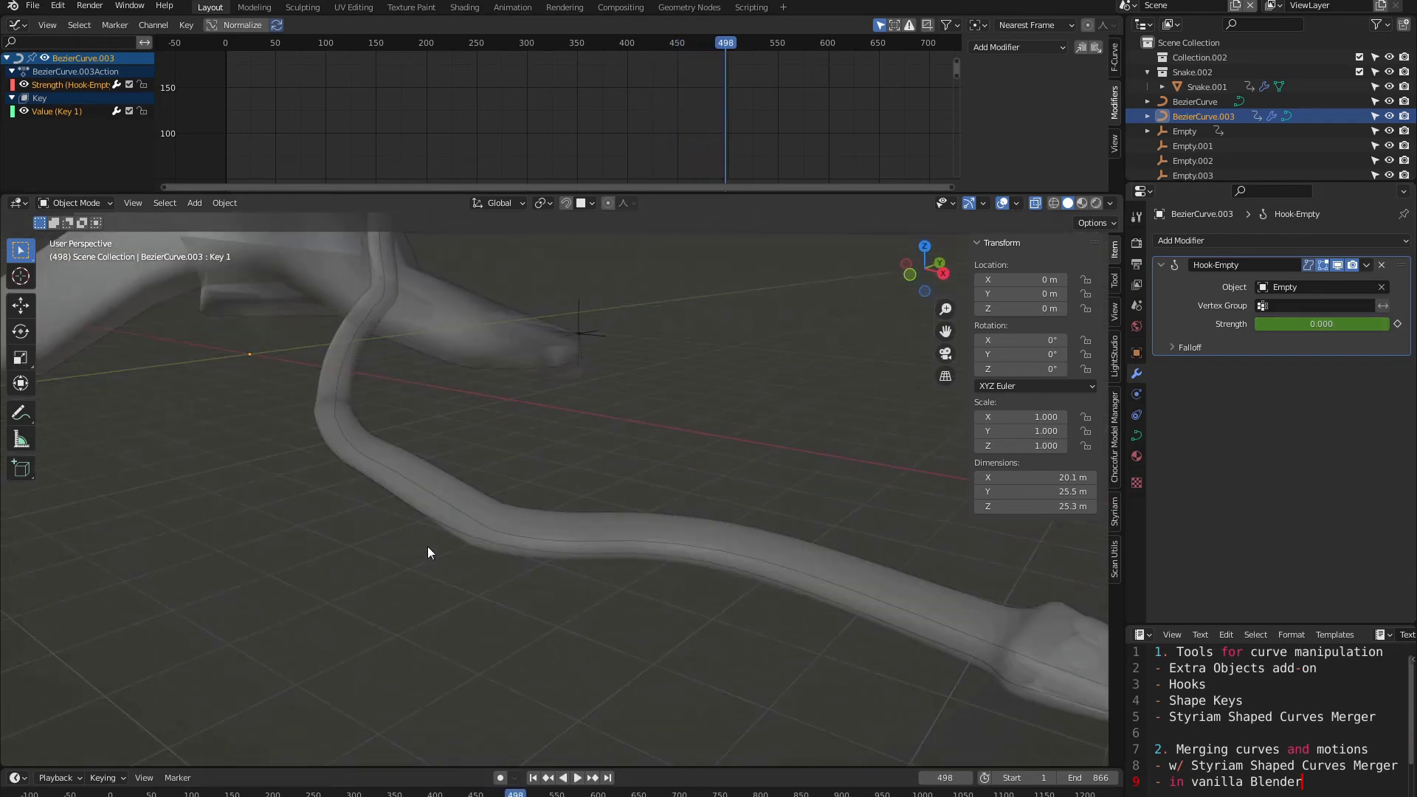
mouse_move(446, 795)
mouse_down()
mouse_move(380, 795)
mouse_move(437, 795)
mouse_move(418, 794)
mouse_up()
scroll(458, 476, down, 2)
middle_drag(457, 478, 558, 518)
scroll(557, 518, down, 2)
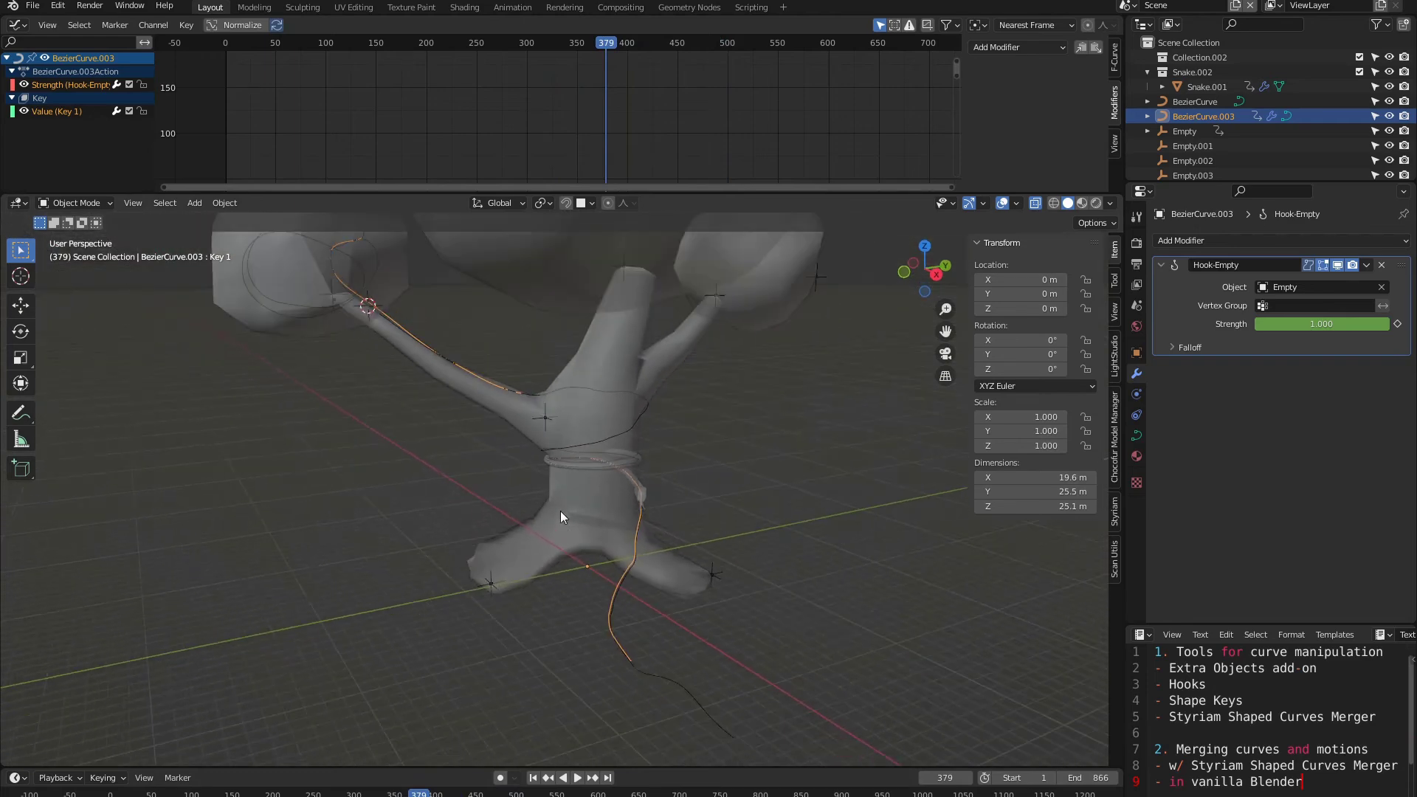
Step: Enlarge the 3D viewport over the graph editor's area and scrub the animation forward
key(ctrl+space)
scroll(594, 542, up, 1)
key(ctrl+space)
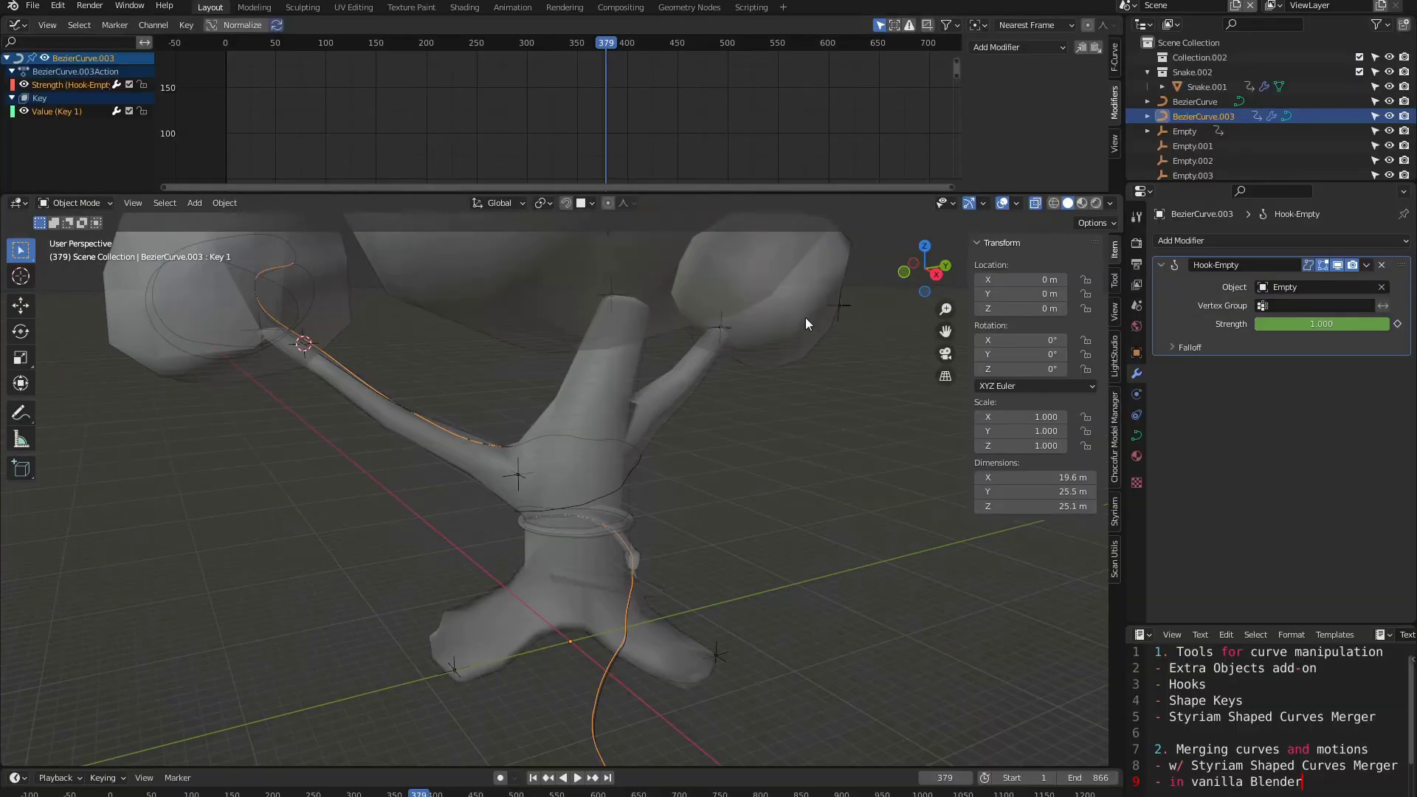
drag(1121, 198, 1065, 186)
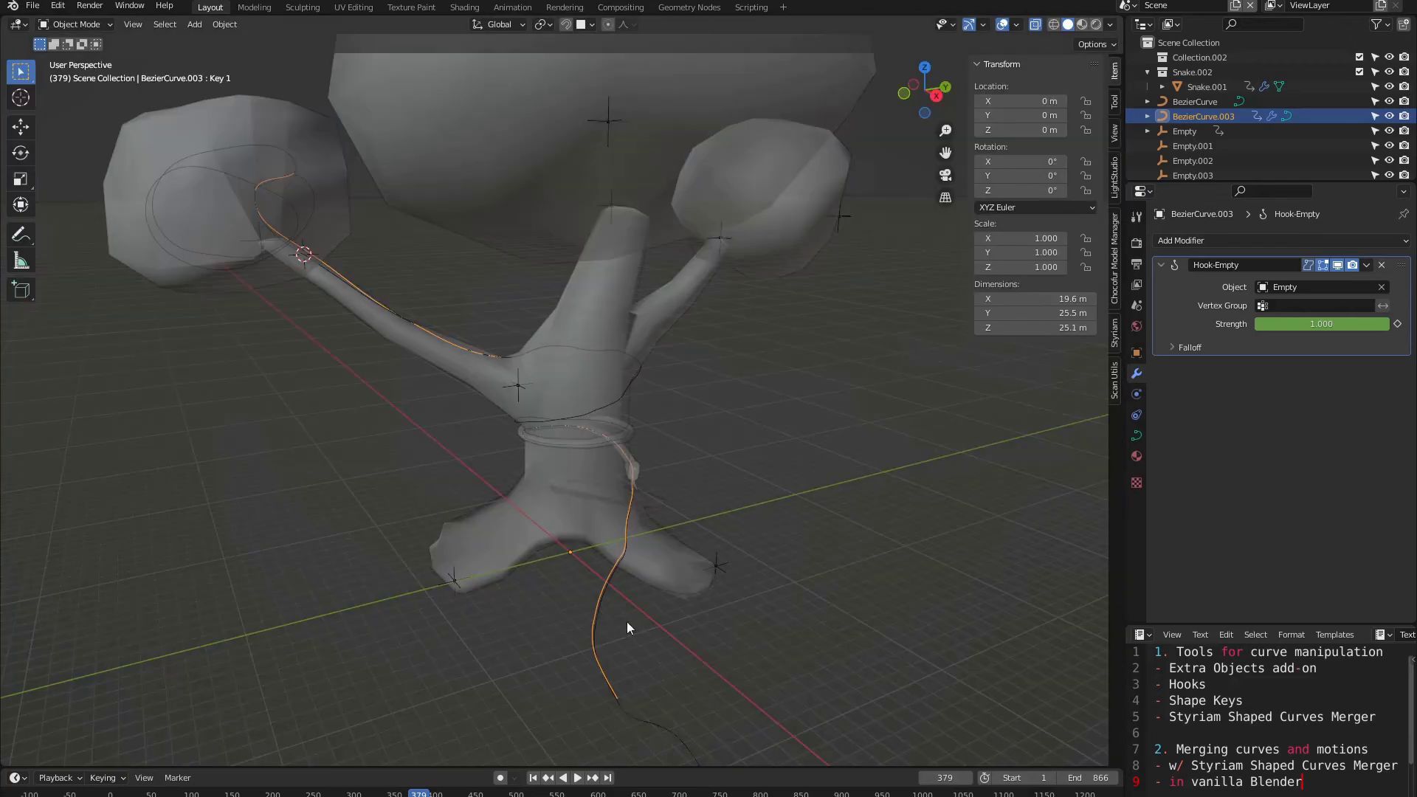
drag(418, 794, 526, 794)
scroll(622, 699, down, 1)
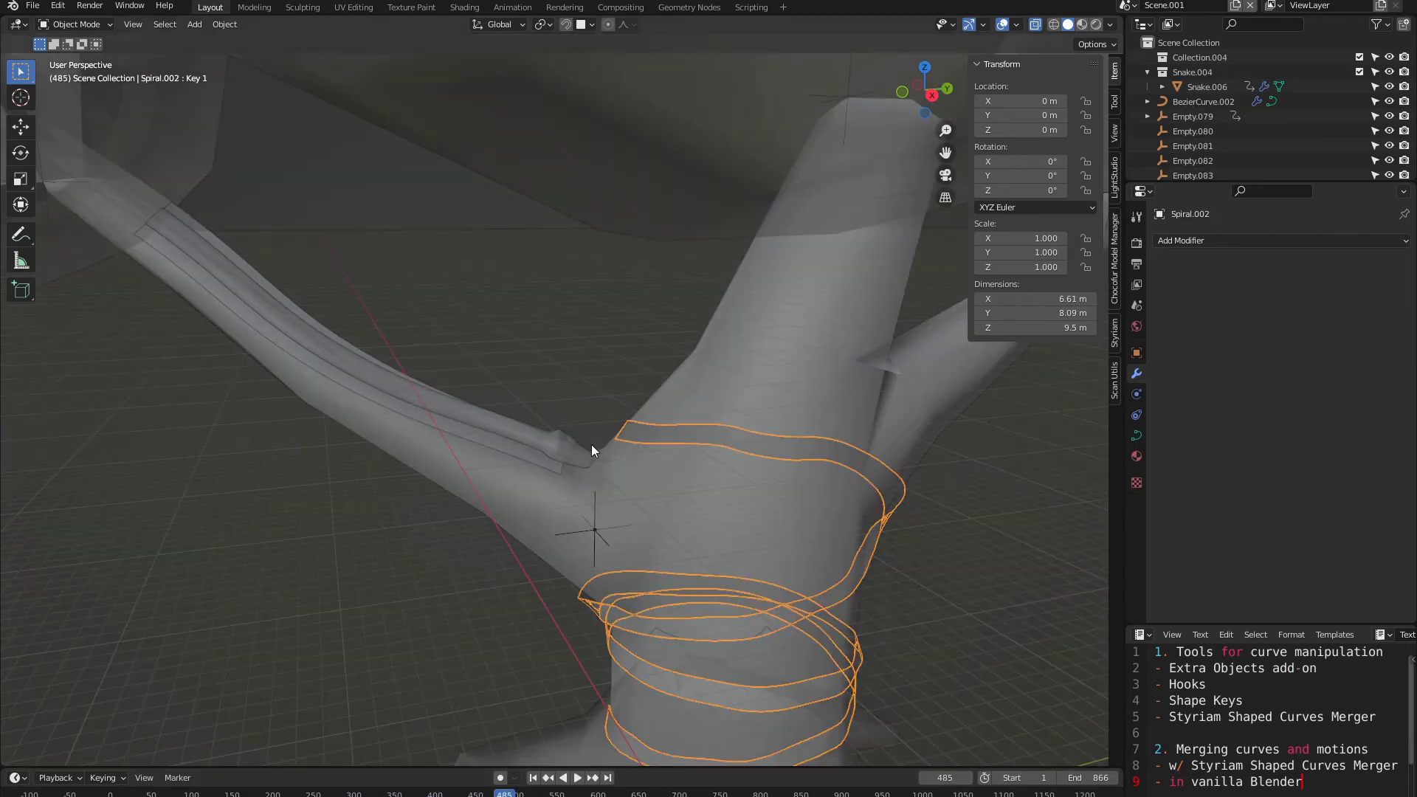
Step: Switch the viewport to Rendered shading and display the spiral curve's shape keys
mouse_move(591, 444)
middle_down()
mouse_move(533, 477)
mouse_move(516, 450)
mouse_move(622, 449)
mouse_move(595, 422)
mouse_move(737, 404)
mouse_move(843, 422)
mouse_move(617, 442)
mouse_move(635, 427)
middle_up()
scroll(516, 450, up, 1)
scroll(622, 449, up, 1)
key(z)
click(630, 375)
click(1136, 435)
scroll(1269, 369, down, 8)
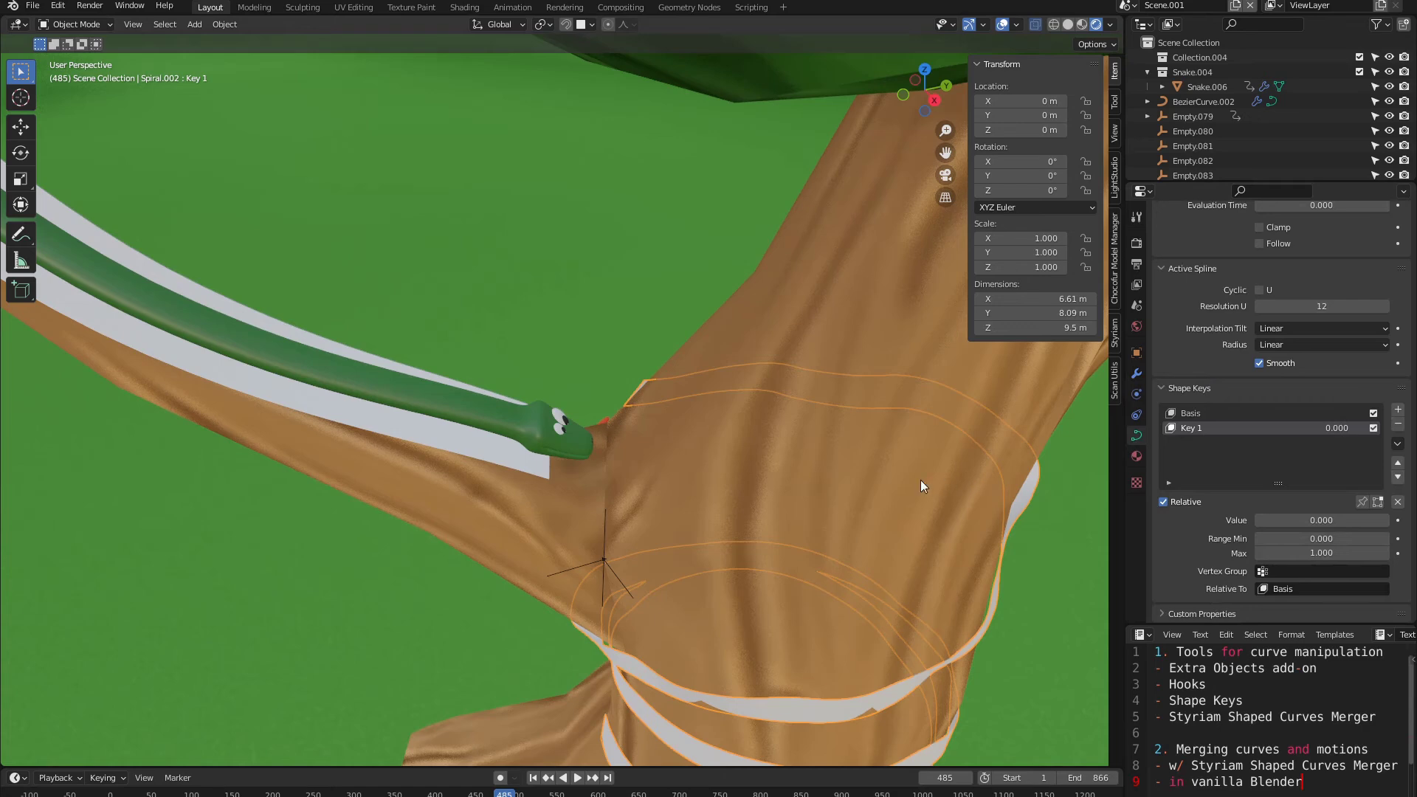
Step: Duplicate the spiral curve around the trunk in place
middle_drag(658, 449, 576, 449)
click(576, 449)
middle_drag(670, 407, 616, 430)
click(484, 378)
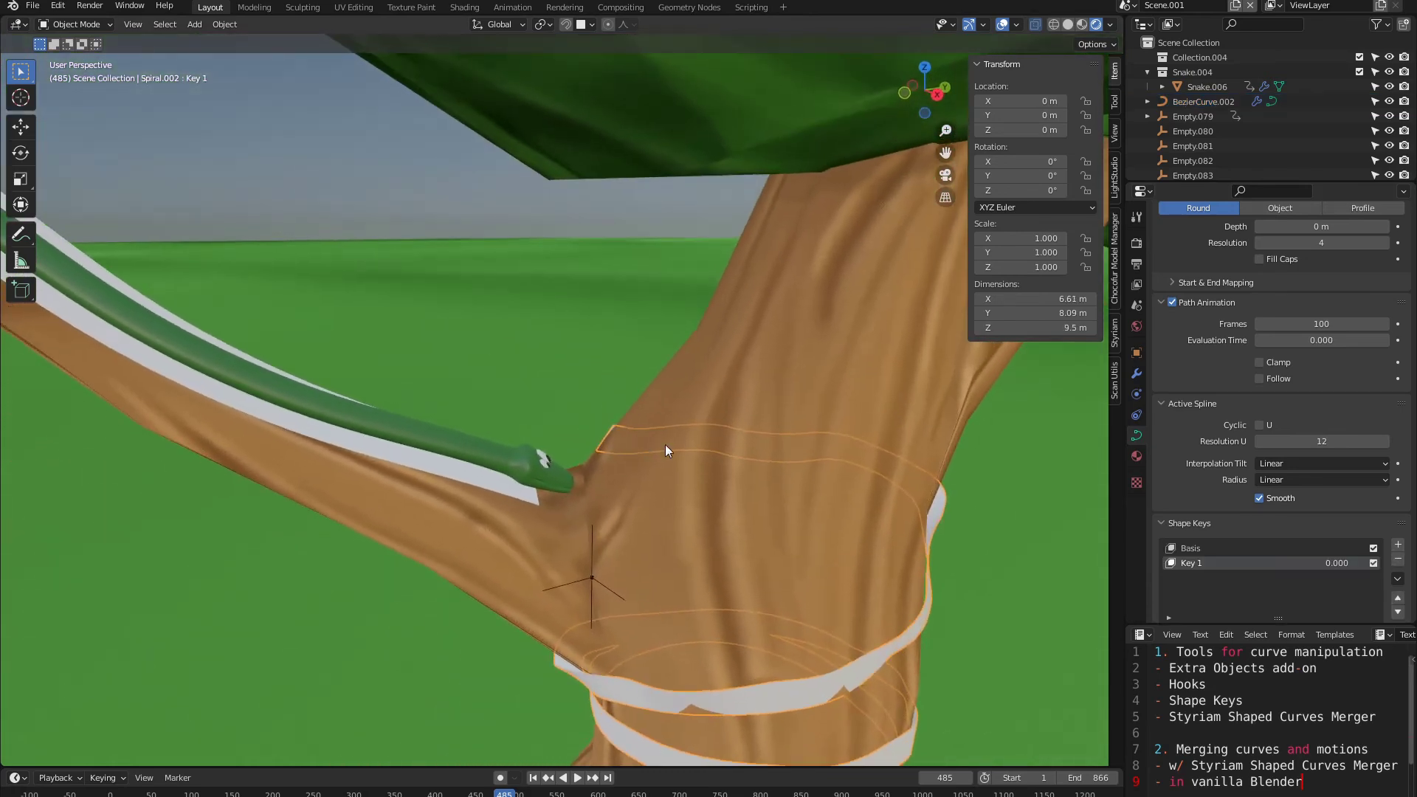
scroll(1309, 575, down, 2)
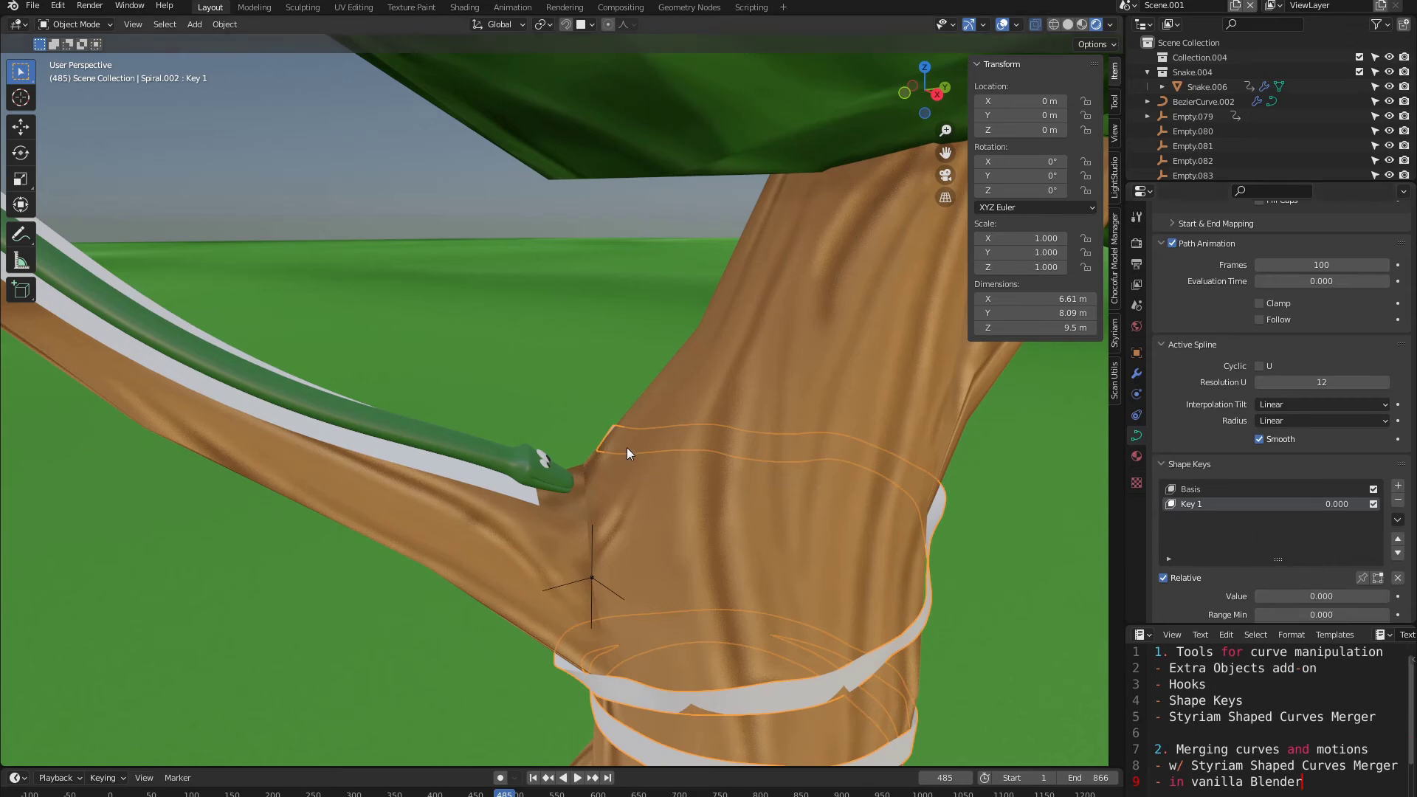
key(shift+d)
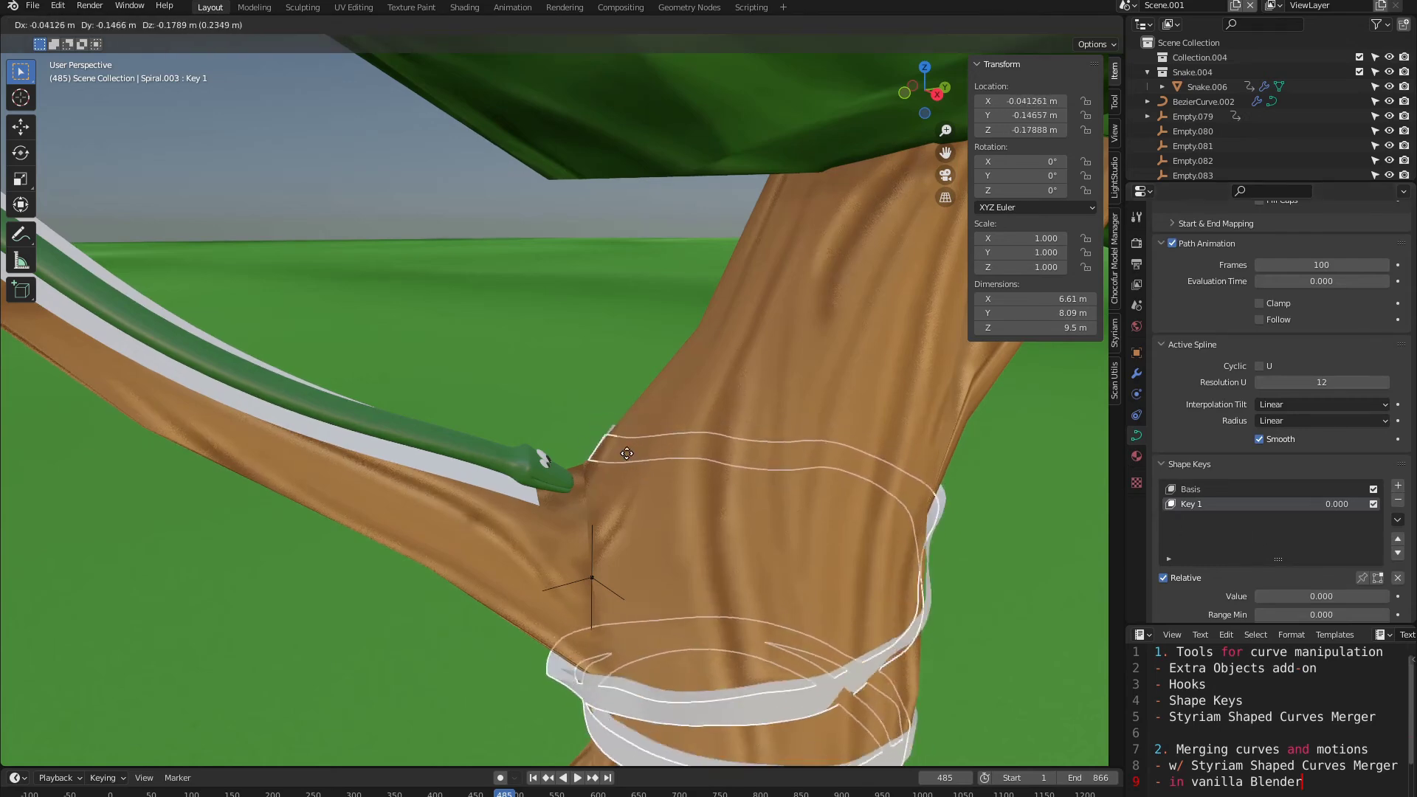
right_click(628, 454)
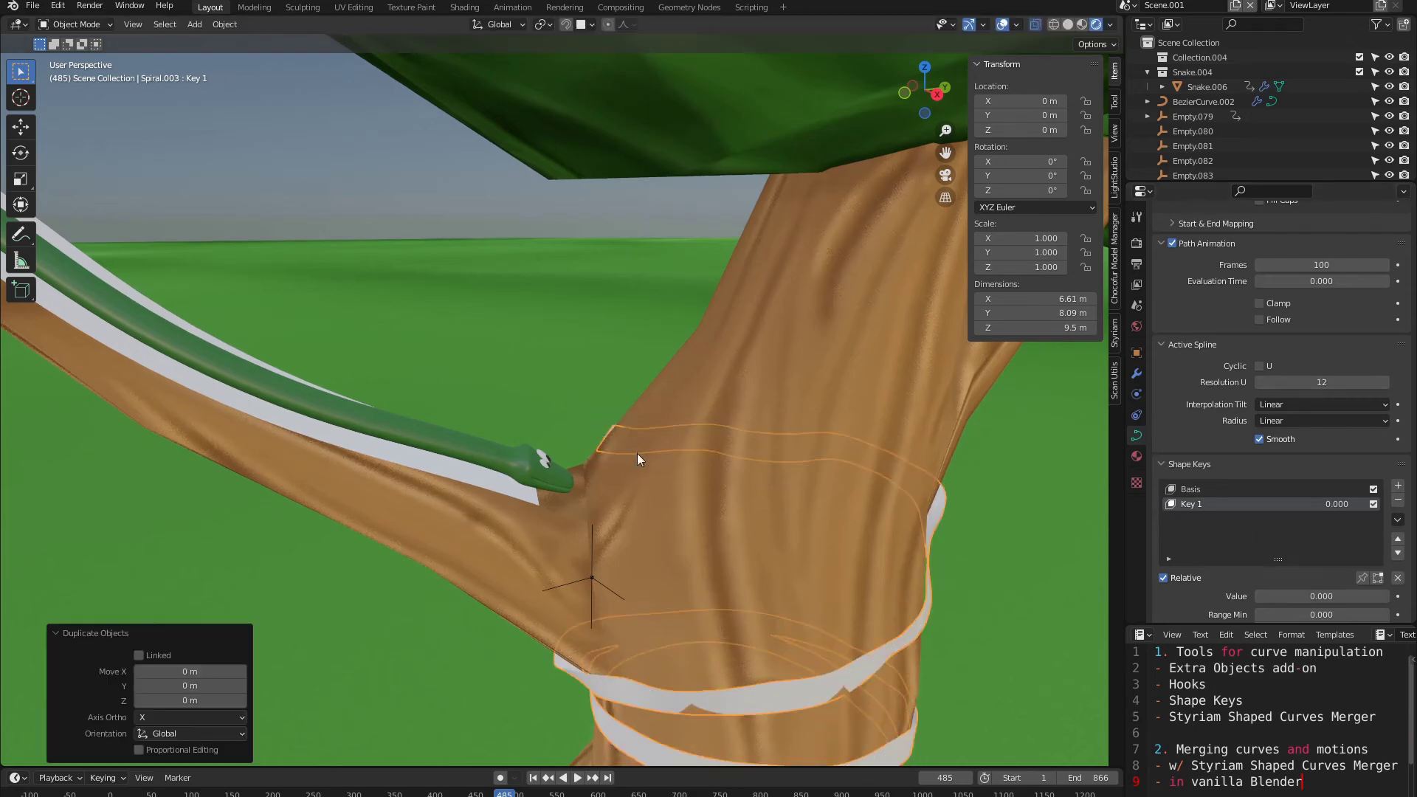
Step: Remove the duplicate's Key 1 and Basis shape keys and join it into the branch curve BezierCurve.002
click(1398, 501)
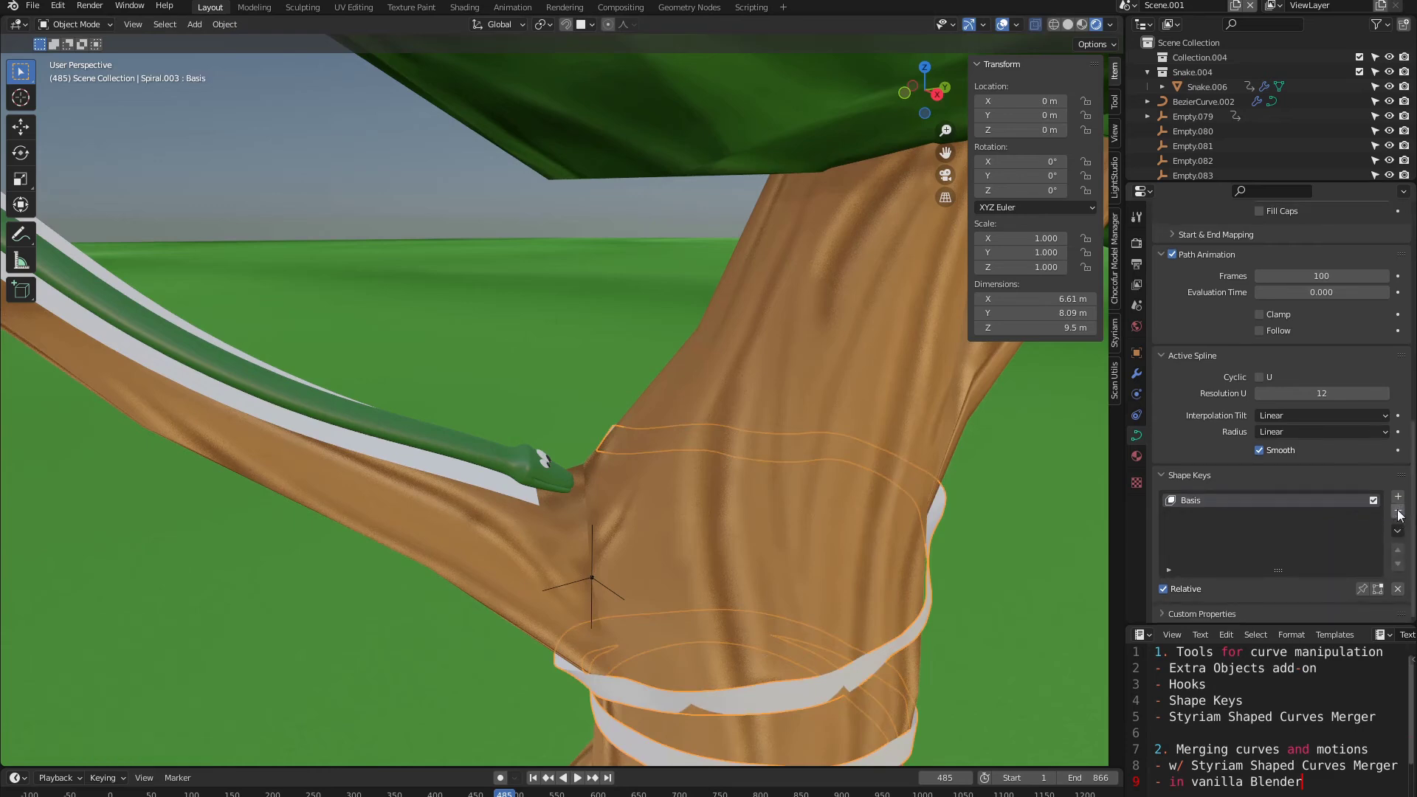
click(1397, 512)
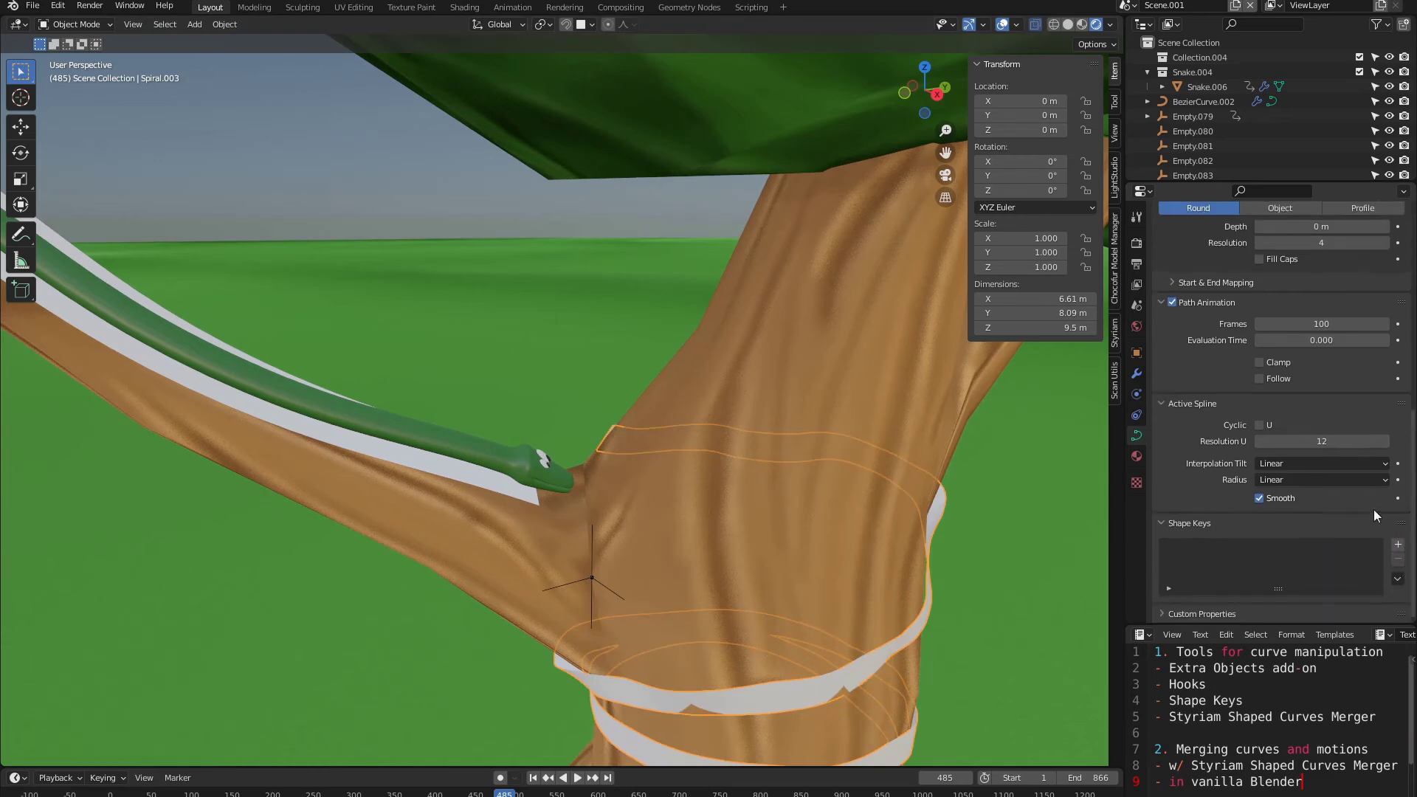
shift+click(488, 478)
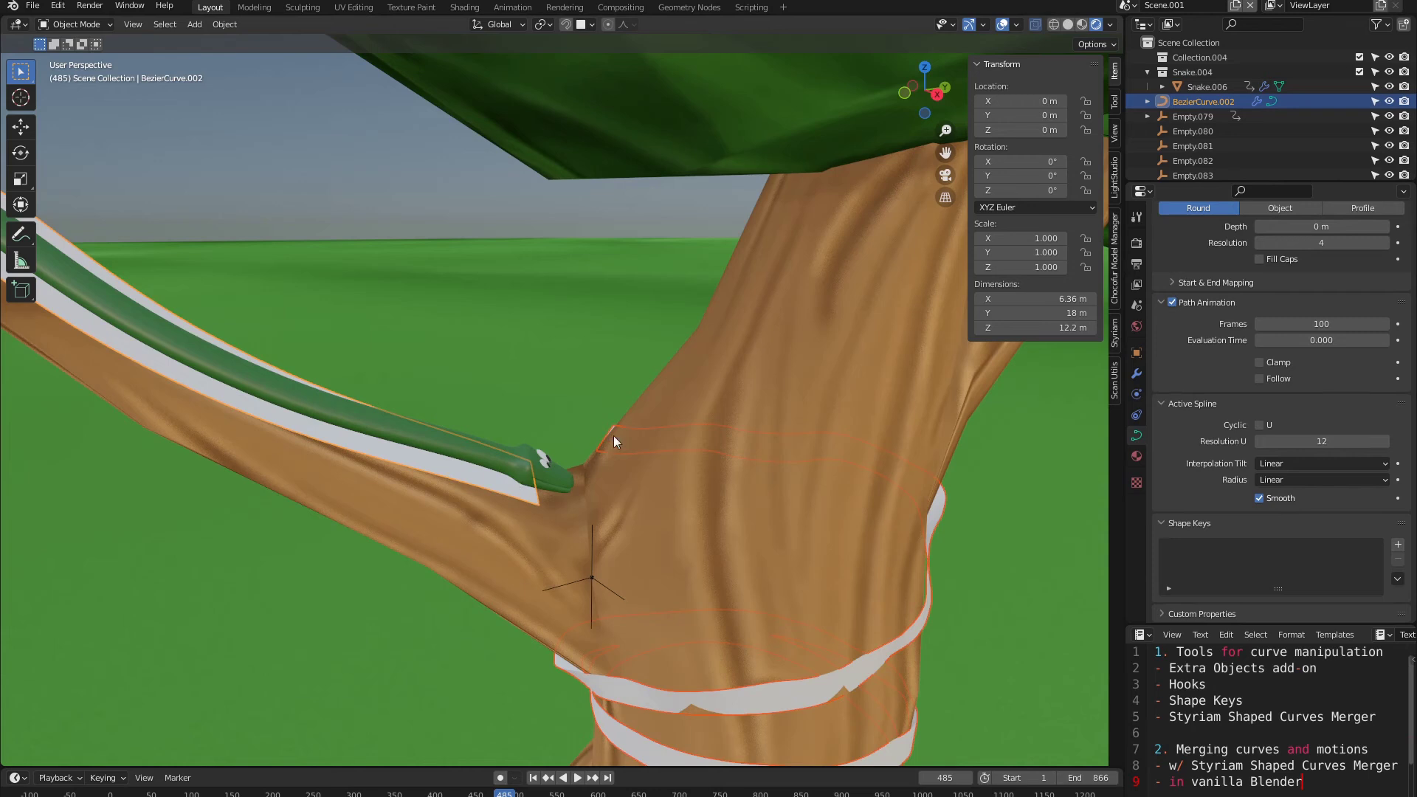
key(ctrl+j)
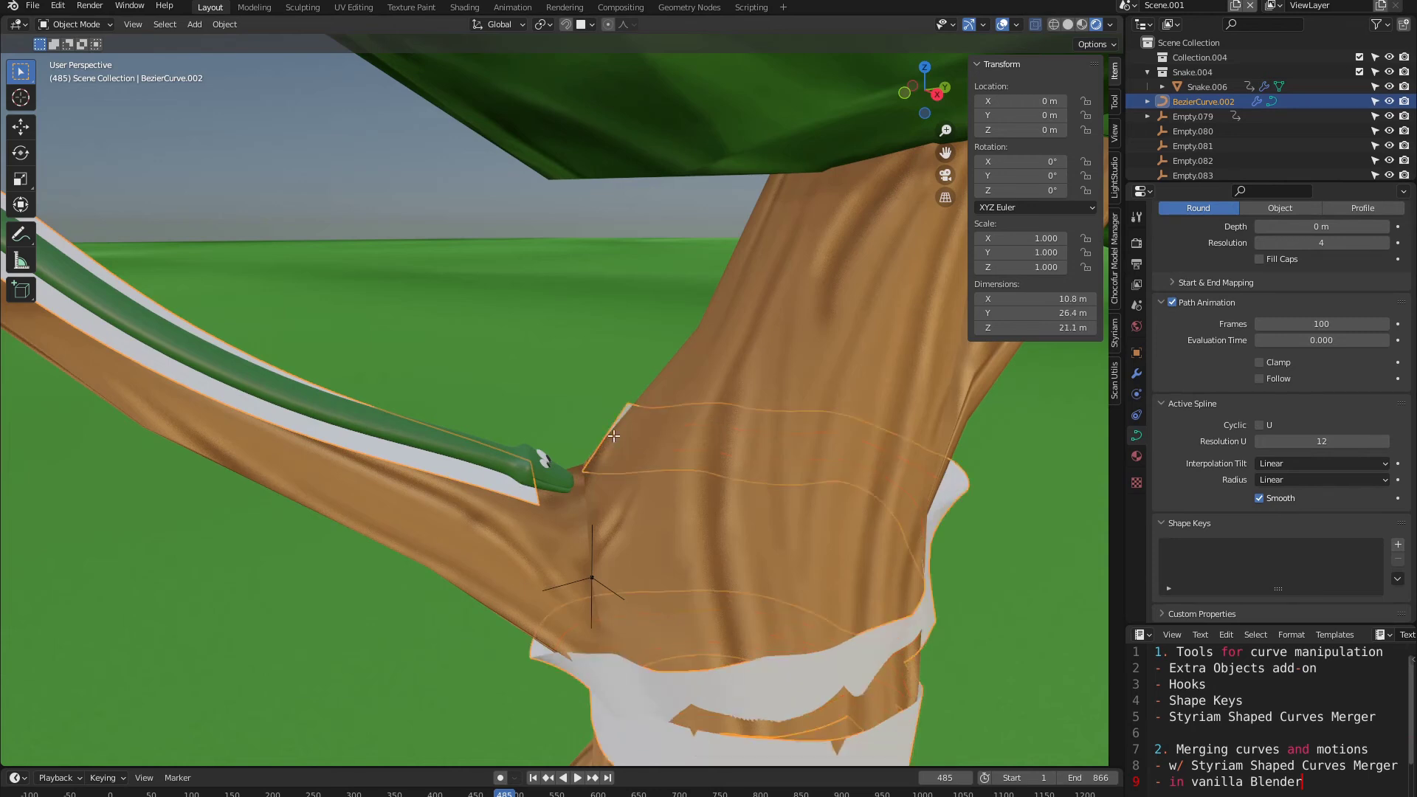
Step: Try to connect the branch spline's end point to the trunk spiral's nearest end point with a segment
key(Tab)
click(536, 482)
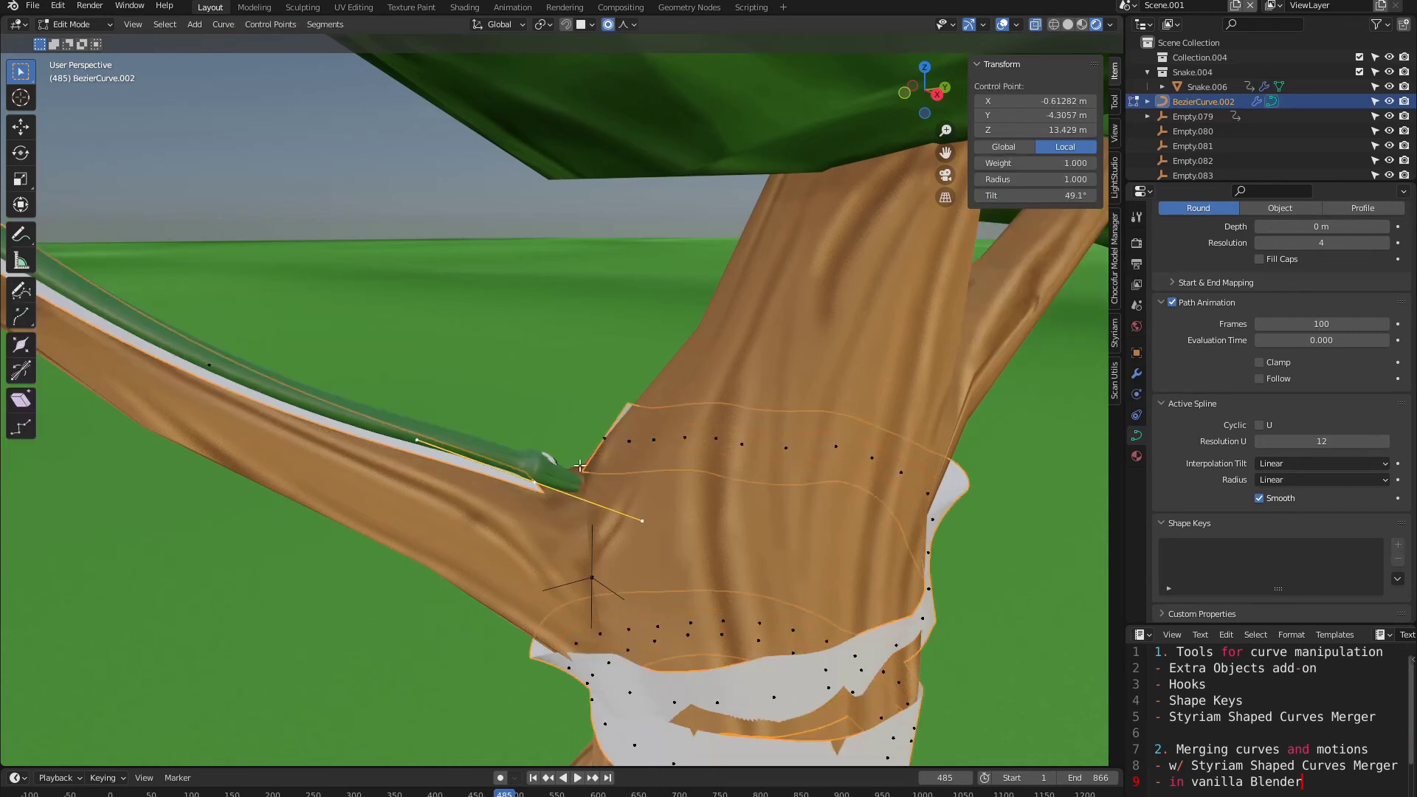
shift+click(594, 441)
middle_drag(605, 436, 621, 446)
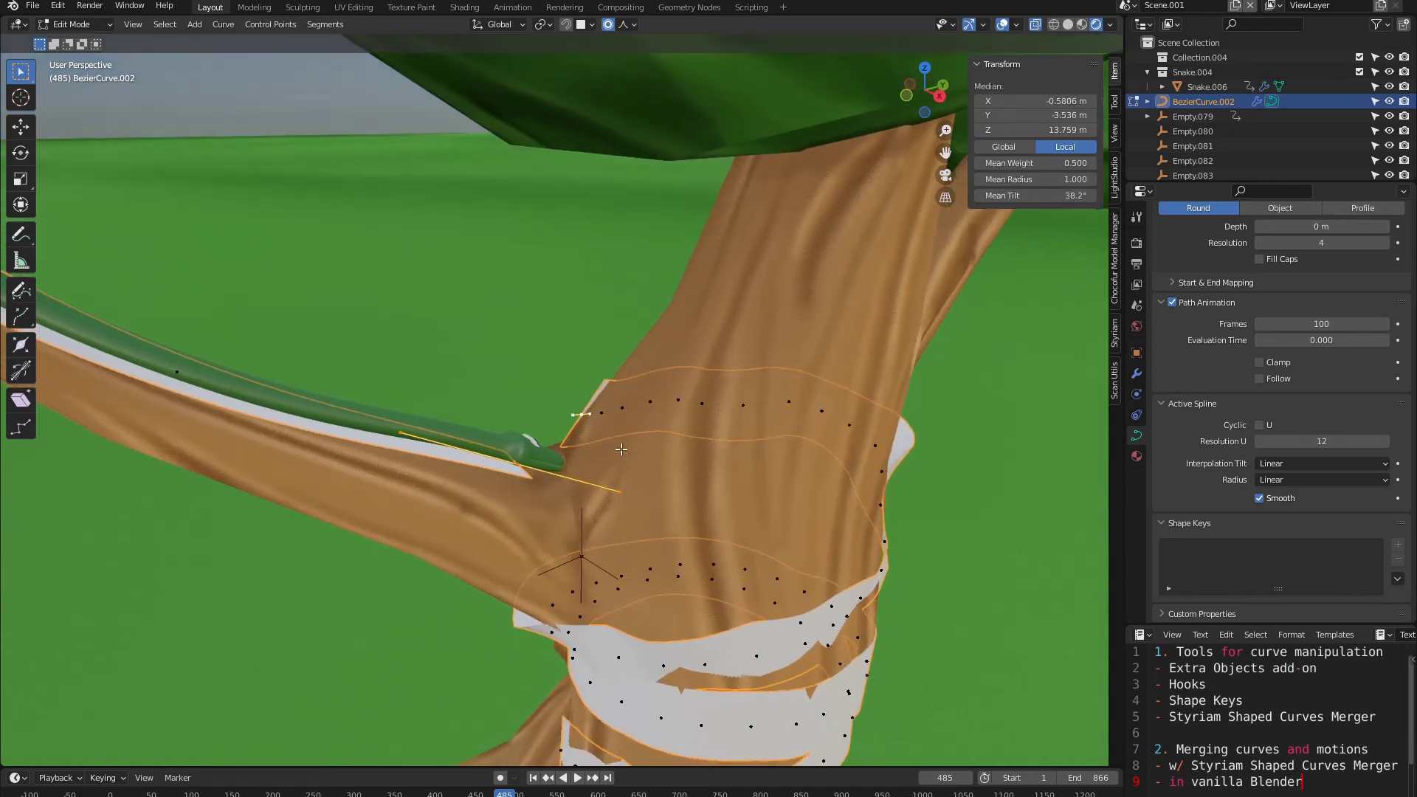
key(f)
key(ctrl+z)
Step: Set the branch spline's end point handles to Aligned and move the point back up along the branch
scroll(595, 438, up, 1)
click(509, 471)
middle_drag(572, 451, 841, 472)
shift+middle_drag(640, 565, 789, 350)
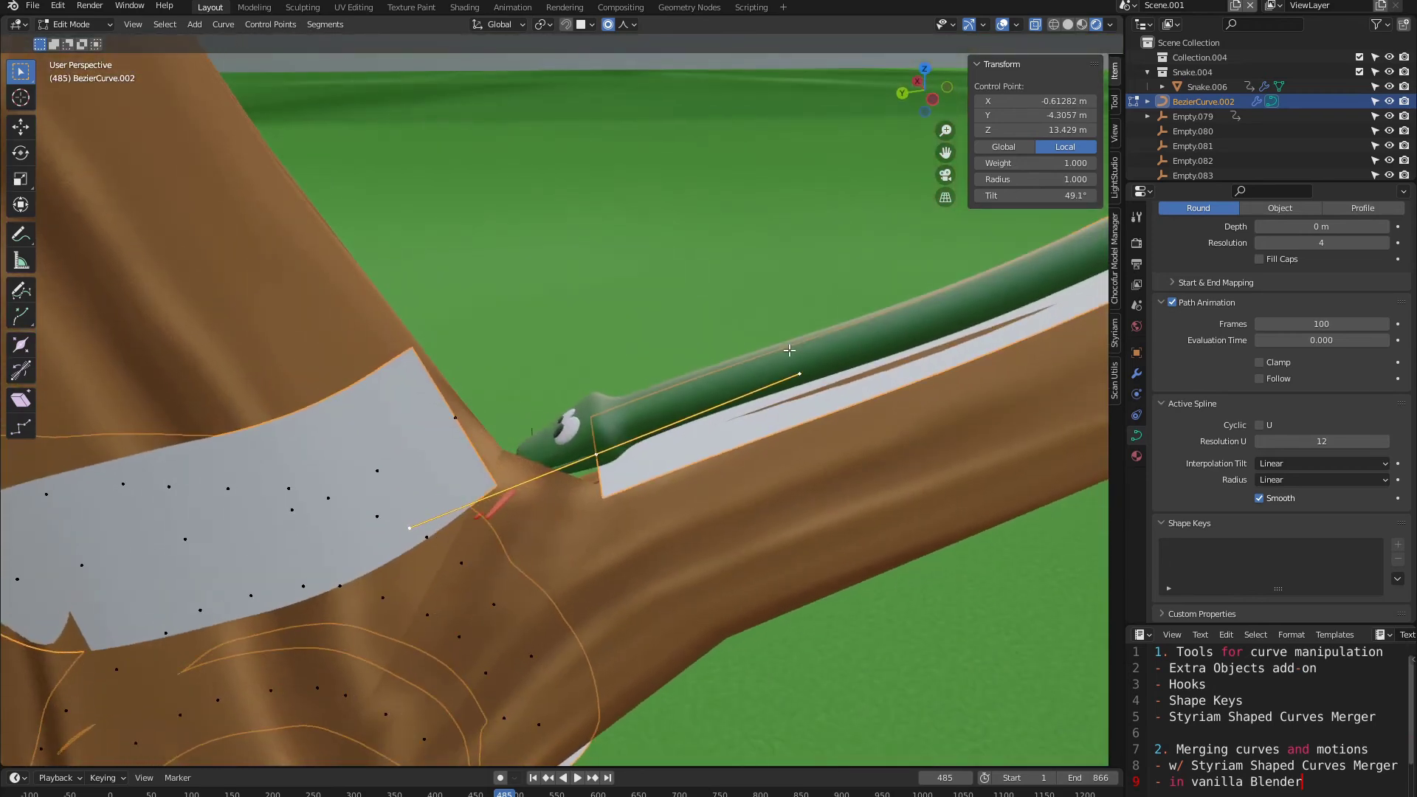
key(v)
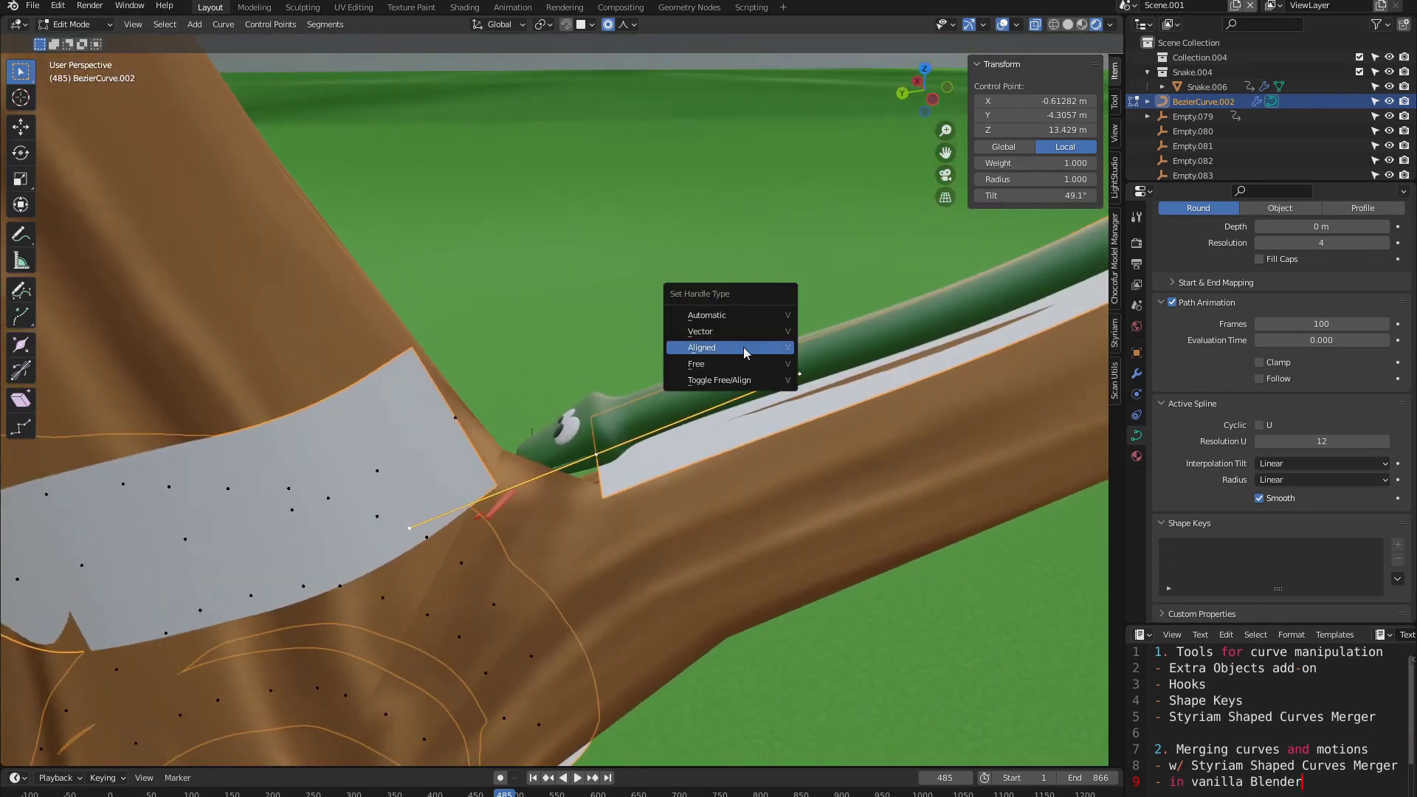
click(711, 345)
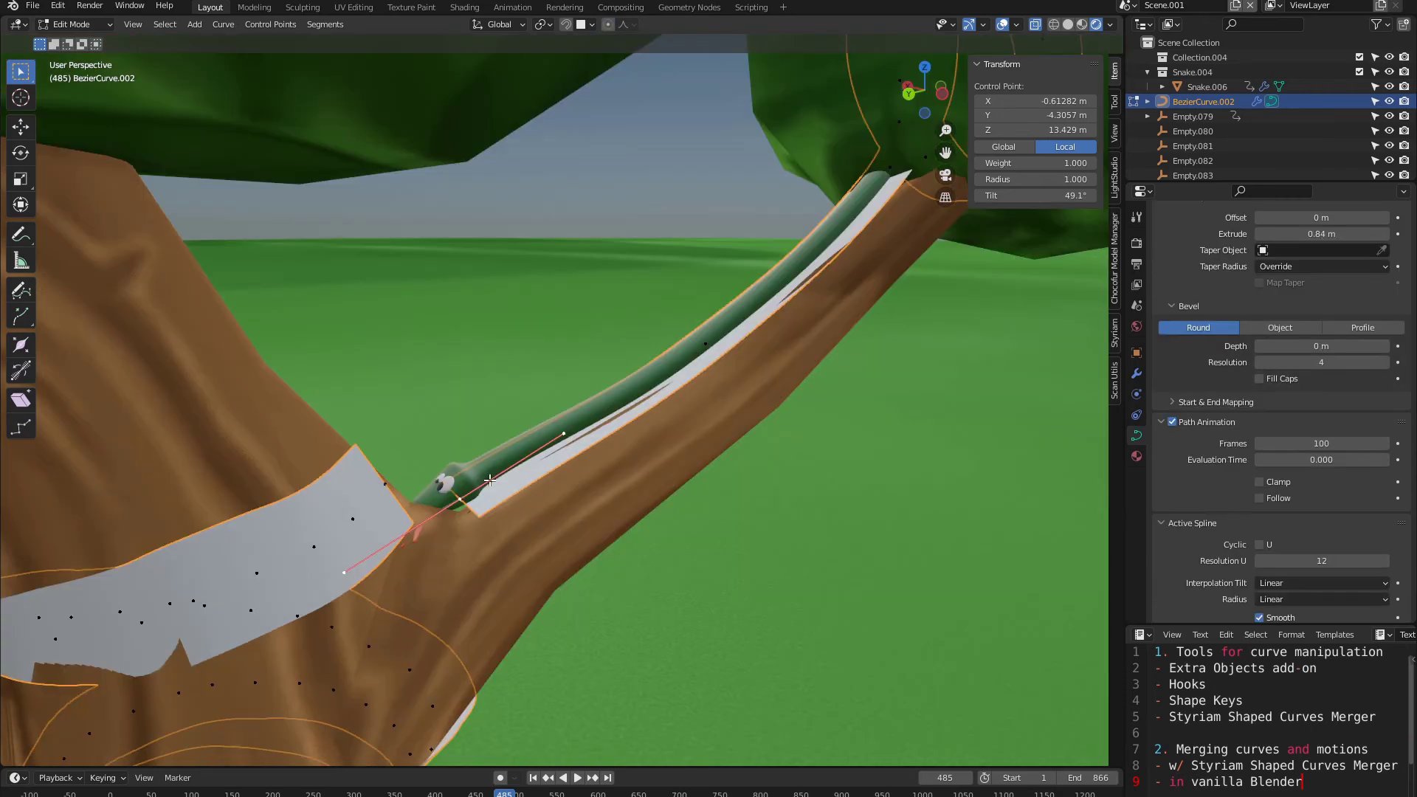
middle_drag(488, 480, 446, 451)
key(g)
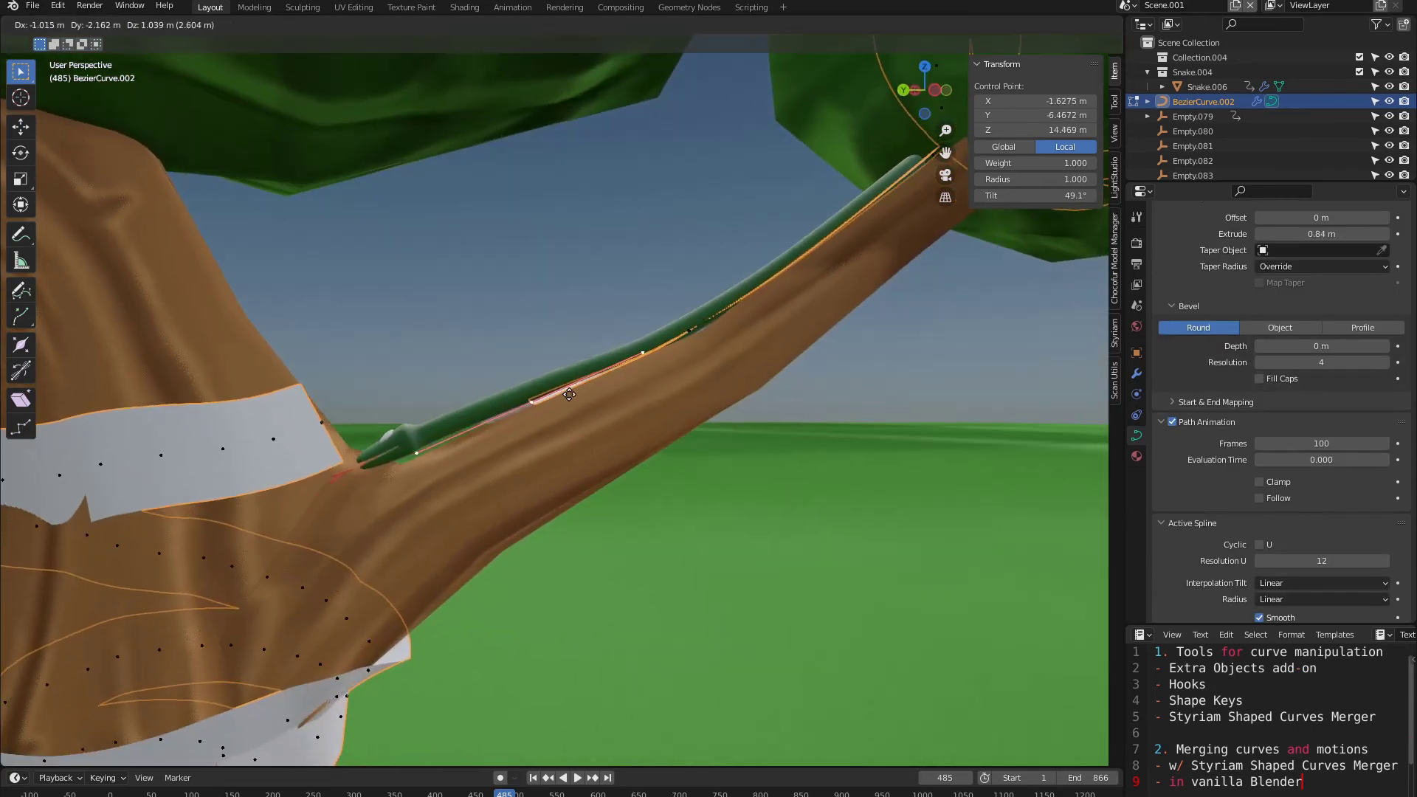
click(577, 391)
middle_drag(577, 394, 578, 449)
Step: Connect the branch spline's end point to the spiral's upper end point with a new segment
shift+click(336, 488)
middle_drag(377, 485, 538, 423)
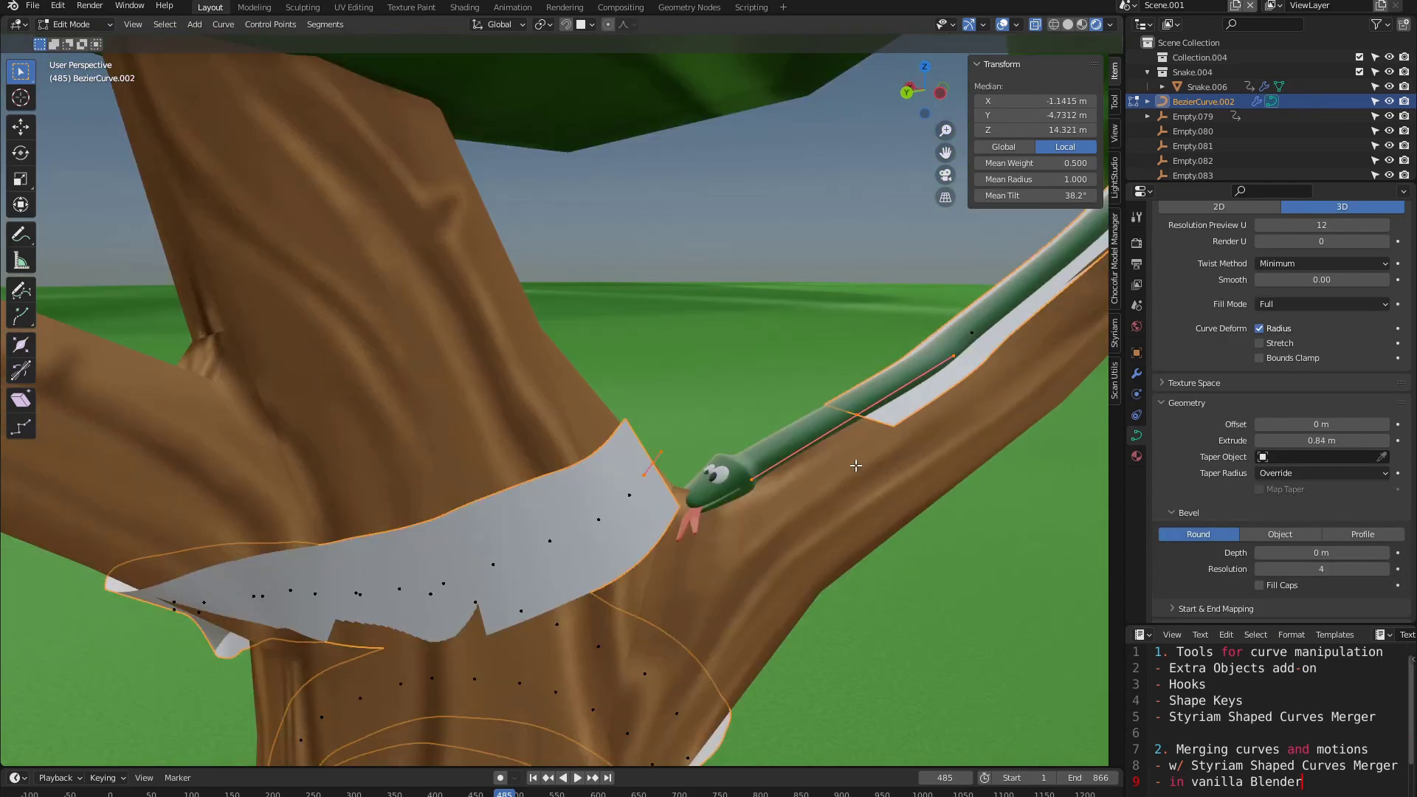
mouse_move(775, 454)
middle_down()
mouse_move(795, 446)
mouse_move(776, 454)
middle_up()
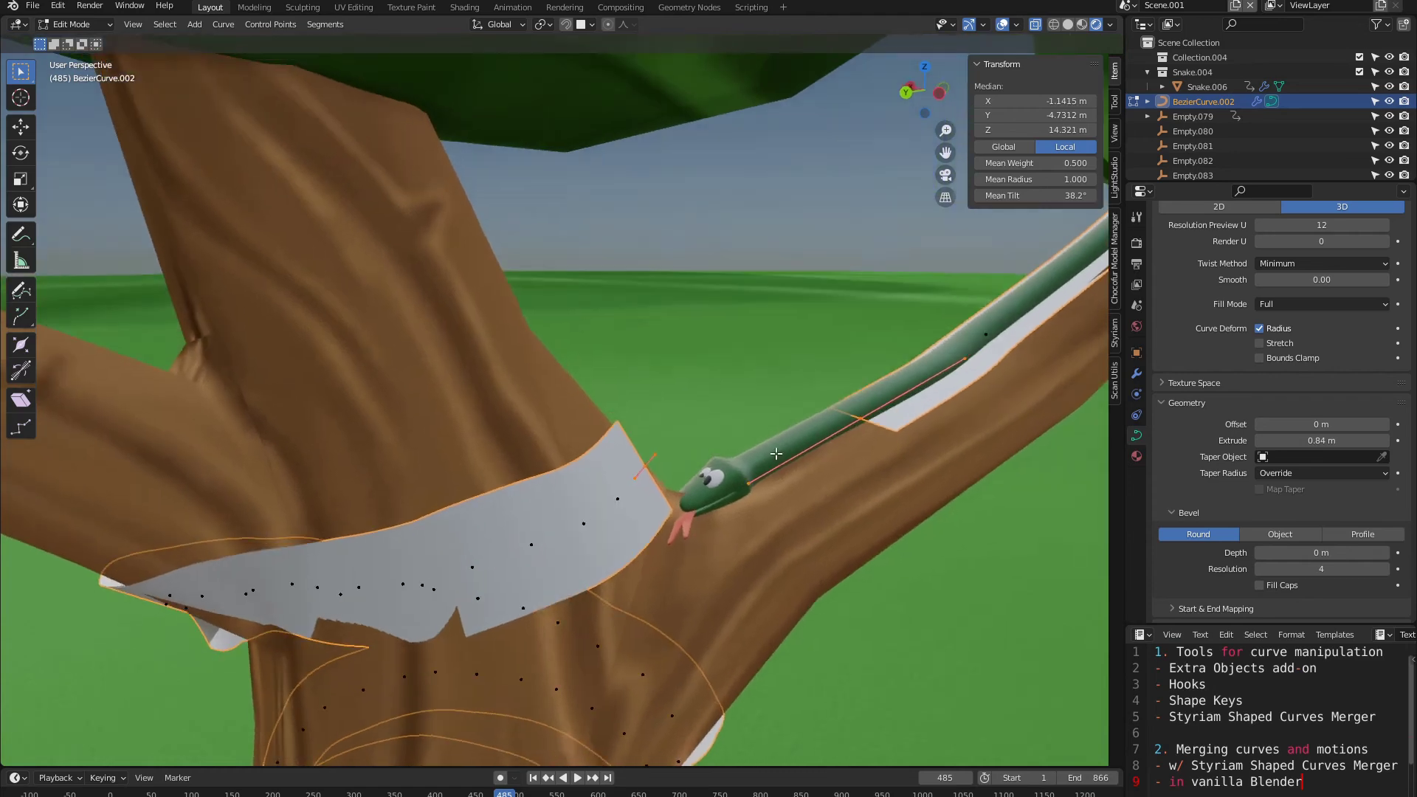
click(854, 419)
shift+click(638, 463)
shift+middle_drag(689, 483, 519, 493)
middle_drag(612, 472, 633, 465)
key(f)
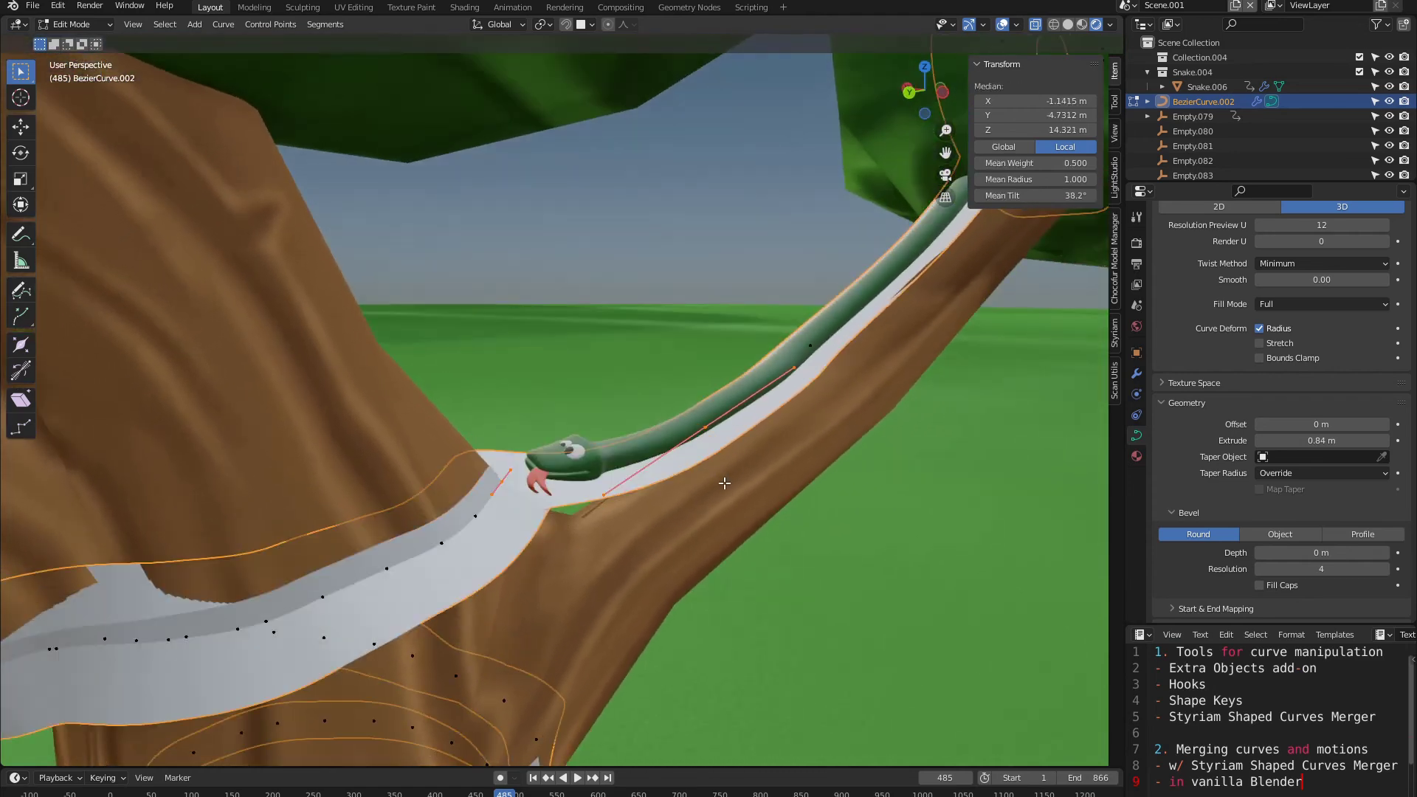
Step: Select all control points of the trunk spiral and tilt them by about -35.3° with Sharp proportional falloff
middle_drag(480, 532, 512, 501)
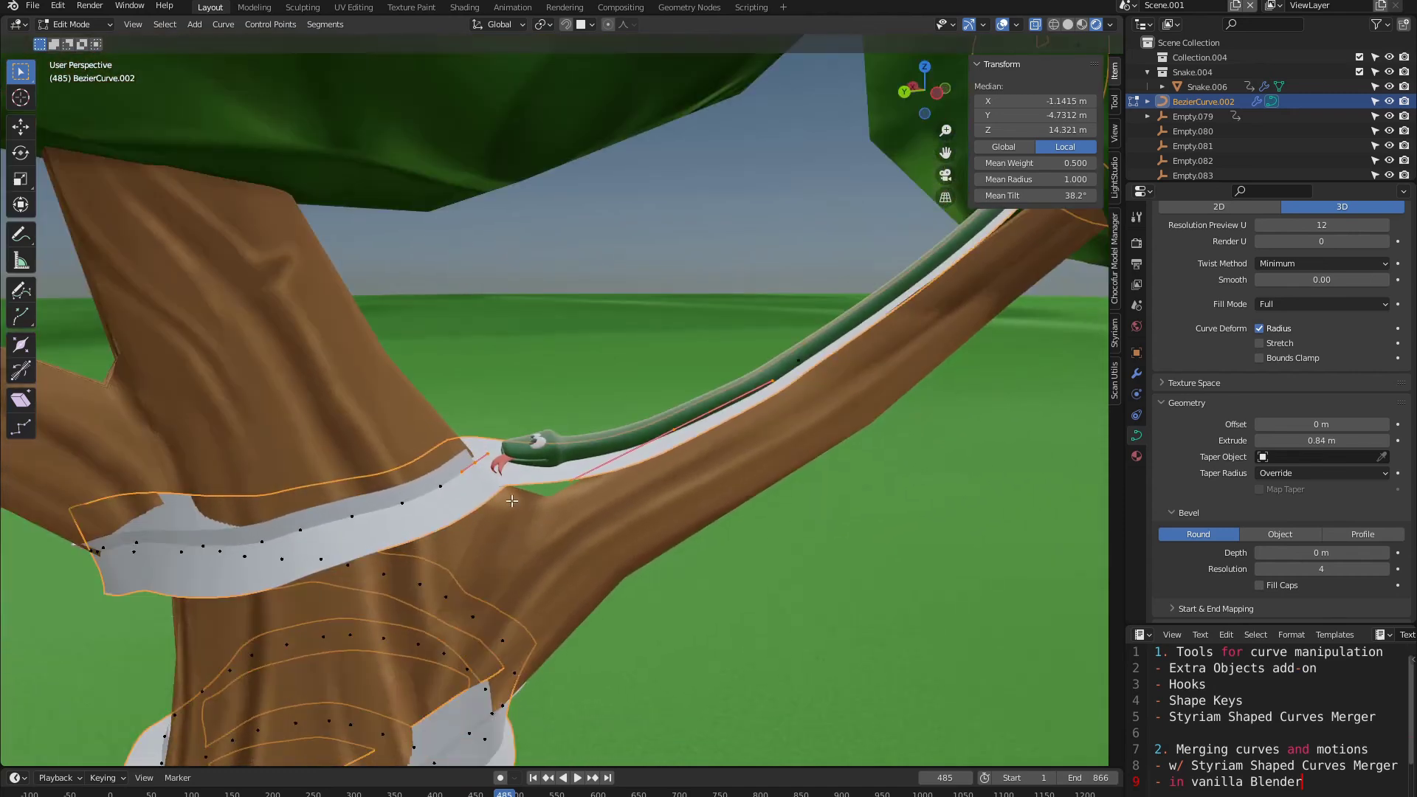
click(470, 463)
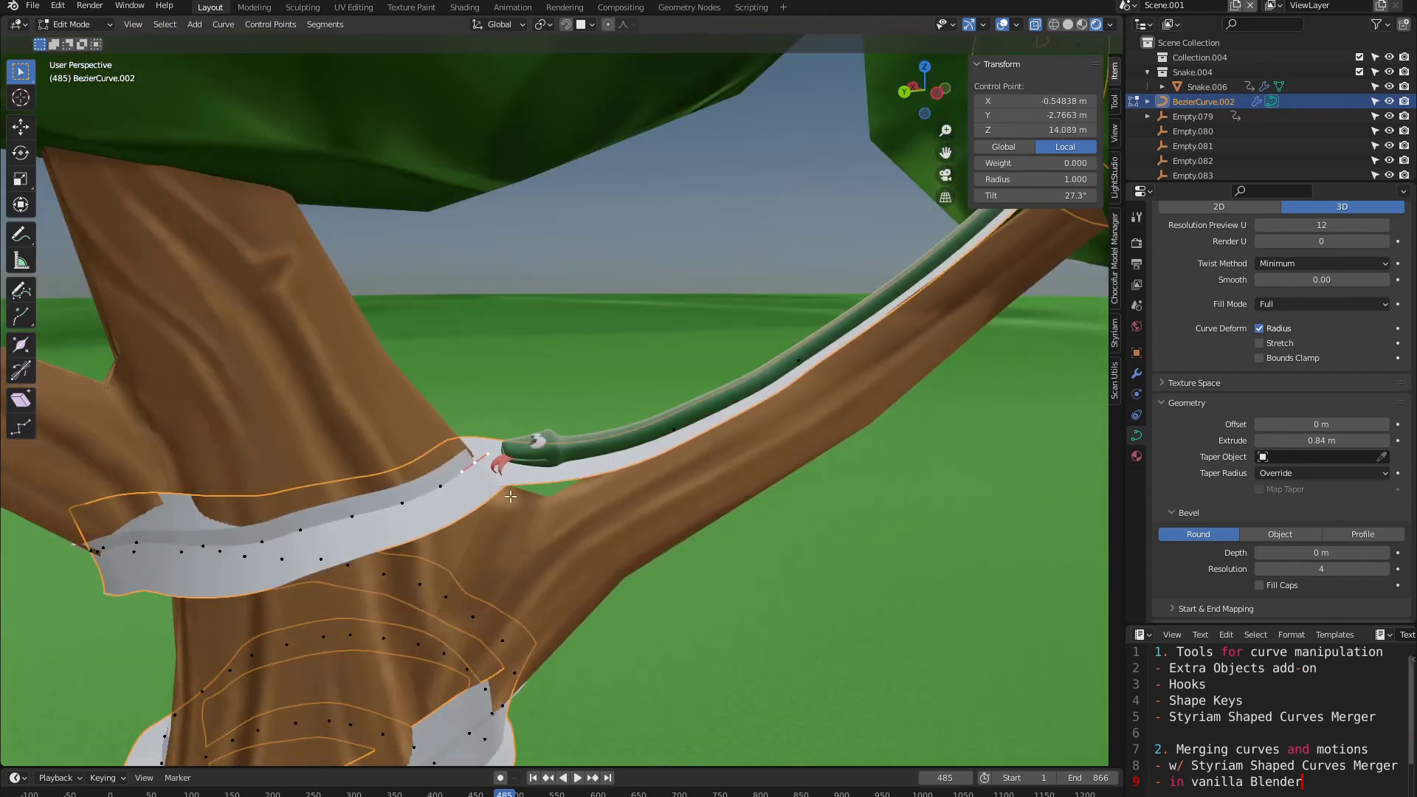
scroll(510, 497, down, 3)
shift+middle_drag(527, 694, 598, 564)
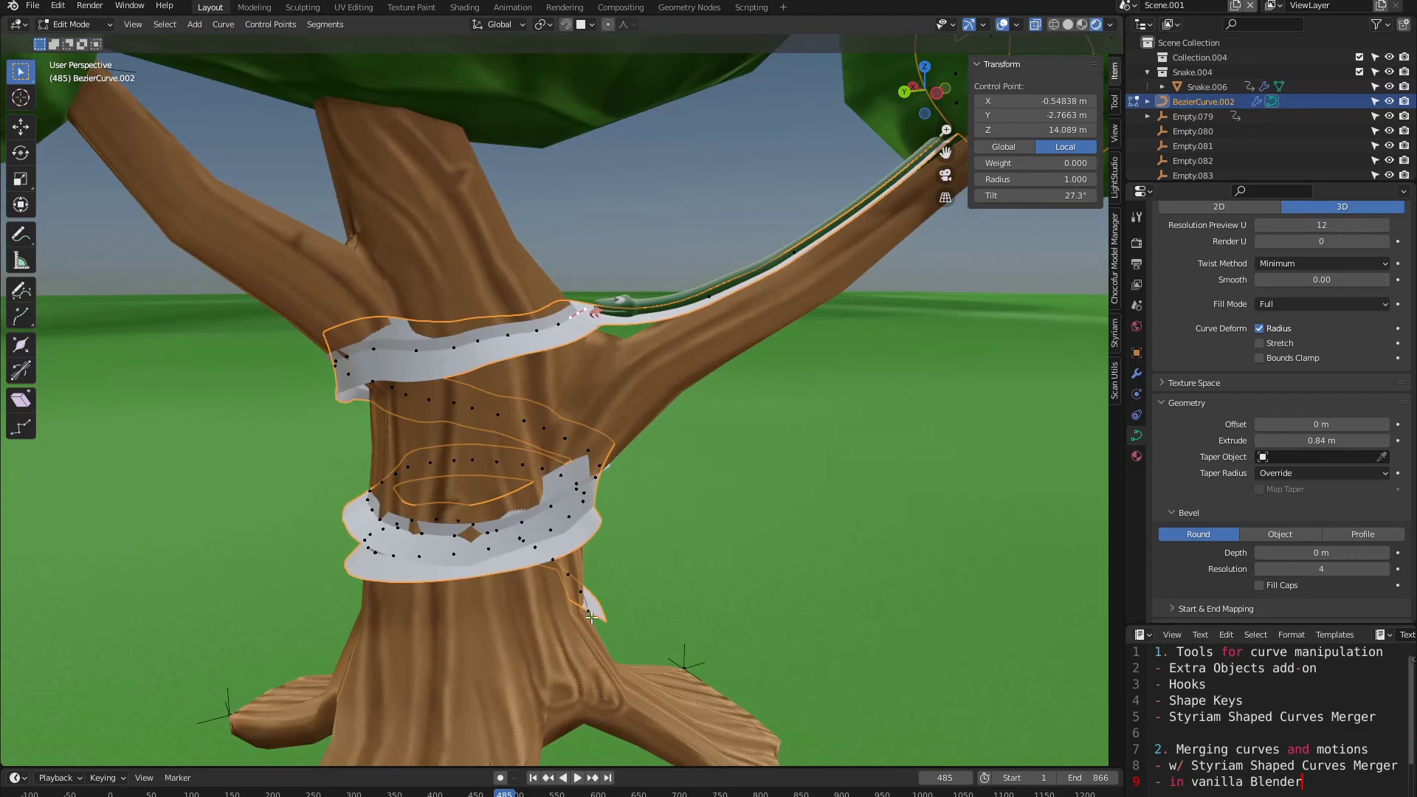
key(a)
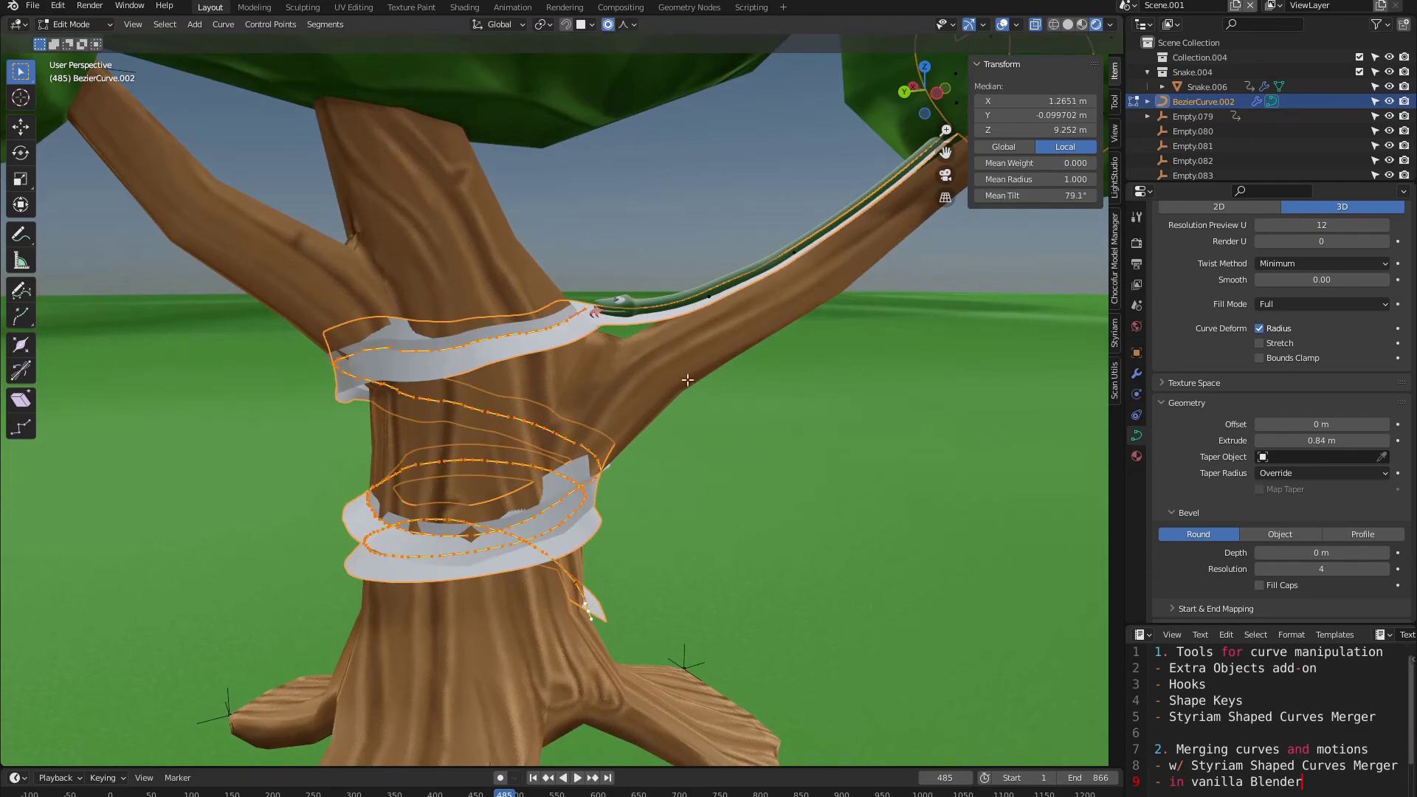
scroll(688, 380, up, 2)
middle_drag(642, 359, 531, 400)
scroll(673, 445, up, 5)
shift+middle_drag(545, 302, 442, 450)
scroll(672, 445, up, 1)
key(ctrl+t)
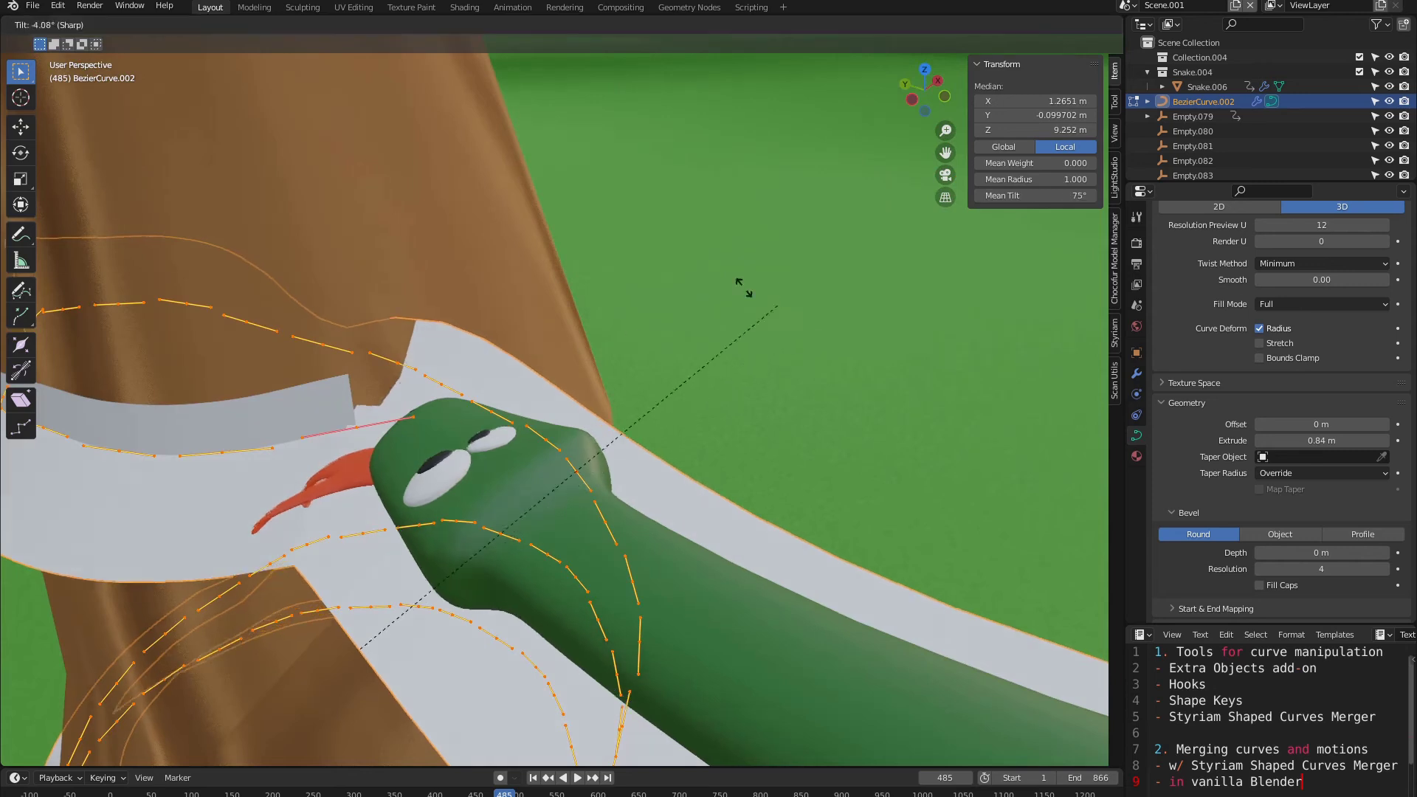
click(509, 243)
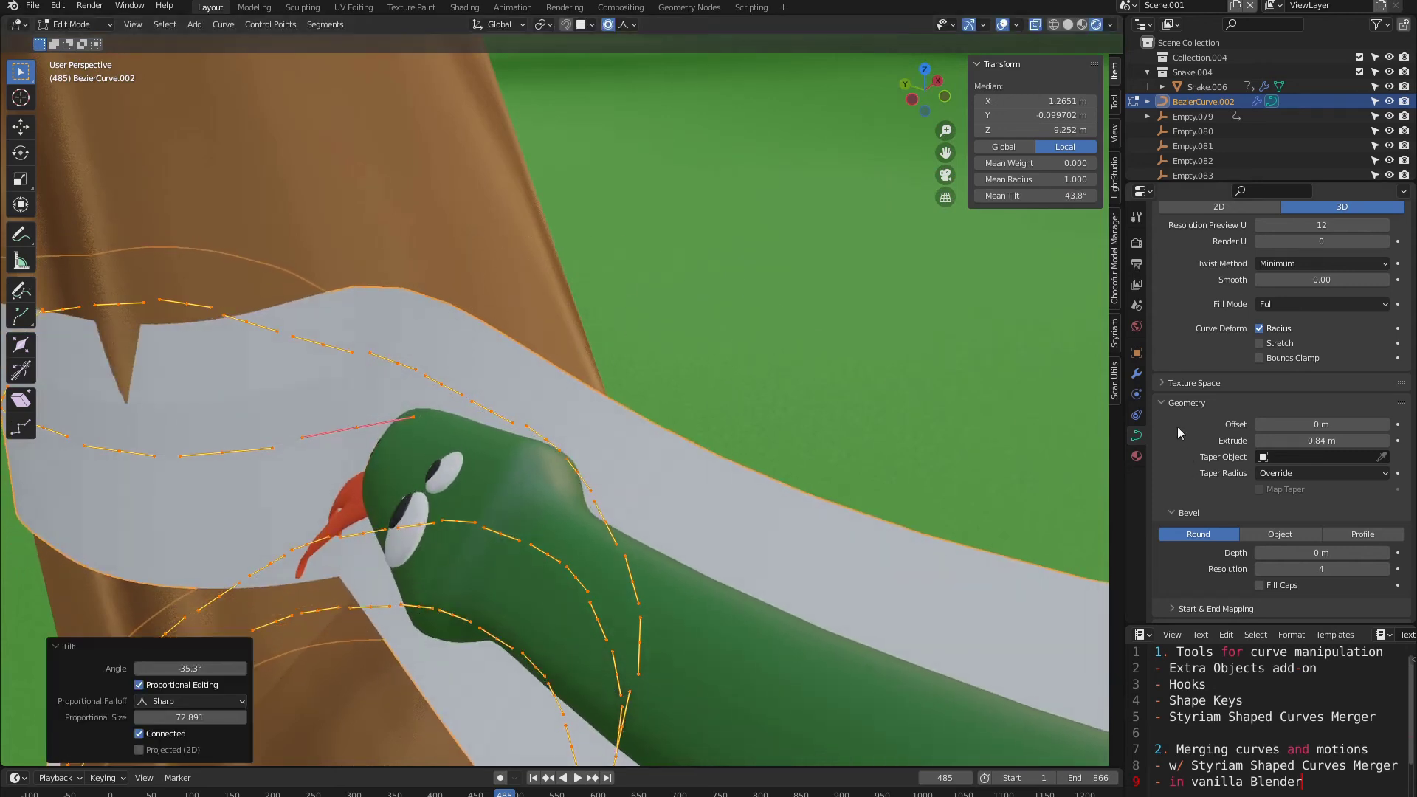
Step: Reduce the curve's extrude to 0.294 m and tilt the selected spiral points by about -3.97° more, judging by the lower end
drag(1335, 438, 1253, 439)
scroll(835, 502, down, 5)
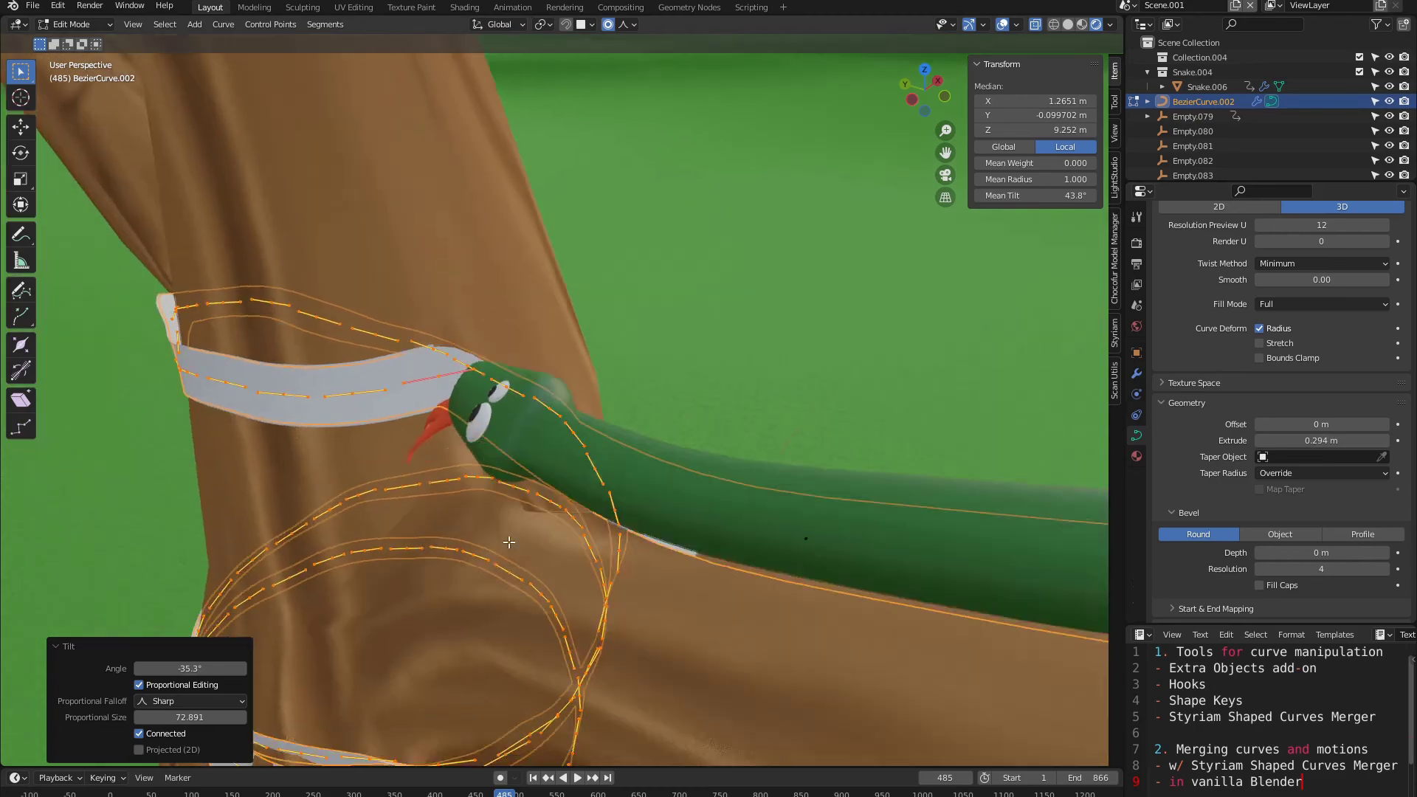
shift+middle_drag(834, 502, 871, 244)
scroll(686, 635, down, 1)
shift+middle_drag(672, 664, 475, 391)
scroll(682, 404, up, 3)
scroll(682, 404, up, 3)
scroll(476, 391, up, 2)
middle_drag(612, 383, 655, 364)
scroll(507, 420, up, 4)
scroll(507, 421, up, 2)
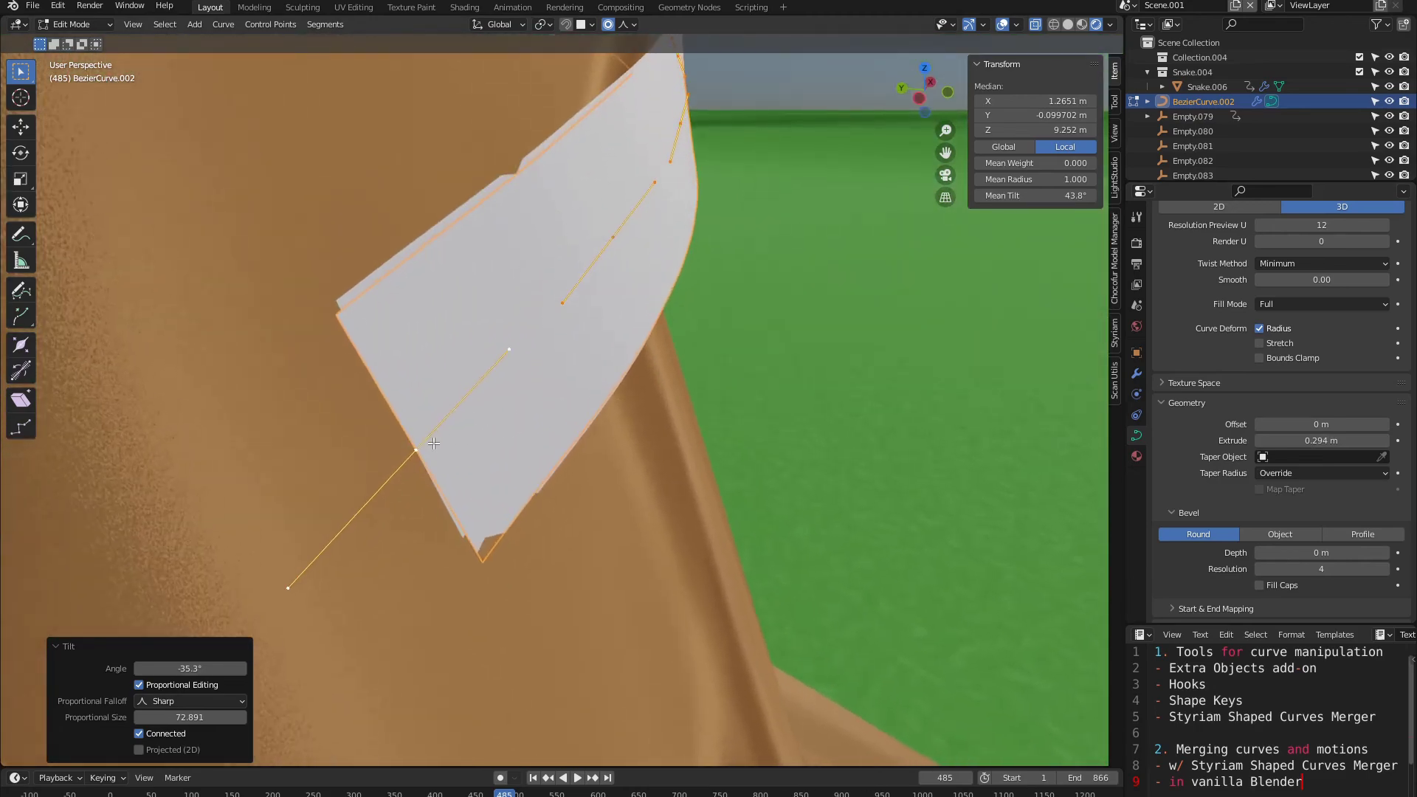
middle_drag(354, 591, 417, 508)
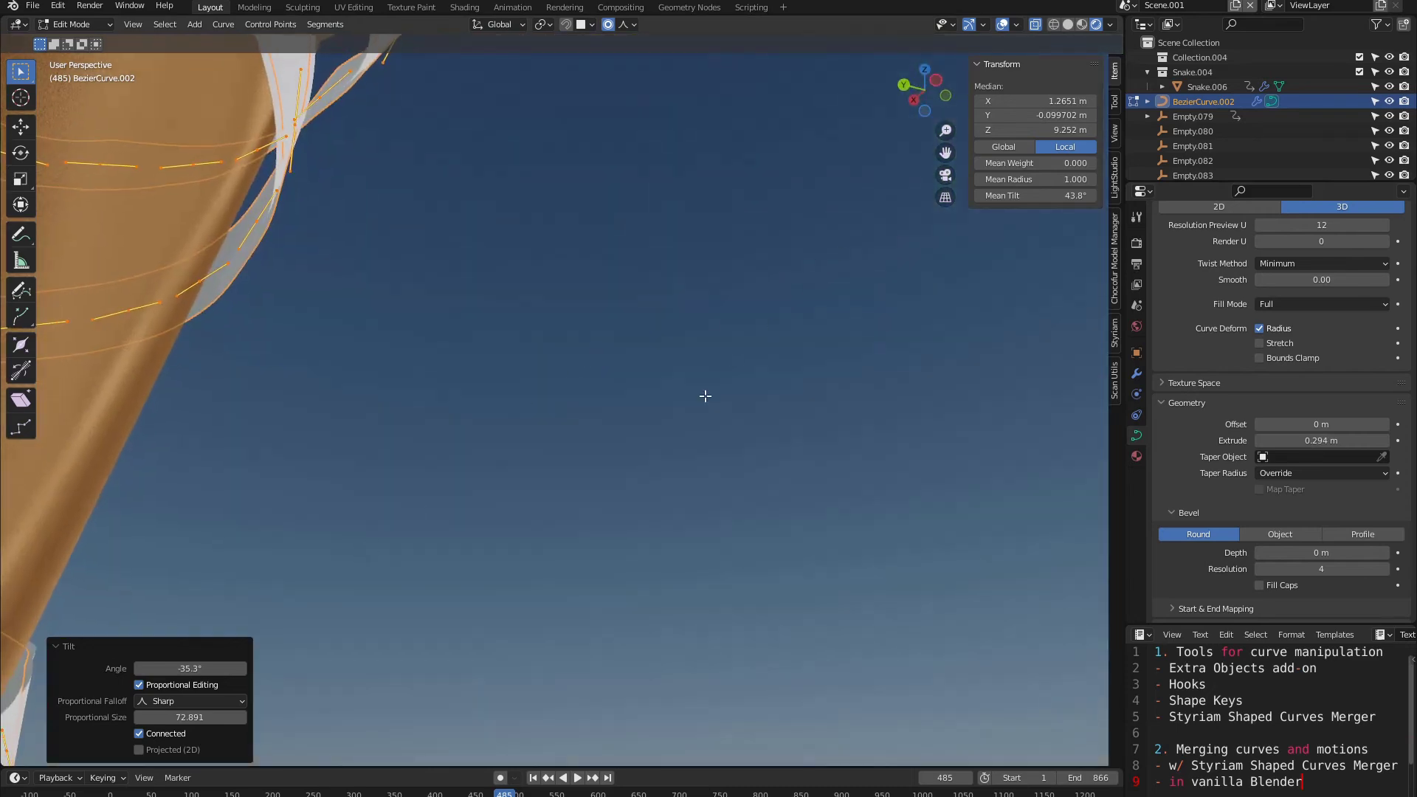
middle_drag(513, 504, 436, 580)
shift+middle_drag(568, 442, 977, 373)
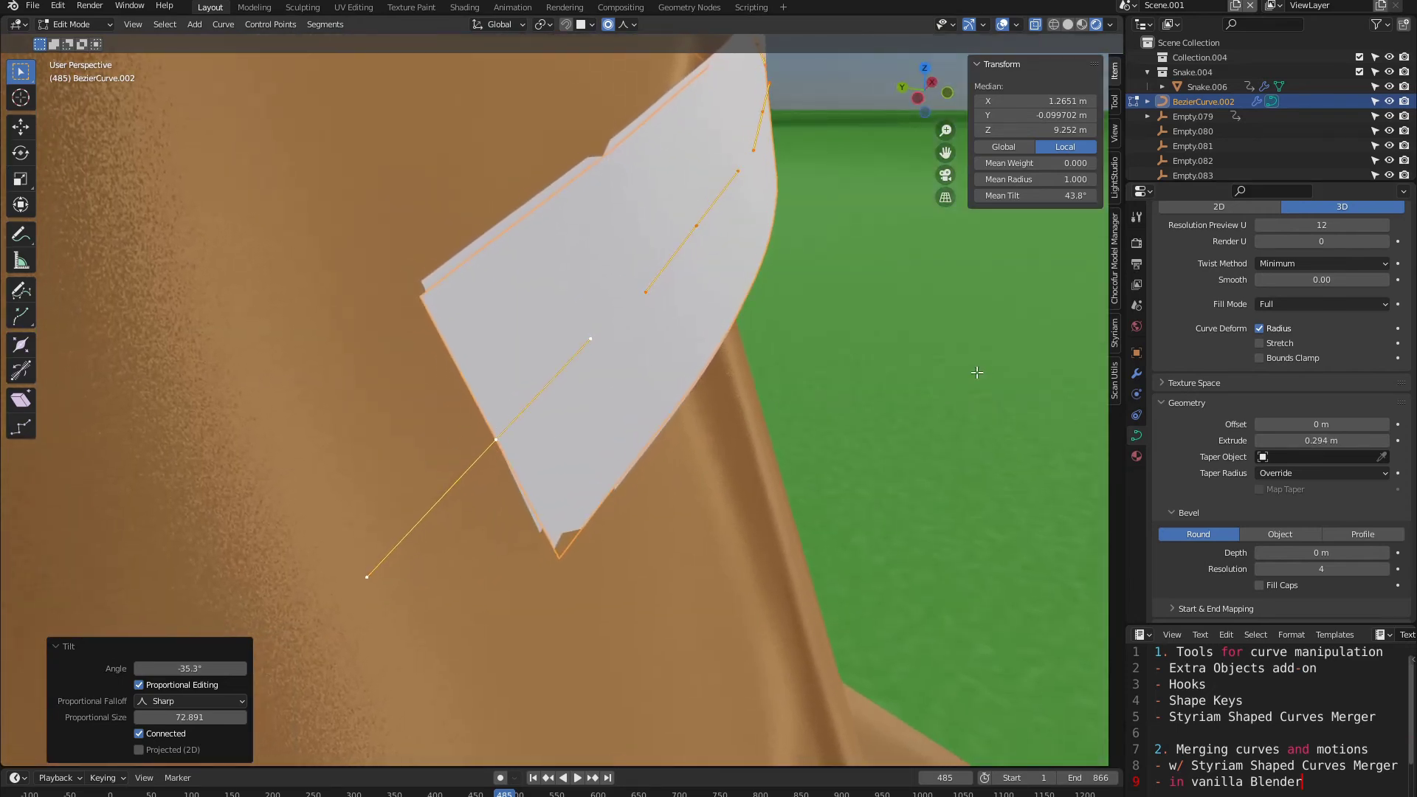
key(ctrl+t)
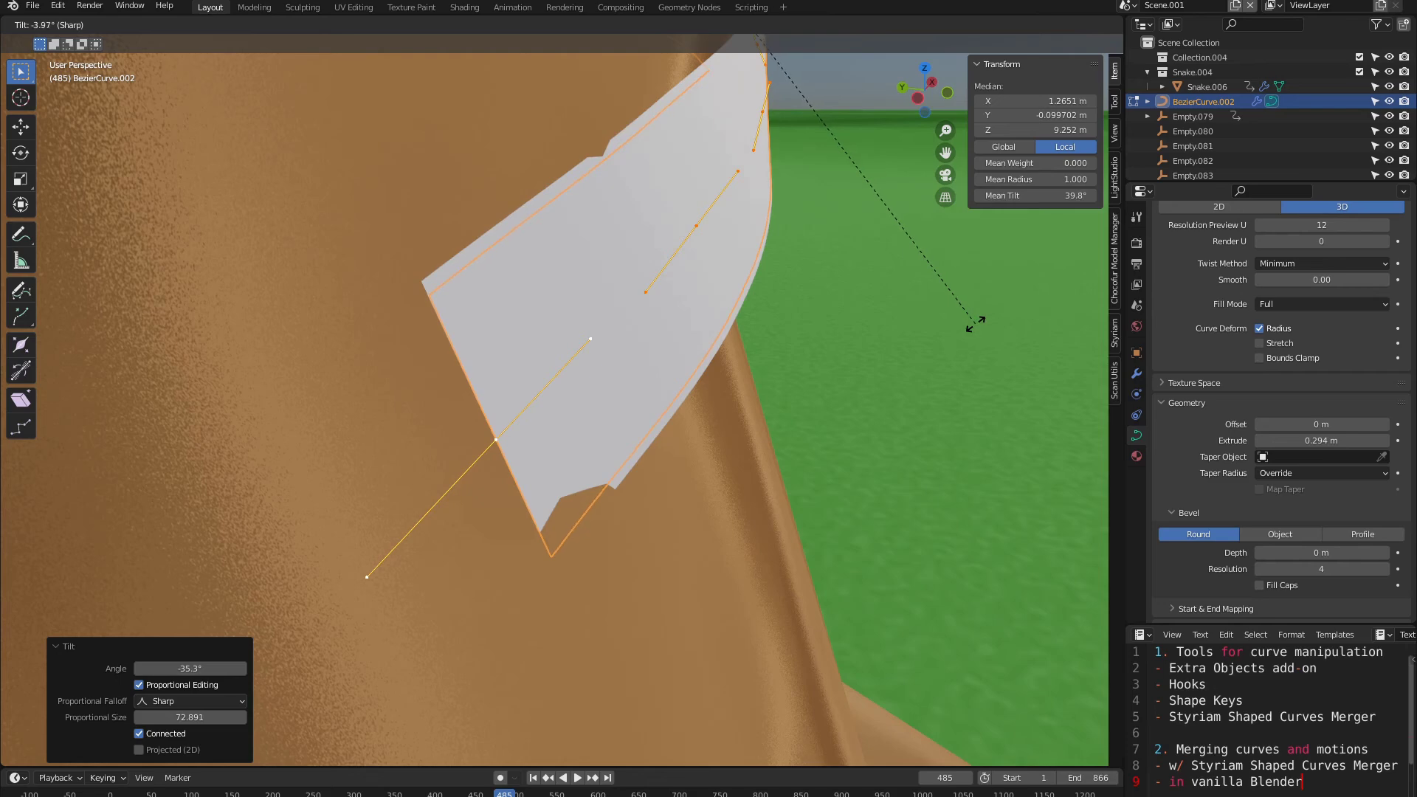
click(974, 325)
Step: Set the curve's extrude to 0.32 m
drag(1318, 440, 1326, 440)
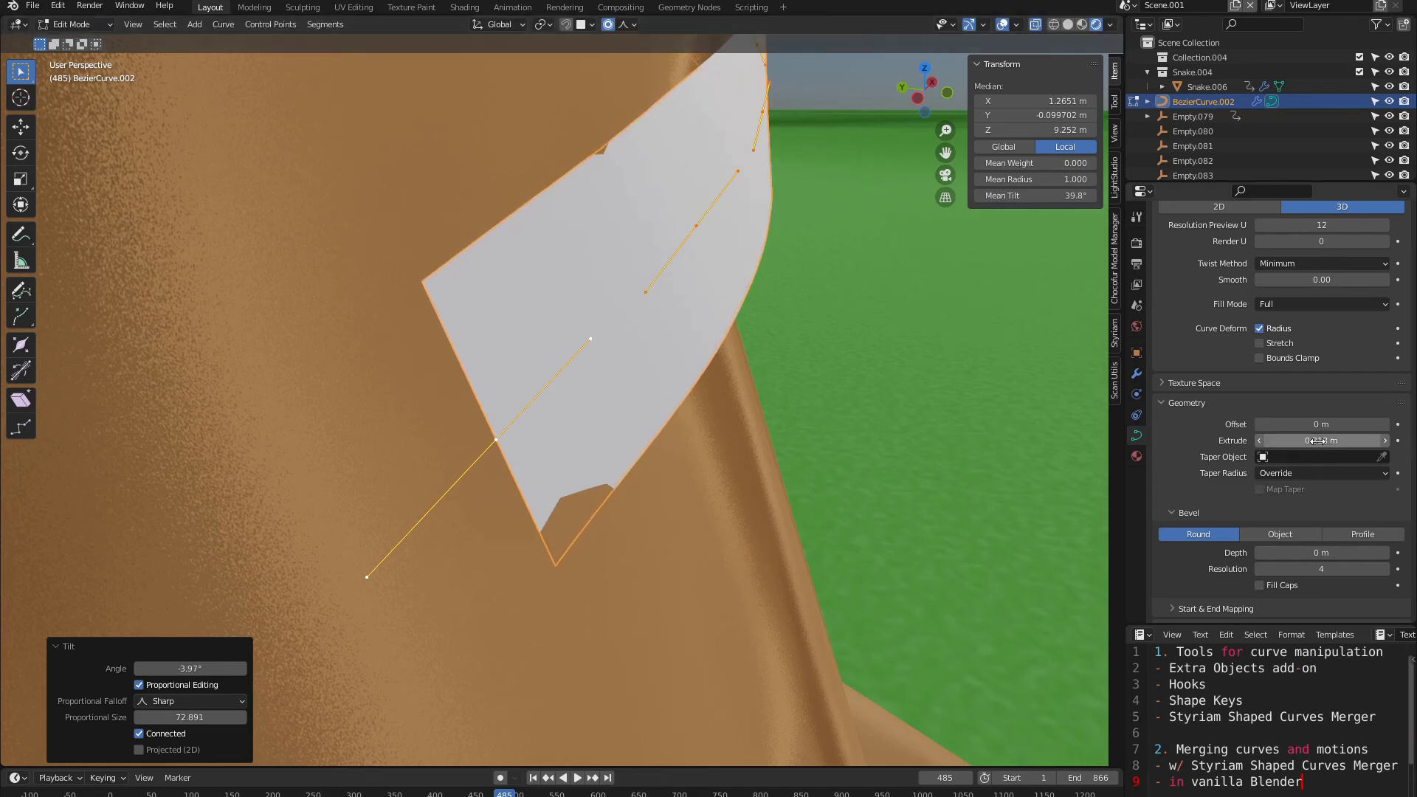
drag(1322, 446, 1323, 445)
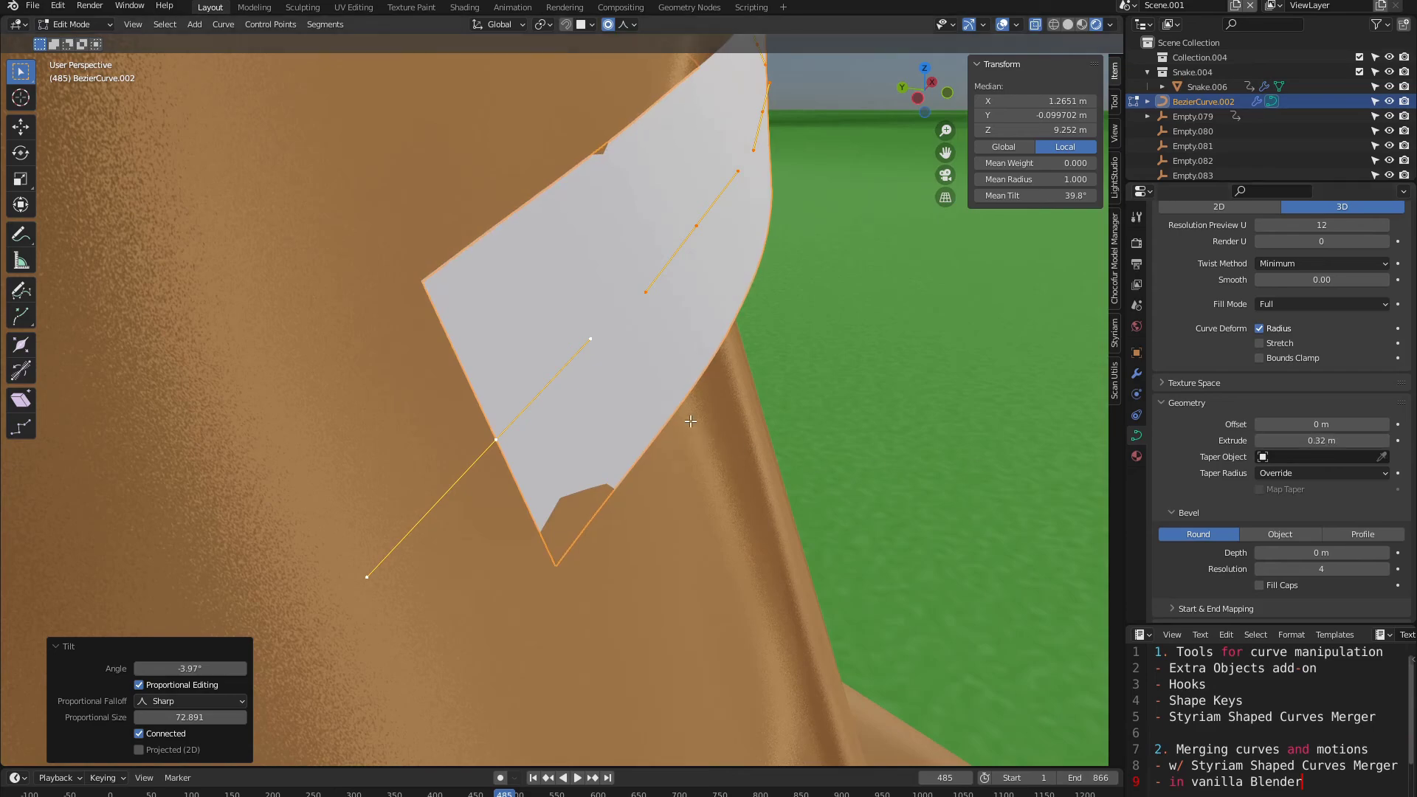
scroll(686, 415, down, 14)
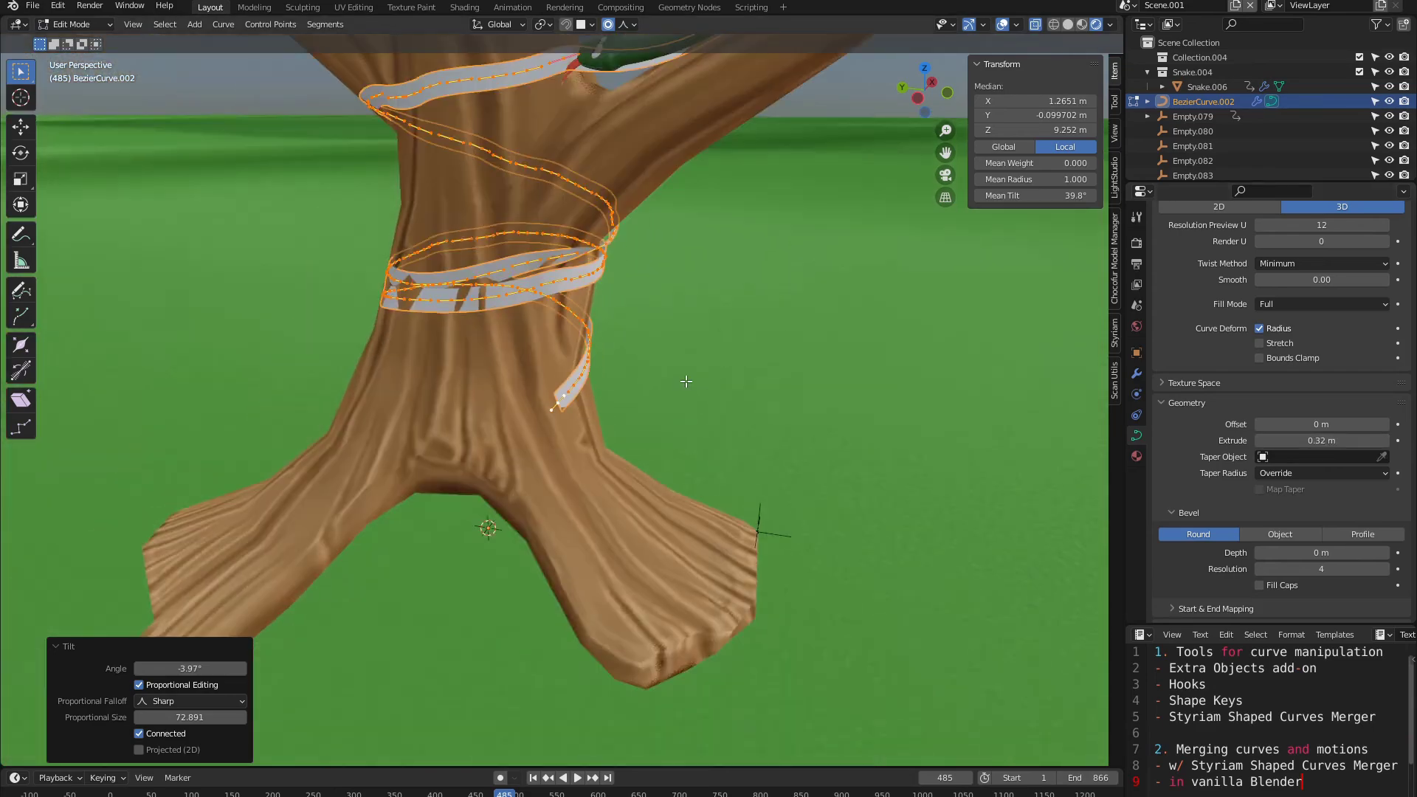
shift+middle_drag(605, 325, 614, 493)
scroll(614, 494, up, 4)
shift+middle_drag(590, 369, 615, 437)
scroll(716, 454, up, 2)
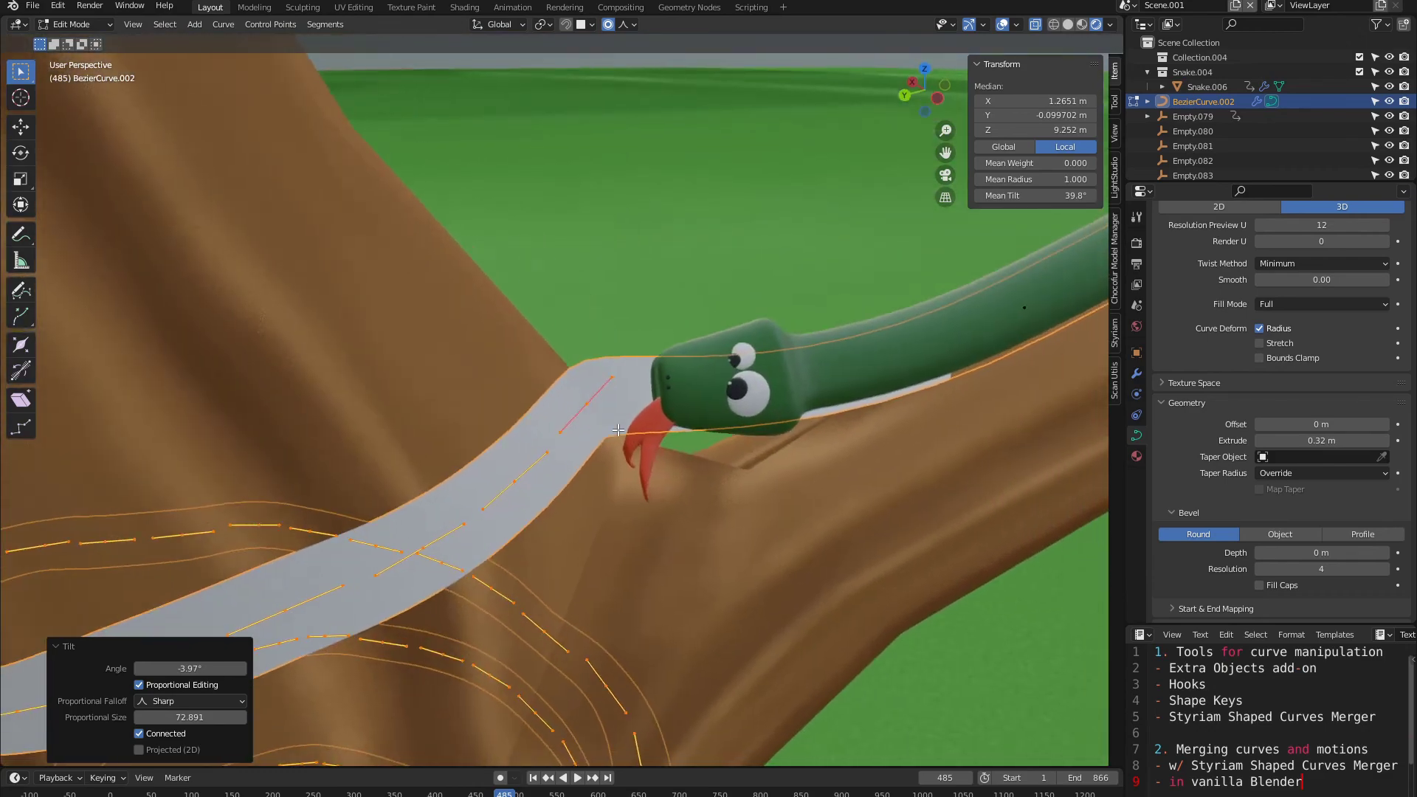
scroll(611, 430, down, 3)
Step: Enable the Hook-Empty modifier's display in Edit Mode for the merged curve
key(Tab)
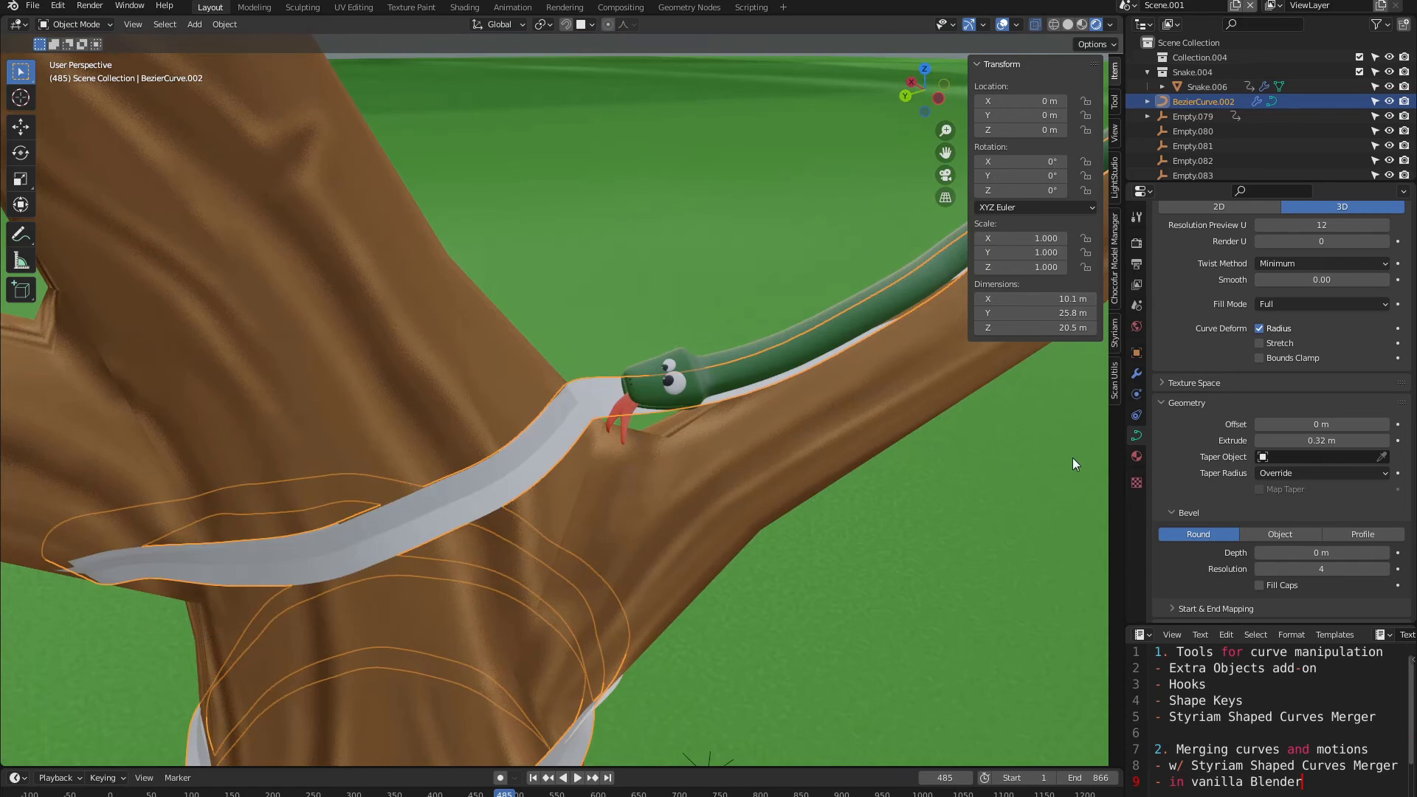
click(1136, 374)
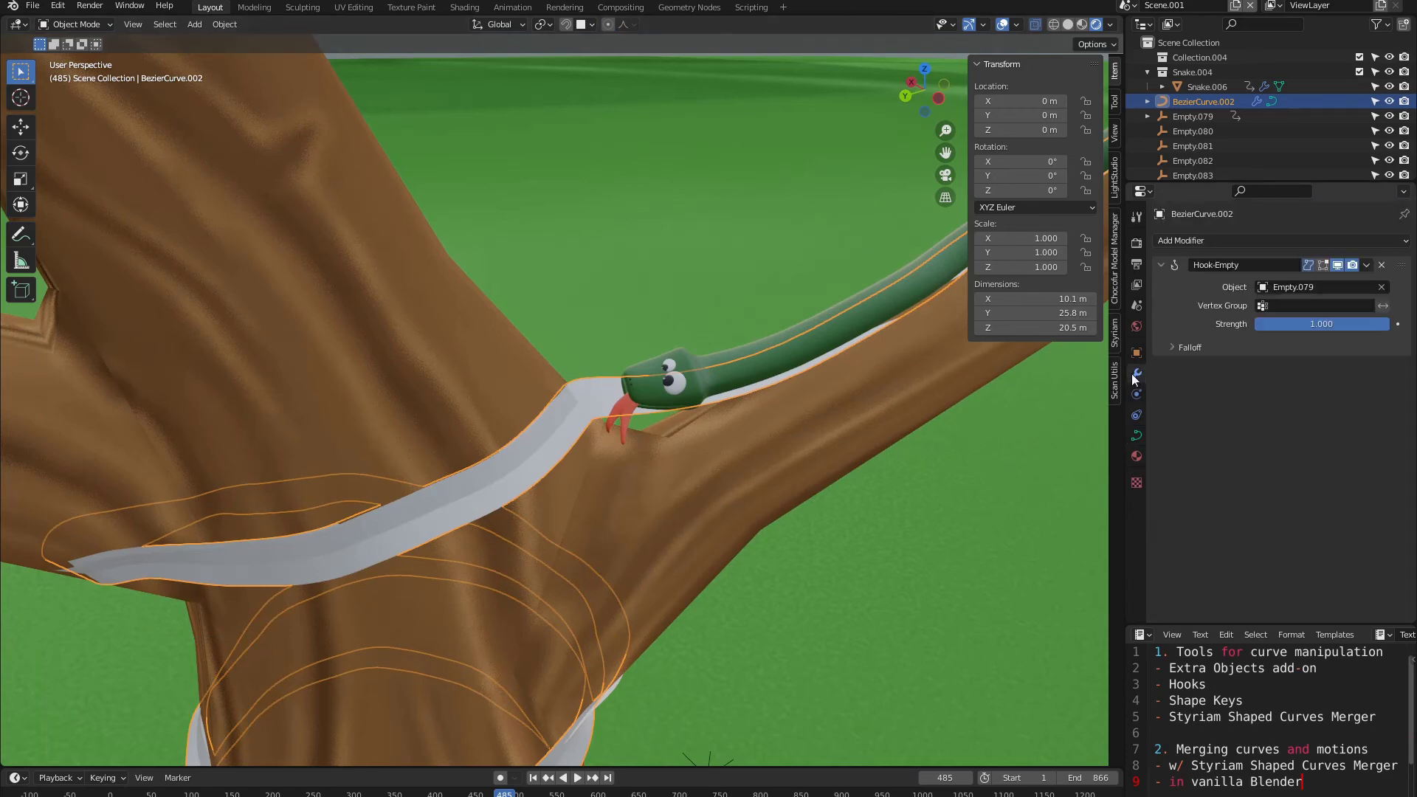
scroll(703, 401, down, 6)
scroll(526, 416, up, 6)
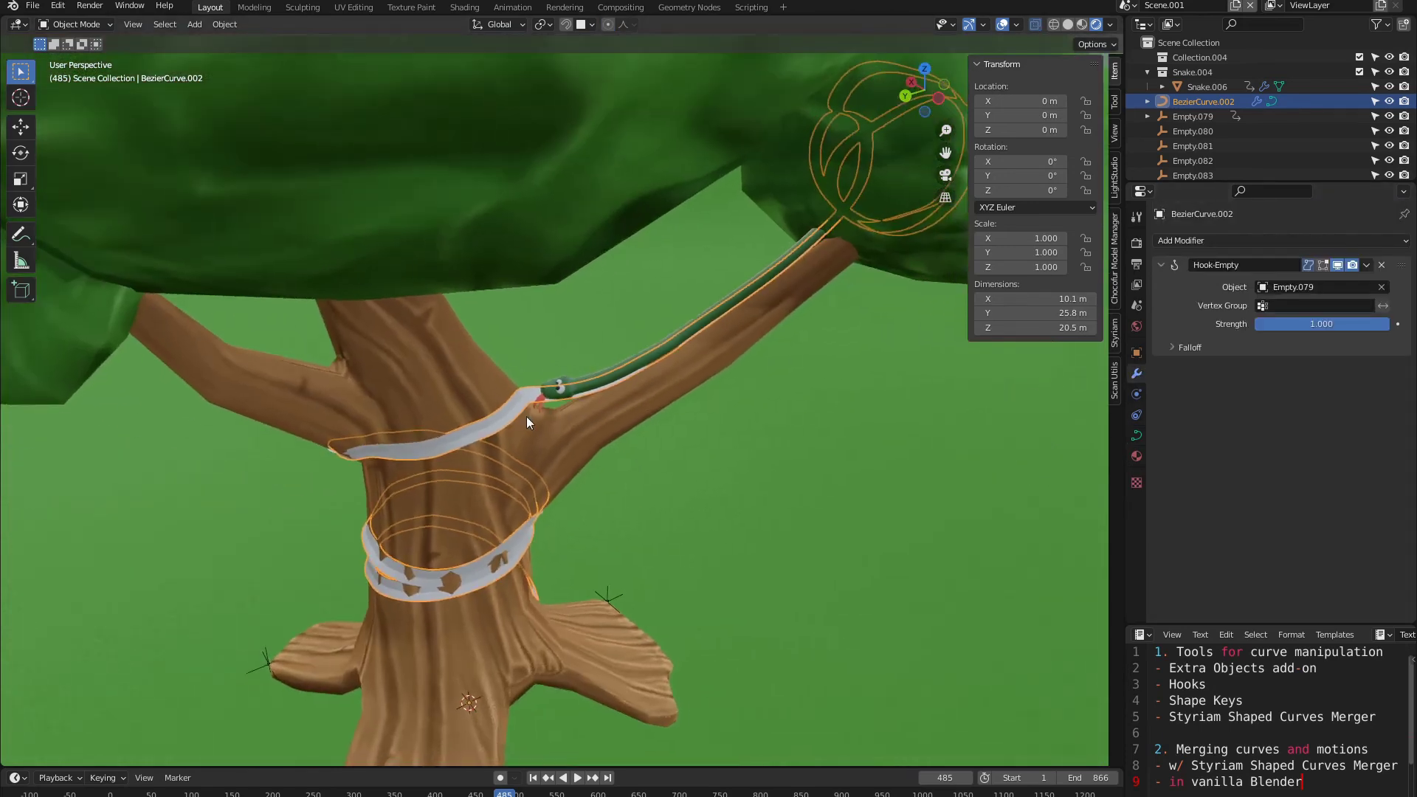
middle_drag(526, 416, 649, 378)
scroll(561, 391, up, 3)
scroll(516, 451, up, 2)
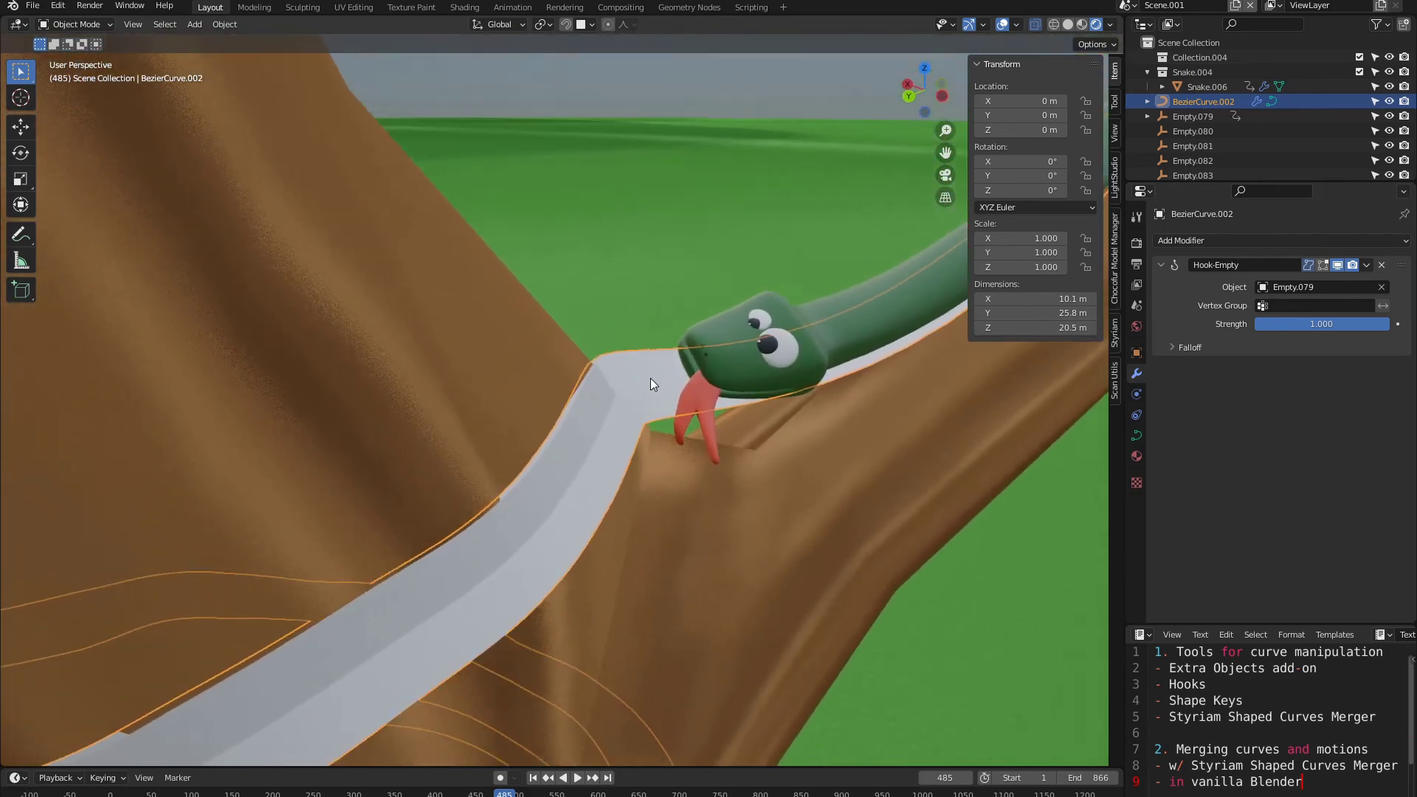
click(1322, 266)
Step: Tilt the selected spiral points by about -16.6° to even out the ribbon at the branch junction
key(Tab)
middle_drag(688, 399, 733, 376)
scroll(734, 375, up, 2)
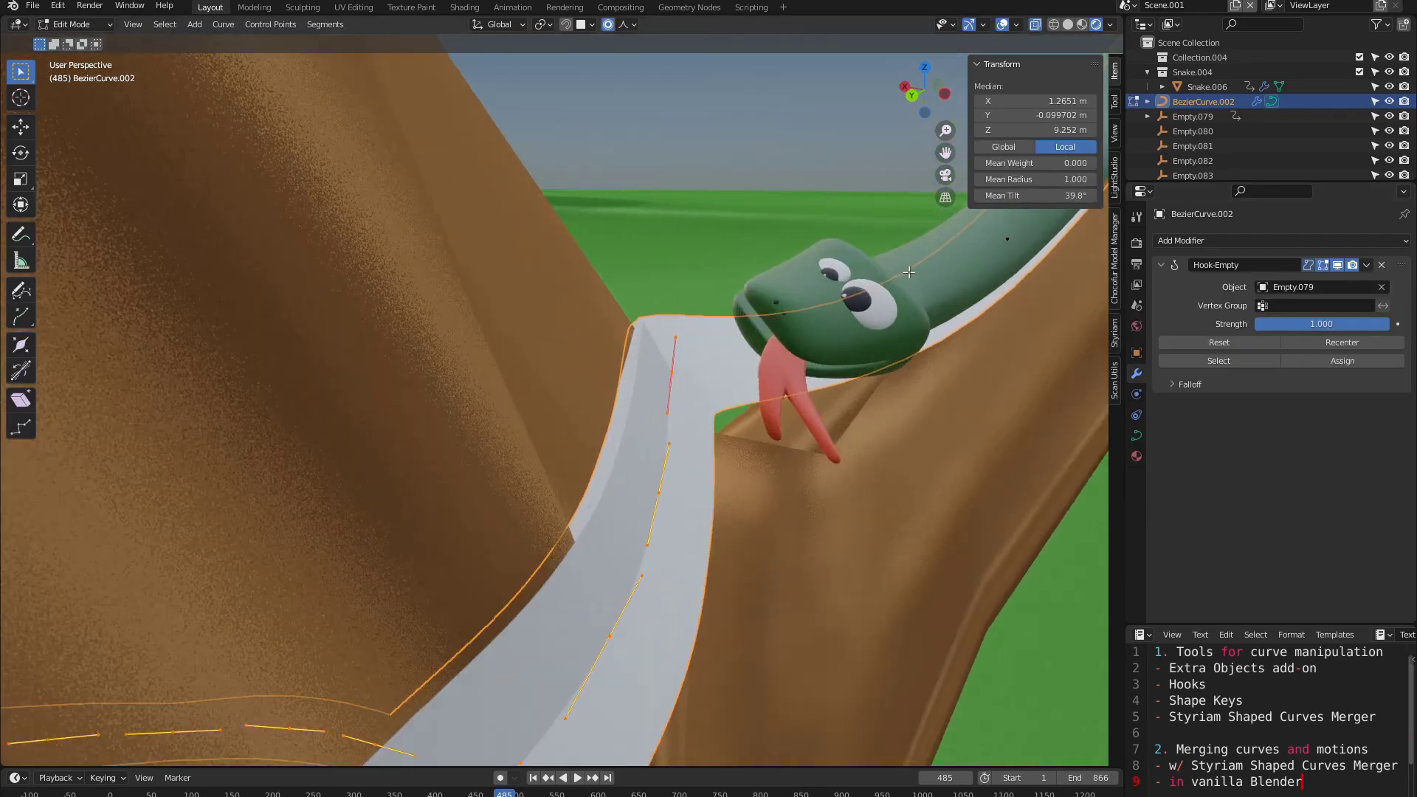
key(ctrl+t)
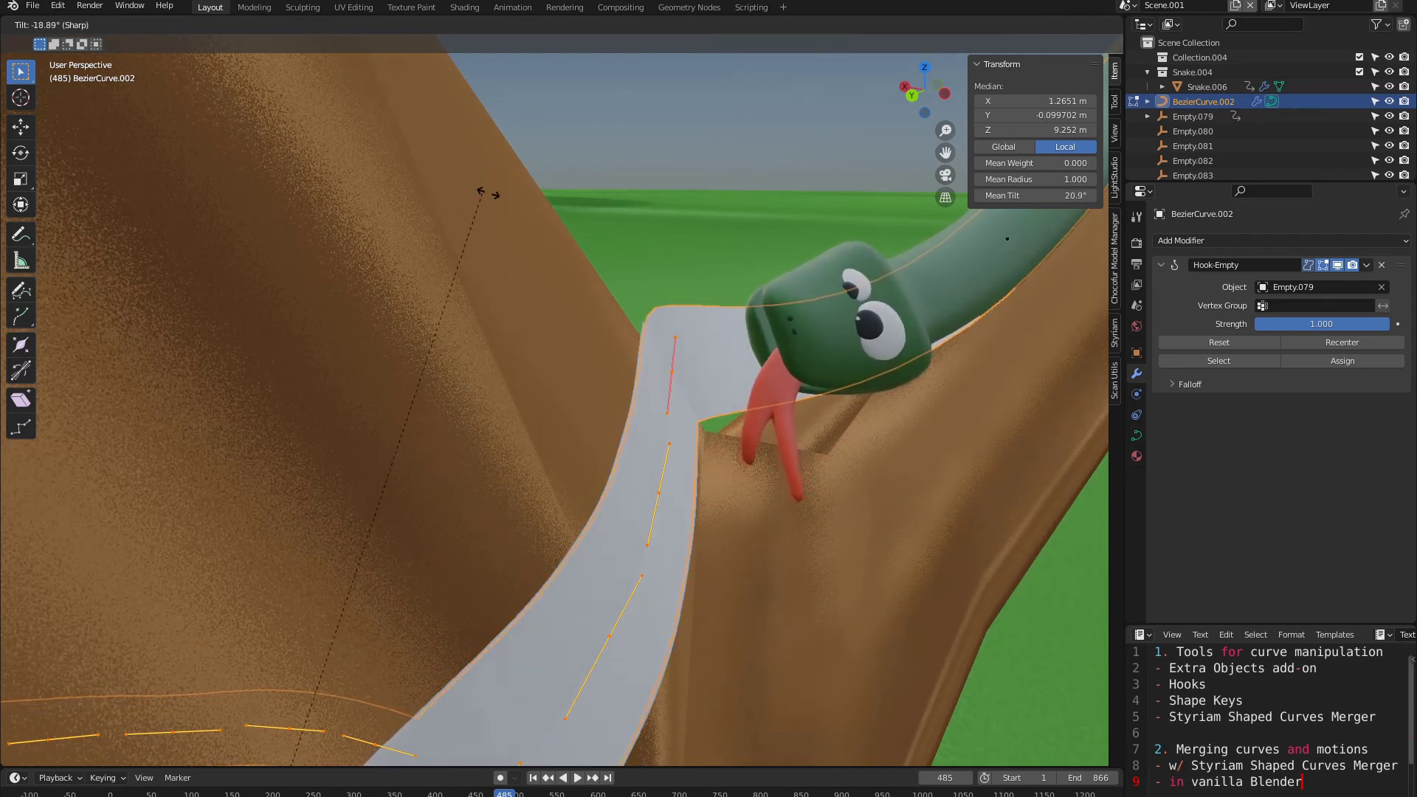
click(600, 337)
Step: Fine-tune the selected points' tilt by about -0.216°, aligning the ribbon with the trunk at the spiral's lower end
scroll(600, 337, down, 5)
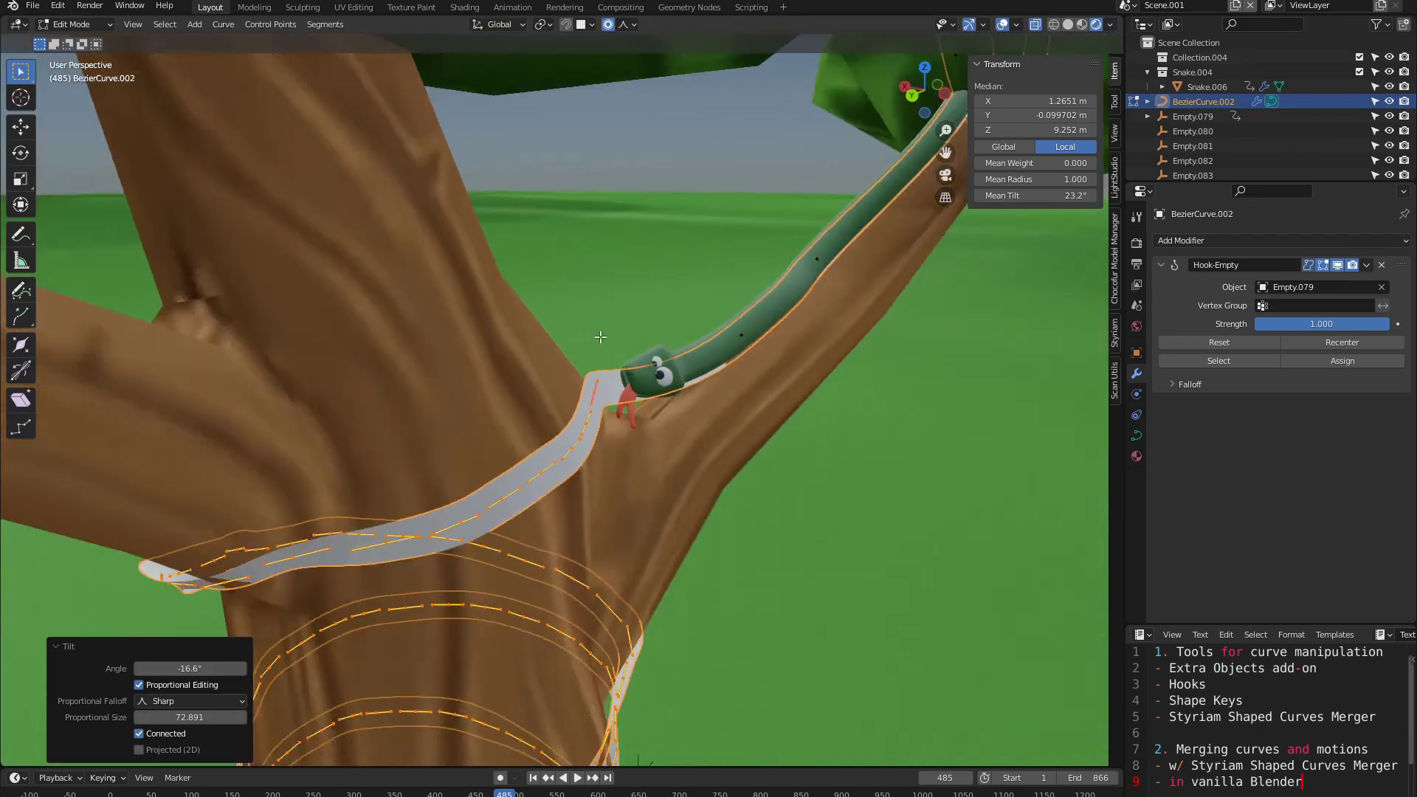
scroll(600, 337, down, 7)
middle_drag(600, 337, 480, 295)
shift+middle_drag(542, 516, 480, 280)
scroll(551, 389, up, 6)
scroll(551, 389, up, 4)
scroll(753, 465, up, 3)
middle_drag(512, 288, 474, 287)
middle_drag(574, 332, 626, 368)
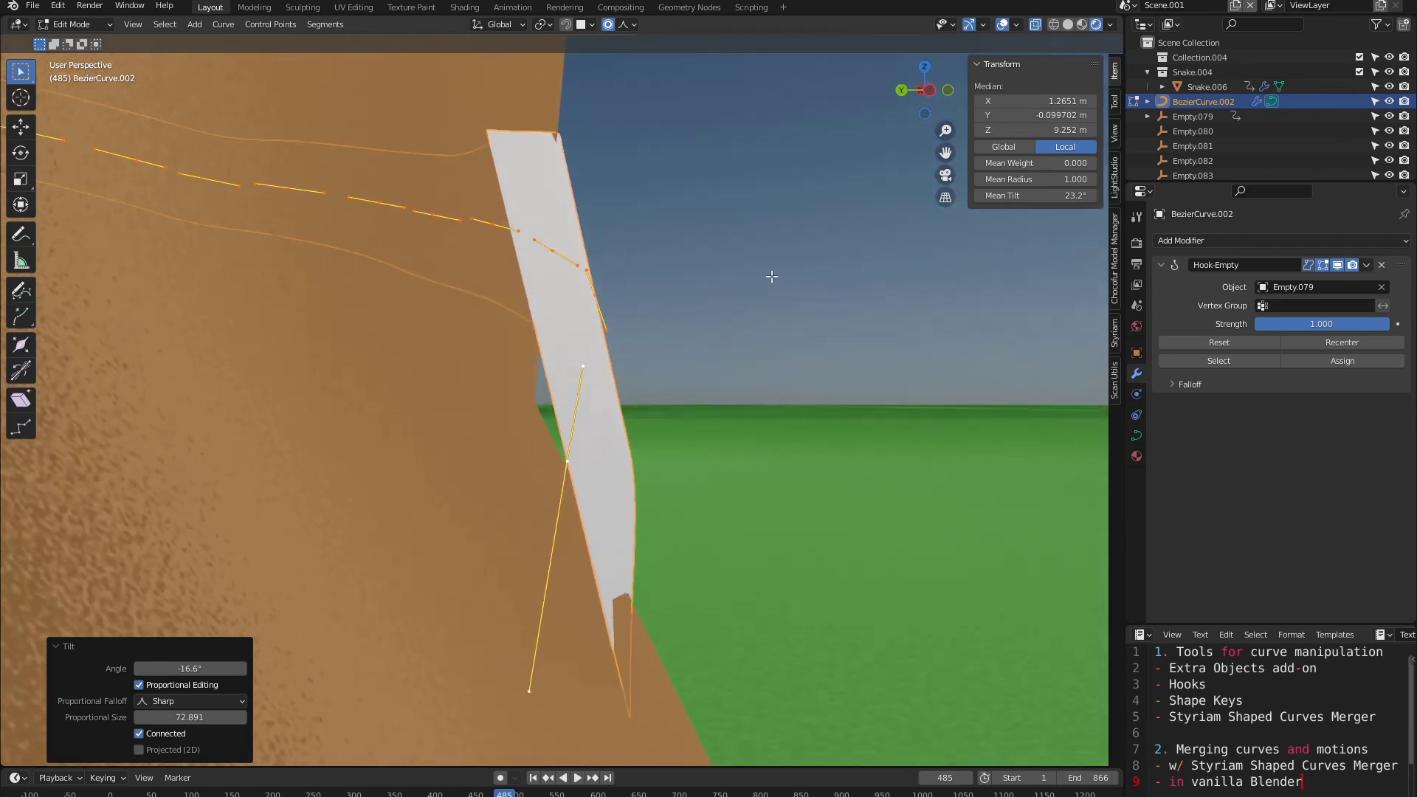
key(ctrl+t)
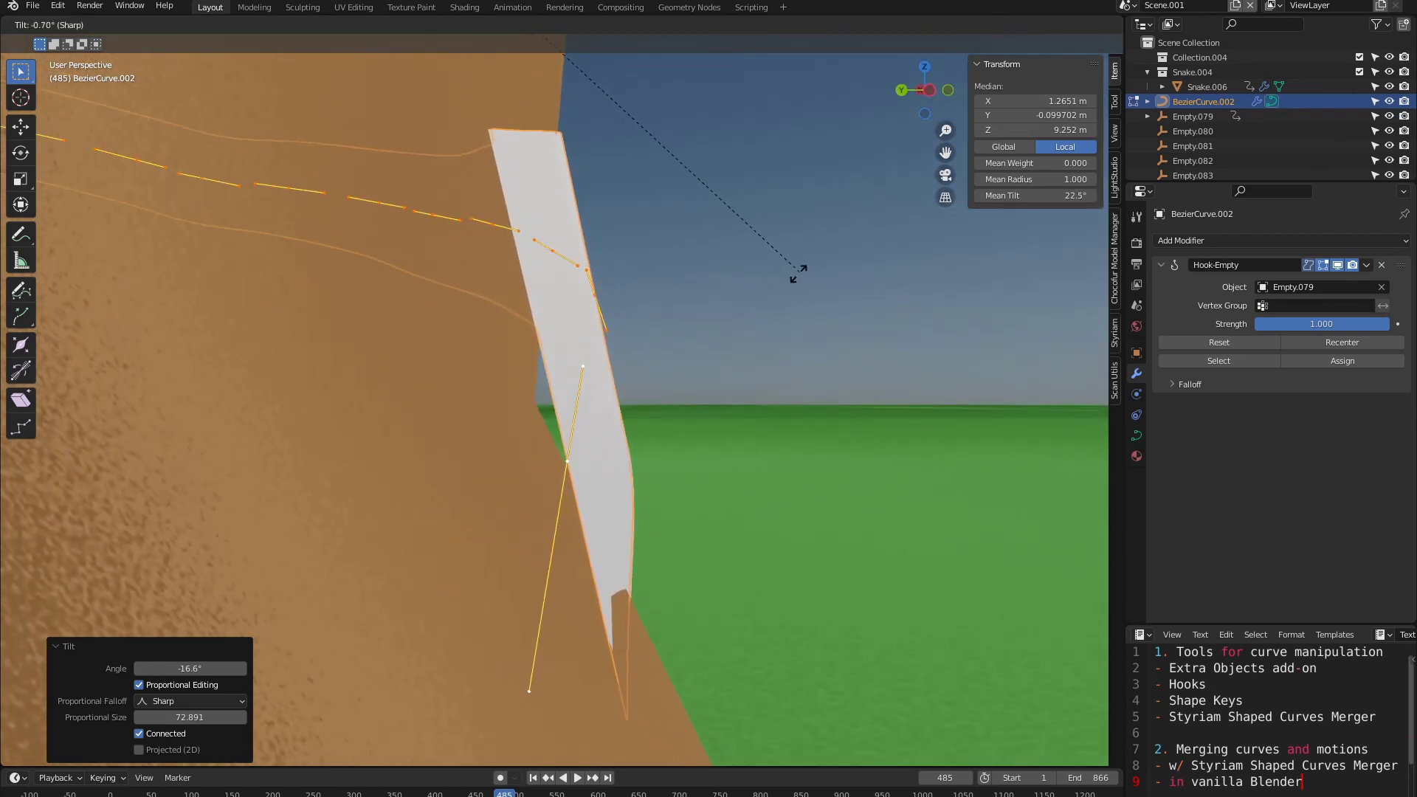
click(785, 279)
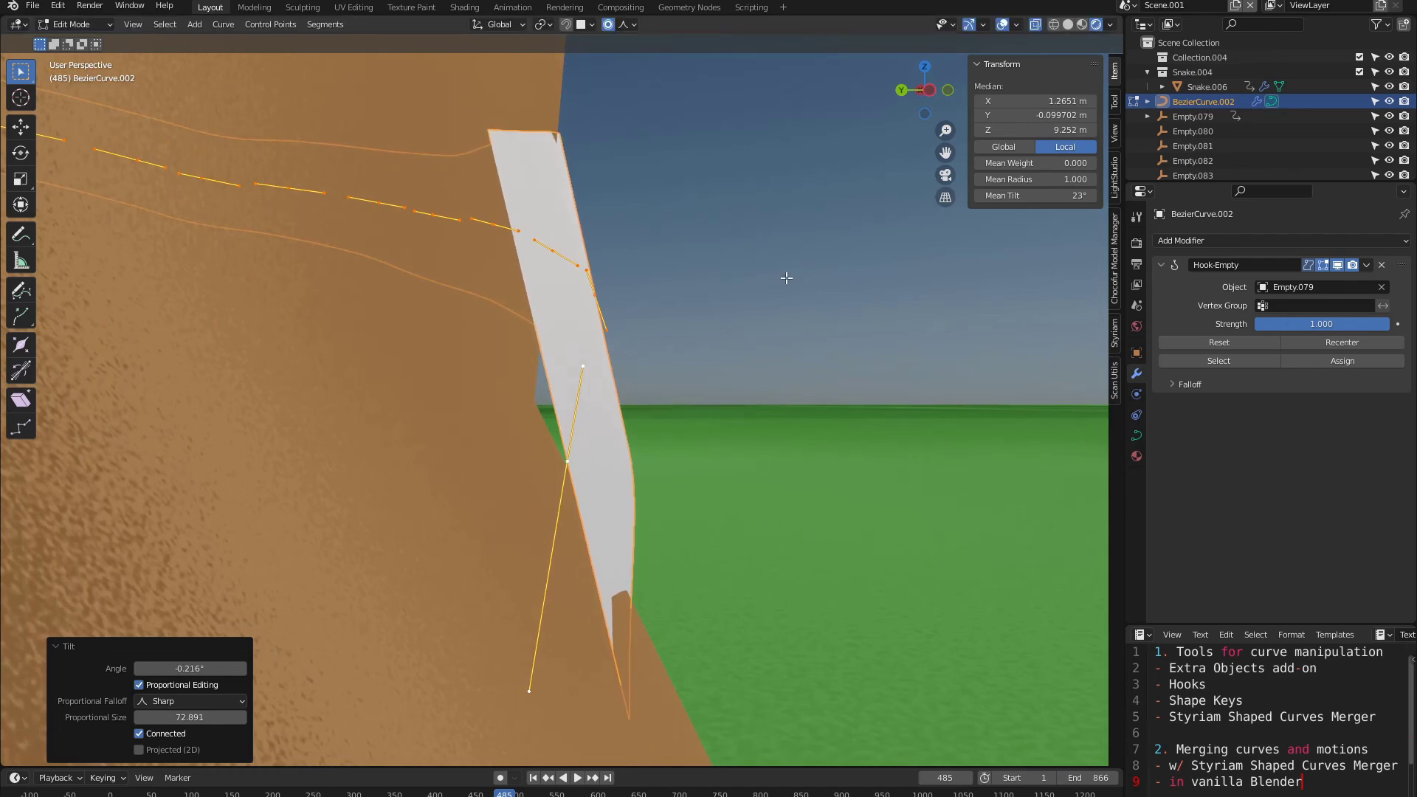
scroll(668, 312, down, 10)
scroll(569, 295, up, 10)
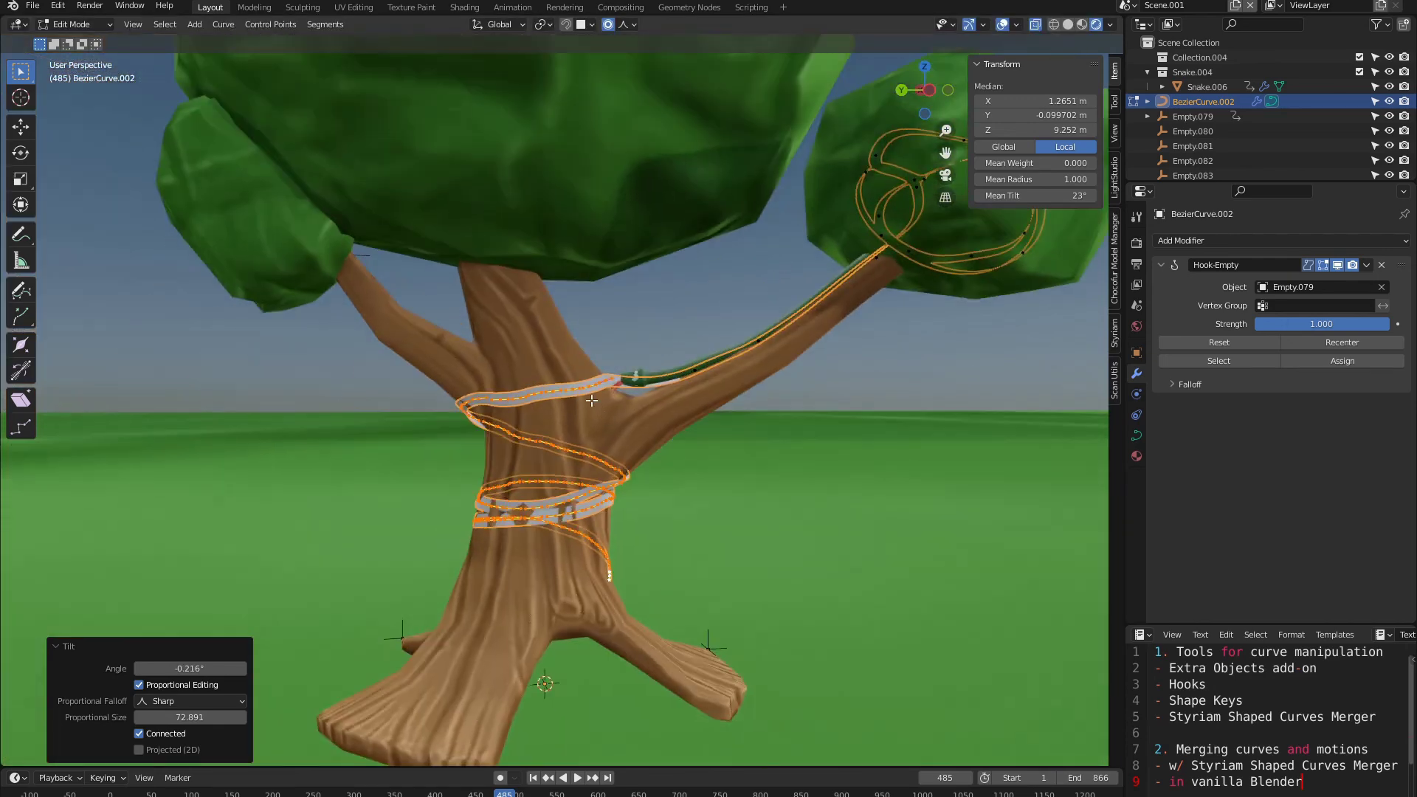
Step: Leave curve editing and play the animation to examine the snake's head crossing the branch junction
shift+middle_drag(588, 402, 513, 480)
key(Tab)
middle_drag(666, 438, 701, 488)
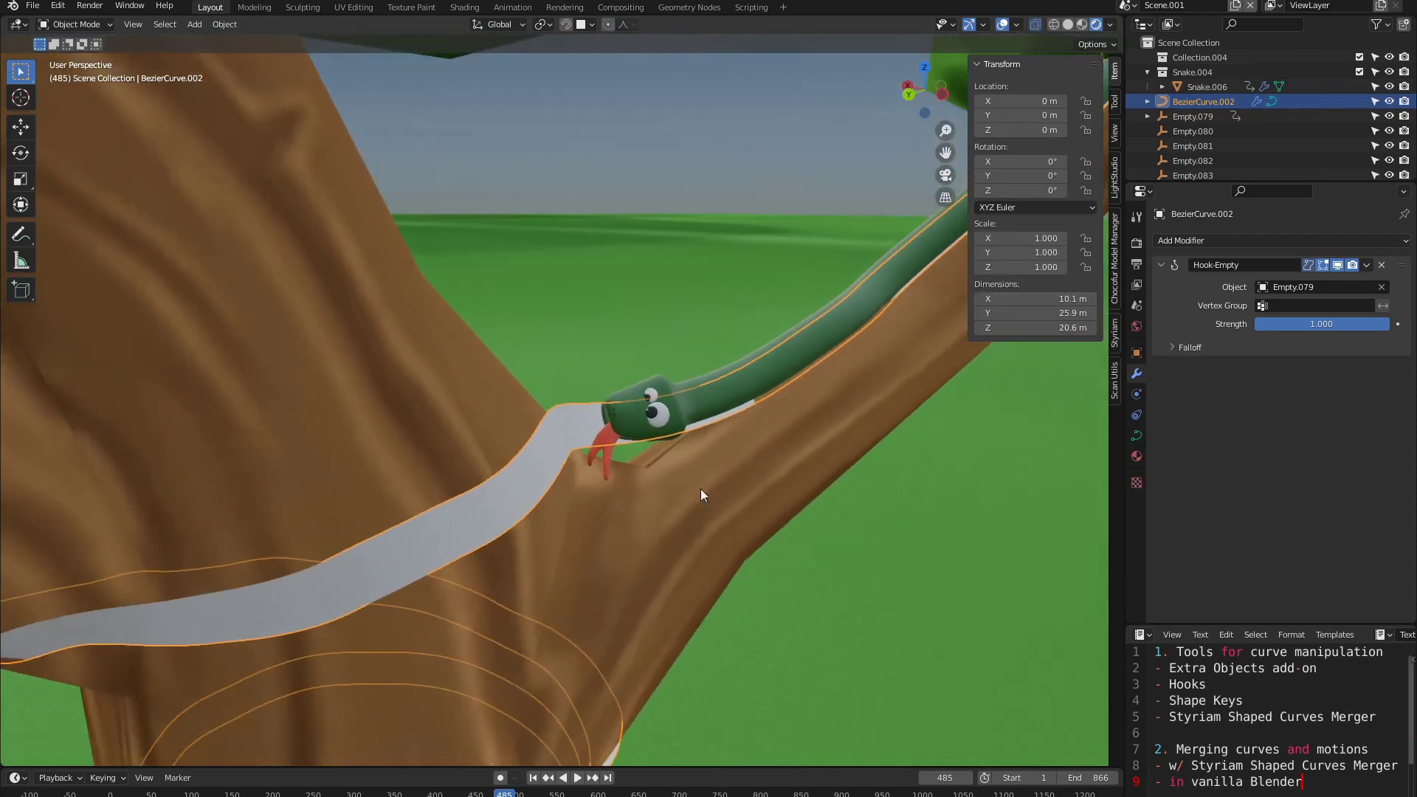
drag(504, 794, 299, 794)
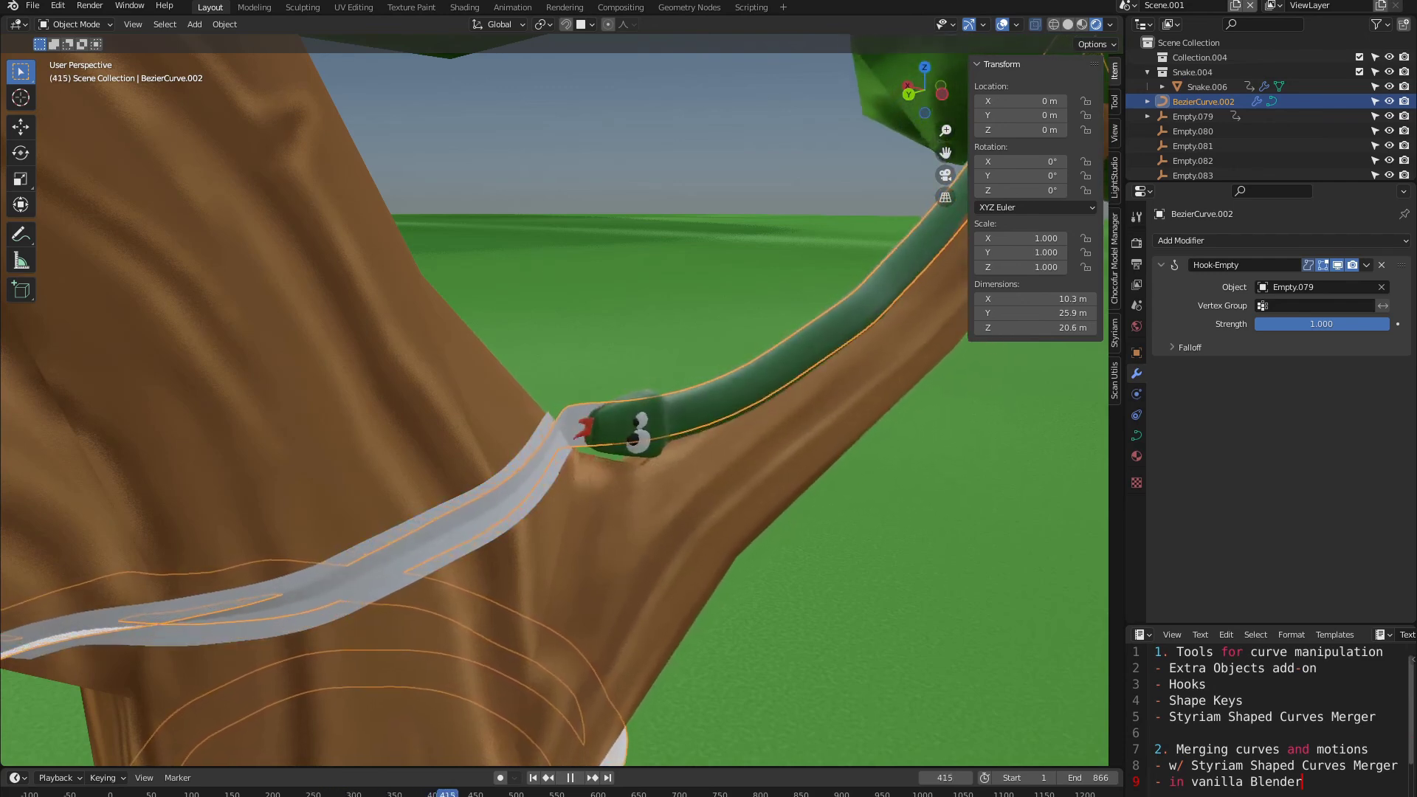
key(Escape)
middle_drag(684, 583, 685, 581)
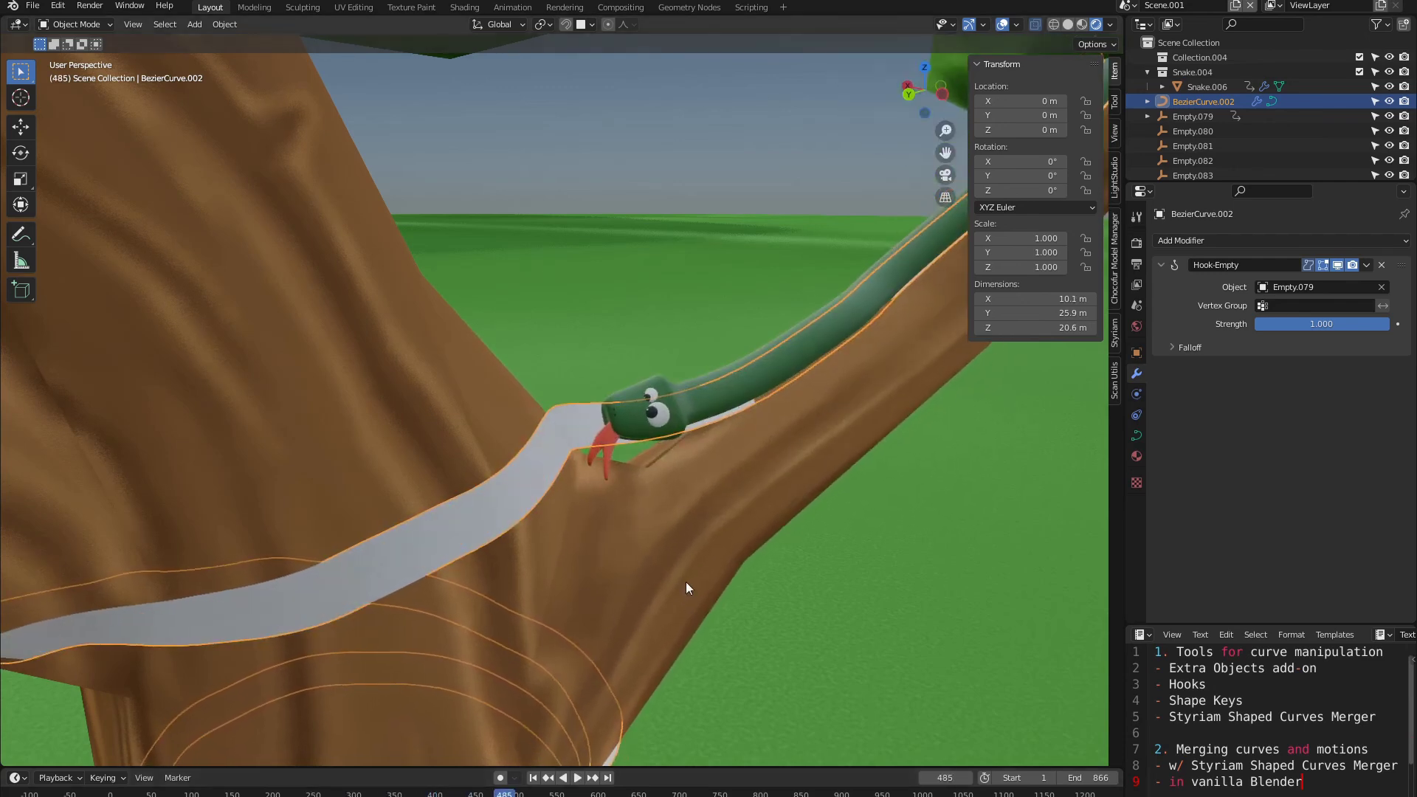
scroll(684, 582, down, 2)
Step: Duplicate the snake's Curve modifier and set the duplicate's curve object to Spiral.002
click(759, 382)
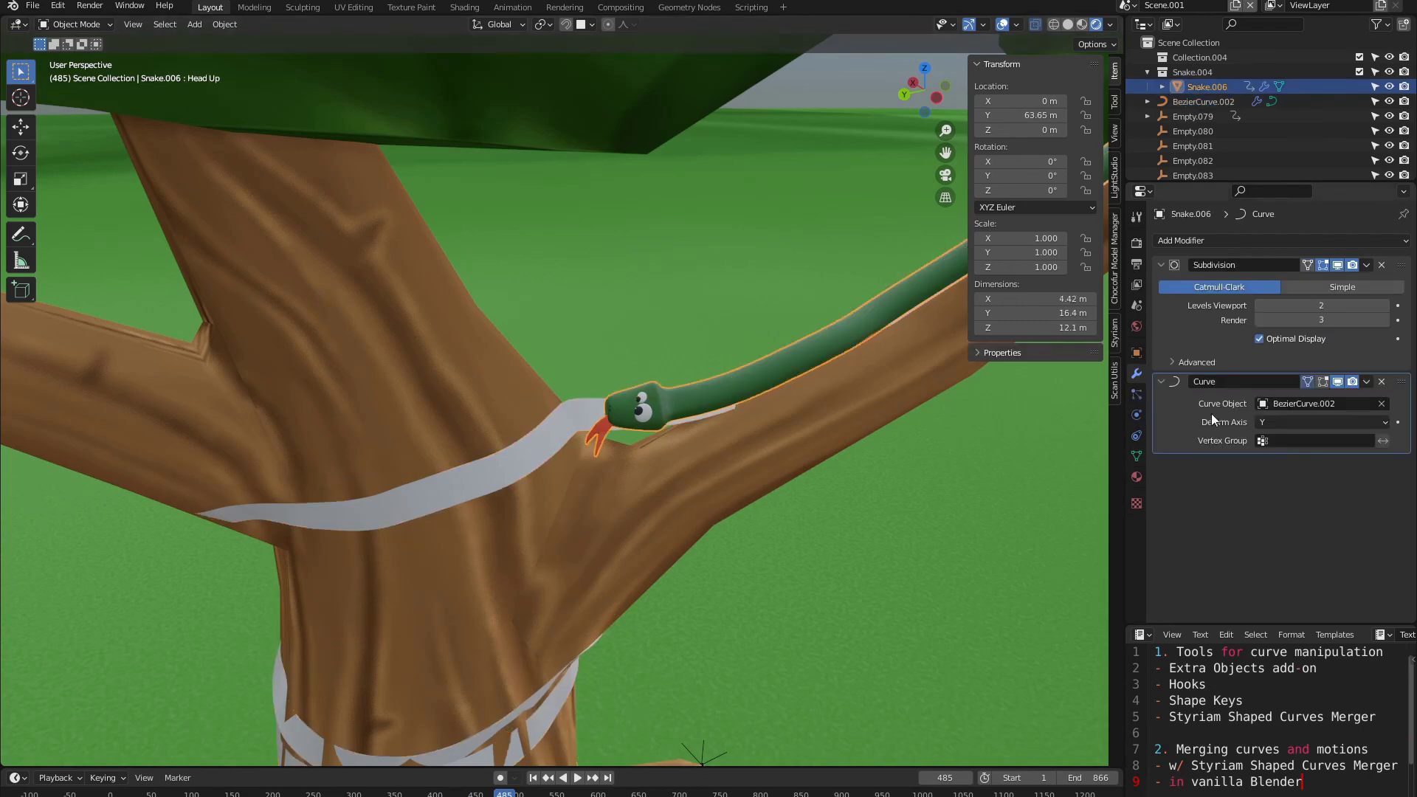
click(1367, 382)
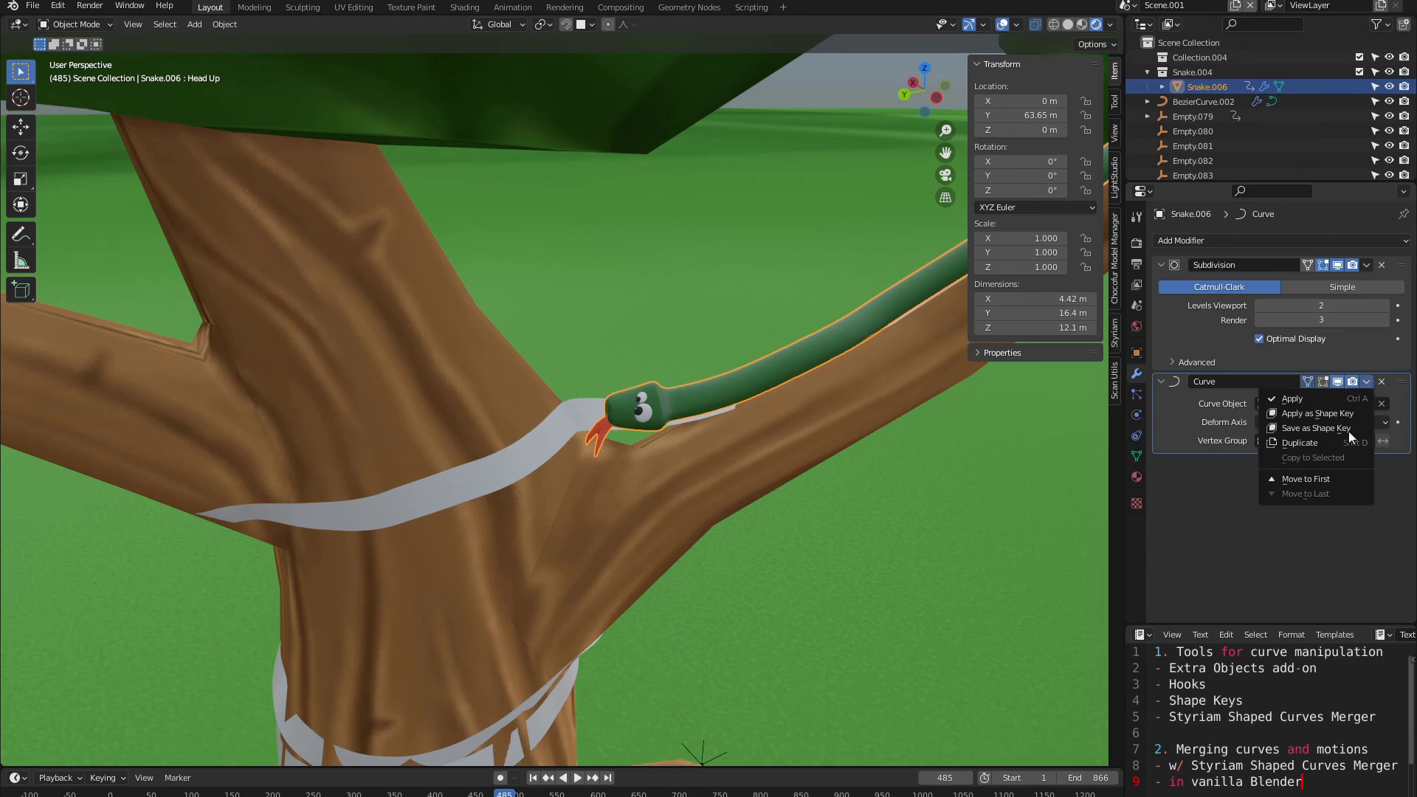
click(1318, 446)
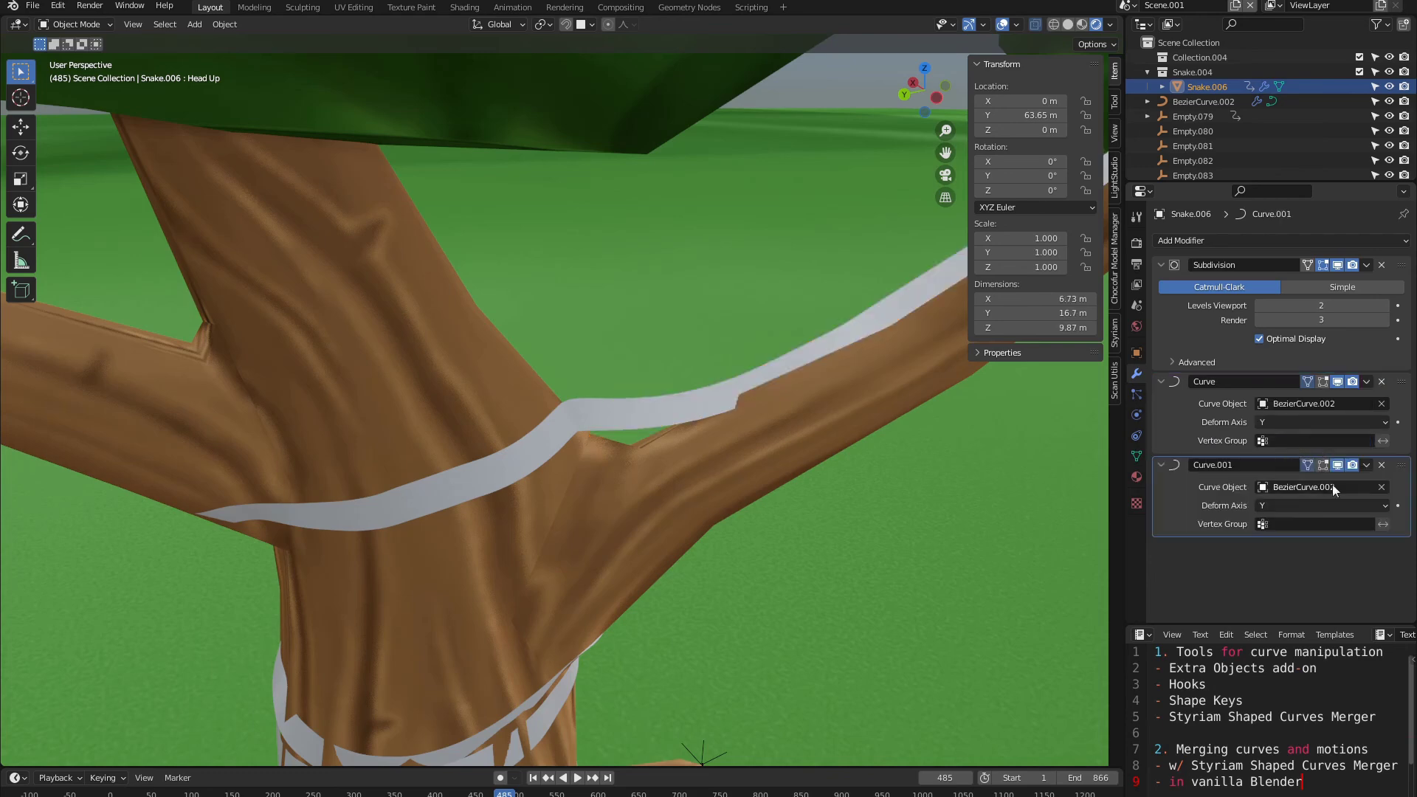
click(1381, 487)
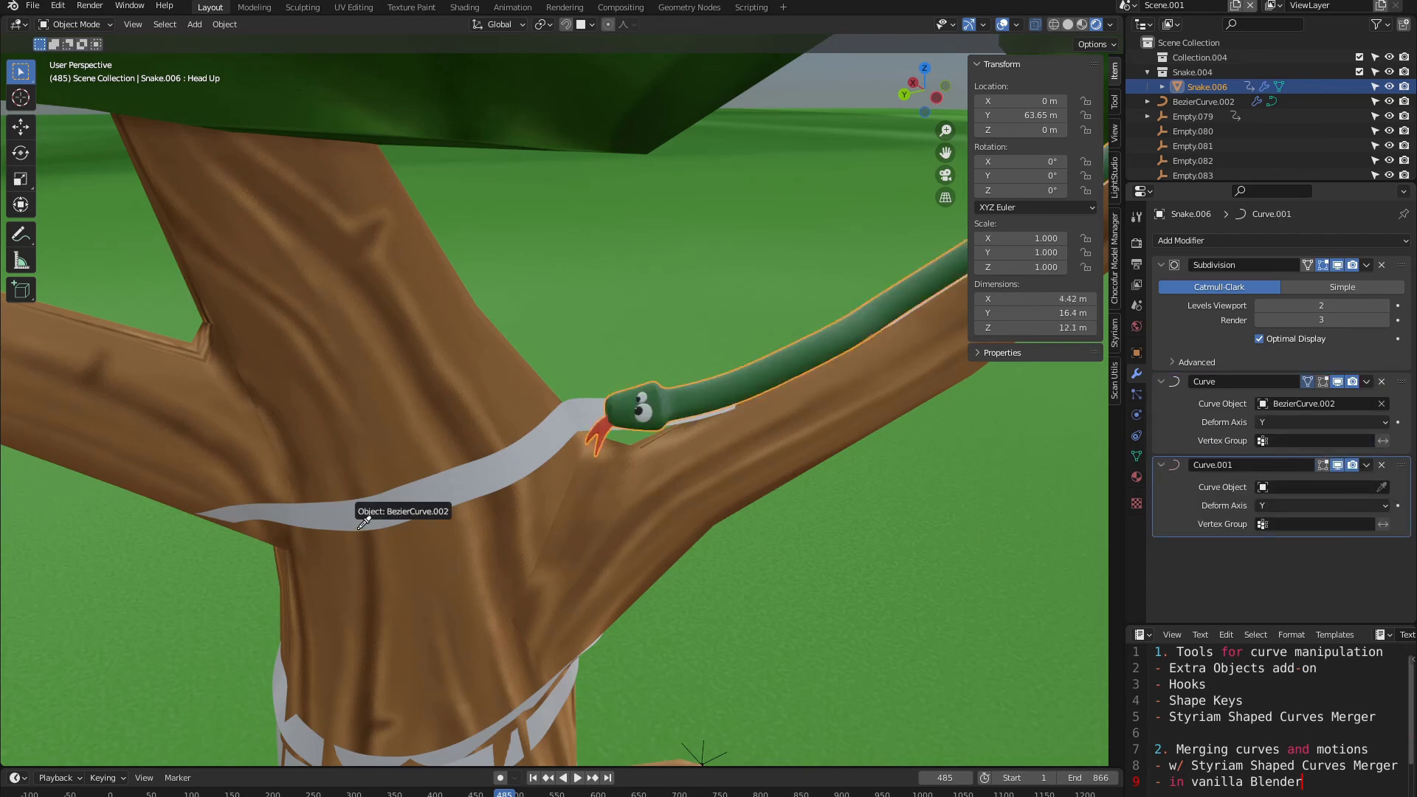
click(383, 498)
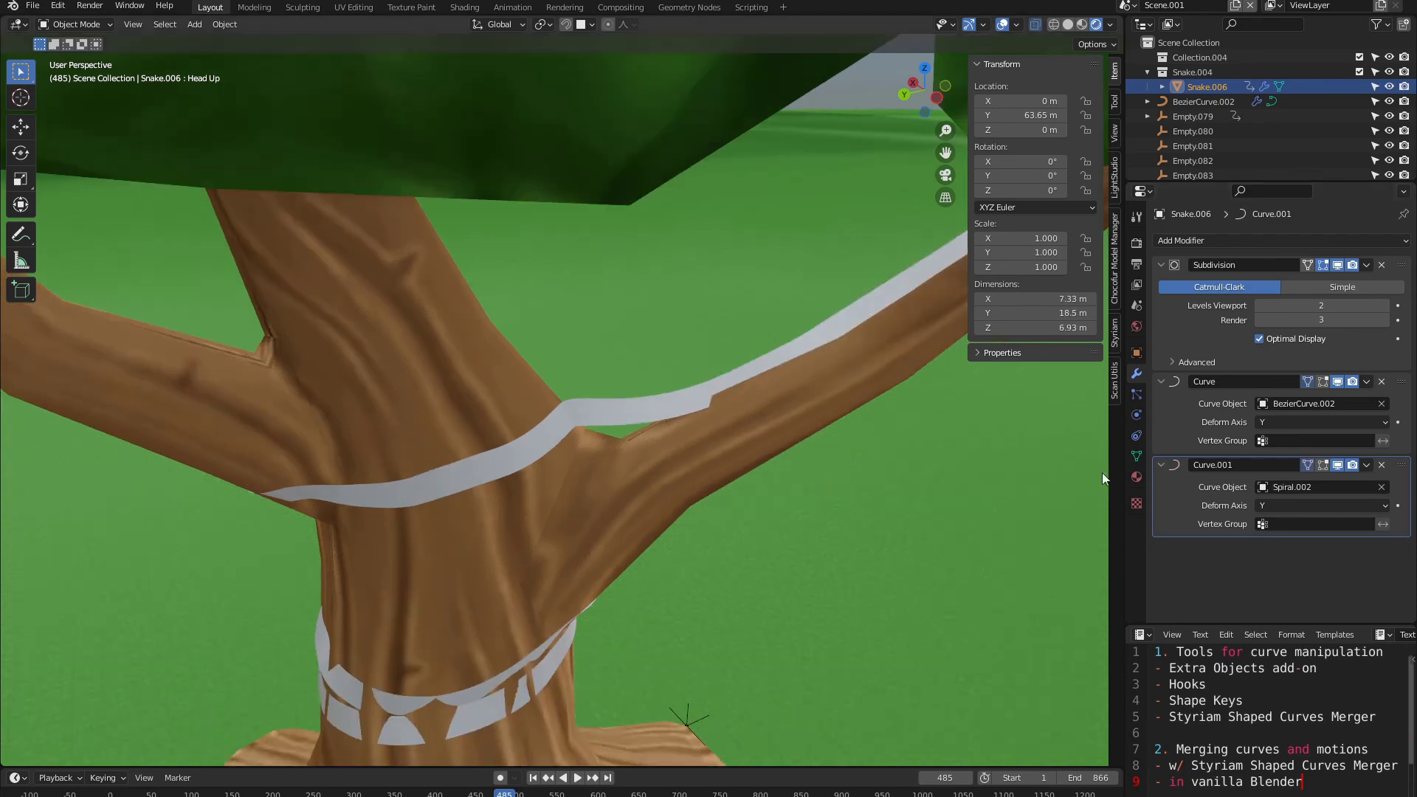
Step: Disable the first Curve modifier in viewport and render, and move the snake -37.481 m along Y onto the trunk spiral
shift+middle_drag(724, 481, 627, 484)
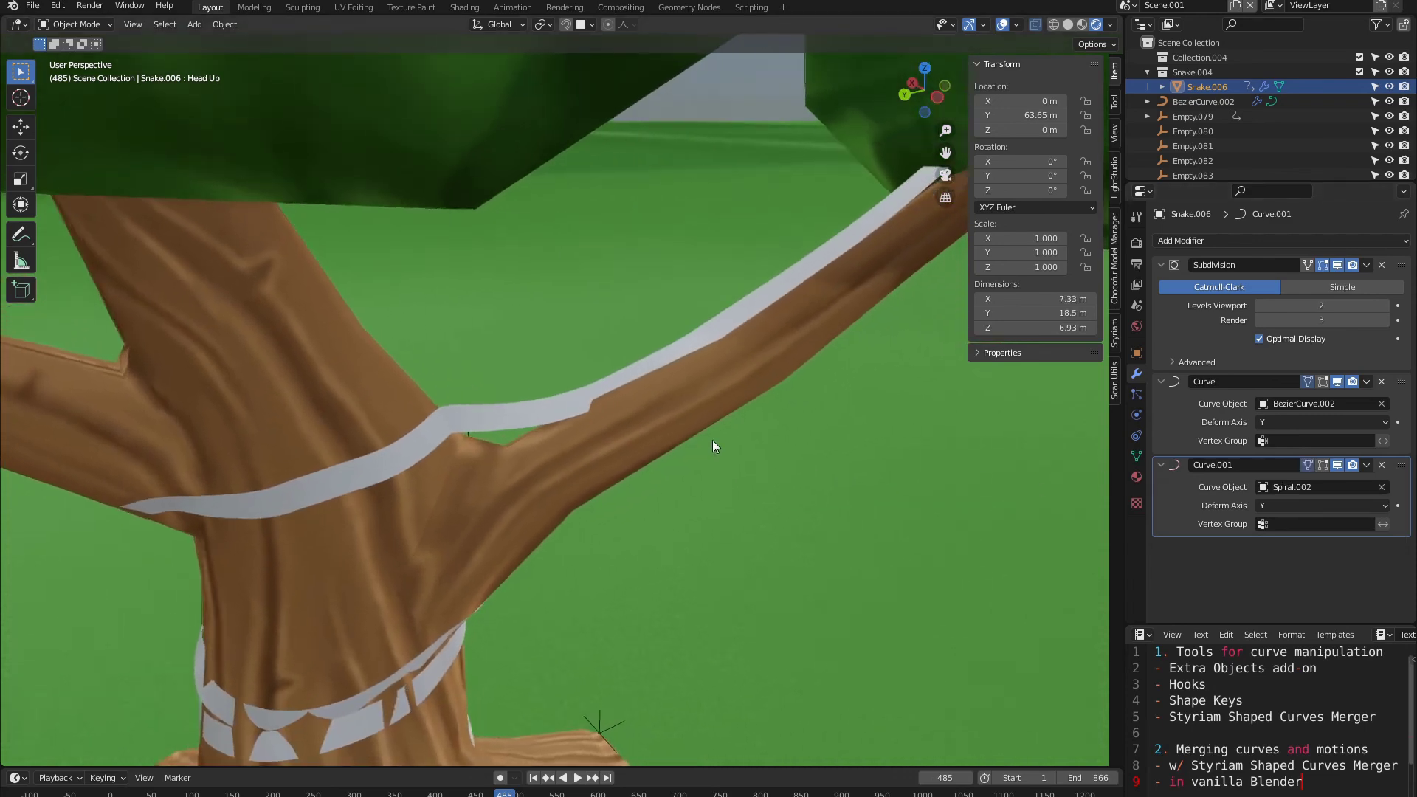
mouse_move(712, 441)
middle_down()
mouse_move(734, 435)
mouse_move(702, 451)
middle_up()
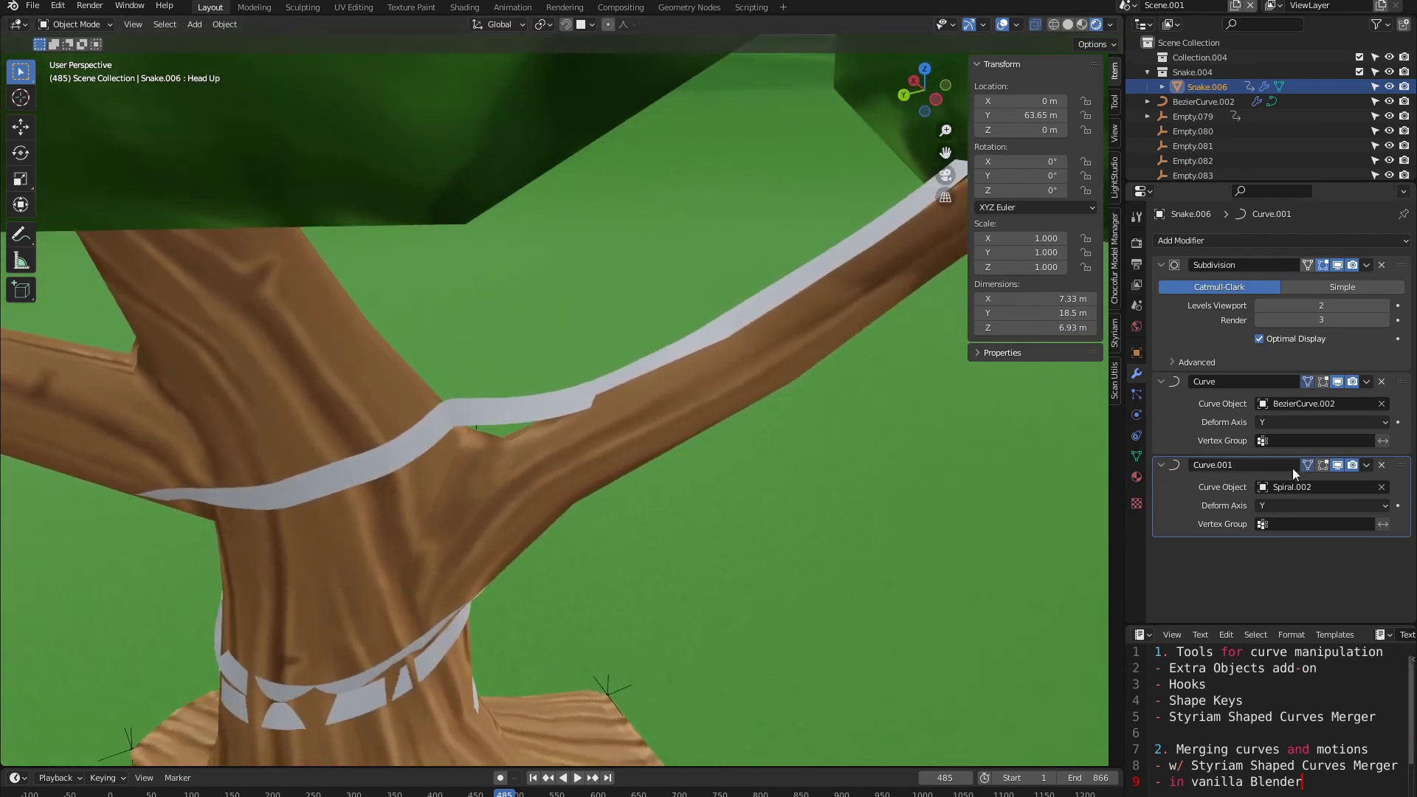
drag(1339, 467, 1352, 467)
scroll(578, 606, down, 5)
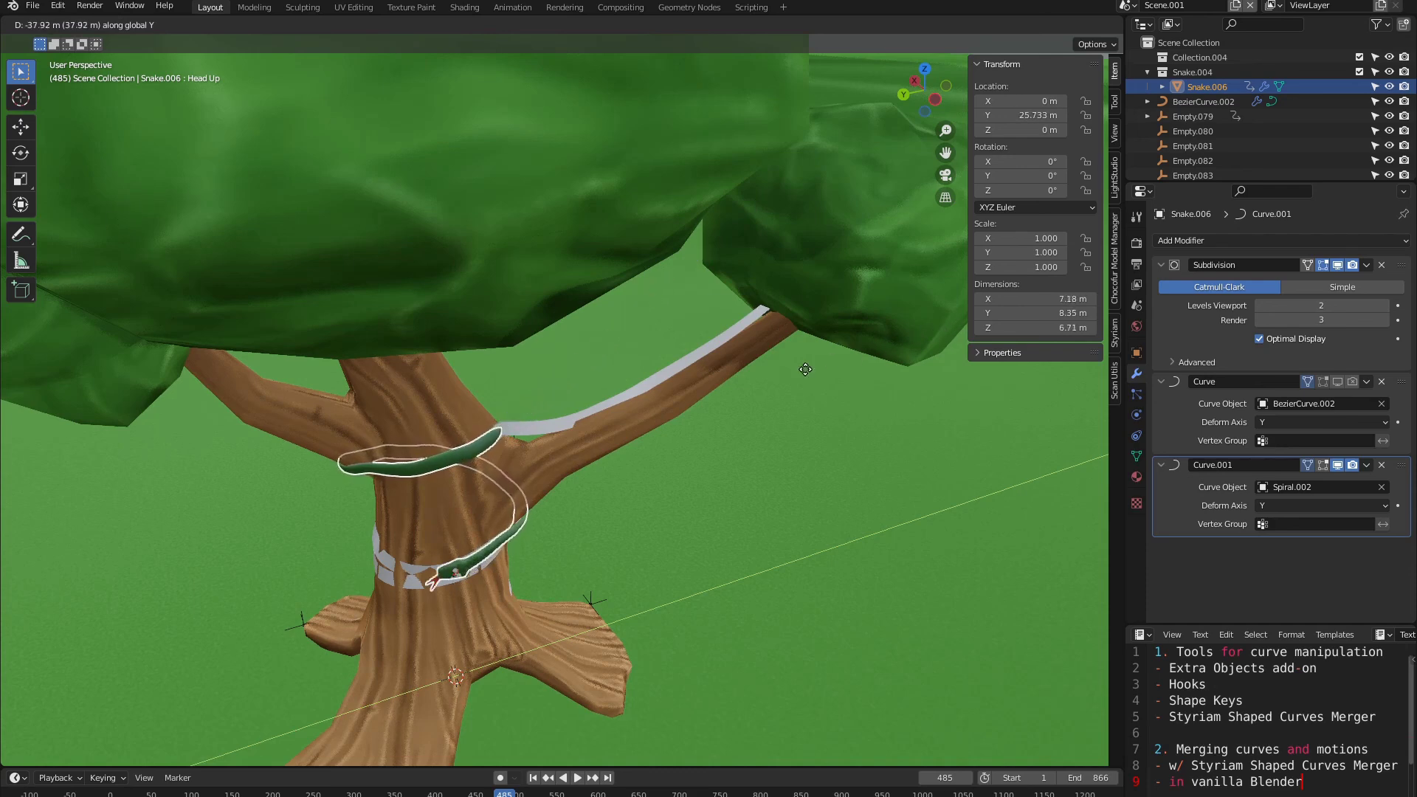
click(882, 355)
scroll(552, 468, up, 4)
shift+middle_drag(453, 520, 469, 420)
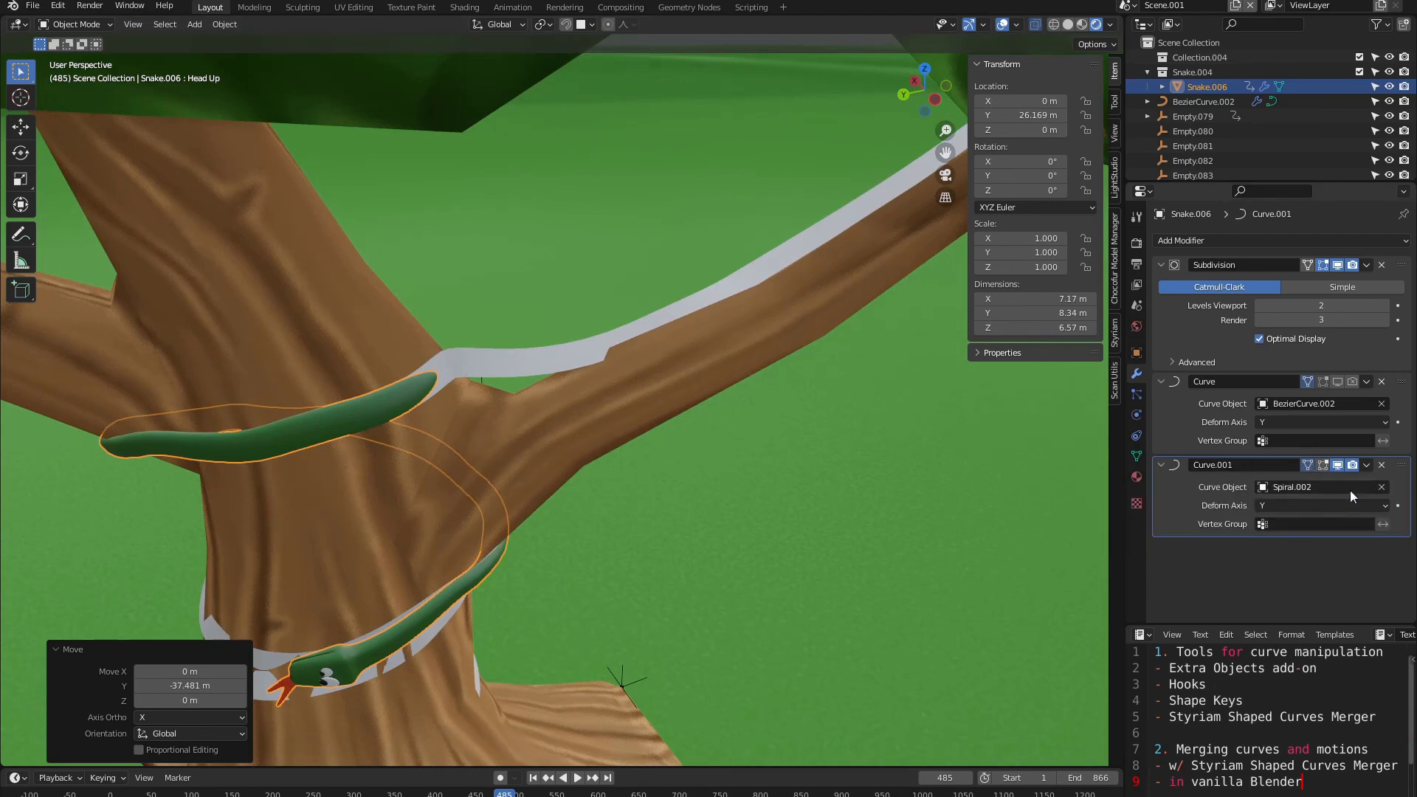
Step: Keyframe both Curve modifiers' viewport and render visibility: only Curve.001 enabled at frame 485, only Curve enabled at frame 484
key(i)
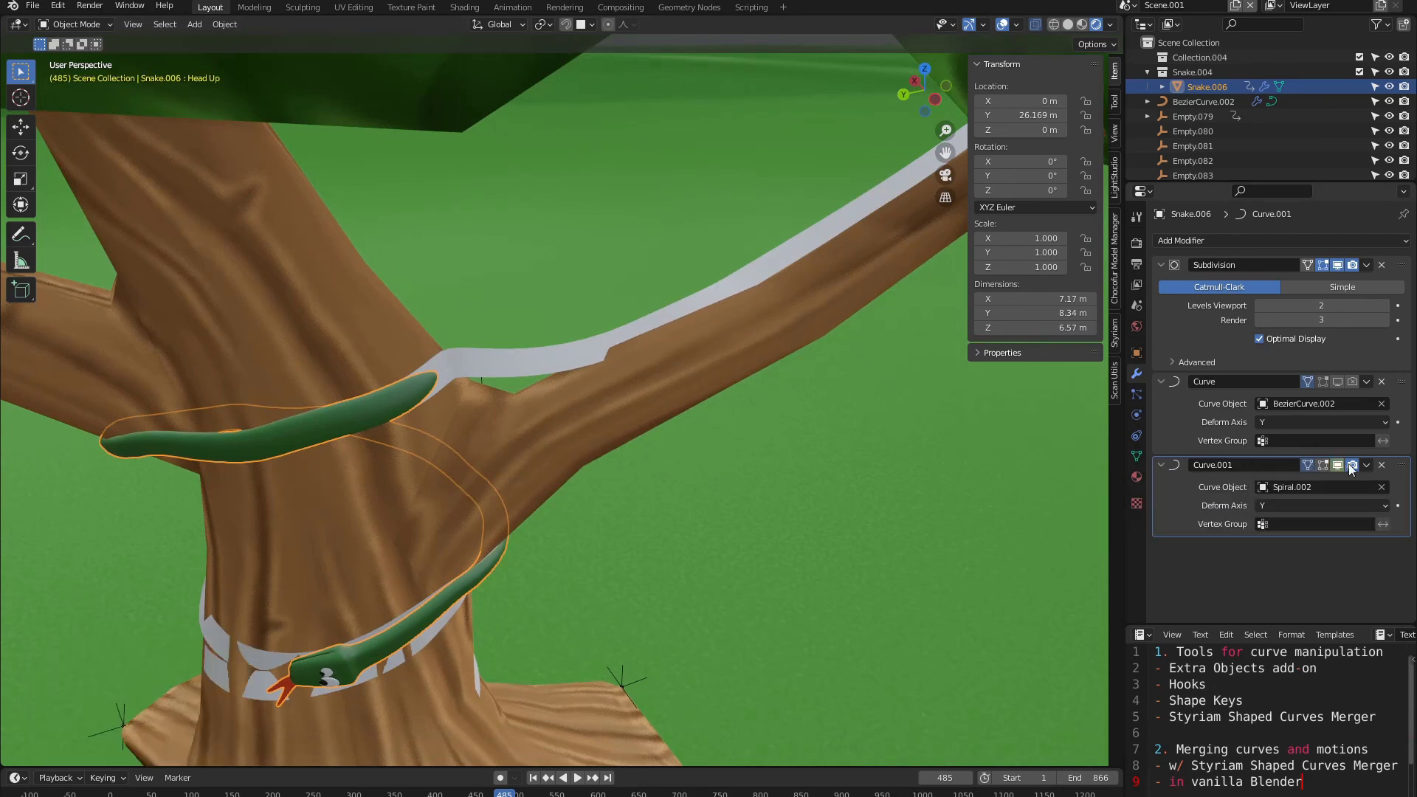
key(i)
key(Left)
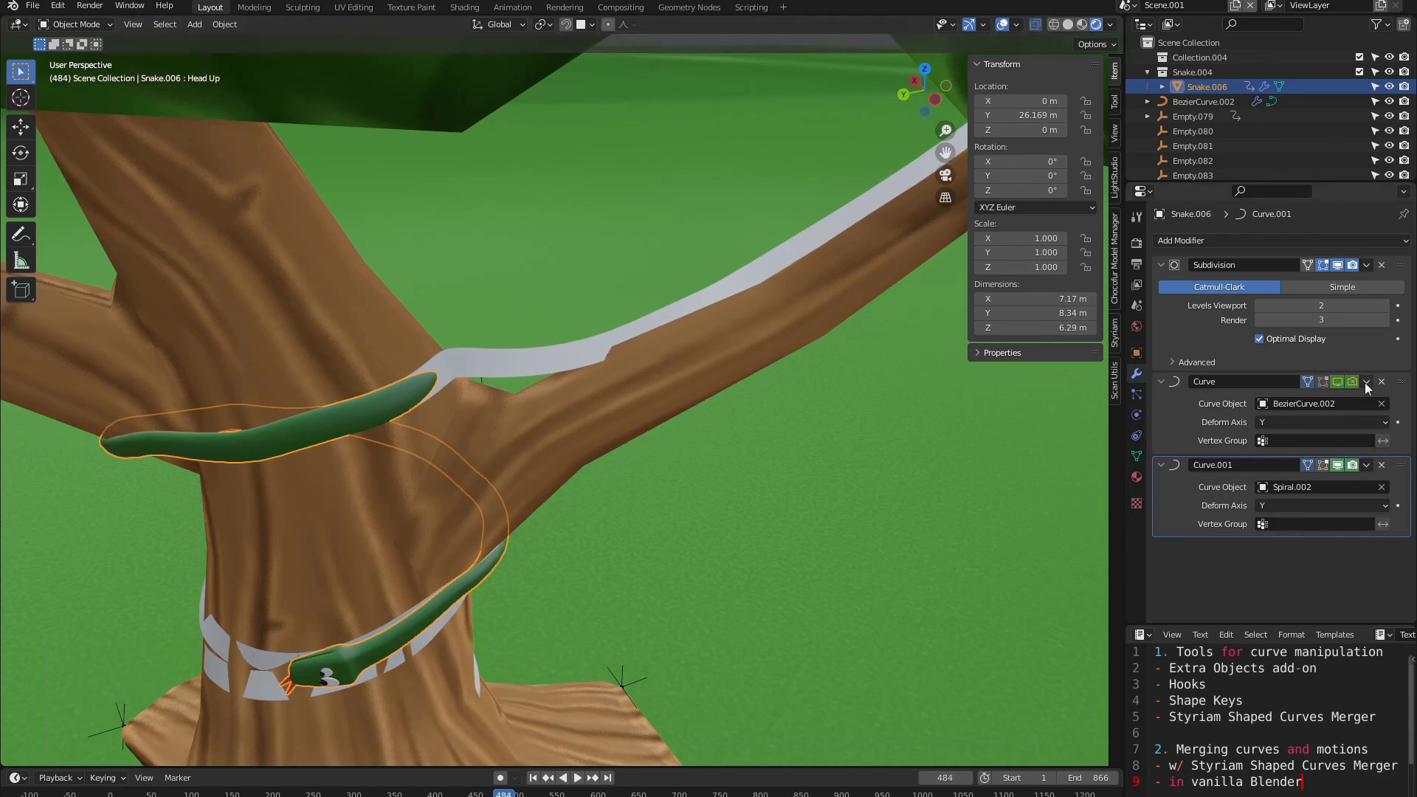
click(1337, 381)
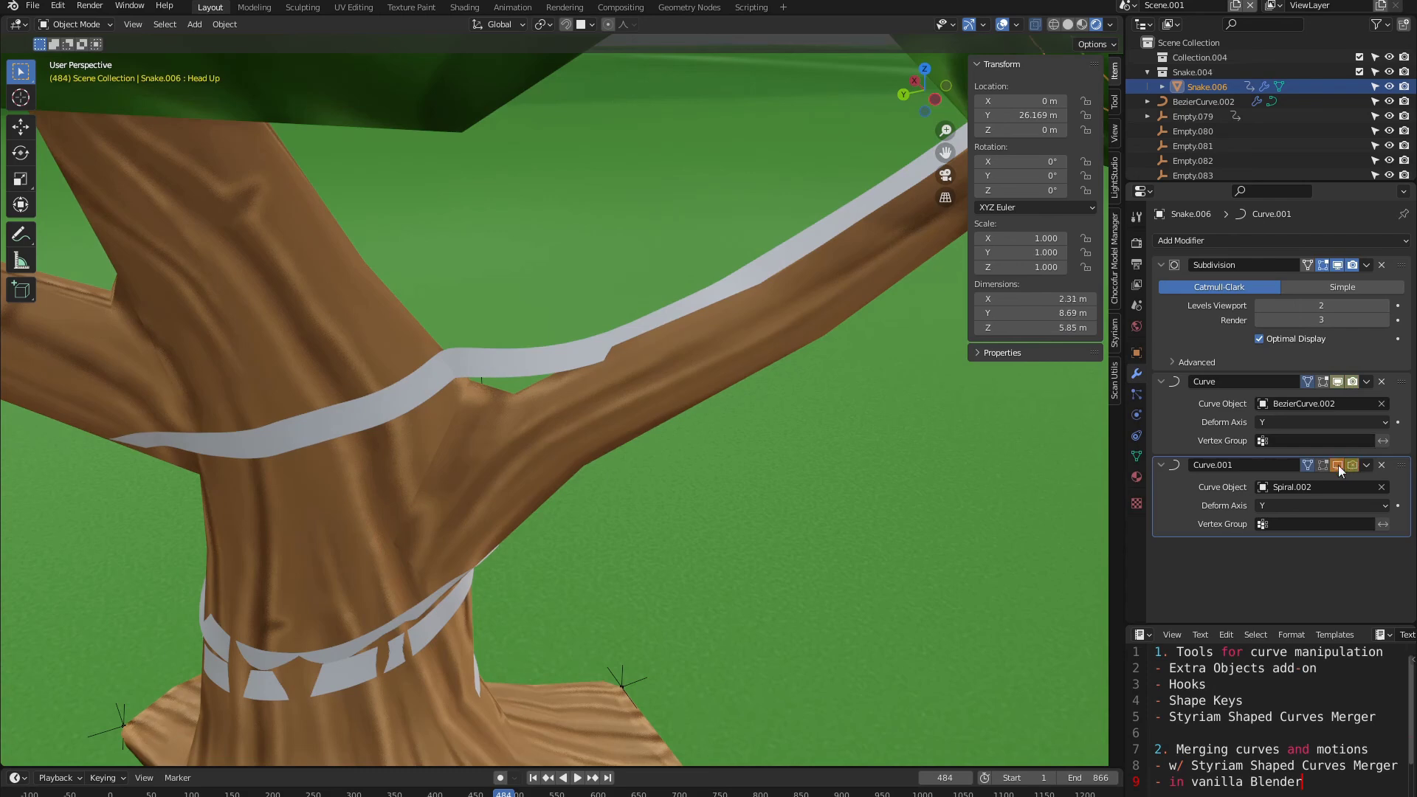
Step: Keyframe the snake's location at frame 485
key(Right)
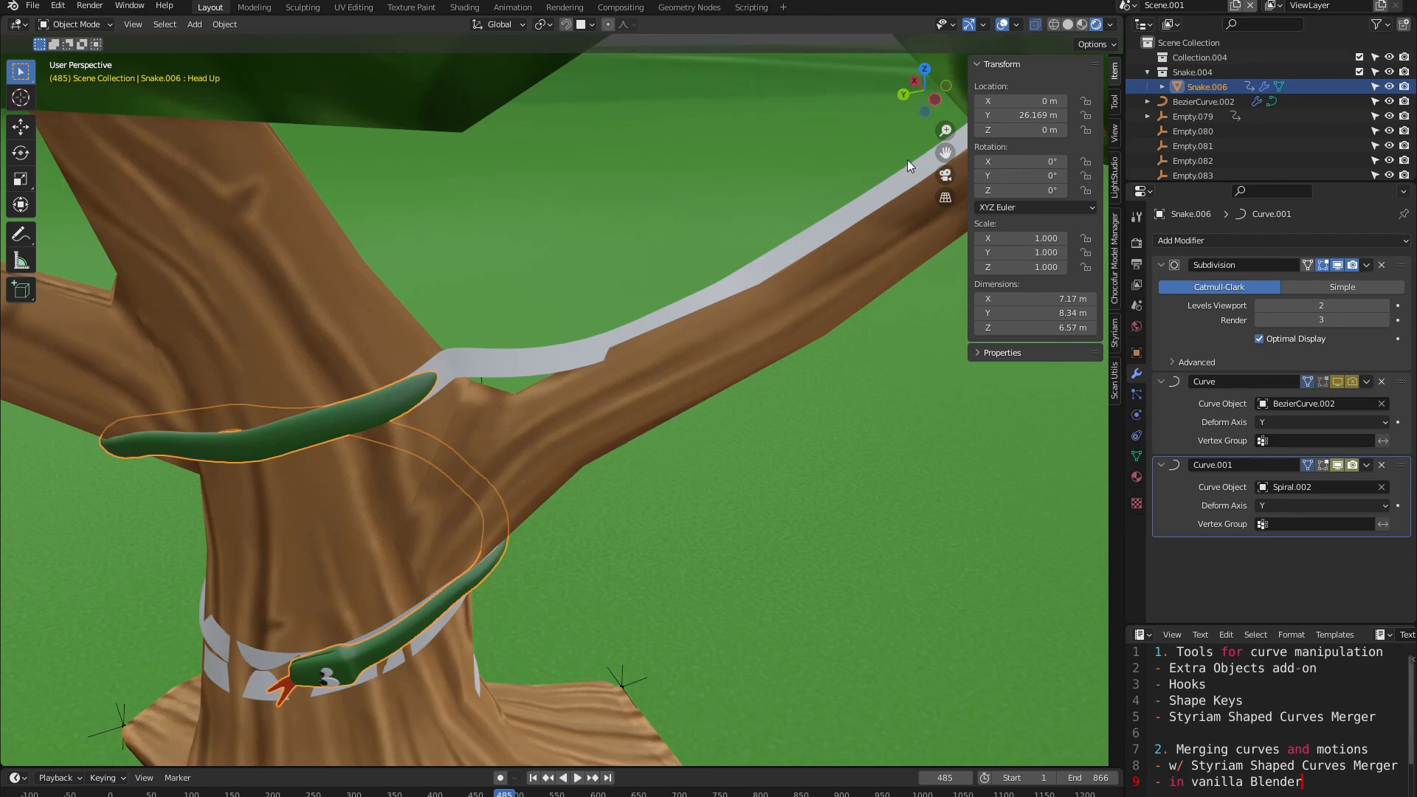
right_click(1025, 115)
click(1004, 115)
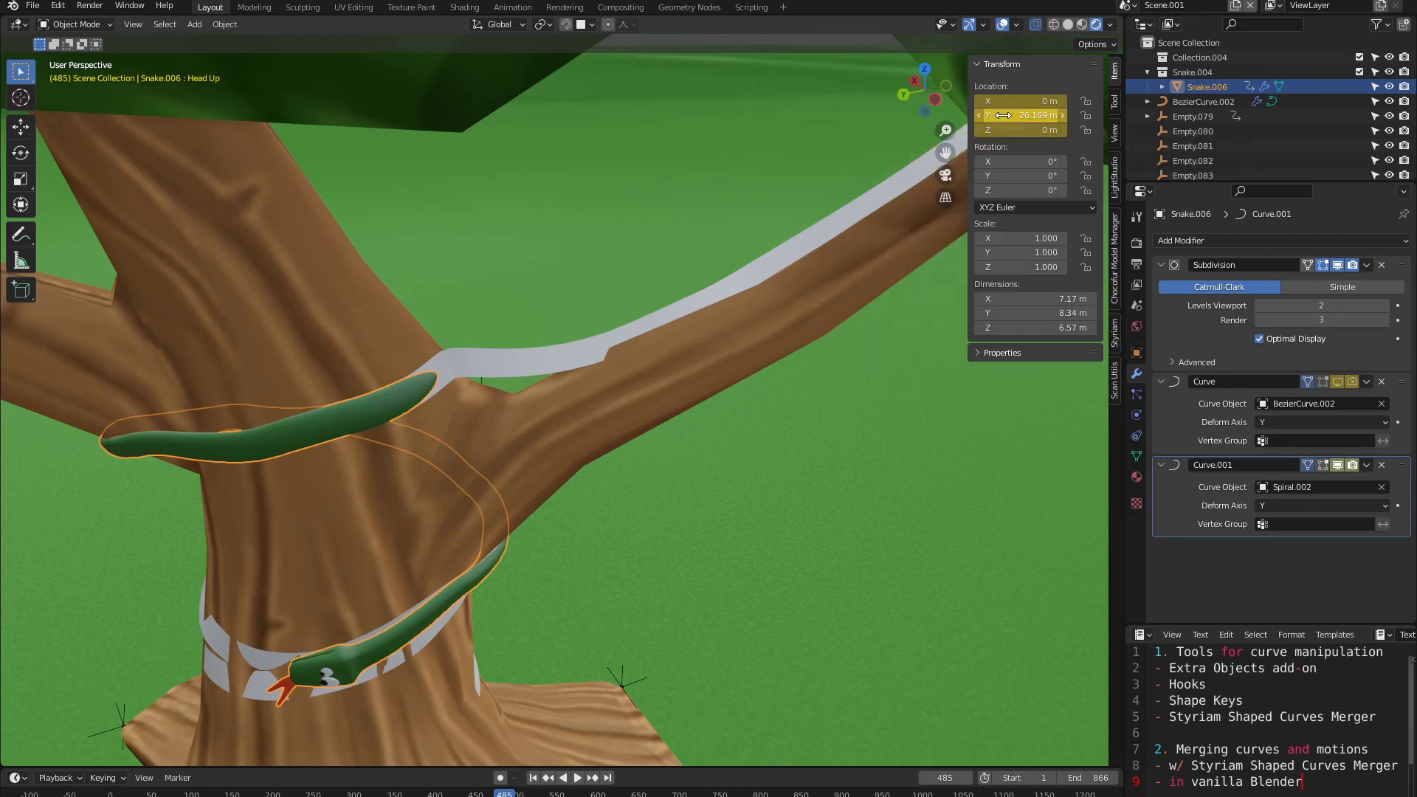
Step: At frame 484, move the snake 64.216 m along Y to match its next-frame position and keyframe its location
key(Left)
key(Left)
key(Left)
key(Left)
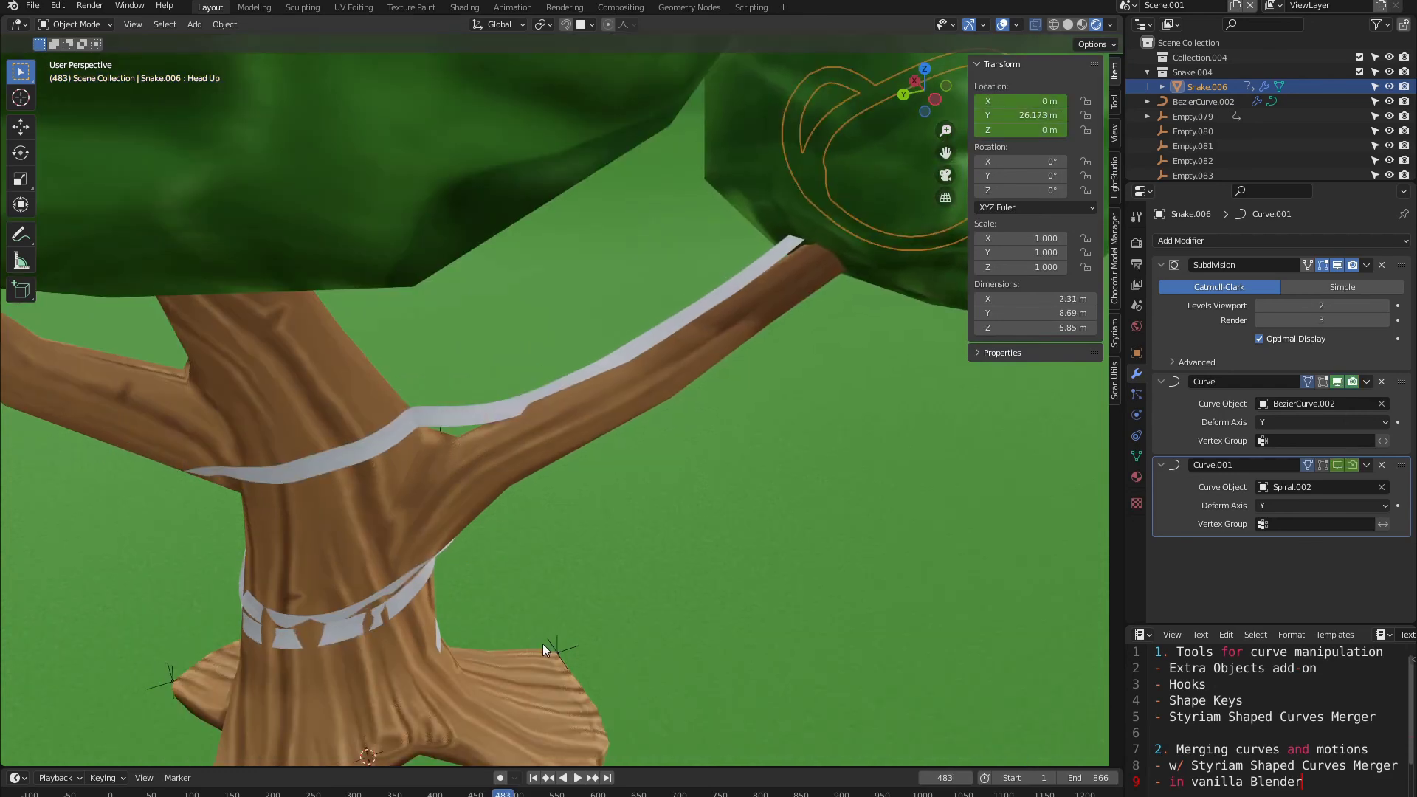
key(Right)
key(Right)
key(Right)
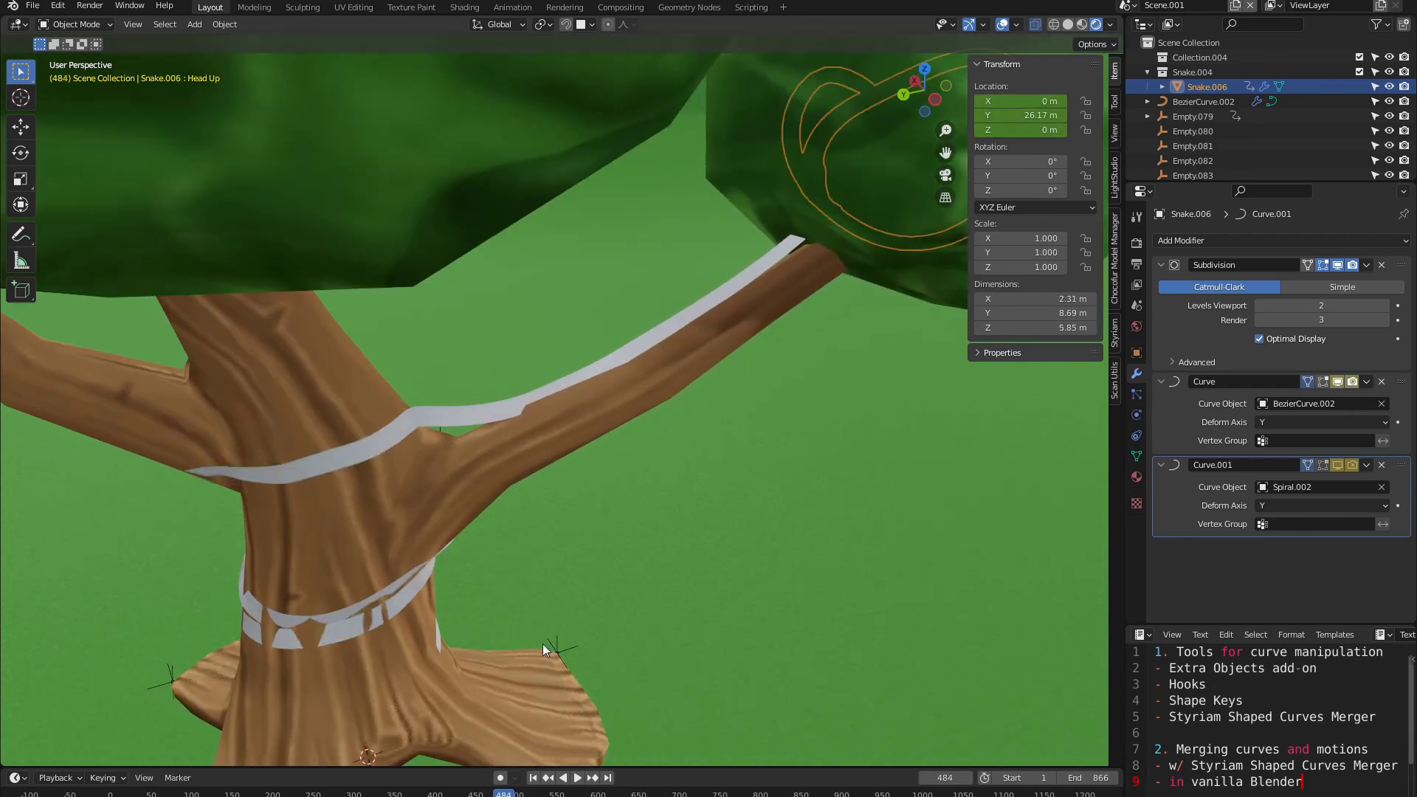
key(g)
key(y)
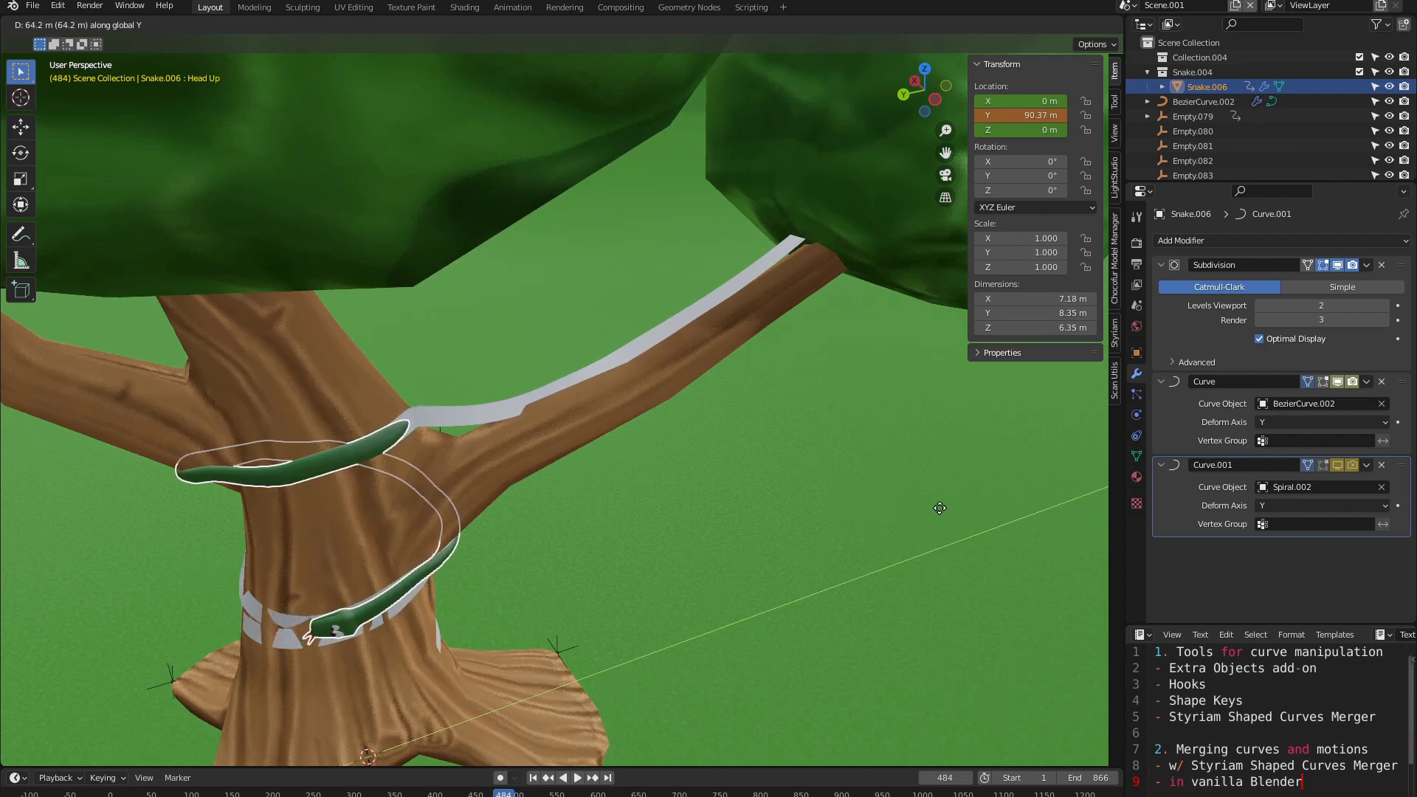
click(907, 509)
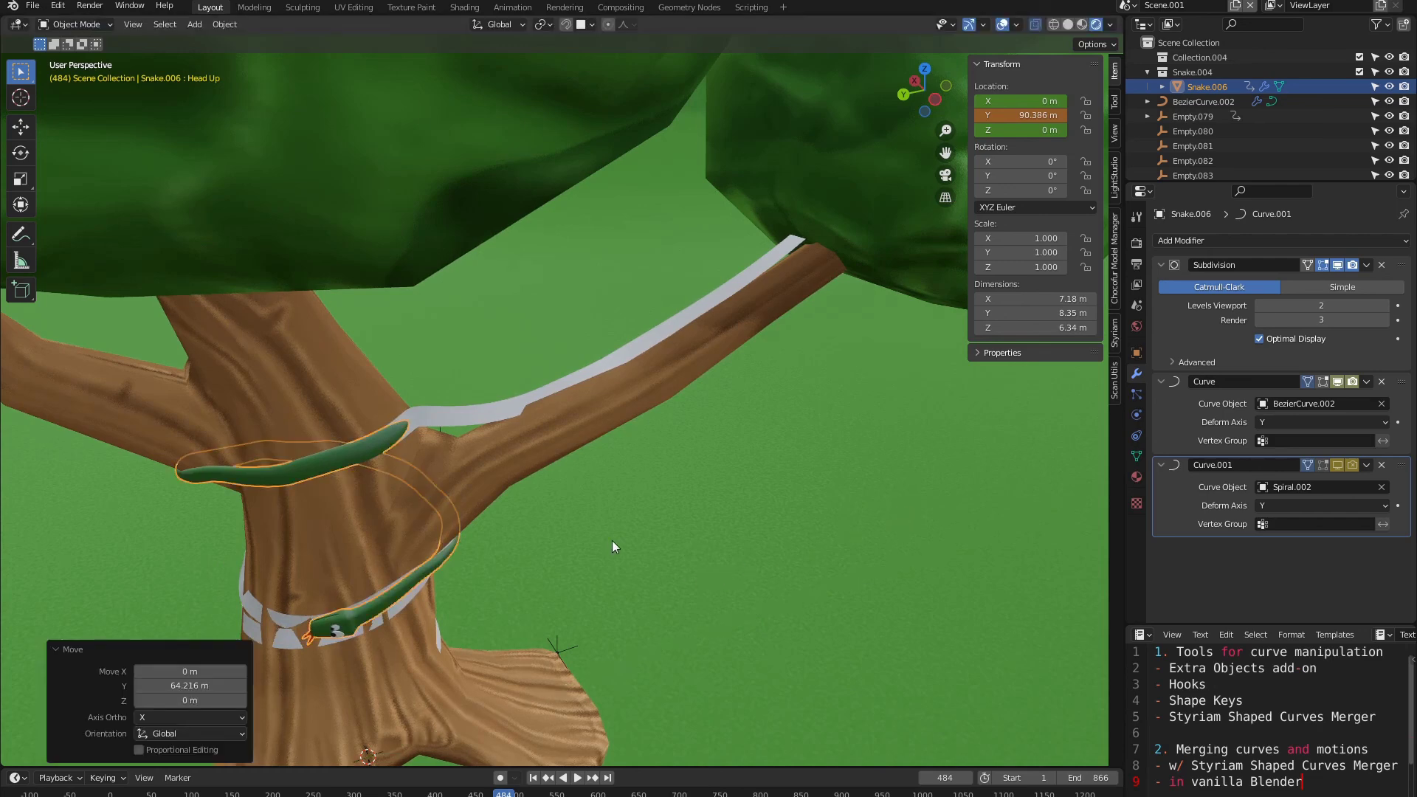
key(i)
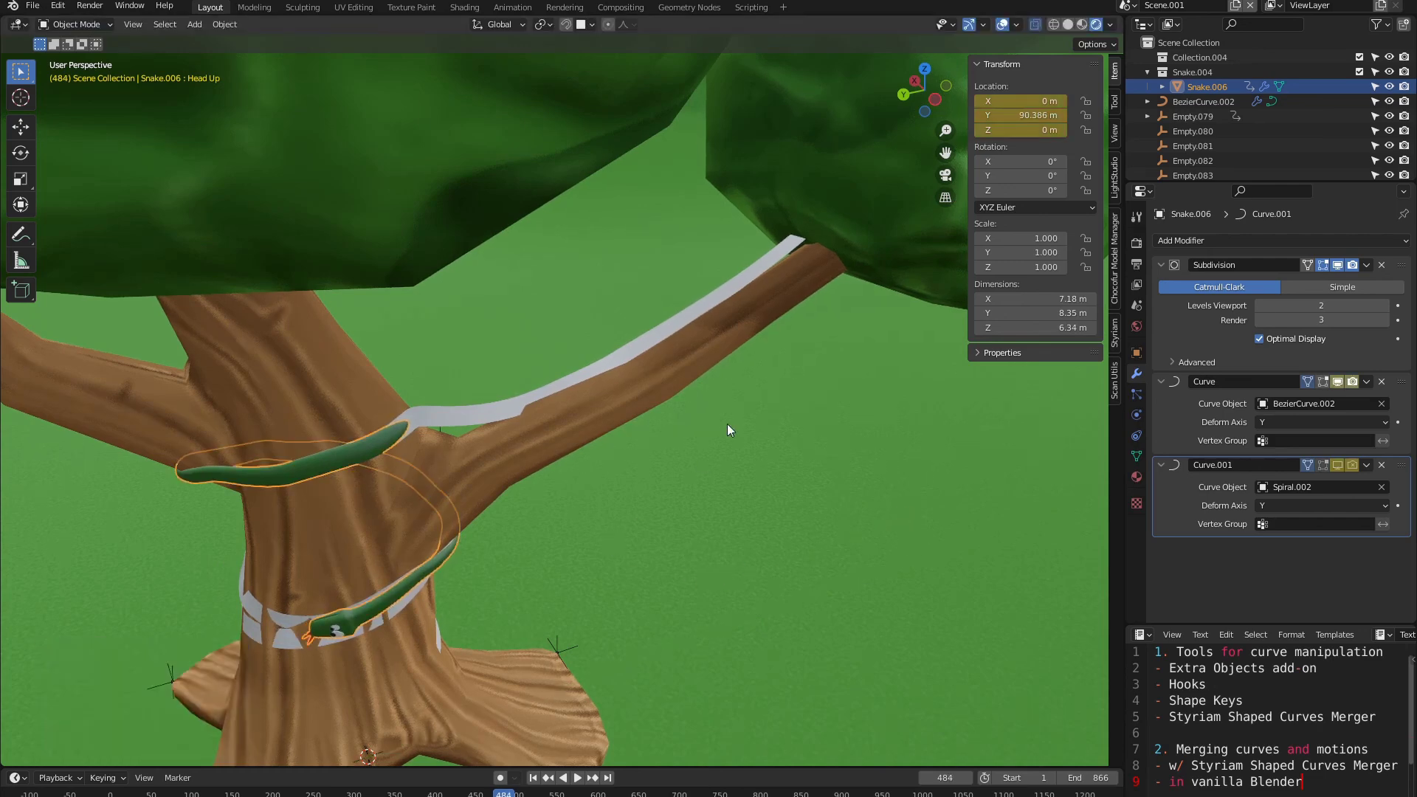
Step: Step back and forth between frames 484 and 485 and scrub earlier frames to check the snake's modifier handover
key(Right)
key(Left)
key(Left)
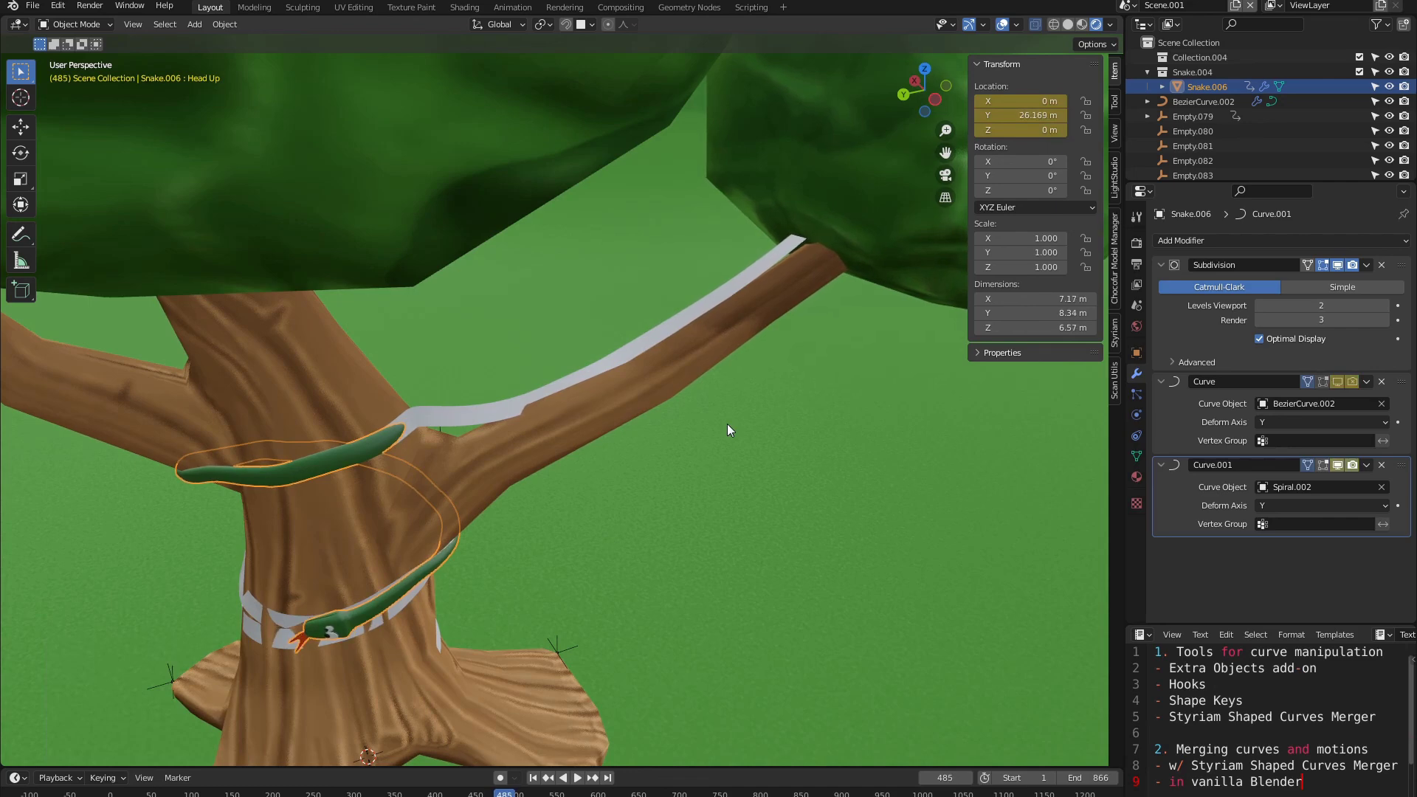
key(Right)
key(Left)
key(Right)
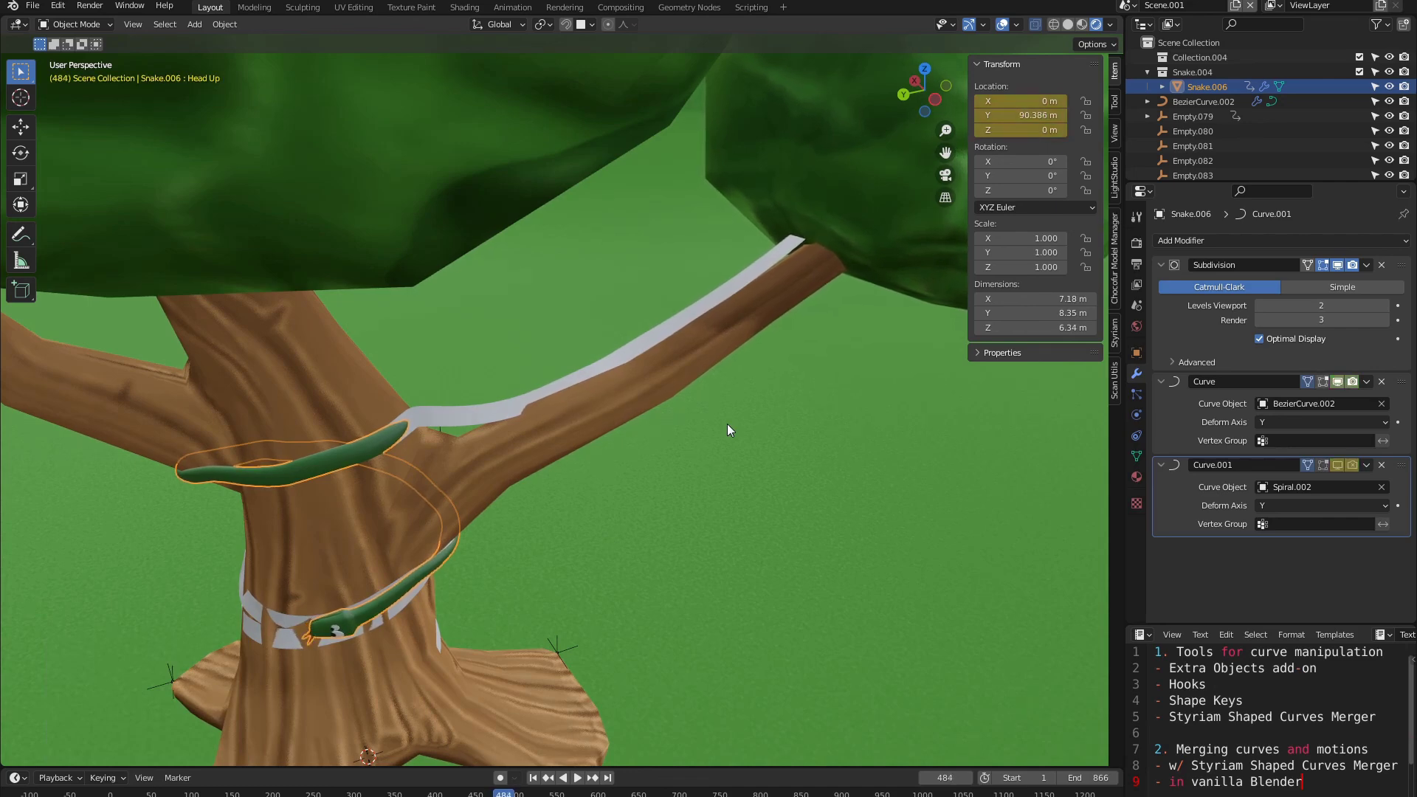
key(Left)
key(Left)
key(Left)
key(Left)
key(Left)
key(Left)
key(Left)
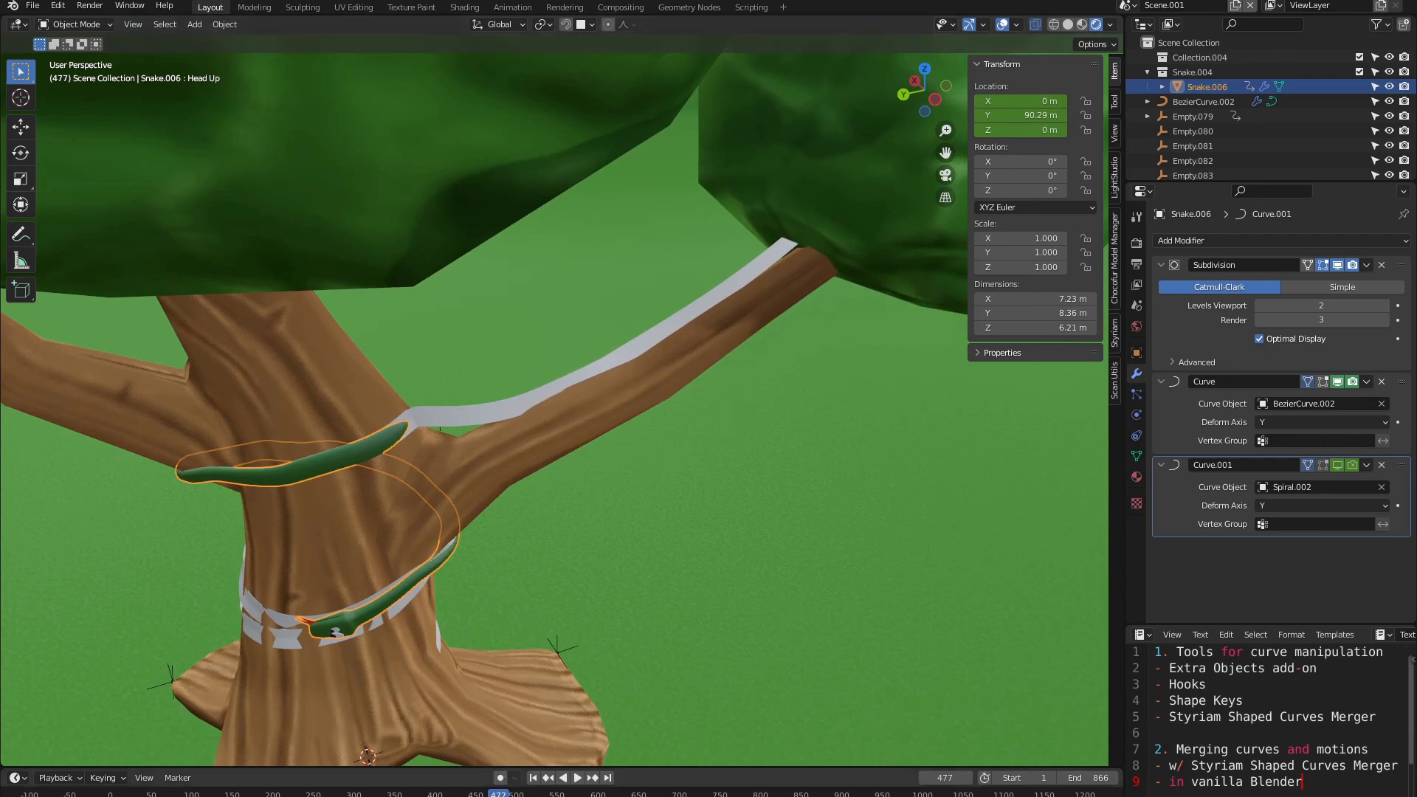
drag(498, 794, 462, 794)
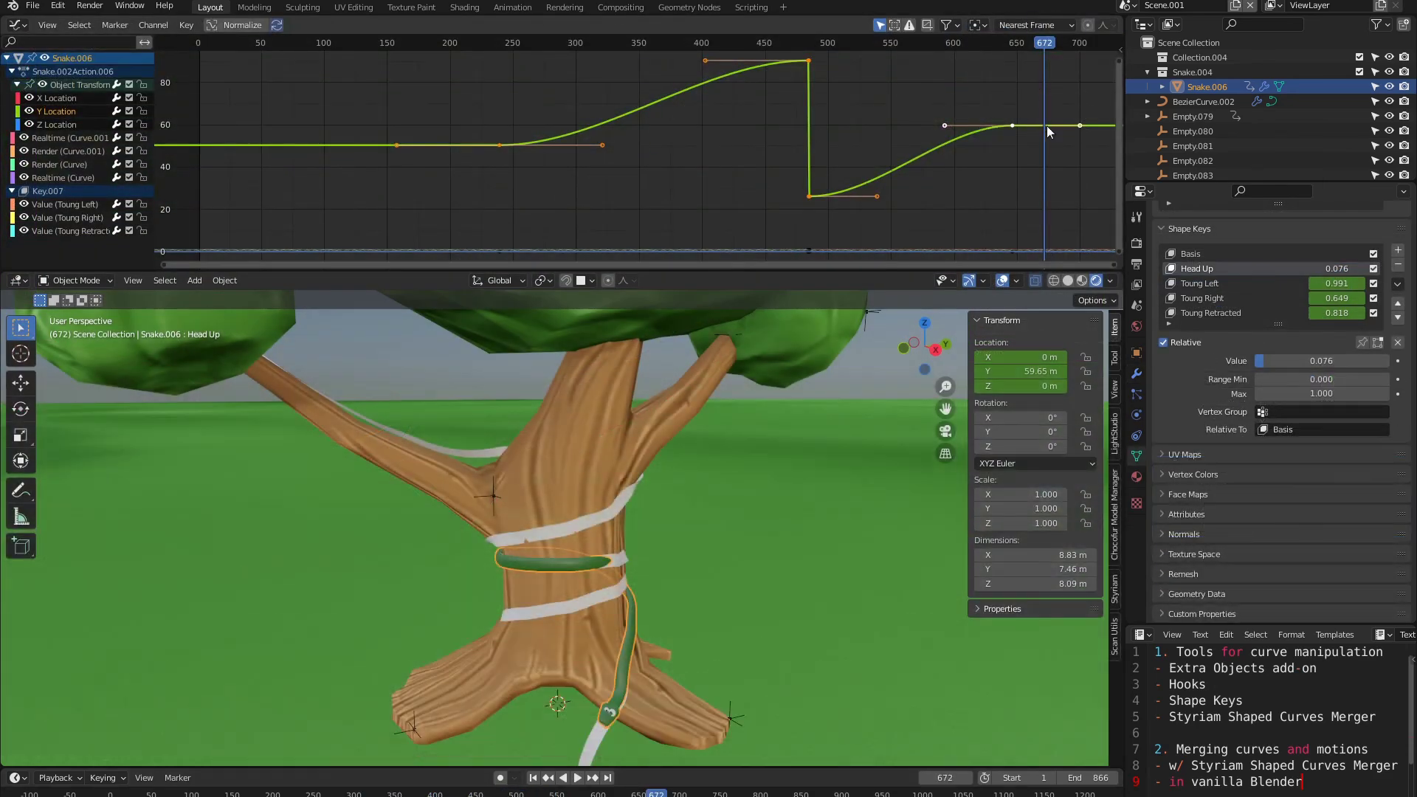
Step: Raise the snake's last Y Location keyframe to about 69.4 m in the Graph Editor, moving the snake farther along the spiral
click(1044, 126)
click(1014, 127)
key(g)
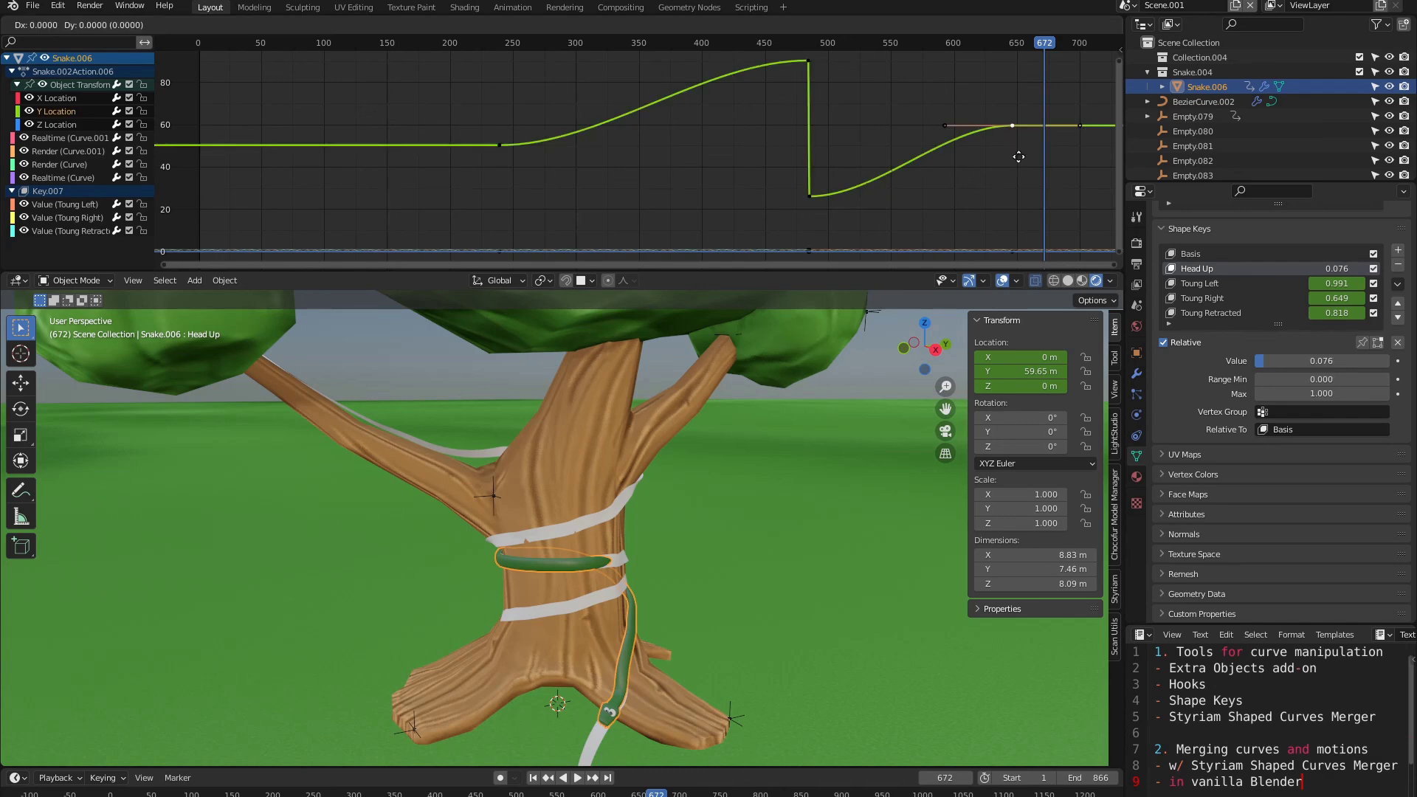
key(y)
click(1018, 151)
scroll(731, 526, down, 2)
shift+middle_drag(707, 550, 703, 490)
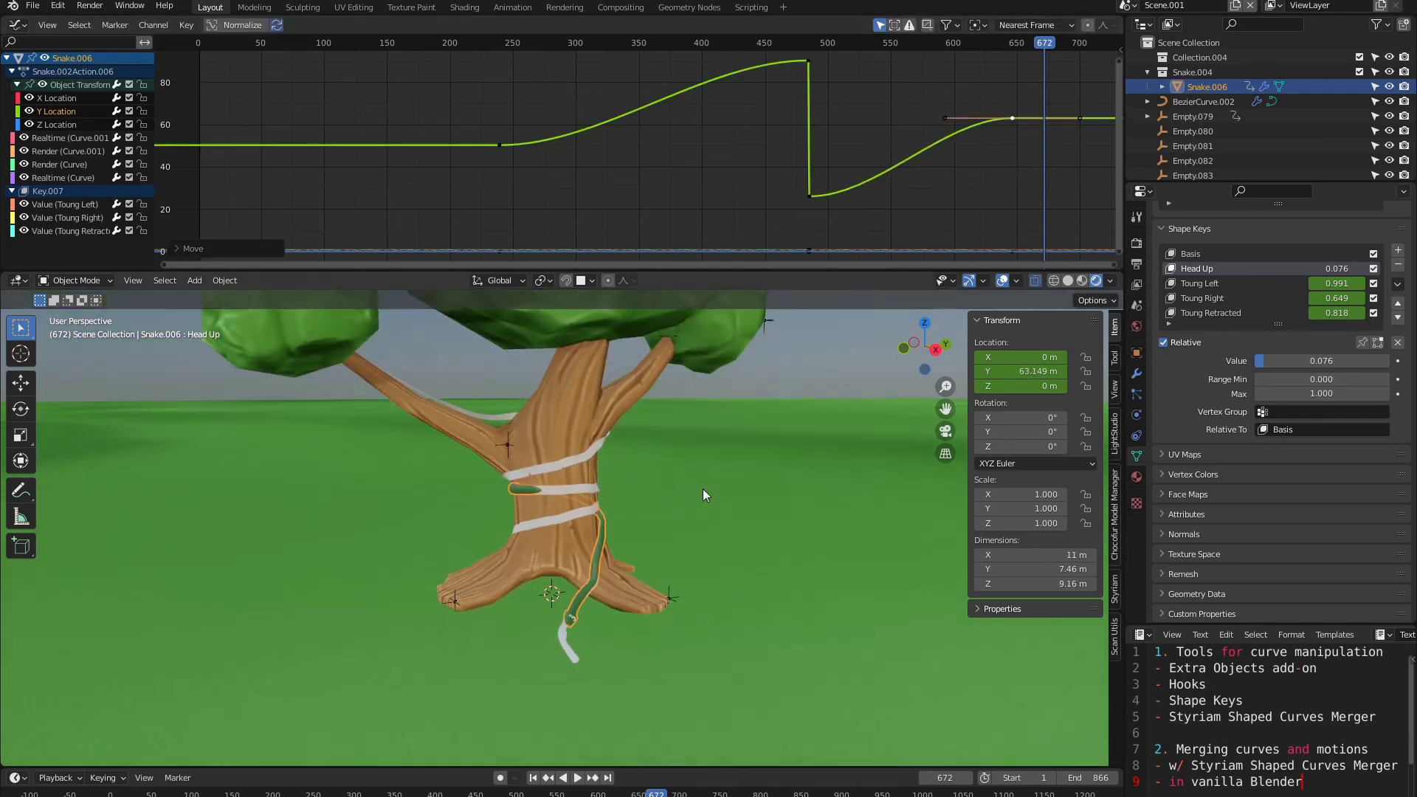
key(g)
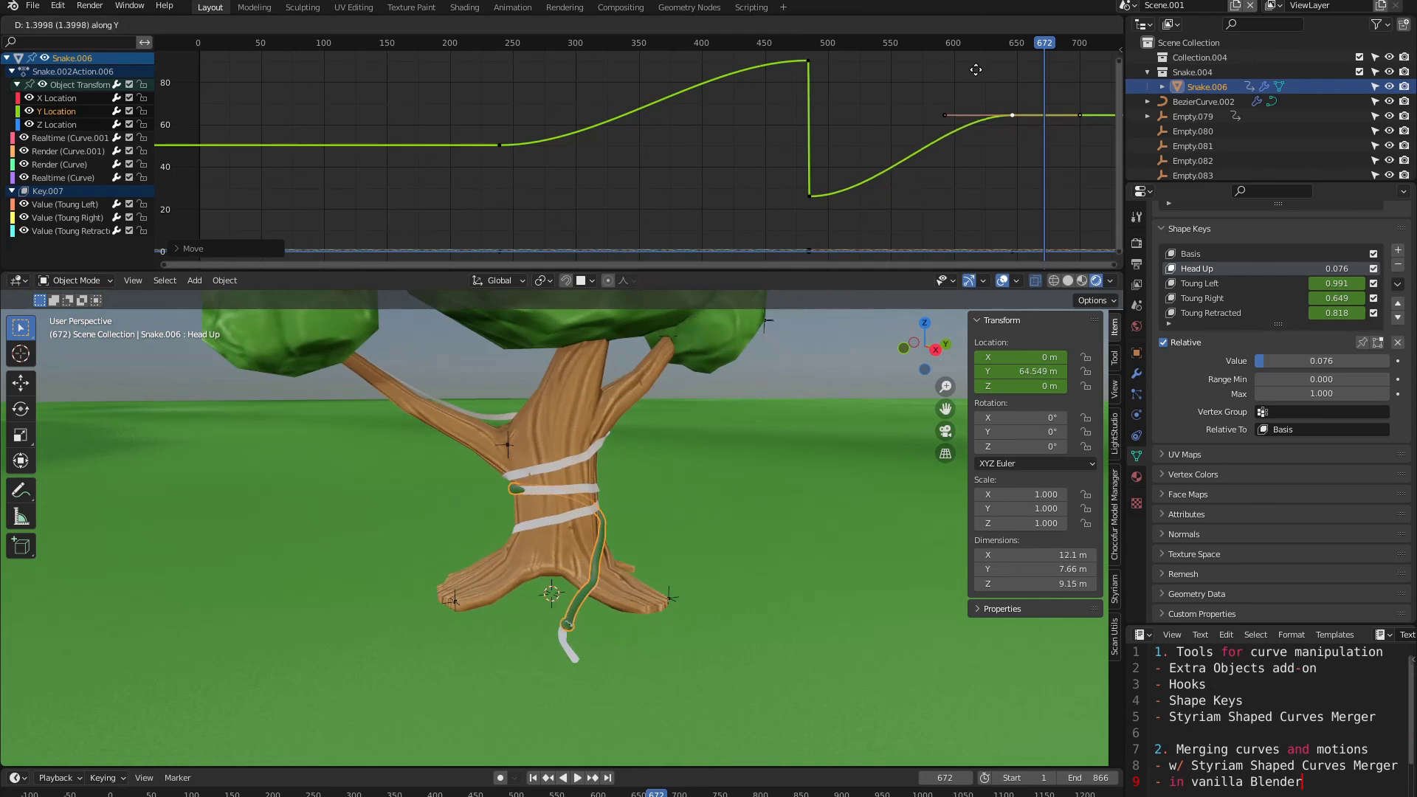
click(974, 65)
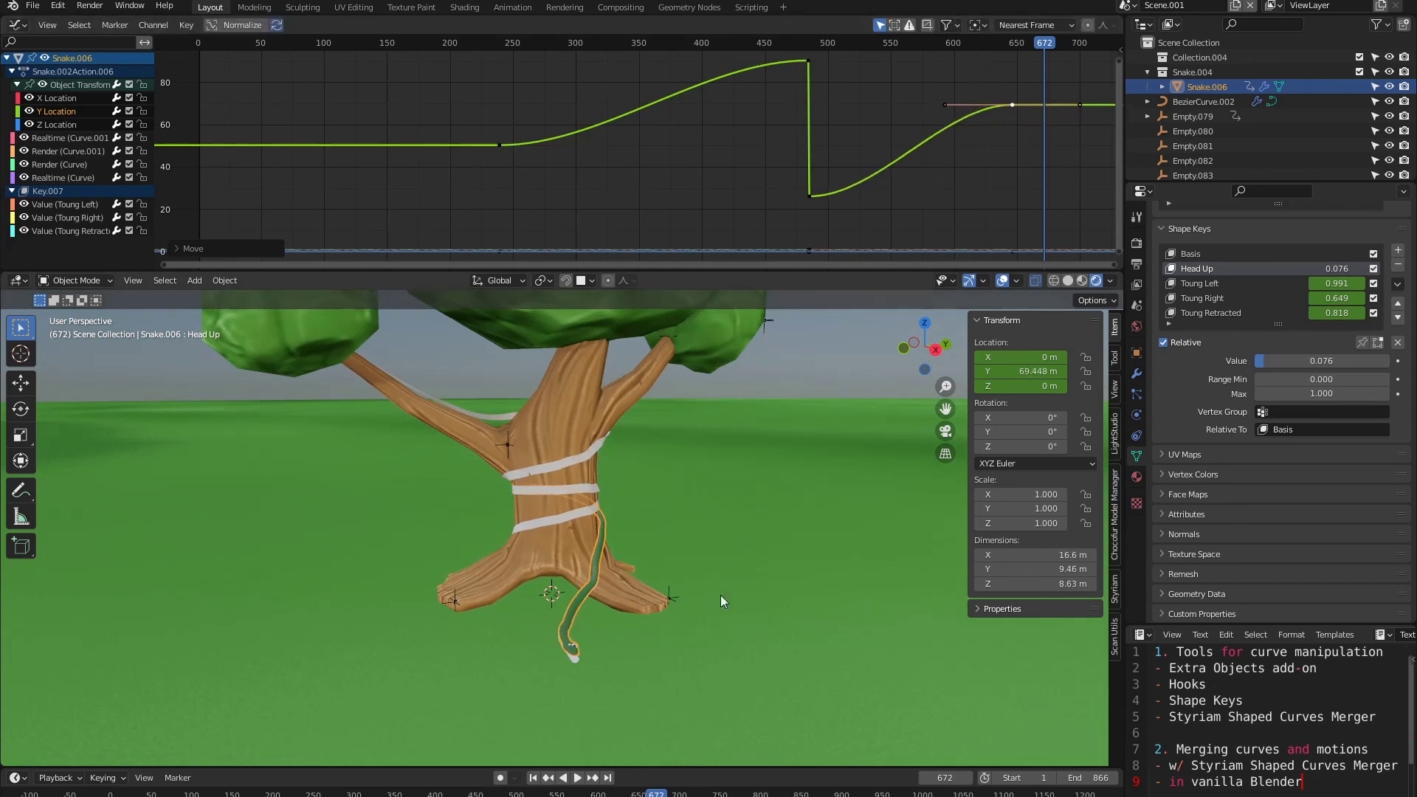
Step: Play the animation from the beginning to examine the snake's motion from branch to trunk, and stop at frame 485
drag(664, 793, 134, 794)
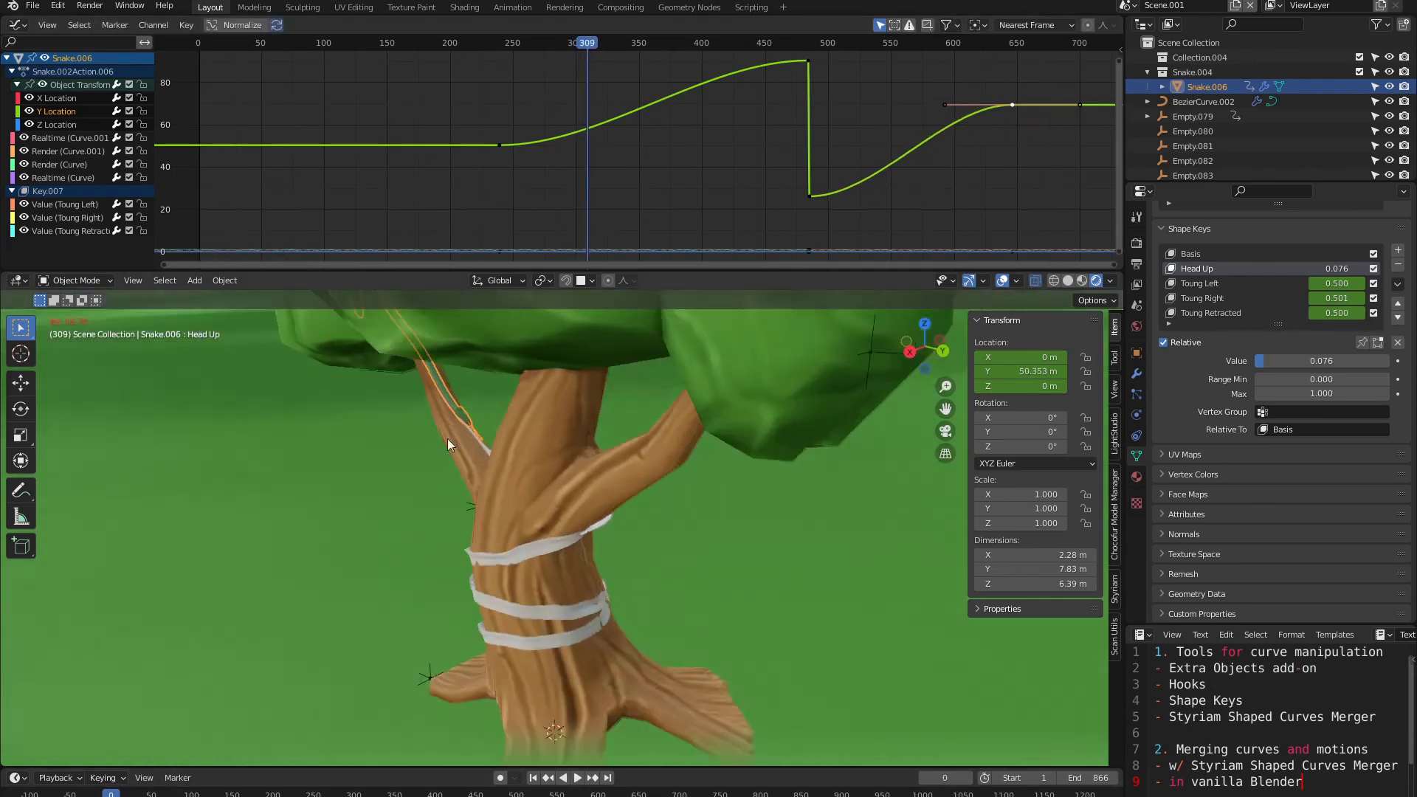
middle_drag(447, 438, 336, 434)
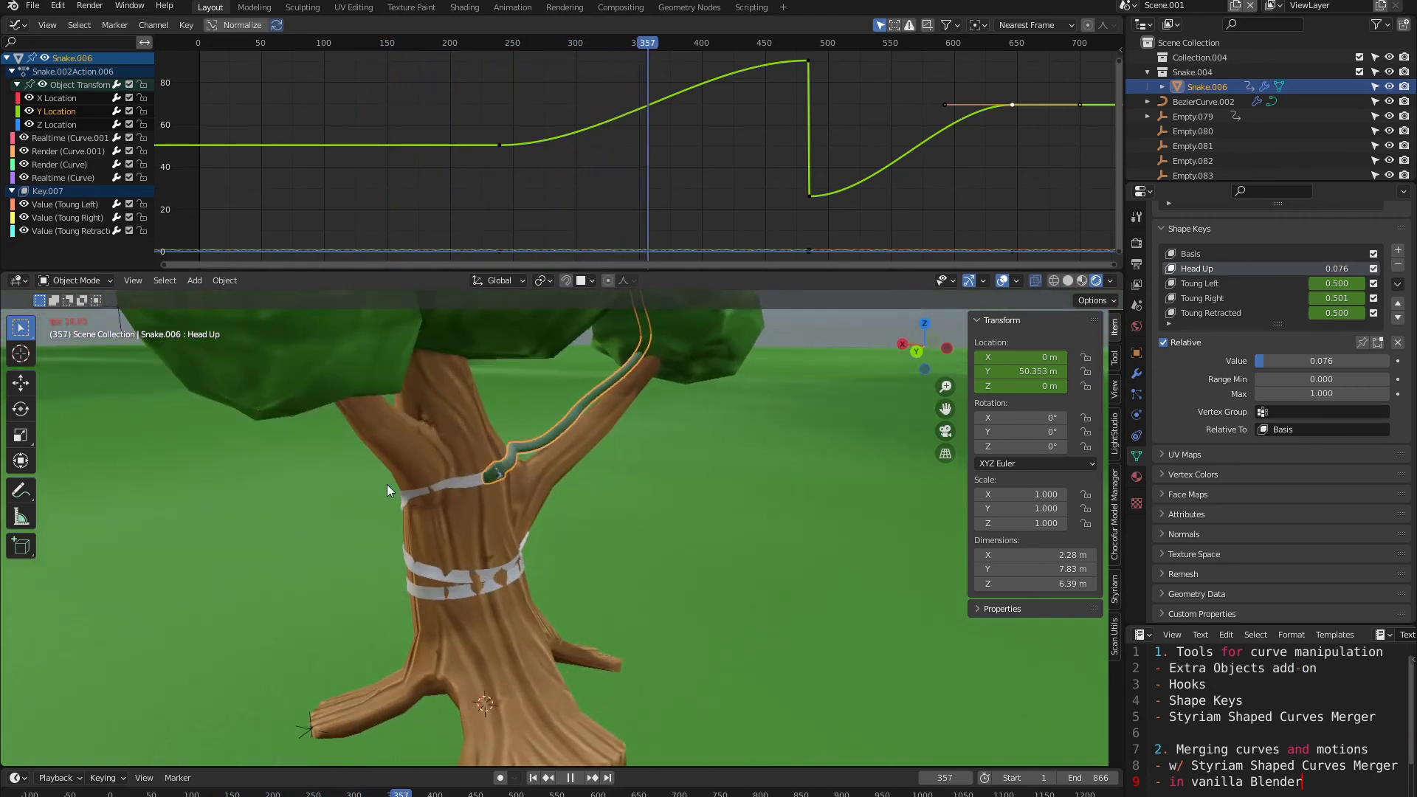
middle_drag(375, 502, 253, 496)
middle_drag(617, 487, 586, 471)
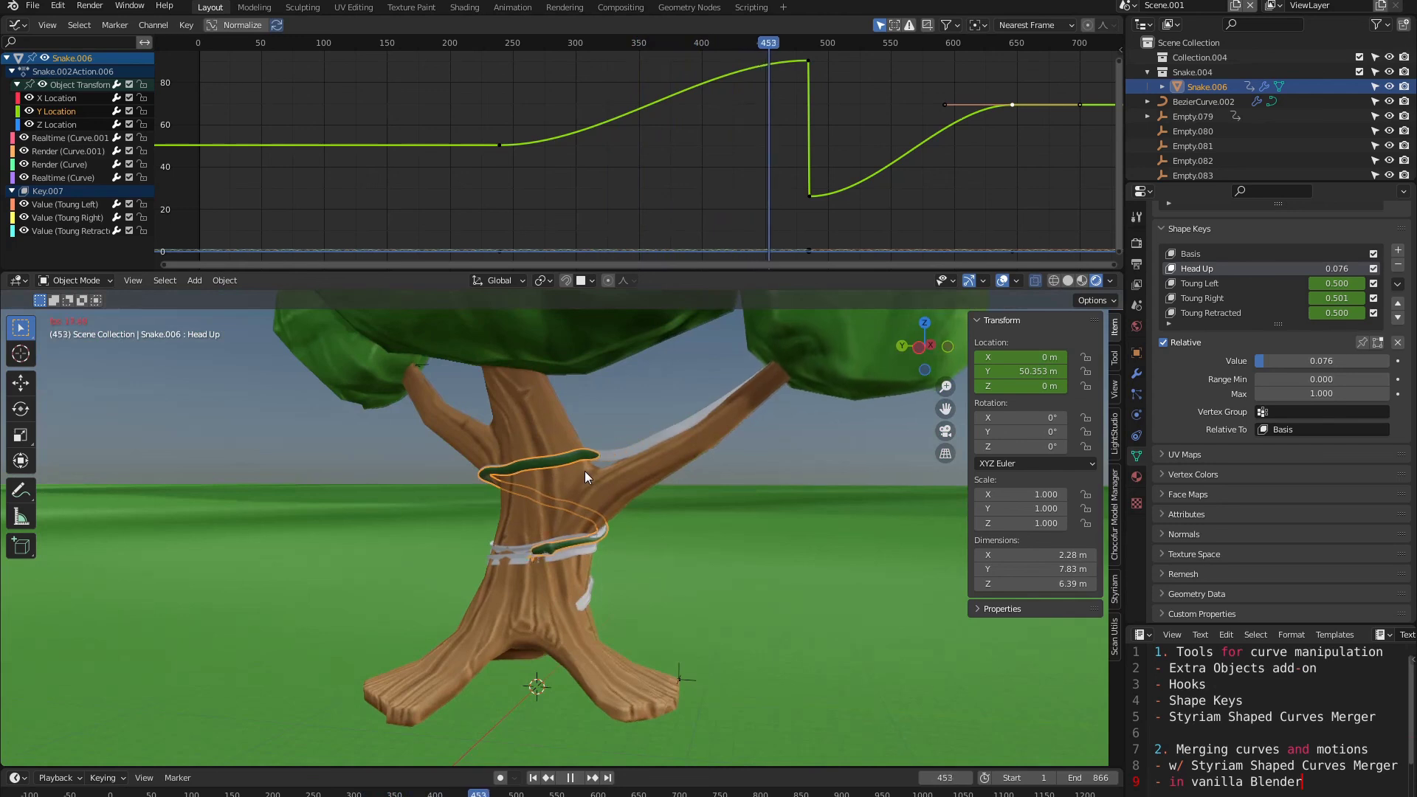
key(space)
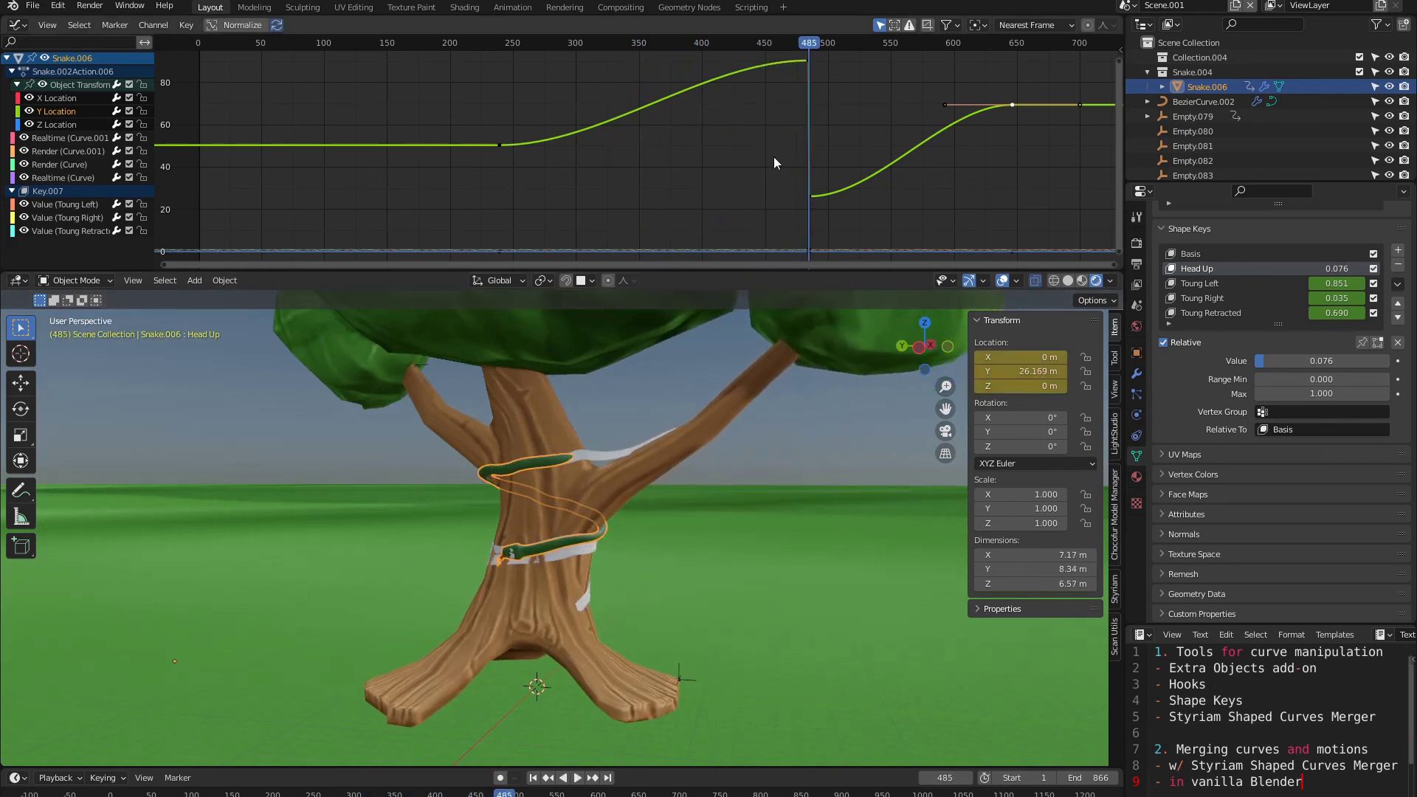
middle_drag(773, 157, 620, 165)
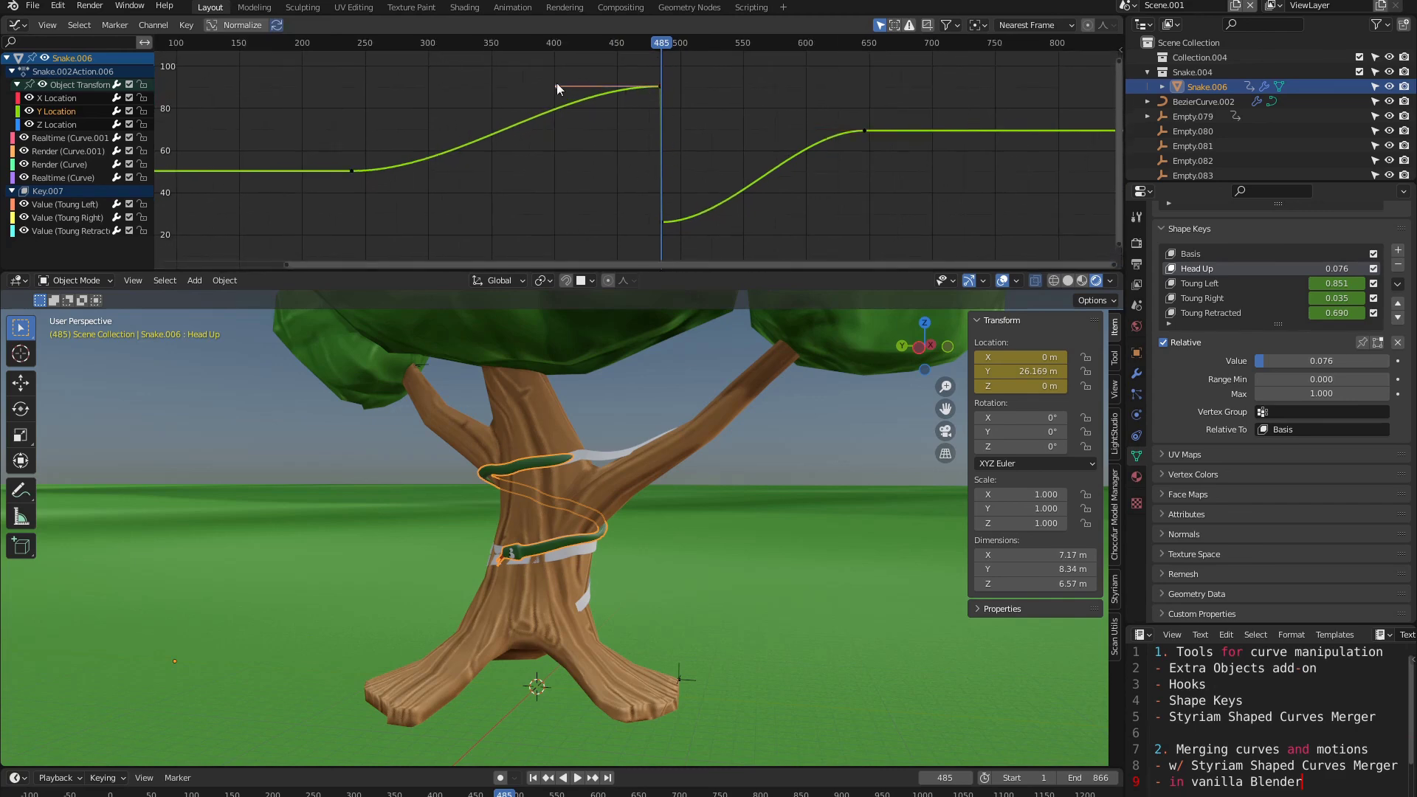
Step: Shorten the handles of the snake's Y Location keyframes at frames 484 and 485 along the time axis, and play through the handover
click(661, 227)
key(s)
key(x)
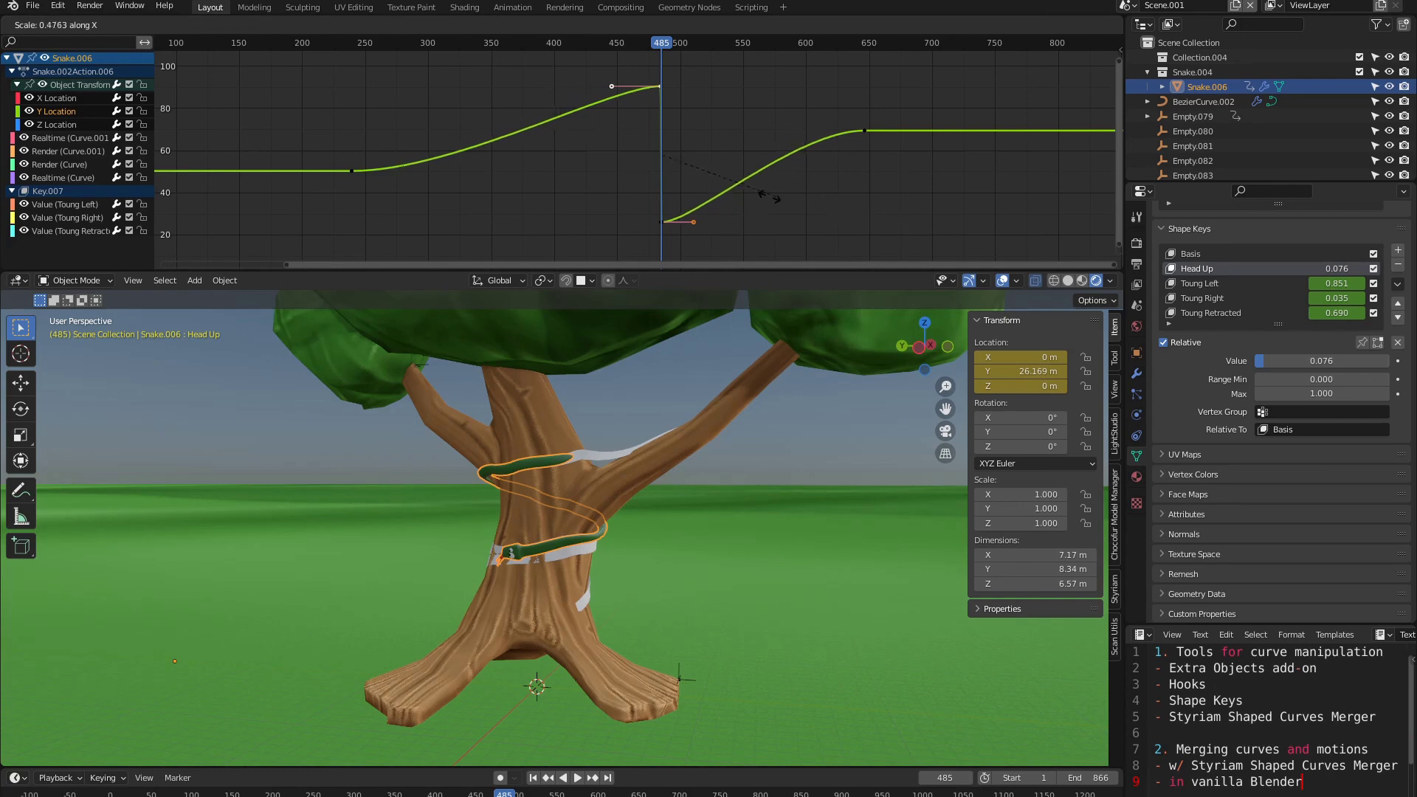
click(678, 186)
drag(652, 41, 612, 40)
key(space)
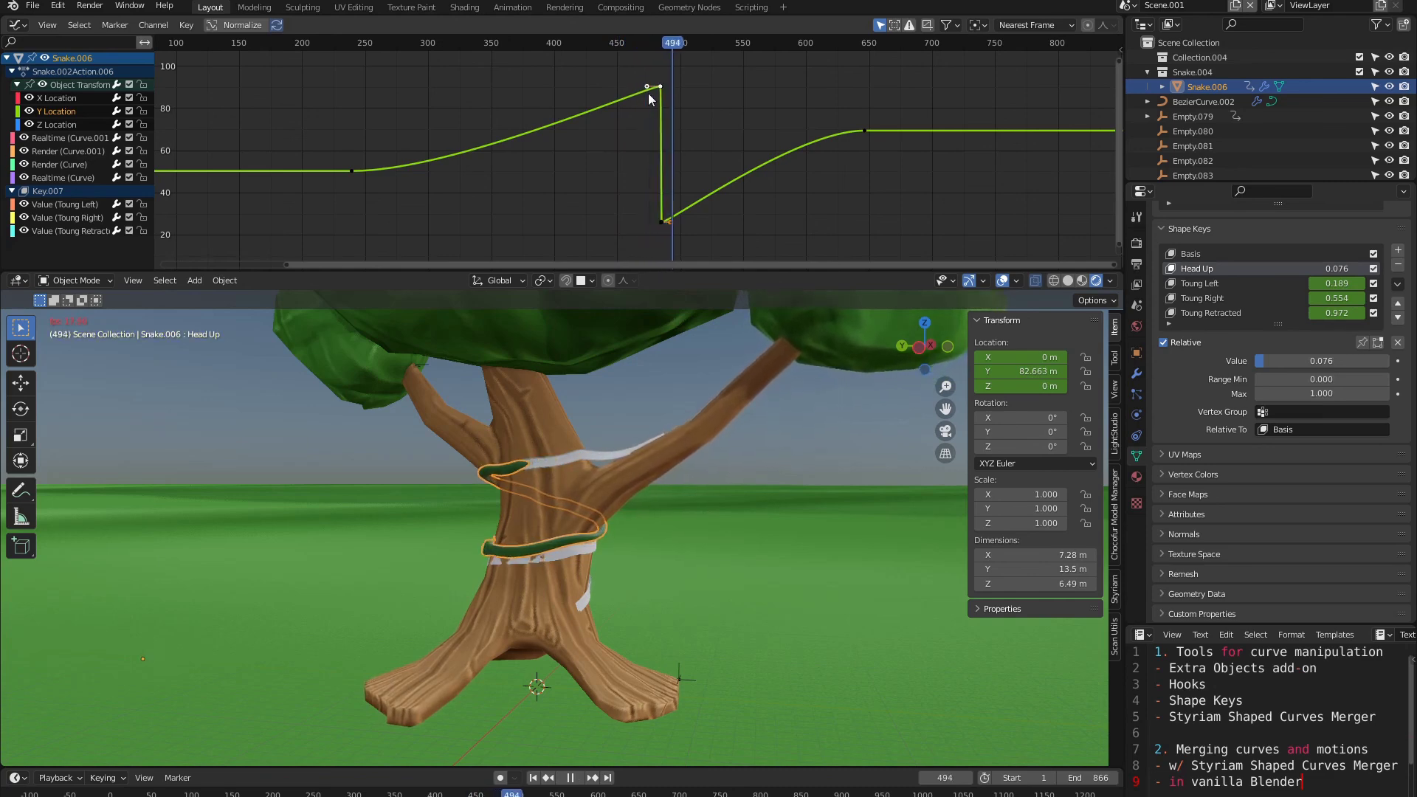
key(space)
Step: Try scaling the handles of the two handover keyframes to 0 along X, and undo it
scroll(704, 115, up, 3)
middle_drag(706, 118, 678, 152)
text(sx)
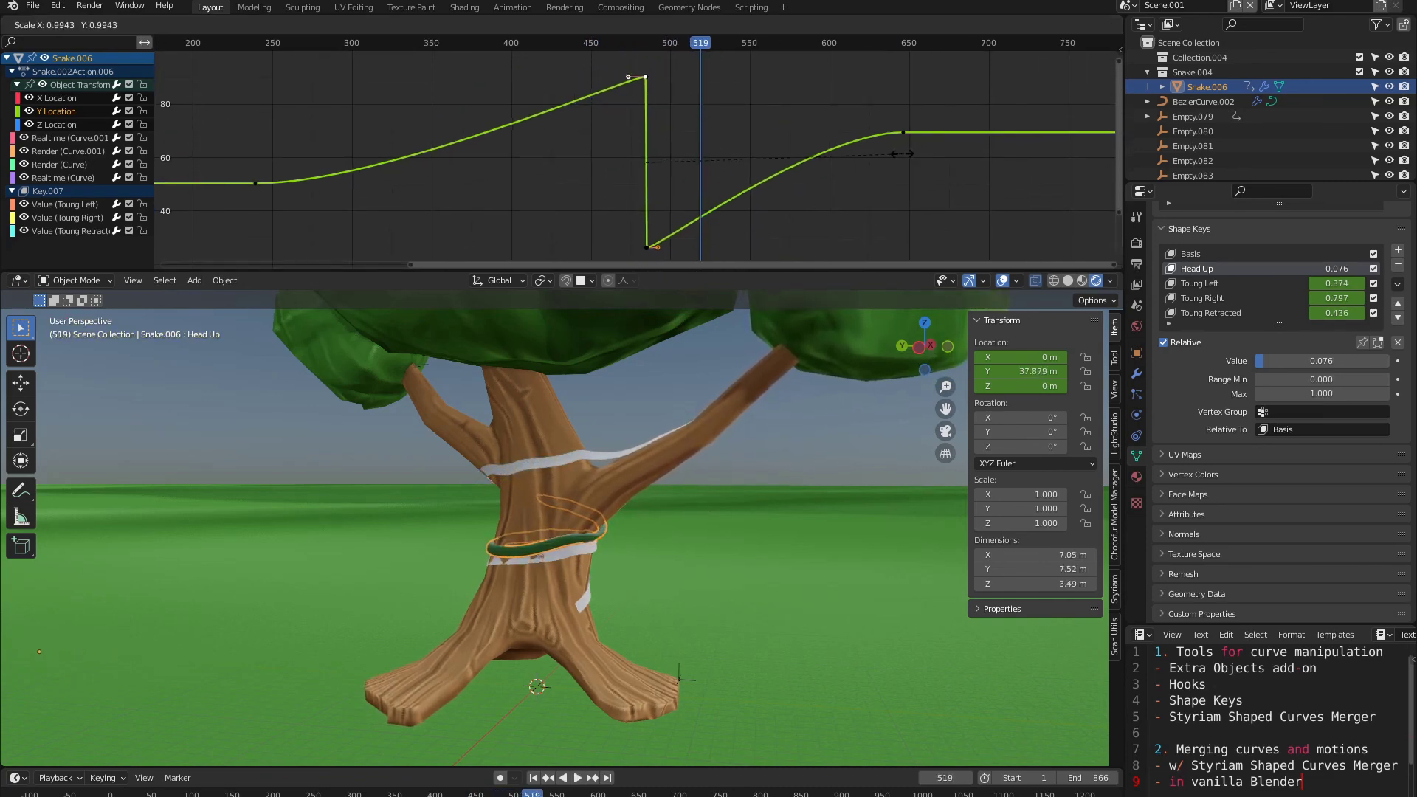
text(0)
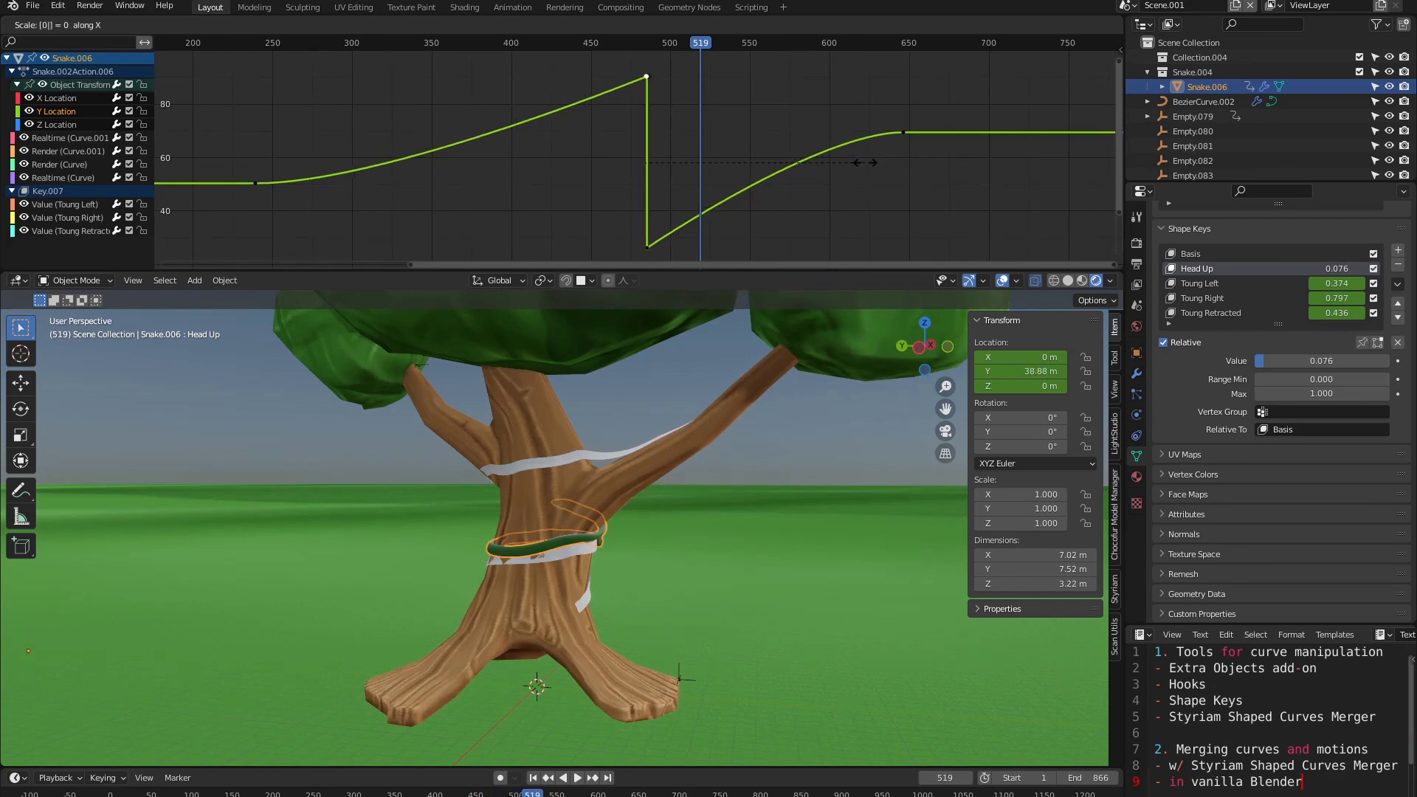
click(865, 163)
key(ctrl+z)
Step: Scale the handover keyframes' handles along X to a small fraction of their length, making the motion nearly linear there
key(s)
key(x)
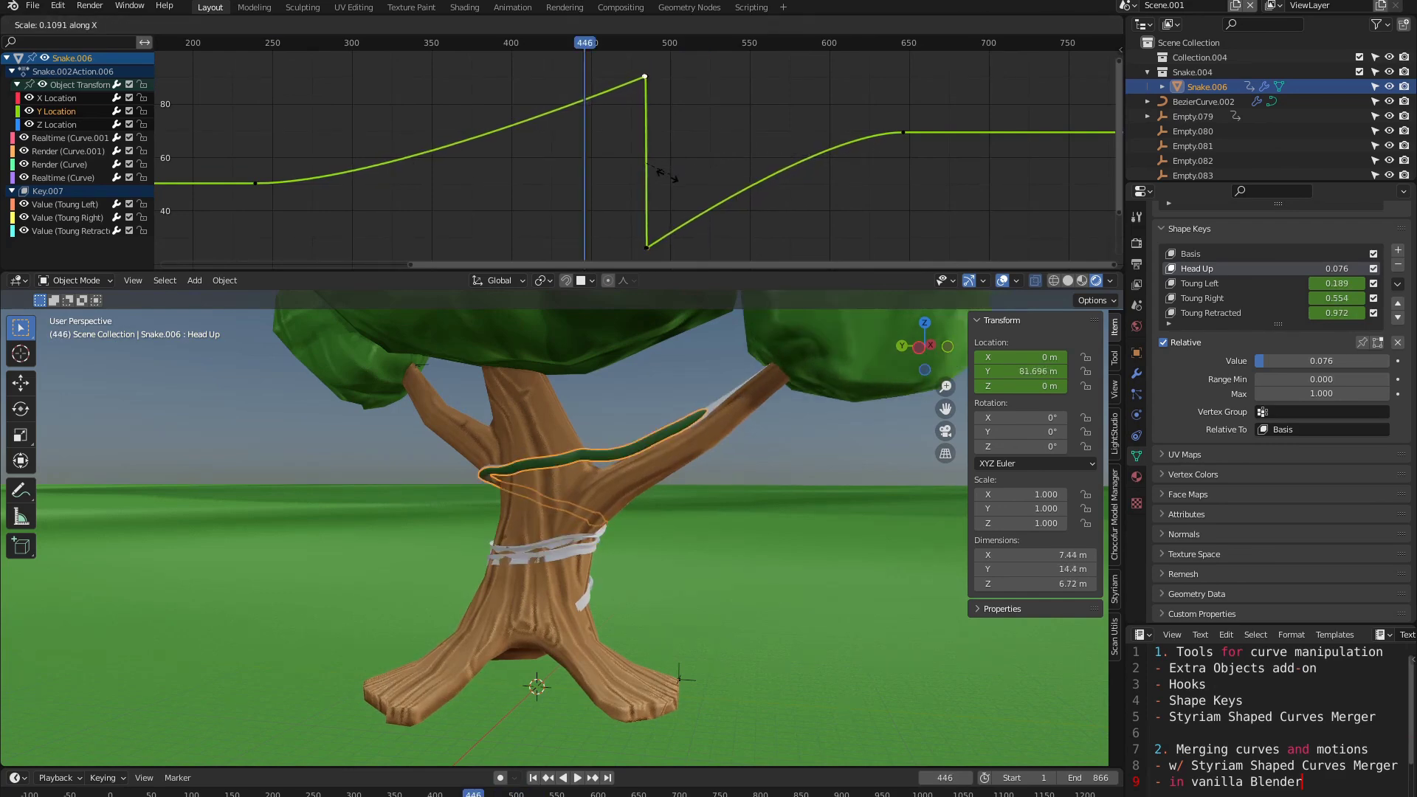
click(654, 176)
Step: Replay the frames around the handover from close up to check how smoothly the snake passes from branch to trunk
key(space)
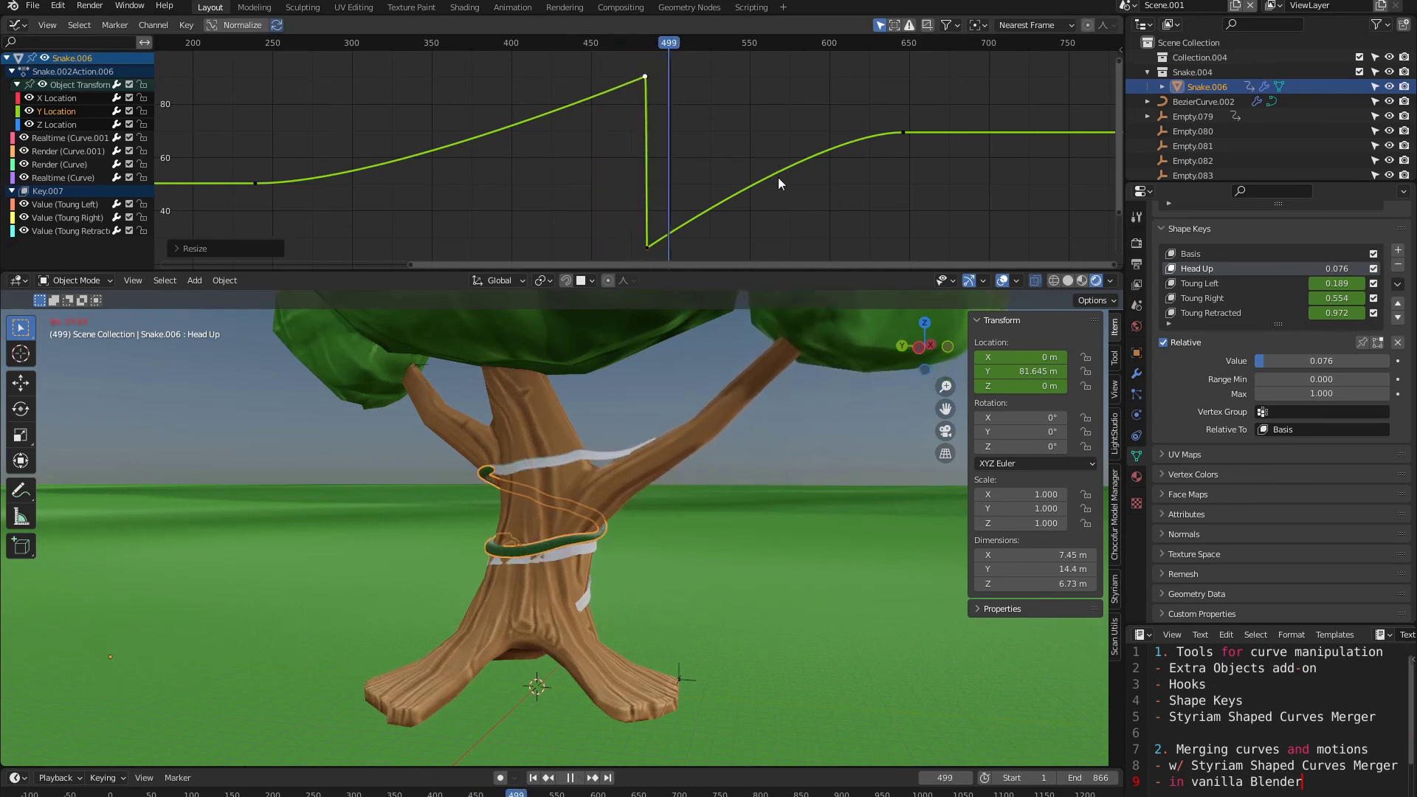
click(613, 39)
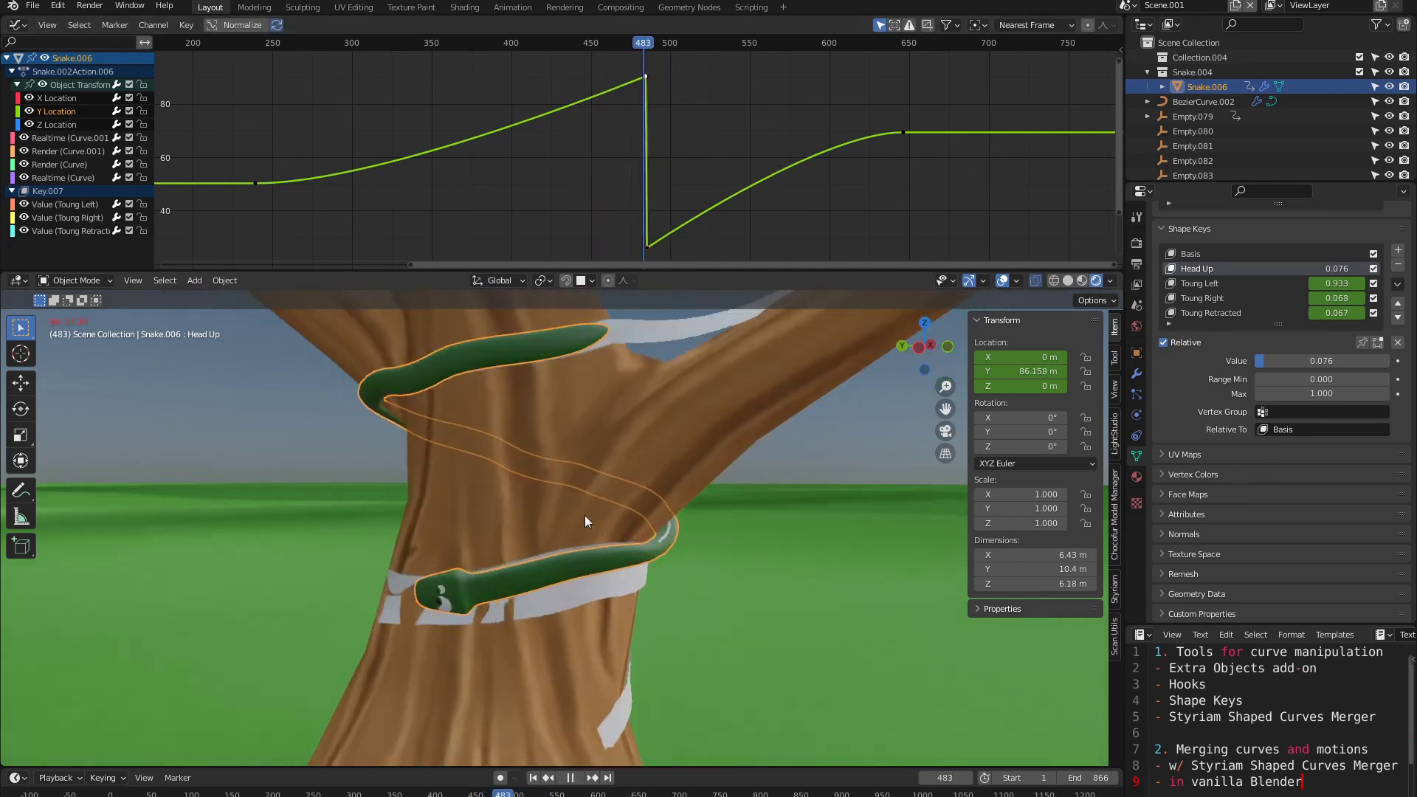
click(603, 42)
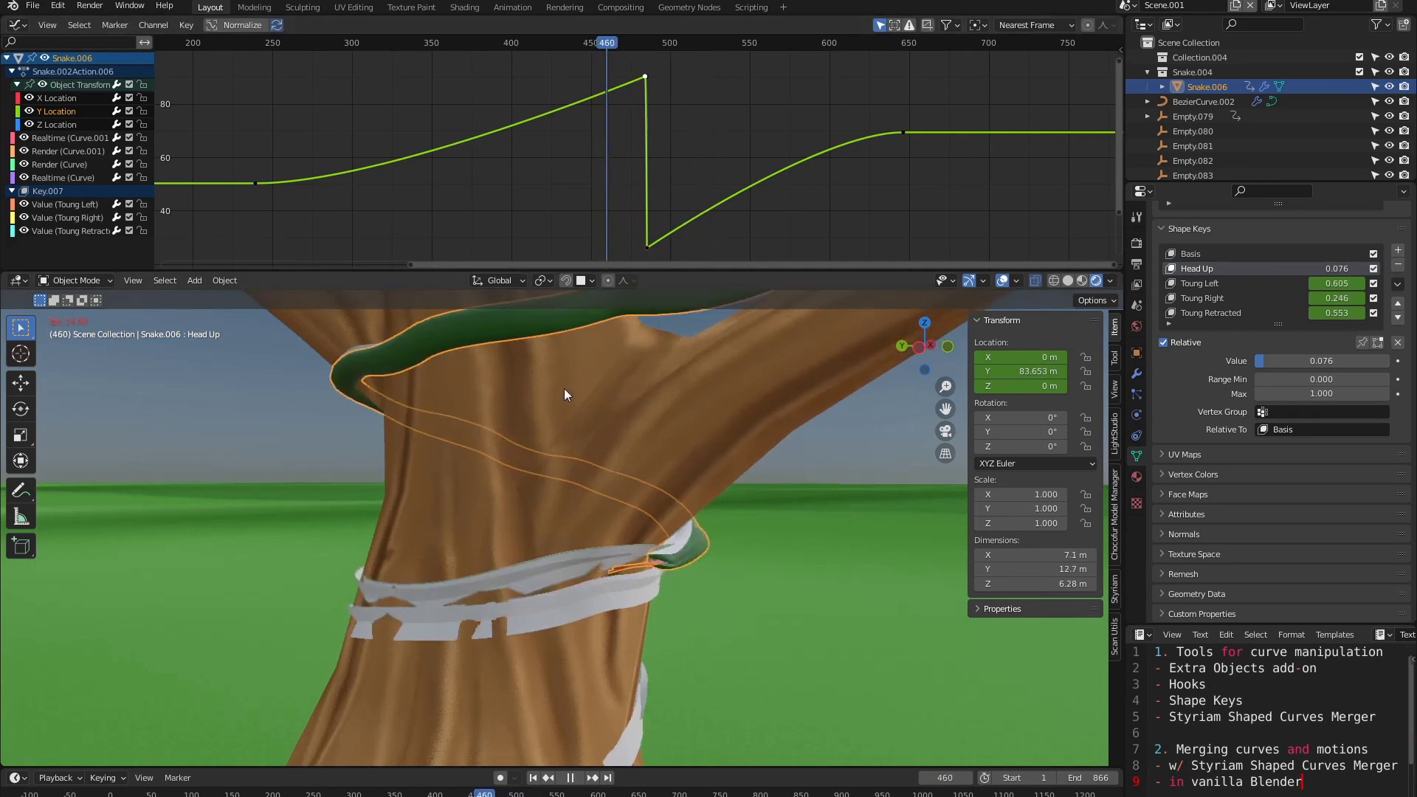
shift+middle_drag(574, 456, 585, 472)
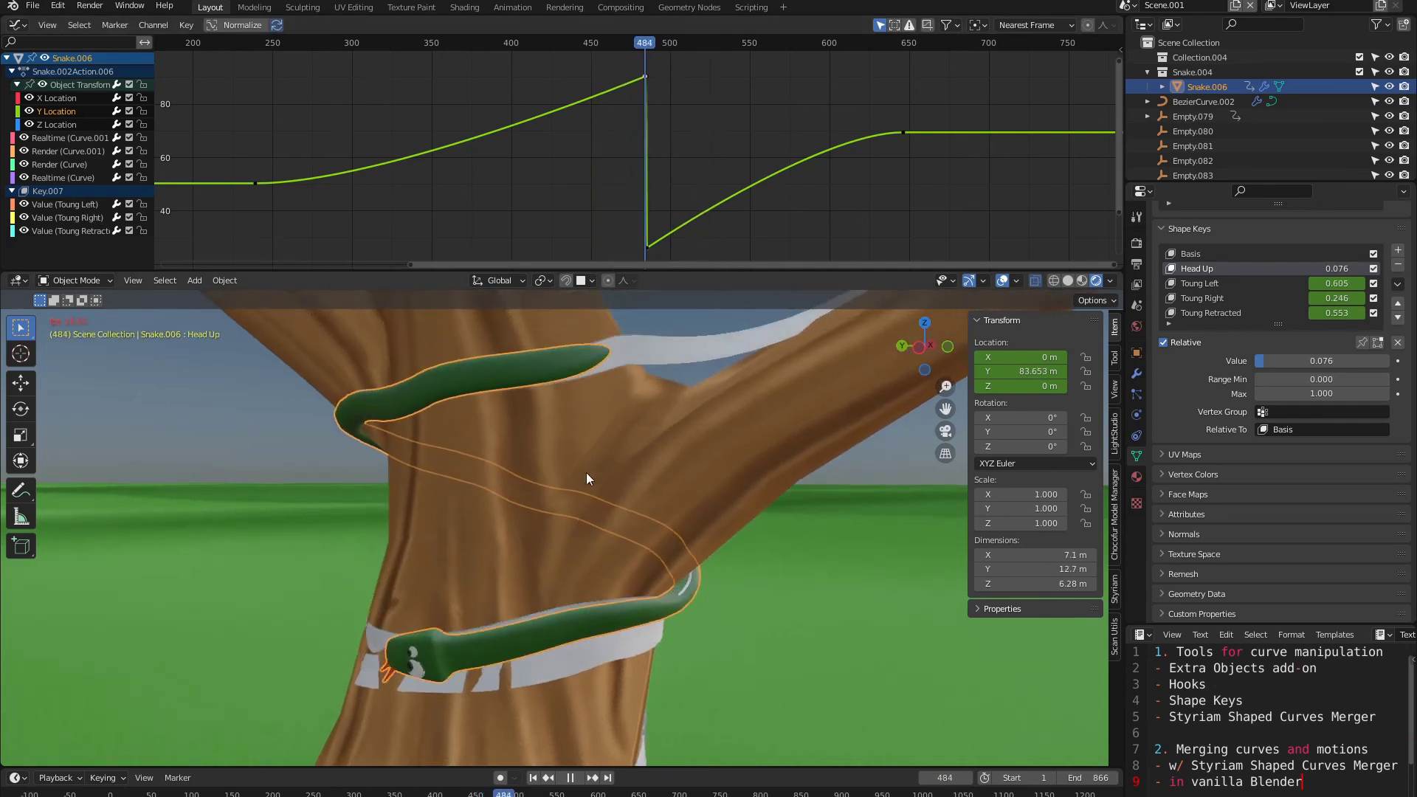
click(561, 42)
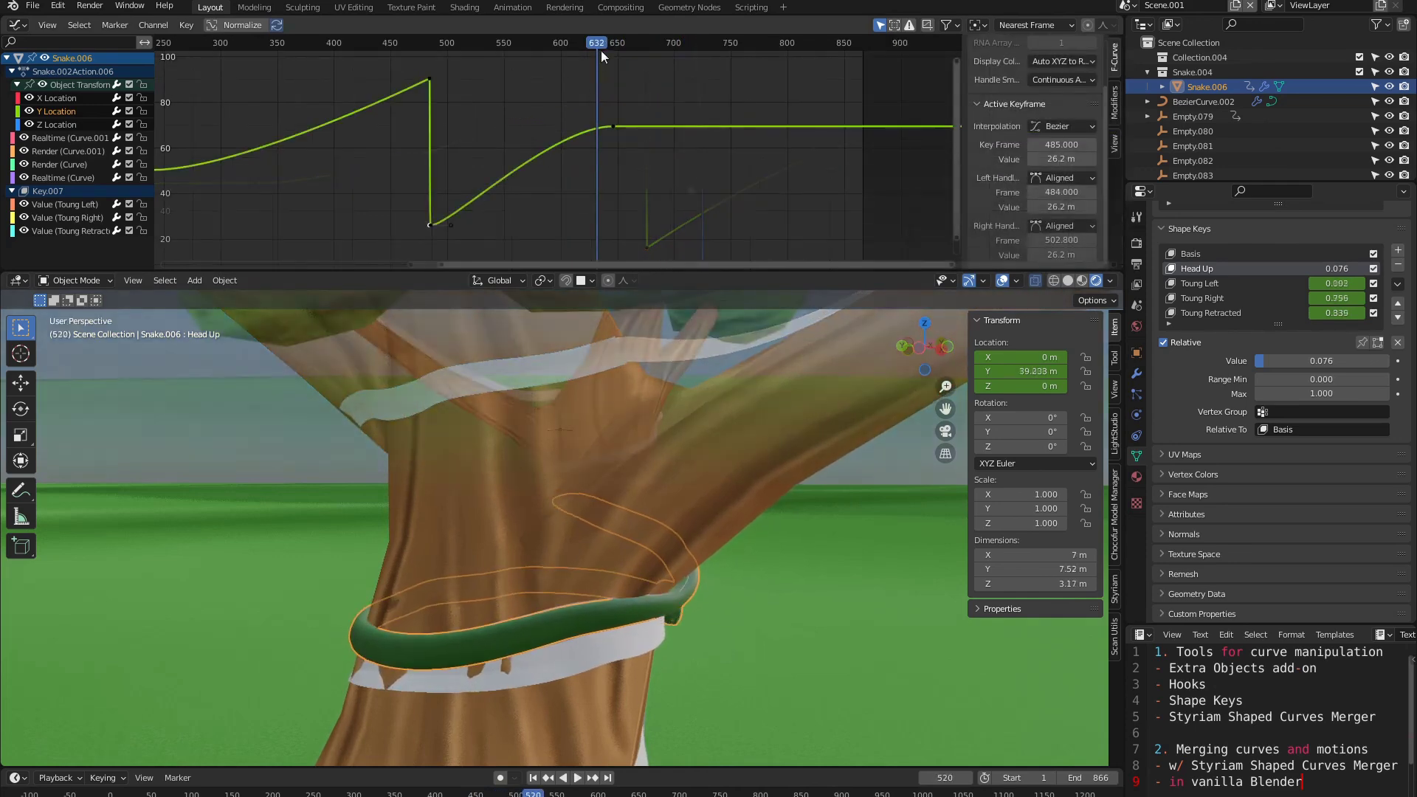
Step: Select the trunk spiral, move its Key 1 shape key's ending keyframe to frame 648, and play the slower shape change
click(722, 686)
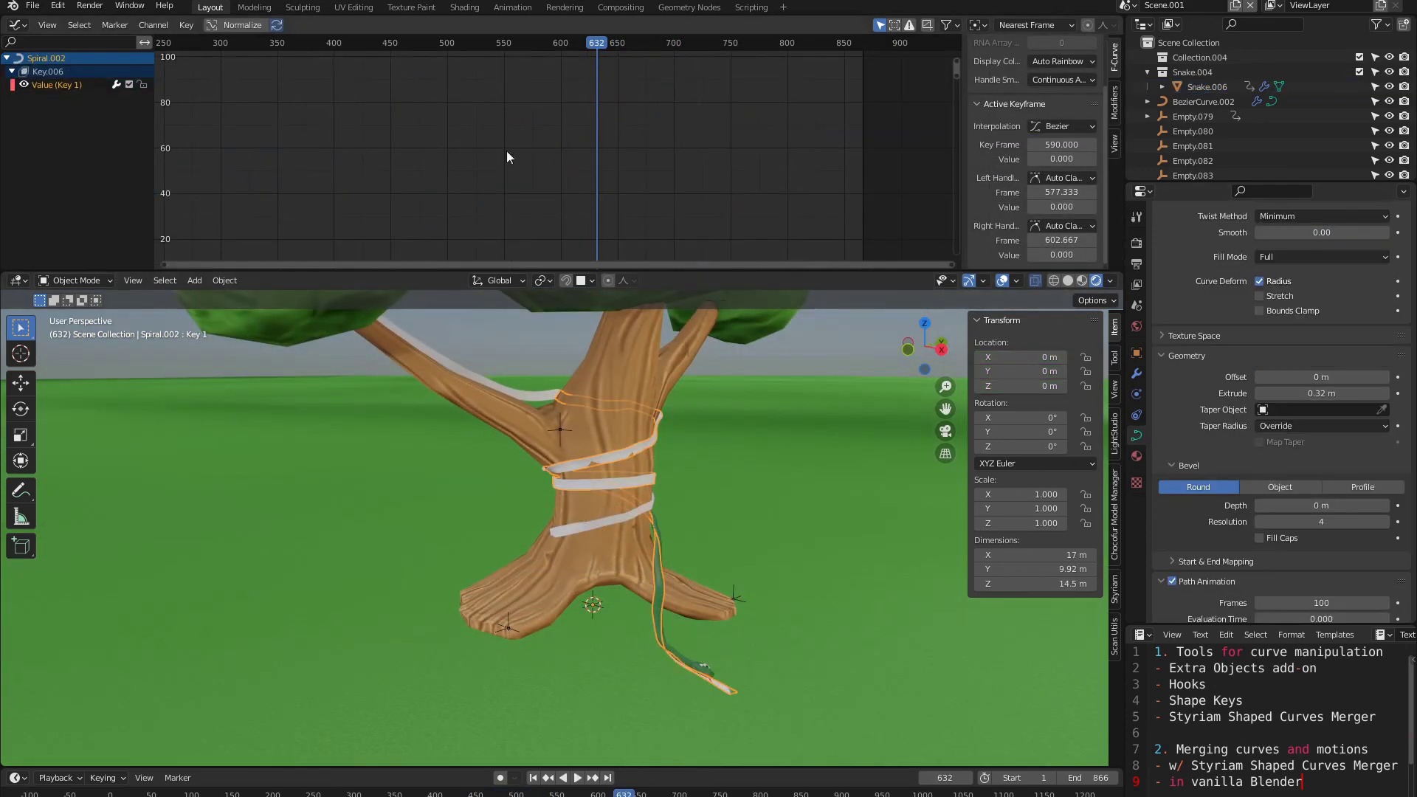
scroll(610, 159, down, 4)
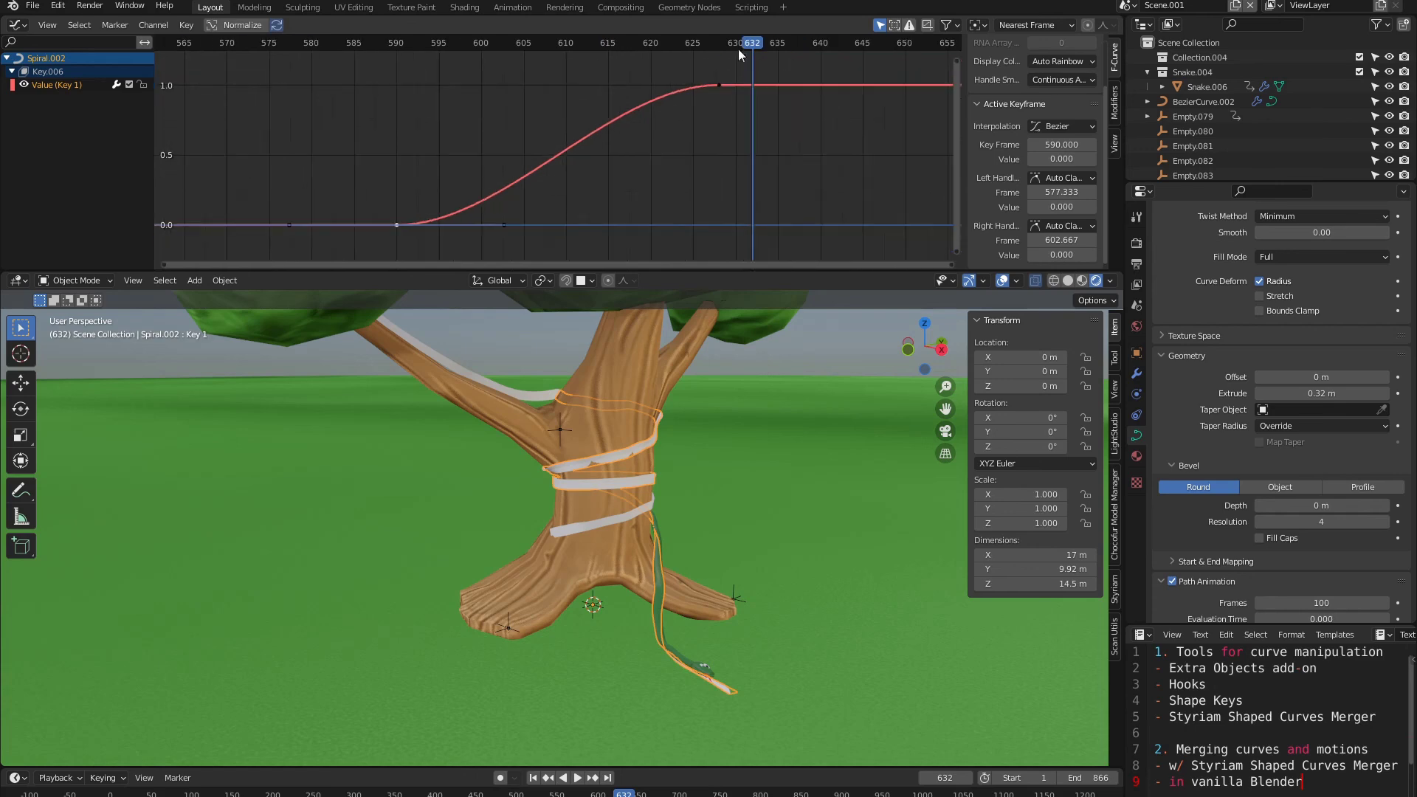
drag(742, 44, 448, 83)
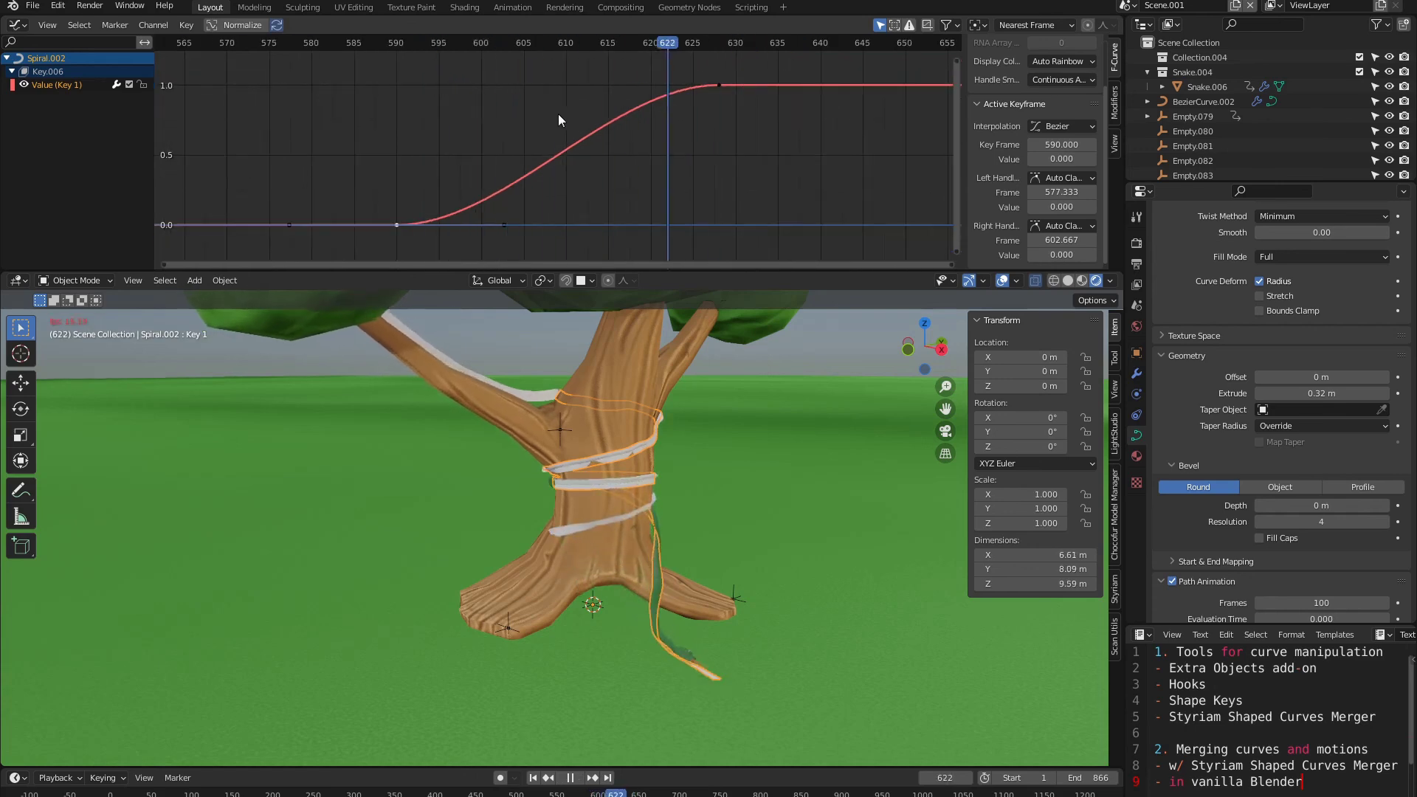
key(space)
click(720, 97)
key(g)
key(x)
click(887, 130)
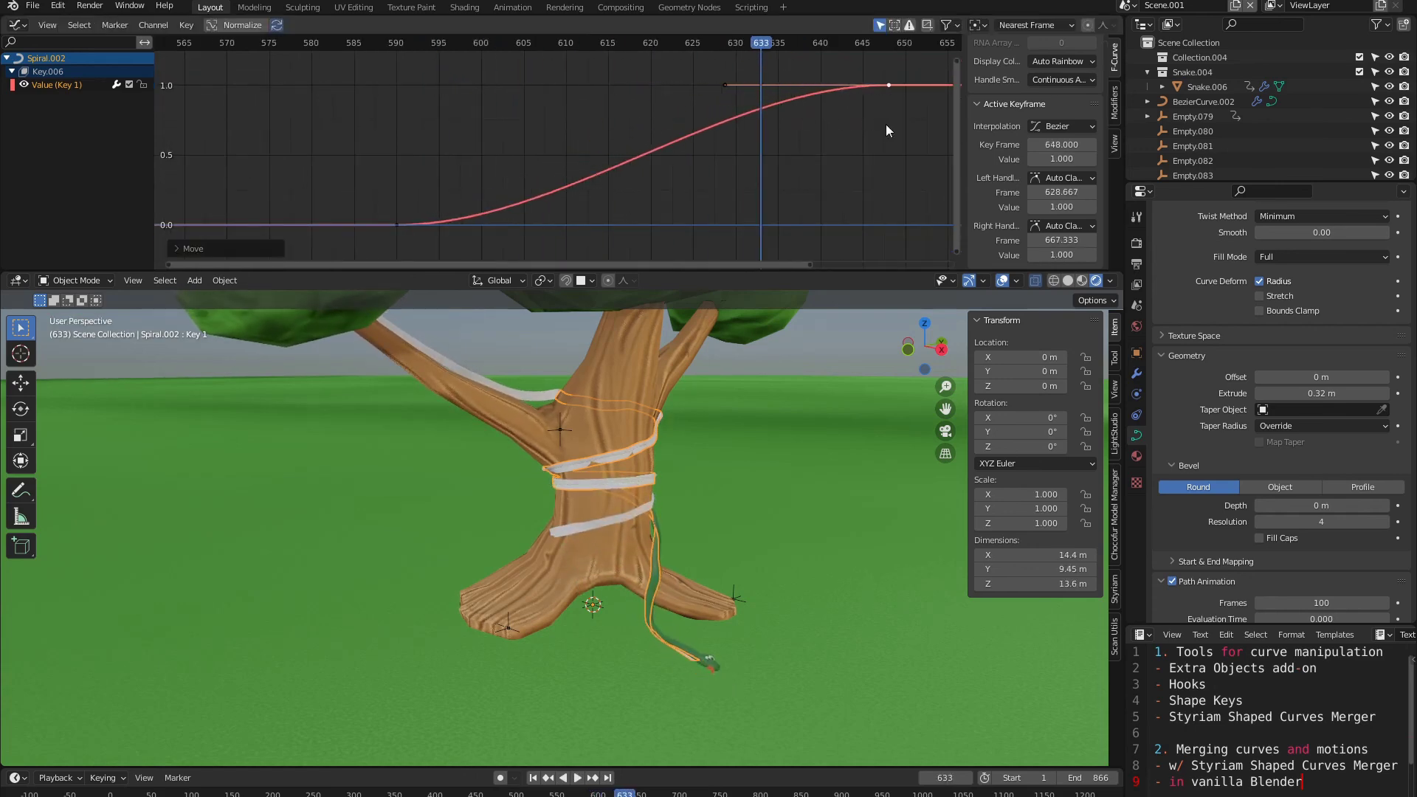
drag(493, 46, 389, 53)
key(space)
key(space)
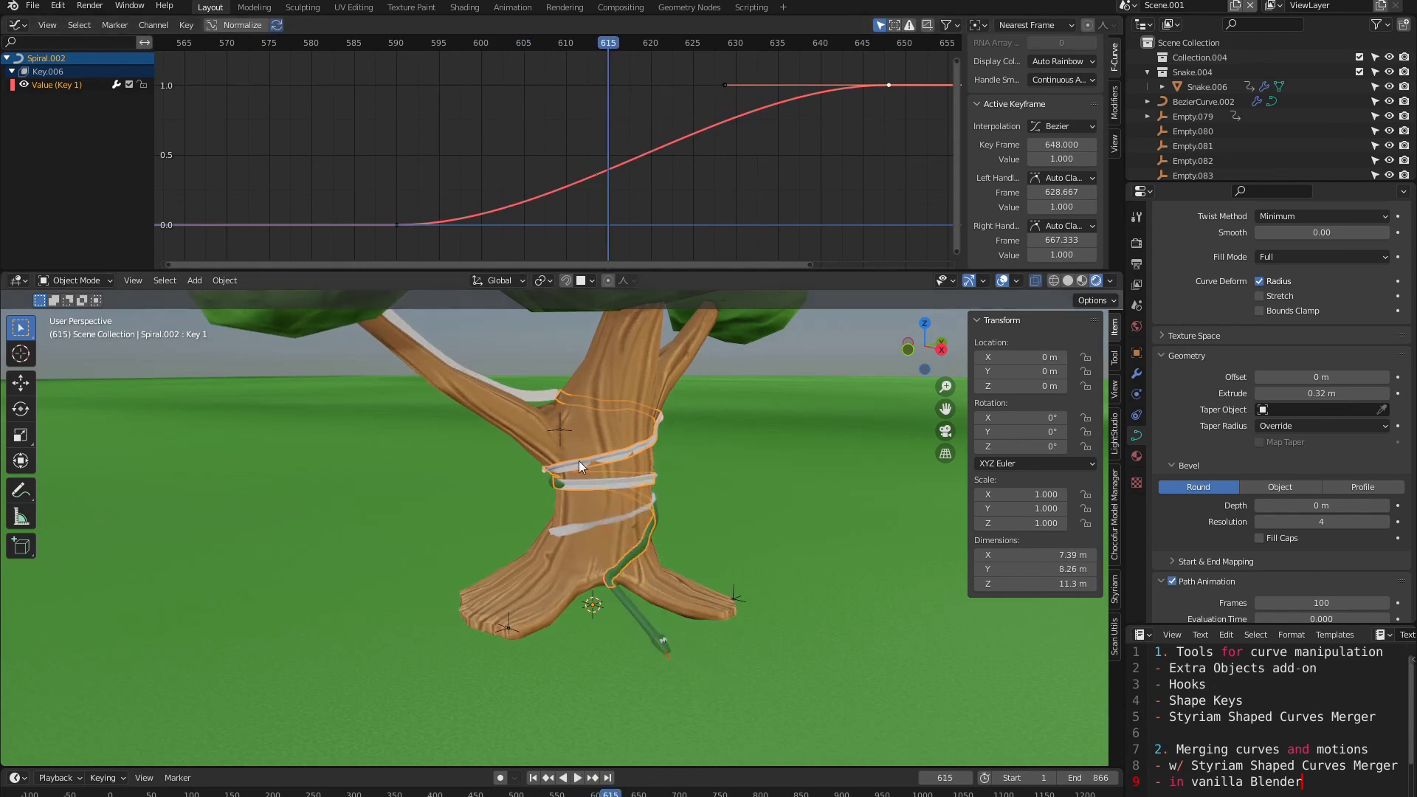
Step: Select the snake, move its last Y Location keyframe to frame 673, and play the animation from before the handover
click(630, 607)
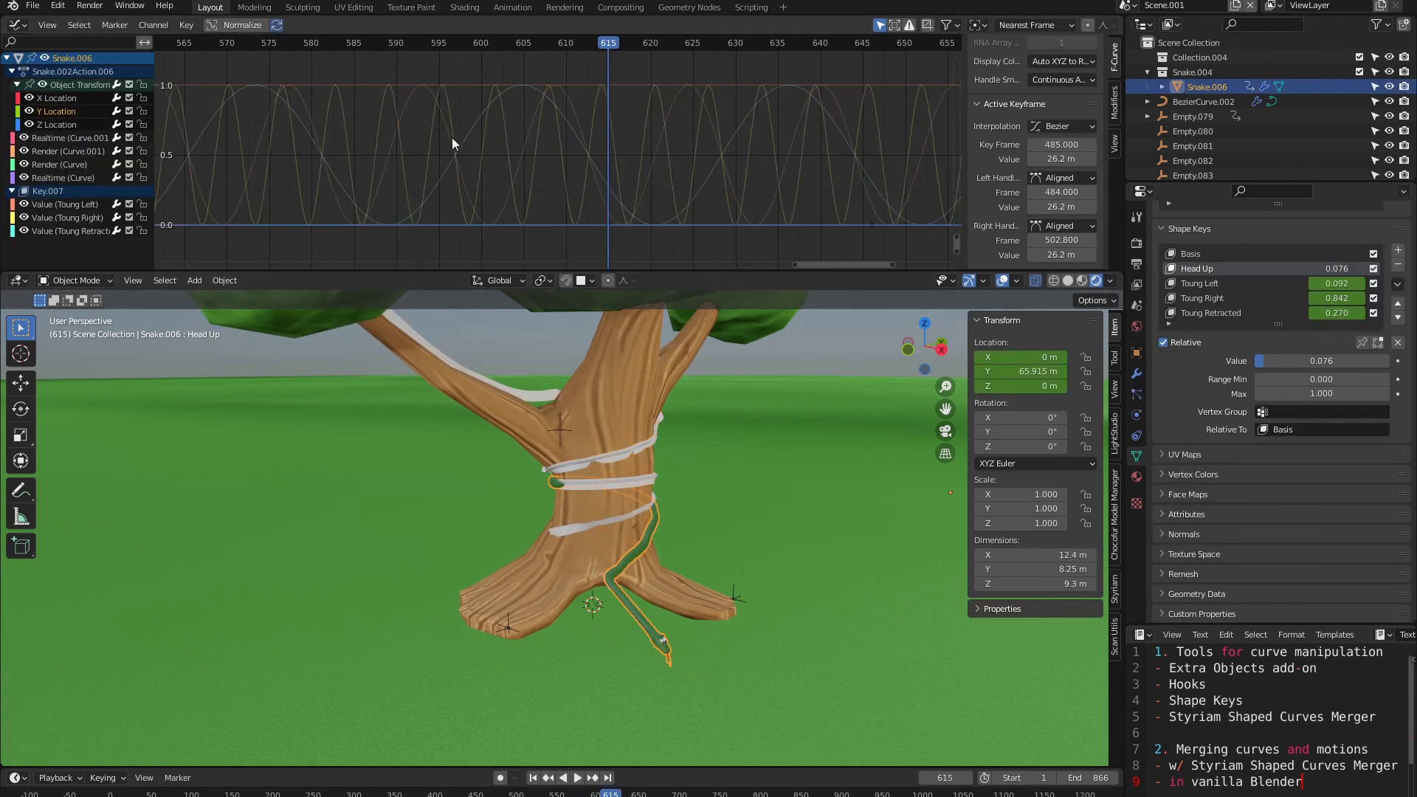
key(Home)
scroll(452, 138, down, 2)
middle_drag(805, 125, 574, 139)
click(562, 128)
key(g)
key(x)
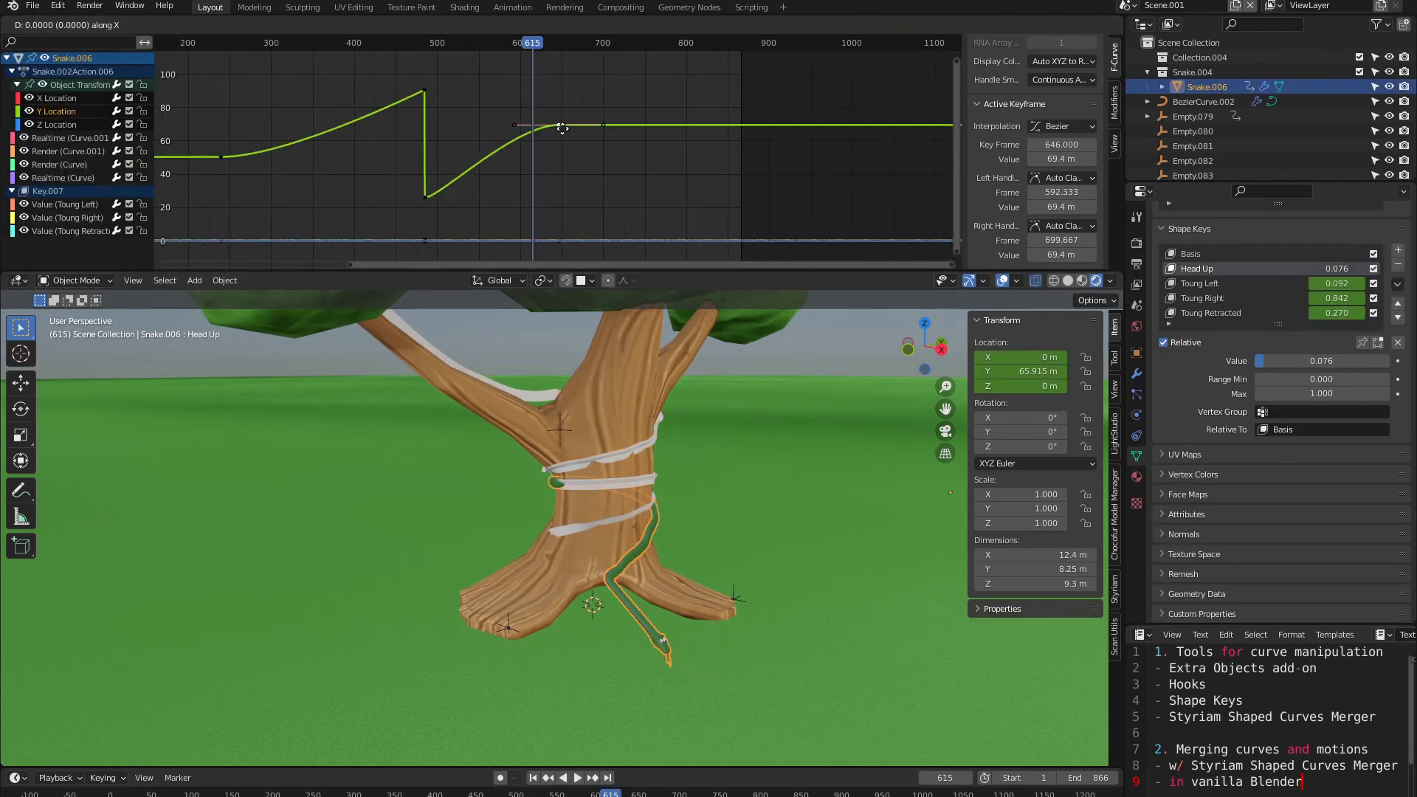
click(584, 129)
click(412, 43)
key(space)
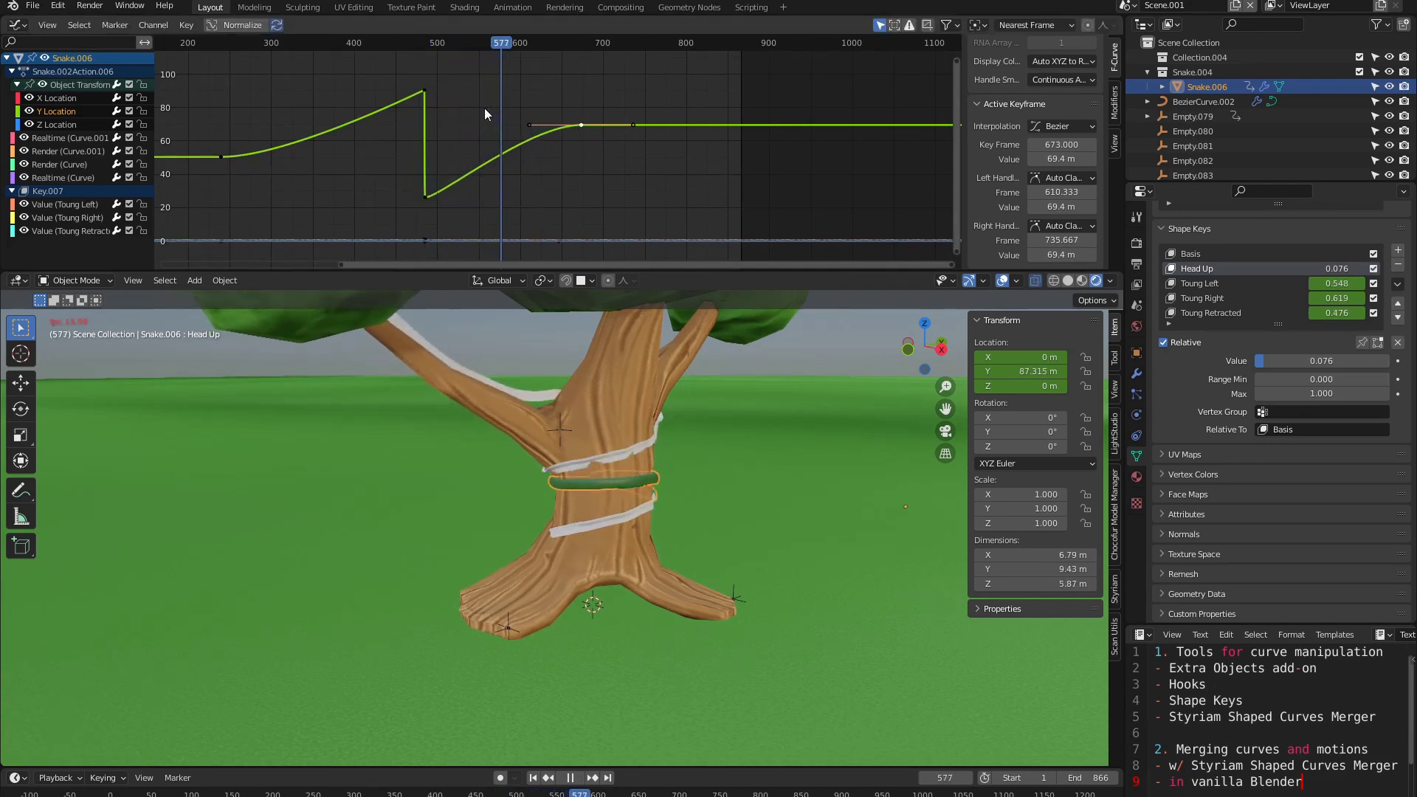
key(space)
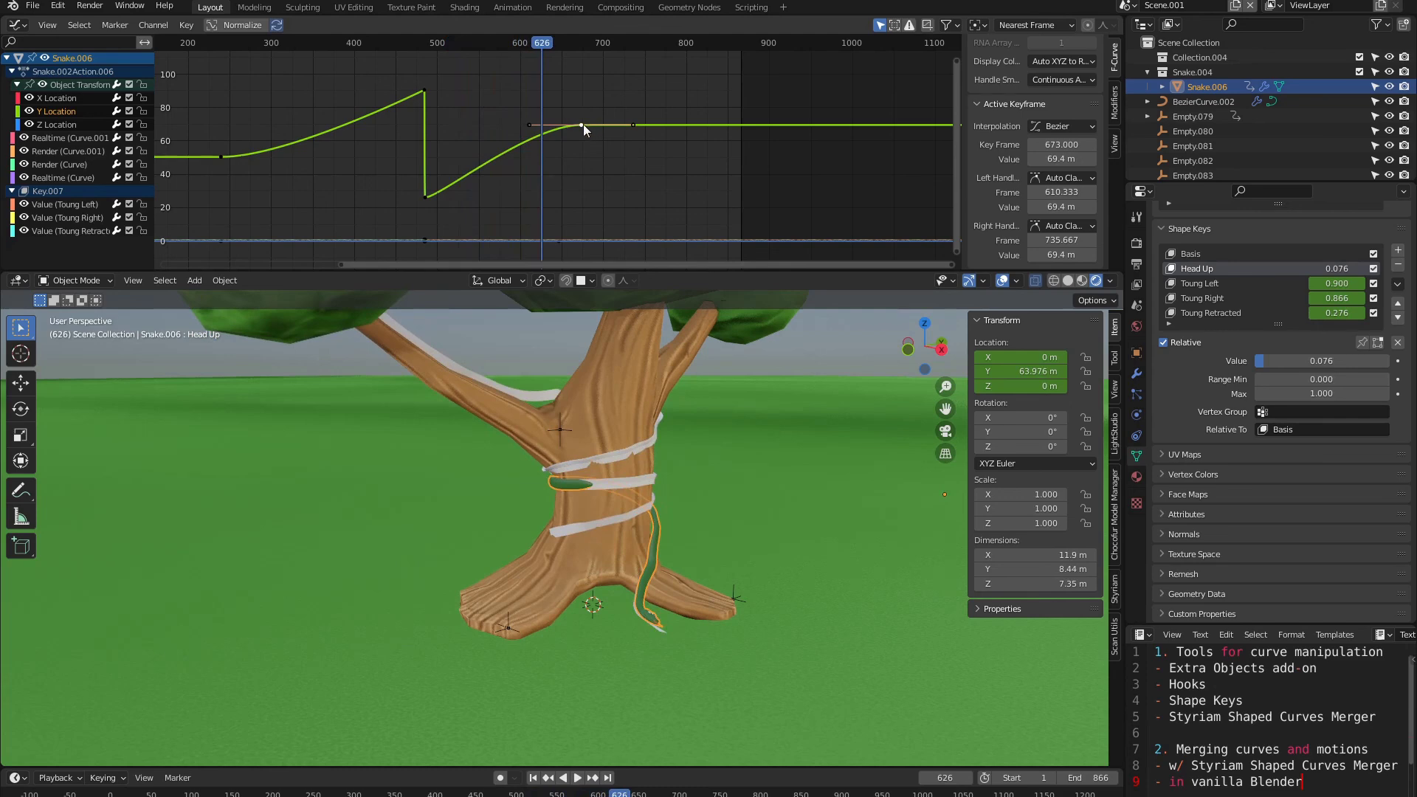
Step: Move the snake's last Y Location keyframe to frame 719 to slow it on the spiral, and replay the motion
key(g)
key(x)
click(621, 127)
click(422, 43)
key(space)
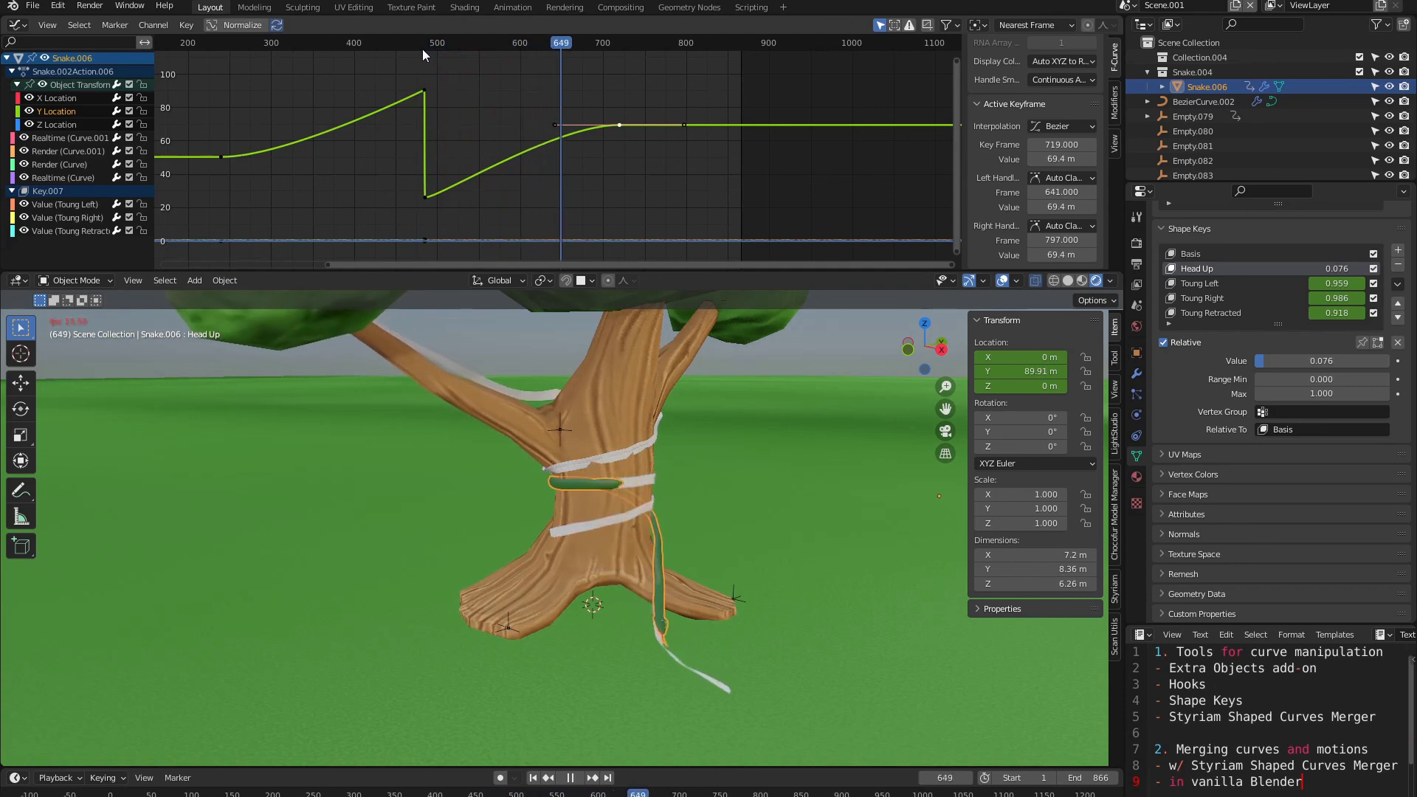
key(space)
Step: Watch the finished animation in an enlarged view without overlays, following the snake around the tree from branch to ground
shift+middle_drag(611, 537, 579, 514)
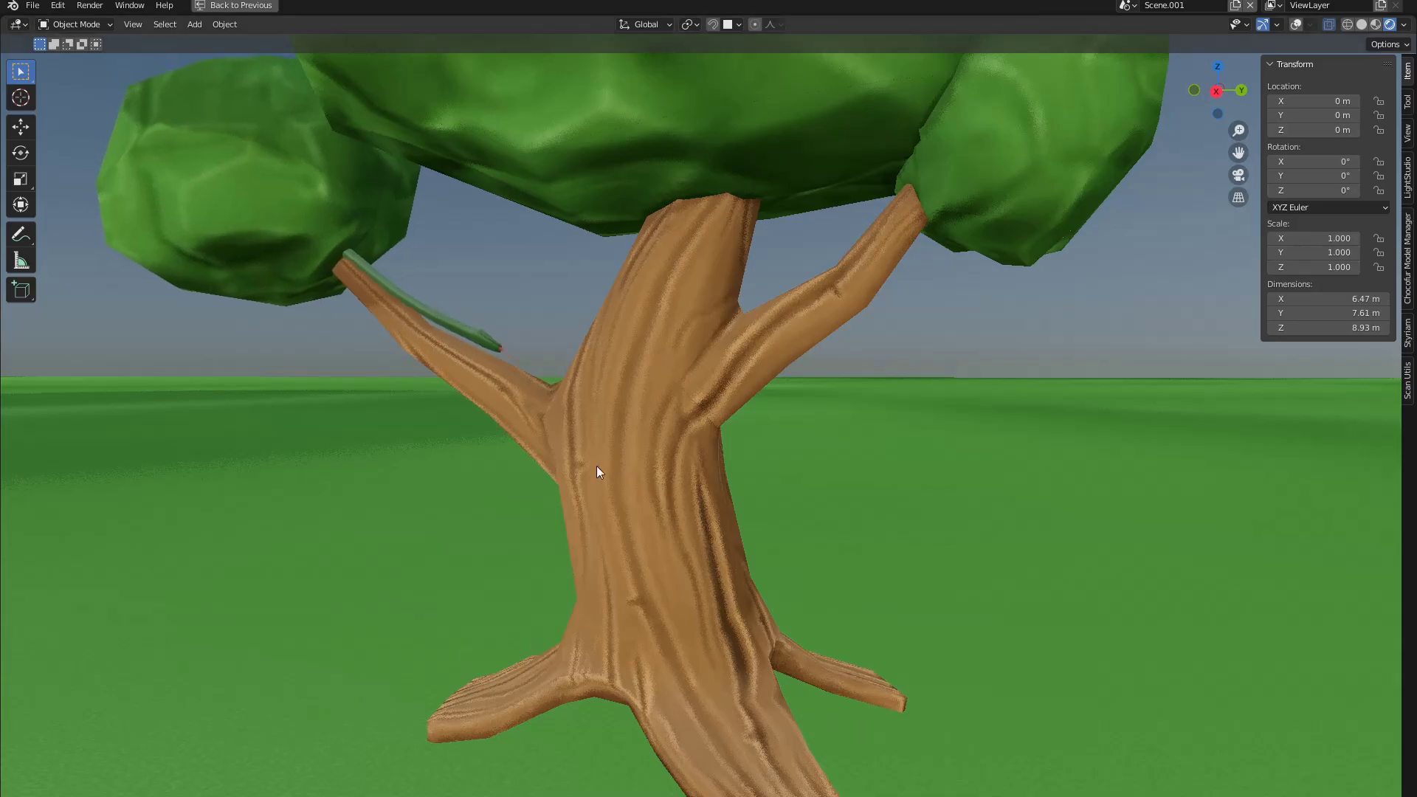
middle_drag(597, 467, 374, 481)
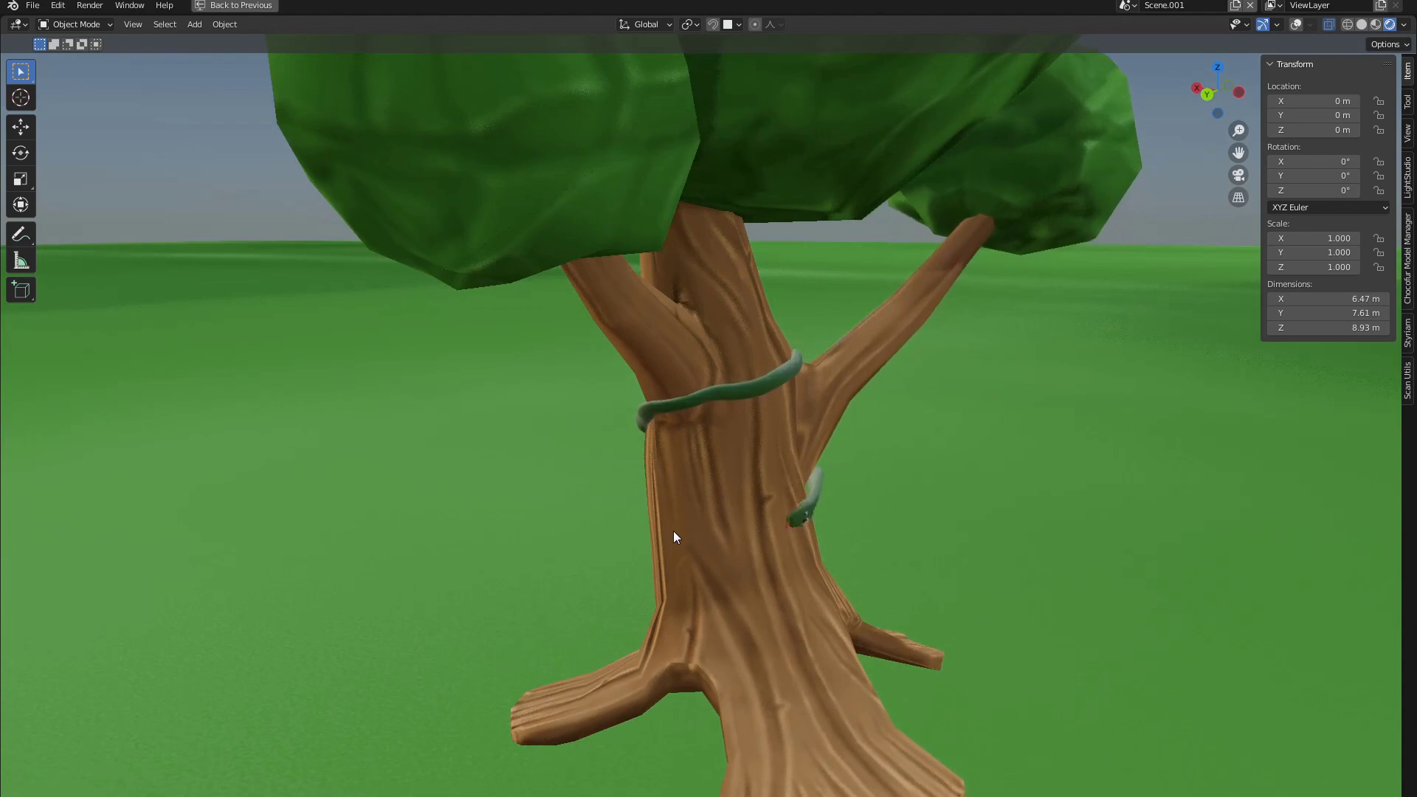
middle_drag(657, 534, 906, 519)
scroll(778, 566, down, 1)
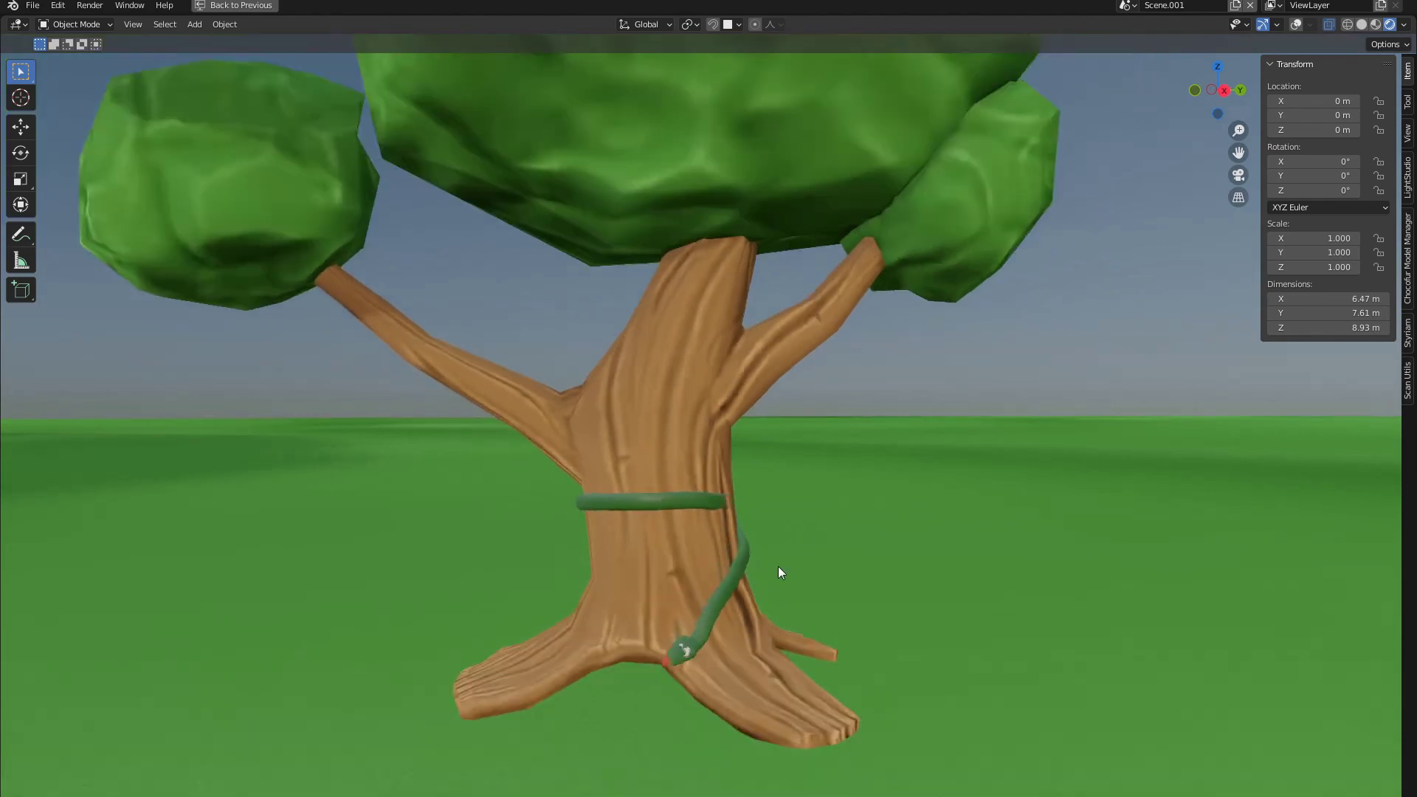
scroll(779, 570, down, 1)
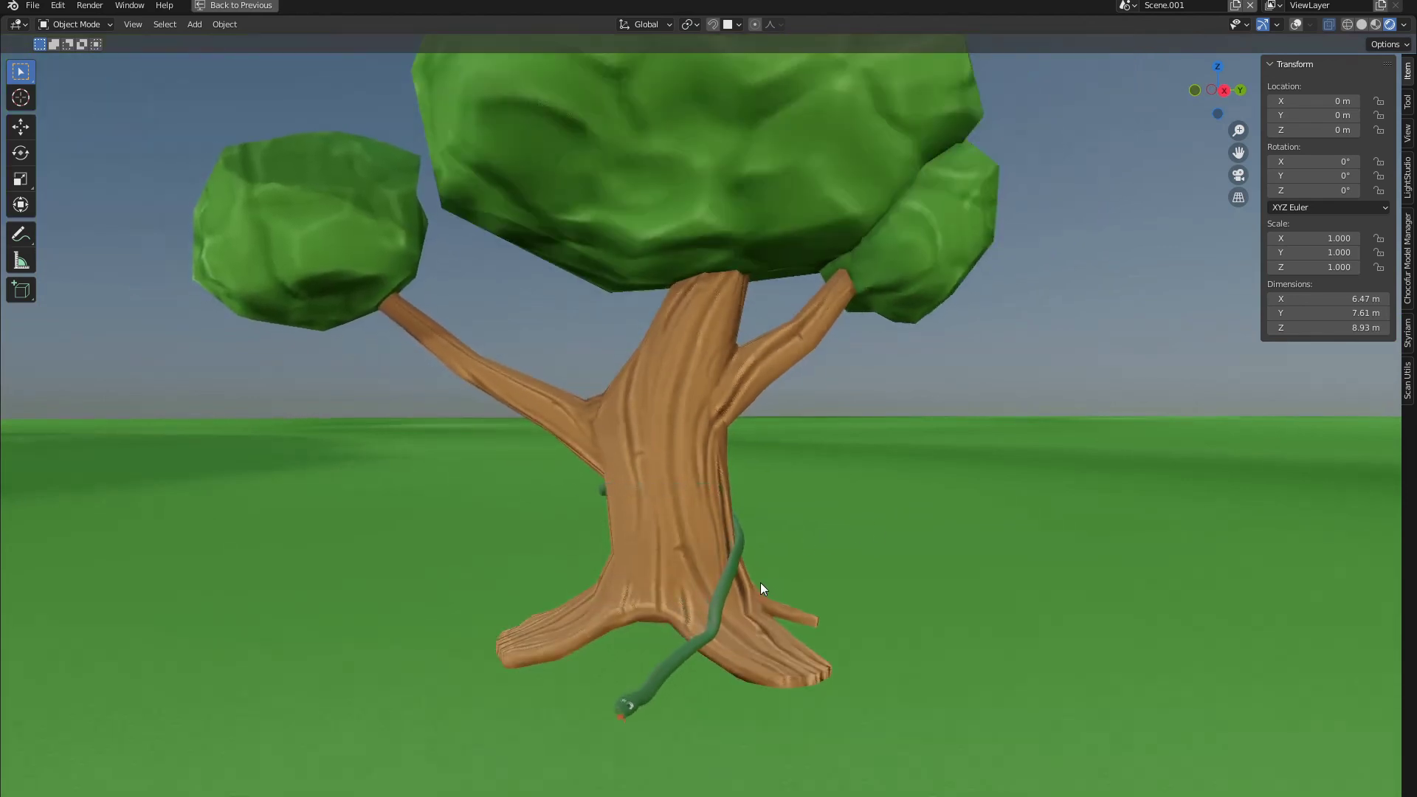